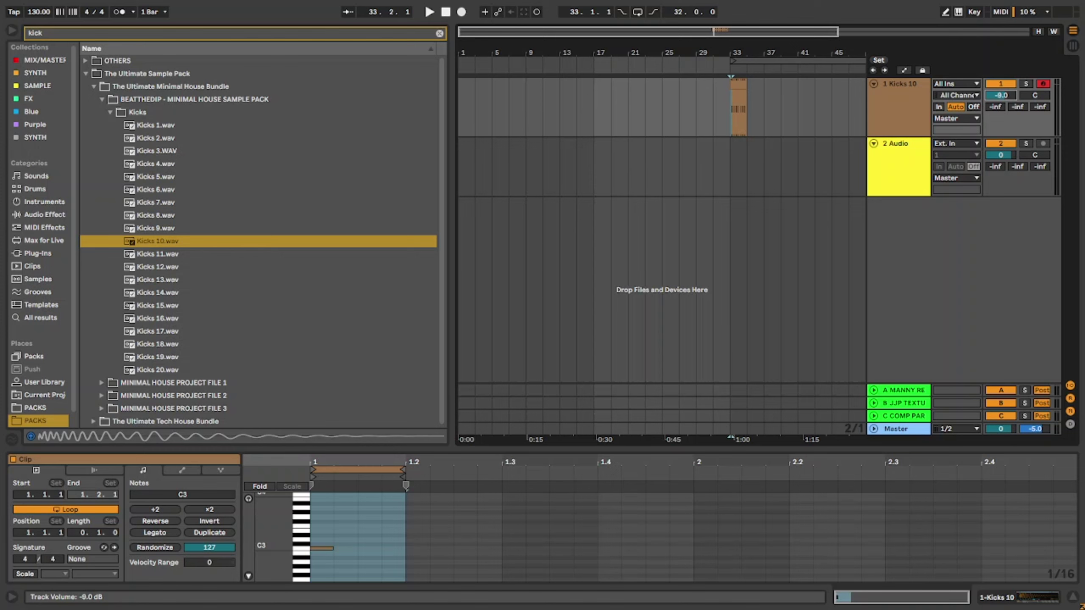
Set the Kicks 10 track volume to -9.7 dB and extend its clip to four bars, looped from bar 33 to 37.
{"action": "left_click_drag", "start_coordinate": [1001, 96], "coordinate": [1001, 97]}
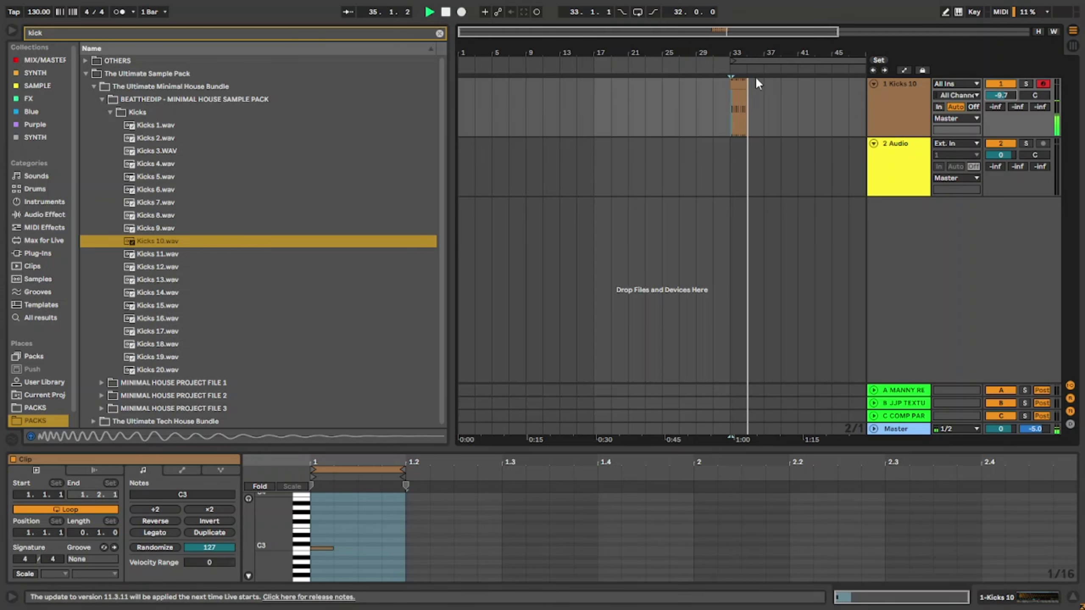
{"action": "left_click_drag", "start_coordinate": [746, 86], "coordinate": [761, 86]}
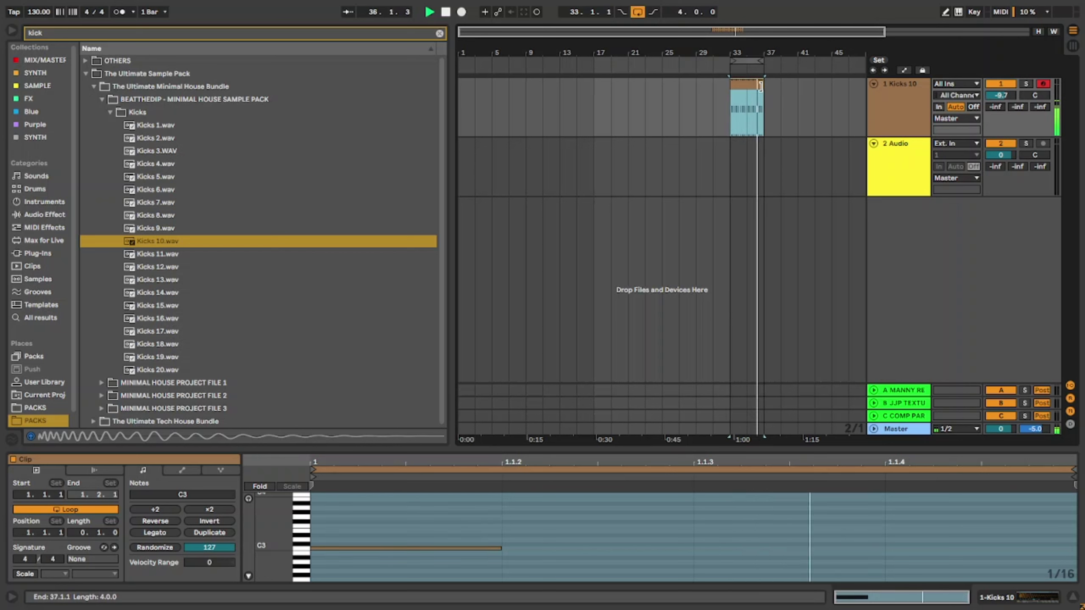
{"action": "key", "text": "ctrl+l"}
Duplicate the Kicks 10 track and search the sample library for "clap".
{"action": "left_click", "coordinate": [895, 122]}
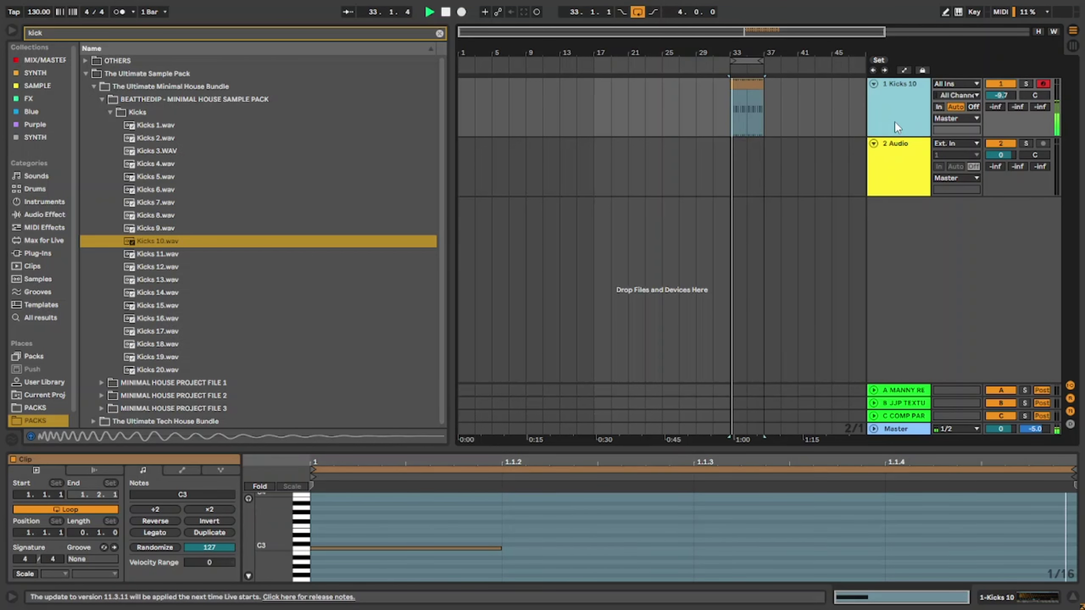
{"action": "key", "text": "ctrl+d"}
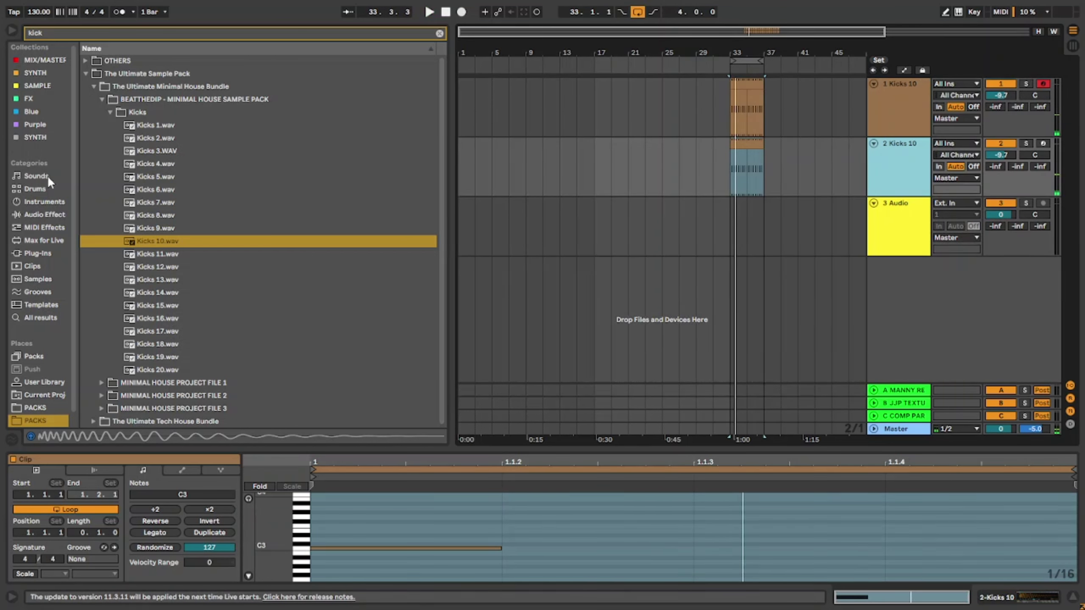
{"action": "left_click", "coordinate": [58, 32]}
{"action": "type", "text": "clap"}
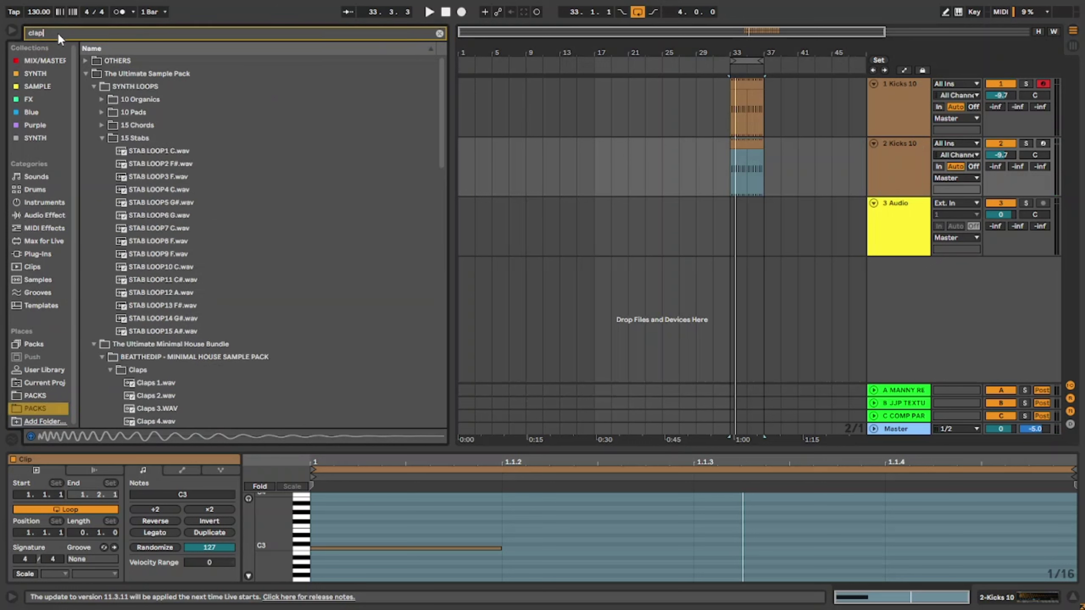
Audition the samples in the Claps folder, from Claps 1.wav through Claps 10.wav.
{"action": "key", "text": "Down"}
{"action": "key", "text": "Down"}
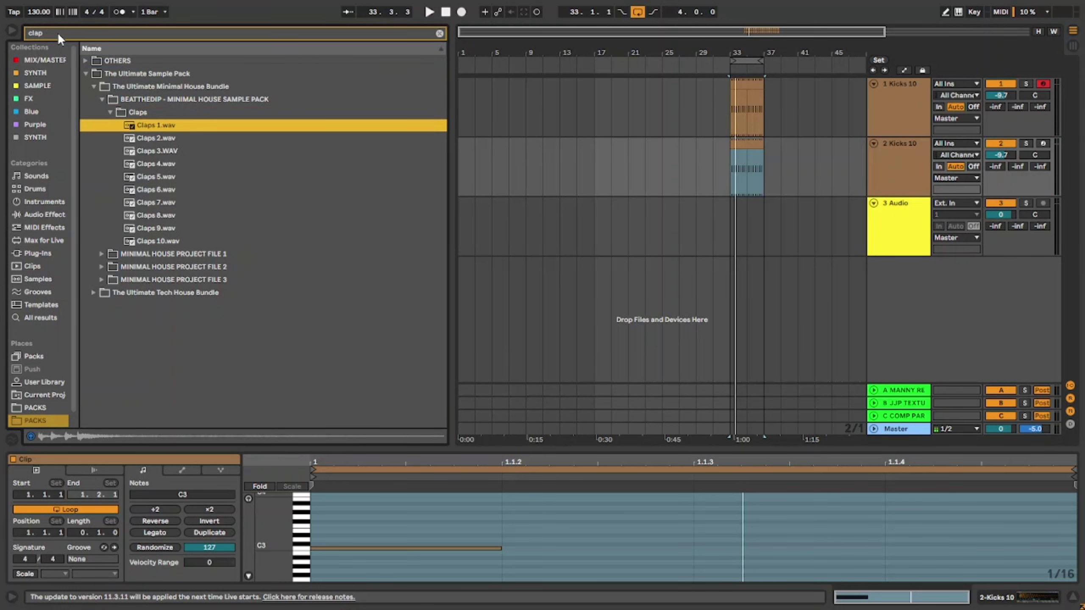
{"action": "key", "text": "Down"}
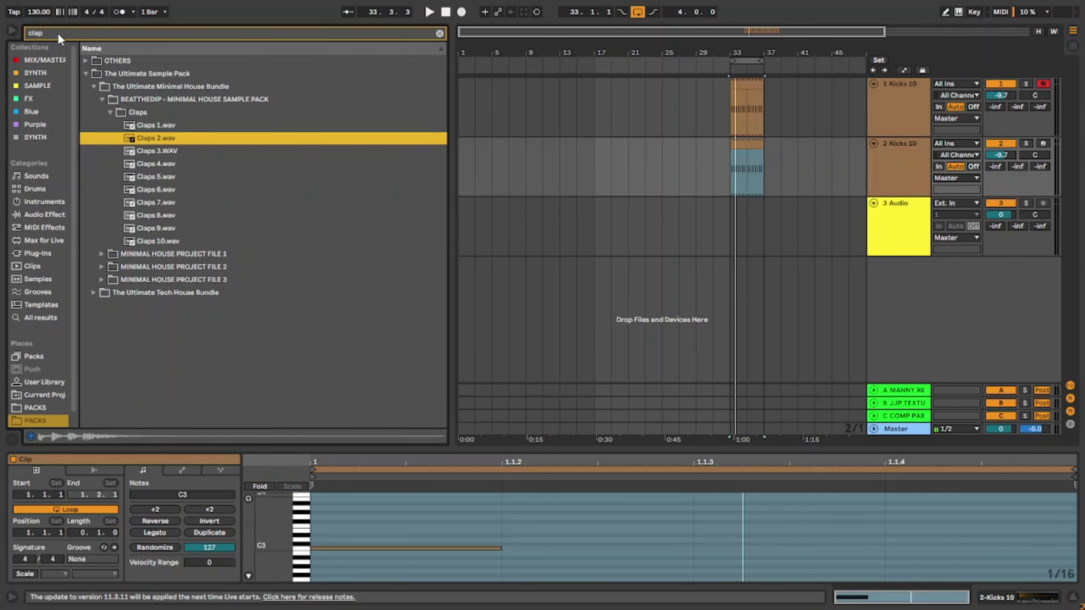
{"action": "key", "text": "Down"}
{"action": "key", "text": "Down"}
{"action": "key", "text": "Up"}
{"action": "key", "text": "Down"}
{"action": "key", "text": "Down"}
{"action": "key", "text": "Down"}
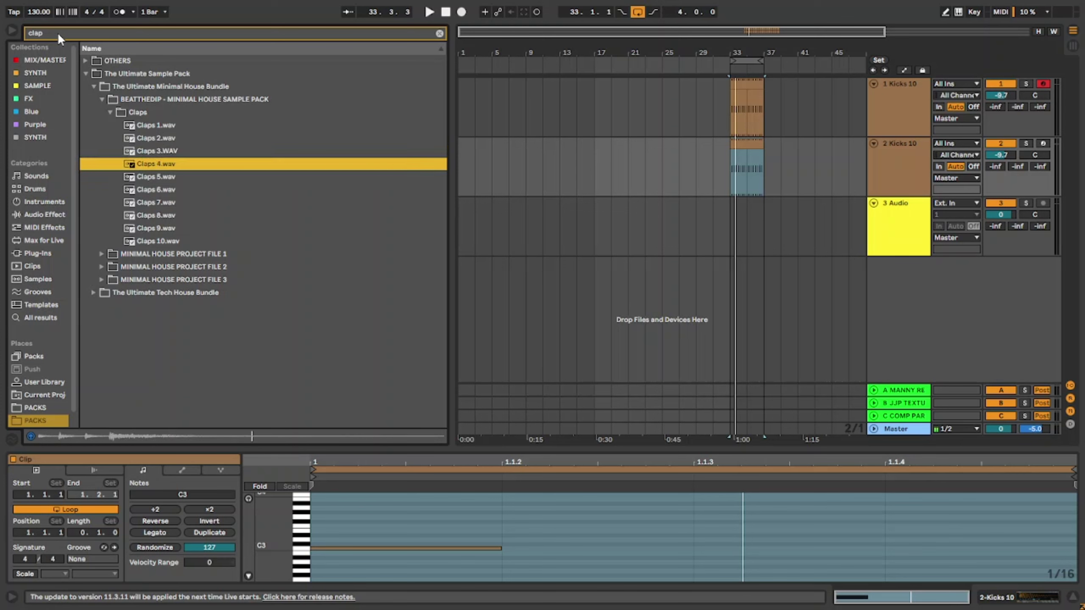
{"action": "key", "text": "Down"}
{"action": "key", "text": "Down"}
{"action": "key", "text": "Down"}
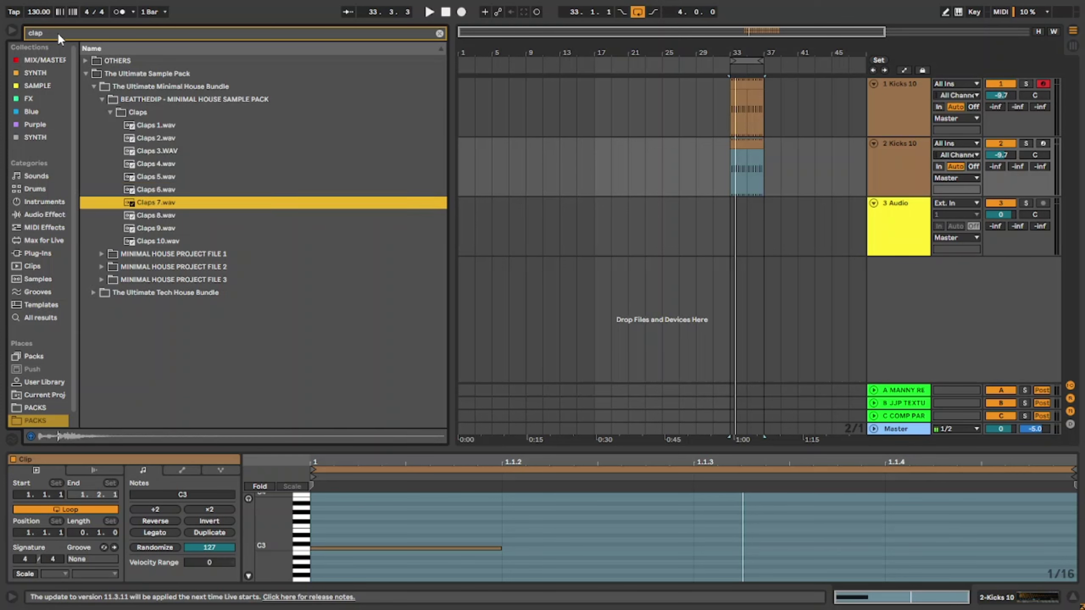
{"action": "key", "text": "Down"}
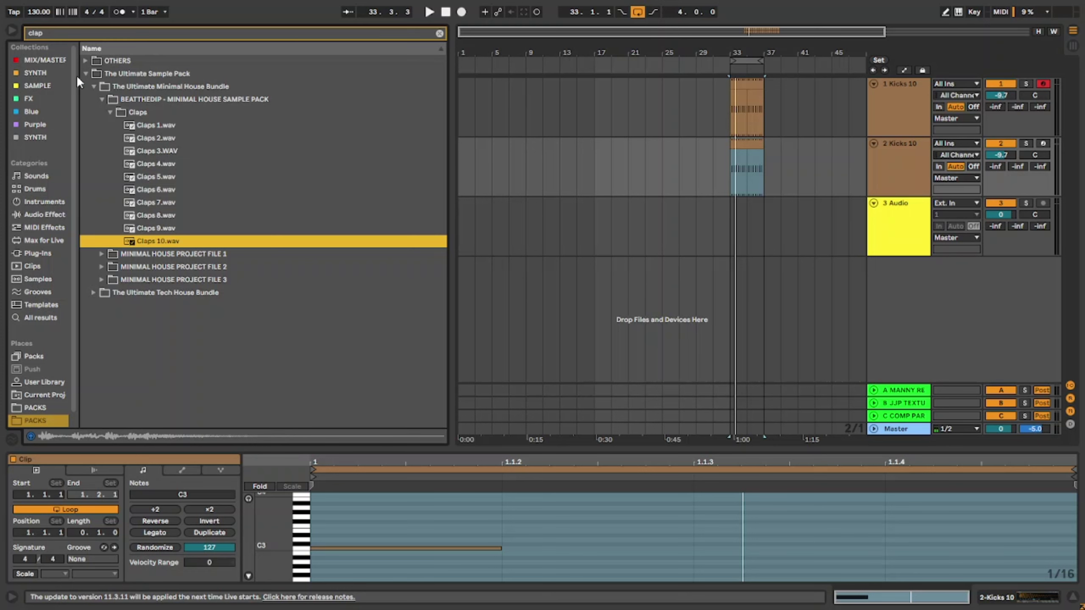
Load Claps 1.wav onto the duplicated kick track and set its volume to -14.1 dB during playback.
{"action": "double_click", "coordinate": [154, 125]}
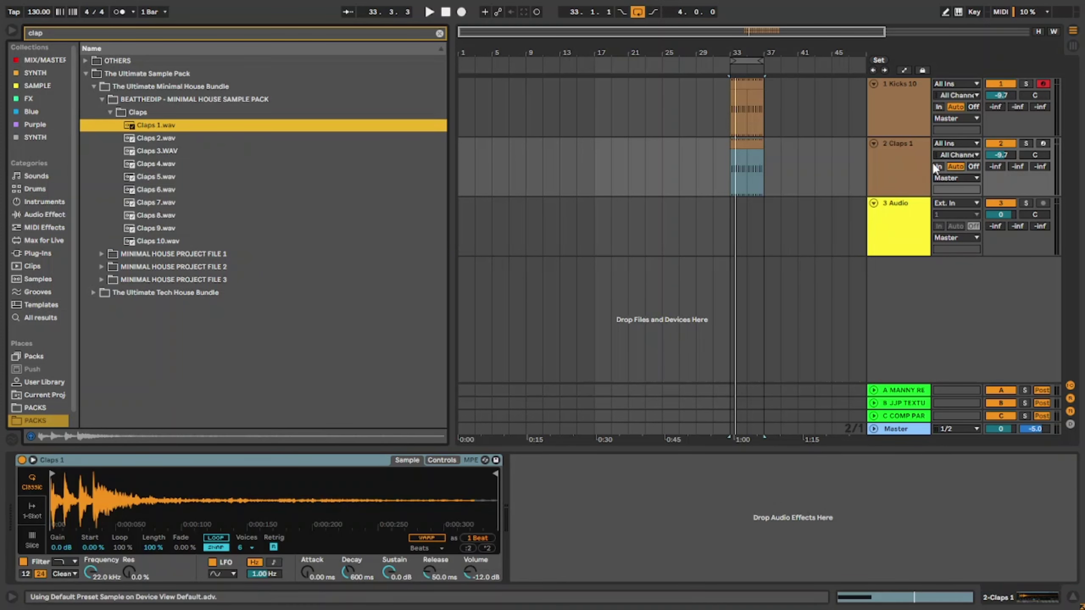
{"action": "key", "text": "space"}
{"action": "left_click_drag", "start_coordinate": [1006, 155], "coordinate": [1006, 169]}
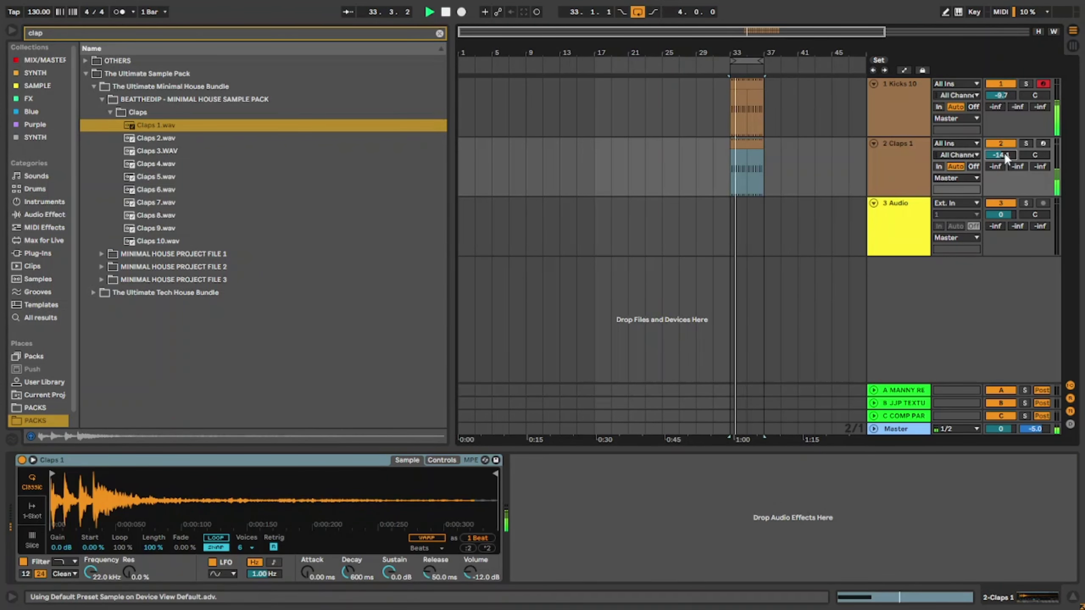
{"action": "key", "text": "space"}
Split off and deactivate the first sixteenth of the Claps 1 clip, from 33.1.1 to 33.1.2.
{"action": "scroll", "coordinate": [740, 151], "scroll_direction": "up", "scroll_amount": 10}
{"action": "left_click", "coordinate": [605, 143]}
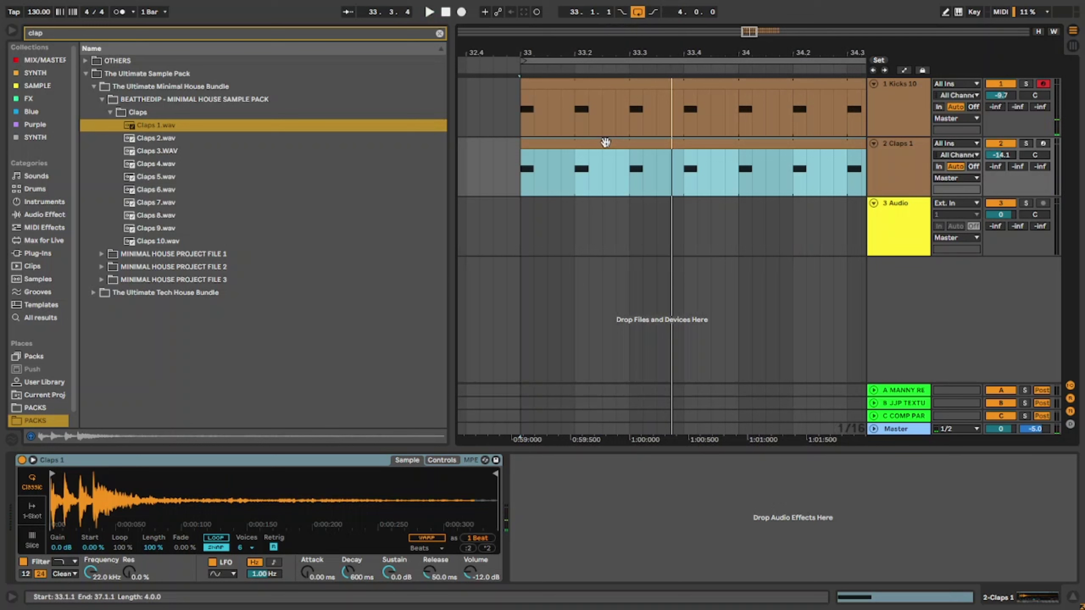
{"action": "double_click", "coordinate": [537, 143]}
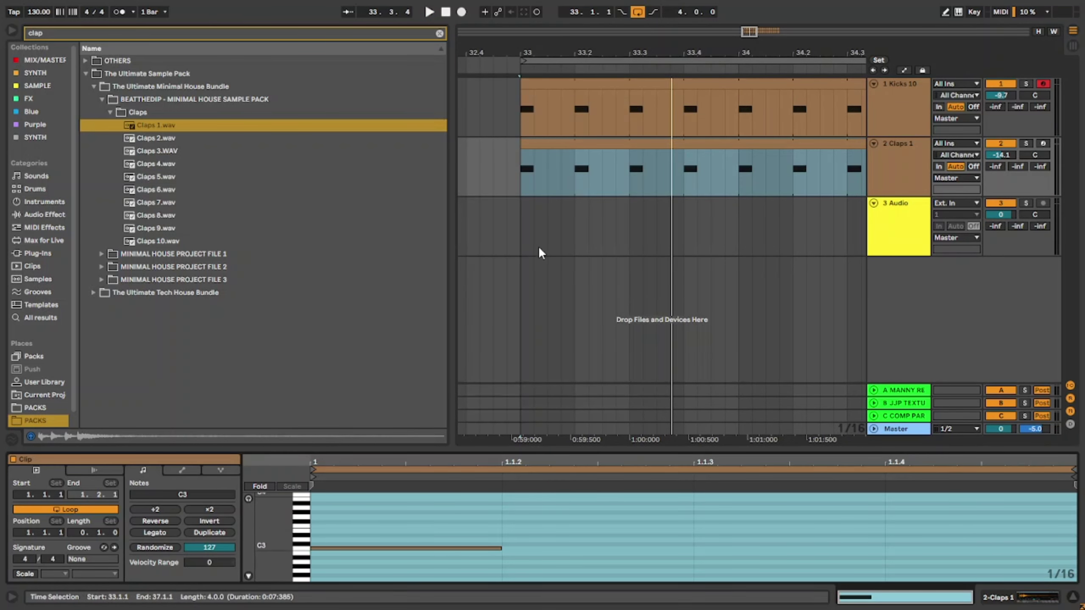
{"action": "left_click", "coordinate": [528, 167]}
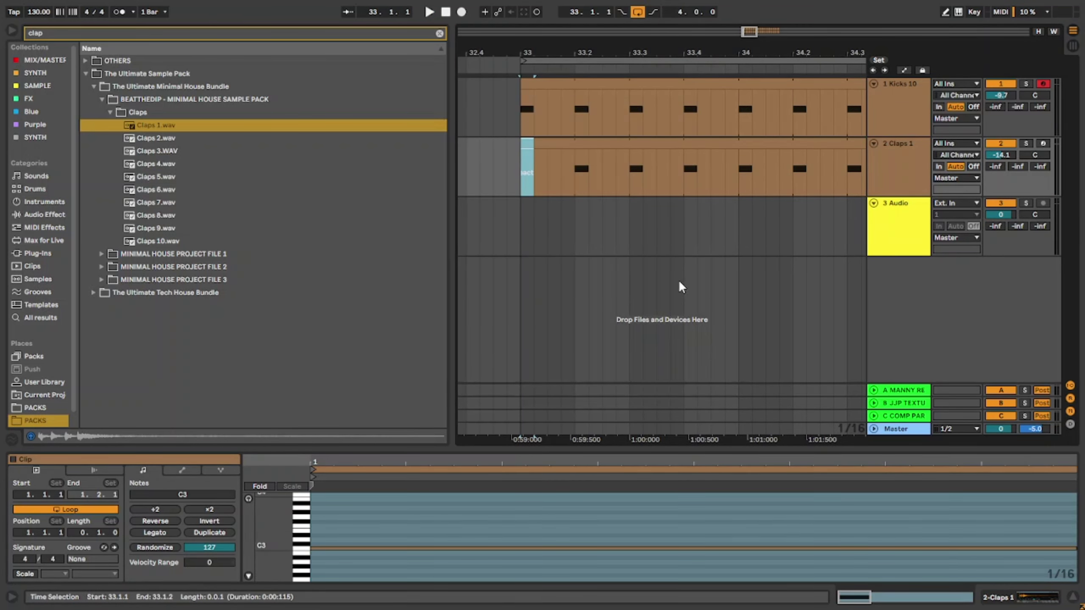
Duplicate the first two beats of the Claps 1 pattern repeatedly until it fills the four bars from bar 33.
{"action": "left_click_drag", "start_coordinate": [618, 175], "coordinate": [674, 171]}
{"action": "key", "text": "ctrl+d"}
{"action": "scroll", "coordinate": [625, 171], "scroll_direction": "down", "scroll_amount": 10}
{"action": "key", "text": "ctrl+d"}
{"action": "key", "text": "ctrl+d"}
{"action": "key", "text": "ctrl+d"}
{"action": "key", "text": "ctrl+d"}
{"action": "key", "text": "ctrl+d"}
{"action": "key", "text": "ctrl+d"}
{"action": "key", "text": "ctrl+d"}
{"action": "key", "text": "ctrl+d"}
Delete the surplus Claps 1 clips between bars 37 and 39 and set the track volume to -12.7 dB.
{"action": "left_click", "coordinate": [625, 172]}
{"action": "key", "text": "space"}
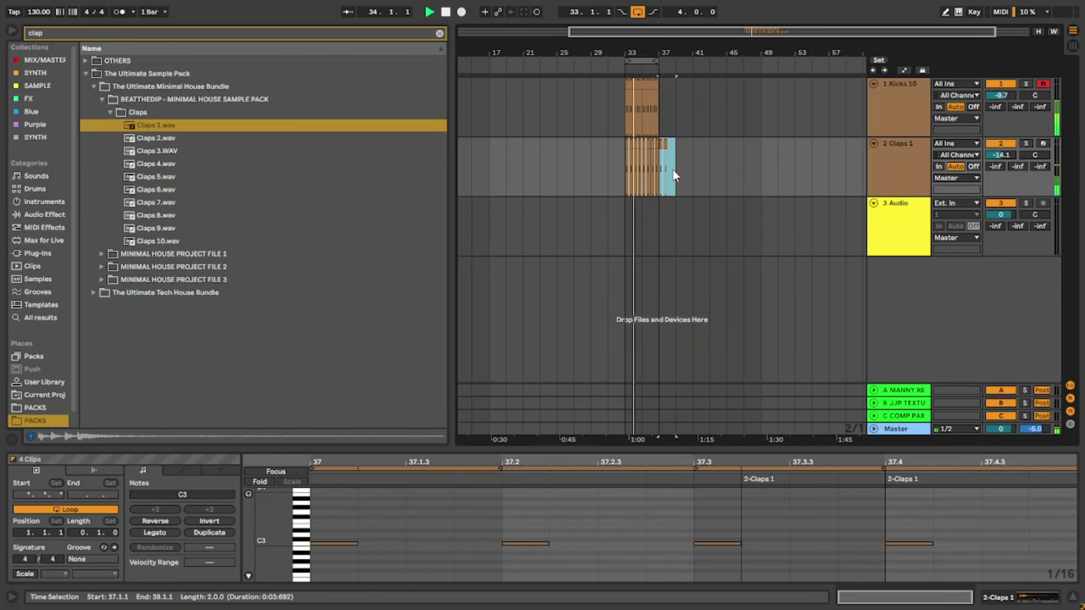
{"action": "key", "text": "Delete"}
{"action": "left_click_drag", "start_coordinate": [992, 155], "coordinate": [992, 150]}
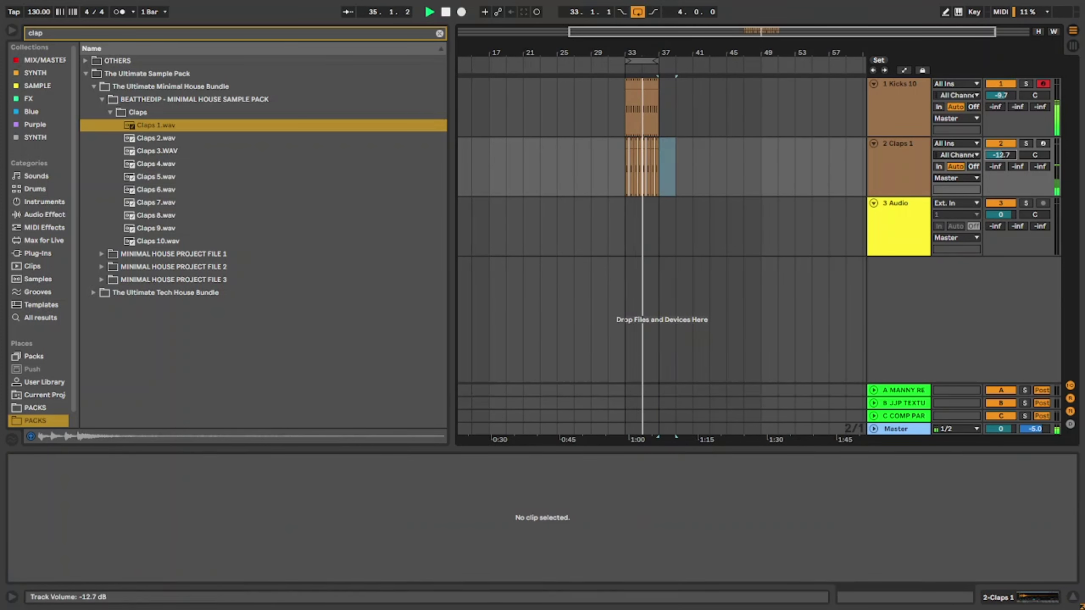
Duplicate the Kicks 10 track again and set the Claps 1 track volume to -11.3 dB.
{"action": "left_click", "coordinate": [887, 112]}
{"action": "key", "text": "ctrl+d"}
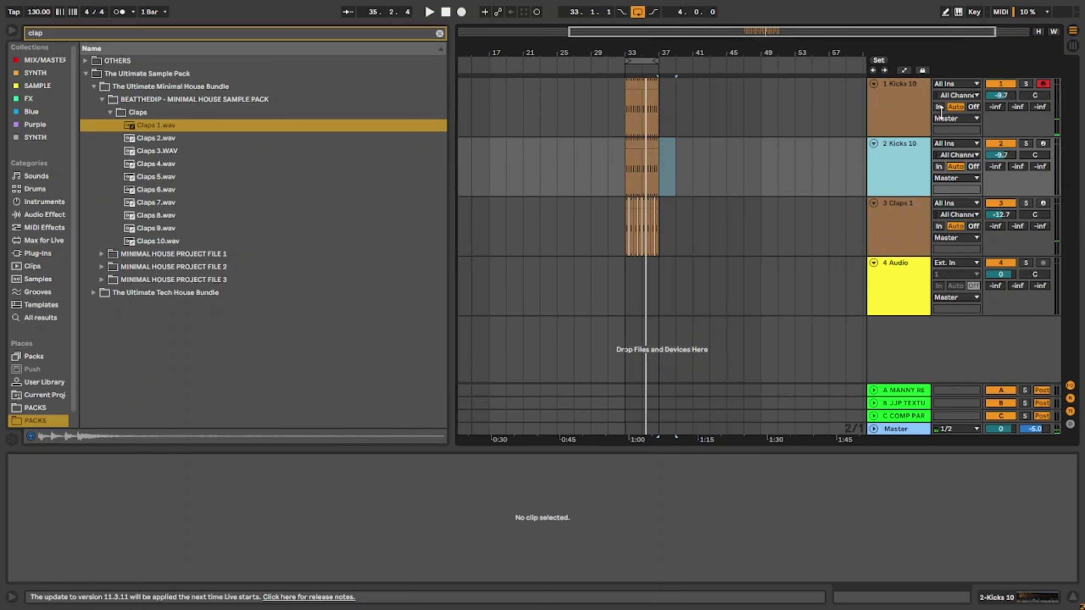
{"action": "left_click", "coordinate": [1014, 207]}
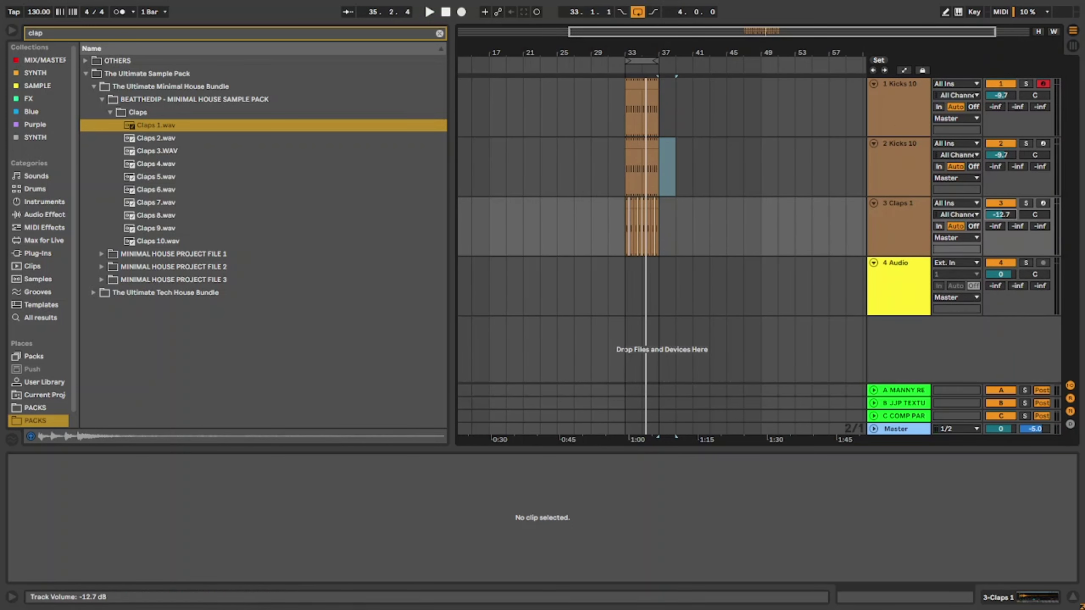
{"action": "left_click_drag", "start_coordinate": [1001, 214], "coordinate": [1000, 213]}
Search the sample library for "closed" and preview Closed Hihats 1.wav in the minimal house sample pack.
{"action": "left_click", "coordinate": [49, 33]}
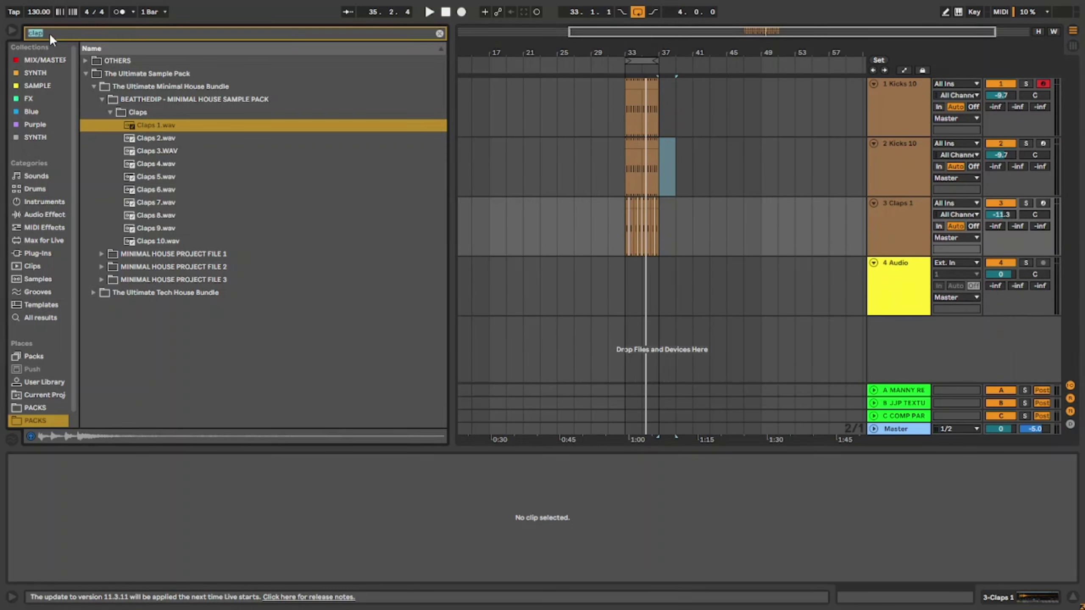
{"action": "type", "text": "closed"}
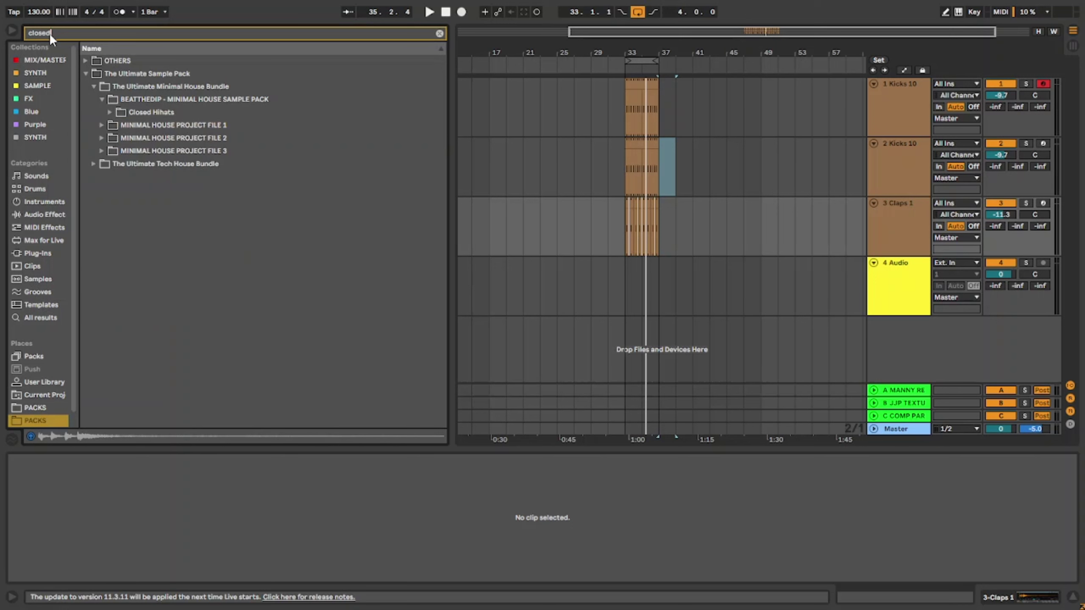
{"action": "key", "text": "Right"}
{"action": "key", "text": "Down"}
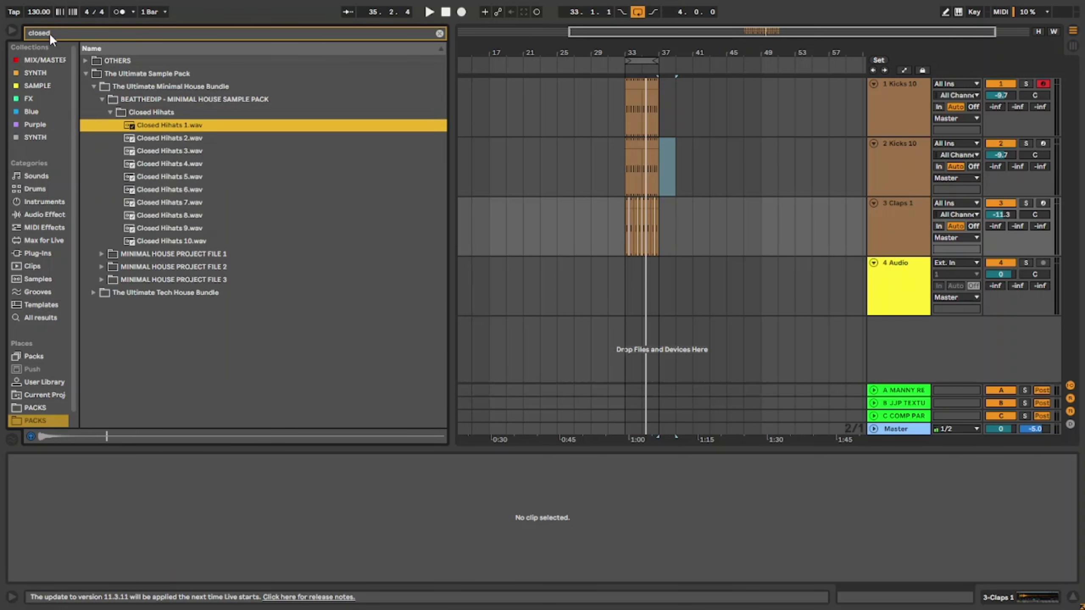
{"action": "double_click", "coordinate": [163, 126]}
{"action": "left_click", "coordinate": [644, 166]}
{"action": "scroll", "coordinate": [633, 158], "scroll_direction": "up", "scroll_amount": 3}
{"action": "scroll", "coordinate": [603, 149], "scroll_direction": "up", "scroll_amount": 3}
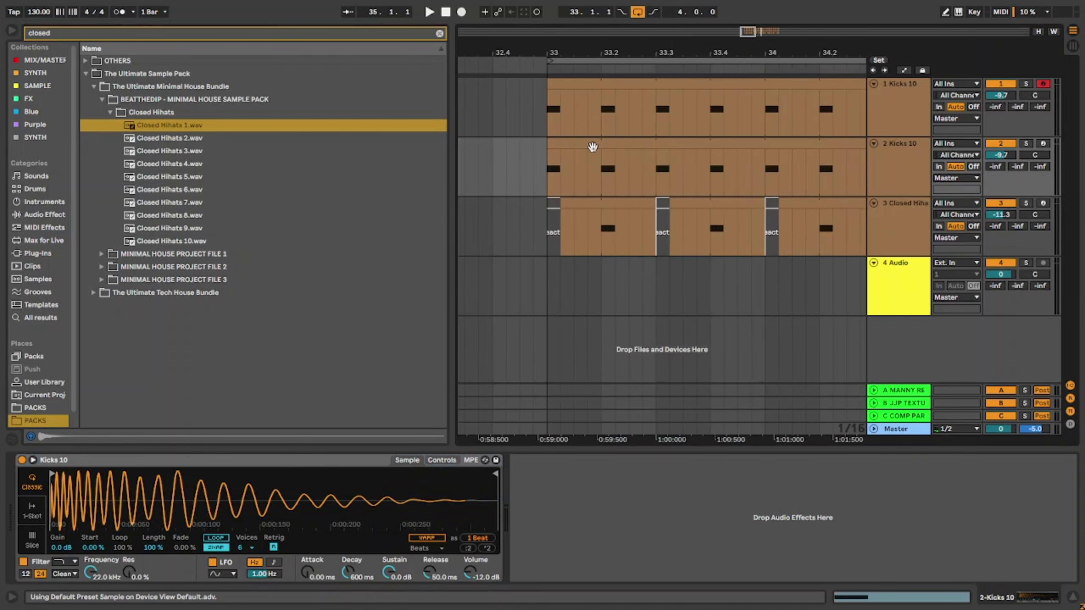
{"action": "left_click_drag", "start_coordinate": [592, 146], "coordinate": [615, 148]}
{"action": "left_click", "coordinate": [551, 157]}
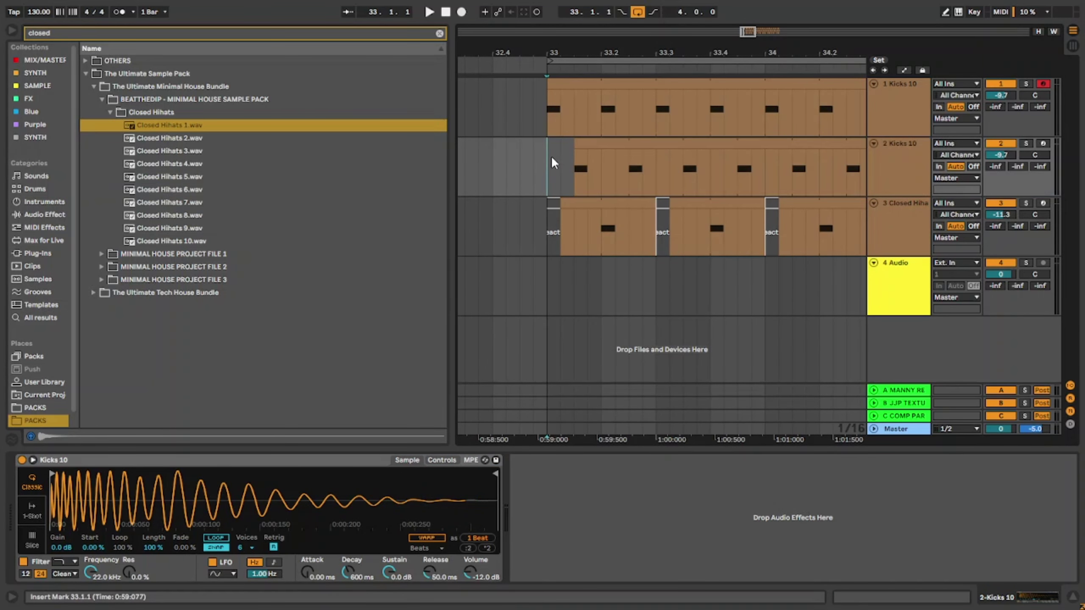
{"action": "key", "text": "space"}
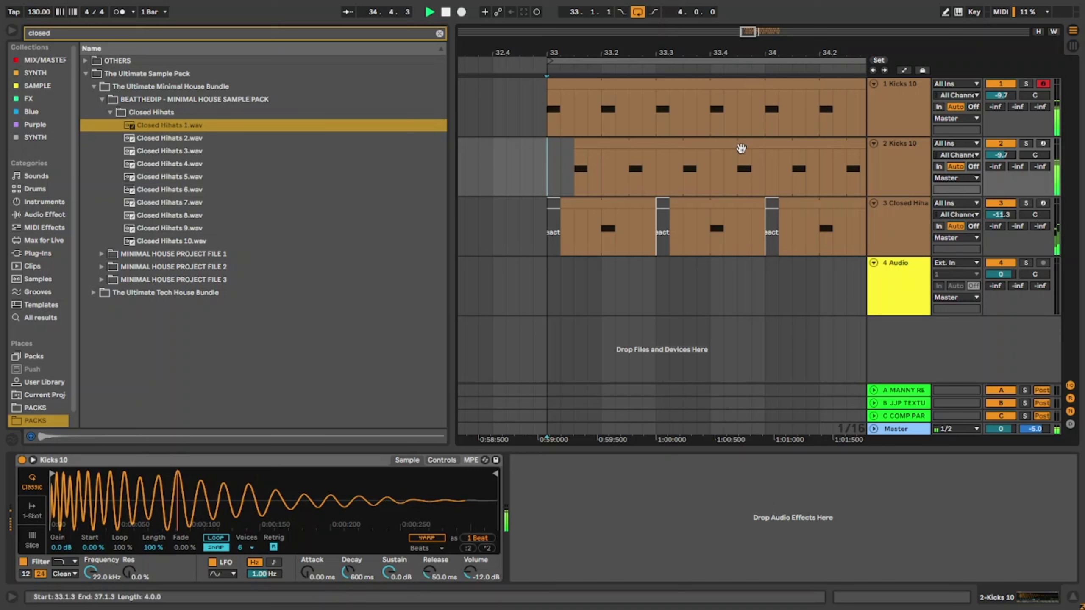
{"action": "key", "text": "ctrl+z"}
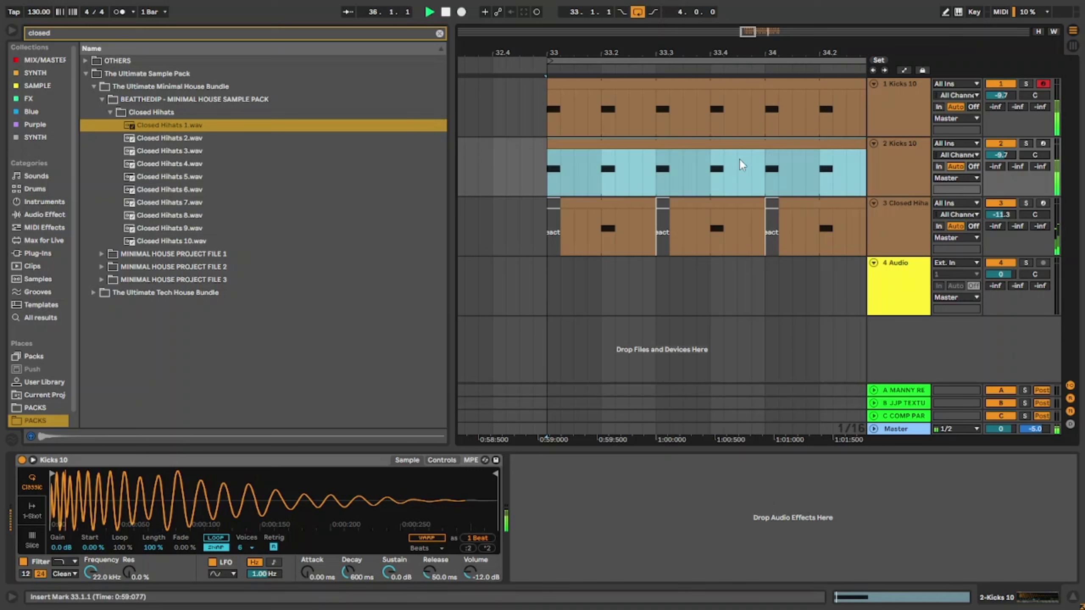
{"action": "key", "text": "ctrl+z"}
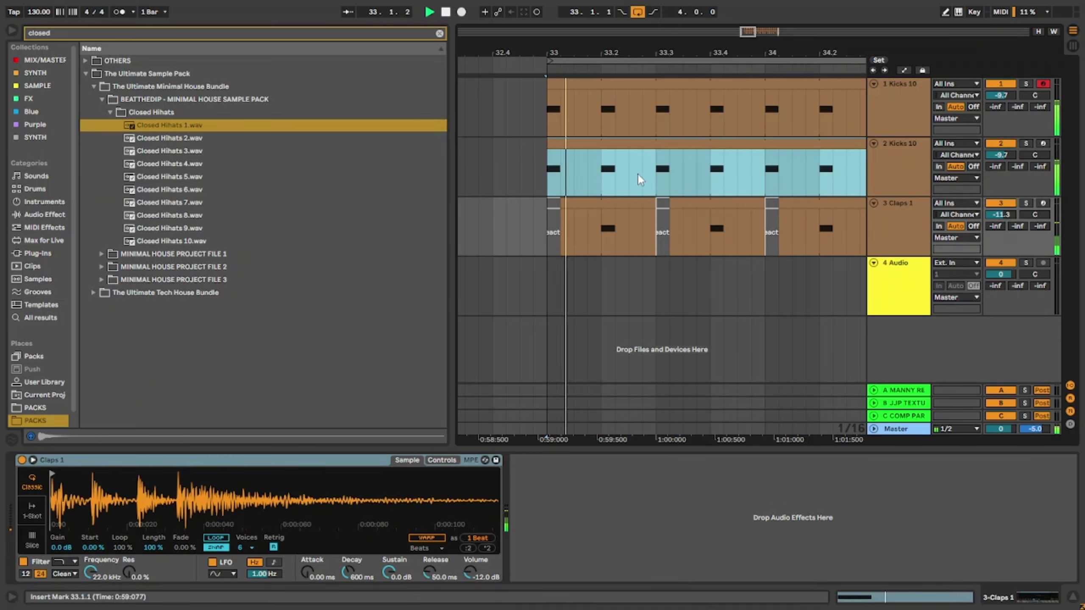
Move the duplicated kick clip on track 2 to start at 33.1.3 and load Closed Hihats 1.wav onto that track.
{"action": "left_click_drag", "start_coordinate": [575, 148], "coordinate": [594, 148]}
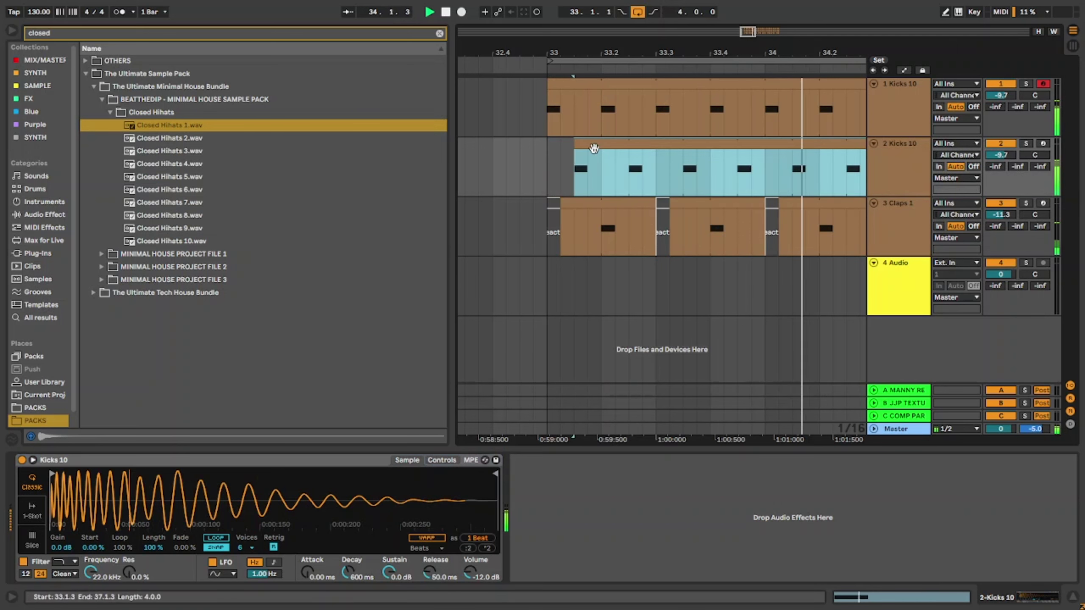
{"action": "left_click", "coordinate": [545, 154]}
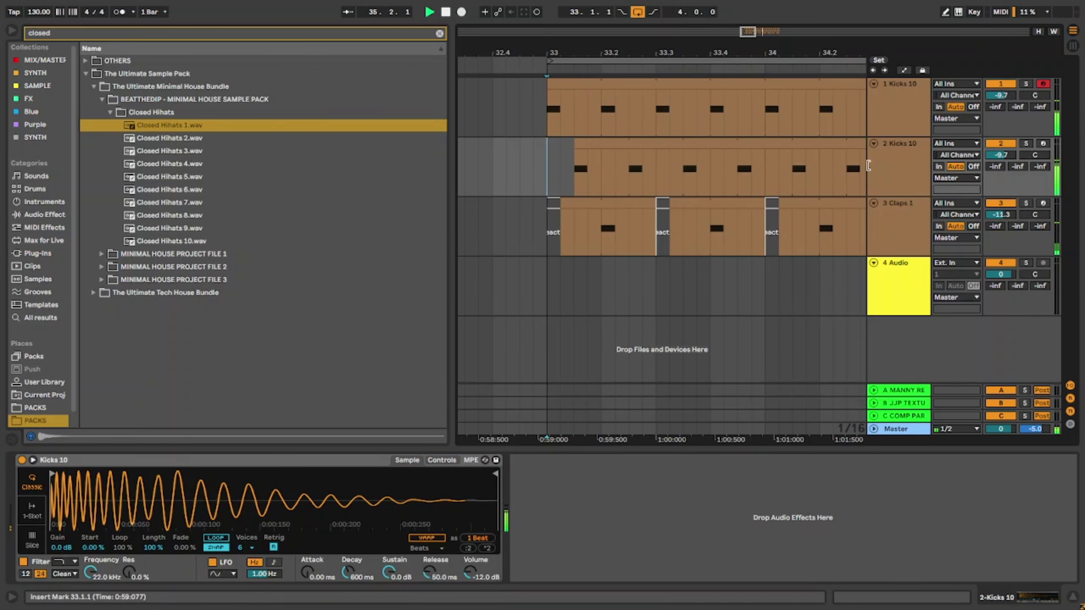
{"action": "double_click", "coordinate": [161, 126]}
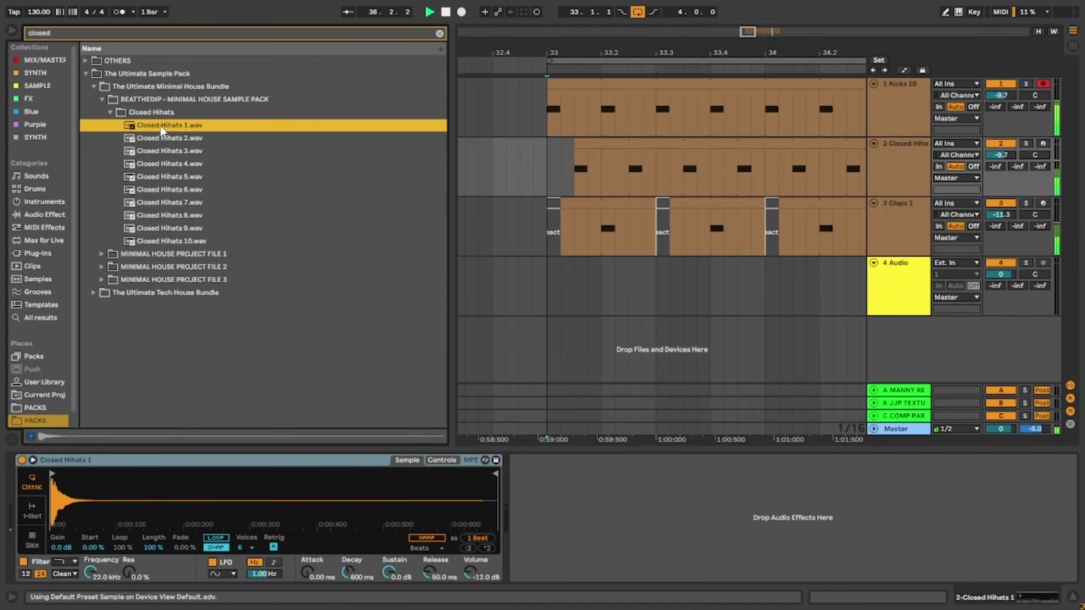
Audition the other closed hi-hat samples on track 2, keep Closed Hihats 2.wav, and set the track volume to -12.9 dB.
{"action": "double_click", "coordinate": [186, 141]}
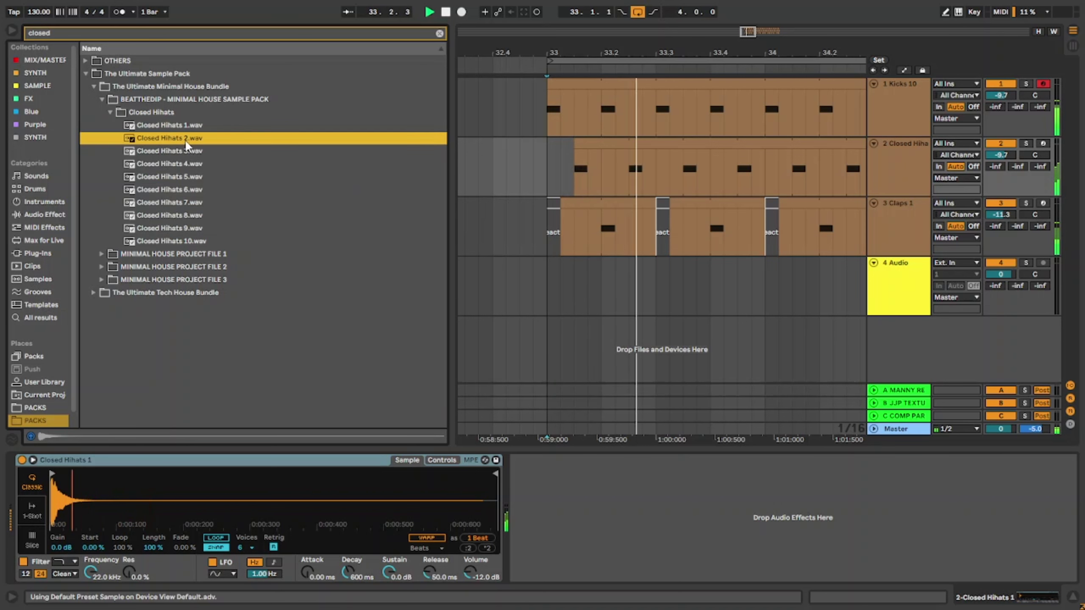
{"action": "double_click", "coordinate": [191, 153]}
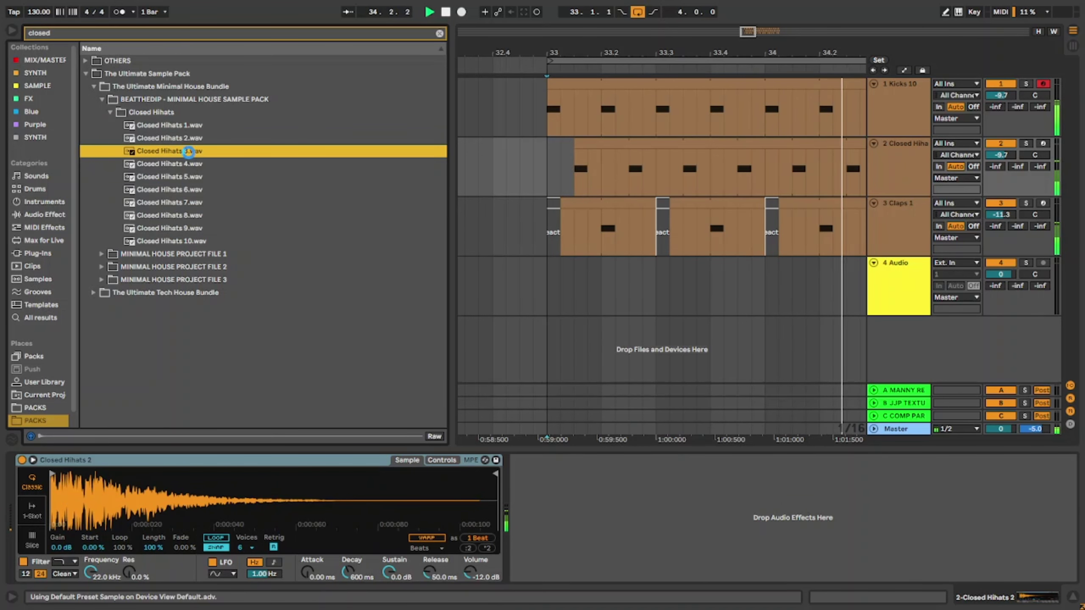
{"action": "double_click", "coordinate": [206, 165]}
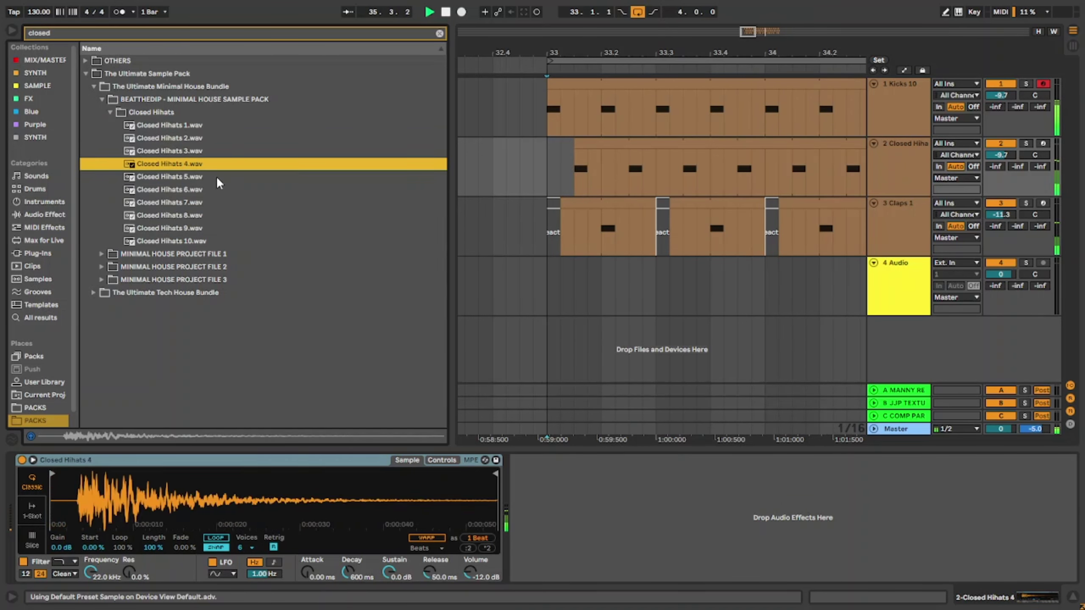
{"action": "double_click", "coordinate": [218, 179]}
{"action": "double_click", "coordinate": [222, 203]}
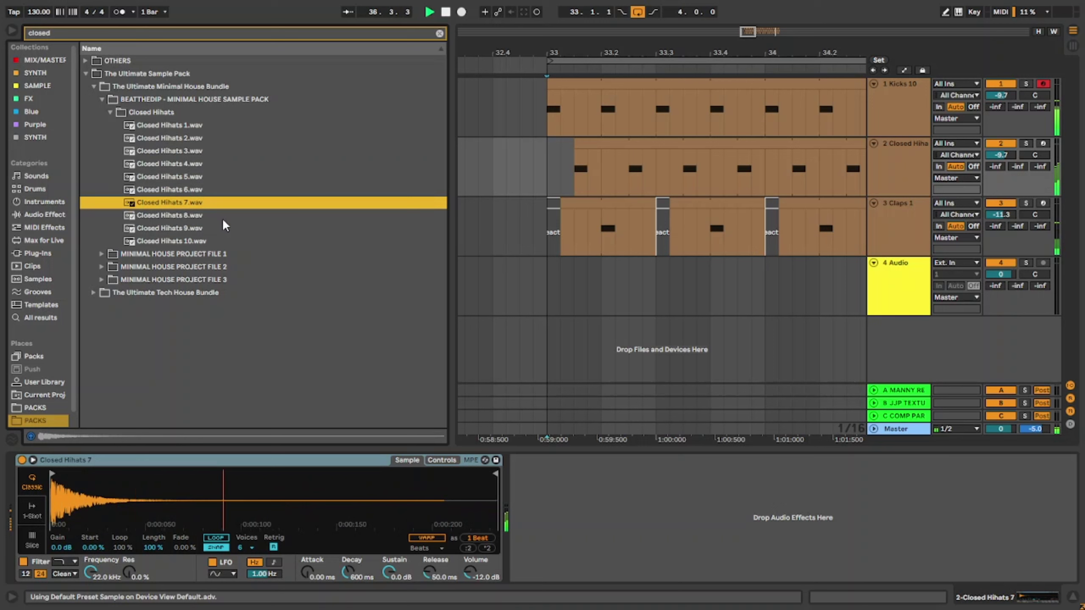
{"action": "double_click", "coordinate": [221, 215]}
{"action": "double_click", "coordinate": [212, 228]}
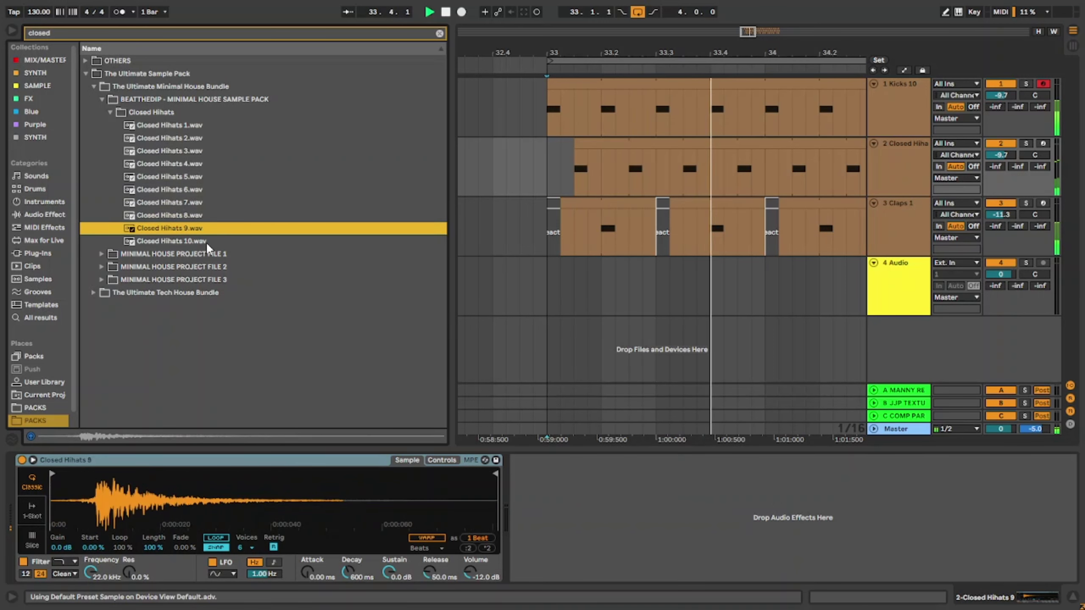
{"action": "double_click", "coordinate": [207, 242]}
{"action": "double_click", "coordinate": [191, 140]}
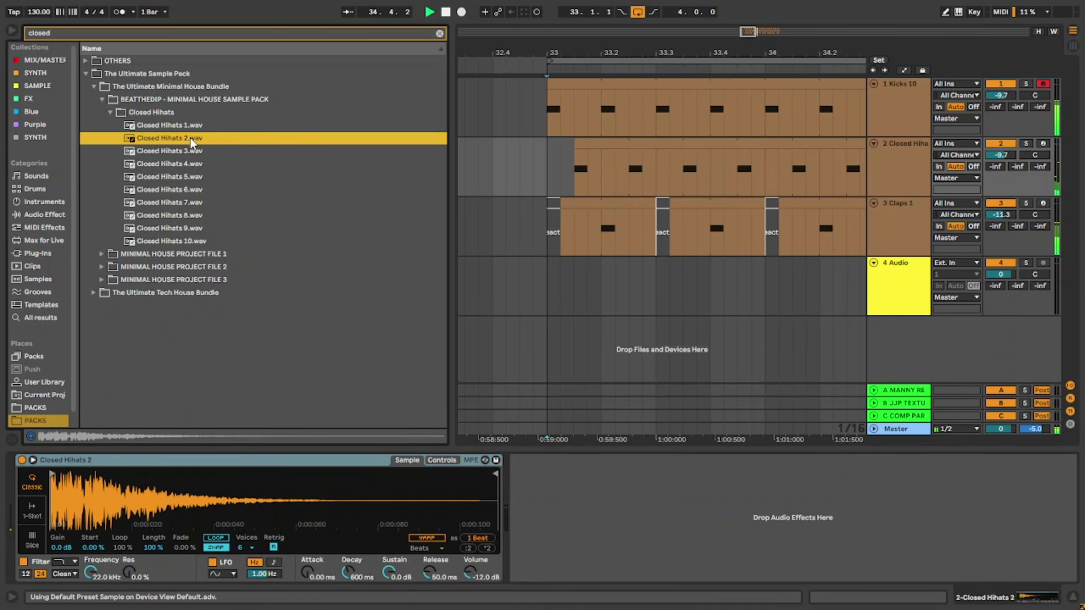
{"action": "left_click_drag", "start_coordinate": [1000, 163], "coordinate": [999, 169]}
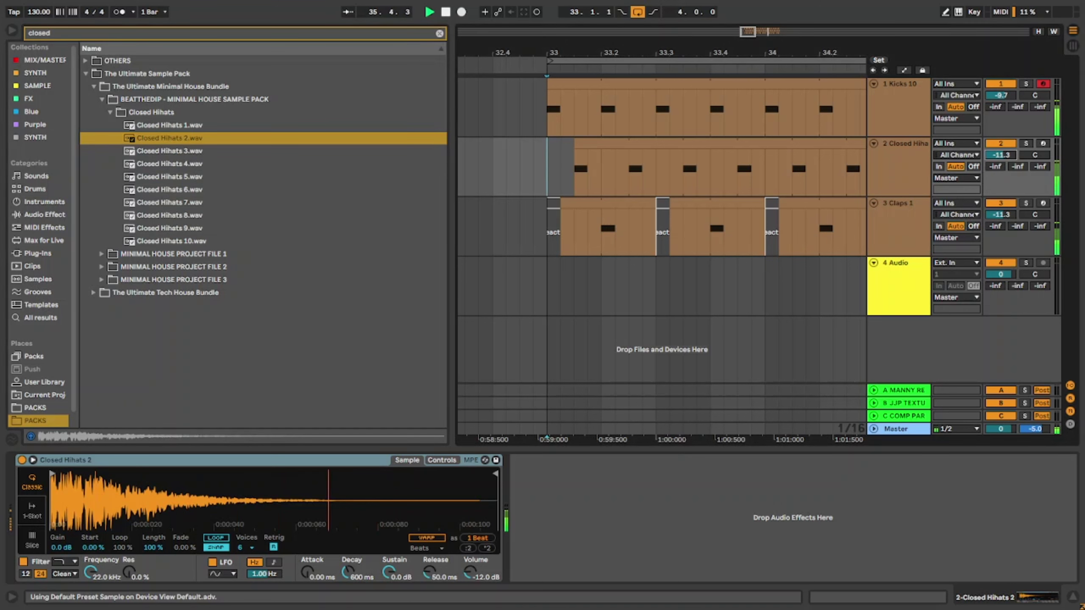
Duplicate the closed hi-hat track, search the sample library for "open", and load Open Hihats 1.wav onto the duplicate.
{"action": "left_click", "coordinate": [920, 167]}
{"action": "key", "text": "ctrl+d"}
{"action": "left_click", "coordinate": [44, 35]}
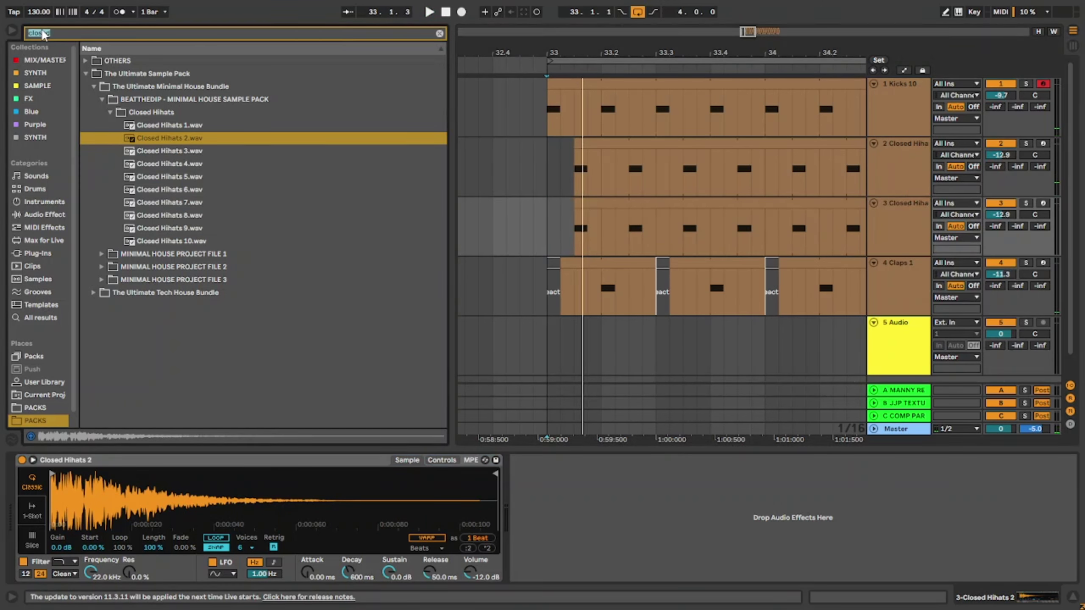
{"action": "key", "text": "Down"}
{"action": "key", "text": "Down"}
{"action": "key", "text": "Down"}
{"action": "key", "text": "Down"}
{"action": "key", "text": "Down"}
{"action": "key", "text": "Down"}
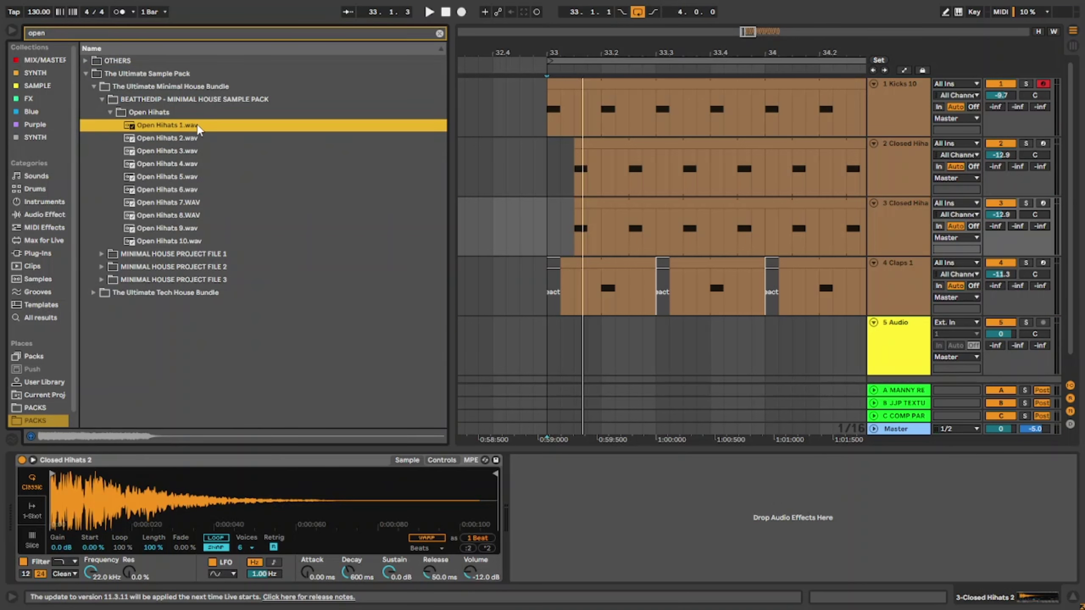
{"action": "double_click", "coordinate": [198, 125]}
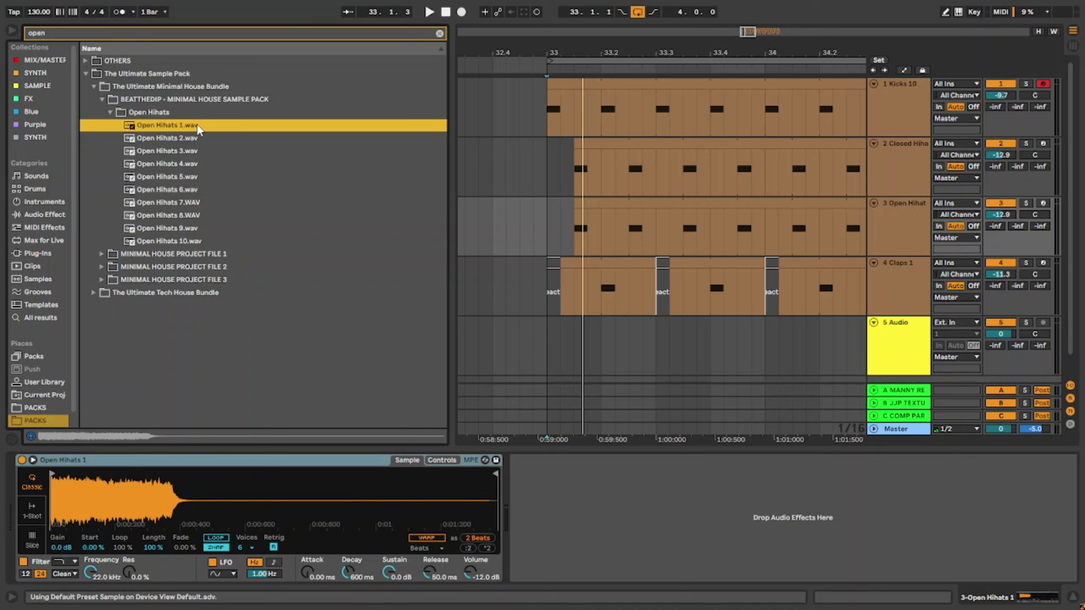
Try 1-Shot playback mode on the open hi-hat sampler while the loop plays, and return it to Classic.
{"action": "key", "text": "space"}
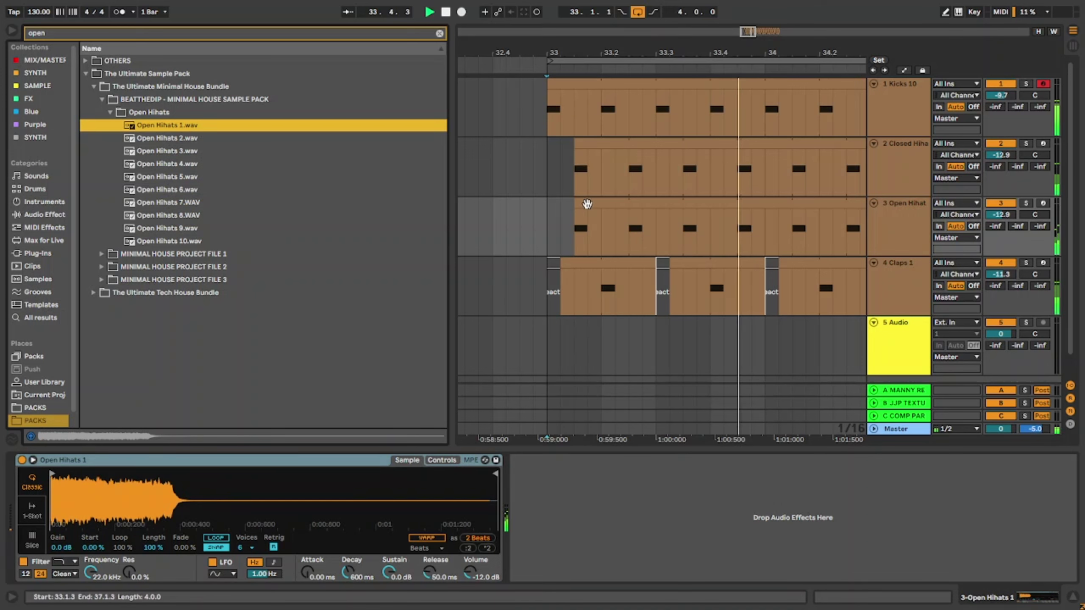
{"action": "left_click", "coordinate": [587, 204]}
{"action": "left_click", "coordinate": [29, 511]}
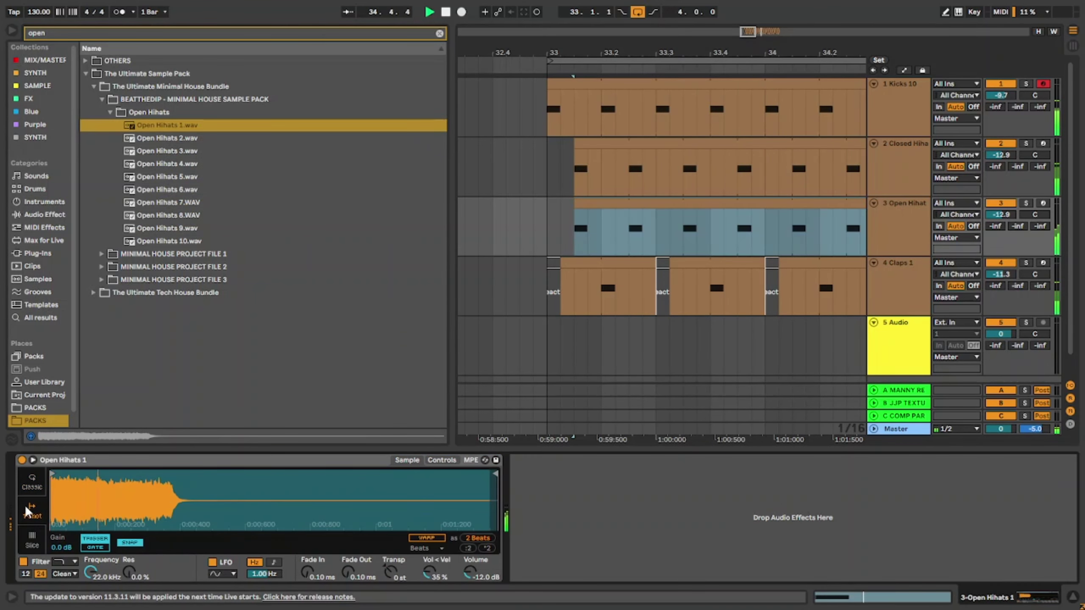
{"action": "left_click", "coordinate": [31, 483]}
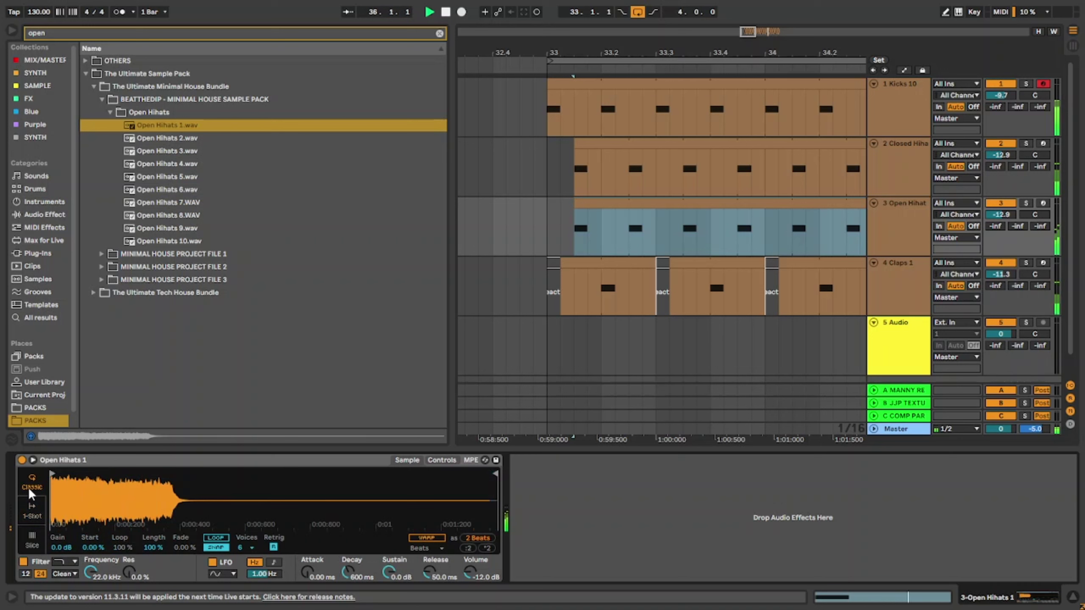
Set the open hi-hat track volume to -16.8 dB and the Claps 1 track volume to -13.2 dB.
{"action": "left_click", "coordinate": [553, 214]}
{"action": "left_click", "coordinate": [912, 222]}
{"action": "left_click_drag", "start_coordinate": [1003, 215], "coordinate": [1003, 224]}
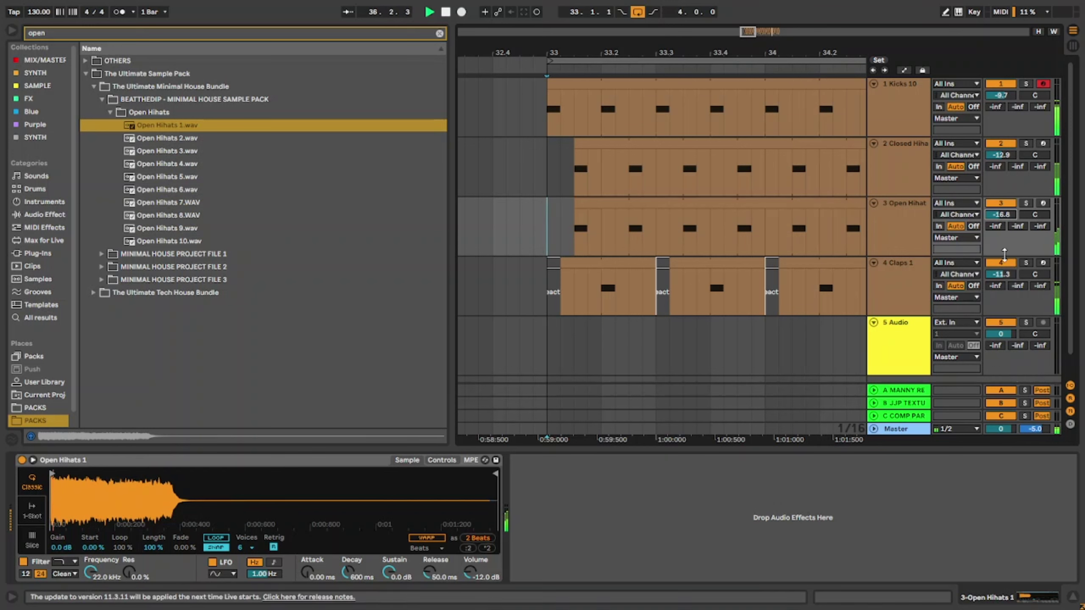
{"action": "left_click_drag", "start_coordinate": [1000, 274], "coordinate": [995, 282]}
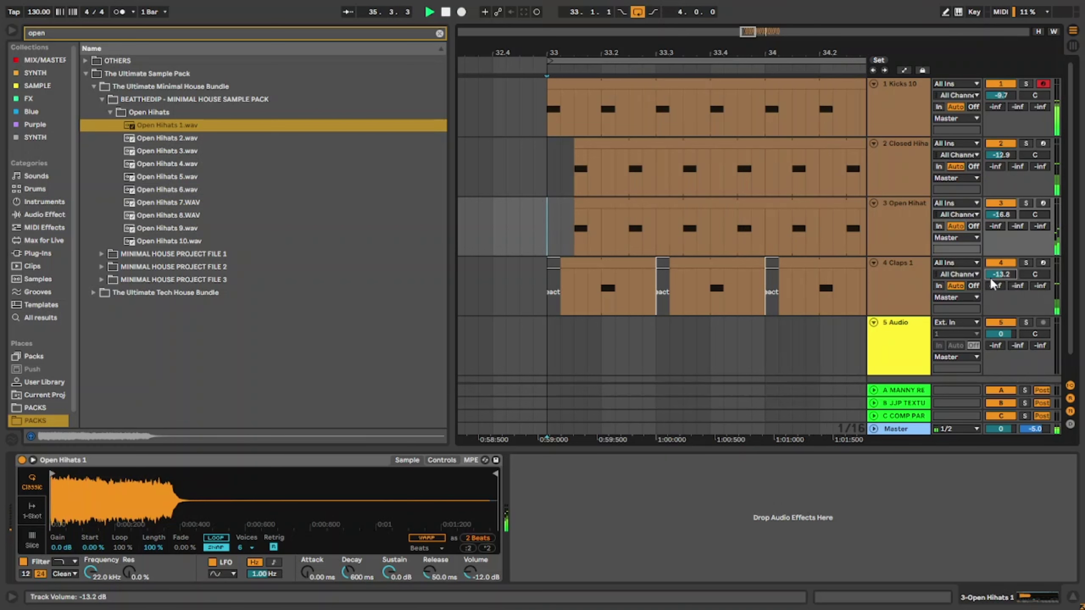
Collapse the kick, closed hi-hat, open hi-hat and clap tracks in the arrangement.
{"action": "left_click", "coordinate": [874, 204]}
{"action": "left_click", "coordinate": [874, 216]}
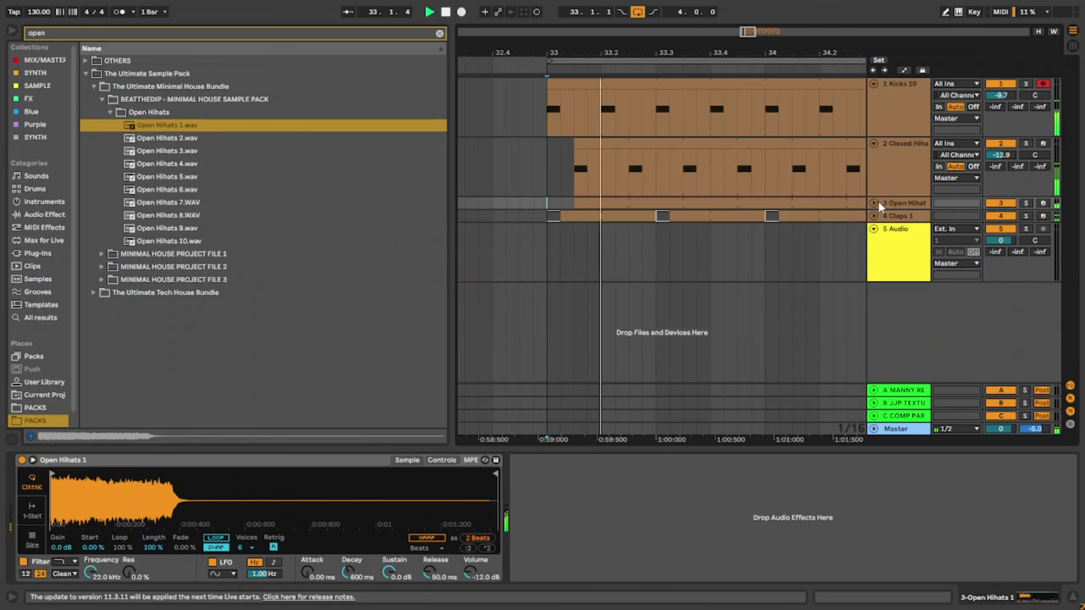
{"action": "left_click", "coordinate": [874, 144]}
{"action": "left_click", "coordinate": [874, 85]}
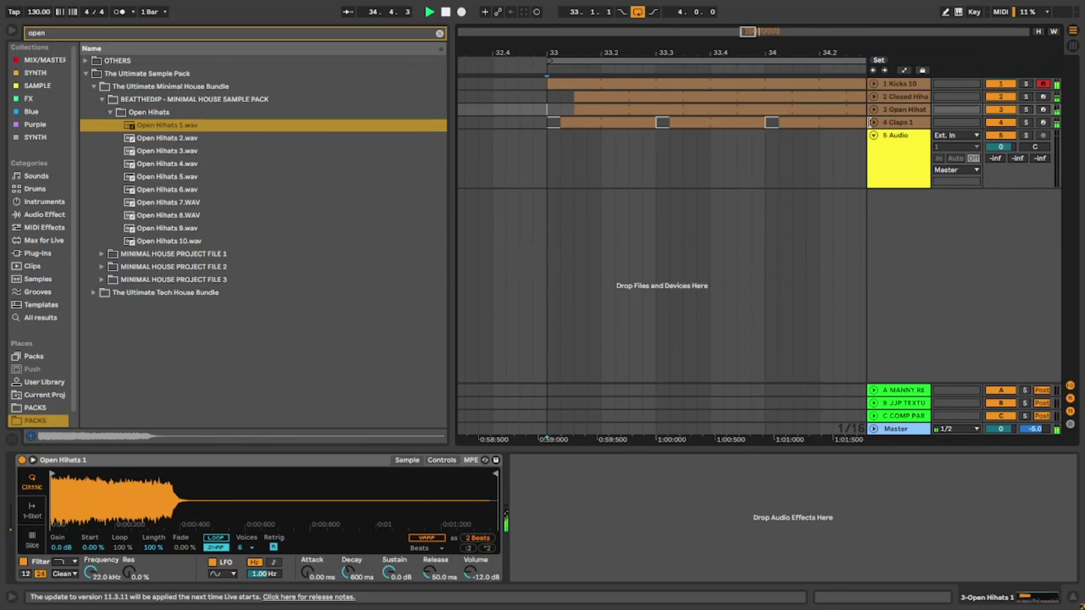
{"action": "left_click", "coordinate": [902, 122]}
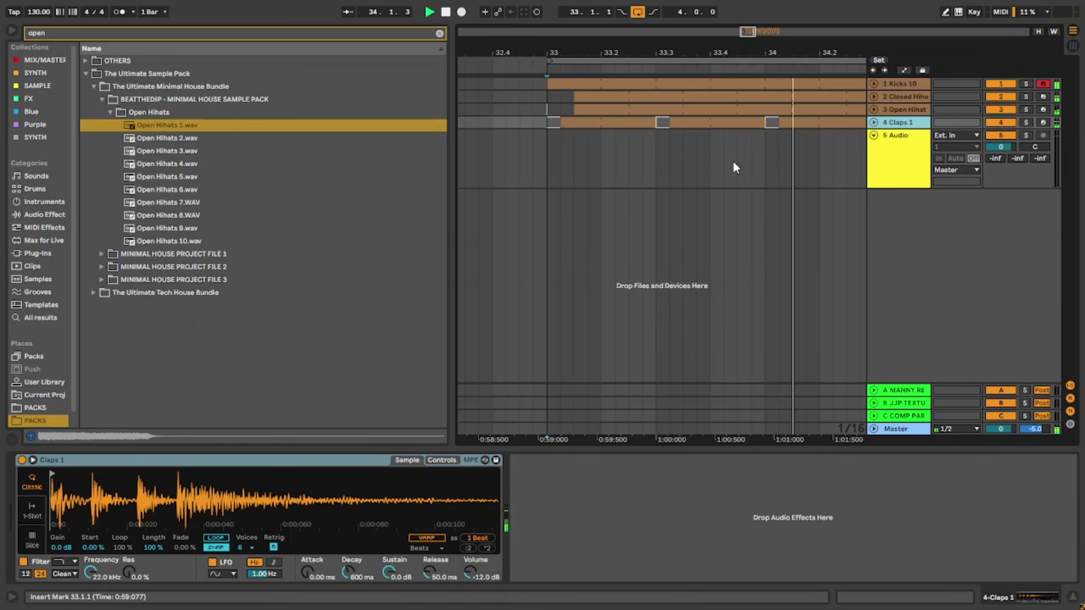
Trim both hi-hat clips to end at 37.1.1 and extend their starts back to 33.1.1.
{"action": "left_click", "coordinate": [548, 144]}
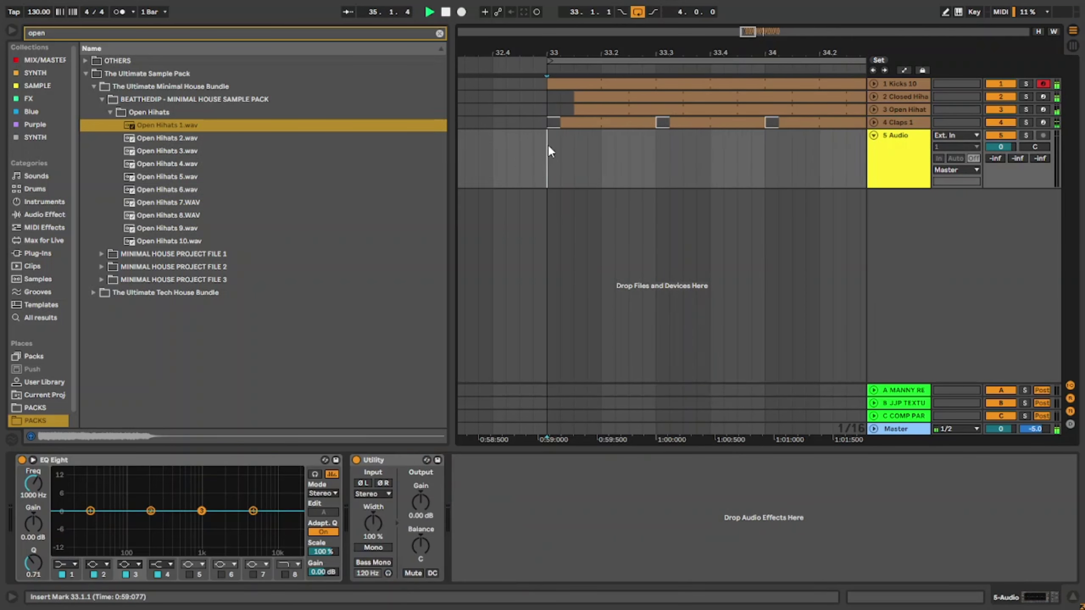
{"action": "scroll", "coordinate": [544, 157], "scroll_direction": "down", "scroll_amount": 3}
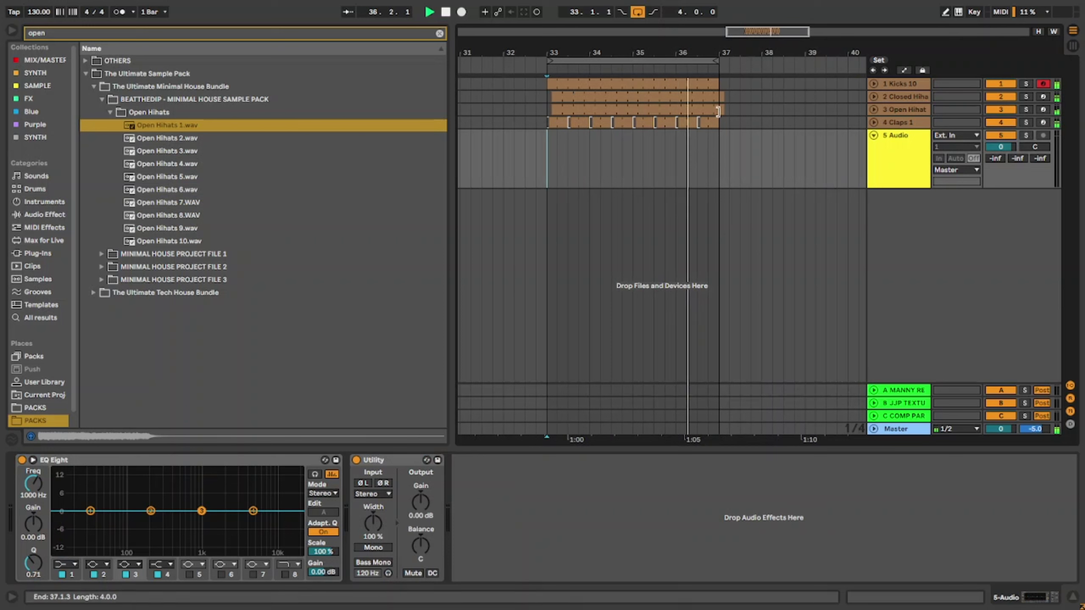
{"action": "left_click", "coordinate": [873, 110]}
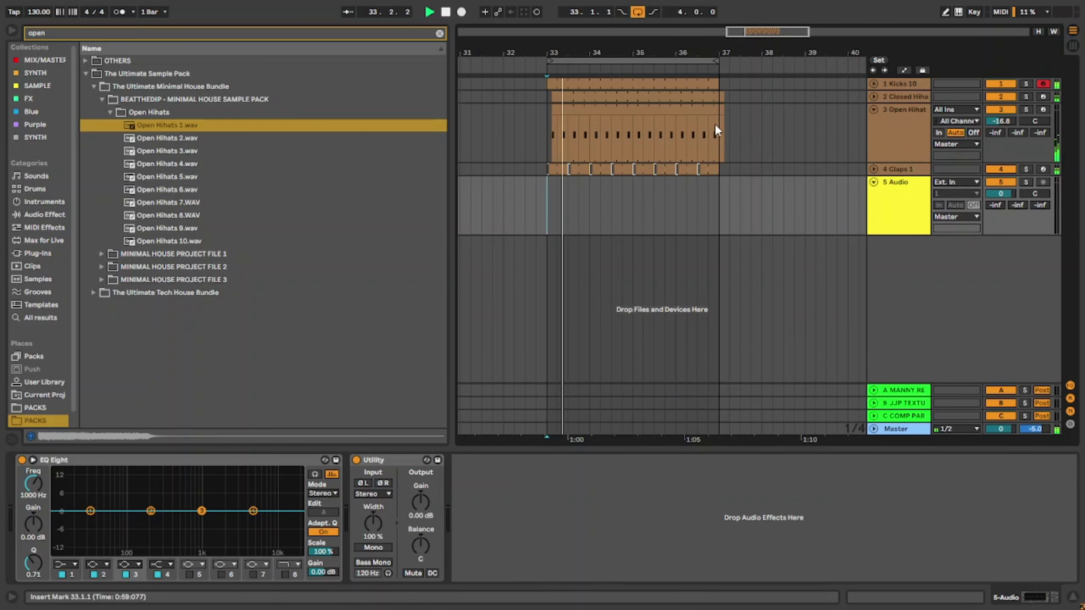
{"action": "left_click_drag", "start_coordinate": [715, 123], "coordinate": [748, 88]}
{"action": "left_click", "coordinate": [574, 110]}
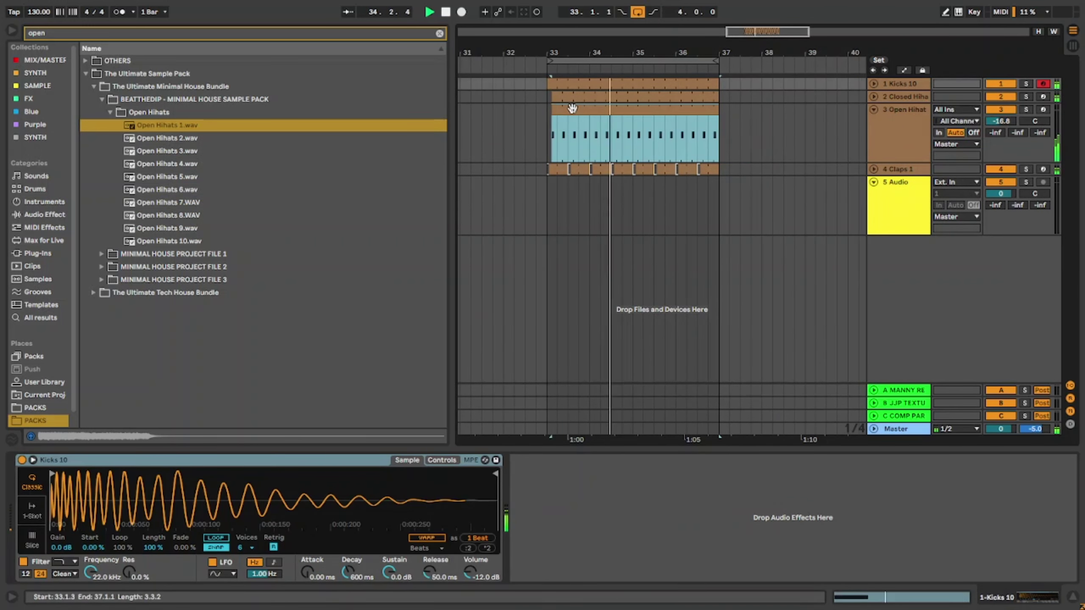
{"action": "left_click_drag", "start_coordinate": [554, 96], "coordinate": [551, 95]}
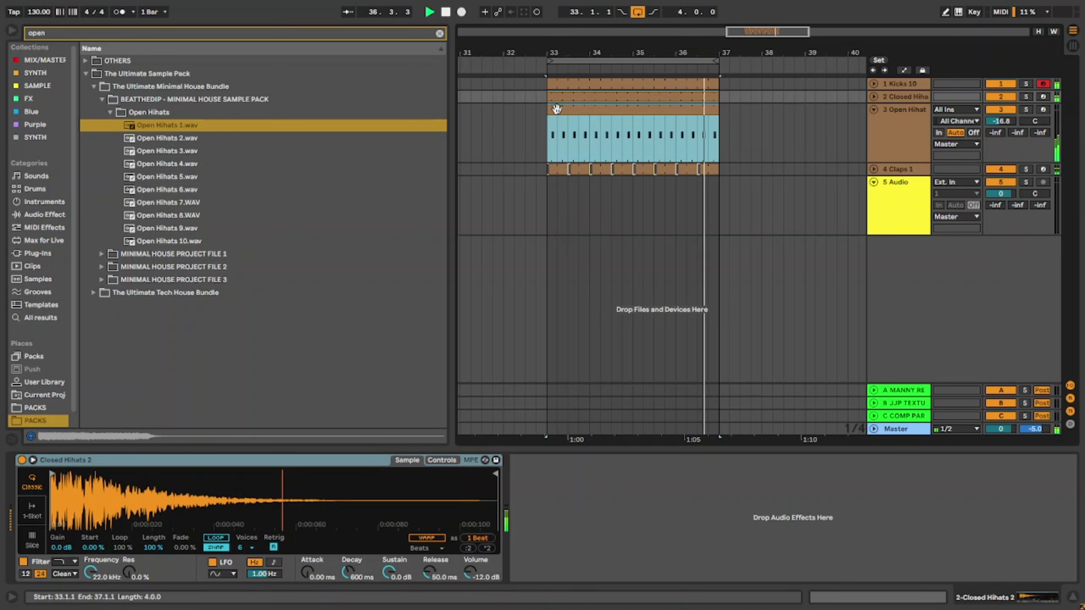
Play back the four-bar loop from 33.1.1 to listen to the layered drums.
{"action": "left_click", "coordinate": [545, 212]}
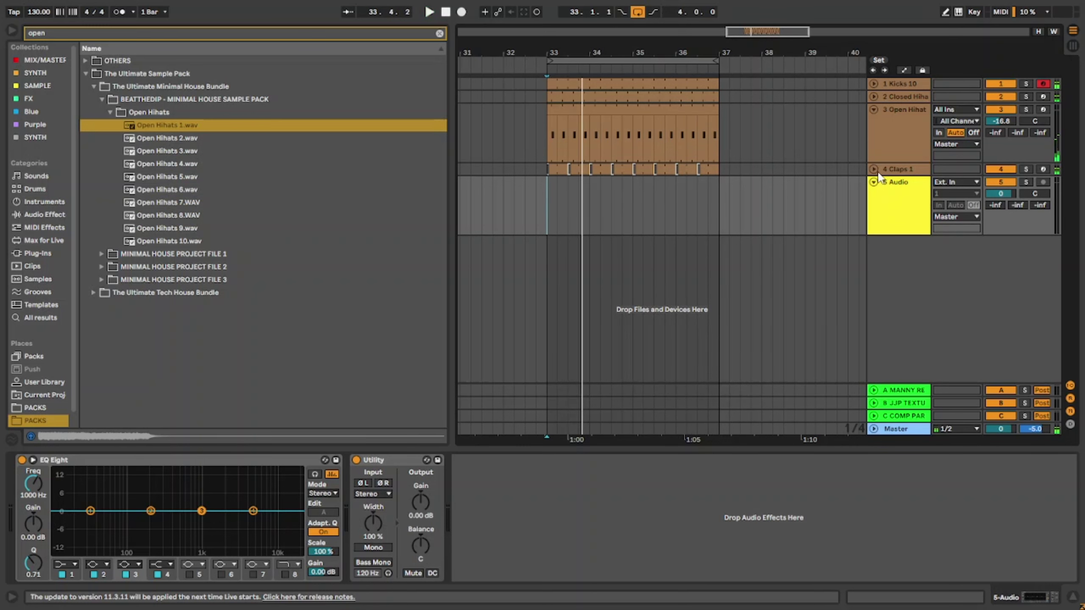
{"action": "key", "text": "space"}
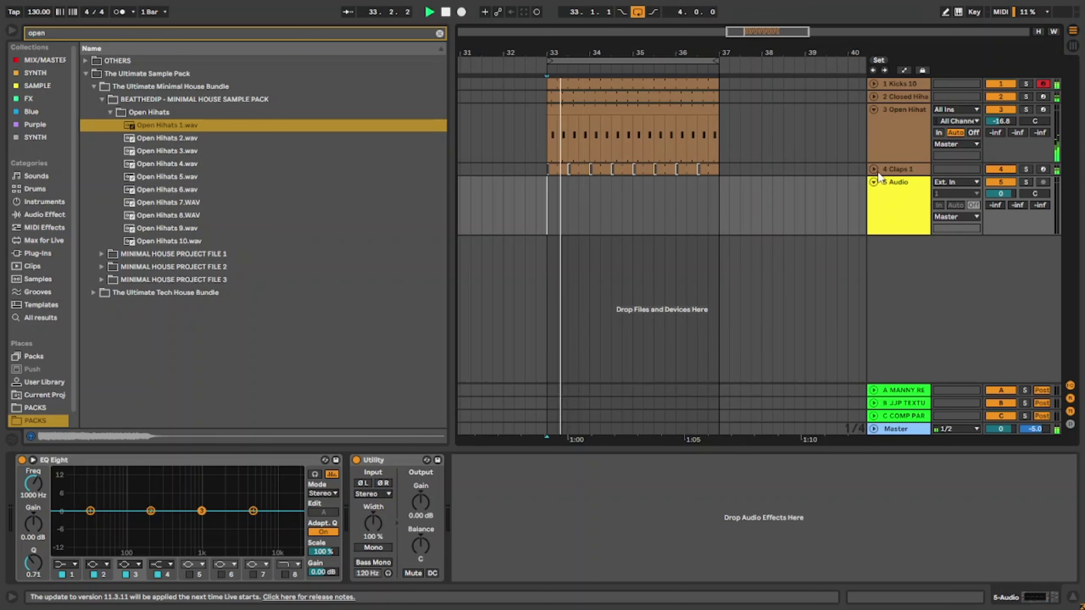
{"action": "key", "text": "space"}
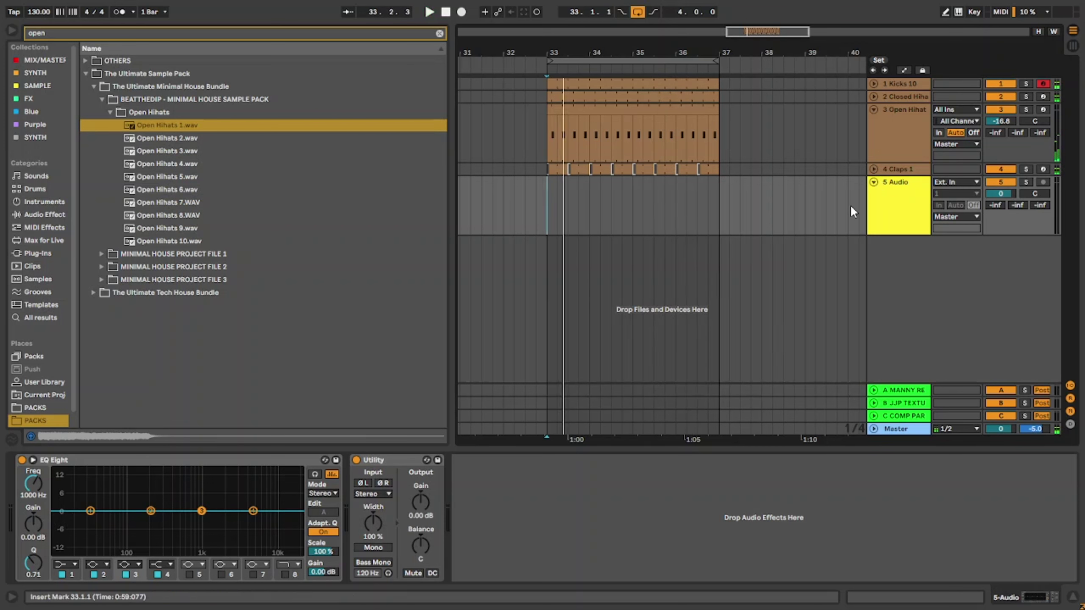
Collapse the open hi-hat track, search the sample library for "perc", and insert a new MIDI track below Claps 1.
{"action": "left_click", "coordinate": [873, 109]}
{"action": "left_click", "coordinate": [886, 122]}
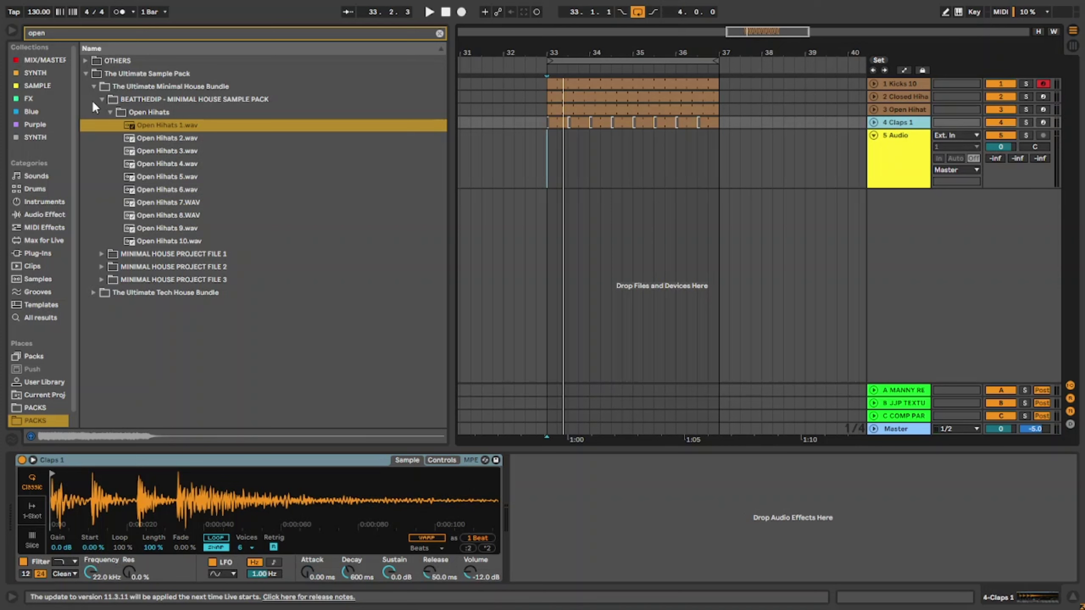
{"action": "left_click", "coordinate": [57, 32]}
{"action": "type", "text": "perc"}
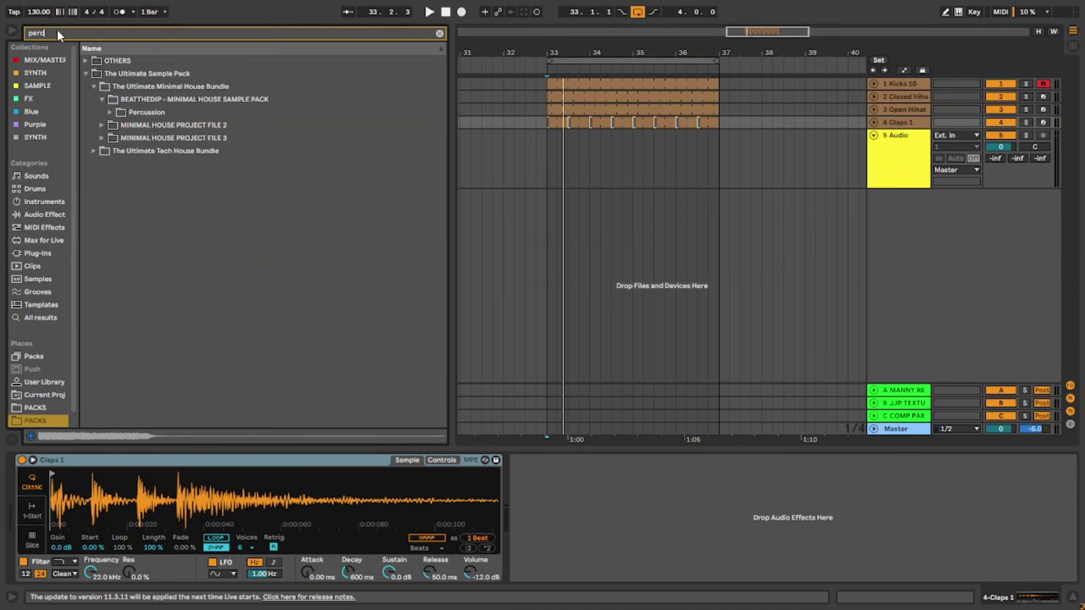
{"action": "left_click", "coordinate": [896, 124]}
{"action": "key", "text": "ctrl+shift+t"}
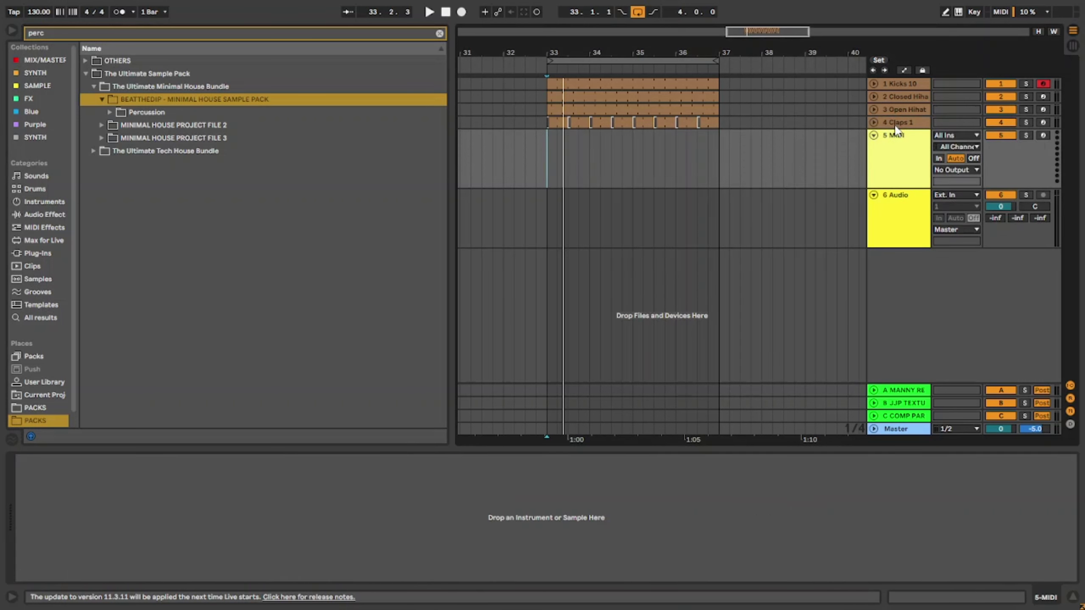
Loop bar 33 (33.1.1 to 34.1.1) and insert an empty one-bar MIDI clip there on the new MIDI track.
{"action": "key", "text": "space"}
{"action": "key", "text": "space"}
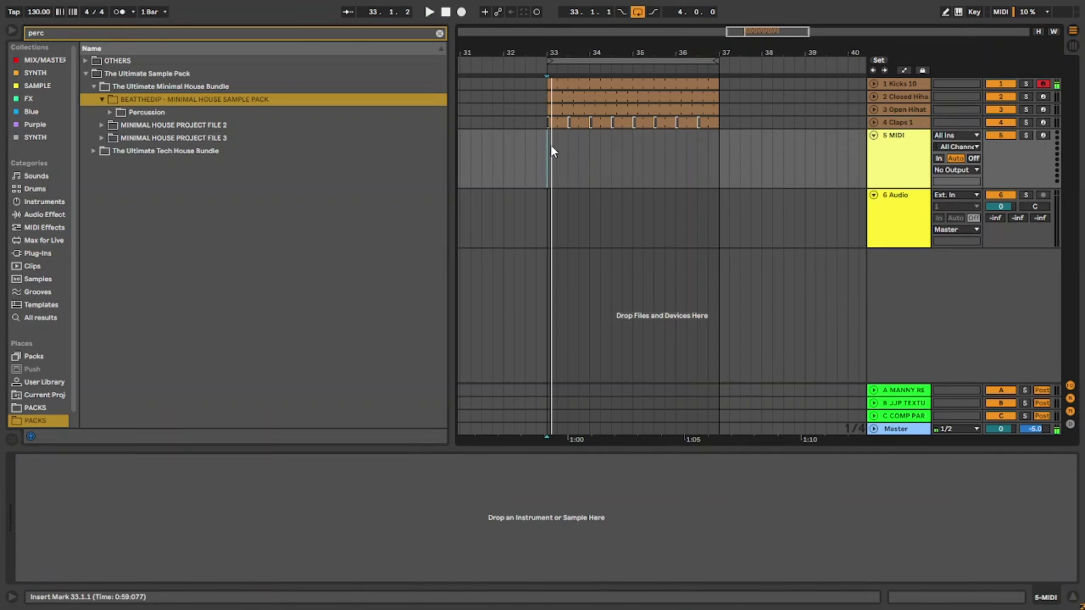
{"action": "left_click_drag", "start_coordinate": [548, 159], "coordinate": [592, 159]}
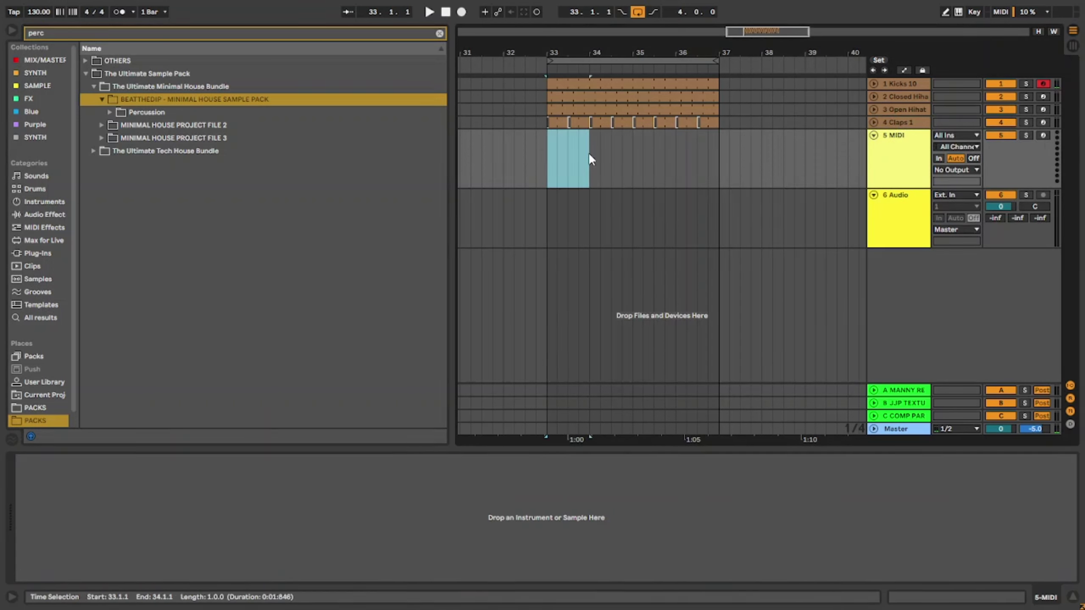
{"action": "key", "text": "ctrl+l"}
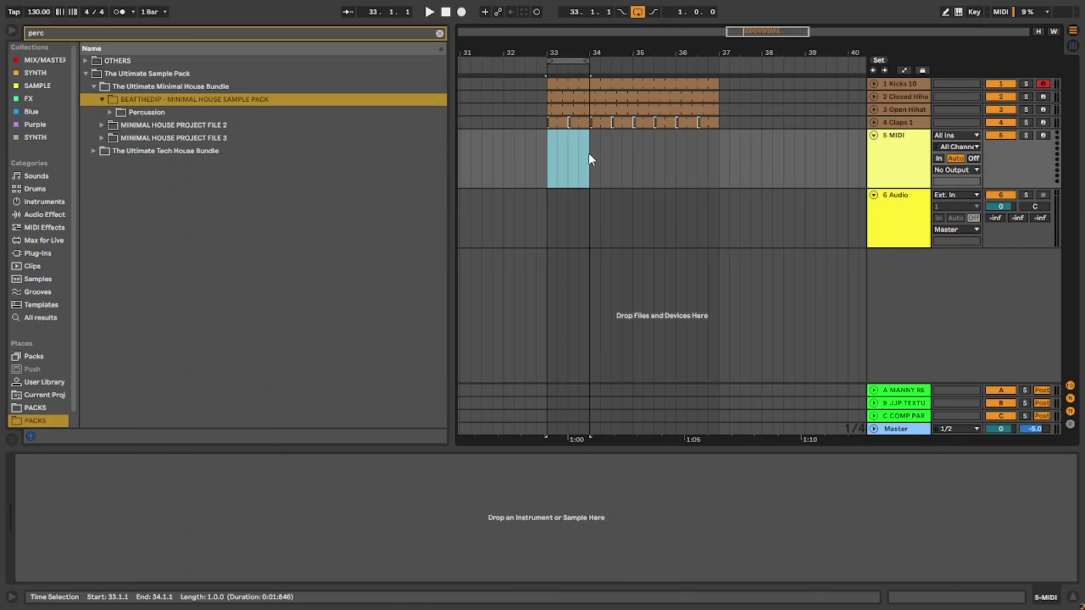
{"action": "key", "text": "space"}
{"action": "key", "text": "ctrl+shift+m"}
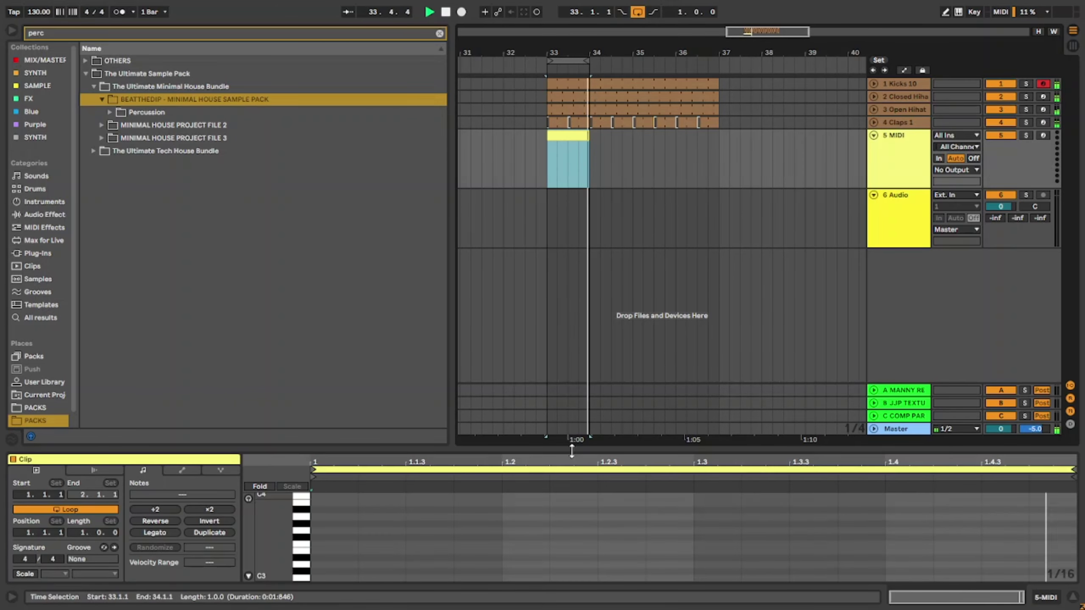
Enlarge the MIDI clip editor, add an F2 note at 1.1.1 lasting until 1.2.1, and play it back.
{"action": "left_click_drag", "start_coordinate": [630, 449], "coordinate": [746, 195]}
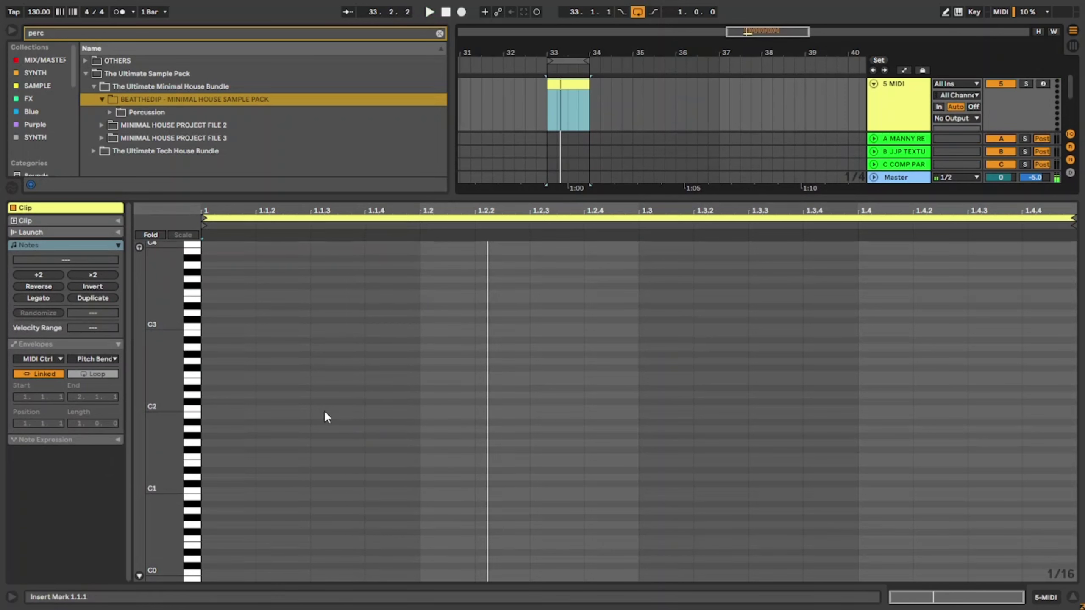
{"action": "left_click", "coordinate": [227, 415]}
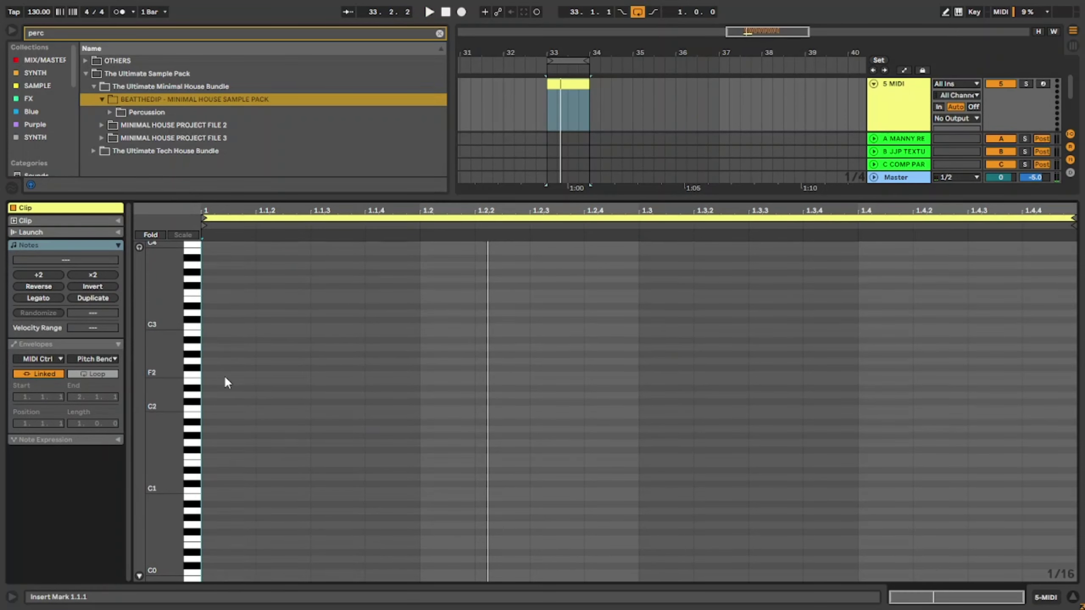
{"action": "double_click", "coordinate": [226, 378]}
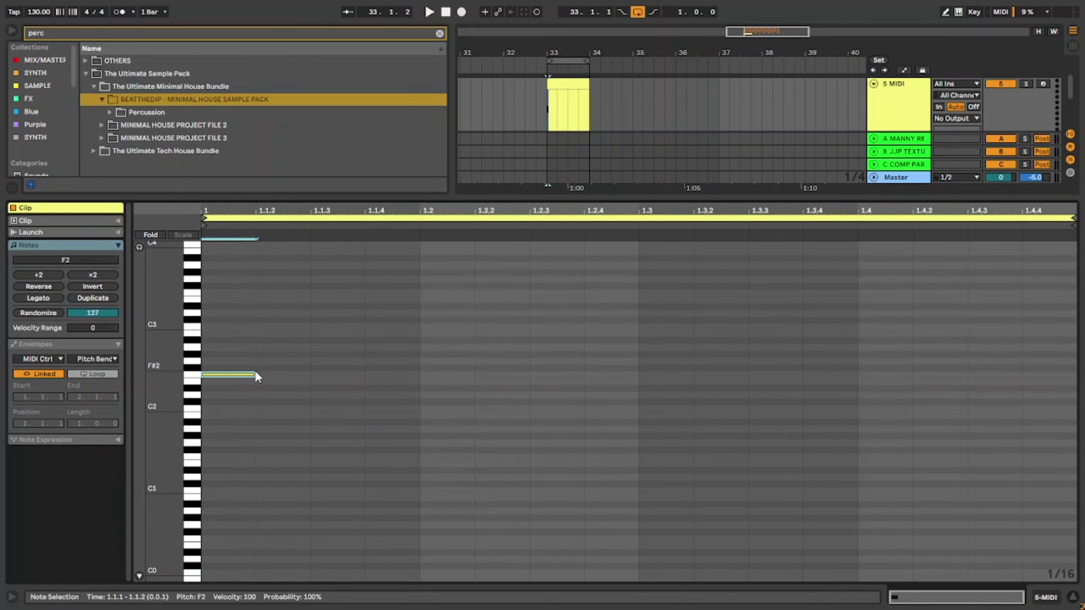
{"action": "left_click_drag", "start_coordinate": [256, 375], "coordinate": [421, 375]}
{"action": "key", "text": "space"}
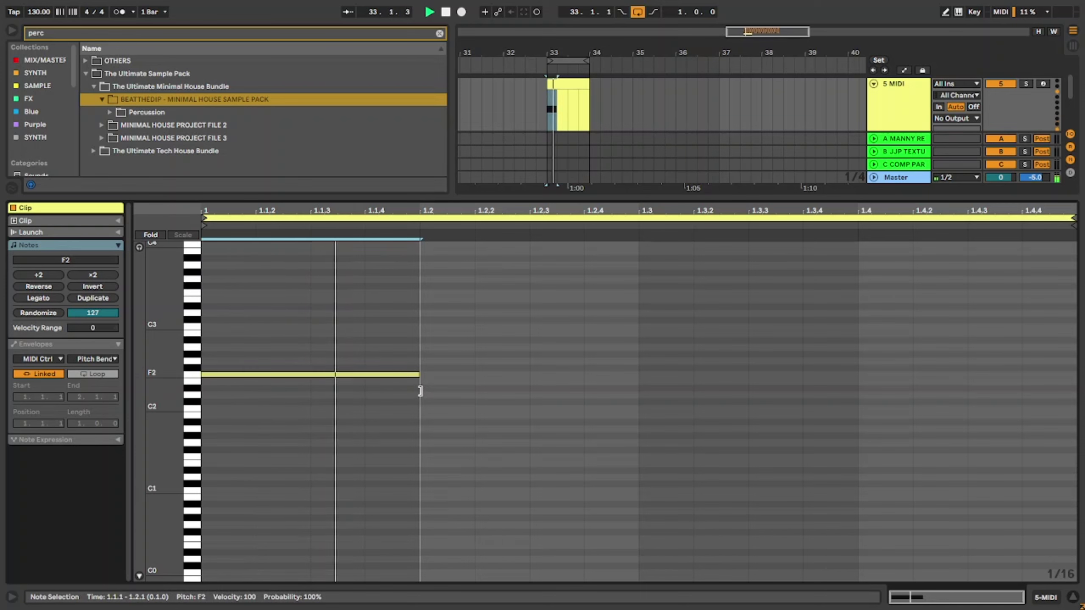
Add three sixteenth F2 notes at 1.2.2, 1.2.4 and 1.3.2, listening back to the bar.
{"action": "double_click", "coordinate": [500, 374]}
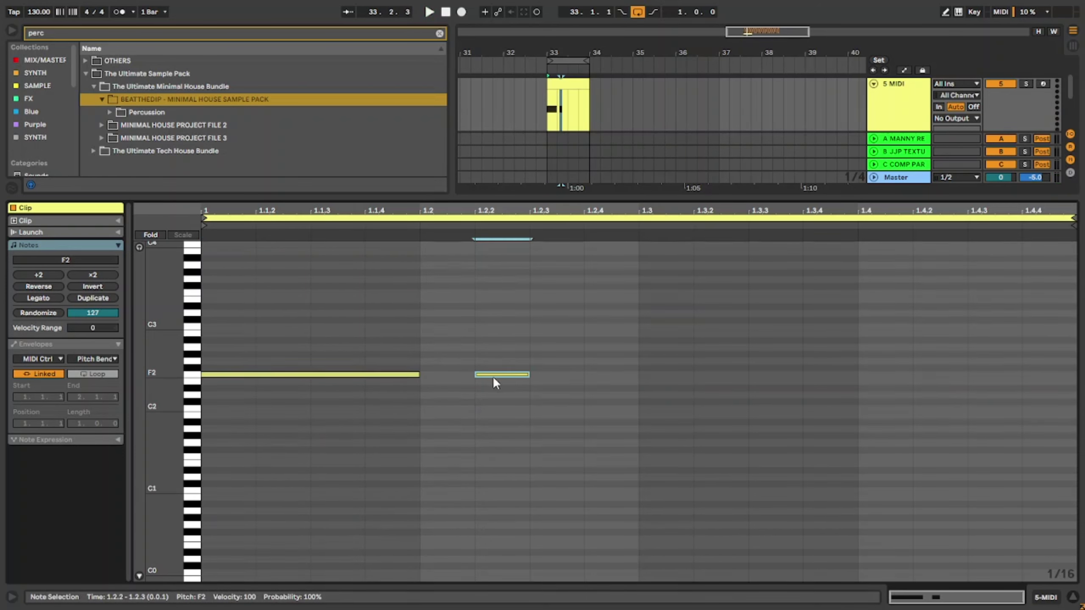
{"action": "left_click_drag", "start_coordinate": [497, 375], "coordinate": [611, 376]}
{"action": "left_click_drag", "start_coordinate": [612, 376], "coordinate": [745, 380]}
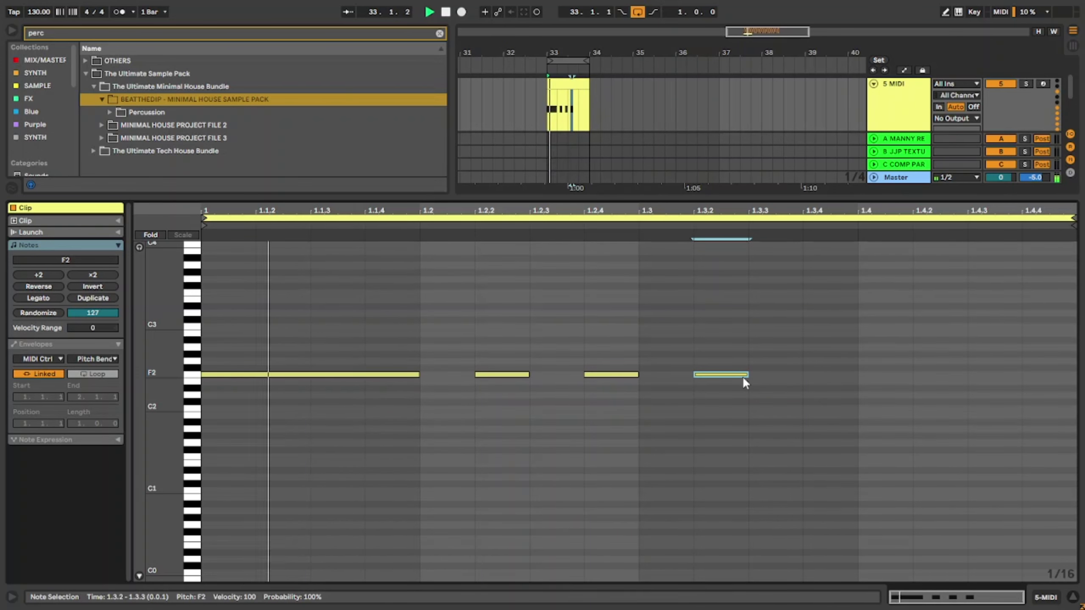
{"action": "key", "text": "space"}
Shift the three short F2 notes so they start at 1.2.3, 1.3.3 and 1.4.3, and play the loop.
{"action": "left_click_drag", "start_coordinate": [467, 296], "coordinate": [891, 455]}
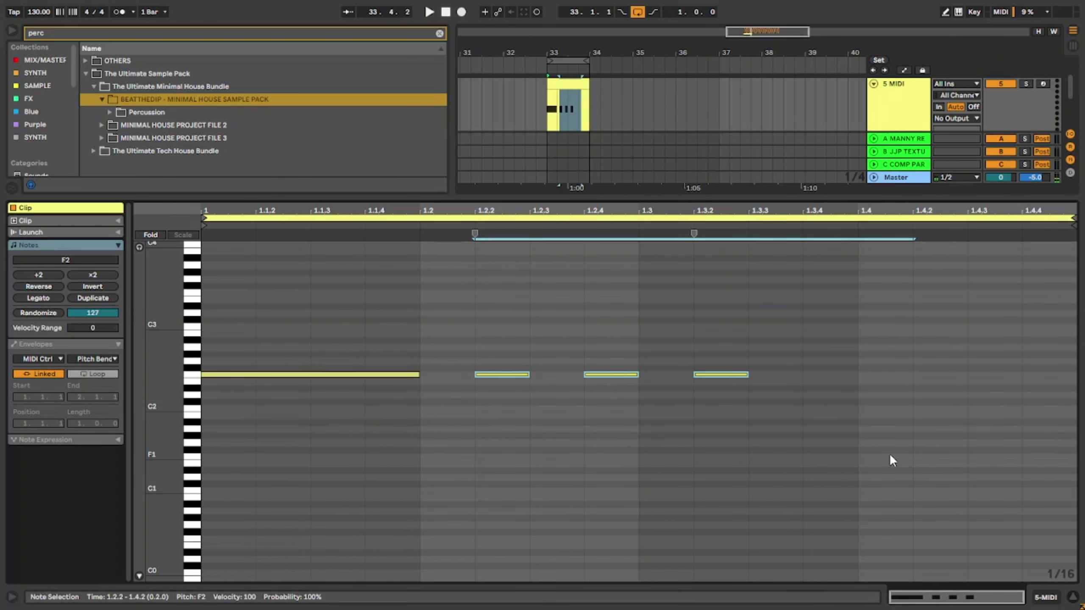
{"action": "key", "text": "Right"}
{"action": "key", "text": "Right"}
{"action": "key", "text": "Left"}
{"action": "left_click", "coordinate": [872, 455]}
{"action": "left_click_drag", "start_coordinate": [628, 304], "coordinate": [812, 389]}
{"action": "key", "text": "Right"}
{"action": "key", "text": "Right"}
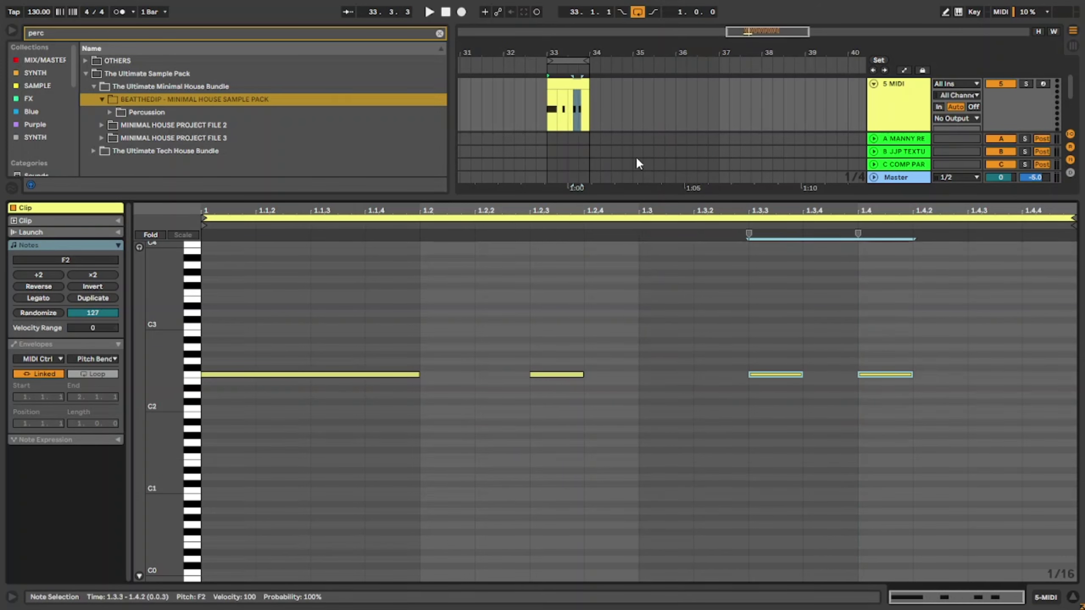
{"action": "left_click_drag", "start_coordinate": [863, 329], "coordinate": [967, 421]}
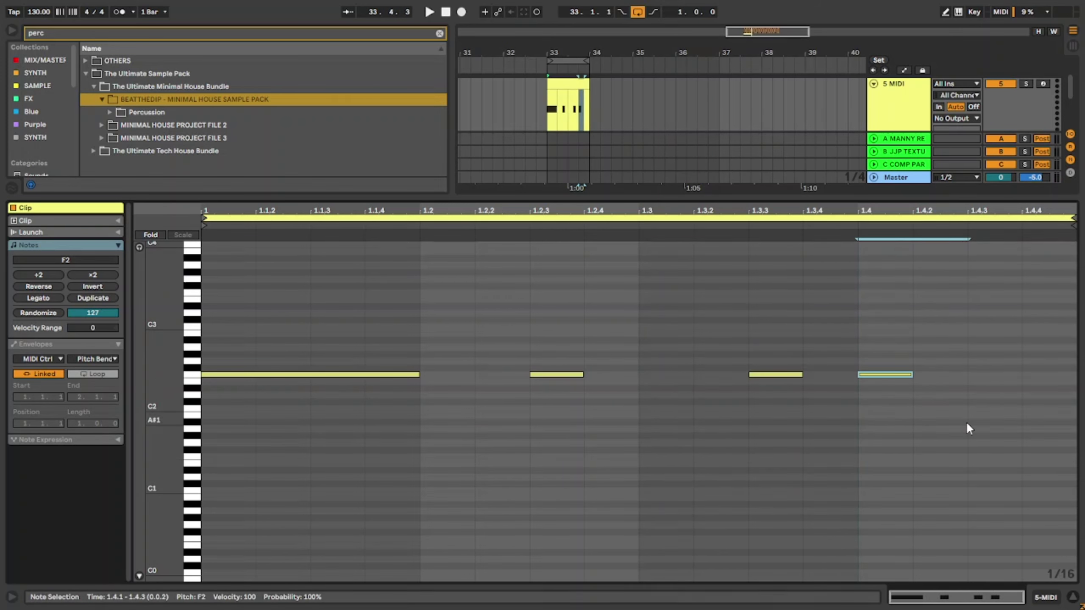
{"action": "key", "text": "Right"}
{"action": "key", "text": "Right"}
{"action": "key", "text": "space"}
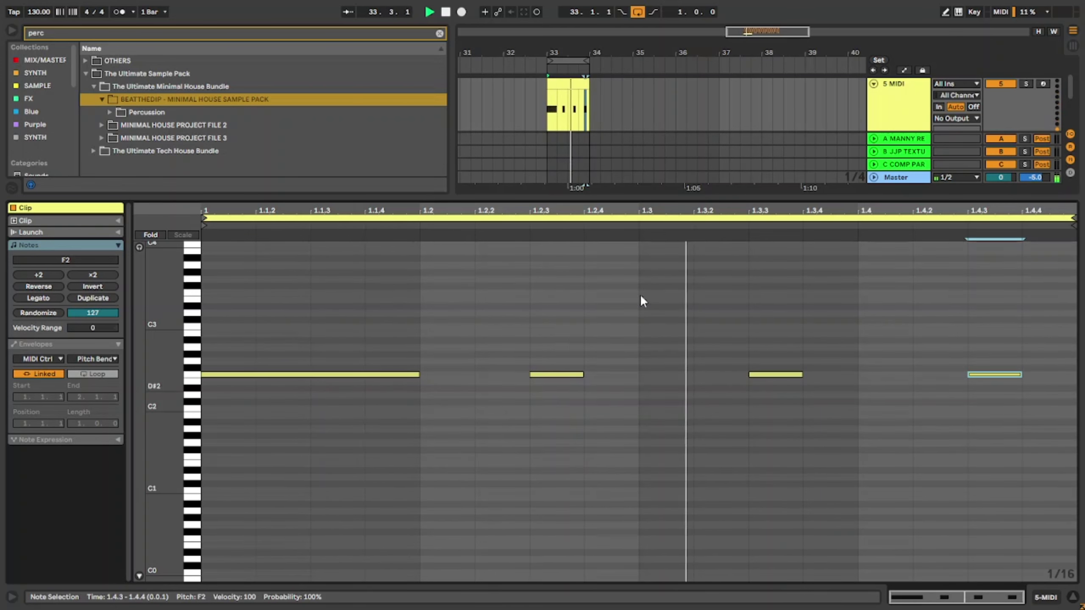
Move the F2 note at 1.3.3 to 1.3.2 and place a duplicate of it at 1.3.4.
{"action": "left_click", "coordinate": [786, 374]}
{"action": "key", "text": "Left"}
{"action": "key", "text": "Left"}
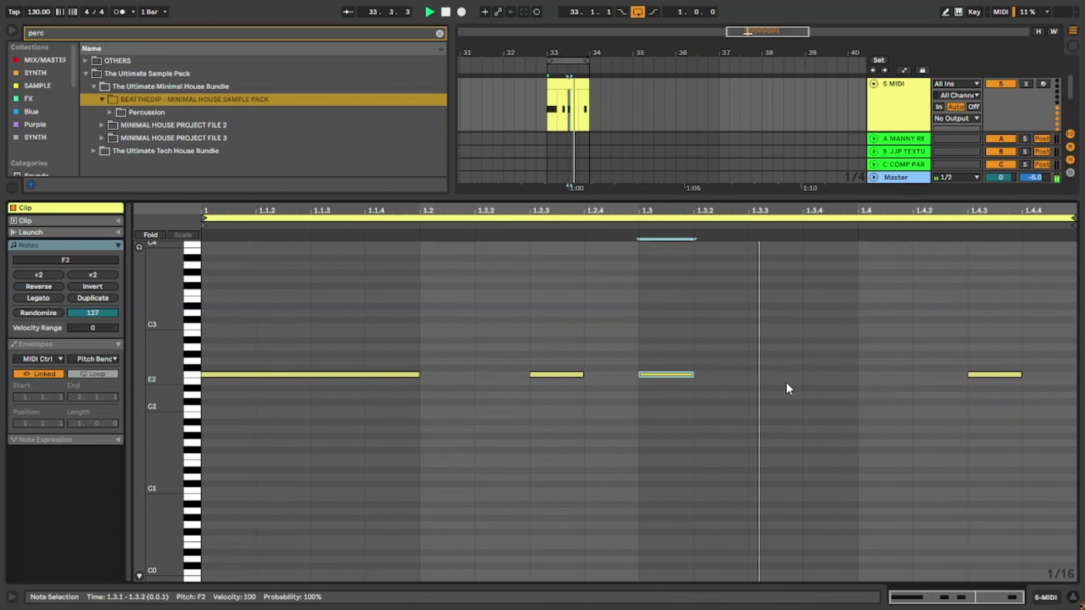
{"action": "key", "text": "Right"}
{"action": "key", "text": "ctrl+d"}
{"action": "key", "text": "Right"}
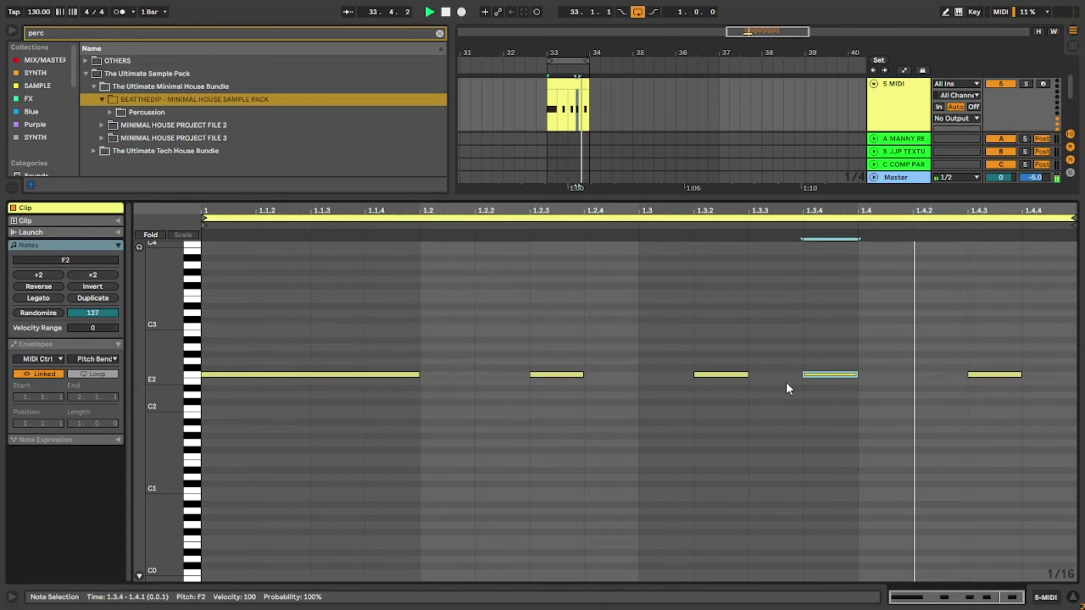
Deactivate the last F2 note at 1.4.3.
{"action": "left_click", "coordinate": [1049, 423]}
{"action": "left_click_drag", "start_coordinate": [1036, 426], "coordinate": [964, 346]}
{"action": "key", "text": "0"}
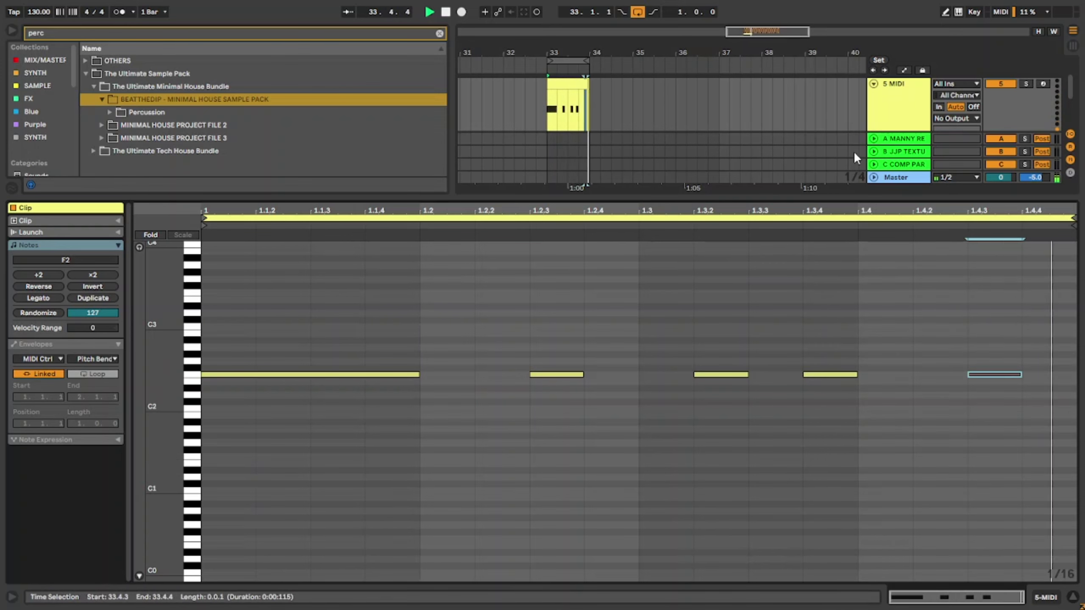
Find Serum_x64 by searching for "serum", load it on the new MIDI track, and lower the track volume to -11.6 dB.
{"action": "left_click", "coordinate": [917, 95]}
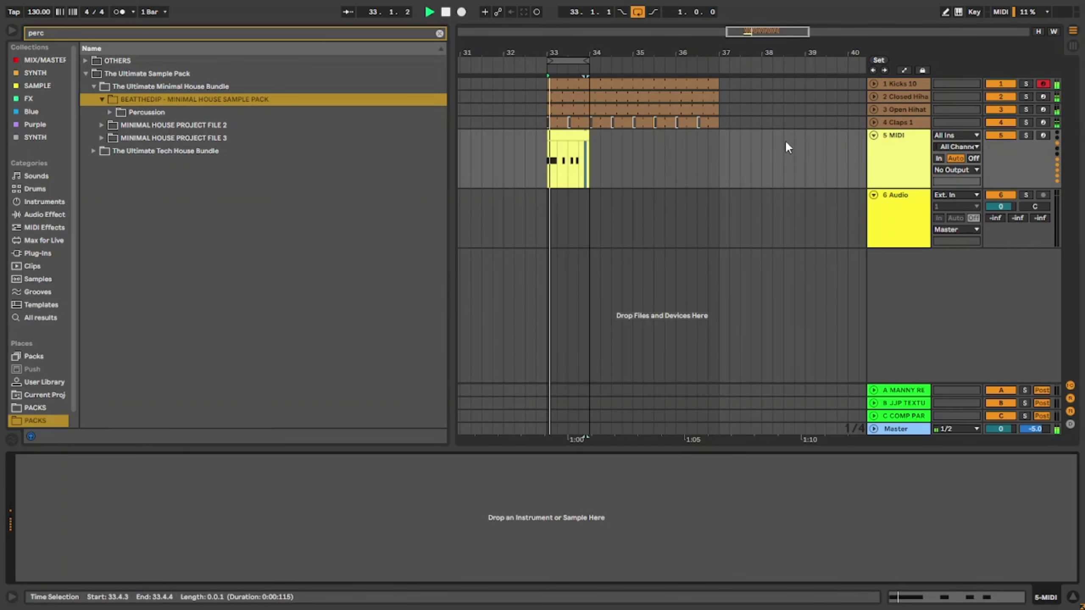
{"action": "key", "text": "ctrl+f"}
{"action": "type", "text": "serum"}
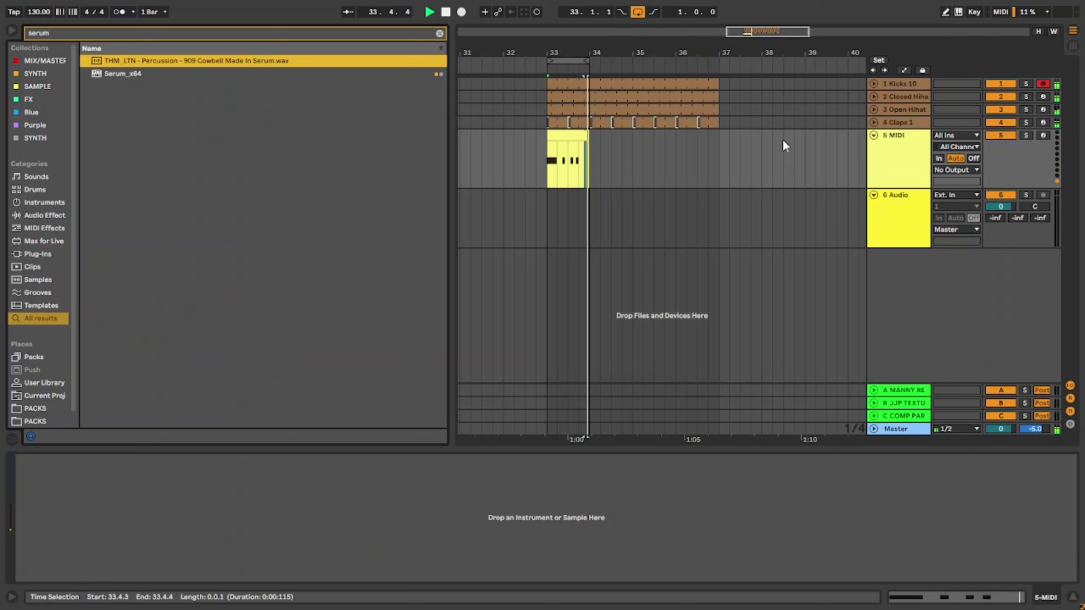
{"action": "key", "text": "Down"}
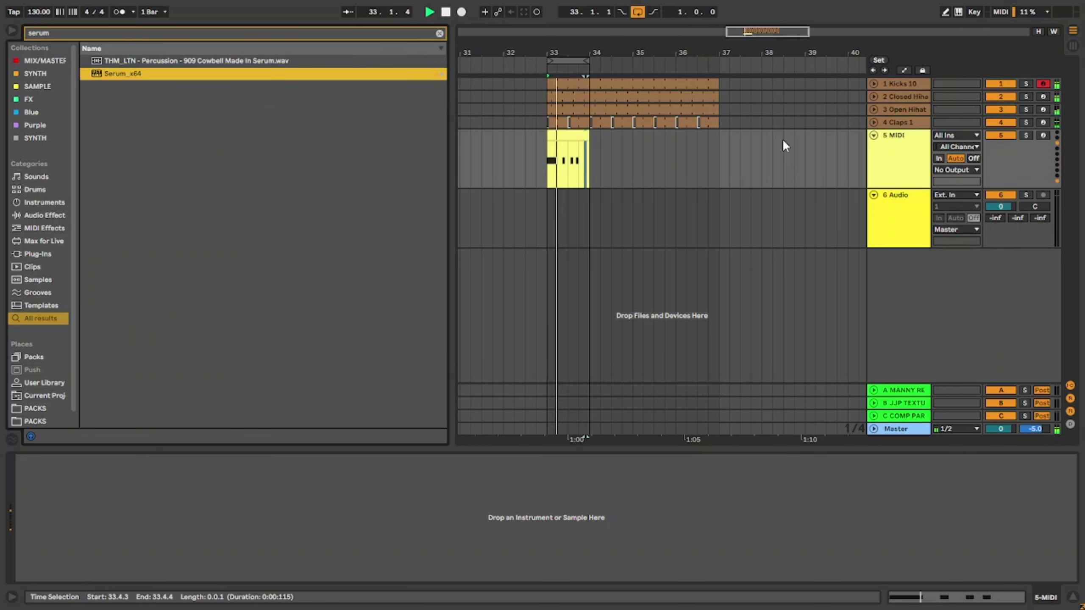
{"action": "key", "text": "Return"}
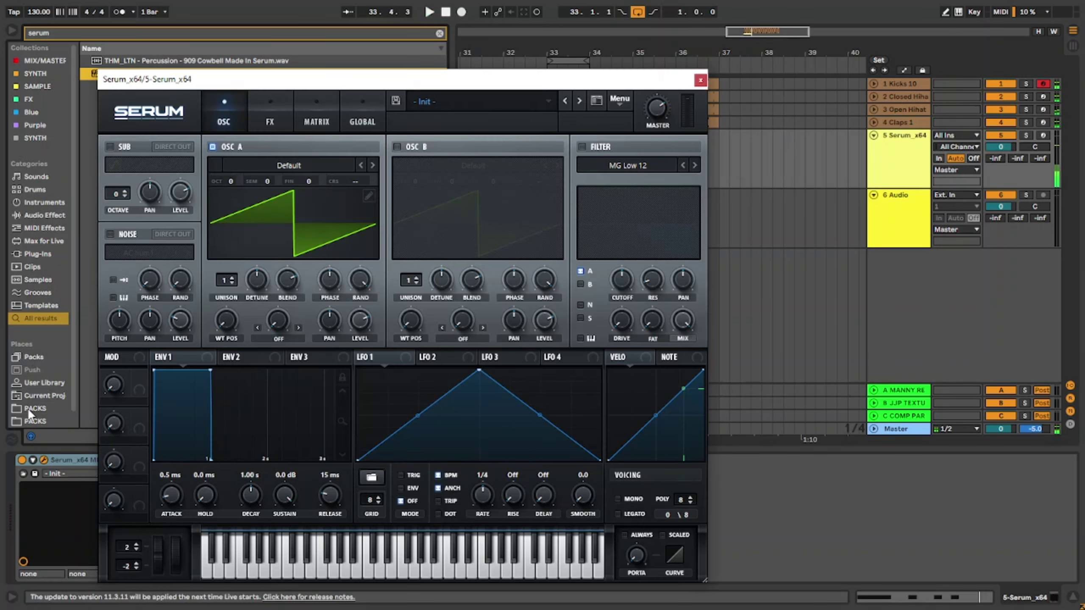
{"action": "left_click", "coordinate": [28, 408]}
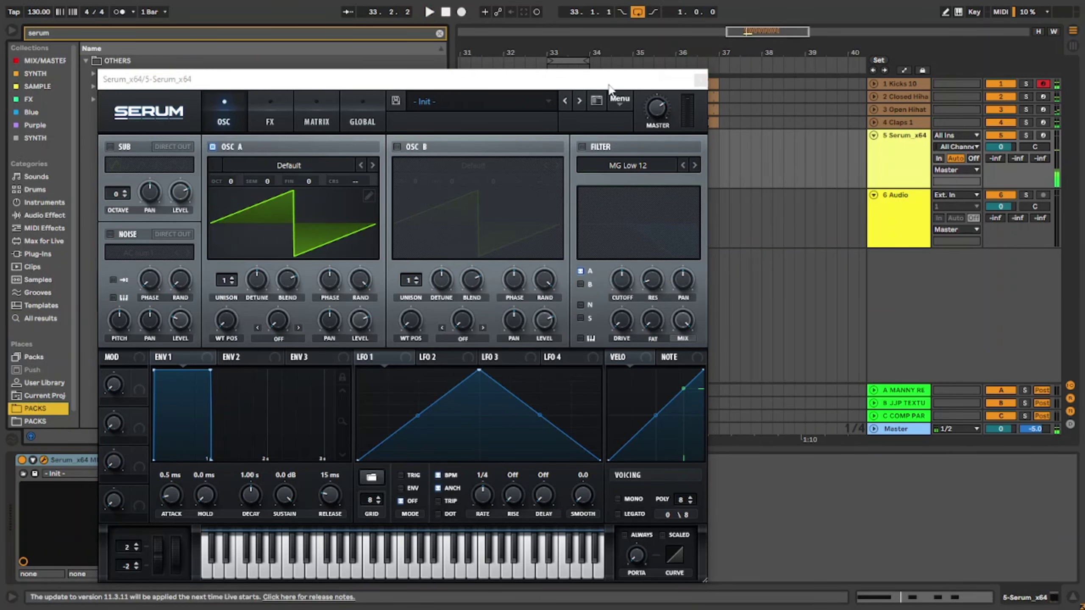
{"action": "left_click_drag", "start_coordinate": [1001, 146], "coordinate": [1000, 156]}
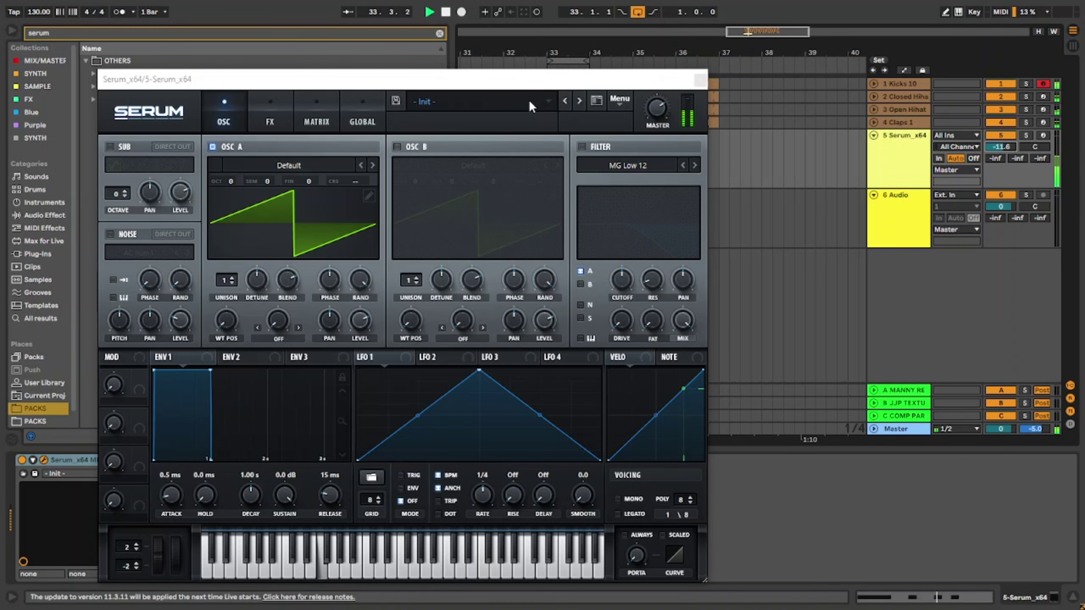
Audition Serum's bass presets from the BEATTHEDIP Minimal House sound bank, starting at Bass After Life and settling on Bass Deep Energy.
{"action": "left_click", "coordinate": [530, 101]}
{"action": "mouse_move", "coordinate": [619, 117]}
{"action": "mouse_move", "coordinate": [721, 123]}
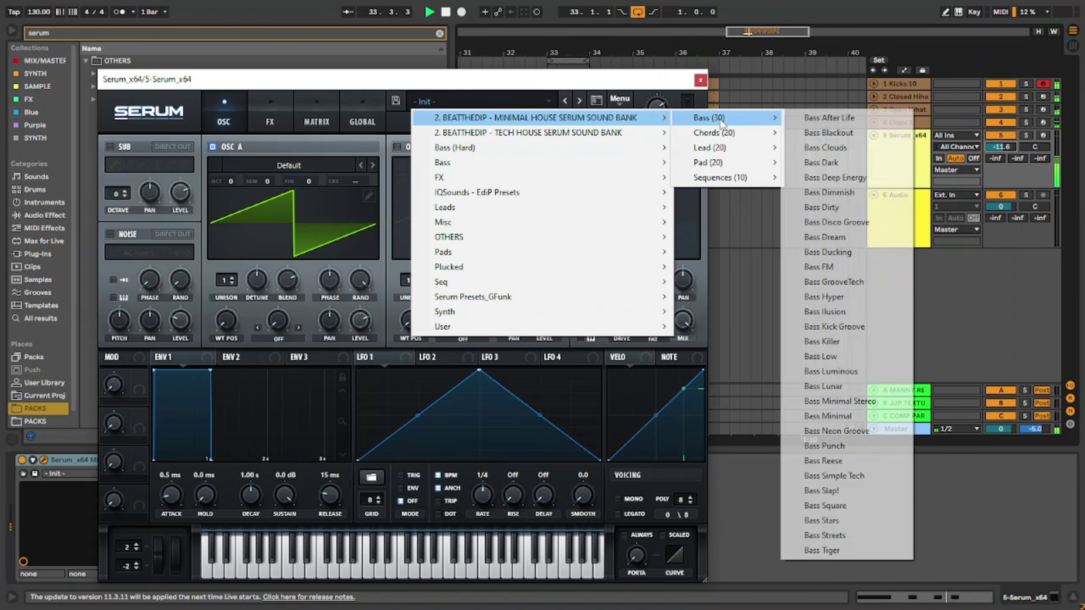
{"action": "left_click", "coordinate": [827, 118]}
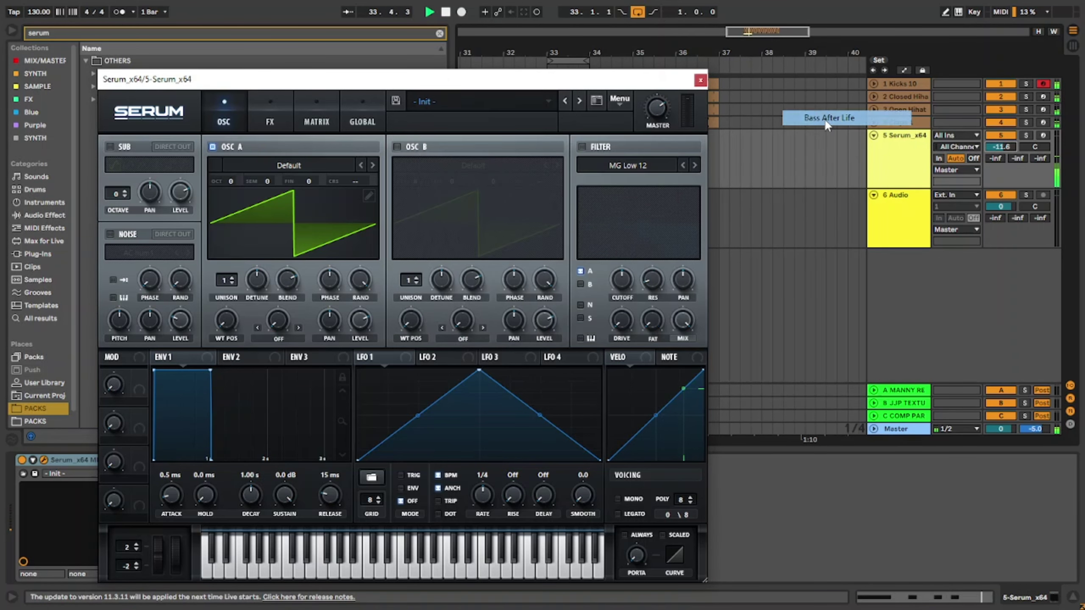
{"action": "left_click", "coordinate": [581, 100]}
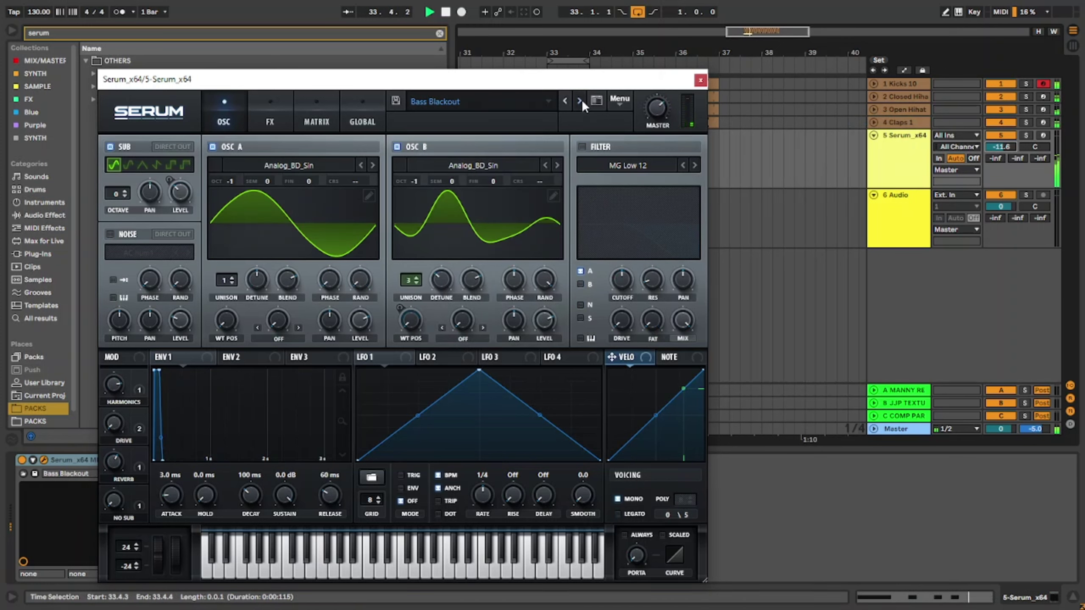
{"action": "left_click", "coordinate": [580, 100]}
{"action": "left_click", "coordinate": [580, 100]}
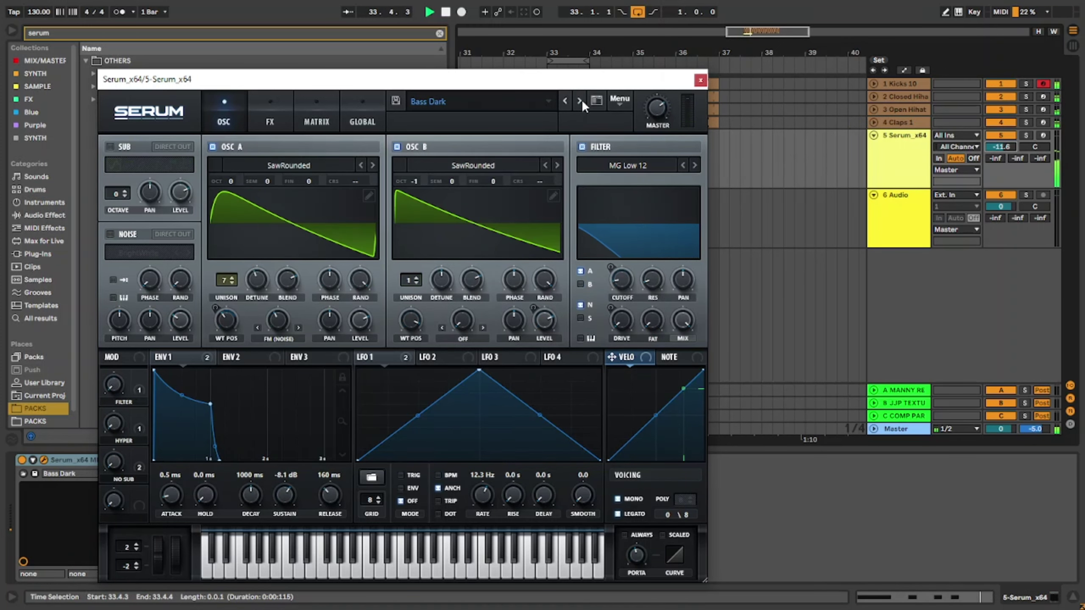
{"action": "left_click", "coordinate": [581, 100]}
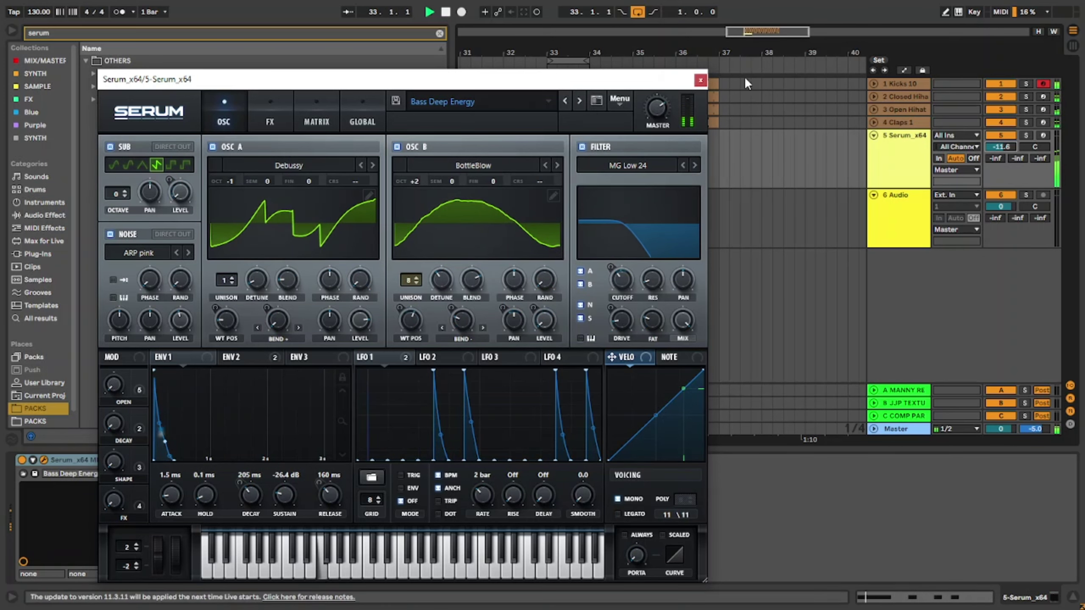
{"action": "left_click", "coordinate": [700, 81]}
{"action": "double_click", "coordinate": [575, 166]}
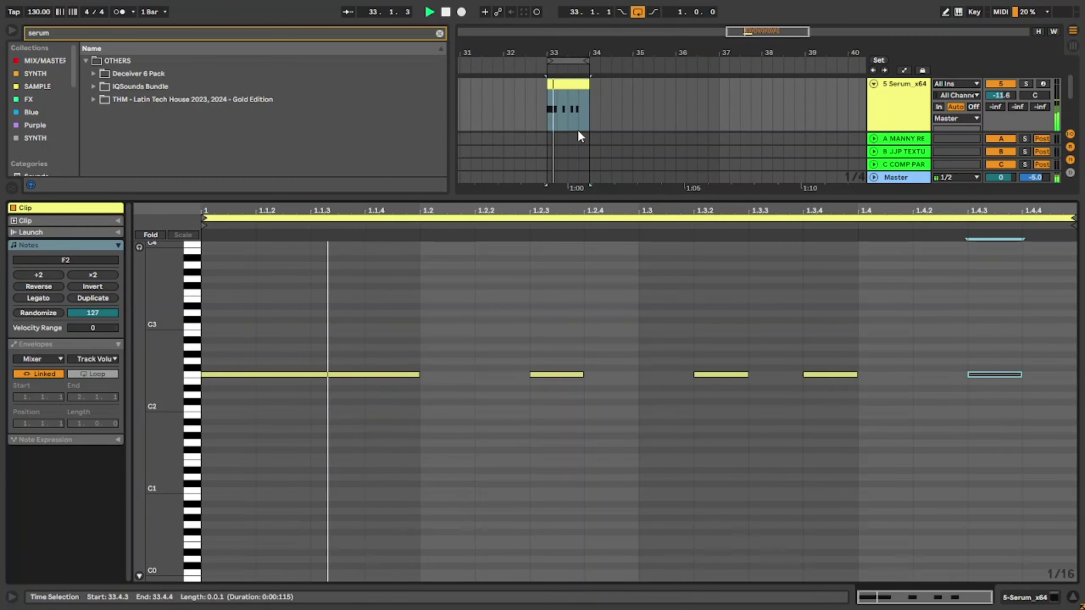
{"action": "double_click", "coordinate": [904, 92]}
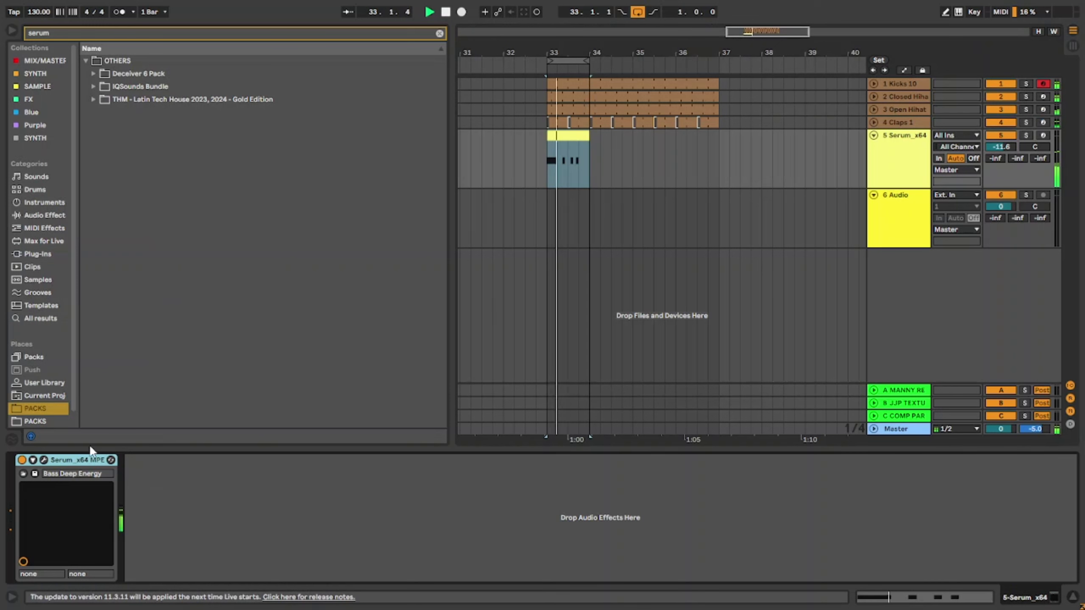
{"action": "left_click", "coordinate": [44, 458]}
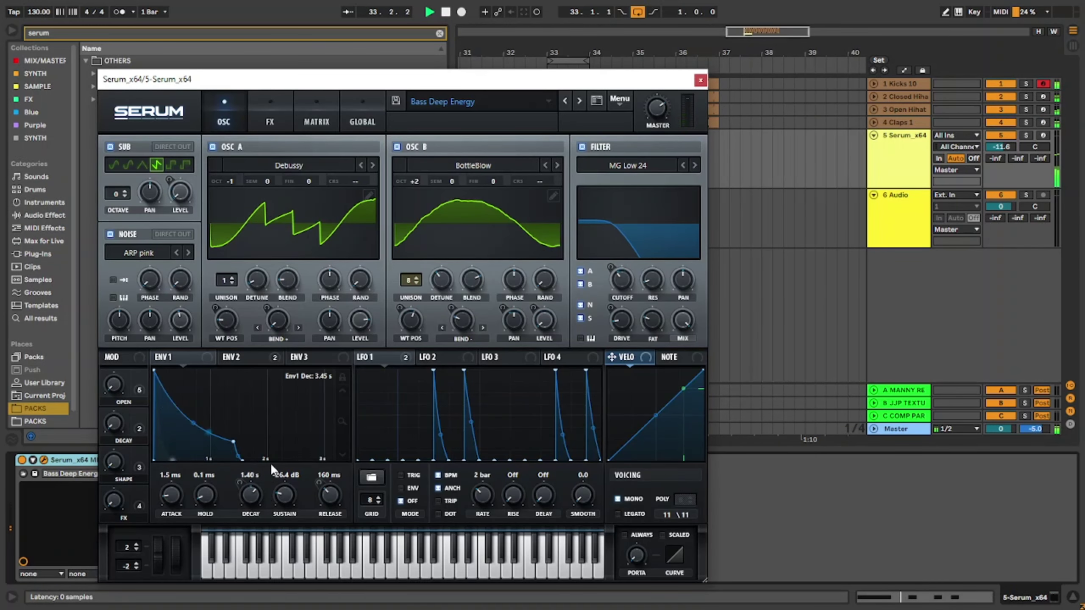
Set Serum's Env 1 to about 259 ms decay, -20.8 dB sustain and 4.7 ms release, and close the plug-in window.
{"action": "left_click_drag", "start_coordinate": [285, 495], "coordinate": [249, 516]}
{"action": "left_click_drag", "start_coordinate": [330, 495], "coordinate": [334, 522]}
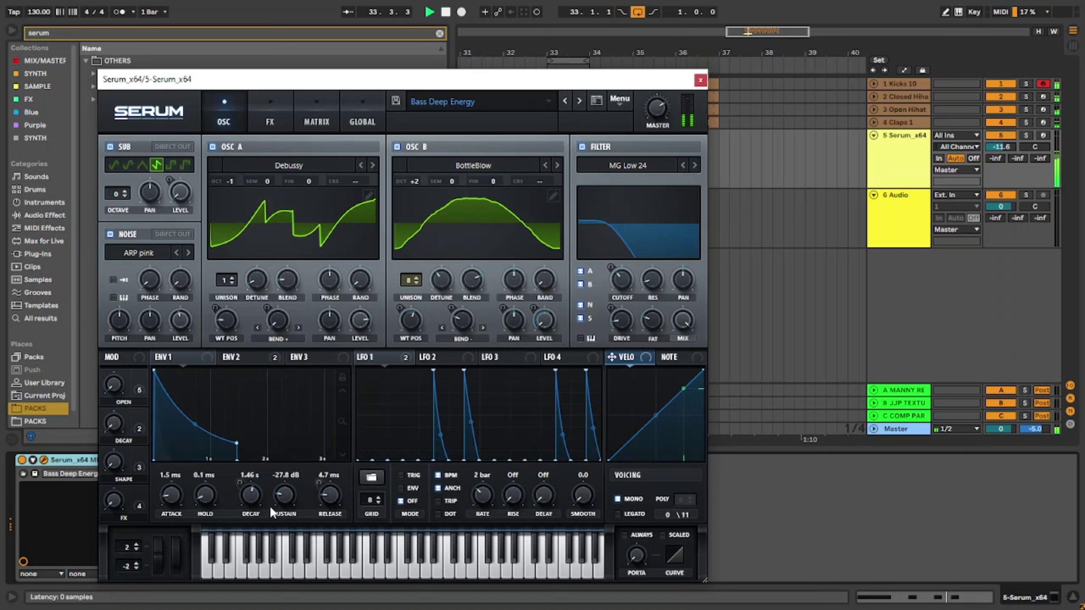
{"action": "left_click_drag", "start_coordinate": [281, 494], "coordinate": [309, 467]}
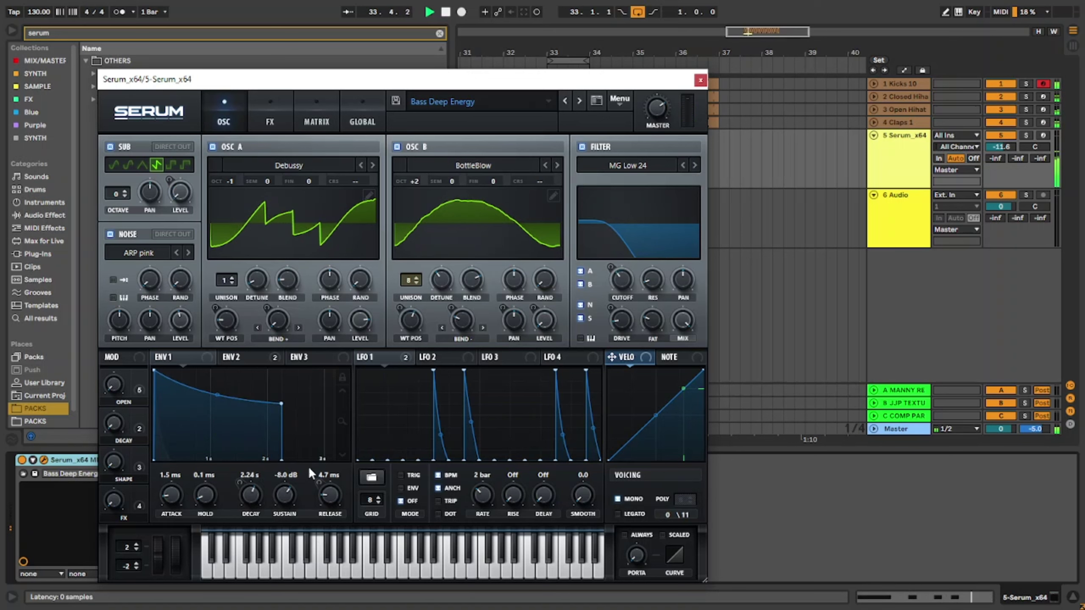
{"action": "left_click_drag", "start_coordinate": [256, 494], "coordinate": [279, 504]}
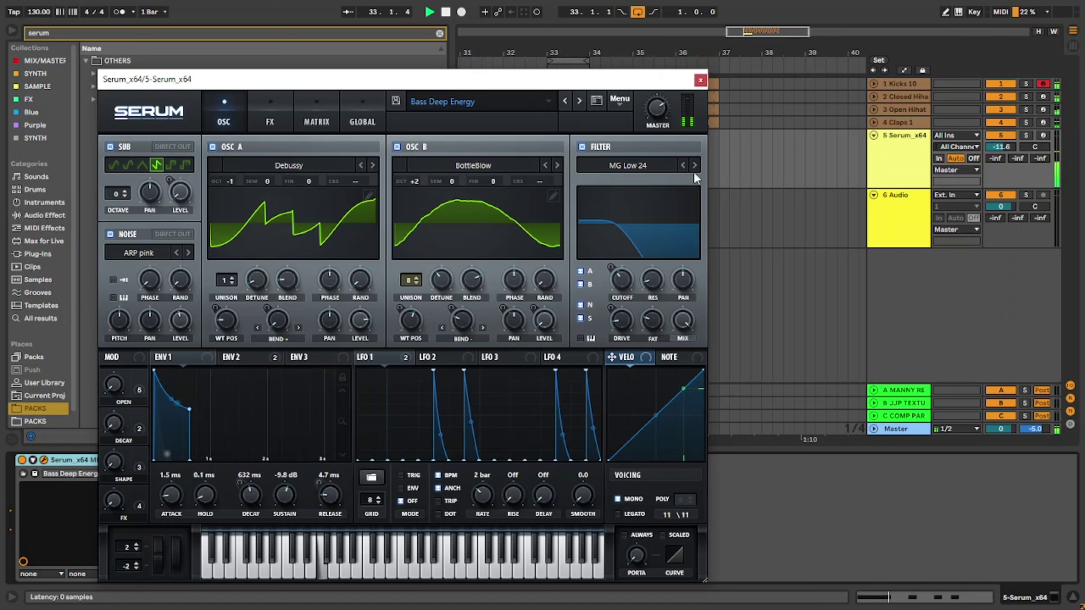
{"action": "left_click_drag", "start_coordinate": [284, 496], "coordinate": [286, 531]}
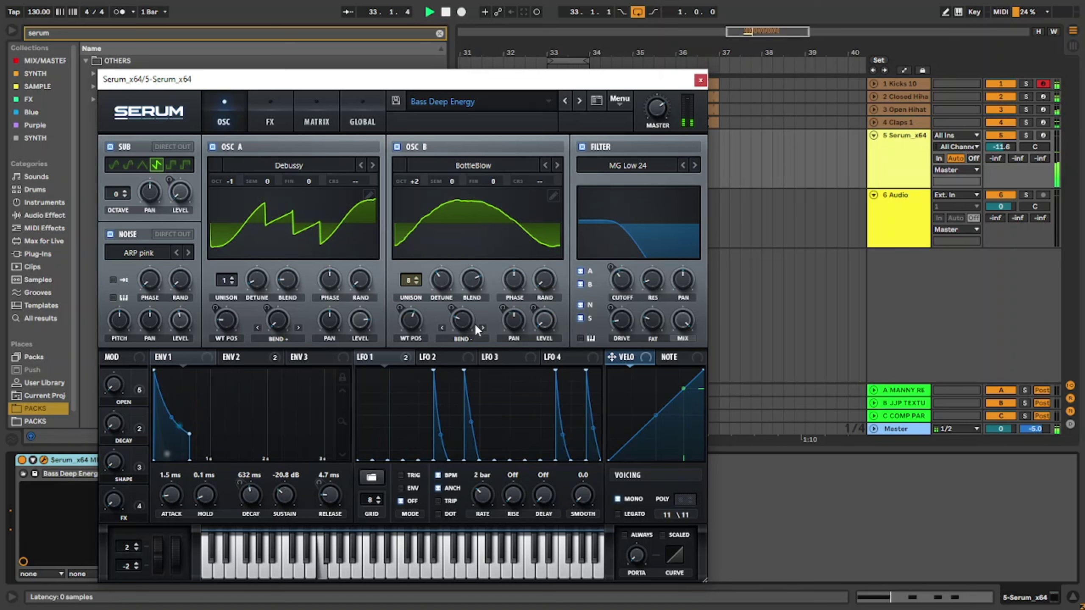
{"action": "mouse_move", "coordinate": [254, 499]}
{"action": "left_mouse_down"}
{"action": "mouse_move", "coordinate": [253, 527]}
{"action": "mouse_move", "coordinate": [254, 510]}
{"action": "left_mouse_up"}
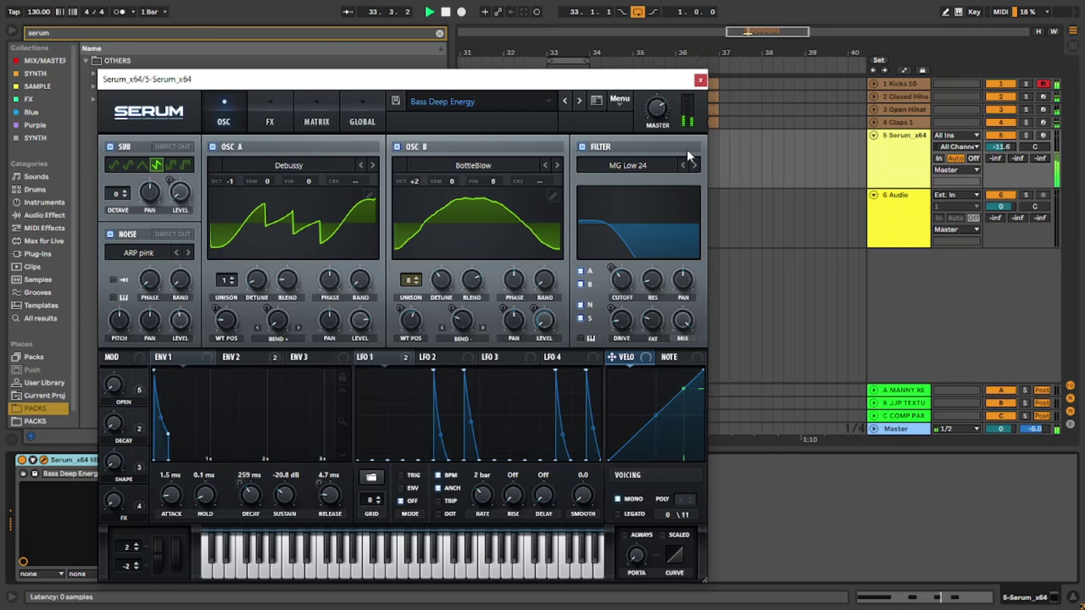
{"action": "left_click", "coordinate": [700, 81]}
Duplicate the Serum_x64 bass track together with its one-bar clip and select the copy.
{"action": "left_click", "coordinate": [871, 164]}
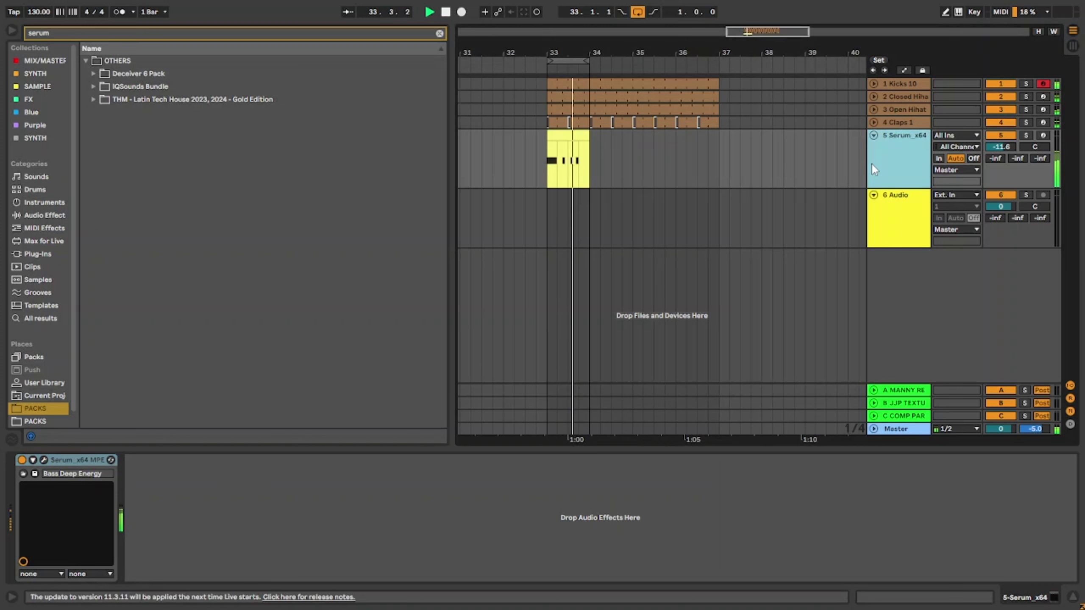
{"action": "key", "text": "ctrl+d"}
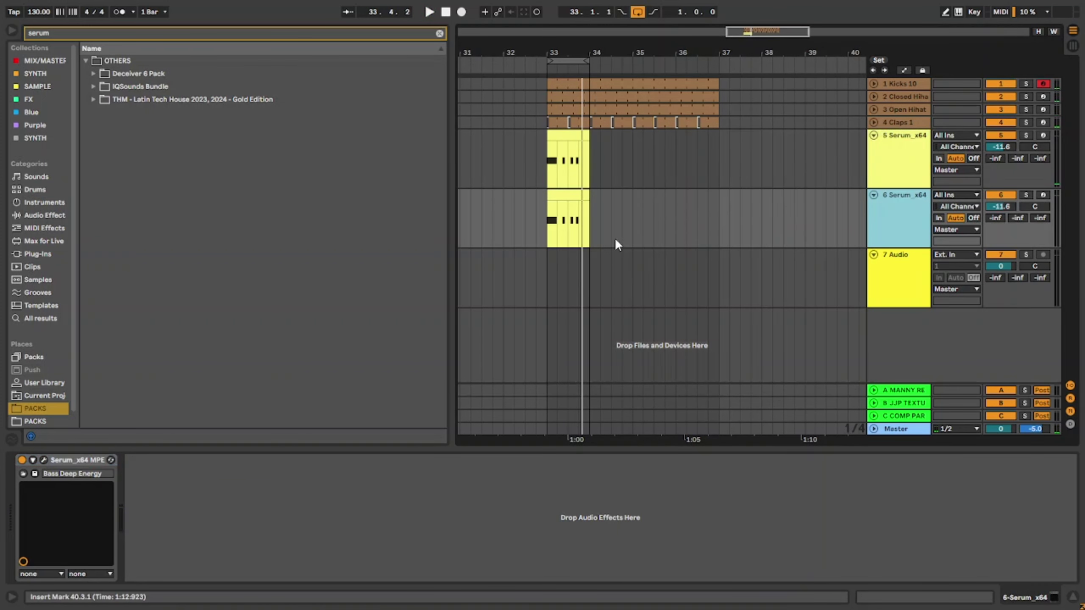
{"action": "left_click", "coordinate": [888, 219]}
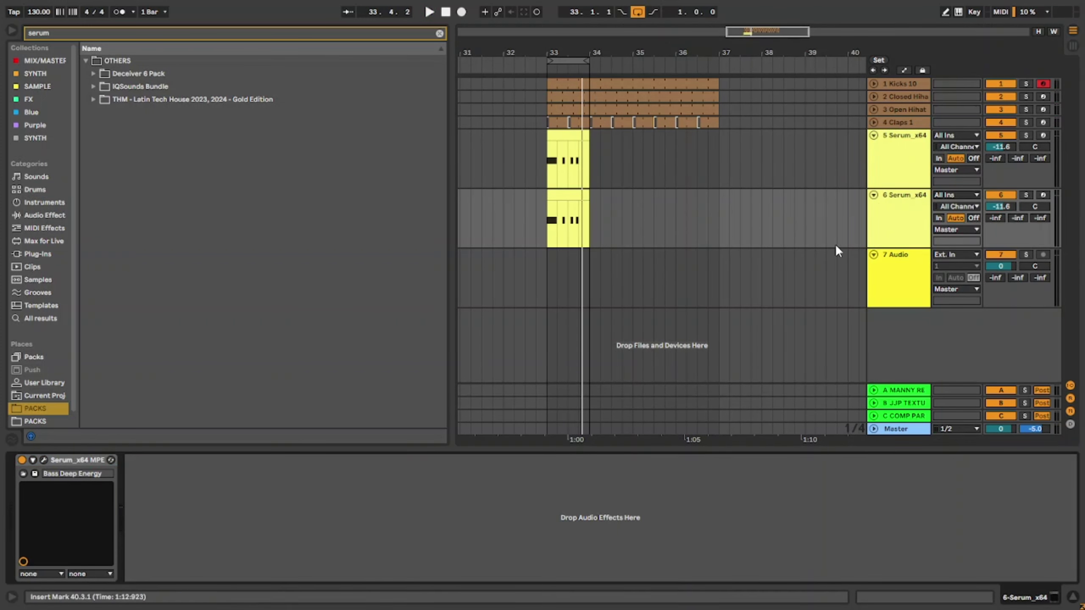
Transpose all notes of the copied bass clip down one octave to F1 and play the loop.
{"action": "double_click", "coordinate": [563, 201]}
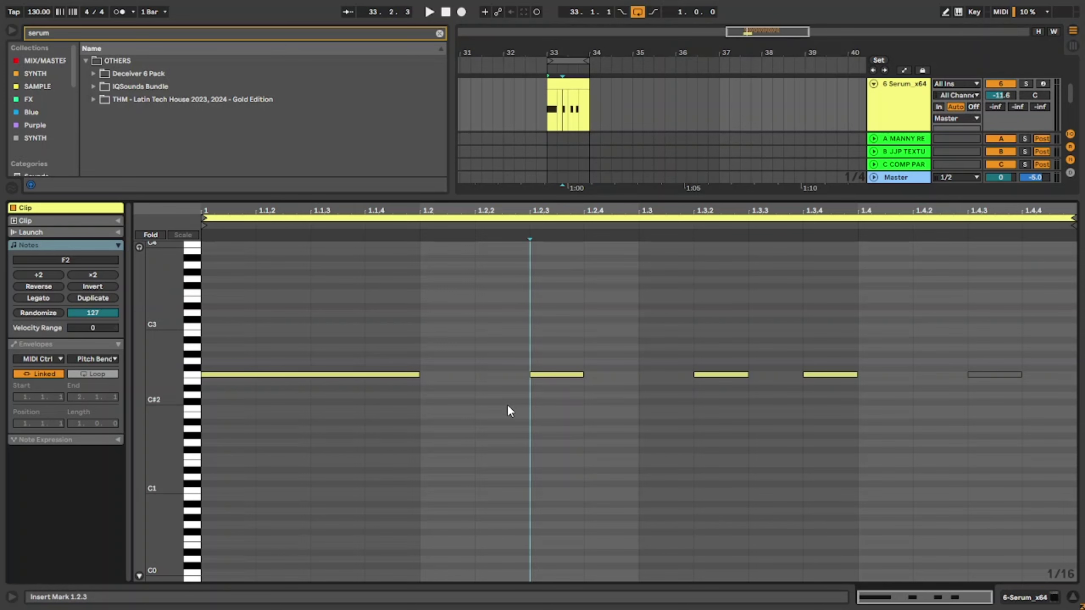
{"action": "key", "text": "ctrl+a"}
{"action": "key", "text": "shift+Down"}
{"action": "key", "text": "space"}
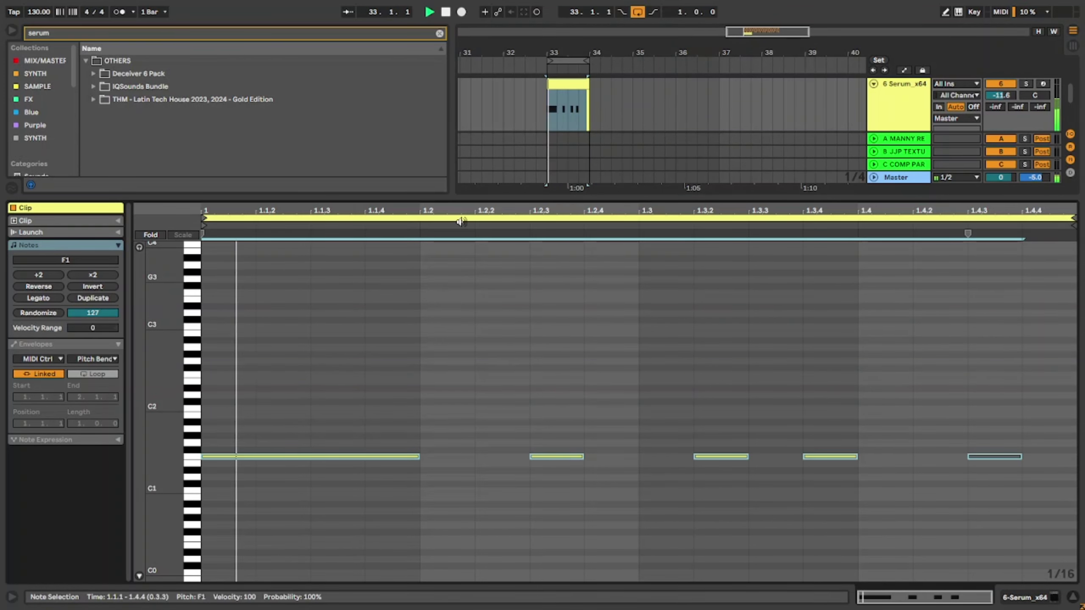
Open Serum on the copied bass track and audition its bass presets through Bass Dimmish and Bass Dirty to Bass Disco Groove.
{"action": "left_click", "coordinate": [914, 100]}
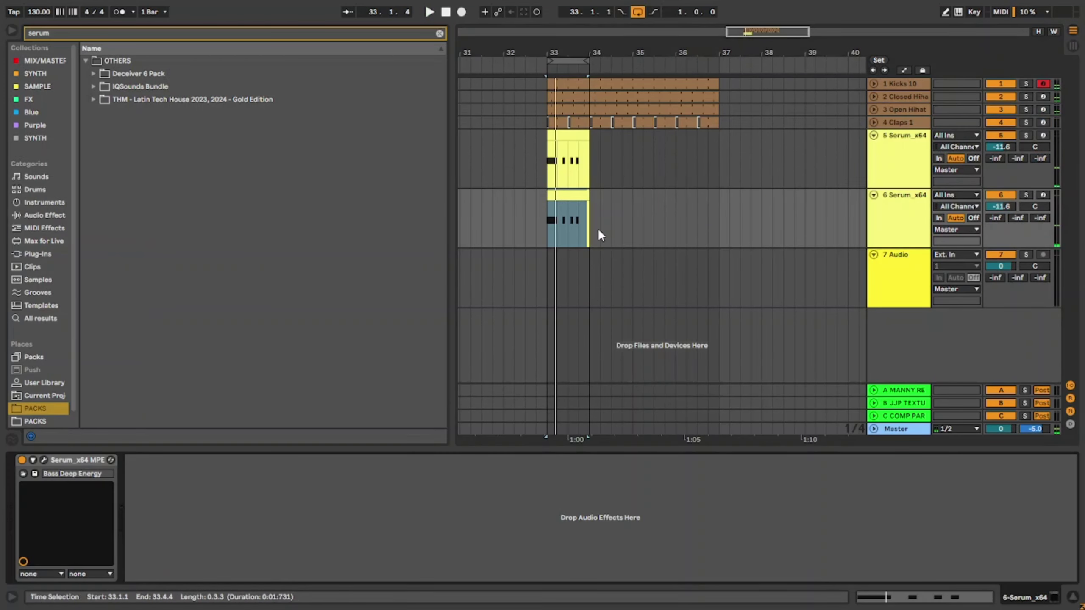
{"action": "left_click", "coordinate": [44, 460]}
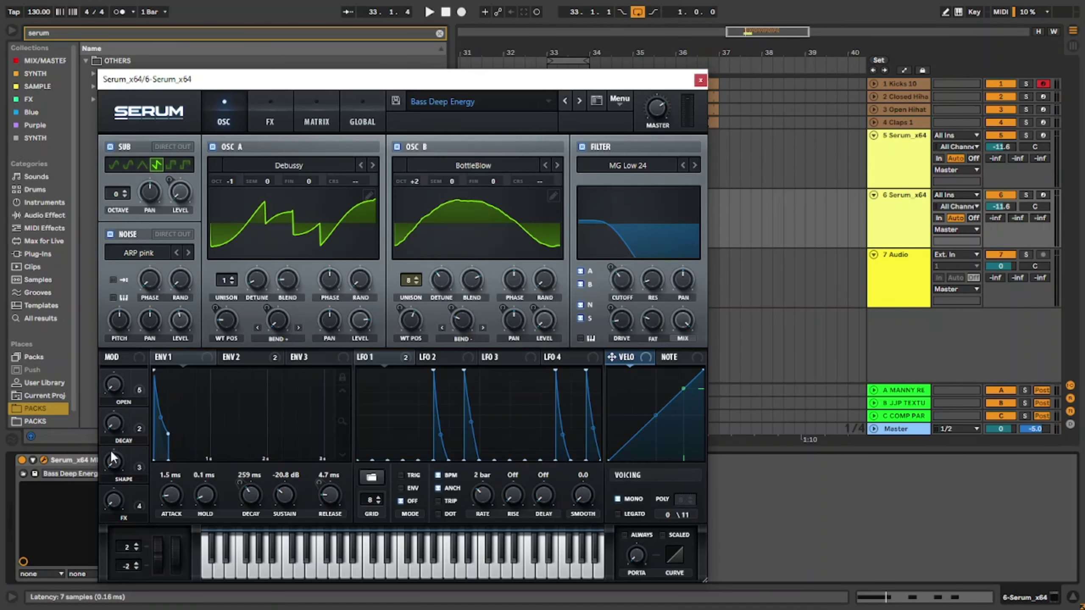
{"action": "left_click", "coordinate": [578, 98]}
{"action": "left_click", "coordinate": [563, 102]}
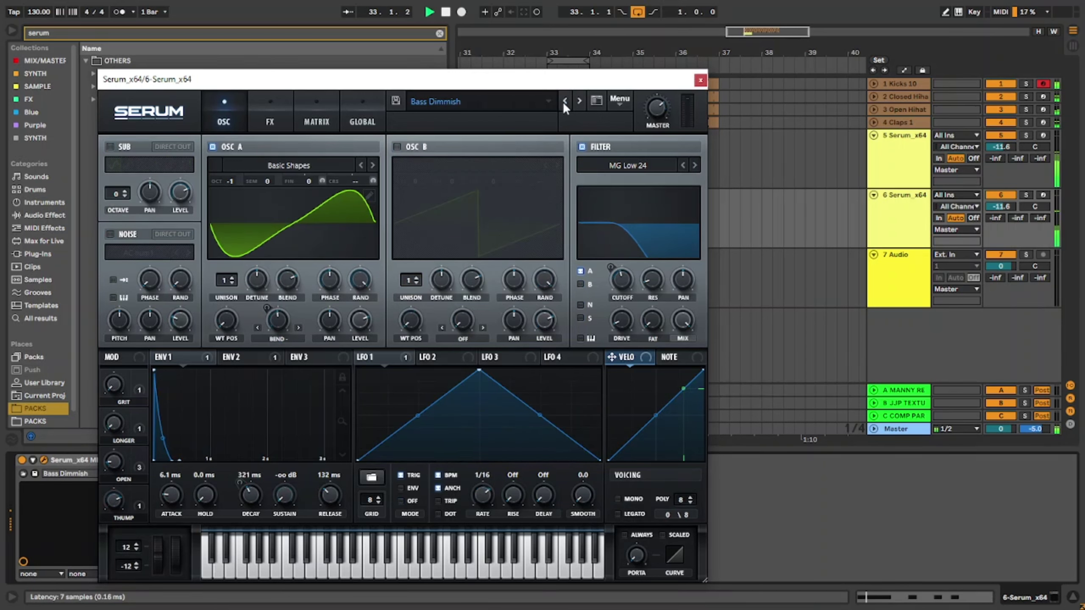
{"action": "left_click_drag", "start_coordinate": [262, 472], "coordinate": [262, 469]}
{"action": "left_click", "coordinate": [577, 100]}
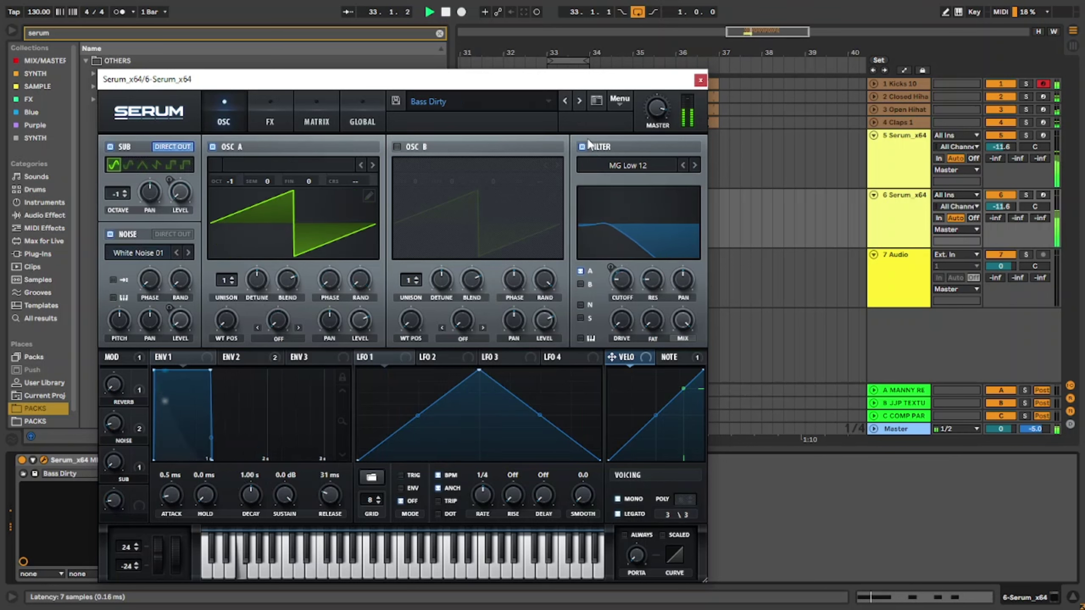
{"action": "left_click", "coordinate": [579, 100]}
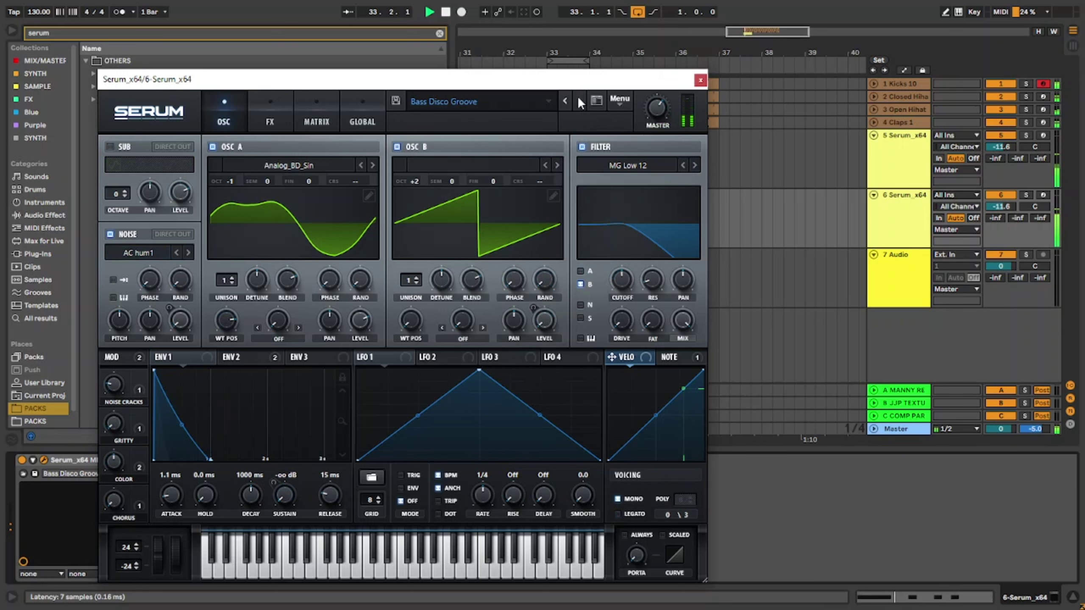
{"action": "left_click", "coordinate": [921, 164]}
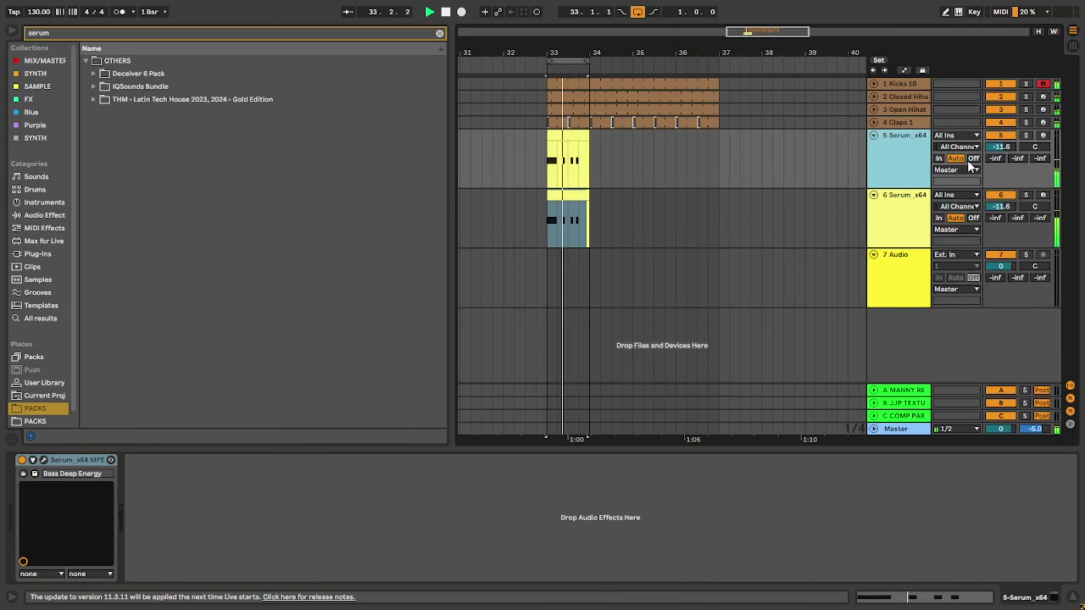
{"action": "left_click_drag", "start_coordinate": [1001, 147], "coordinate": [1000, 175]}
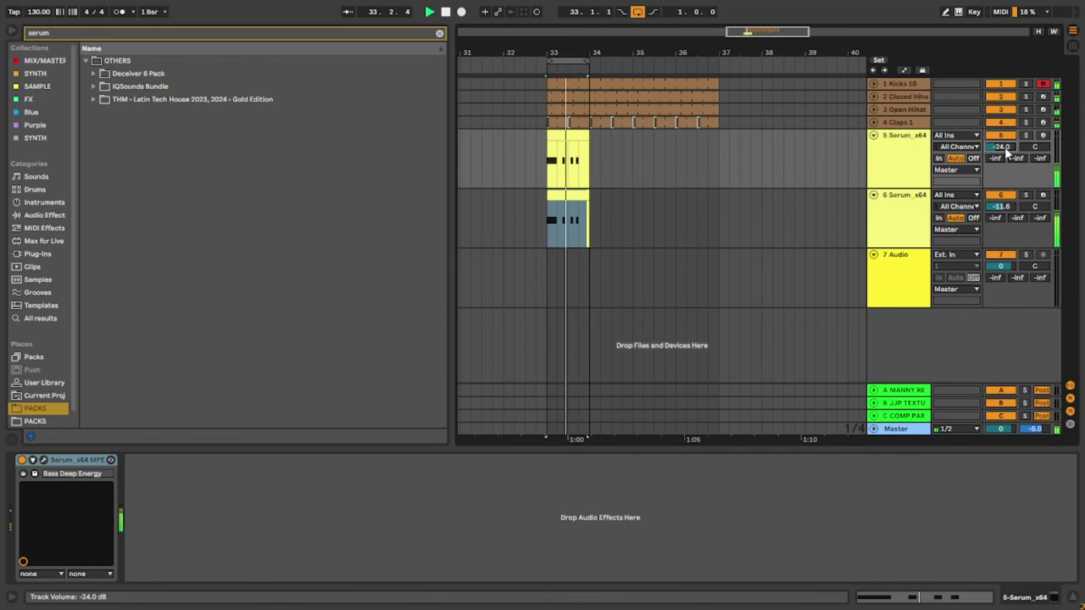
{"action": "key", "text": "ctrl+z"}
{"action": "left_click", "coordinate": [903, 150]}
Lower the copied bass track's volume to -17.1 dB and audition further Serum presets, settling on Bass Illusion.
{"action": "left_click", "coordinate": [912, 214]}
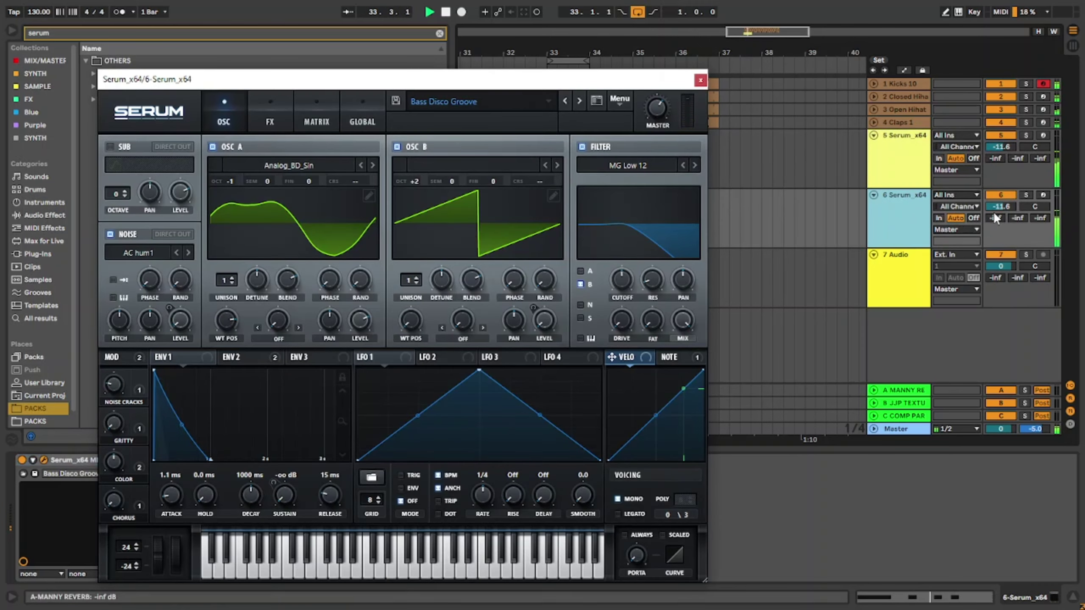
{"action": "left_click_drag", "start_coordinate": [998, 207], "coordinate": [998, 219]}
{"action": "left_click", "coordinate": [578, 102]}
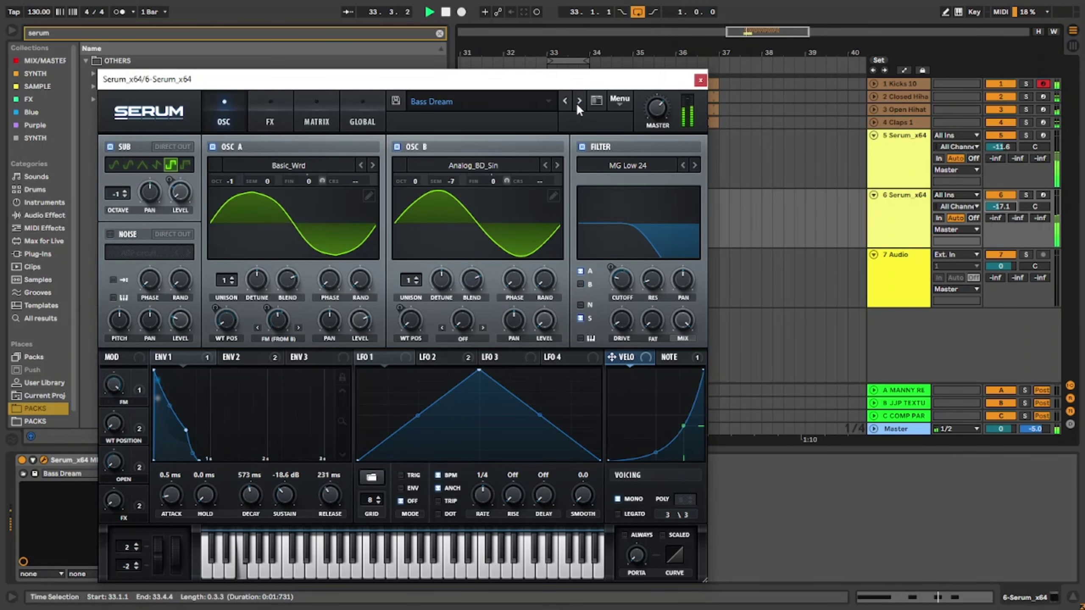
{"action": "left_click", "coordinate": [578, 102]}
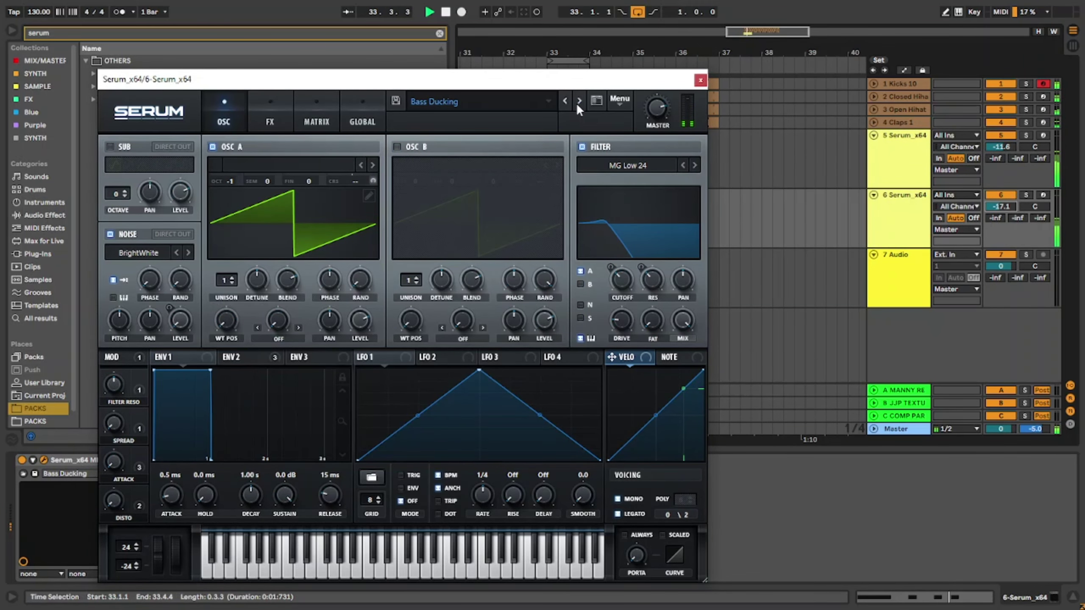
{"action": "left_click", "coordinate": [578, 102]}
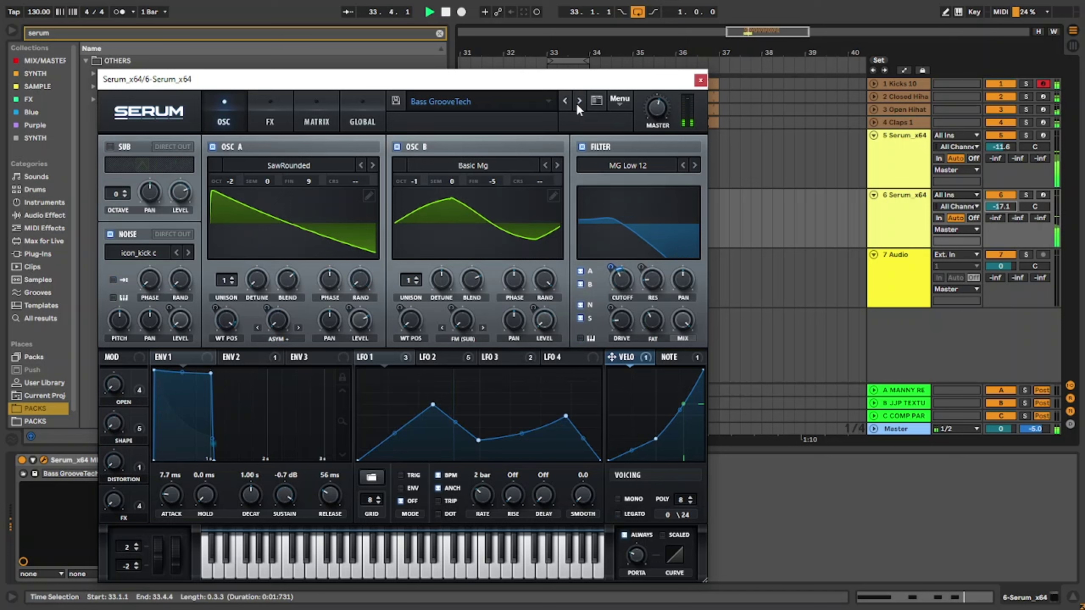
{"action": "left_click", "coordinate": [579, 102]}
{"action": "left_click", "coordinate": [578, 102]}
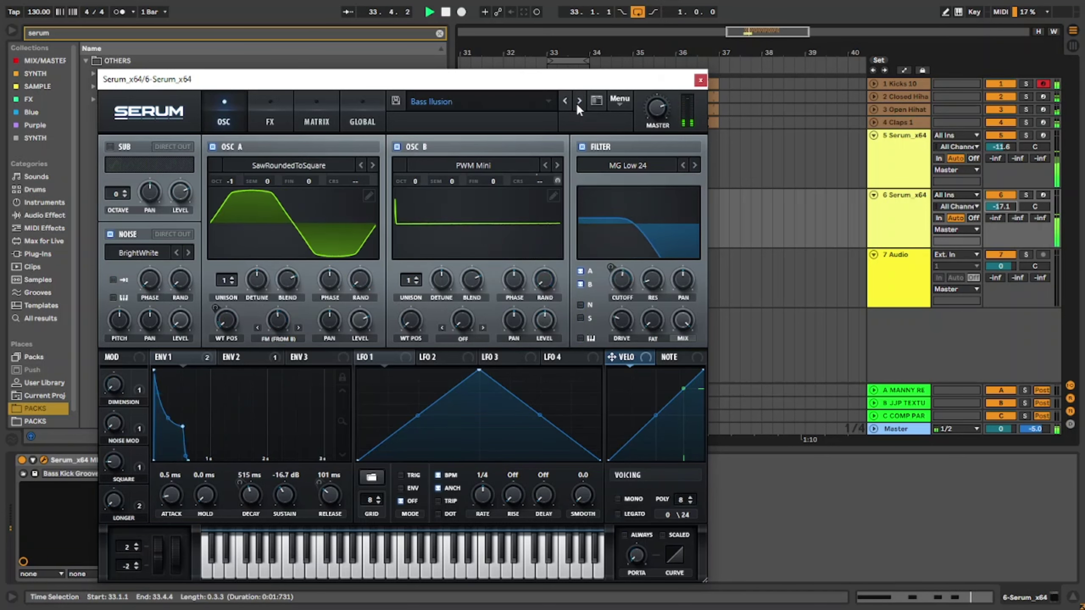
{"action": "left_click", "coordinate": [578, 102]}
{"action": "left_click", "coordinate": [565, 101]}
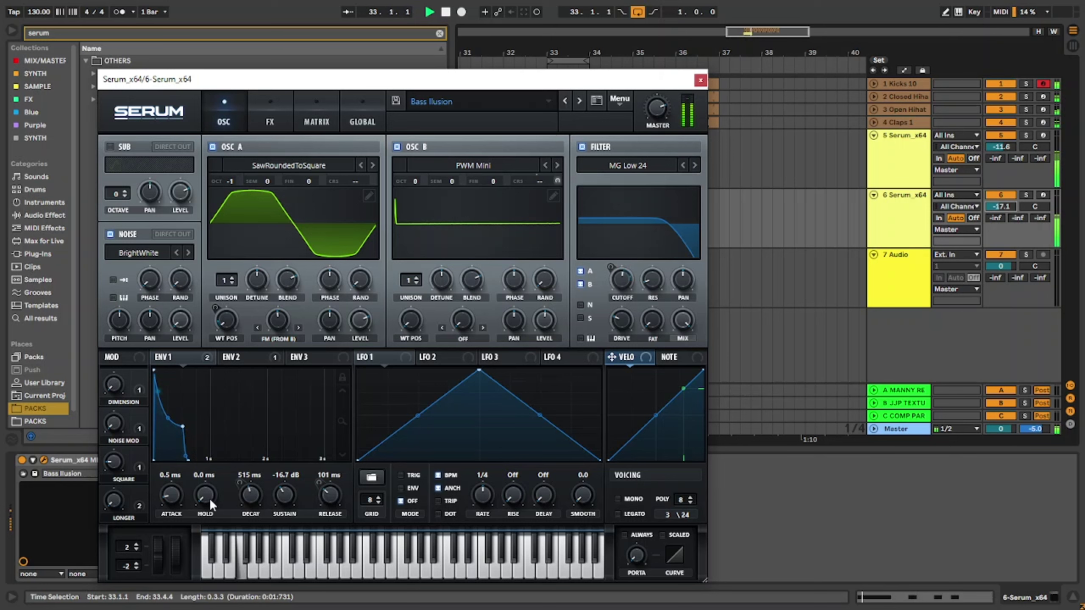
Set Serum's Env 1 to 307 ms hold, 562 ms decay, -17.3 dB sustain and 130 ms release, and lower the track volume to -20.0 dB.
{"action": "left_click_drag", "start_coordinate": [210, 499], "coordinate": [245, 456]}
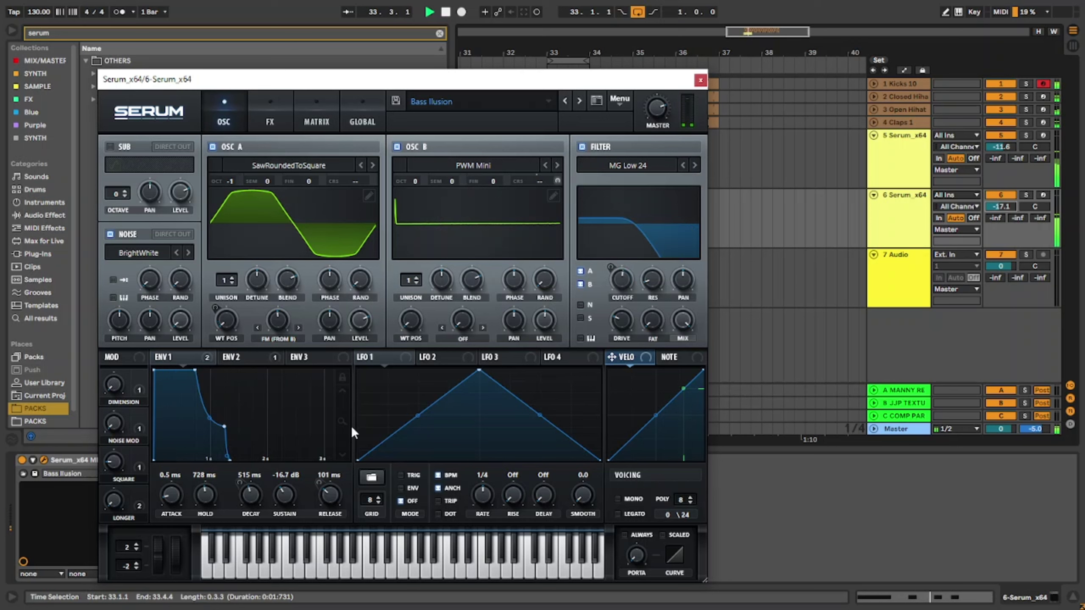
{"action": "left_click_drag", "start_coordinate": [256, 491], "coordinate": [265, 468]}
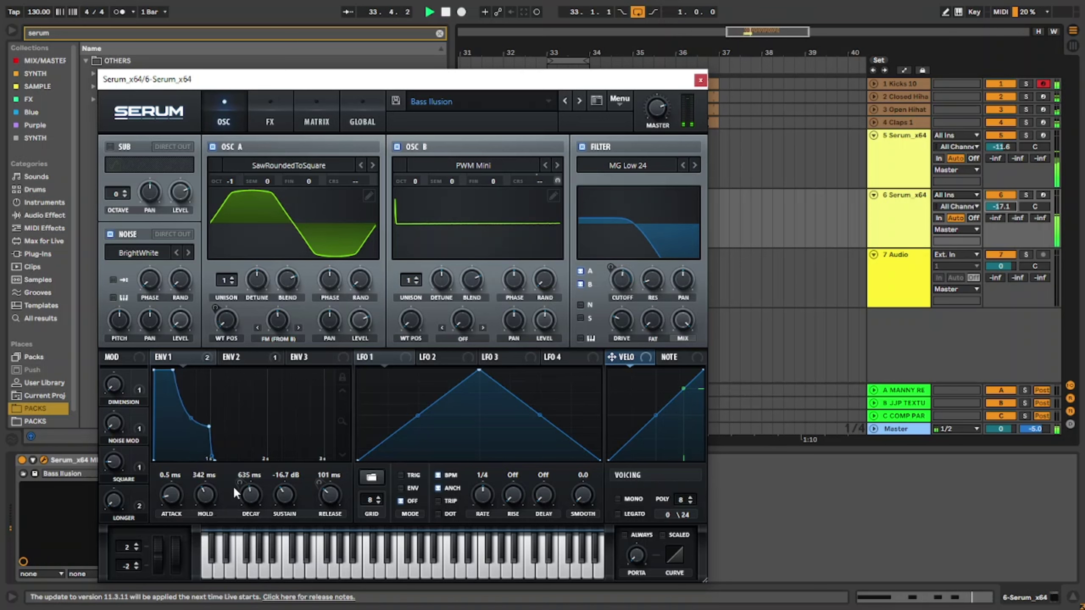
{"action": "left_click_drag", "start_coordinate": [330, 494], "coordinate": [347, 470]}
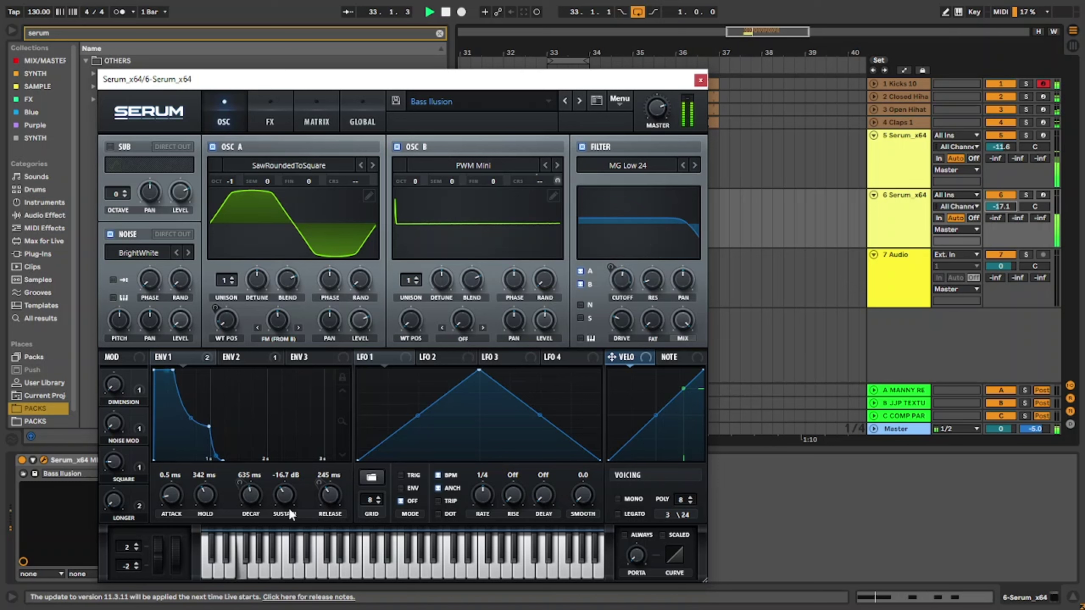
{"action": "left_click_drag", "start_coordinate": [205, 495], "coordinate": [324, 520]}
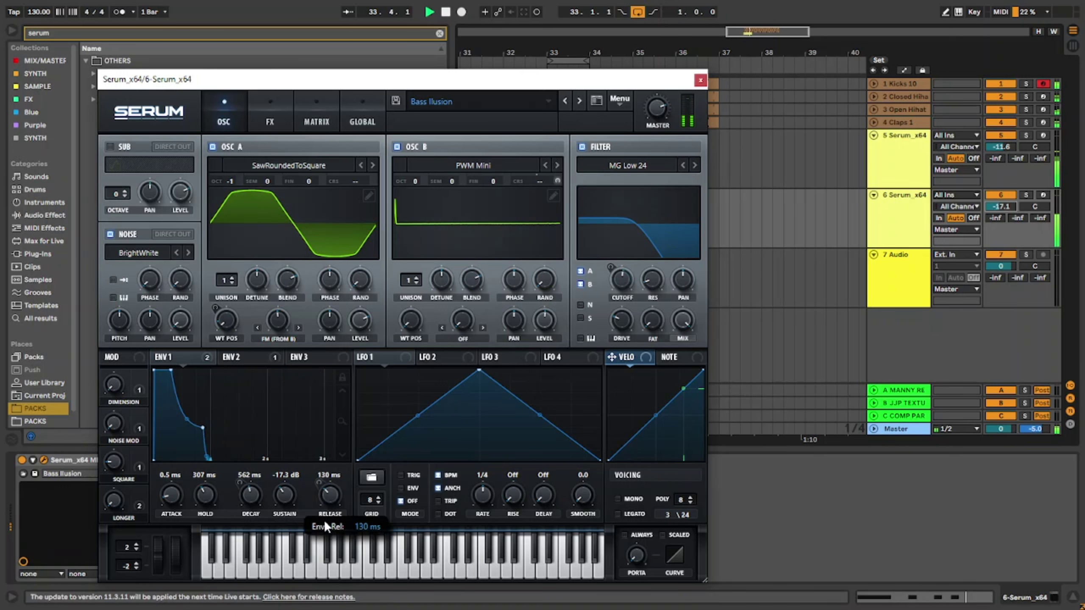
{"action": "left_click", "coordinate": [701, 80]}
{"action": "left_click_drag", "start_coordinate": [998, 207], "coordinate": [1001, 212]}
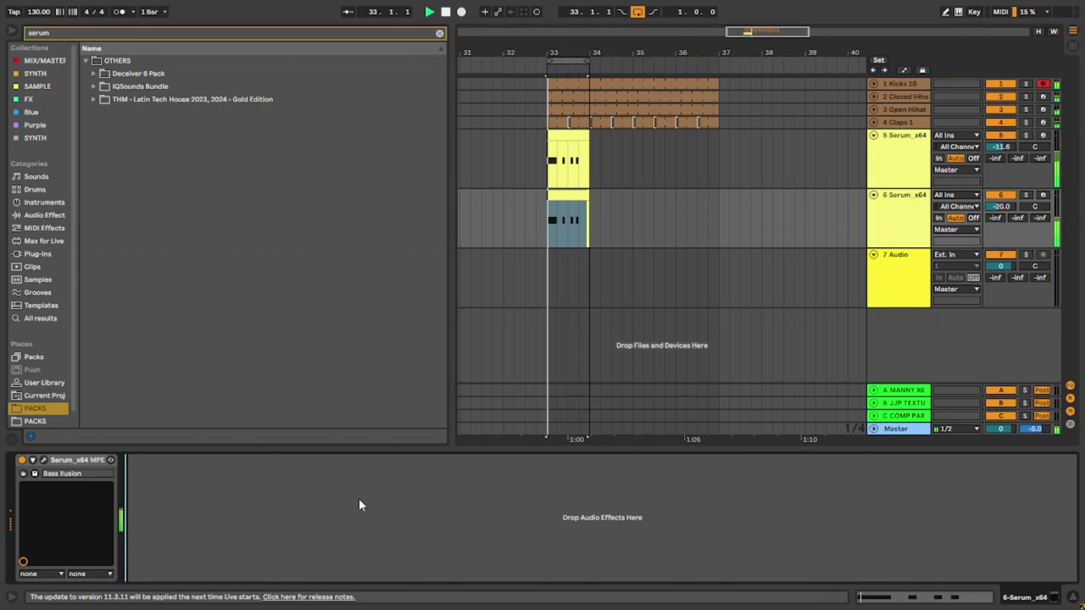
Find Utility by searching for "UTI", add it after Serum on the copied bass track, and switch it to Mono.
{"action": "key", "text": "ctrl+f"}
{"action": "type", "text": "UTI"}
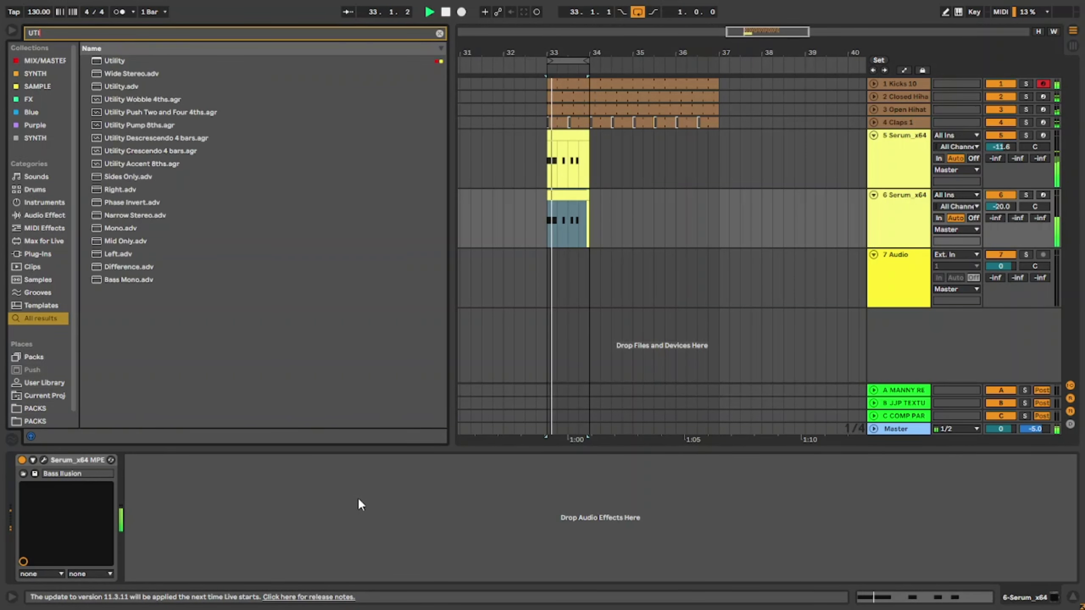
{"action": "key", "text": "Down"}
{"action": "key", "text": "Return"}
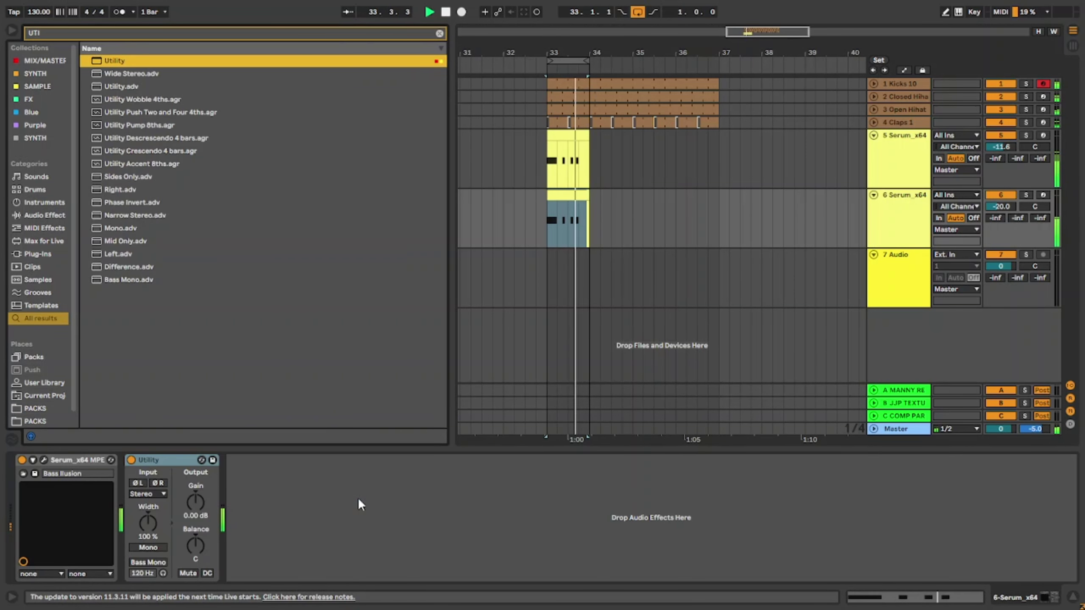
{"action": "left_click", "coordinate": [159, 549]}
Add Utility to the original Bass Deep Energy track as well and make its signal mono.
{"action": "left_click_drag", "start_coordinate": [550, 215], "coordinate": [563, 162]}
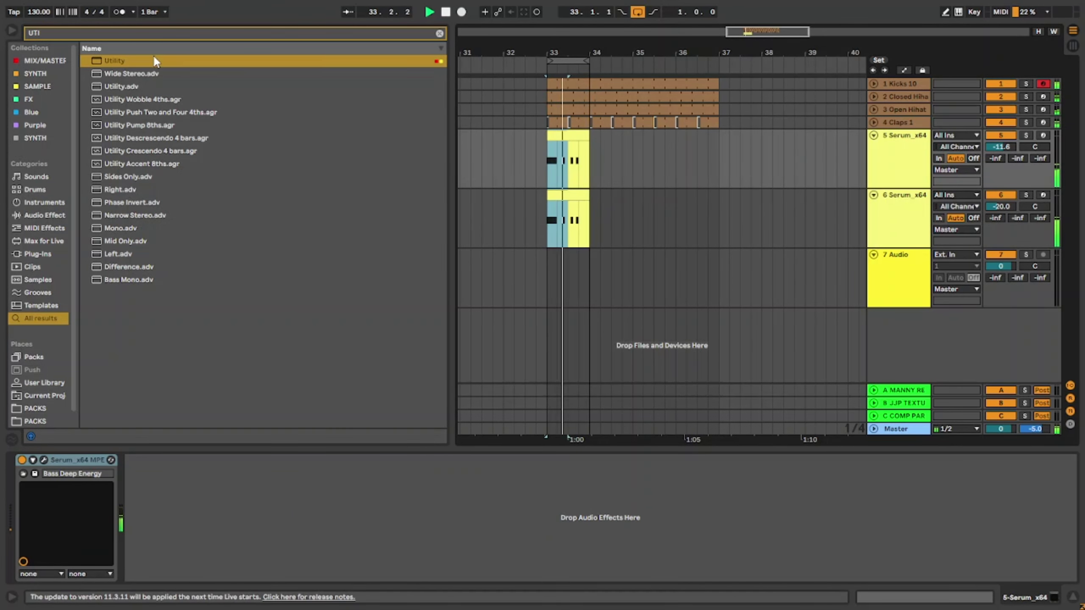
{"action": "double_click", "coordinate": [121, 61]}
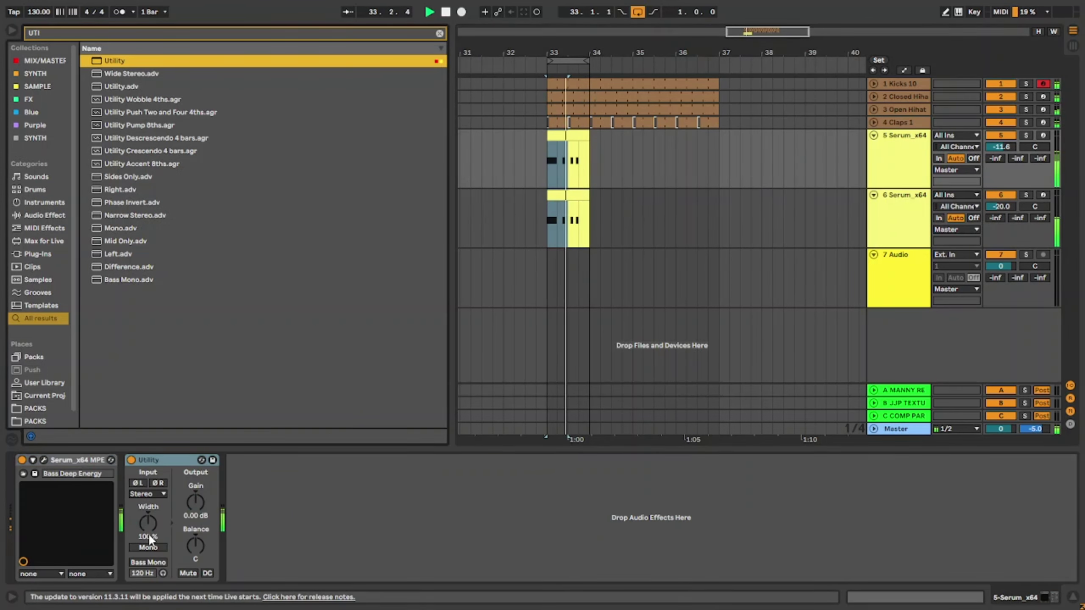
{"action": "left_click", "coordinate": [153, 547]}
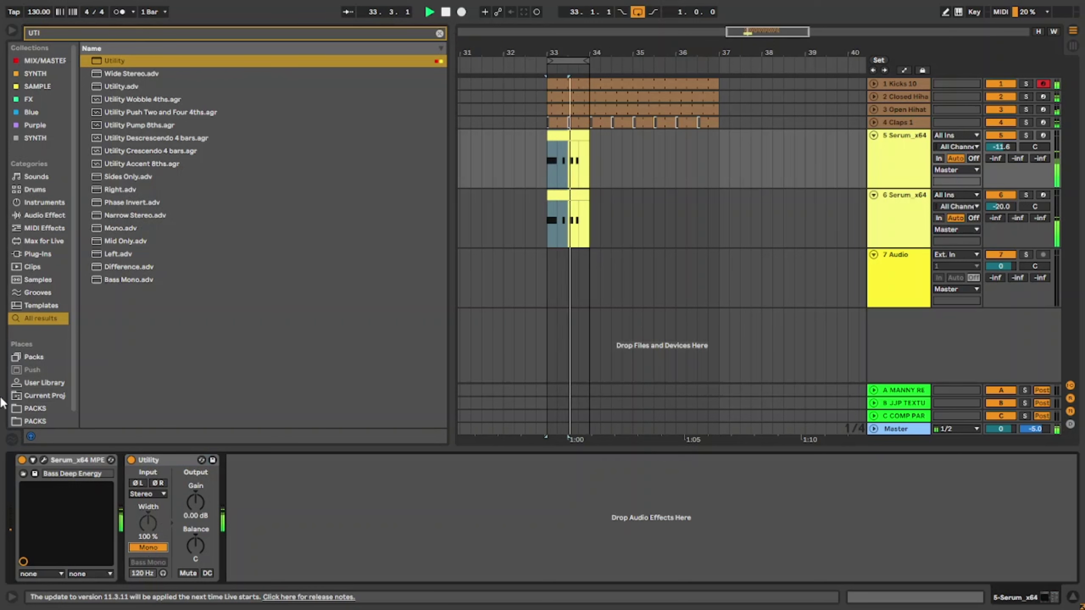
Find EQ Eight by searching for "EQ", add it to the Bass Deep Energy track, and set its low cut to about 190 Hz.
{"action": "left_click", "coordinate": [21, 408]}
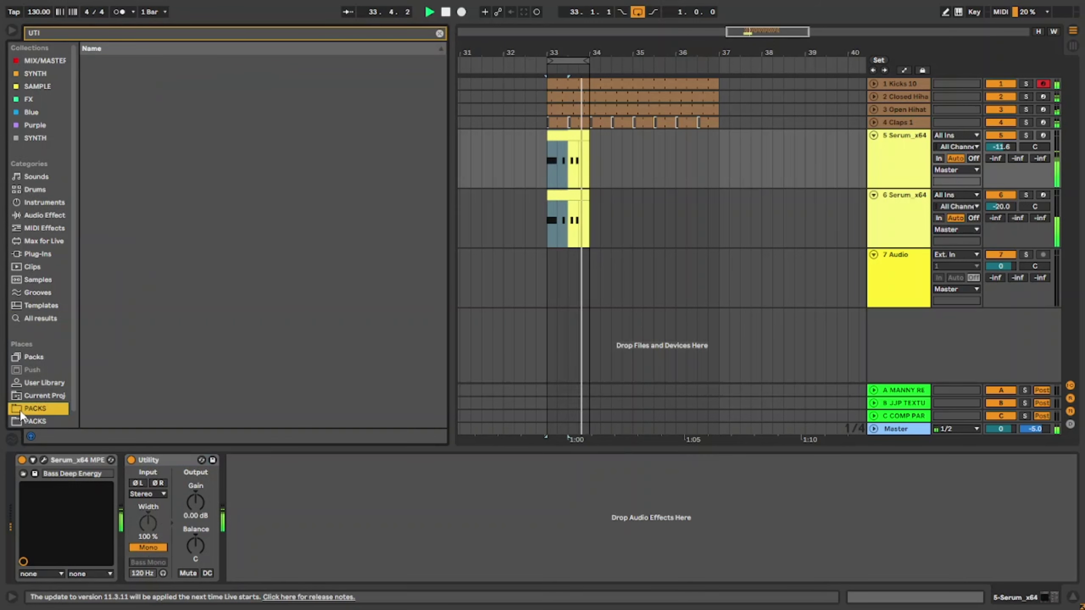
{"action": "left_click", "coordinate": [39, 61]}
{"action": "left_click", "coordinate": [67, 35]}
{"action": "key", "text": "BackSpace"}
{"action": "type", "text": "EQ"}
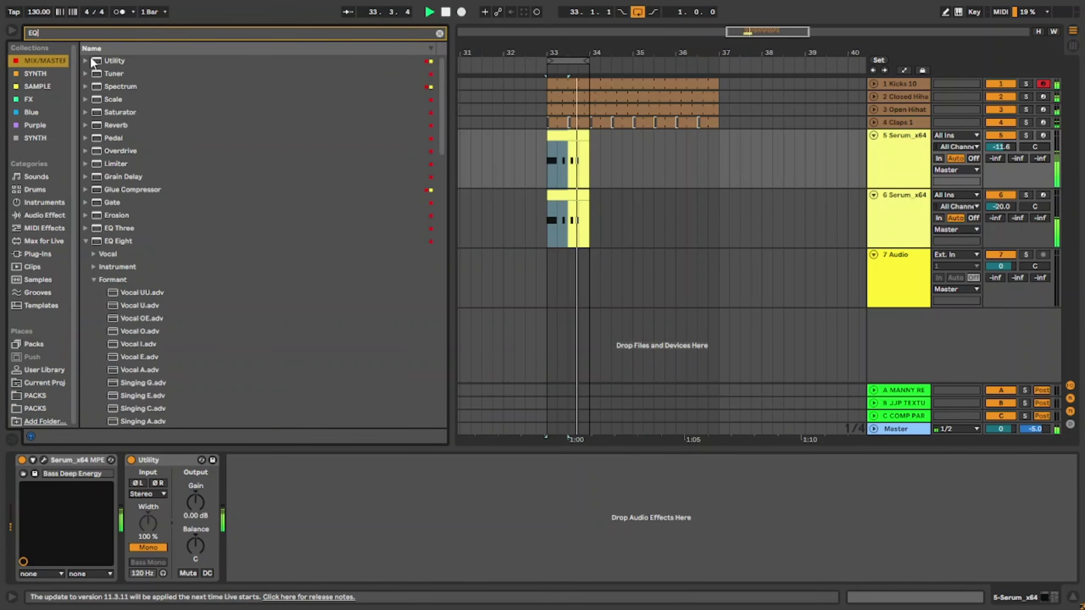
{"action": "left_click_drag", "start_coordinate": [118, 85], "coordinate": [476, 148]}
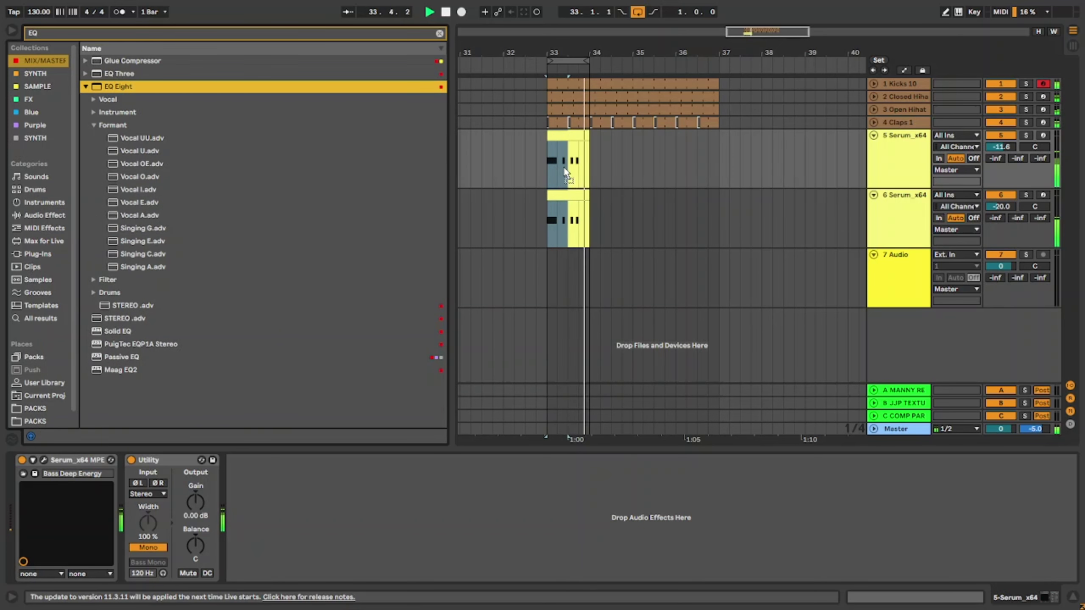
{"action": "left_click_drag", "start_coordinate": [565, 168], "coordinate": [564, 169]}
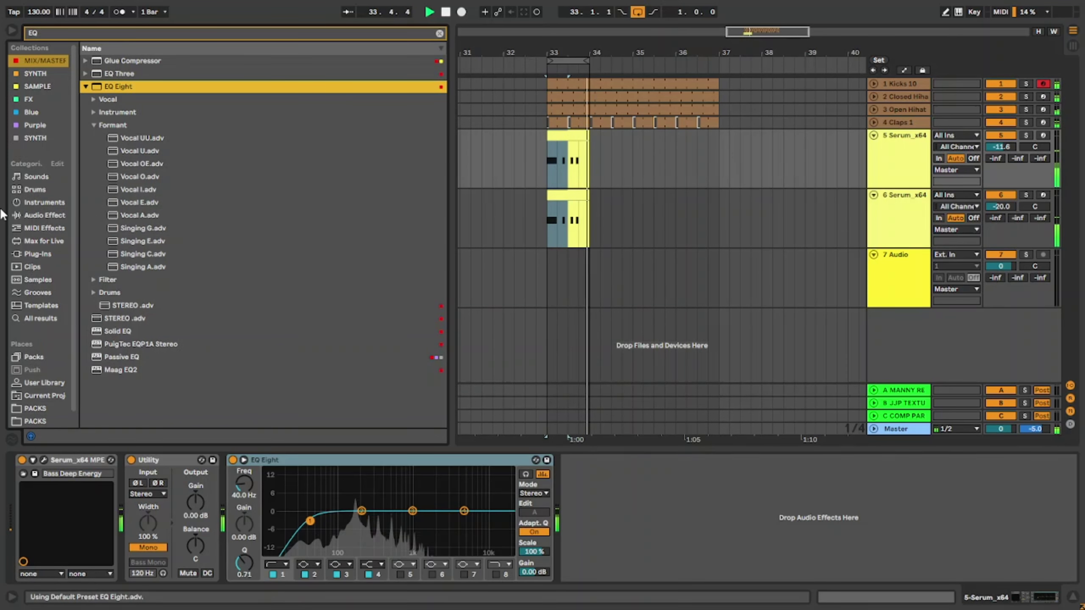
{"action": "left_click", "coordinate": [33, 410]}
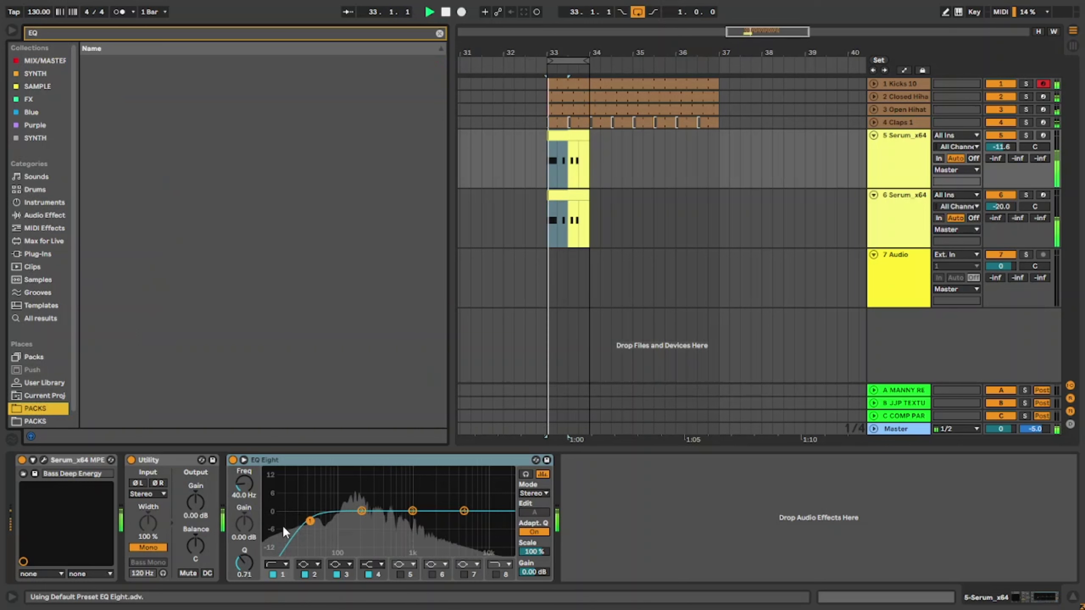
{"action": "left_click_drag", "start_coordinate": [283, 526], "coordinate": [360, 522]}
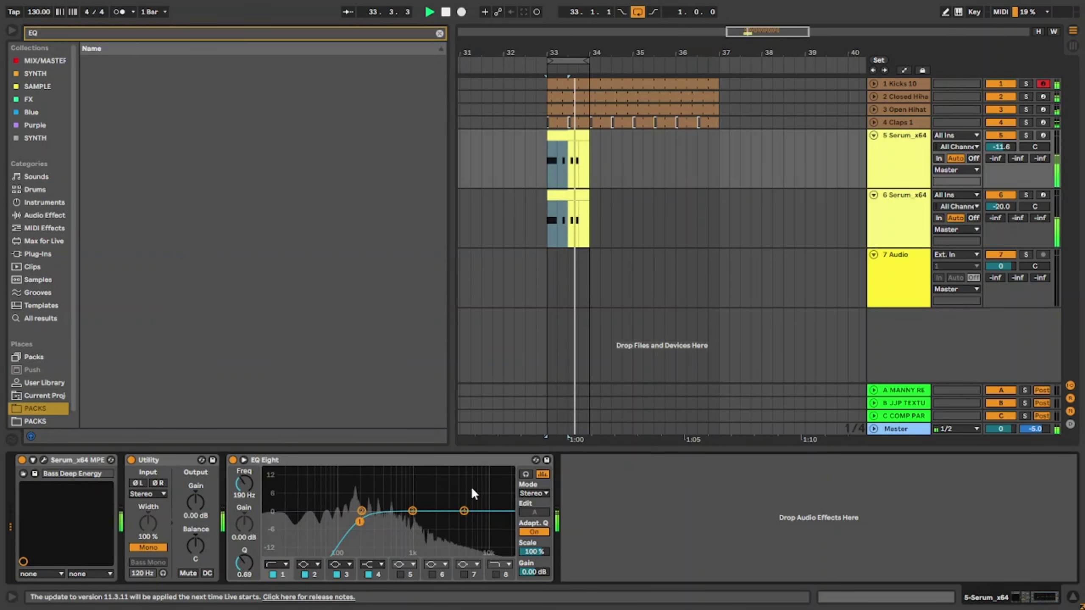
Copy Utility and EQ Eight to the Bass Illusion track with a low cut at about 45.4 Hz, and delete the duplicate Utility.
{"action": "left_click", "coordinate": [546, 224]}
{"action": "left_click_drag", "start_coordinate": [463, 519], "coordinate": [416, 519]}
{"action": "left_click", "coordinate": [151, 463]}
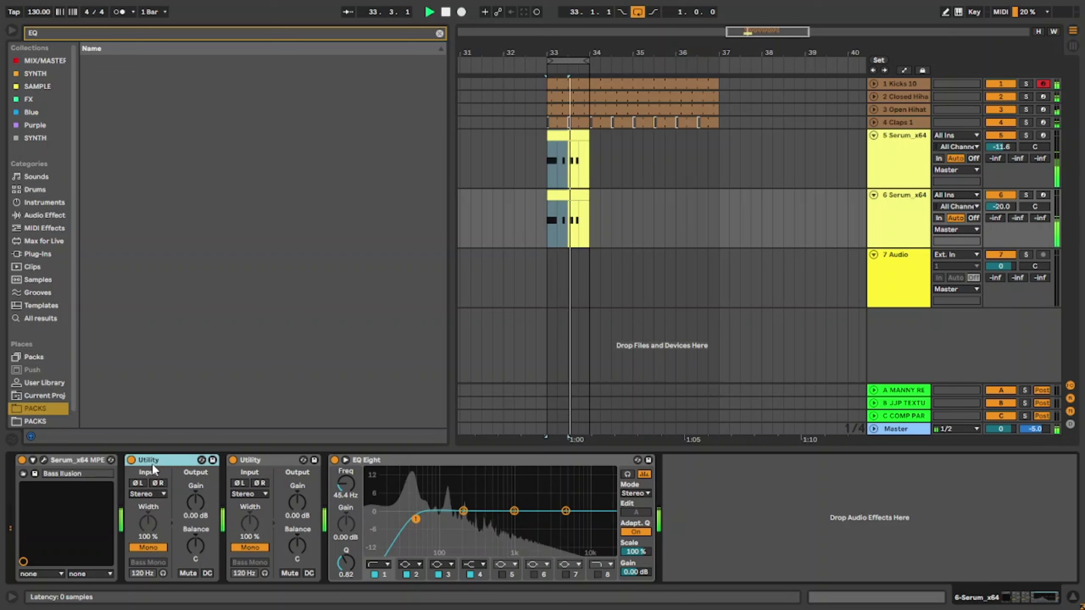
{"action": "key", "text": "Delete"}
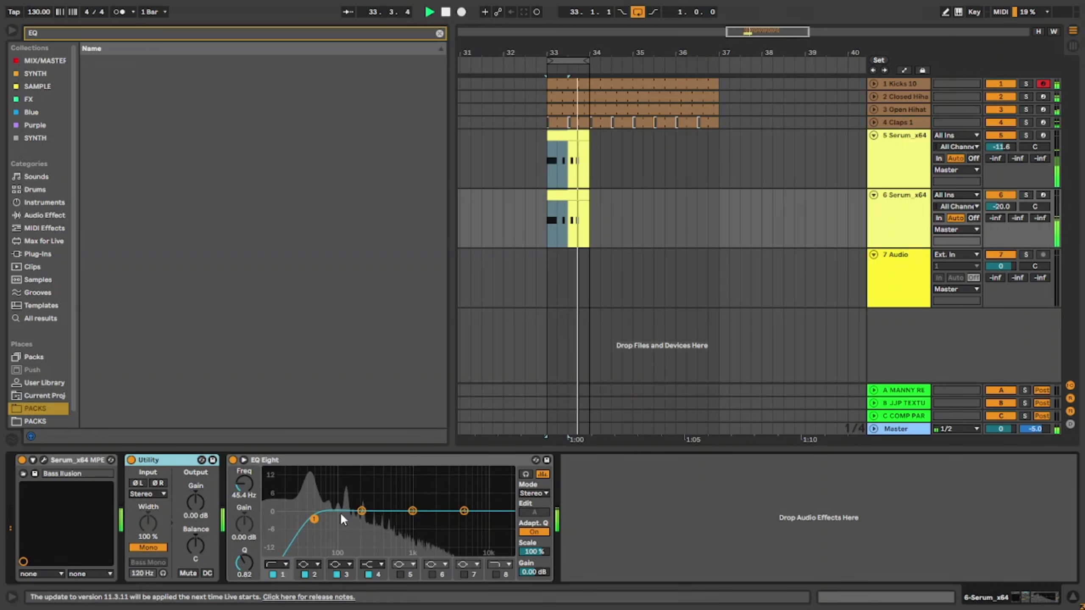
Shape the Bass Illusion EQ with a slight band 2 boost near 100 Hz, band 3 at 791 Hz and -4.59 dB, and band 4 lowered near 1 kHz.
{"action": "left_click_drag", "start_coordinate": [314, 519], "coordinate": [343, 507]}
{"action": "left_click_drag", "start_coordinate": [413, 511], "coordinate": [395, 529]}
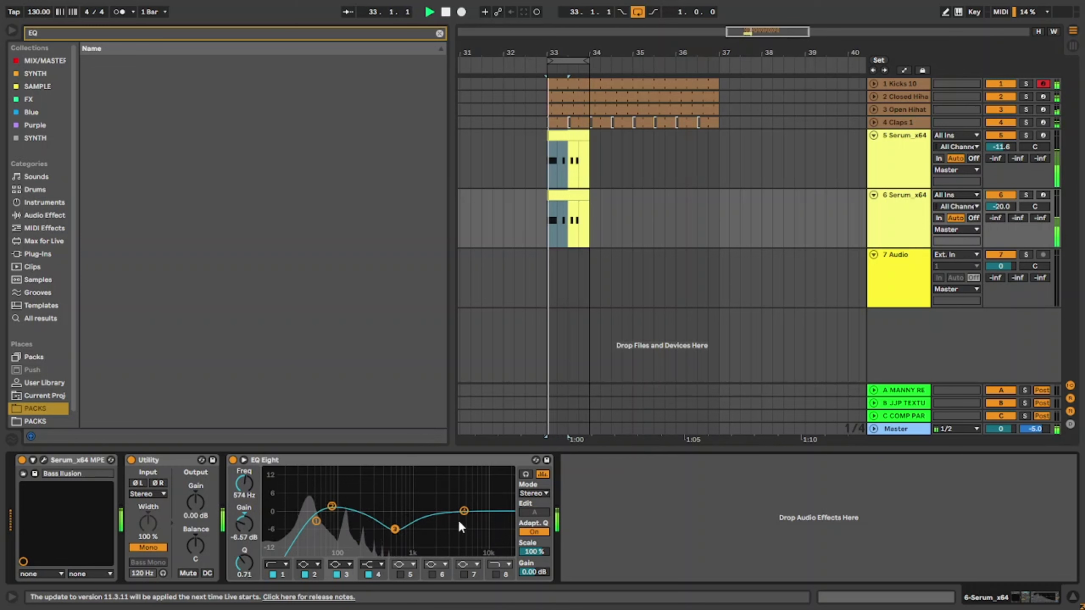
{"action": "left_click_drag", "start_coordinate": [465, 511], "coordinate": [405, 524]}
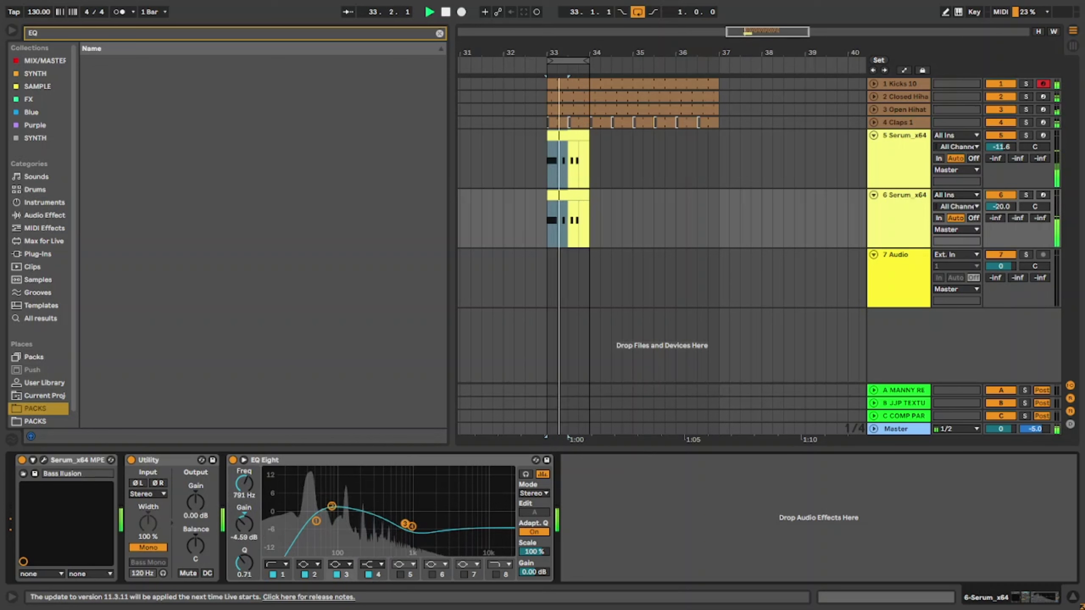
Collapse EQ Eight and Utility on the Bass Illusion track and lower the track's volume to -23.8 dB.
{"action": "double_click", "coordinate": [336, 460]}
{"action": "double_click", "coordinate": [148, 460]}
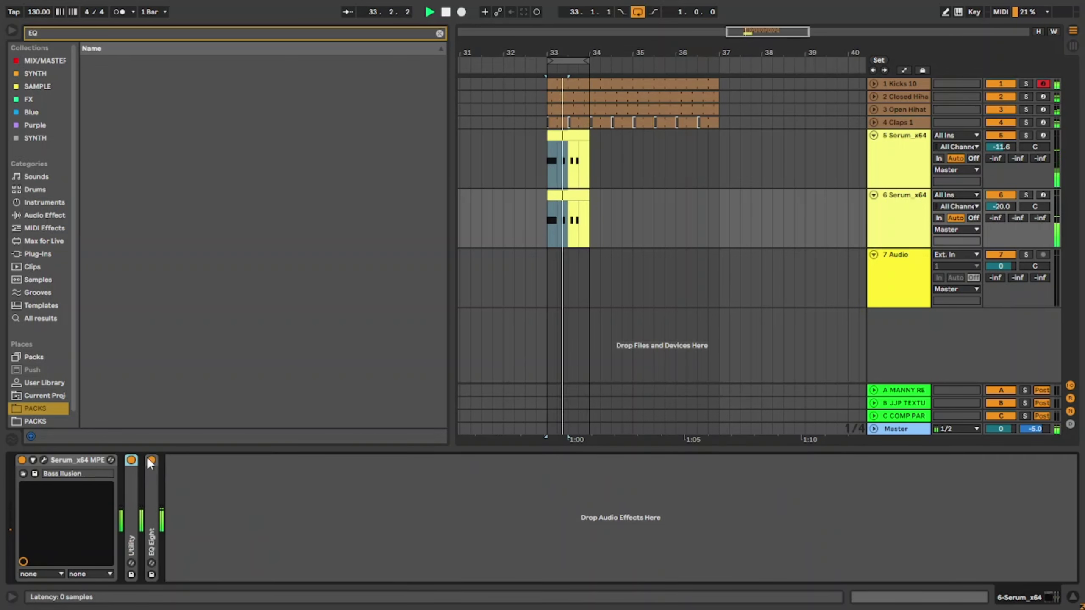
{"action": "left_click", "coordinate": [95, 462]}
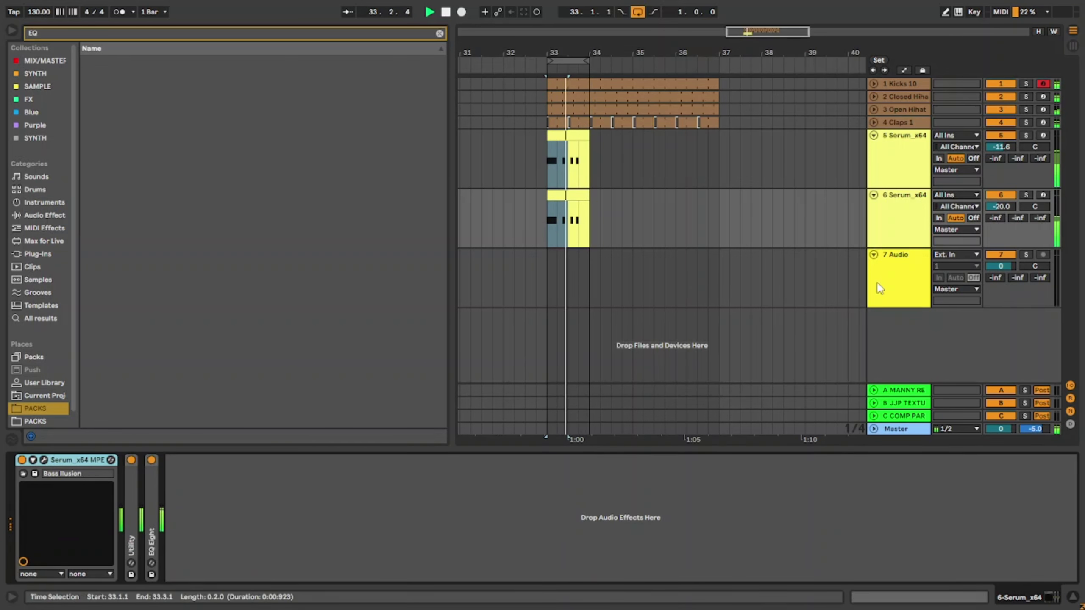
{"action": "left_click", "coordinate": [937, 234]}
{"action": "left_click_drag", "start_coordinate": [1001, 206], "coordinate": [993, 204]}
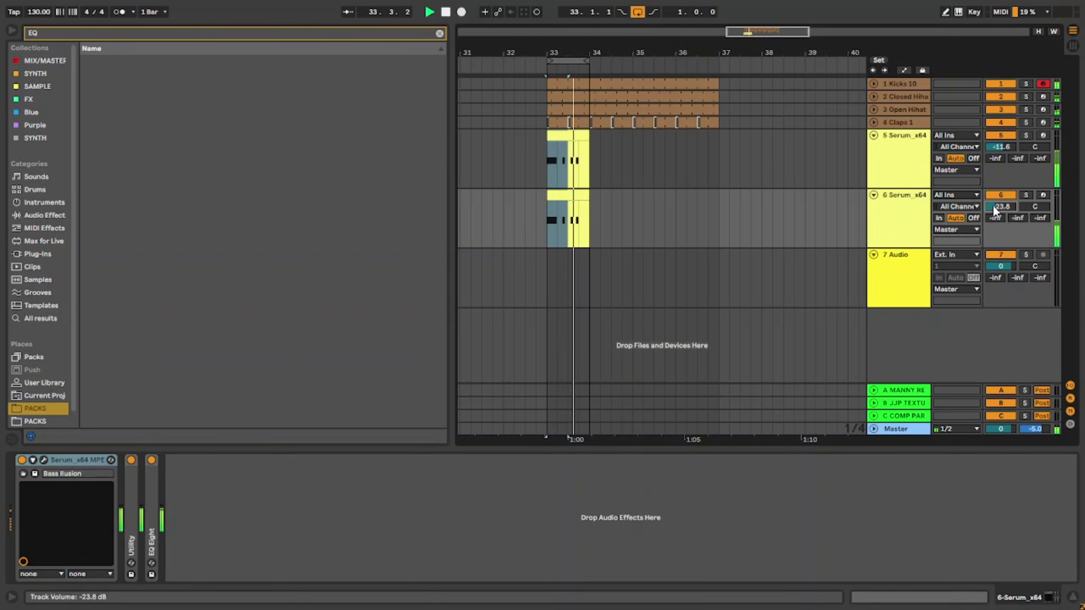
Rename the Bass Illusion track SUB and the Bass Deep Energy track BASS.
{"action": "left_click", "coordinate": [914, 208]}
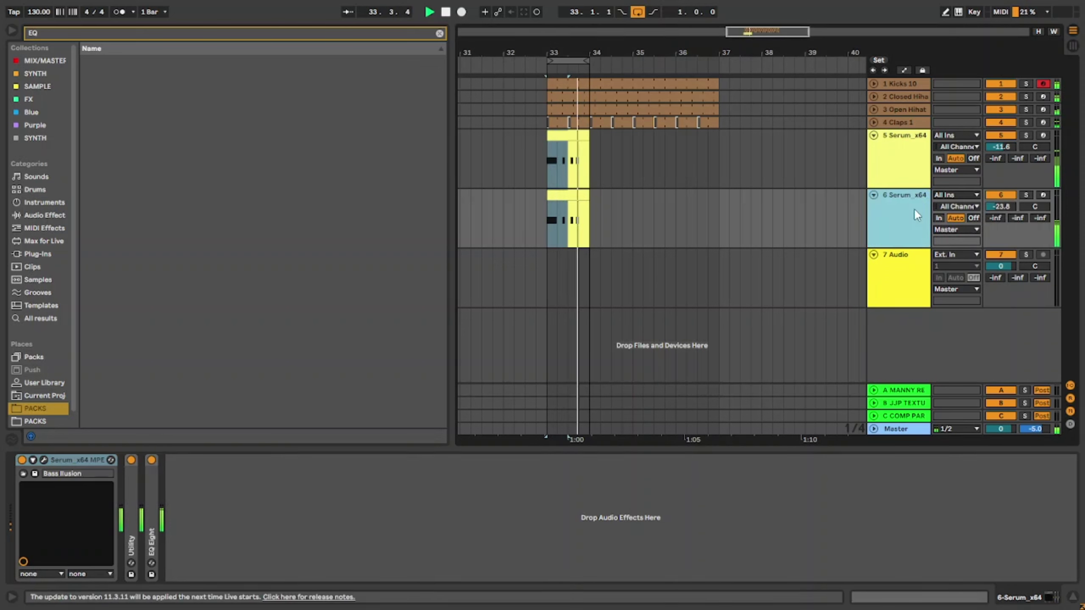
{"action": "key", "text": "ctrl+r"}
{"action": "type", "text": "SUB"}
{"action": "key", "text": "Return"}
{"action": "key", "text": "Up"}
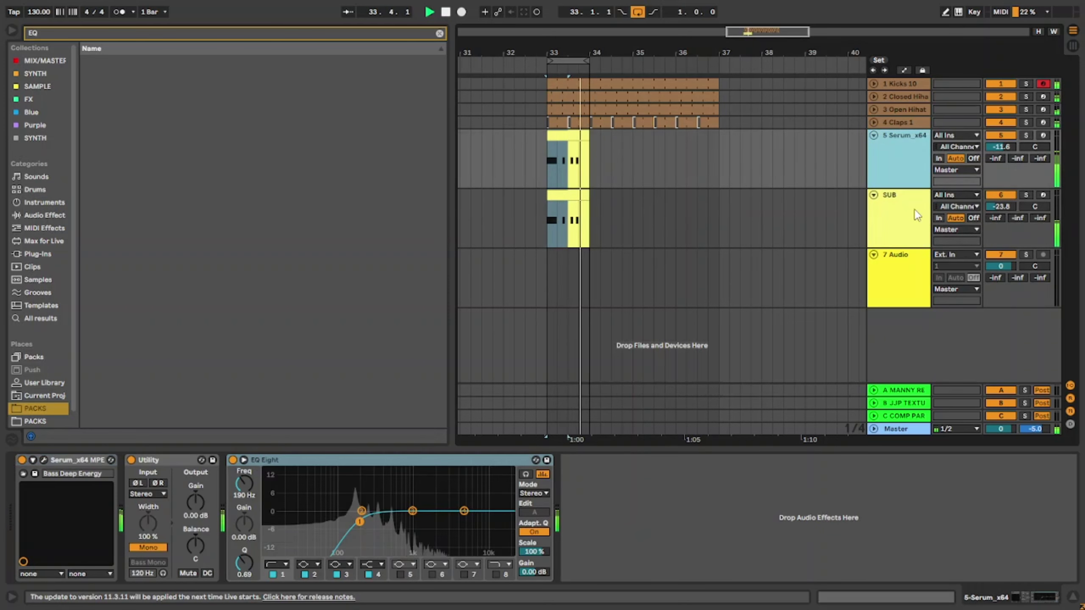
{"action": "key", "text": "ctrl+r"}
{"action": "type", "text": "BAS"}
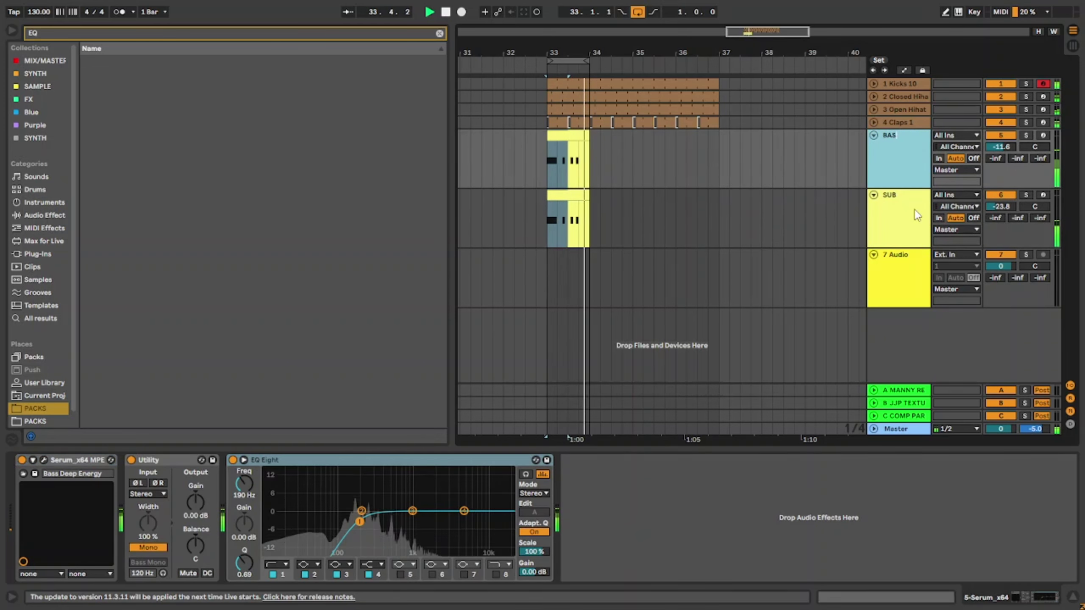
{"action": "type", "text": "S"}
{"action": "key", "text": "Return"}
Rename the claps track CLAP and the open hi-hat track OPEN.
{"action": "key", "text": "Up"}
{"action": "key", "text": "ctrl+r"}
{"action": "type", "text": "CLAP"}
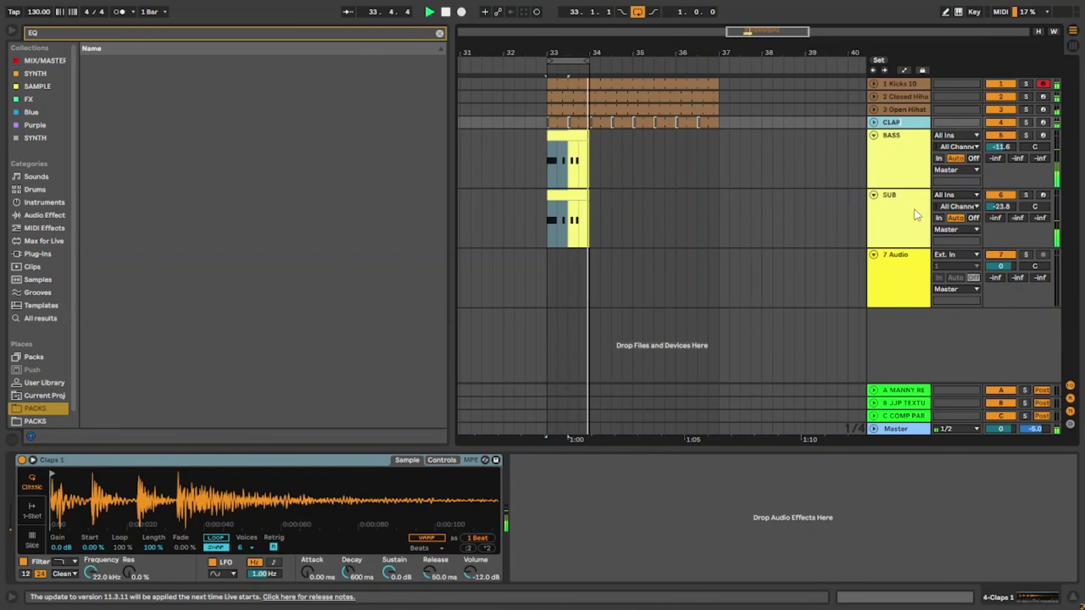
{"action": "key", "text": "Return"}
{"action": "key", "text": "Up"}
{"action": "key", "text": "ctrl+r"}
{"action": "type", "text": "OP"}
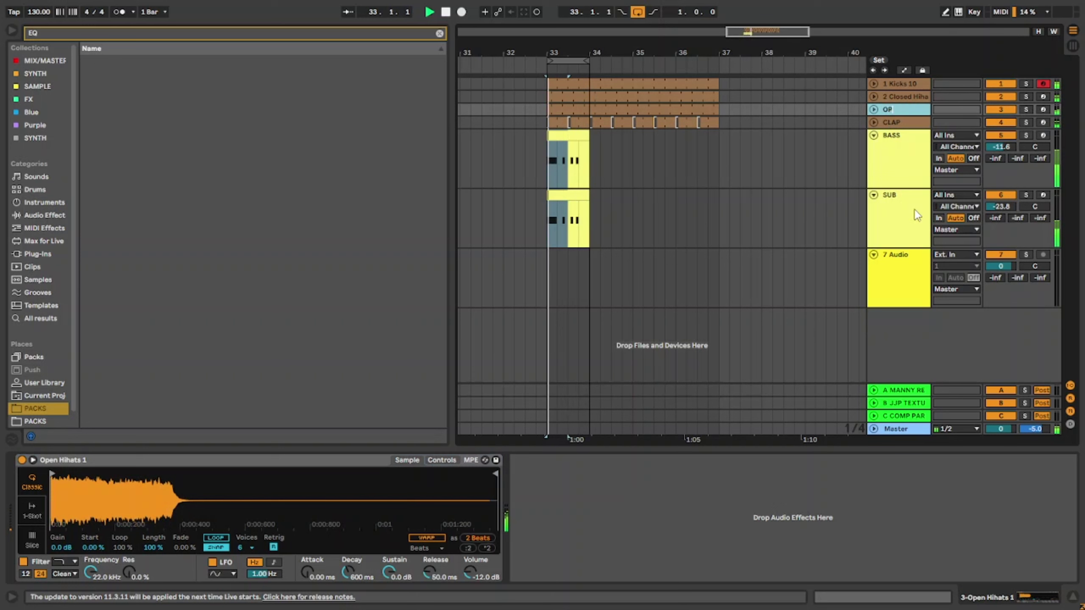
{"action": "type", "text": "EN"}
{"action": "key", "text": "Return"}
Rename the closed hi-hat track CLOSED and the kick track KICK.
{"action": "key", "text": "Up"}
{"action": "key", "text": "ctrl+r"}
{"action": "type", "text": "CL"}
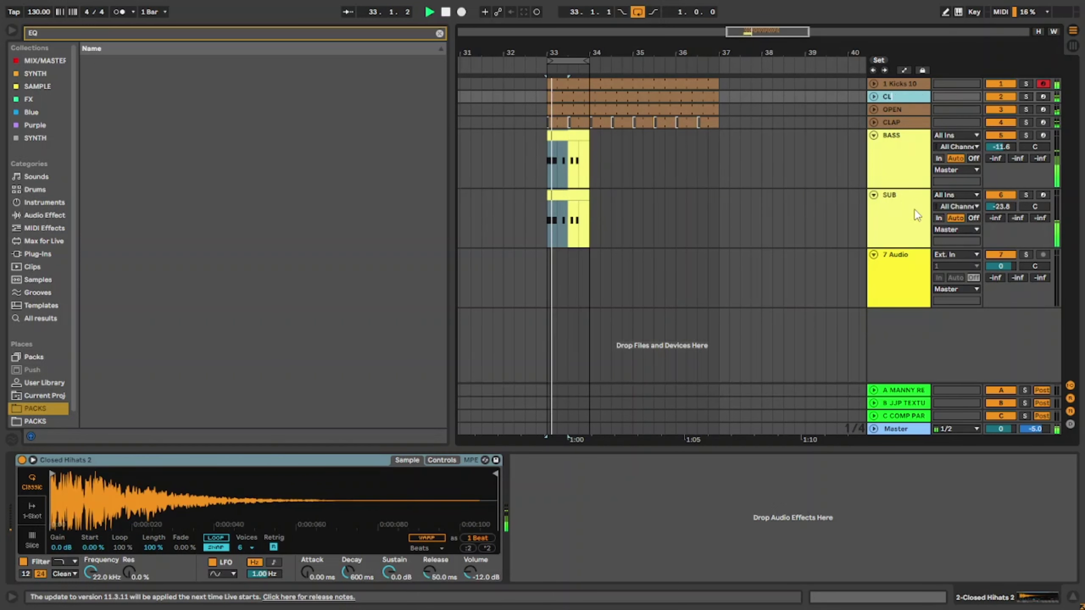
{"action": "type", "text": "OSED"}
{"action": "key", "text": "Return"}
{"action": "key", "text": "Up"}
{"action": "key", "text": "ctrl+r"}
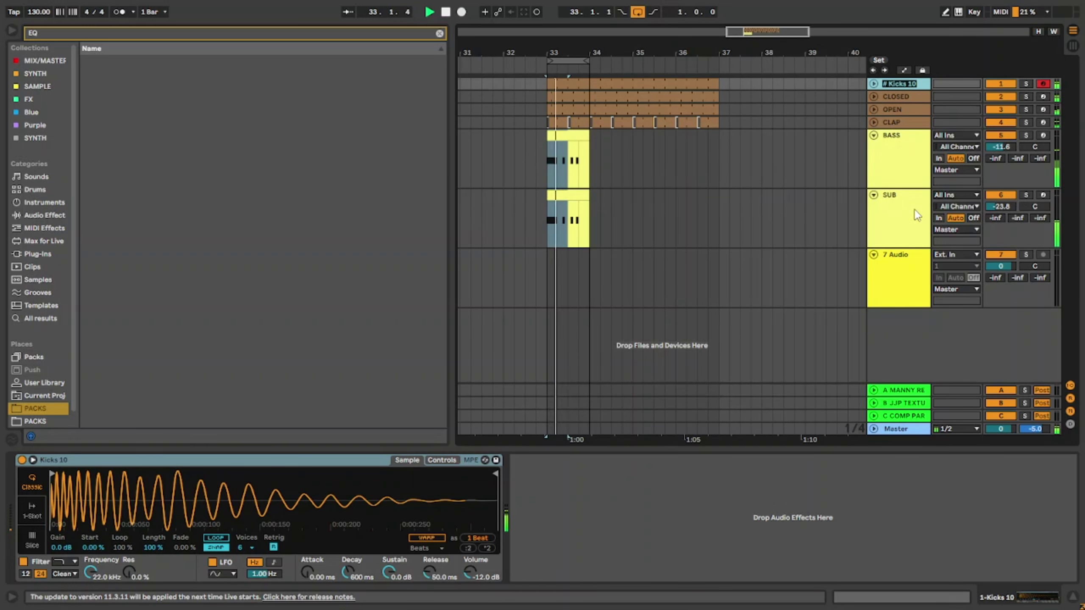
{"action": "type", "text": "KICK"}
{"action": "key", "text": "Return"}
Lower the BASS and SUB volumes together until SUB is at -27.0 dB, and lower BASS alone to -16.8 dB.
{"action": "left_click", "coordinate": [914, 208]}
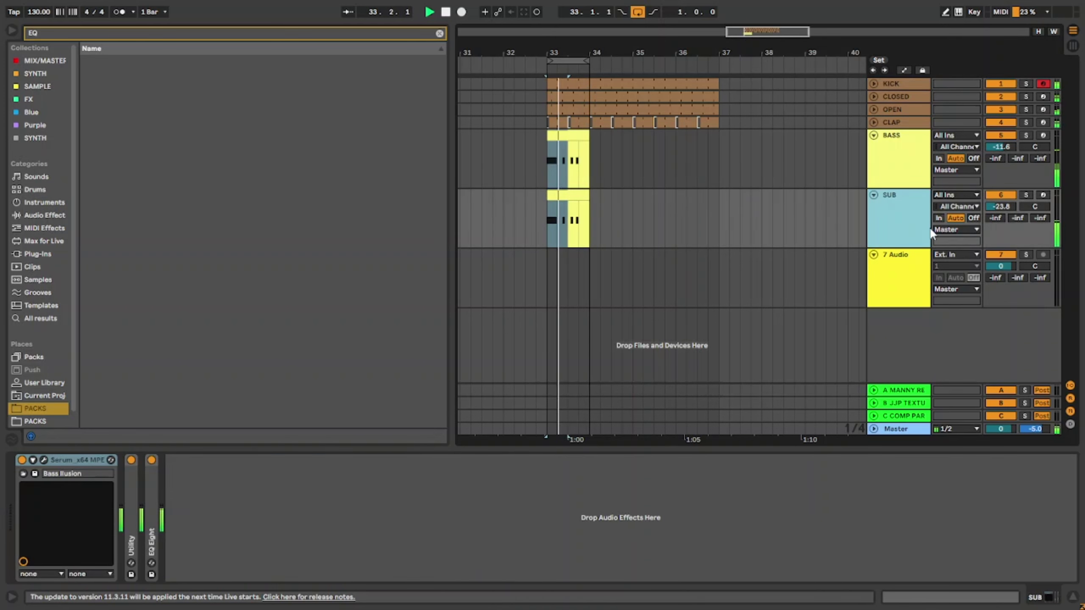
{"action": "left_click", "coordinate": [909, 164]}
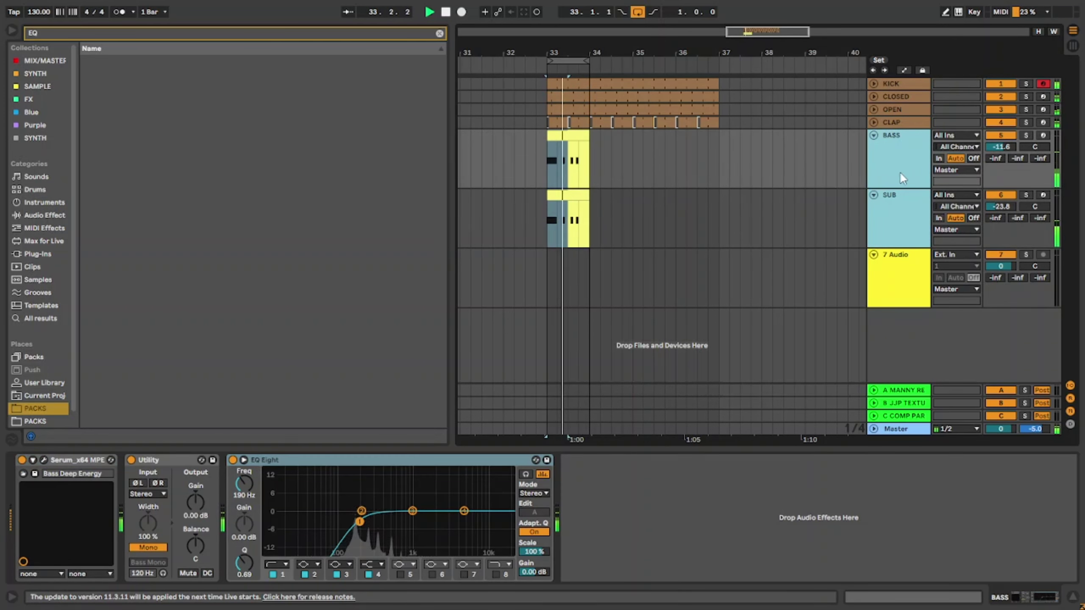
{"action": "left_click", "coordinate": [849, 159]}
{"action": "left_click", "coordinate": [899, 150]}
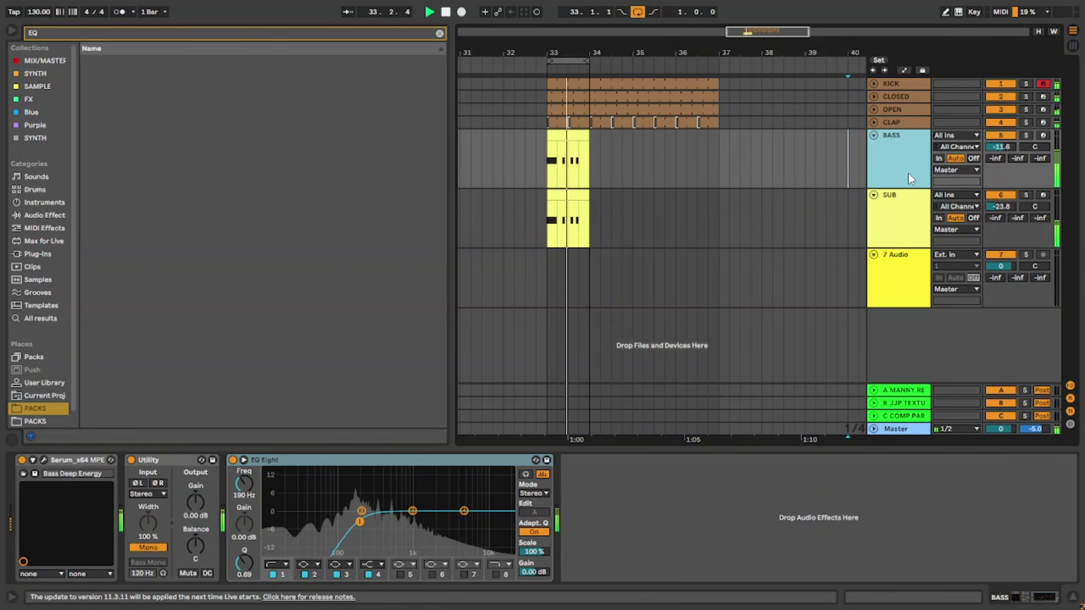
{"action": "left_click", "coordinate": [902, 214], "text": "shift"}
{"action": "left_click_drag", "start_coordinate": [1002, 207], "coordinate": [1002, 219]}
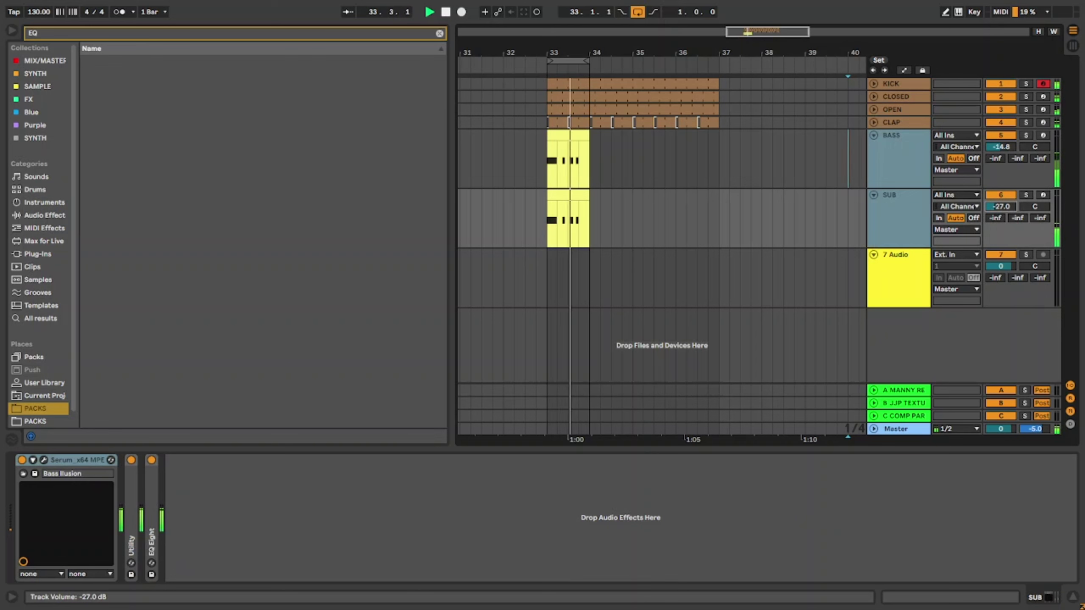
{"action": "left_click", "coordinate": [800, 147]}
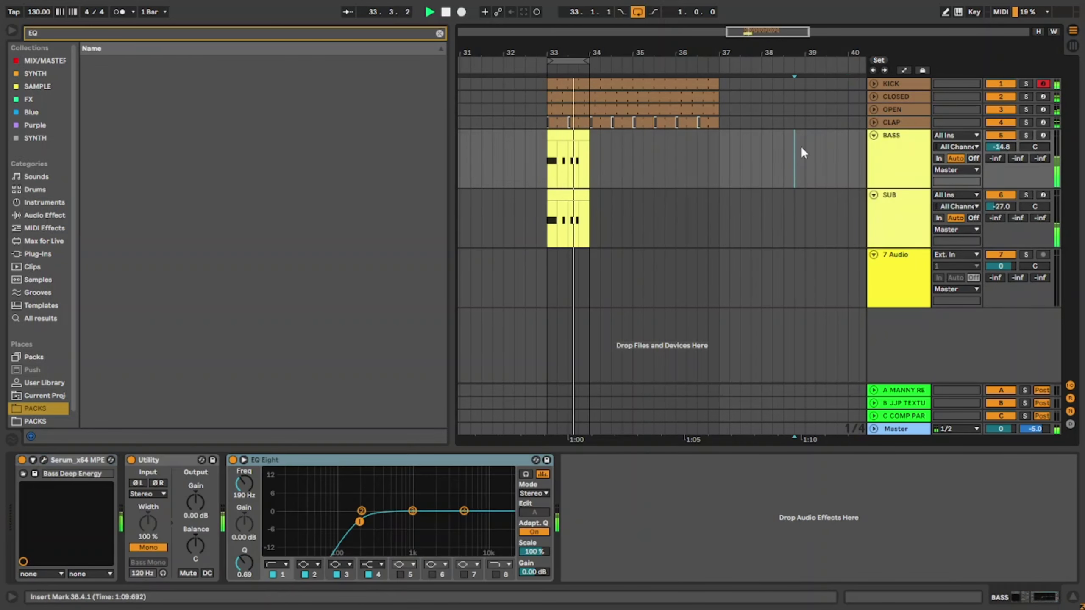
{"action": "left_click_drag", "start_coordinate": [988, 148], "coordinate": [988, 156]}
{"action": "left_click", "coordinate": [855, 168]}
Move the BASS and SUB tracks together to directly below the KICK track.
{"action": "left_click", "coordinate": [878, 164]}
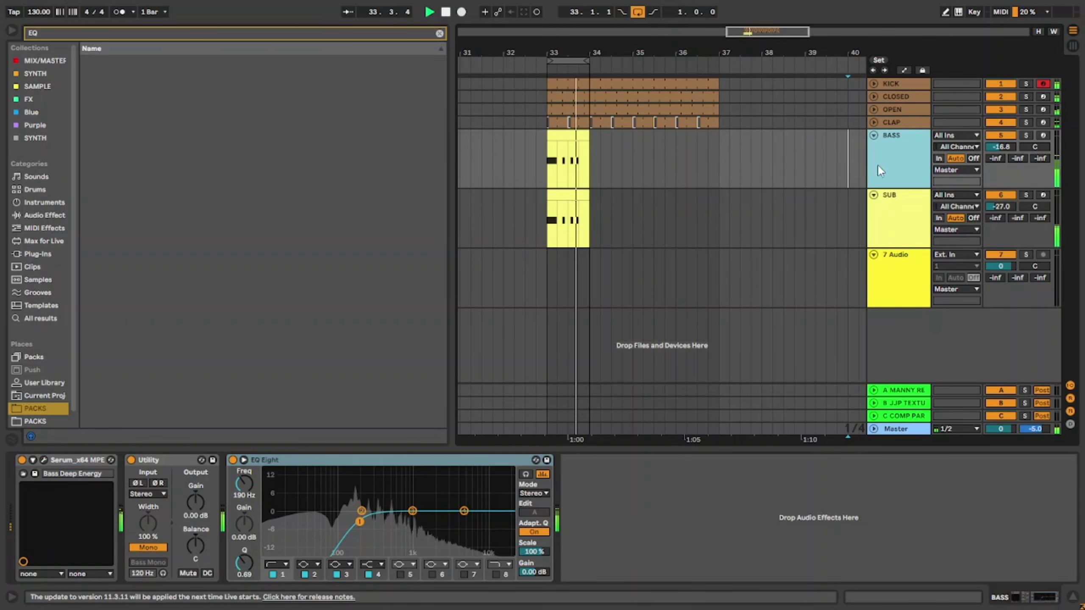
{"action": "left_click", "coordinate": [889, 200], "text": "shift"}
{"action": "left_click_drag", "start_coordinate": [899, 166], "coordinate": [900, 95]}
Transpose all notes of the BASS clip down one octave to F1, comparing them with the original octave.
{"action": "double_click", "coordinate": [573, 96]}
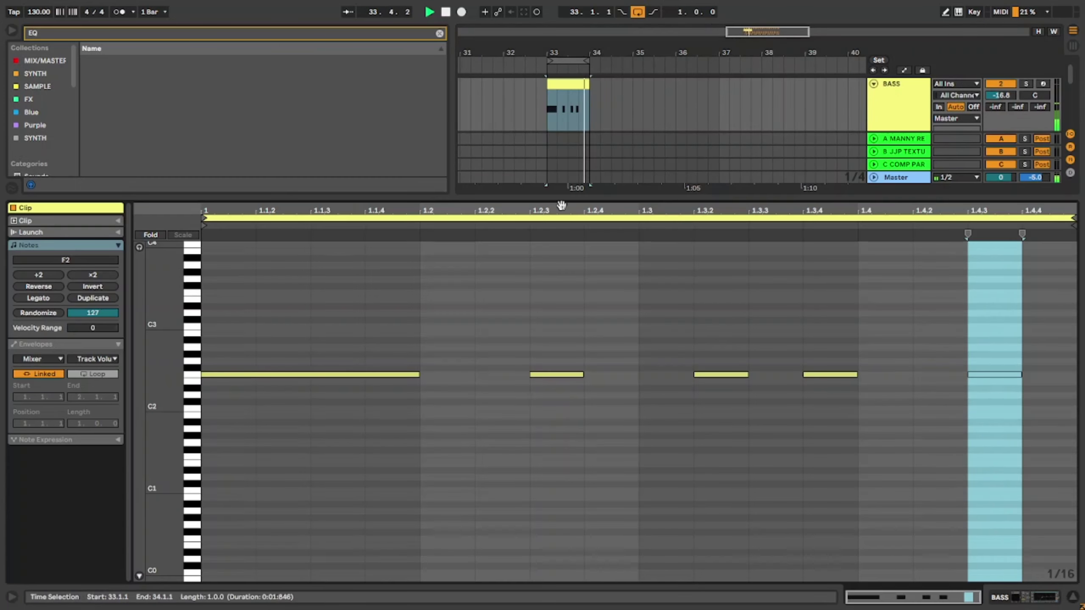
{"action": "key", "text": "ctrl+a"}
{"action": "key", "text": "shift+Down"}
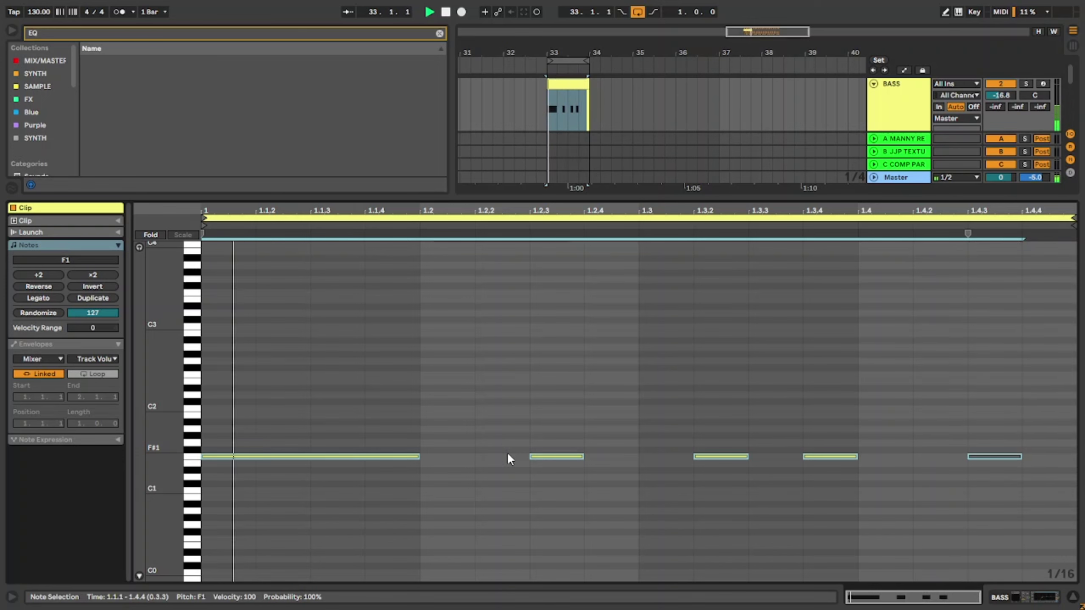
{"action": "key", "text": "shift+Up"}
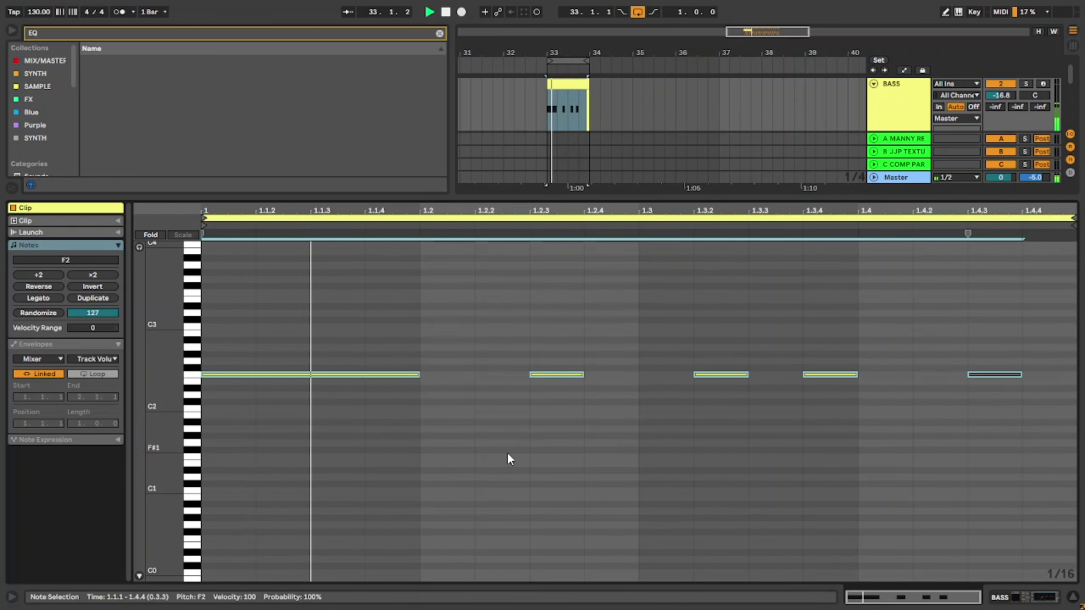
{"action": "key", "text": "shift+Down"}
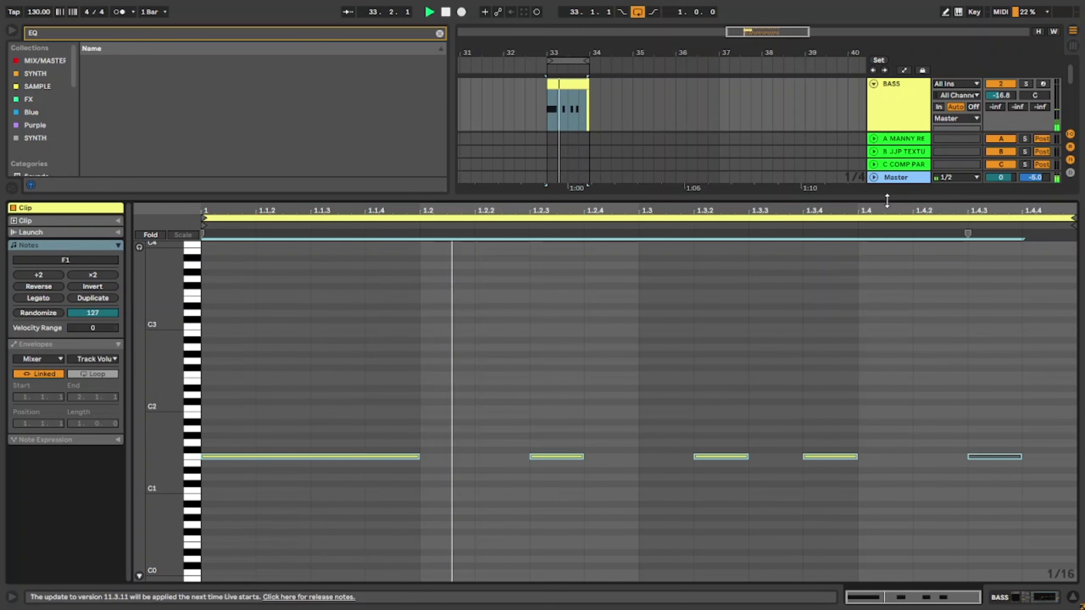
{"action": "left_click_drag", "start_coordinate": [836, 196], "coordinate": [836, 447]}
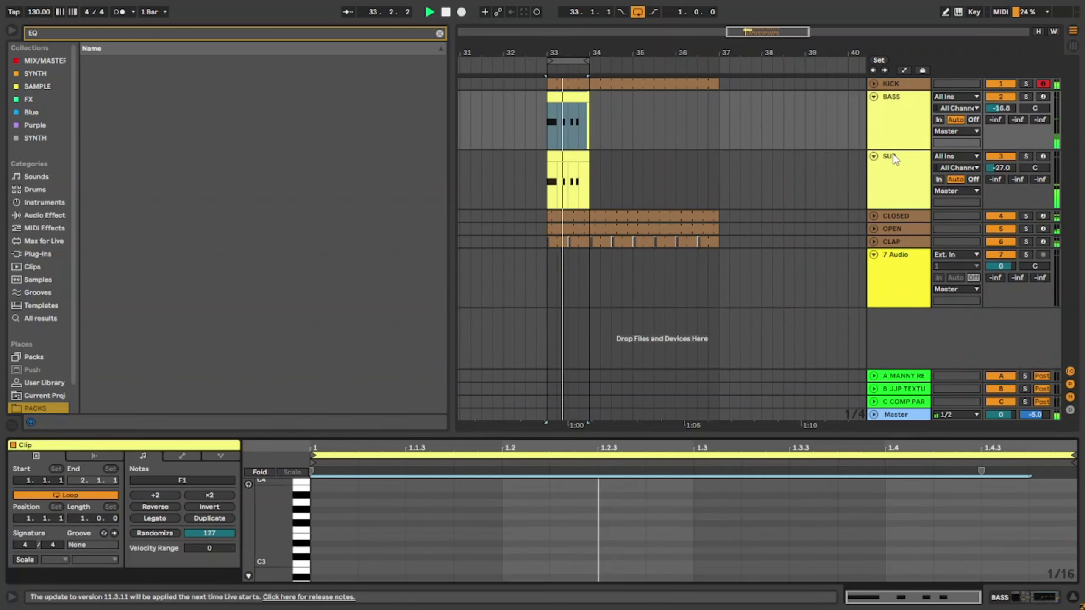
On the BASS track's EQ Eight, set the low cut to 174 Hz, add a slight boost below 1 kHz, and collapse the device.
{"action": "left_click", "coordinate": [882, 129]}
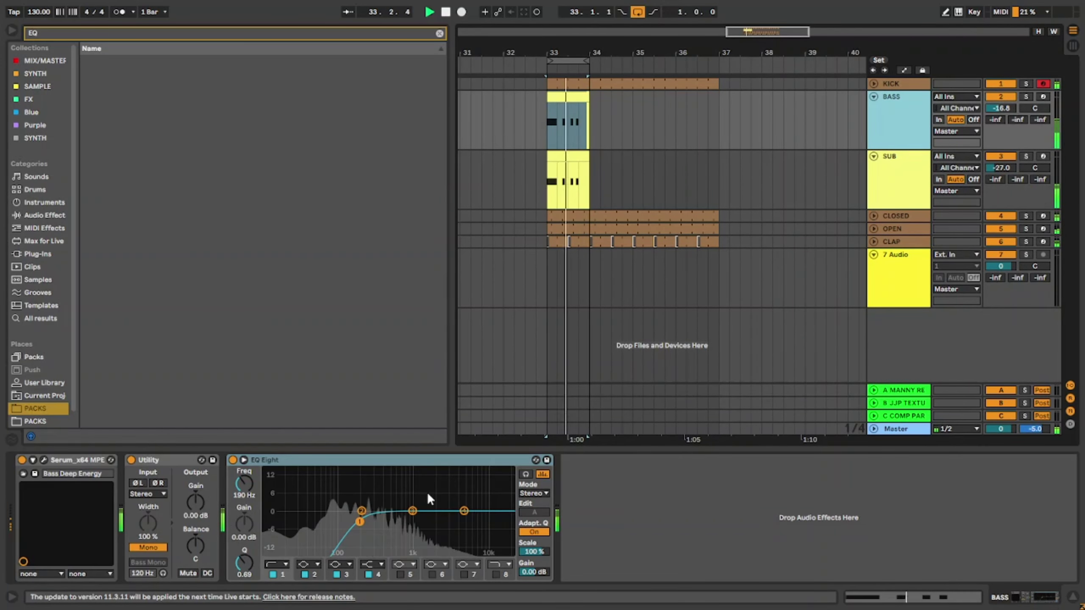
{"action": "mouse_move", "coordinate": [360, 522]}
{"action": "left_mouse_down"}
{"action": "mouse_move", "coordinate": [354, 515]}
{"action": "mouse_move", "coordinate": [394, 500]}
{"action": "mouse_move", "coordinate": [358, 517]}
{"action": "left_mouse_up"}
{"action": "left_click", "coordinate": [358, 517]}
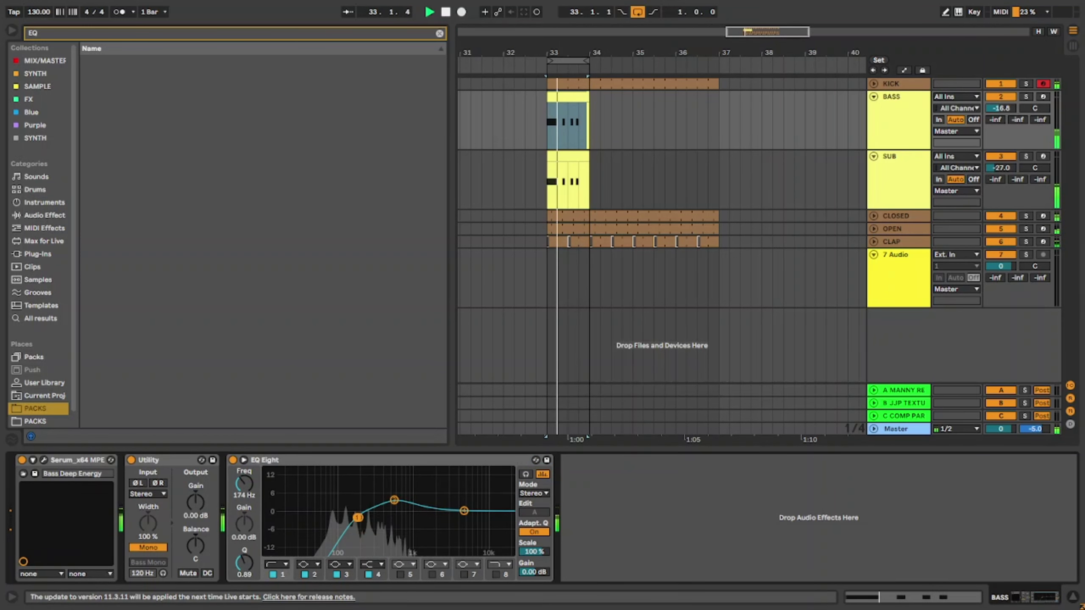
{"action": "right_click", "coordinate": [337, 463]}
{"action": "key", "text": "Escape"}
{"action": "double_click", "coordinate": [334, 463]}
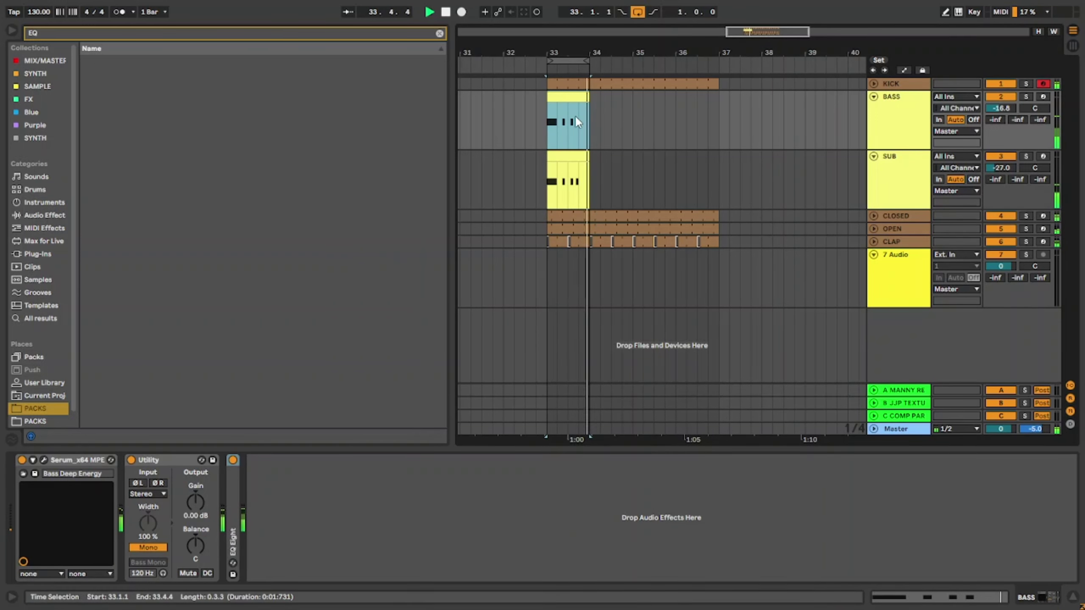
Activate the last F1 note of the BASS clip and place it at 1.4.2, comparing neighbouring sixteenth positions and muting it briefly.
{"action": "left_click", "coordinate": [564, 99]}
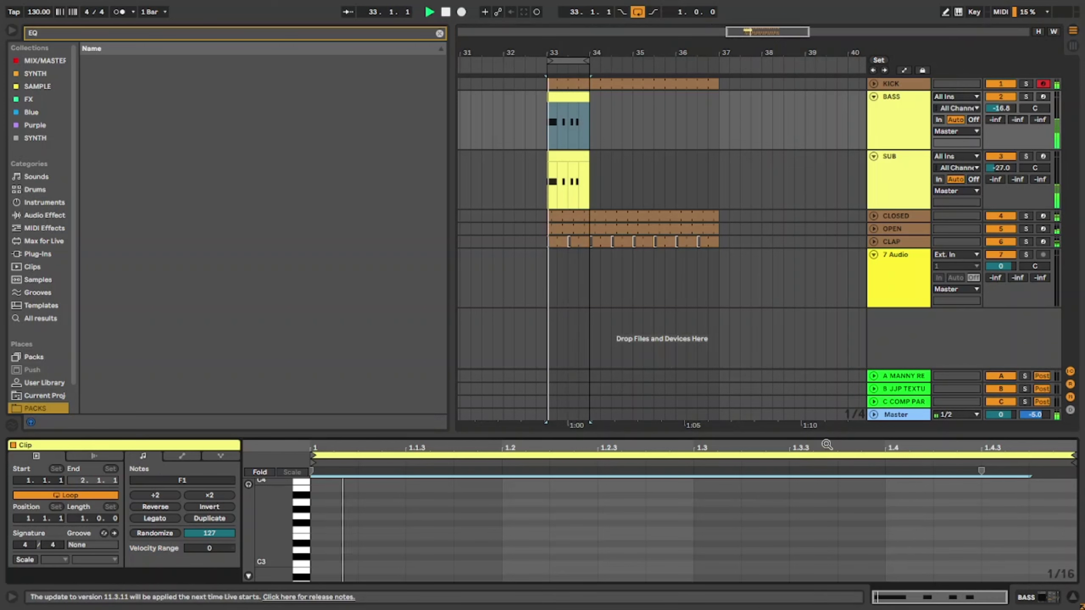
{"action": "left_click_drag", "start_coordinate": [830, 436], "coordinate": [830, 208]}
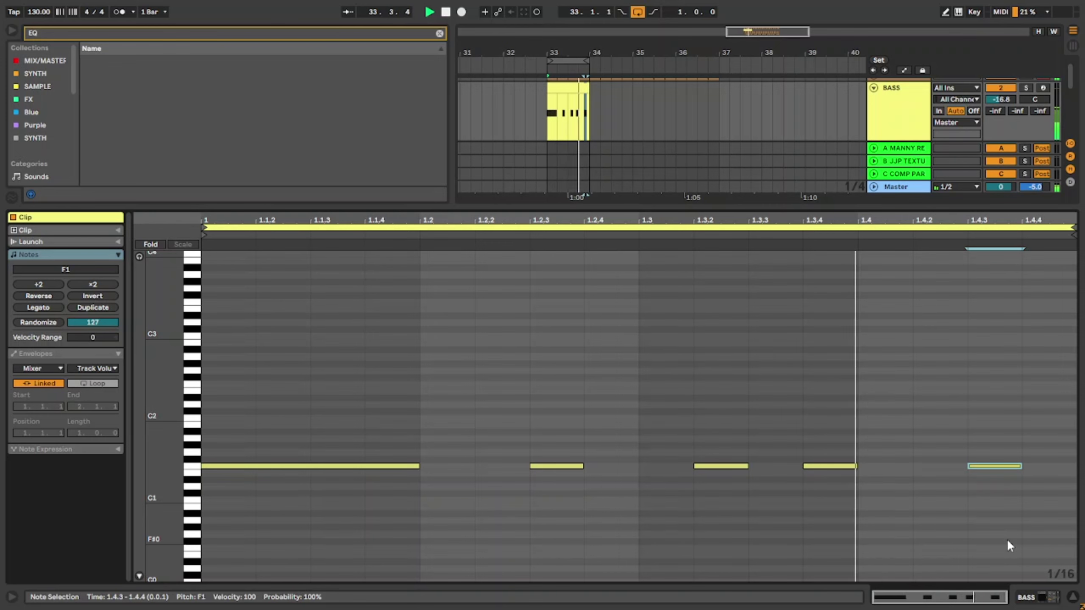
{"action": "key", "text": "Left"}
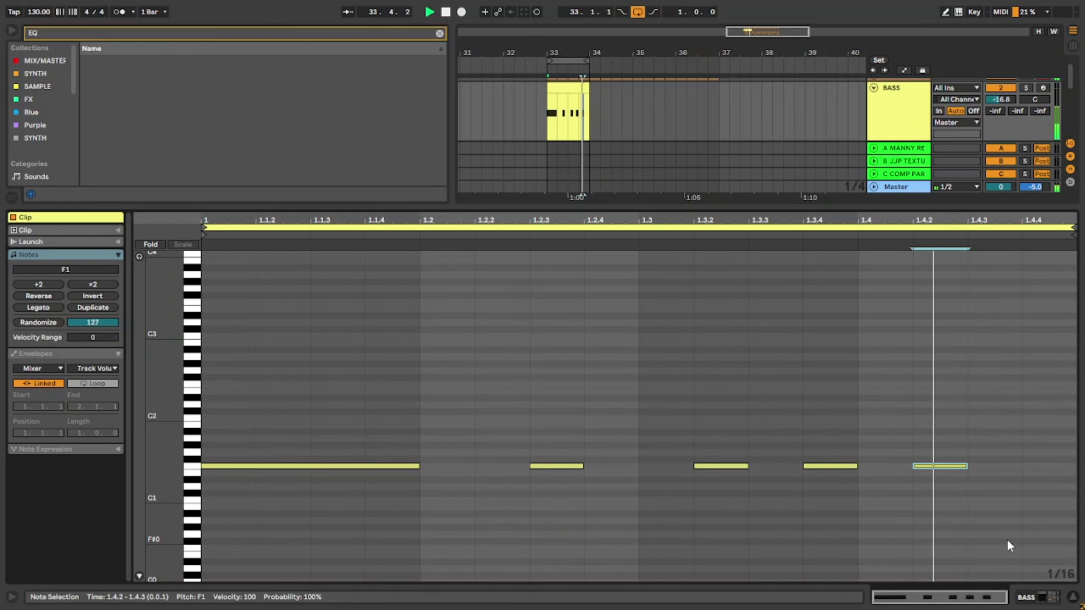
{"action": "key", "text": "Right"}
{"action": "key", "text": "Right"}
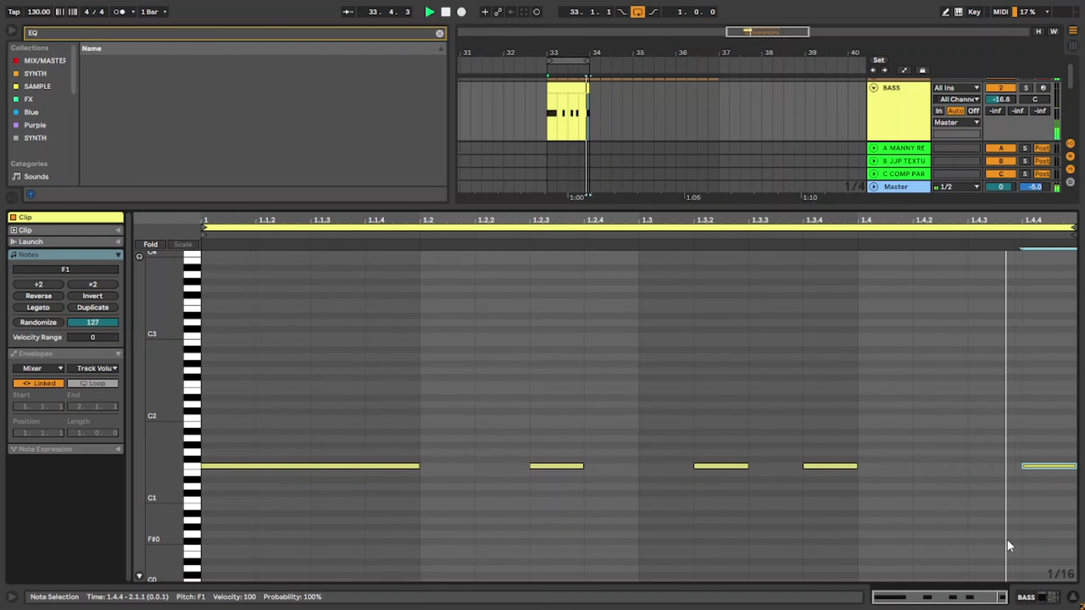
{"action": "key", "text": "Left"}
{"action": "key", "text": "Left"}
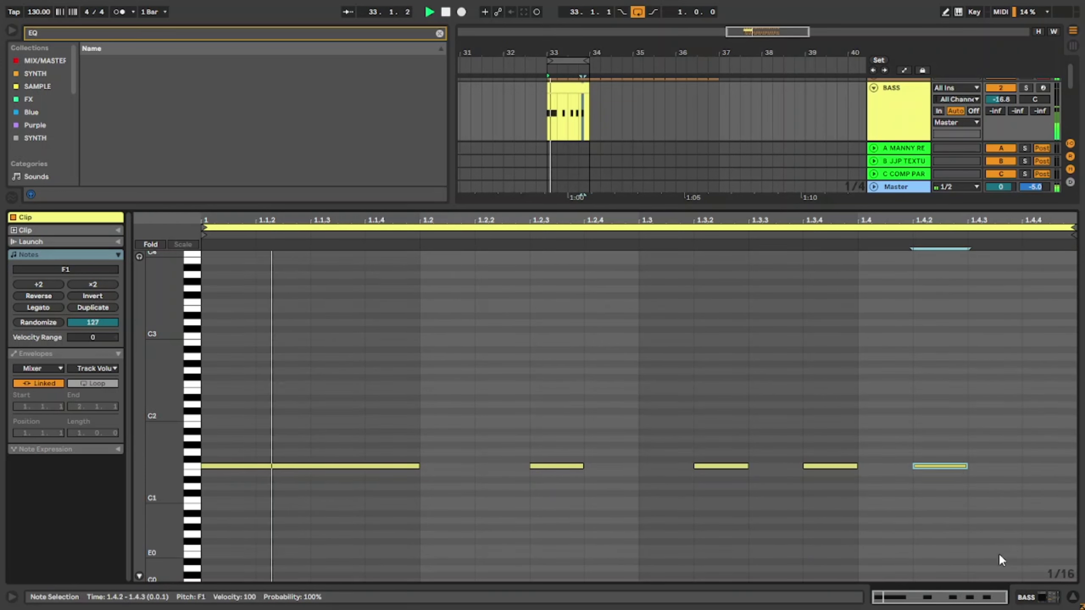
{"action": "key", "text": "0"}
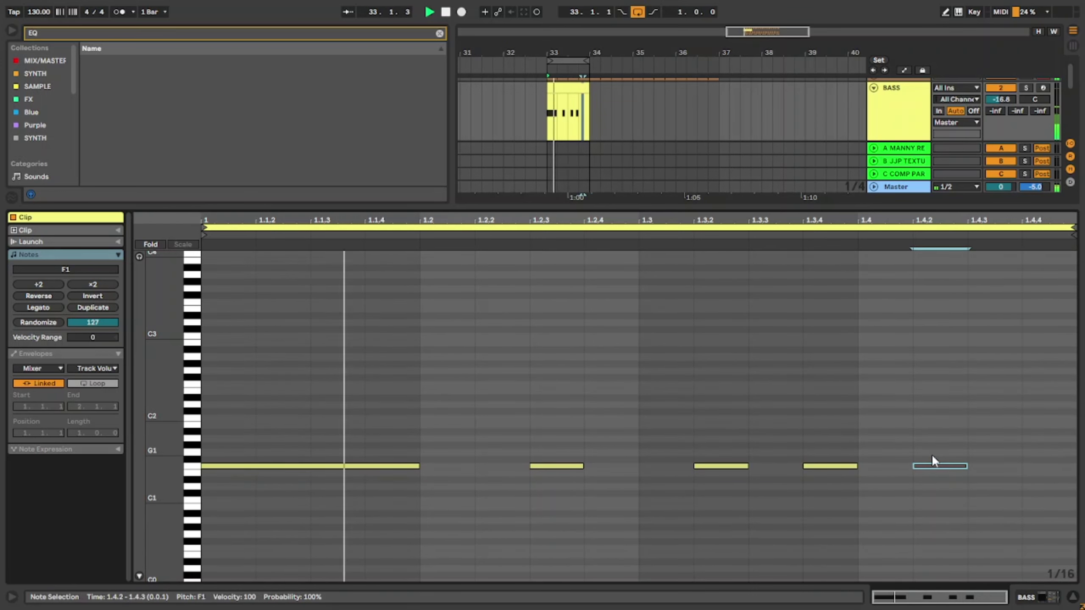
{"action": "key", "text": "0"}
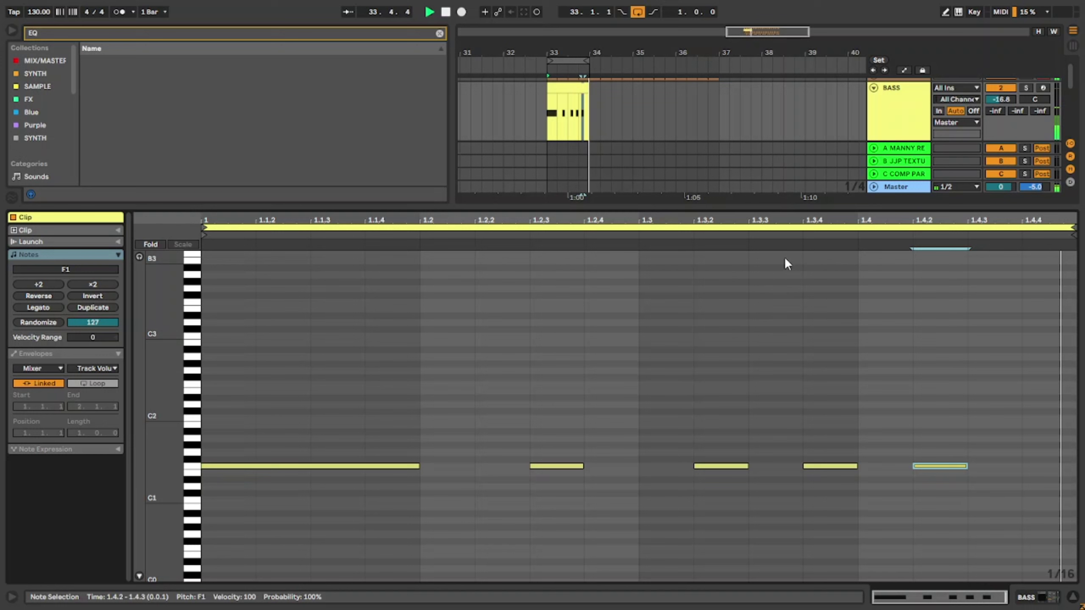
Duplicate the one-bar BASS clip into bar 34 and open the first clip's notes for editing.
{"action": "left_click", "coordinate": [574, 90]}
{"action": "key", "text": "ctrl+d"}
{"action": "left_click", "coordinate": [574, 91]}
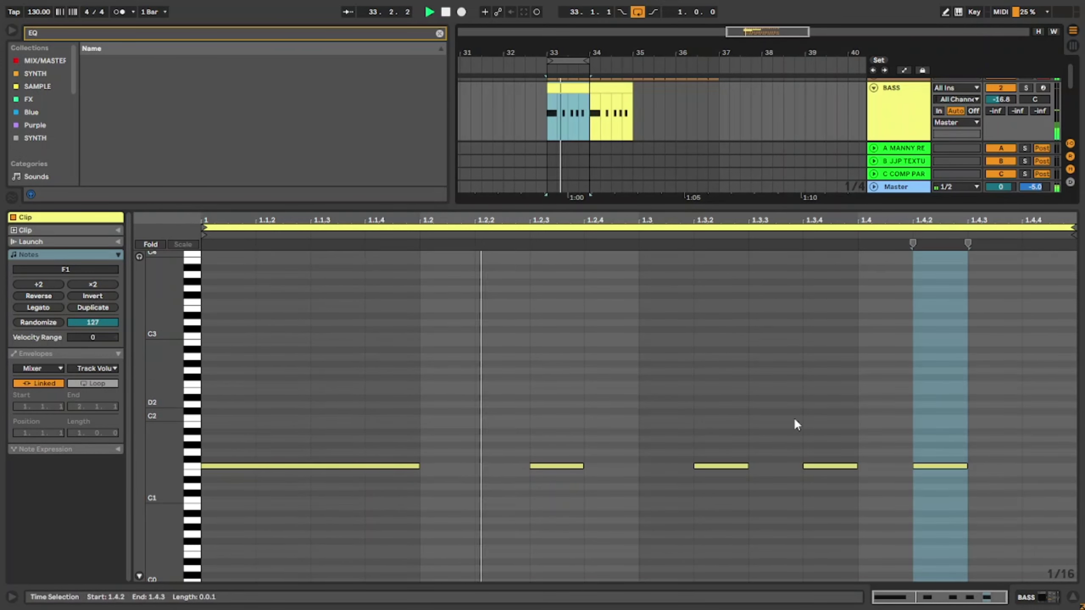
Raise the note at 1.3.2 in the first BASS clip by two semitones to G1, trying the semitones below as well.
{"action": "left_click", "coordinate": [751, 407]}
{"action": "left_click", "coordinate": [721, 466]}
{"action": "key", "text": "Up"}
{"action": "key", "text": "Up"}
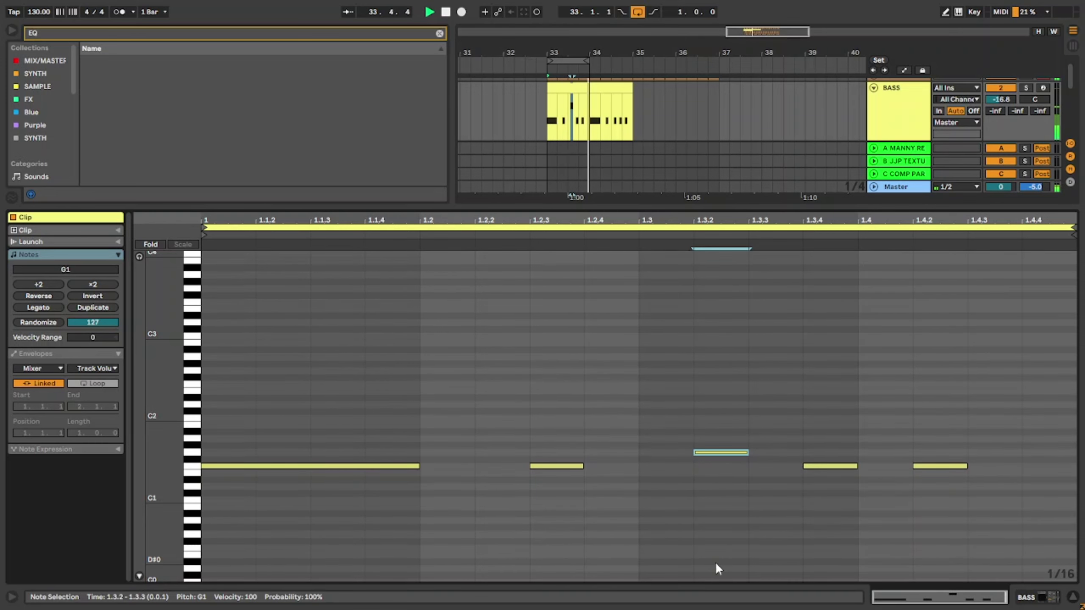
{"action": "key", "text": "Down"}
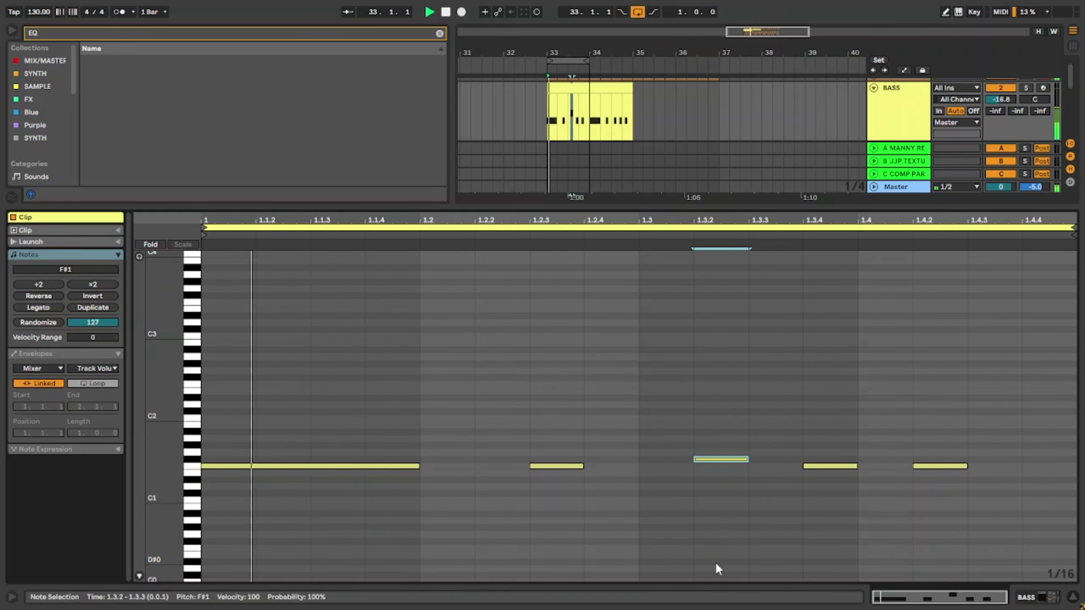
{"action": "key", "text": "Down"}
{"action": "key", "text": "Up"}
{"action": "key", "text": "Up"}
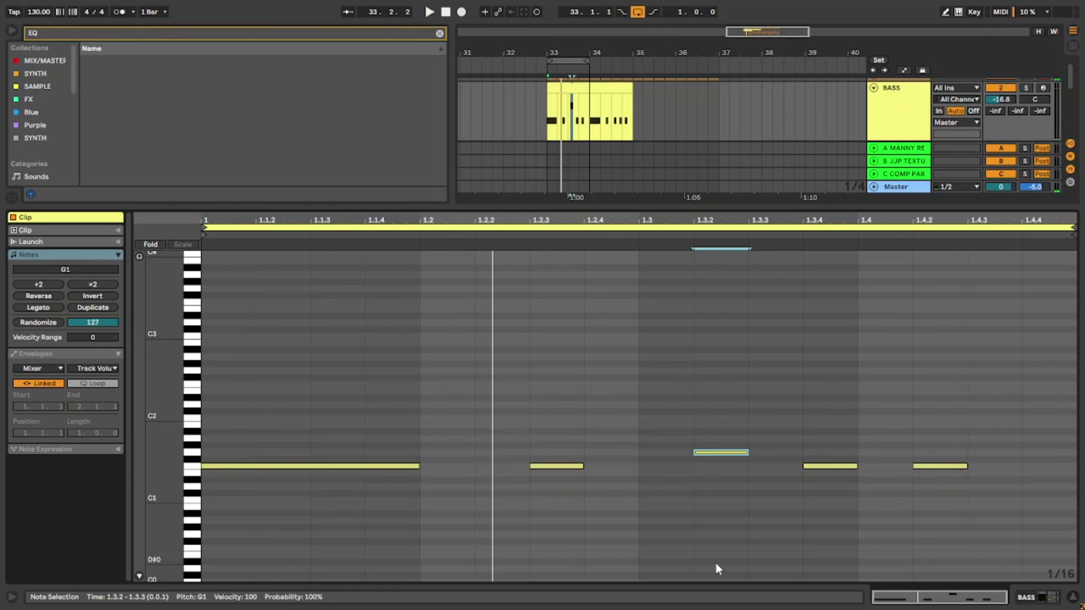
Raise the last note, at 1.4.2, in the first BASS clip to A#1 and play the loop.
{"action": "left_click_drag", "start_coordinate": [913, 421], "coordinate": [953, 507]}
{"action": "key", "text": "Up"}
{"action": "key", "text": "Up"}
{"action": "key", "text": "Up"}
{"action": "key", "text": "Up"}
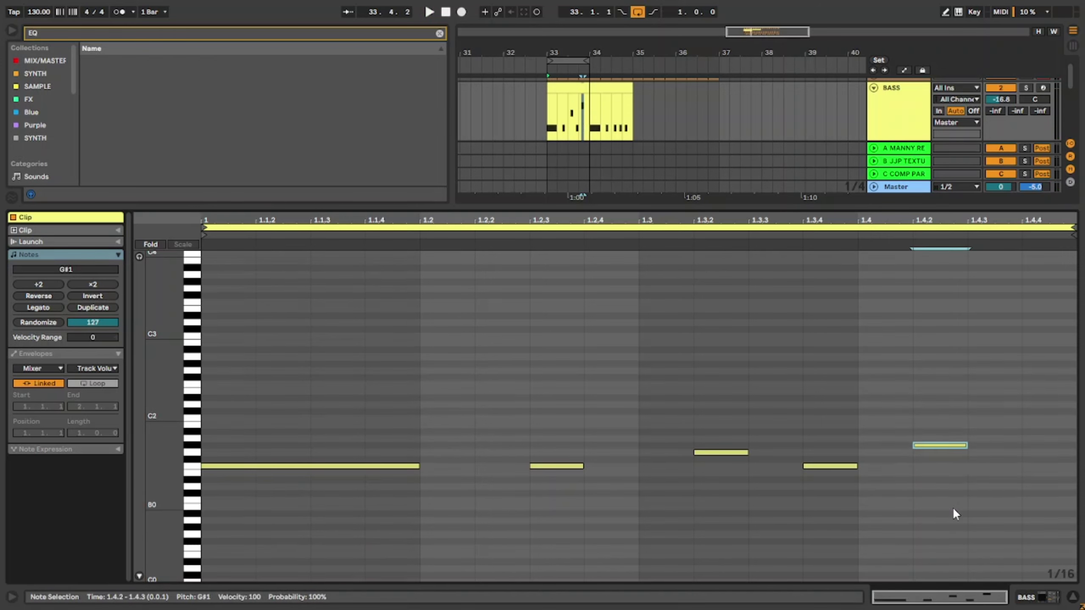
{"action": "key", "text": "Up"}
{"action": "key", "text": "space"}
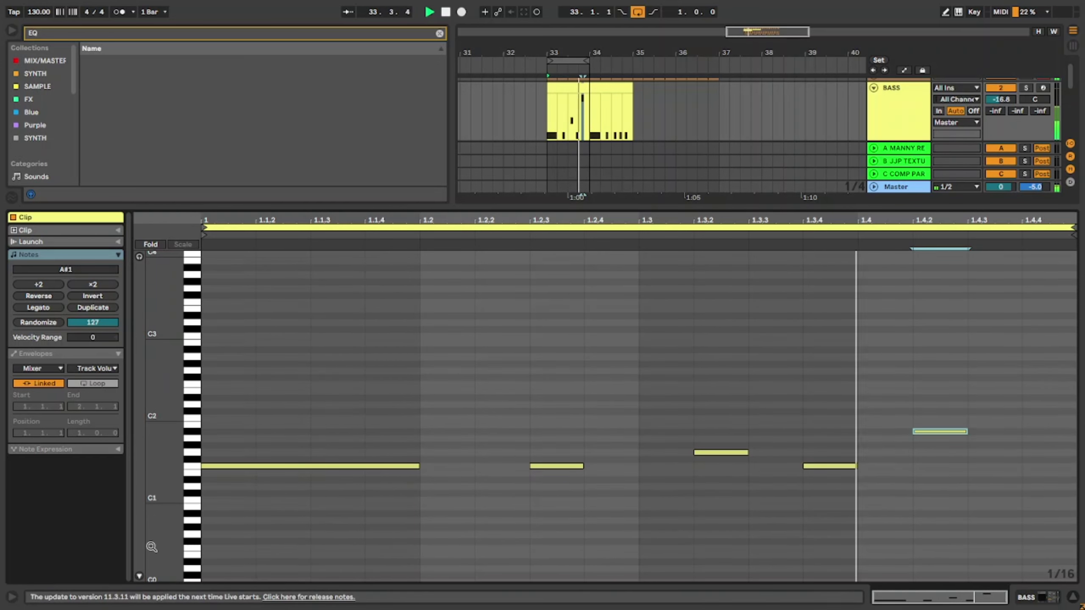
Lengthen the A#1 note at 1.4.2 in the BASS clip to end at 1.4.4 and lower its velocity to 58.
{"action": "left_click", "coordinate": [139, 576]}
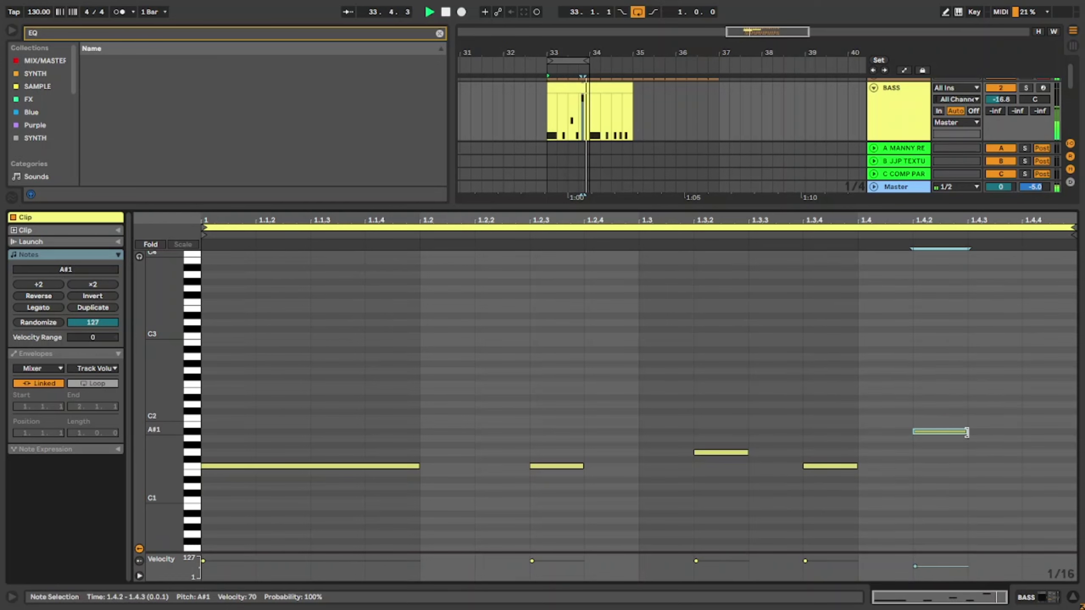
{"action": "left_click_drag", "start_coordinate": [967, 433], "coordinate": [1015, 436]}
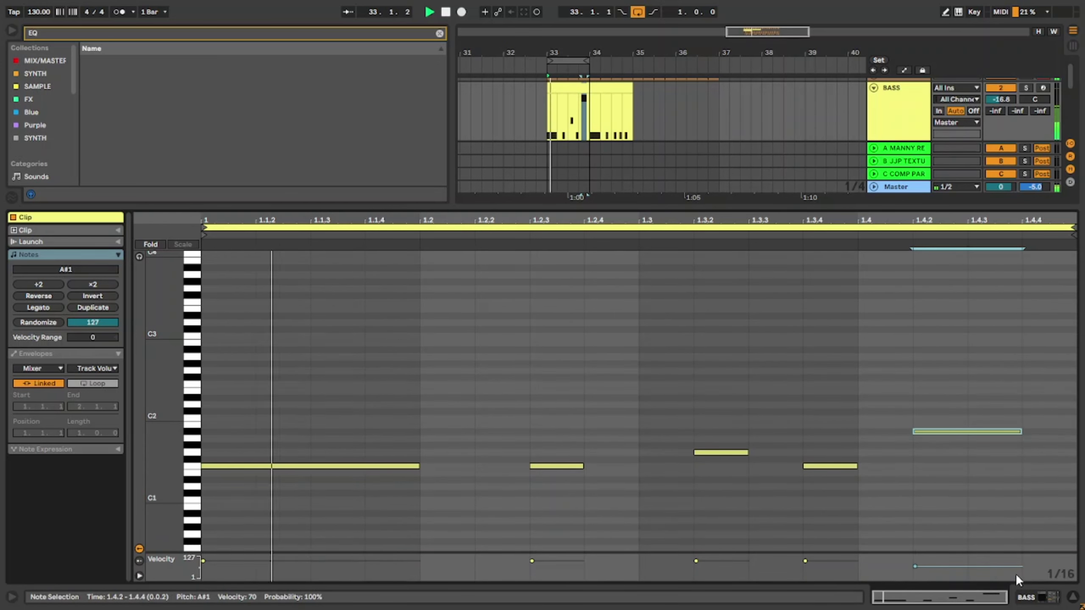
{"action": "left_click_drag", "start_coordinate": [916, 566], "coordinate": [916, 569]}
Copy the edited BASS clip onto the SUB track, enlarge the arrangement view, and duplicate both one-bar clips into bar 34.
{"action": "left_click_drag", "start_coordinate": [569, 88], "coordinate": [568, 118]}
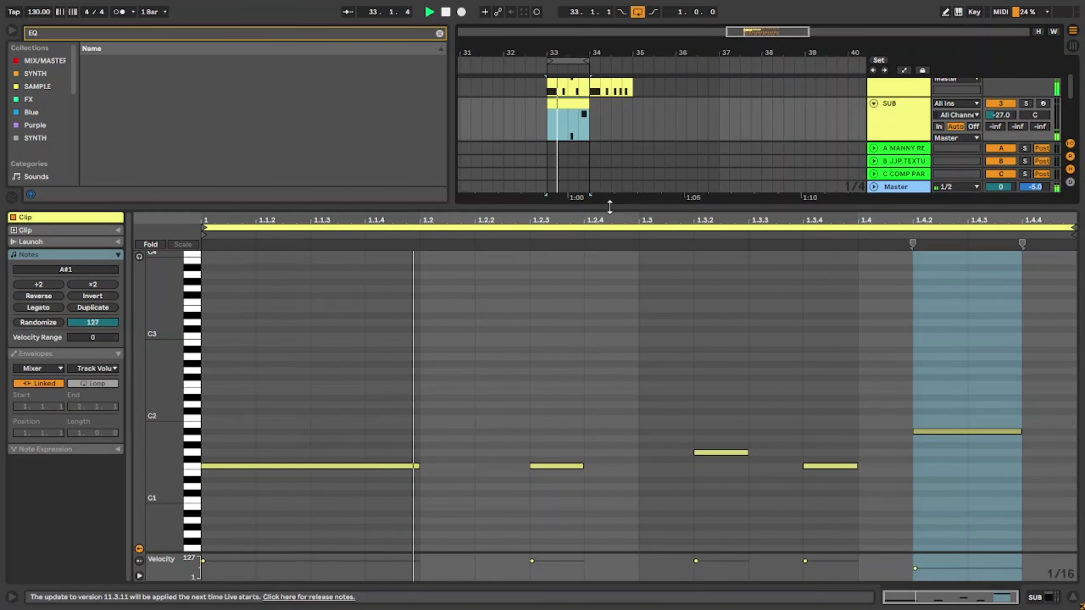
{"action": "left_click_drag", "start_coordinate": [609, 207], "coordinate": [611, 446]}
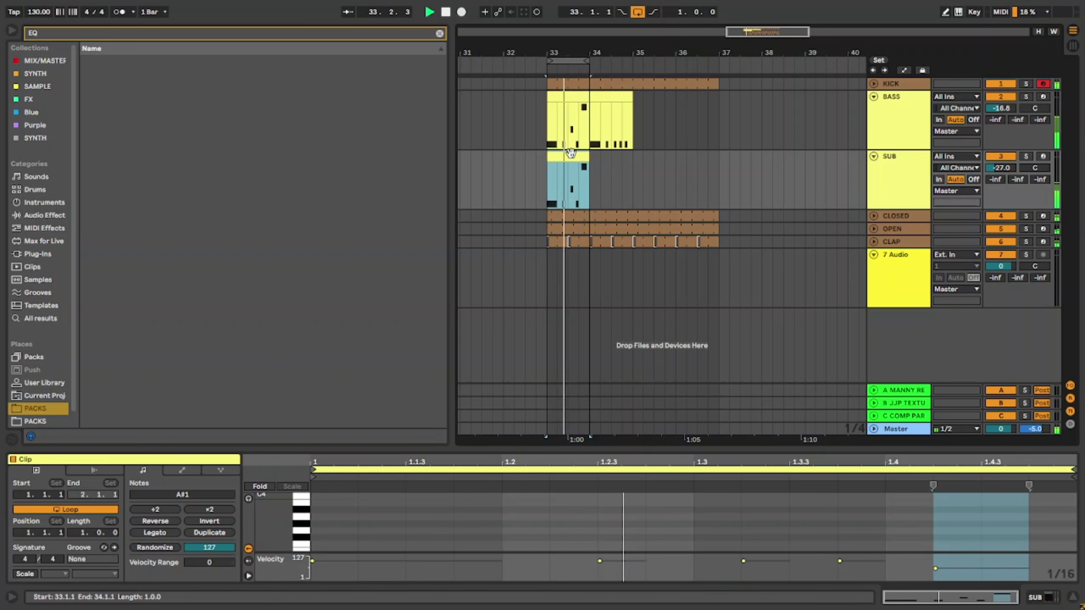
{"action": "left_click", "coordinate": [572, 99], "text": "shift"}
{"action": "key", "text": "ctrl+d"}
{"action": "left_click", "coordinate": [604, 157]}
{"action": "scroll", "coordinate": [630, 190], "scroll_direction": "up", "scroll_amount": 5}
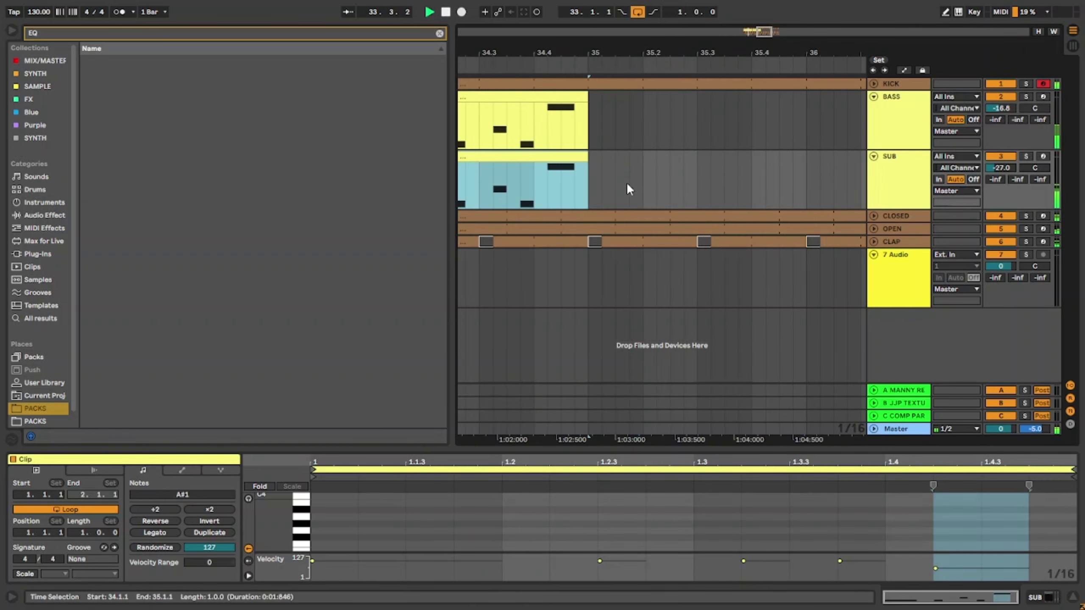
Deactivate the BASS and SUB clips from 34.4.2 to 35.1.1 and duplicate the two-bar phrase into bars 35 and 36.
{"action": "left_click_drag", "start_coordinate": [553, 173], "coordinate": [594, 115]}
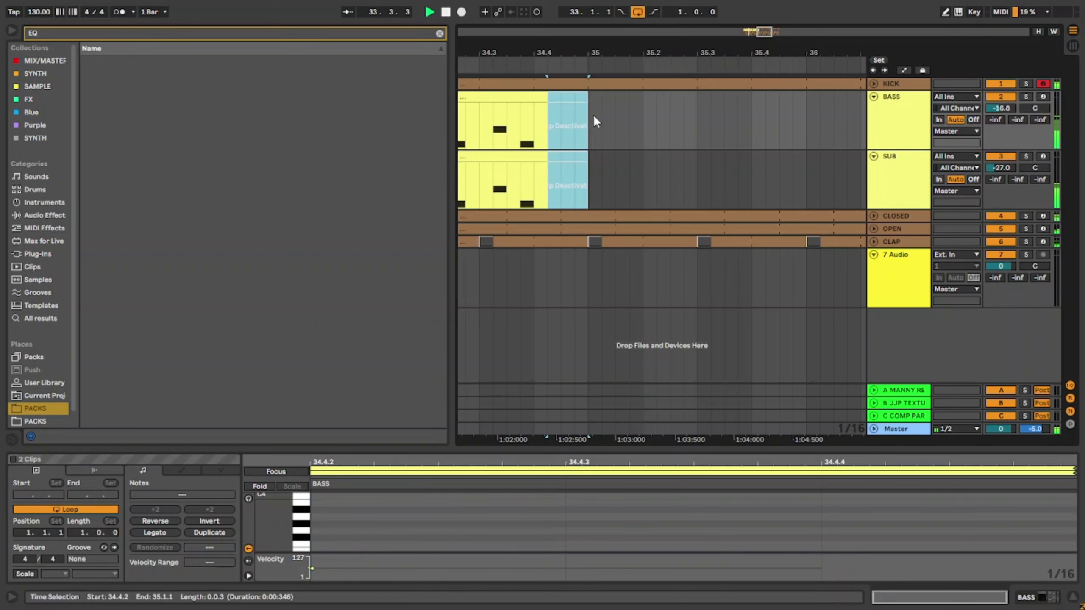
{"action": "key", "text": "w"}
{"action": "key", "text": "ctrl+a"}
{"action": "scroll", "coordinate": [670, 167], "scroll_direction": "up", "scroll_amount": 5}
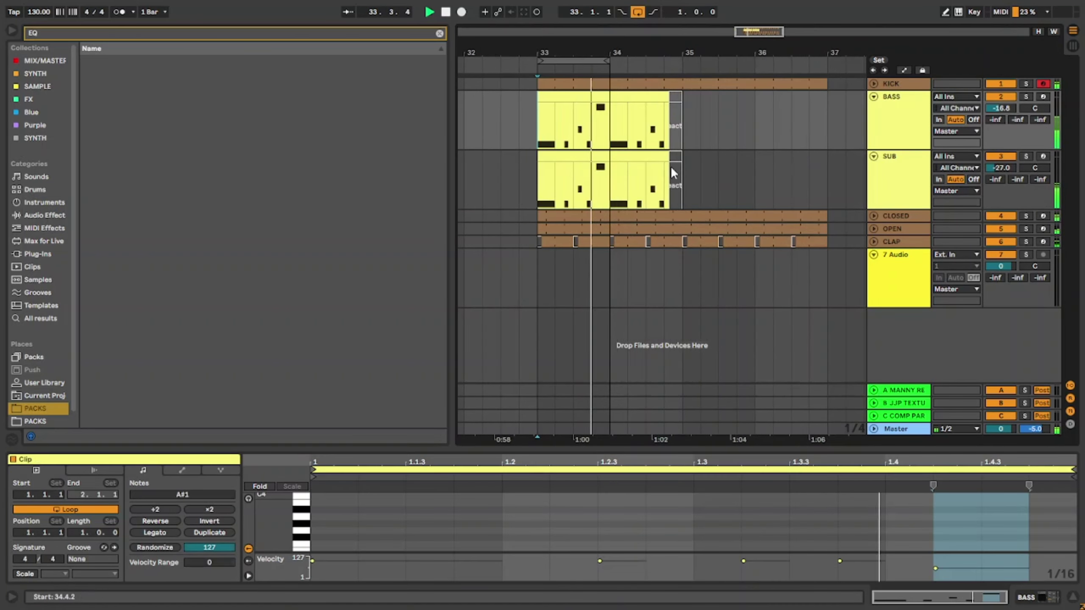
{"action": "key", "text": "ctrl+d"}
Select the BASS and SUB clips from 33.1.1 to 37.1.1 and loop those four bars.
{"action": "left_click", "coordinate": [536, 187], "text": "shift"}
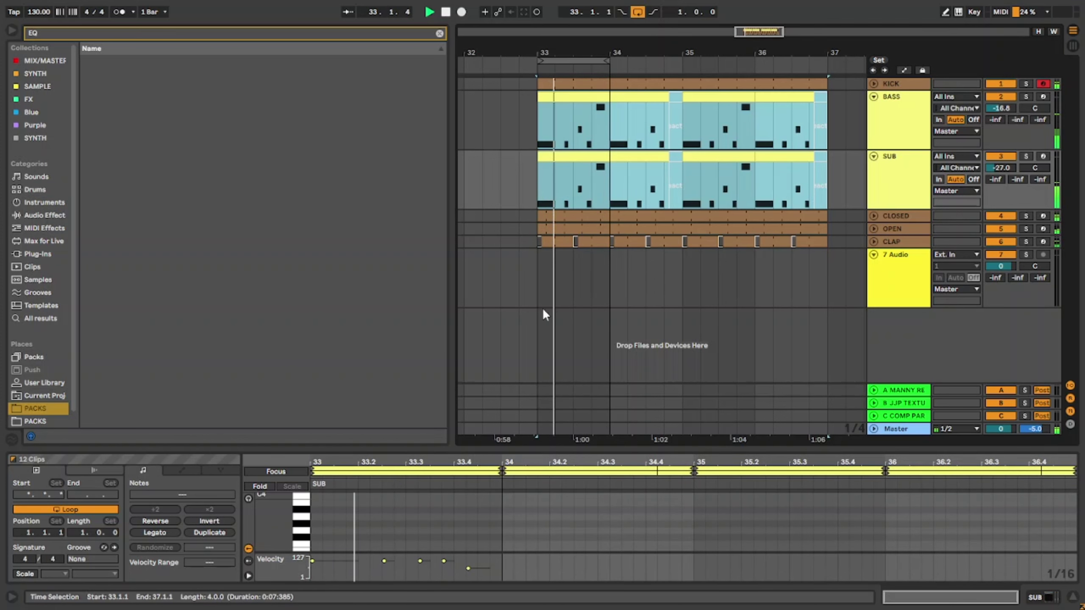
{"action": "key", "text": "ctrl+comma"}
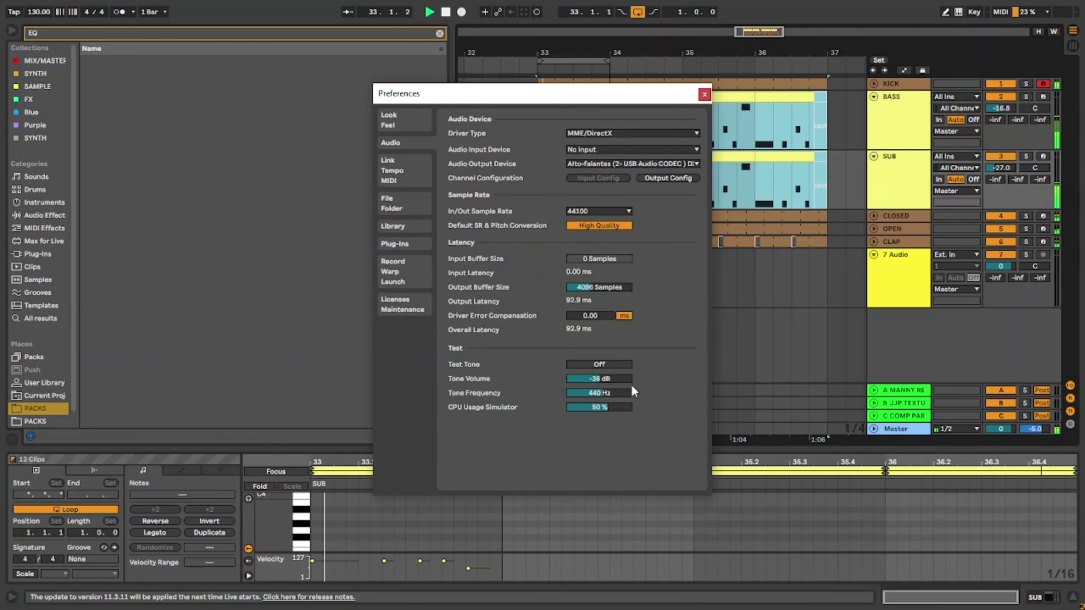
{"action": "left_click", "coordinate": [705, 94]}
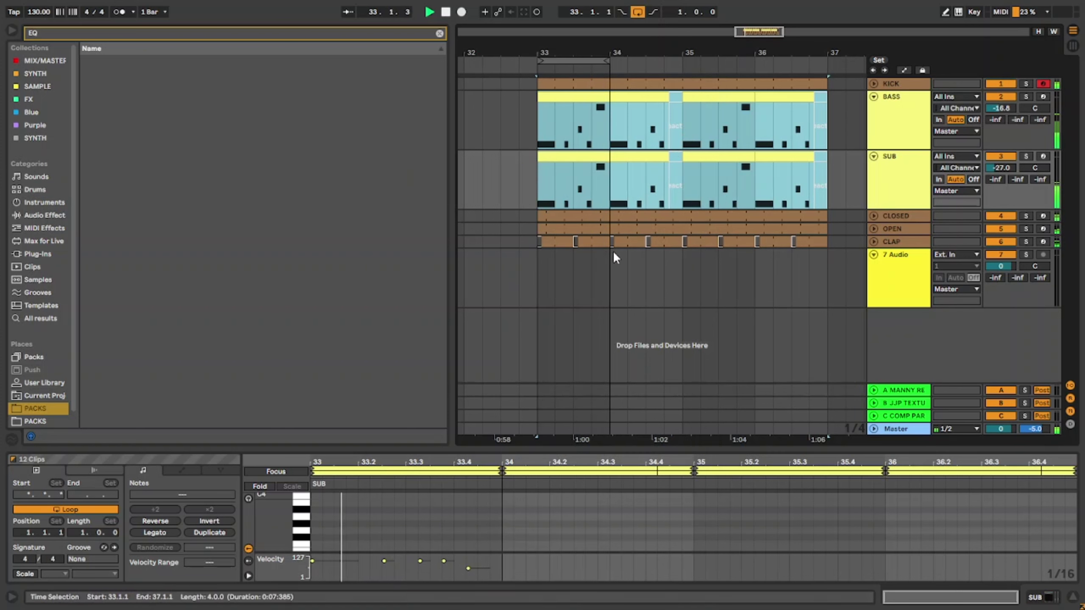
{"action": "key", "text": "ctrl+l"}
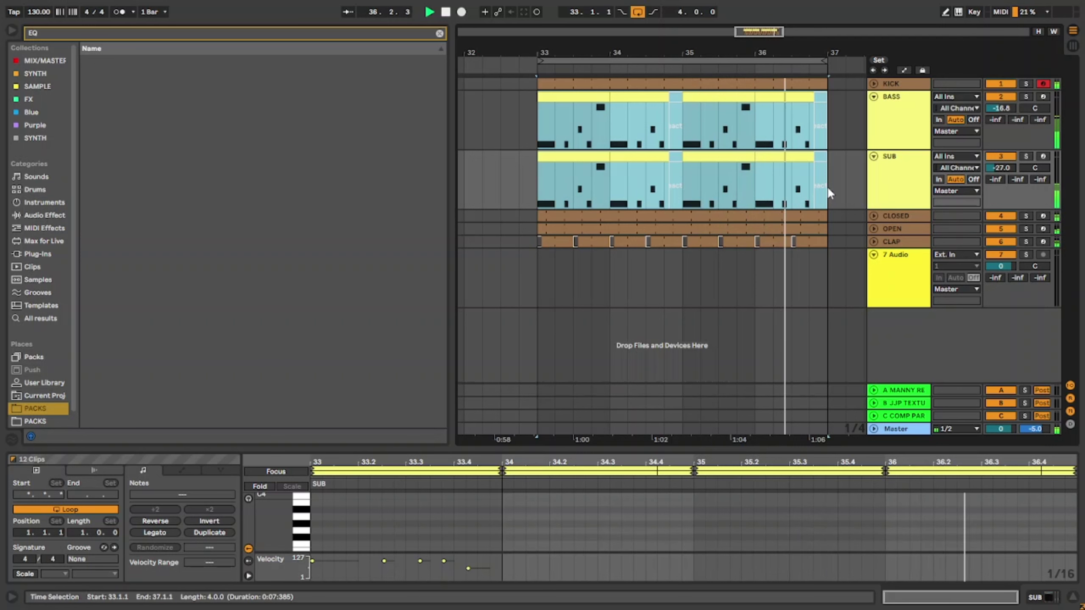
Consolidate the BASS and SUB clips into one four-bar clip per track and open the BASS clip's notes.
{"action": "left_click_drag", "start_coordinate": [827, 186], "coordinate": [529, 120]}
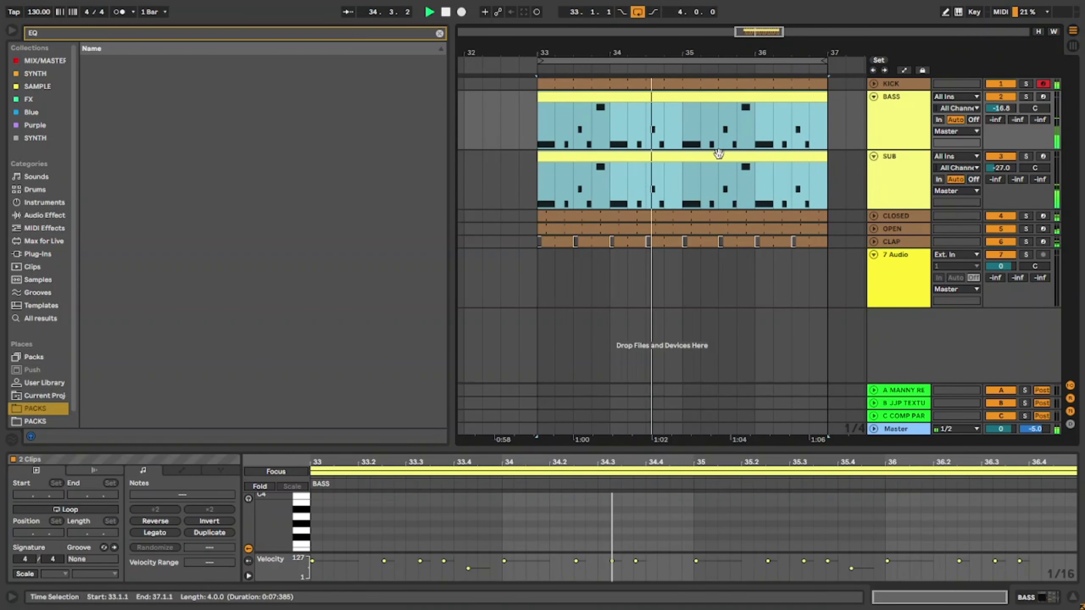
{"action": "left_click", "coordinate": [706, 131]}
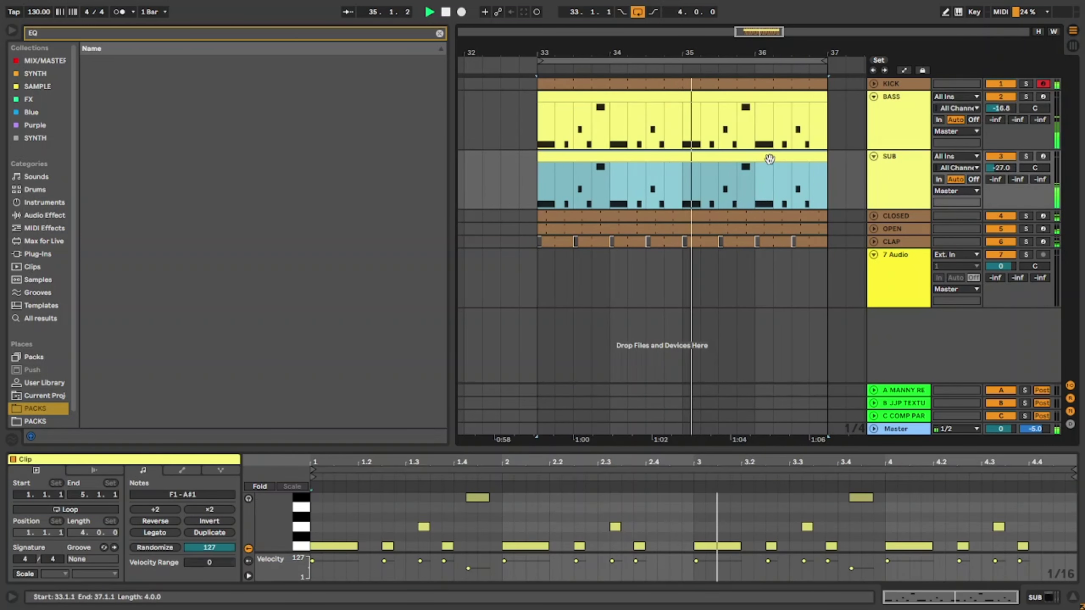
{"action": "double_click", "coordinate": [680, 99]}
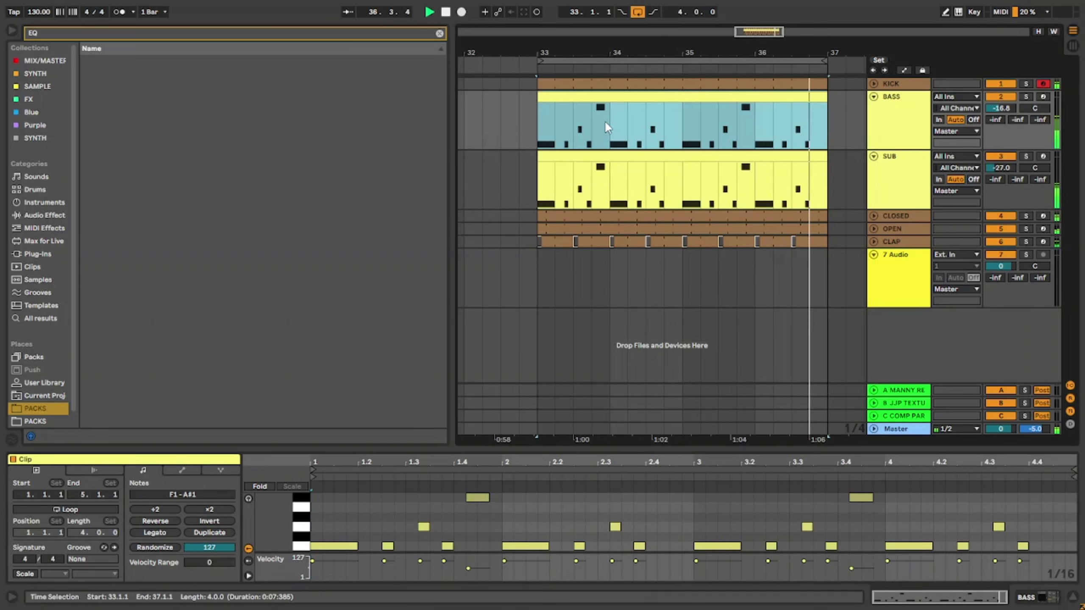
Duplicate the A#1 note at 1.4.2 in the BASS clip and place the copy at 2.4.2.
{"action": "left_click", "coordinate": [477, 497]}
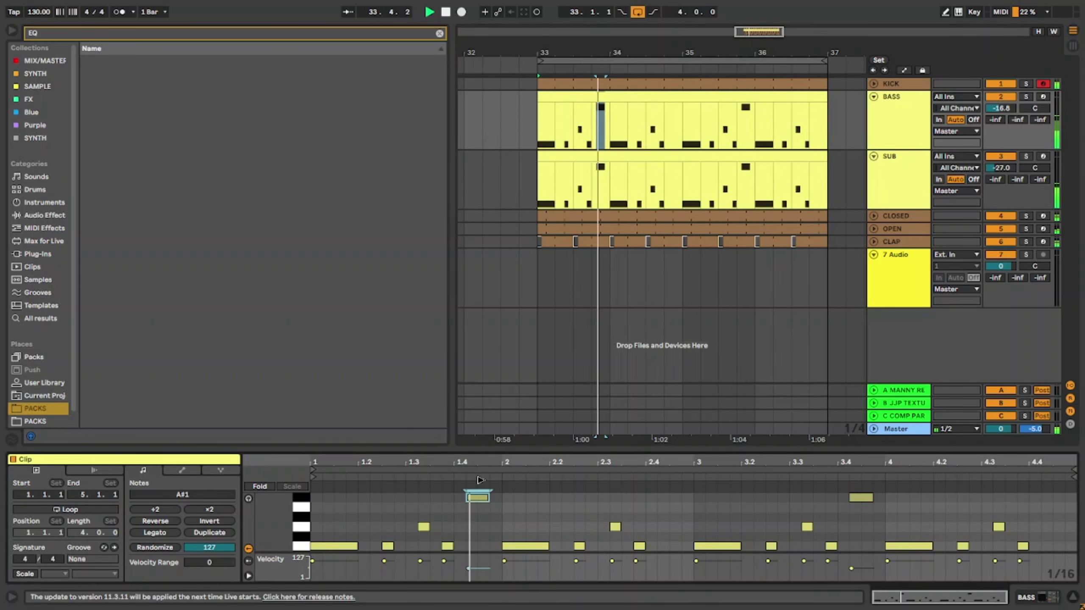
{"action": "left_click", "coordinate": [500, 498]}
{"action": "left_click_drag", "start_coordinate": [501, 498], "coordinate": [406, 497]}
{"action": "left_click", "coordinate": [503, 497]}
{"action": "left_click_drag", "start_coordinate": [502, 497], "coordinate": [285, 486]}
{"action": "key", "text": "ctrl+d"}
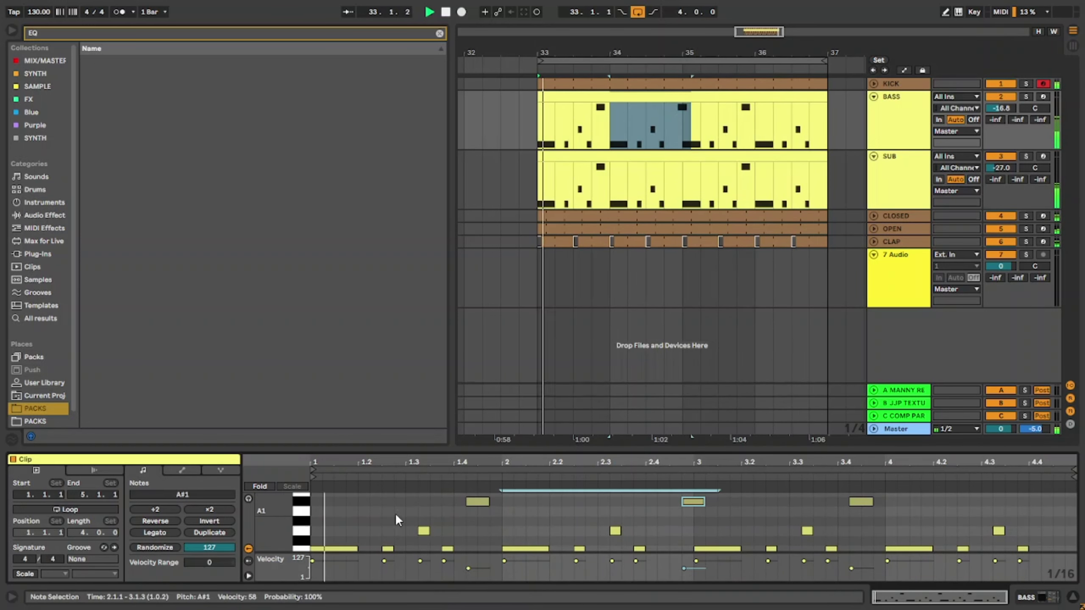
{"action": "key", "text": "Left"}
{"action": "key", "text": "Left"}
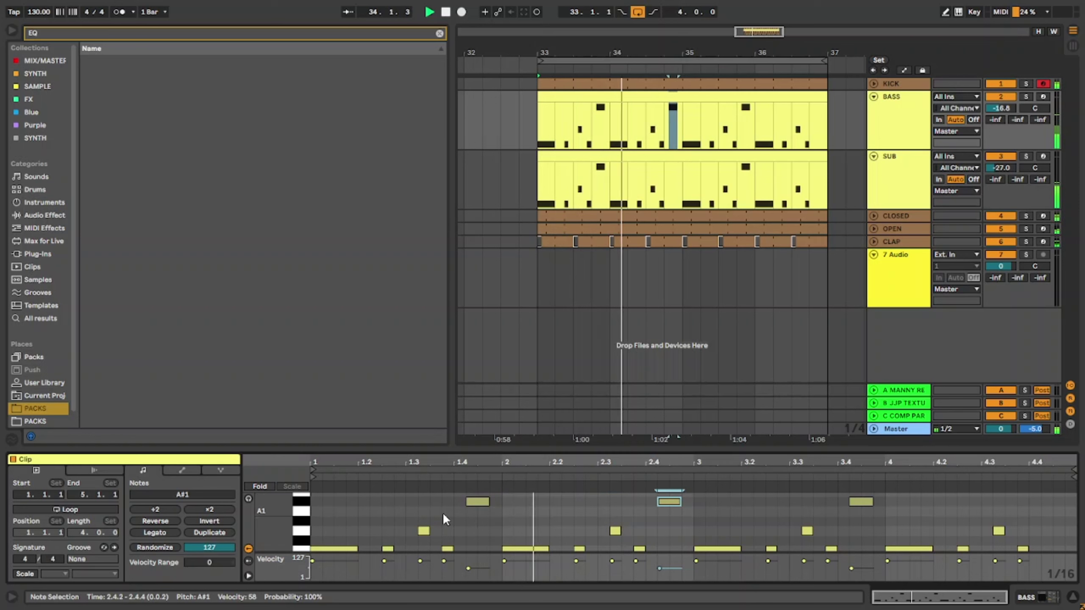
Lower the copied note at 2.4.2 in the BASS clip to F1, trying it an octave down as well.
{"action": "key", "text": "shift+Down"}
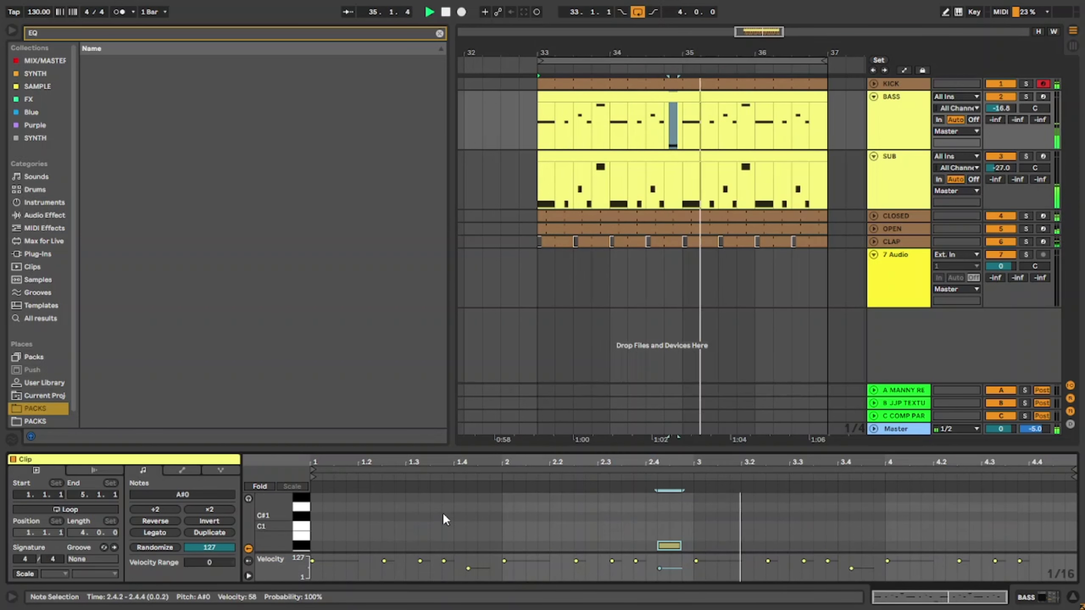
{"action": "key", "text": "shift+Up"}
{"action": "key", "text": "Down"}
{"action": "key", "text": "Down"}
{"action": "key", "text": "Down"}
{"action": "key", "text": "Down"}
{"action": "key", "text": "Down"}
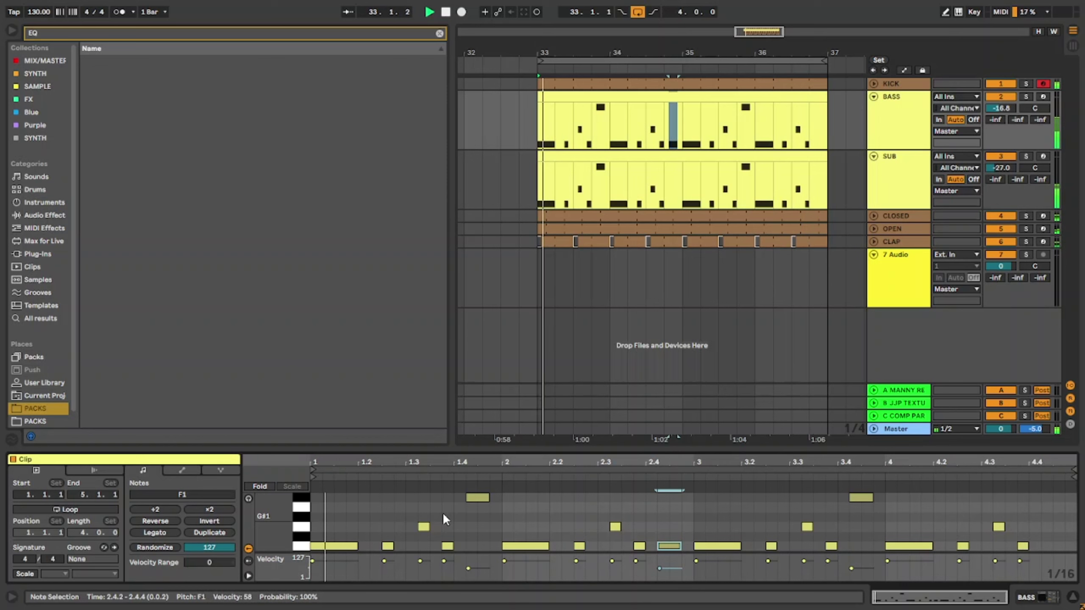
Copy the updated BASS clip onto the SUB track and duplicate bars 33 and 34 of both tracks over bars 35 and 36.
{"action": "left_click_drag", "start_coordinate": [705, 98], "coordinate": [705, 177]}
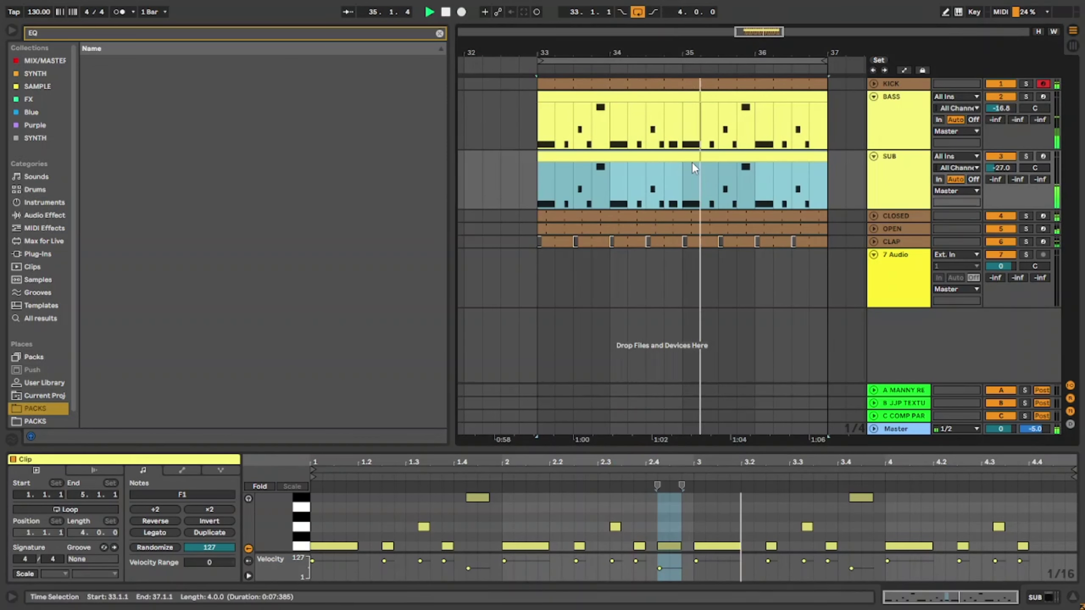
{"action": "left_click", "coordinate": [686, 184]}
{"action": "left_click_drag", "start_coordinate": [685, 184], "coordinate": [540, 133]}
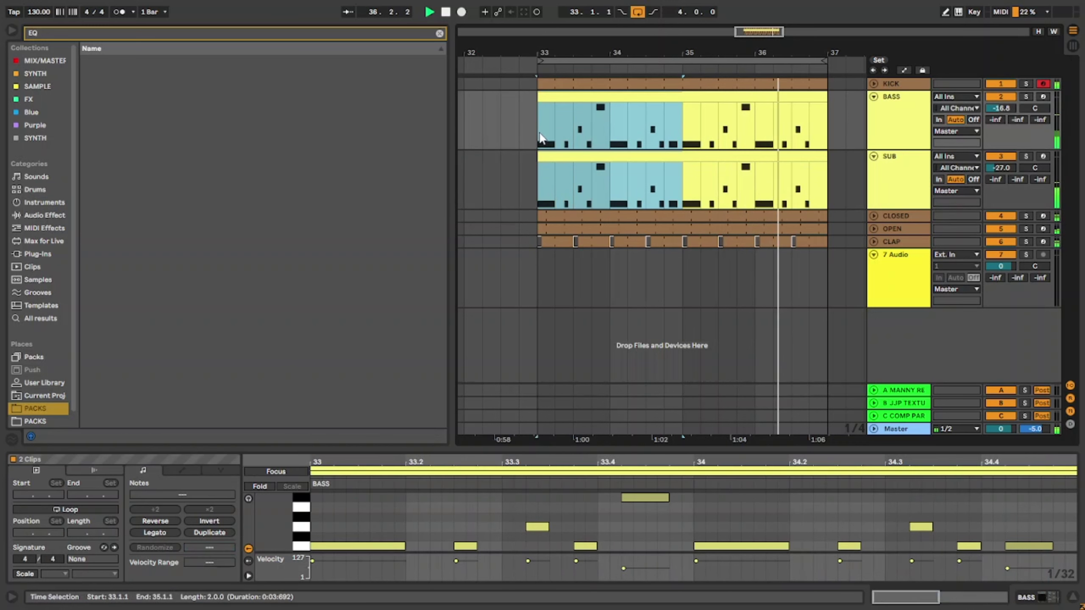
{"action": "key", "text": "ctrl+d"}
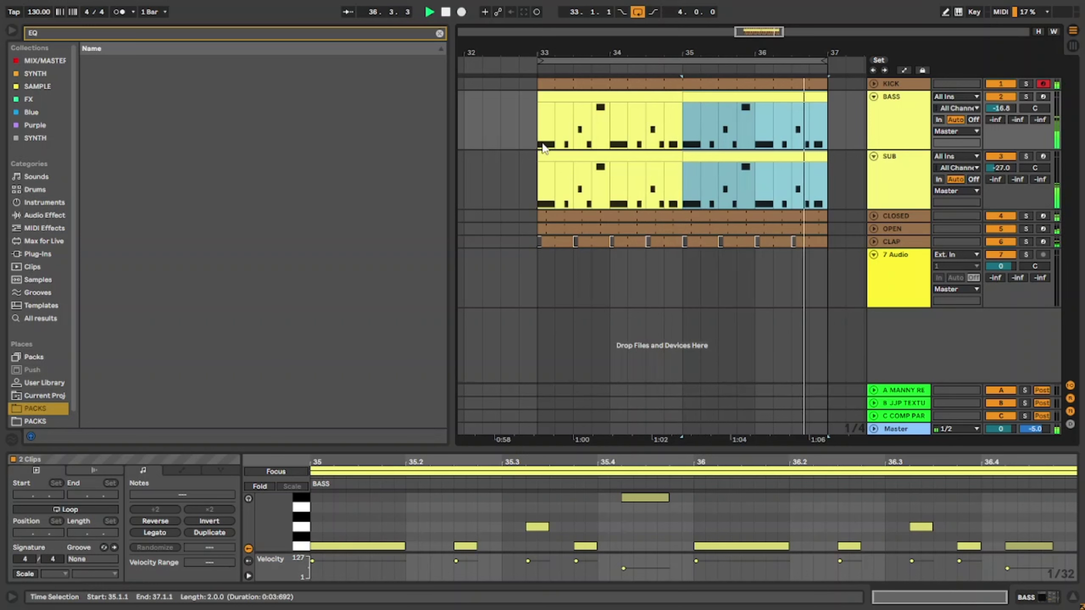
Fold the SUB and BASS tracks and select the empty audio track below CLAP.
{"action": "left_click", "coordinate": [878, 173]}
{"action": "left_click", "coordinate": [873, 155]}
{"action": "left_click", "coordinate": [873, 96]}
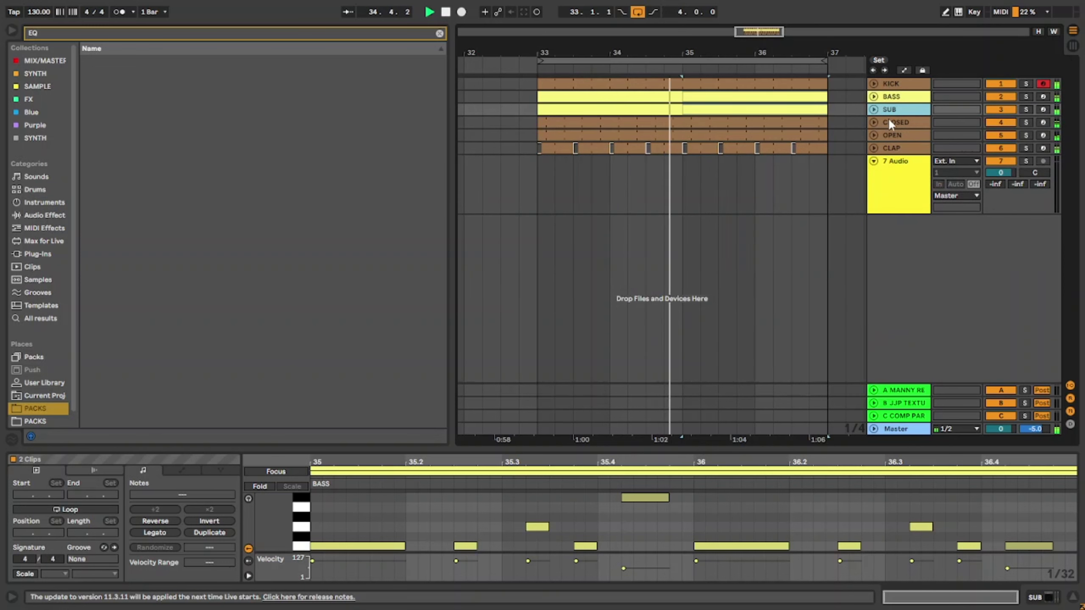
{"action": "left_click", "coordinate": [922, 166]}
{"action": "left_click", "coordinate": [915, 149]}
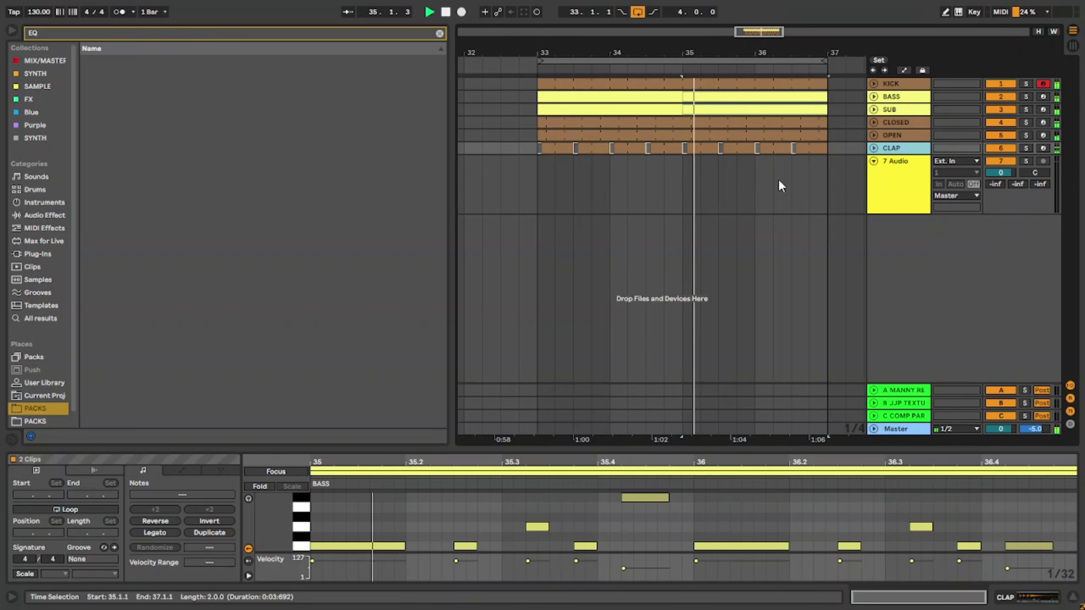
{"action": "left_click", "coordinate": [878, 165]}
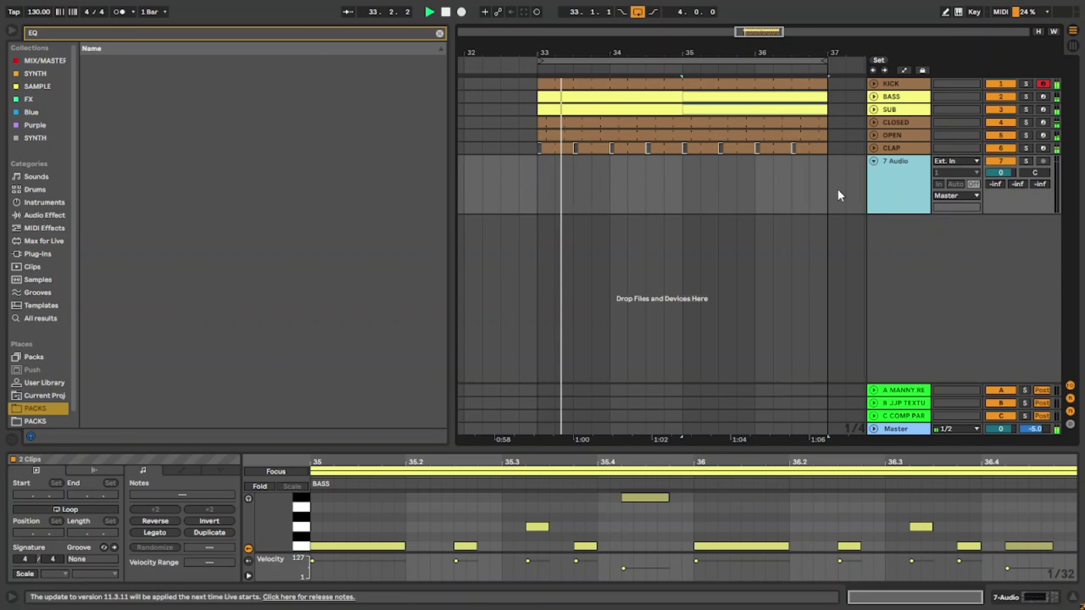
Replace the browser's EQ search with DRUM, folding OTHERS and expanding The Ultimate Sample Pack folder.
{"action": "scroll", "coordinate": [44, 407], "scroll_direction": "down", "scroll_amount": 1}
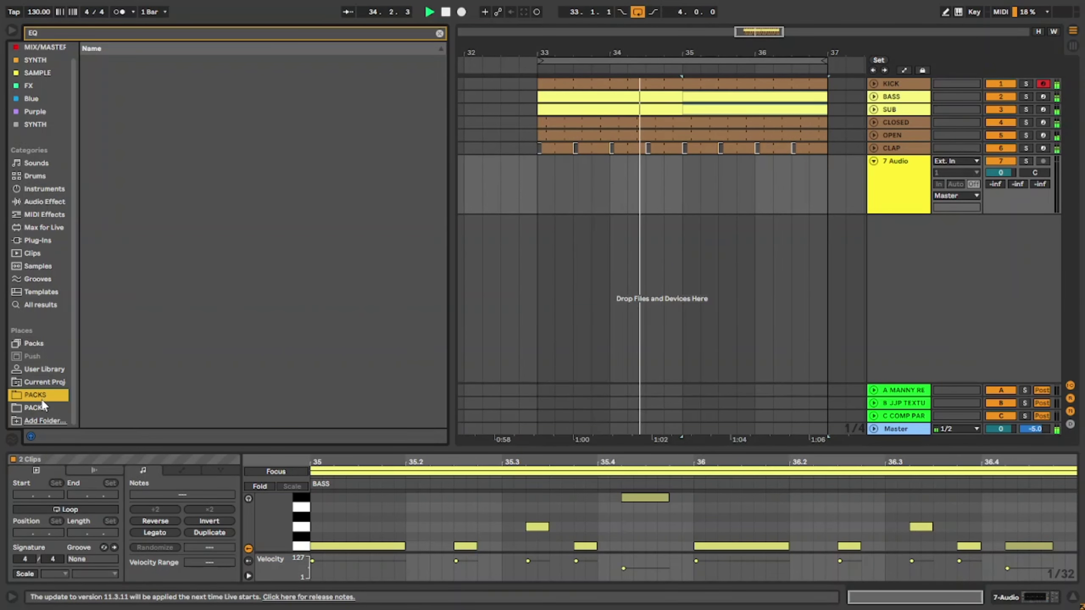
{"action": "left_click", "coordinate": [438, 33]}
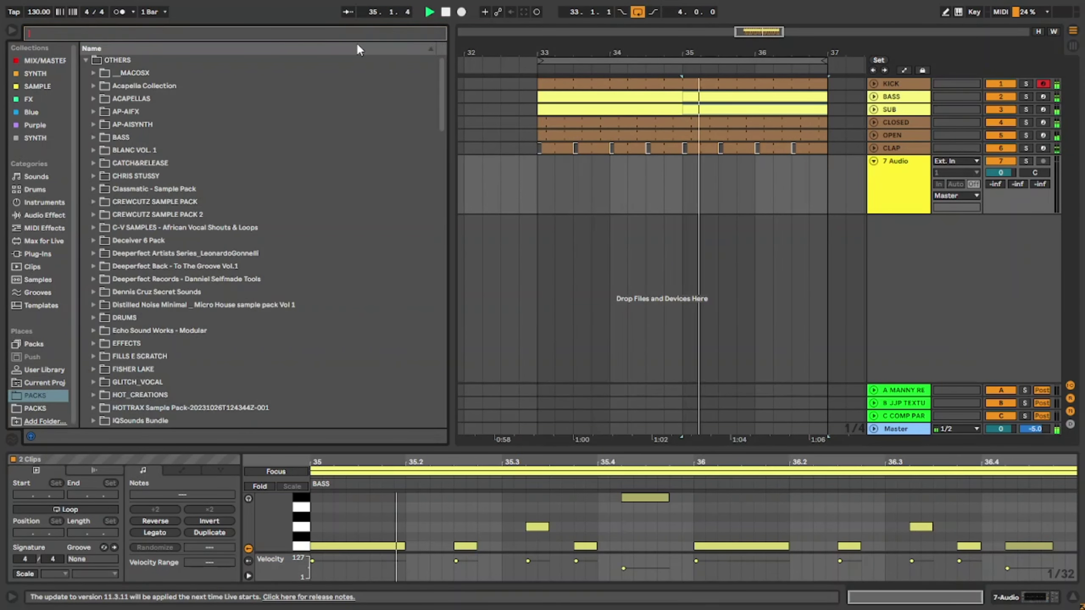
{"action": "left_click", "coordinate": [85, 60]}
{"action": "left_click", "coordinate": [87, 72]}
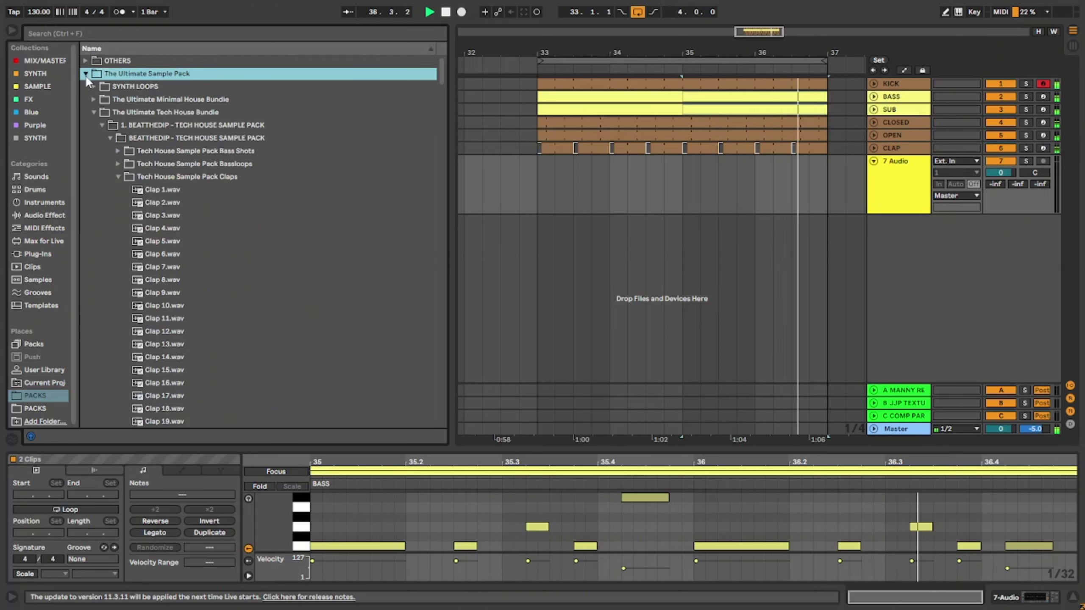
{"action": "left_click", "coordinate": [79, 32]}
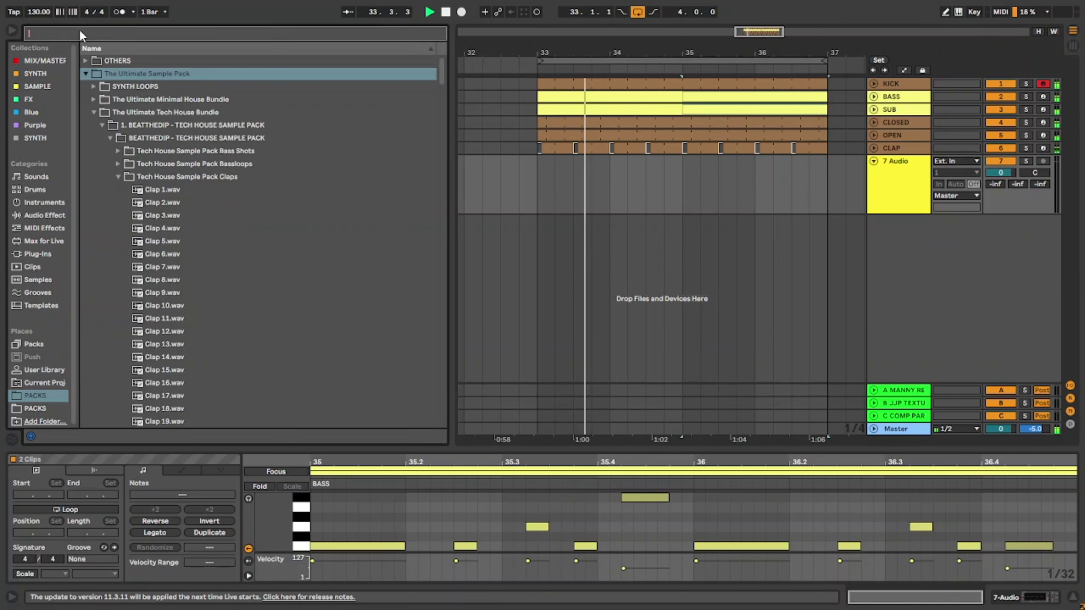
{"action": "type", "text": "DRUM"}
Expand the Tech House Sample Pack Drumloops folder and audition Drum Loop 1 and Drum Loop 2.
{"action": "key", "text": "Down"}
{"action": "key", "text": "Down"}
{"action": "key", "text": "Down"}
{"action": "key", "text": "Down"}
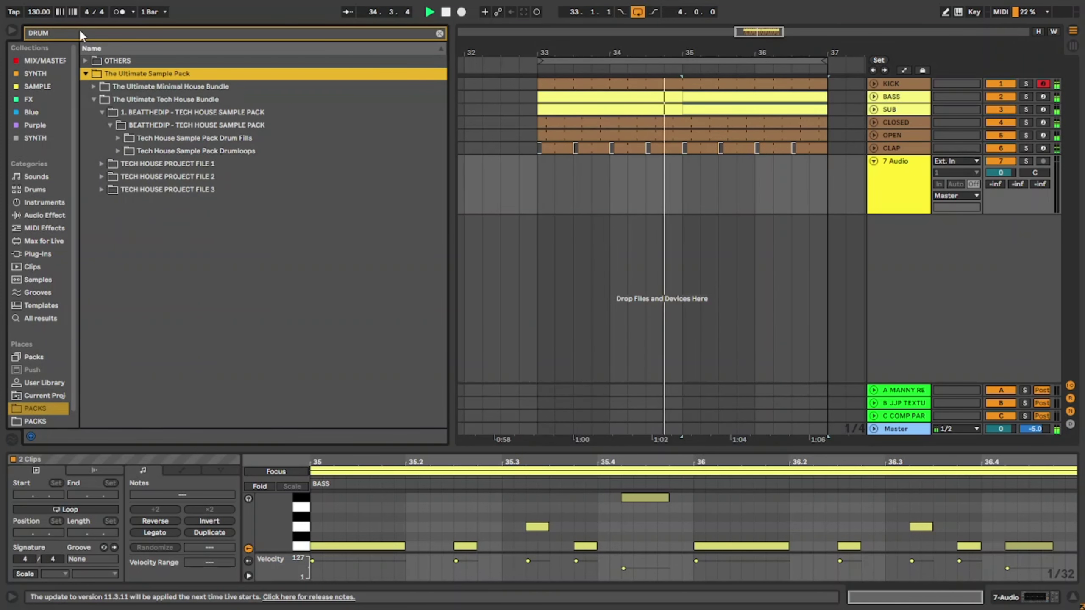
{"action": "key", "text": "Down"}
{"action": "key", "text": "Down"}
{"action": "key", "text": "Down"}
{"action": "key", "text": "Right"}
{"action": "key", "text": "Down"}
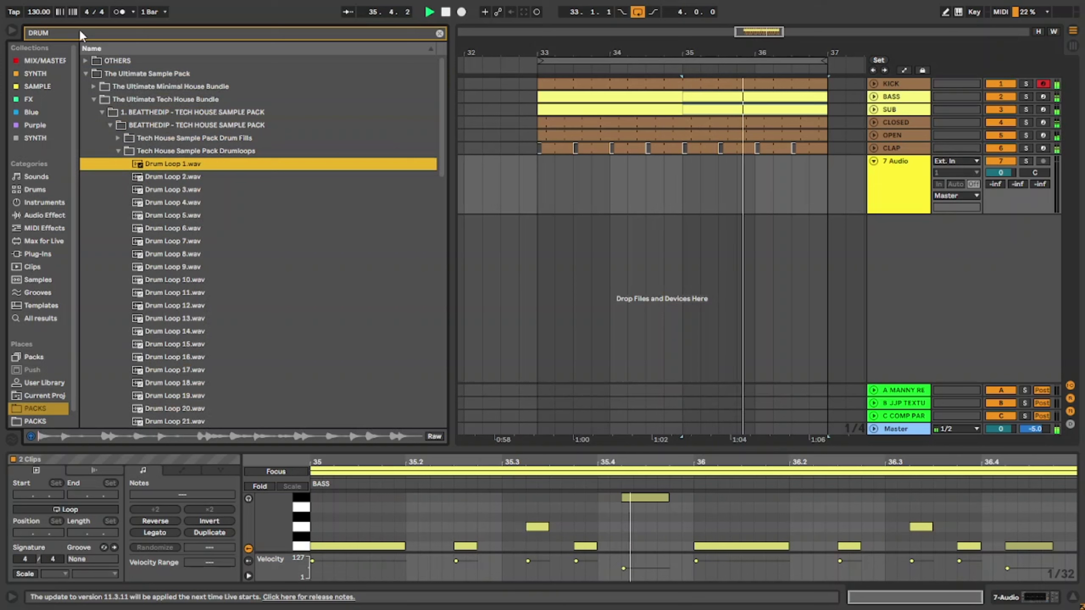
{"action": "key", "text": "Down"}
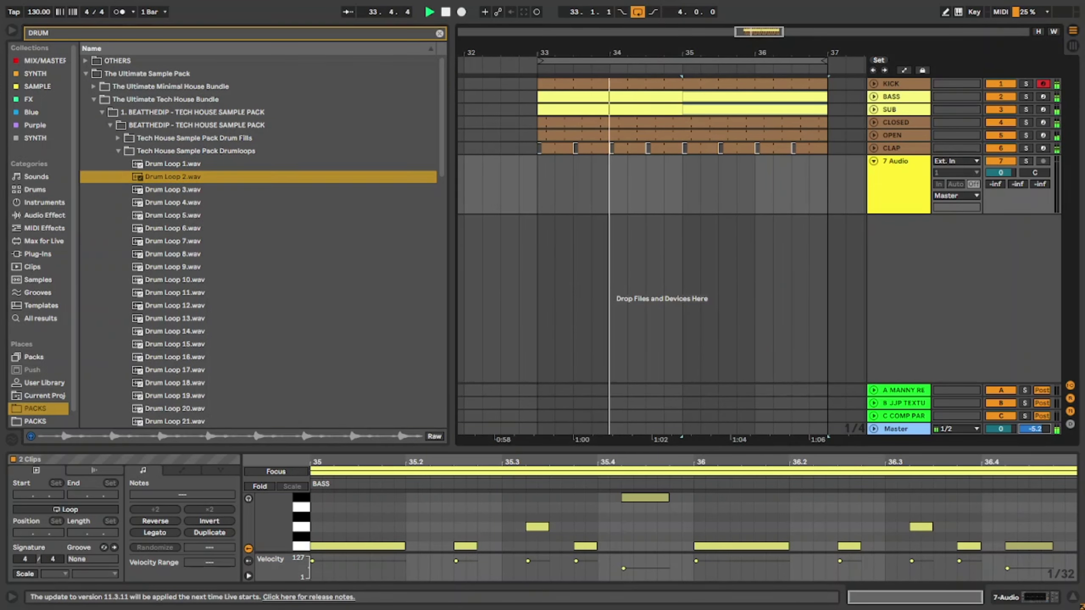
Place Drum Loop 2 across bars 33 to 36 of the audio track at -25.5 dB and expand the OPEN track.
{"action": "left_click_drag", "start_coordinate": [158, 175], "coordinate": [819, 184]}
{"action": "key", "text": "space"}
{"action": "left_click_drag", "start_coordinate": [1000, 172], "coordinate": [1000, 186]}
{"action": "left_click_drag", "start_coordinate": [902, 141], "coordinate": [902, 188]}
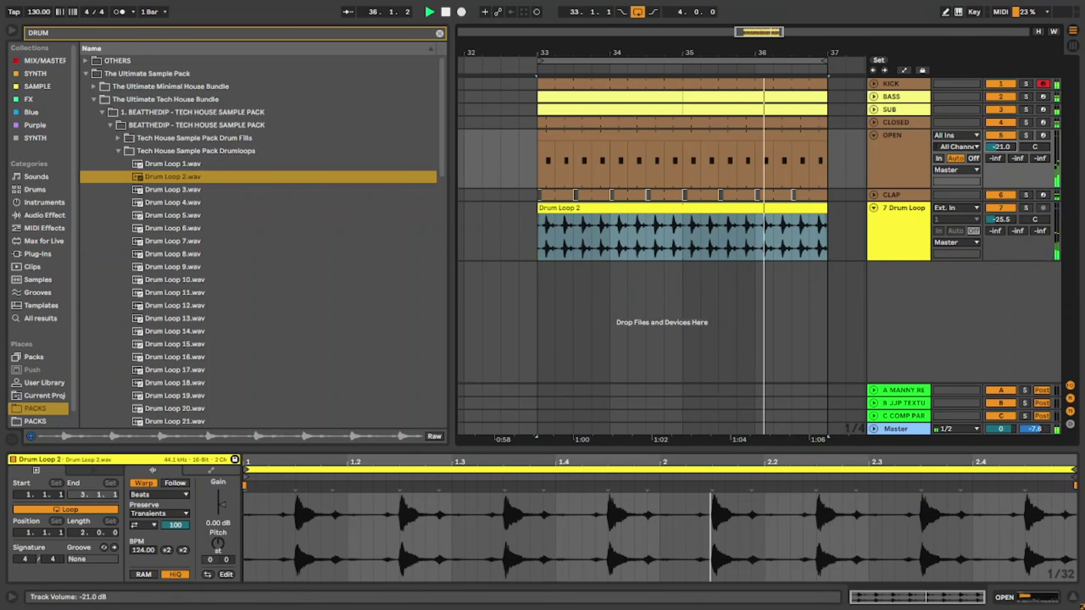
Adjust the OPEN track's volume, fold the OPEN and Drum Loop 2 tracks, and insert a new audio track below them.
{"action": "left_click_drag", "start_coordinate": [1000, 147], "coordinate": [1000, 145]}
{"action": "left_click", "coordinate": [874, 136]}
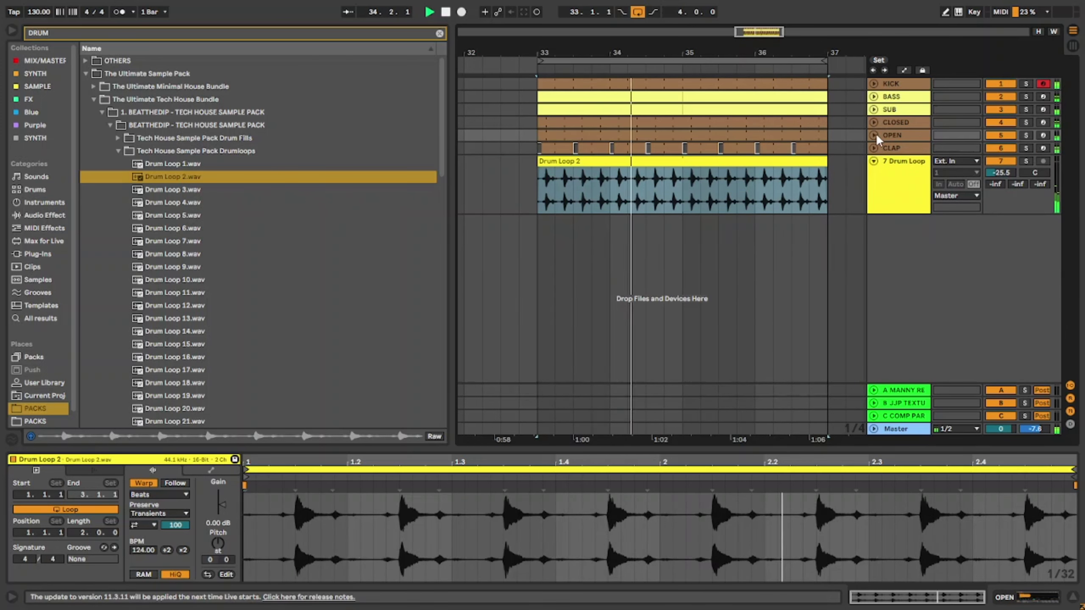
{"action": "left_click", "coordinate": [883, 169]}
{"action": "left_click", "coordinate": [874, 161]}
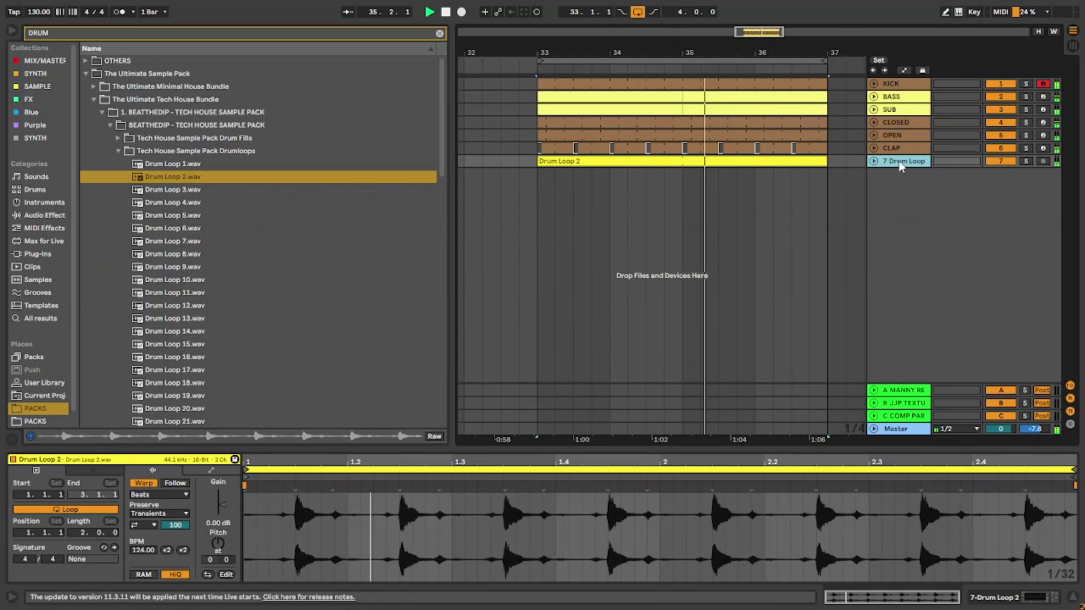
{"action": "key", "text": "ctrl+t"}
Audition Drum Loop 4 through Drum Loop 7 from the Tech House Sample Pack Drumloops folder against the groove.
{"action": "left_click", "coordinate": [239, 205]}
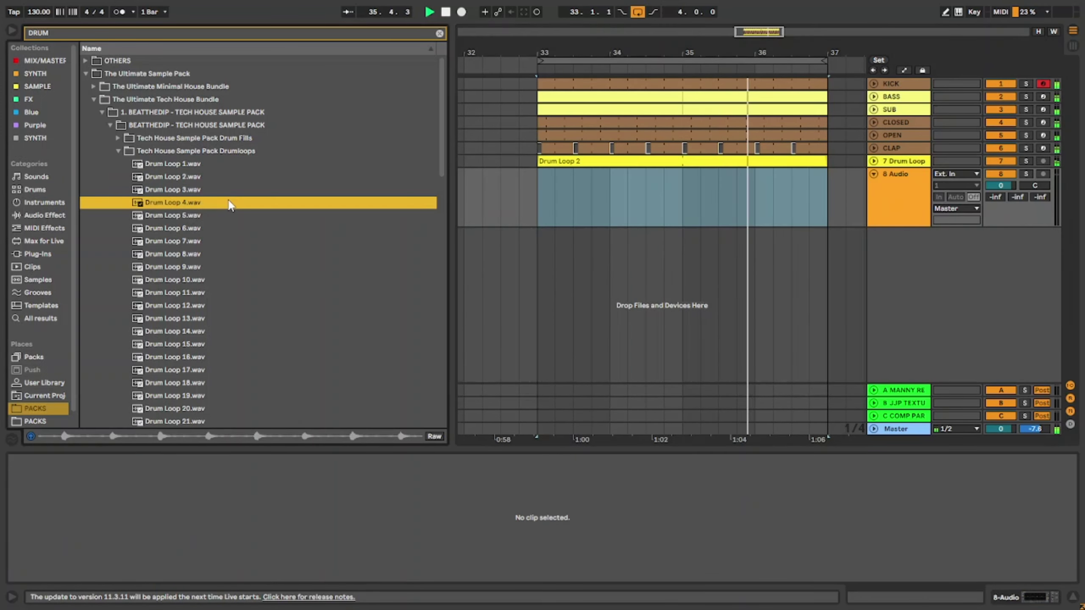
{"action": "left_click", "coordinate": [193, 213]}
{"action": "left_click", "coordinate": [187, 228]}
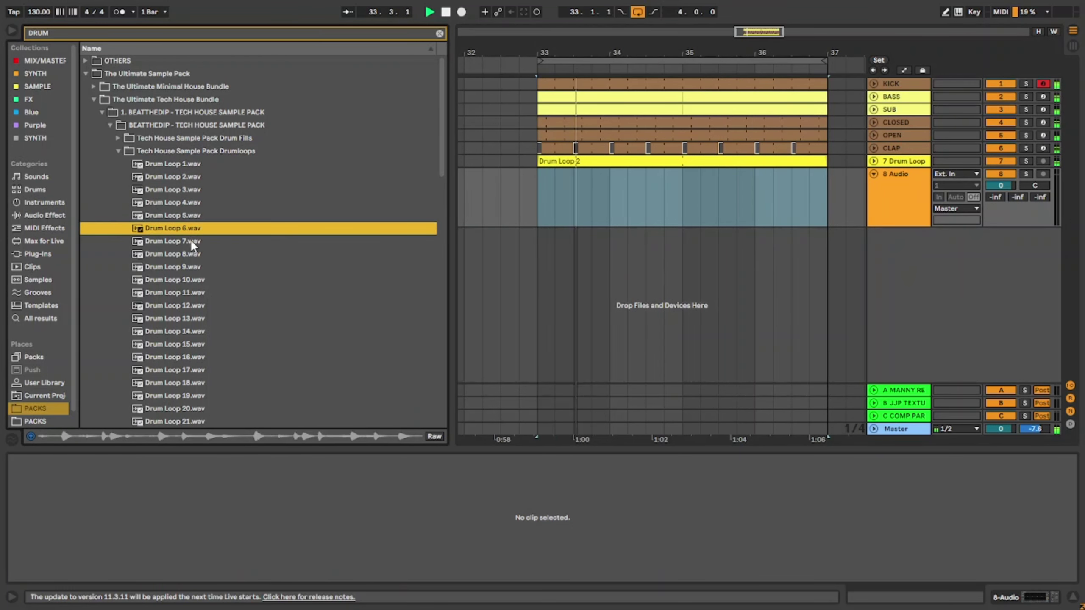
{"action": "left_click", "coordinate": [190, 242]}
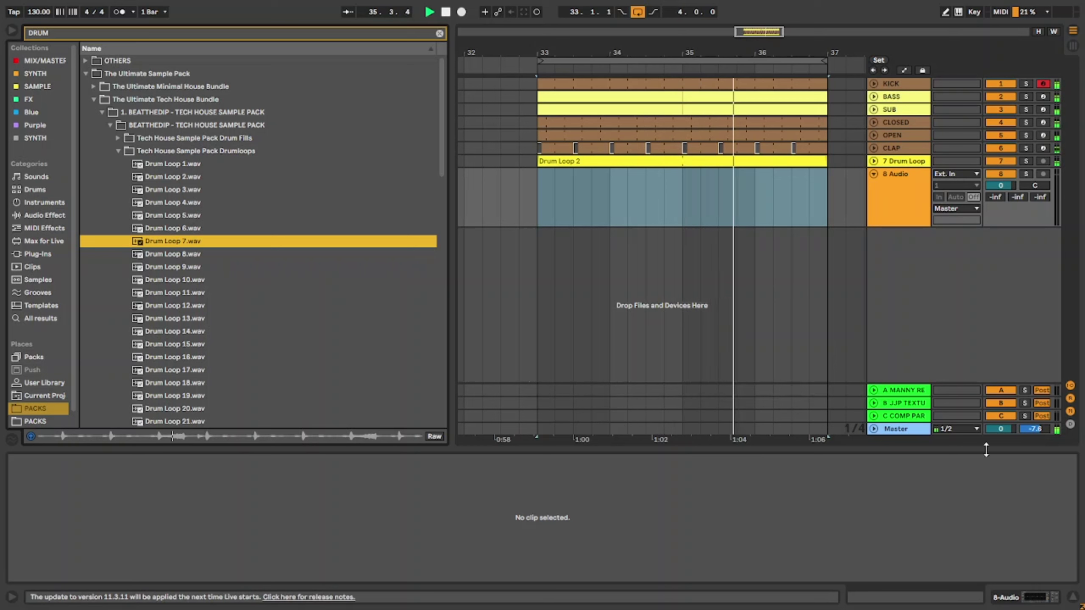
{"action": "left_click", "coordinate": [181, 229]}
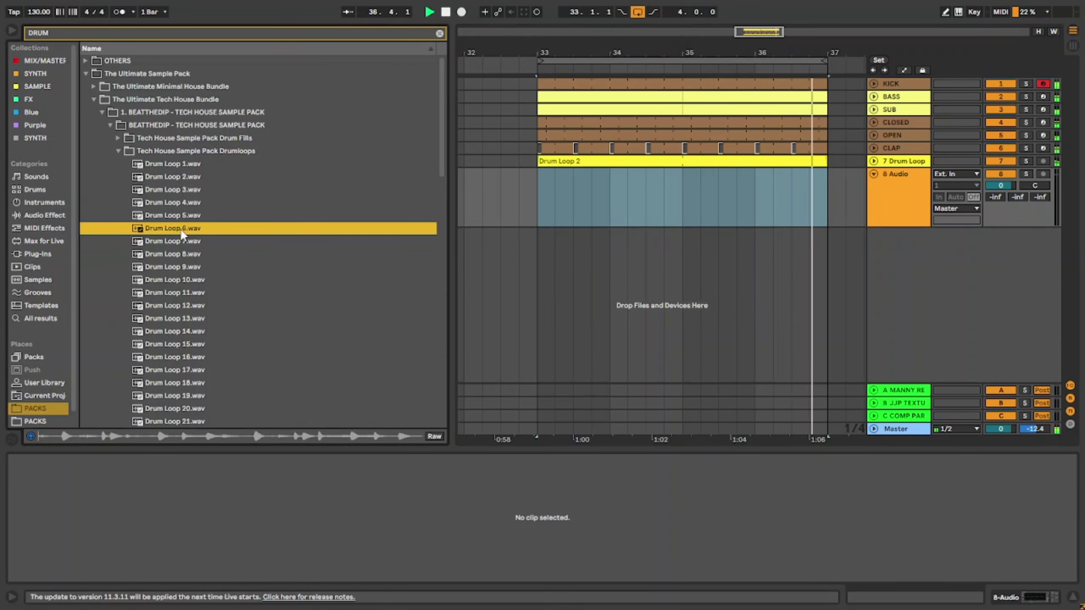
Audition Drum Loop 9 through Drum Loop 17 against the playing groove, comparing neighbouring loops.
{"action": "left_click", "coordinate": [169, 268]}
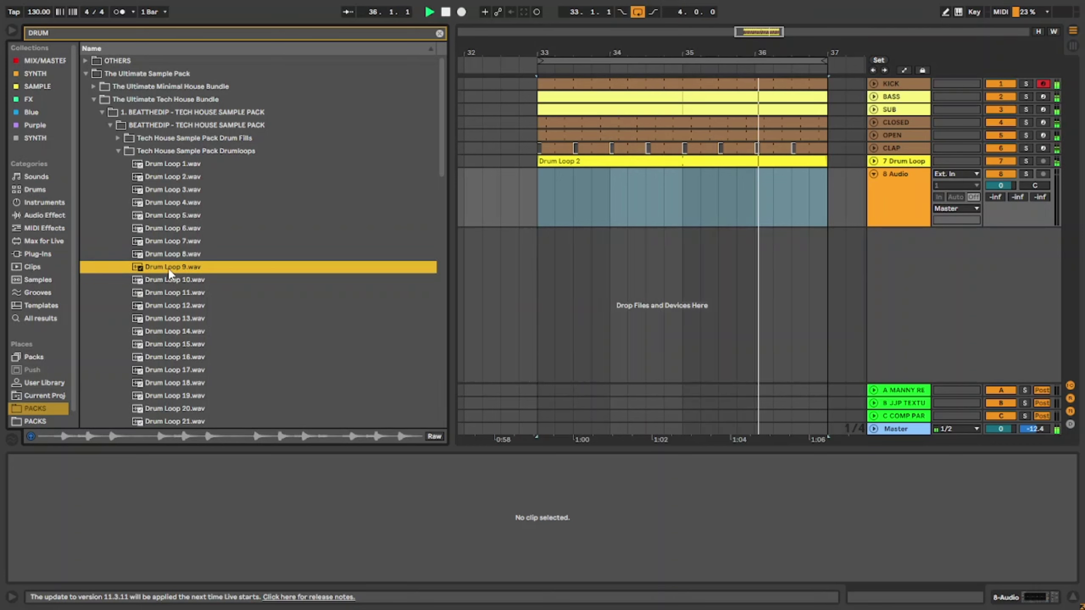
{"action": "key", "text": "Down"}
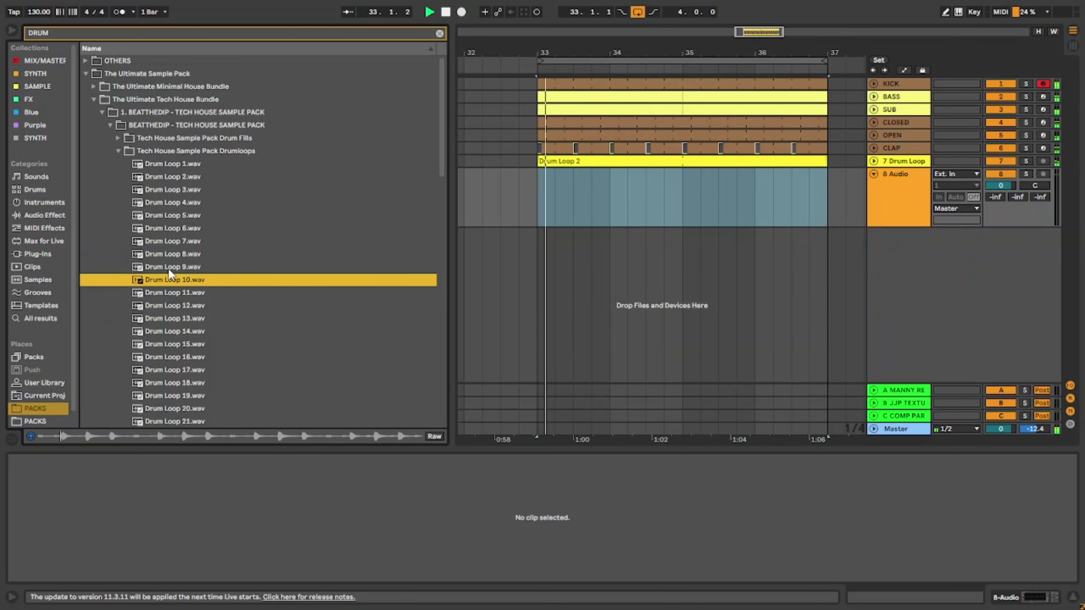
{"action": "key", "text": "Down"}
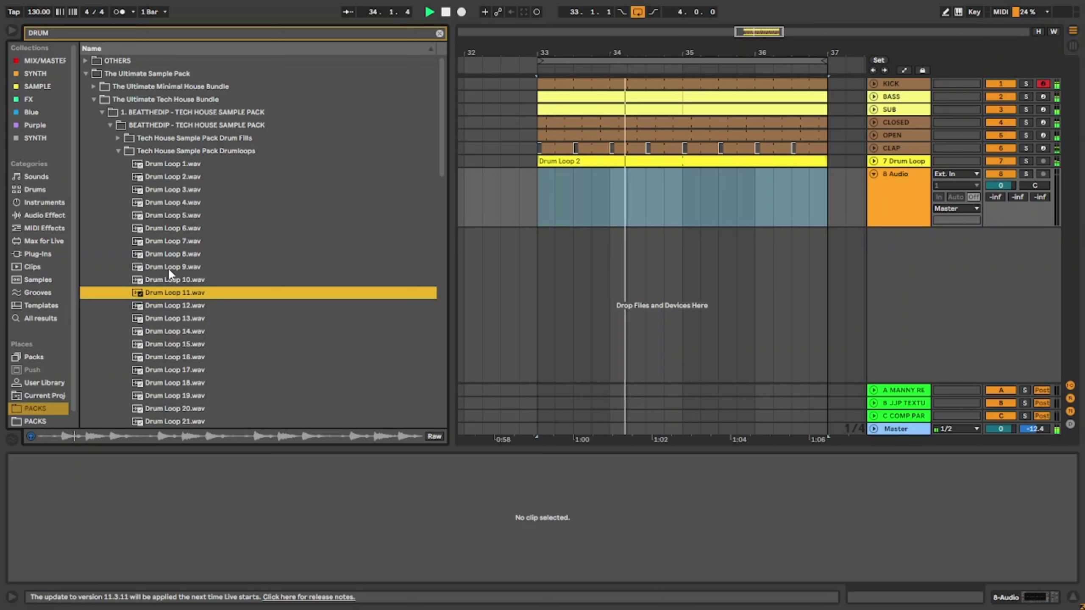
{"action": "key", "text": "Down"}
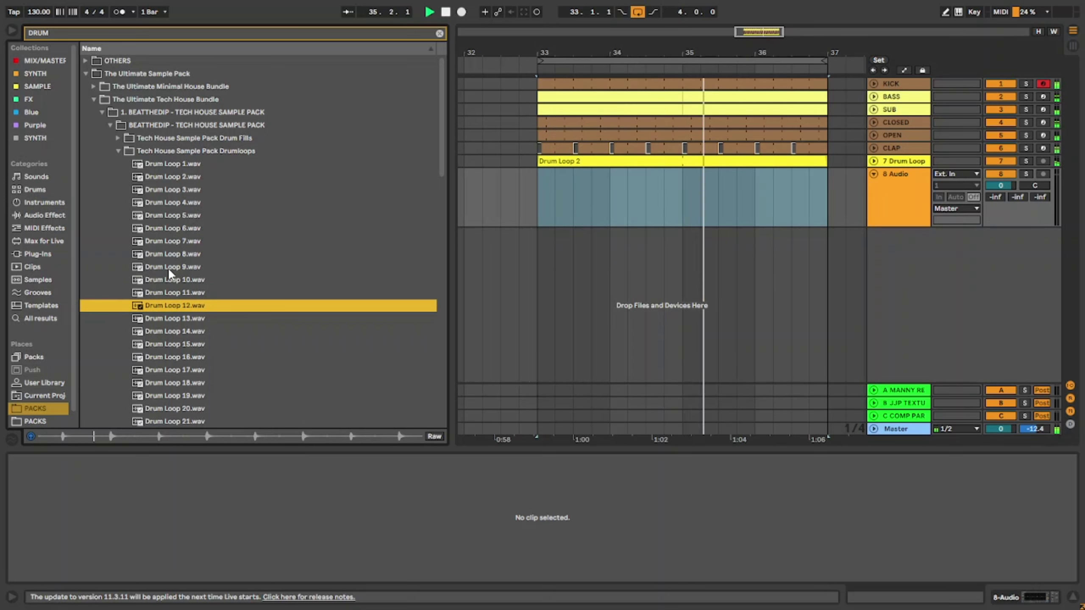
{"action": "key", "text": "Up"}
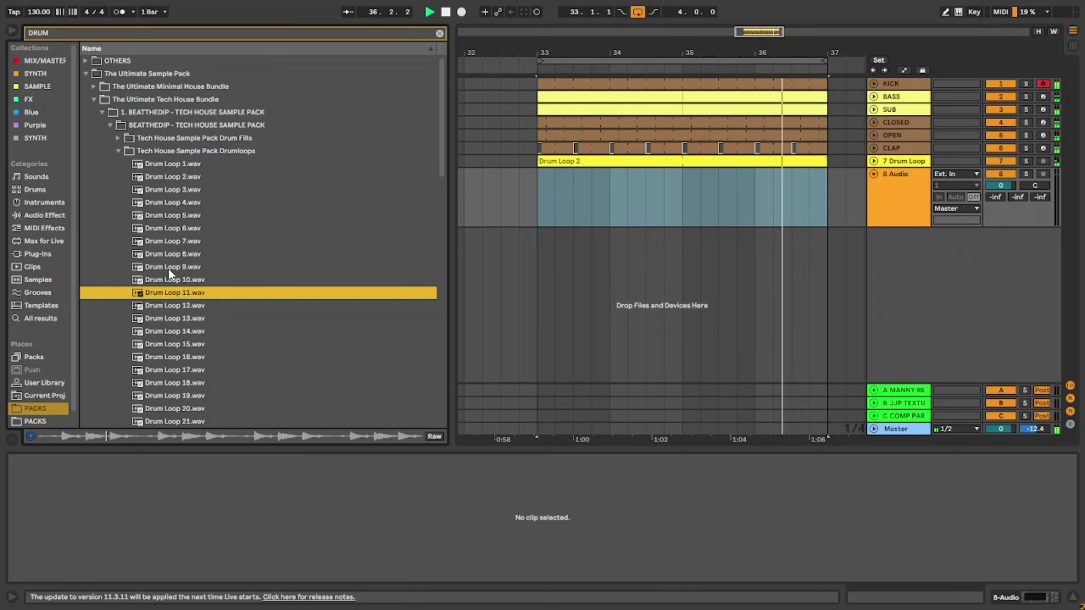
{"action": "key", "text": "Down"}
{"action": "key", "text": "Down"}
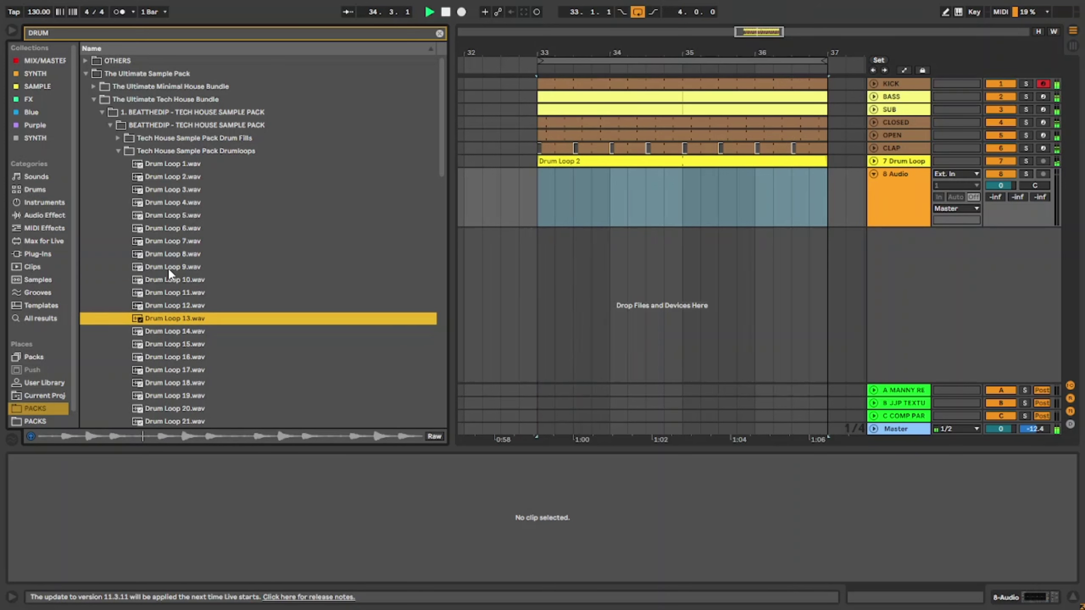
{"action": "key", "text": "Down"}
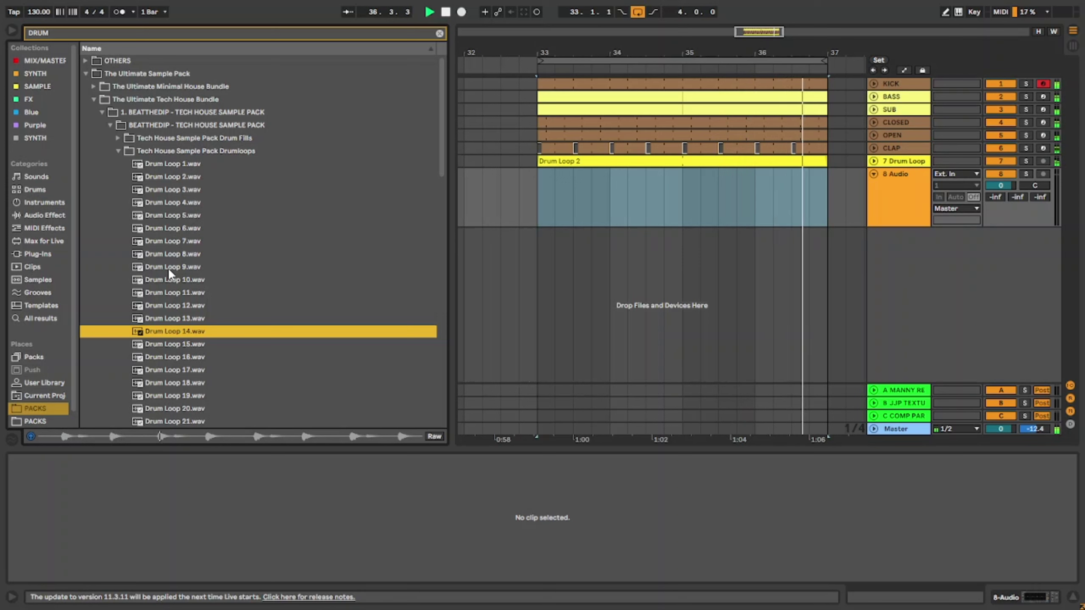
{"action": "key", "text": "Down"}
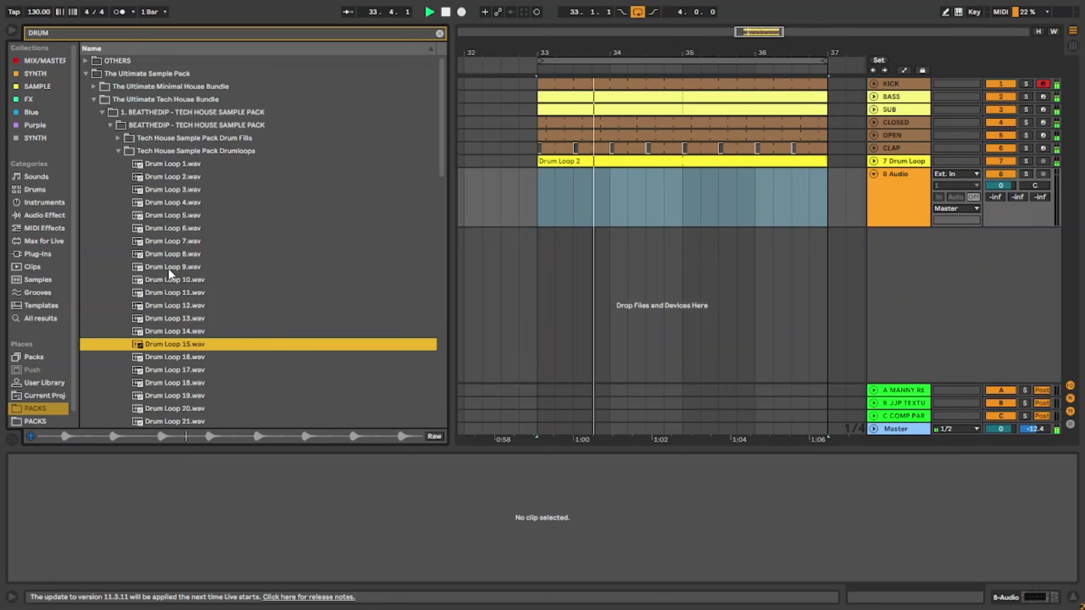
{"action": "key", "text": "Up"}
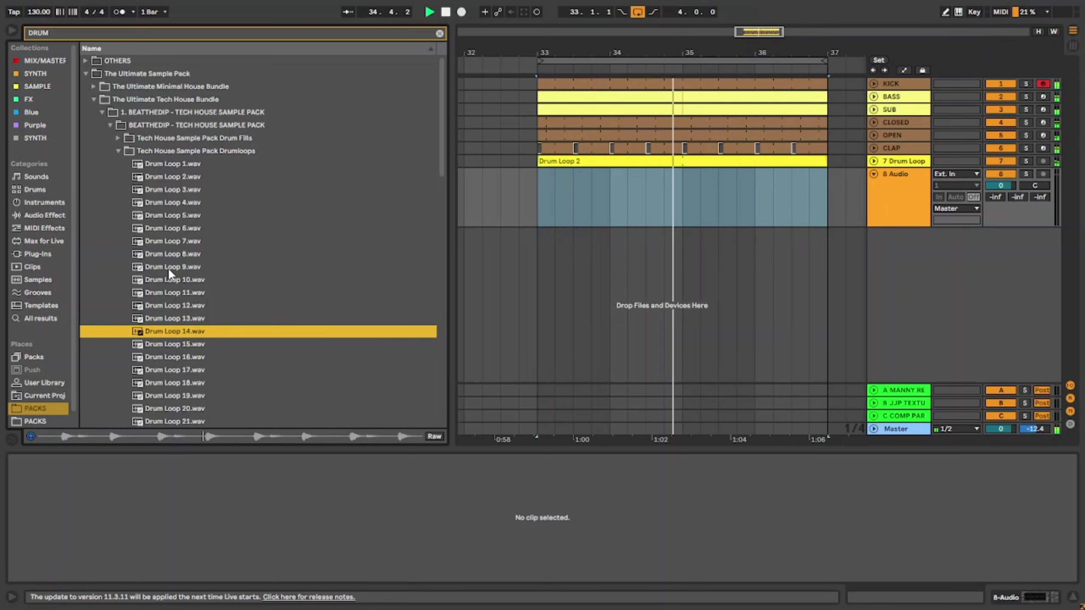
{"action": "key", "text": "Down"}
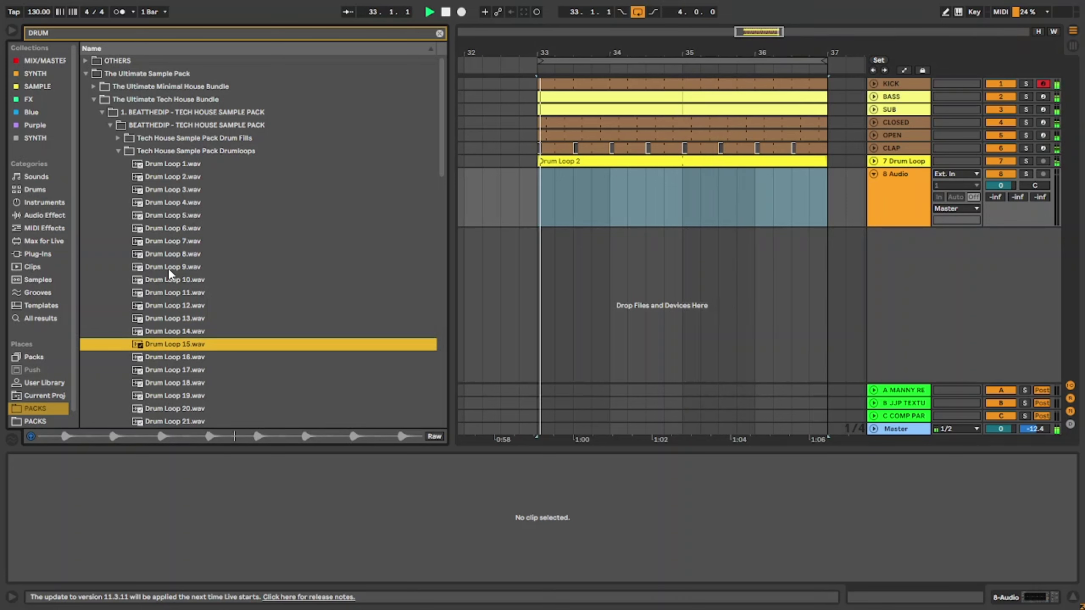
{"action": "key", "text": "Down"}
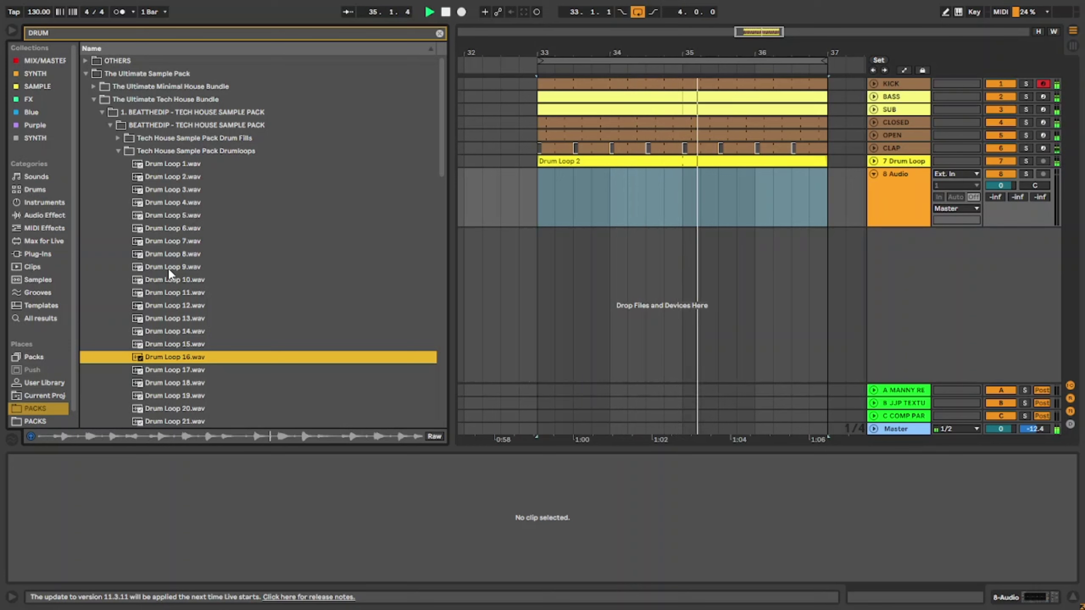
{"action": "key", "text": "Down"}
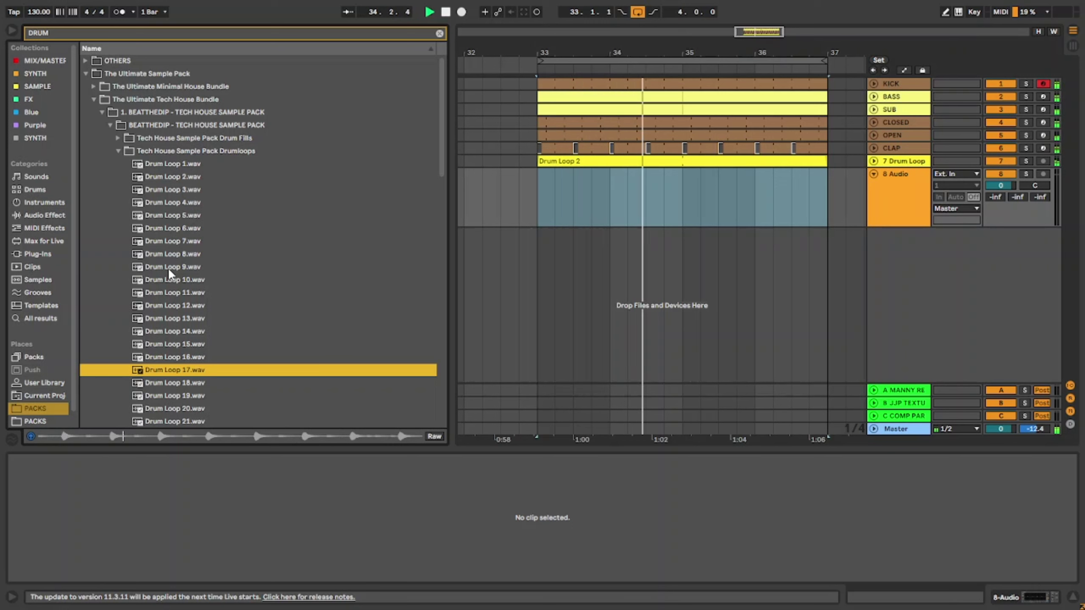
Place Drum Loop 17 across bars 33 to 36 of the new audio track, lower its volume to about -20.4 dB, and fold the track.
{"action": "left_click_drag", "start_coordinate": [174, 369], "coordinate": [541, 198]}
{"action": "key", "text": "space"}
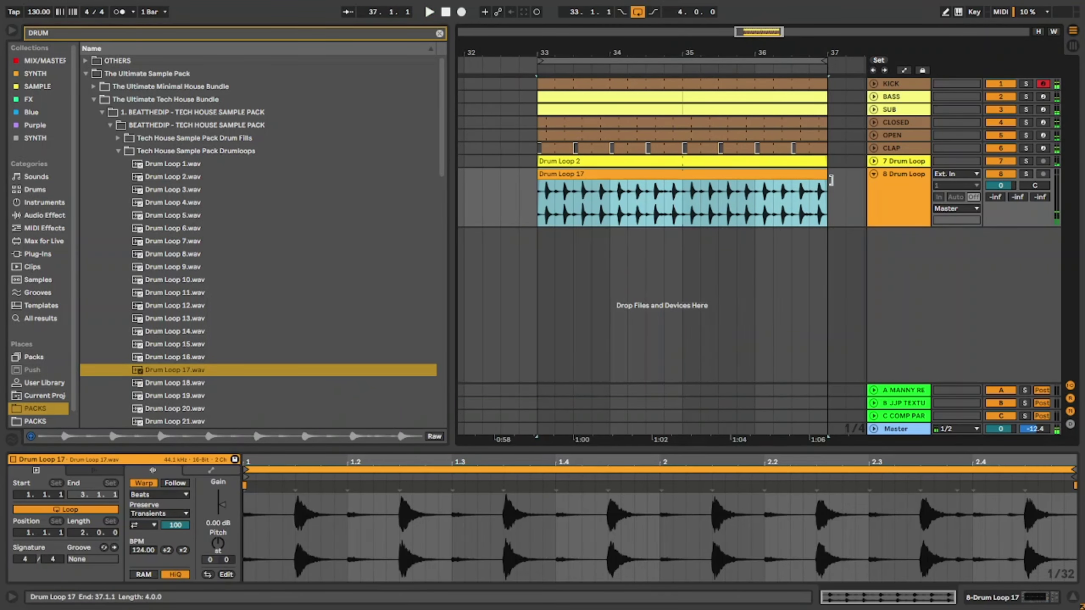
{"action": "left_click_drag", "start_coordinate": [1014, 189], "coordinate": [1014, 214]}
{"action": "key", "text": "space"}
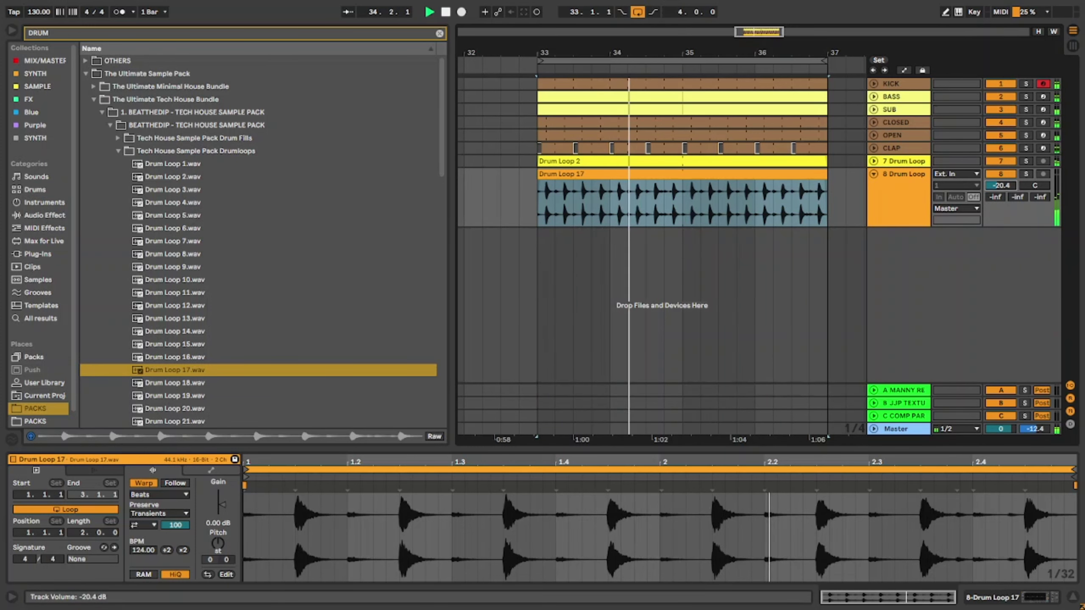
{"action": "left_click_drag", "start_coordinate": [1014, 188], "coordinate": [1014, 186]}
{"action": "left_click", "coordinate": [874, 174]}
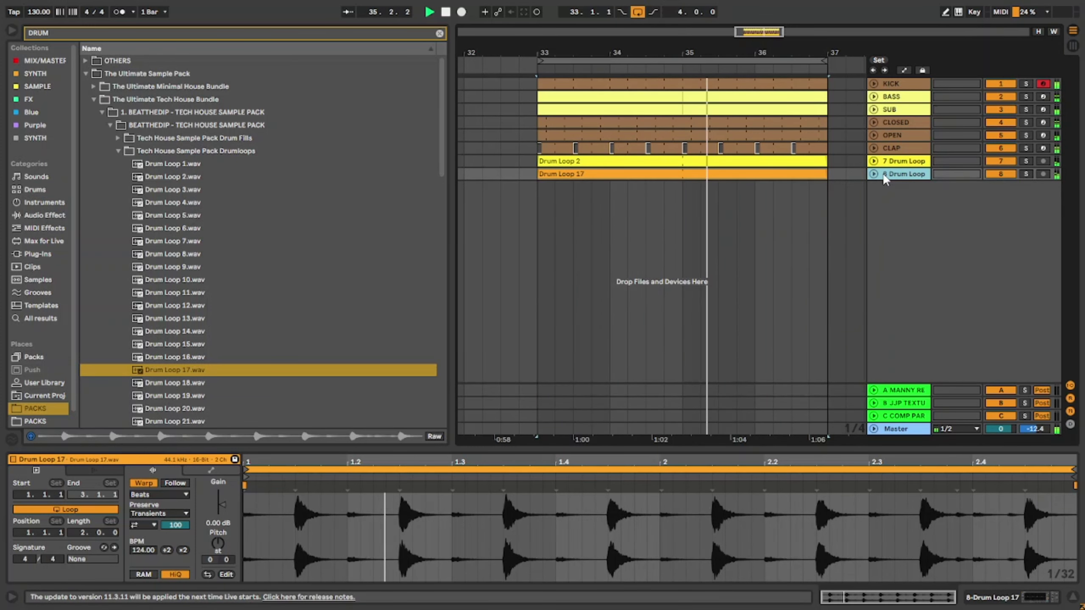
Insert another audio track below Drum Loop 17 and audition Drum Loop 18 through Drum Loop 22.
{"action": "key", "text": "ctrl+t"}
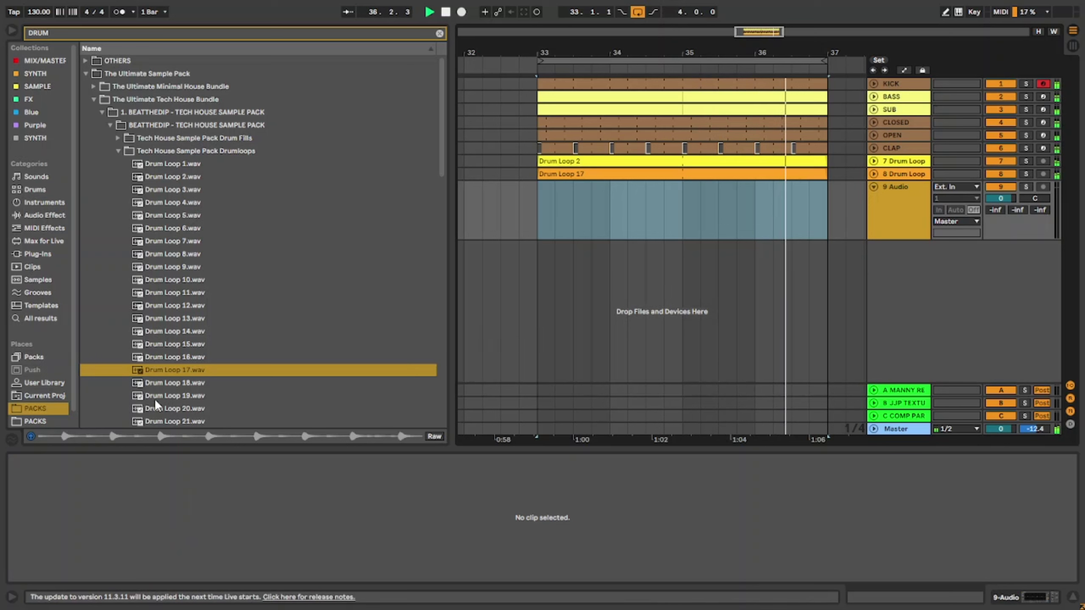
{"action": "left_click", "coordinate": [145, 382]}
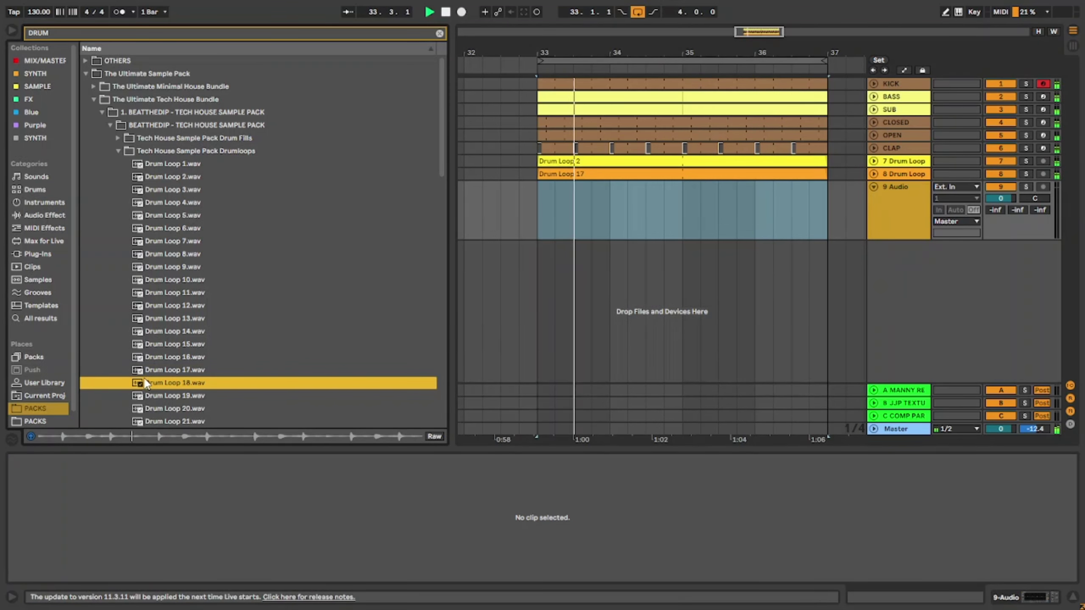
{"action": "key", "text": "Down"}
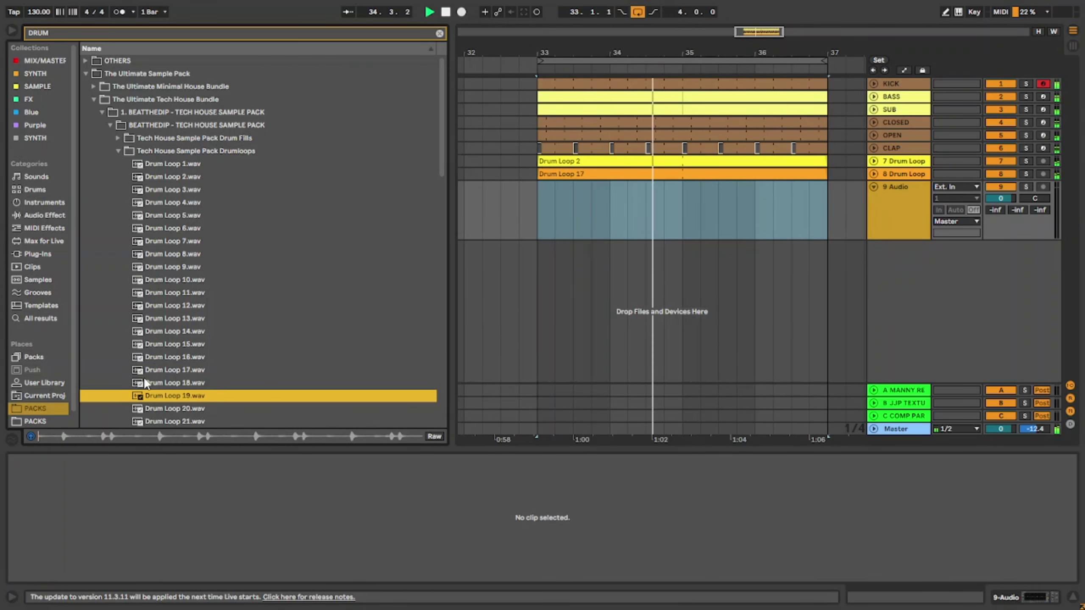
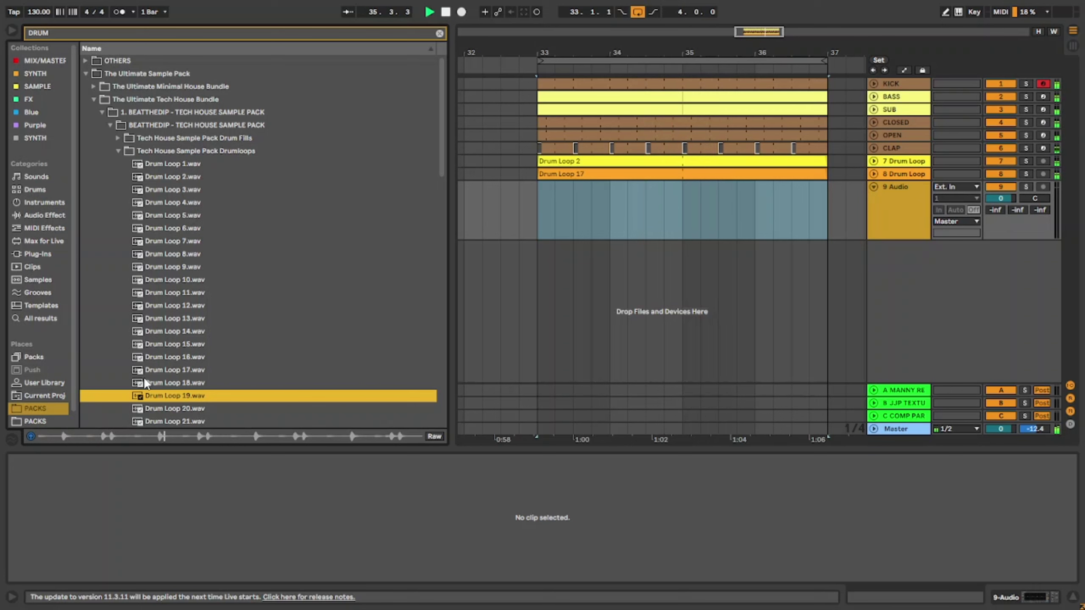
{"action": "key", "text": "Down"}
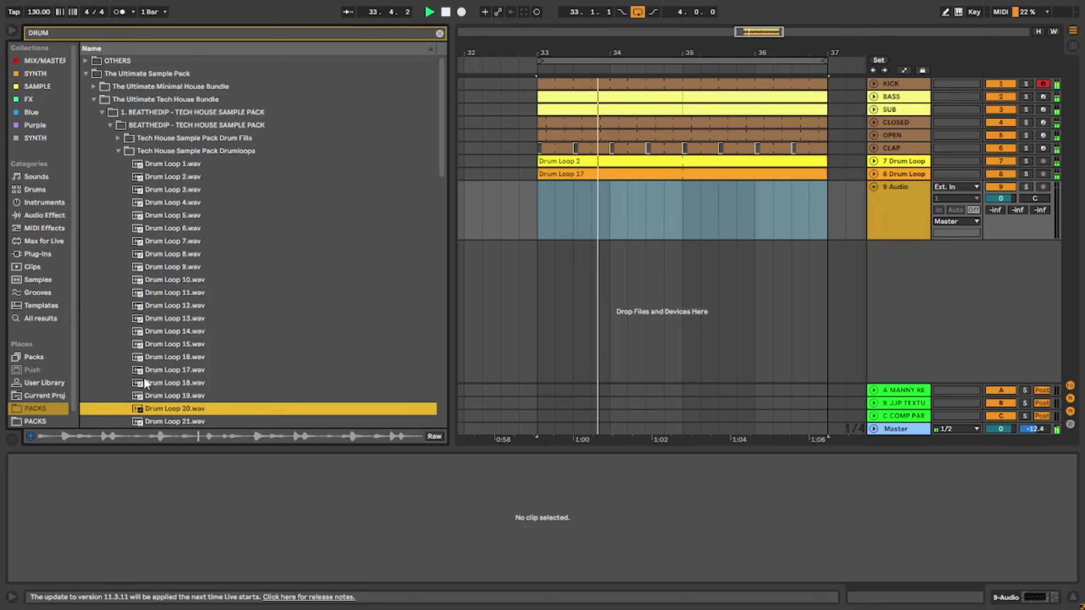
{"action": "key", "text": "Down"}
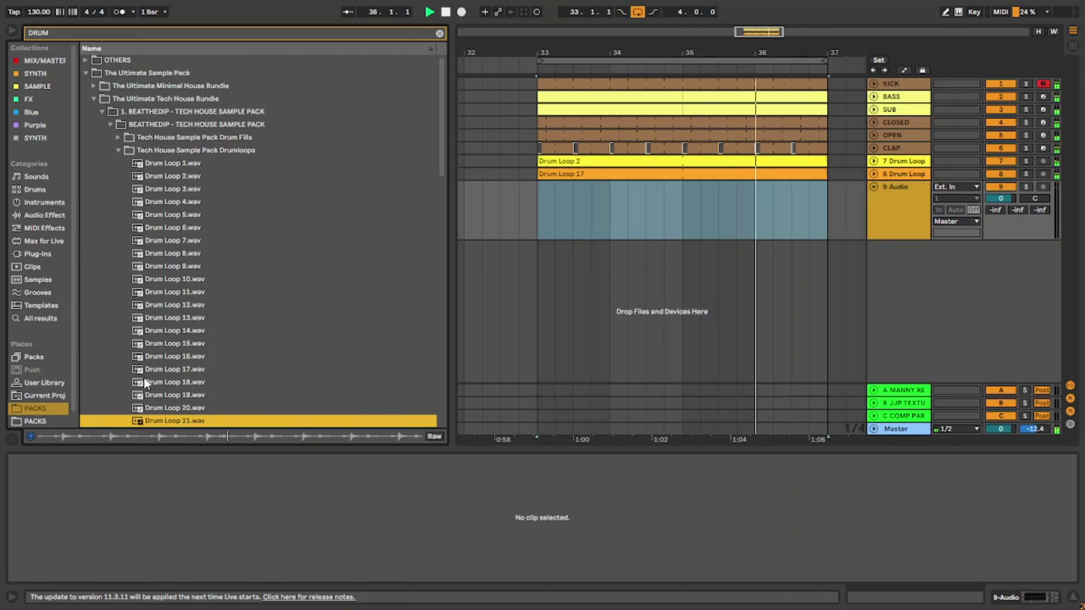
{"action": "key", "text": "Down"}
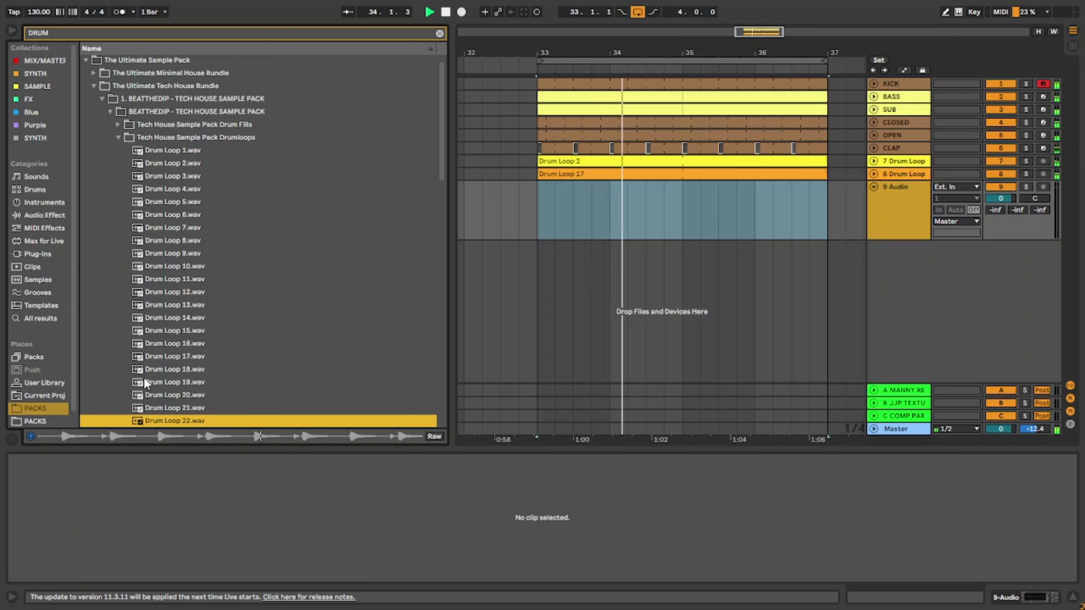
Place Drum Loop 22 at the start of bar 33 and cut away everything after its first hit, just past beat 33.2.
{"action": "left_click_drag", "start_coordinate": [181, 421], "coordinate": [538, 201]}
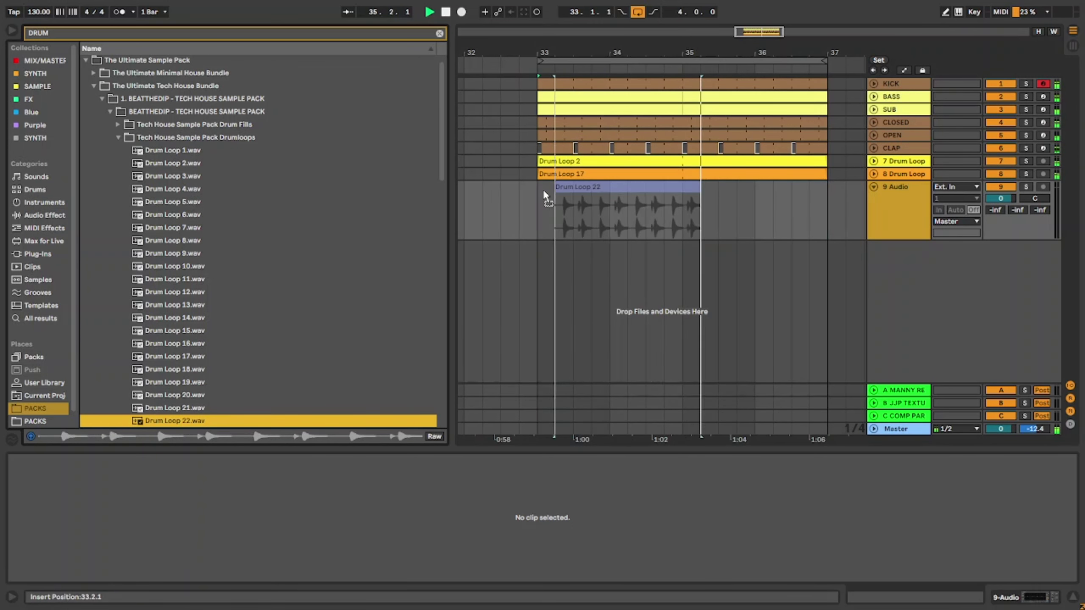
{"action": "scroll", "coordinate": [549, 209], "scroll_direction": "up", "scroll_amount": 5}
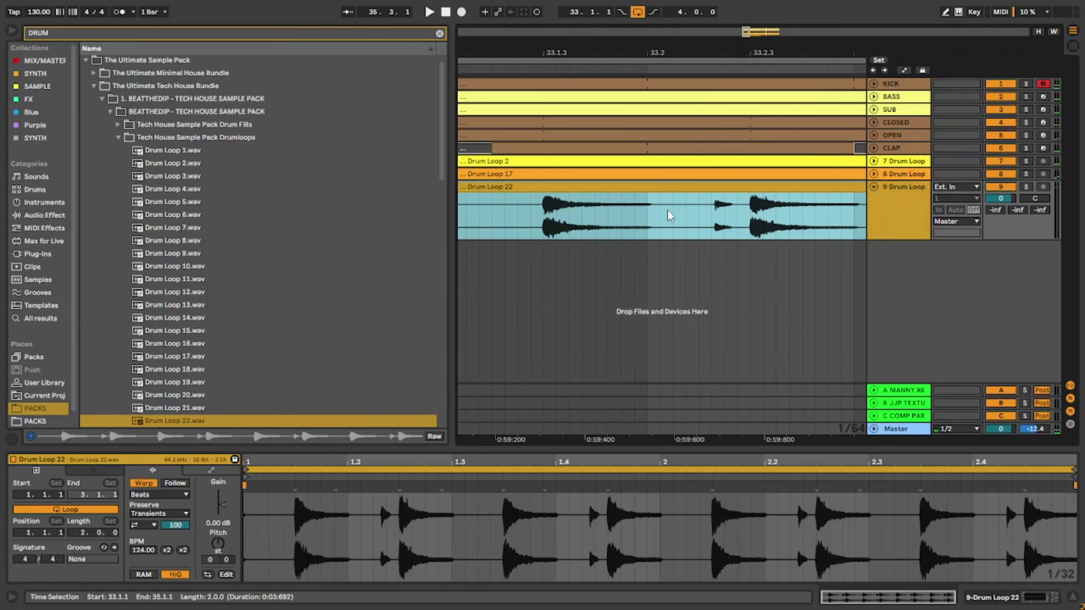
{"action": "left_click", "coordinate": [684, 209]}
{"action": "key", "text": "ctrl+e"}
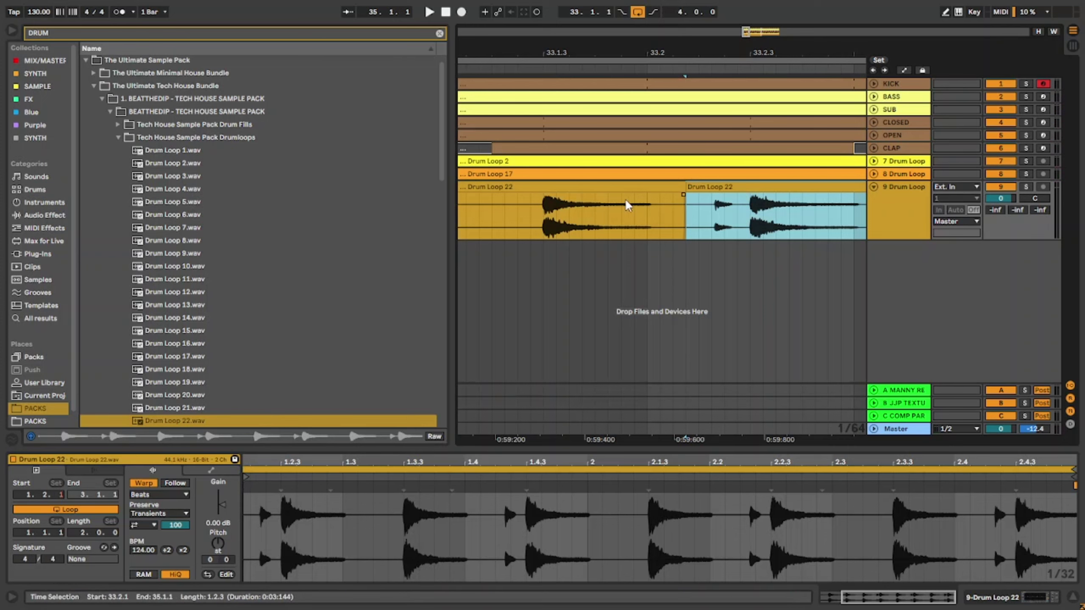
{"action": "key", "text": "Delete"}
Split the Drum Loop 22 clip just before its first hit and delete the part ahead of it.
{"action": "left_click", "coordinate": [520, 200]}
{"action": "key", "text": "super"}
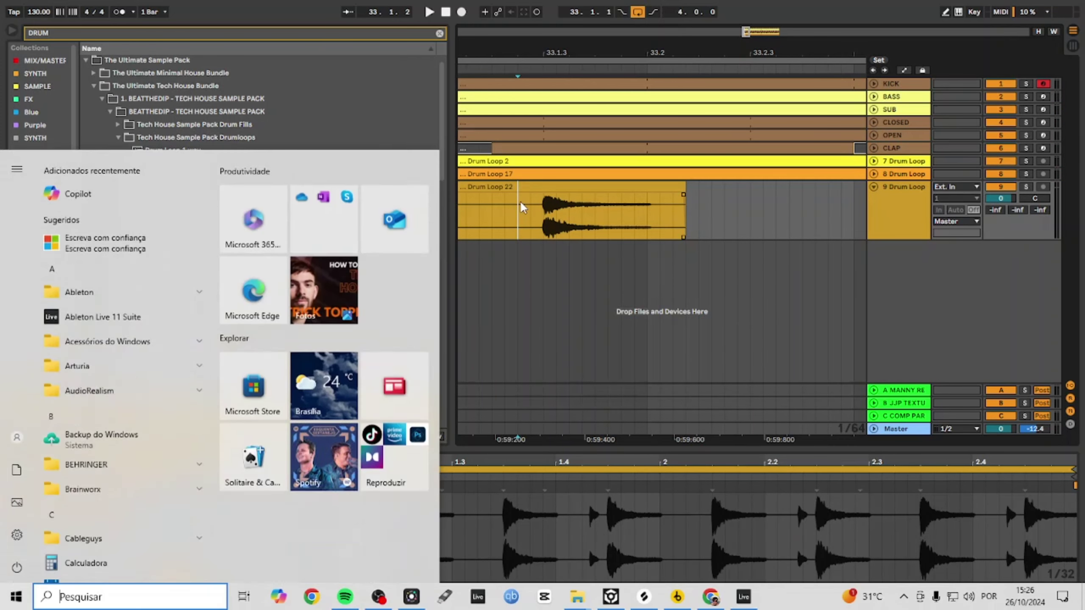
{"action": "key", "text": "super"}
{"action": "key", "text": "ctrl+e"}
{"action": "left_click", "coordinate": [503, 187]}
{"action": "key", "text": "Delete"}
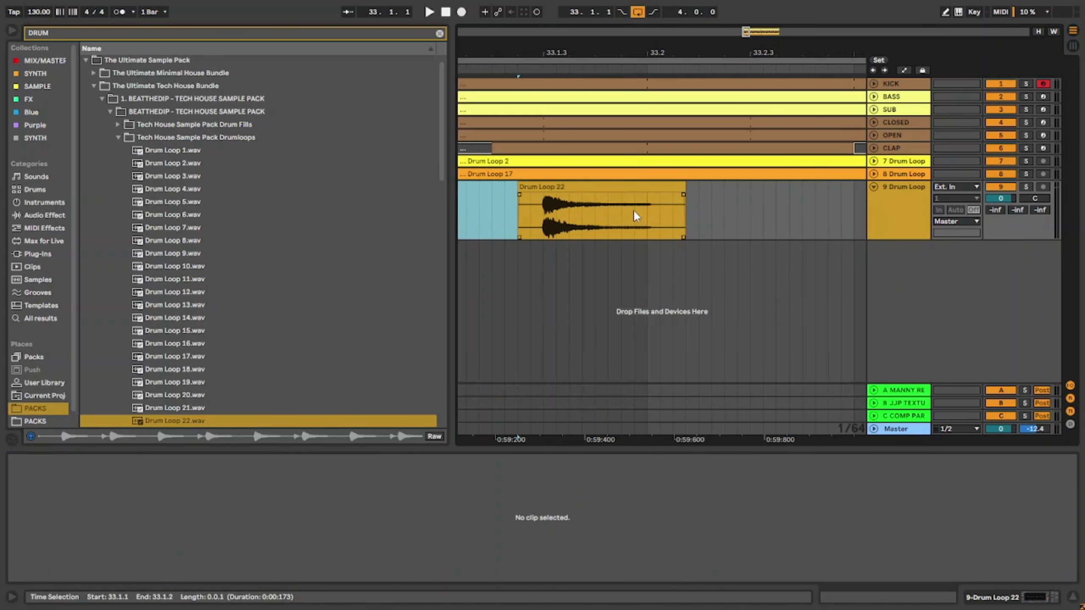
Duplicate the one-beat section from 33.1.1 to 33.2.1 containing the isolated Drum Loop 22 hit onto the next beat.
{"action": "left_click", "coordinate": [646, 210]}
{"action": "scroll", "coordinate": [647, 211], "scroll_direction": "down", "scroll_amount": 4}
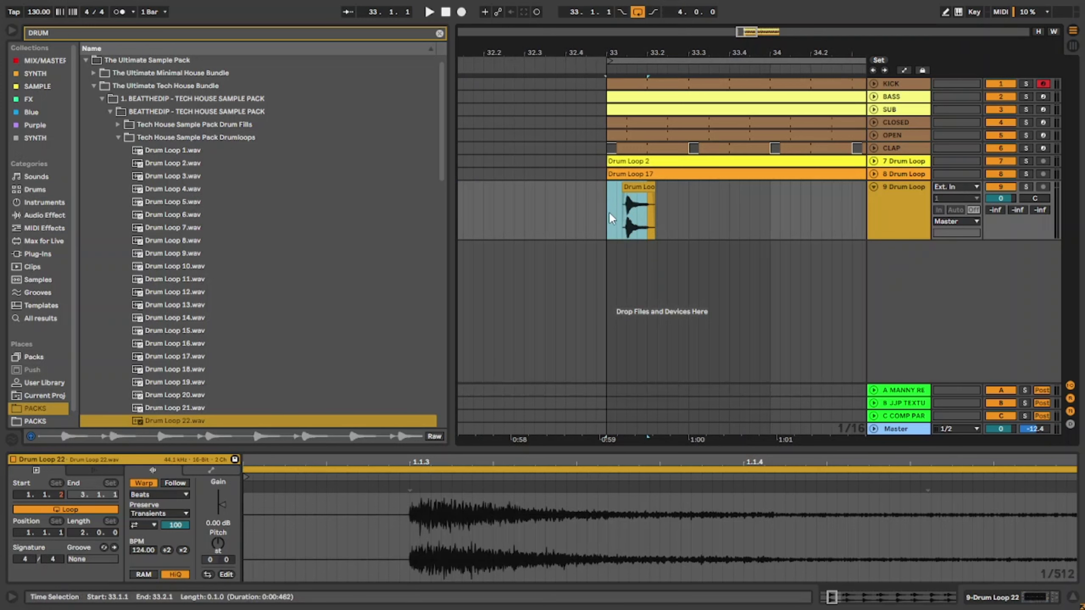
{"action": "key", "text": "ctrl+d"}
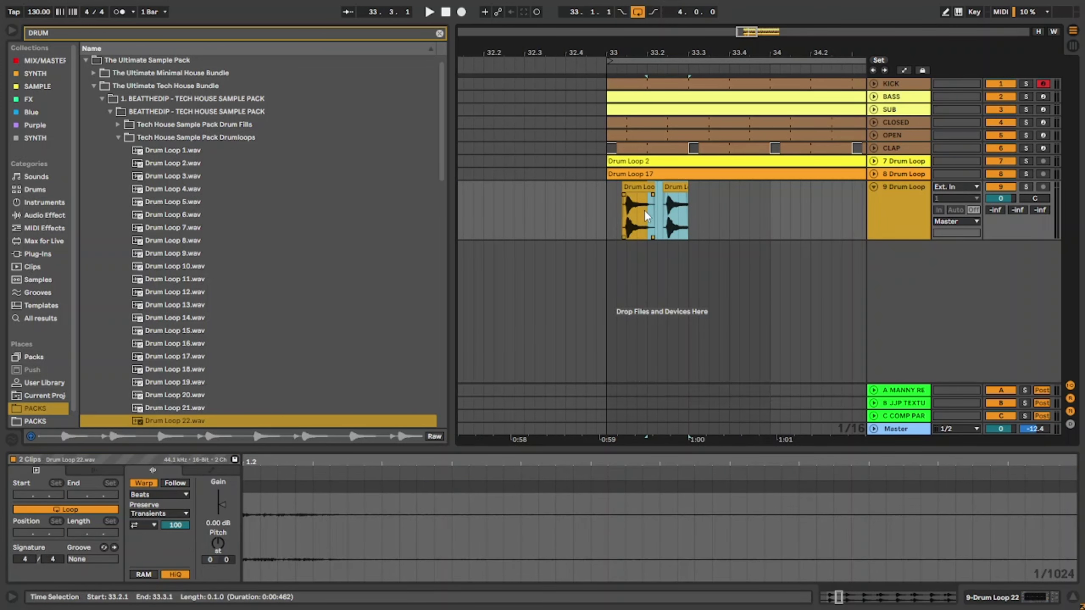
Duplicate the Drum Loop 22 hit onto every beat until the clips fill the four-bar loop from bar 33 to 37.
{"action": "key", "text": "ctrl+d"}
{"action": "key", "text": "ctrl+d"}
{"action": "key", "text": "ctrl+d"}
{"action": "key", "text": "ctrl+d"}
{"action": "key", "text": "ctrl+d"}
{"action": "scroll", "coordinate": [646, 213], "scroll_direction": "down", "scroll_amount": 4}
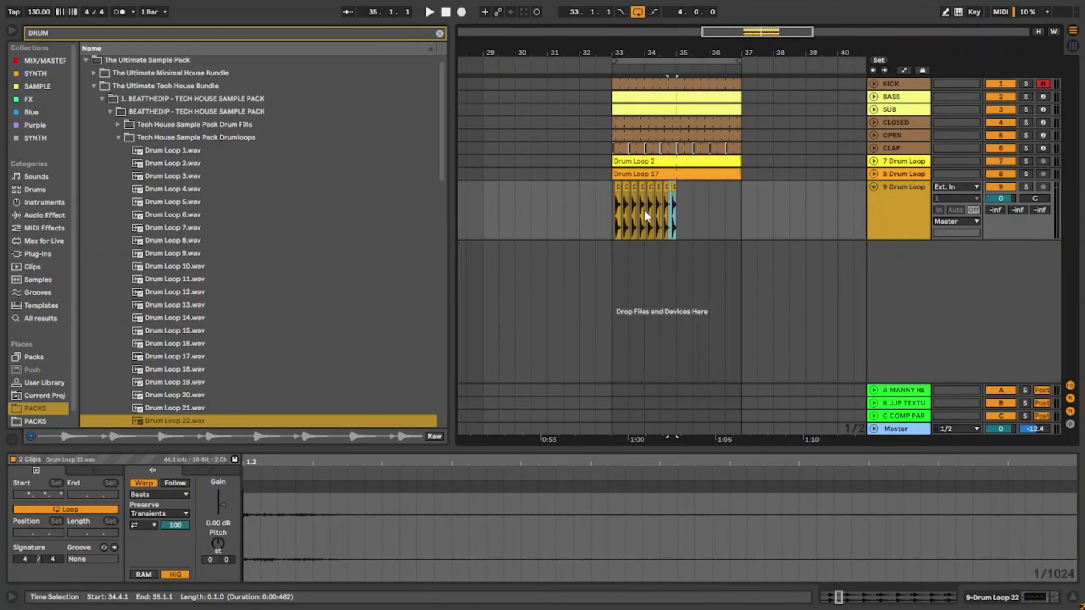
{"action": "left_click", "coordinate": [611, 205], "text": "shift"}
{"action": "key", "text": "ctrl+d"}
{"action": "left_click", "coordinate": [610, 204]}
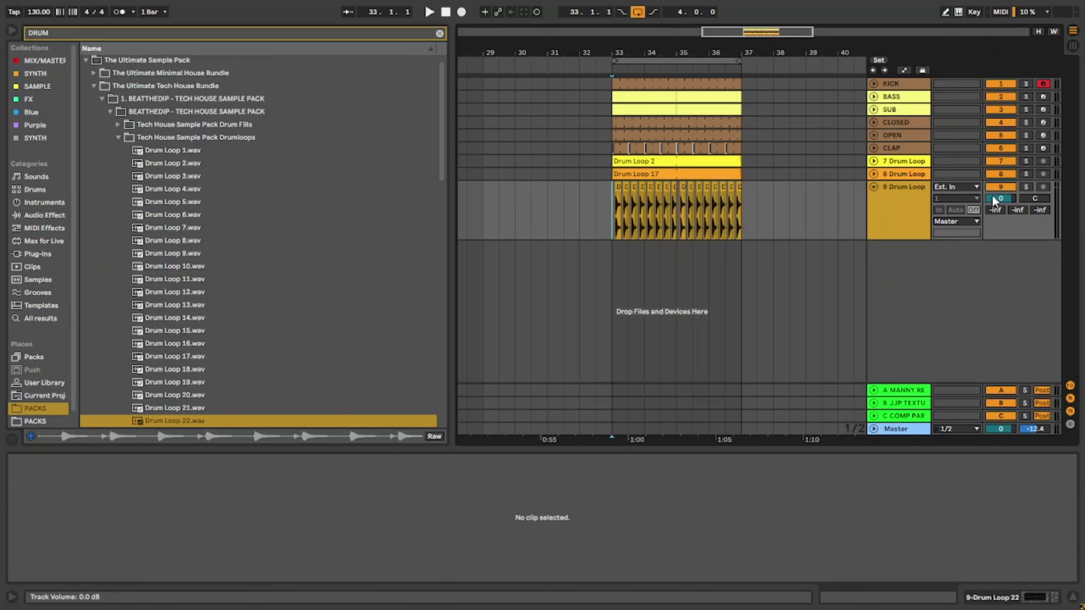
Play the loop and lower the Drum Loop 22 track's volume to -29.0 dB.
{"action": "key", "text": "space"}
{"action": "left_click_drag", "start_coordinate": [993, 202], "coordinate": [994, 226]}
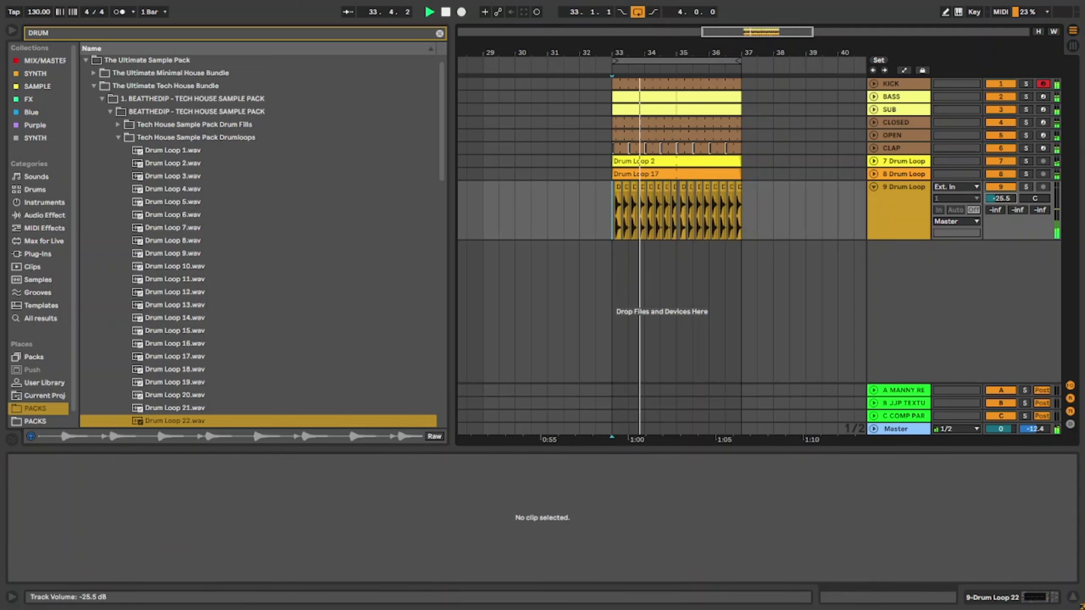
{"action": "left_click_drag", "start_coordinate": [1000, 198], "coordinate": [1000, 197]}
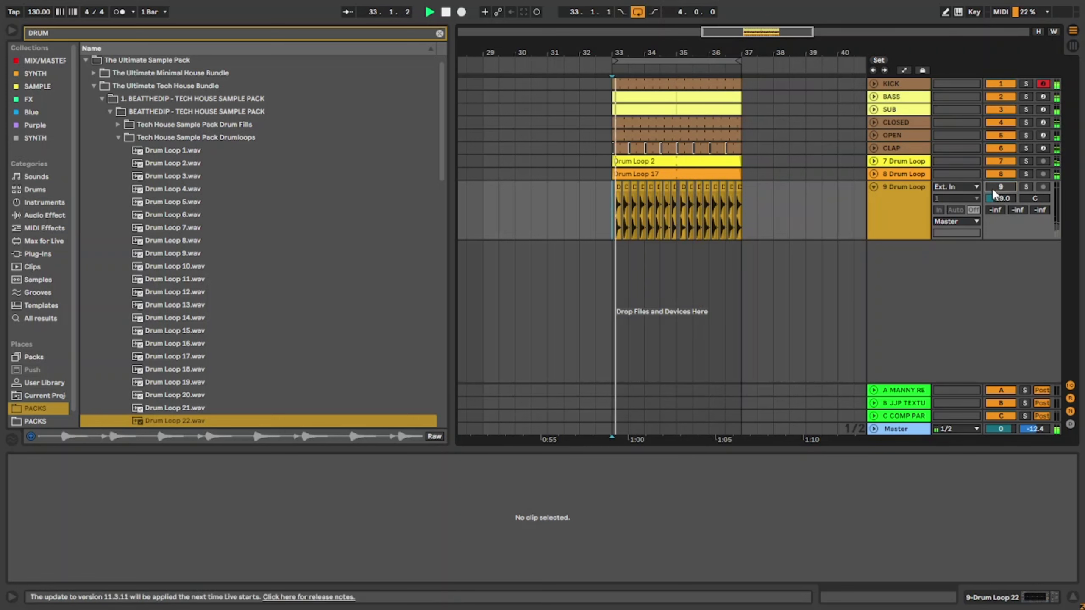
Fold the Drum Loop 22 track, move it between OPEN and CLAP, and rename it MAIN OPEN.
{"action": "left_click", "coordinate": [873, 193]}
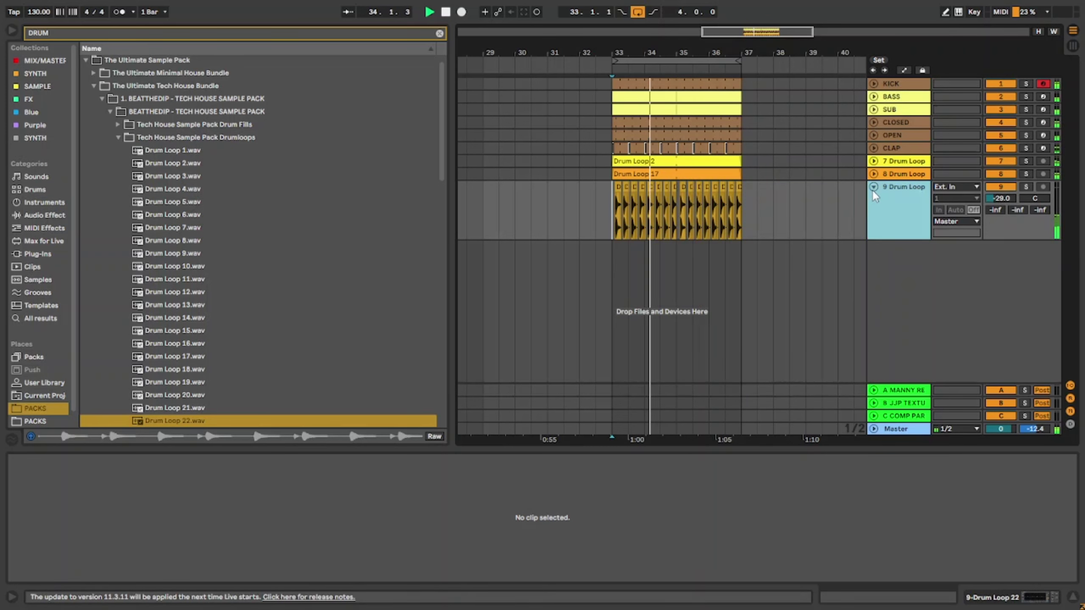
{"action": "left_click", "coordinate": [874, 189]}
{"action": "left_click_drag", "start_coordinate": [890, 185], "coordinate": [894, 141]}
{"action": "key", "text": "ctrl+r"}
{"action": "type", "text": "MAIN OP"}
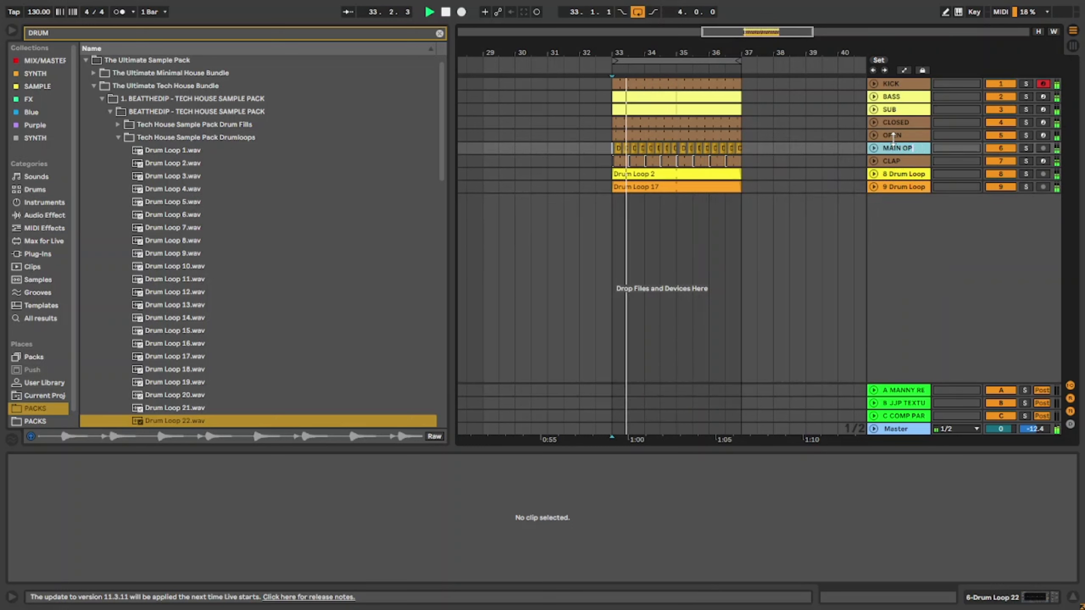
{"action": "type", "text": "NEEN"}
{"action": "key", "text": "Return"}
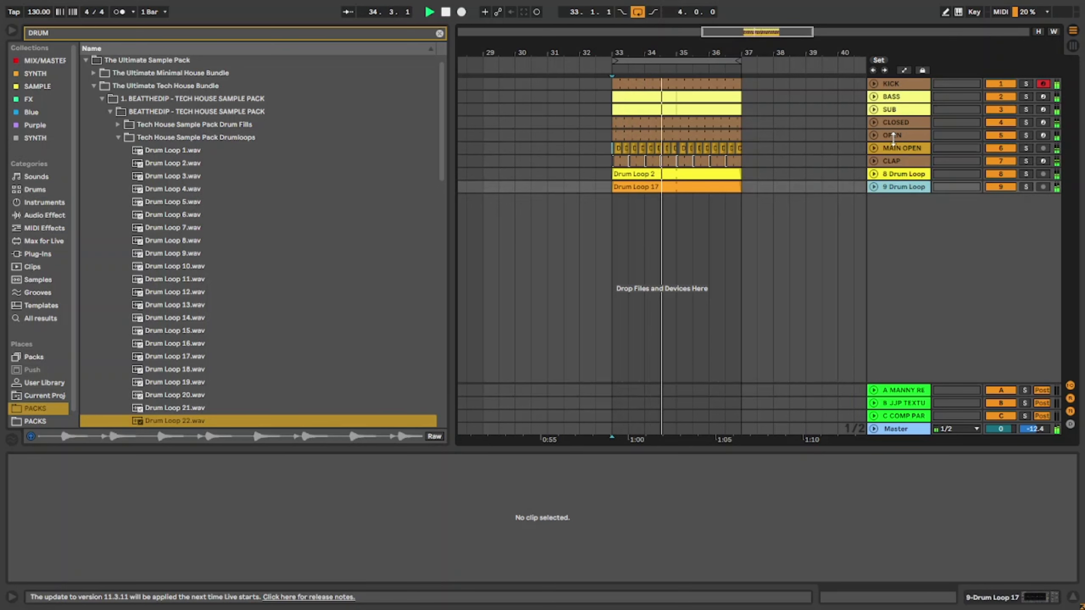
Rename the Drum Loop 2 track TOP1.
{"action": "key", "text": "Up"}
{"action": "key", "text": "ctrl+r"}
{"action": "type", "text": "TOP"}
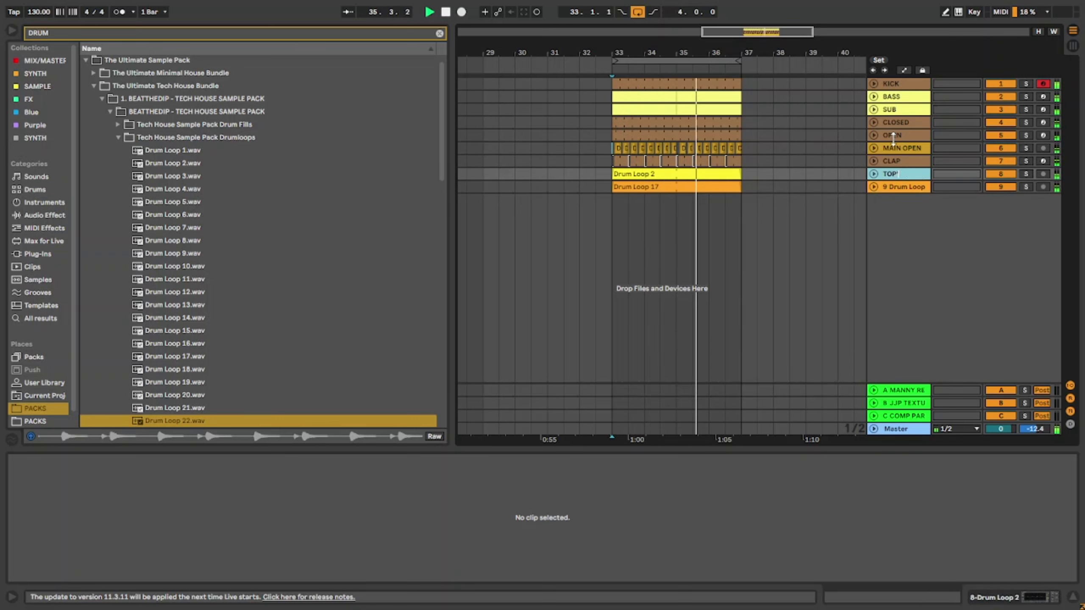
{"action": "type", "text": "1"}
{"action": "key", "text": "Tab"}
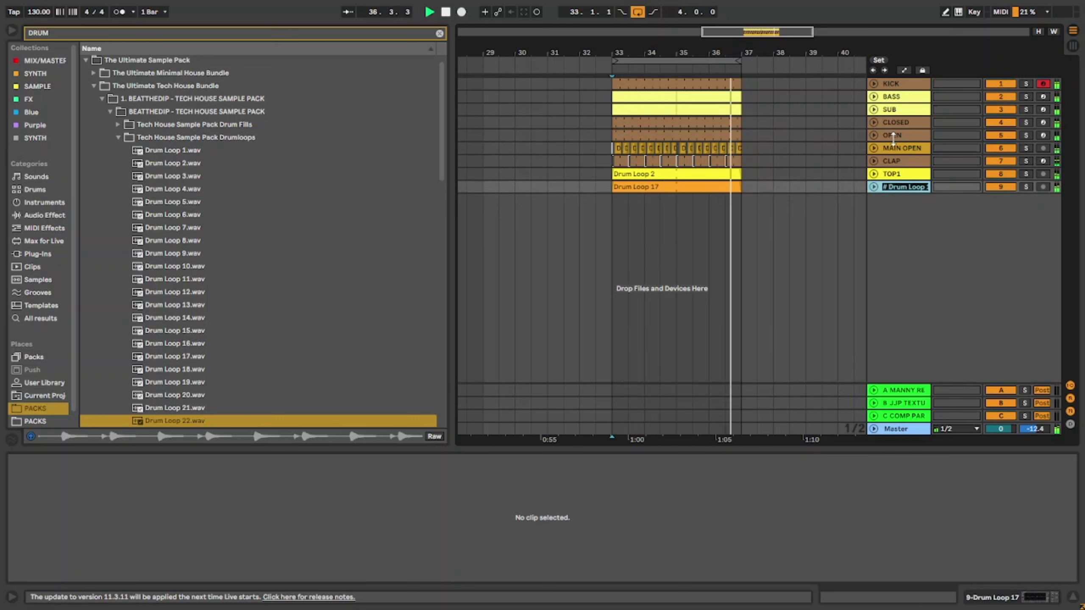
Rename the Drum Loop 17 track TOP2 and insert a new audio track below it.
{"action": "type", "text": "TOP2"}
{"action": "key", "text": "Return"}
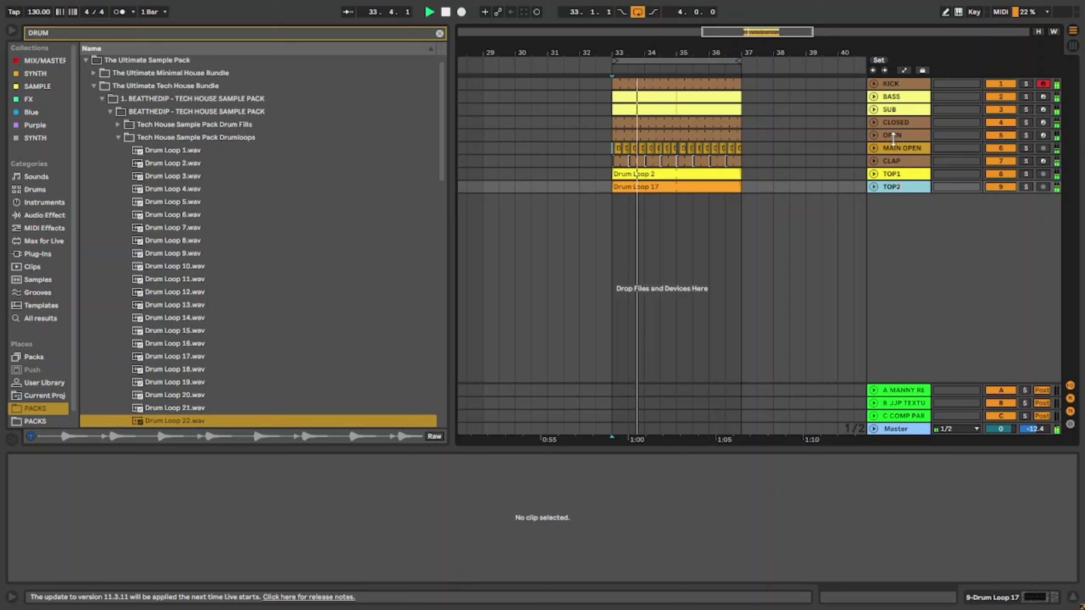
{"action": "key", "text": "ctrl+t"}
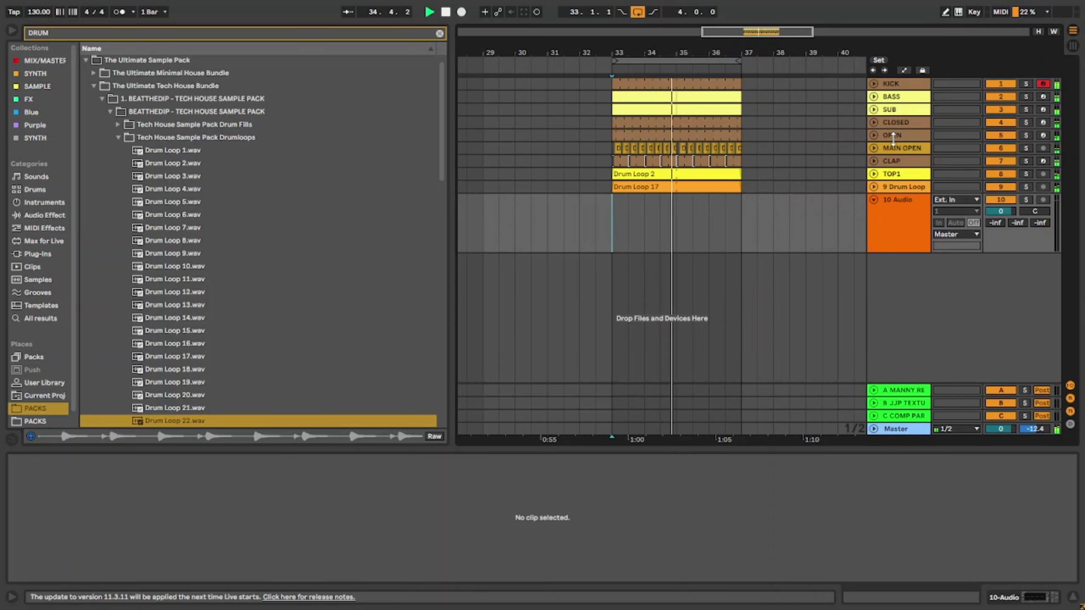
{"action": "left_click", "coordinate": [901, 187]}
{"action": "key", "text": "ctrl+r"}
{"action": "type", "text": "TO"}
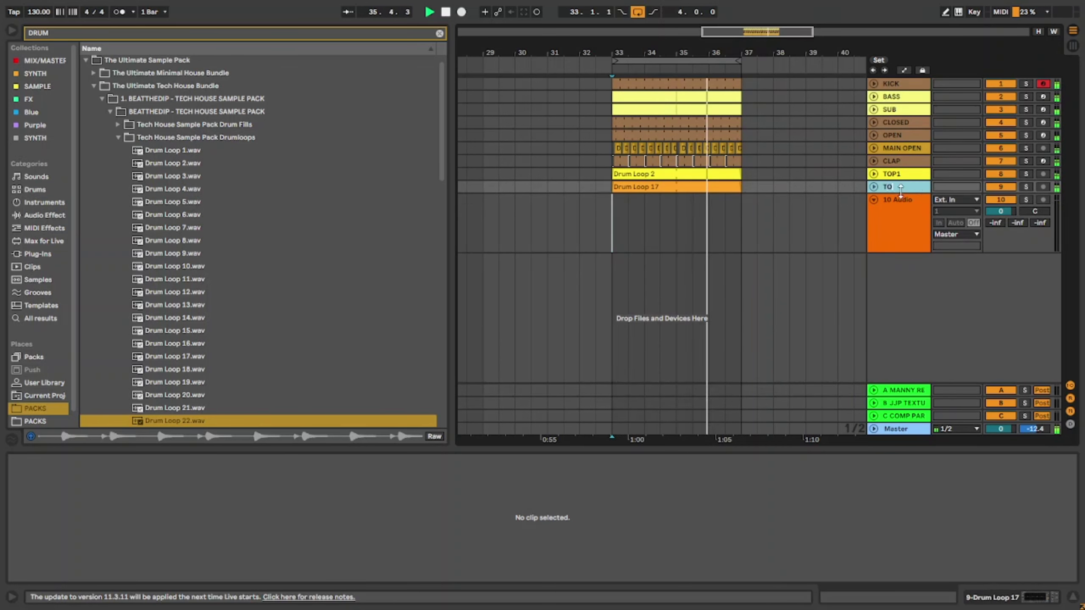
{"action": "type", "text": "P2"}
{"action": "left_click", "coordinate": [752, 244]}
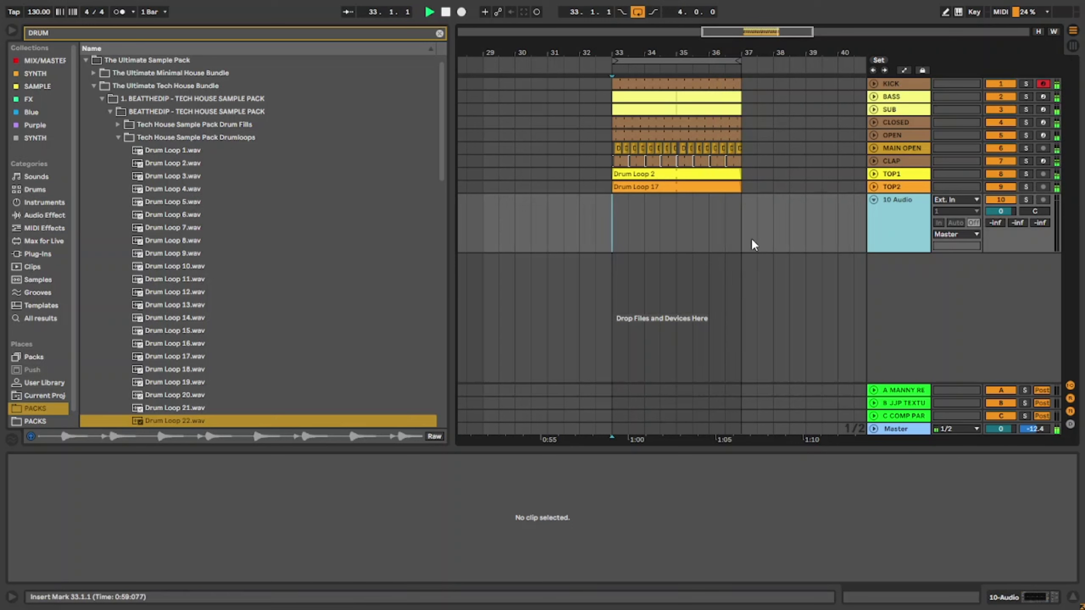
Audition Drum Loop 23 through Drum Loop 25 against the groove, then collapse the drum loops folder.
{"action": "left_click", "coordinate": [620, 217]}
{"action": "scroll", "coordinate": [266, 298], "scroll_direction": "down", "scroll_amount": 3}
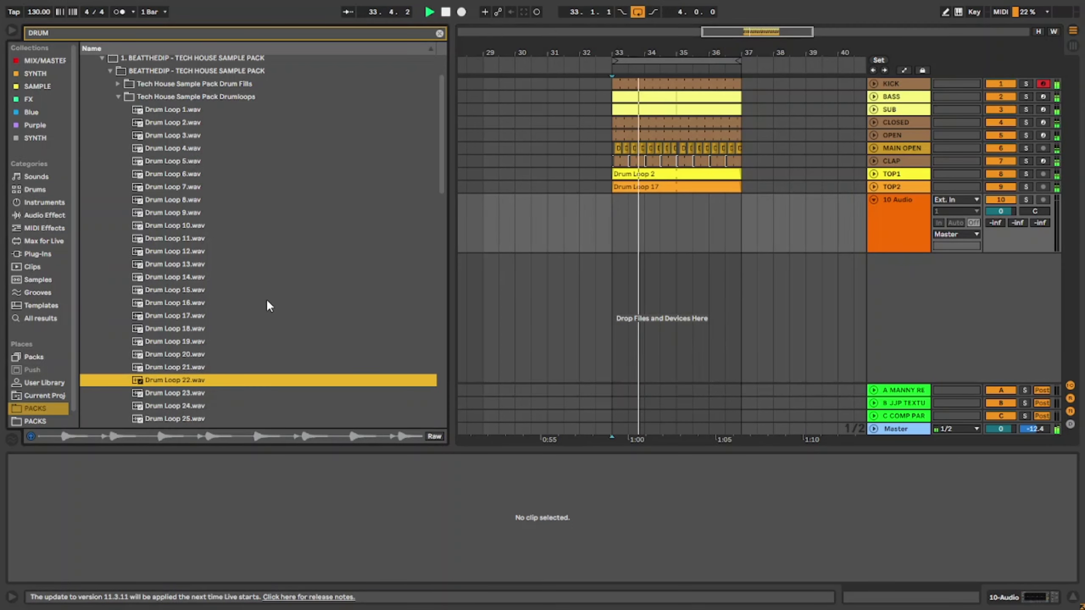
{"action": "left_click", "coordinate": [197, 394]}
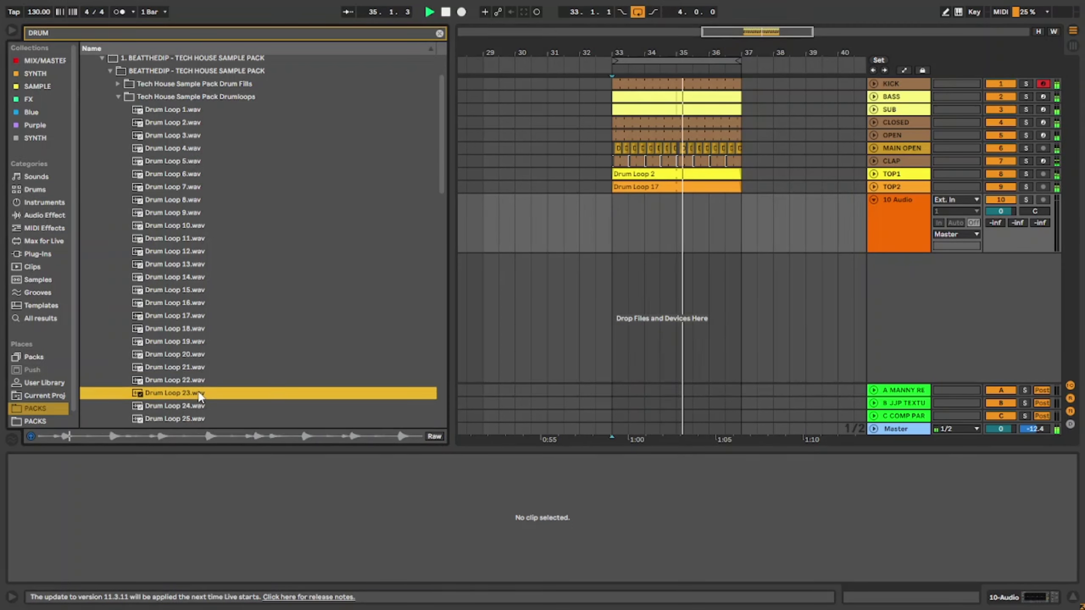
{"action": "key", "text": "Down"}
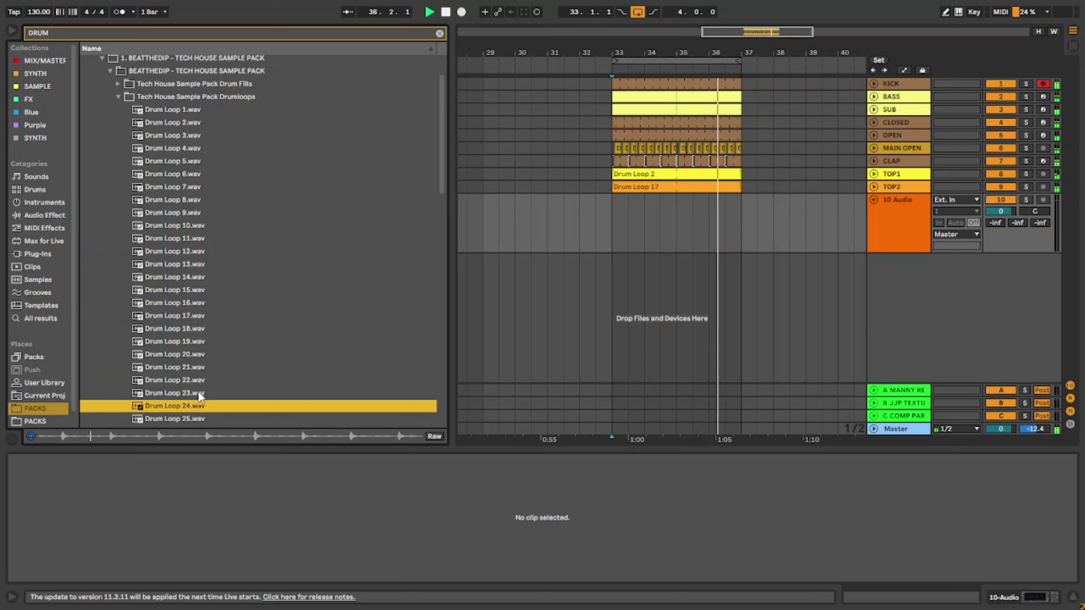
{"action": "key", "text": "Down"}
{"action": "key", "text": "Down"}
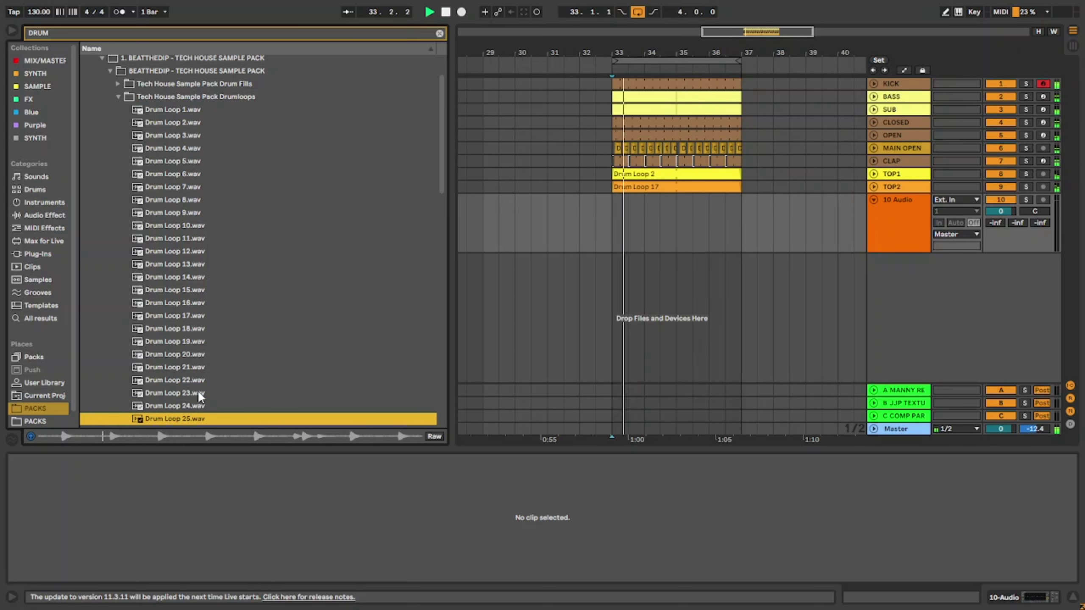
{"action": "key", "text": "Left"}
{"action": "key", "text": "Left"}
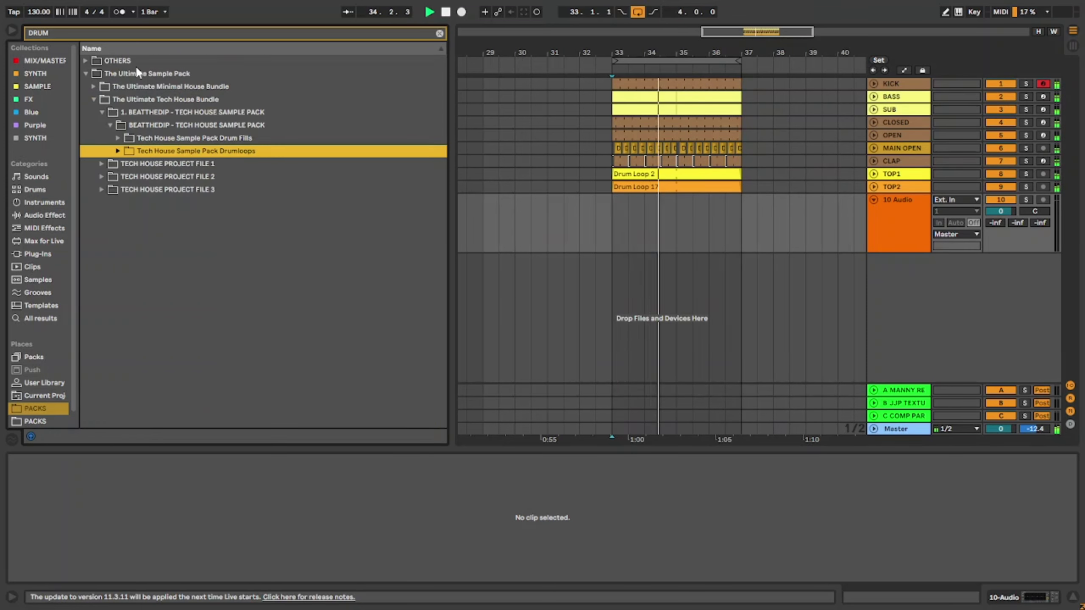
Search the sample packs for PERC and audition the tech house percussion samples from Percussion 1 through Percussion 31.
{"action": "left_click", "coordinate": [64, 33]}
{"action": "type", "text": "PERC"}
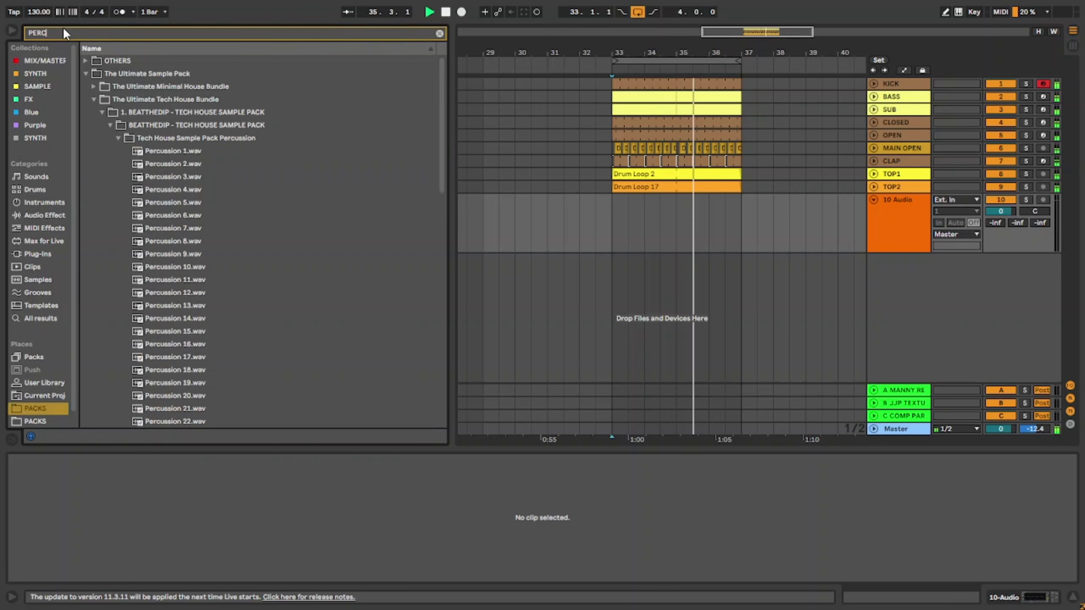
{"action": "key", "text": "Down"}
{"action": "key", "text": "Down"}
{"action": "key", "text": "Down"}
{"action": "key", "text": "Down"}
{"action": "key", "text": "Down"}
{"action": "key", "text": "Down"}
{"action": "key", "text": "Down"}
{"action": "key", "text": "Down"}
{"action": "key", "text": "Down"}
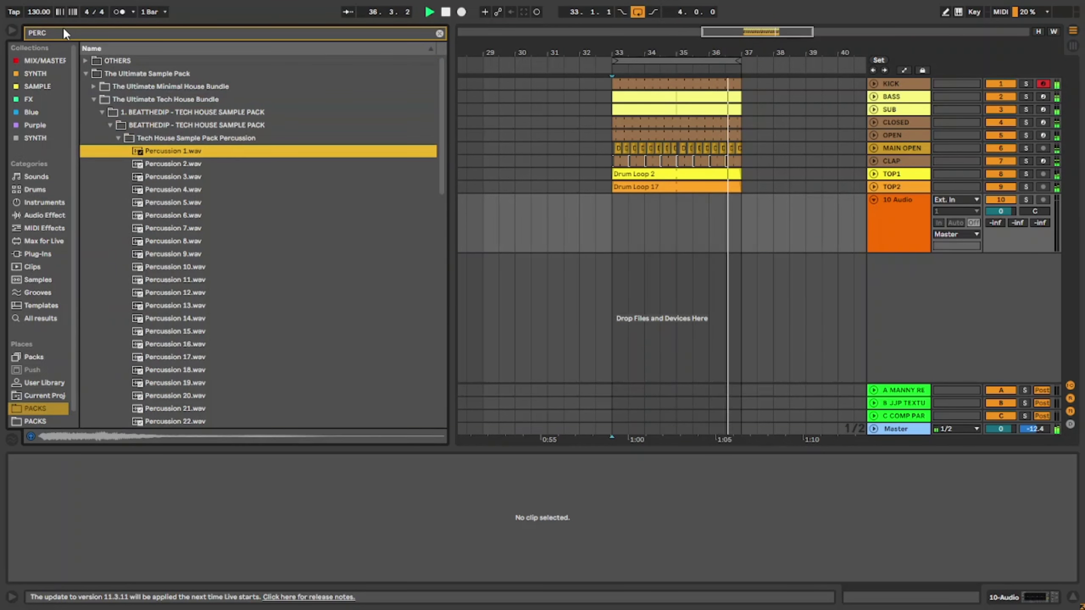
{"action": "key", "text": "Down"}
{"action": "key", "text": "Down"}
{"action": "key", "text": "Down"}
{"action": "key", "text": "Down"}
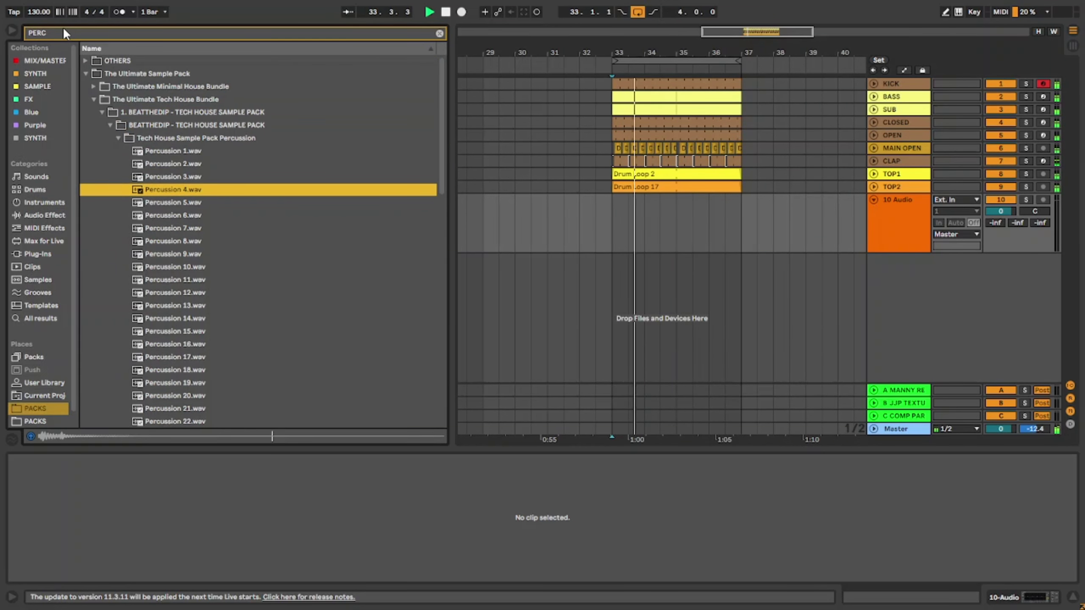
{"action": "key", "text": "Down"}
{"action": "key", "text": "Down"}
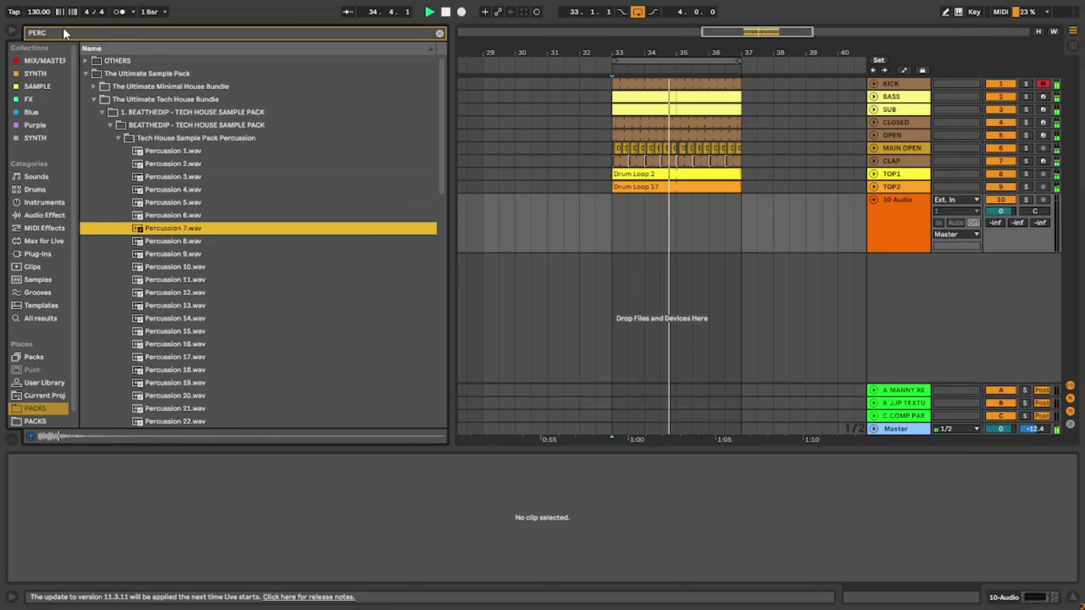
{"action": "key", "text": "Down"}
{"action": "key", "text": "Down"}
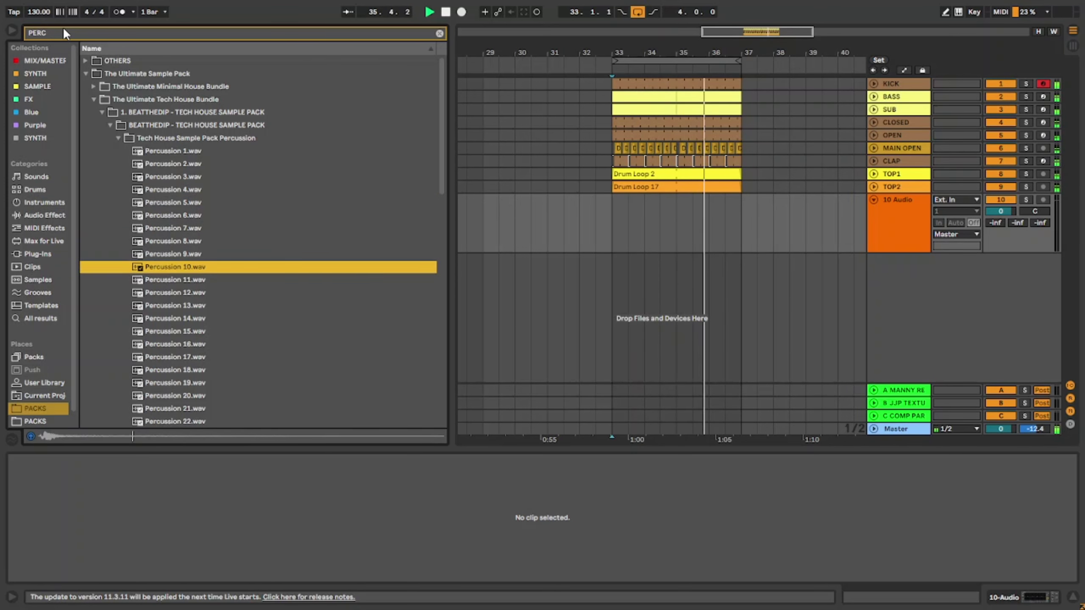
{"action": "key", "text": "Down"}
{"action": "key", "text": "Down"}
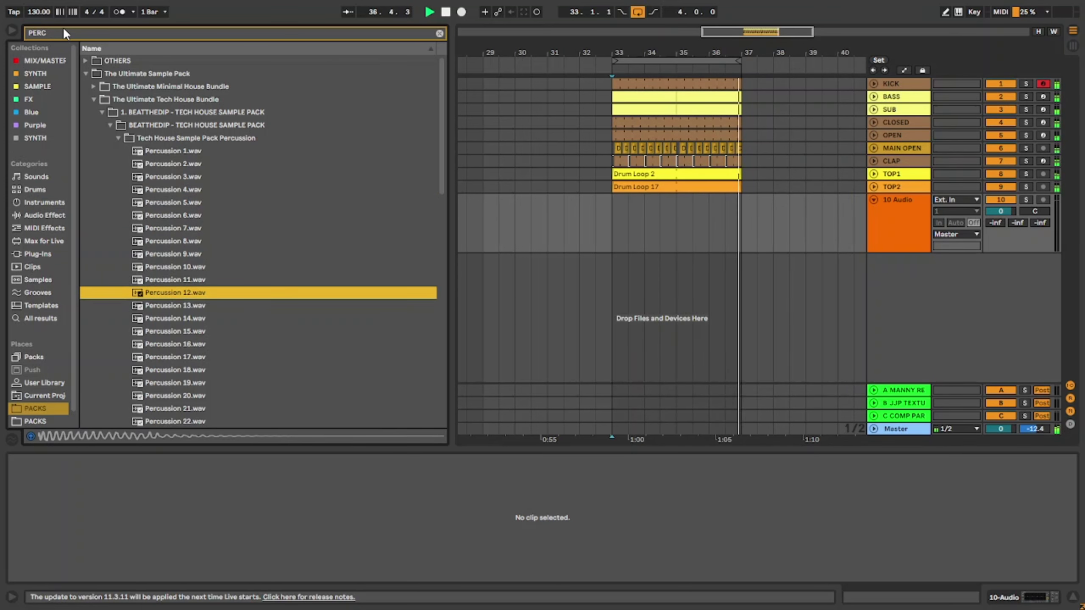
{"action": "key", "text": "Down"}
{"action": "key", "text": "Down"}
{"action": "key", "text": "Down"}
{"action": "key", "text": "Down"}
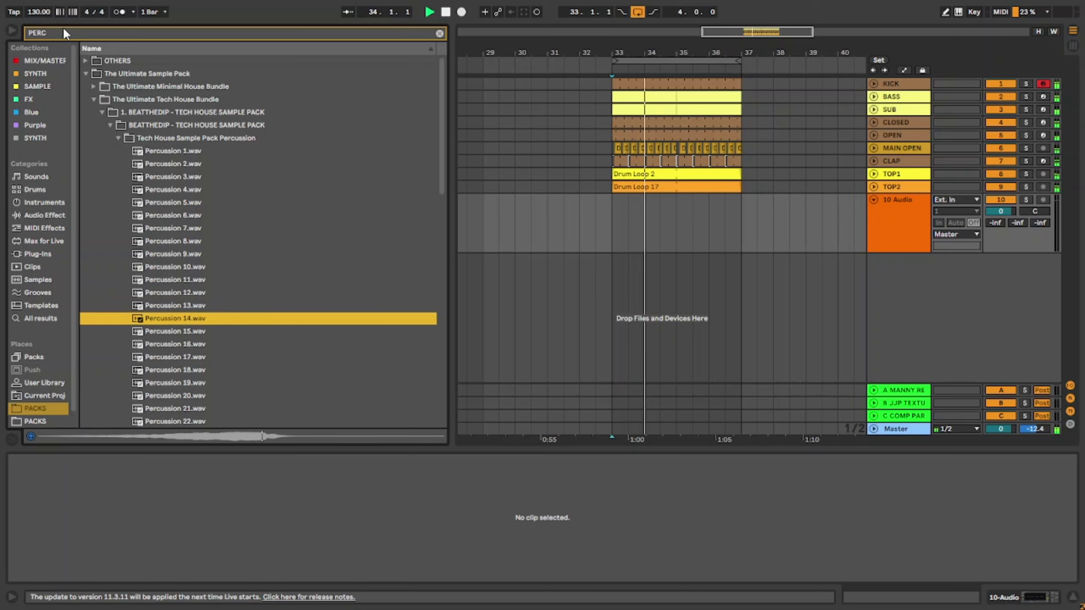
{"action": "key", "text": "Down"}
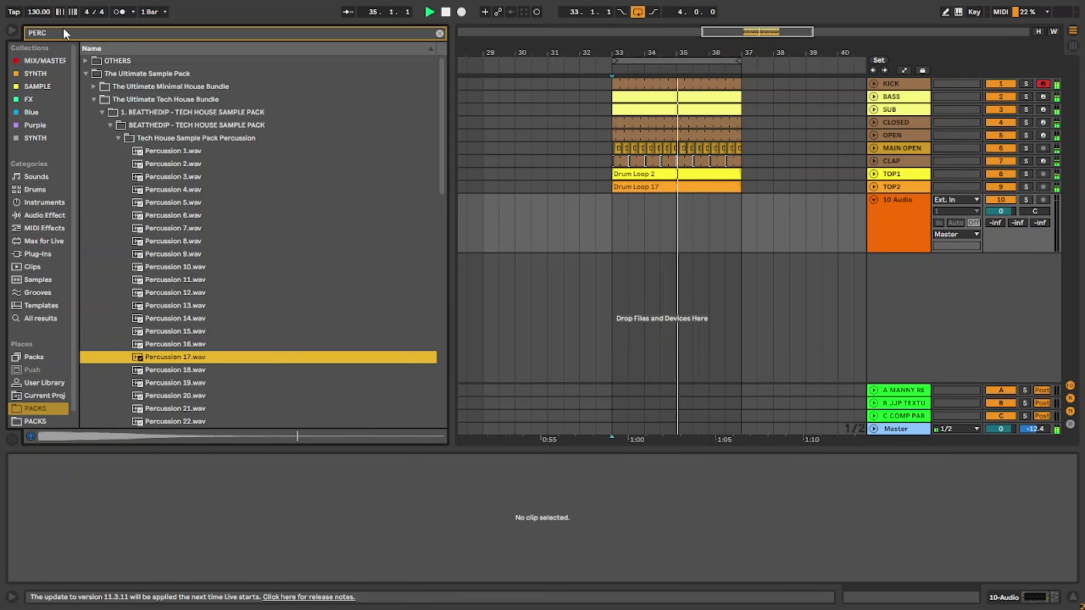
{"action": "key", "text": "Down"}
{"action": "key", "text": "Down"}
{"action": "key", "text": "Down"}
{"action": "key", "text": "Down"}
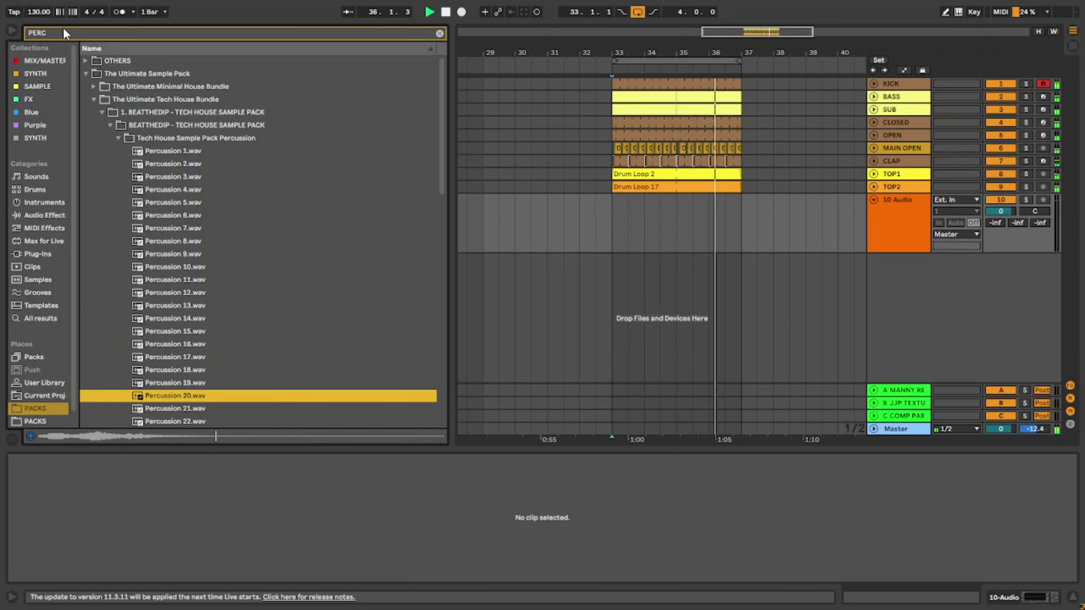
{"action": "key", "text": "Down"}
{"action": "key", "text": "Down"}
{"action": "key", "text": "Down"}
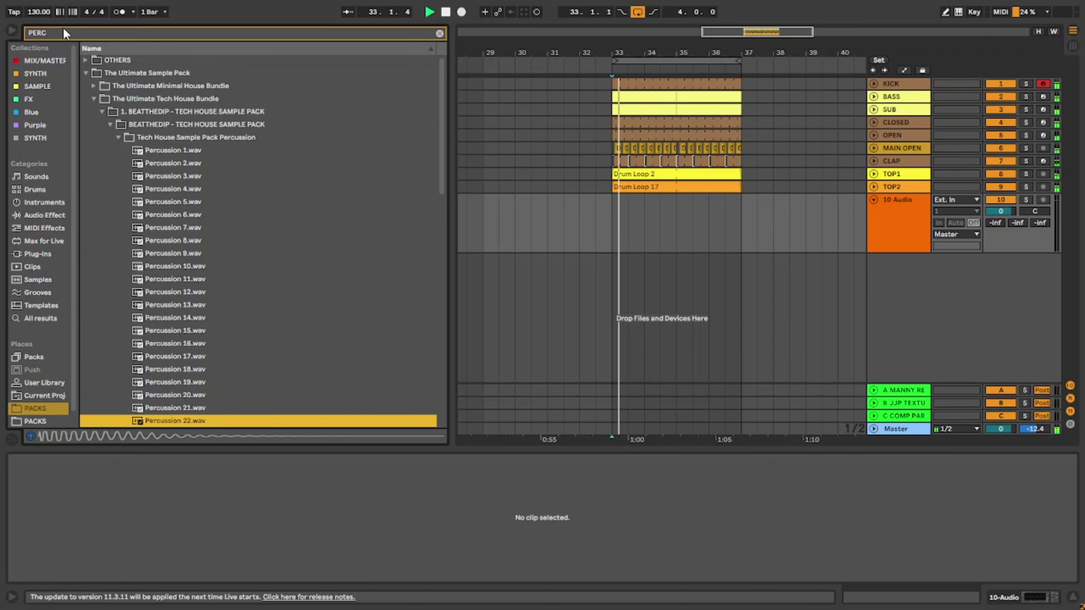
{"action": "key", "text": "Down"}
{"action": "key", "text": "Down"}
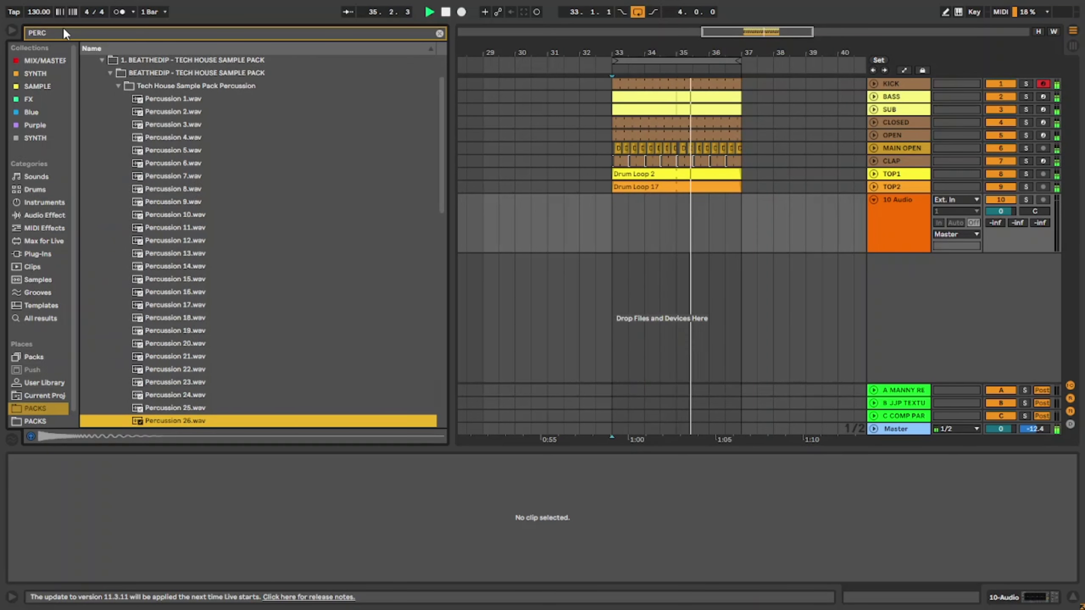
{"action": "key", "text": "Down"}
{"action": "key", "text": "Down"}
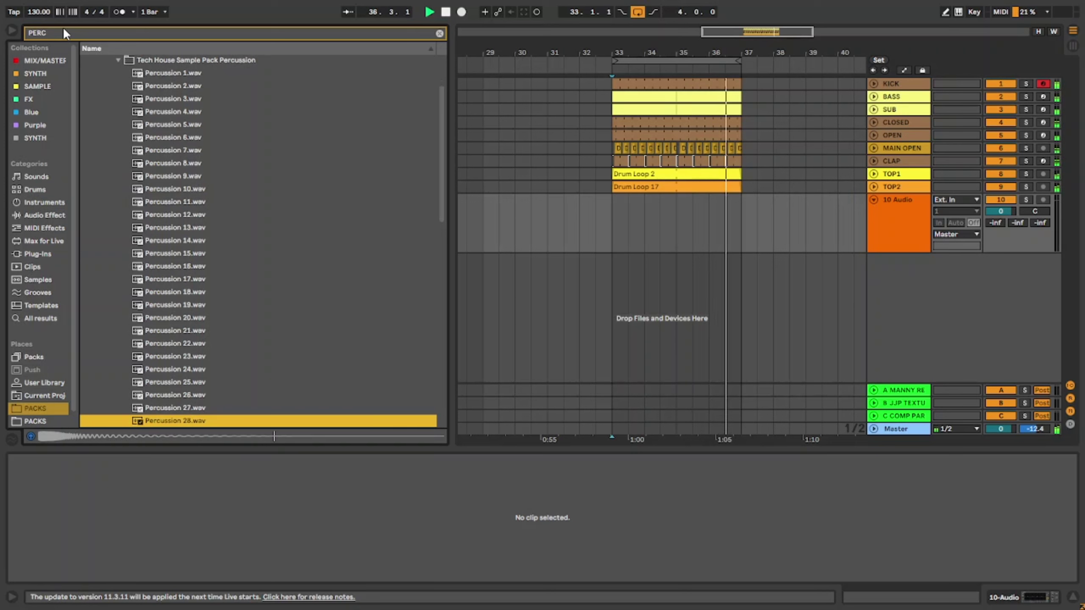
{"action": "key", "text": "Down"}
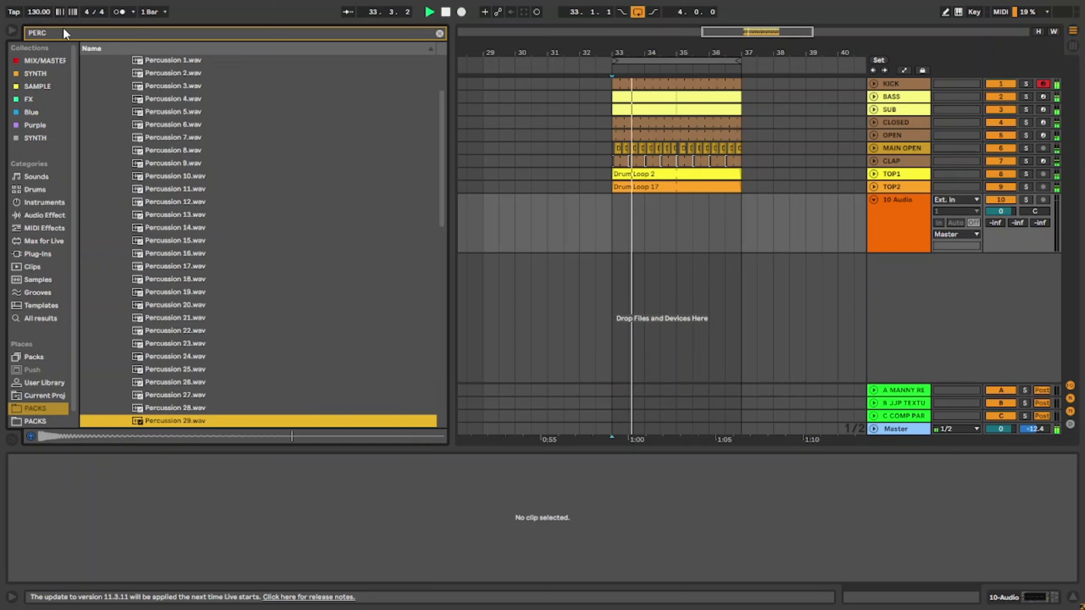
{"action": "key", "text": "Down"}
{"action": "key", "text": "Down"}
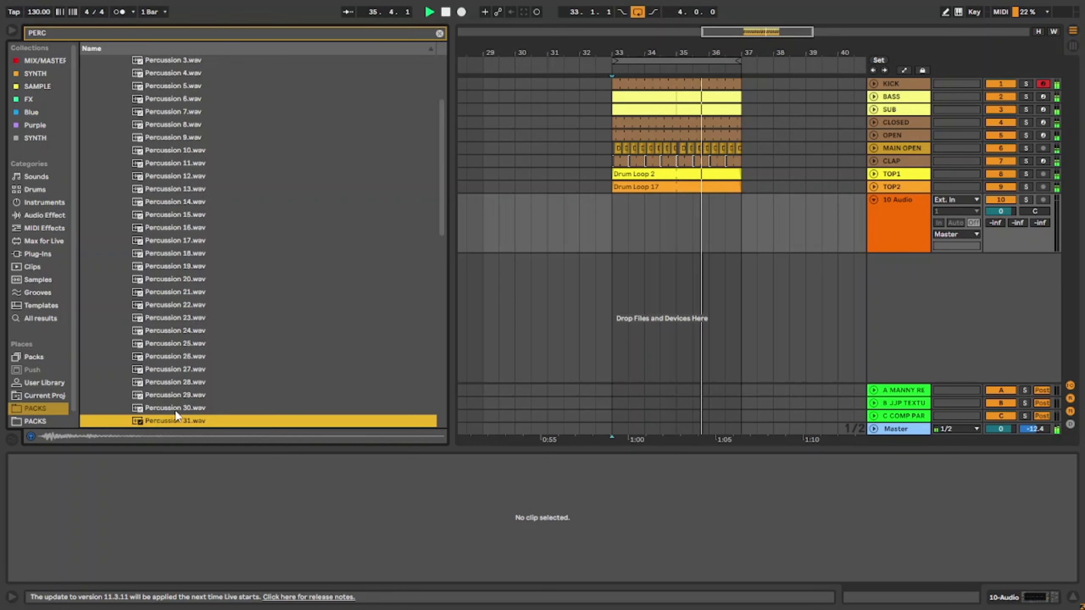
Place Percussion 30 at the start of bar 33 on the empty audio track and lower its track volume to -31.0 dB.
{"action": "left_click_drag", "start_coordinate": [157, 409], "coordinate": [616, 230]}
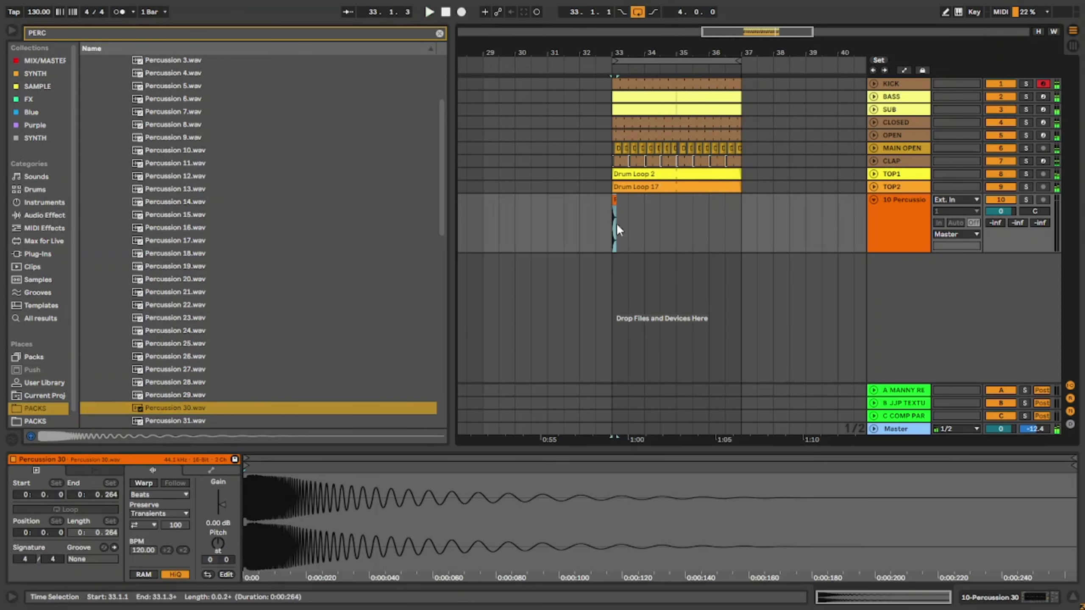
{"action": "scroll", "coordinate": [617, 224], "scroll_direction": "up", "scroll_amount": 5}
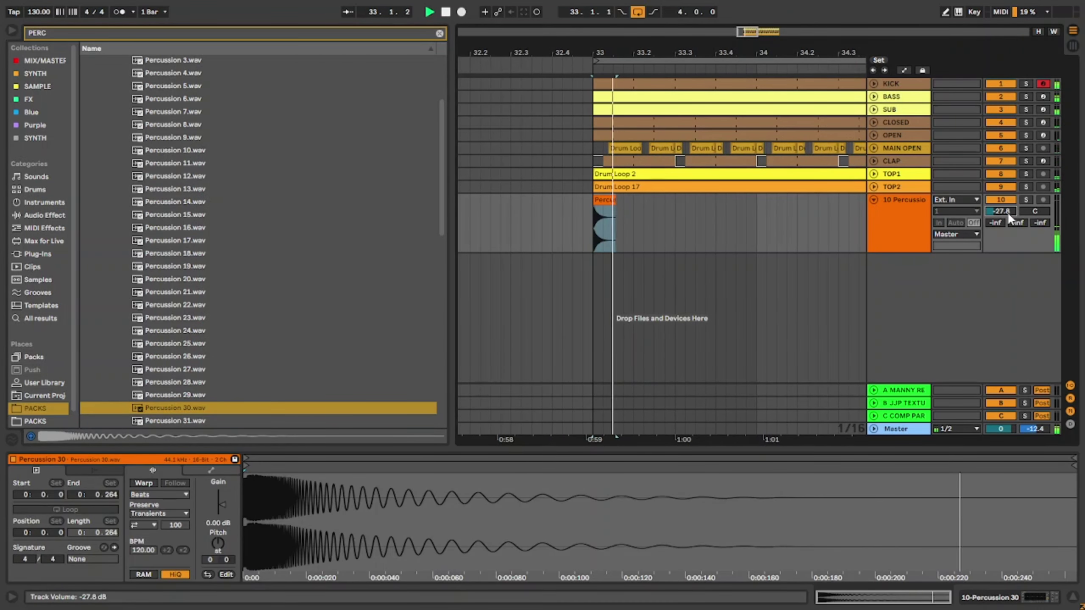
{"action": "left_click_drag", "start_coordinate": [1009, 215], "coordinate": [1009, 232]}
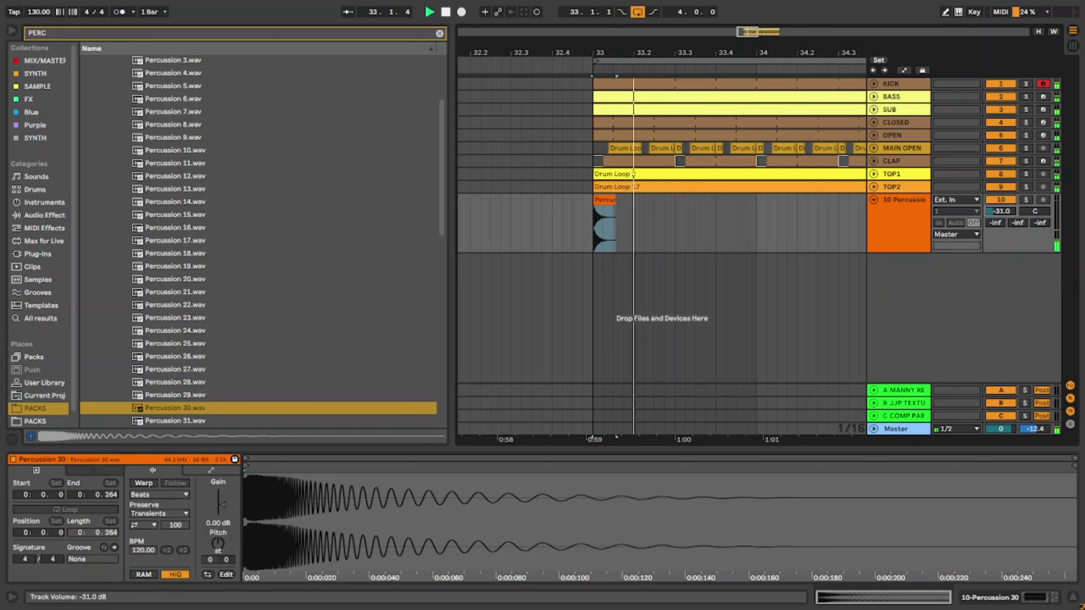
Duplicate the Percussion 30 hit onto beats 2, 3 and 4 of bar 33 and play the groove from the bar's start.
{"action": "key", "text": "ctrl+d"}
{"action": "key", "text": "ctrl+d"}
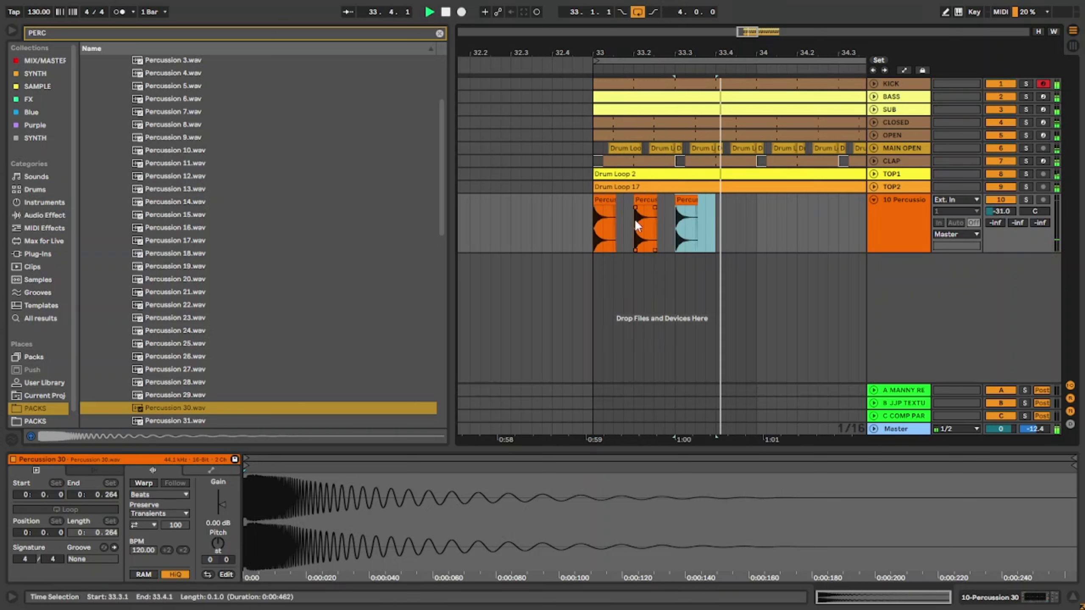
{"action": "key", "text": "ctrl+d"}
{"action": "left_click", "coordinate": [594, 218]}
{"action": "key", "text": "space"}
{"action": "key", "text": "space"}
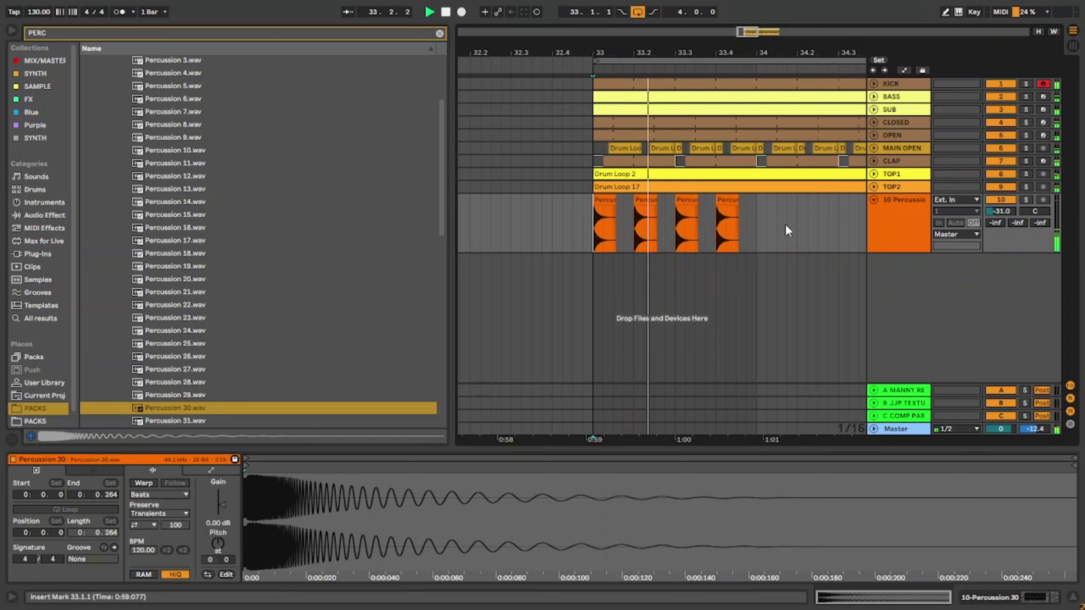
Move the second percussion hit to 33.1.3 and duplicate it to fill bar 33 with eighth-note hits.
{"action": "left_click_drag", "start_coordinate": [652, 210], "coordinate": [634, 202]}
{"action": "left_click", "coordinate": [605, 200]}
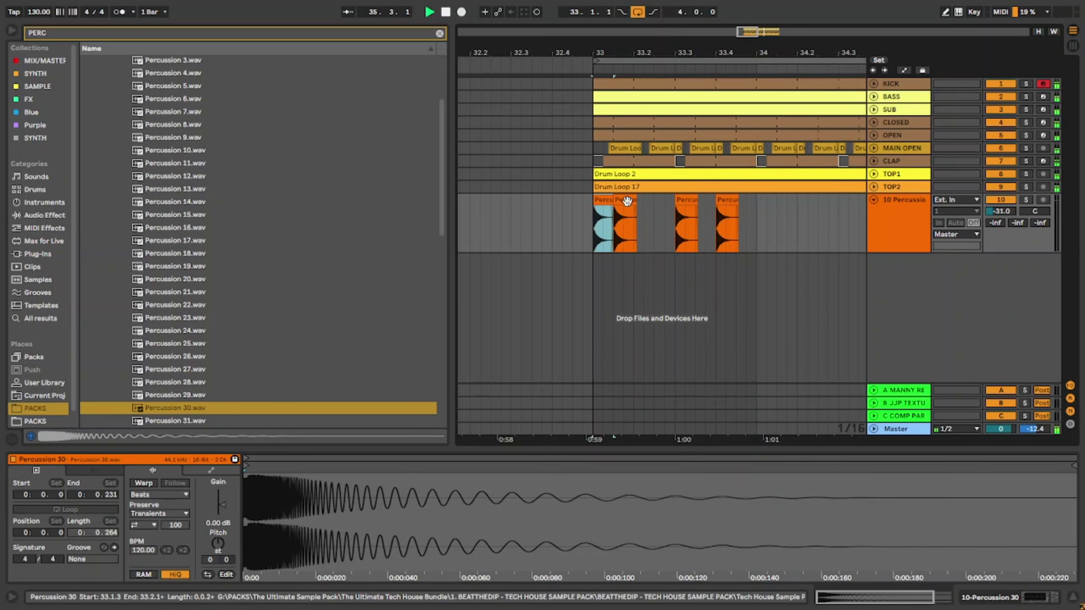
{"action": "left_click", "coordinate": [633, 214], "text": "shift"}
{"action": "key", "text": "ctrl+d"}
{"action": "key", "text": "ctrl+d"}
{"action": "key", "text": "ctrl+d"}
{"action": "left_click", "coordinate": [594, 218]}
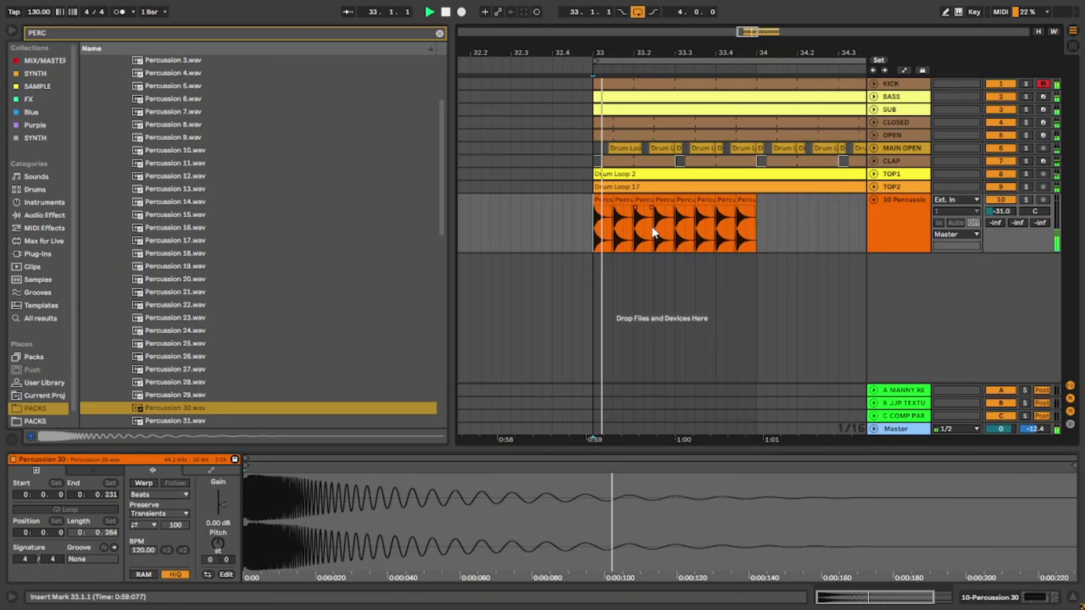
Turn beat 2 of bar 33 into four sixteenth-note percussion hits by duplicating the first 1/16 of the hit at 33.2.1.
{"action": "left_click_drag", "start_coordinate": [643, 223], "coordinate": [635, 230]}
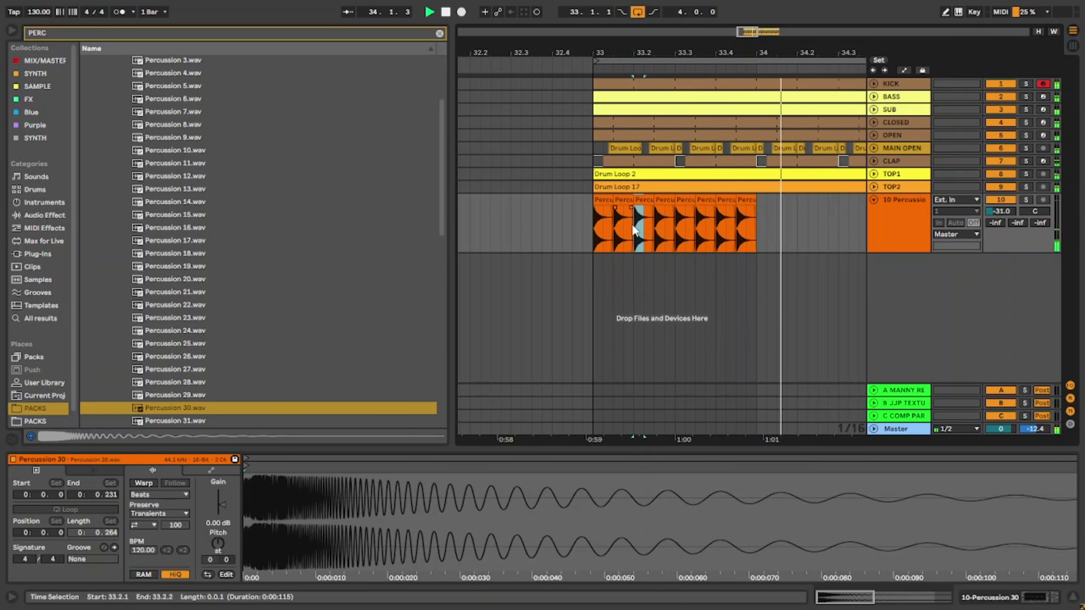
{"action": "key", "text": "ctrl+d"}
{"action": "key", "text": "ctrl+d"}
{"action": "key", "text": "ctrl+d"}
{"action": "key", "text": "ctrl+d"}
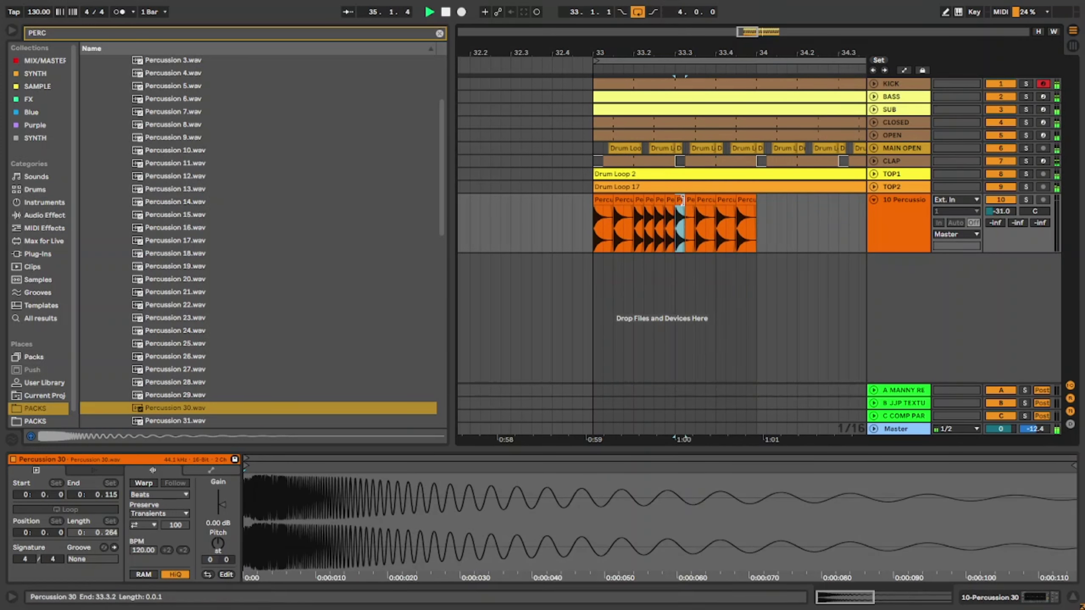
{"action": "left_click", "coordinate": [679, 199]}
{"action": "left_click", "coordinate": [680, 200]}
{"action": "left_click", "coordinate": [604, 200]}
{"action": "key", "text": "space"}
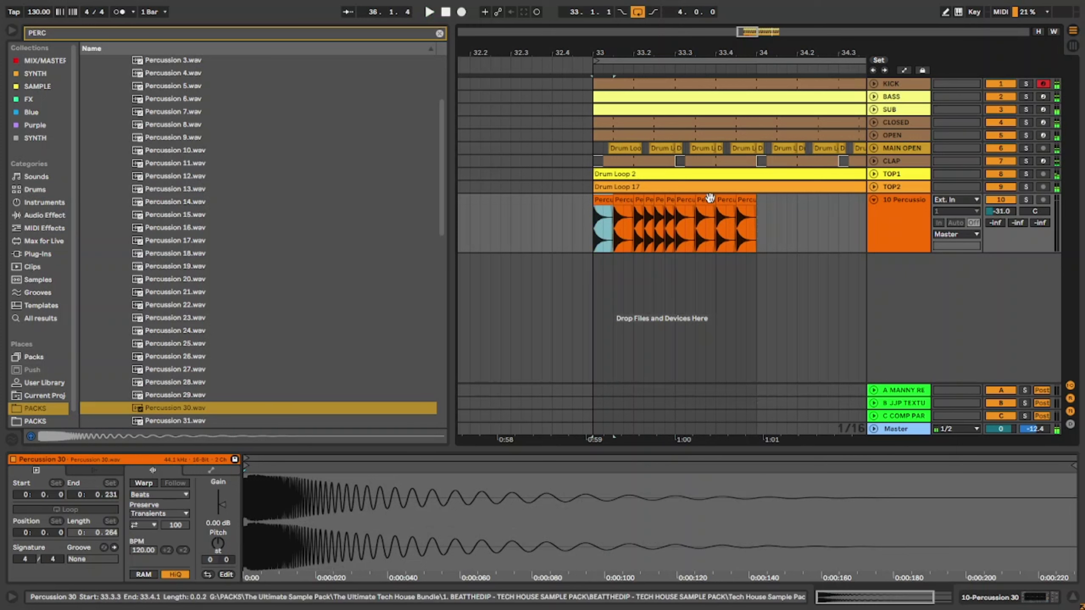
Try deactivating the last three percussion hits of bar 33, starting at 33.3.3.
{"action": "key", "text": "space"}
{"action": "left_click", "coordinate": [709, 200]}
{"action": "left_click", "coordinate": [764, 211], "text": "shift"}
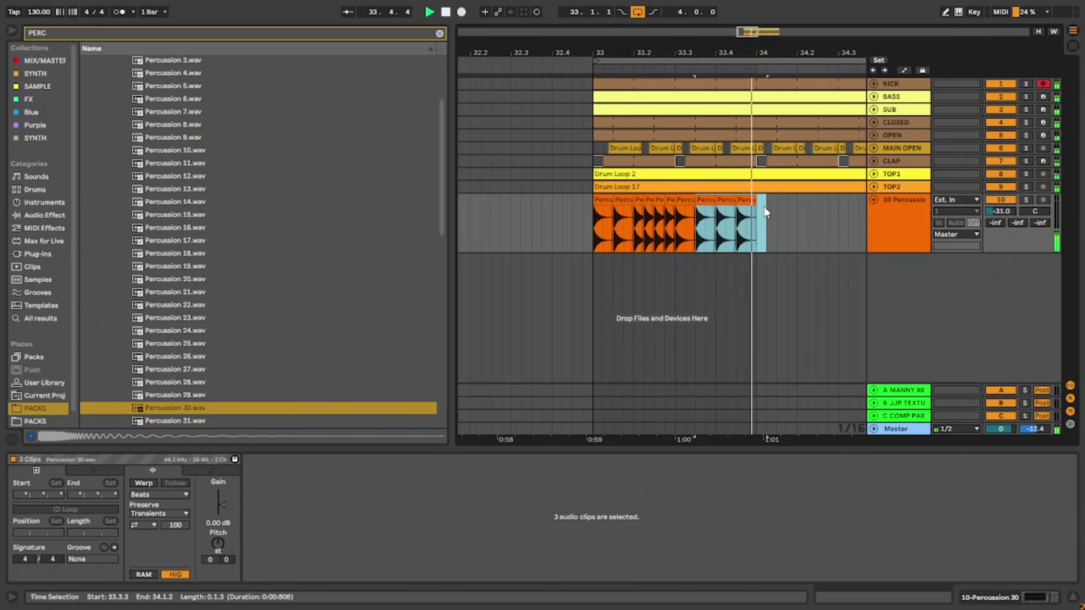
{"action": "key", "text": "0"}
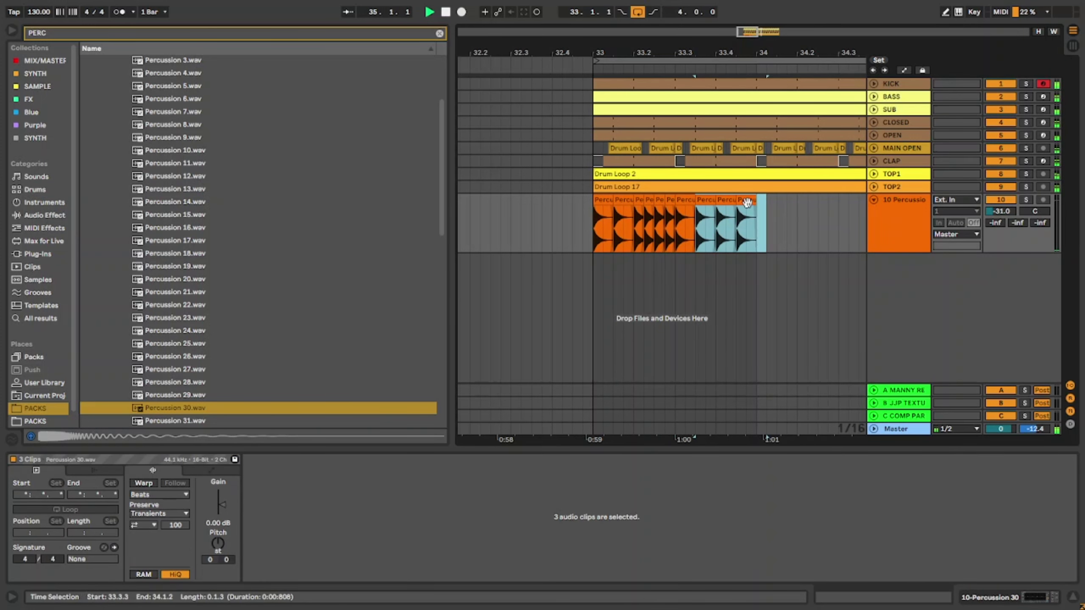
Move the eight percussion hits from beat 2 onward to the start of bar 33 and deactivate the last hit at 33.3.3.
{"action": "left_click", "coordinate": [640, 199]}
{"action": "left_click", "coordinate": [748, 198], "text": "shift"}
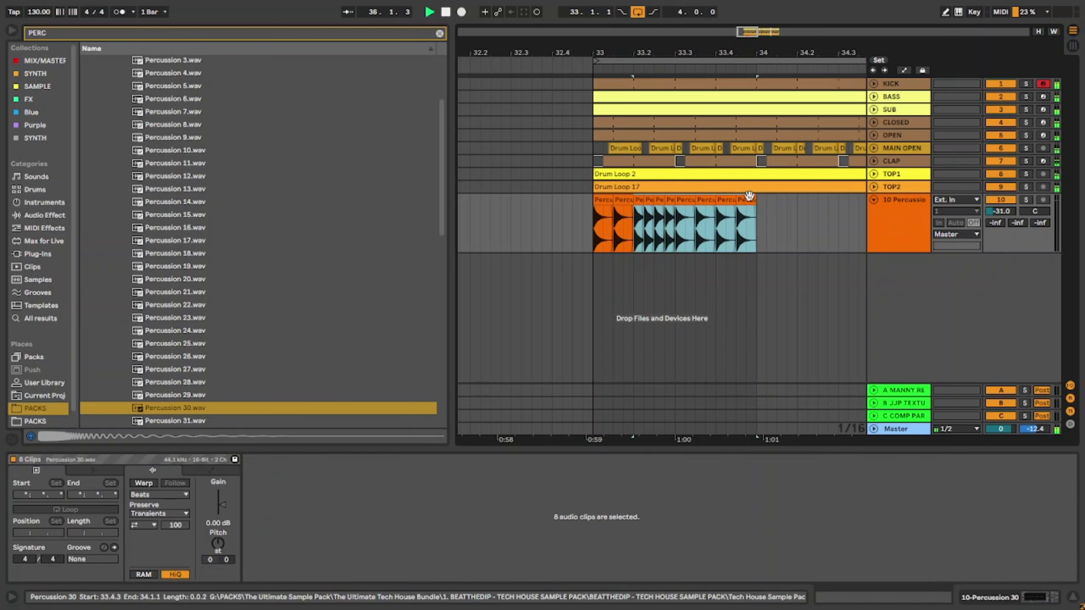
{"action": "left_click_drag", "start_coordinate": [750, 196], "coordinate": [710, 196]}
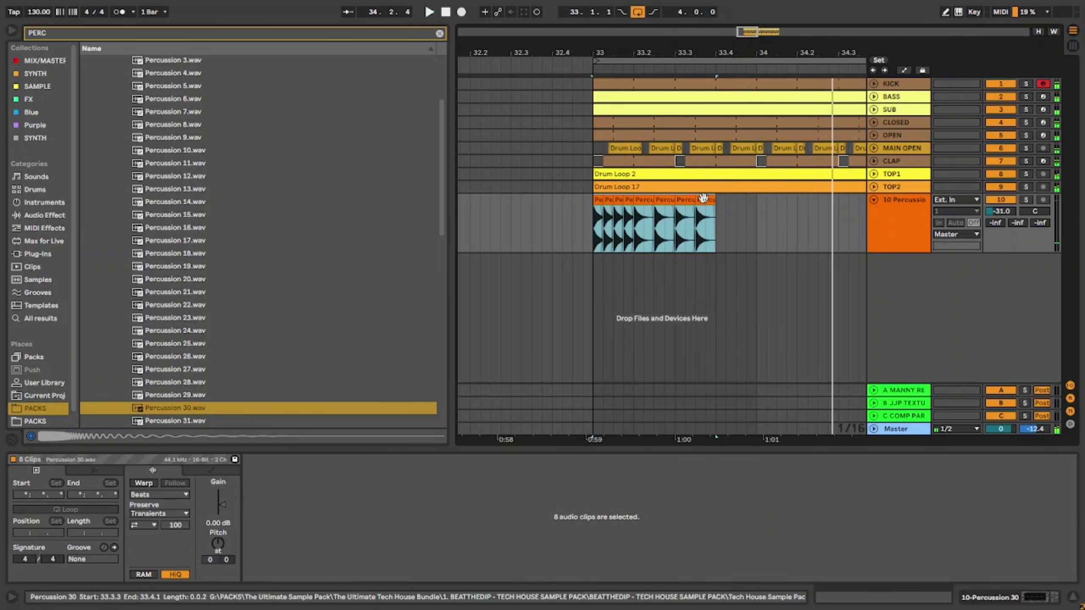
{"action": "left_click", "coordinate": [701, 197]}
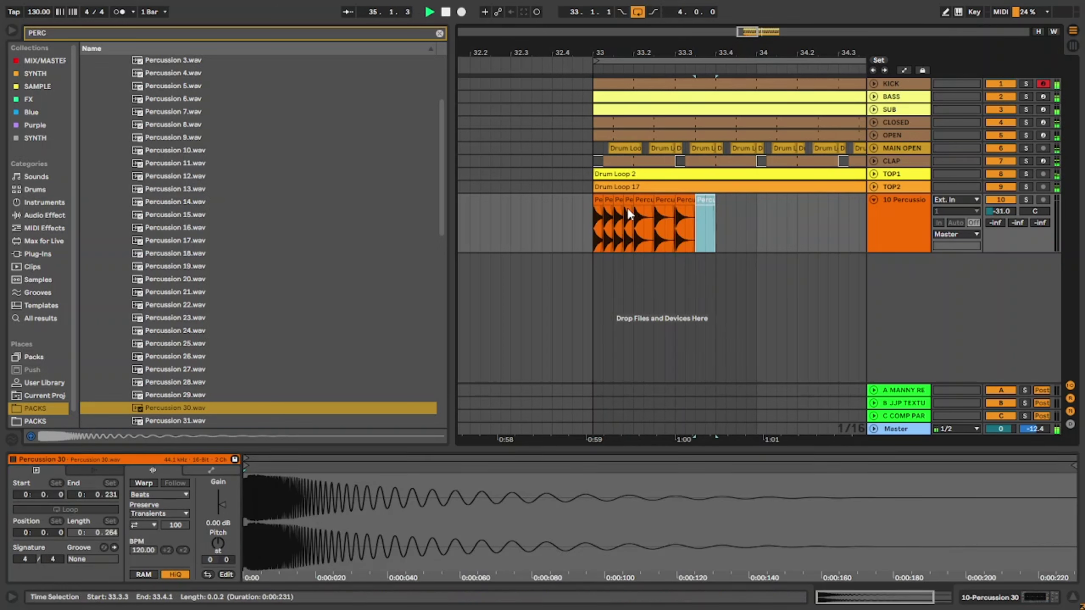
{"action": "left_click_drag", "start_coordinate": [701, 198], "coordinate": [598, 198]}
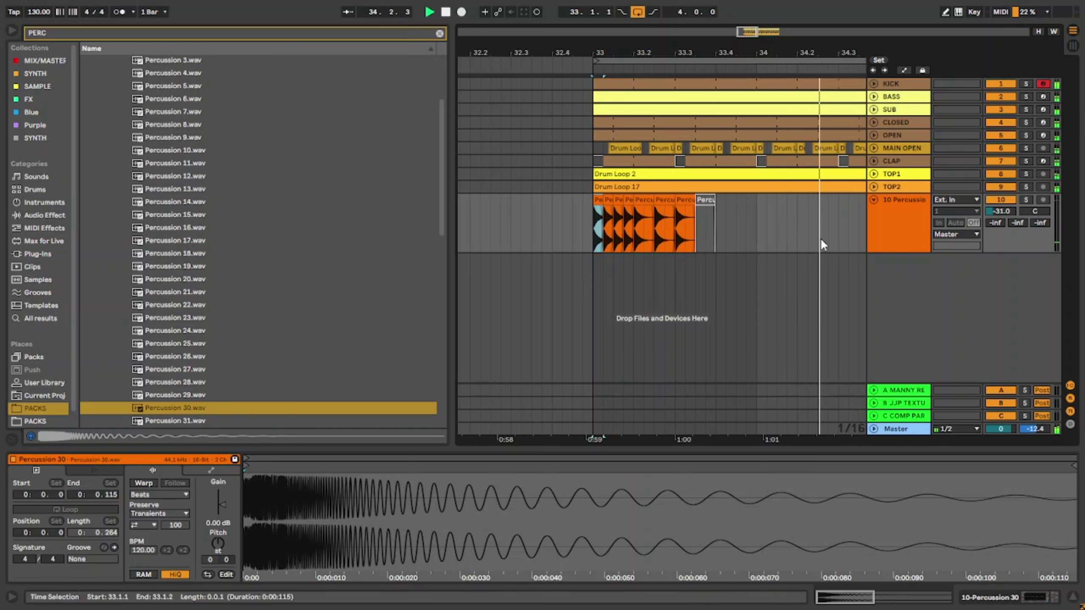
Insert a new audio track below the Percussion 30 track and lower the Percussion 30 track volume to -35.0 dB.
{"action": "left_click", "coordinate": [757, 230], "text": "shift"}
{"action": "scroll", "coordinate": [756, 228], "scroll_direction": "down", "scroll_amount": 5}
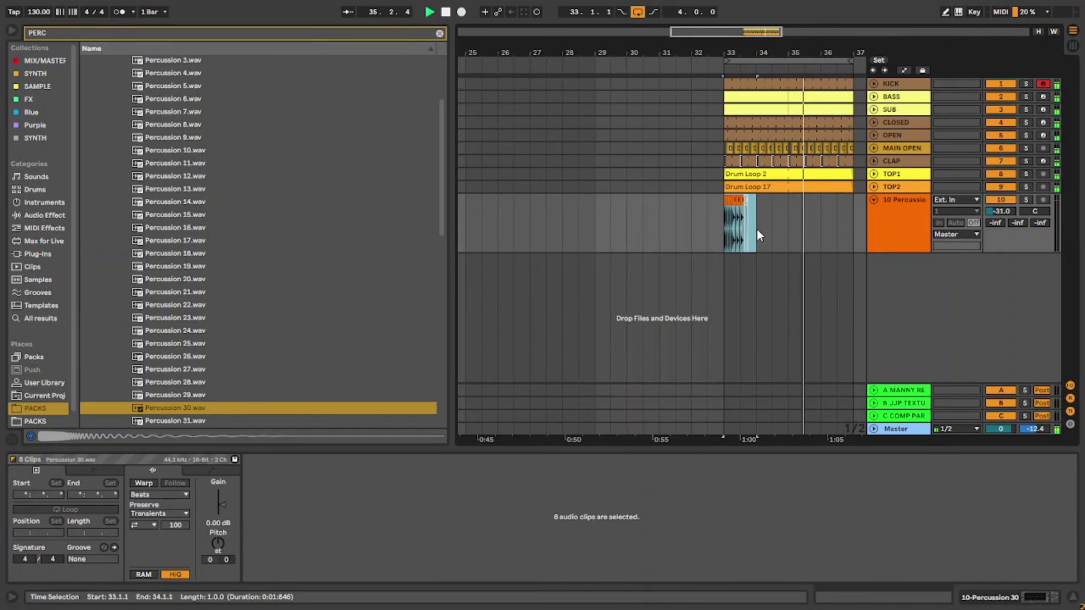
{"action": "left_click", "coordinate": [839, 227], "text": "shift"}
{"action": "left_click", "coordinate": [873, 224]}
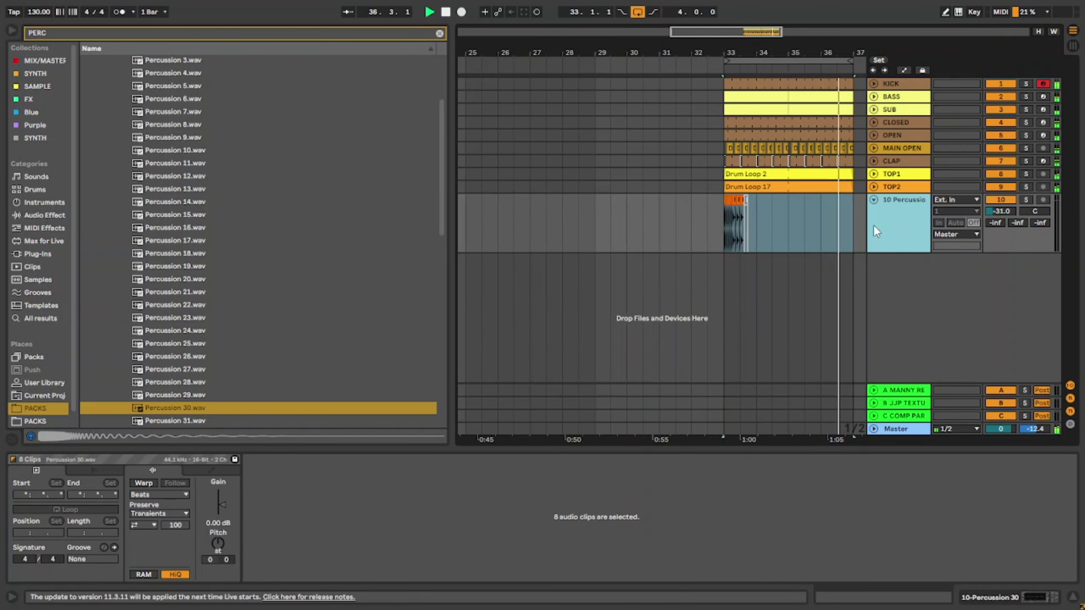
{"action": "key", "text": "ctrl+t"}
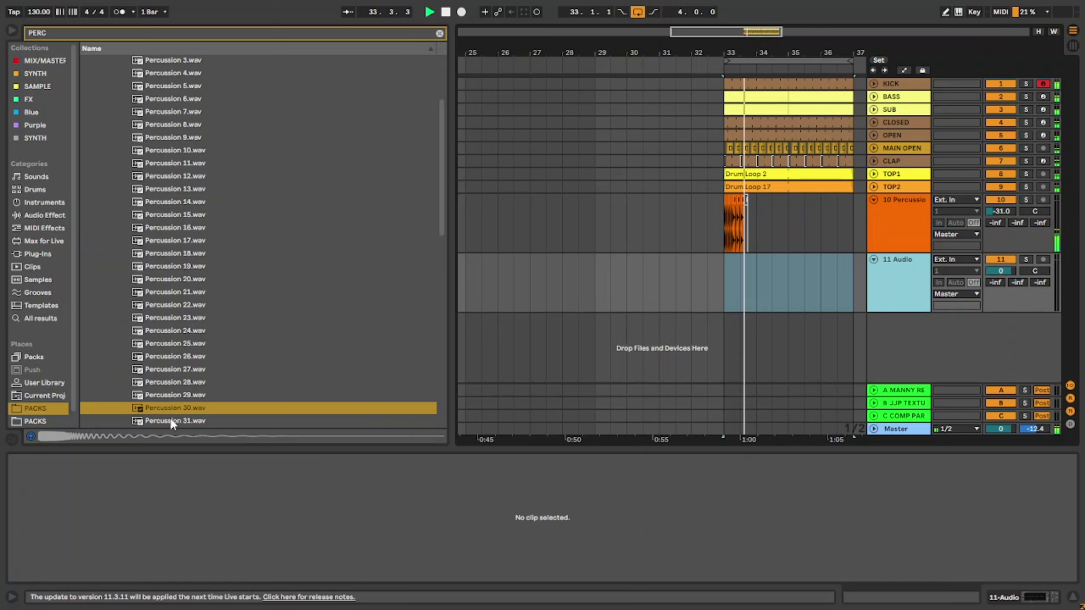
{"action": "scroll", "coordinate": [169, 417], "scroll_direction": "down", "scroll_amount": 1}
{"action": "left_click_drag", "start_coordinate": [1000, 211], "coordinate": [974, 222]}
Audition the samples from Percussion 31 through Percussion 33 against the groove.
{"action": "scroll", "coordinate": [266, 416], "scroll_direction": "down", "scroll_amount": 3}
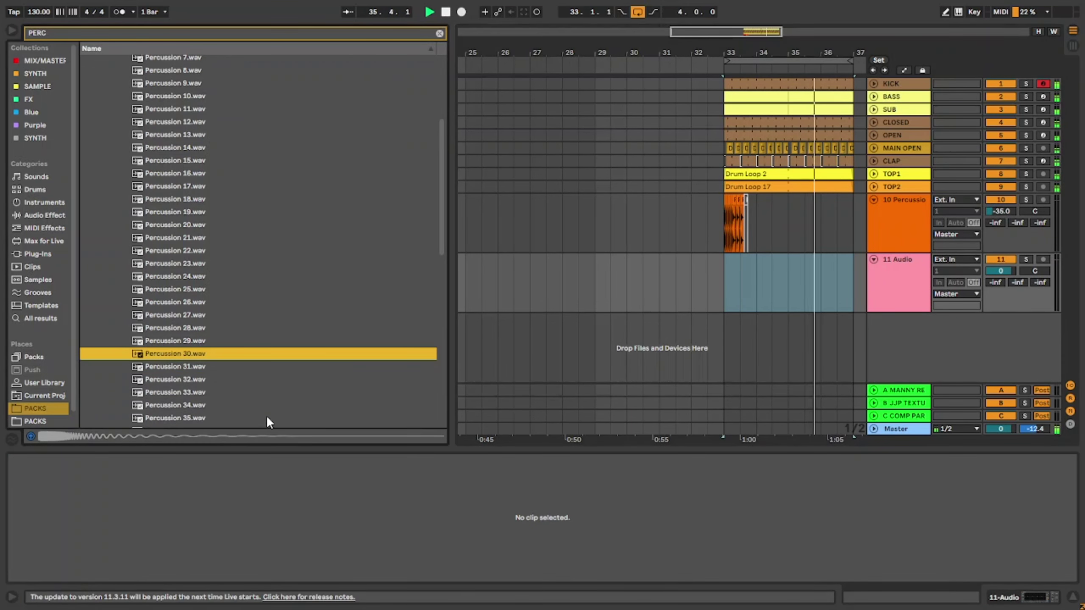
{"action": "left_click", "coordinate": [221, 368]}
{"action": "key", "text": "Down"}
{"action": "key", "text": "Down"}
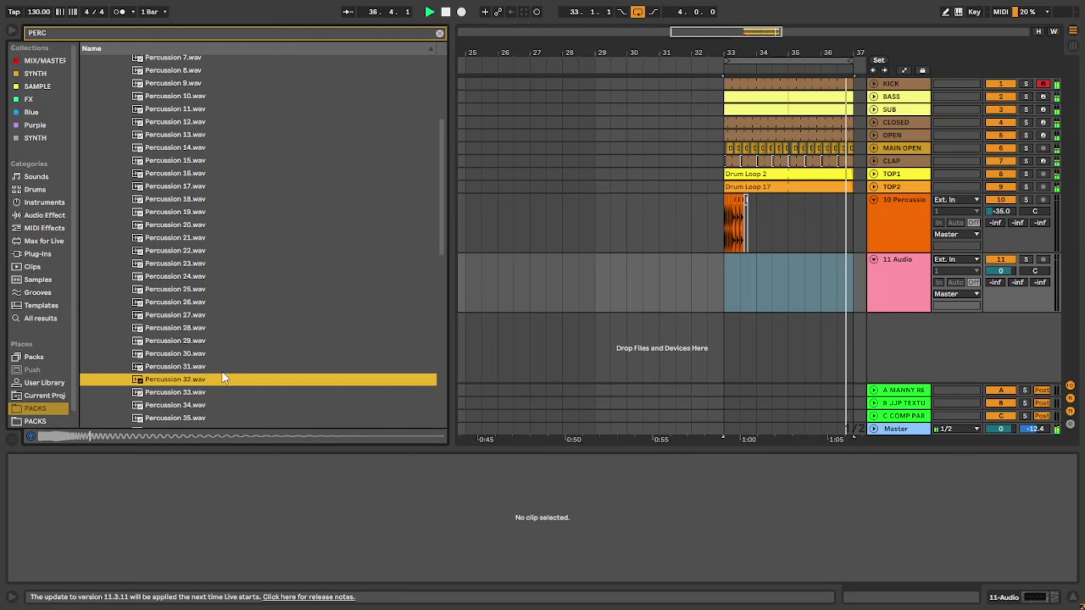
{"action": "key", "text": "Down"}
{"action": "key", "text": "Up"}
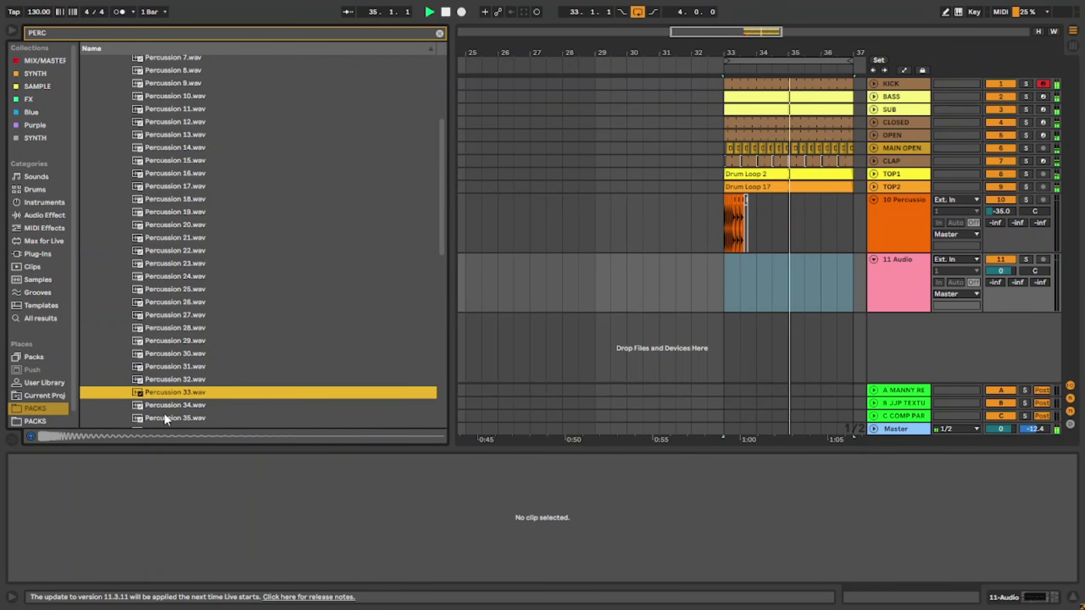
Place Percussion 33 at the start of bar 34 on the Percussion 30 track and duplicate it to 34.3.1 and 35.1.1.
{"action": "left_click_drag", "start_coordinate": [150, 393], "coordinate": [757, 231]}
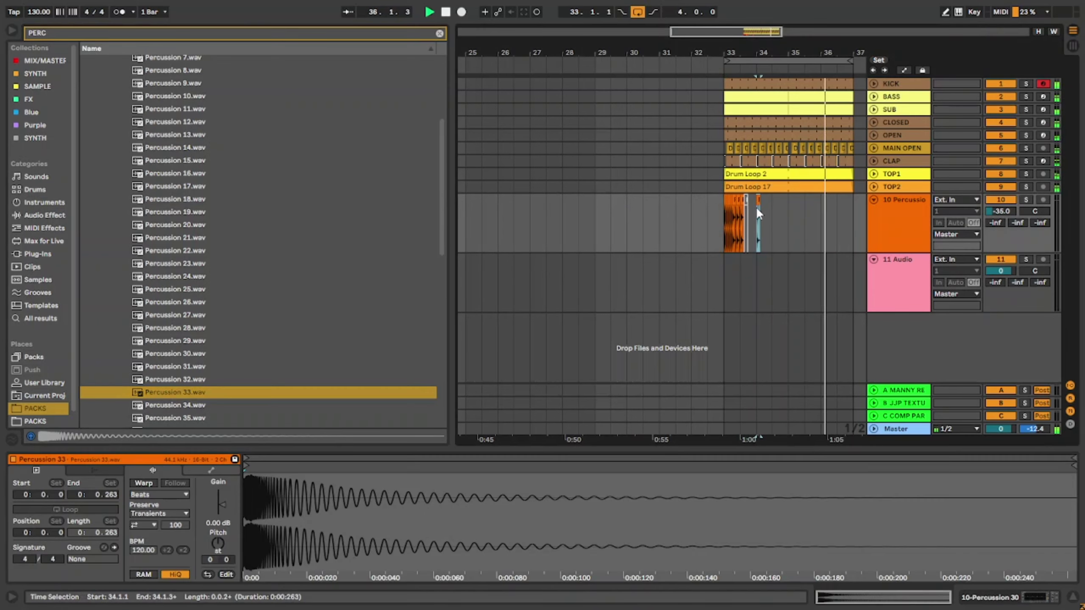
{"action": "left_click", "coordinate": [789, 220], "text": "shift"}
{"action": "key", "text": "ctrl+d"}
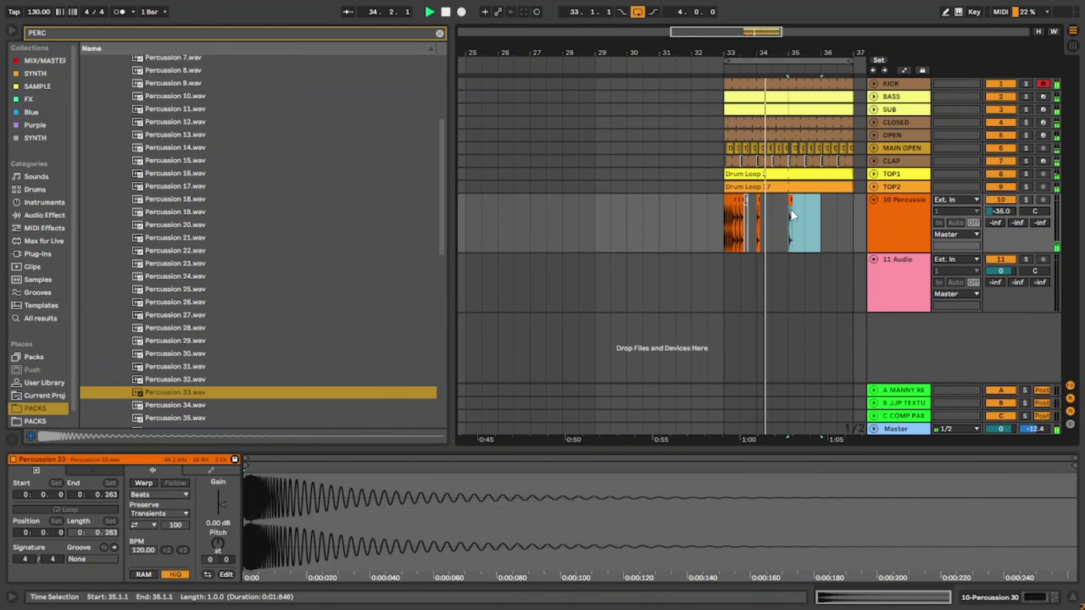
{"action": "key", "text": "Left"}
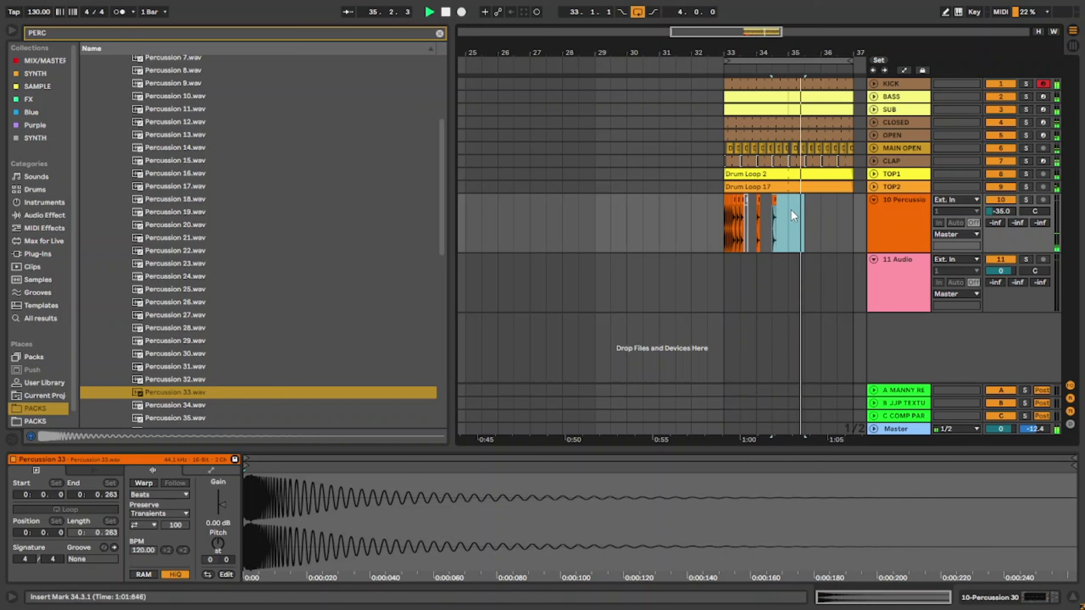
{"action": "key", "text": "ctrl+d"}
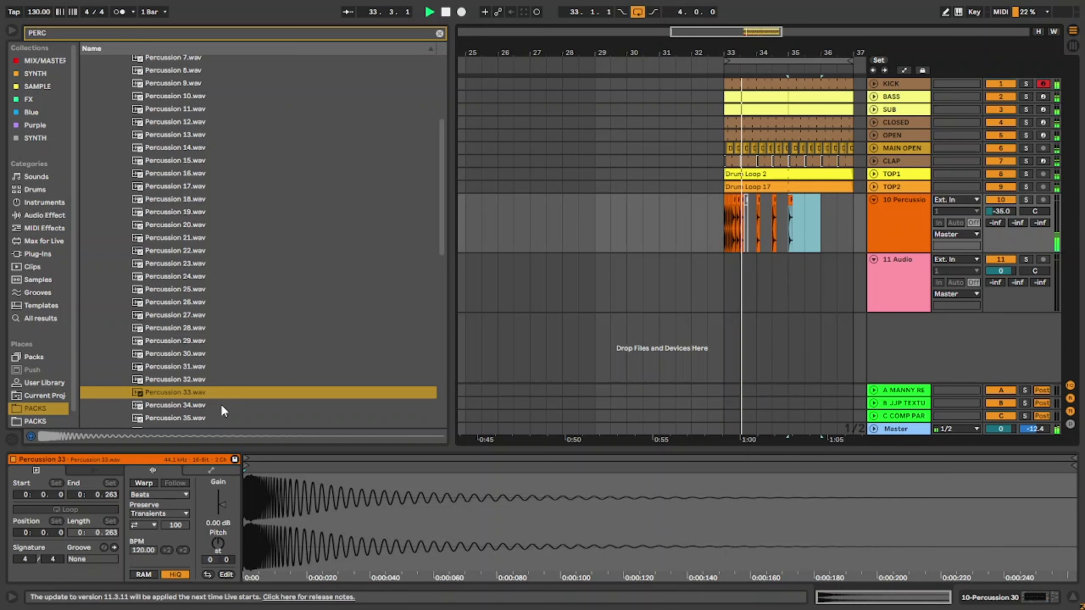
Audition samples from Percussion 32 back to Percussion 28, and replace the hits at 34.1.1, 34.3.1 and 35.1.1 with Percussion 28.
{"action": "left_click", "coordinate": [759, 215], "text": "shift"}
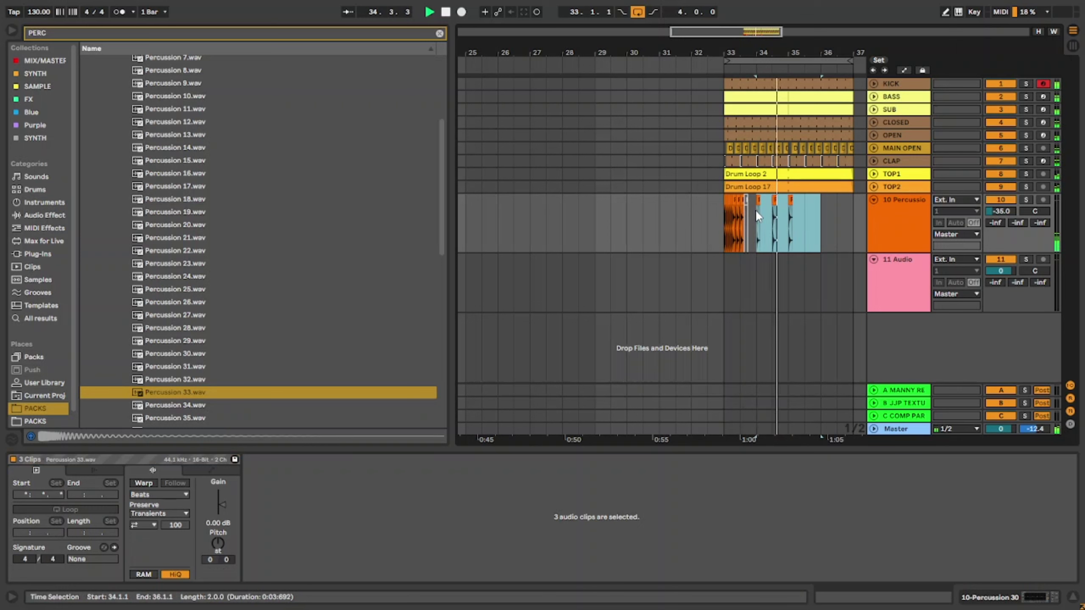
{"action": "left_click", "coordinate": [198, 379]}
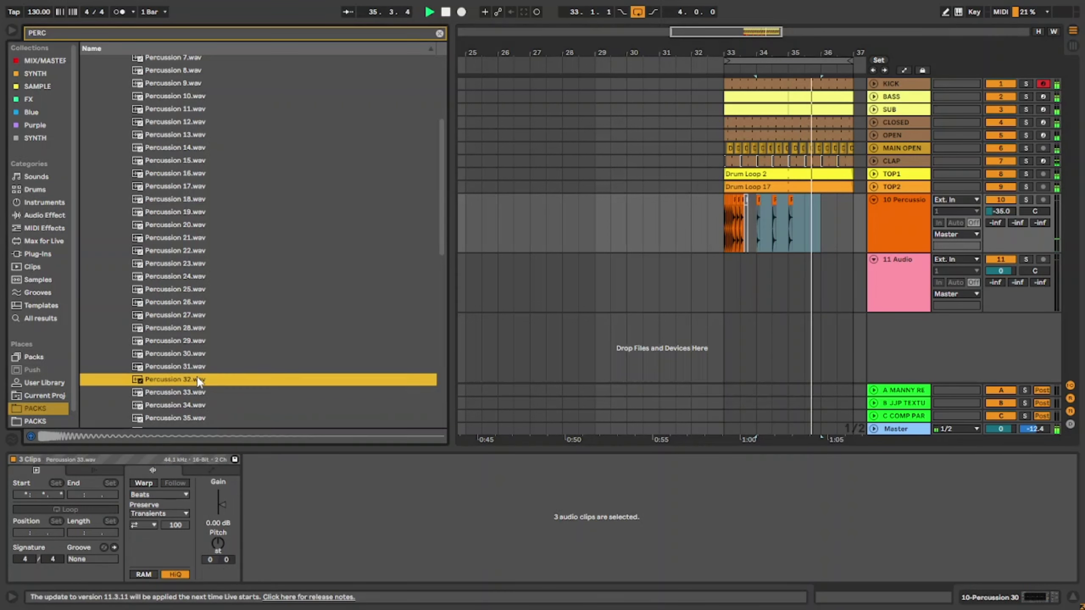
{"action": "left_click", "coordinate": [197, 366]}
{"action": "left_click", "coordinate": [196, 341]}
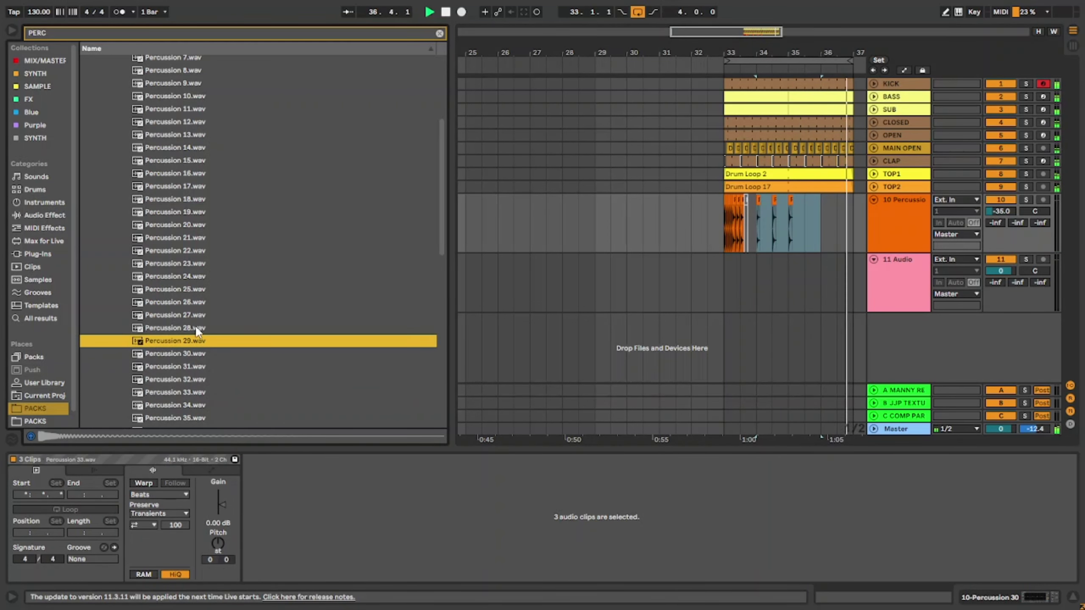
{"action": "left_click", "coordinate": [195, 326]}
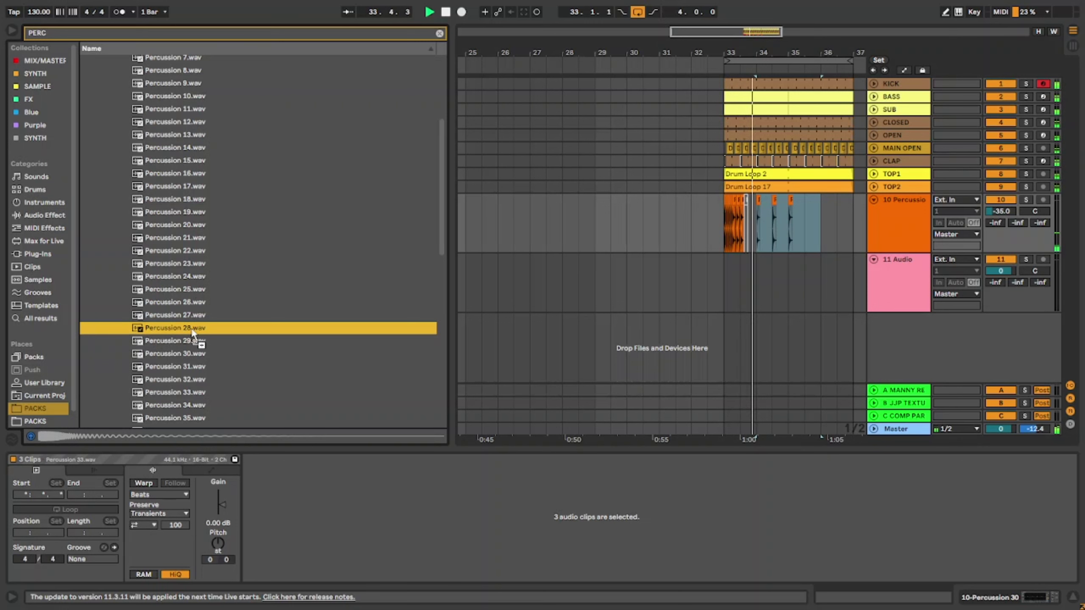
{"action": "left_click_drag", "start_coordinate": [192, 333], "coordinate": [756, 215]}
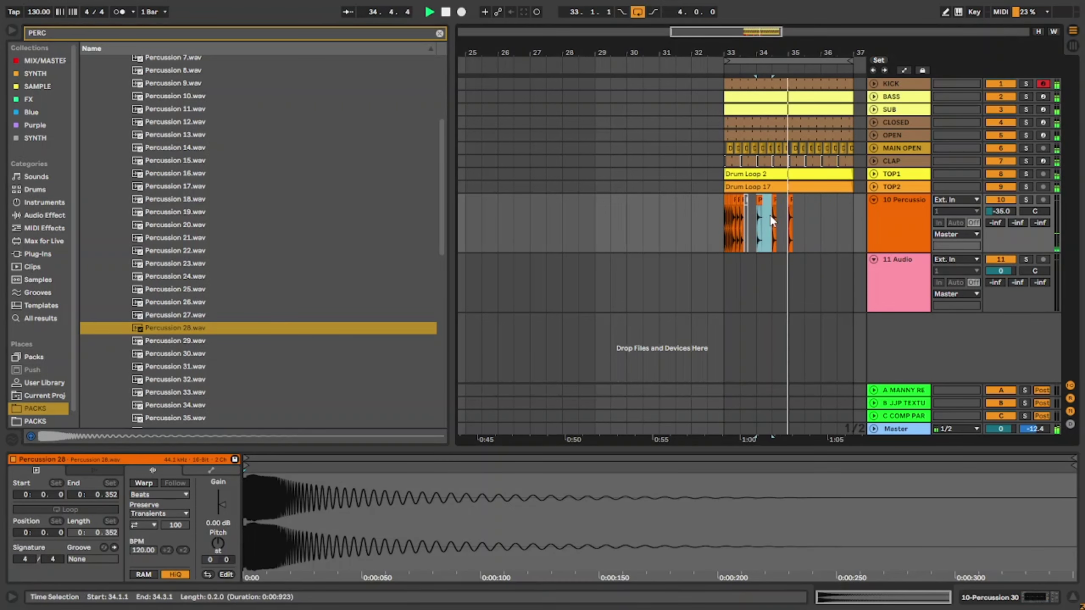
{"action": "left_click", "coordinate": [770, 213]}
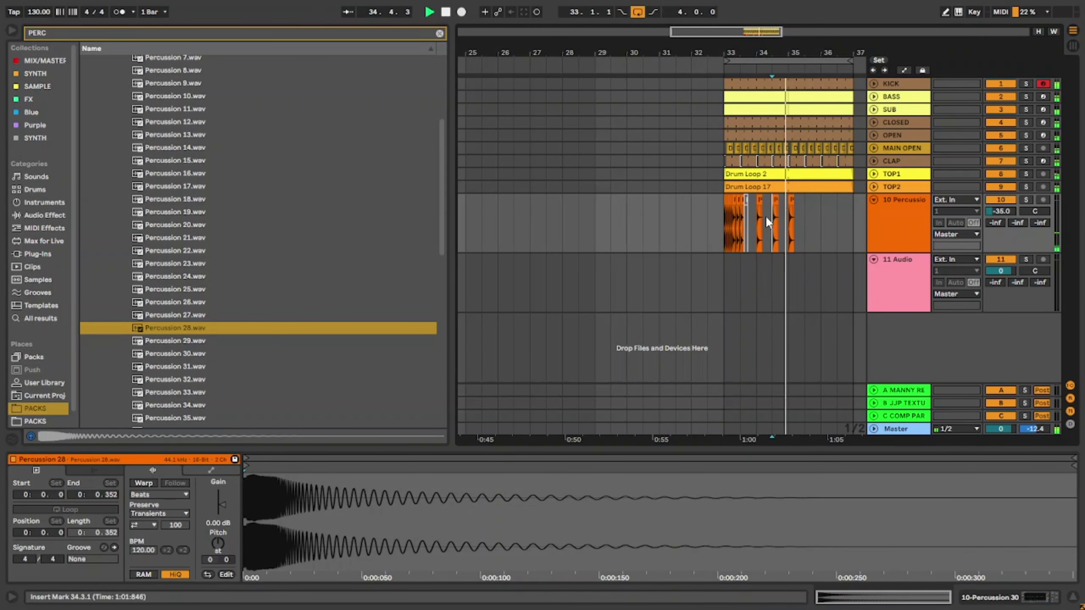
{"action": "left_click", "coordinate": [719, 225]}
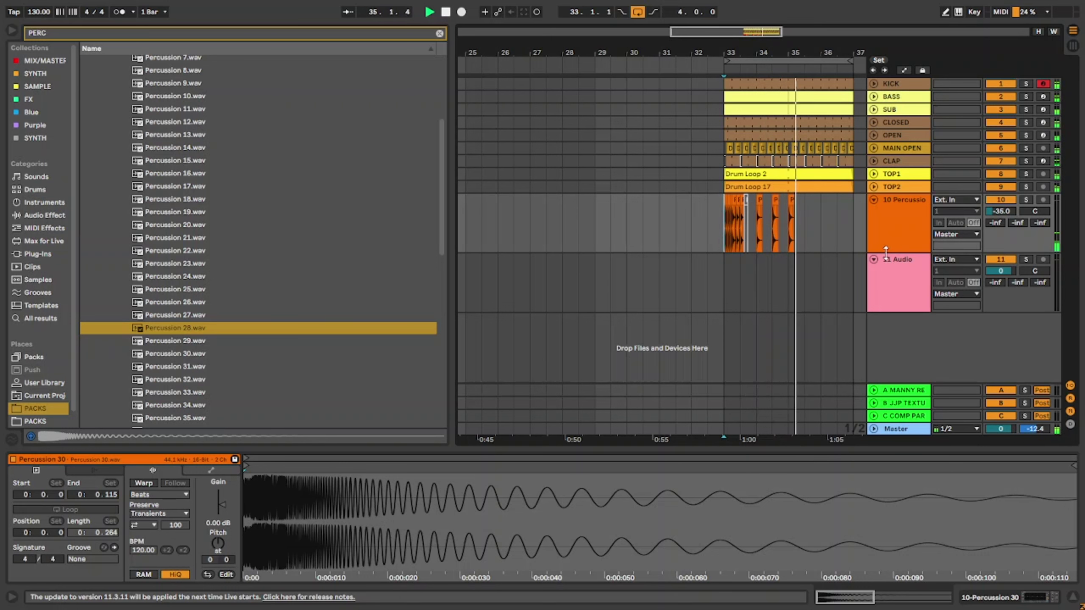
Raise the low-cut frequency of EQ Eight on the Percussion 30 track and collapse the EQ Eight and Utility devices.
{"action": "left_click", "coordinate": [899, 227]}
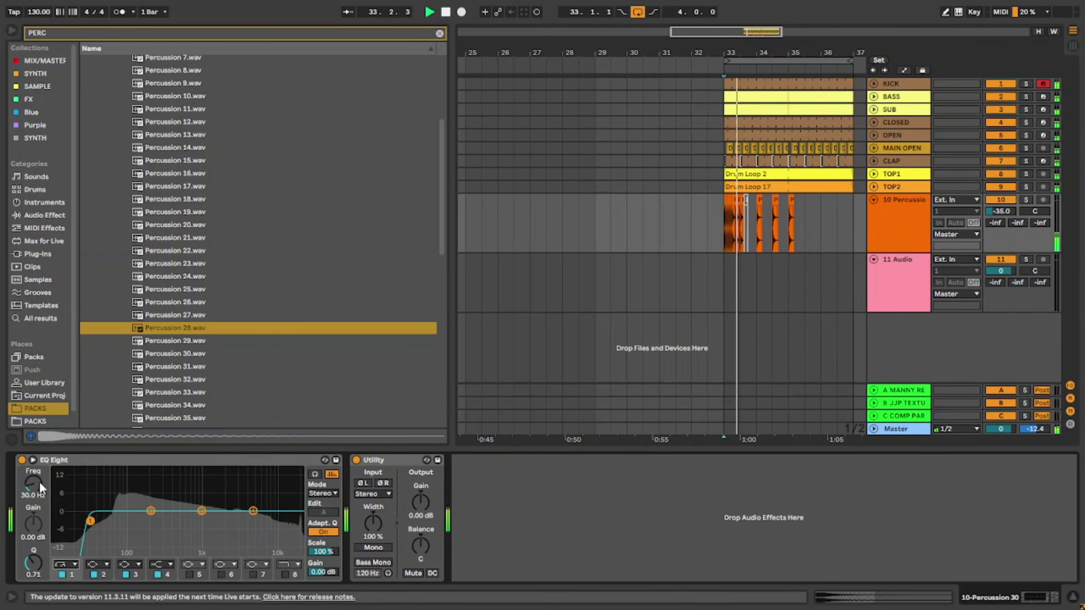
{"action": "left_click_drag", "start_coordinate": [39, 482], "coordinate": [39, 463]}
{"action": "double_click", "coordinate": [91, 459]}
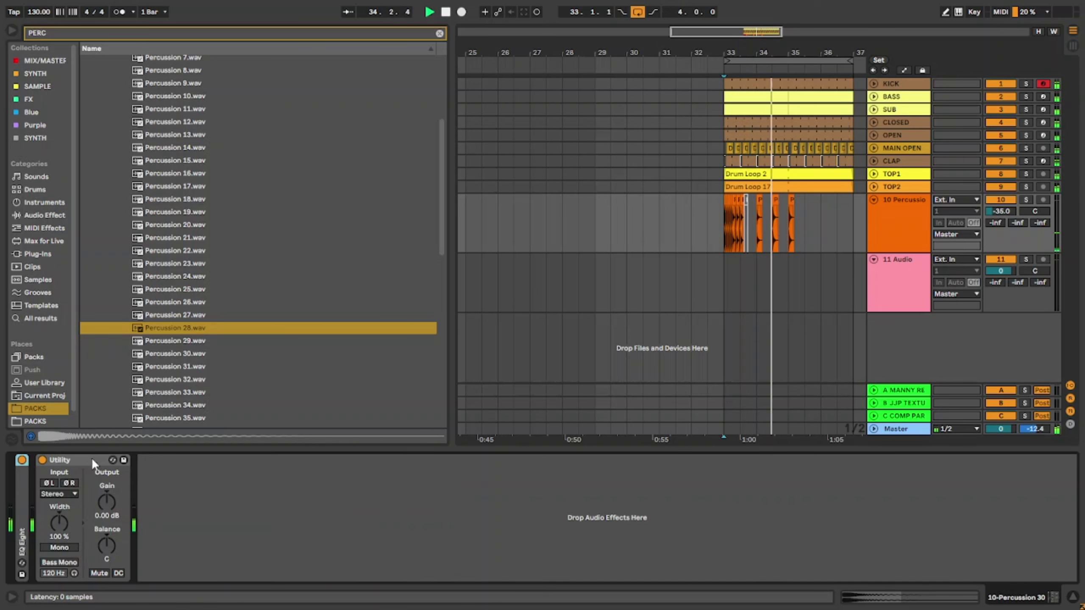
{"action": "double_click", "coordinate": [54, 459]}
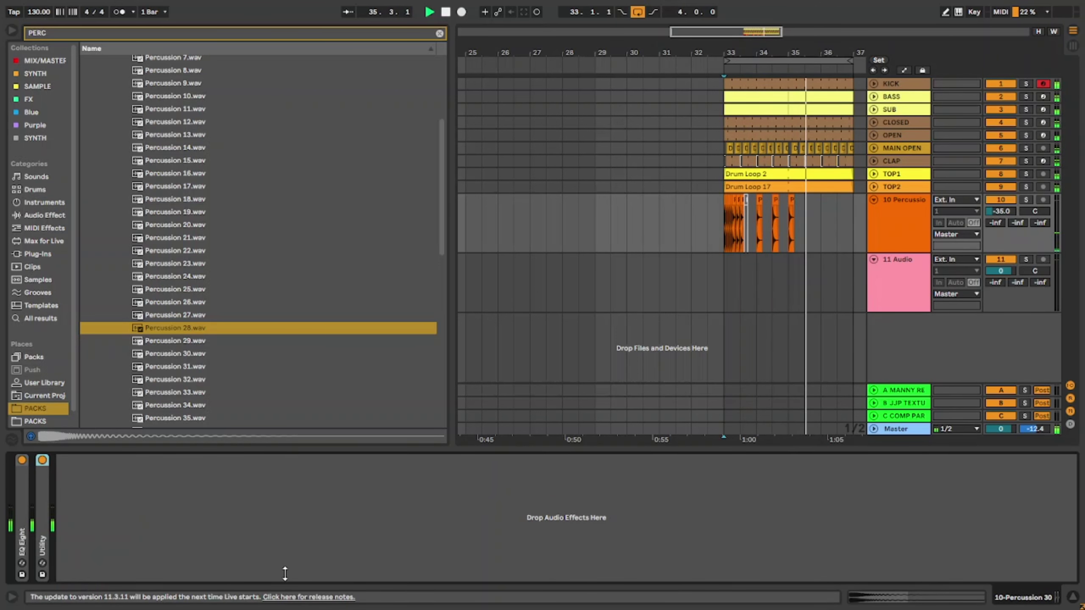
{"action": "left_click_drag", "start_coordinate": [285, 574], "coordinate": [285, 576]}
Audition samples in the range Percussion 30 to Percussion 38 against the groove.
{"action": "left_click", "coordinate": [161, 352]}
{"action": "left_click", "coordinate": [188, 368]}
{"action": "left_click", "coordinate": [238, 419]}
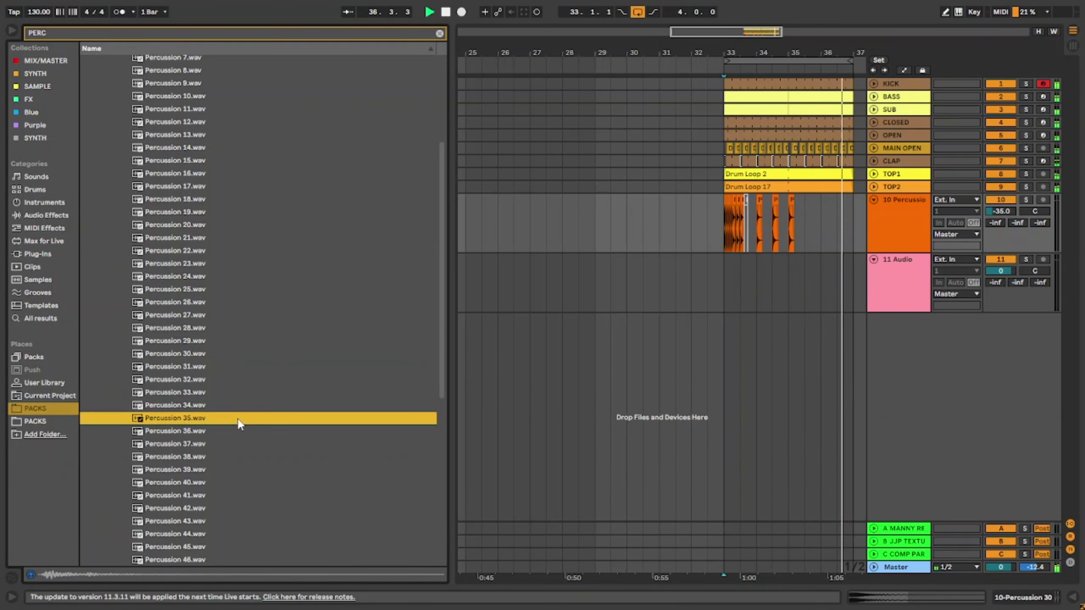
{"action": "left_click", "coordinate": [261, 445]}
{"action": "left_click", "coordinate": [232, 455]}
{"action": "left_click", "coordinate": [216, 444]}
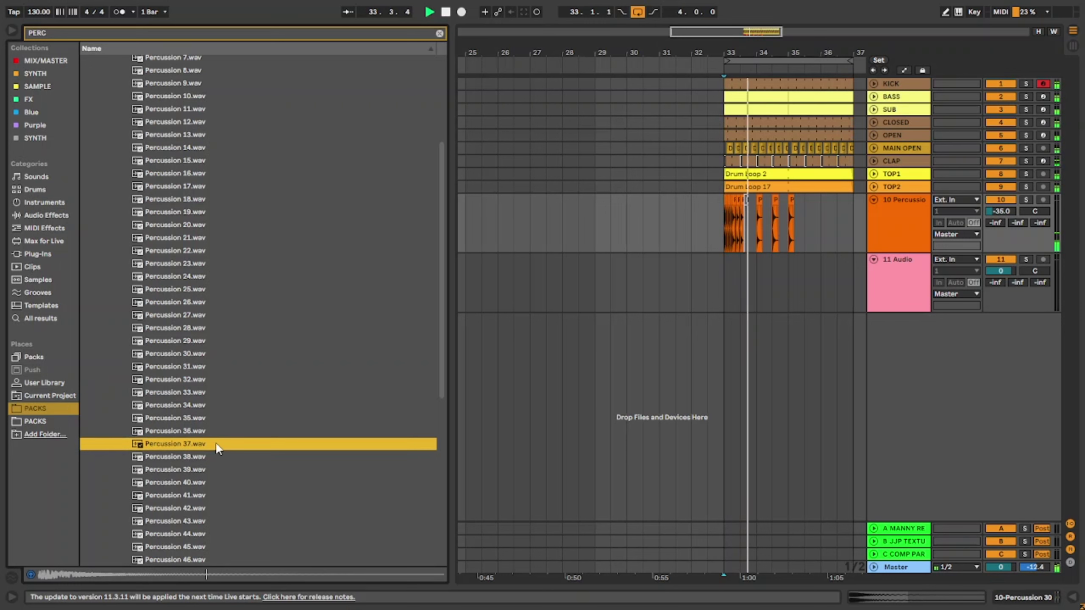
{"action": "left_click", "coordinate": [201, 455]}
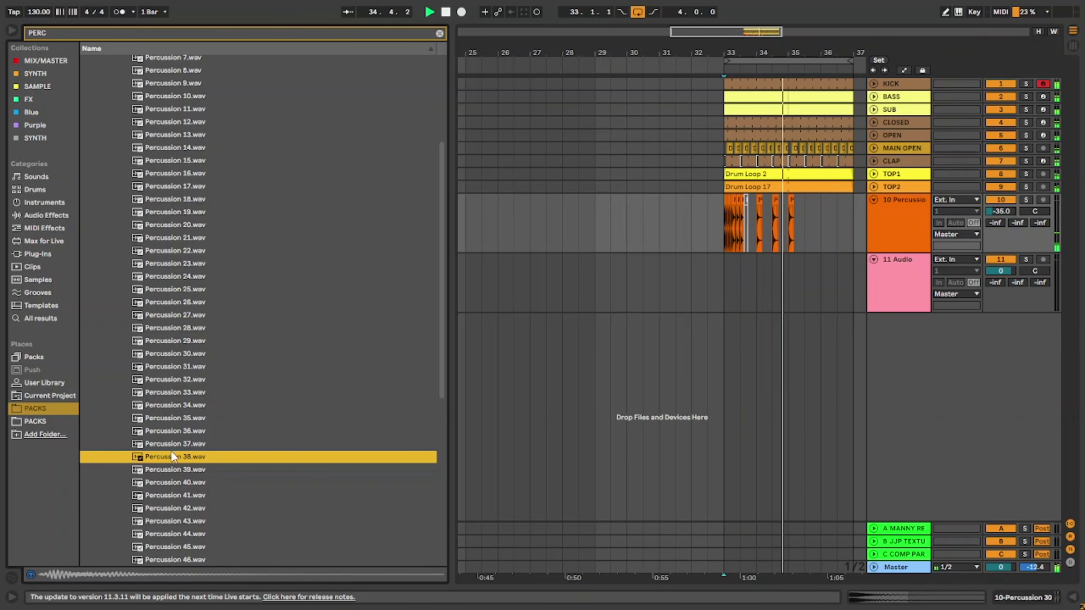
Place Percussion 38 at 33.4.3 on the empty audio track 11 and lower the track volume to -23.2 dB.
{"action": "left_click_drag", "start_coordinate": [167, 455], "coordinate": [747, 295]}
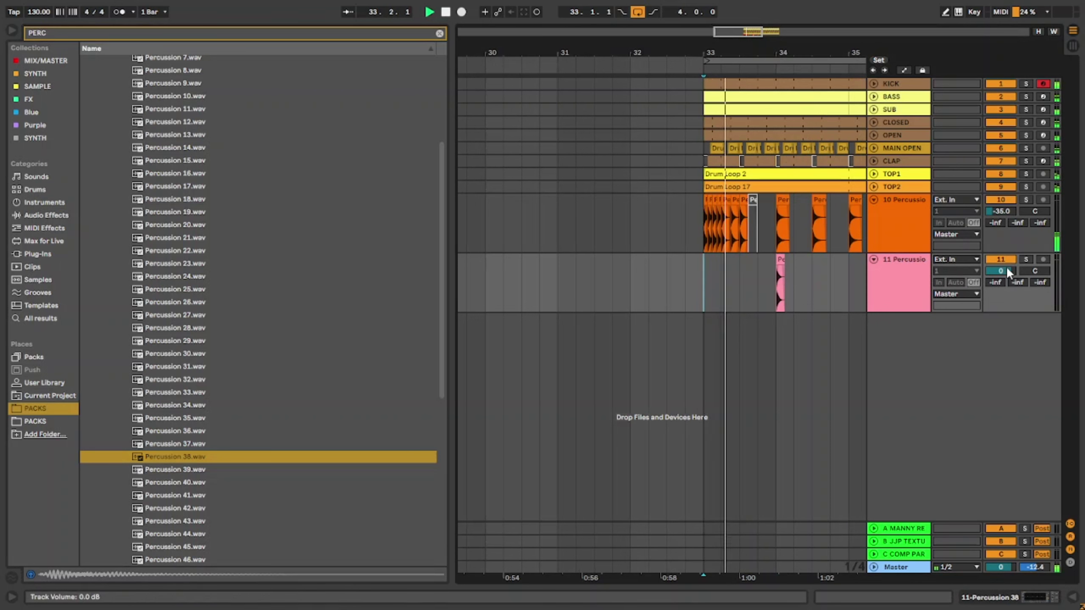
{"action": "left_click_drag", "start_coordinate": [1008, 269], "coordinate": [1009, 316]}
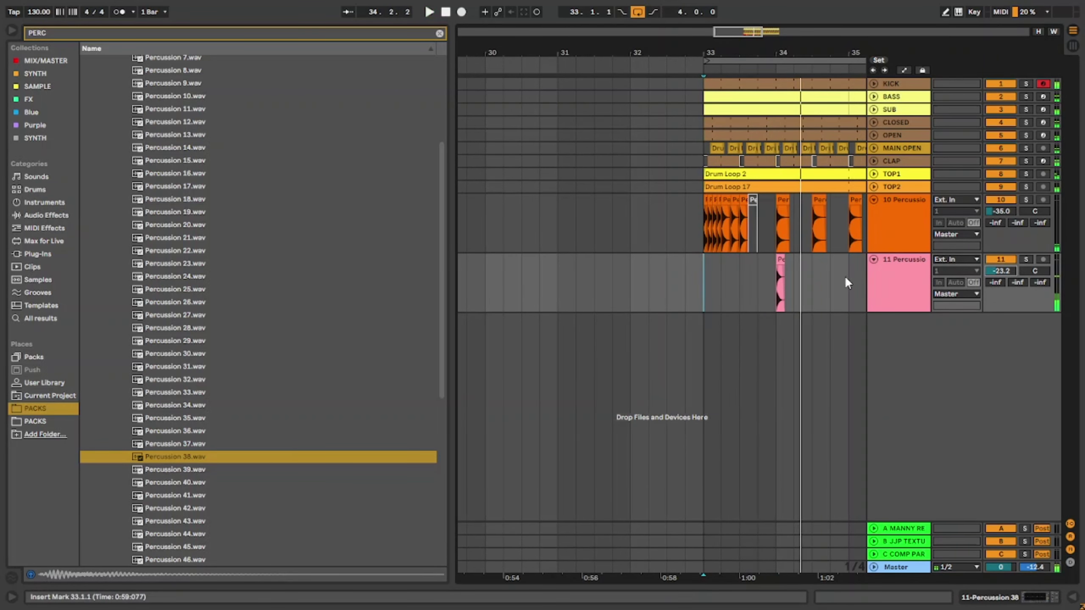
{"action": "key", "text": "space"}
{"action": "scroll", "coordinate": [784, 265], "scroll_direction": "up", "scroll_amount": 5}
{"action": "left_click_drag", "start_coordinate": [752, 261], "coordinate": [710, 259]}
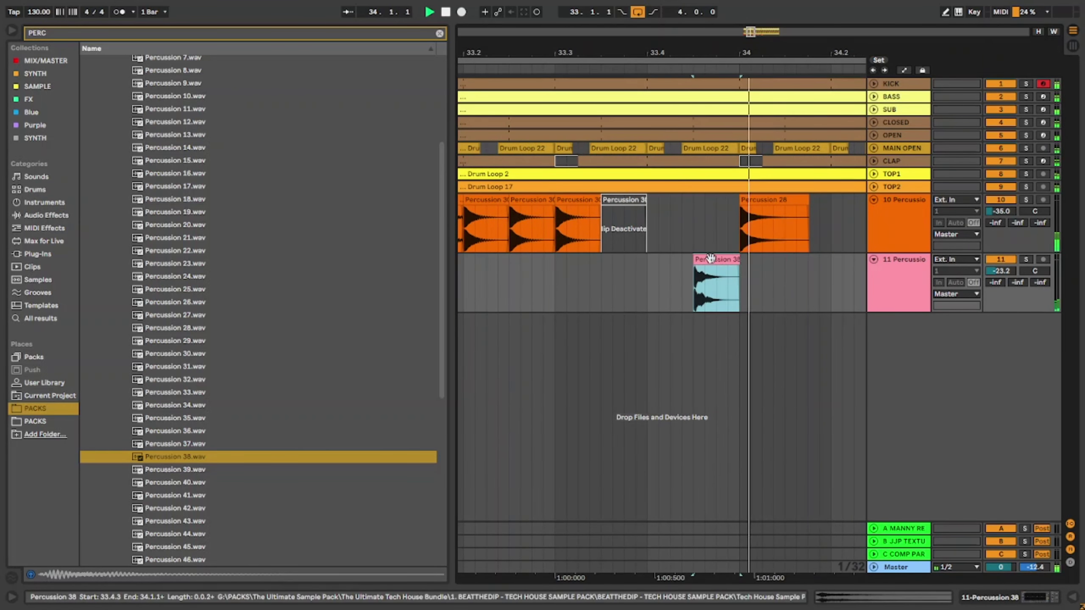
{"action": "key", "text": "space"}
Try the Percussion 38 hit one sixteenth later at 33.4.4 with different track volumes, and move it back to 33.4.3.
{"action": "left_click_drag", "start_coordinate": [1002, 271], "coordinate": [1002, 273]}
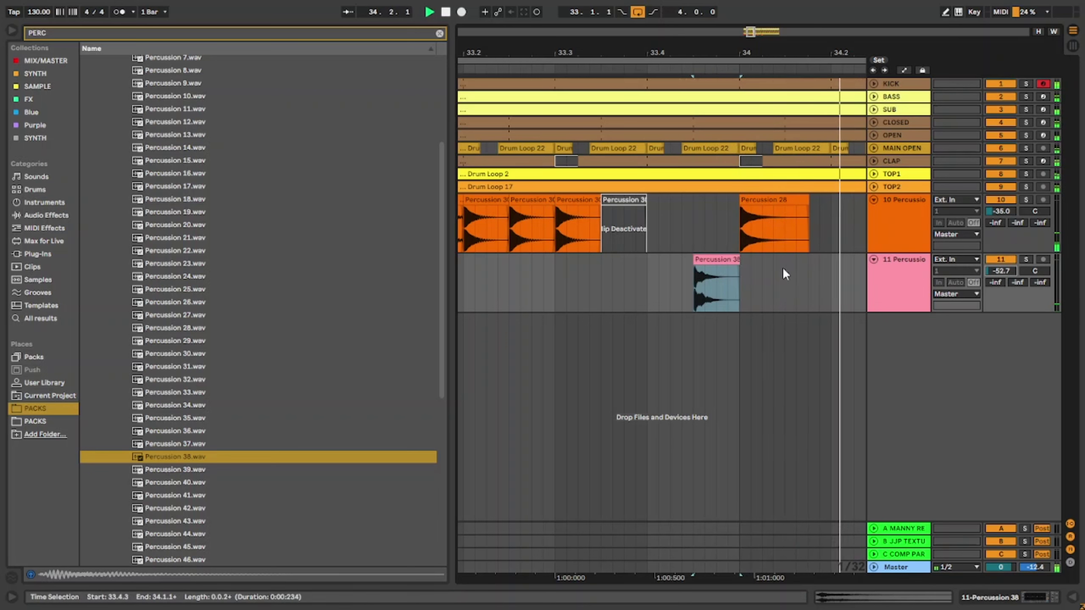
{"action": "left_click", "coordinate": [578, 277]}
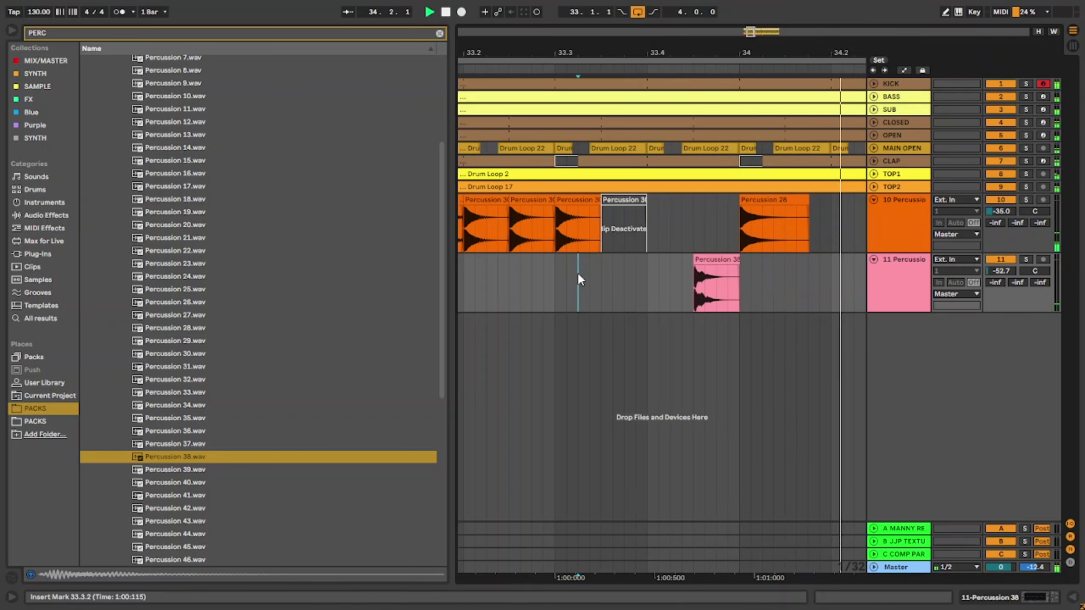
{"action": "left_click_drag", "start_coordinate": [712, 260], "coordinate": [736, 260]}
{"action": "left_click", "coordinate": [637, 278]}
{"action": "key", "text": "space"}
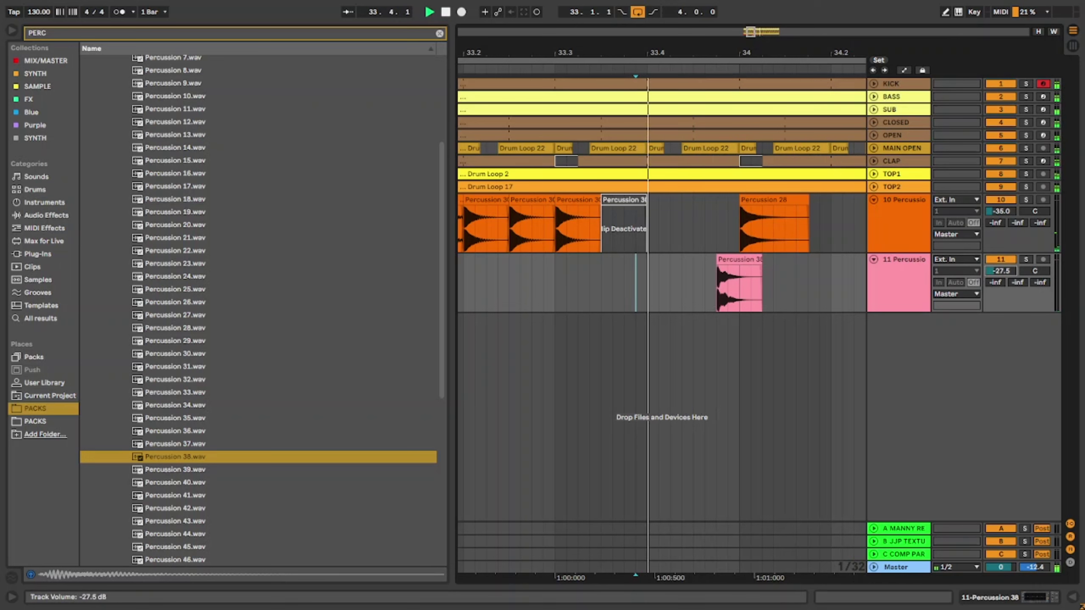
{"action": "left_click_drag", "start_coordinate": [1001, 271], "coordinate": [1000, 264]}
{"action": "left_click_drag", "start_coordinate": [743, 261], "coordinate": [719, 259]}
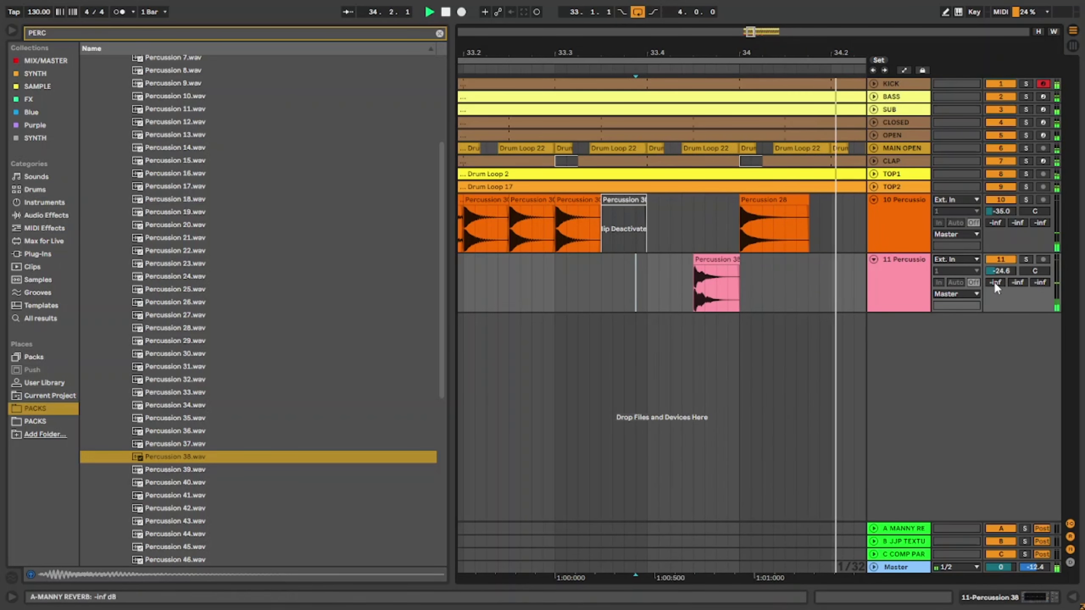
Duplicate the first two bars of the Percussion 38 track to bars 35 and 36 and set the track volume to -20.7 dB.
{"action": "left_click_drag", "start_coordinate": [1001, 271], "coordinate": [1001, 269]}
{"action": "scroll", "coordinate": [669, 298], "scroll_direction": "down", "scroll_amount": 2}
{"action": "left_click", "coordinate": [537, 285]}
{"action": "scroll", "coordinate": [537, 286], "scroll_direction": "down", "scroll_amount": 5}
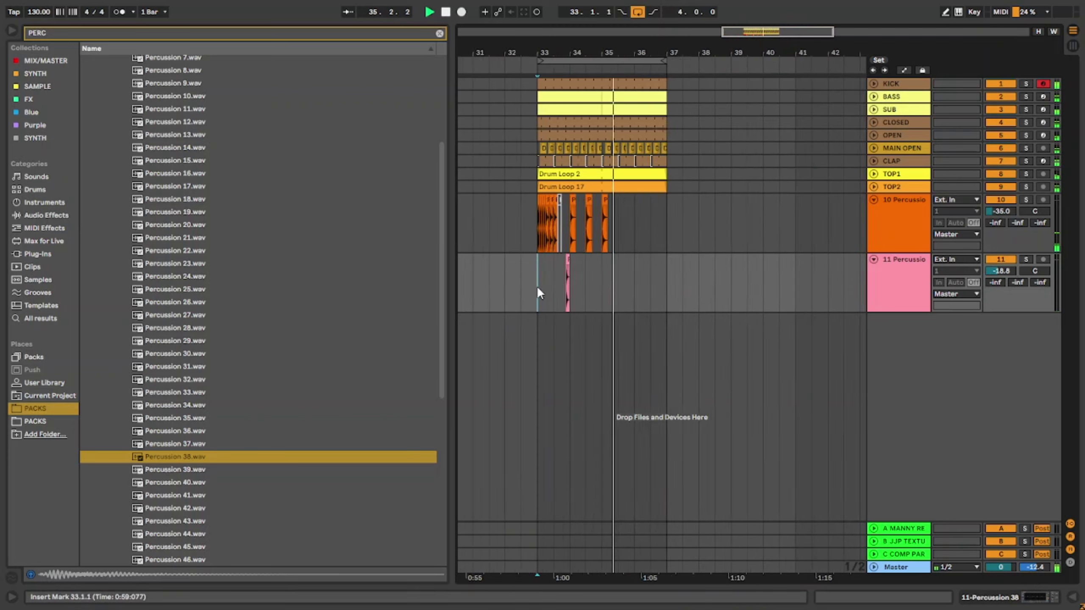
{"action": "left_click_drag", "start_coordinate": [537, 289], "coordinate": [612, 292]}
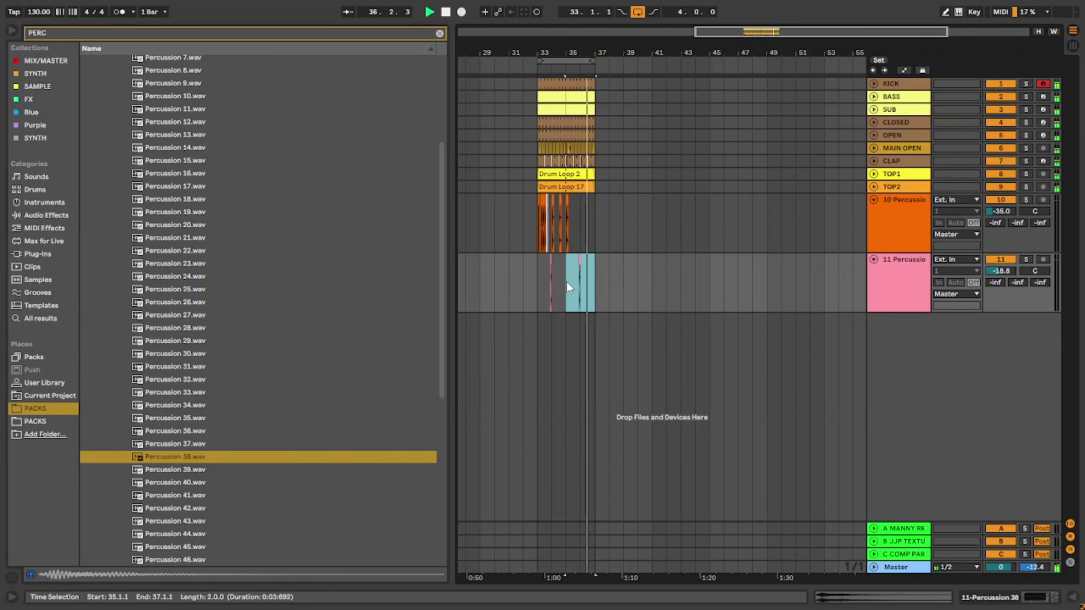
{"action": "left_click", "coordinate": [539, 282]}
{"action": "left_click_drag", "start_coordinate": [999, 272], "coordinate": [997, 275]}
Add a new audio track below the Percussion 38 track and audition samples between Percussion 37 and Percussion 42.
{"action": "left_click", "coordinate": [878, 282]}
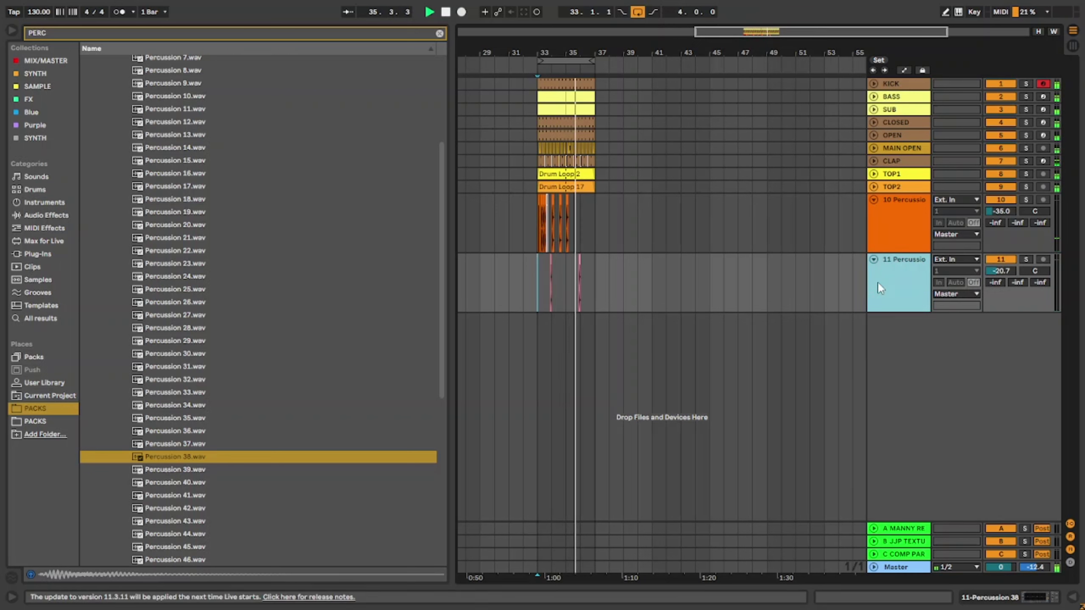
{"action": "key", "text": "ctrl+t"}
{"action": "left_click", "coordinate": [200, 471]}
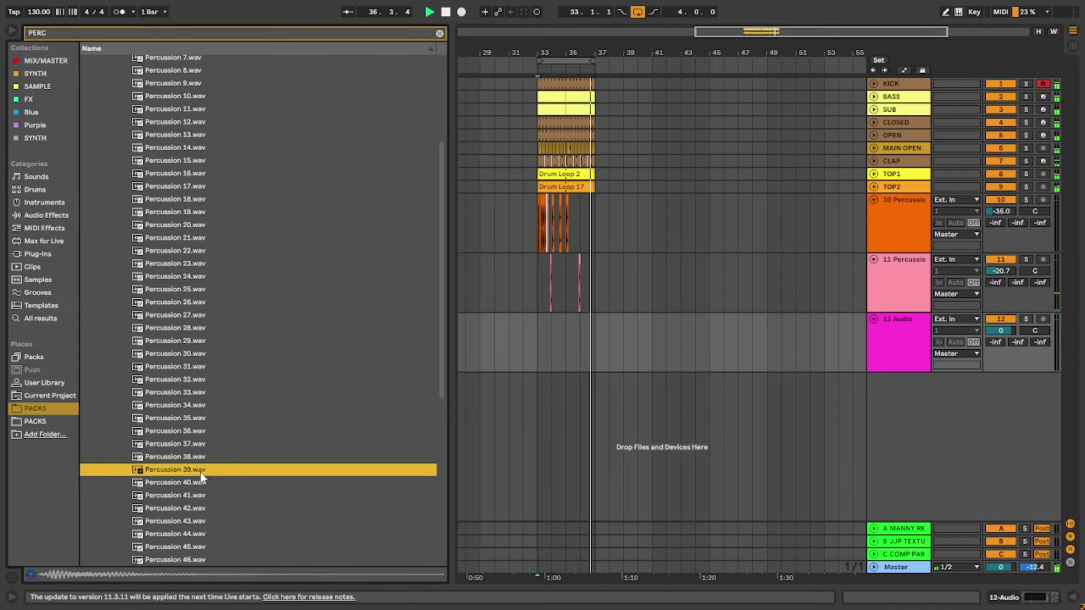
{"action": "key", "text": "Up"}
{"action": "key", "text": "Up"}
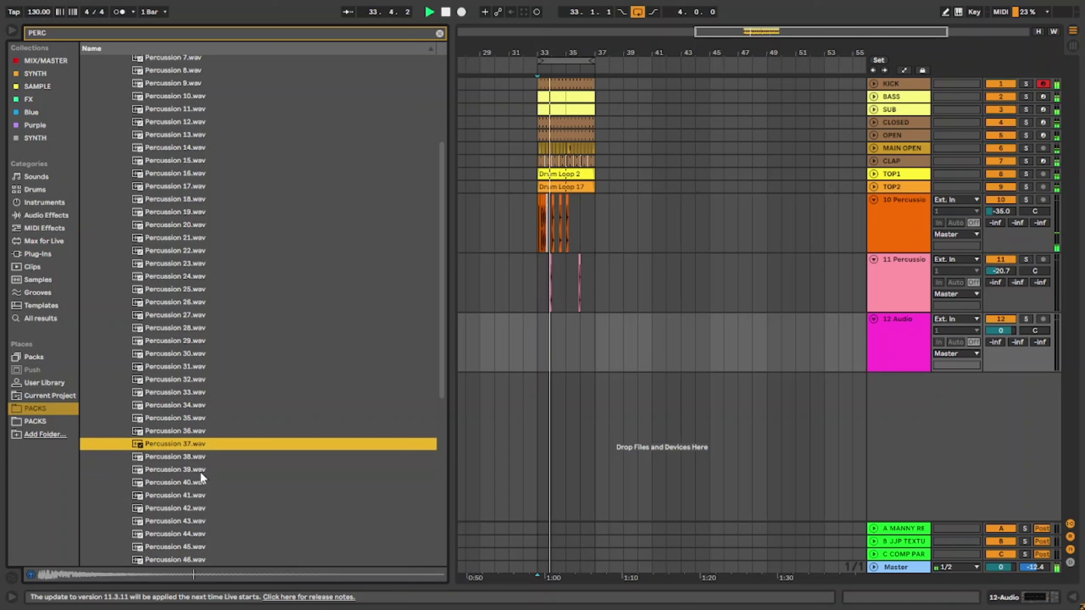
{"action": "key", "text": "Down"}
{"action": "key", "text": "Down"}
{"action": "key", "text": "Down"}
{"action": "key", "text": "Down"}
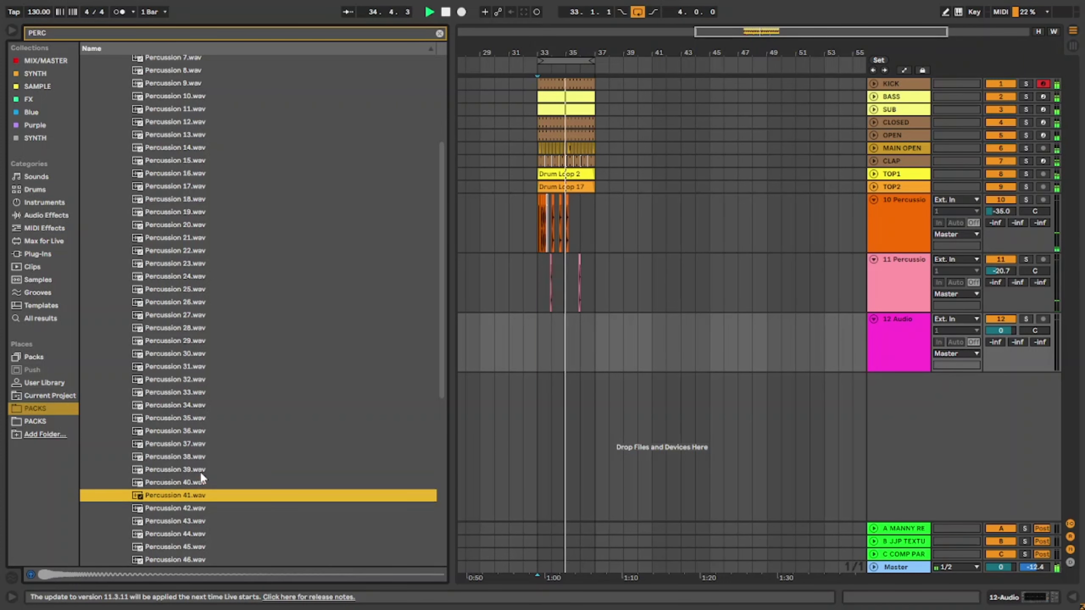
{"action": "key", "text": "Down"}
{"action": "key", "text": "Up"}
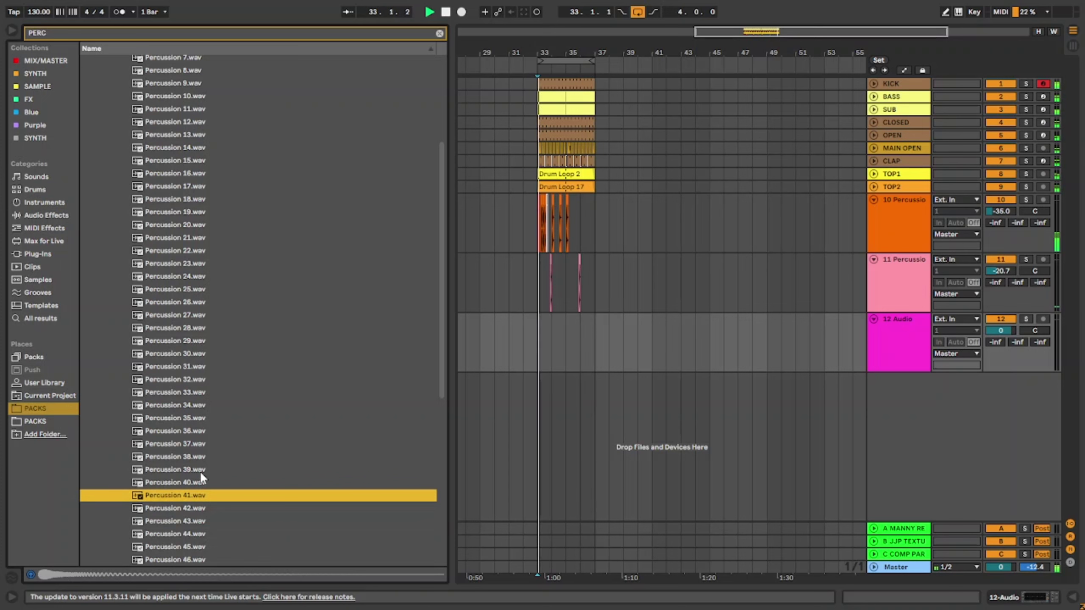
Place Percussion 41 at 36.1.1 on the Percussion 30 track and duplicate it three times to fill bar 36.
{"action": "left_click_drag", "start_coordinate": [182, 493], "coordinate": [582, 239]}
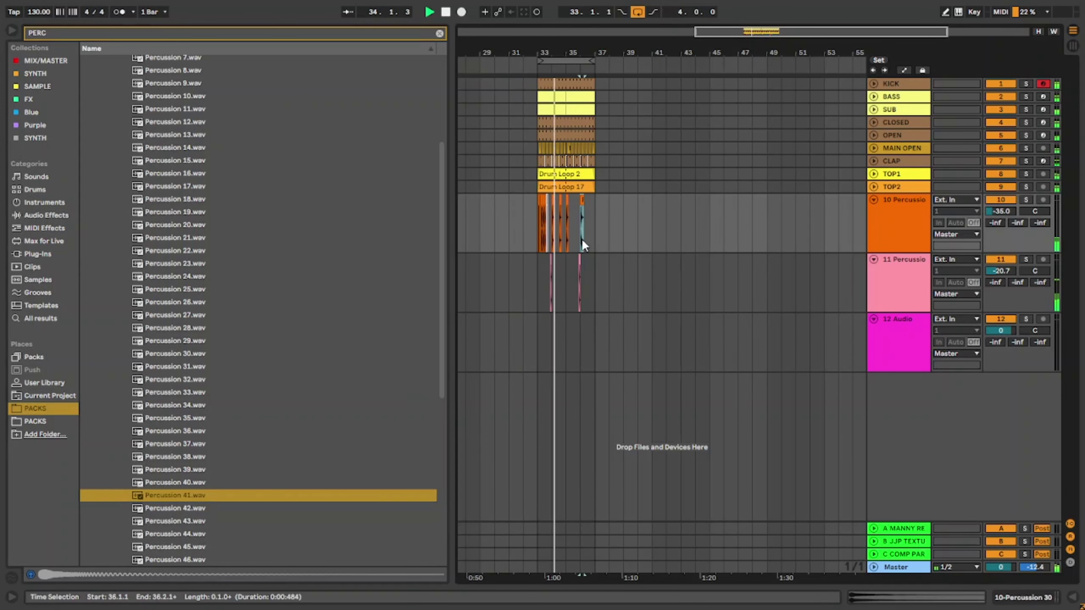
{"action": "scroll", "coordinate": [582, 239], "scroll_direction": "up", "scroll_amount": 5}
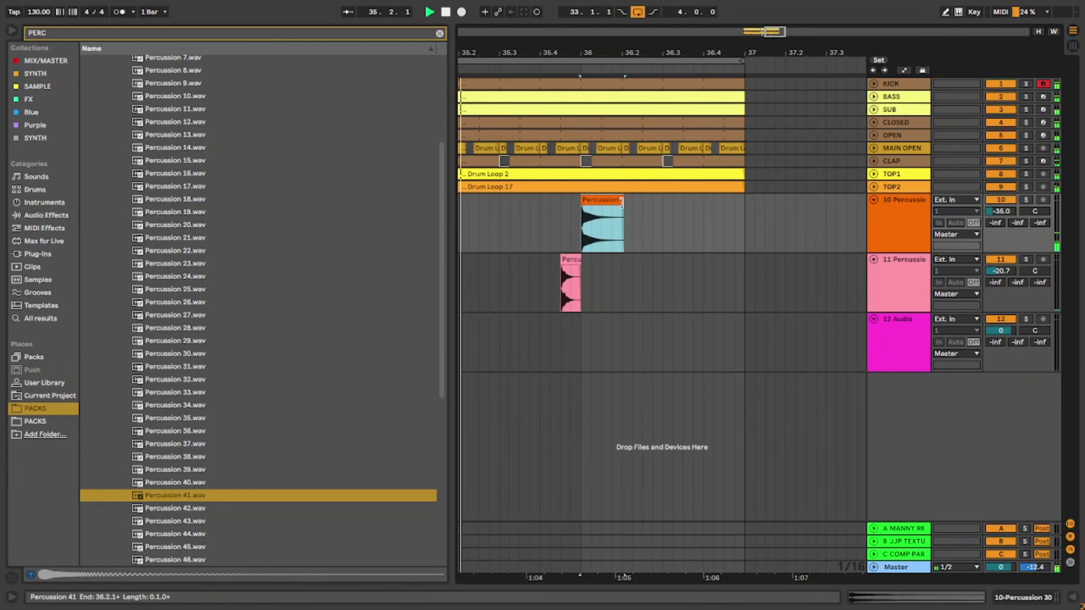
{"action": "key", "text": "ctrl+d"}
{"action": "key", "text": "ctrl+d"}
{"action": "key", "text": "ctrl+d"}
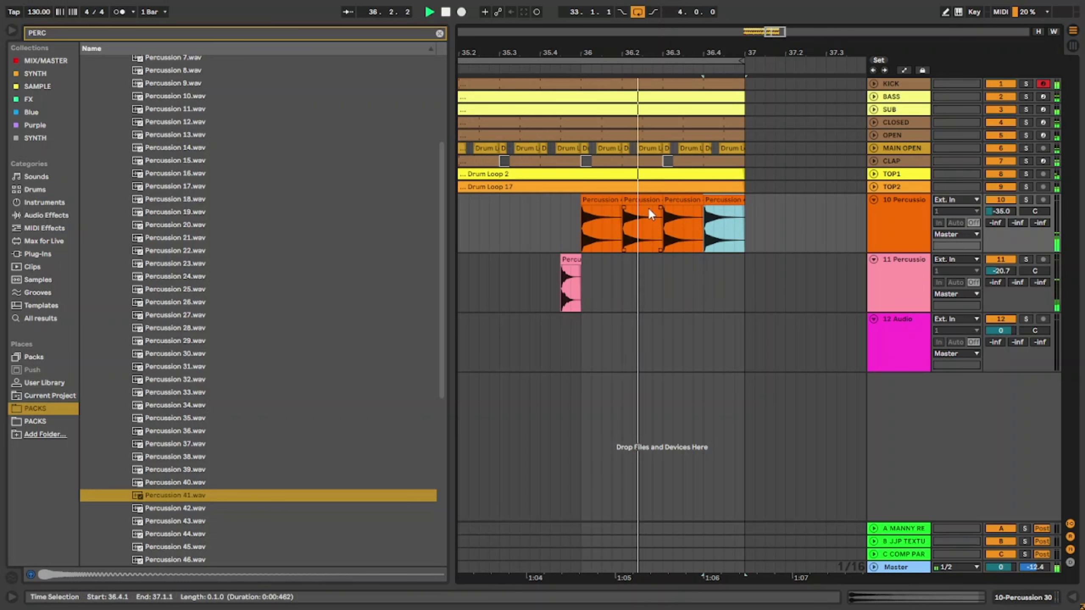
Audition Percussion 43, place it at 36.1.3 on the Percussion 38 track and copy it to 36.2.3.
{"action": "scroll", "coordinate": [647, 207], "scroll_direction": "down", "scroll_amount": 5}
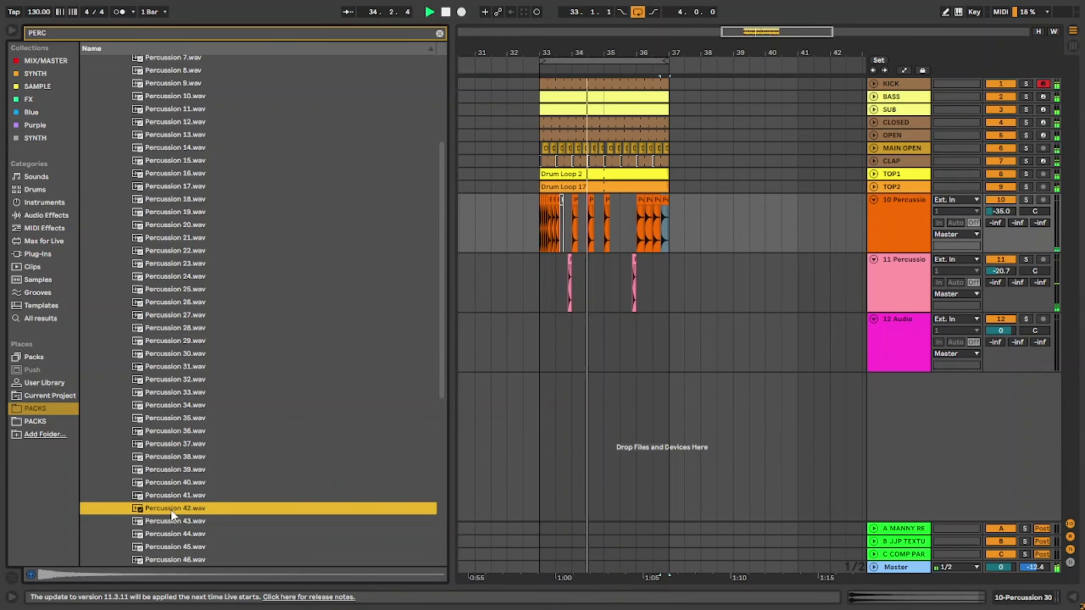
{"action": "left_click", "coordinate": [174, 521]}
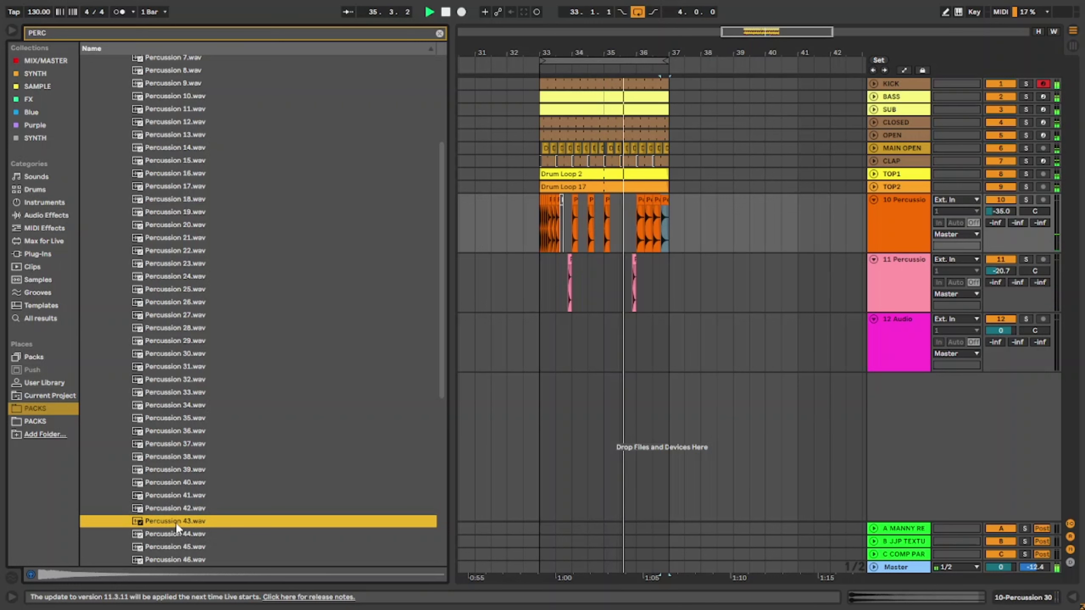
{"action": "left_click_drag", "start_coordinate": [176, 522], "coordinate": [645, 305]}
{"action": "scroll", "coordinate": [645, 304], "scroll_direction": "up", "scroll_amount": 5}
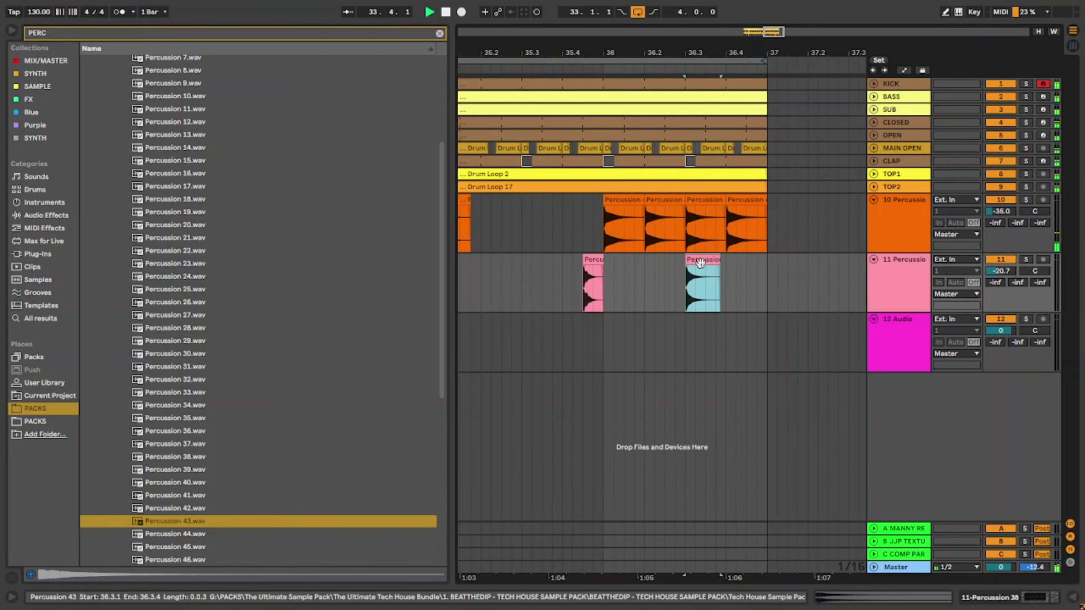
{"action": "left_click_drag", "start_coordinate": [690, 268], "coordinate": [637, 261]}
{"action": "left_click_drag", "start_coordinate": [637, 261], "coordinate": [680, 263]}
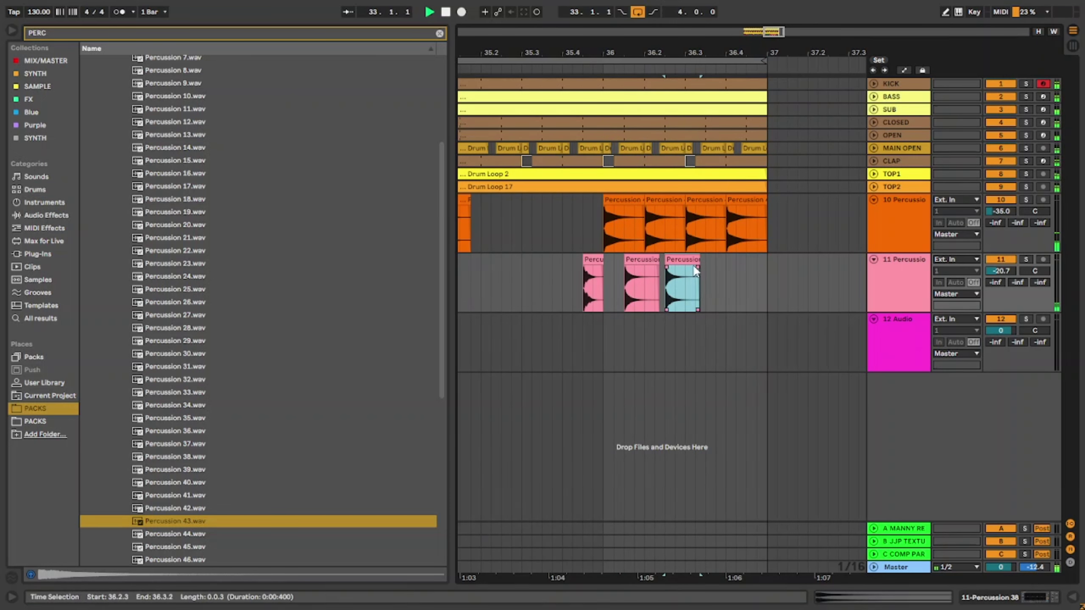
Set the clip gain of both Percussion 43 hits to -8 dB.
{"action": "left_click", "coordinate": [637, 261], "text": "shift"}
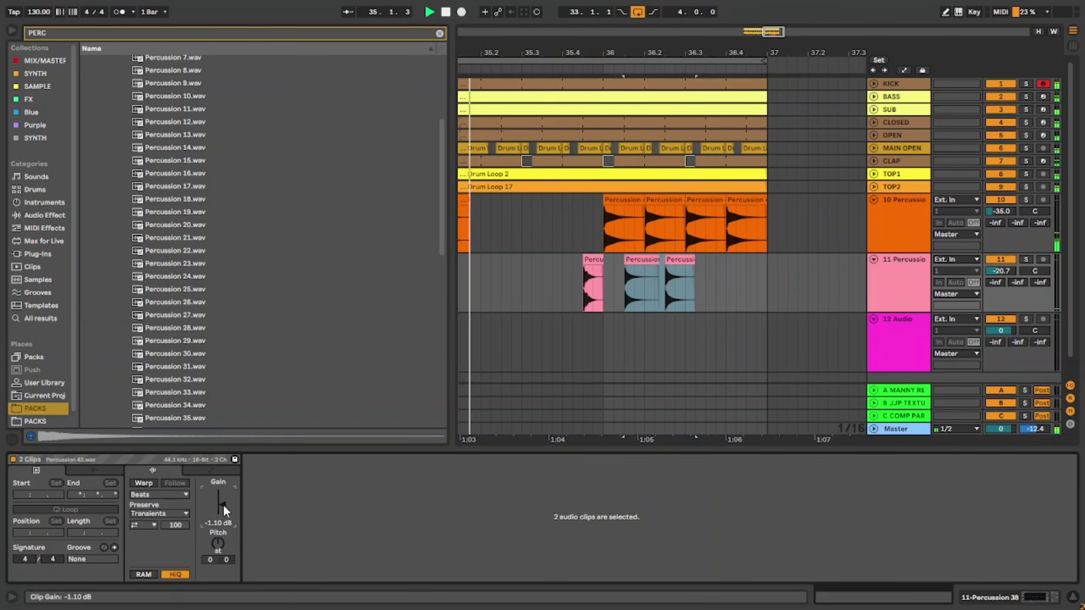
{"action": "left_click_drag", "start_coordinate": [223, 505], "coordinate": [223, 507]}
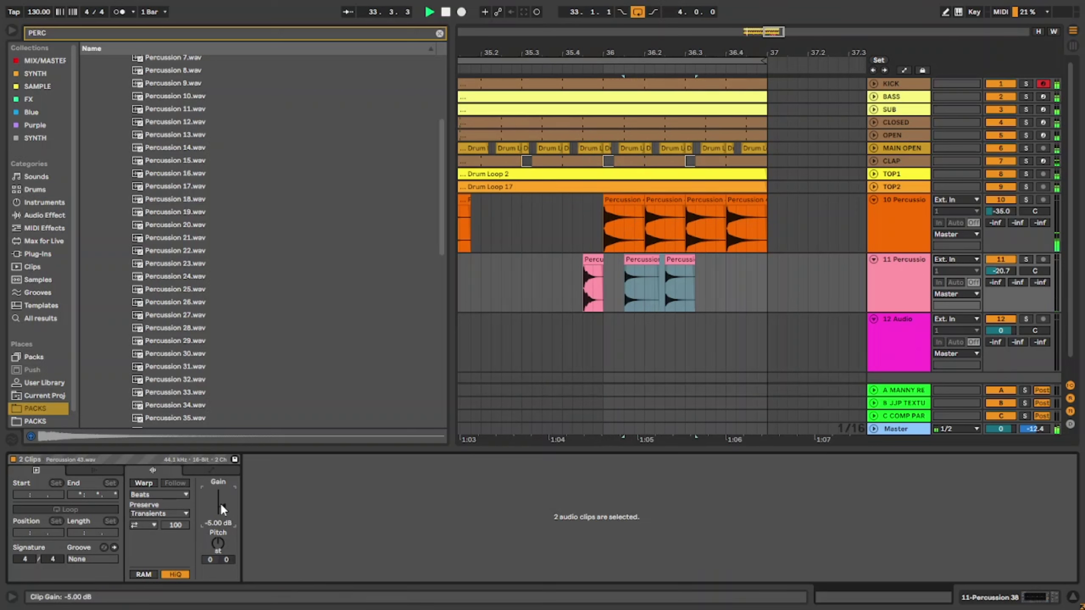
{"action": "type", "text": "-8"}
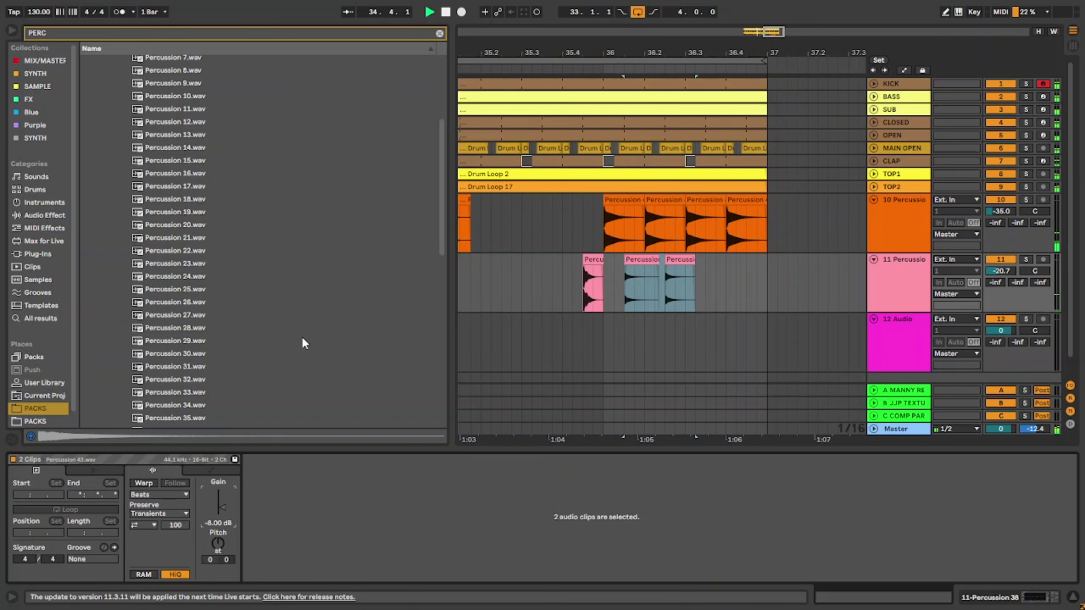
Audition samples Percussion 45 to Percussion 47 against the groove.
{"action": "scroll", "coordinate": [299, 336], "scroll_direction": "down", "scroll_amount": 5}
{"action": "left_click", "coordinate": [248, 332]}
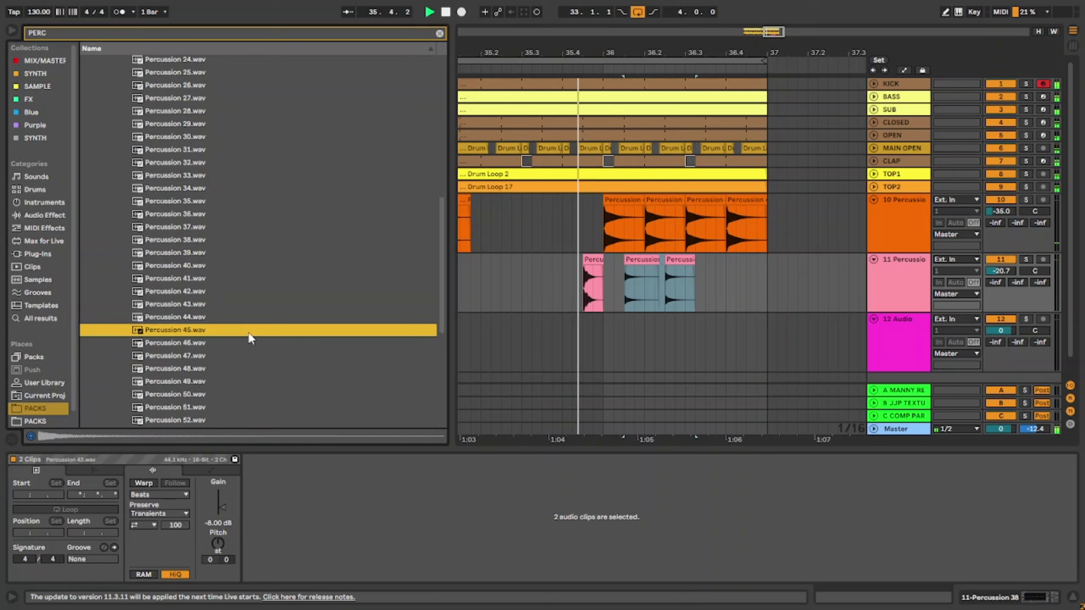
{"action": "key", "text": "Down"}
{"action": "key", "text": "Down"}
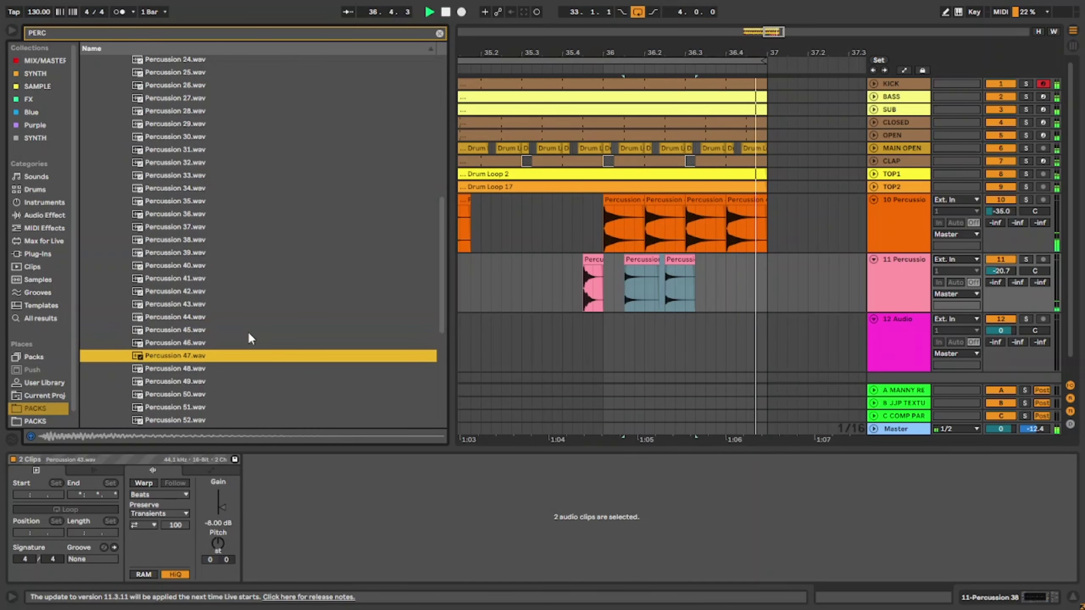
{"action": "key", "text": "Up"}
{"action": "key", "text": "Down"}
{"action": "key", "text": "Up"}
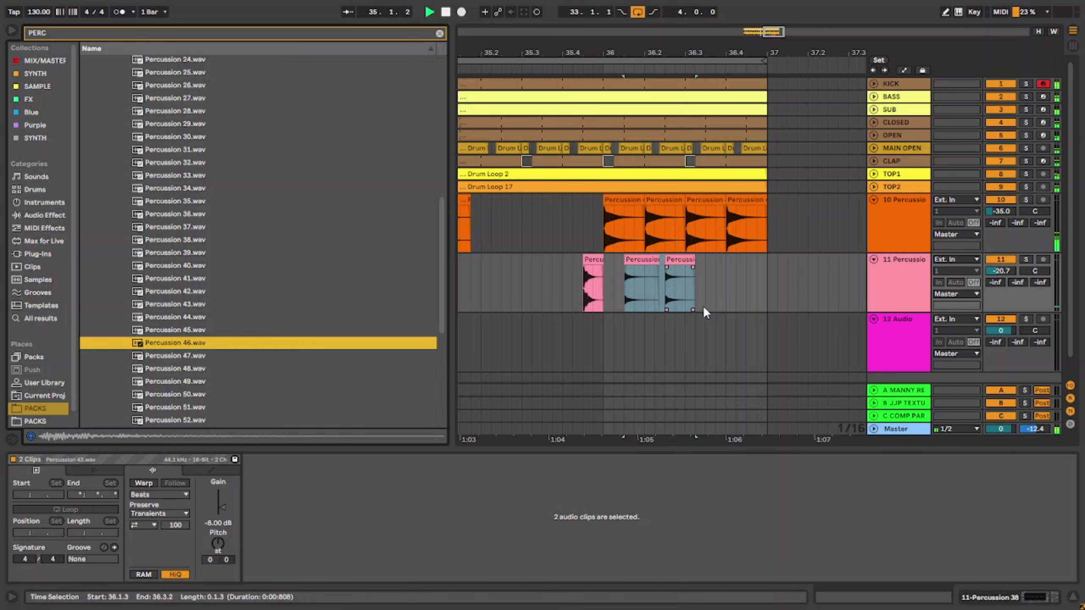
Place short Percussion 46 hits at 34.3.3 and 34.3.4 on the empty audio track 12 and set its volume to -14.3 dB.
{"action": "scroll", "coordinate": [770, 309], "scroll_direction": "down", "scroll_amount": 5}
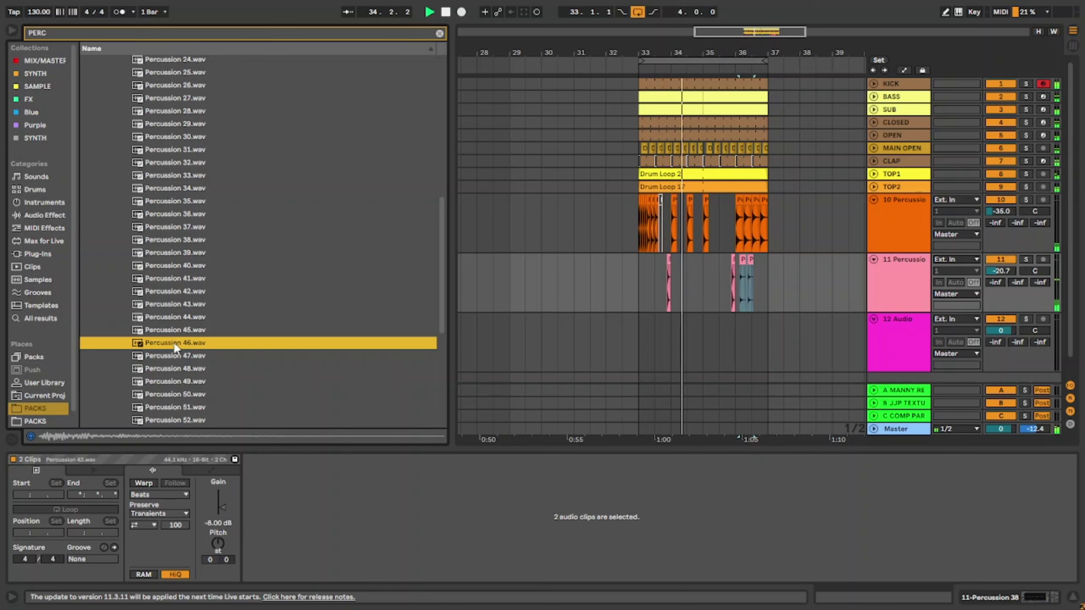
{"action": "left_click_drag", "start_coordinate": [175, 342], "coordinate": [689, 333]}
{"action": "key", "text": "z"}
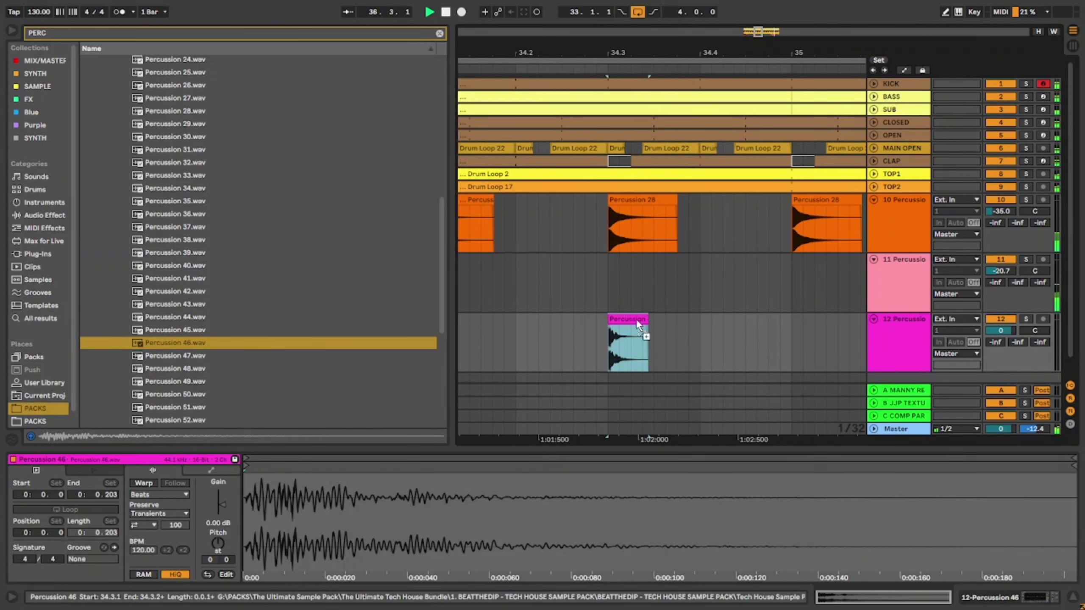
{"action": "left_click_drag", "start_coordinate": [625, 318], "coordinate": [665, 333]}
{"action": "key", "text": "ctrl+d"}
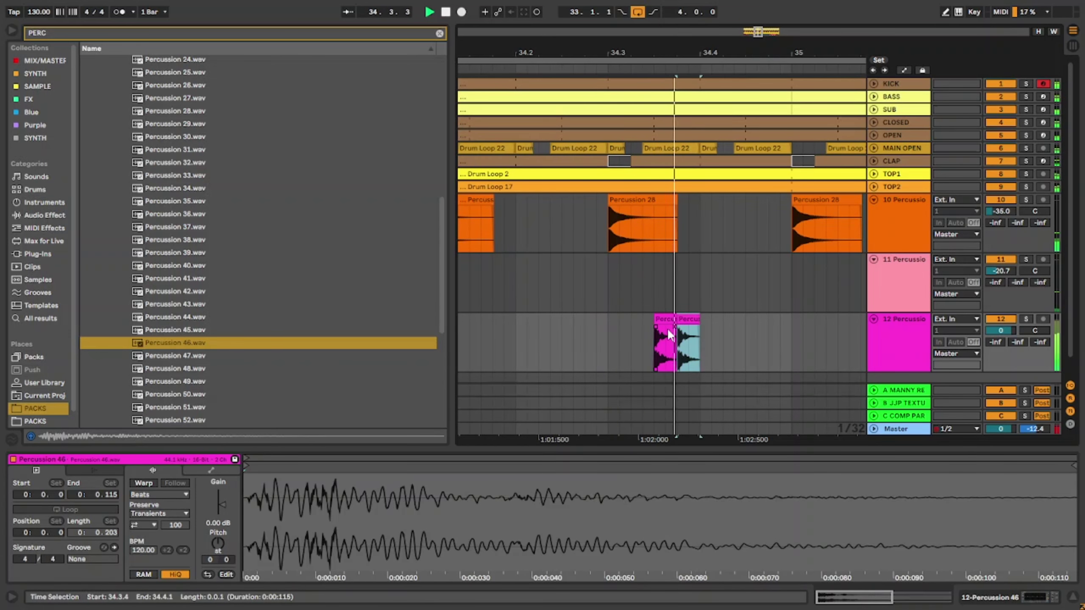
{"action": "left_click_drag", "start_coordinate": [1000, 330], "coordinate": [1000, 338]}
Duplicate the 33.1.1 to 35.1.1 section of the Percussion 46 track into the following two bars and set its volume to -18.3 dB.
{"action": "scroll", "coordinate": [466, 338], "scroll_direction": "down", "scroll_amount": 5}
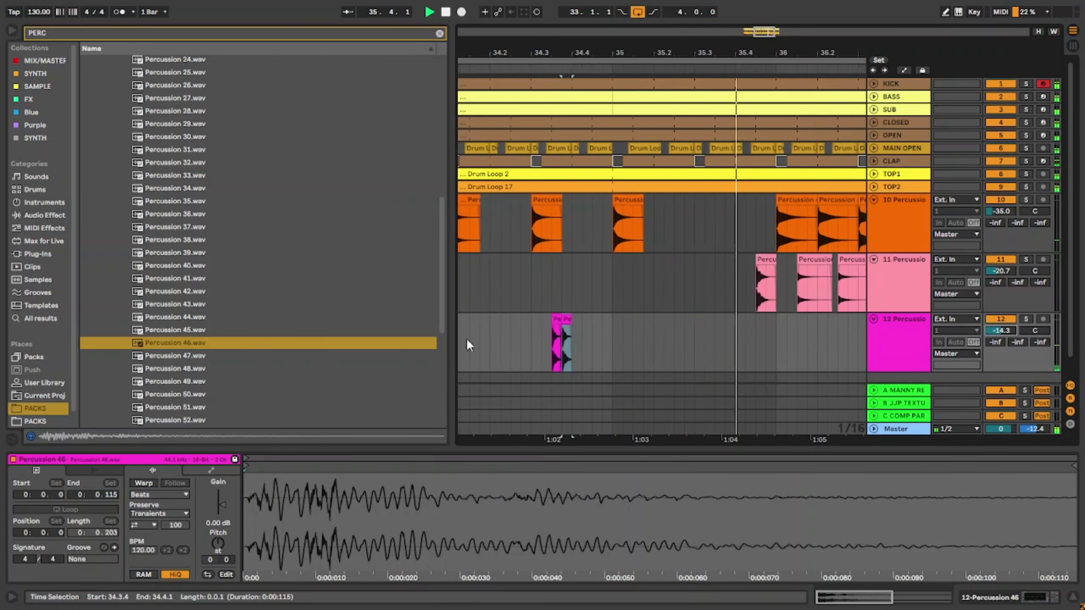
{"action": "left_click", "coordinate": [534, 338]}
{"action": "left_click_drag", "start_coordinate": [536, 338], "coordinate": [466, 343]}
{"action": "scroll", "coordinate": [466, 343], "scroll_direction": "down", "scroll_amount": 3}
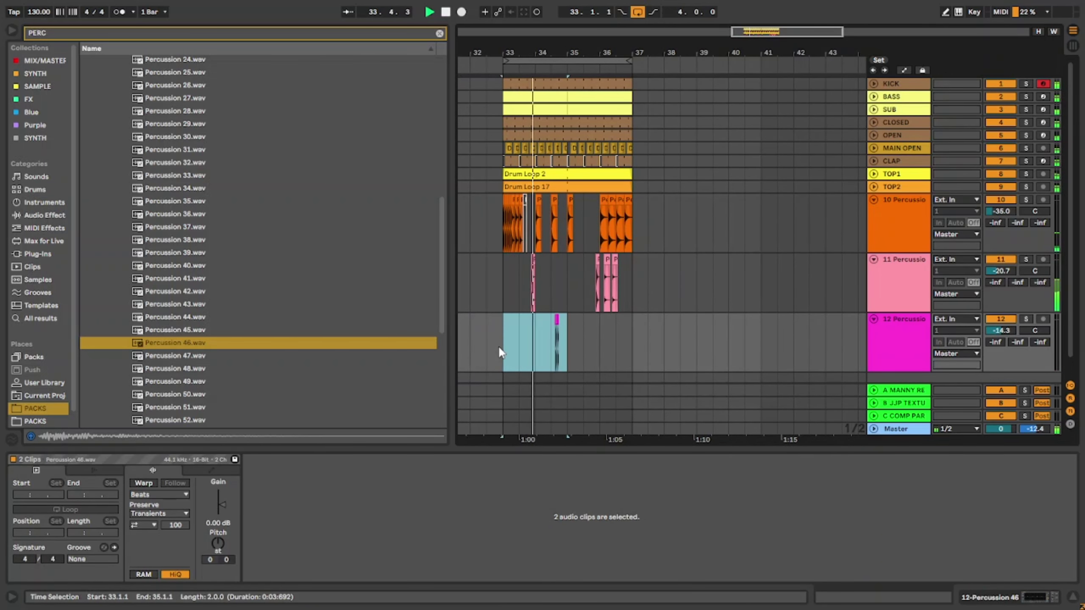
{"action": "key", "text": "ctrl+d"}
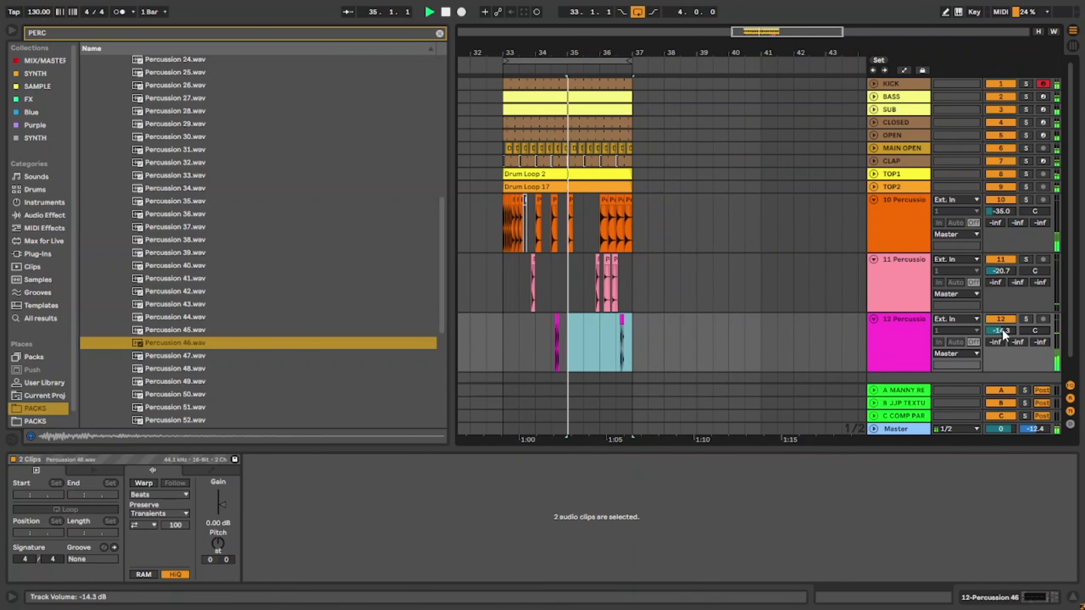
{"action": "left_click_drag", "start_coordinate": [1000, 330], "coordinate": [1001, 342]}
Replace the bar 36 copy with Percussion 46 pairs at 35.1.3 and 35.3.3, and lower the track volume to -28.7 dB.
{"action": "left_click", "coordinate": [560, 339]}
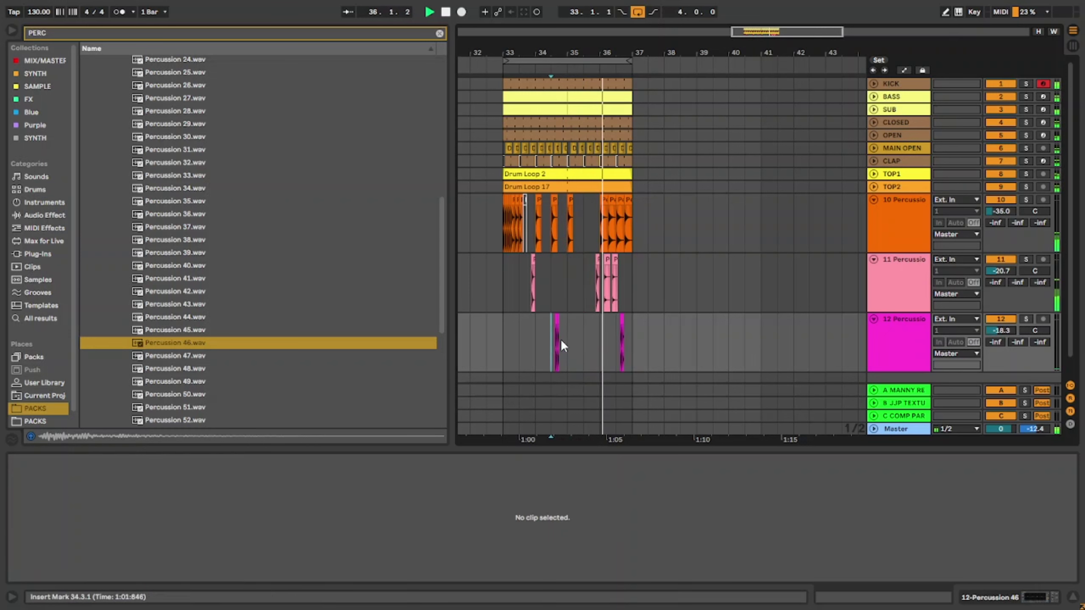
{"action": "left_click", "coordinate": [568, 337]}
{"action": "left_click_drag", "start_coordinate": [601, 337], "coordinate": [646, 327]}
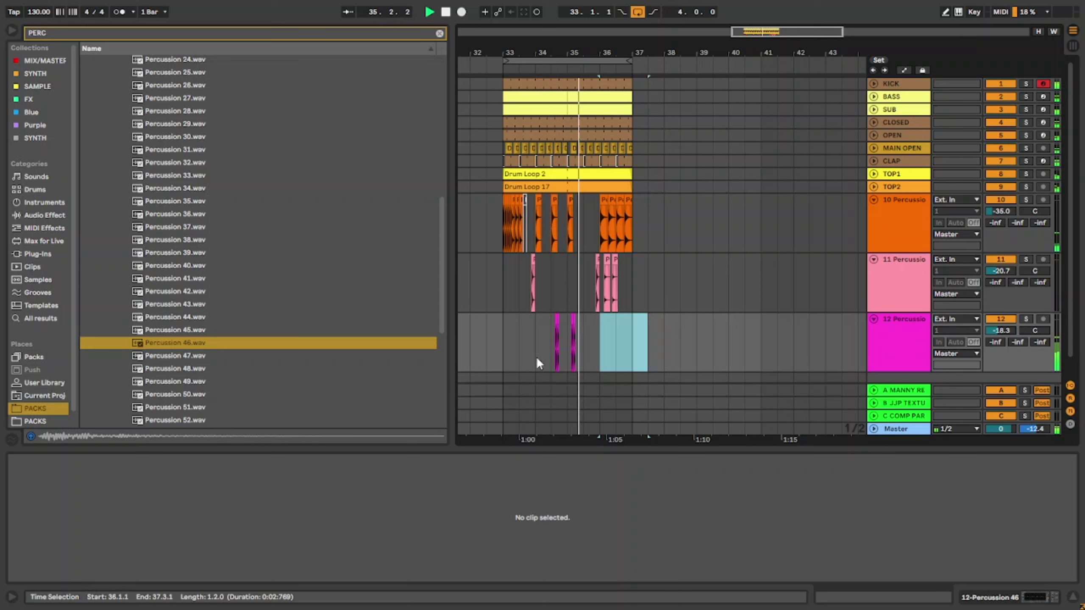
{"action": "mouse_move", "coordinate": [584, 349]}
{"action": "left_mouse_down"}
{"action": "mouse_move", "coordinate": [561, 350]}
{"action": "mouse_move", "coordinate": [584, 343]}
{"action": "left_mouse_up"}
{"action": "key", "text": "ctrl+d"}
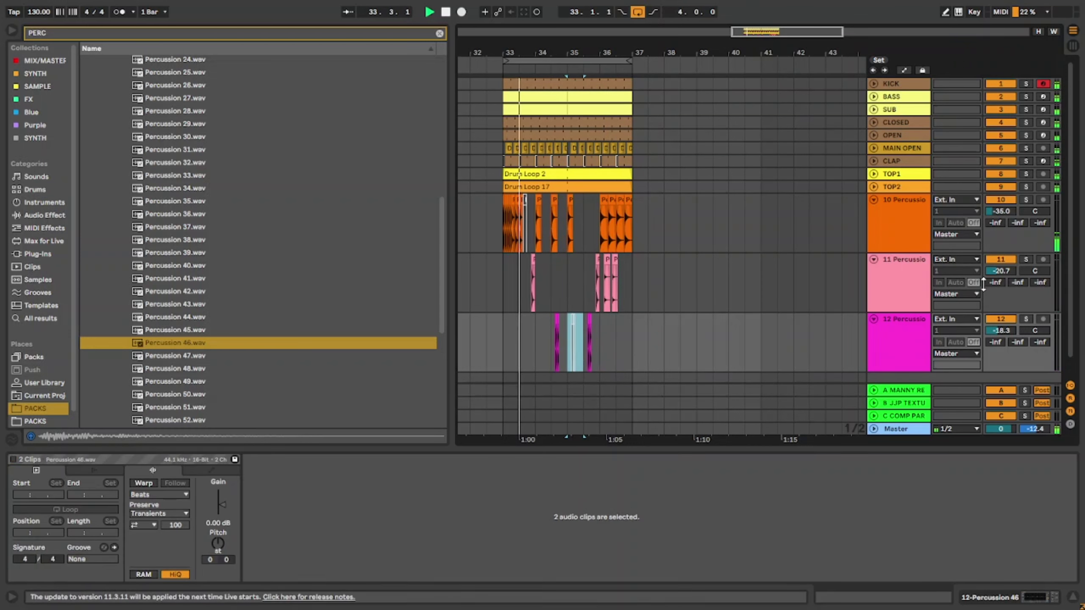
{"action": "left_click_drag", "start_coordinate": [1004, 332], "coordinate": [1004, 338]}
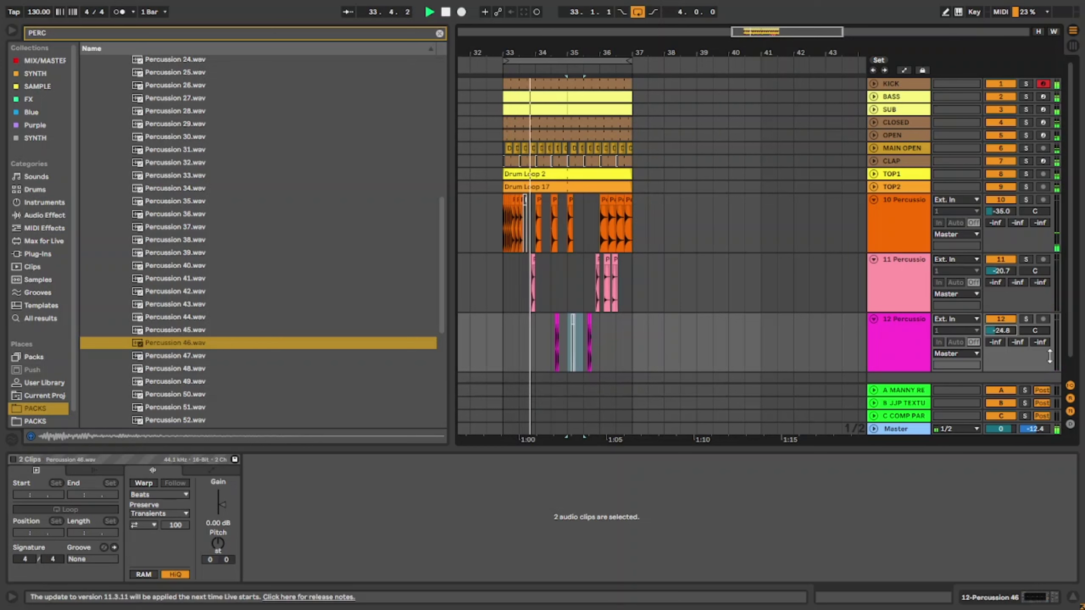
{"action": "left_click_drag", "start_coordinate": [1005, 334], "coordinate": [1005, 339]}
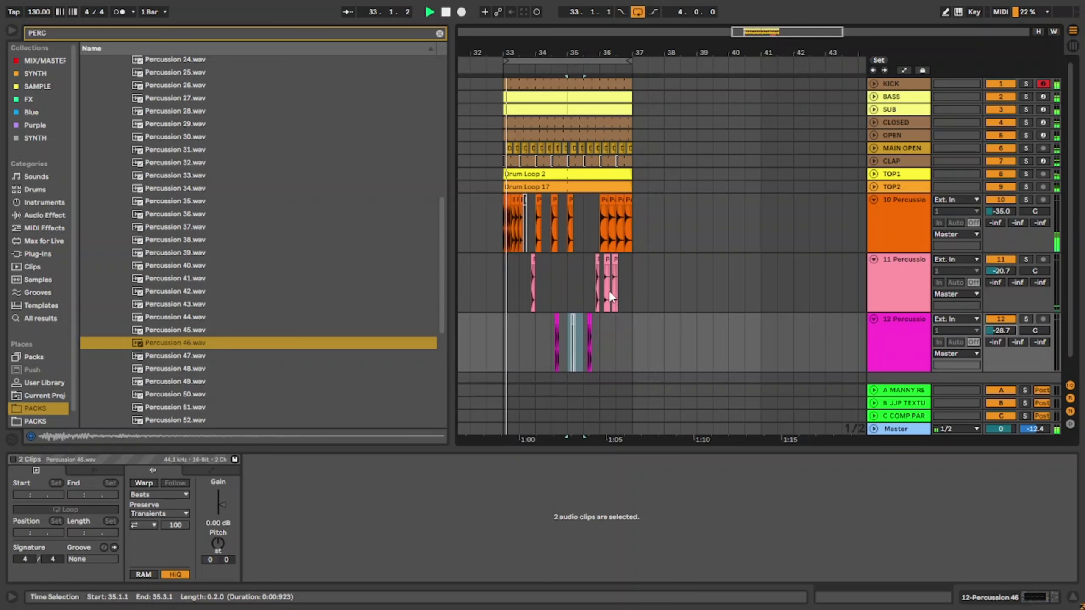
Move both Percussion 43 clips to a new audio track inserted below the Percussion 38 track and set its monitoring to Off.
{"action": "left_click", "coordinate": [883, 285]}
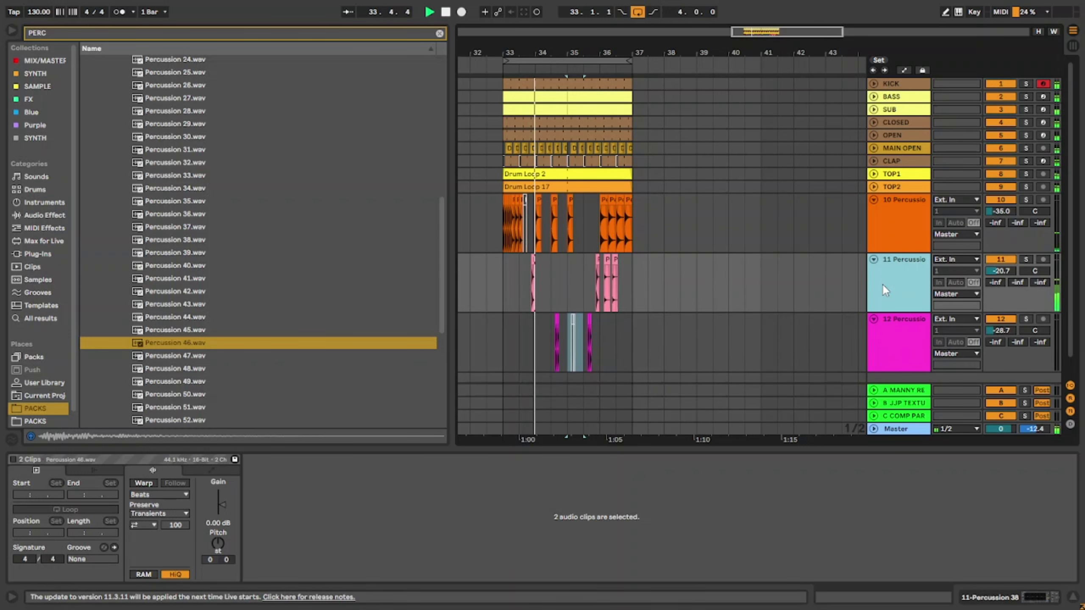
{"action": "key", "text": "ctrl+t"}
{"action": "left_click_drag", "start_coordinate": [633, 275], "coordinate": [596, 276]}
{"action": "scroll", "coordinate": [610, 277], "scroll_direction": "up", "scroll_amount": 5}
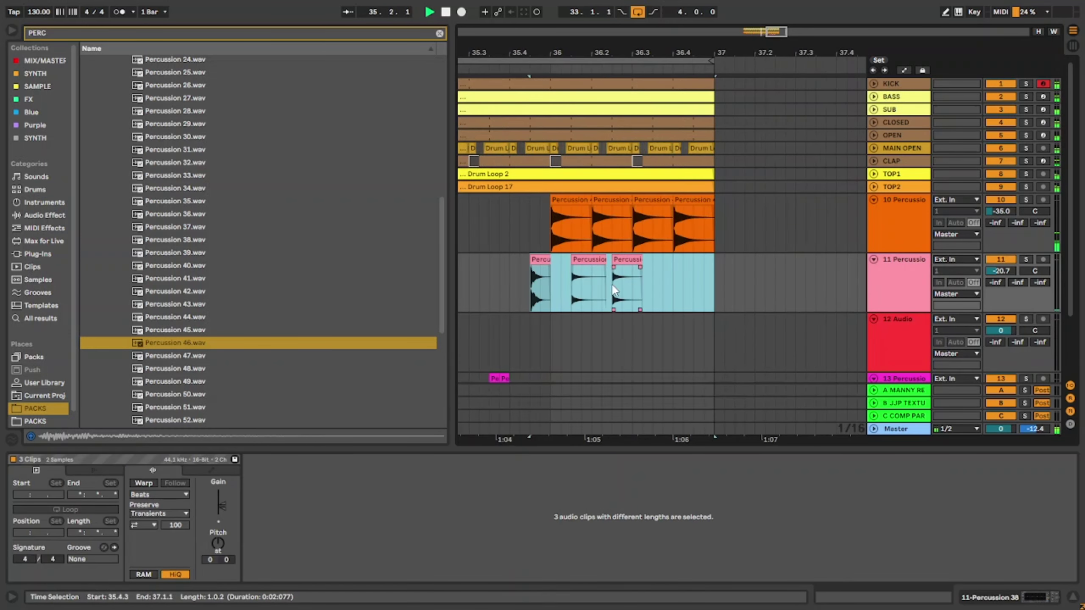
{"action": "left_click", "coordinate": [589, 260]}
{"action": "left_click", "coordinate": [710, 281], "text": "shift"}
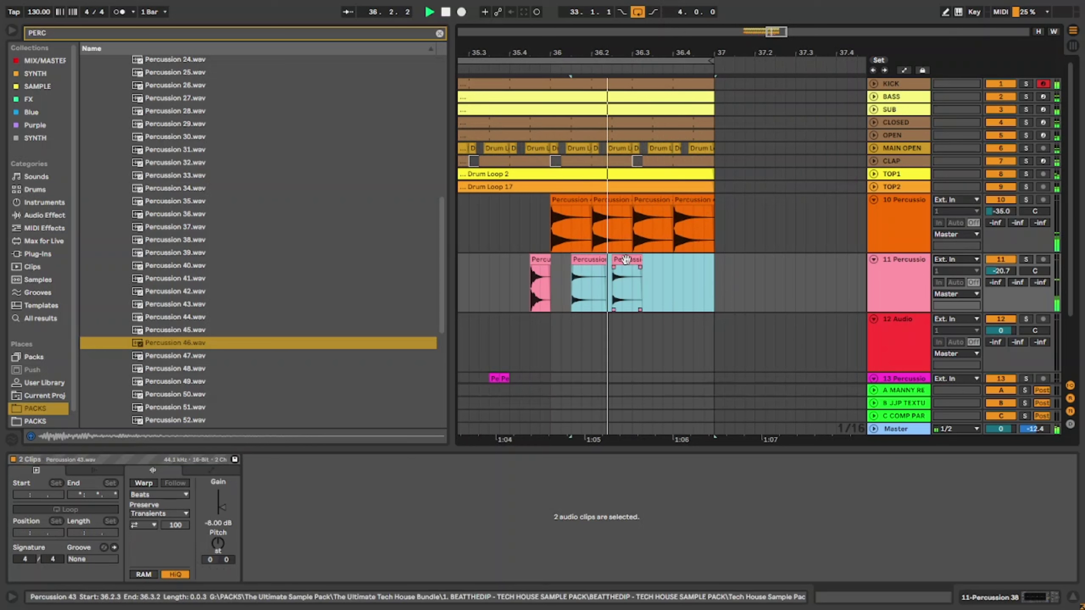
{"action": "left_click_drag", "start_coordinate": [626, 259], "coordinate": [631, 328]}
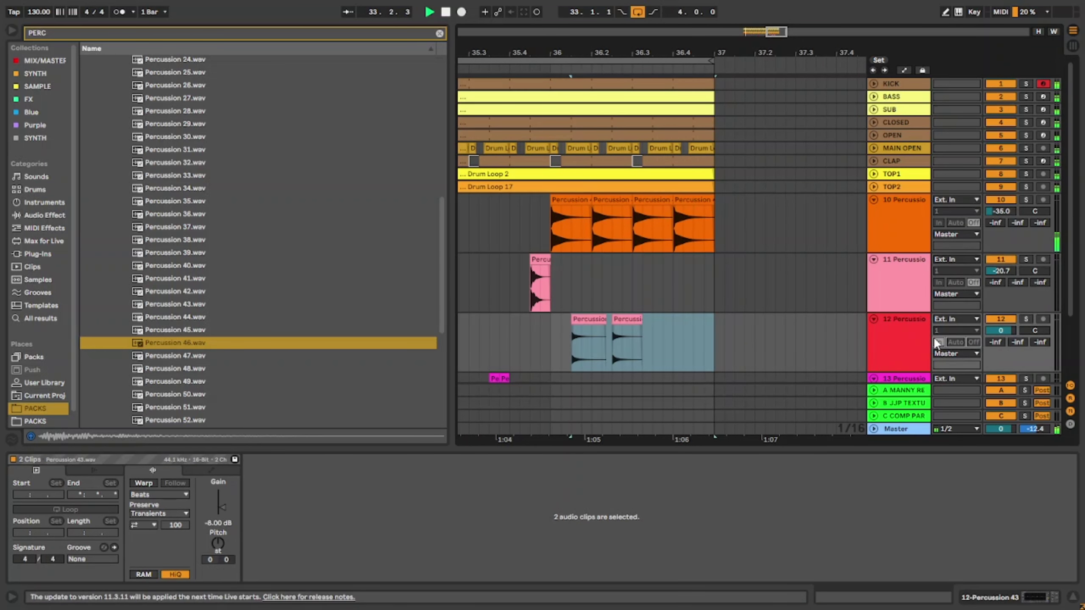
{"action": "left_click", "coordinate": [972, 343]}
Rename the new Percussion 43 track LAZER 2 and set its volume to -20.7 dB.
{"action": "left_click", "coordinate": [902, 352]}
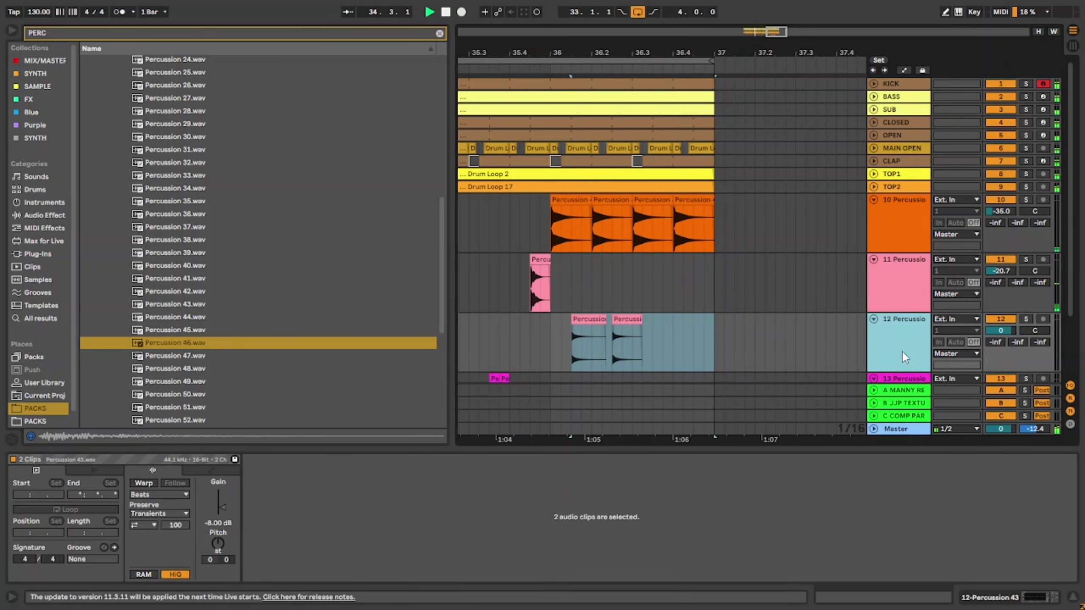
{"action": "key", "text": "ctrl+r"}
{"action": "type", "text": "LAZER"}
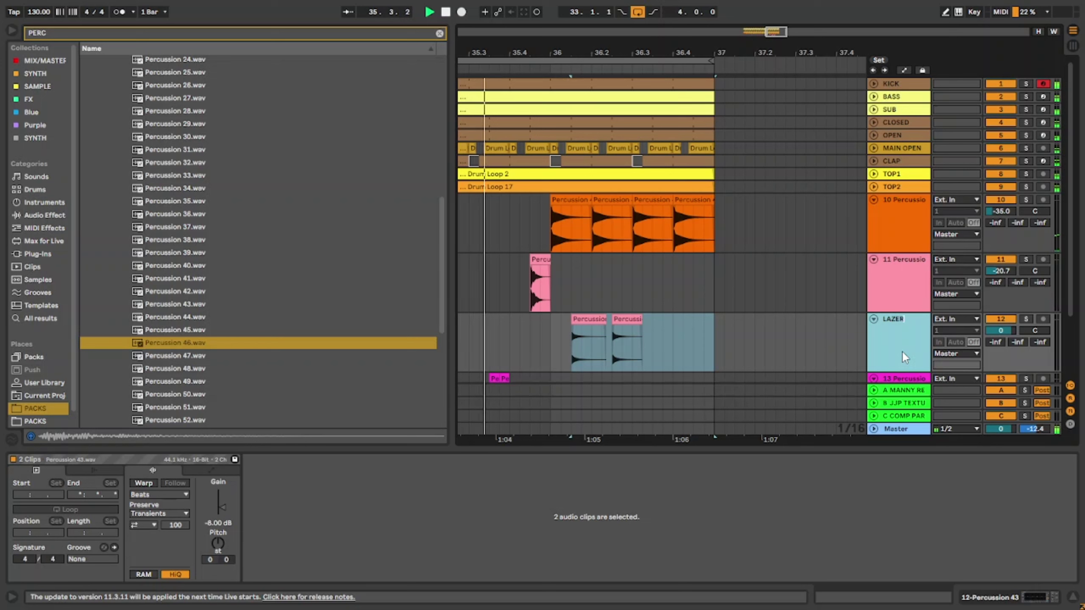
{"action": "type", "text": " 2"}
{"action": "key", "text": "Return"}
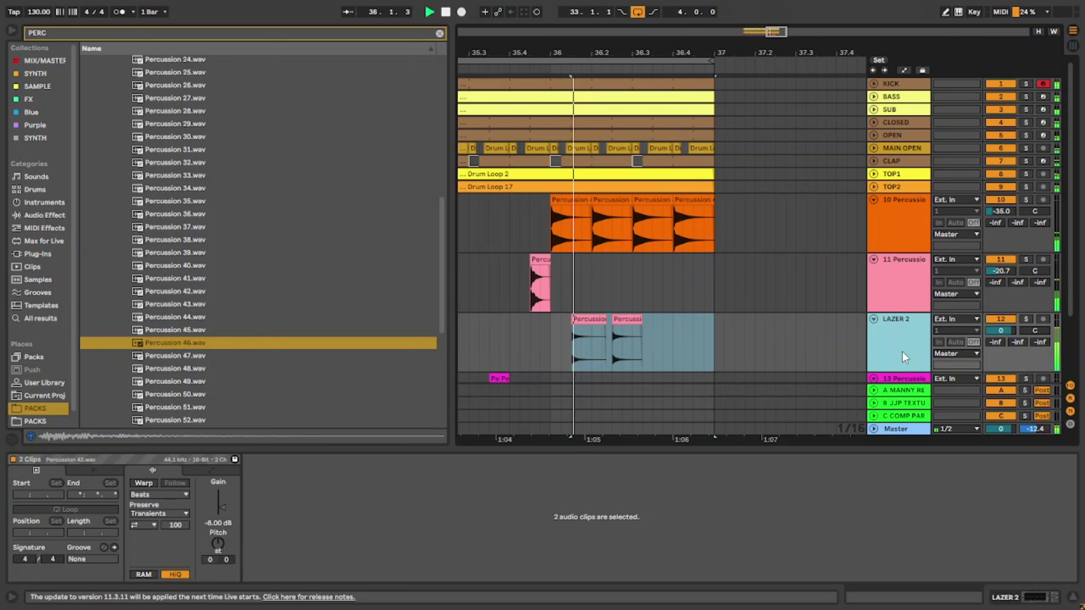
{"action": "left_click", "coordinate": [1008, 331]}
{"action": "type", "text": "-20."}
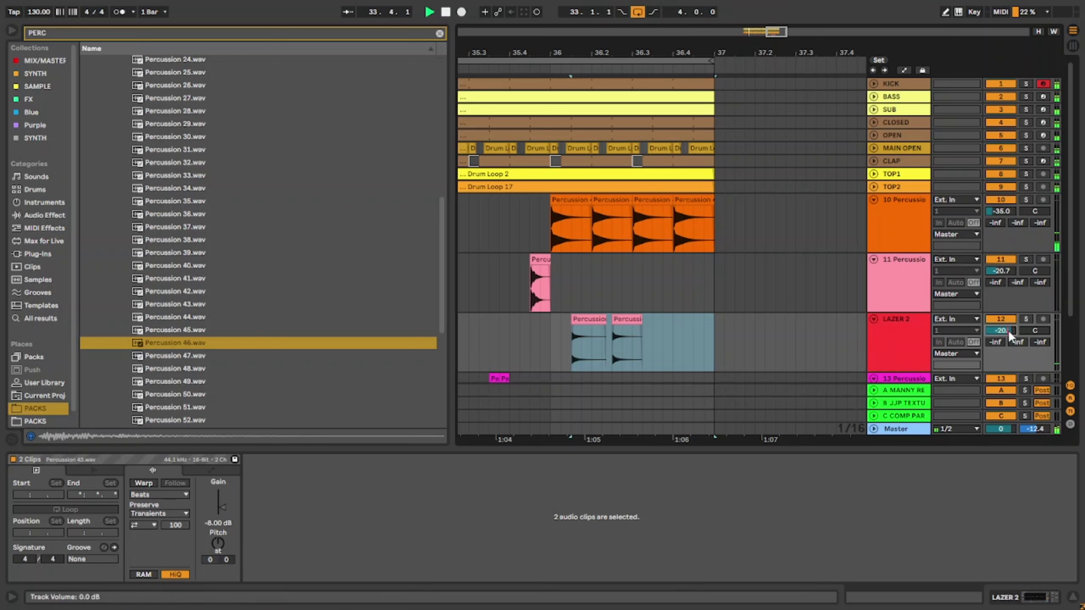
{"action": "type", "text": "7"}
{"action": "key", "text": "Return"}
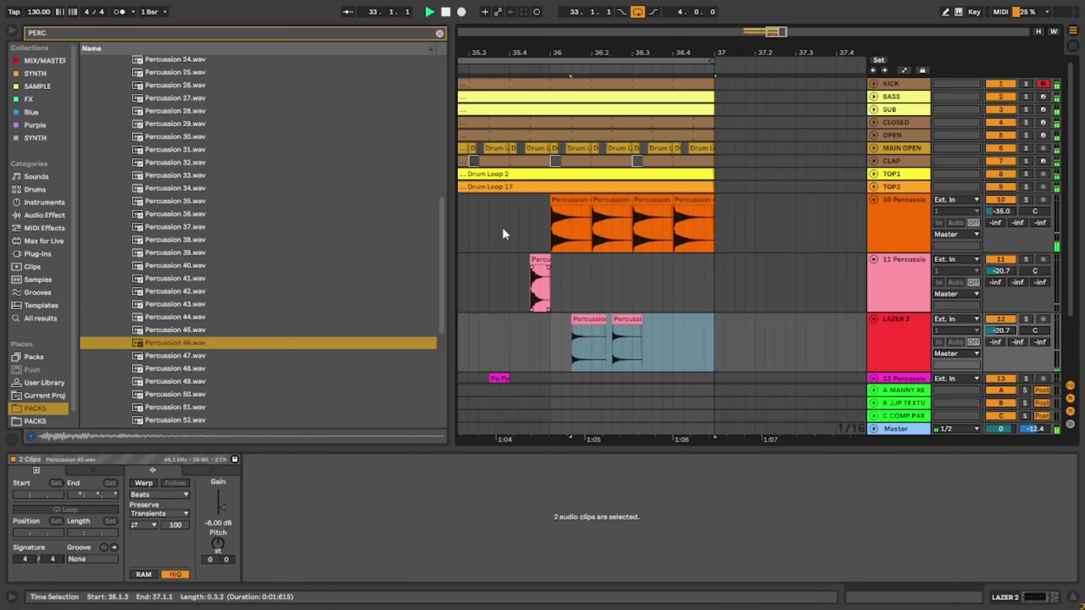
Clear the sample search and hide both the browser and the clip view.
{"action": "left_click", "coordinate": [440, 34]}
{"action": "left_click", "coordinate": [11, 30]}
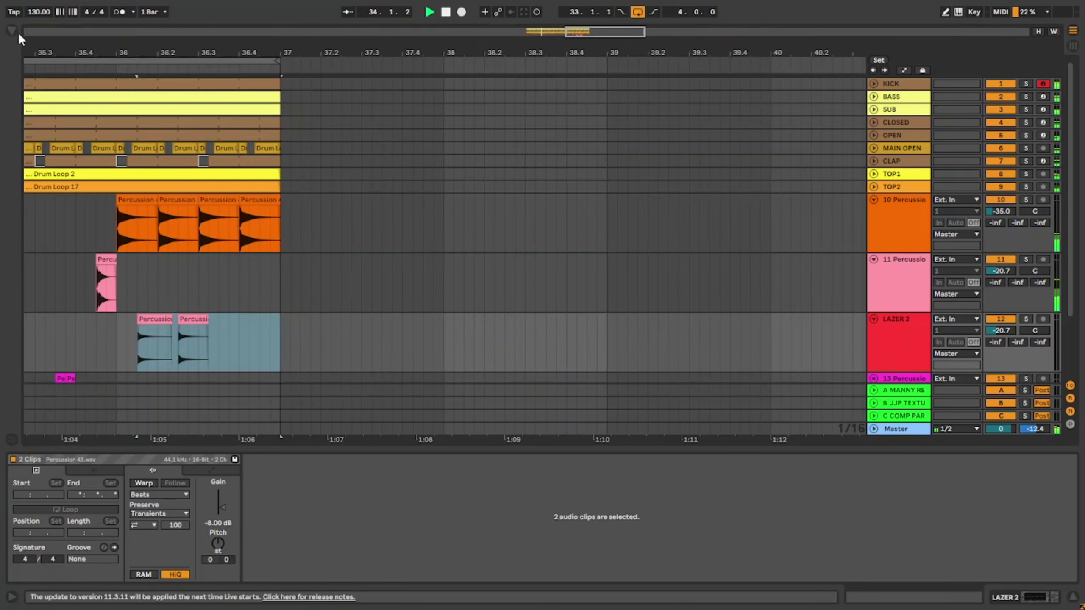
{"action": "left_click_drag", "start_coordinate": [355, 606], "coordinate": [357, 608]}
{"action": "scroll", "coordinate": [650, 384], "scroll_direction": "down", "scroll_amount": 5}
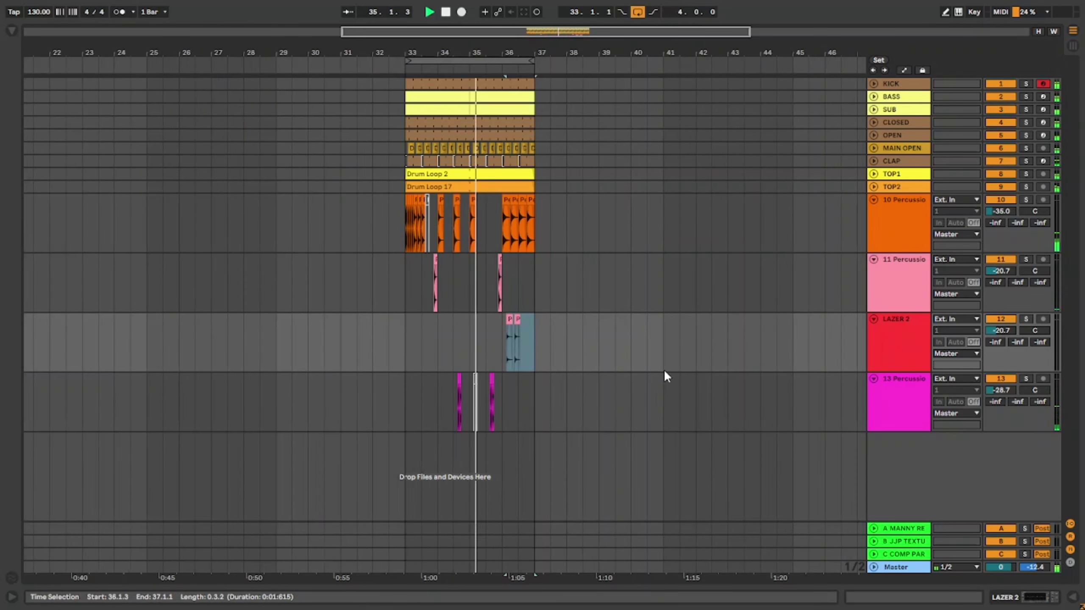
Fold LAZER 2 and the Percussion 46 track, and move LAZER 2 above the Percussion 38 track.
{"action": "left_click", "coordinate": [884, 332]}
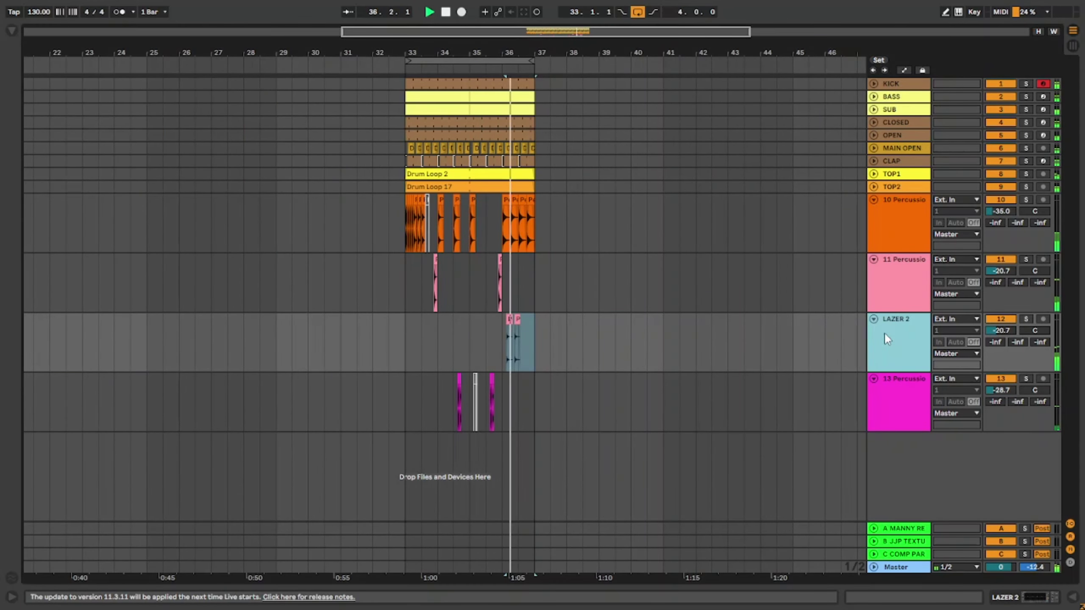
{"action": "left_click", "coordinate": [874, 319]}
{"action": "left_click", "coordinate": [874, 332]}
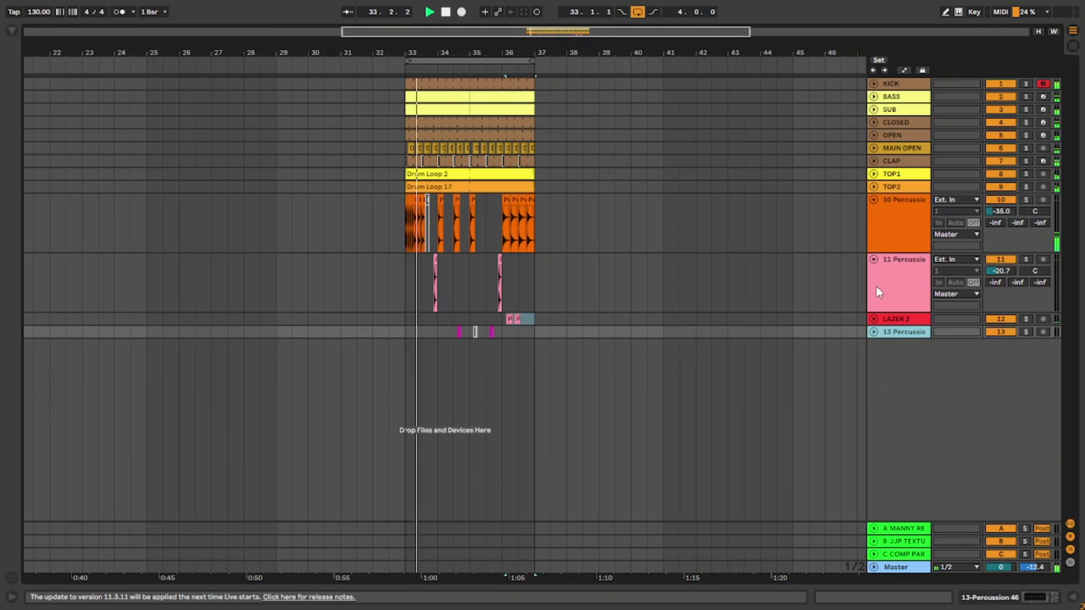
{"action": "left_click", "coordinate": [876, 285]}
{"action": "left_click_drag", "start_coordinate": [893, 319], "coordinate": [892, 255]}
Rename the orange Percussion 30 track LAZER1.
{"action": "left_click", "coordinate": [904, 214]}
{"action": "key", "text": "ctrl+r"}
{"action": "type", "text": "LA"}
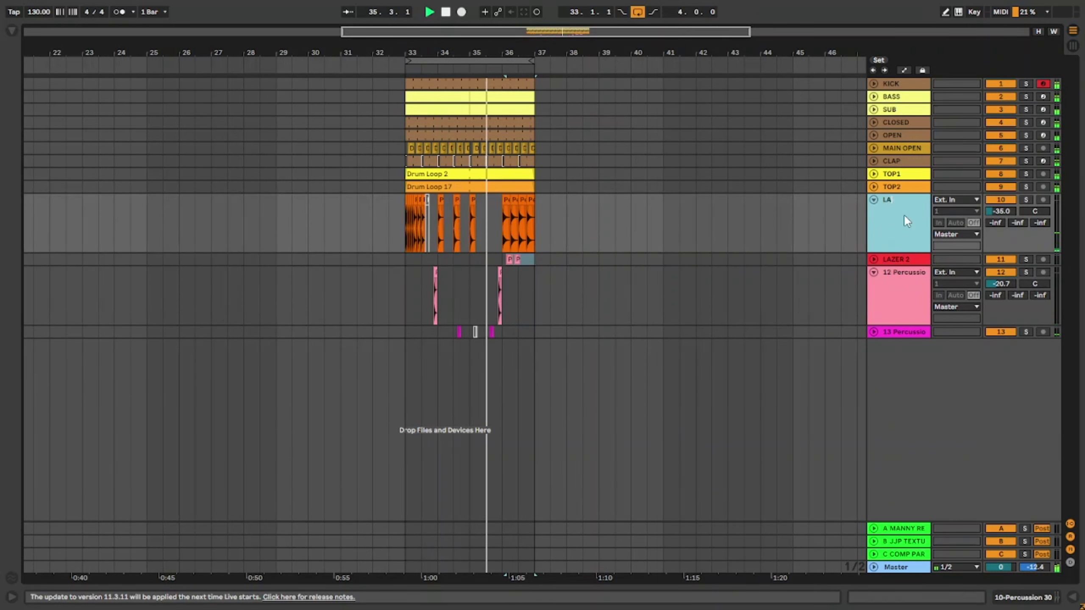
{"action": "type", "text": "ZER1"}
{"action": "key", "text": "Return"}
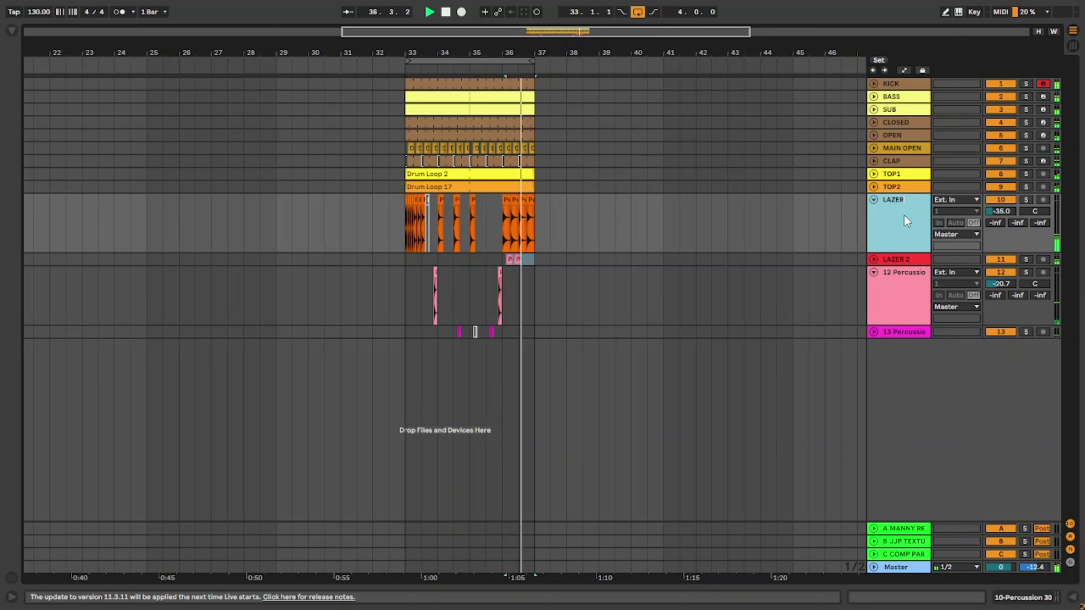
{"action": "left_click", "coordinate": [887, 280]}
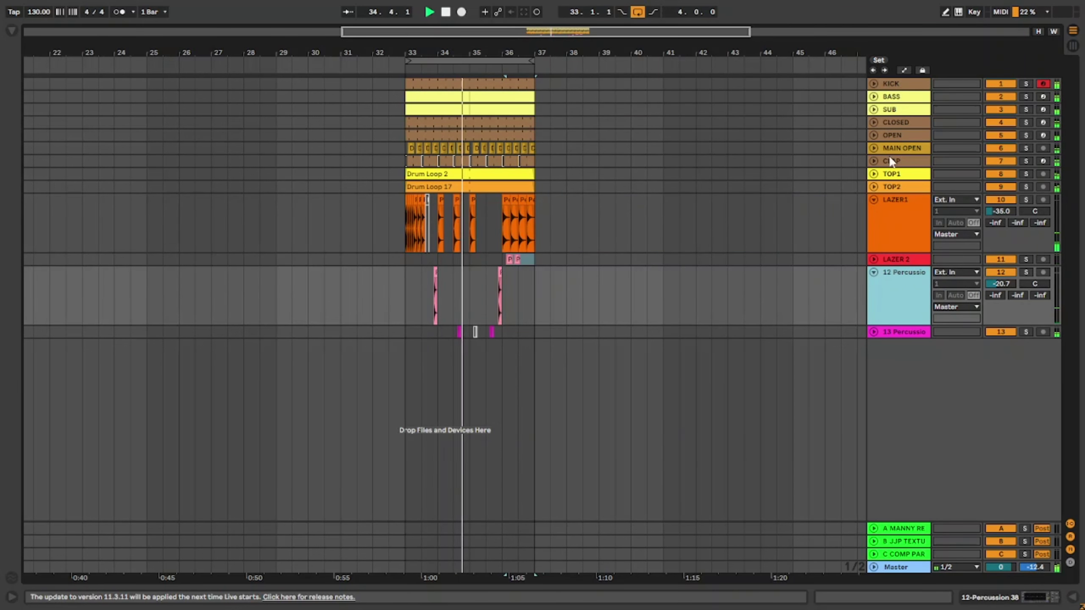
Unfold the TOP1 track and set its volume to -30 dB.
{"action": "left_click", "coordinate": [874, 173]}
{"action": "left_click", "coordinate": [1009, 173]}
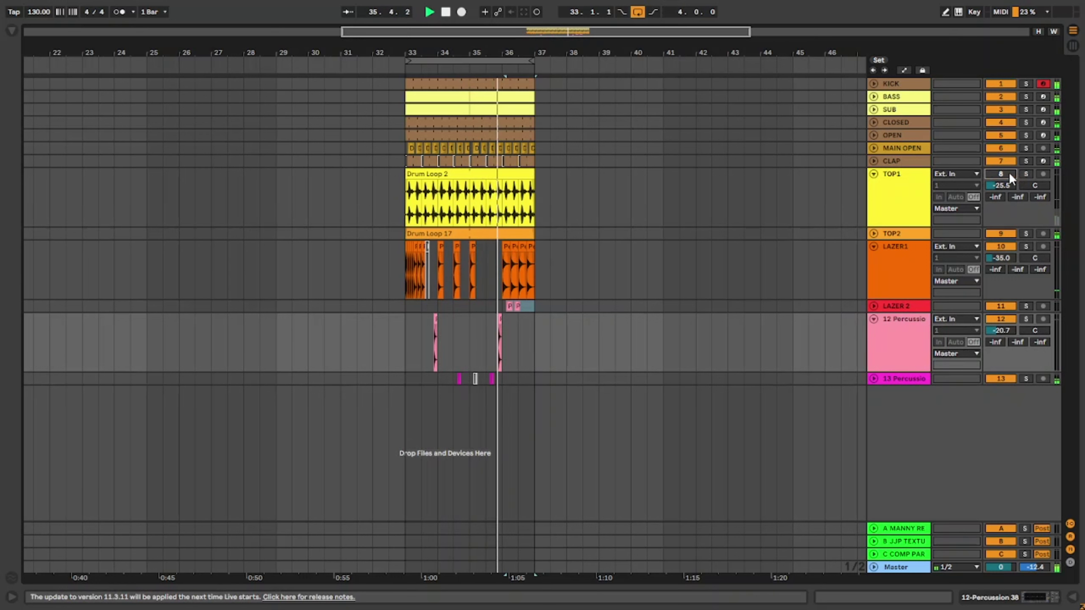
{"action": "left_click", "coordinate": [1009, 184]}
{"action": "type", "text": "-30"}
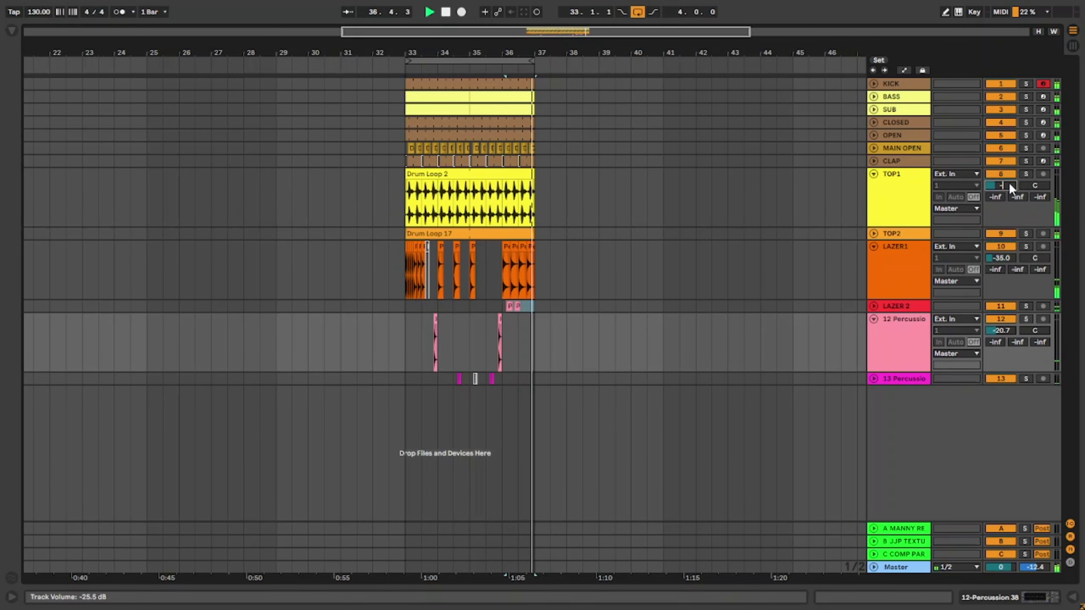
{"action": "key", "text": "Return"}
Set band 1 of TOP1's EQ Eight to a steep low cut, then collapse the EQ, device view and track.
{"action": "double_click", "coordinate": [900, 184]}
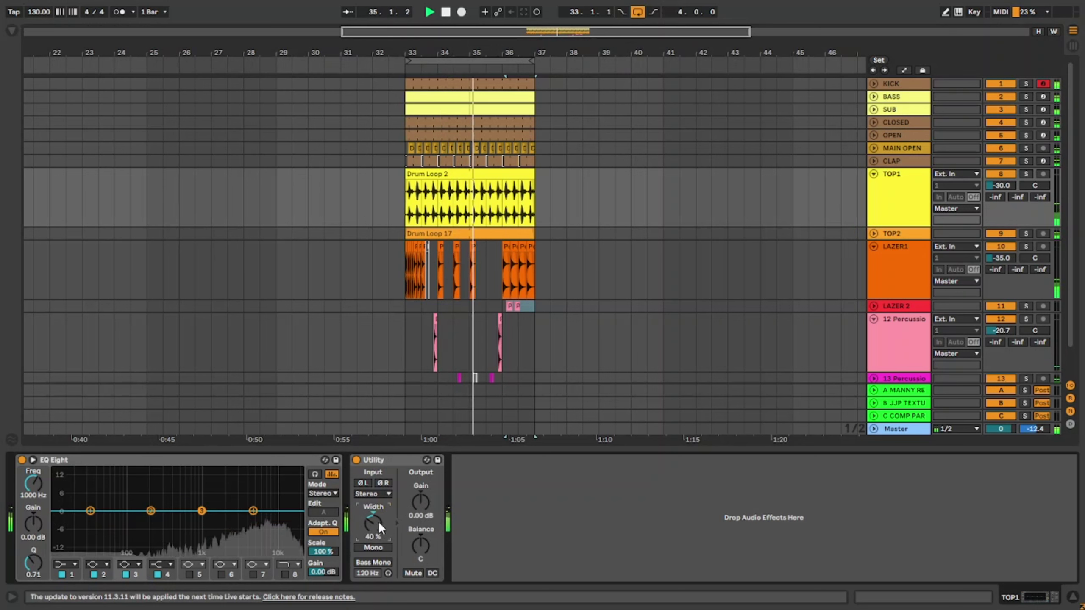
{"action": "left_click", "coordinate": [74, 565]}
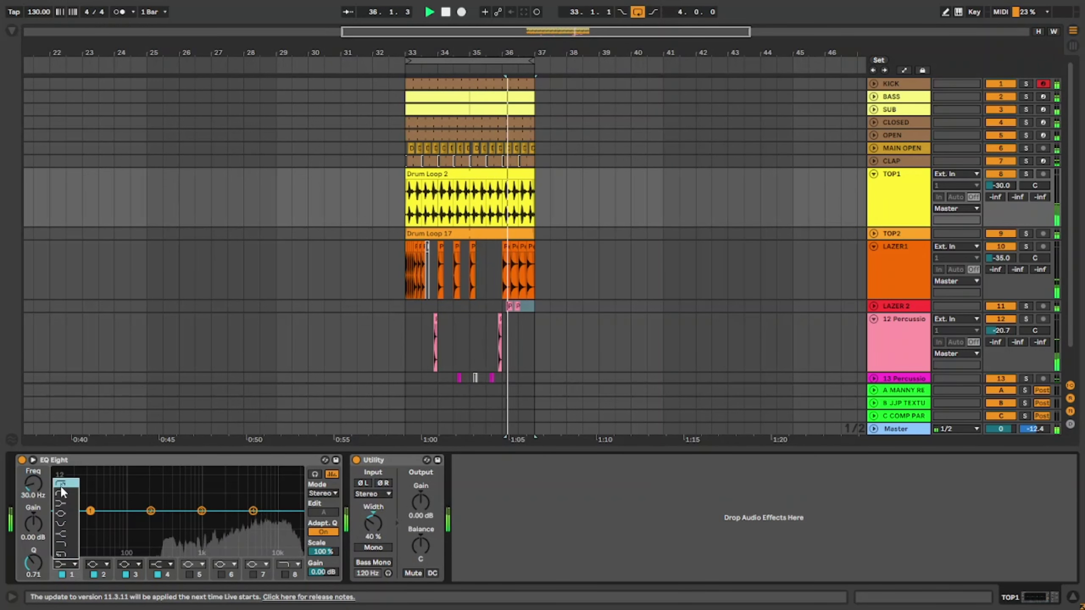
{"action": "left_click", "coordinate": [60, 485]}
{"action": "double_click", "coordinate": [308, 460]}
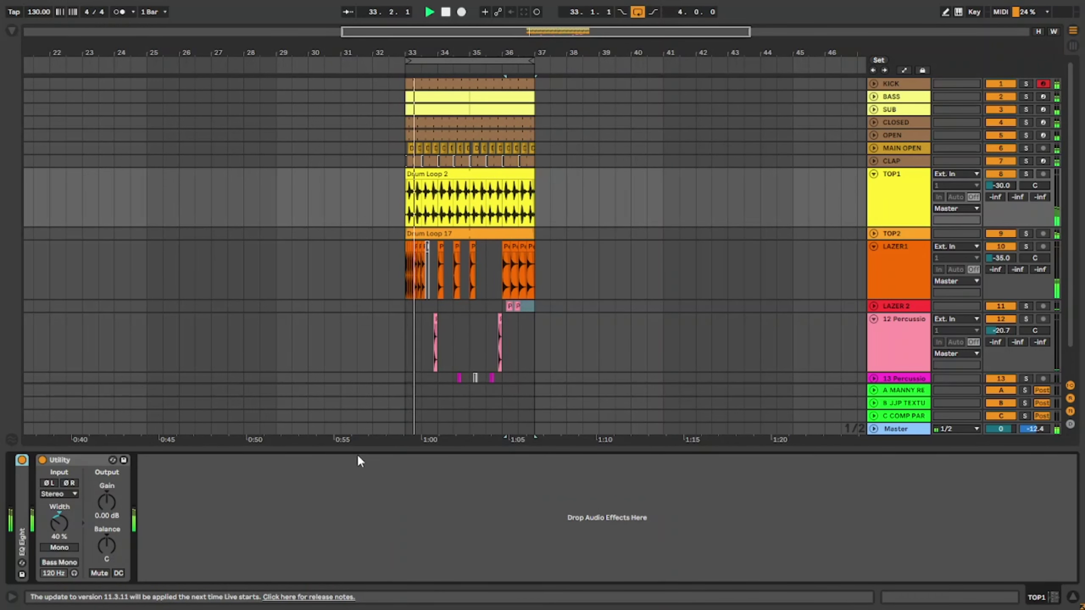
{"action": "left_click_drag", "start_coordinate": [365, 447], "coordinate": [358, 560]}
{"action": "left_click", "coordinate": [876, 177]}
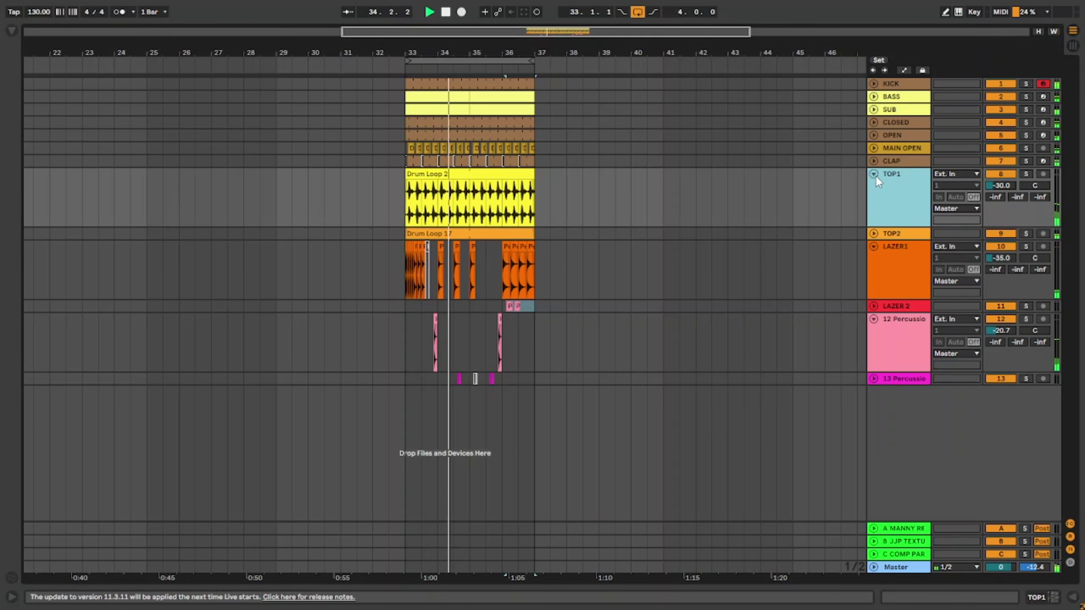
{"action": "left_click", "coordinate": [874, 173]}
Lower the Percussion 38 track's volume to -23.4 dB and fold it along with LAZER1.
{"action": "left_click", "coordinate": [884, 199]}
{"action": "left_click", "coordinate": [903, 282]}
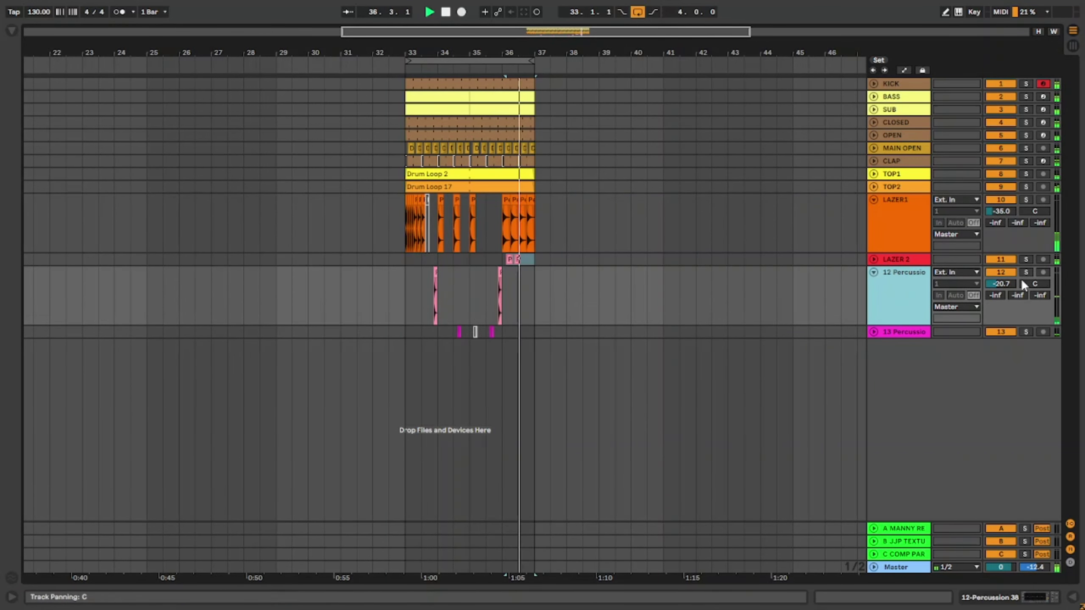
{"action": "left_click_drag", "start_coordinate": [1004, 284], "coordinate": [1004, 294]}
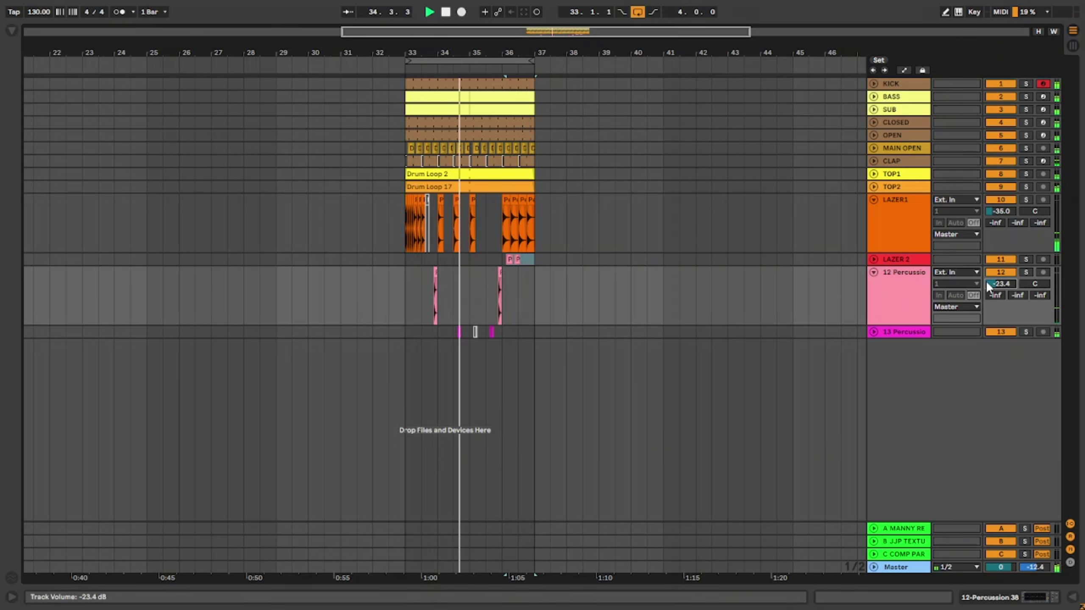
{"action": "left_click", "coordinate": [906, 283]}
{"action": "left_click", "coordinate": [874, 272]}
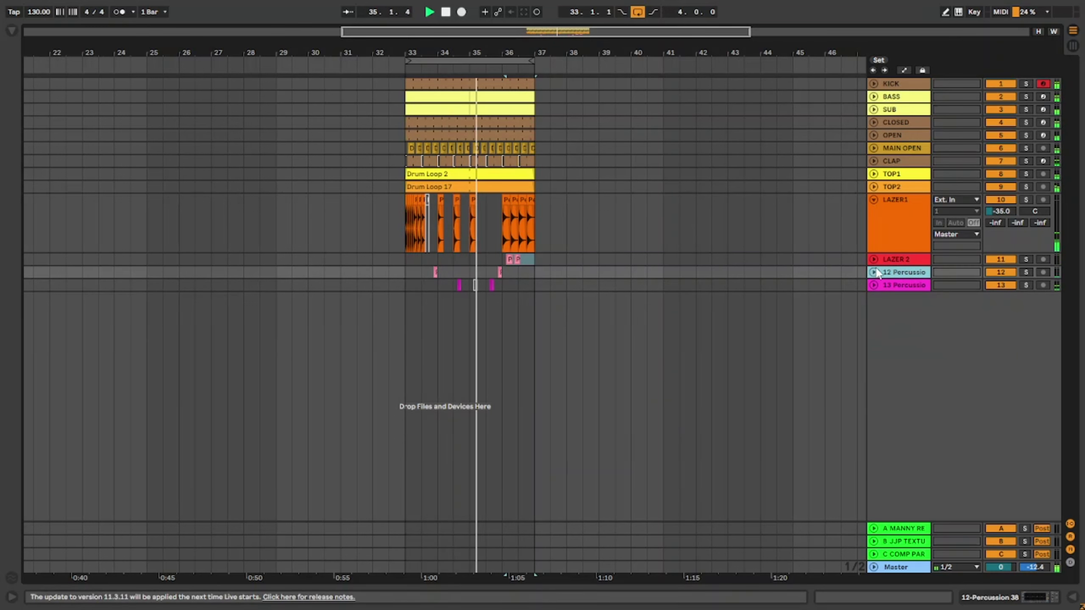
{"action": "left_click", "coordinate": [874, 200]}
Insert an audio track below the Percussion 46 track and reopen the sample browser.
{"action": "left_click", "coordinate": [892, 241]}
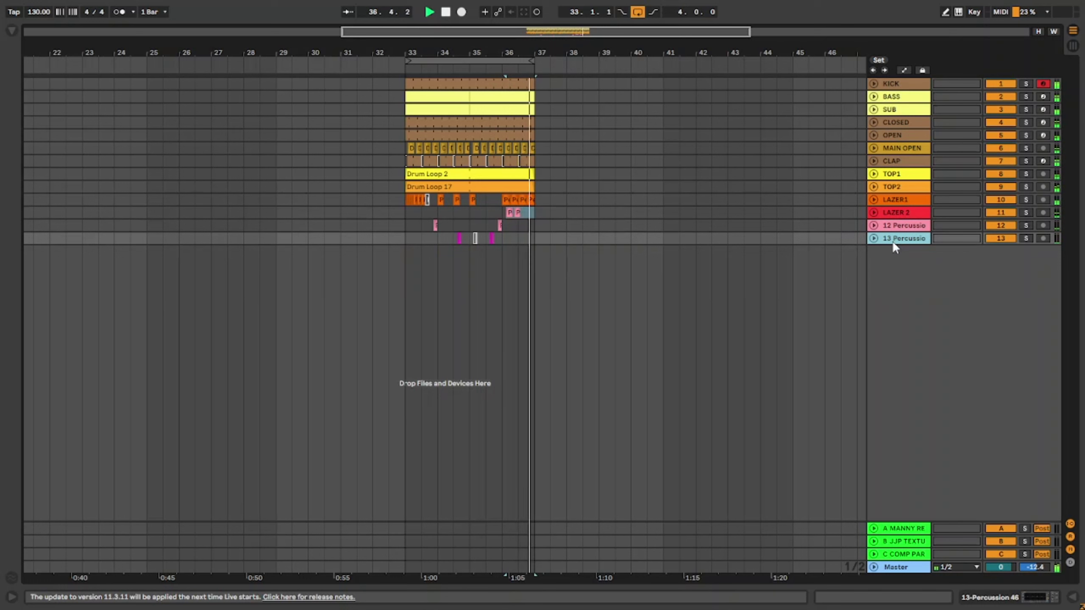
{"action": "key", "text": "ctrl+t"}
{"action": "left_click", "coordinate": [12, 31]}
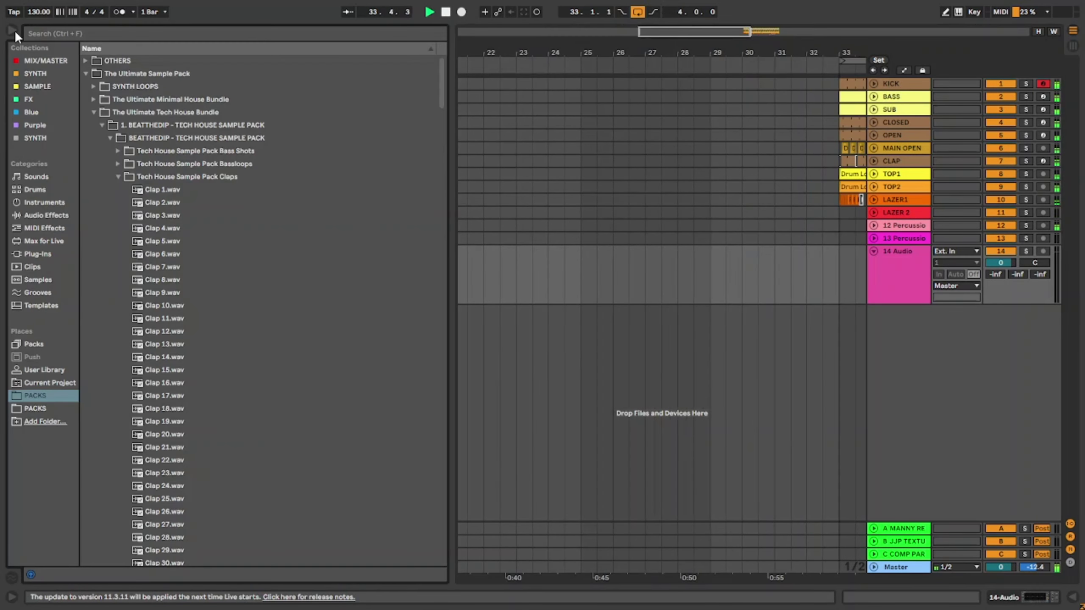
Audition clap samples, then insert an audio track below CLAP and place Clap 9.wav on it at bar 35.
{"action": "left_click", "coordinate": [210, 273]}
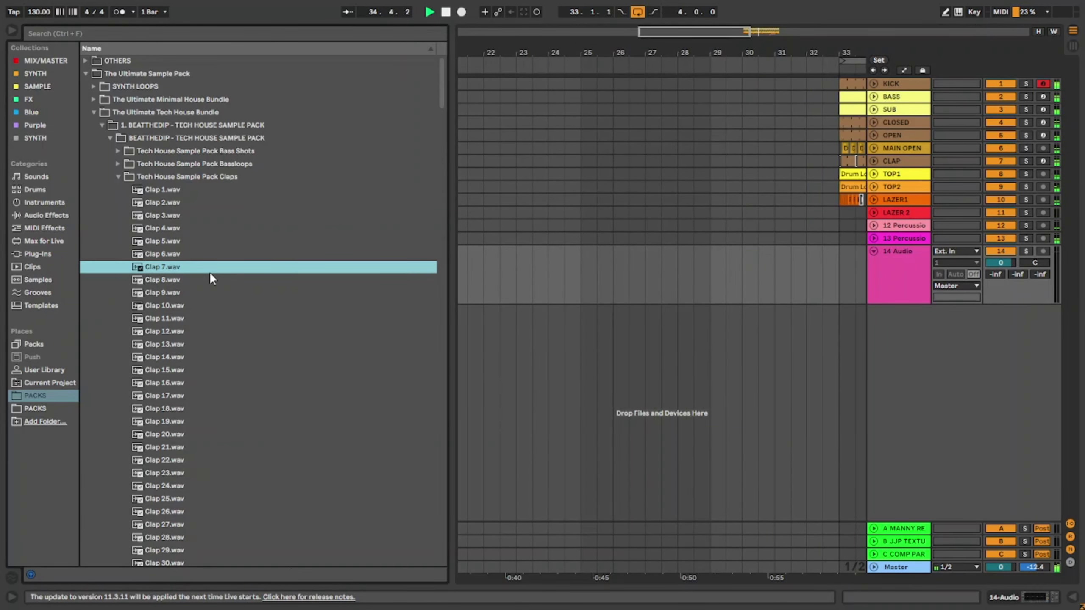
{"action": "left_click", "coordinate": [218, 293]}
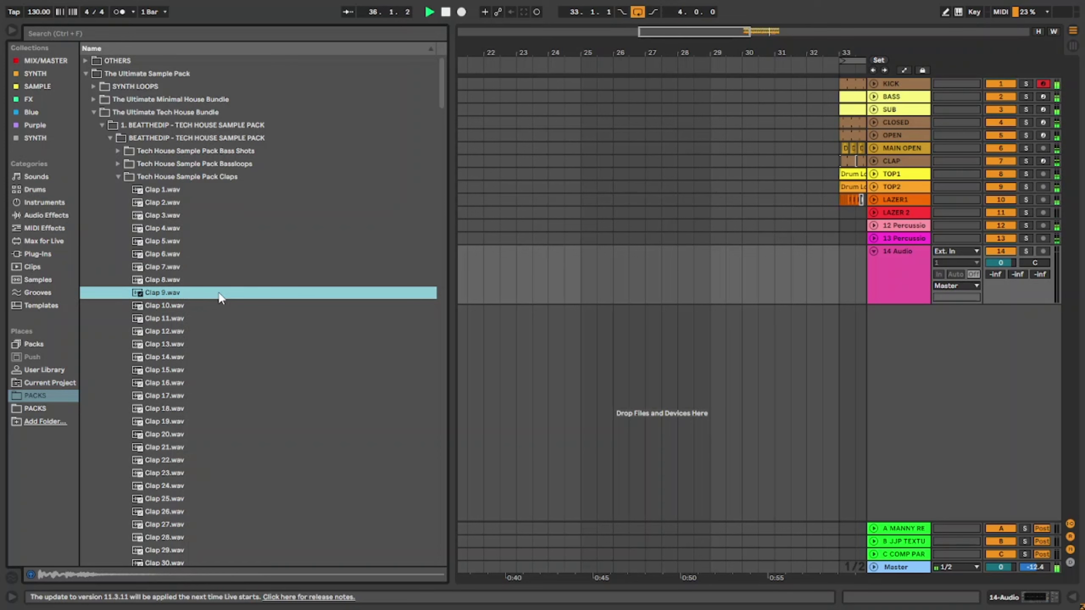
{"action": "key", "text": "w"}
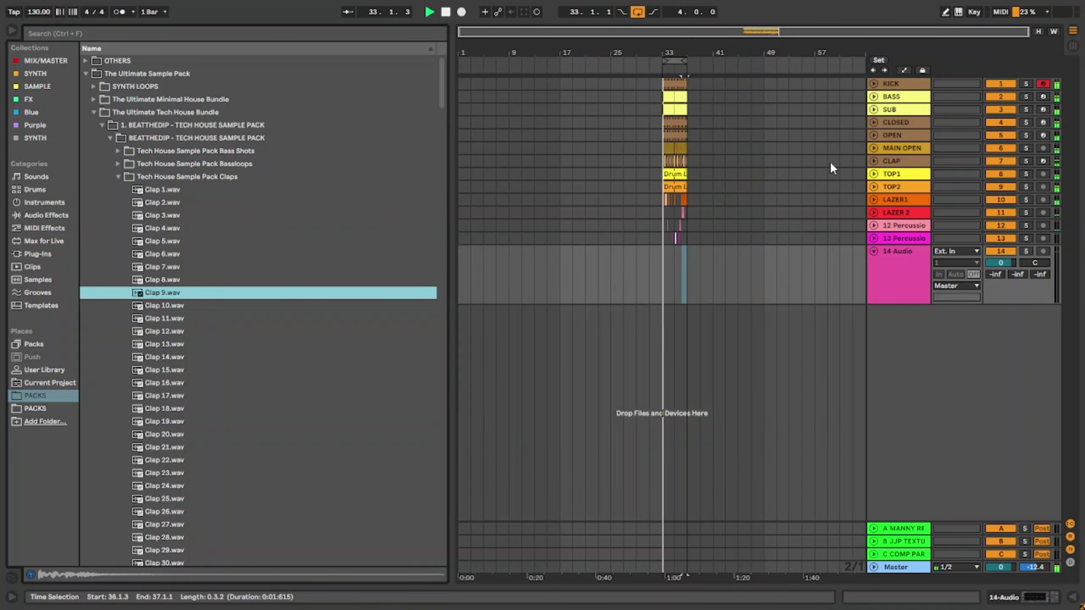
{"action": "left_click", "coordinate": [908, 162]}
{"action": "key", "text": "ctrl+t"}
{"action": "left_click_drag", "start_coordinate": [235, 293], "coordinate": [671, 189]}
{"action": "key", "text": "w"}
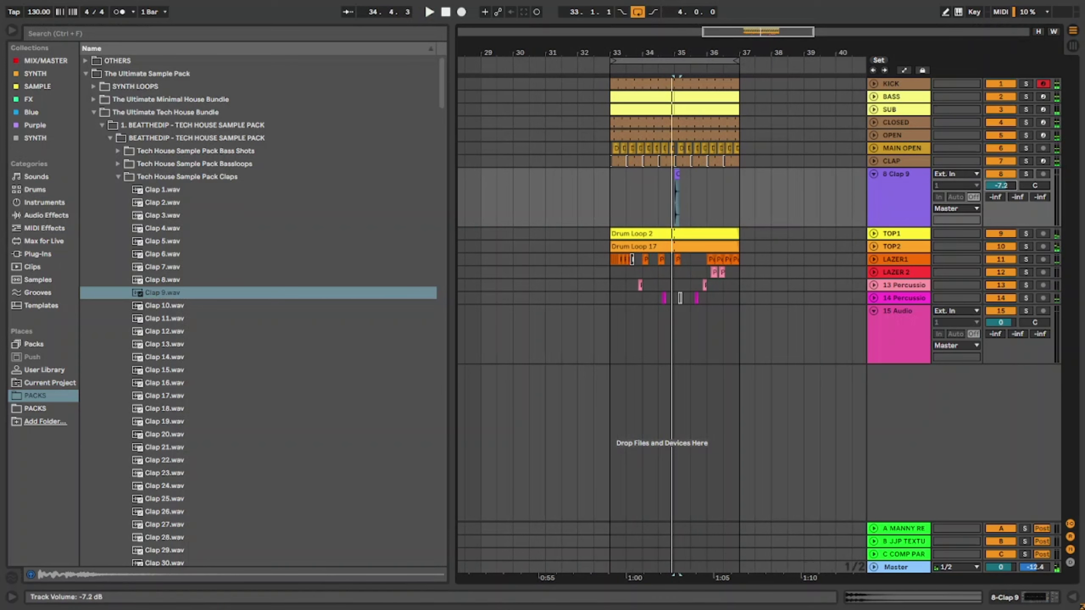
Unfold the CLAP track, move the Clap 9 clip to 34.4.3 and set the Clap 9 track's volume to -18.1 dB.
{"action": "left_click", "coordinate": [873, 161]}
{"action": "key", "text": "plus"}
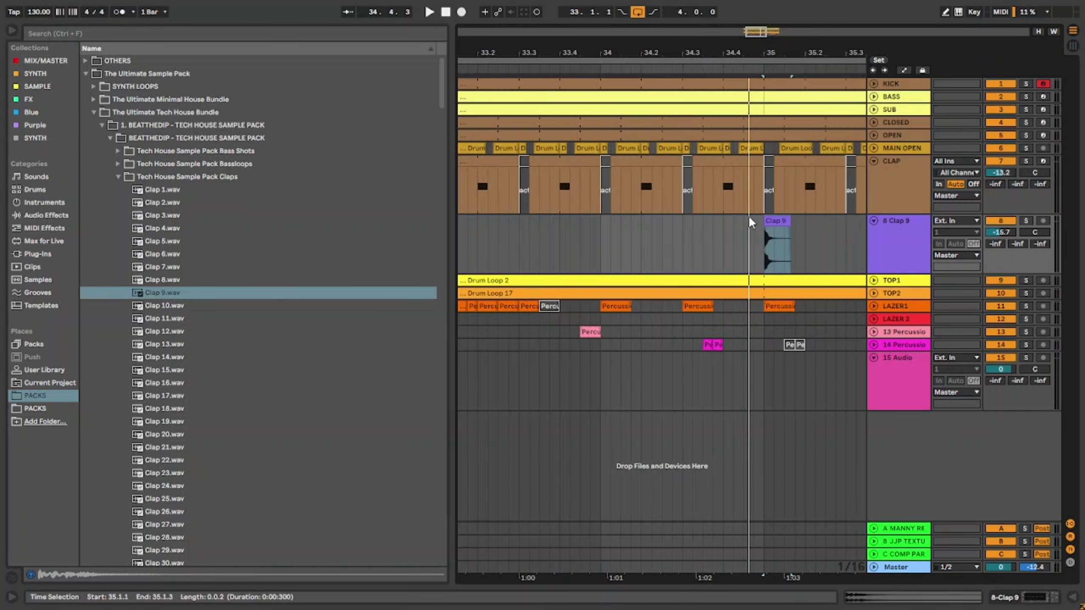
{"action": "scroll", "coordinate": [762, 216], "scroll_direction": "up", "scroll_amount": 2}
{"action": "mouse_move", "coordinate": [765, 221]}
{"action": "left_mouse_down"}
{"action": "mouse_move", "coordinate": [738, 225]}
{"action": "mouse_move", "coordinate": [759, 222]}
{"action": "left_mouse_up"}
{"action": "left_click", "coordinate": [717, 224]}
{"action": "key", "text": "space"}
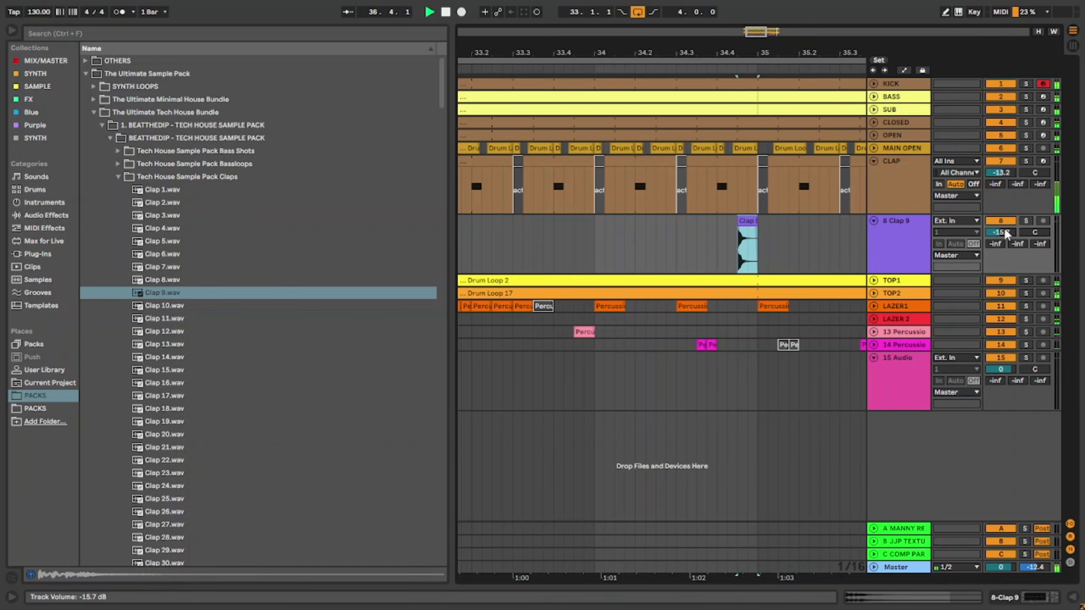
{"action": "left_click_drag", "start_coordinate": [1002, 231], "coordinate": [1005, 233]}
Switch the Clap 9 track's Utility to mono and set EQ Eight band 1 to a steep low cut at 102 Hz.
{"action": "left_click", "coordinate": [925, 241]}
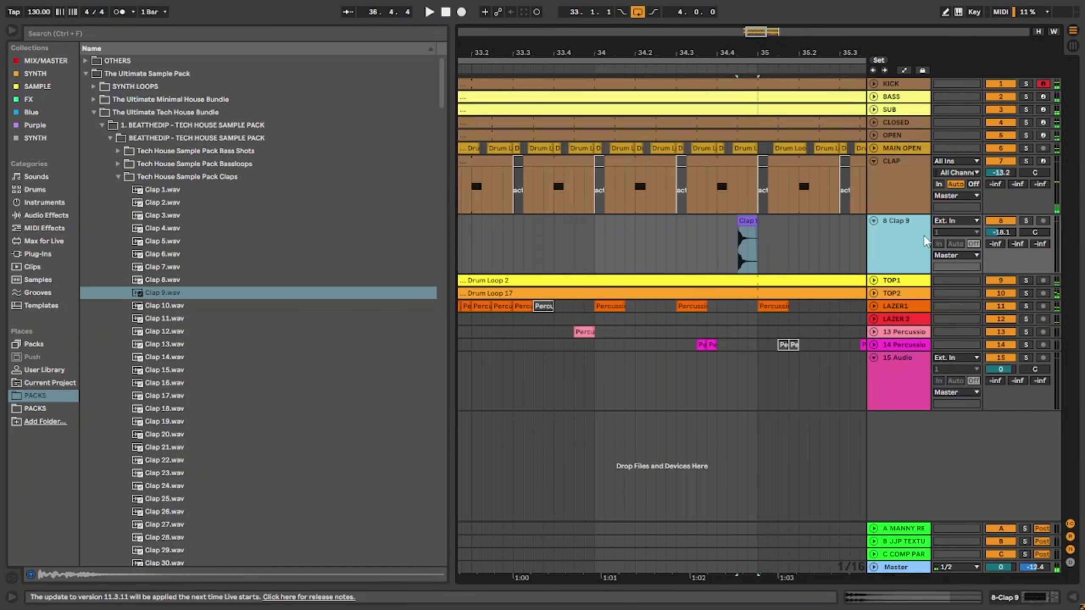
{"action": "double_click", "coordinate": [879, 257]}
{"action": "left_click", "coordinate": [373, 547]}
{"action": "key", "text": "space"}
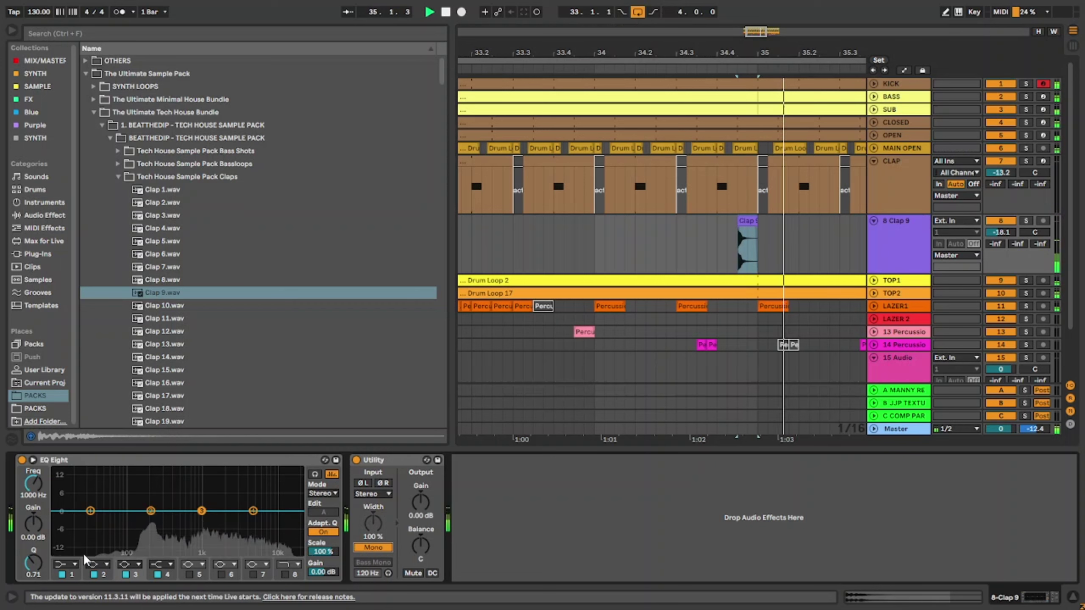
{"action": "left_click", "coordinate": [67, 564]}
{"action": "left_click", "coordinate": [61, 486]}
{"action": "left_click_drag", "start_coordinate": [91, 520], "coordinate": [101, 520]}
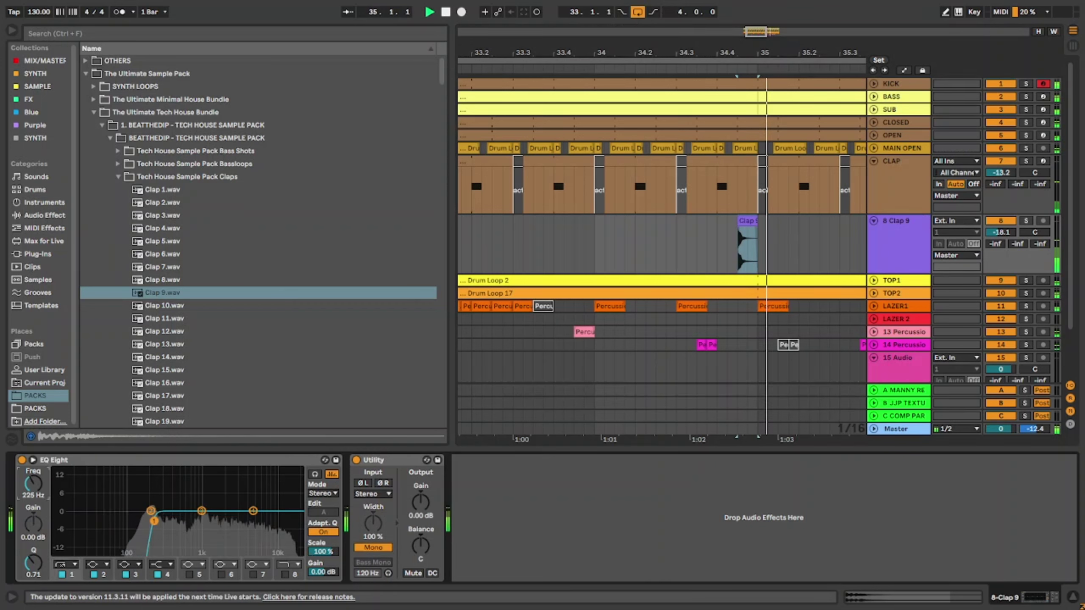
{"action": "left_click_drag", "start_coordinate": [153, 517], "coordinate": [145, 520]}
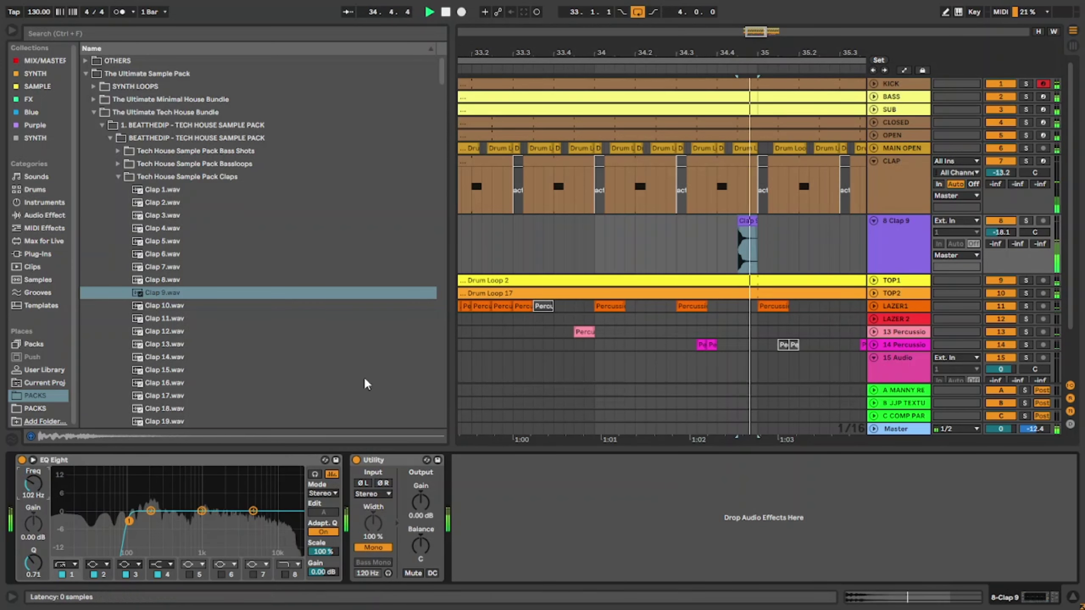
{"action": "left_click", "coordinate": [635, 238]}
{"action": "key", "text": "space"}
{"action": "key", "text": "space"}
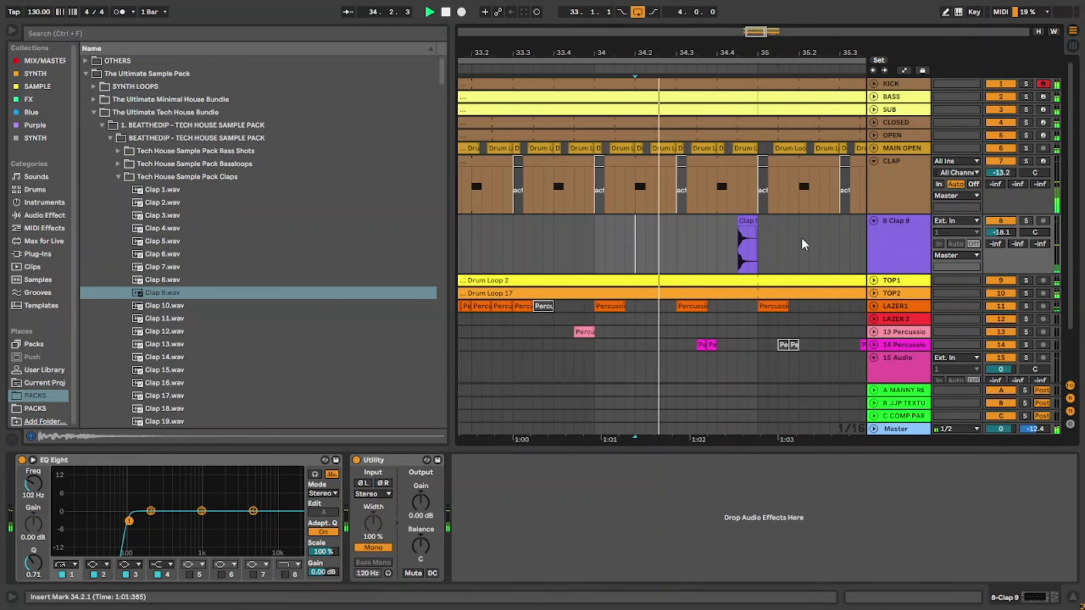
Copy the Clap 9 clip to 36.4.3 on the same track, ending at bar 37.
{"action": "left_click", "coordinate": [742, 224]}
{"action": "scroll", "coordinate": [788, 256], "scroll_direction": "down", "scroll_amount": 4}
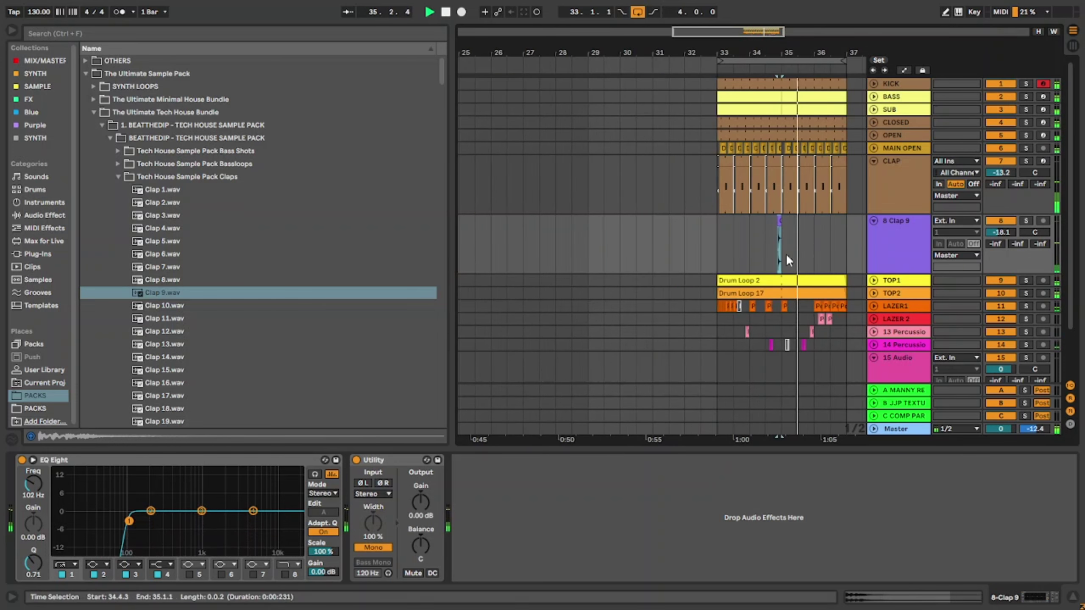
{"action": "scroll", "coordinate": [813, 251], "scroll_direction": "up", "scroll_amount": 2}
{"action": "scroll", "coordinate": [803, 244], "scroll_direction": "up", "scroll_amount": 3}
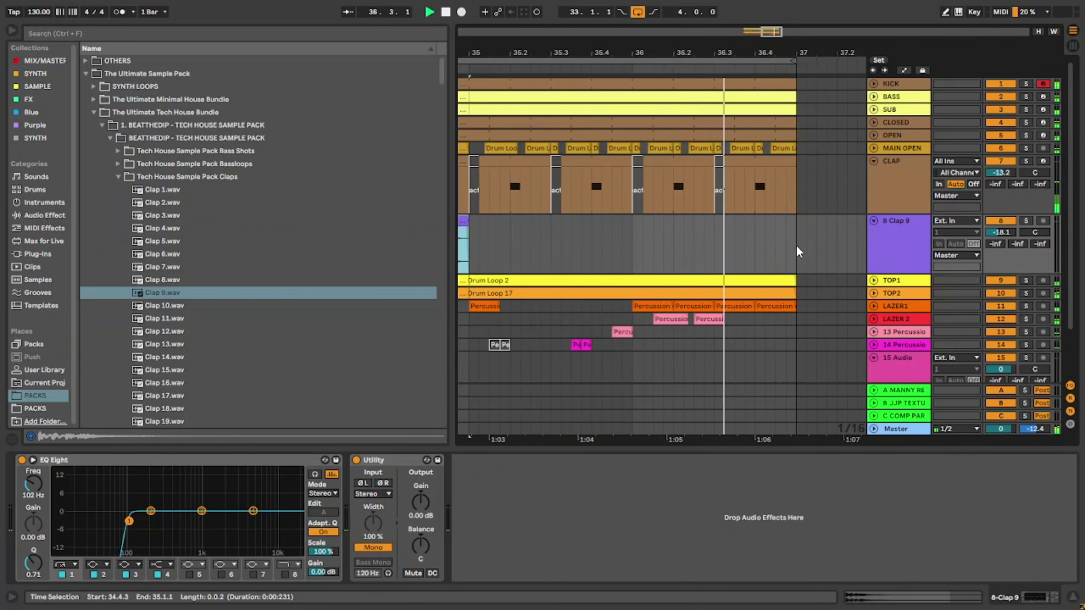
{"action": "left_click", "coordinate": [775, 236]}
{"action": "key", "text": "ctrl+v"}
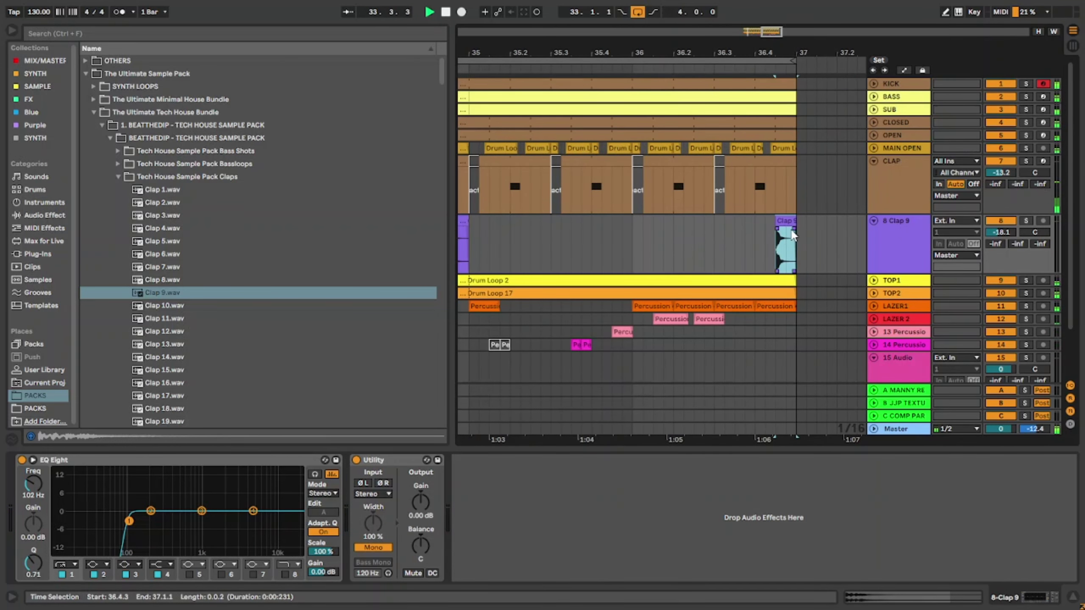
Turn the clip at 36.4.3 into two back-to-back sixteenth-note claps and set their clip gain to -4.39 dB.
{"action": "left_click_drag", "start_coordinate": [785, 245], "coordinate": [777, 244]}
{"action": "key", "text": "ctrl+d"}
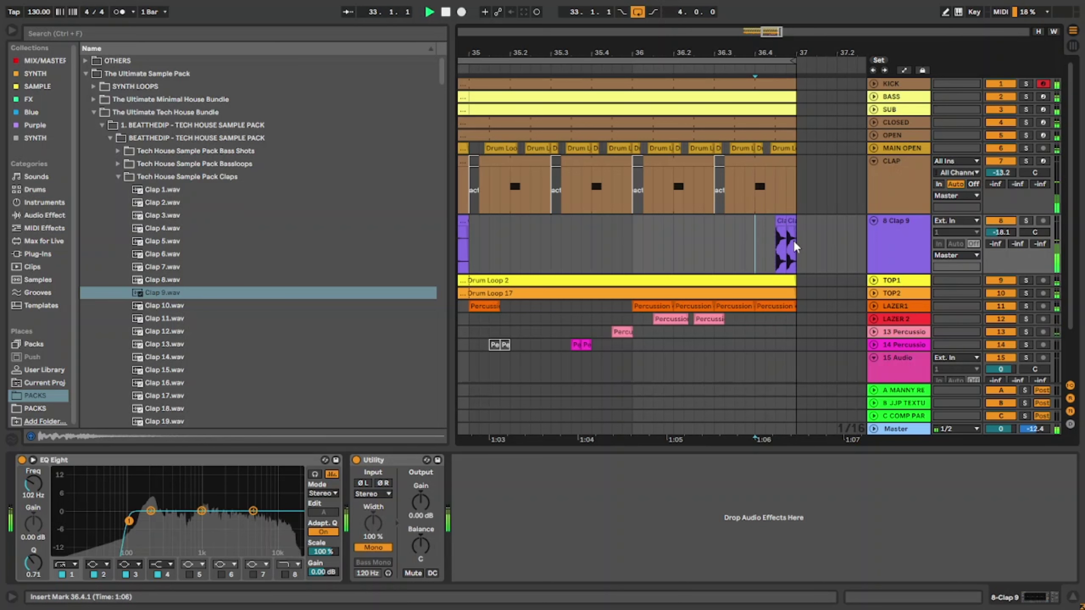
{"action": "left_click_drag", "start_coordinate": [757, 246], "coordinate": [796, 248]}
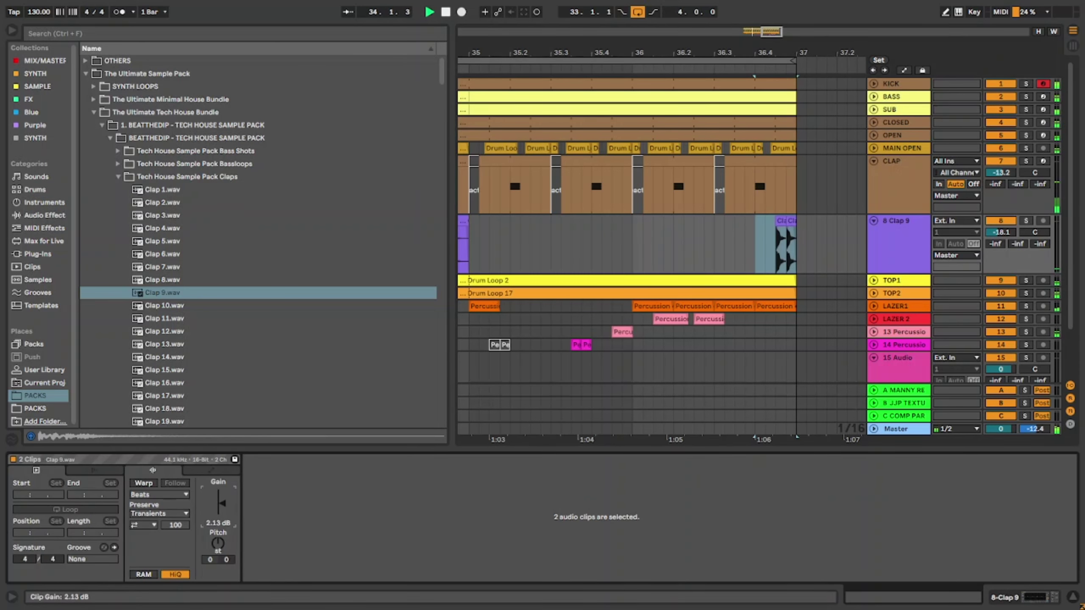
{"action": "left_click_drag", "start_coordinate": [219, 506], "coordinate": [219, 511]}
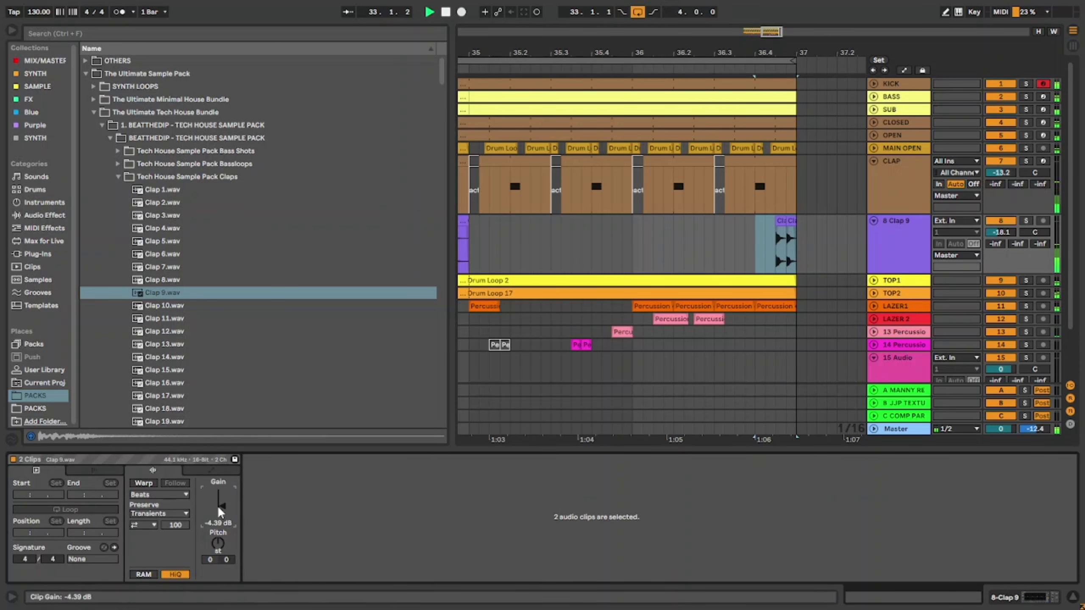
{"action": "key", "text": "x"}
{"action": "left_click_drag", "start_coordinate": [625, 241], "coordinate": [654, 248]}
{"action": "left_click", "coordinate": [652, 242]}
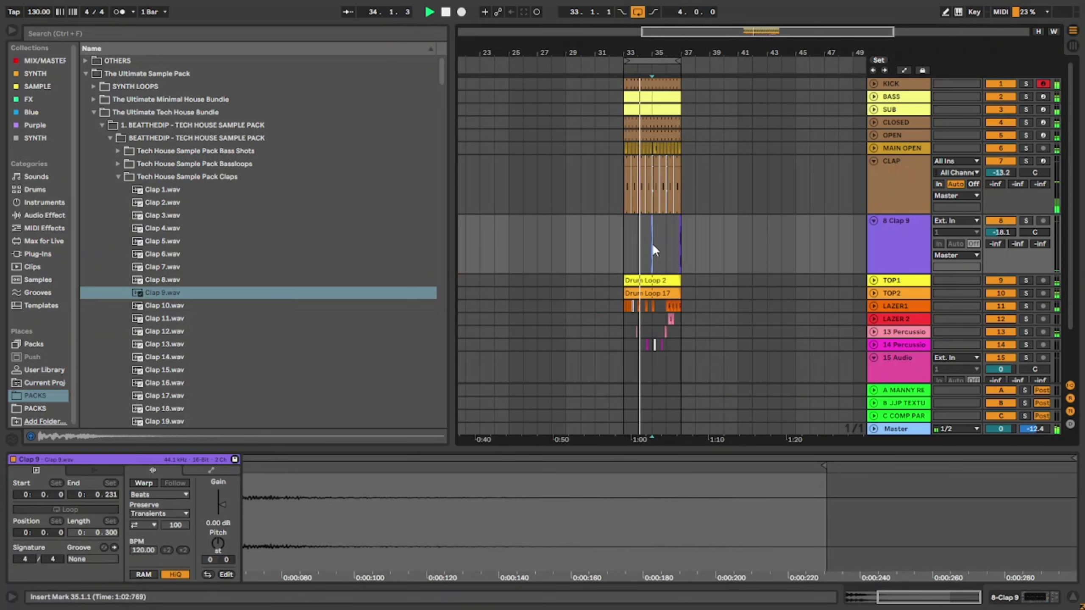
{"action": "scroll", "coordinate": [652, 242], "scroll_direction": "up", "scroll_amount": 3}
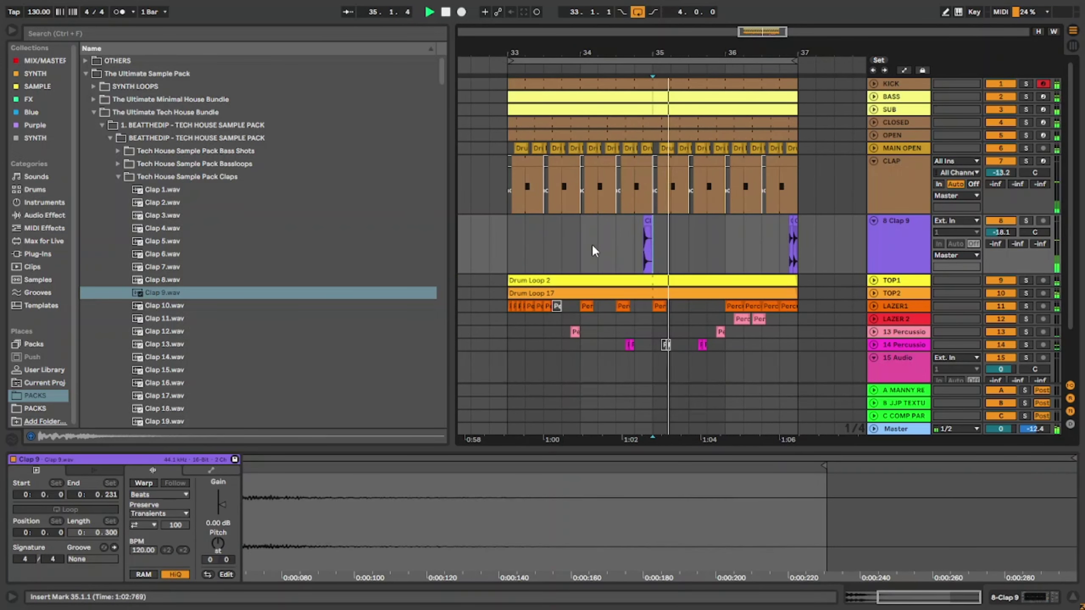
{"action": "left_click", "coordinate": [506, 241]}
{"action": "scroll", "coordinate": [710, 241], "scroll_direction": "down", "scroll_amount": 3}
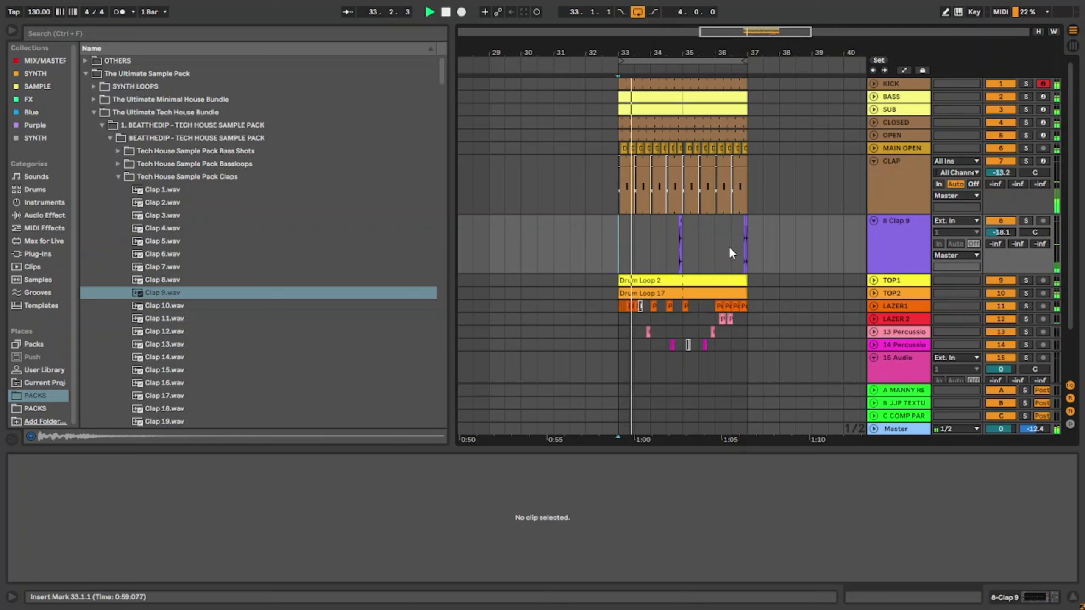
{"action": "left_click", "coordinate": [882, 229]}
{"action": "left_click", "coordinate": [874, 221]}
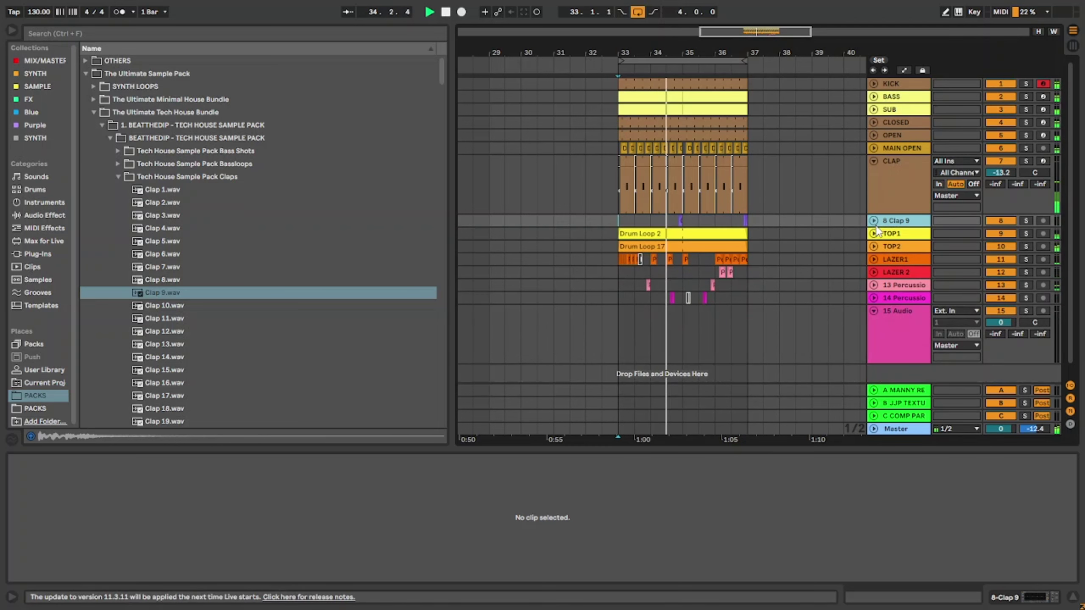
{"action": "left_click", "coordinate": [880, 165]}
{"action": "left_click", "coordinate": [885, 148]}
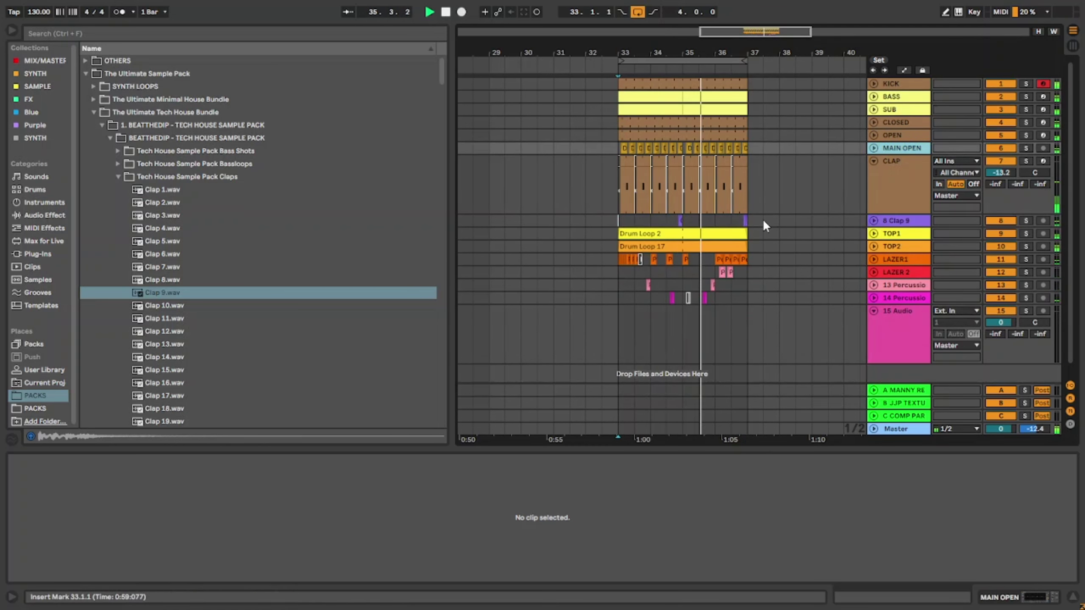
Expand the 8 Clap 9 track and set the gain of its clip just before bar 35 to -2.00 dB.
{"action": "left_click", "coordinate": [873, 220]}
{"action": "left_click", "coordinate": [681, 223]}
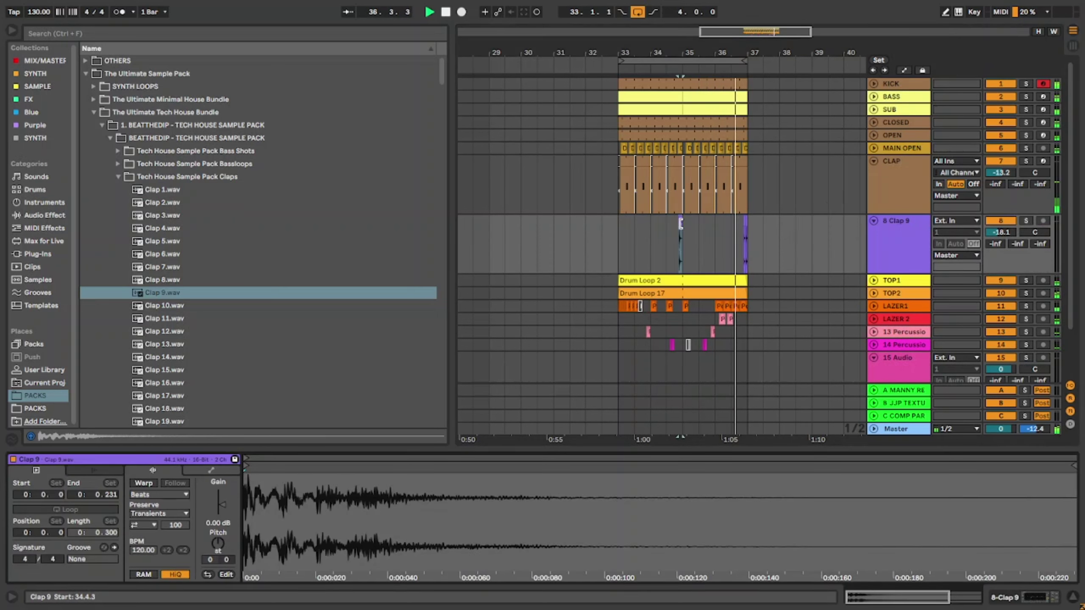
{"action": "left_click_drag", "start_coordinate": [222, 506], "coordinate": [222, 507]}
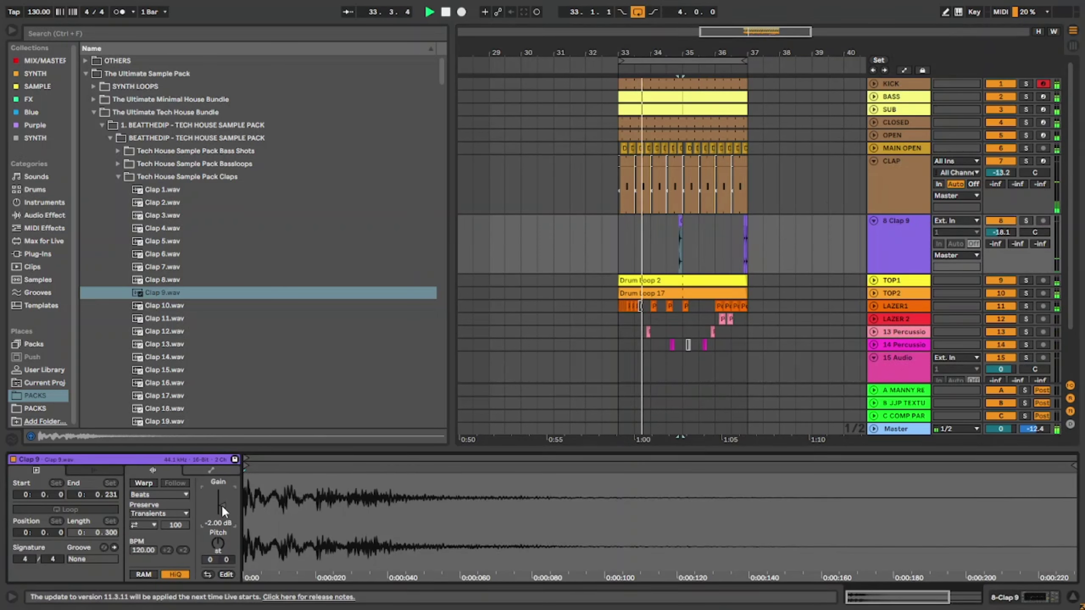
{"action": "left_click", "coordinate": [893, 251]}
{"action": "left_click", "coordinate": [1007, 233]}
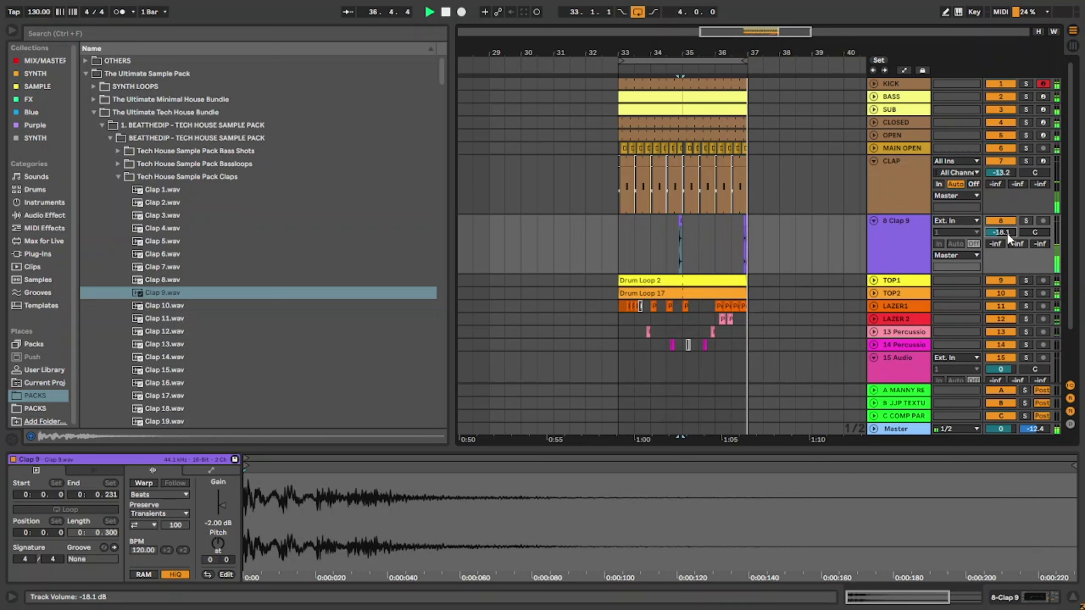
Collapse the 8 Clap 9, CLAP and 15 Audio tracks in the arrangement.
{"action": "left_click", "coordinate": [873, 220]}
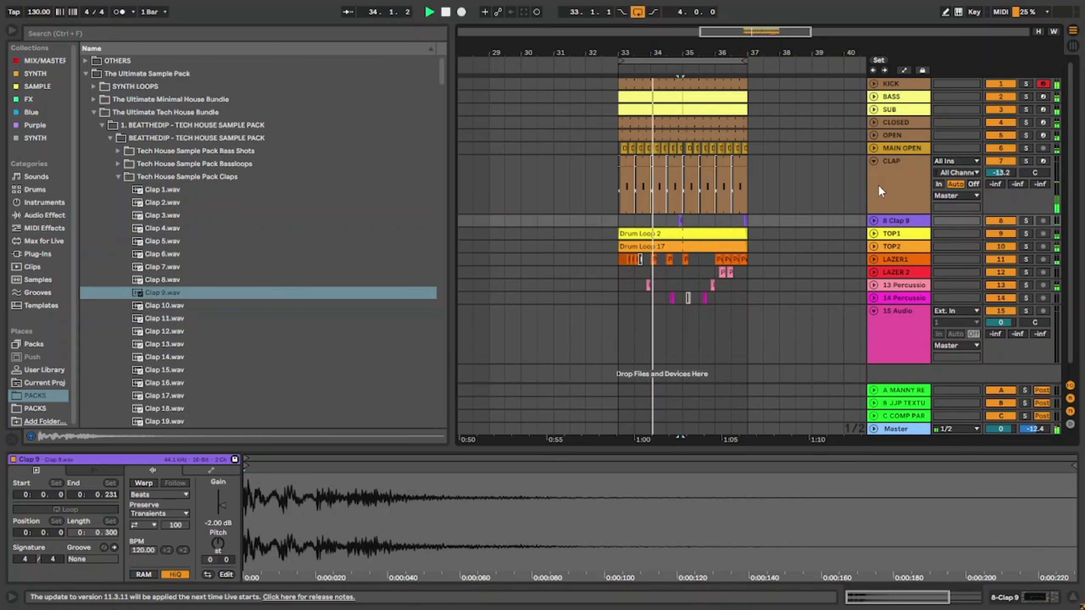
{"action": "left_click", "coordinate": [879, 182]}
{"action": "left_click", "coordinate": [874, 162]}
{"action": "left_click", "coordinate": [881, 272]}
{"action": "left_click", "coordinate": [874, 264]}
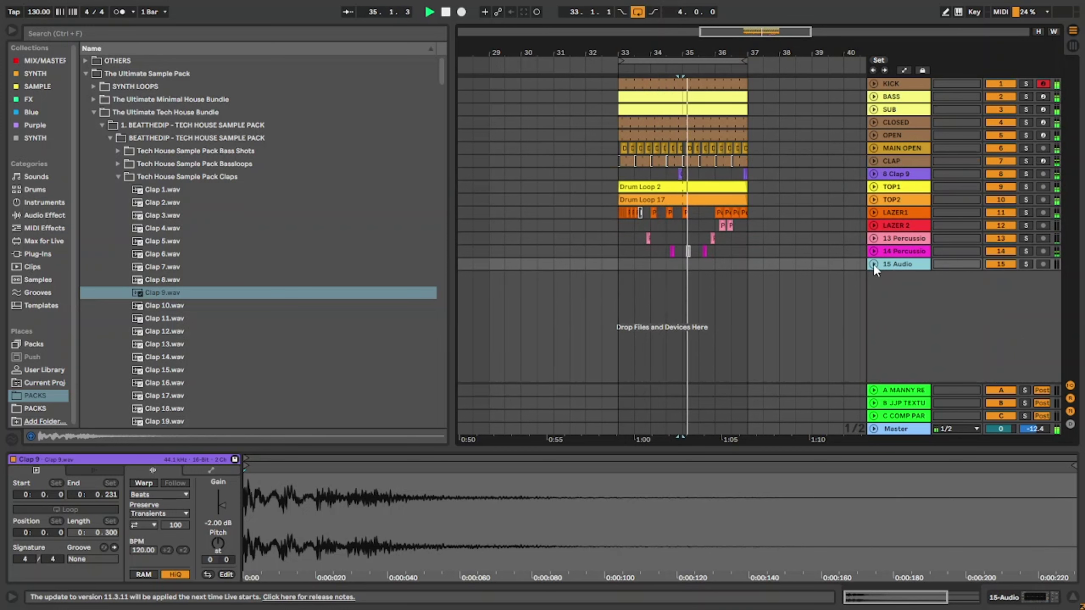
Color all tracks from CLOSED through 14 Percussion green.
{"action": "left_click", "coordinate": [890, 251]}
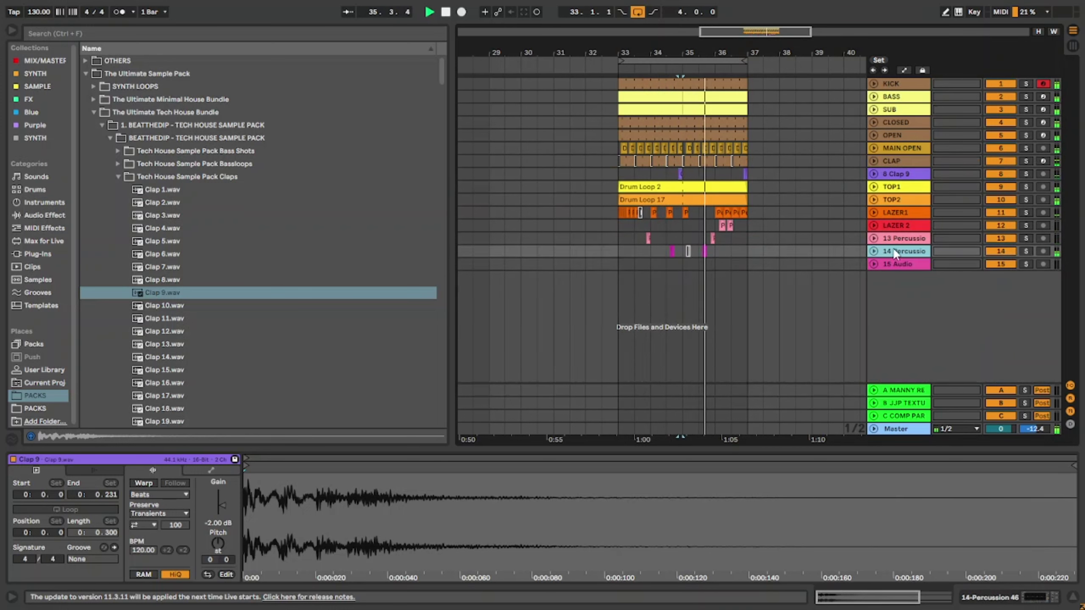
{"action": "left_click", "coordinate": [899, 125], "text": "shift"}
{"action": "right_click", "coordinate": [899, 125]}
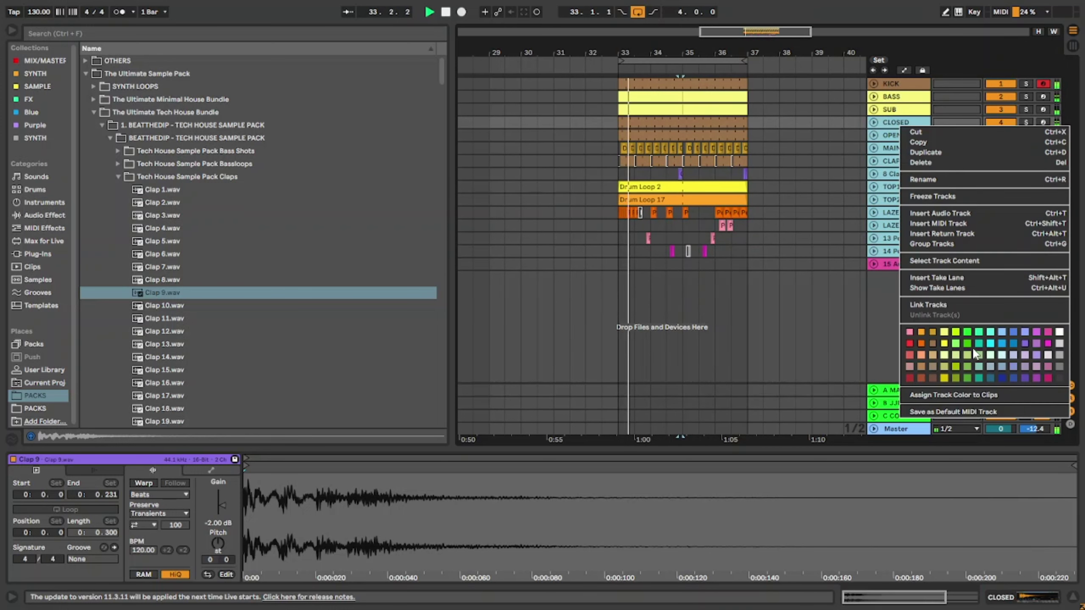
{"action": "left_click", "coordinate": [968, 333]}
Color the KICK, BASS and SUB tracks red and assign the track color to their clips.
{"action": "left_click", "coordinate": [897, 110]}
{"action": "left_click", "coordinate": [903, 84], "text": "shift"}
{"action": "right_click", "coordinate": [903, 84]}
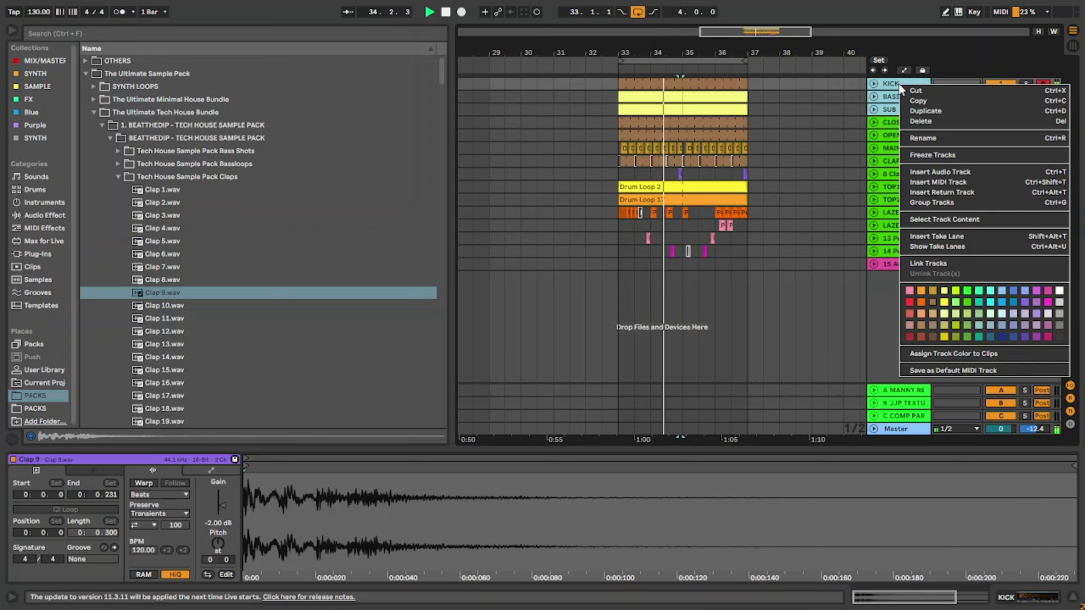
{"action": "left_click", "coordinate": [910, 299]}
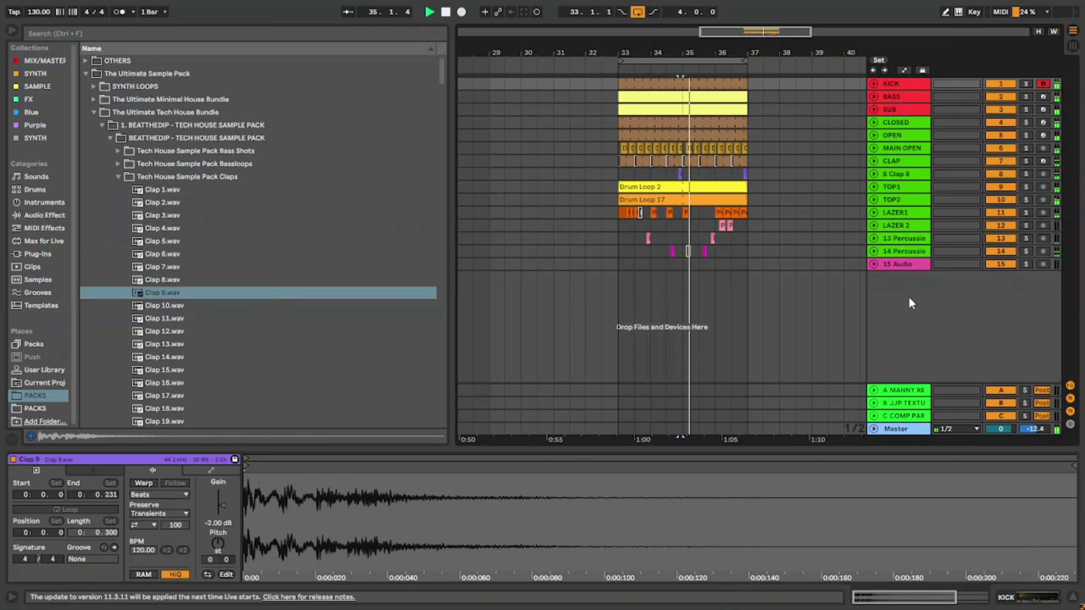
{"action": "right_click", "coordinate": [902, 98]}
{"action": "left_click", "coordinate": [949, 367]}
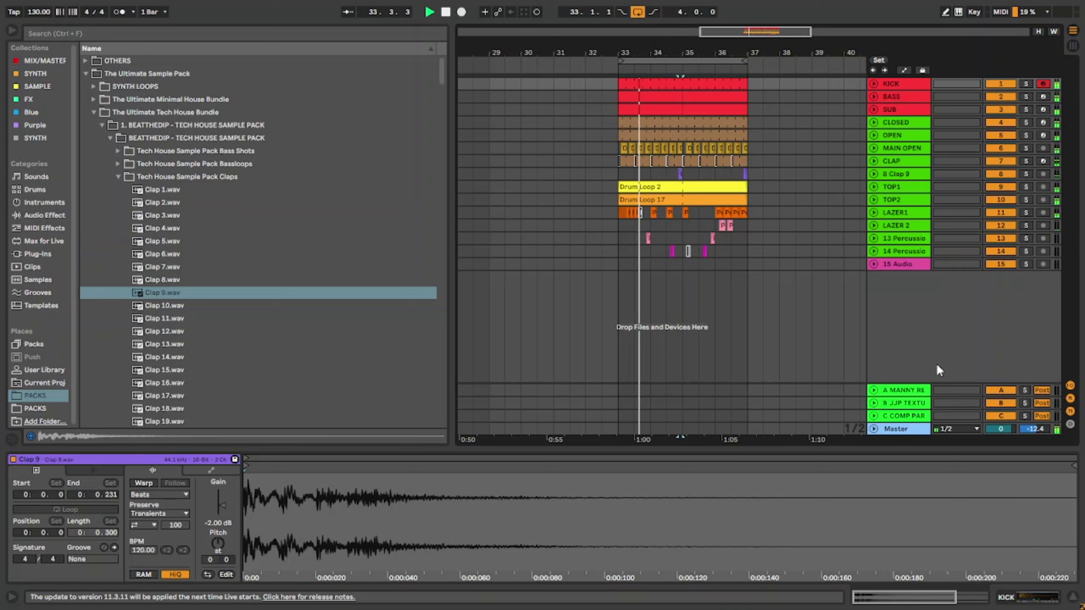
Assign the track color to the clips of all tracks from KICK through 14 Percussion.
{"action": "left_click", "coordinate": [897, 261]}
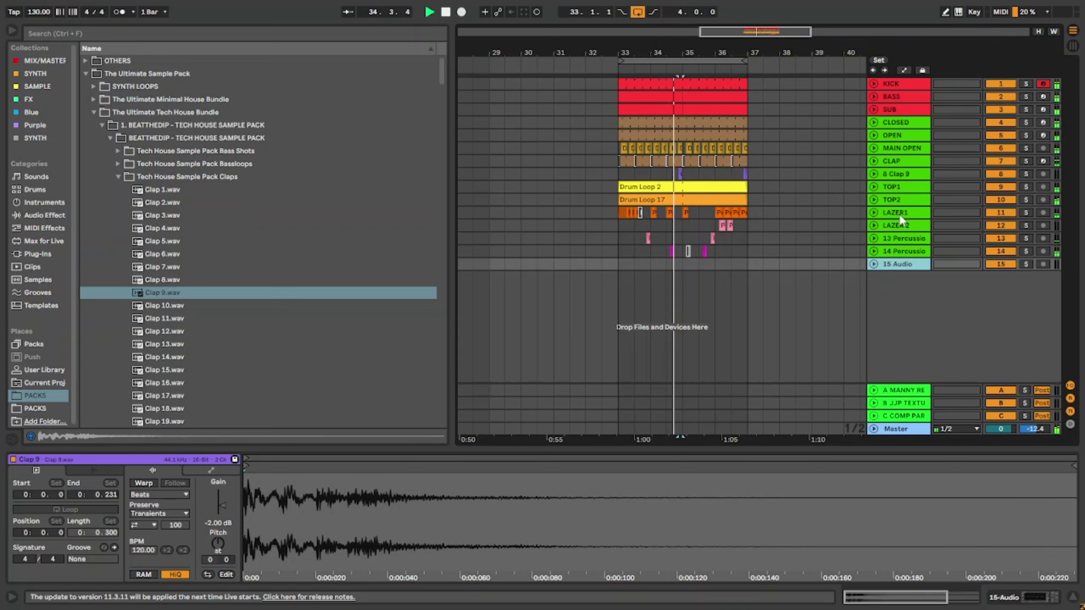
{"action": "left_click", "coordinate": [911, 251]}
{"action": "left_click", "coordinate": [900, 84], "text": "shift"}
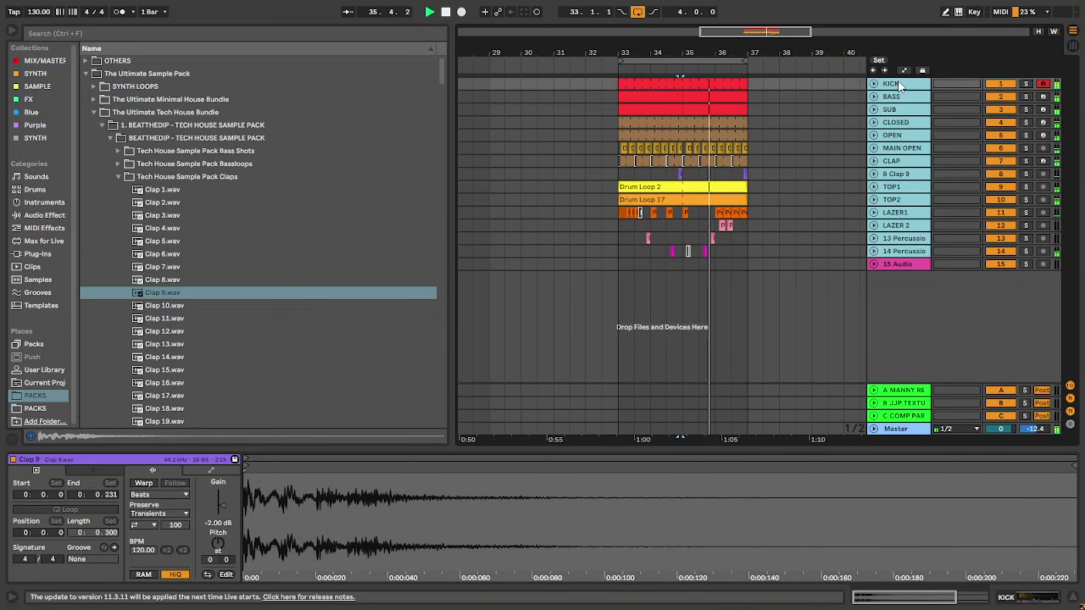
{"action": "right_click", "coordinate": [902, 90]}
{"action": "left_click", "coordinate": [949, 345]}
Close the claps folder and audition the Closed Hihats samples in Tech House Sample Pack Cymbals up to Closed Hihat 9.wav.
{"action": "left_click", "coordinate": [123, 176]}
{"action": "key", "text": "Down"}
{"action": "key", "text": "Down"}
{"action": "key", "text": "Down"}
{"action": "key", "text": "Down"}
{"action": "key", "text": "Down"}
{"action": "key", "text": "Down"}
{"action": "key", "text": "Down"}
{"action": "key", "text": "Down"}
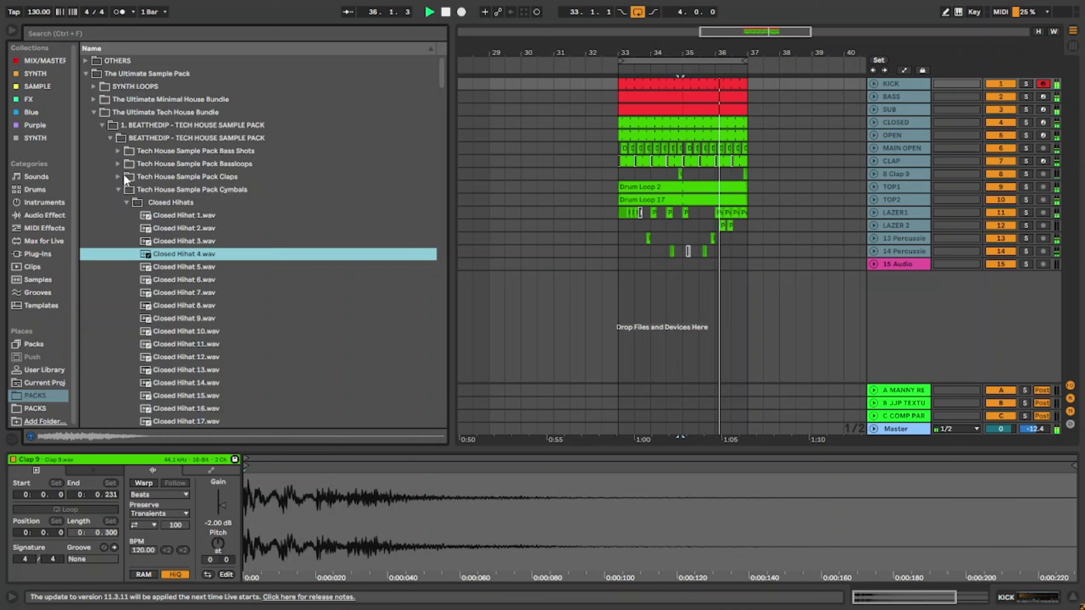
{"action": "key", "text": "Down"}
{"action": "key", "text": "Down"}
{"action": "key", "text": "Down"}
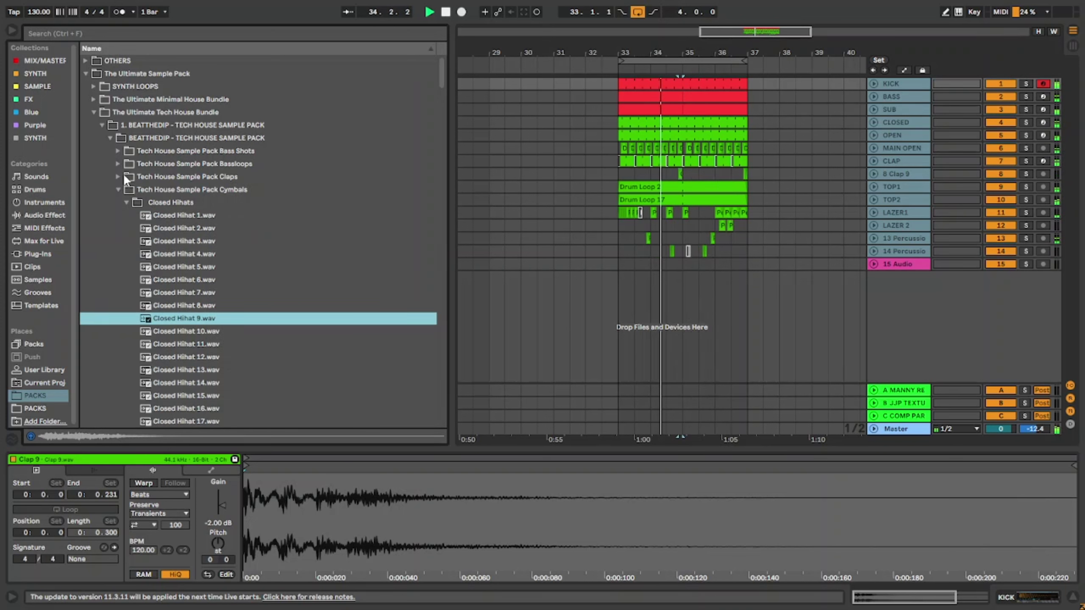
Insert a new audio track below the TOP2 track.
{"action": "left_click", "coordinate": [792, 239]}
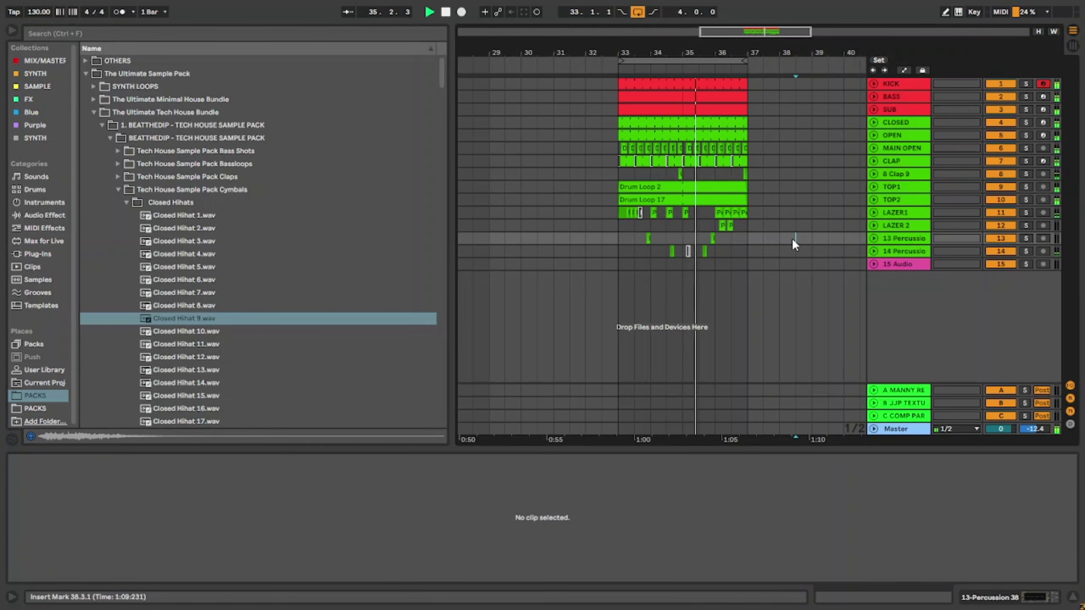
{"action": "left_click", "coordinate": [860, 214]}
{"action": "left_click", "coordinate": [902, 200]}
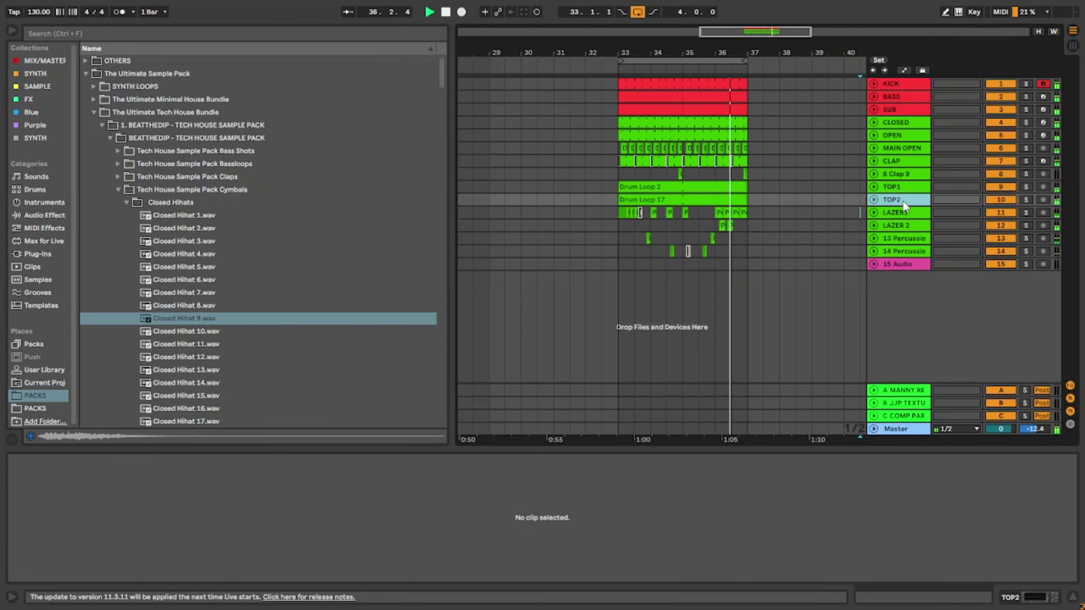
{"action": "key", "text": "ctrl+t"}
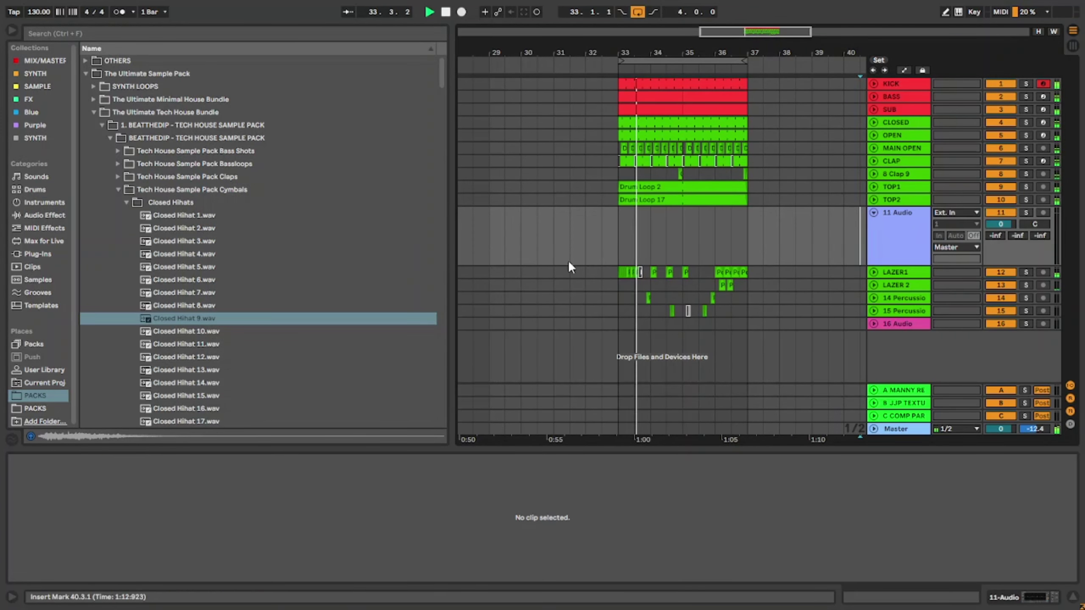
Place Closed Hihat 9.wav at bar 35 on the new audio track, stop playback and lower the track volume to -10.8 dB.
{"action": "left_click_drag", "start_coordinate": [210, 318], "coordinate": [679, 246]}
{"action": "key", "text": "plus"}
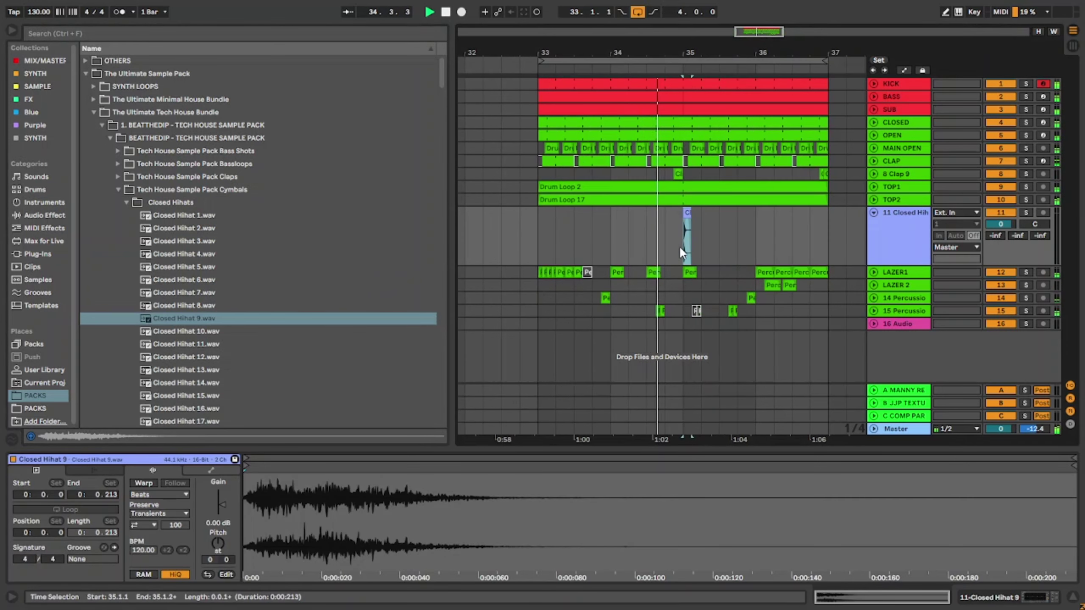
{"action": "key", "text": "space"}
{"action": "key", "text": "plus"}
{"action": "key", "text": "plus"}
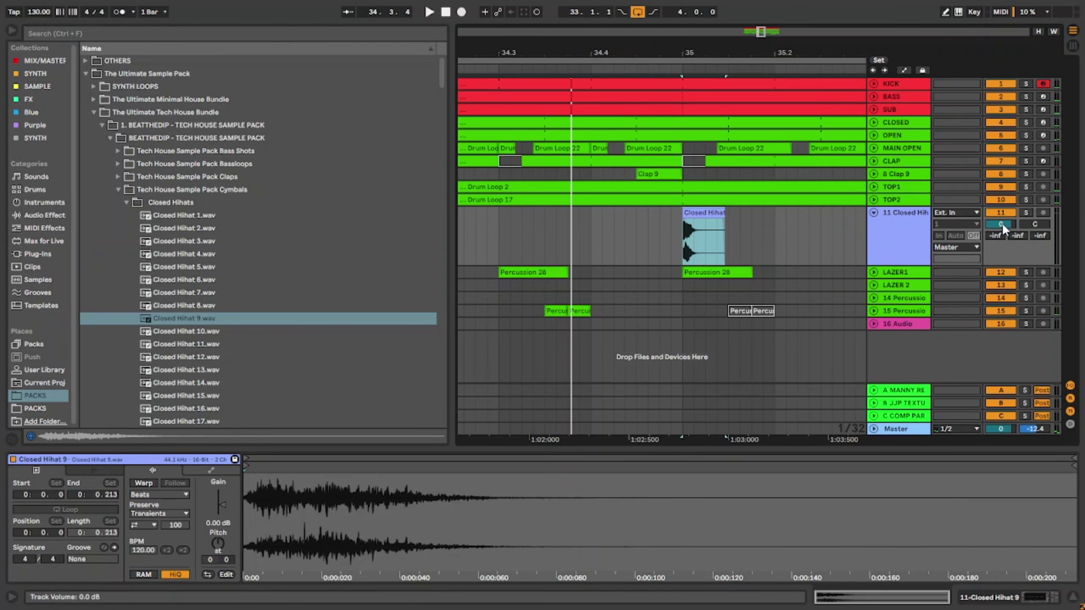
{"action": "left_click_drag", "start_coordinate": [1002, 227], "coordinate": [1003, 245]}
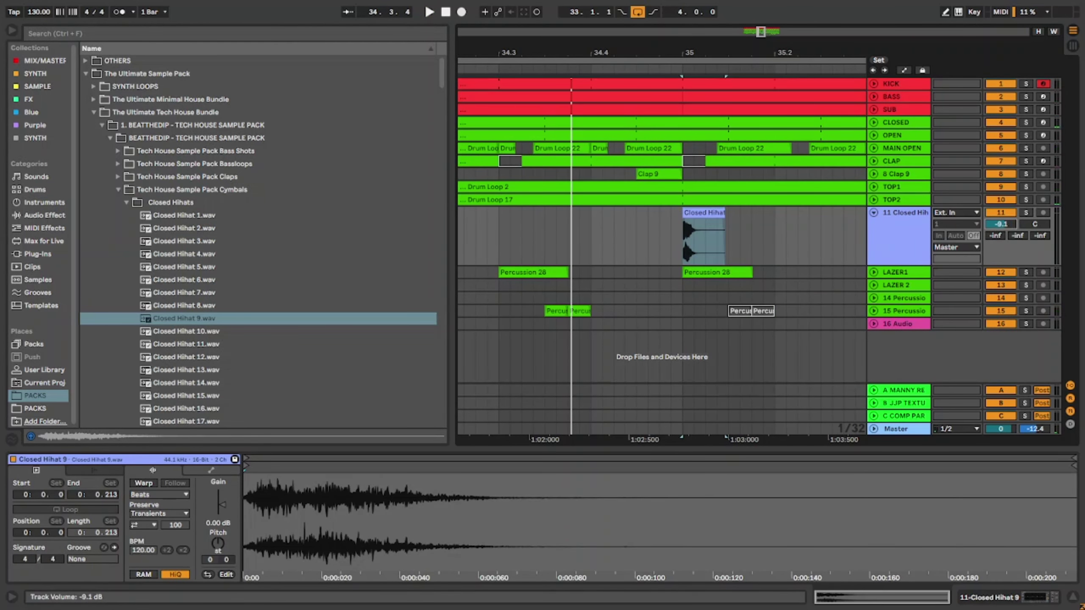
Add Closed Hihat 10.wav to the Closed Hihat track and align it to 34.4 against the expanded OPEN track.
{"action": "left_click", "coordinate": [204, 334]}
{"action": "left_click", "coordinate": [214, 347]}
{"action": "left_click_drag", "start_coordinate": [176, 332], "coordinate": [568, 225]}
{"action": "left_click", "coordinate": [499, 237]}
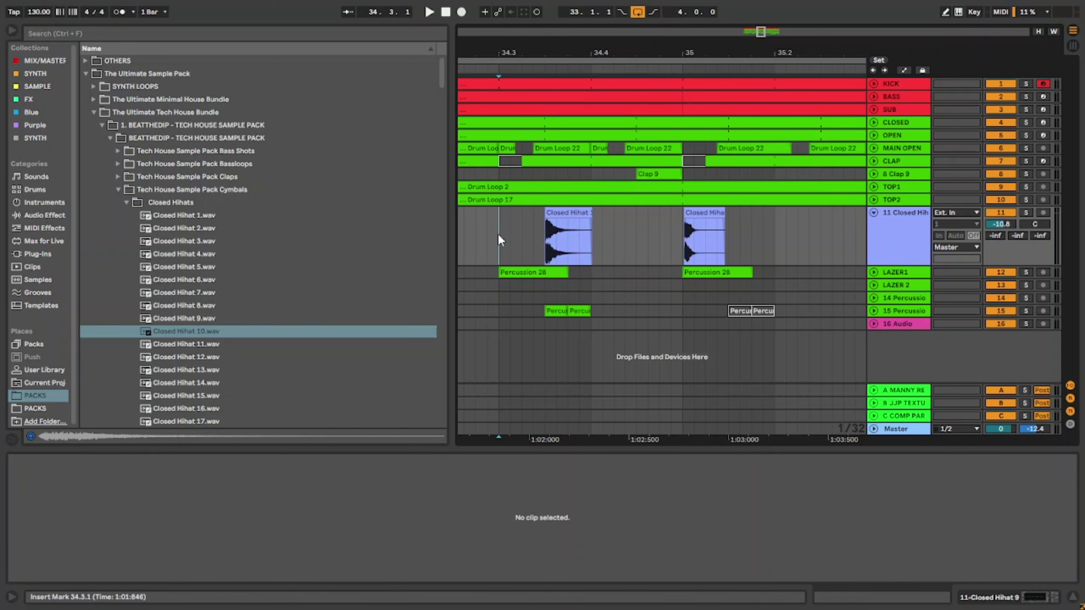
{"action": "left_click", "coordinate": [873, 135]}
{"action": "left_click_drag", "start_coordinate": [561, 272], "coordinate": [607, 266]}
Deactivate the Closed Hihat 9 clip at bar 35 and replay the loop from 34.3.
{"action": "left_click", "coordinate": [698, 259]}
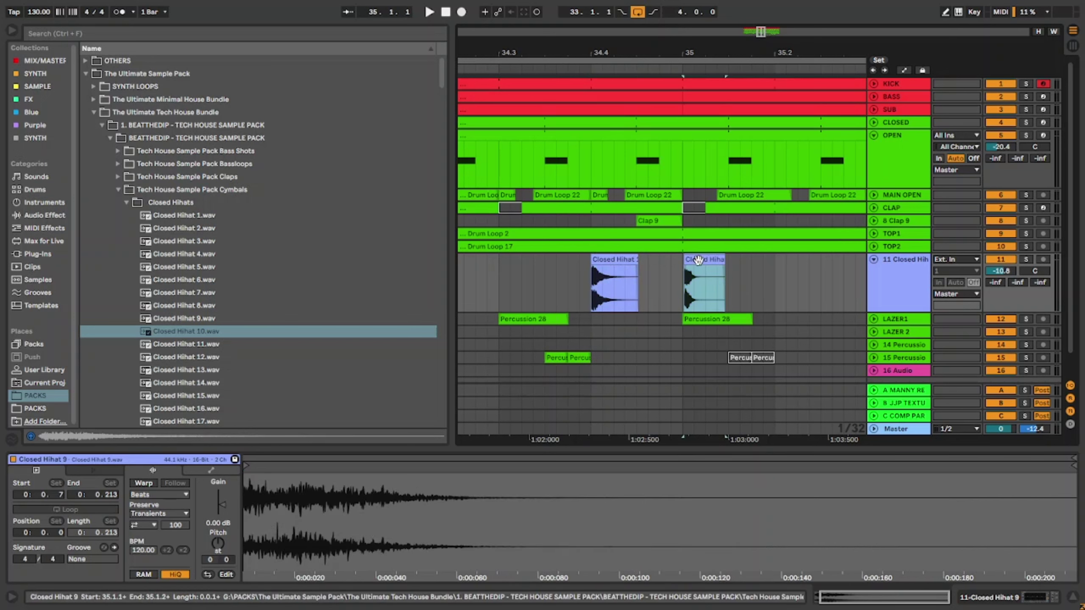
{"action": "left_click", "coordinate": [498, 282]}
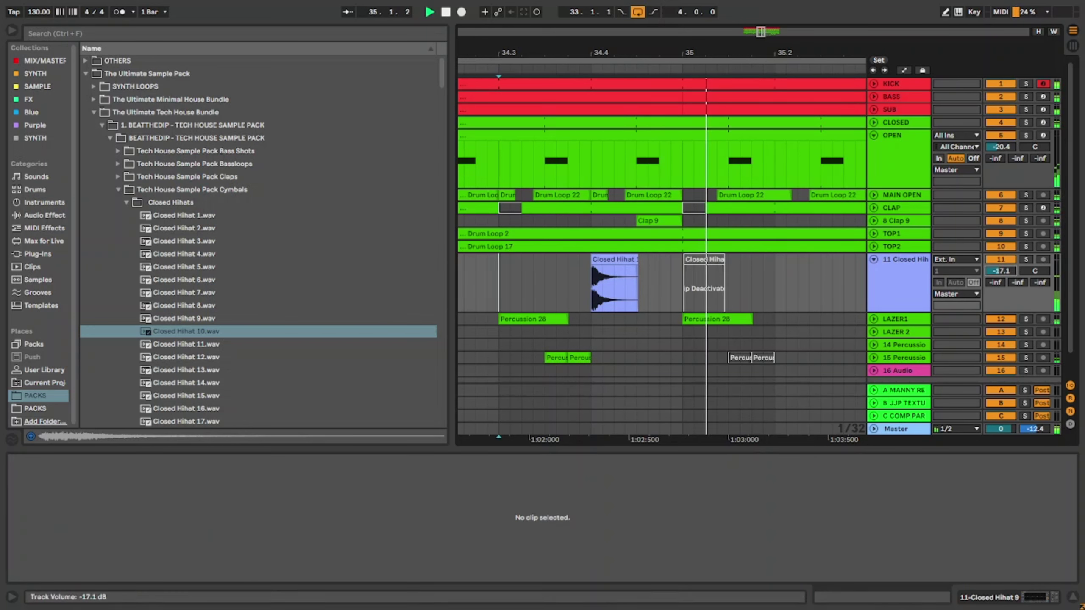
{"action": "key", "text": "space"}
{"action": "key", "text": "space"}
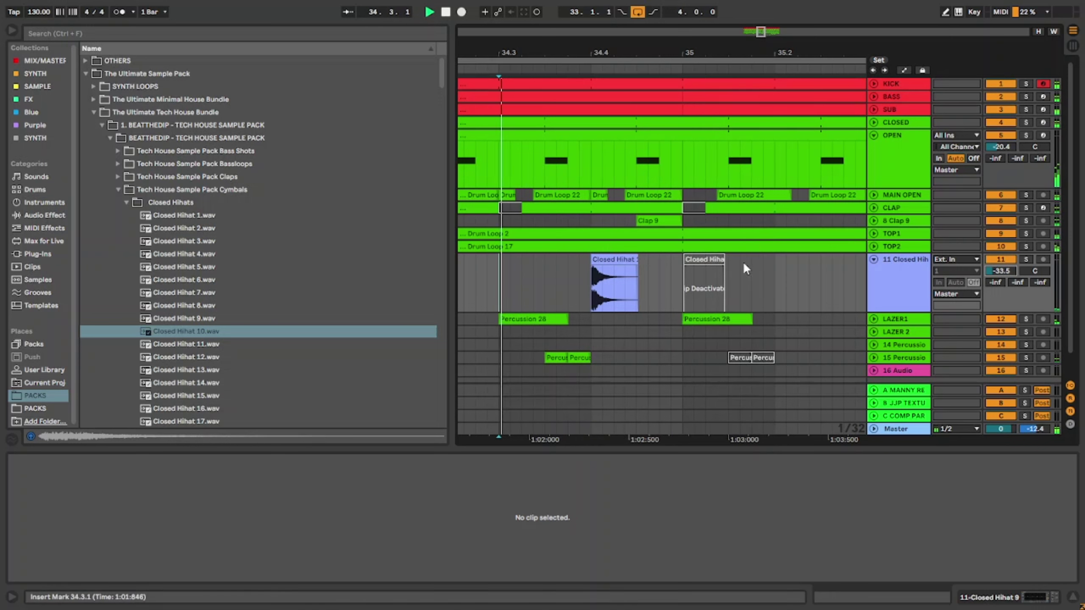
Move the Closed Hihat 10 clip to 34.4.2 and set its track volume to -22.0 dB.
{"action": "left_click", "coordinate": [626, 261]}
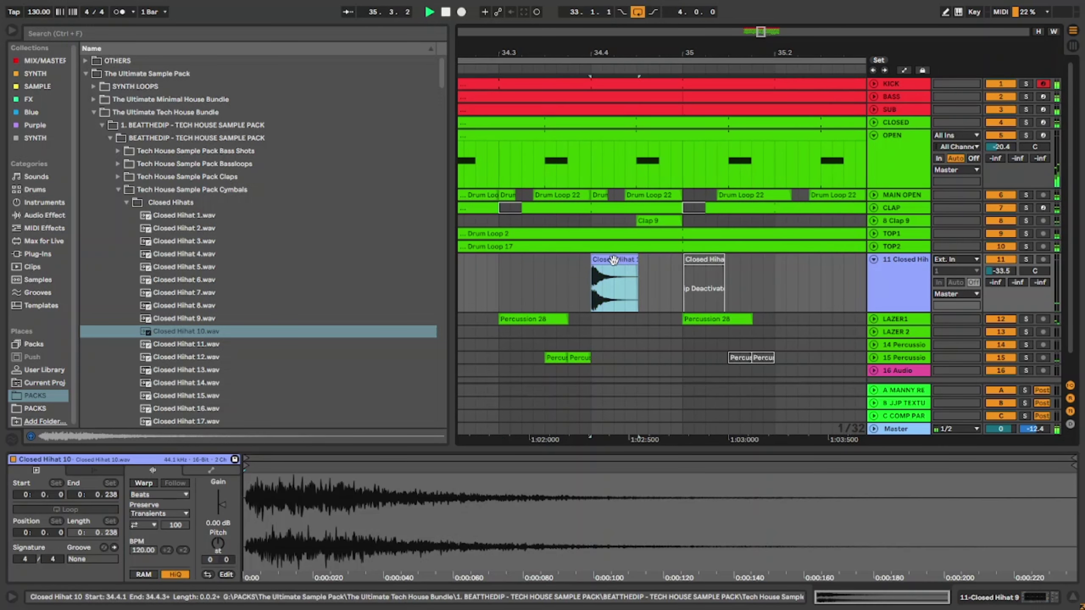
{"action": "left_click_drag", "start_coordinate": [613, 260], "coordinate": [637, 260]}
{"action": "left_click_drag", "start_coordinate": [995, 274], "coordinate": [995, 277]}
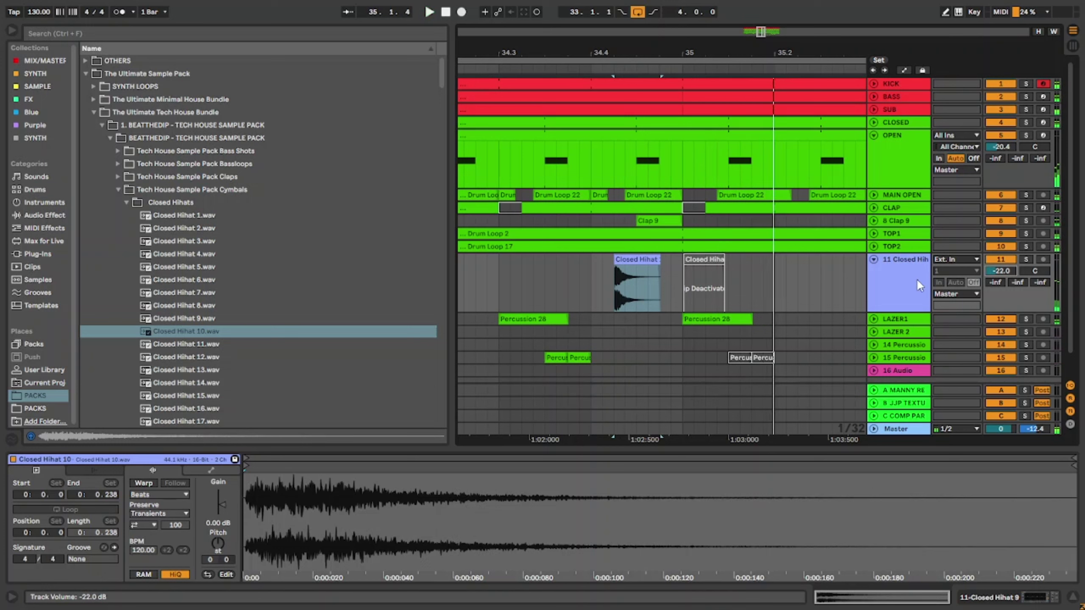
Move the Closed Hihat 10 clip to 34.4.3 and give it a fade-in over about the first half of its length.
{"action": "left_click", "coordinate": [554, 270]}
{"action": "scroll", "coordinate": [751, 300], "scroll_direction": "down", "scroll_amount": 3}
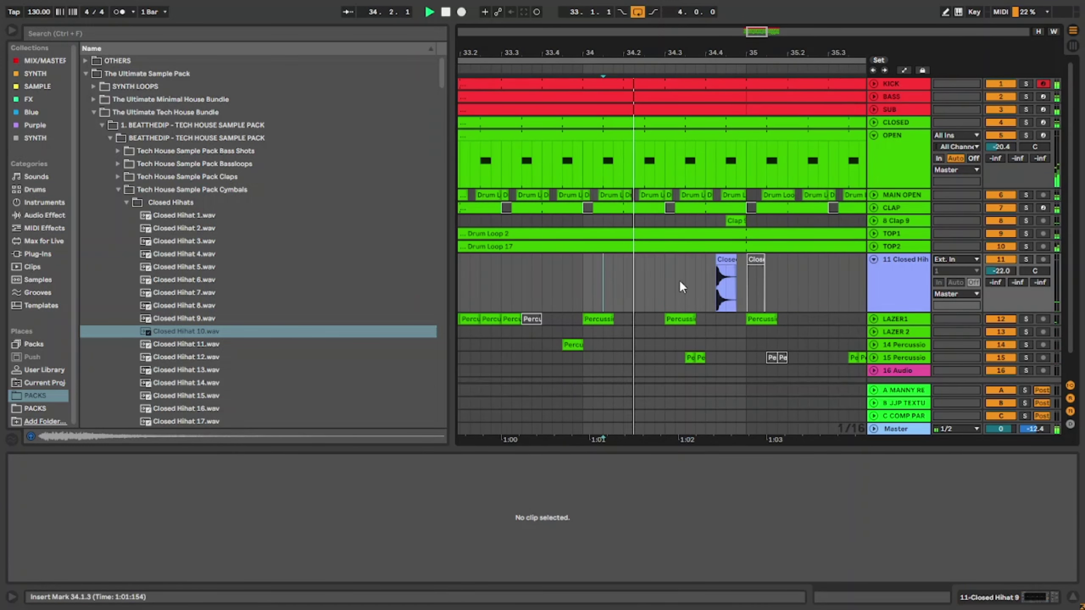
{"action": "mouse_move", "coordinate": [731, 266]}
{"action": "left_mouse_down"}
{"action": "mouse_move", "coordinate": [740, 270]}
{"action": "mouse_move", "coordinate": [717, 264]}
{"action": "mouse_move", "coordinate": [740, 265]}
{"action": "left_mouse_up"}
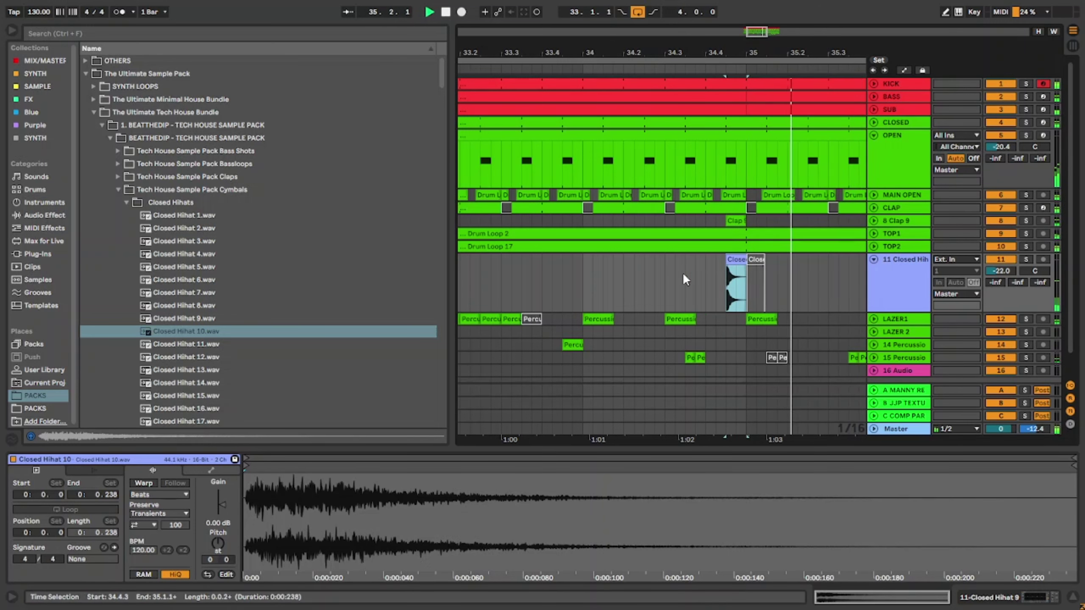
{"action": "scroll", "coordinate": [730, 268], "scroll_direction": "up", "scroll_amount": 3}
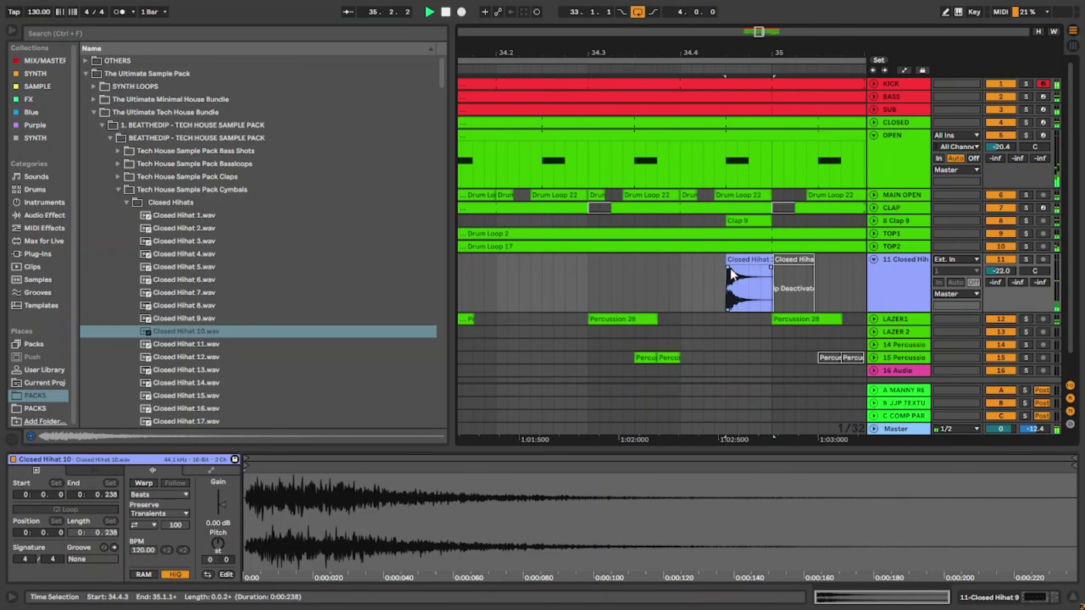
{"action": "left_click", "coordinate": [757, 271]}
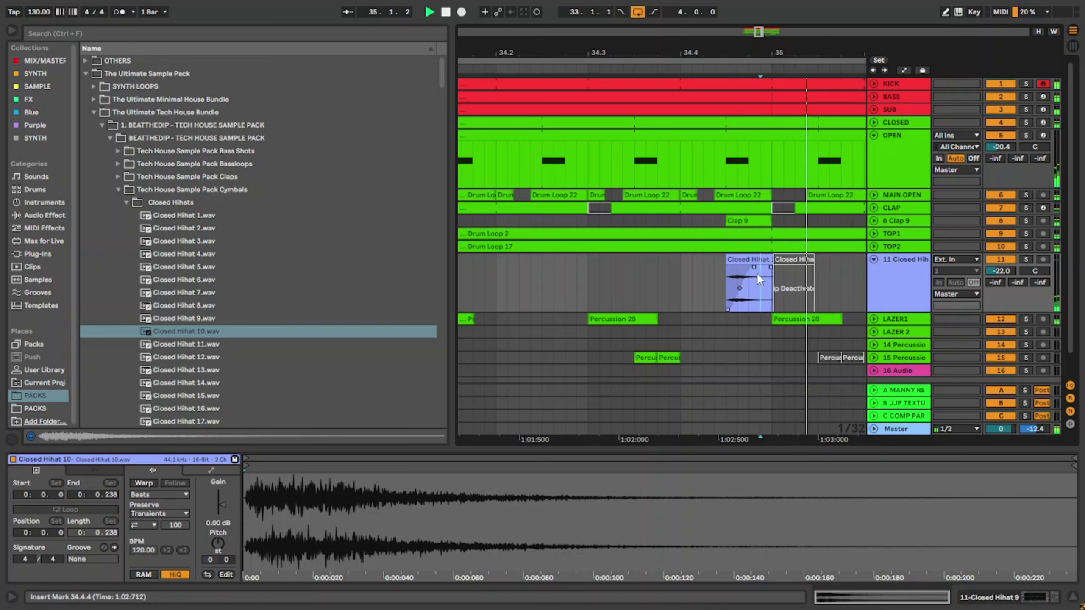
Move the Closed Hihat 10 clip from 34.4.3 to 33.4.3 and replay the loop from 33.4.1.
{"action": "left_click", "coordinate": [635, 274]}
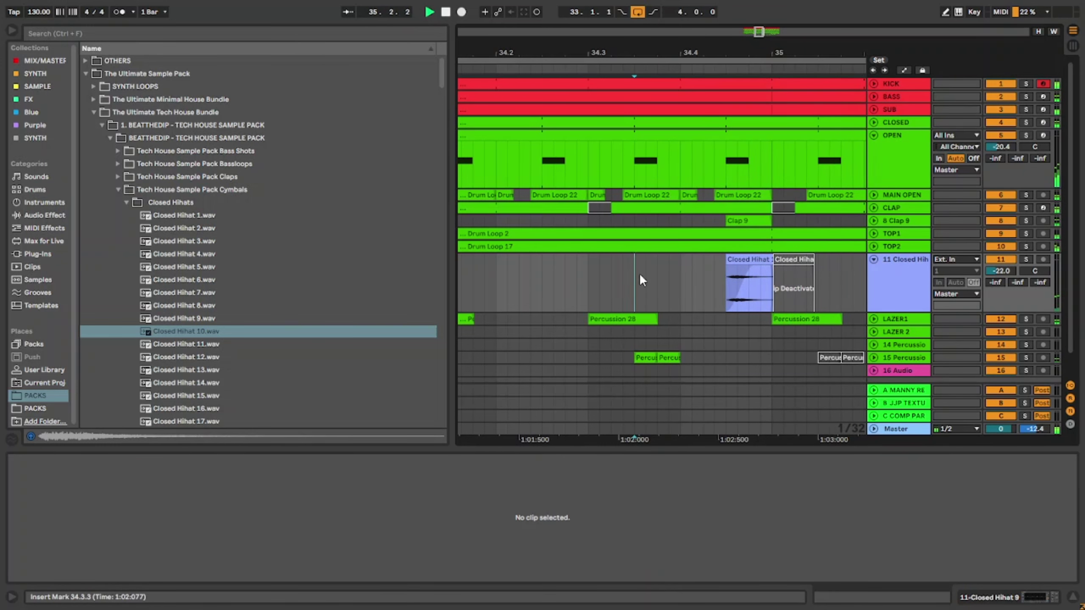
{"action": "scroll", "coordinate": [640, 275], "scroll_direction": "down", "scroll_amount": 3}
{"action": "scroll", "coordinate": [664, 267], "scroll_direction": "up", "scroll_amount": 3}
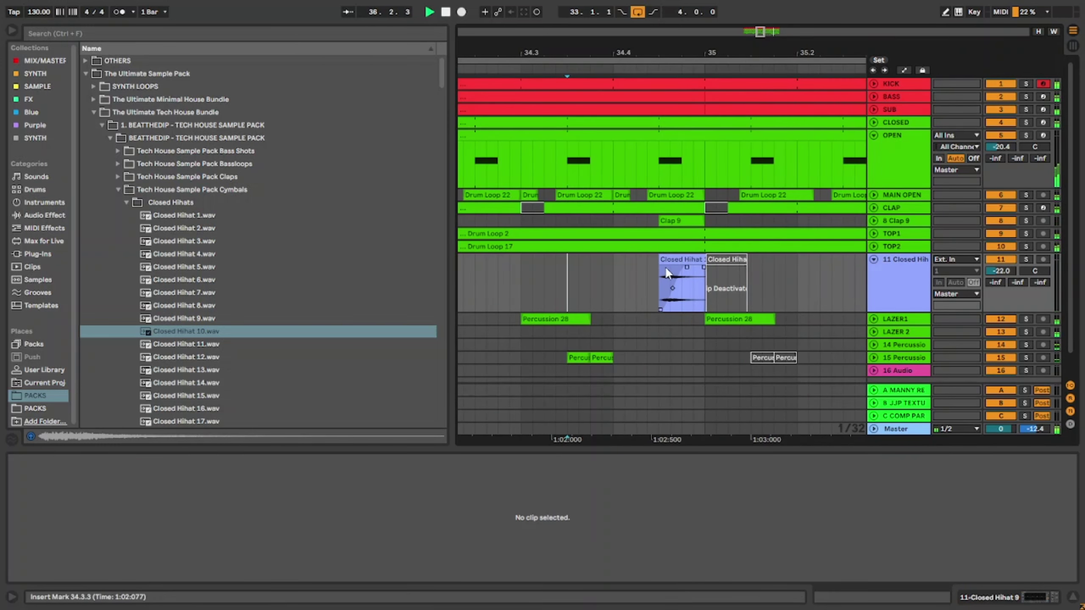
{"action": "left_click_drag", "start_coordinate": [666, 270], "coordinate": [661, 268]}
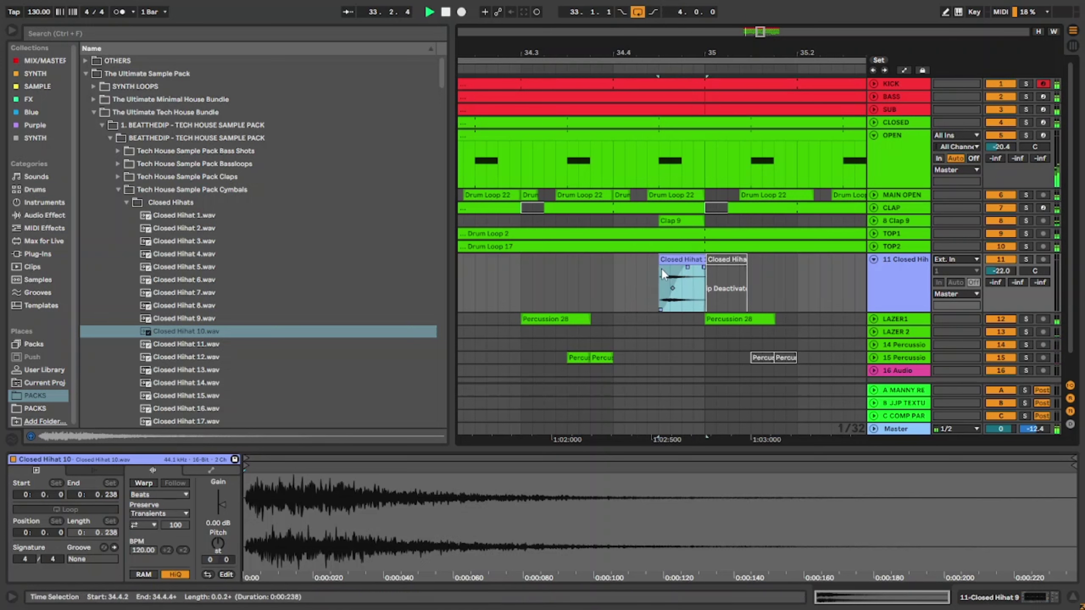
{"action": "scroll", "coordinate": [662, 267], "scroll_direction": "down", "scroll_amount": 3}
{"action": "scroll", "coordinate": [671, 261], "scroll_direction": "up", "scroll_amount": 3}
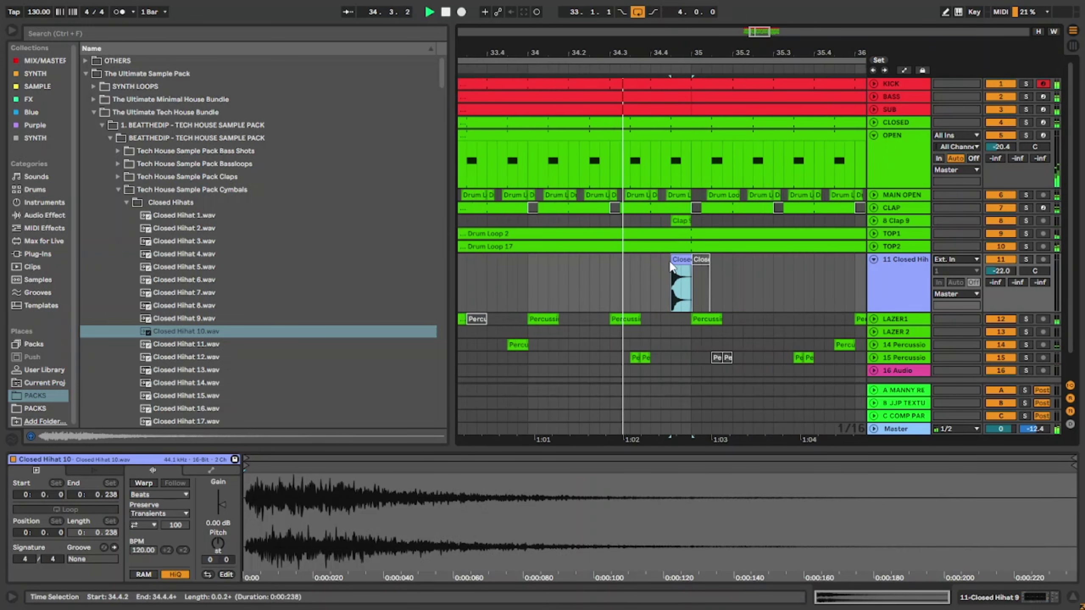
{"action": "left_click_drag", "start_coordinate": [681, 261], "coordinate": [515, 275]}
{"action": "left_click", "coordinate": [489, 285]}
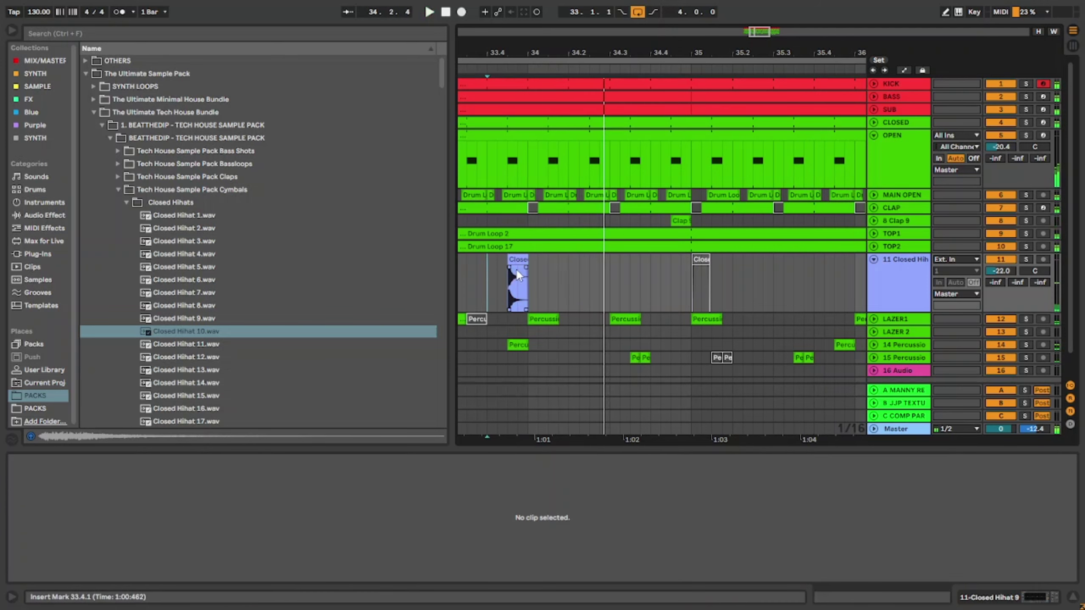
Shift the Closed Hihat 10 clip to 33.4.4 with a much shorter fade-in and replay the loop from 33.4.3.
{"action": "scroll", "coordinate": [509, 266], "scroll_direction": "up", "scroll_amount": 3}
{"action": "left_click", "coordinate": [556, 273]}
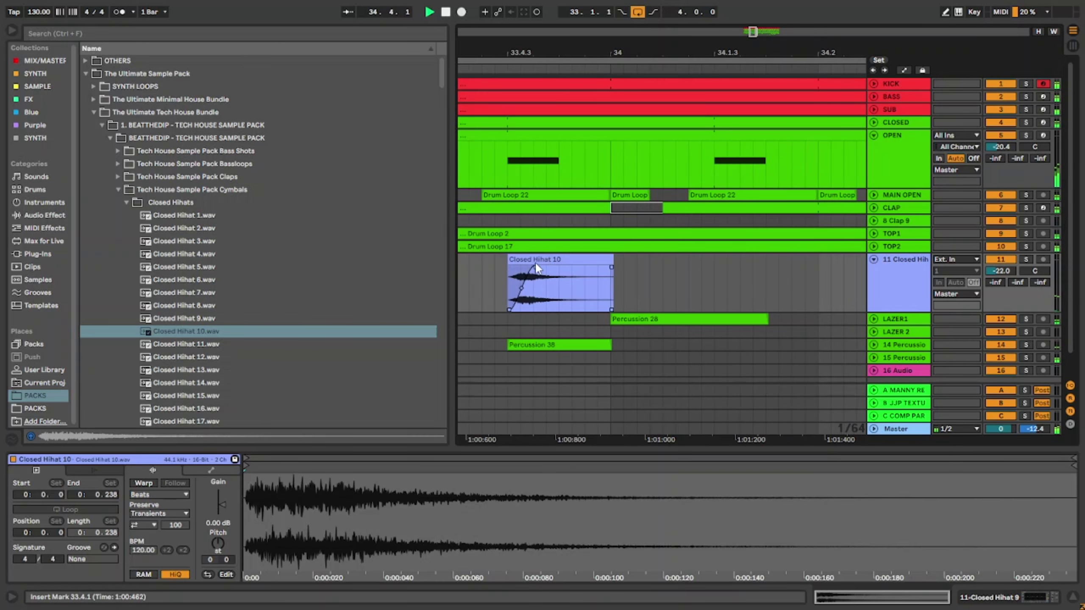
{"action": "mouse_move", "coordinate": [557, 269]}
{"action": "left_mouse_down"}
{"action": "mouse_move", "coordinate": [616, 260]}
{"action": "mouse_move", "coordinate": [545, 268]}
{"action": "left_mouse_up"}
{"action": "left_click", "coordinate": [509, 277]}
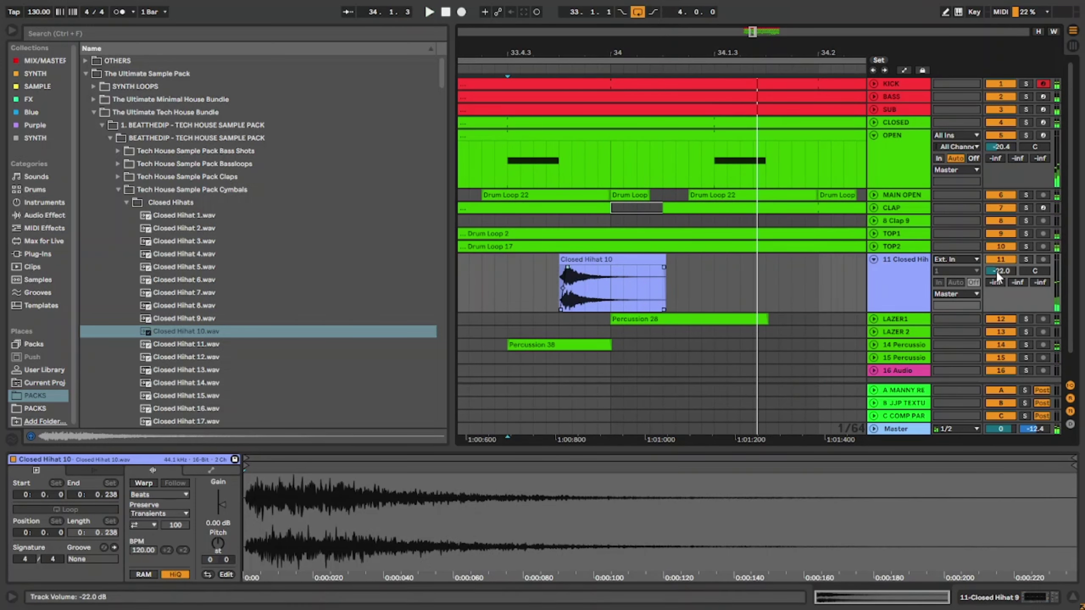
Set the Closed Hihat track volume to -31.2 dB and replay the loop from 33.1.1.
{"action": "left_click", "coordinate": [1001, 259]}
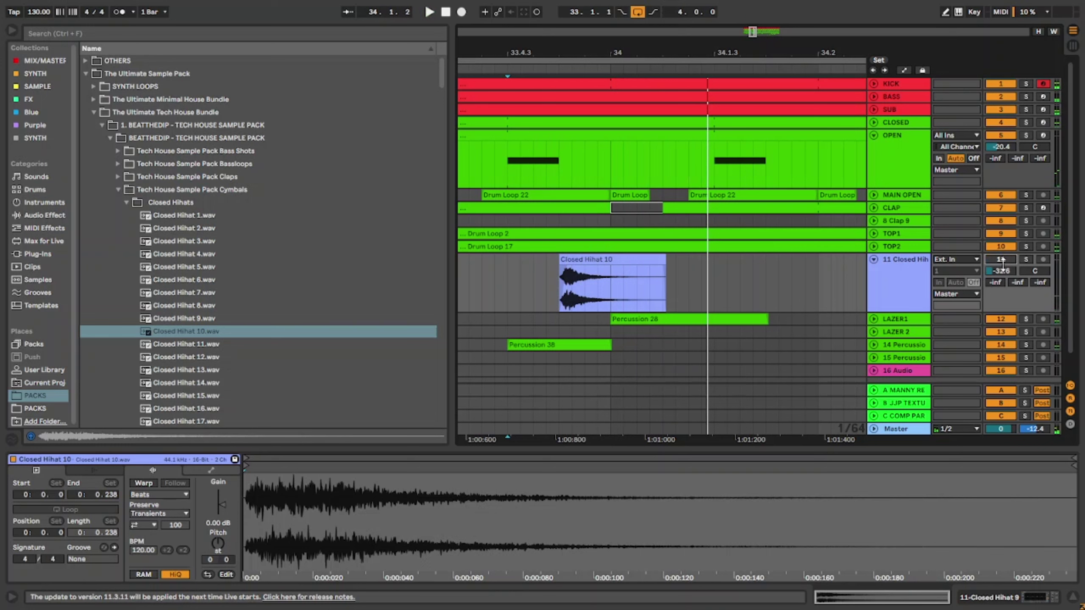
{"action": "left_click", "coordinate": [1001, 259]}
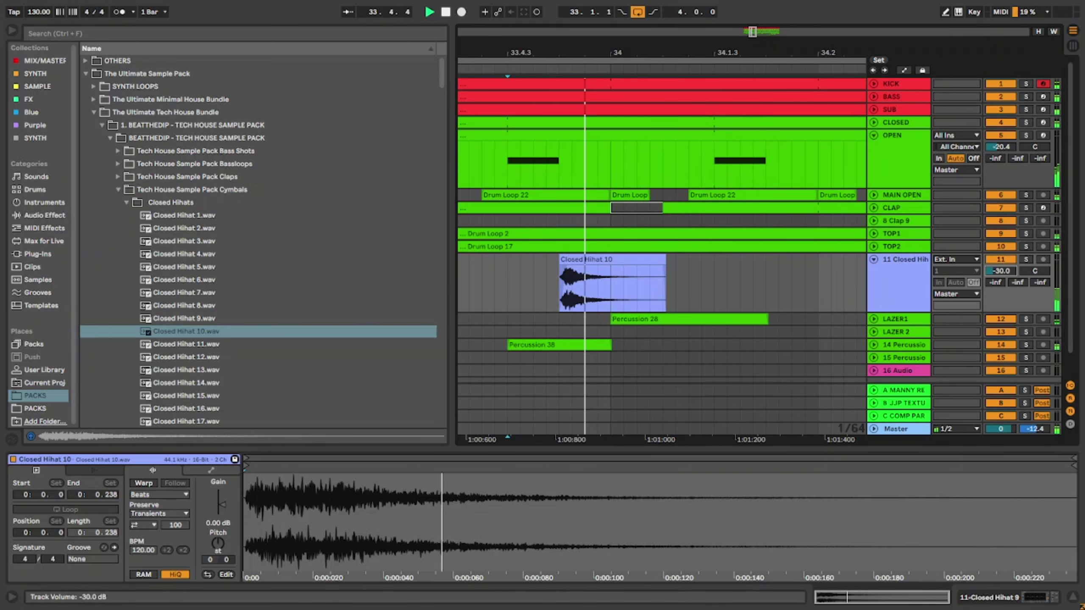
{"action": "left_click_drag", "start_coordinate": [1001, 271], "coordinate": [1001, 270]}
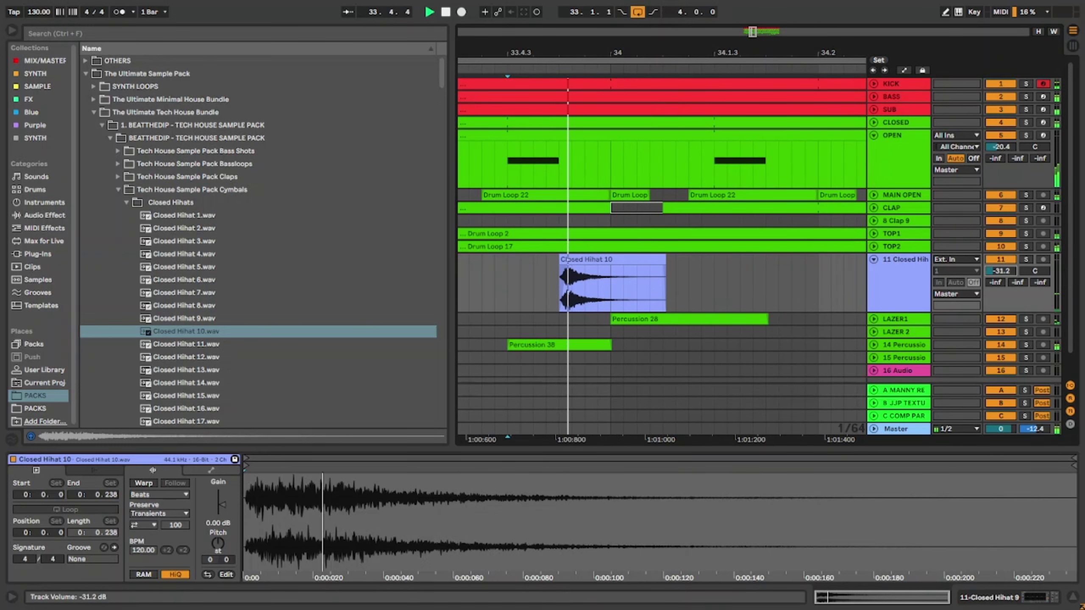
{"action": "scroll", "coordinate": [782, 287], "scroll_direction": "down", "scroll_amount": 5}
{"action": "left_click", "coordinate": [584, 276]}
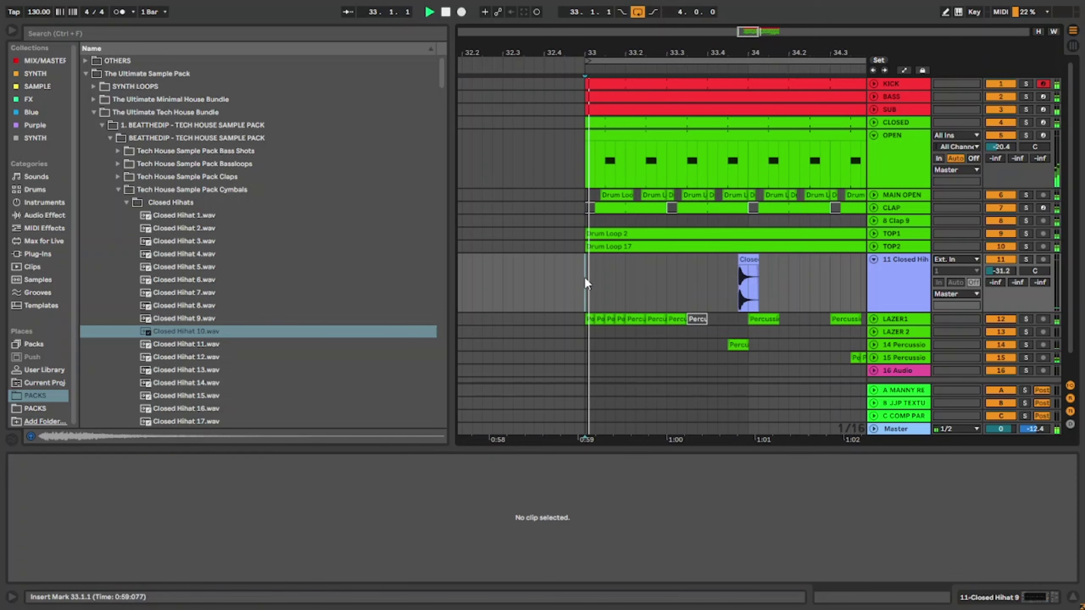
Audition Closed Hihat 12.wav, add it to the Closed Hihat track at 35.4.4 and replay from 35.4.2.
{"action": "left_click", "coordinate": [147, 358]}
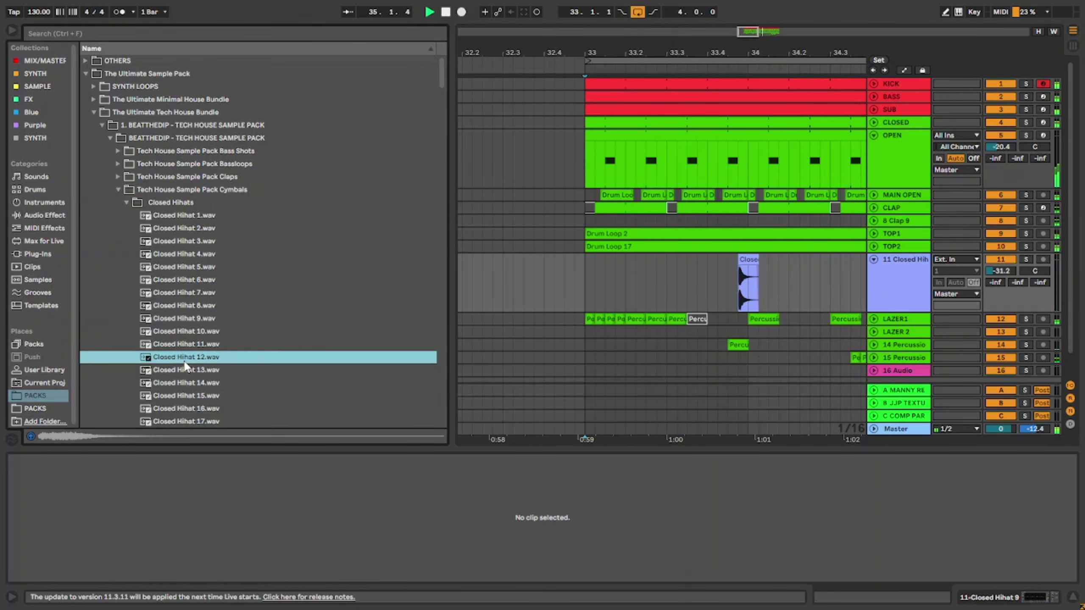
{"action": "left_click_drag", "start_coordinate": [184, 362], "coordinate": [881, 288]}
{"action": "scroll", "coordinate": [611, 289], "scroll_direction": "down", "scroll_amount": 5}
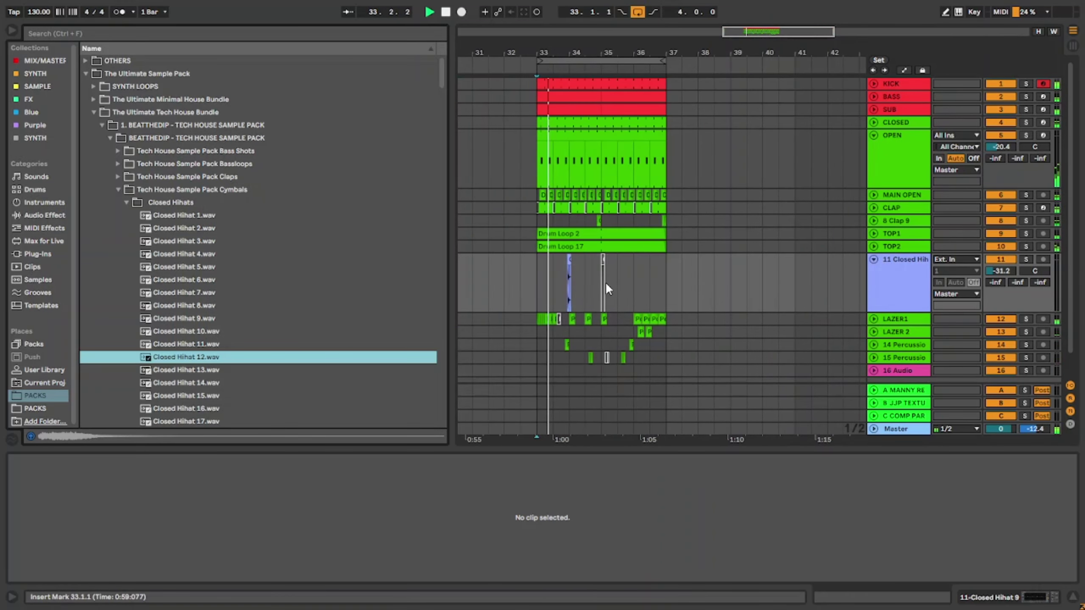
{"action": "left_click_drag", "start_coordinate": [191, 358], "coordinate": [599, 258]}
{"action": "scroll", "coordinate": [630, 279], "scroll_direction": "up", "scroll_amount": 8}
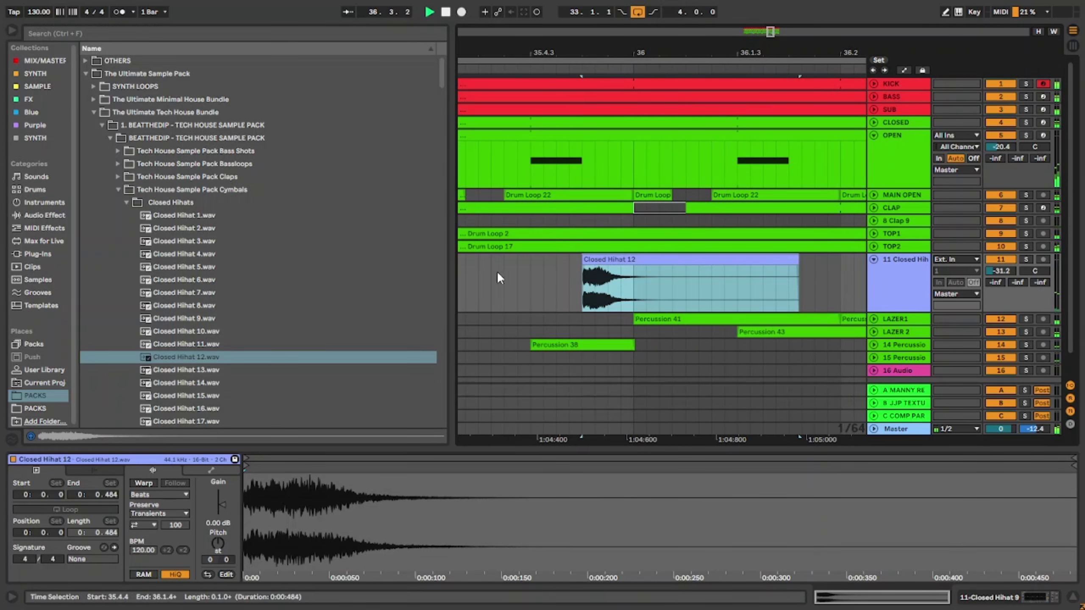
{"action": "left_click", "coordinate": [479, 276]}
{"action": "scroll", "coordinate": [588, 276], "scroll_direction": "down", "scroll_amount": 8}
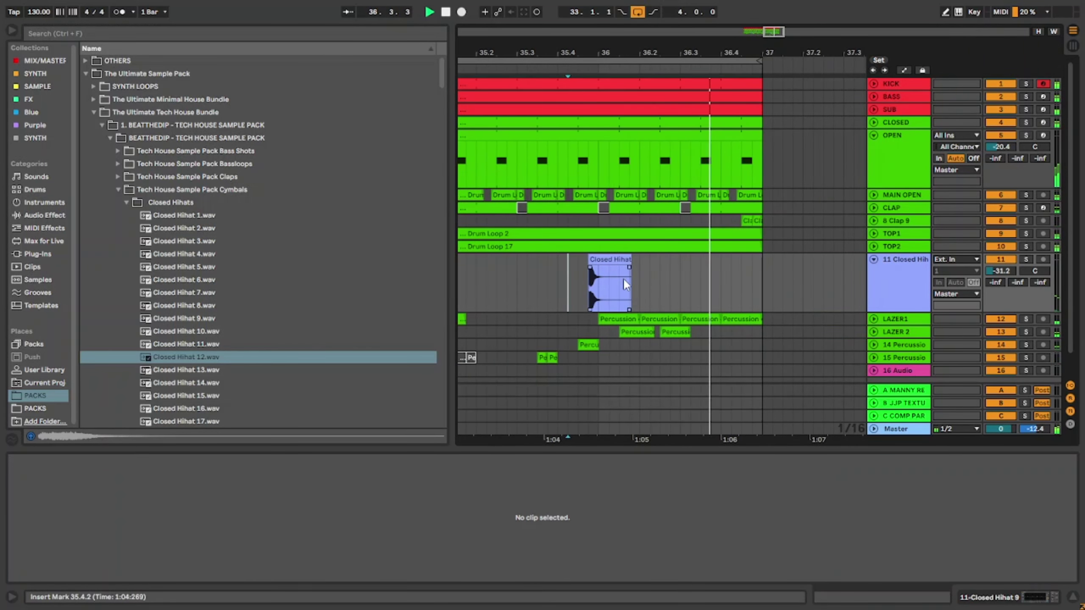
Collapse the expanded Closed Hihat and OPEN tracks in the arrangement.
{"action": "left_click", "coordinate": [874, 259]}
{"action": "left_click", "coordinate": [874, 135]}
{"action": "key", "text": "minus"}
{"action": "key", "text": "minus"}
{"action": "key", "text": "minus"}
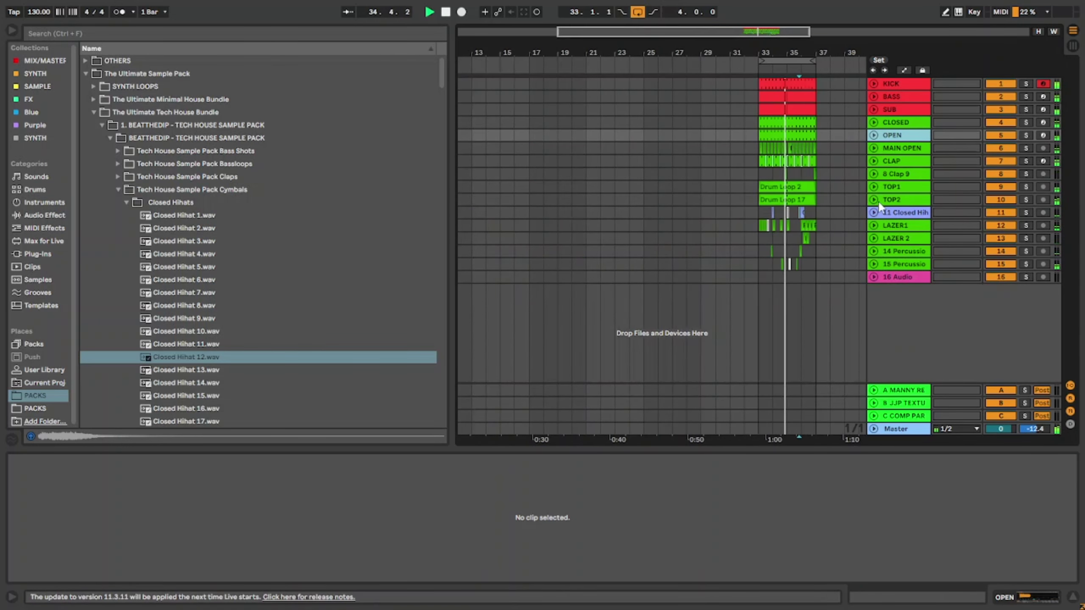
Set the Closed Hihat track volume to -32.0 dB while the loop plays.
{"action": "left_click", "coordinate": [873, 213]}
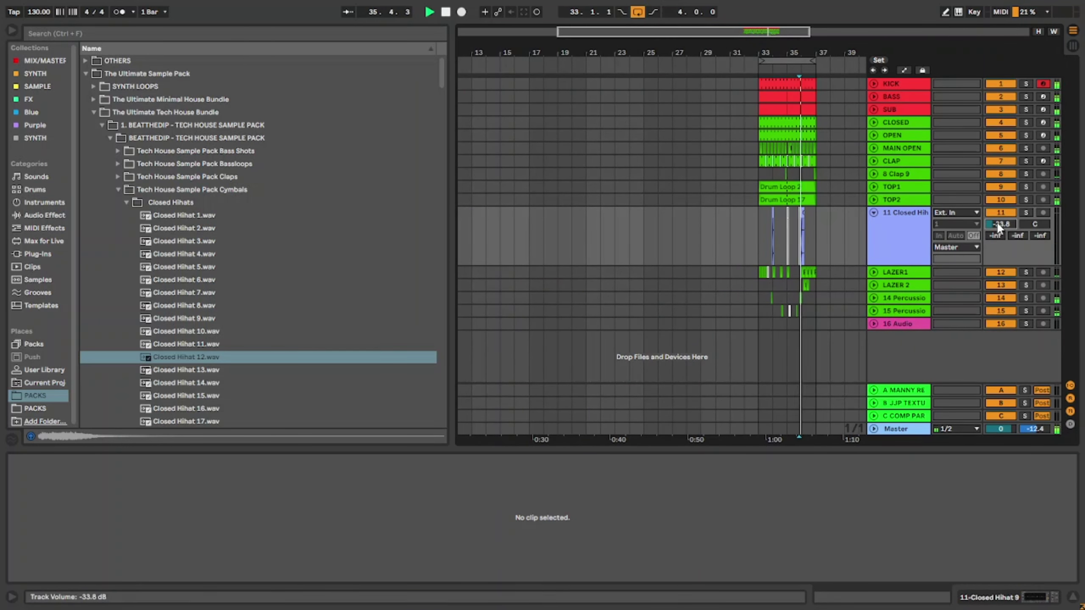
{"action": "left_click", "coordinate": [873, 213]}
{"action": "key", "text": "plus"}
{"action": "key", "text": "plus"}
{"action": "key", "text": "plus"}
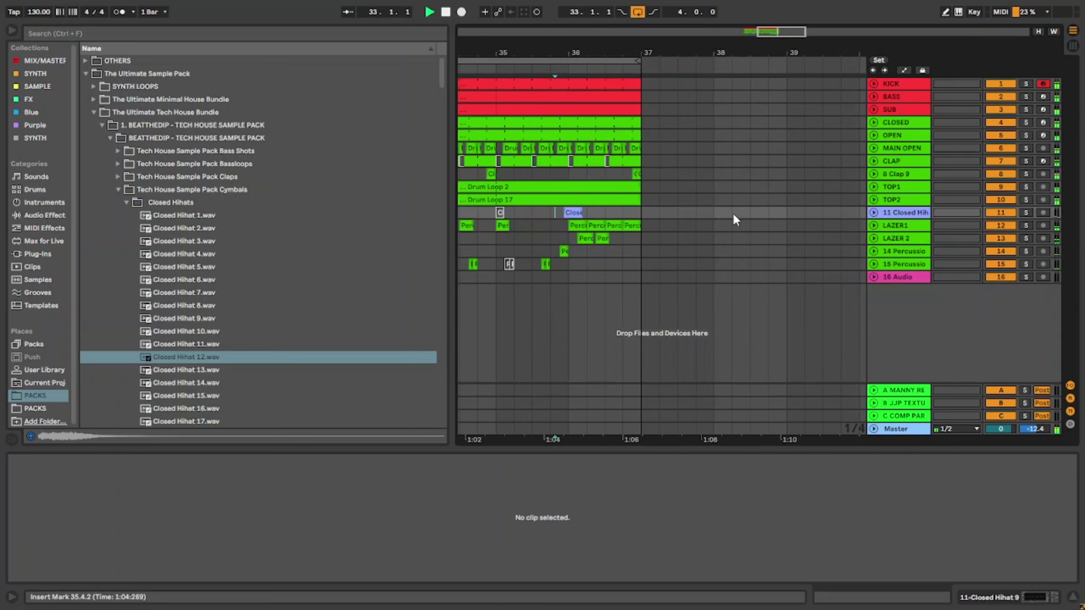
{"action": "left_click", "coordinate": [874, 213]}
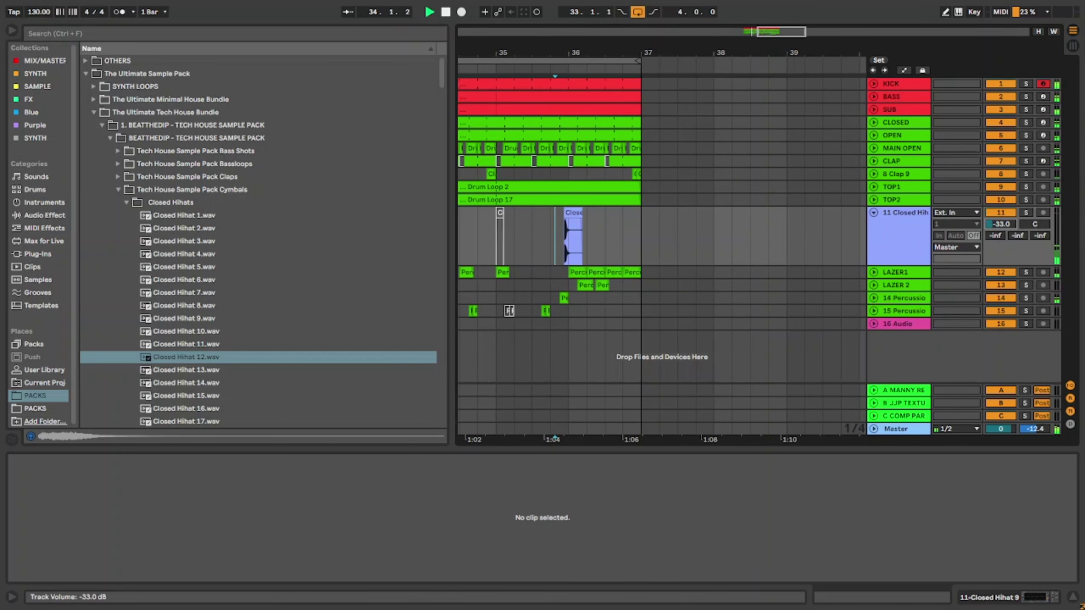
{"action": "left_click_drag", "start_coordinate": [1004, 223], "coordinate": [1004, 221]}
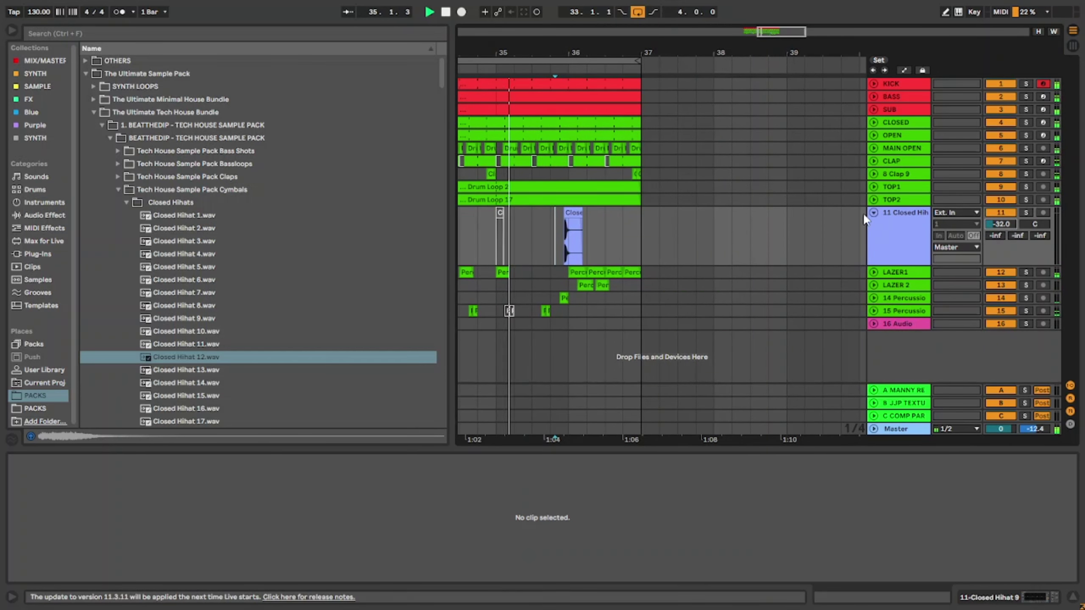
Collapse the Closed Hihats, Cymbals, FX Sounds, Kick and Percussion folders of the tech house sample pack.
{"action": "left_click", "coordinate": [127, 202]}
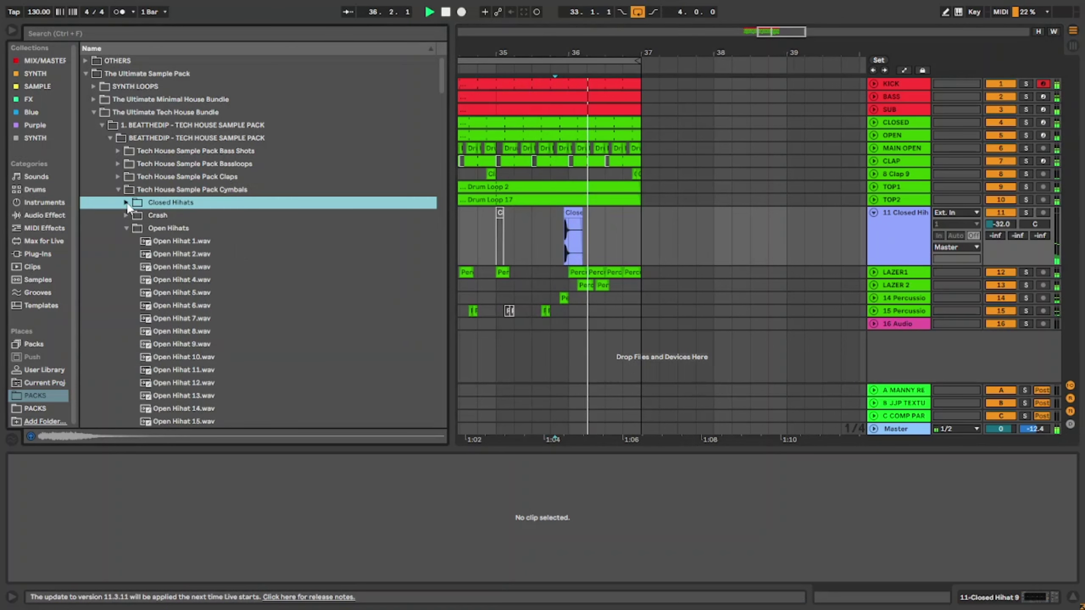
{"action": "left_click", "coordinate": [118, 190]}
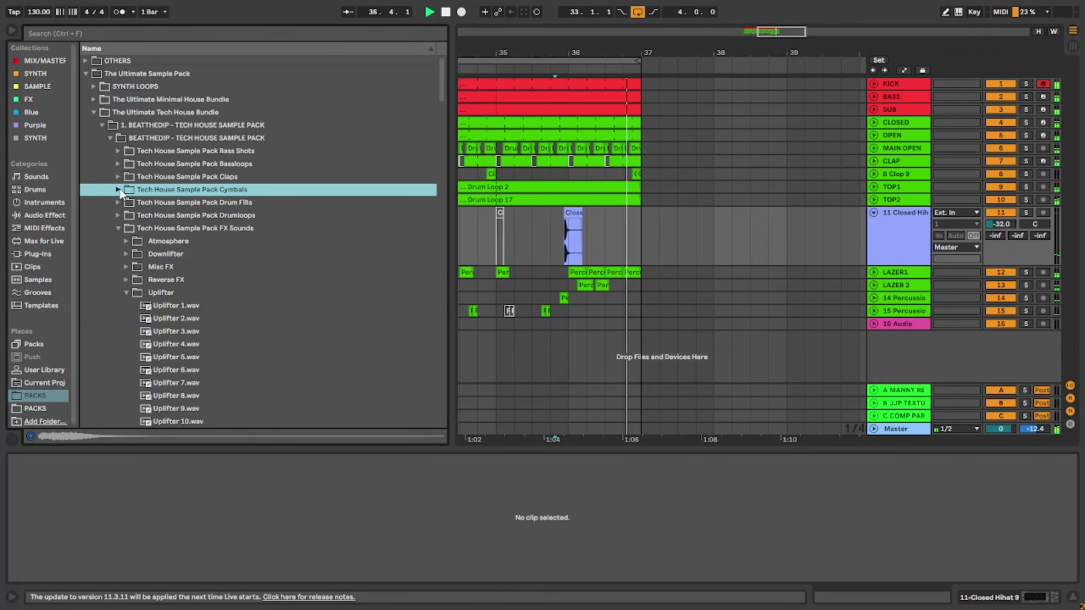
{"action": "left_click", "coordinate": [118, 228]}
{"action": "left_click", "coordinate": [119, 241]}
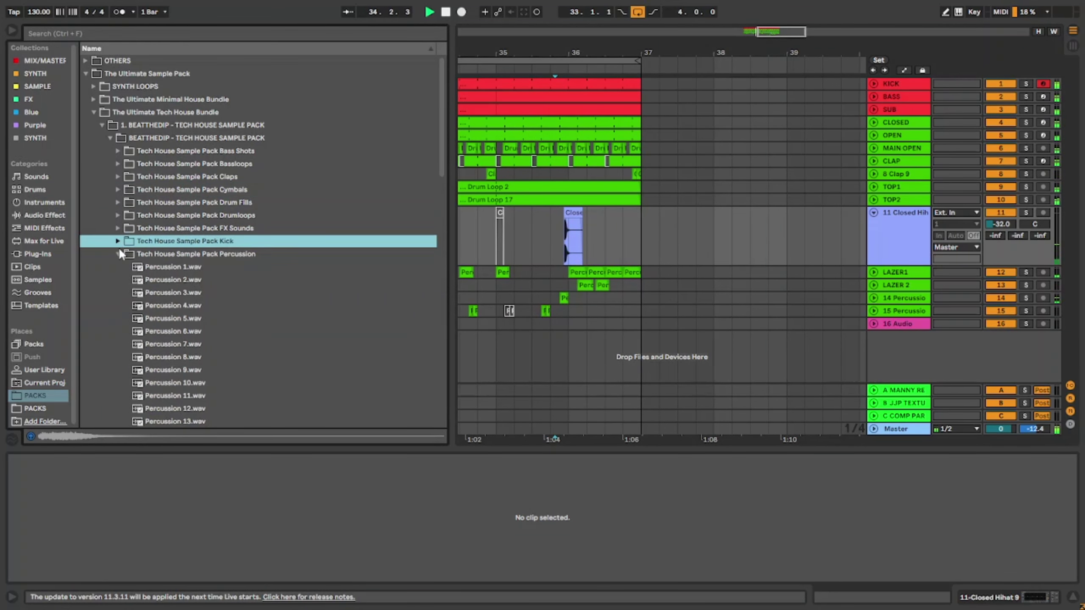
{"action": "left_click", "coordinate": [118, 254]}
Color the Closed Hihat track green like the other drum tracks and apply the track color to its clips.
{"action": "scroll", "coordinate": [693, 250], "scroll_direction": "down", "scroll_amount": 3}
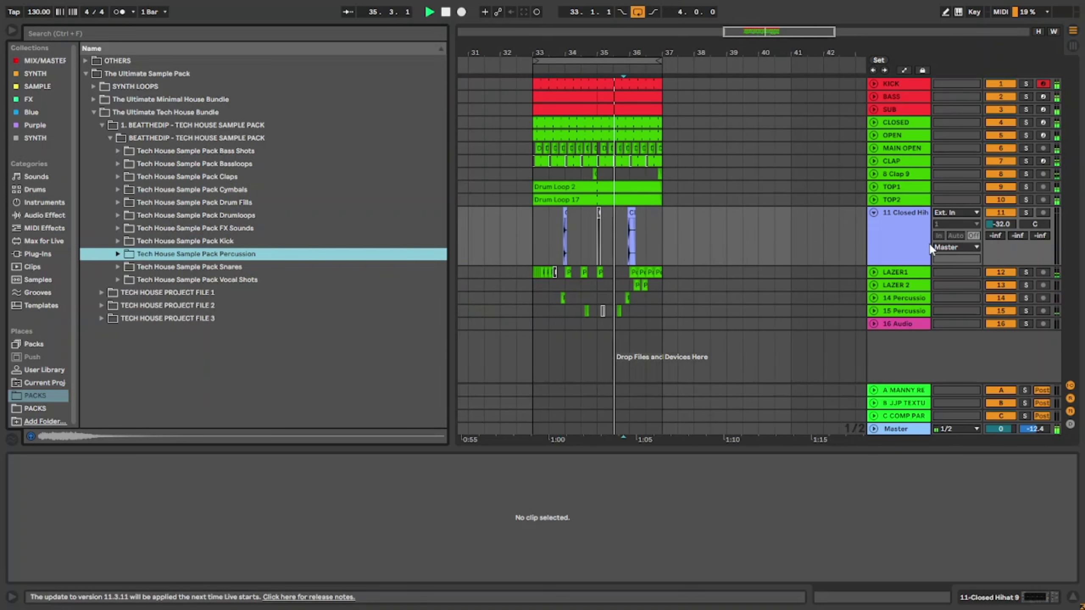
{"action": "right_click", "coordinate": [894, 228]}
{"action": "left_click", "coordinate": [965, 459]}
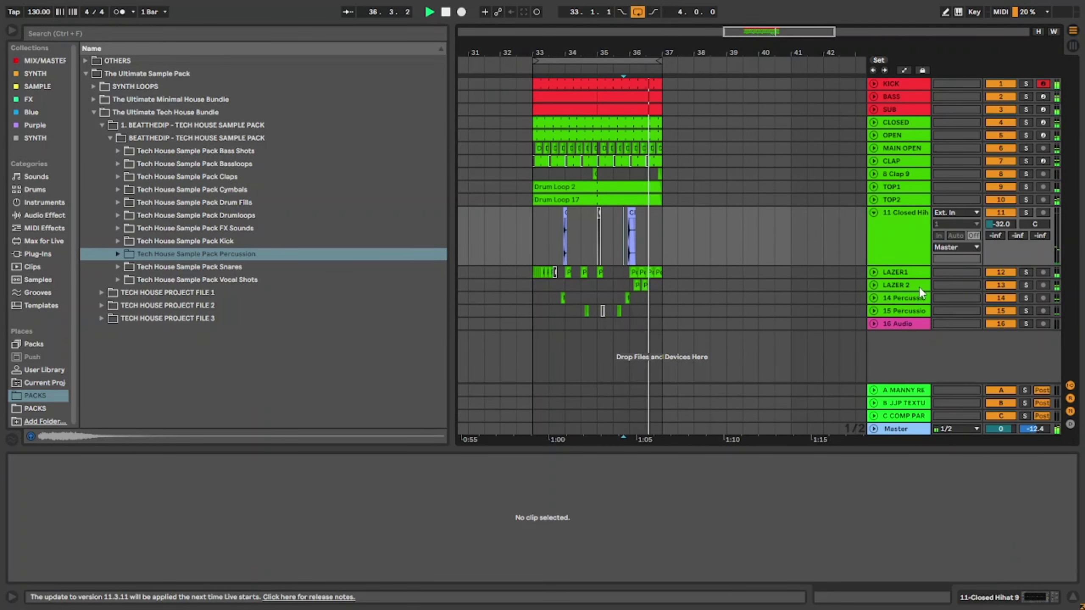
{"action": "right_click", "coordinate": [907, 254]}
{"action": "left_click", "coordinate": [971, 538]}
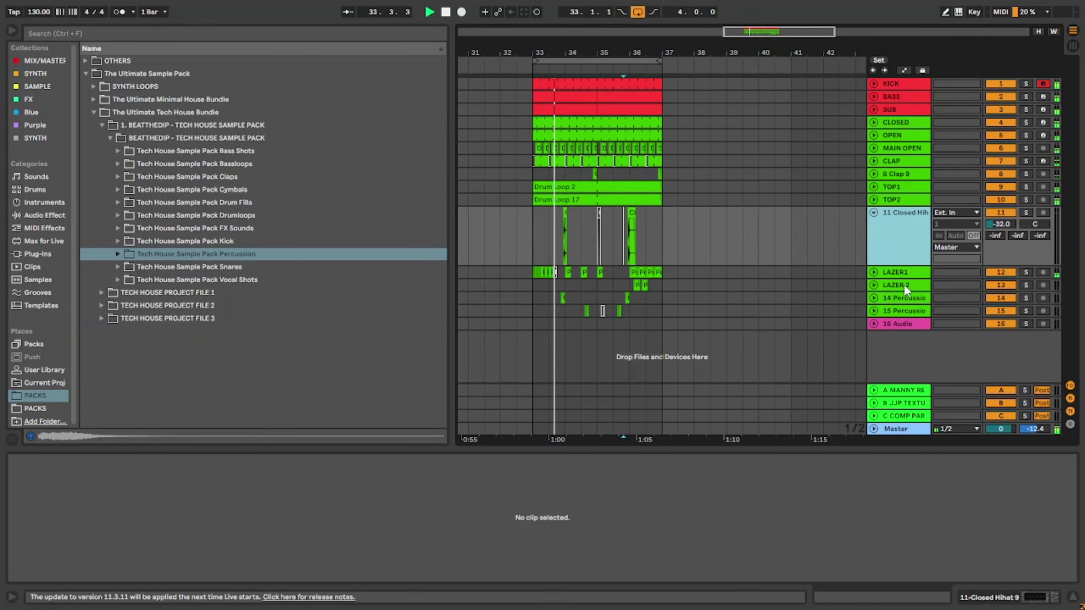
Collapse the Closed Hihat track and rename it HAT SWING.
{"action": "left_click", "coordinate": [874, 212]}
{"action": "double_click", "coordinate": [897, 212]}
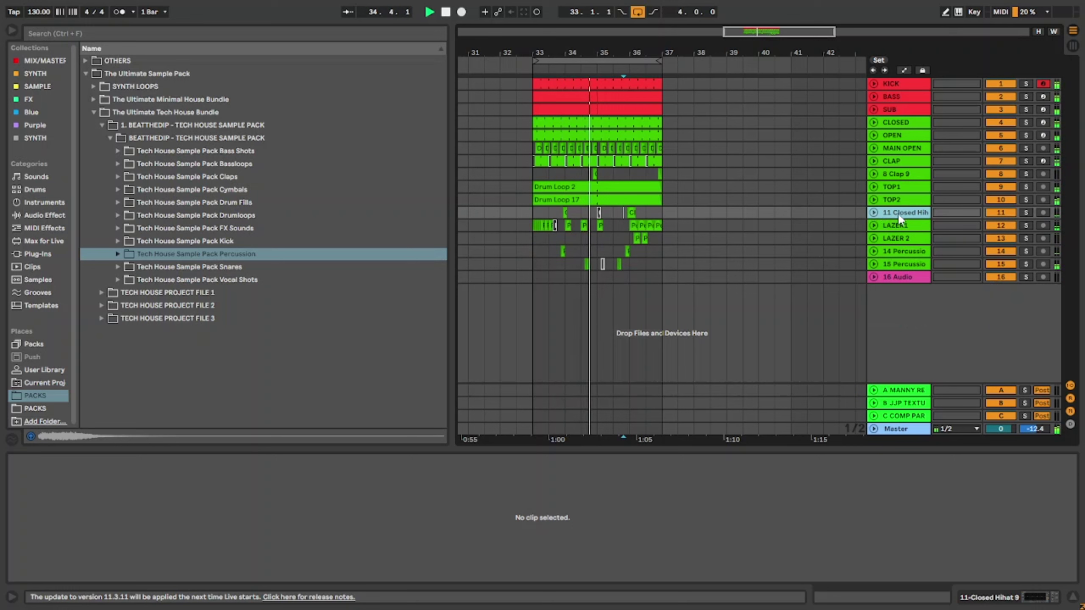
{"action": "type", "text": "H"}
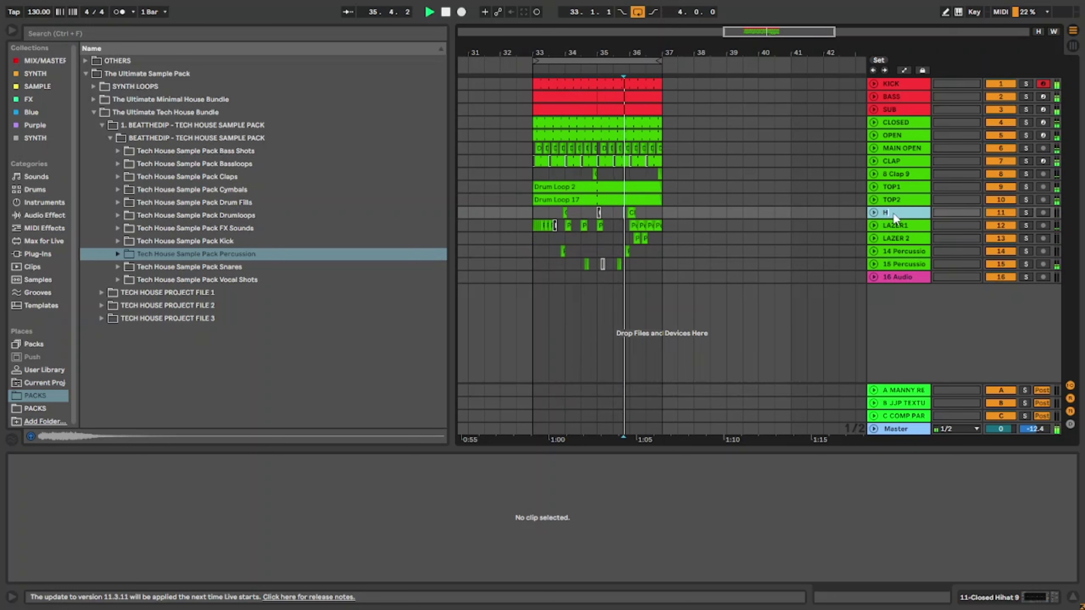
{"action": "type", "text": "AT"}
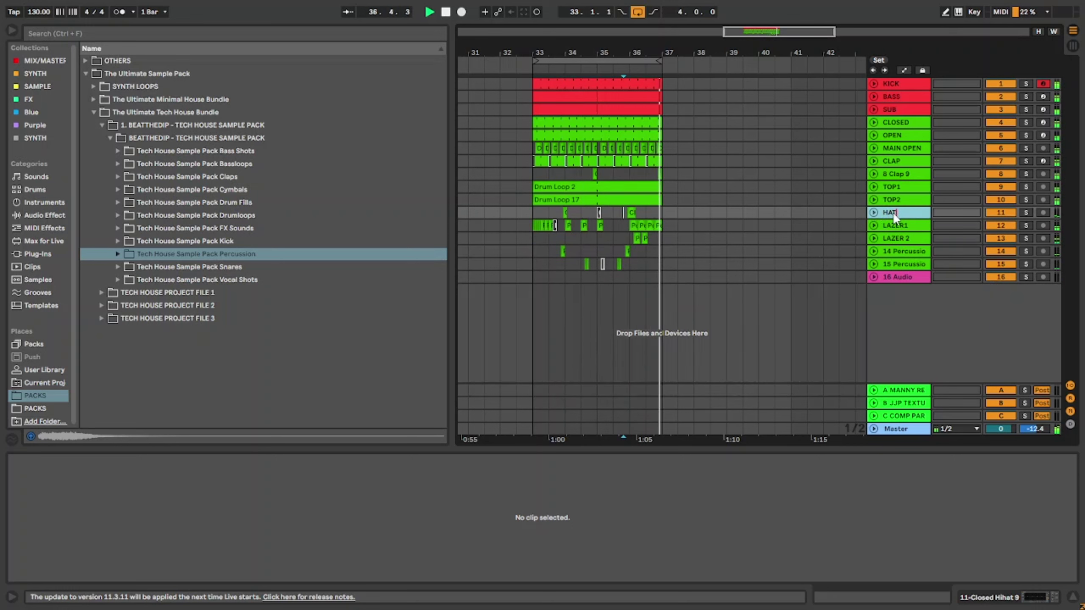
{"action": "type", "text": " S"}
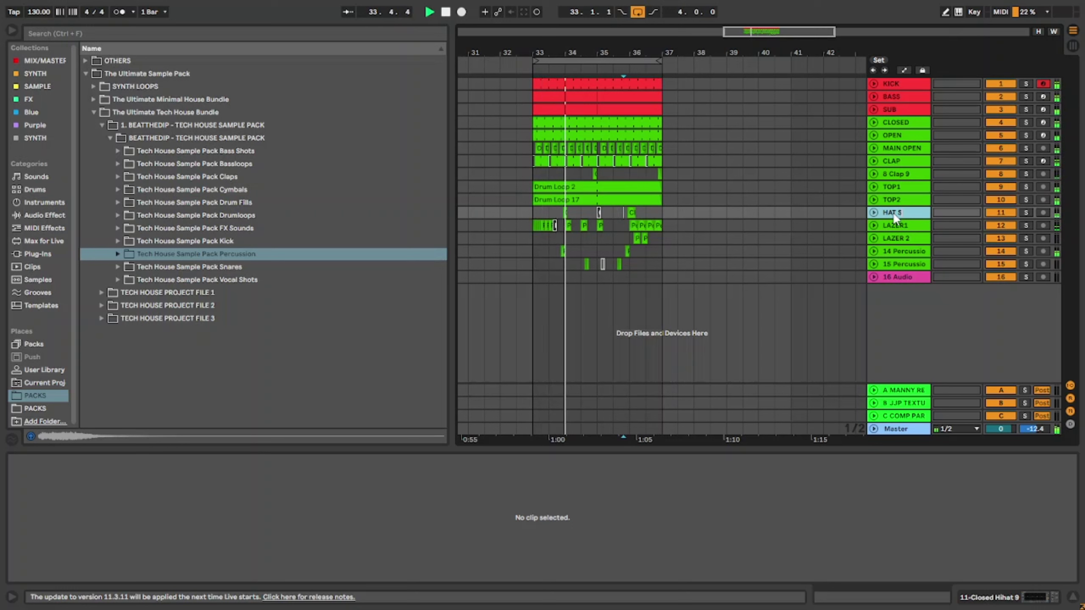
{"action": "type", "text": "WING"}
{"action": "key", "text": "Return"}
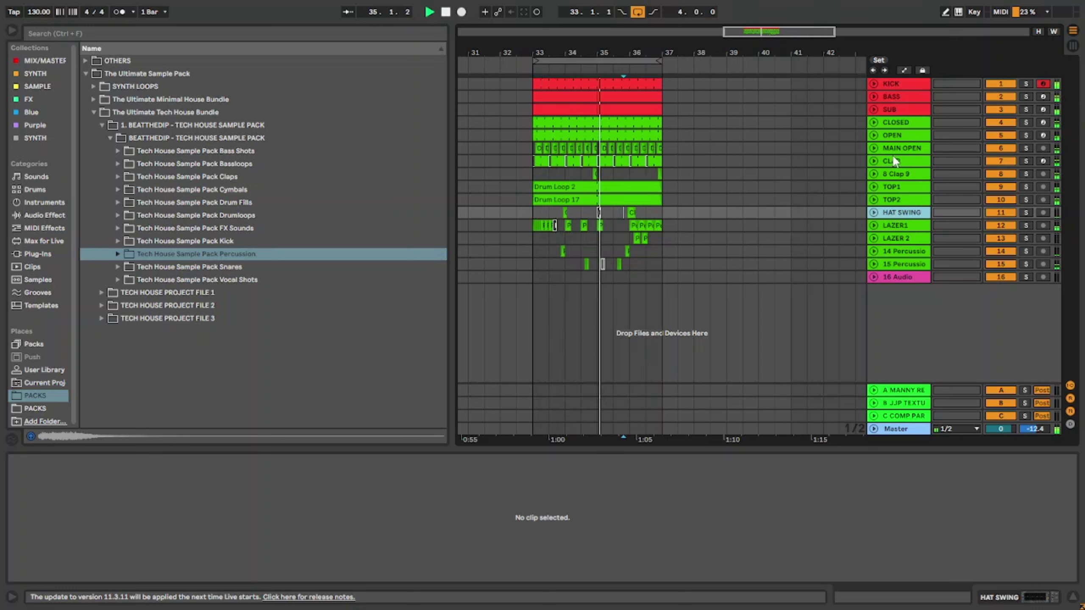
Rename the Clap 9 track CLAP DOUBLE.
{"action": "left_click", "coordinate": [894, 175]}
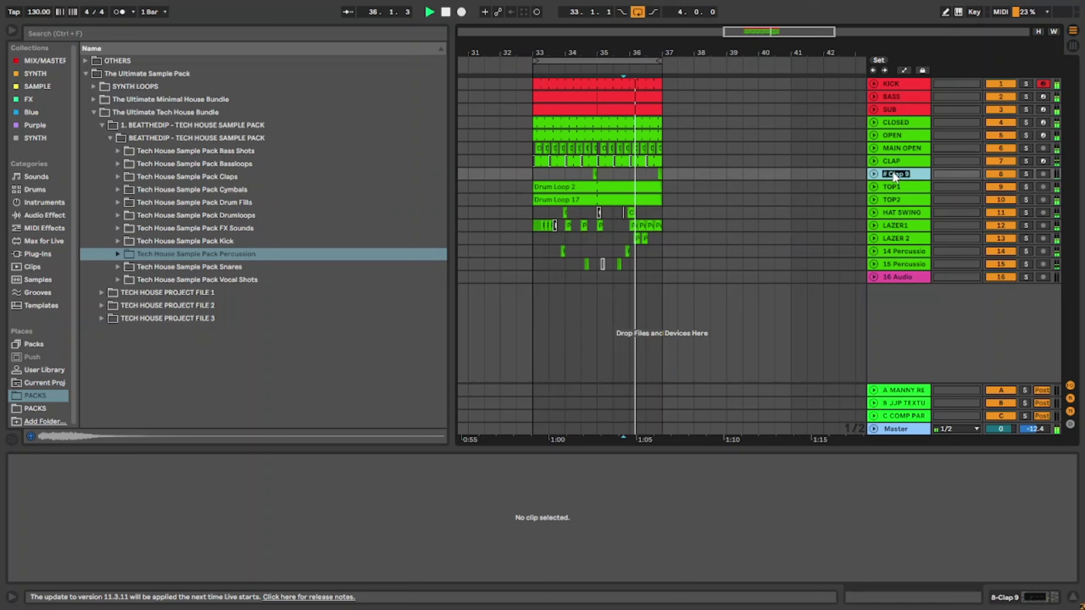
{"action": "type", "text": "CLAP DOUBLW"}
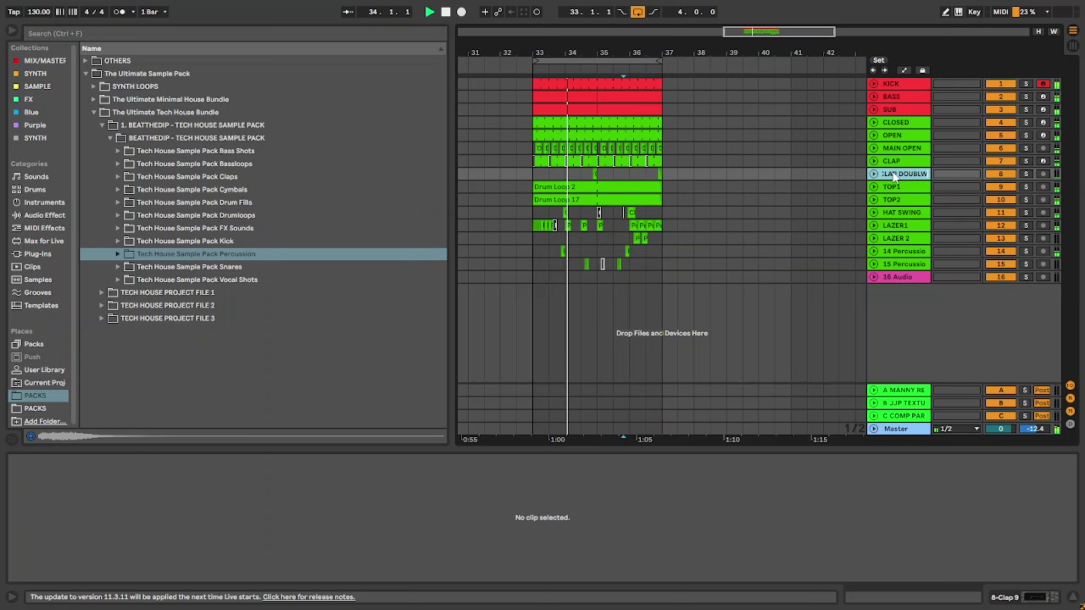
{"action": "key", "text": "BackSpace"}
{"action": "type", "text": "E"}
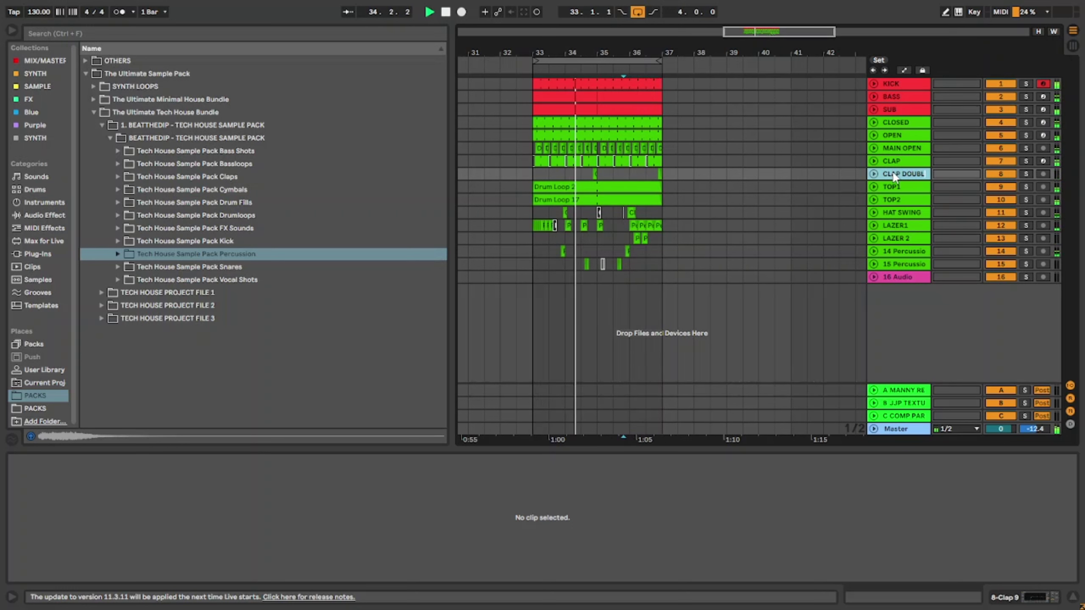
{"action": "key", "text": "Return"}
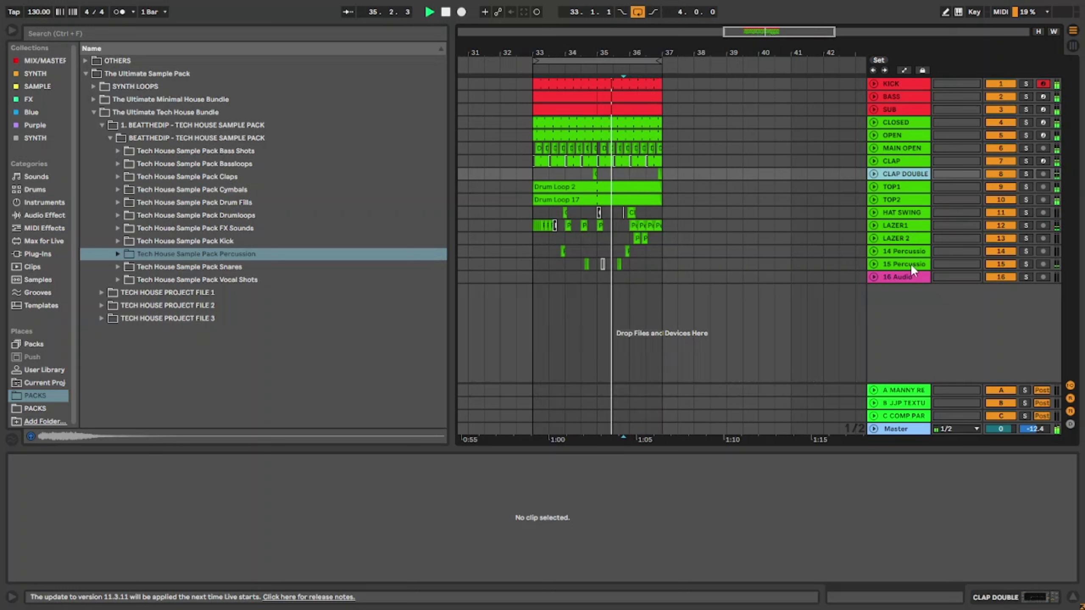
Rename the two percussion tracks 14 and 15 PERC and PERC2.
{"action": "double_click", "coordinate": [913, 253]}
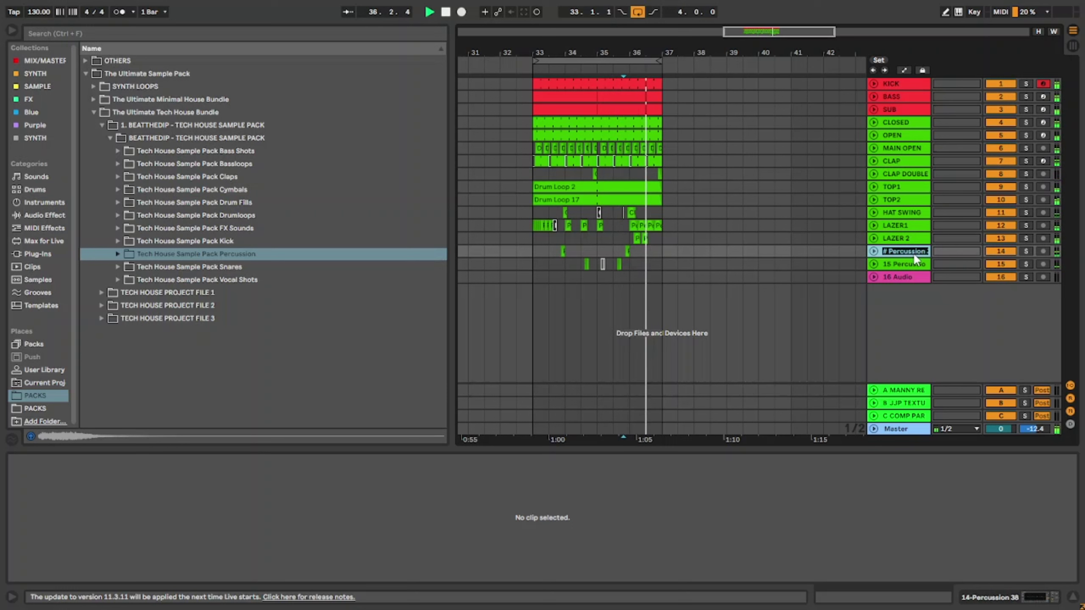
{"action": "type", "text": "PERC"}
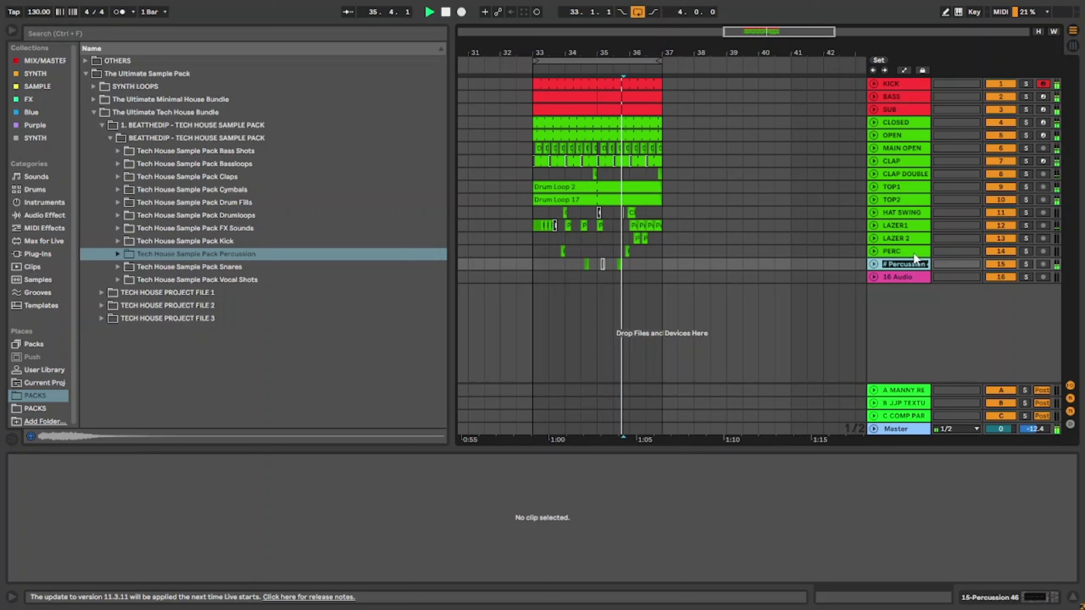
{"action": "key", "text": "Return"}
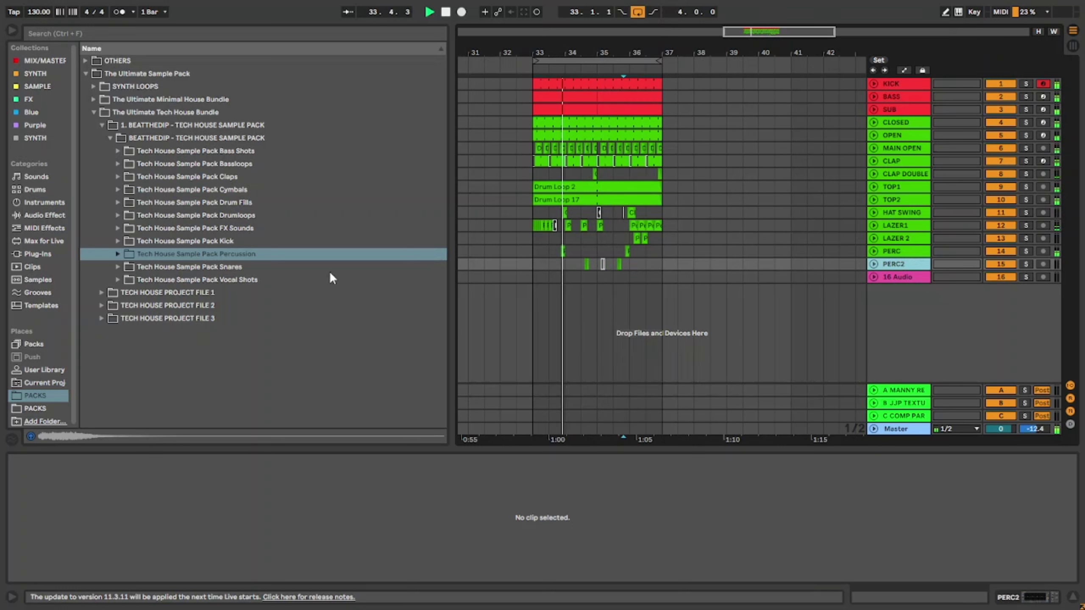
Open the Downlifter folder inside the pack's FX Sounds, closing the Uplifter folder, and lower the preview volume to -17.4 dB.
{"action": "double_click", "coordinate": [214, 228]}
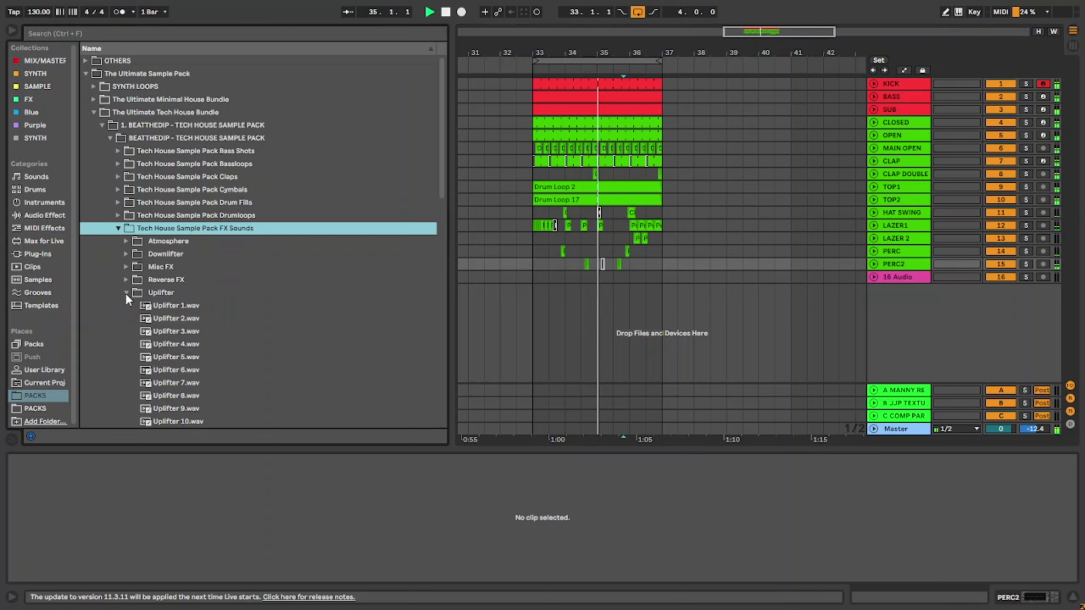
{"action": "left_click", "coordinate": [126, 293]}
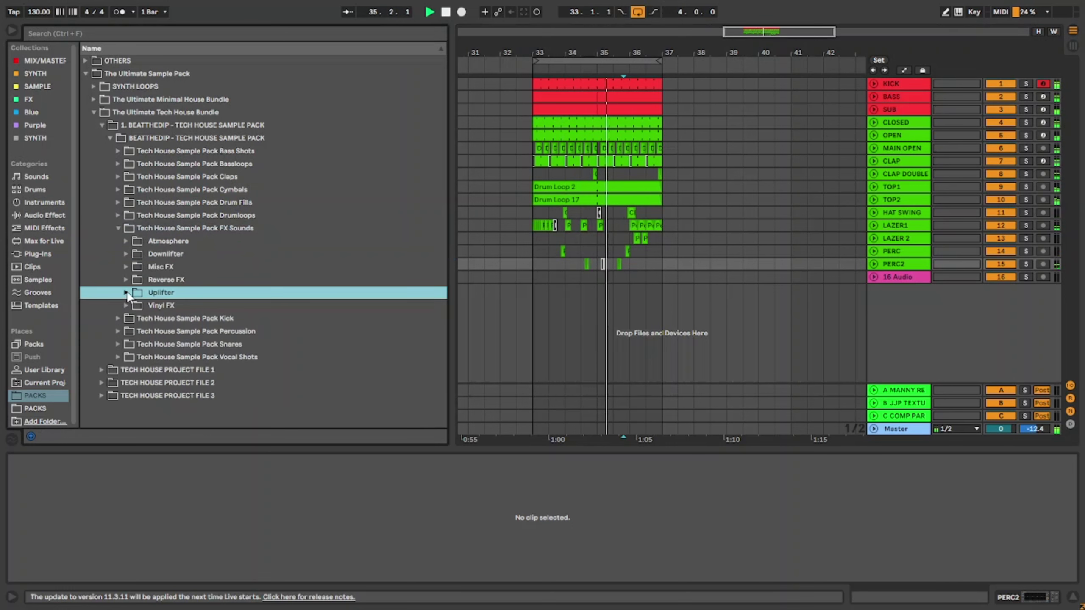
{"action": "left_click", "coordinate": [125, 254]}
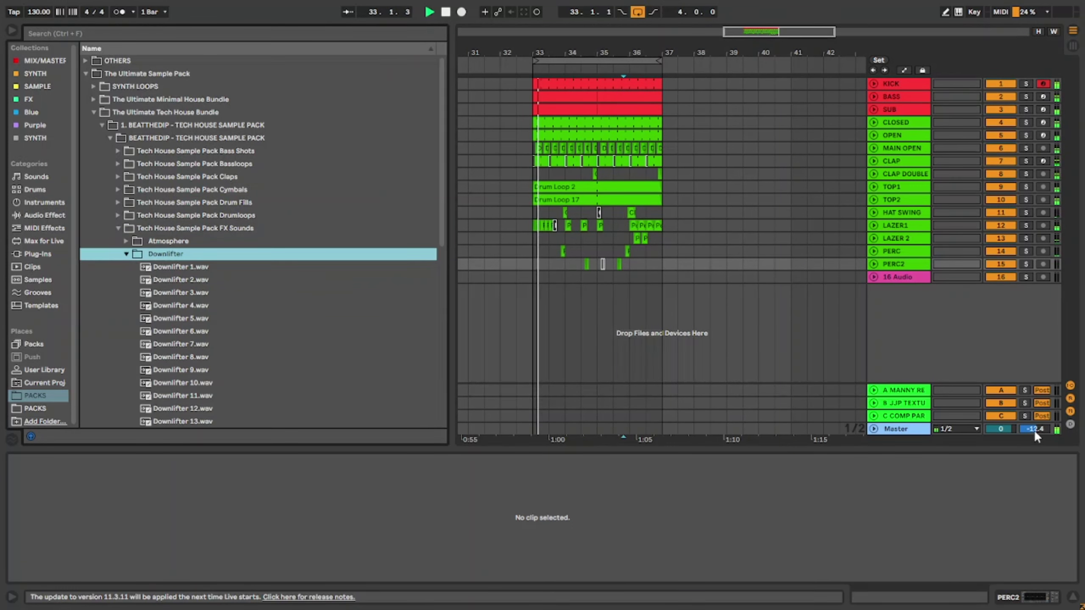
{"action": "left_click_drag", "start_coordinate": [1034, 429], "coordinate": [1034, 431]}
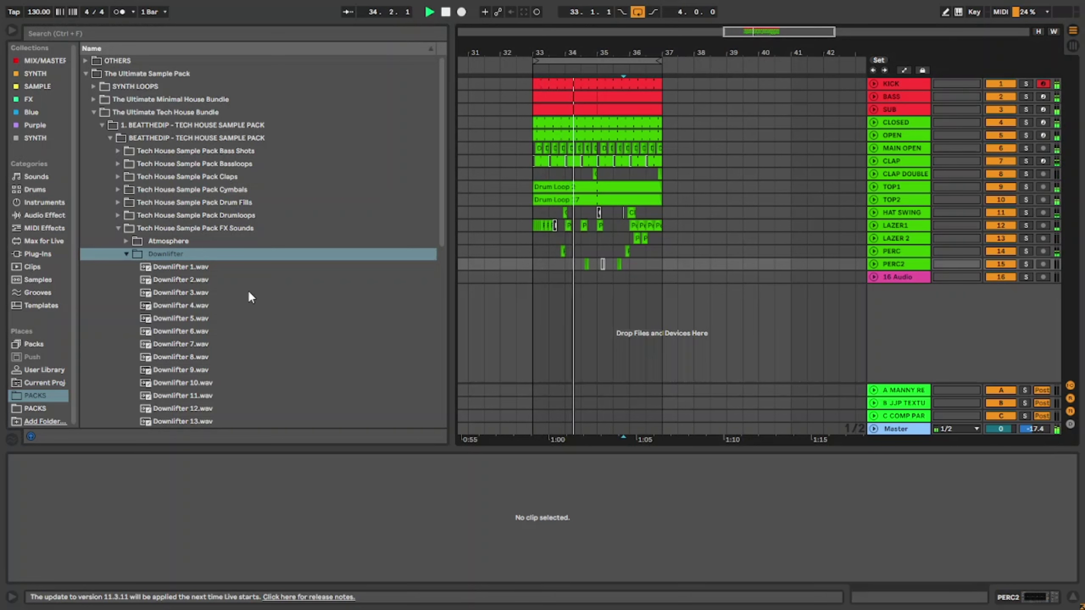
Audition the Downlifter samples from 1 to 16 against the playing groove.
{"action": "left_click", "coordinate": [207, 268]}
{"action": "left_click", "coordinate": [213, 282]}
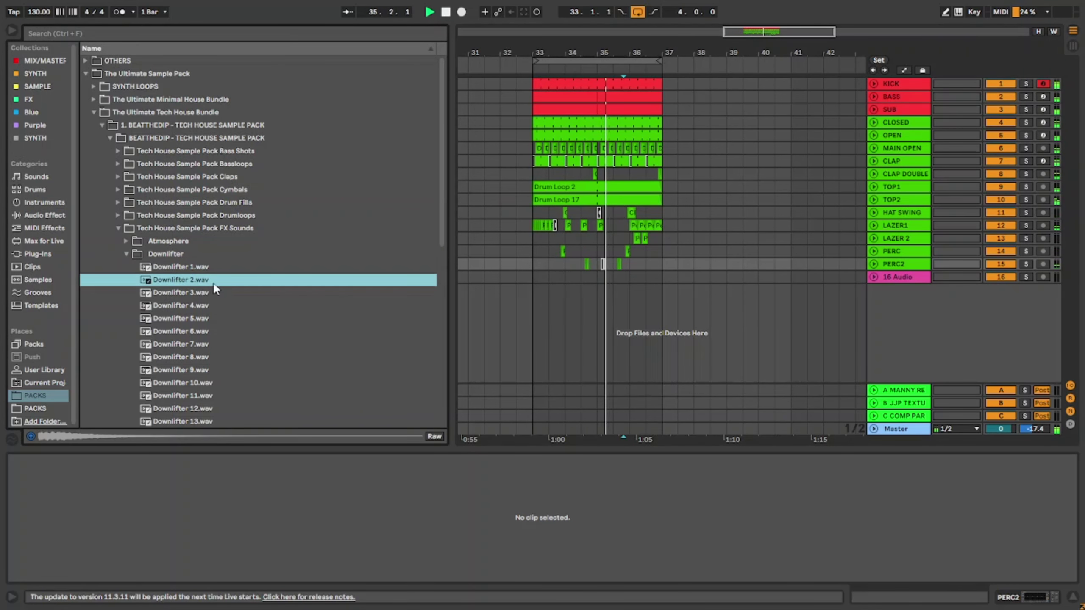
{"action": "left_click", "coordinate": [219, 297]}
{"action": "left_click", "coordinate": [222, 306]}
{"action": "left_click", "coordinate": [227, 344]}
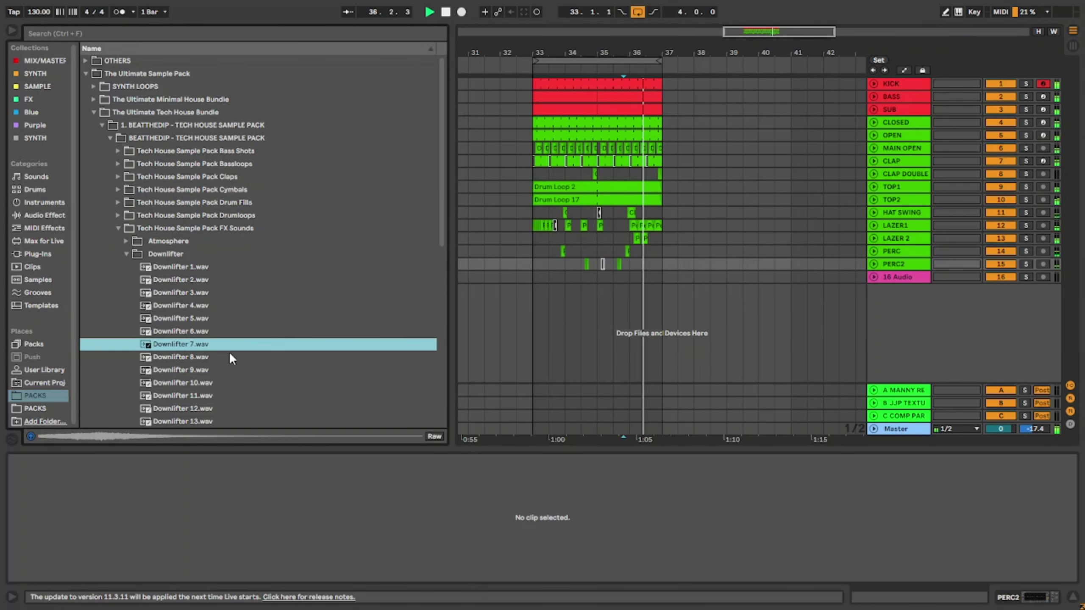
{"action": "left_click", "coordinate": [229, 357]}
{"action": "left_click", "coordinate": [231, 370]}
{"action": "scroll", "coordinate": [234, 367], "scroll_direction": "down", "scroll_amount": 1}
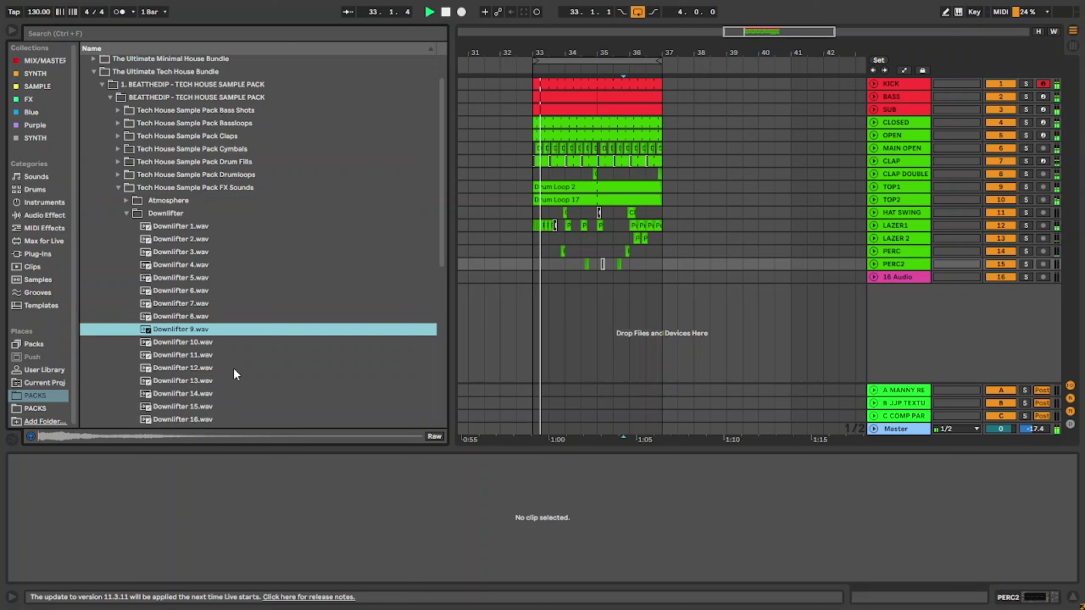
{"action": "left_click", "coordinate": [225, 343]}
{"action": "key", "text": "Down"}
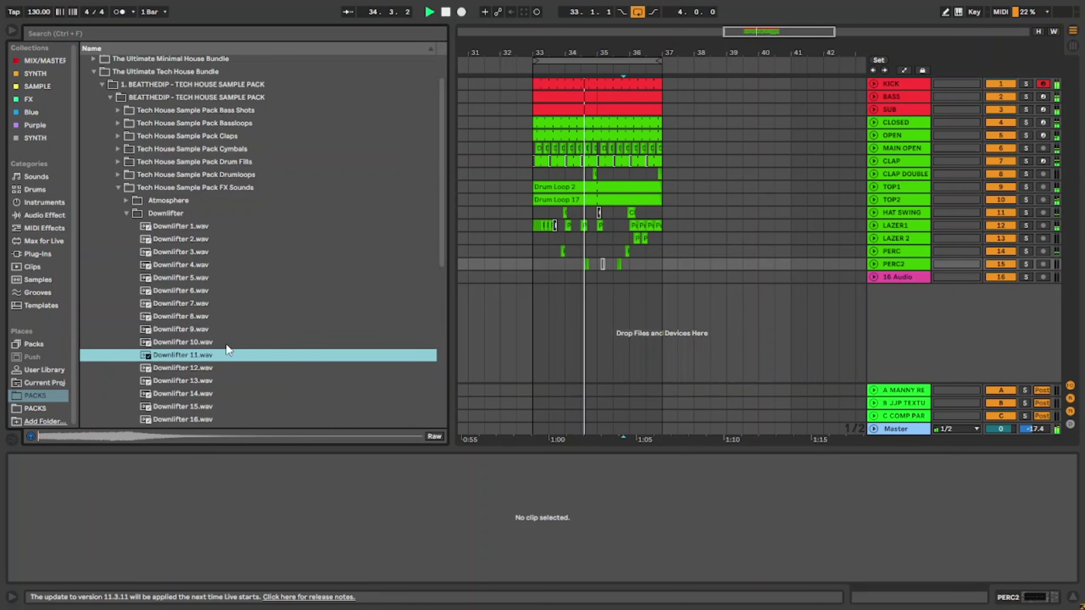
{"action": "key", "text": "Down"}
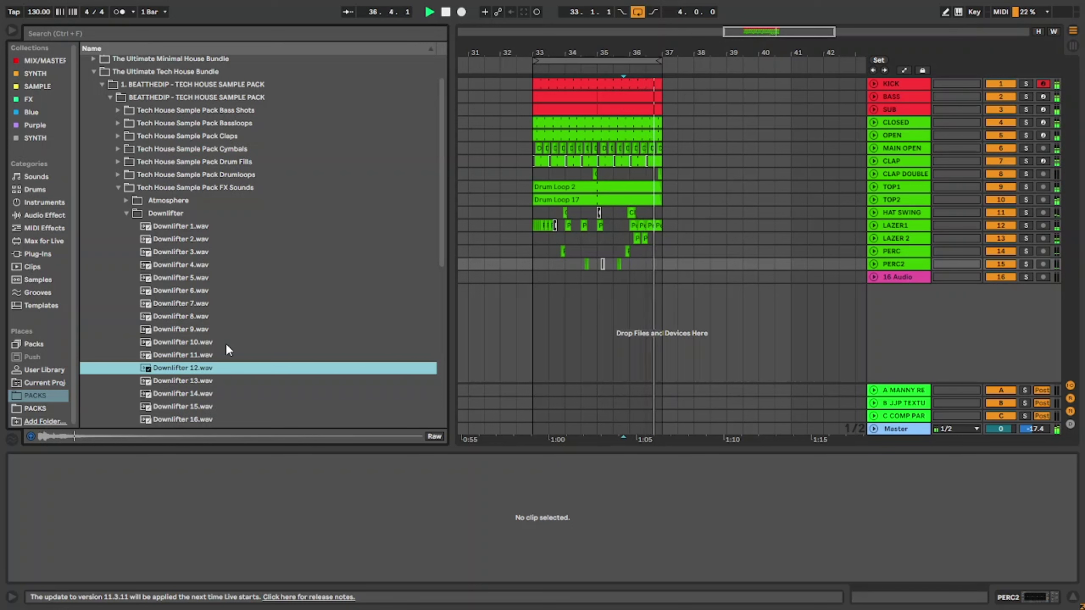
{"action": "key", "text": "Down"}
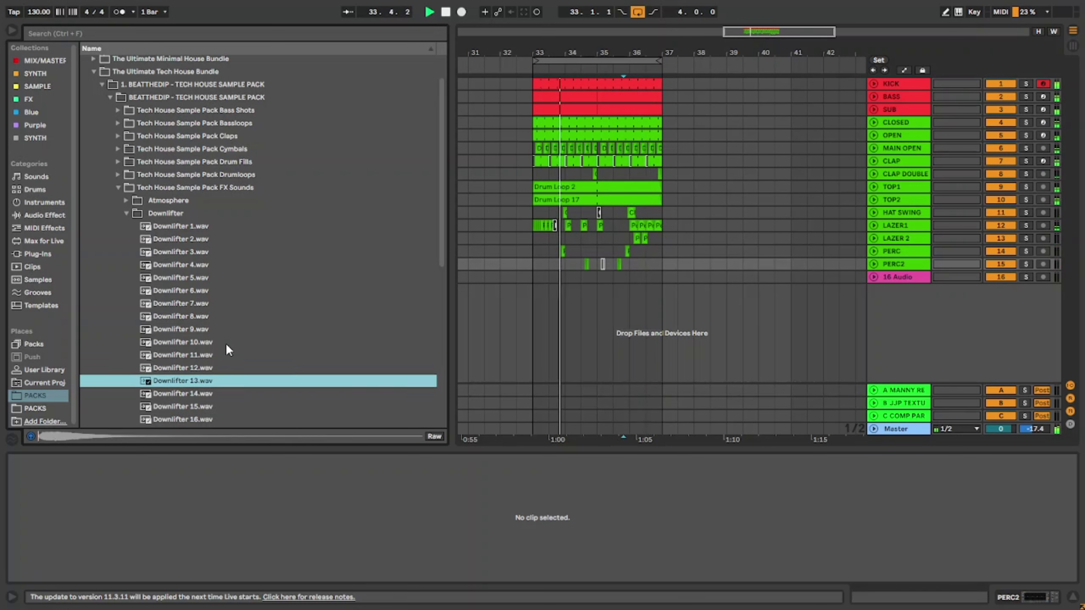
{"action": "key", "text": "Down"}
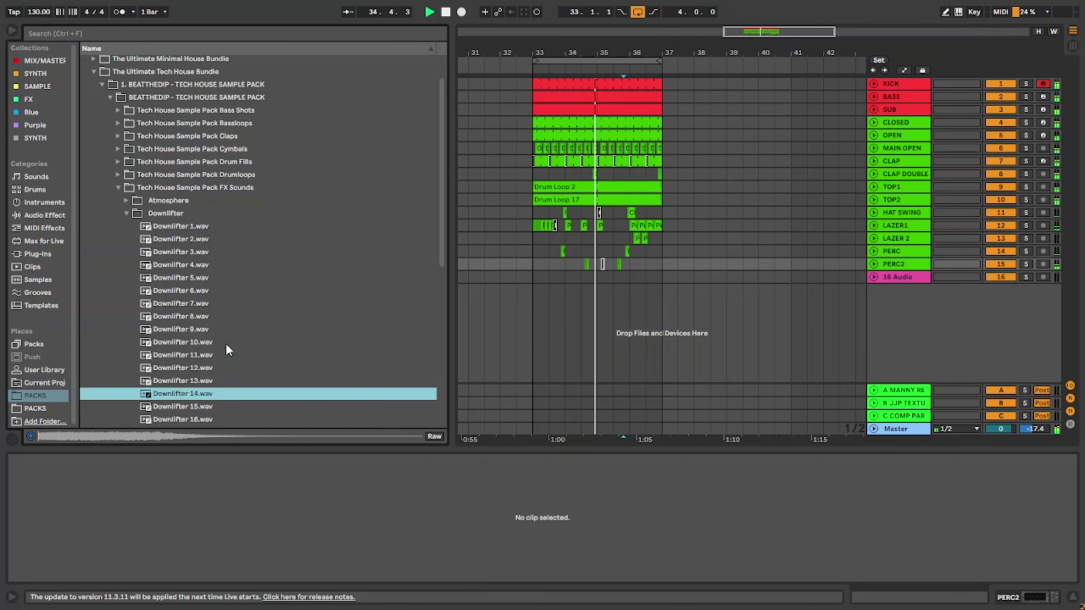
{"action": "key", "text": "Down"}
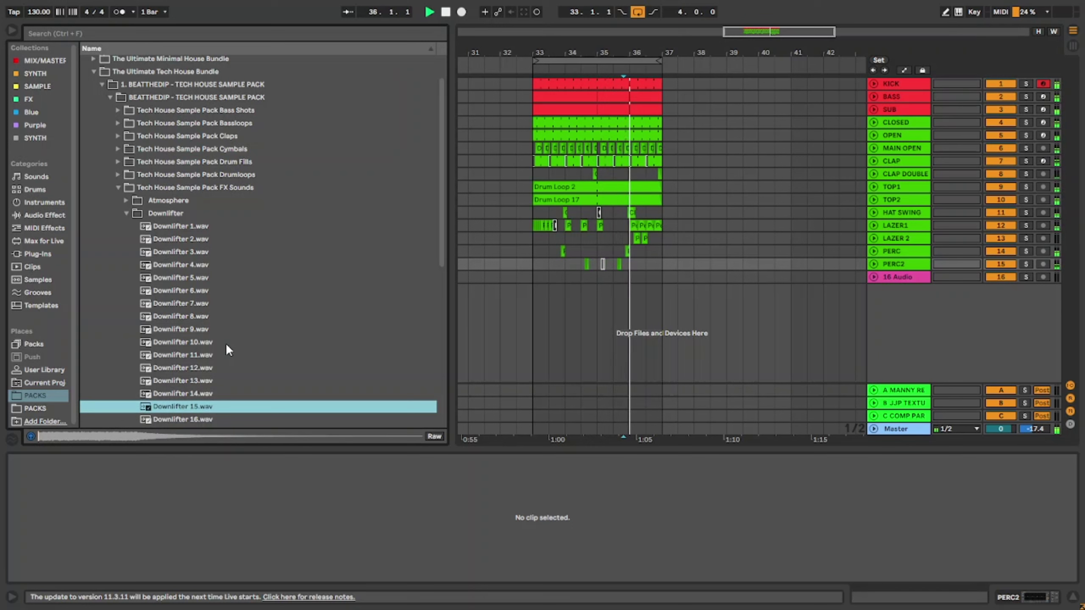
{"action": "key", "text": "Down"}
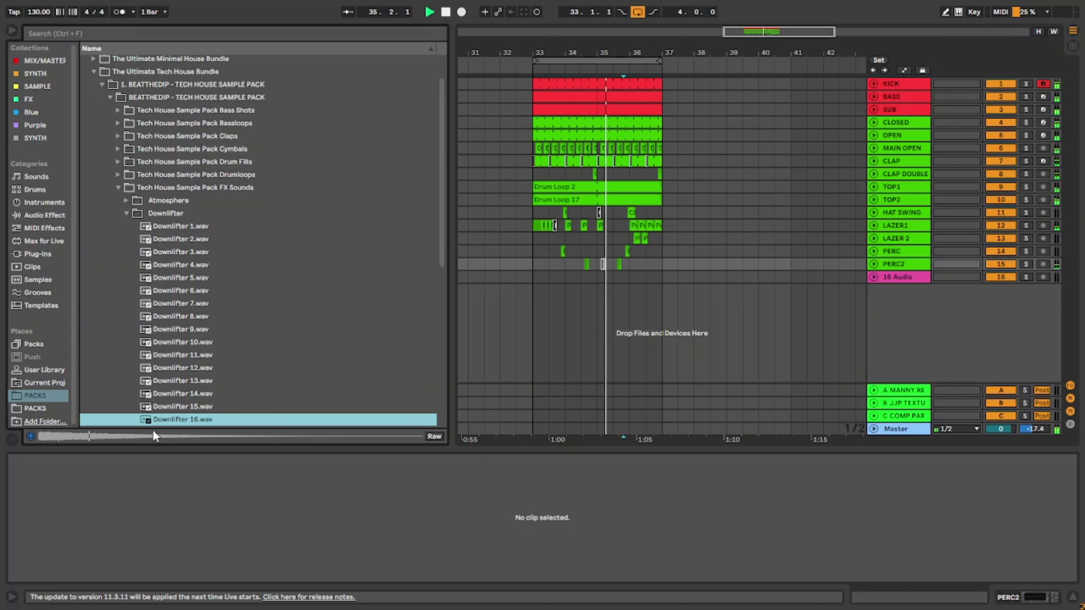
Place Downlifter 16 at bar 33 on a new audio track, lower that track's volume to -45.4 dB and fold it.
{"action": "left_click_drag", "start_coordinate": [167, 419], "coordinate": [535, 301]}
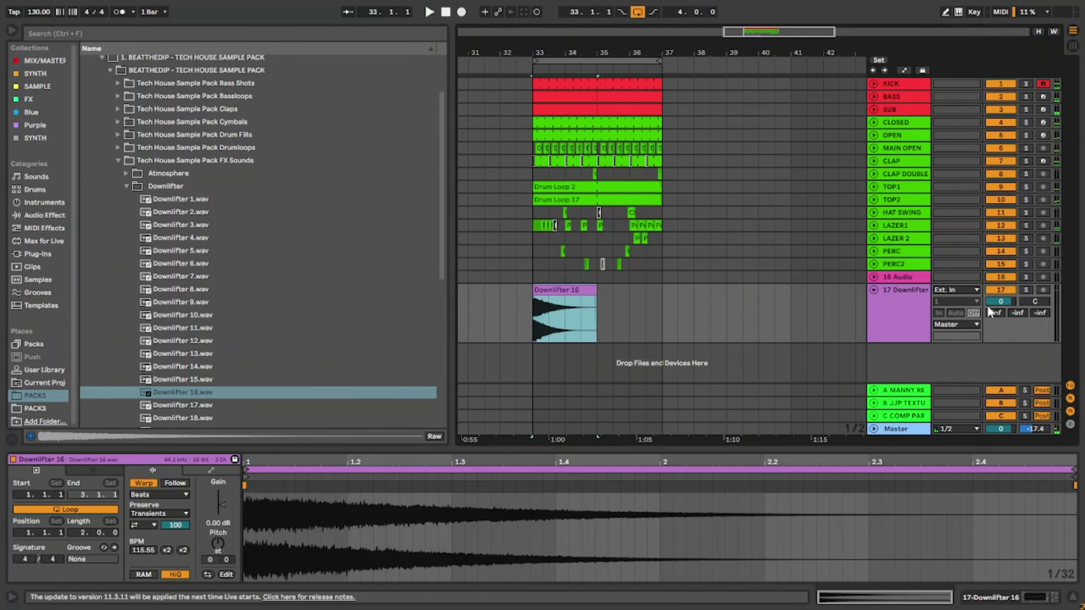
{"action": "key", "text": "space"}
{"action": "left_click_drag", "start_coordinate": [987, 305], "coordinate": [987, 353]}
{"action": "key", "text": "space"}
{"action": "key", "text": "space"}
{"action": "key", "text": "space"}
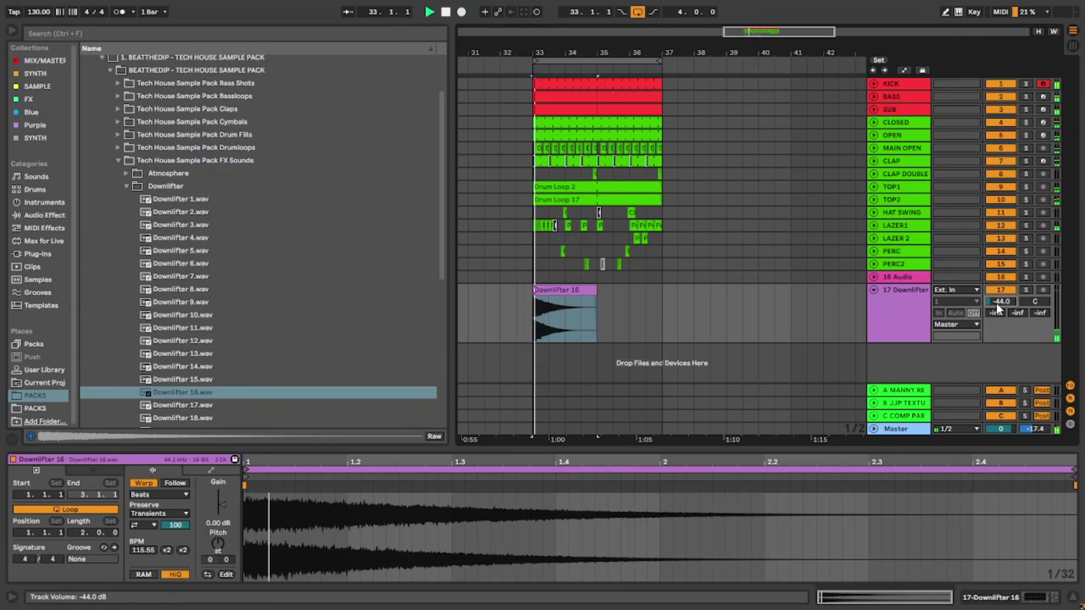
{"action": "left_click_drag", "start_coordinate": [997, 304], "coordinate": [997, 305]}
{"action": "key", "text": "space"}
{"action": "key", "text": "space"}
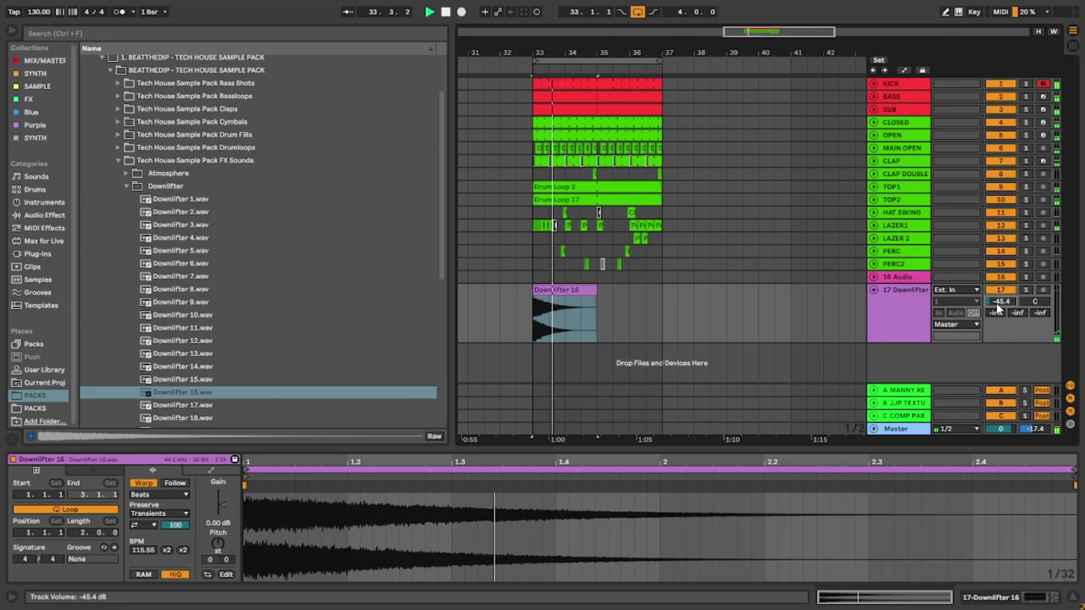
{"action": "left_click", "coordinate": [874, 291]}
Audition the Downlifter samples around 18 and 19 and place Downlifter 18 at bar 35 on the Downlifter track.
{"action": "left_click", "coordinate": [202, 395]}
{"action": "scroll", "coordinate": [201, 396], "scroll_direction": "down", "scroll_amount": 2}
{"action": "left_click", "coordinate": [189, 354]}
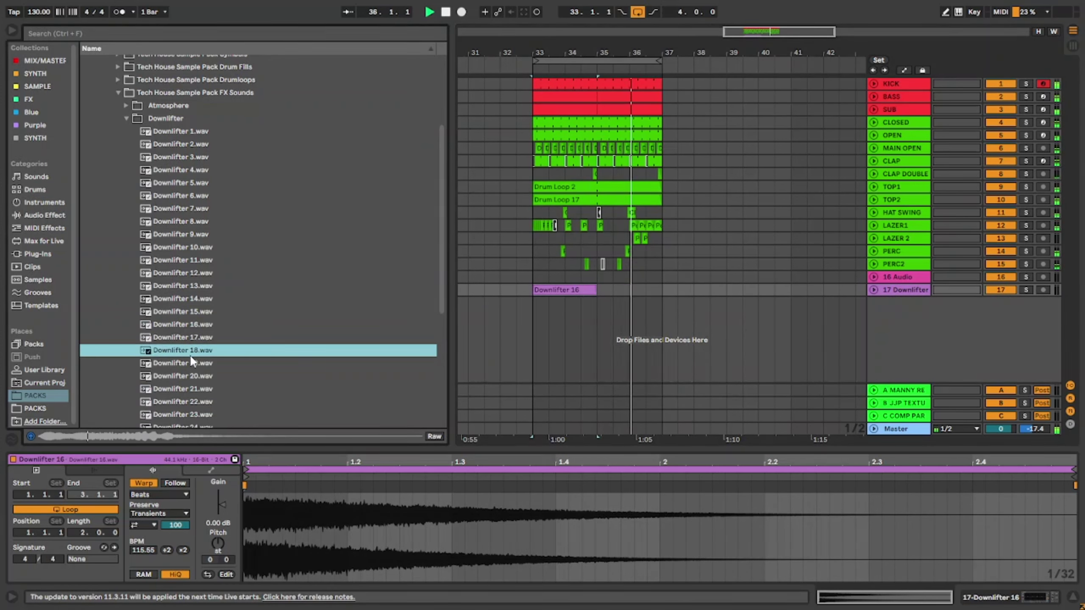
{"action": "left_click", "coordinate": [199, 363]}
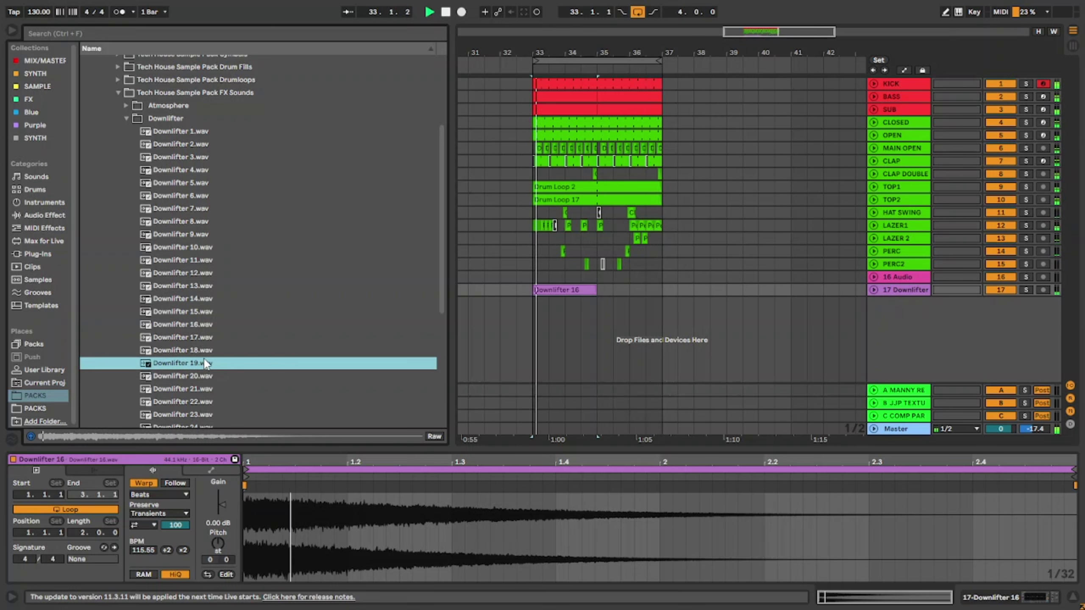
{"action": "left_click", "coordinate": [186, 351]}
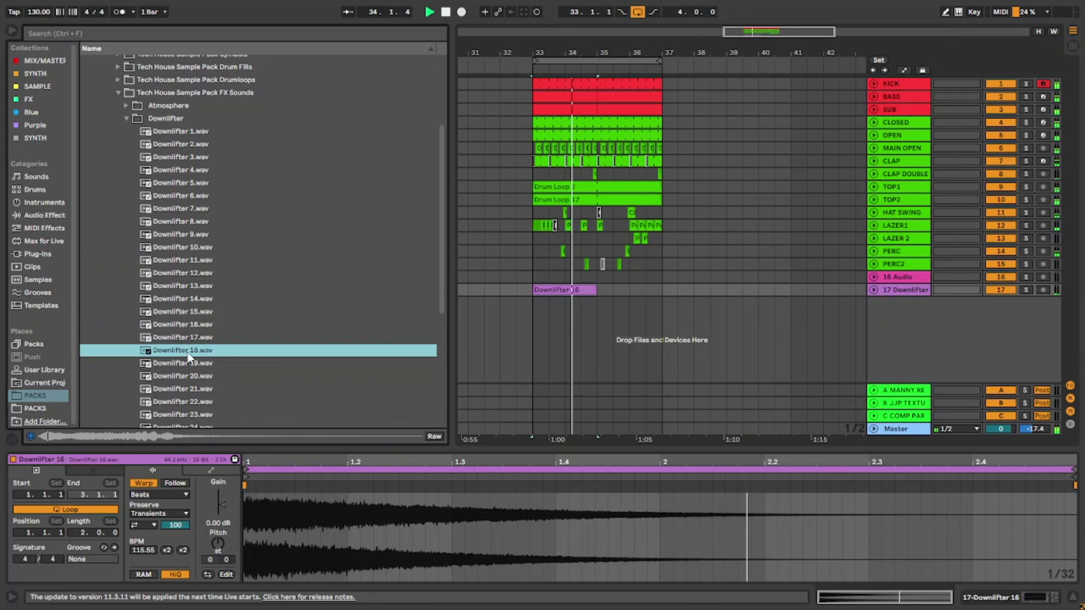
{"action": "left_click_drag", "start_coordinate": [182, 352], "coordinate": [598, 290]}
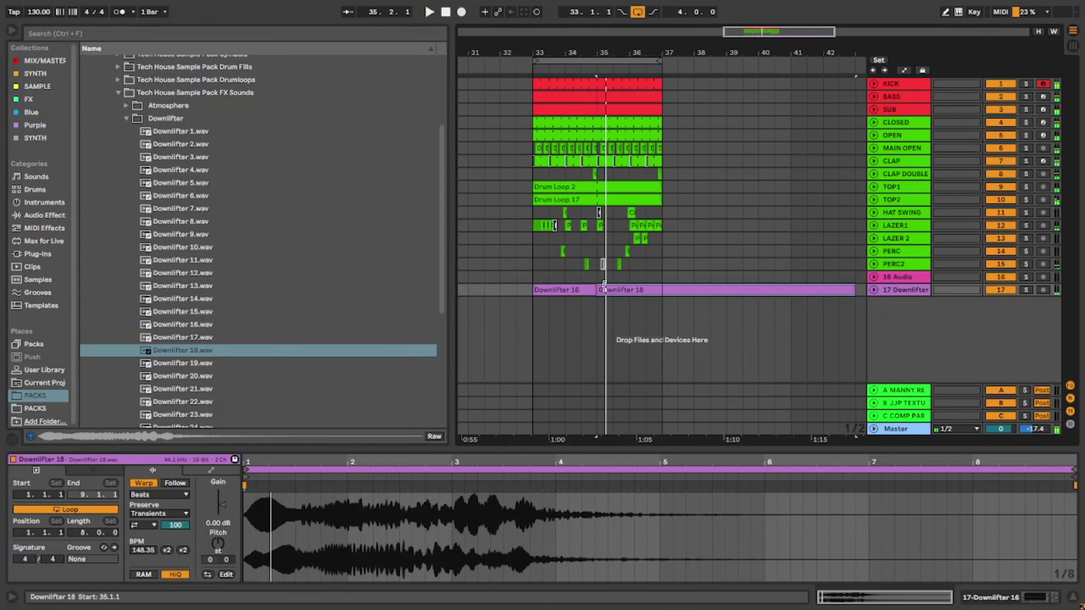
Unfold the Downlifter track, double the Downlifter 18 clip's tempo to 296.71 BPM and set its warp mode to Complex.
{"action": "left_click", "coordinate": [873, 290]}
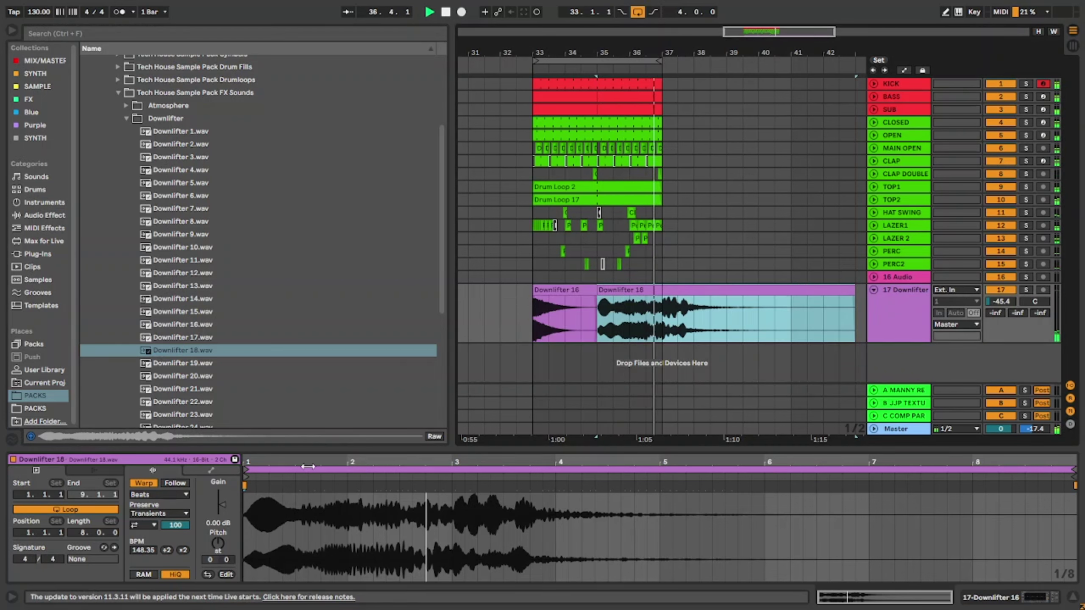
{"action": "double_click", "coordinate": [660, 292]}
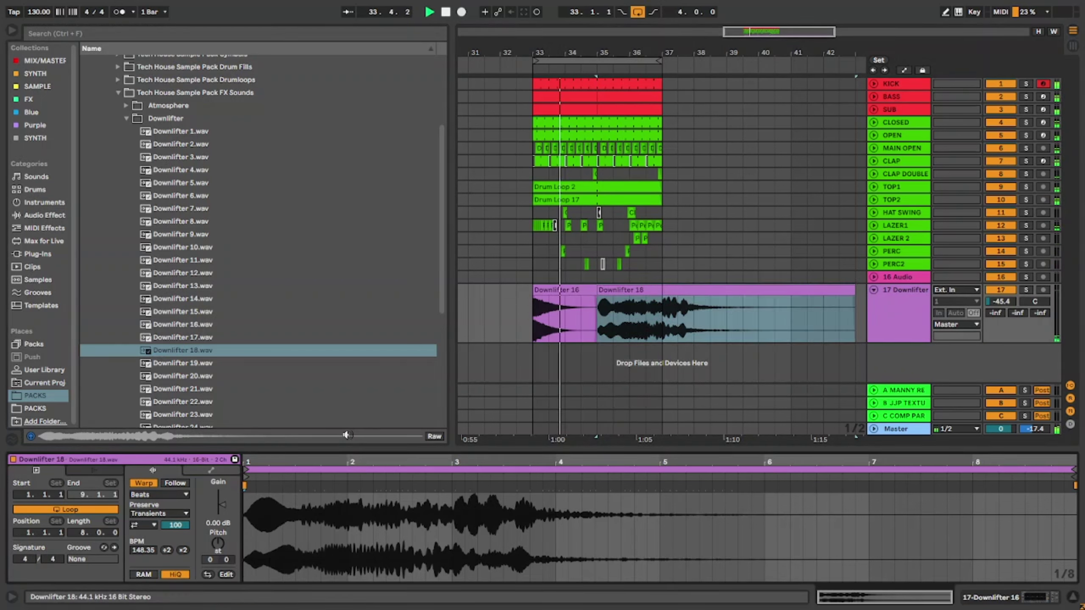
{"action": "left_click", "coordinate": [182, 551]}
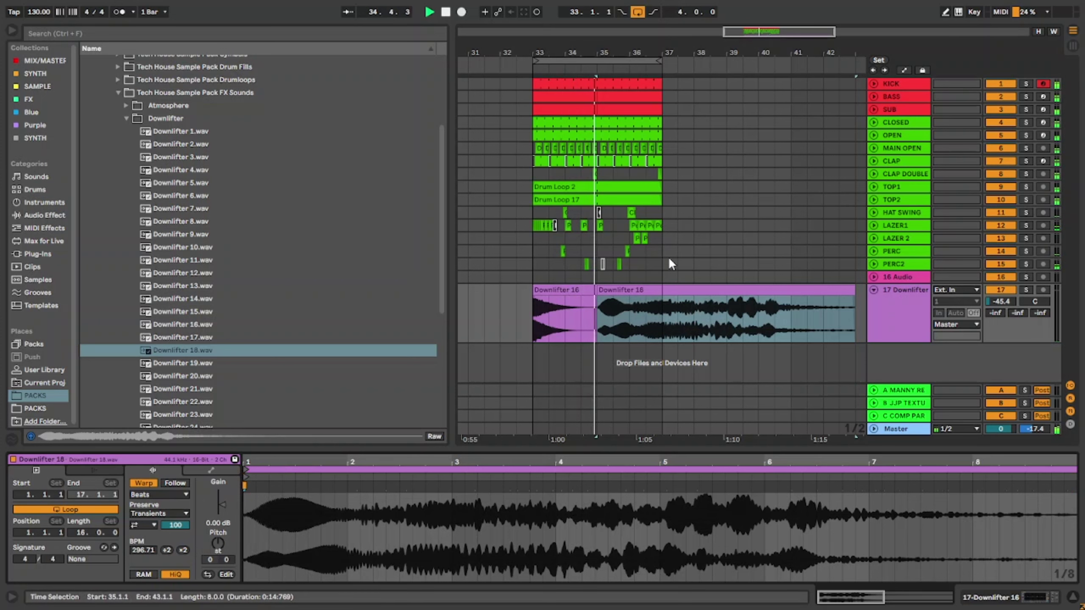
{"action": "left_click", "coordinate": [160, 494]}
{"action": "left_click", "coordinate": [159, 537]}
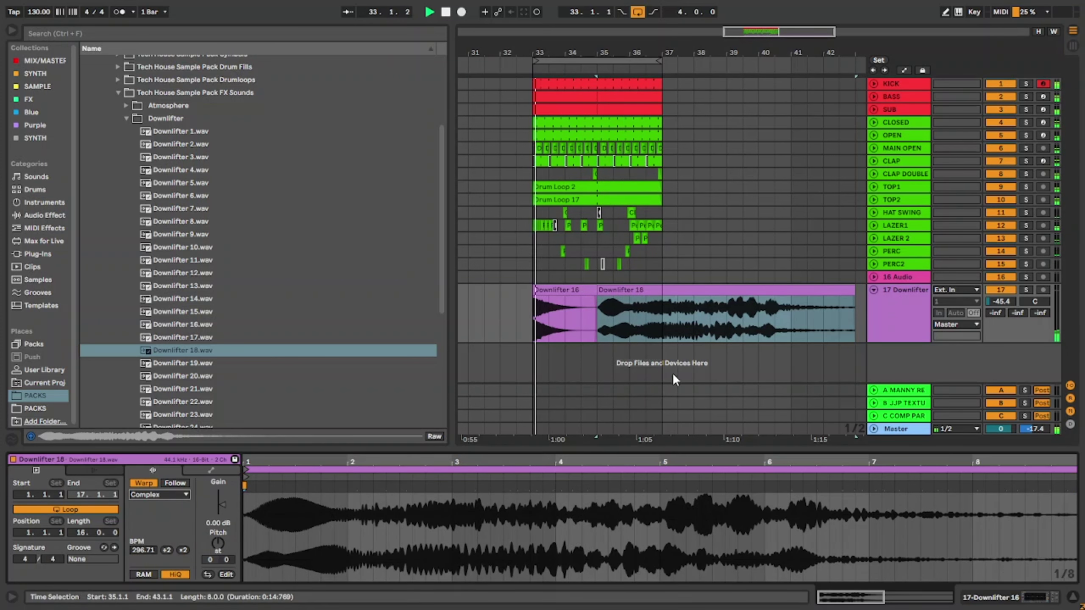
Duplicate the four-bar section of the KICK through PERC2 tracks to bar 37 and loop all eight bars from bar 33.
{"action": "left_click_drag", "start_coordinate": [661, 265], "coordinate": [555, 86]}
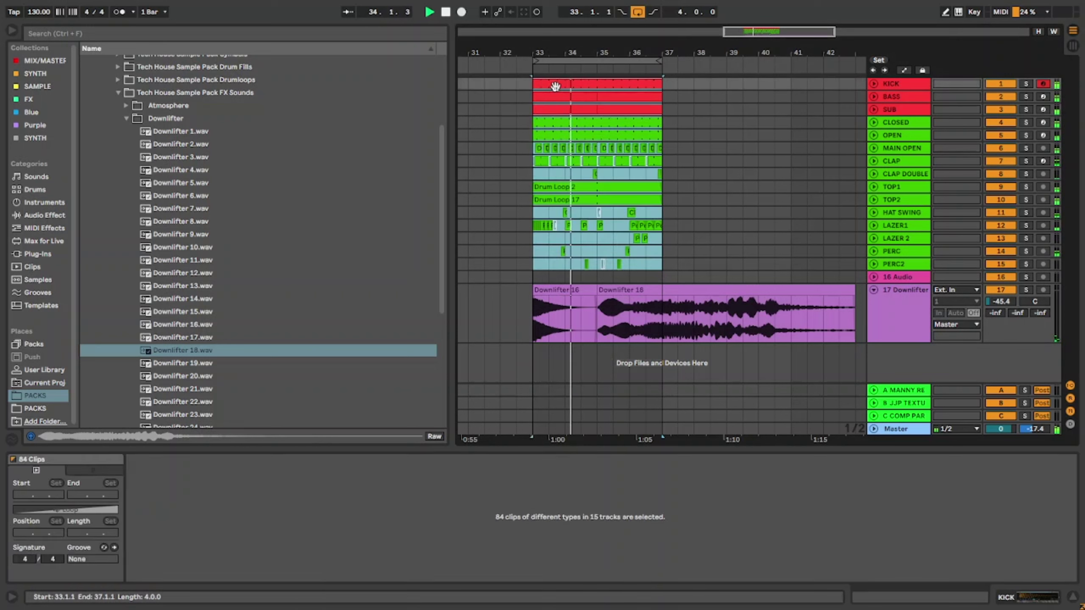
{"action": "key", "text": "ctrl+d"}
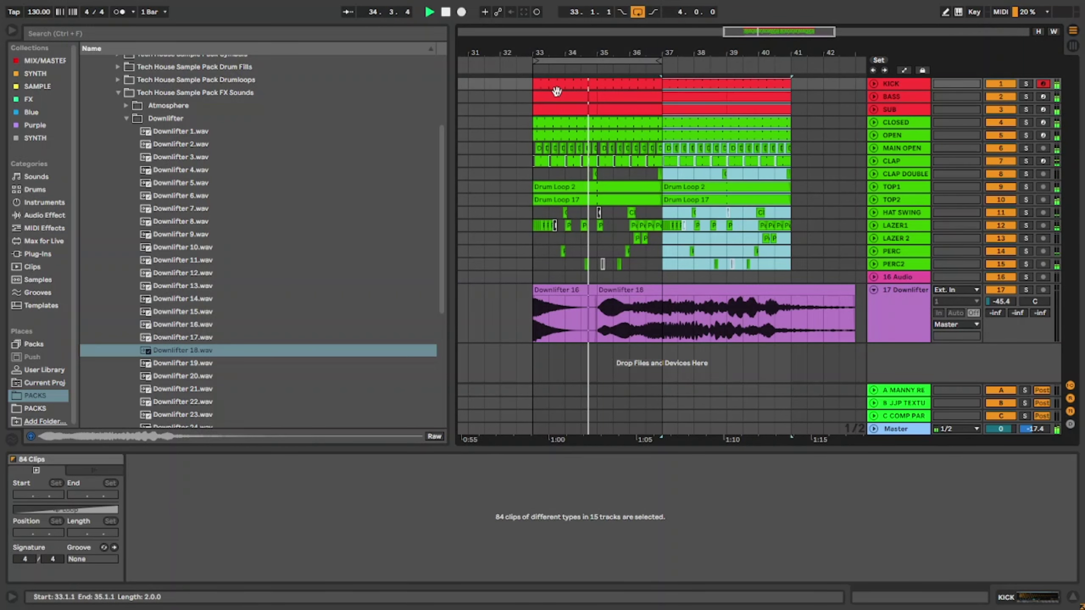
{"action": "left_click", "coordinate": [637, 13]}
{"action": "left_click", "coordinate": [539, 265], "text": "shift"}
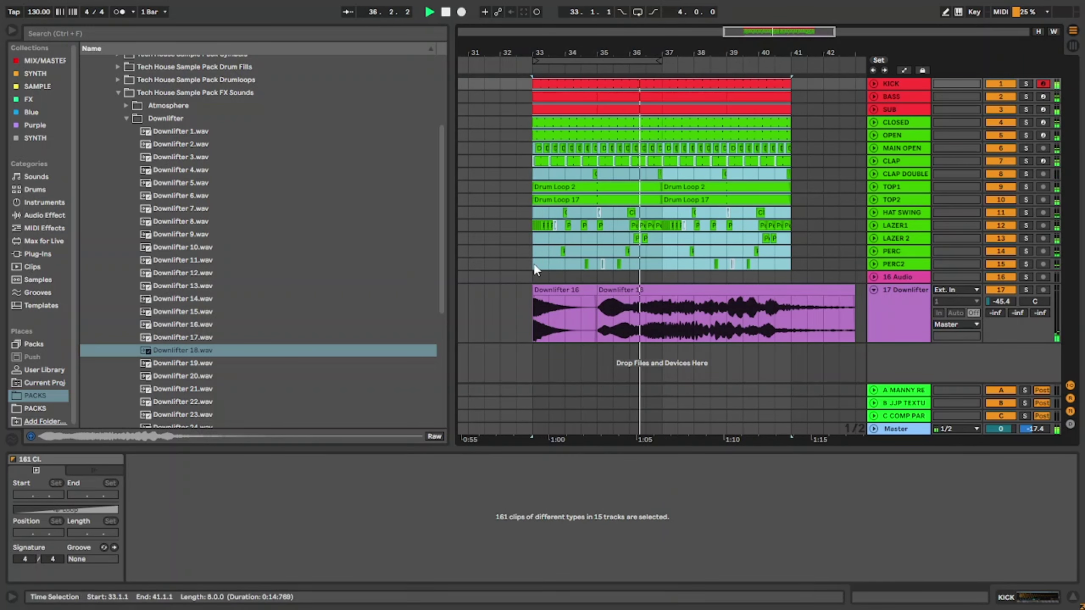
{"action": "left_click", "coordinate": [532, 262], "text": "shift"}
{"action": "key", "text": "ctrl+l"}
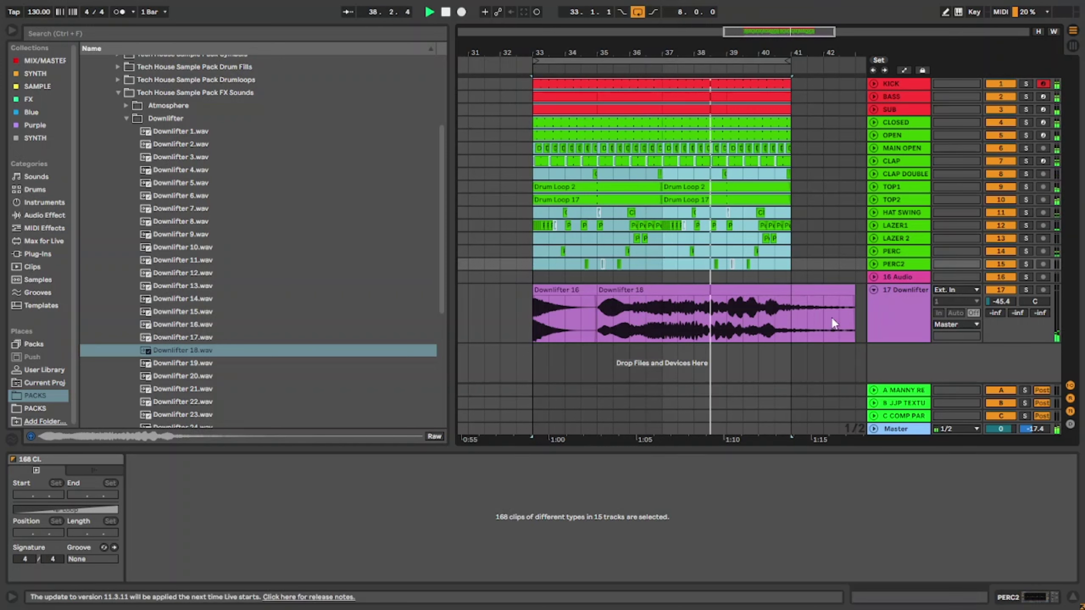
Halve the Downlifter 18 clip's tempo twice, down to 74.18 BPM.
{"action": "left_click", "coordinate": [756, 290]}
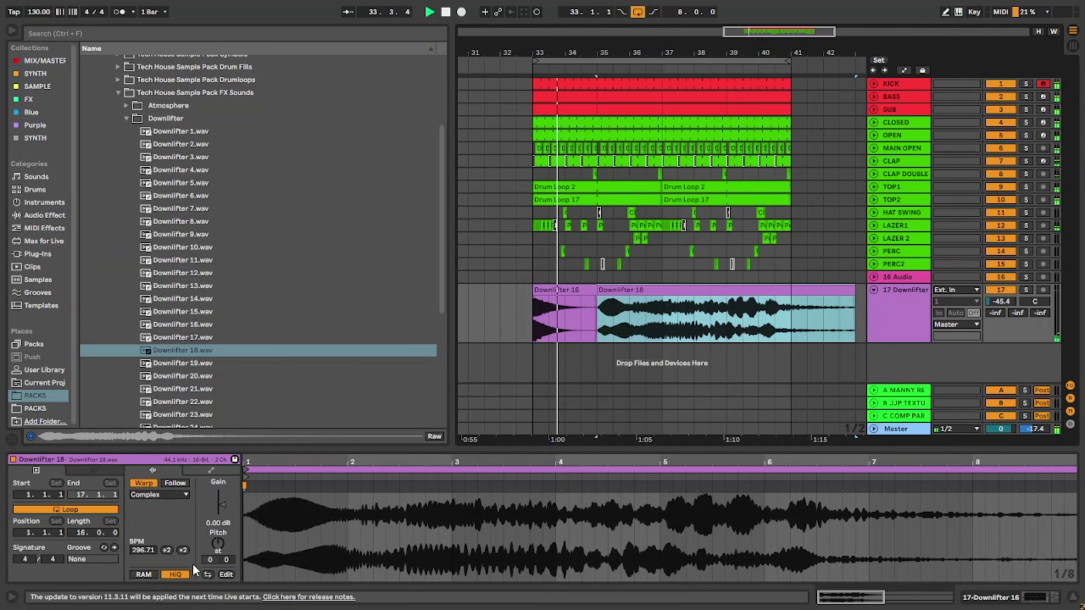
{"action": "left_click", "coordinate": [167, 550]}
{"action": "left_click", "coordinate": [168, 550]}
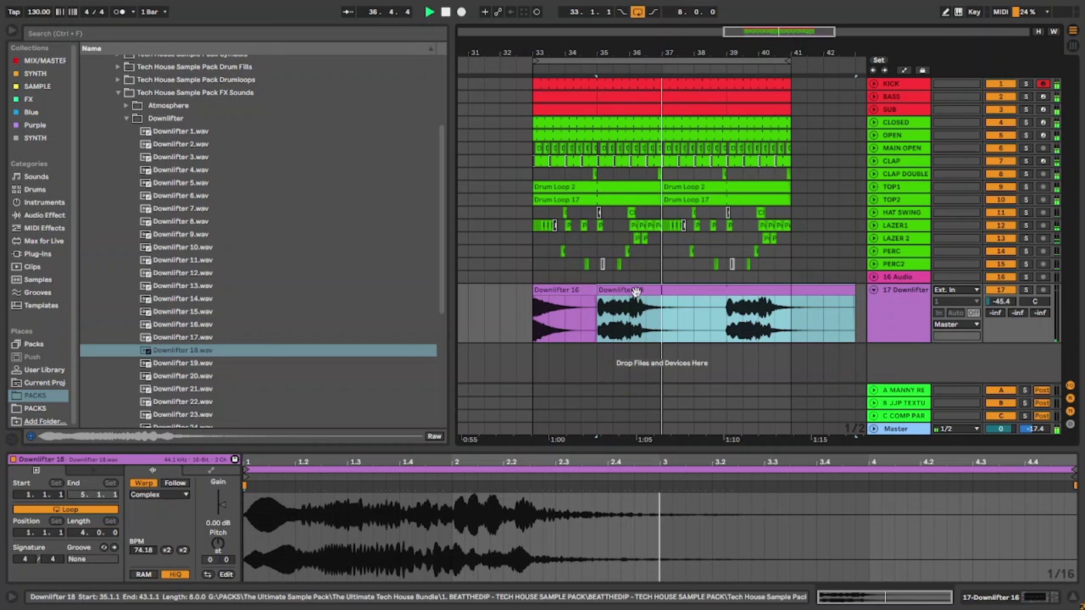
Move the Downlifter 18 clip to start at bar 36 and split it at 39.3.1, before its second repeat.
{"action": "left_click_drag", "start_coordinate": [637, 291], "coordinate": [669, 292]}
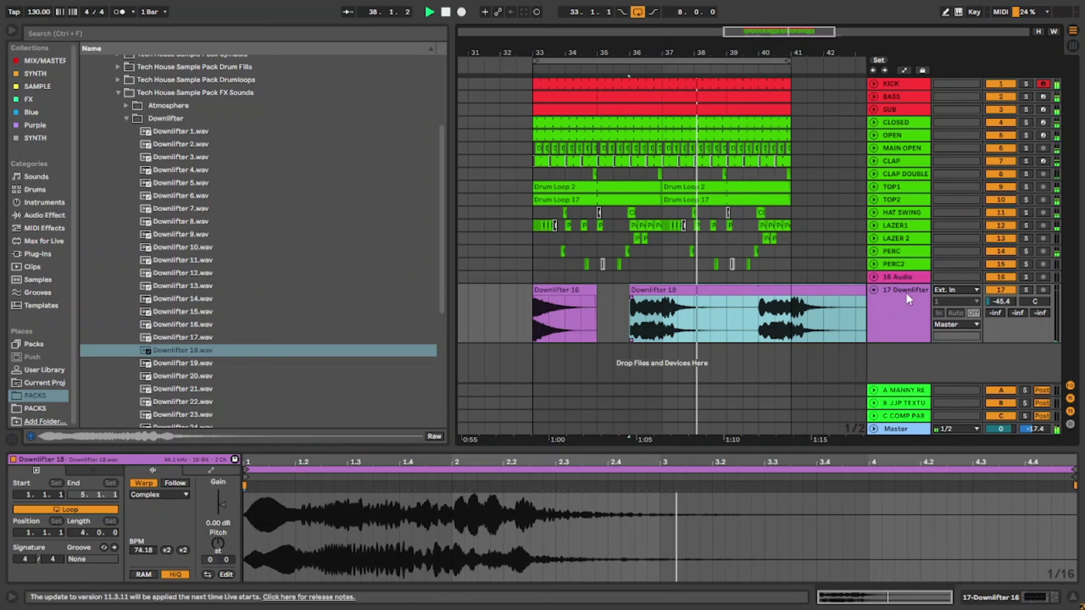
{"action": "left_click", "coordinate": [736, 305]}
{"action": "key", "text": "ctrl+e"}
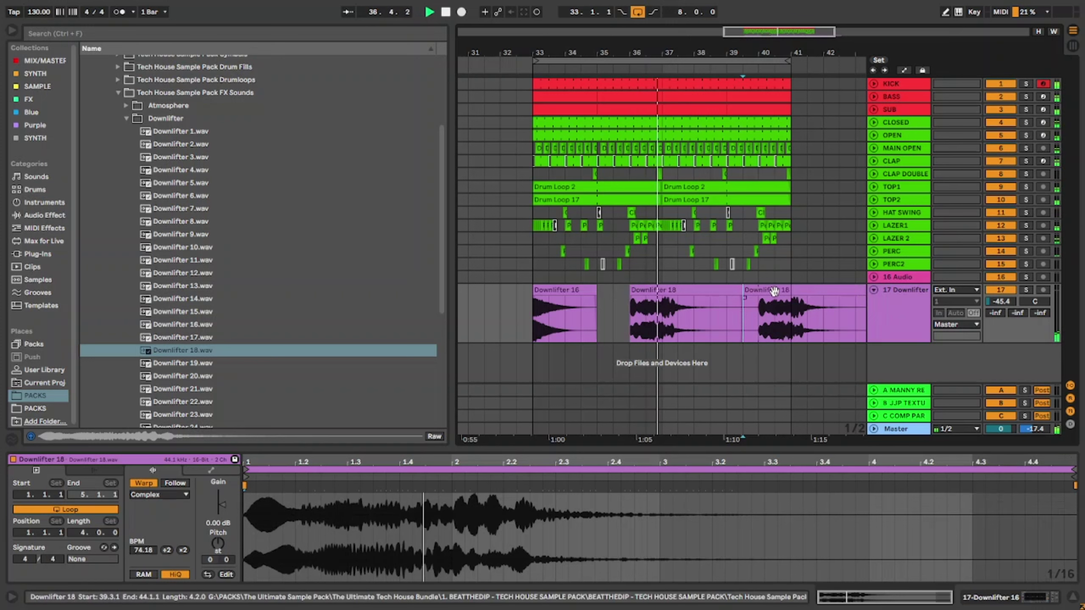
Delete the Downlifter 18 clip's second repeat and move the remaining clip to a new track at -40.3 dB.
{"action": "left_click", "coordinate": [775, 291]}
{"action": "key", "text": "Delete"}
{"action": "left_click_drag", "start_coordinate": [635, 301], "coordinate": [641, 349]}
{"action": "left_click_drag", "start_coordinate": [1001, 341], "coordinate": [1001, 336]}
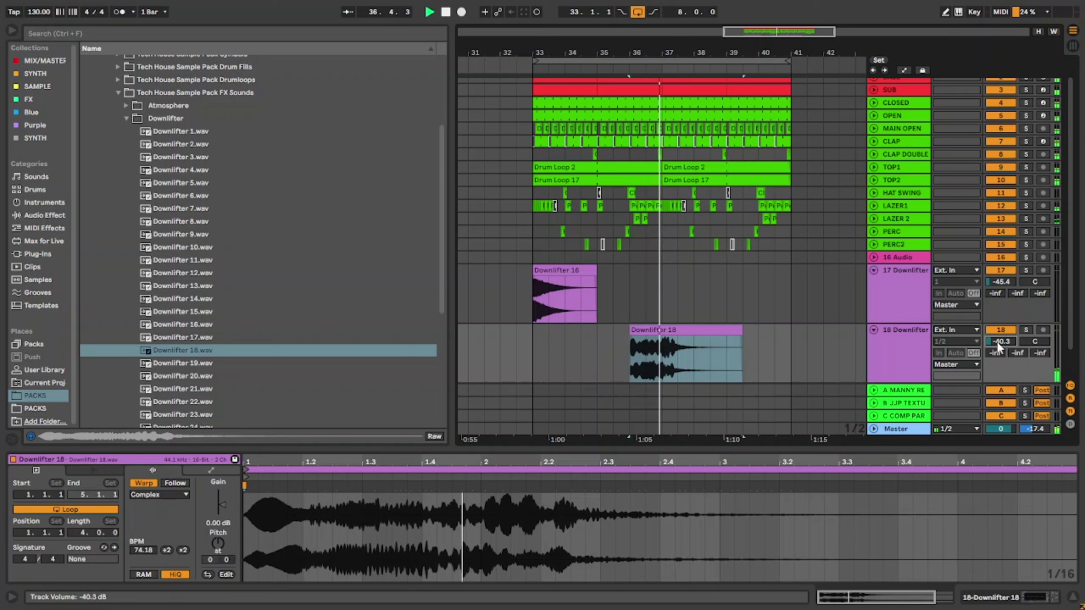
Play the groove from bar 33 and audition the Downlifter 19, 20 and 21 samples against it.
{"action": "left_click", "coordinate": [571, 269]}
{"action": "key", "text": "space"}
{"action": "key", "text": "space"}
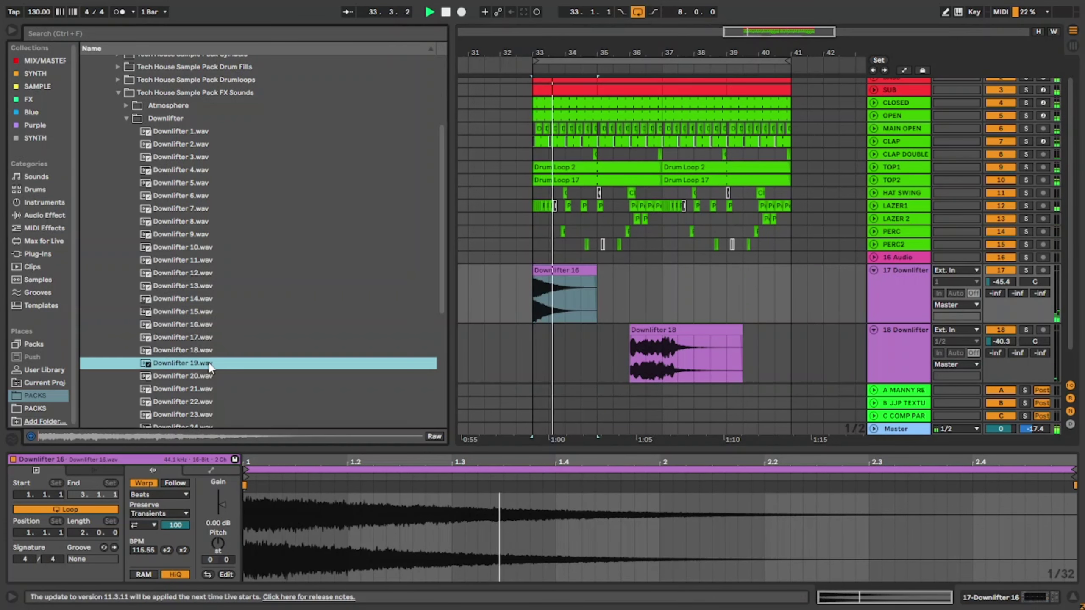
{"action": "left_click", "coordinate": [214, 375]}
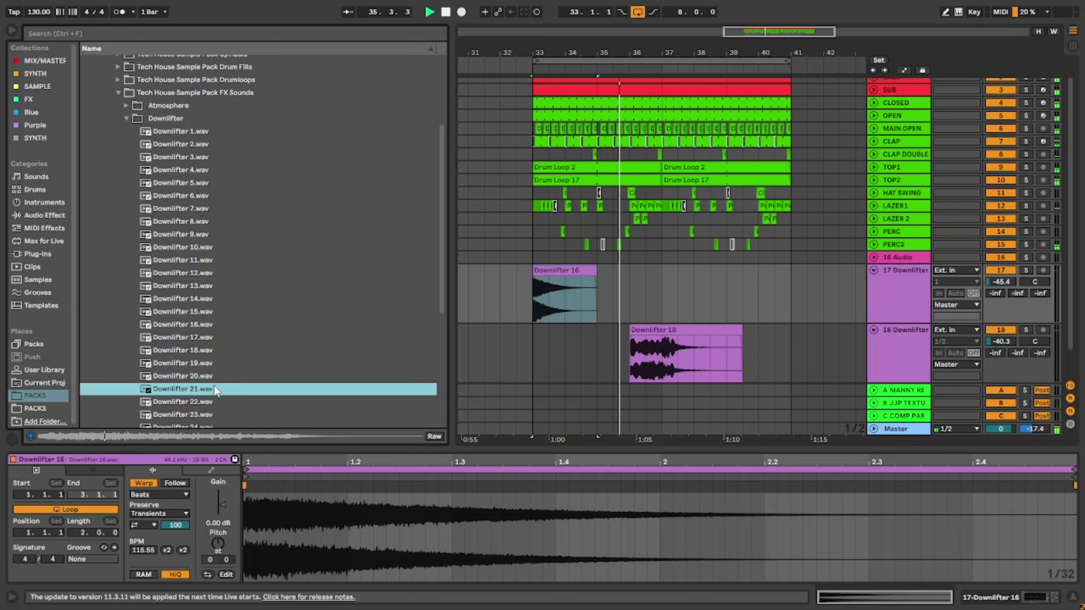
{"action": "left_click", "coordinate": [215, 389]}
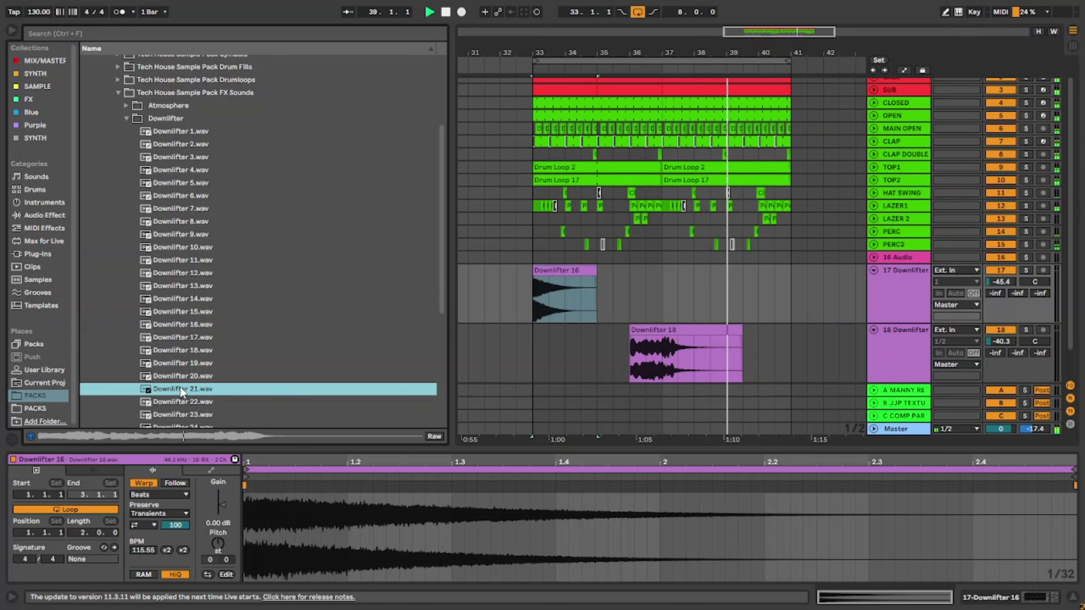
Place Downlifter 21 on a new track at bar 36, set that track's volume to -32.6 dB and play it back.
{"action": "left_click_drag", "start_coordinate": [176, 386], "coordinate": [634, 376]}
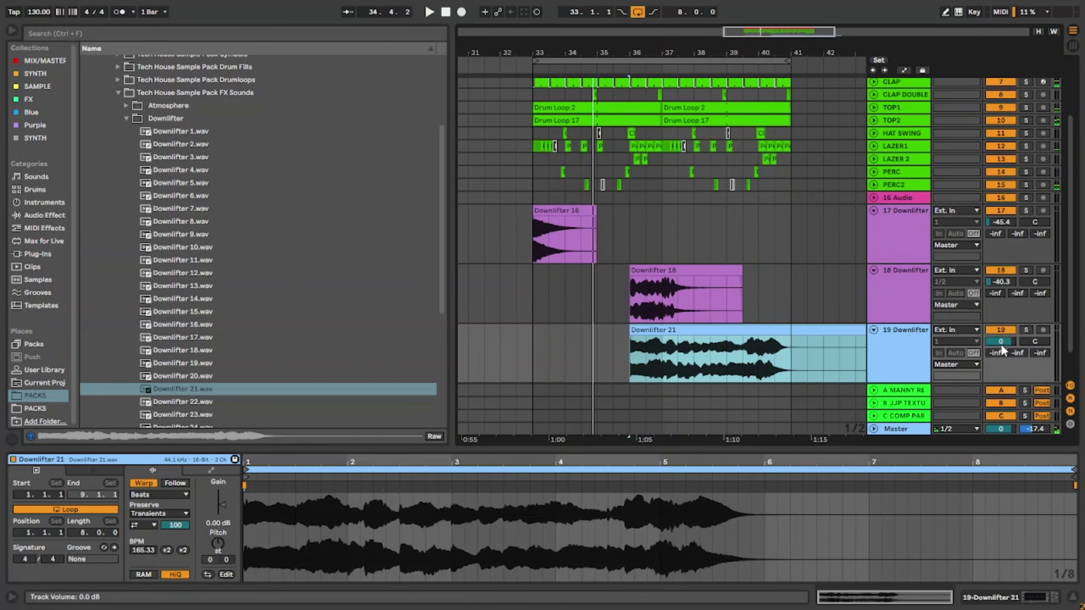
{"action": "left_click_drag", "start_coordinate": [1001, 344], "coordinate": [1001, 391]}
{"action": "key", "text": "space"}
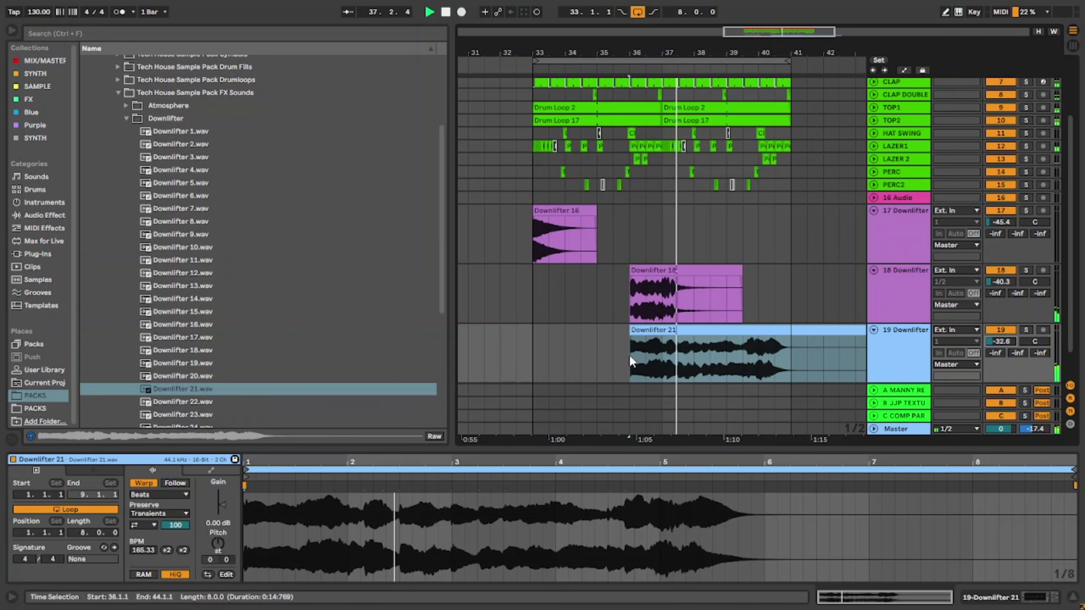
Duplicate the Downlifter 21 track's range from bar 33 to 41 and deactivate the original clip at bar 36.
{"action": "scroll", "coordinate": [503, 332], "scroll_direction": "down", "scroll_amount": 3}
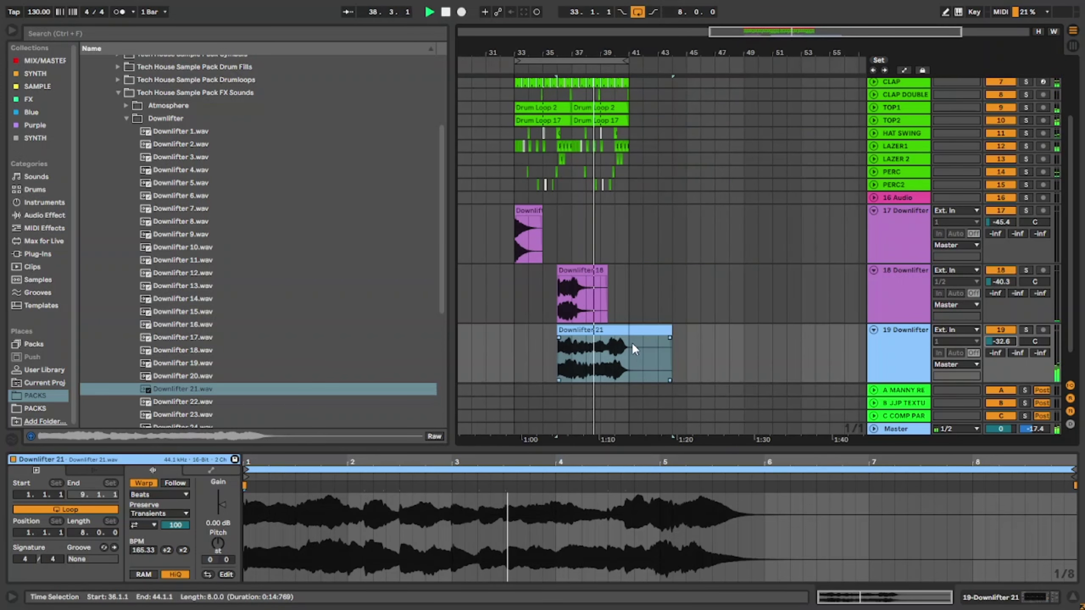
{"action": "left_click_drag", "start_coordinate": [631, 343], "coordinate": [519, 345]}
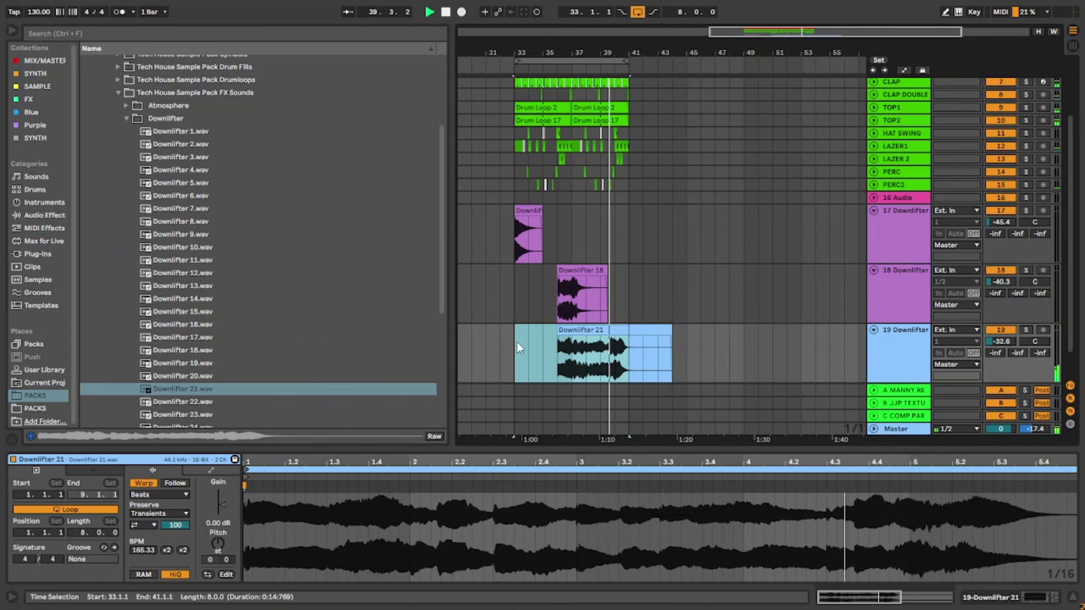
{"action": "key", "text": "ctrl+d"}
{"action": "left_click", "coordinate": [643, 328]}
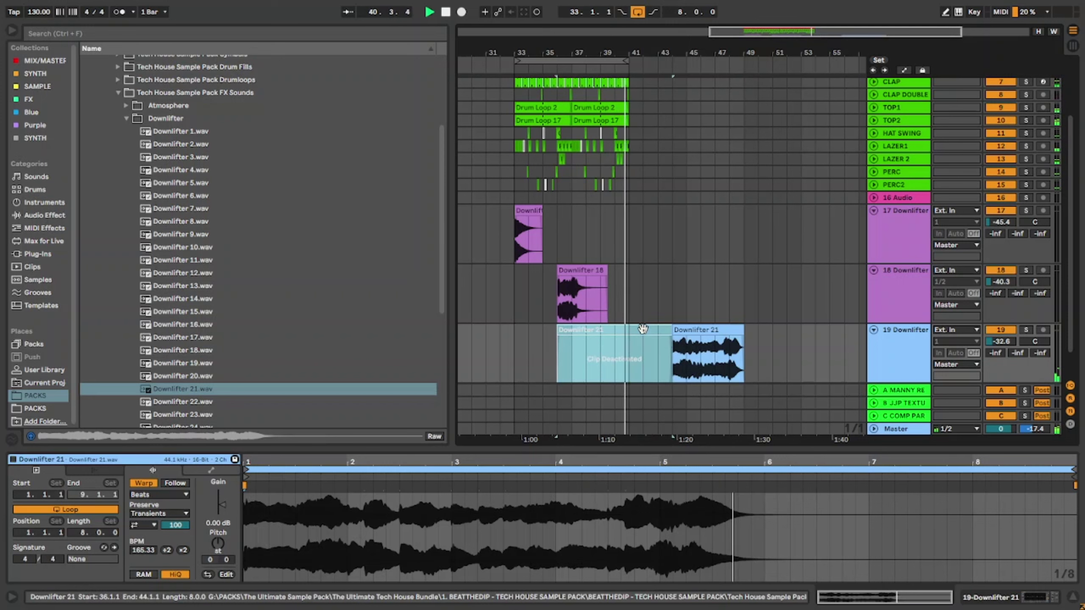
Duplicate the eight bars from bar 33 of the KICK through Downlifter 18 tracks to bar 41.
{"action": "left_click", "coordinate": [630, 299]}
{"action": "scroll", "coordinate": [627, 289], "scroll_direction": "up", "scroll_amount": 4}
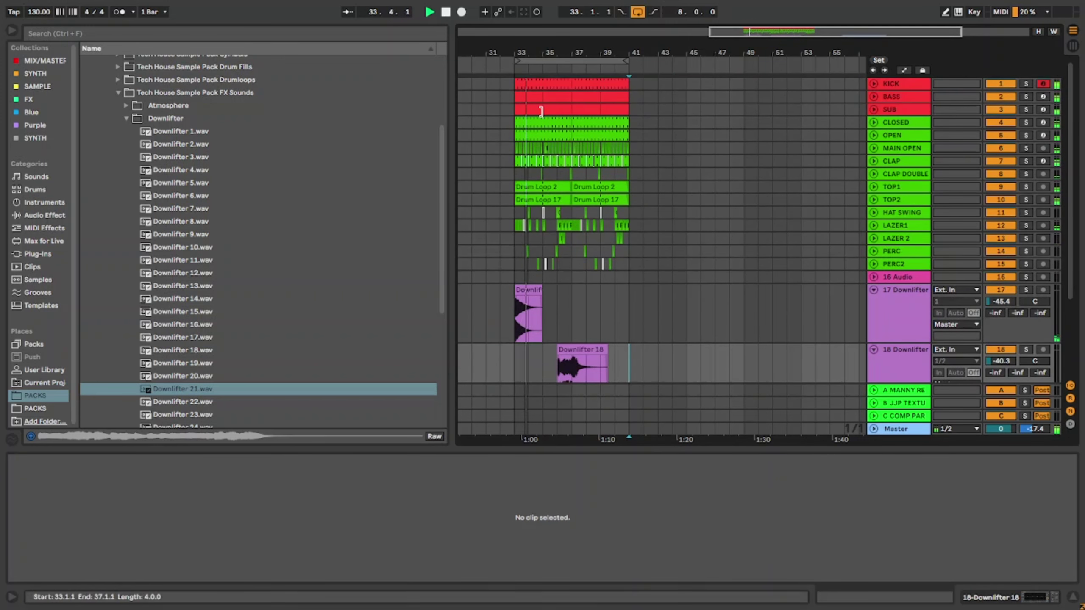
{"action": "key", "text": "ctrl+a"}
{"action": "key", "text": "ctrl+d"}
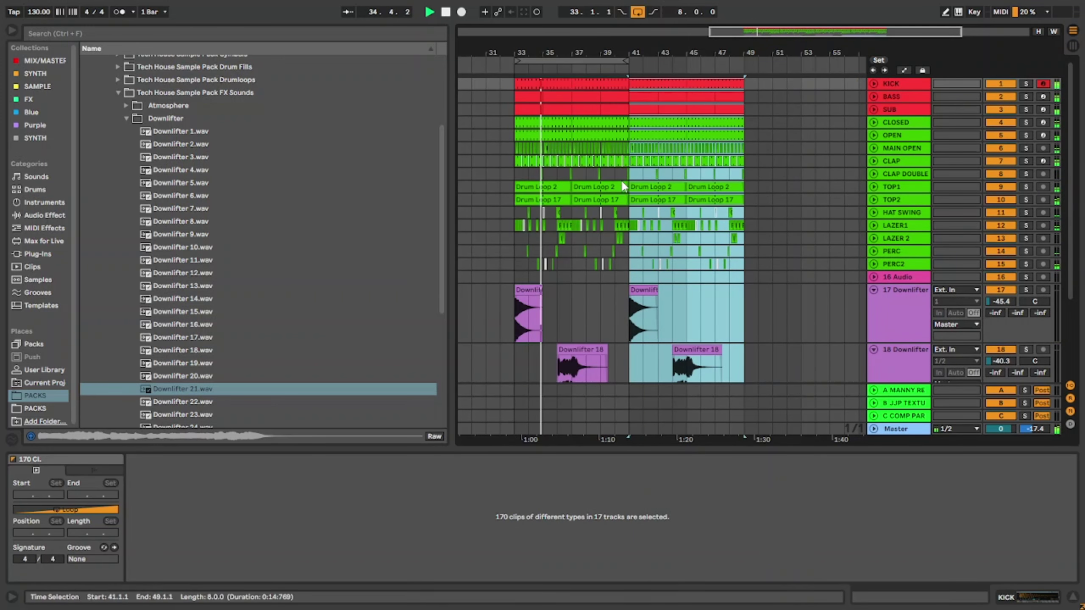
Extend the loop to 16 bars starting at bar 33.
{"action": "left_click", "coordinate": [638, 12]}
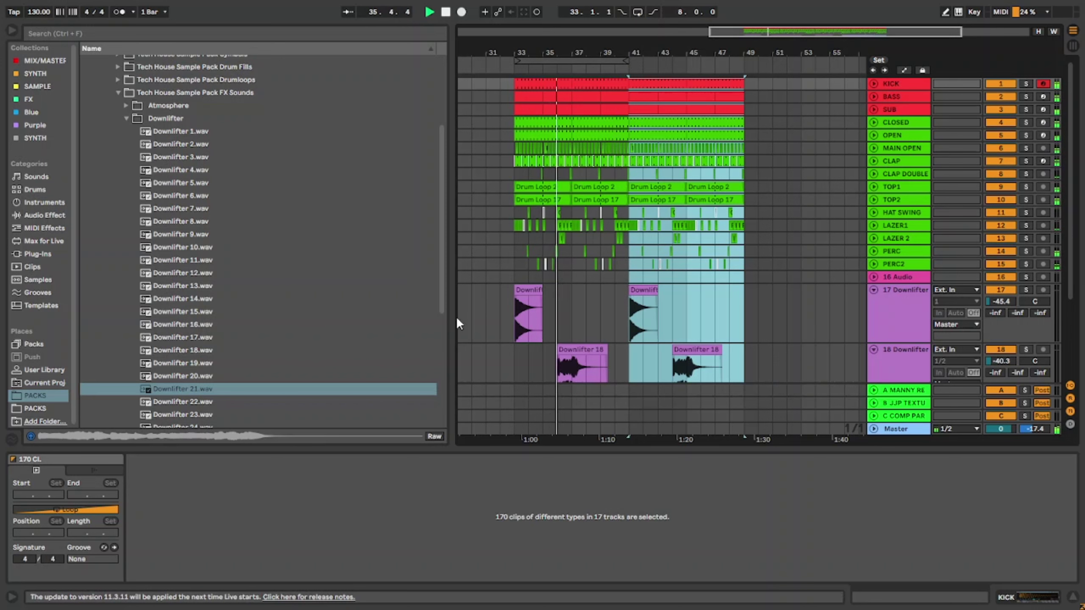
{"action": "left_click", "coordinate": [513, 251], "text": "shift"}
{"action": "left_click", "coordinate": [512, 247], "text": "shift"}
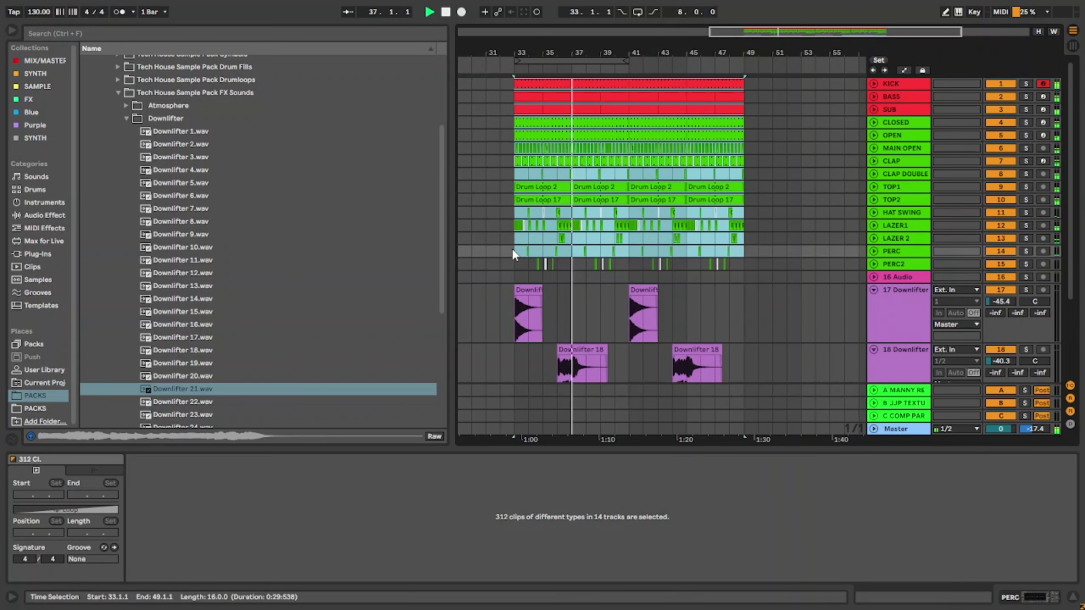
{"action": "key", "text": "ctrl+l"}
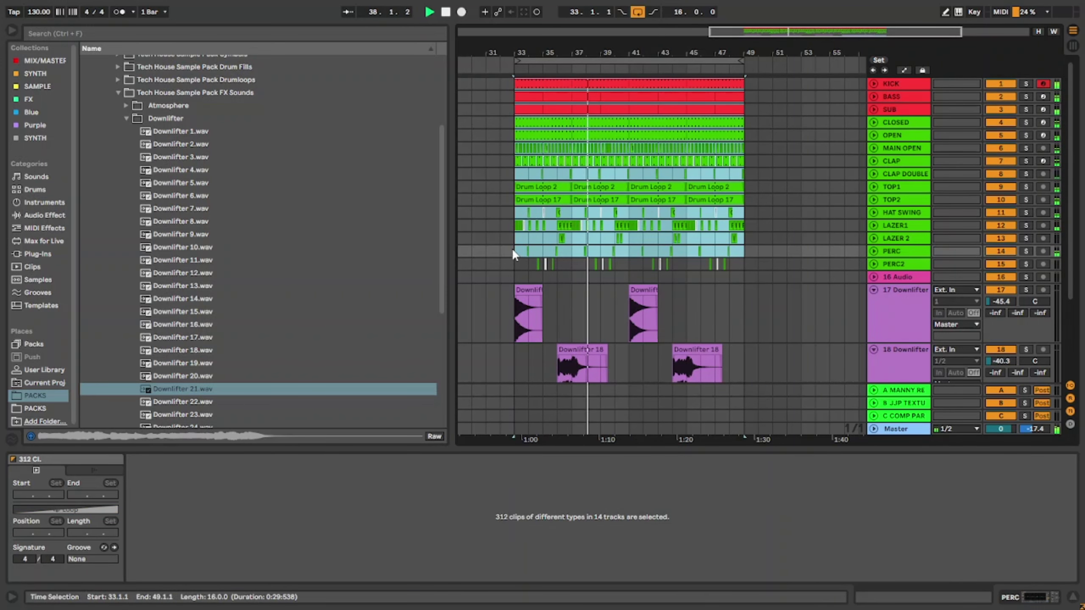
Fold the three downlifter tracks and deactivate the copied Downlifter 18 clip at bar 44.
{"action": "scroll", "coordinate": [594, 263], "scroll_direction": "down", "scroll_amount": 3}
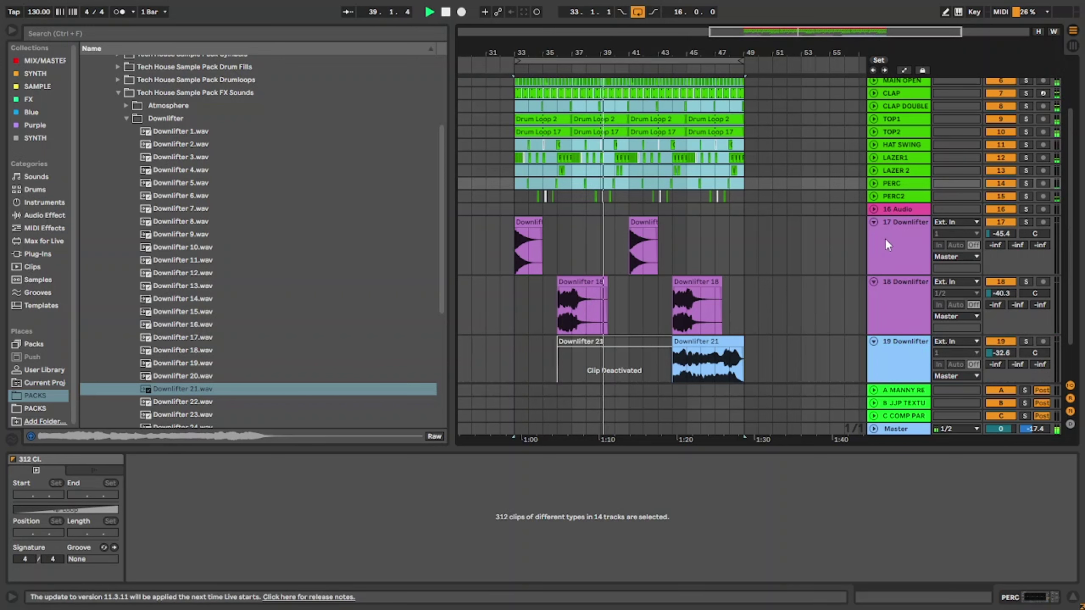
{"action": "left_click", "coordinate": [874, 221]}
{"action": "left_click", "coordinate": [874, 236]}
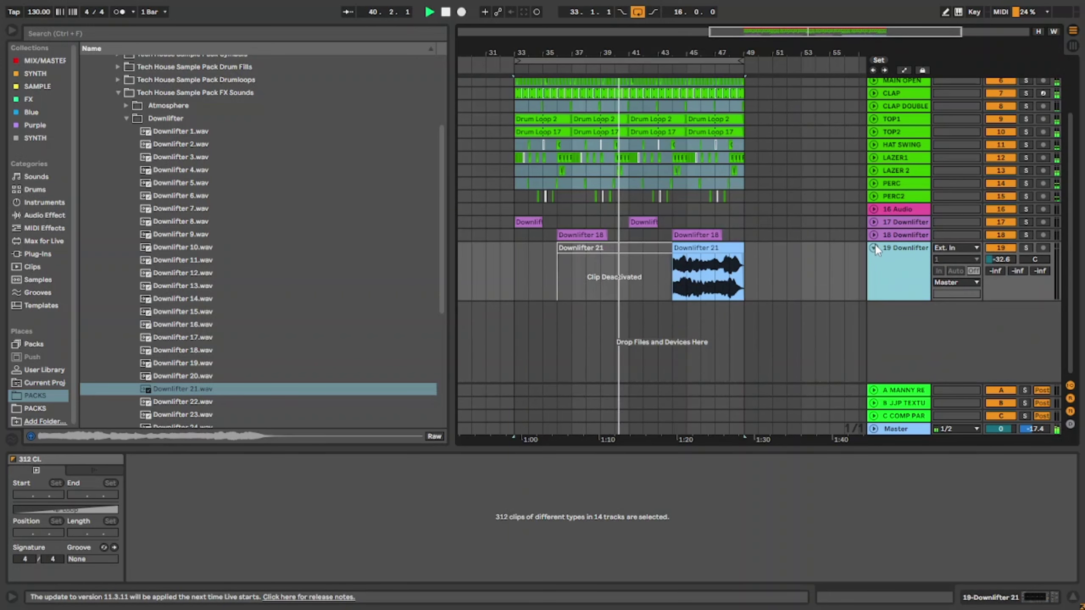
{"action": "left_click", "coordinate": [875, 246]}
{"action": "left_click", "coordinate": [684, 300]}
{"action": "key", "text": "0"}
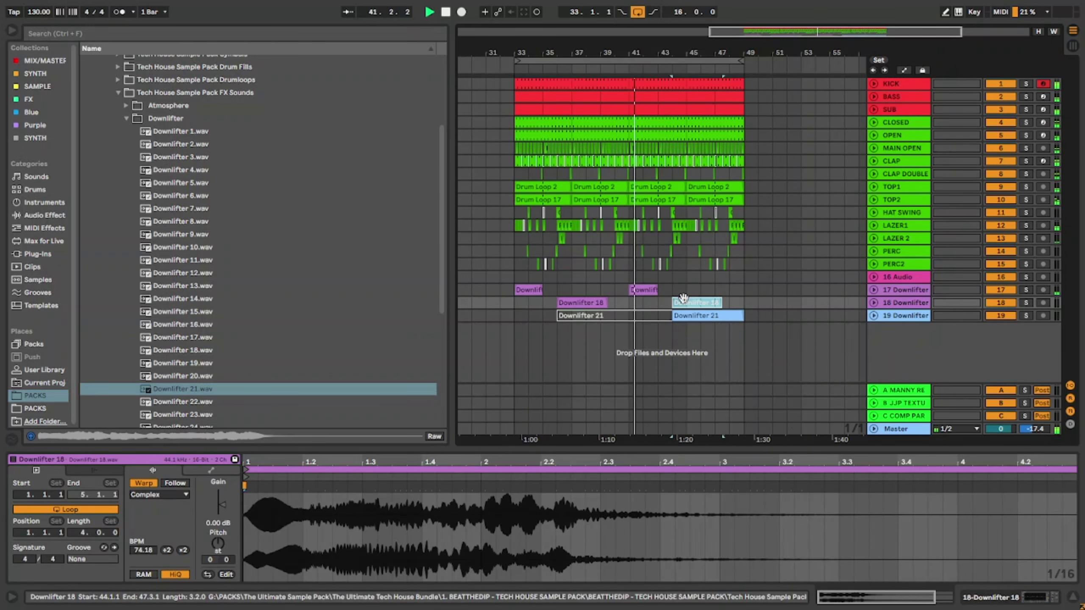
Unfold the Downlifter 18 track and deactivate the copied Downlifter 16 clip at bar 41.
{"action": "left_click", "coordinate": [874, 303]}
{"action": "left_click", "coordinate": [801, 330]}
{"action": "scroll", "coordinate": [891, 319], "scroll_direction": "down", "scroll_amount": 1}
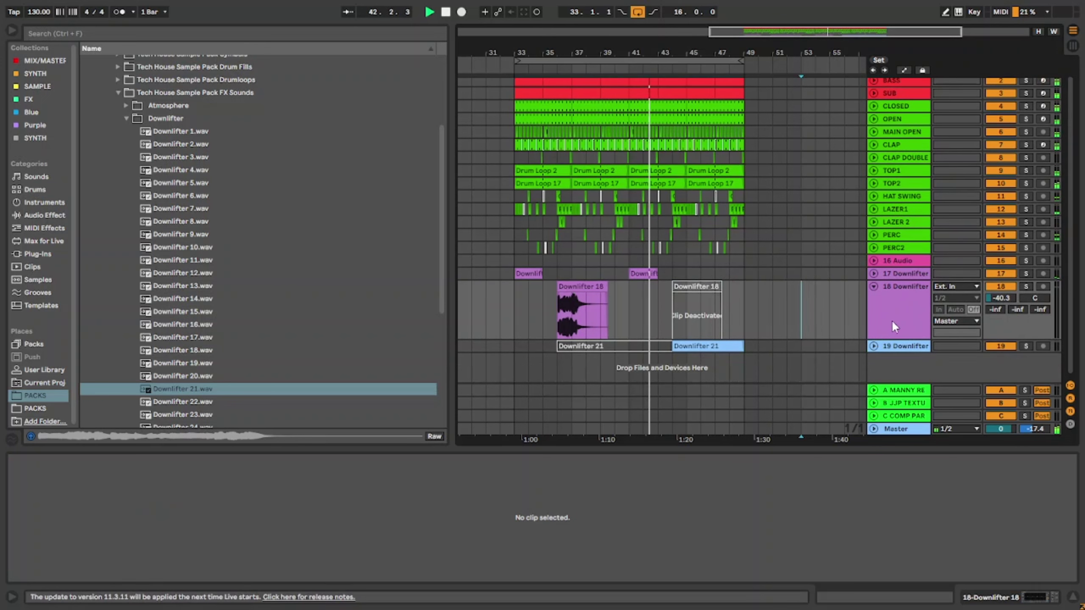
{"action": "left_click", "coordinate": [644, 273]}
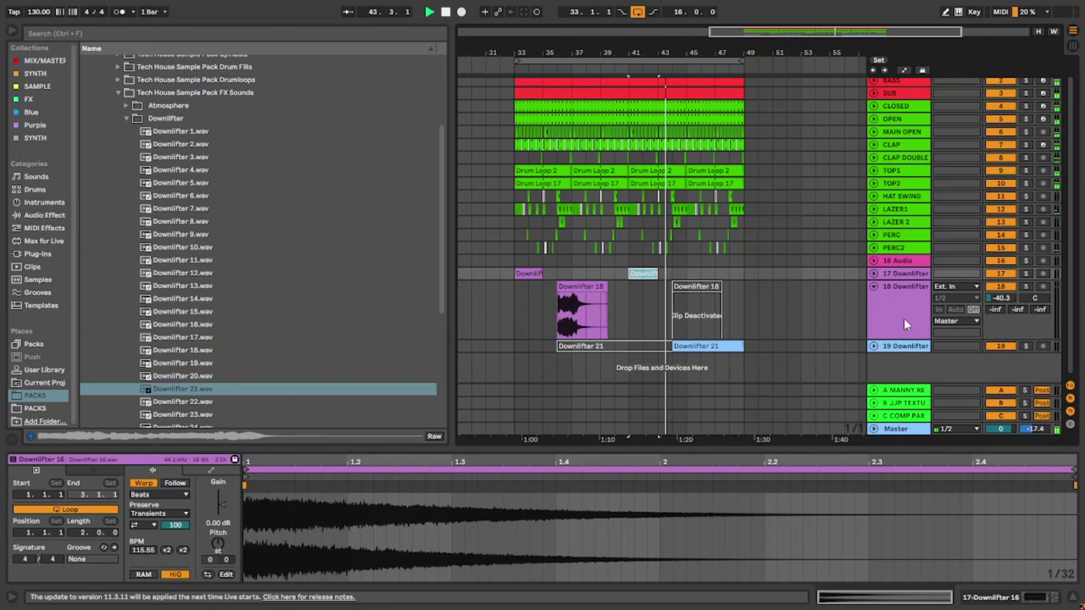
Unfold the Downlifter 21 track, set its volume to -32.8 dB and collapse the clip detail view.
{"action": "left_click", "coordinate": [874, 346]}
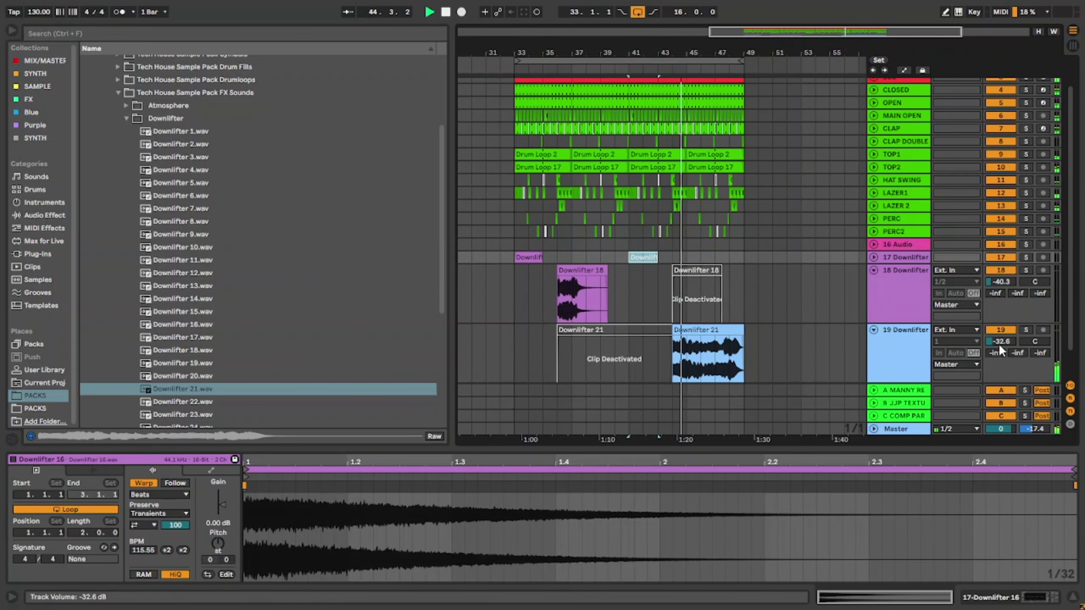
{"action": "left_click_drag", "start_coordinate": [1000, 342], "coordinate": [1000, 343]}
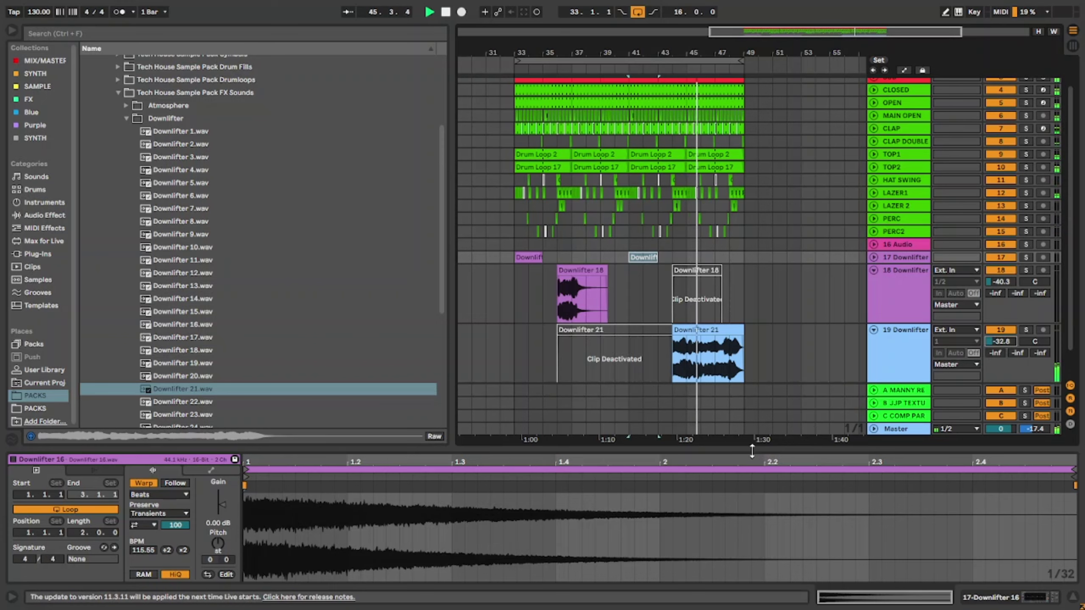
{"action": "left_click_drag", "start_coordinate": [752, 451], "coordinate": [726, 573]}
Duplicate bars 41 to 49 of the KICK through PERC2 tracks to bar 49.
{"action": "scroll", "coordinate": [677, 427], "scroll_direction": "down", "scroll_amount": 3}
{"action": "scroll", "coordinate": [764, 343], "scroll_direction": "up", "scroll_amount": 5}
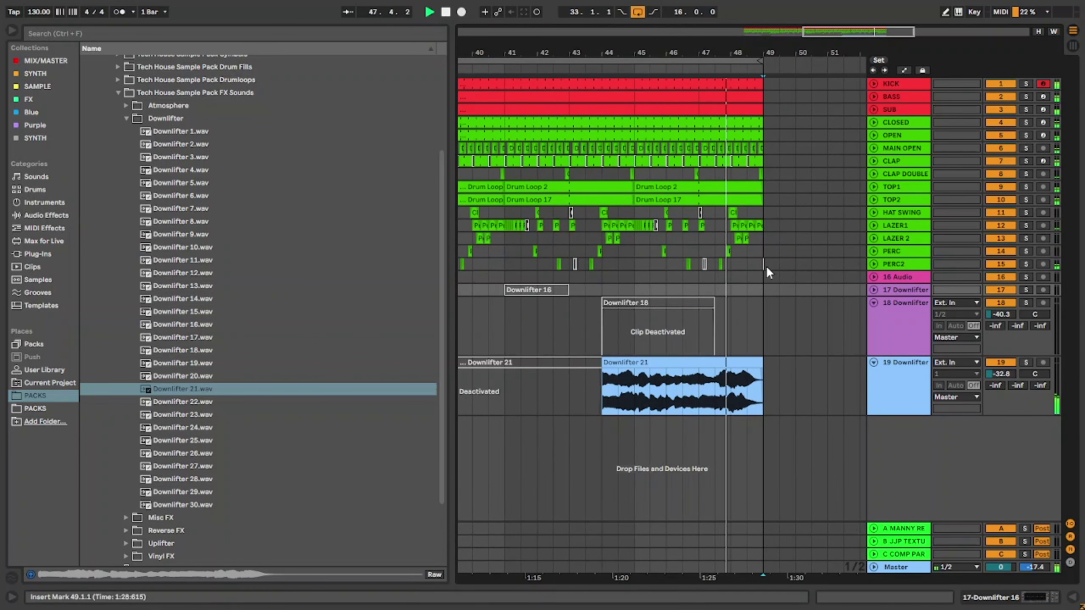
{"action": "left_click_drag", "start_coordinate": [766, 266], "coordinate": [506, 96]}
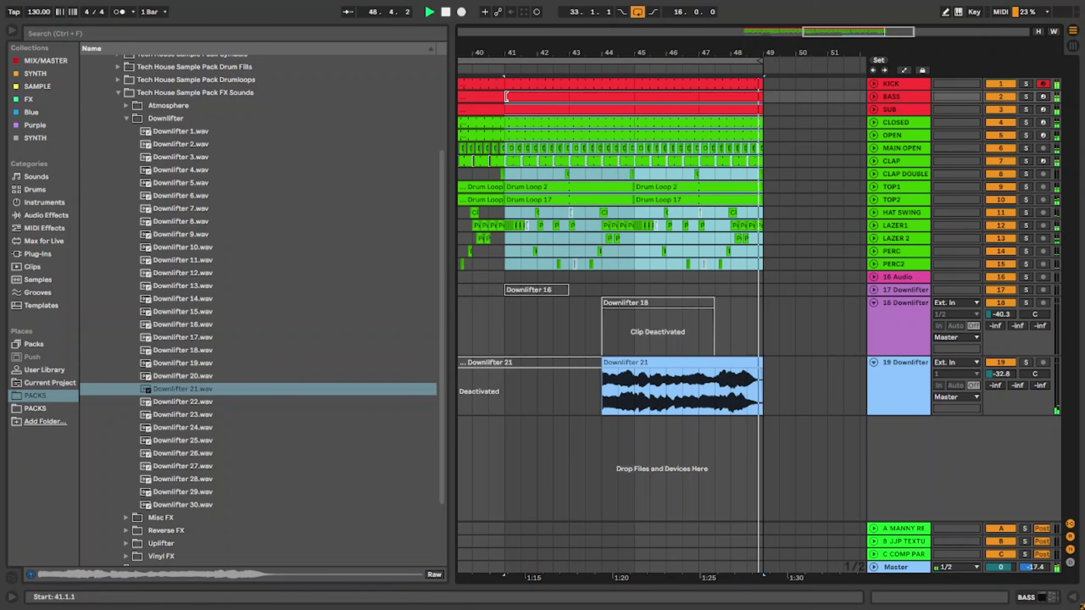
{"action": "key", "text": "ctrl+d"}
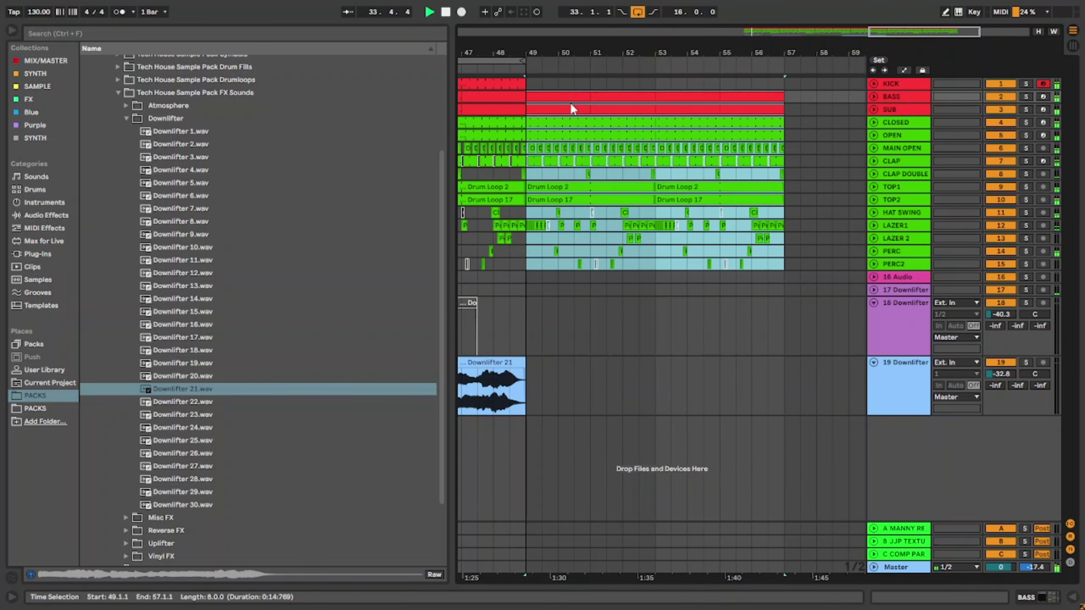
{"action": "key", "text": "ctrl+z"}
{"action": "left_click", "coordinate": [514, 82]}
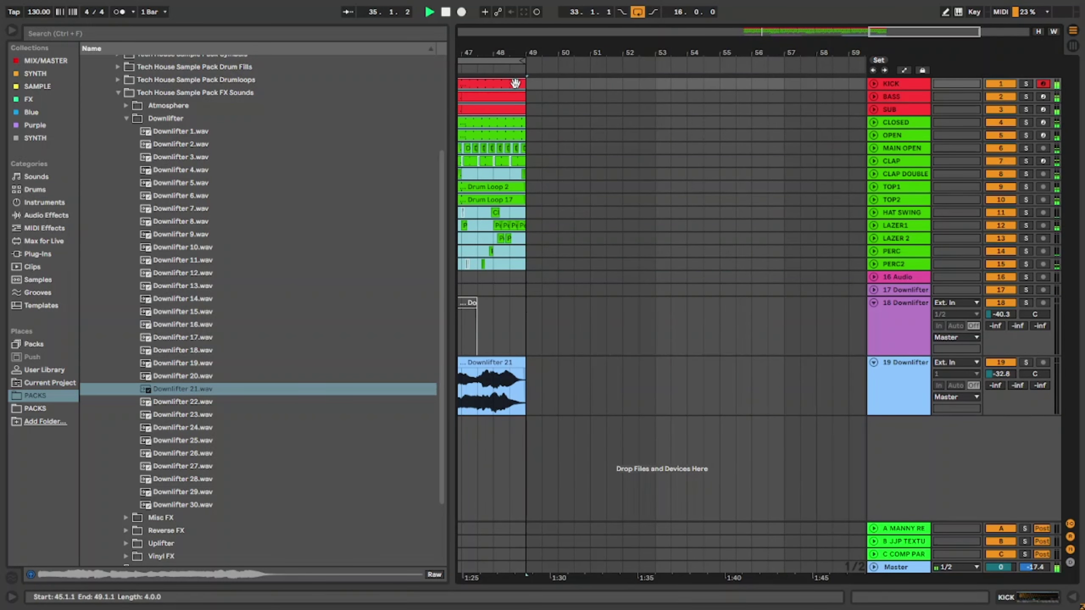
{"action": "key", "text": "ctrl+d"}
Deactivate the clips on the CLOSED through TOP2 tracks from bar 49 to 57 and play from bar 49.
{"action": "left_click", "coordinate": [561, 83]}
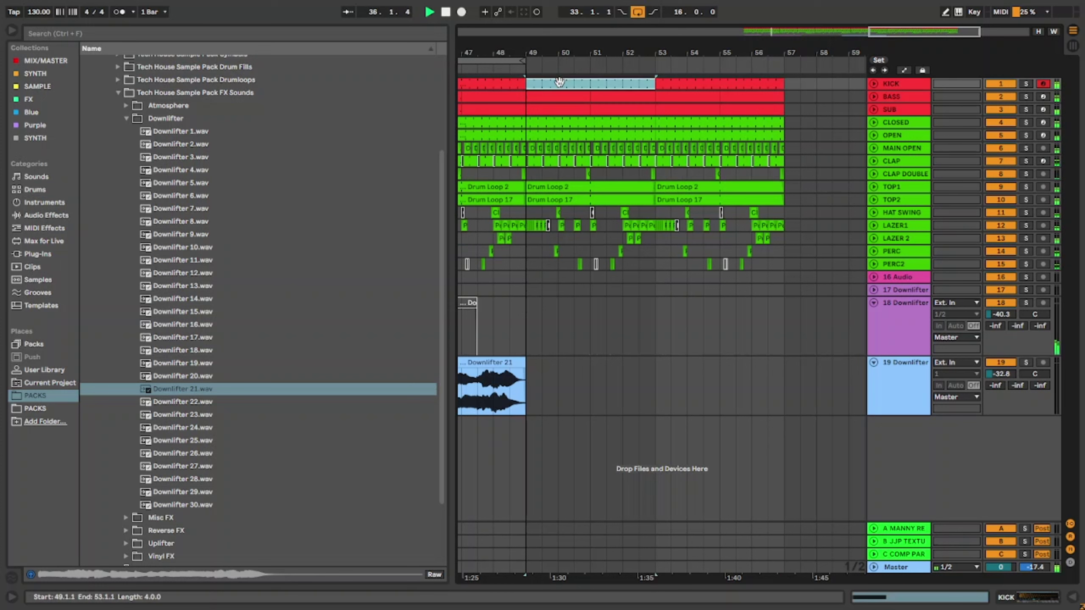
{"action": "left_click", "coordinate": [725, 81]}
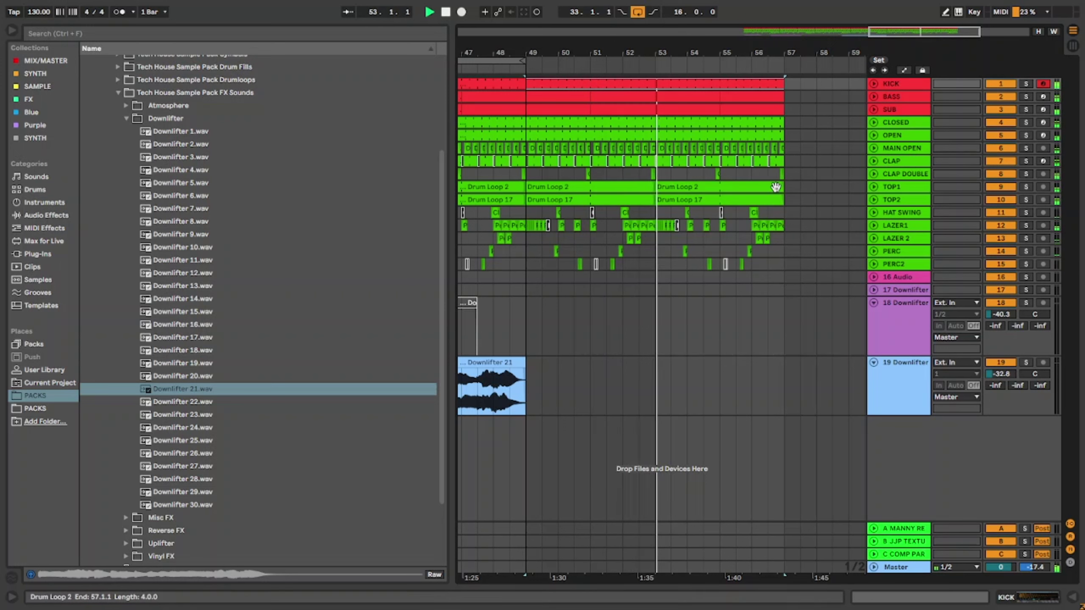
{"action": "left_click", "coordinate": [772, 200]}
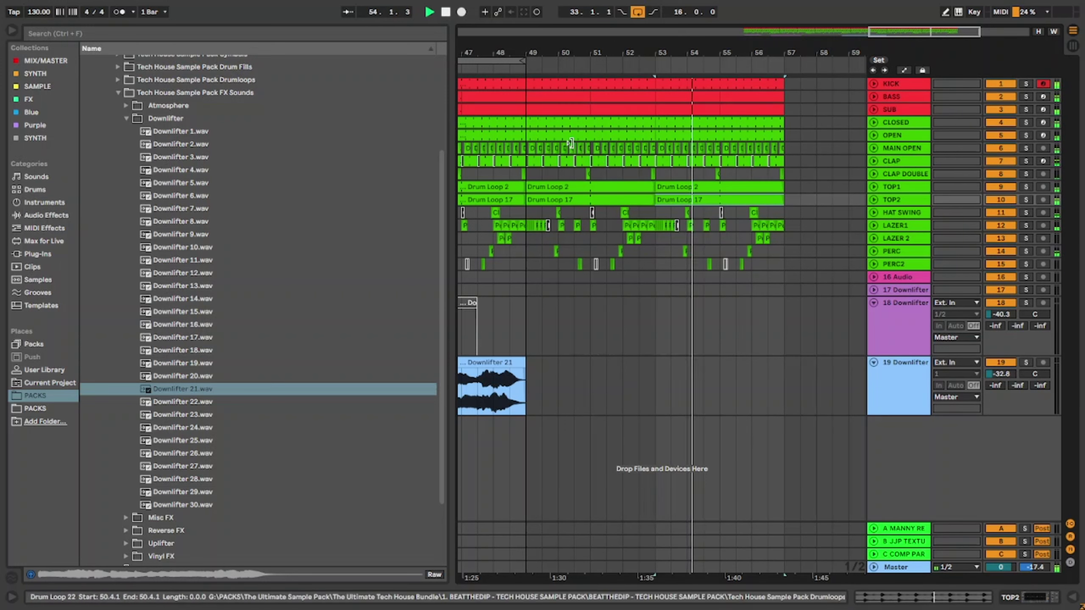
{"action": "left_click", "coordinate": [556, 120], "text": "shift"}
{"action": "key", "text": "0"}
{"action": "key", "text": "space"}
{"action": "key", "text": "space"}
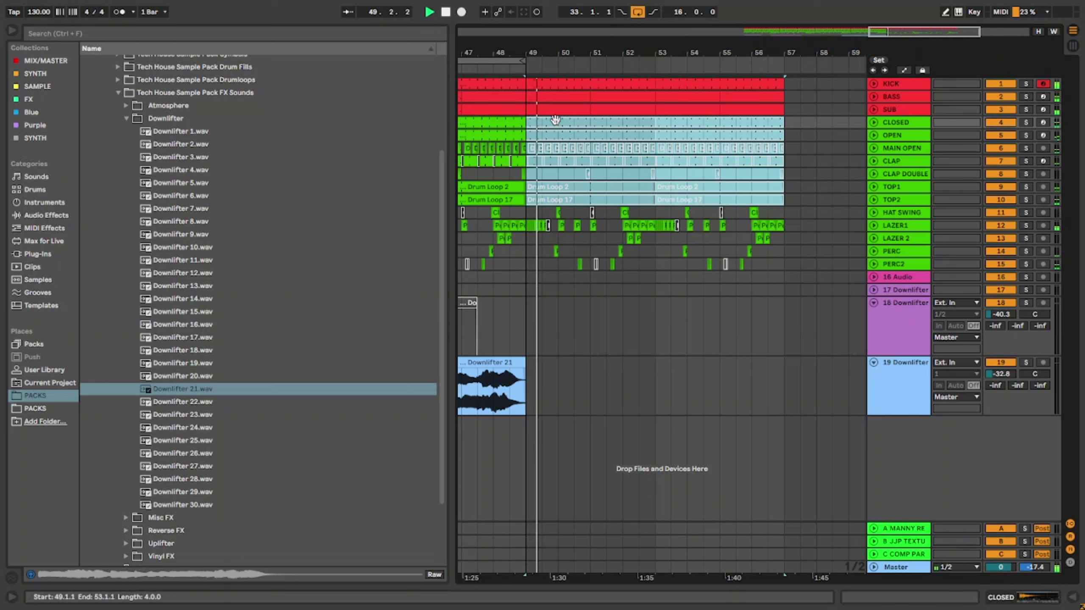
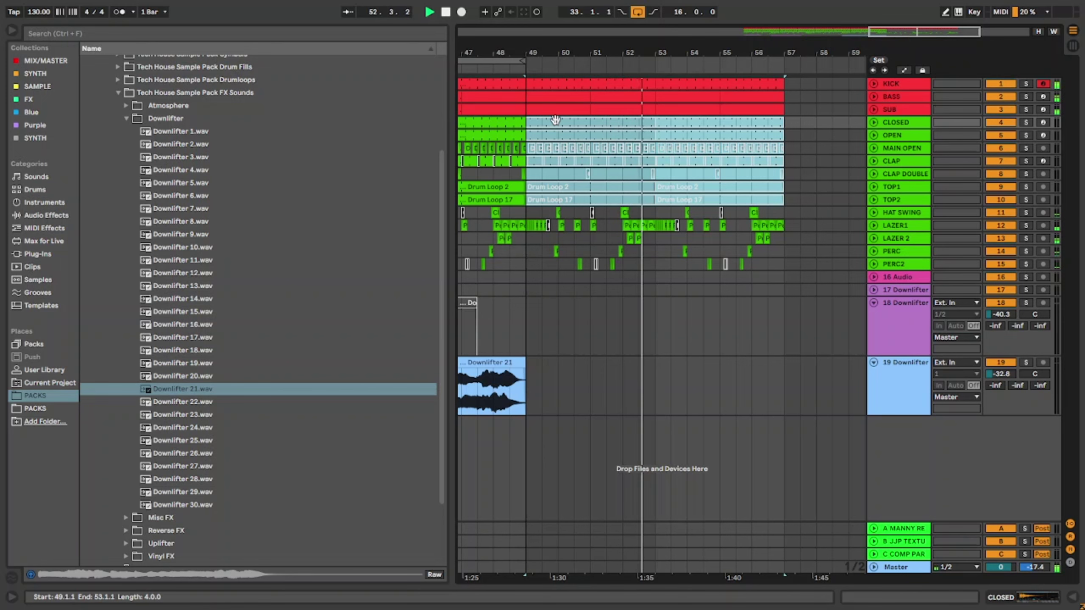
Extend the loop to 24 bars, from bar 33 to bar 57.
{"action": "scroll", "coordinate": [693, 272], "scroll_direction": "down", "scroll_amount": 5}
{"action": "left_click", "coordinate": [660, 391]}
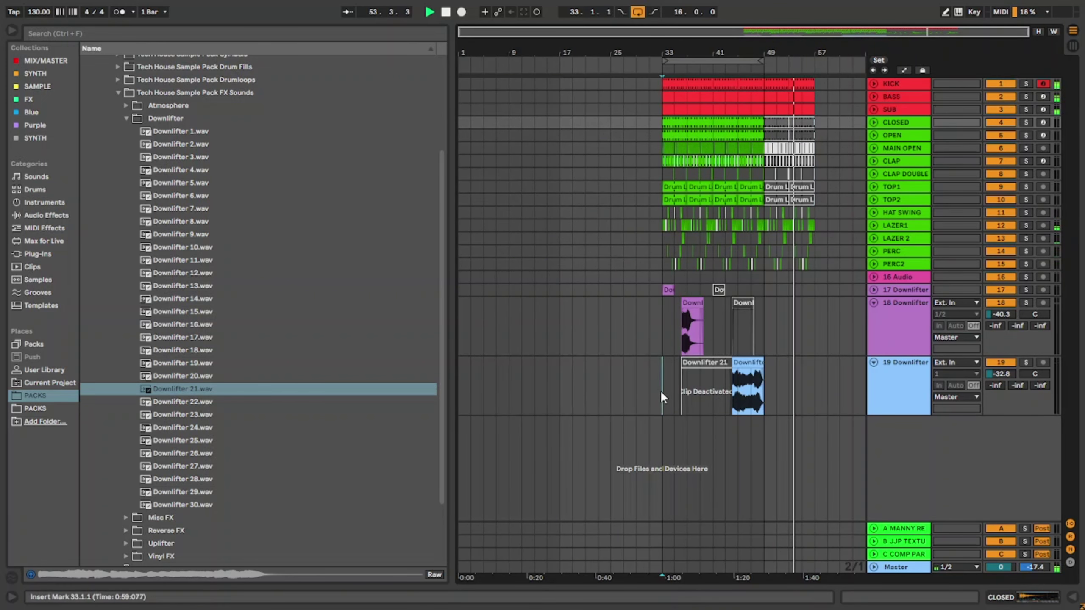
{"action": "left_click", "coordinate": [815, 376], "text": "shift"}
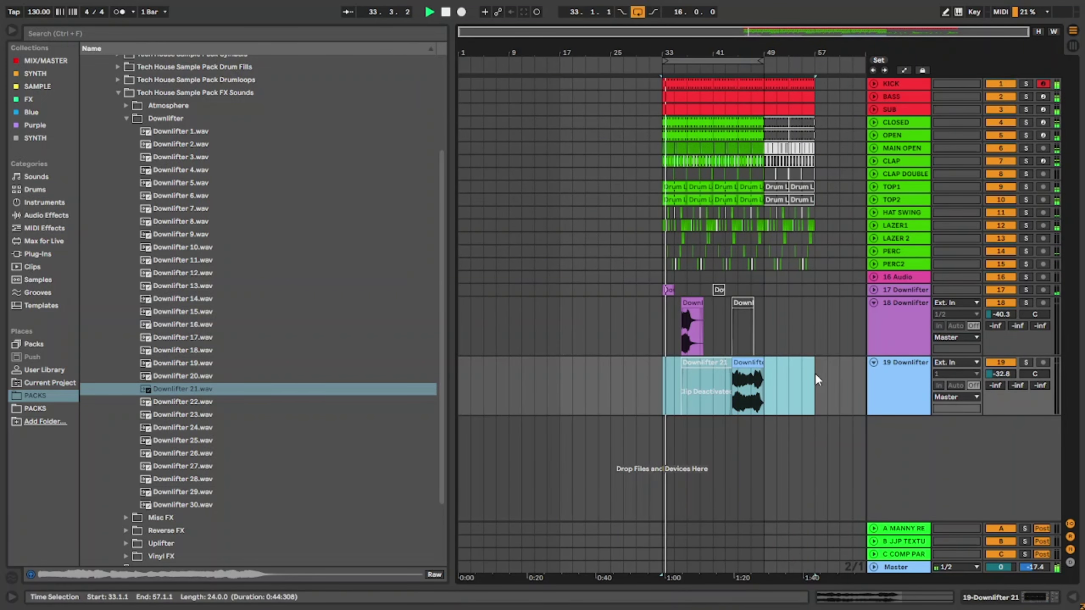
{"action": "key", "text": "ctrl+l"}
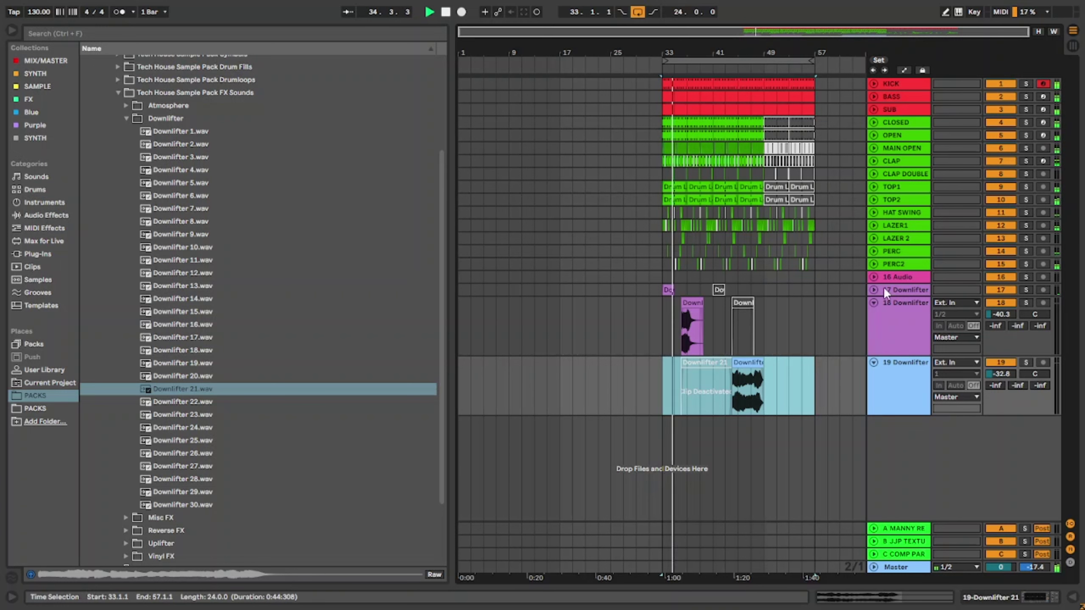
Unfold the OPEN track and switch it off.
{"action": "left_click", "coordinate": [874, 133]}
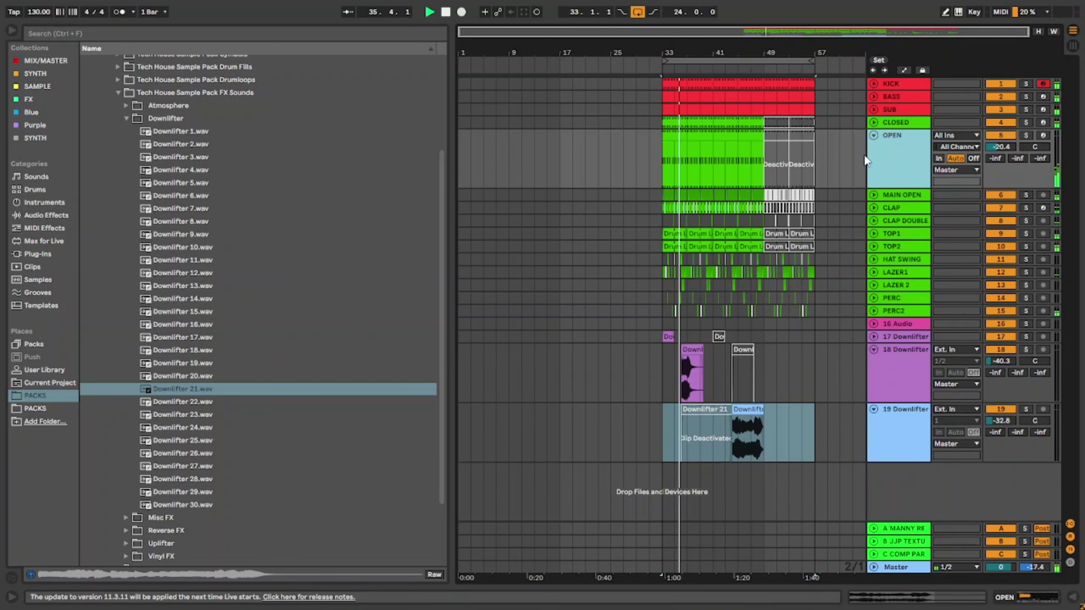
{"action": "left_click", "coordinate": [1001, 135]}
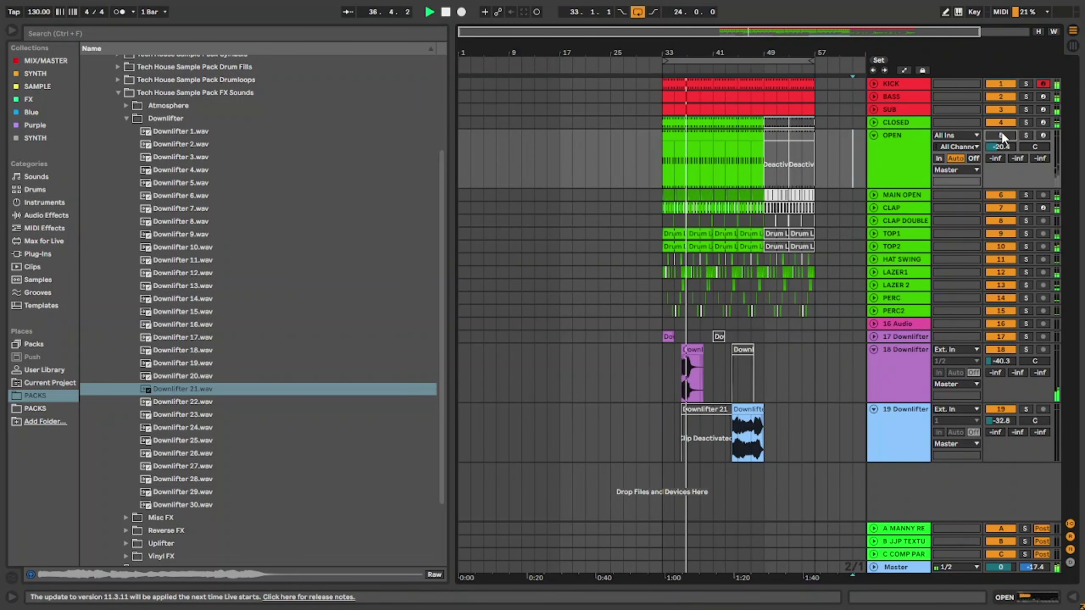
Compare the OPEN and MAIN OPEN hats by switching each track off and on, and lower the OPEN track's volume to -22.0 dB.
{"action": "left_click", "coordinate": [1001, 195]}
{"action": "left_click", "coordinate": [1001, 195]}
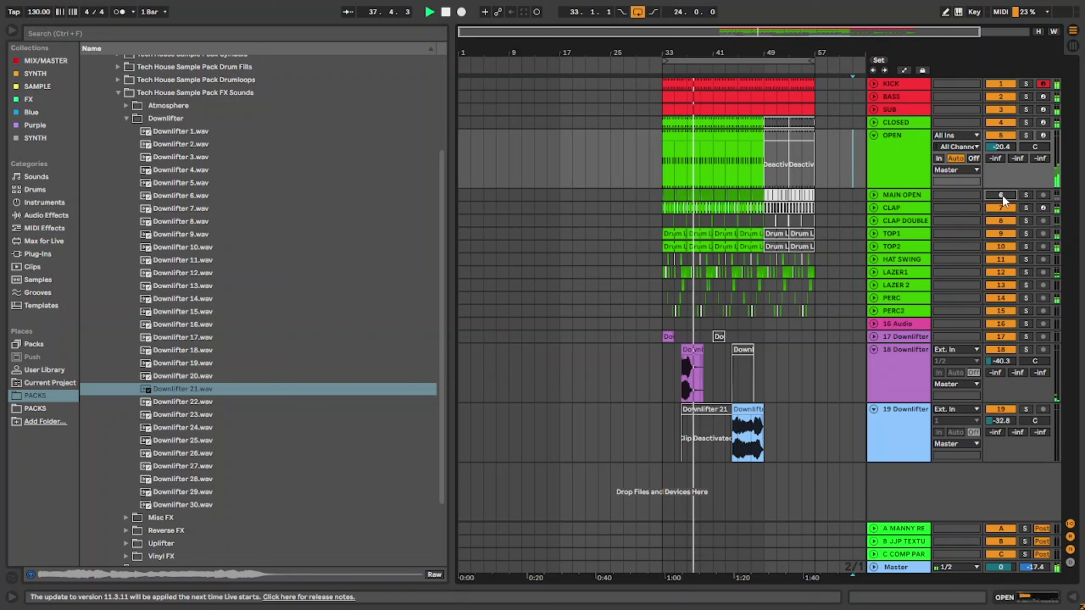
{"action": "left_click", "coordinate": [999, 137]}
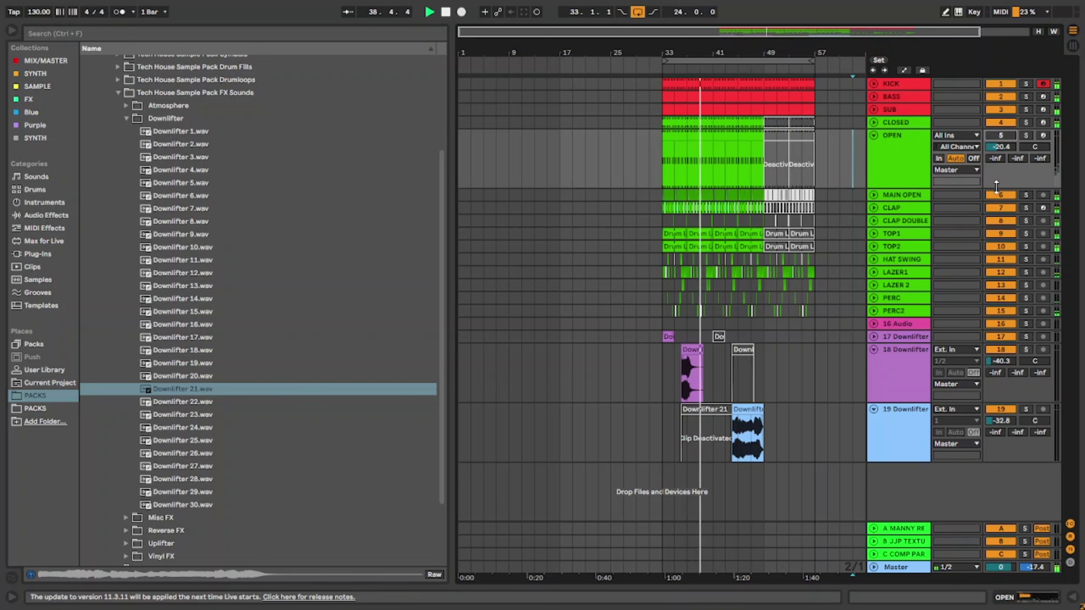
{"action": "left_click", "coordinate": [1000, 195]}
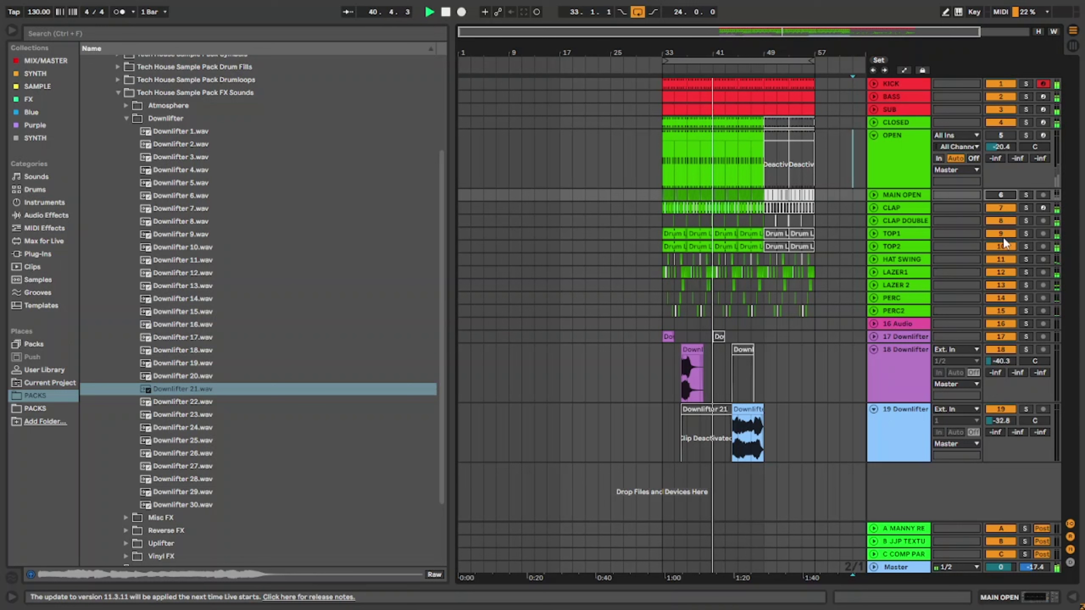
{"action": "left_click", "coordinate": [1001, 195]}
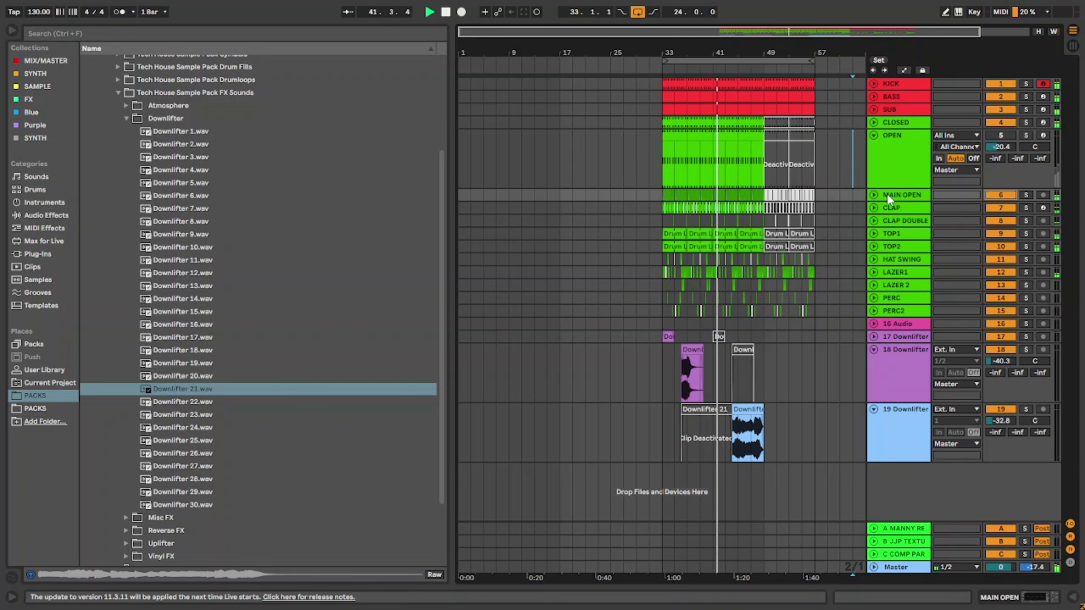
{"action": "left_click", "coordinate": [1002, 137]}
{"action": "left_click_drag", "start_coordinate": [1000, 146], "coordinate": [1001, 151]}
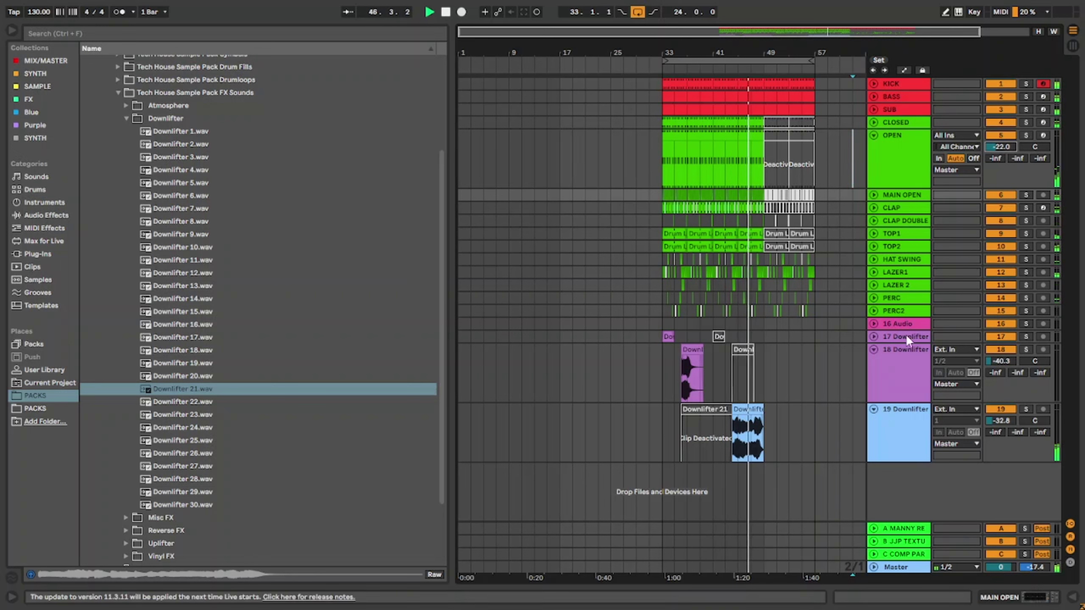
Fold the 18 Downlifter, 19 Downlifter and OPEN tracks in the arrangement.
{"action": "left_click", "coordinate": [874, 350]}
{"action": "left_click", "coordinate": [878, 370]}
{"action": "left_click", "coordinate": [874, 363]}
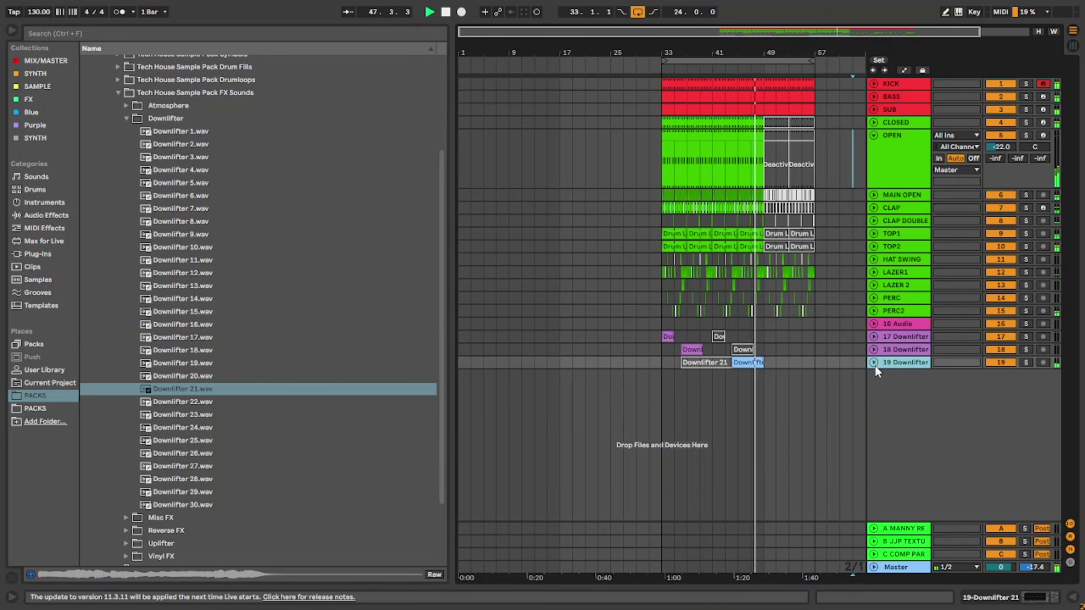
{"action": "scroll", "coordinate": [665, 359], "scroll_direction": "up", "scroll_amount": 2}
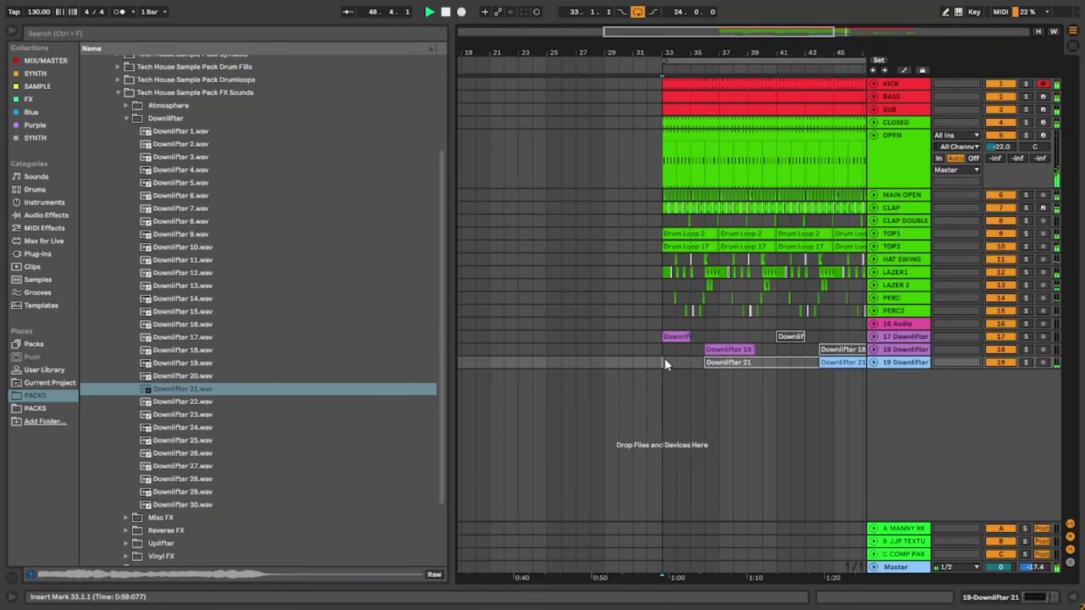
{"action": "scroll", "coordinate": [665, 360], "scroll_direction": "down", "scroll_amount": 3}
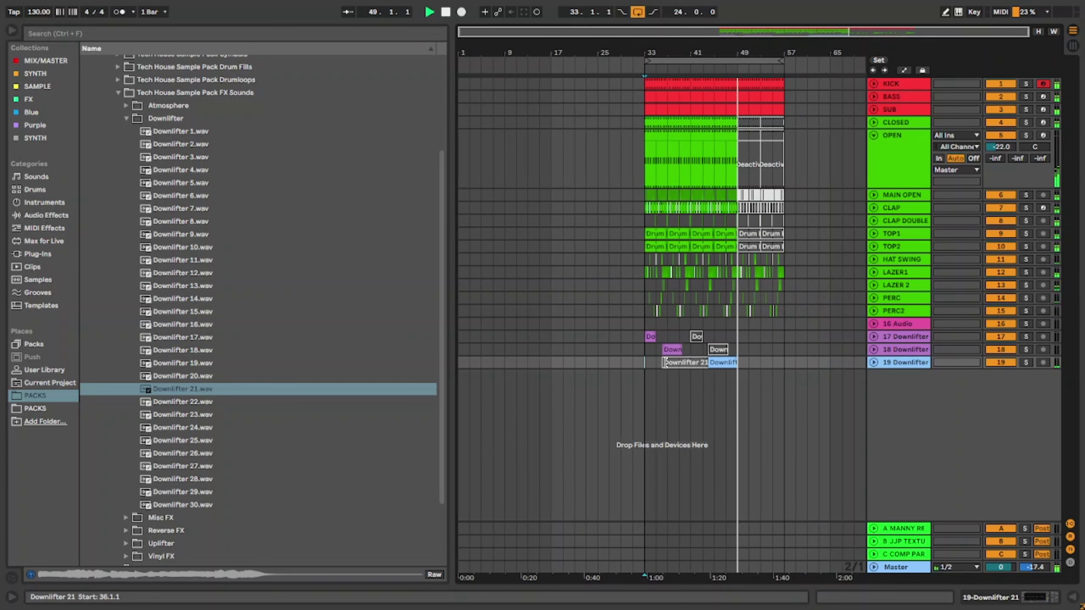
{"action": "left_click", "coordinate": [873, 135]}
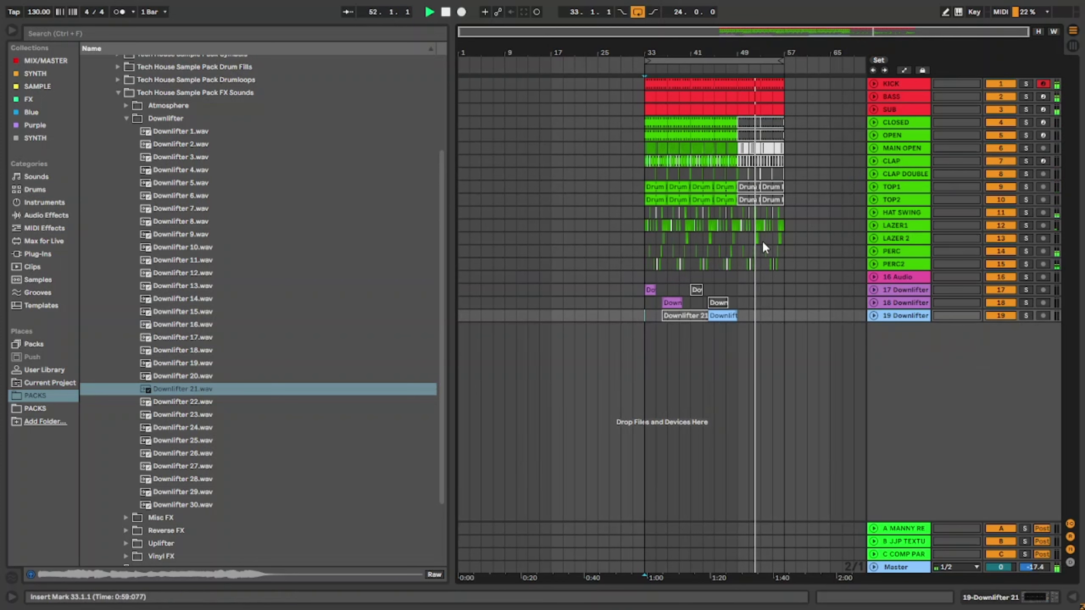
Loop bars 33 to 41 and insert a new MIDI track below PERC2.
{"action": "left_click", "coordinate": [646, 273]}
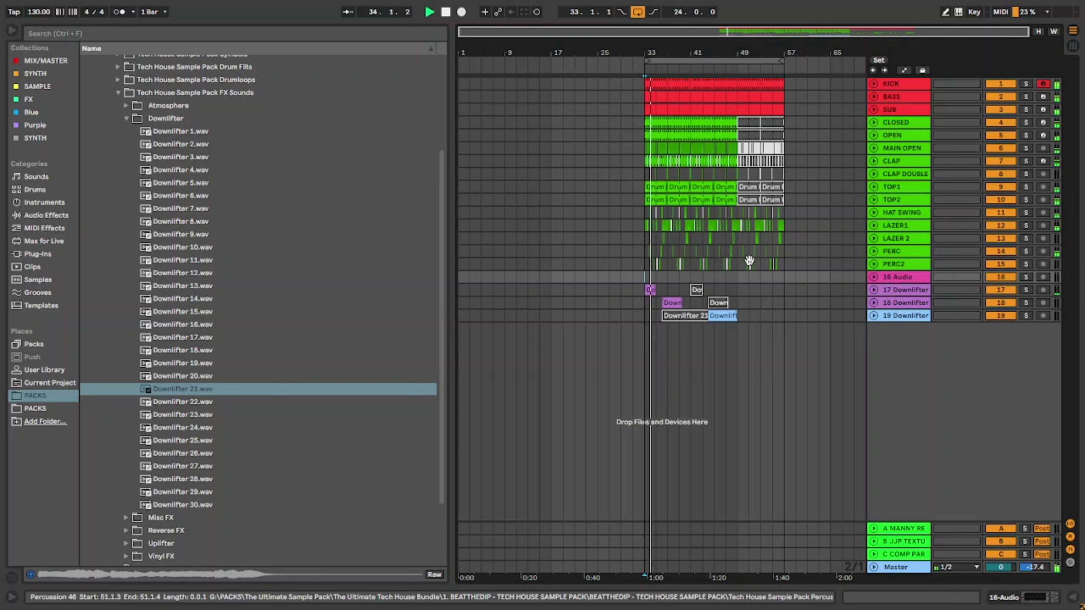
{"action": "left_click_drag", "start_coordinate": [680, 287], "coordinate": [688, 280]}
{"action": "key", "text": "ctrl+l"}
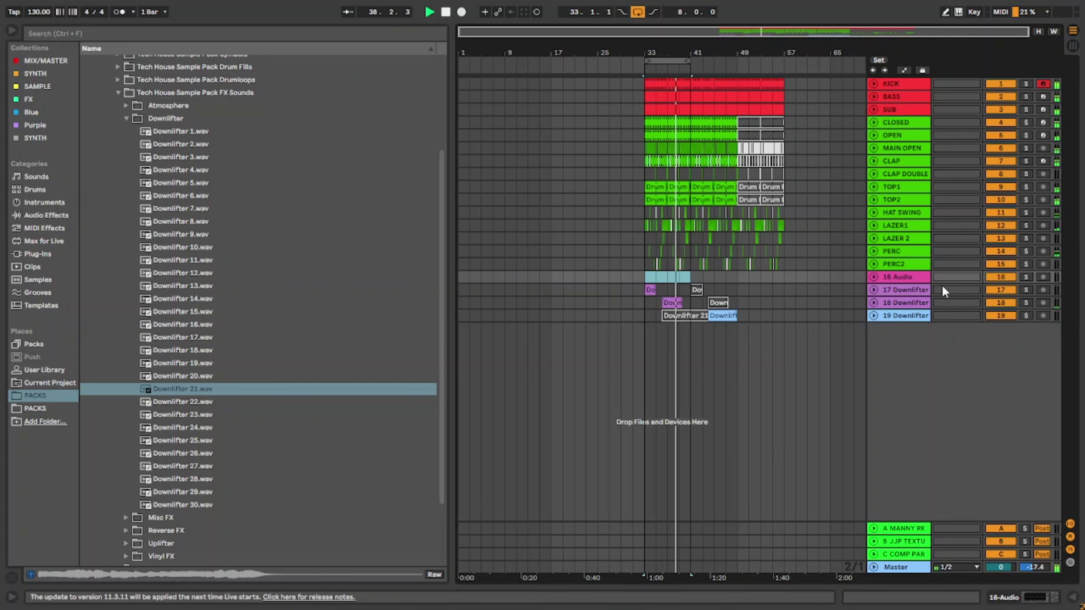
{"action": "left_click", "coordinate": [899, 263]}
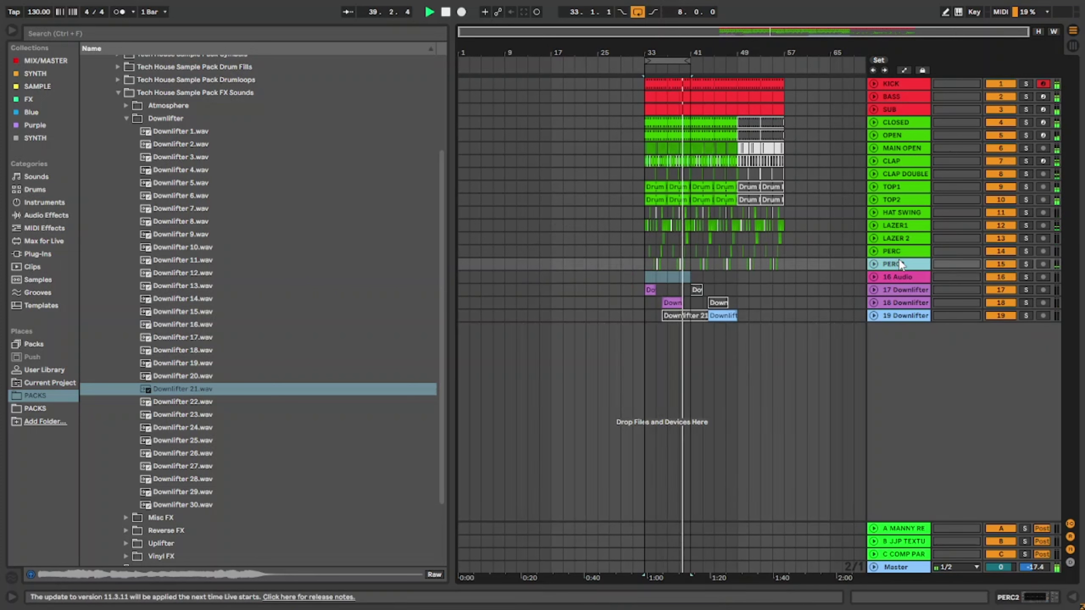
{"action": "key", "text": "ctrl+shift+t"}
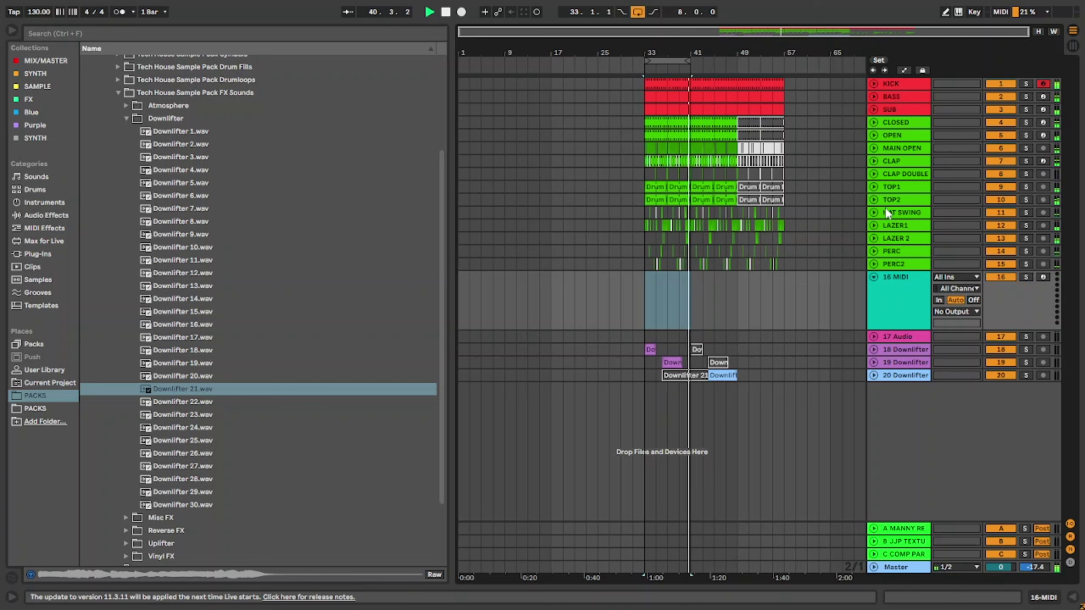
Copy the first two-bar SUB clip to the new MIDI track at bar 33 and transpose all its notes up two octaves.
{"action": "left_click", "coordinate": [648, 106]}
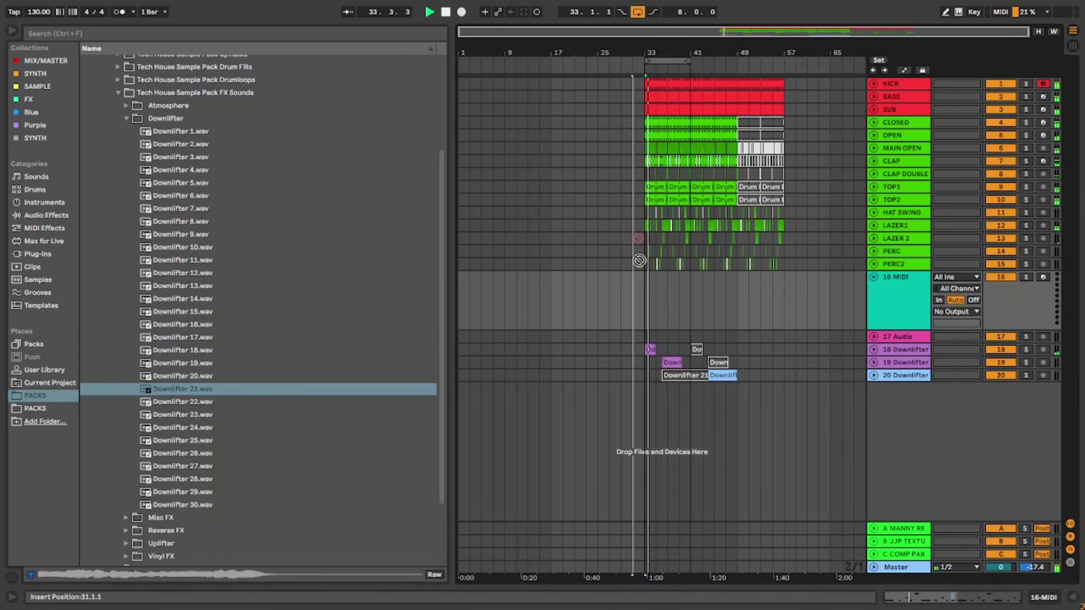
{"action": "left_click_drag", "start_coordinate": [648, 106], "coordinate": [651, 278]}
{"action": "double_click", "coordinate": [650, 278]}
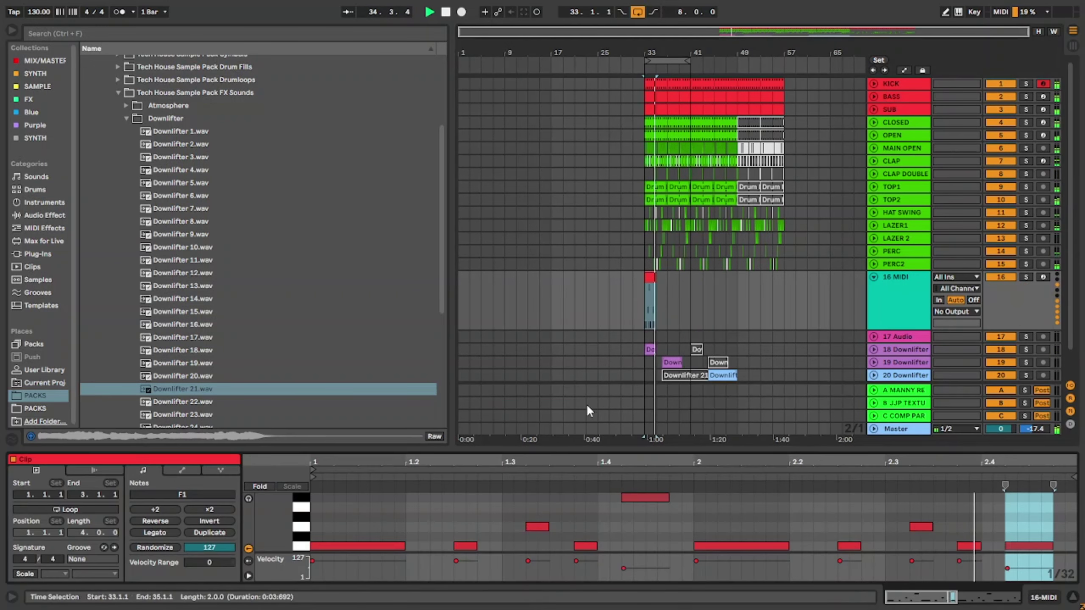
{"action": "key", "text": "space"}
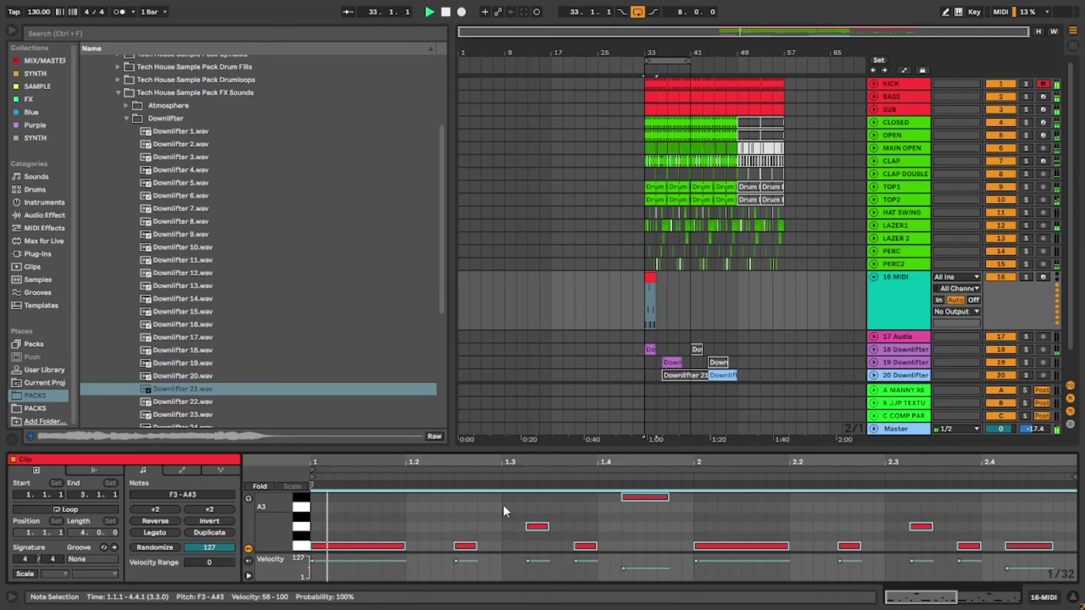
Search the browser for SERUM, load Serum_x64 on the new MIDI track and clear the search.
{"action": "left_click", "coordinate": [904, 297]}
{"action": "key", "text": "ctrl+f"}
{"action": "type", "text": "SERUM"}
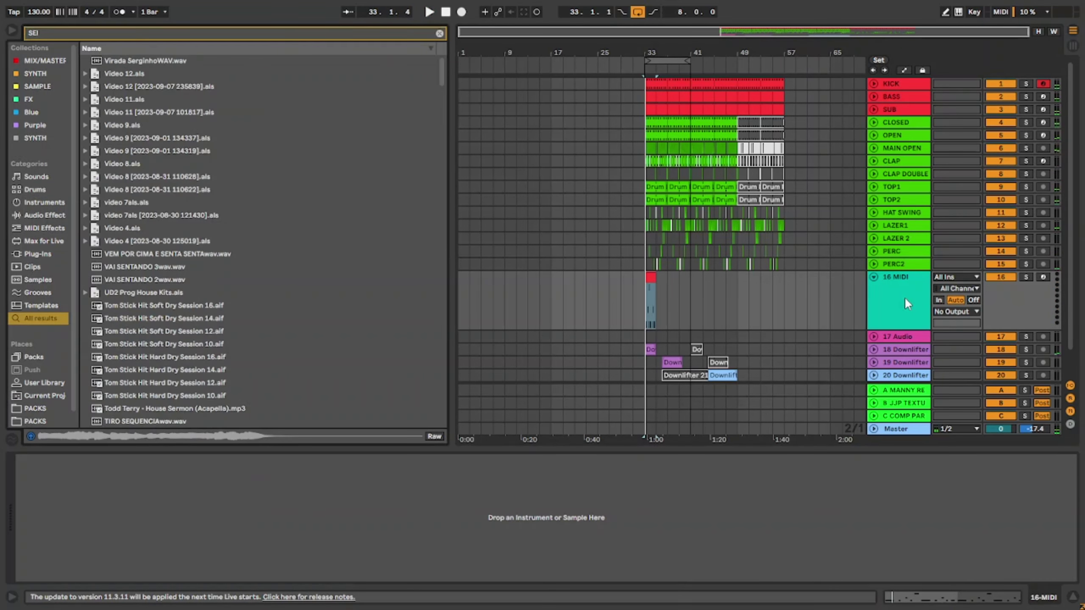
{"action": "left_click", "coordinate": [114, 75]}
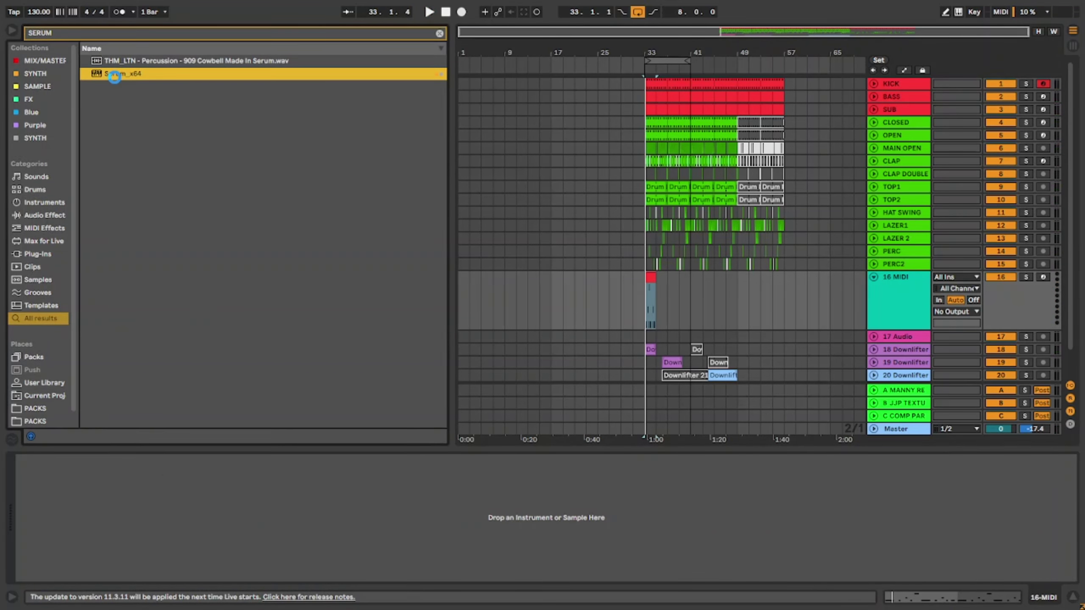
{"action": "double_click", "coordinate": [385, 75]}
{"action": "left_click", "coordinate": [439, 33]}
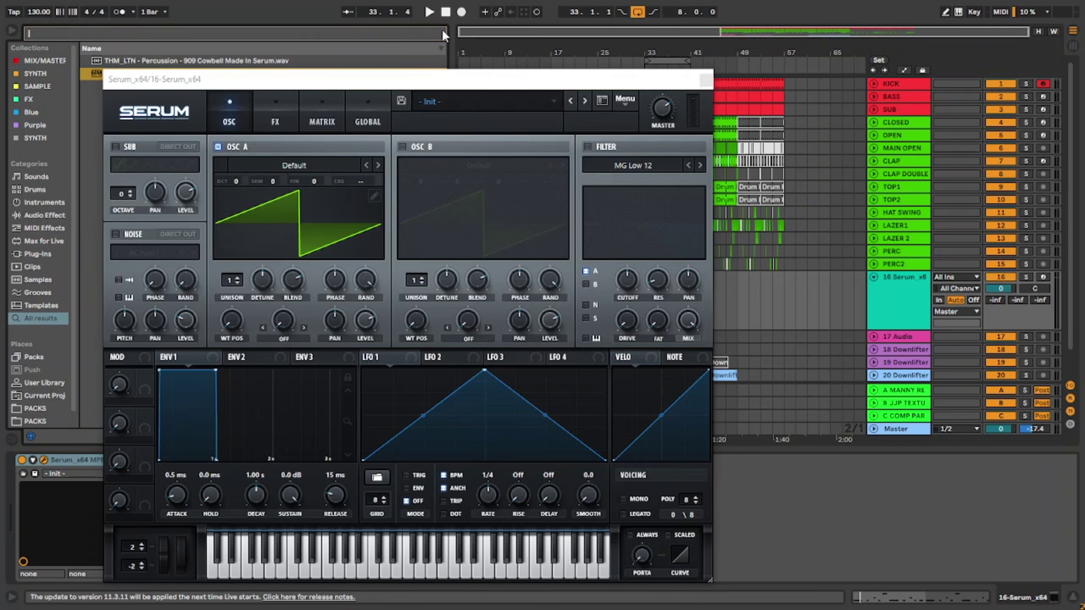
Load the Bass After Life preset from the BEATTHEDIP tech house Serum bank, lower the track to -15.4 dB and play it.
{"action": "left_click", "coordinate": [474, 102]}
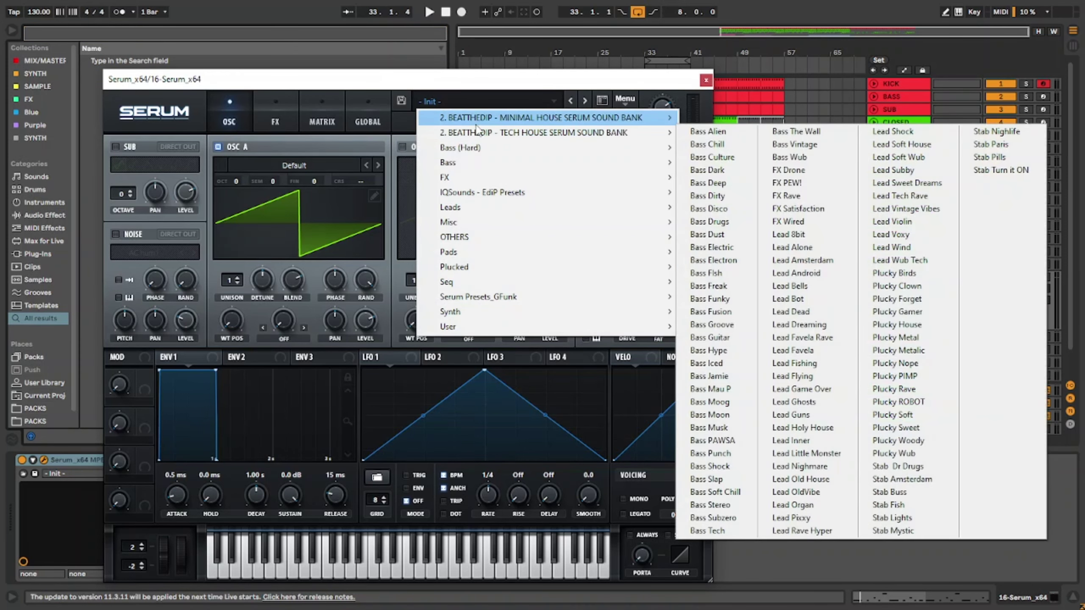
{"action": "mouse_move", "coordinate": [477, 126]}
{"action": "mouse_move", "coordinate": [769, 118]}
{"action": "left_click", "coordinate": [820, 120]}
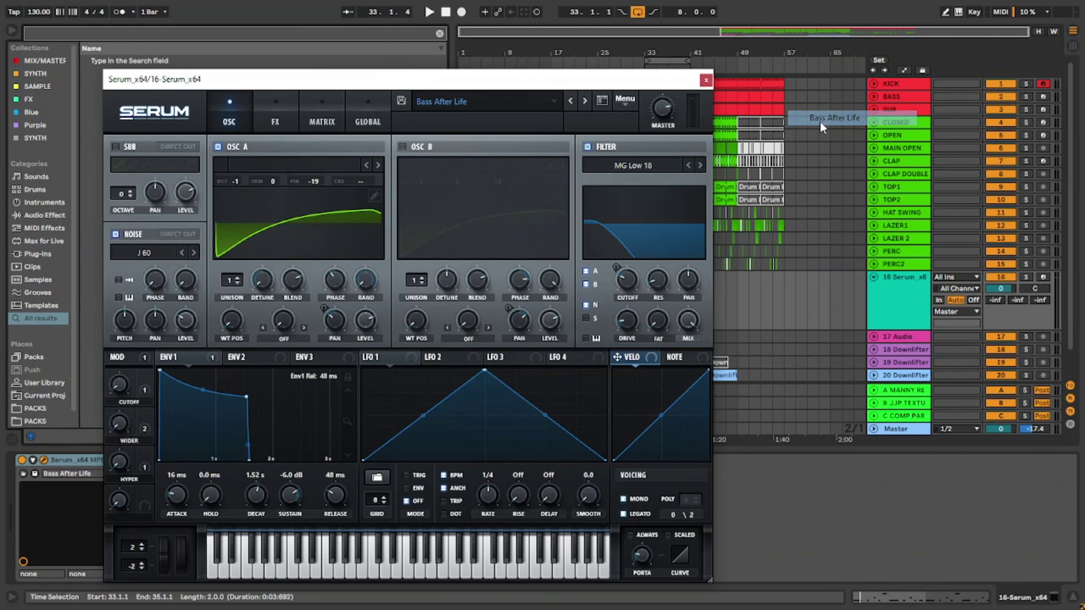
{"action": "left_click_drag", "start_coordinate": [998, 289], "coordinate": [998, 313]}
{"action": "key", "text": "space"}
{"action": "key", "text": "space"}
{"action": "key", "text": "space"}
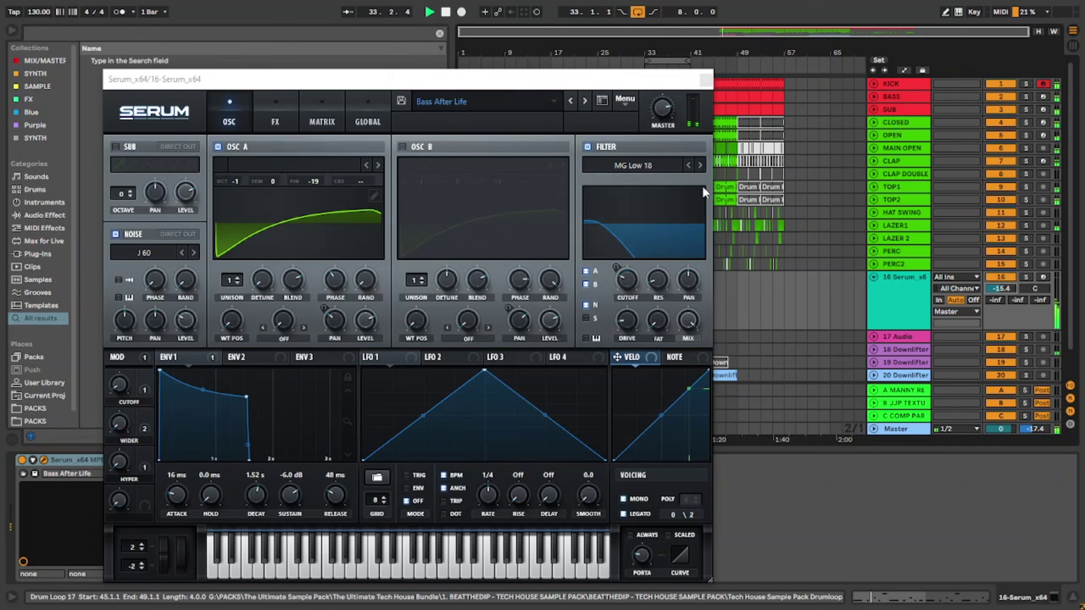
Switch Serum to the Bass Blackout preset and add an Arpeggiator to the track.
{"action": "left_click", "coordinate": [585, 101]}
{"action": "key", "text": "ctrl+f"}
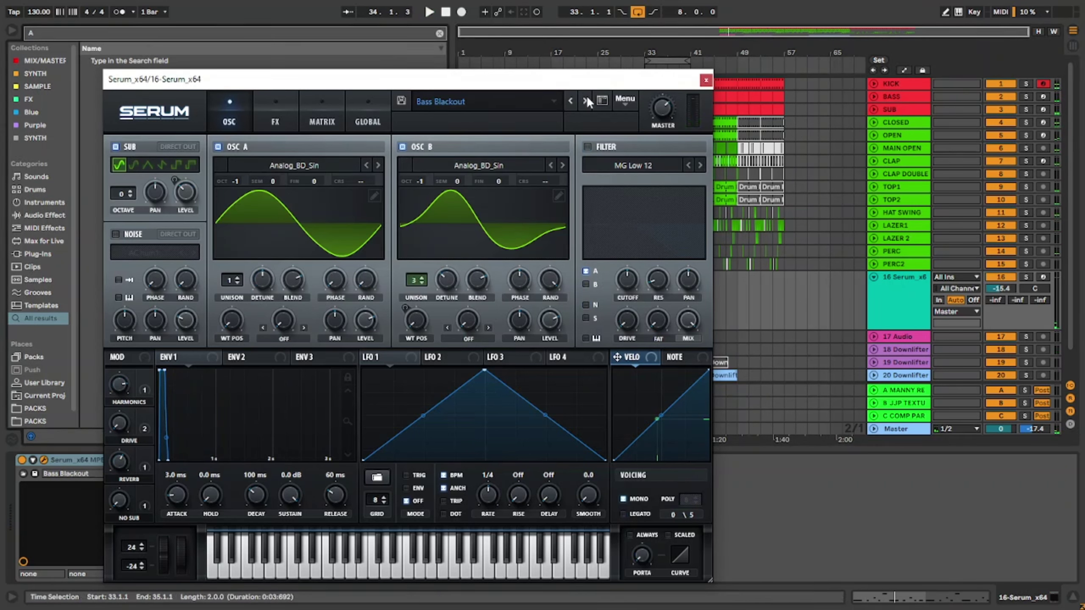
{"action": "type", "text": "ARPE"}
{"action": "double_click", "coordinate": [124, 60]}
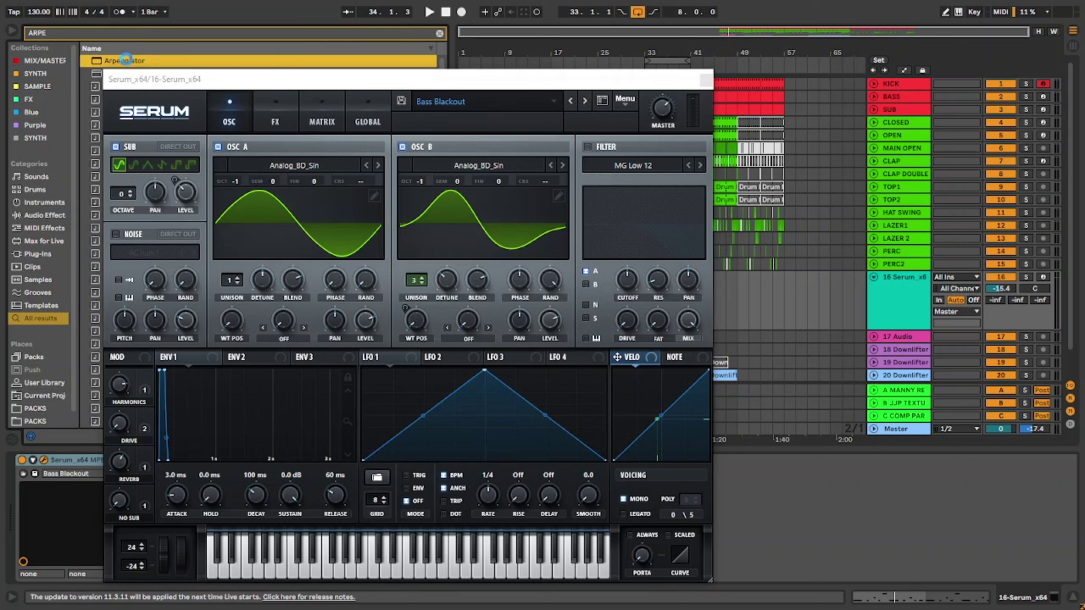
Set the Arpeggiator's rate to 1/12 and its style to Up & Down.
{"action": "left_click_drag", "start_coordinate": [73, 521], "coordinate": [72, 509]}
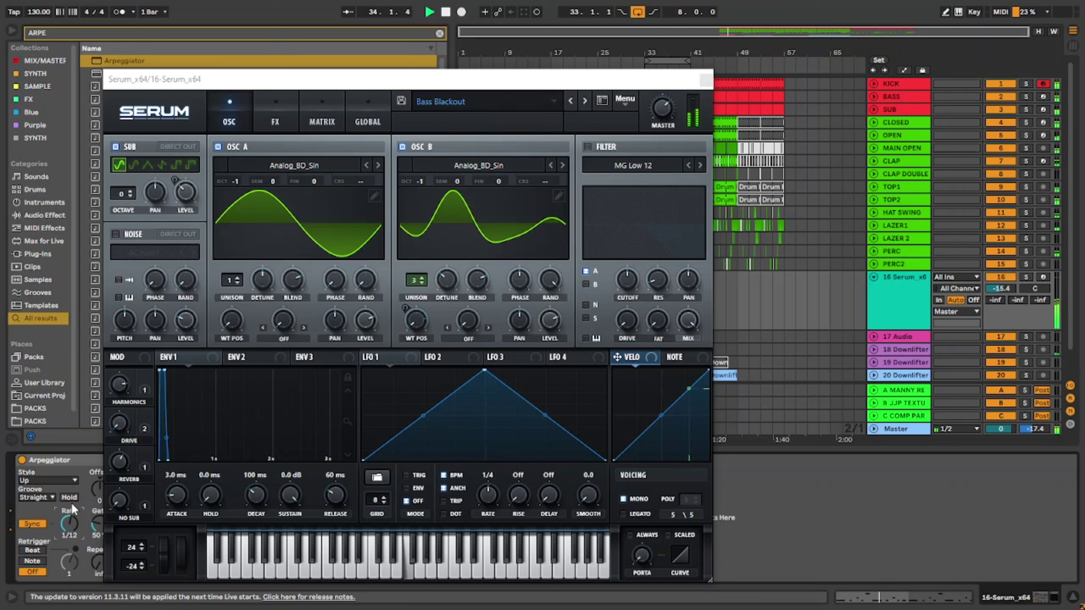
{"action": "left_click", "coordinate": [57, 479]}
{"action": "left_click", "coordinate": [33, 337]}
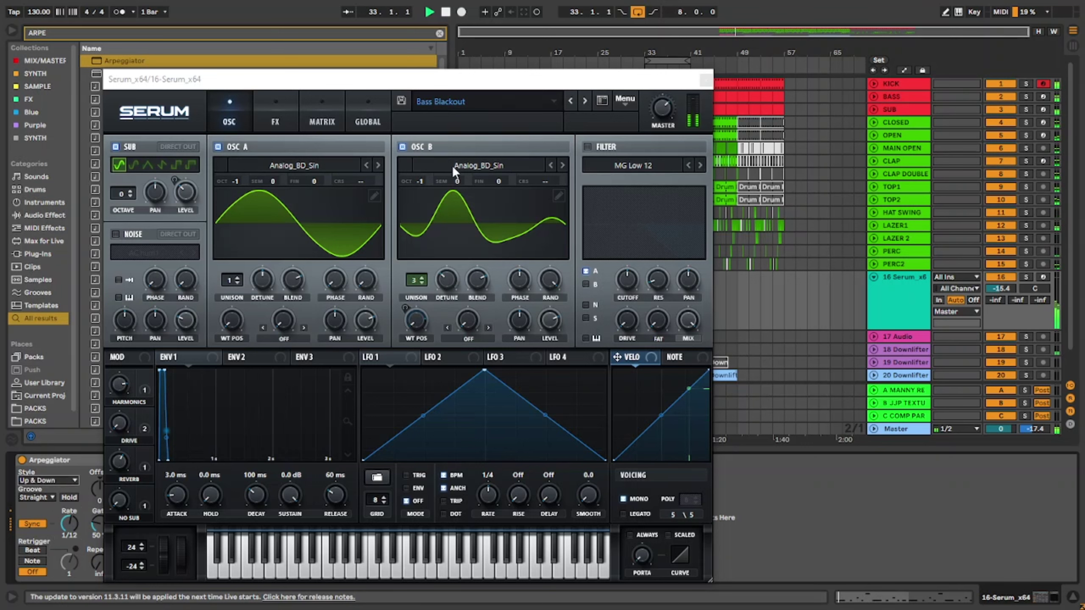
Audition the following Serum bass presets against the groove and settle on Bass Dream.
{"action": "left_click", "coordinate": [585, 101]}
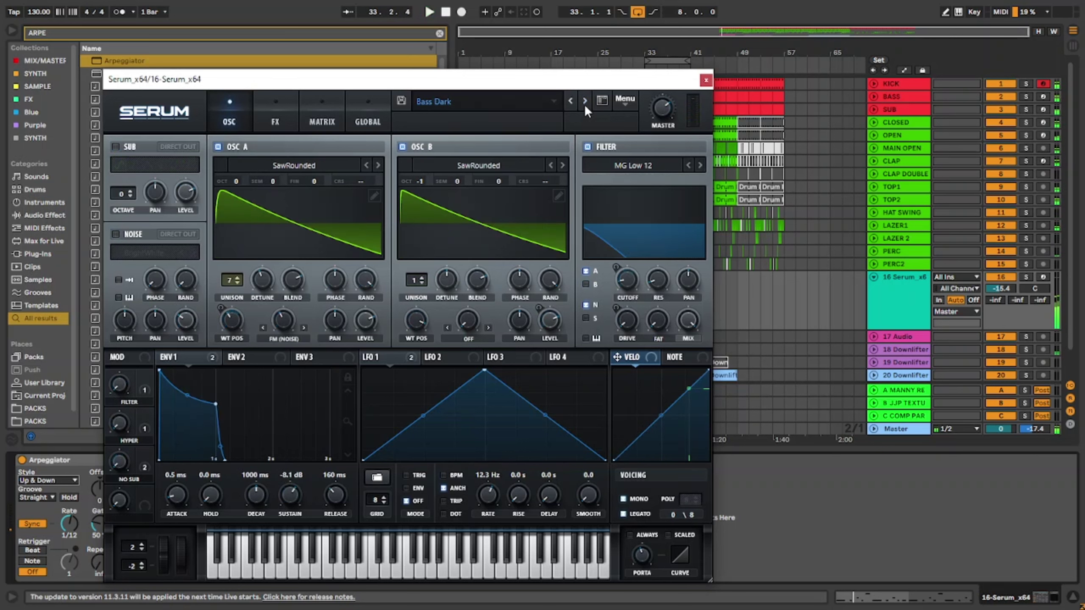
{"action": "left_click", "coordinate": [586, 102]}
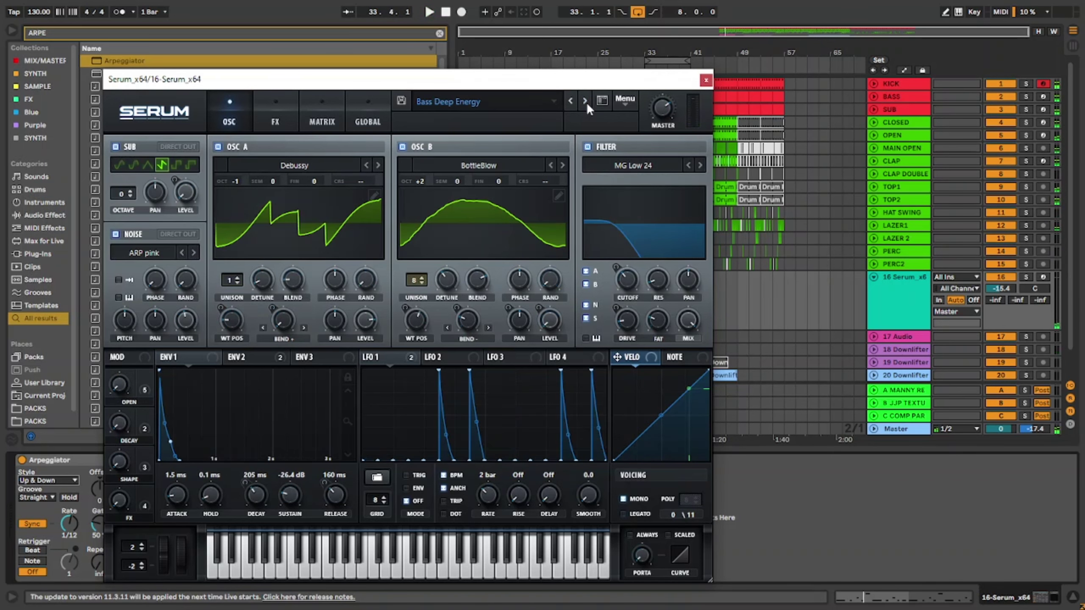
{"action": "left_click", "coordinate": [585, 101]}
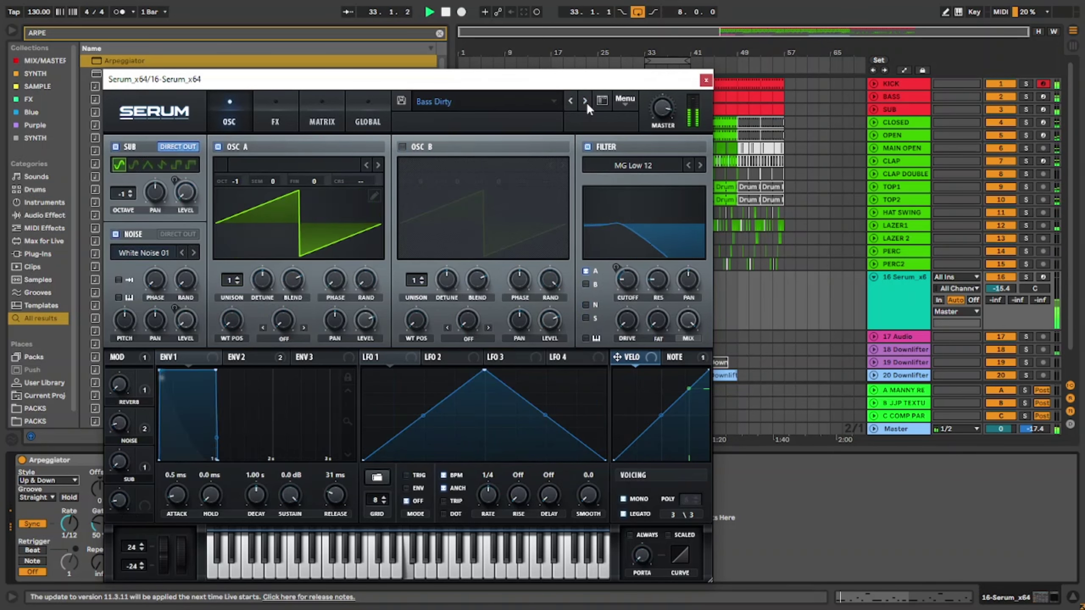
{"action": "left_click", "coordinate": [570, 100]}
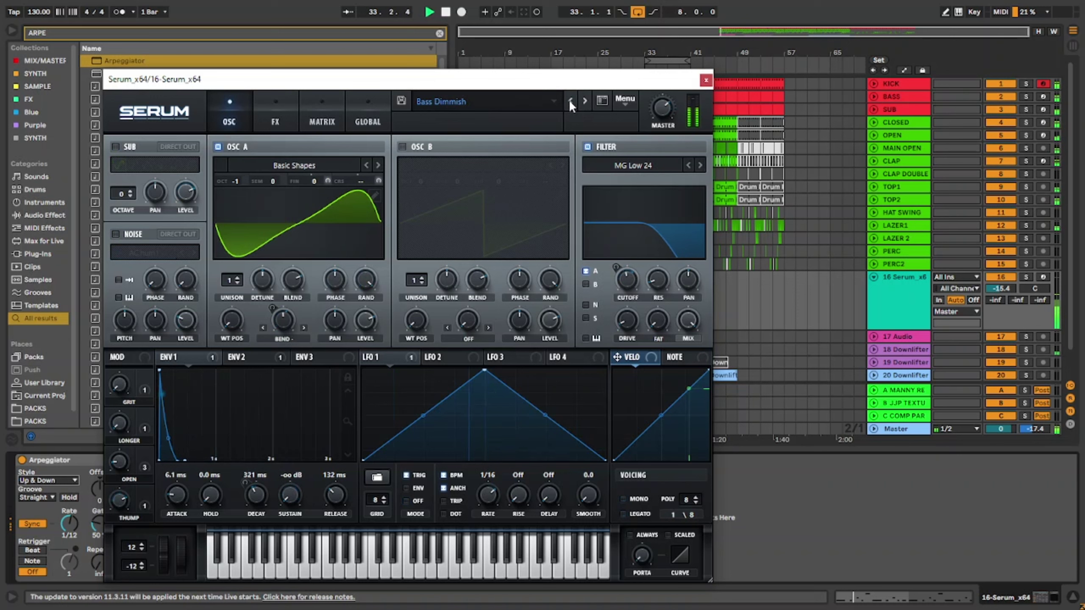
{"action": "left_click", "coordinate": [570, 101]}
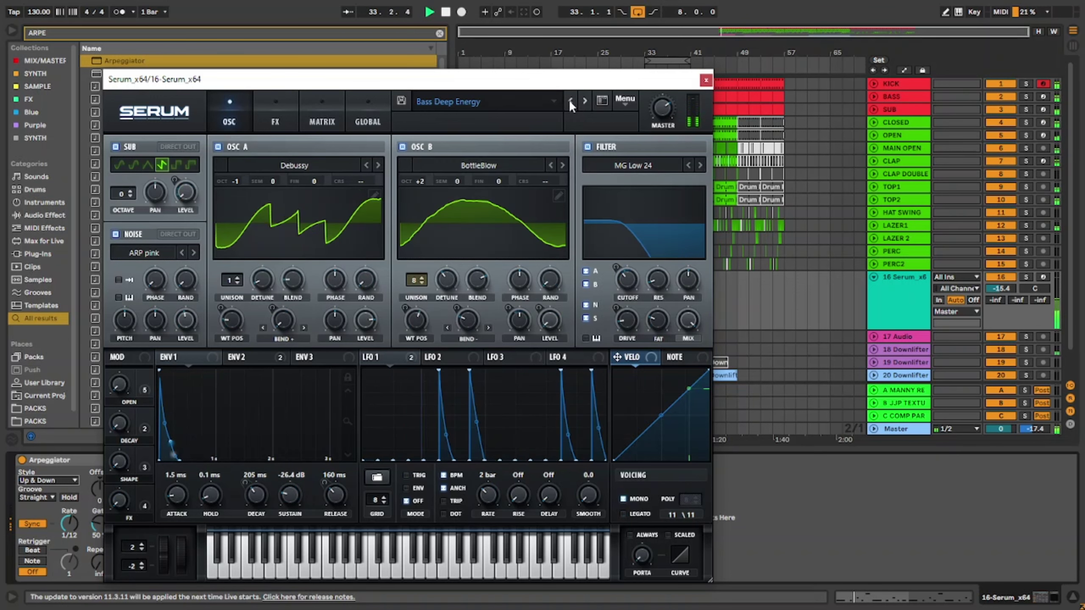
{"action": "left_click", "coordinate": [585, 101]}
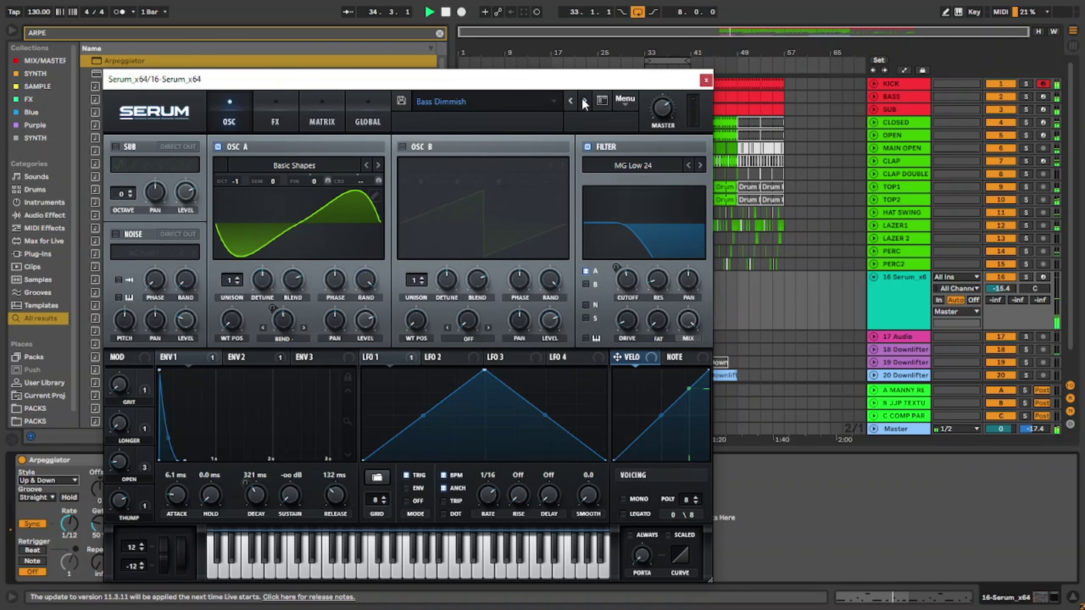
{"action": "left_click", "coordinate": [584, 101]}
{"action": "left_click", "coordinate": [585, 101]}
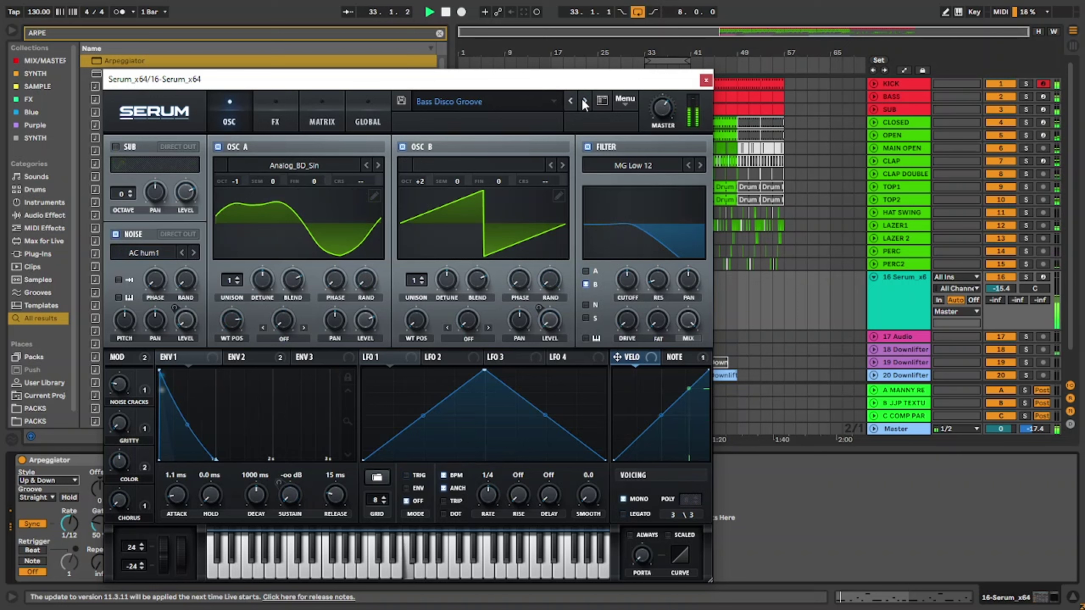
{"action": "left_click", "coordinate": [584, 102]}
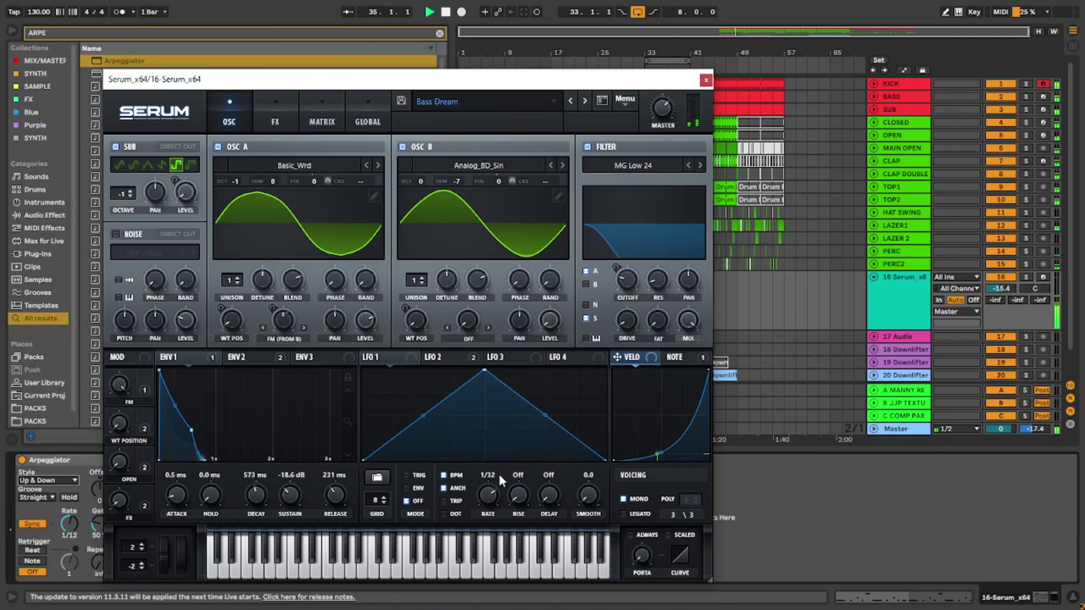
Set Serum's LFO 1 rate to 1/4 and the Arpeggiator's rate to 1/8.
{"action": "left_click_drag", "start_coordinate": [499, 473], "coordinate": [512, 440]}
{"action": "key", "text": "ctrl+z"}
{"action": "left_click_drag", "start_coordinate": [69, 523], "coordinate": [78, 524]}
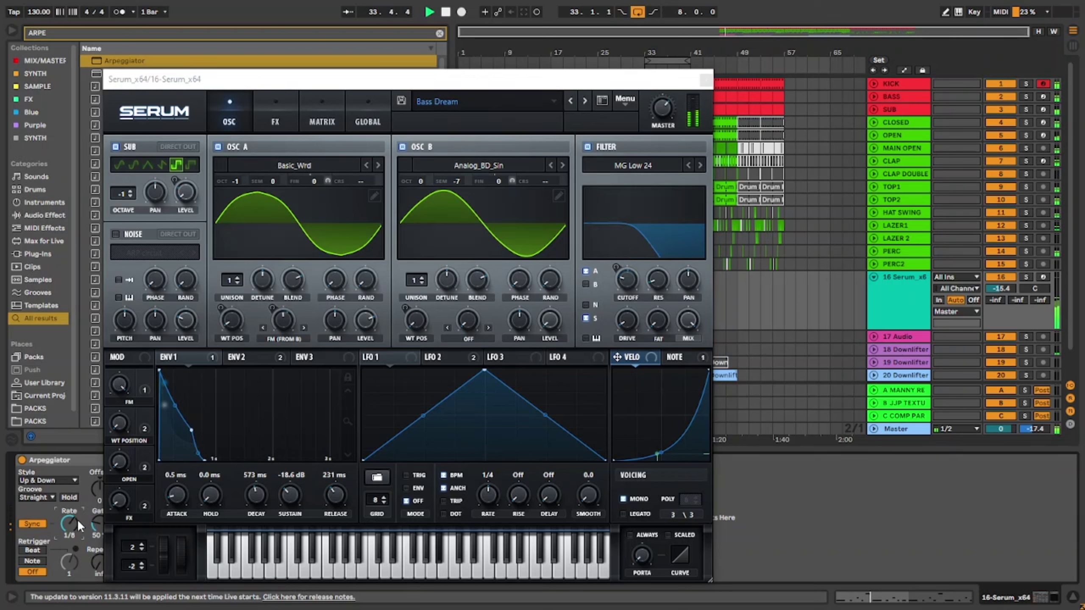
Duplicate the Serum clip until it fills bars 33 to 57, and loop that 24-bar range.
{"action": "left_click", "coordinate": [706, 80]}
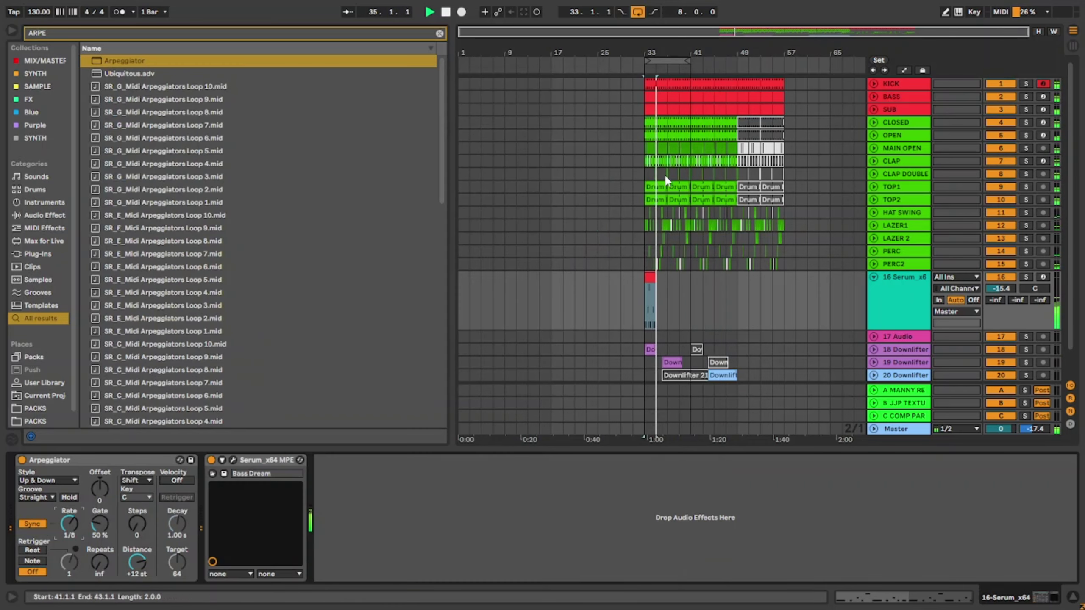
{"action": "left_click", "coordinate": [648, 277]}
{"action": "key", "text": "ctrl+d"}
{"action": "key", "text": "ctrl+d"}
{"action": "key", "text": "ctrl+d"}
{"action": "key", "text": "ctrl+d"}
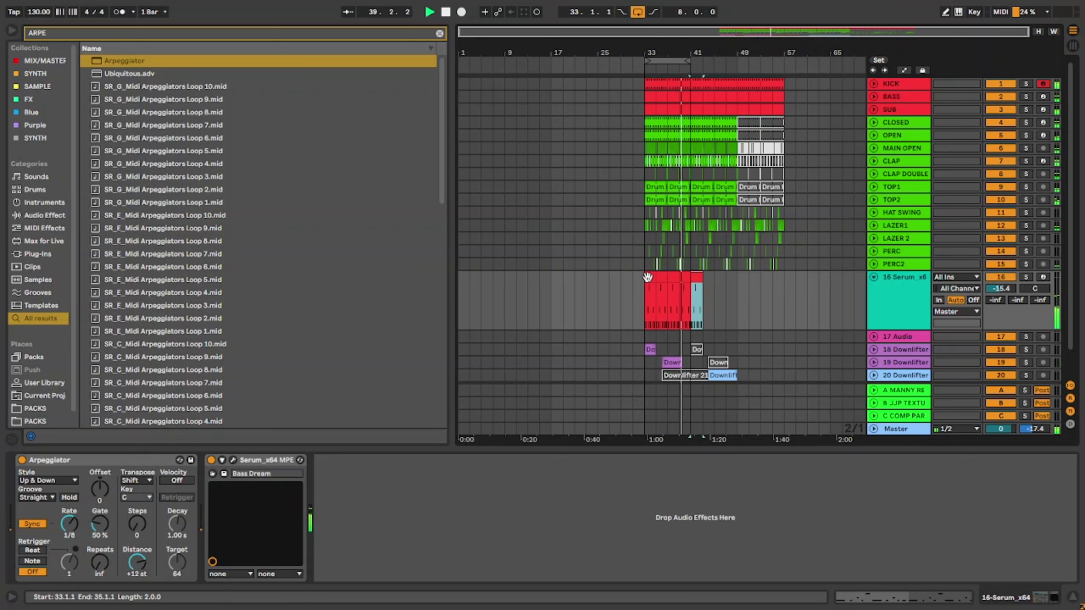
{"action": "left_click", "coordinate": [648, 277]}
{"action": "left_click", "coordinate": [686, 280], "text": "shift"}
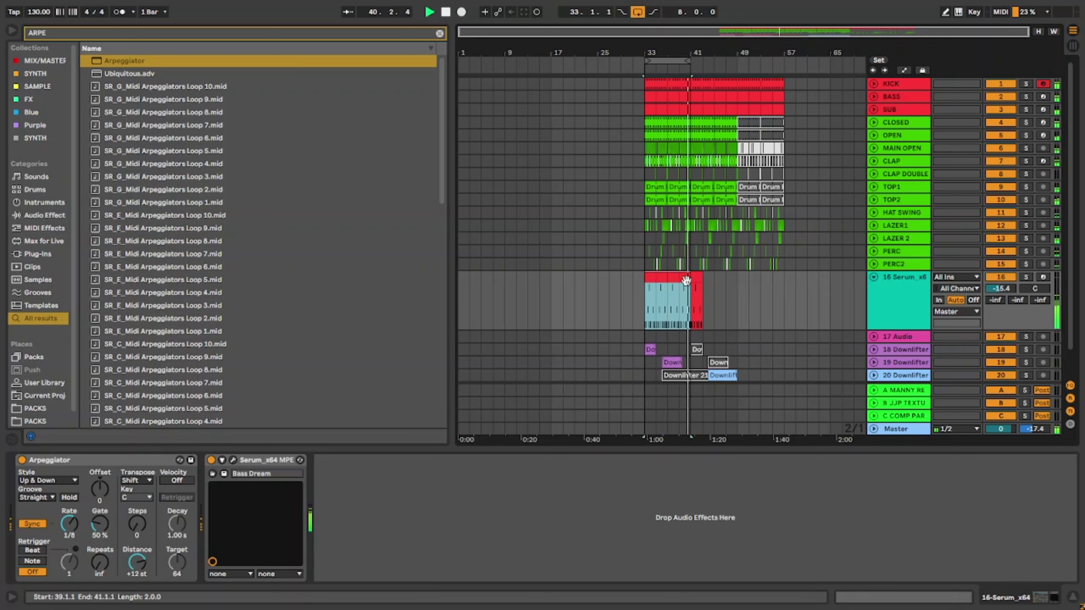
{"action": "key", "text": "ctrl+d"}
{"action": "key", "text": "ctrl+d"}
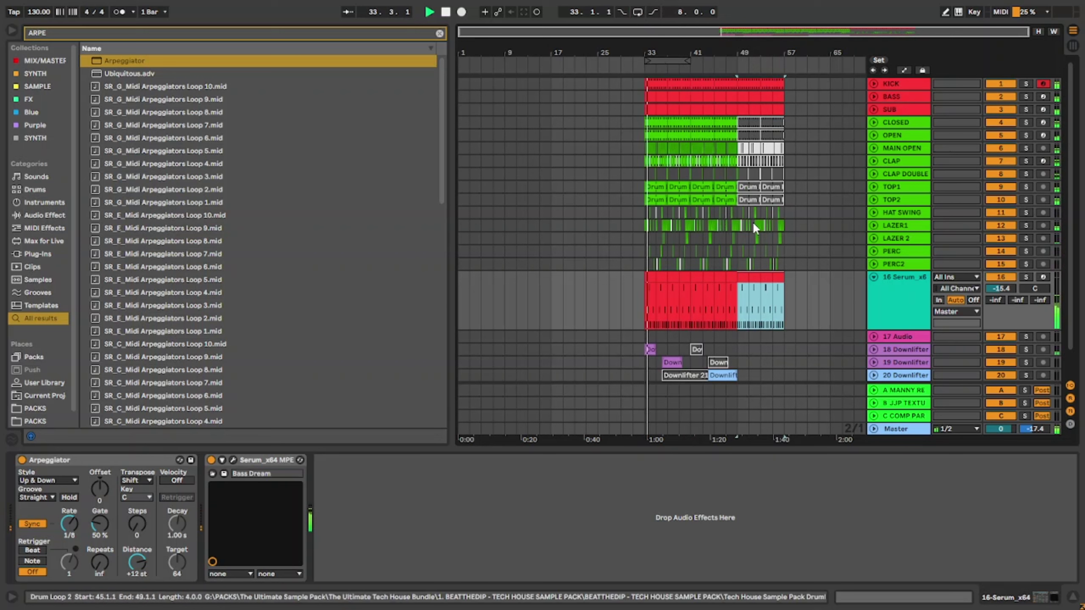
{"action": "left_click", "coordinate": [646, 303], "text": "shift"}
{"action": "key", "text": "ctrl+l"}
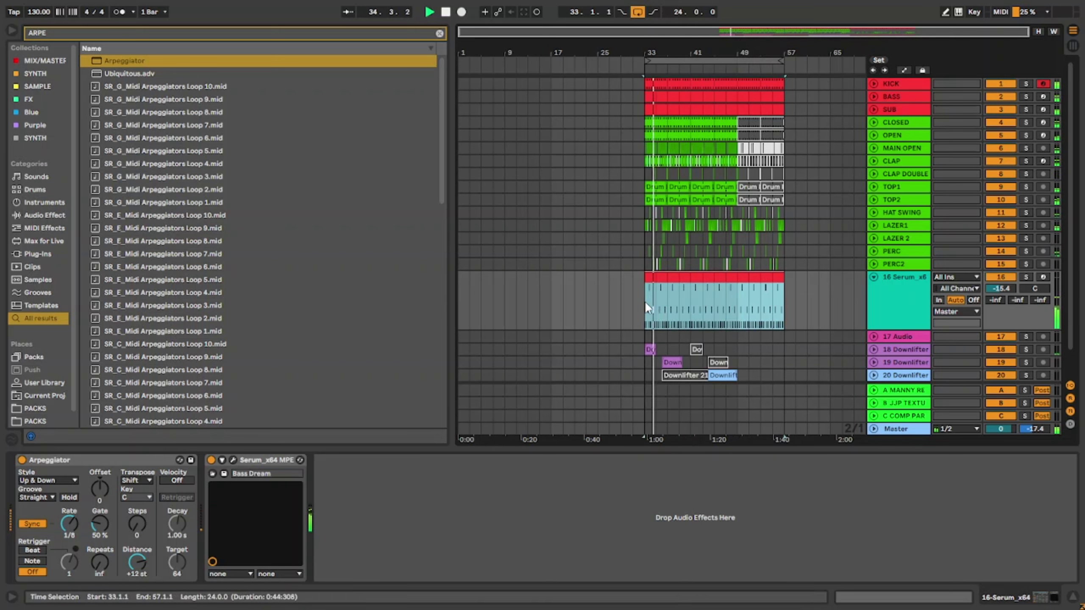
Try Arpeggiator rates of 1/12 and 1/24 against the groove and settle on 1/6.
{"action": "left_click", "coordinate": [67, 525]}
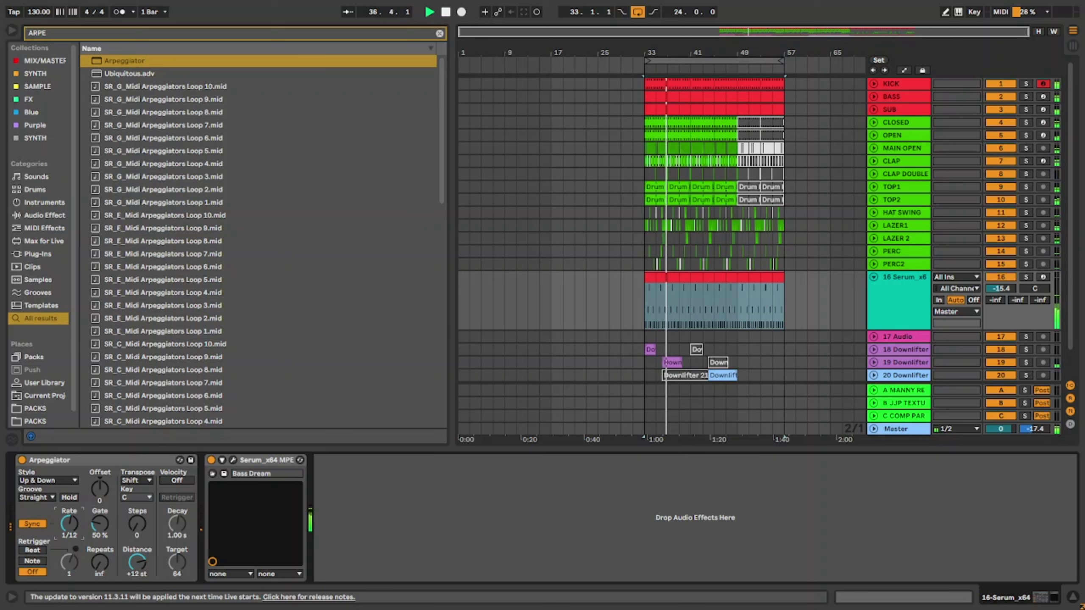
{"action": "left_click_drag", "start_coordinate": [67, 525], "coordinate": [67, 530]}
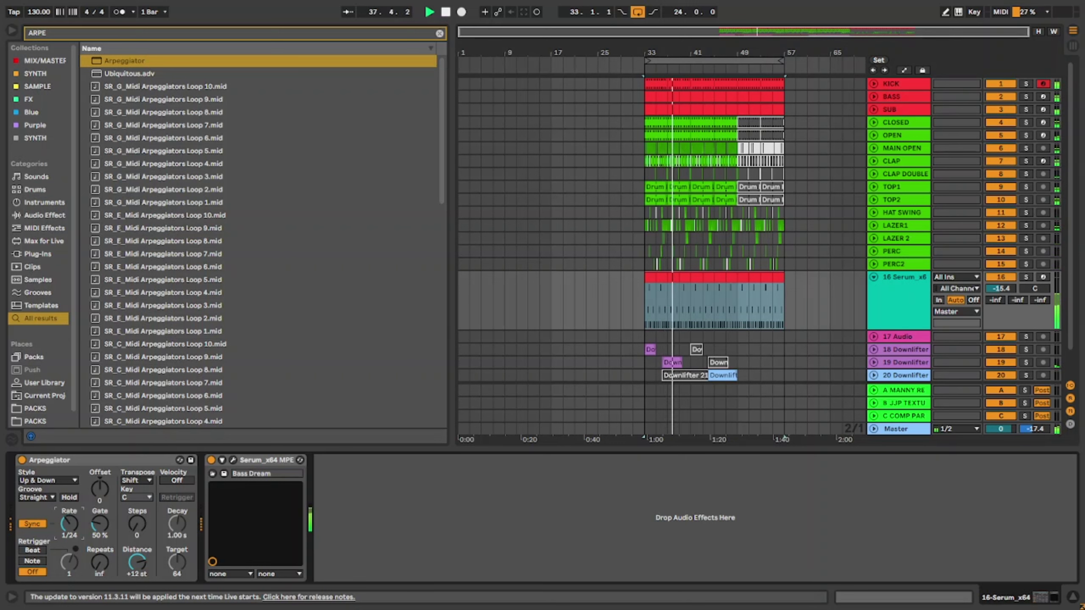
{"action": "left_click_drag", "start_coordinate": [67, 529], "coordinate": [67, 522]}
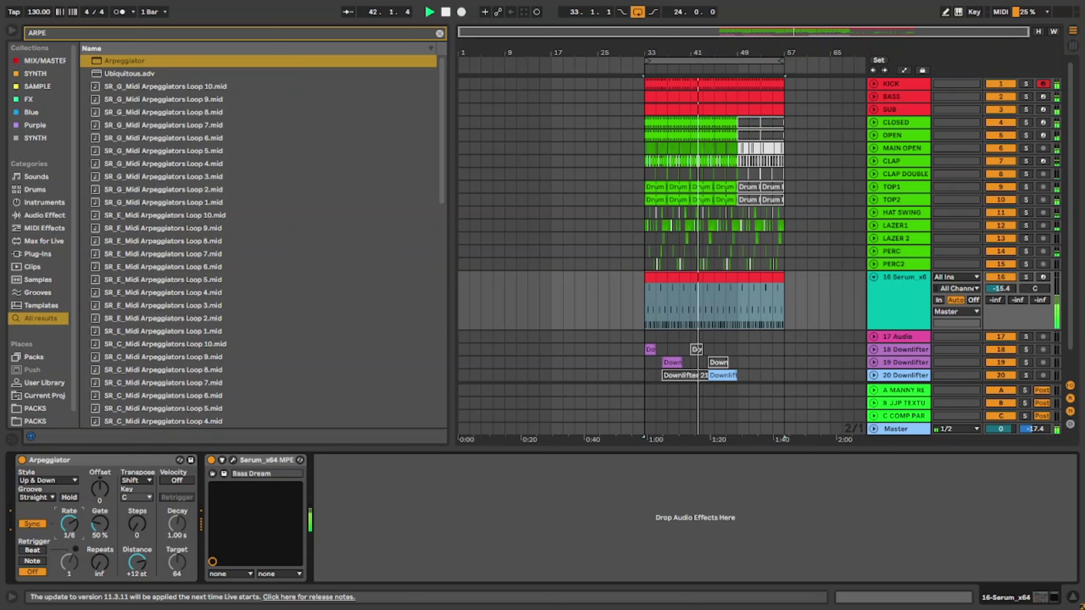
Automate the Arpeggiator's synced rate at 1/8 for the section before bar 41, and play from bar 33.
{"action": "key", "text": "a"}
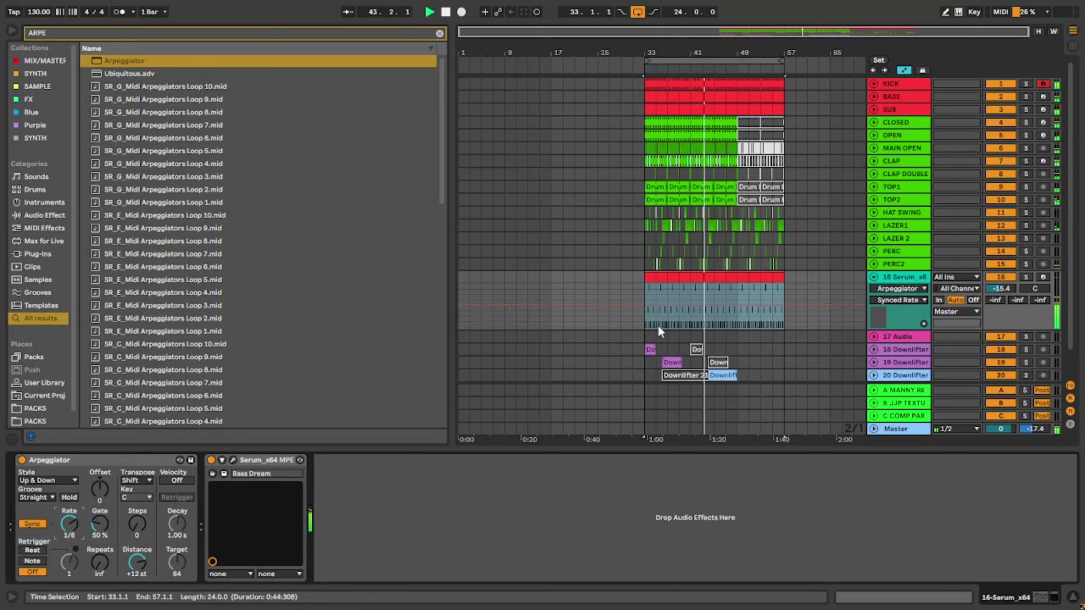
{"action": "left_click", "coordinate": [690, 305]}
{"action": "mouse_move", "coordinate": [680, 306]}
{"action": "left_mouse_down"}
{"action": "mouse_move", "coordinate": [690, 300]}
{"action": "mouse_move", "coordinate": [691, 310]}
{"action": "left_mouse_up"}
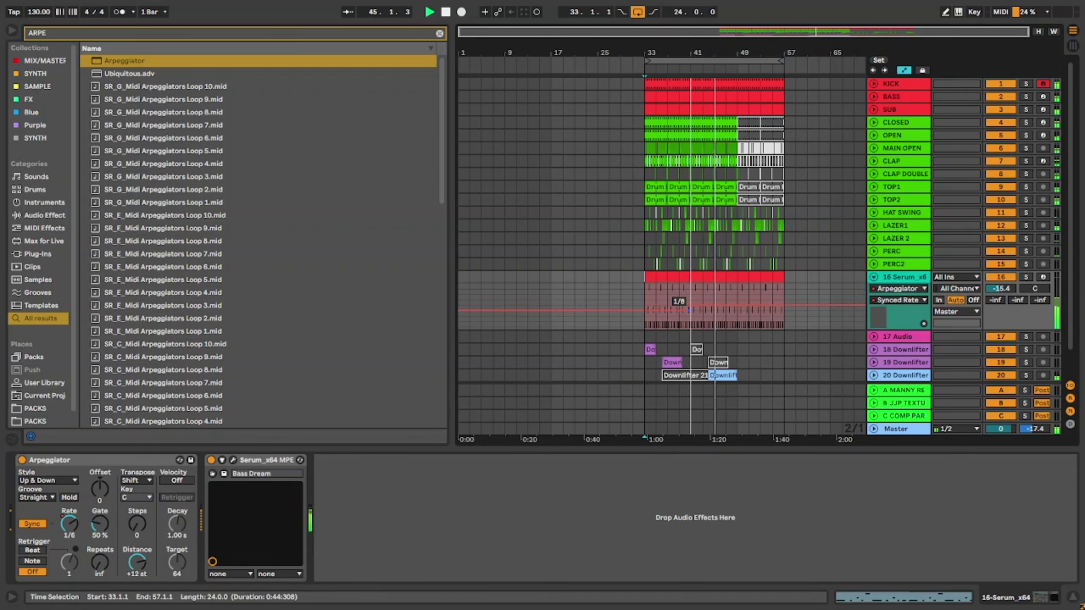
{"action": "left_click", "coordinate": [648, 298]}
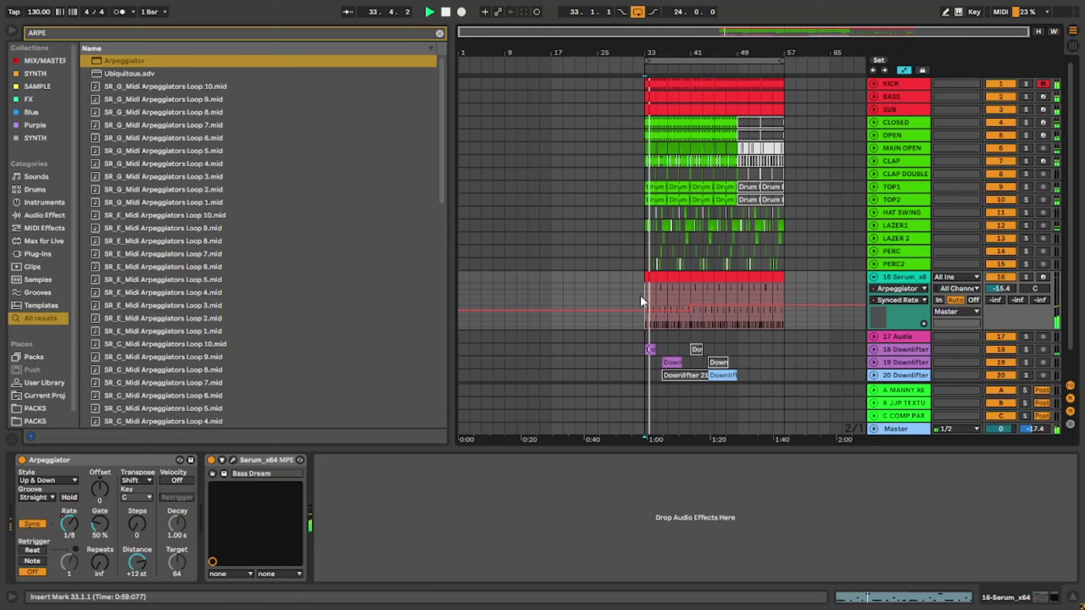
Shape the Arpeggiator rate automation with dips near bars 41 and 49, 1/4 between bars 49 and 57, and a drop at bar 57.
{"action": "left_click_drag", "start_coordinate": [693, 311], "coordinate": [693, 317]}
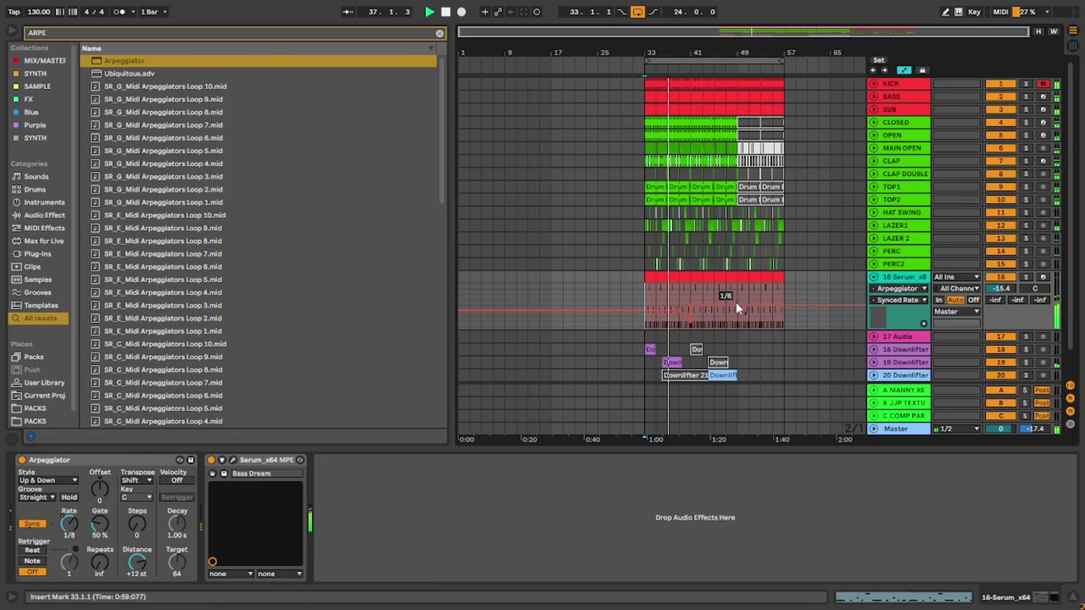
{"action": "left_click_drag", "start_coordinate": [738, 305], "coordinate": [738, 316]}
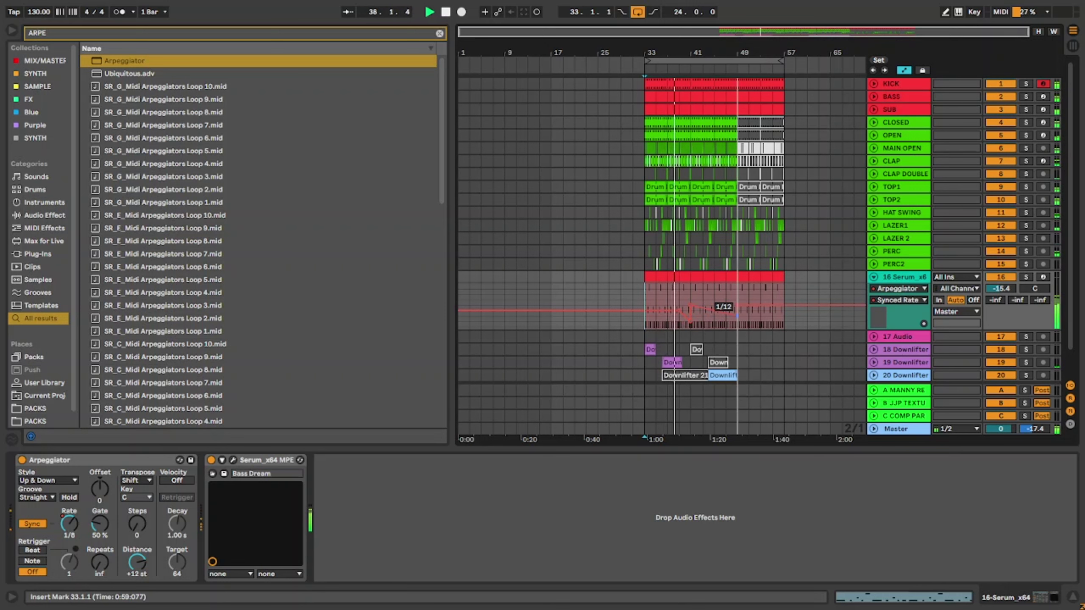
{"action": "key", "text": "ctrl+z"}
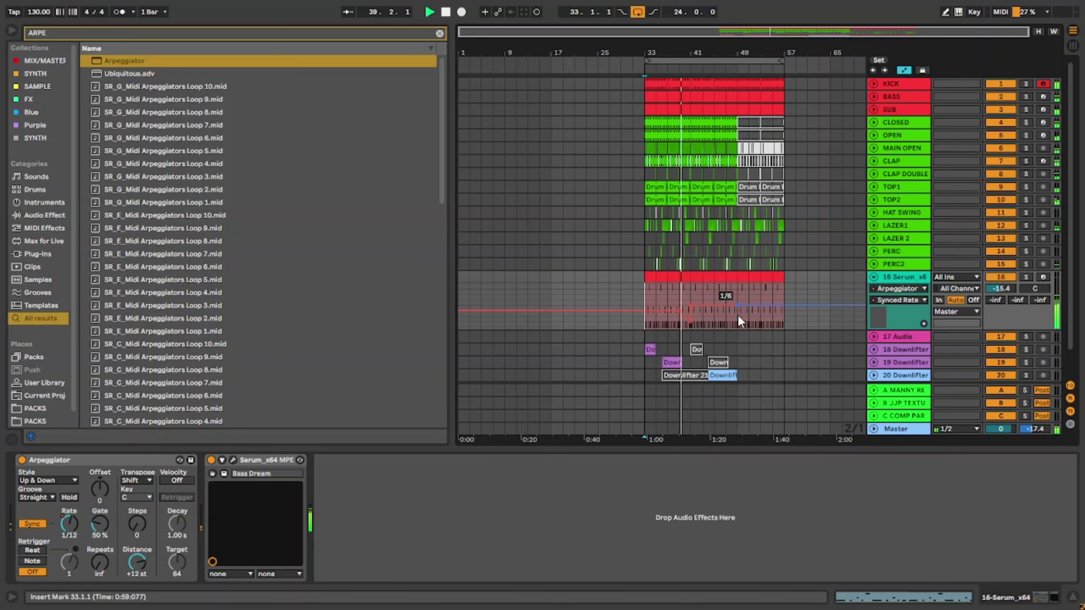
{"action": "left_click_drag", "start_coordinate": [738, 306], "coordinate": [739, 328]}
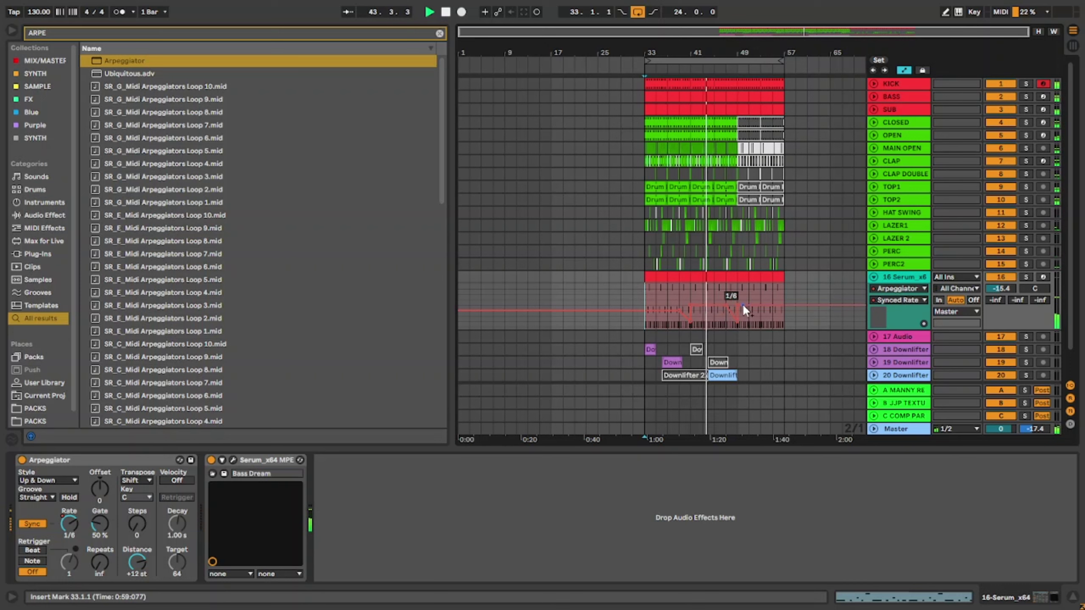
{"action": "left_click_drag", "start_coordinate": [753, 298], "coordinate": [738, 300]}
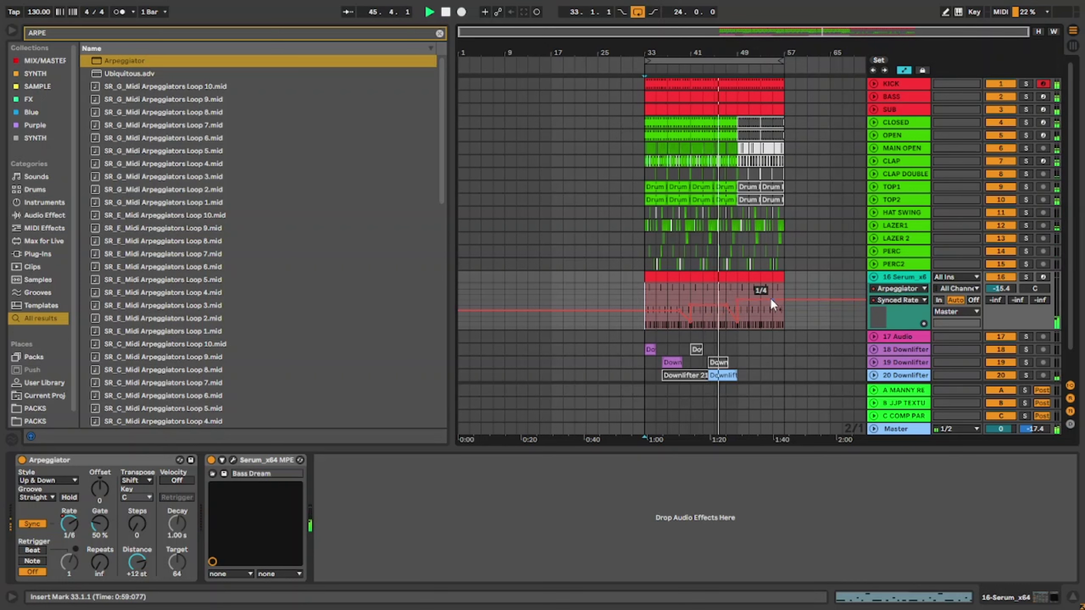
{"action": "left_click_drag", "start_coordinate": [782, 300], "coordinate": [785, 321]}
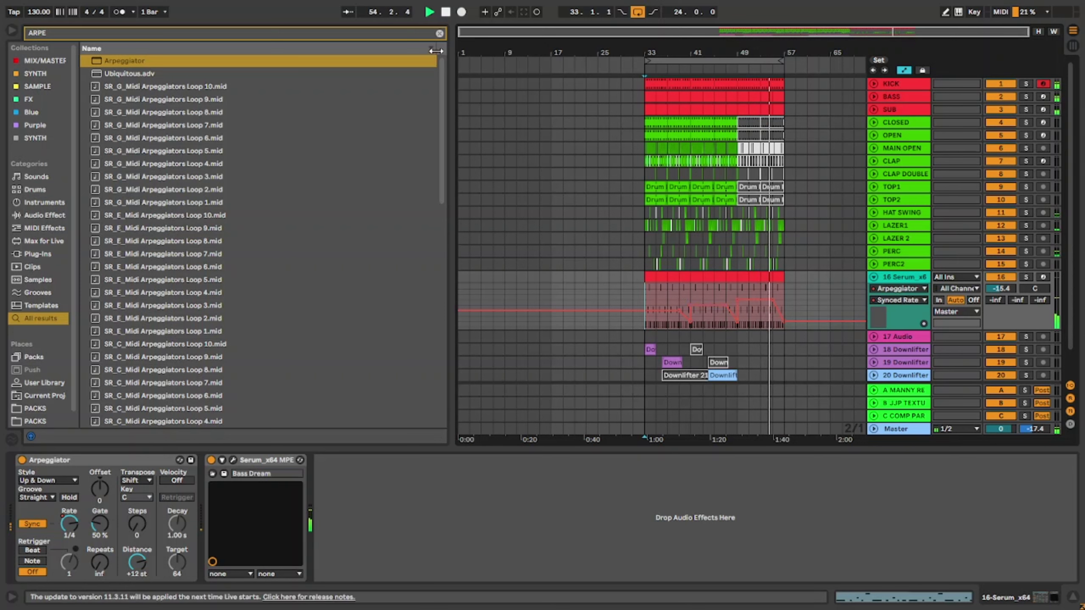
Preview downlifter samples from the pack and place Downlifter 19 on a new track beyond bar 65.
{"action": "left_click", "coordinate": [440, 32]}
{"action": "left_click", "coordinate": [33, 408]}
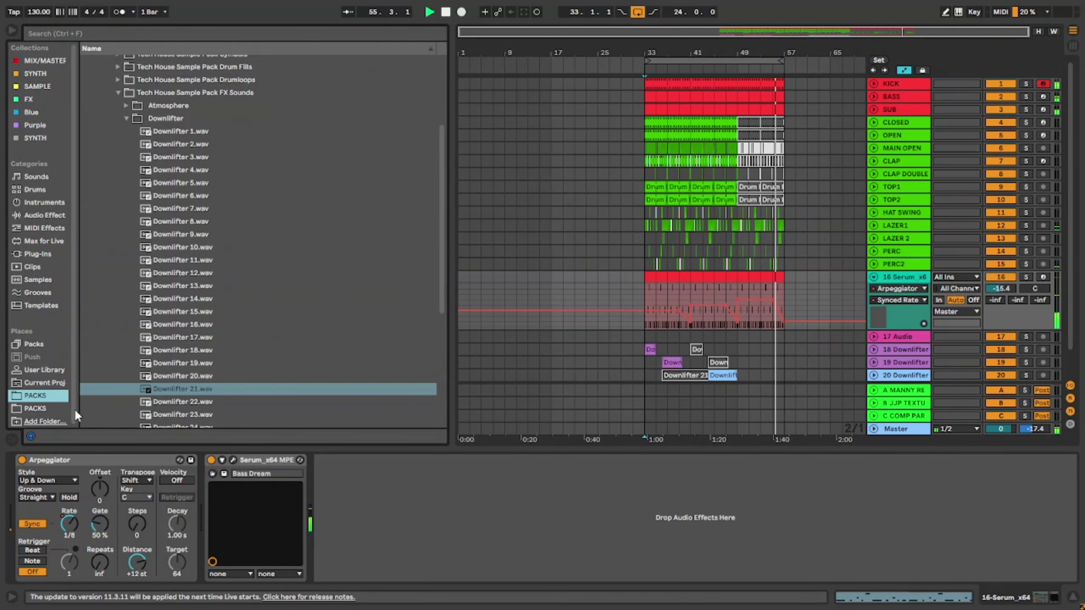
{"action": "left_click", "coordinate": [173, 364]}
{"action": "left_click", "coordinate": [167, 324]}
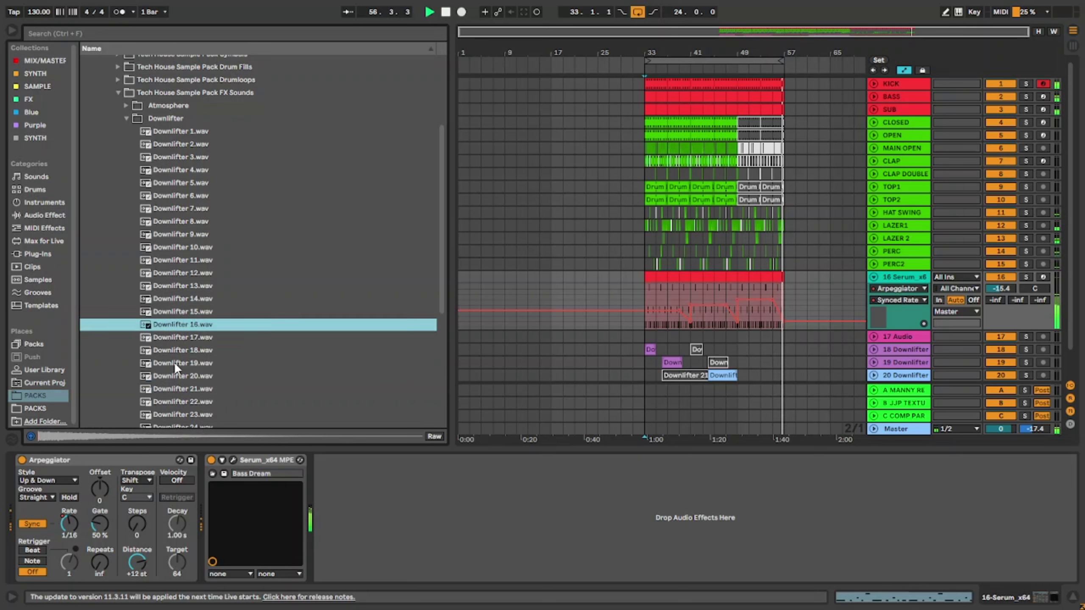
{"action": "left_click_drag", "start_coordinate": [174, 361], "coordinate": [787, 370]}
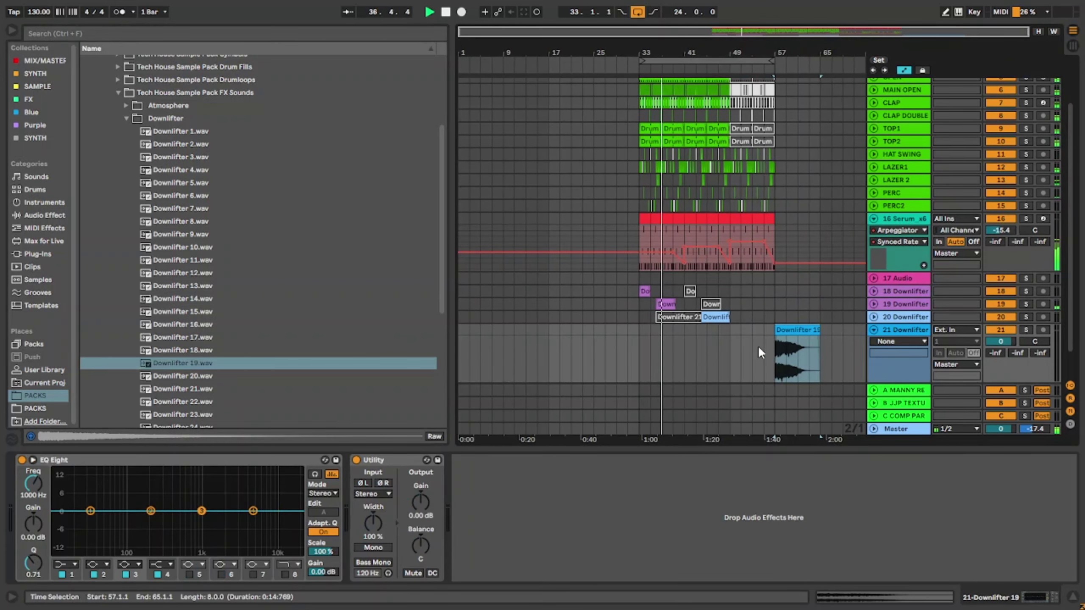
{"action": "left_click_drag", "start_coordinate": [795, 331], "coordinate": [852, 334]}
Copy bars 33 to 41 of the kick through Serum tracks to bar 57, and extend the loop to bar 65.
{"action": "left_click_drag", "start_coordinate": [644, 248], "coordinate": [685, 245]}
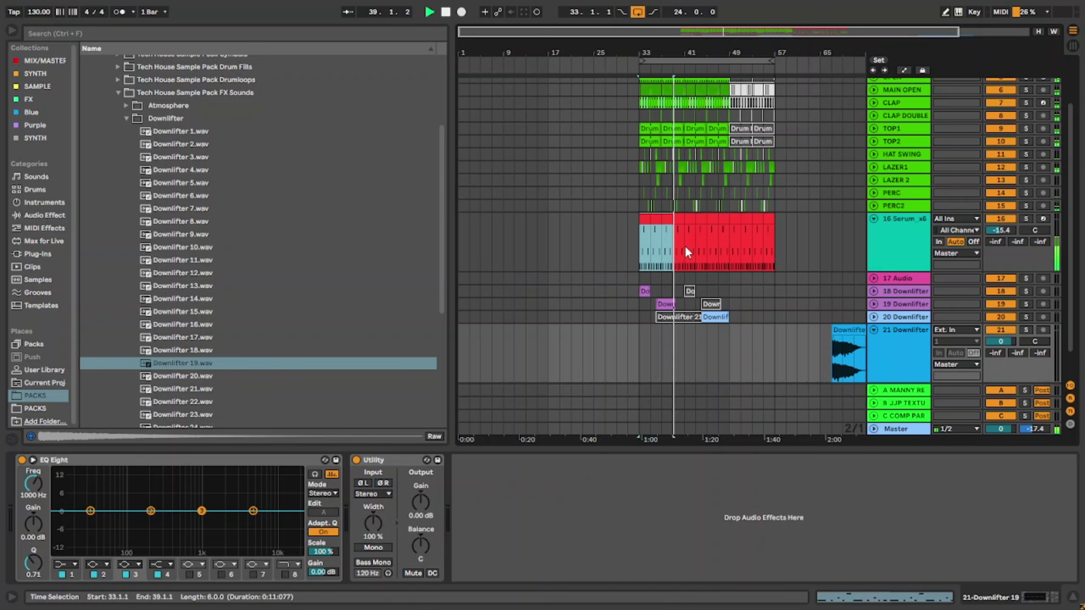
{"action": "scroll", "coordinate": [684, 250], "scroll_direction": "up", "scroll_amount": 3}
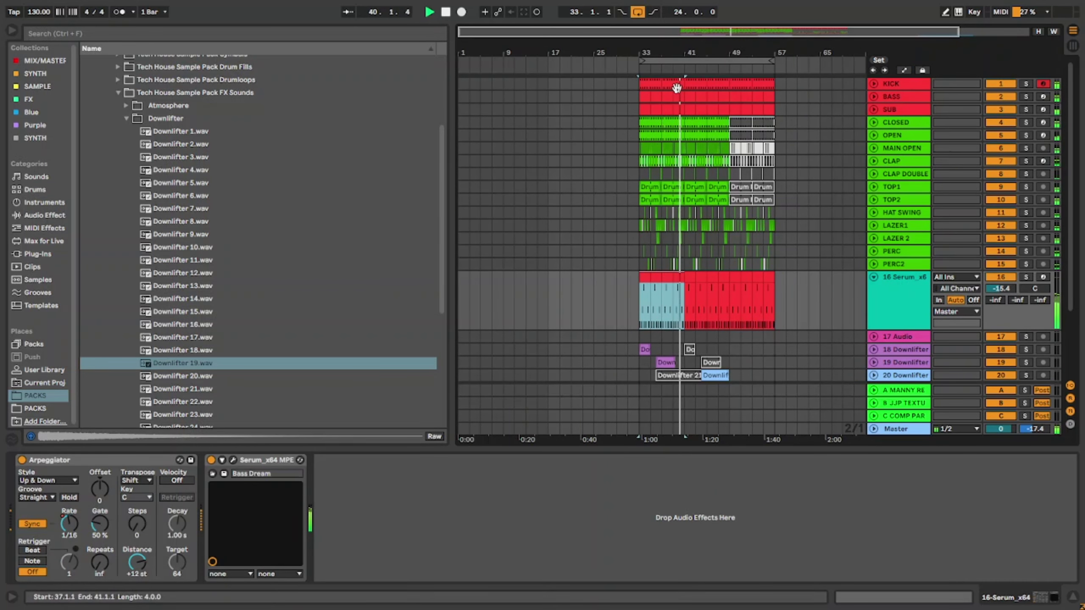
{"action": "left_click", "coordinate": [653, 86], "text": "shift"}
{"action": "left_click_drag", "start_coordinate": [649, 83], "coordinate": [779, 92]}
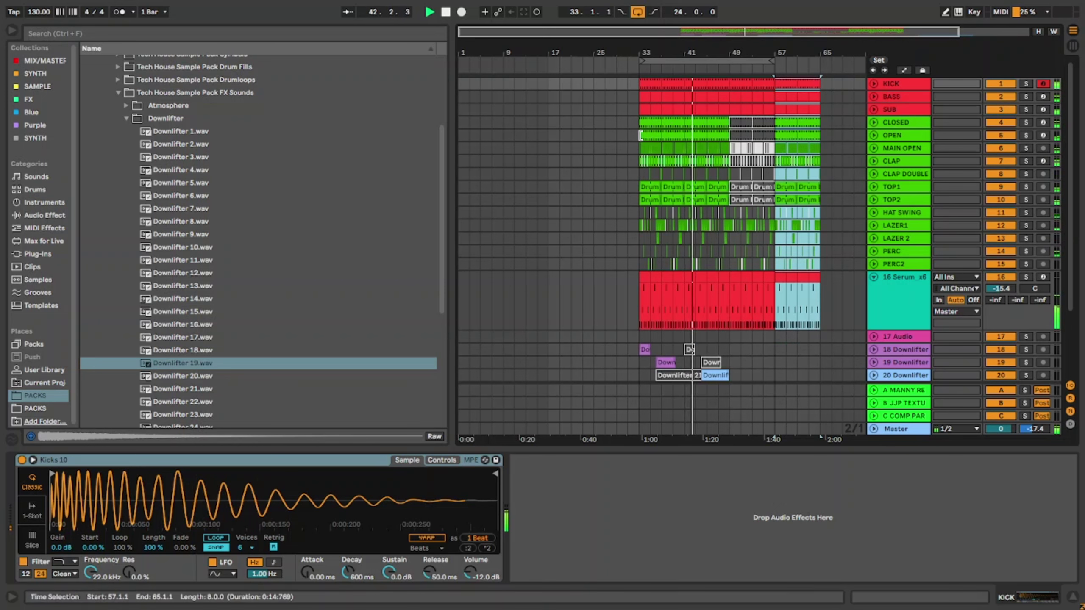
{"action": "left_click", "coordinate": [644, 85]}
{"action": "key", "text": "space"}
{"action": "key", "text": "space"}
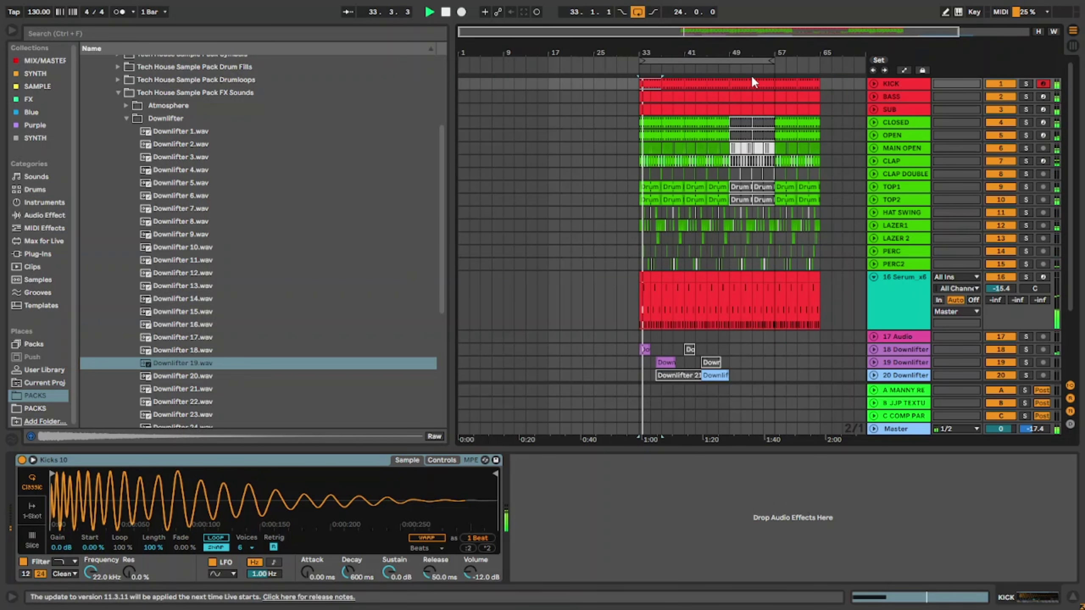
{"action": "left_click_drag", "start_coordinate": [773, 61], "coordinate": [820, 61]}
Set the Serum track's volume to -20 dB and move the Downlifter 19 clip to start at bar 65.
{"action": "scroll", "coordinate": [726, 283], "scroll_direction": "down", "scroll_amount": 4}
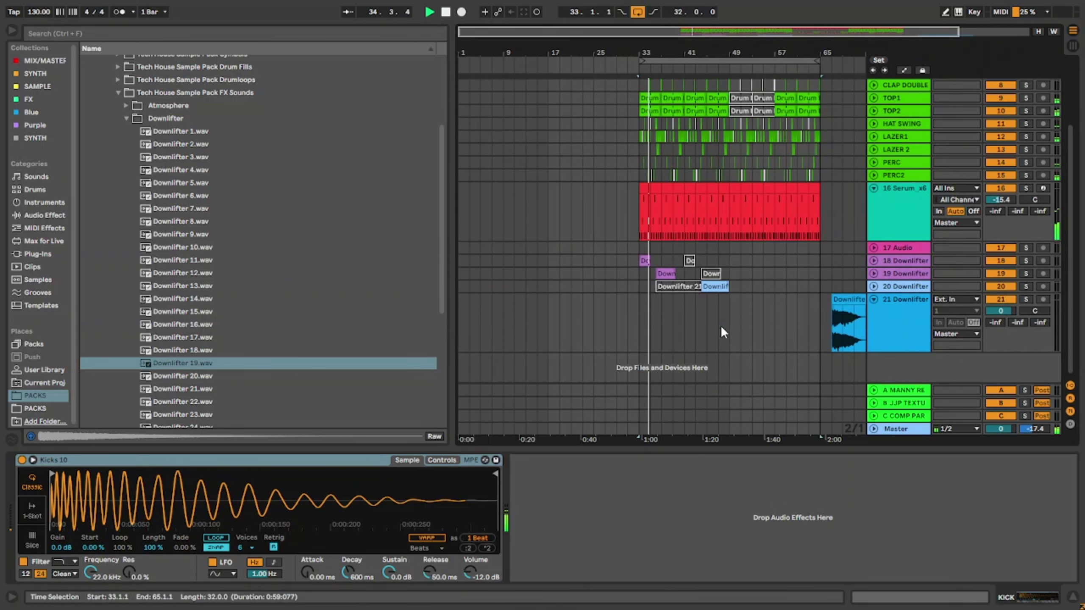
{"action": "left_click_drag", "start_coordinate": [851, 299], "coordinate": [827, 299]}
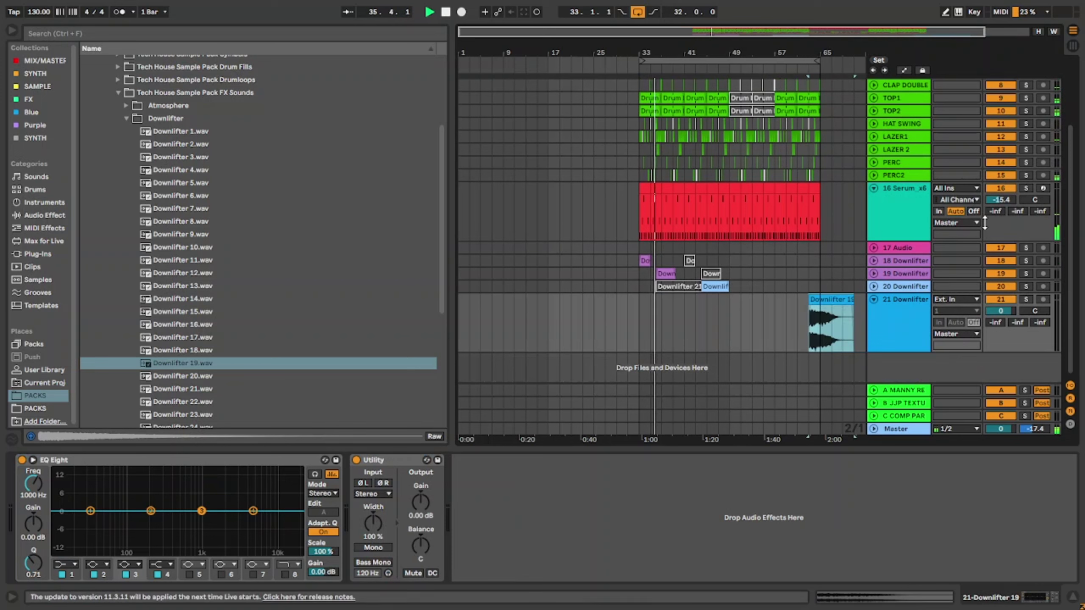
{"action": "left_click", "coordinate": [1001, 201]}
{"action": "type", "text": "-20"}
{"action": "key", "text": "Return"}
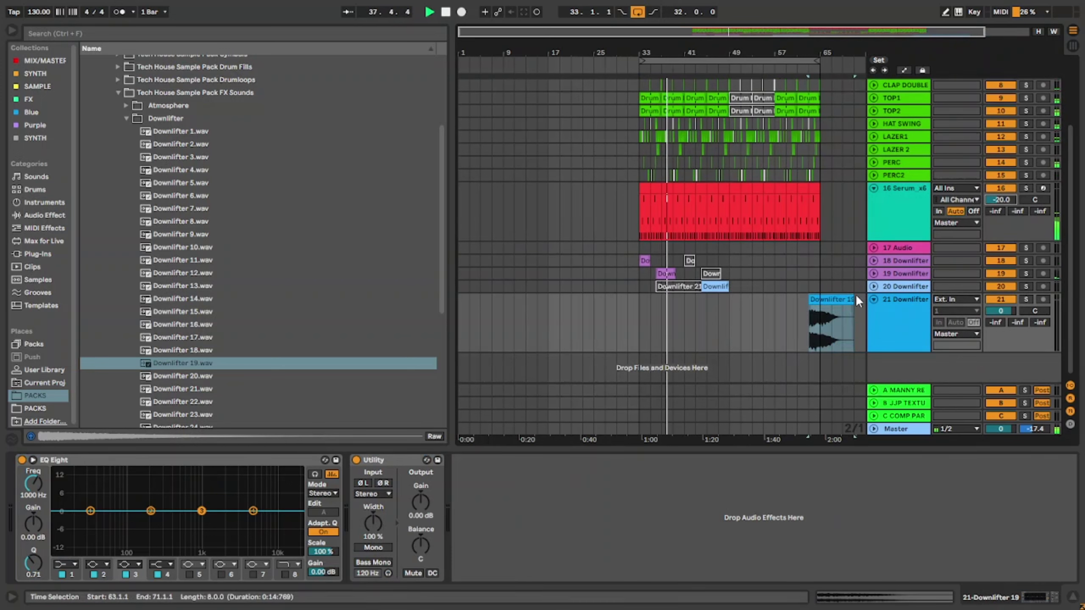
{"action": "left_click_drag", "start_coordinate": [832, 300], "coordinate": [843, 300]}
Bring the EQ Eight from the Downlifter 19 track onto the Serum track.
{"action": "left_click", "coordinate": [895, 218]}
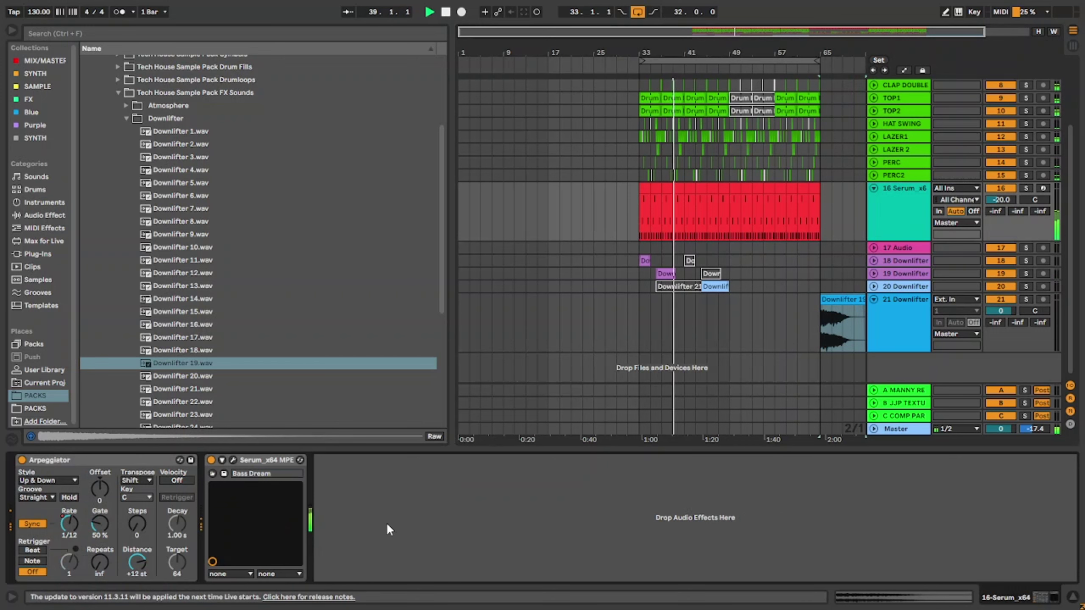
{"action": "left_click", "coordinate": [887, 324]}
{"action": "left_click_drag", "start_coordinate": [273, 460], "coordinate": [591, 231]}
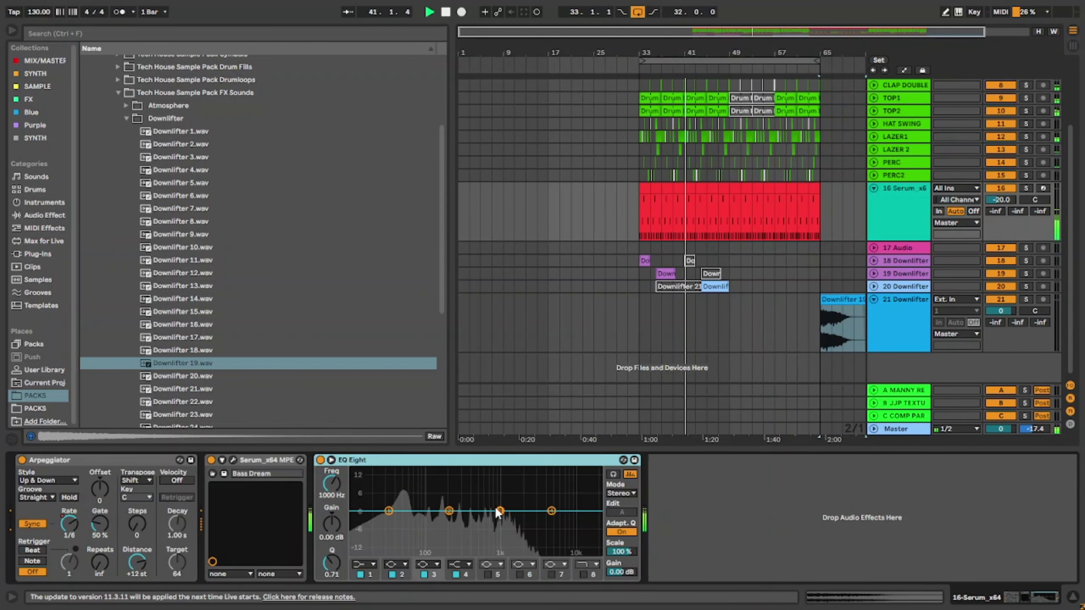
Boost the Serum track's EQ Eight slightly just above 1 kHz and make band 1 a low cut at 163 Hz with Q 0.47.
{"action": "left_click_drag", "start_coordinate": [499, 512], "coordinate": [505, 503]}
{"action": "left_click", "coordinate": [372, 564]}
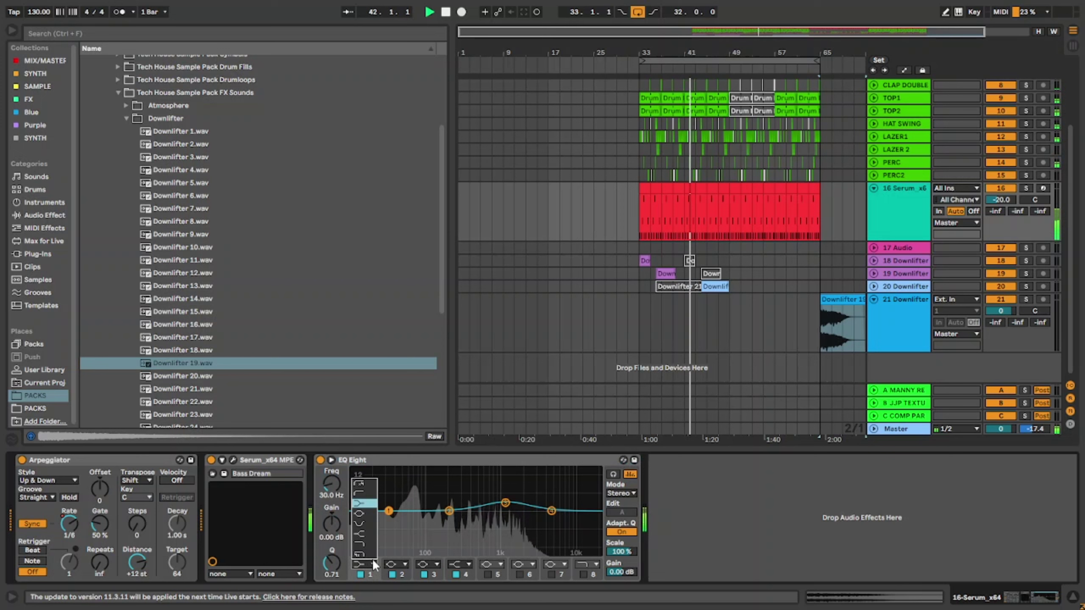
{"action": "left_click", "coordinate": [368, 483]}
{"action": "mouse_move", "coordinate": [337, 477]}
{"action": "left_mouse_down"}
{"action": "mouse_move", "coordinate": [336, 449]}
{"action": "mouse_move", "coordinate": [337, 458]}
{"action": "left_mouse_up"}
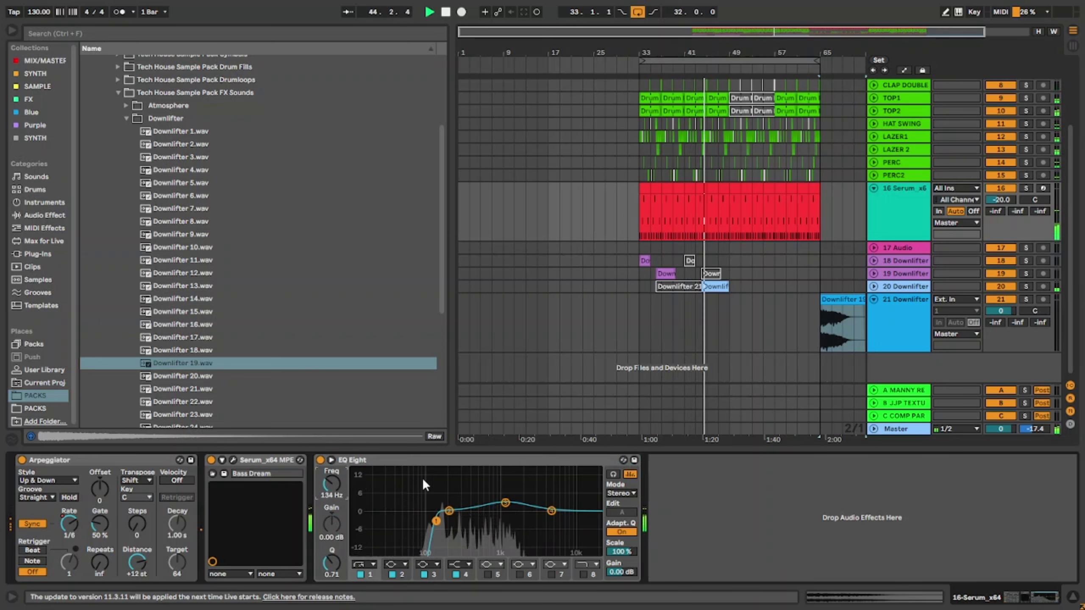
{"action": "left_click_drag", "start_coordinate": [505, 503], "coordinate": [507, 503]}
{"action": "left_click_drag", "start_coordinate": [436, 521], "coordinate": [442, 528]}
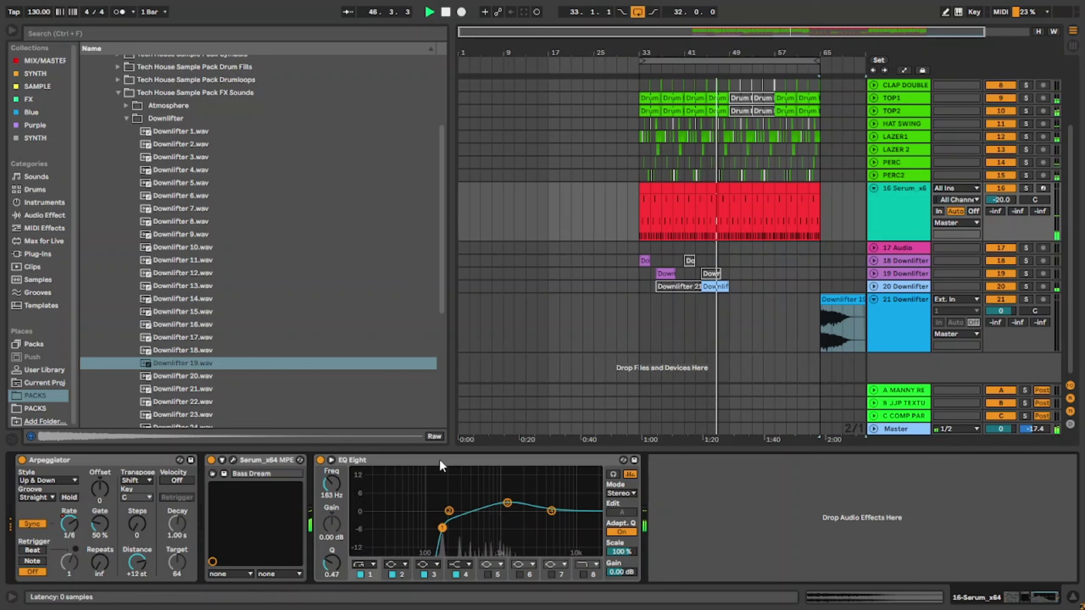
Collapse the Serum track's Arpeggiator, Serum and EQ Eight devices, and add a Delay at the end of the chain.
{"action": "double_click", "coordinate": [440, 459]}
{"action": "left_click", "coordinate": [268, 460]}
{"action": "double_click", "coordinate": [265, 461]}
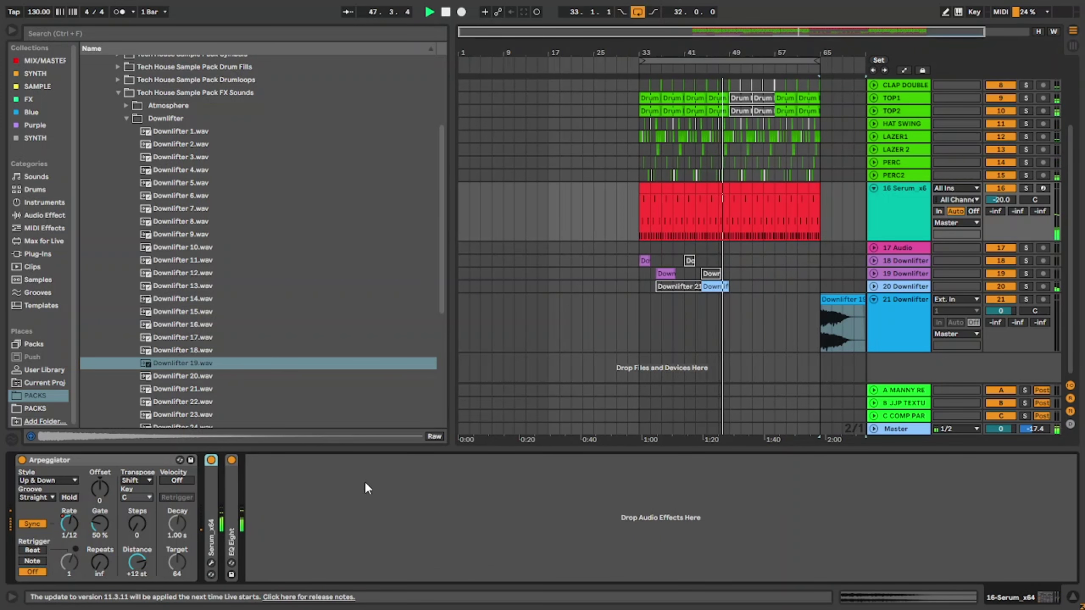
{"action": "double_click", "coordinate": [125, 459]}
{"action": "key", "text": "ctrl+f"}
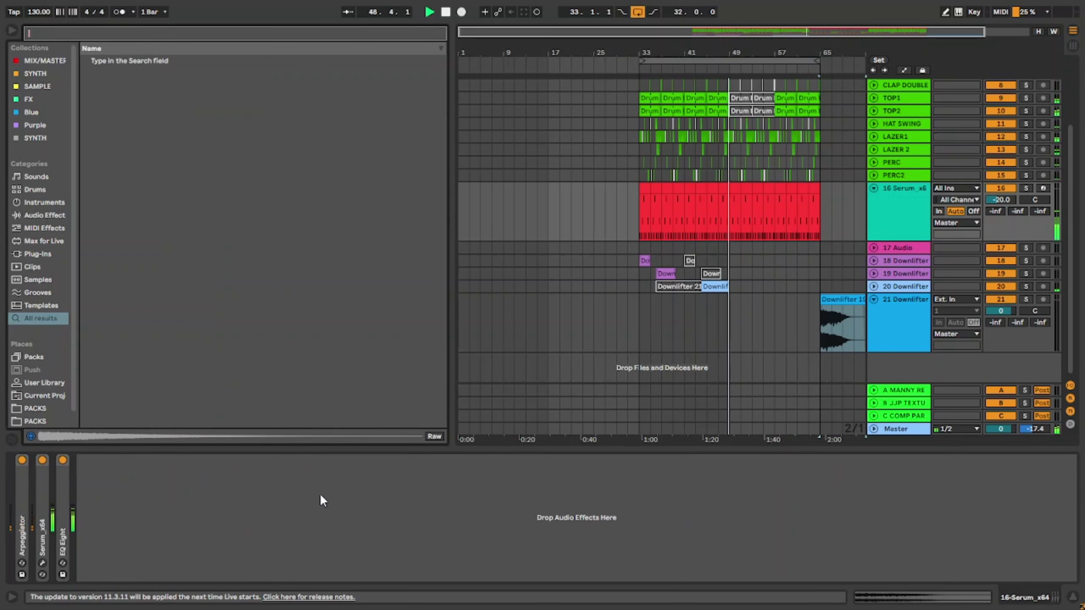
{"action": "type", "text": "DE"}
{"action": "double_click", "coordinate": [114, 88]}
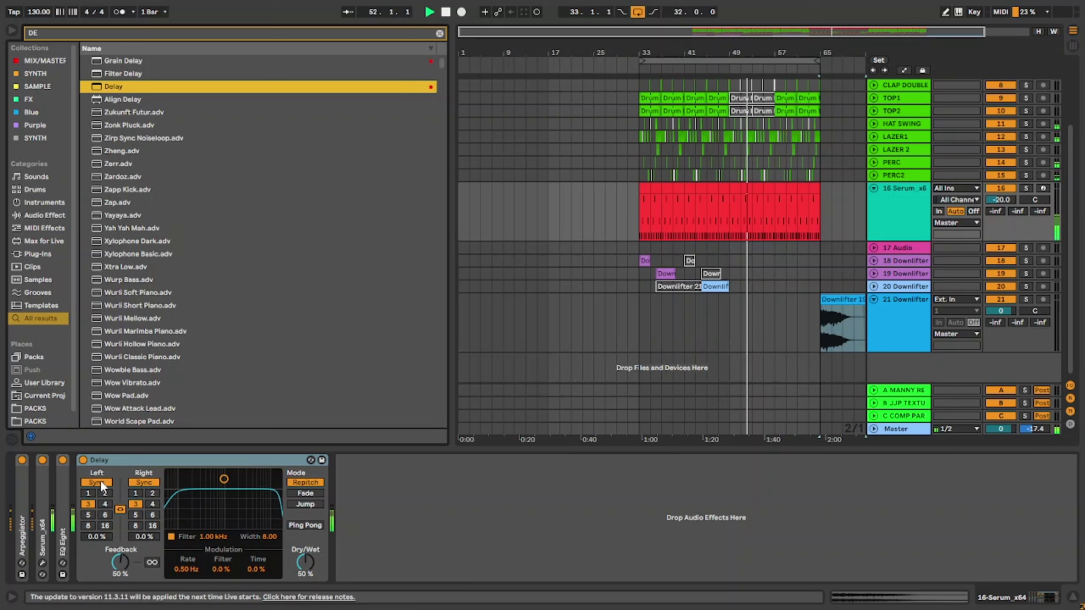
Automate the Serum track's Delay on/off state so that it is on only from bar 49 to about bar 56.
{"action": "key", "text": "a"}
{"action": "left_click", "coordinate": [84, 459]}
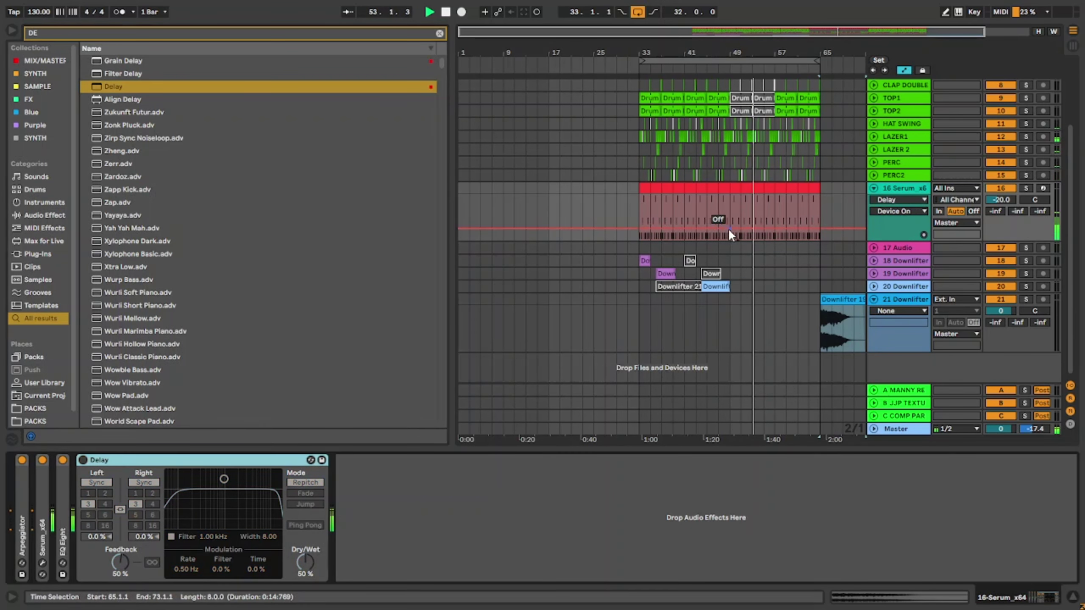
{"action": "left_click_drag", "start_coordinate": [729, 234], "coordinate": [774, 227]}
{"action": "left_click", "coordinate": [755, 205]}
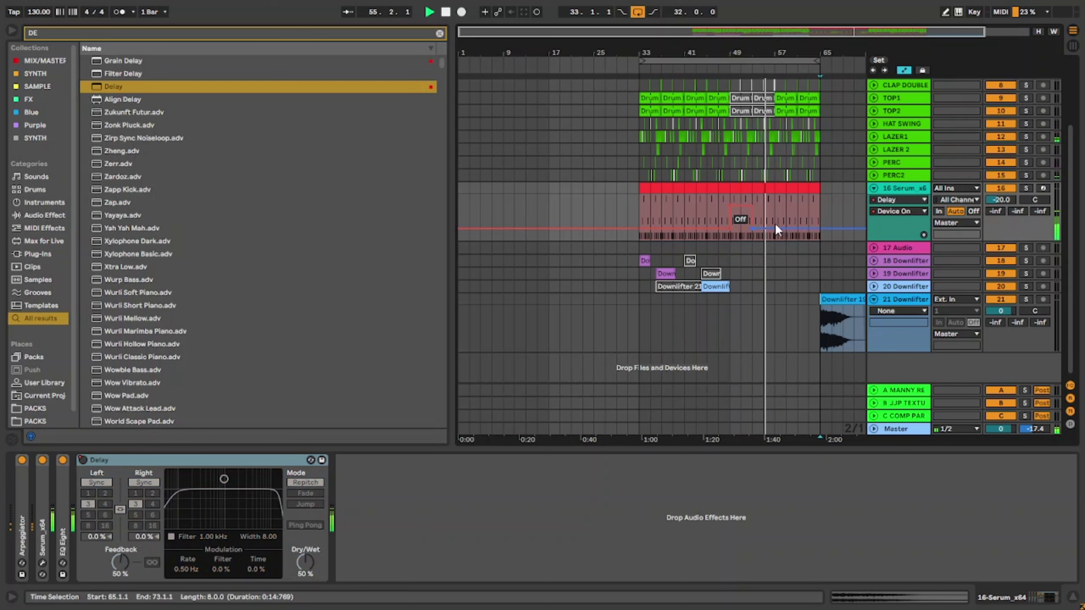
{"action": "scroll", "coordinate": [775, 226], "scroll_direction": "up", "scroll_amount": 3}
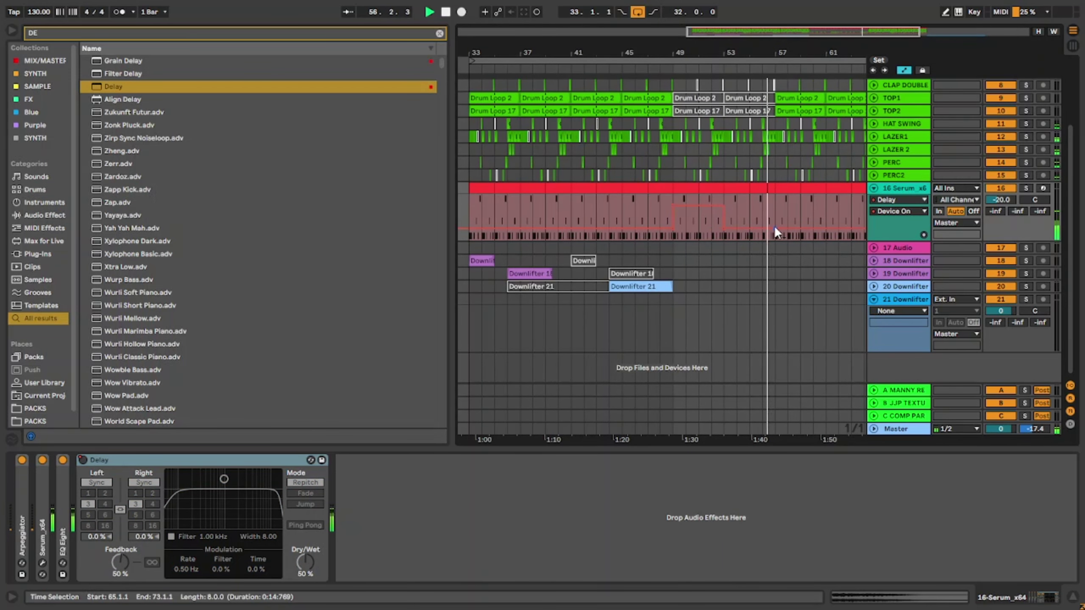
{"action": "left_click_drag", "start_coordinate": [775, 227], "coordinate": [724, 231]}
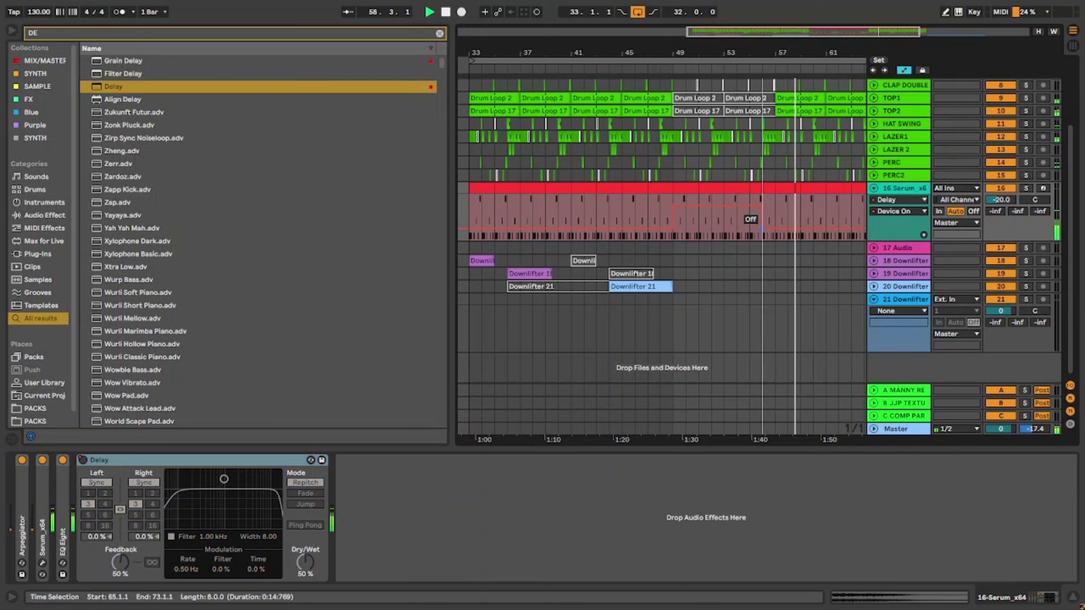
Automate the Delay's Dry/Wet to rise from 0% at bar 49 to about 75% just before bar 57, dropping back to 0% at bar 57.
{"action": "left_click", "coordinate": [304, 562]}
{"action": "key", "text": "a"}
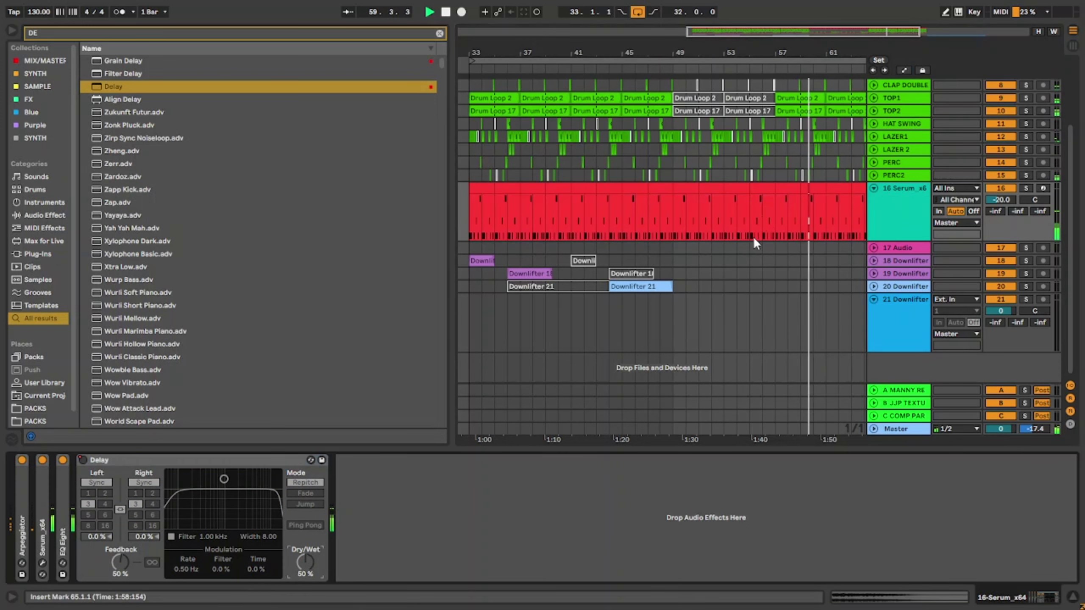
{"action": "key", "text": "a"}
{"action": "left_click", "coordinate": [762, 218]}
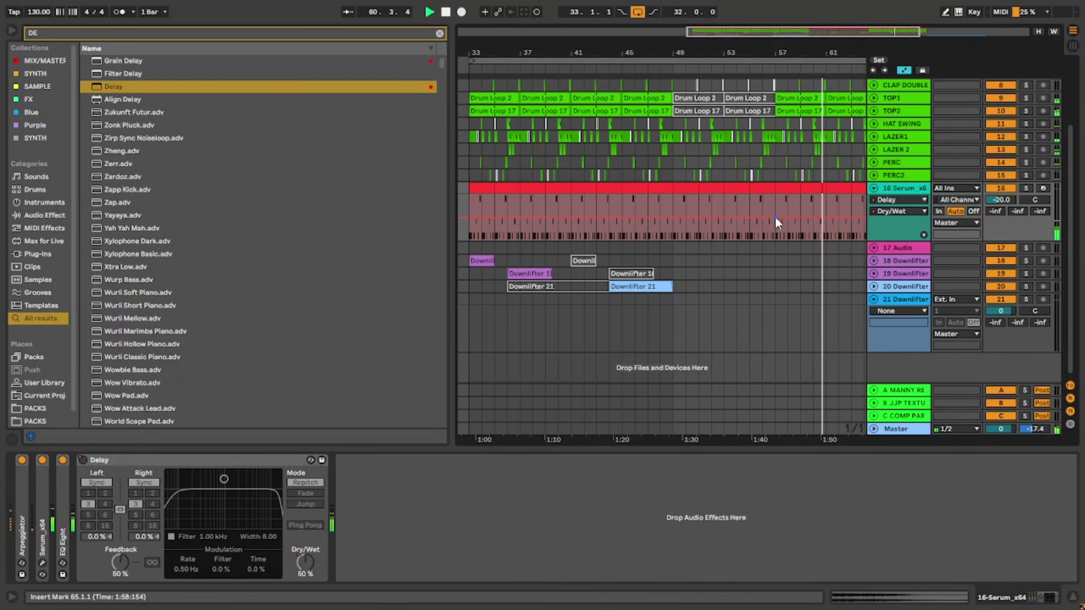
{"action": "left_click_drag", "start_coordinate": [775, 218], "coordinate": [774, 239]}
{"action": "left_click_drag", "start_coordinate": [675, 219], "coordinate": [679, 238]}
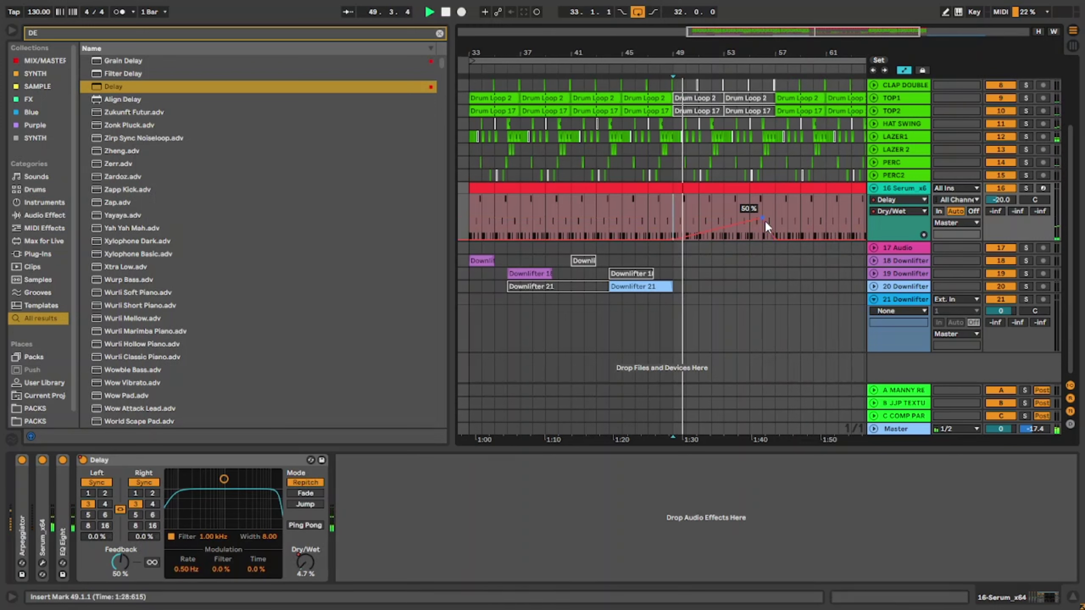
{"action": "left_click_drag", "start_coordinate": [775, 218], "coordinate": [745, 211]}
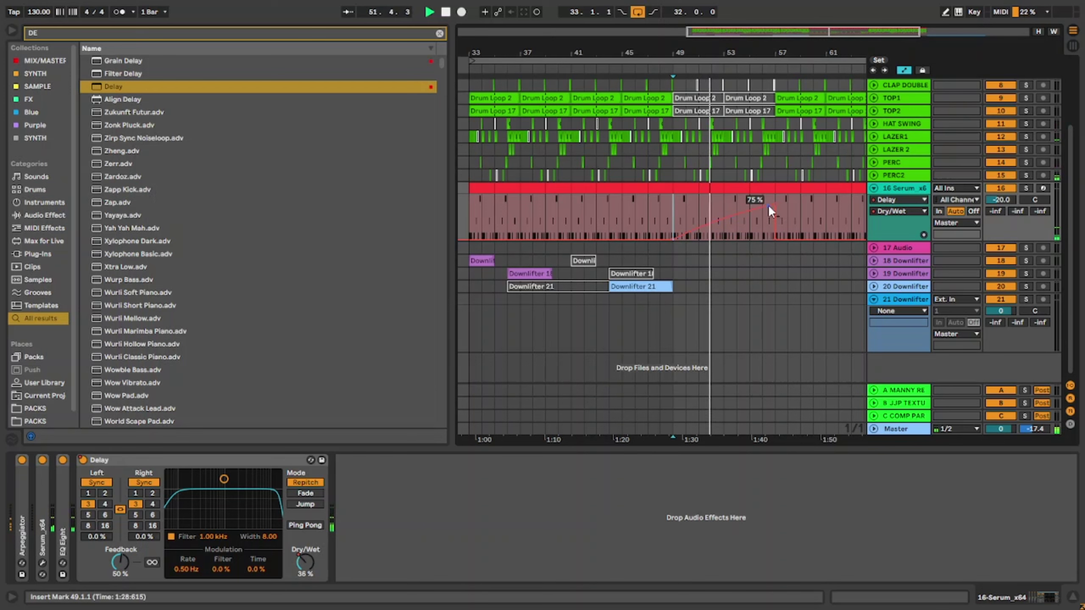
{"action": "scroll", "coordinate": [770, 149], "scroll_direction": "up", "scroll_amount": 4}
{"action": "key", "text": "a"}
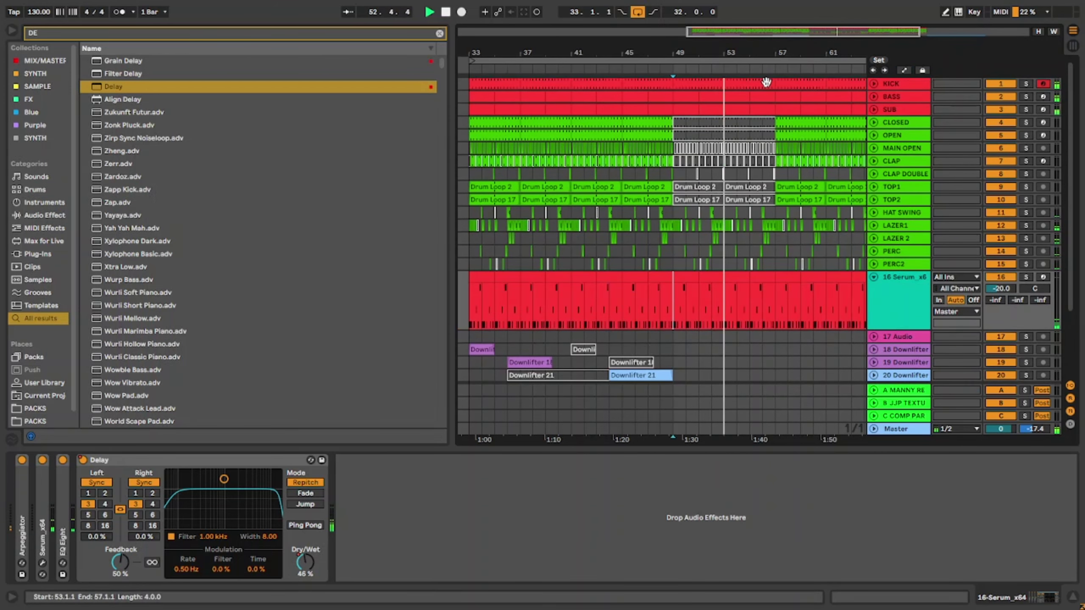
Remove the KICK part from bar 55 to 57 and the BASS and SUB parts from bar 56 to 57.
{"action": "left_click_drag", "start_coordinate": [771, 83], "coordinate": [766, 108]}
{"action": "left_click", "coordinate": [774, 97]}
{"action": "left_click", "coordinate": [771, 107]}
{"action": "left_click_drag", "start_coordinate": [773, 97], "coordinate": [768, 96]}
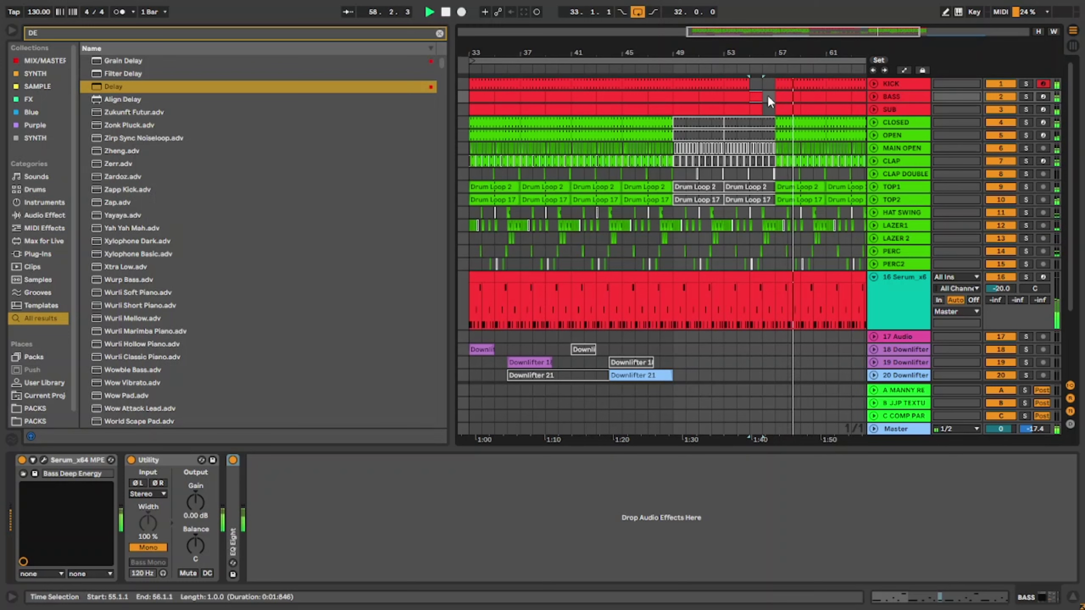
Hide the device view and rename the Serum track as SYNTH BASS.
{"action": "left_click_drag", "start_coordinate": [685, 450], "coordinate": [663, 606]}
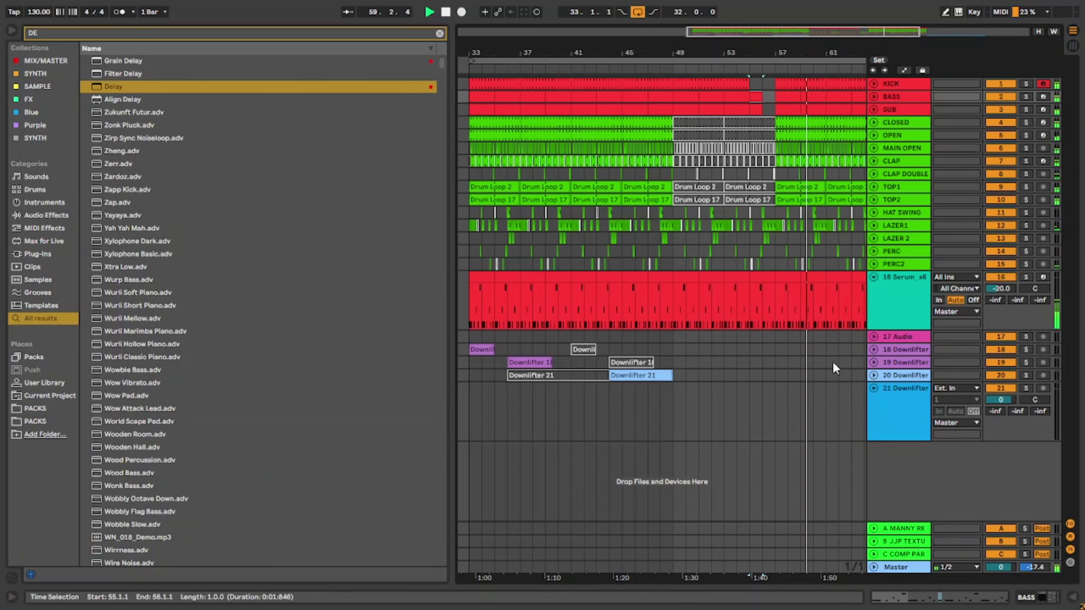
{"action": "double_click", "coordinate": [881, 286]}
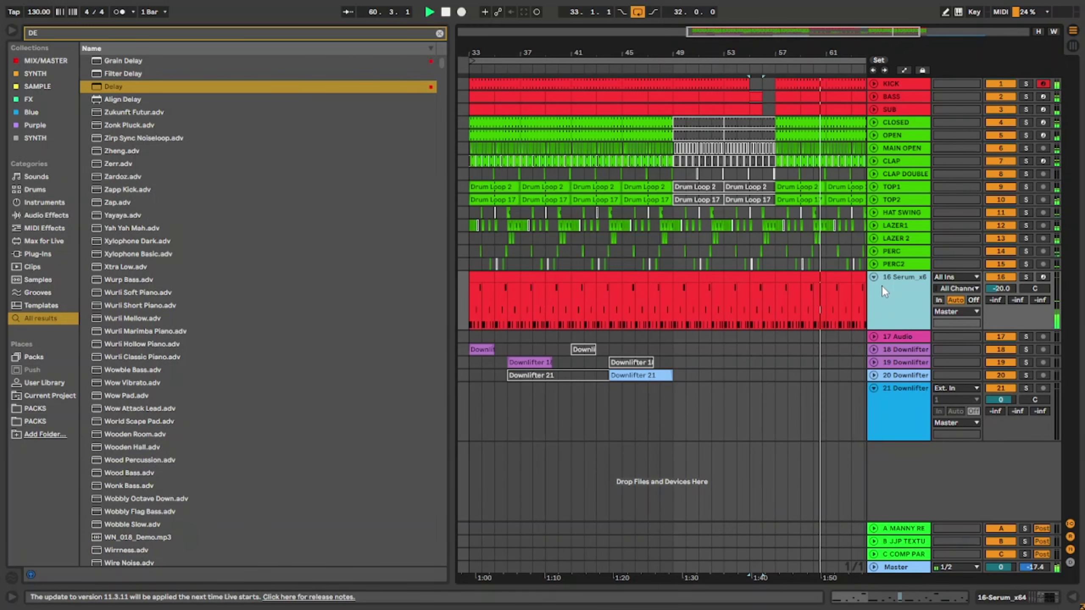
{"action": "type", "text": "SYNTH BASS"}
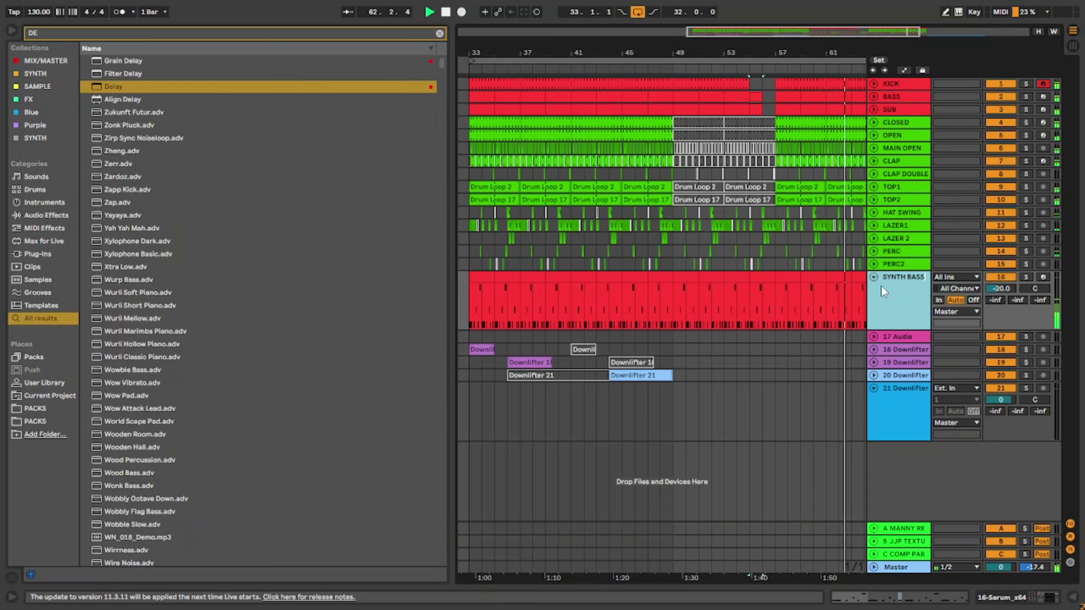
{"action": "key", "text": "Return"}
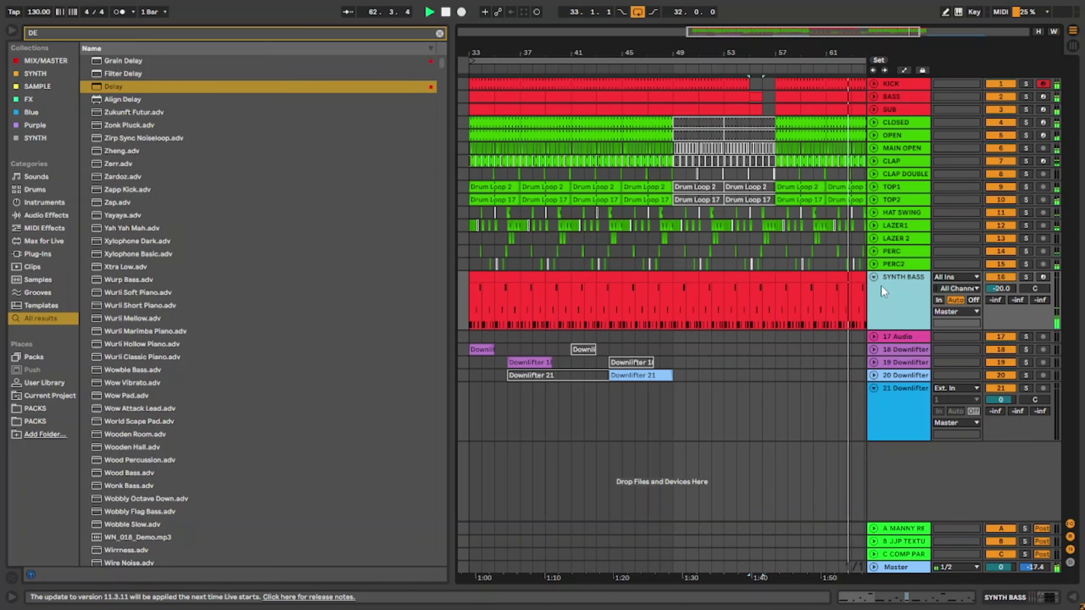
Copy eight bars of the tracks from KICK to SYNTH BASS to bars 65 to 73, and insert an audio track below CLAP.
{"action": "scroll", "coordinate": [608, 308], "scroll_direction": "down", "scroll_amount": 5}
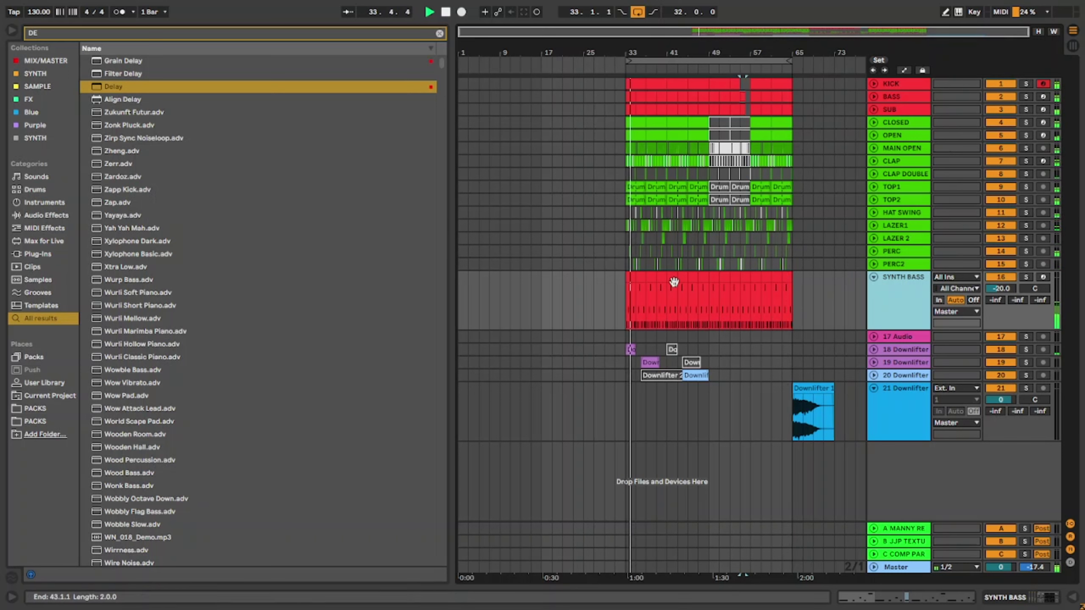
{"action": "left_click_drag", "start_coordinate": [627, 301], "coordinate": [797, 82]}
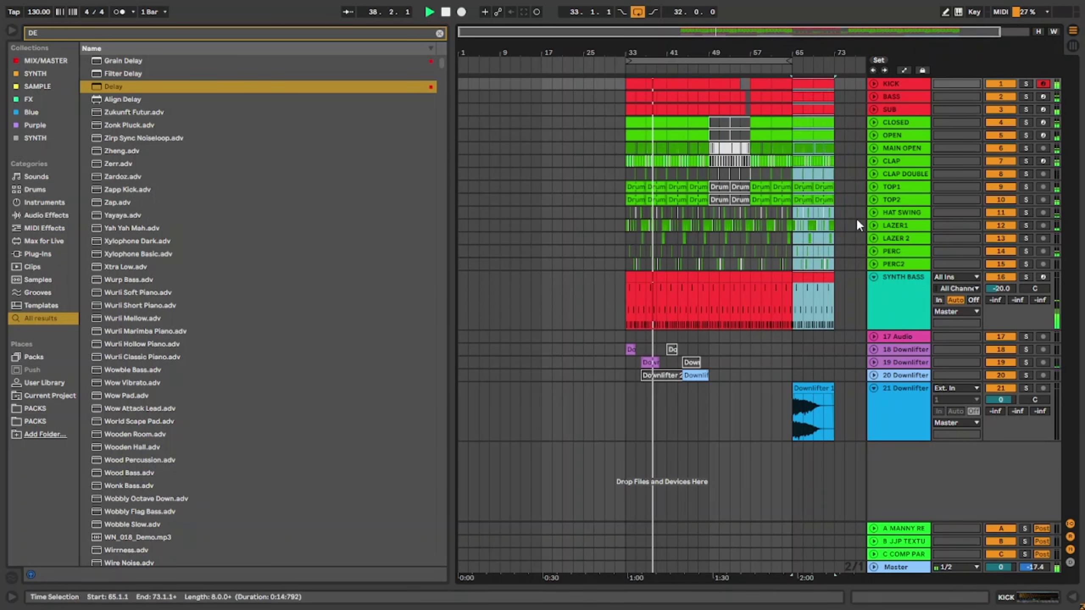
{"action": "left_click", "coordinate": [887, 175]}
{"action": "left_click", "coordinate": [889, 159]}
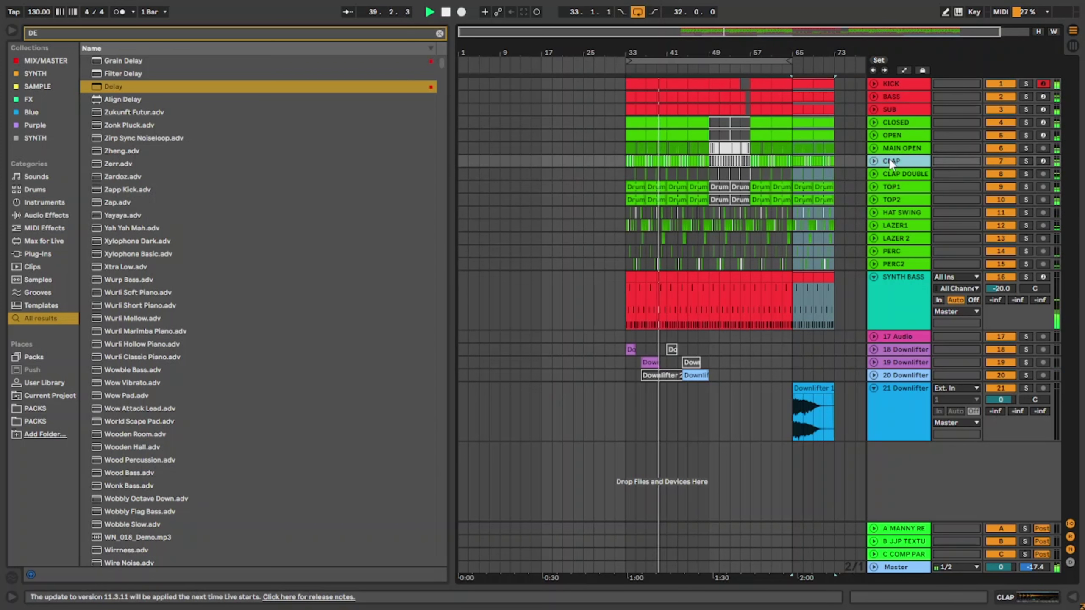
{"action": "key", "text": "ctrl+t"}
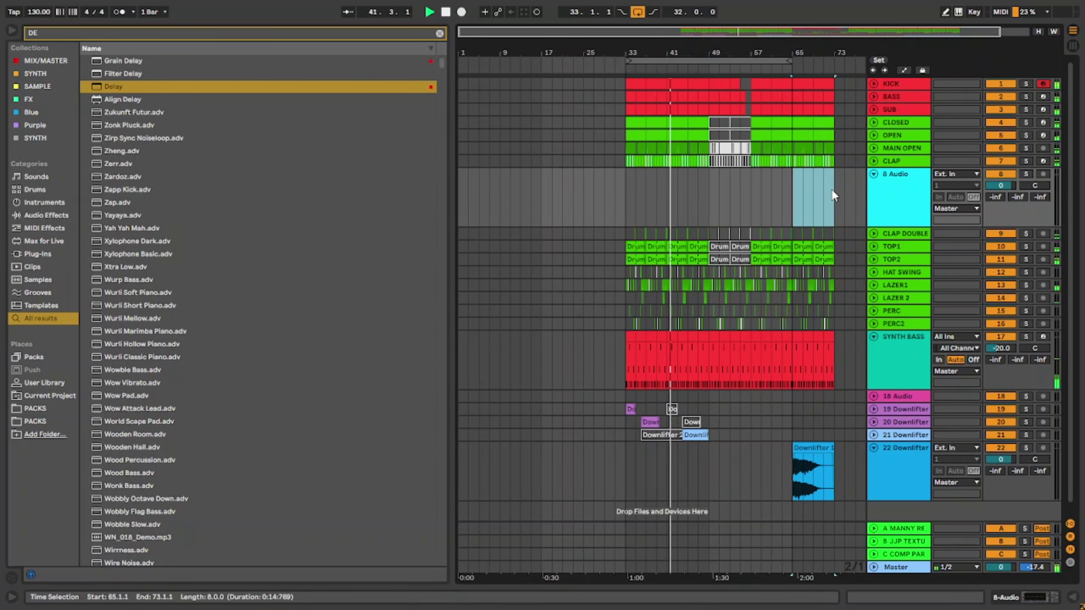
Loop bars 65 to 73, restart playback there and lower Downlifter track 22's volume to -40.6 dB.
{"action": "key", "text": "ctrl+l"}
{"action": "key", "text": "space"}
{"action": "key", "text": "space"}
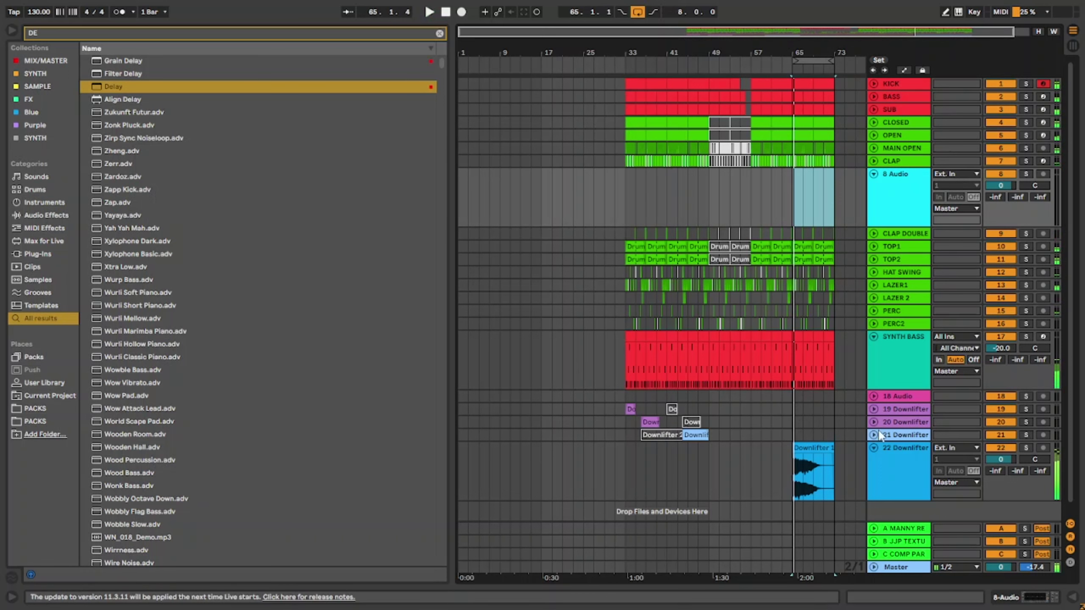
{"action": "mouse_move", "coordinate": [1000, 460]}
{"action": "left_mouse_down"}
{"action": "mouse_move", "coordinate": [1001, 488]}
{"action": "mouse_move", "coordinate": [1000, 461]}
{"action": "left_mouse_up"}
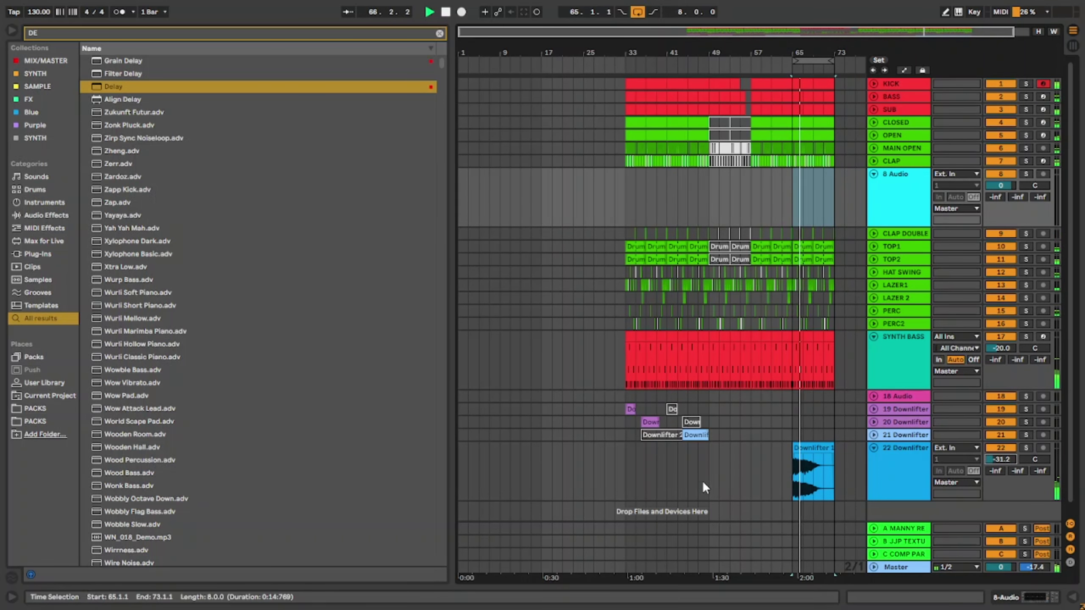
{"action": "scroll", "coordinate": [667, 438], "scroll_direction": "down", "scroll_amount": 1}
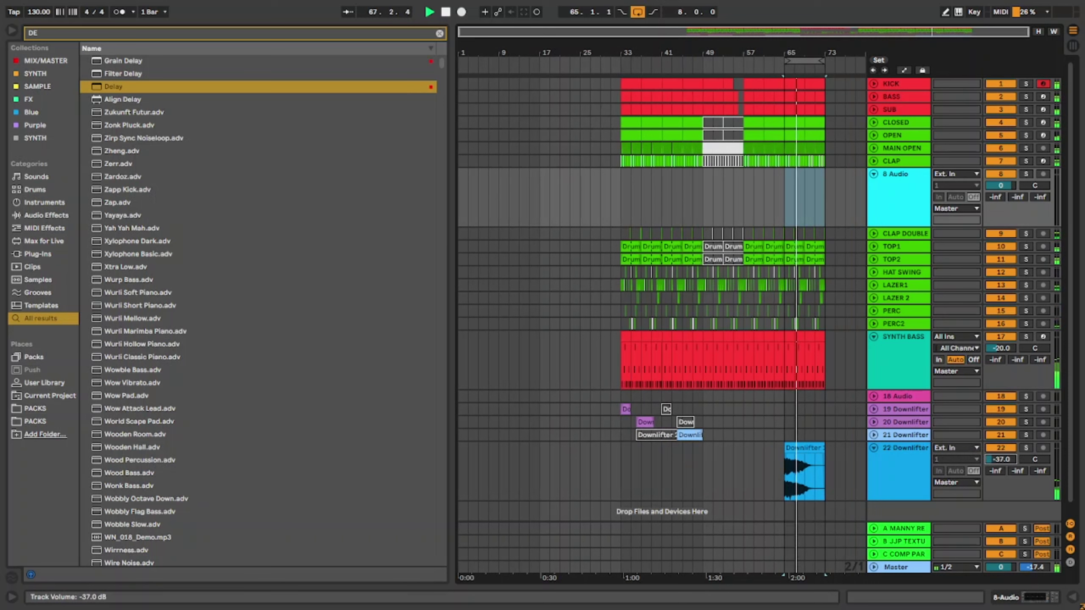
{"action": "left_click_drag", "start_coordinate": [1000, 460], "coordinate": [1000, 459]}
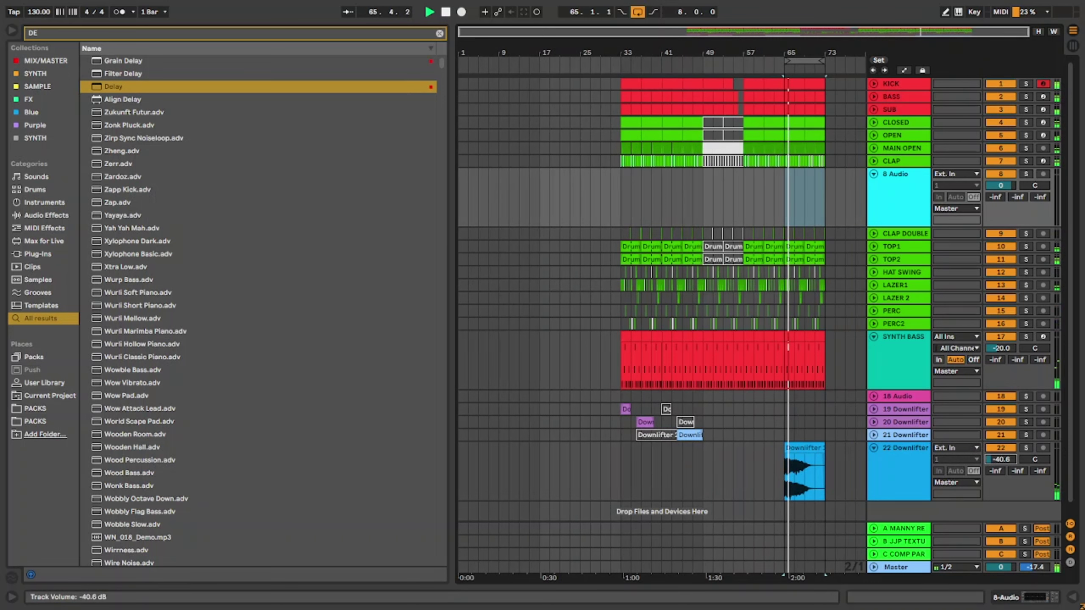
Search the second PACKS folder for "RID" and open the Rides folder in Tech House Sample Pack Cymbals.
{"action": "left_click", "coordinate": [36, 421]}
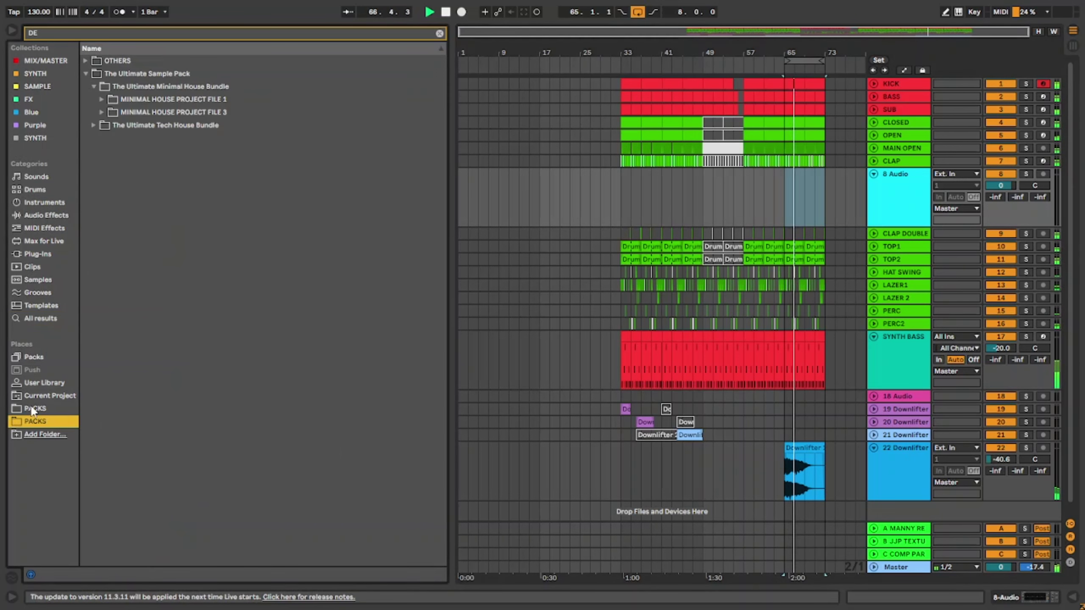
{"action": "left_click", "coordinate": [67, 34]}
{"action": "type", "text": "DE"}
{"action": "key", "text": "BackSpace"}
{"action": "key", "text": "BackSpace"}
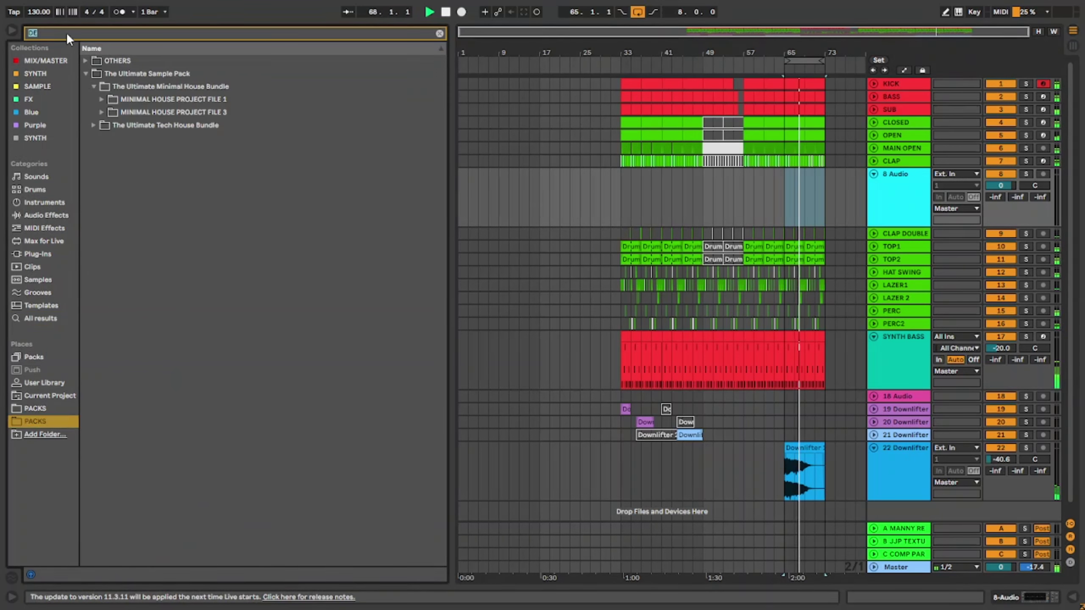
{"action": "type", "text": "RID"}
{"action": "key", "text": "Down"}
{"action": "key", "text": "Down"}
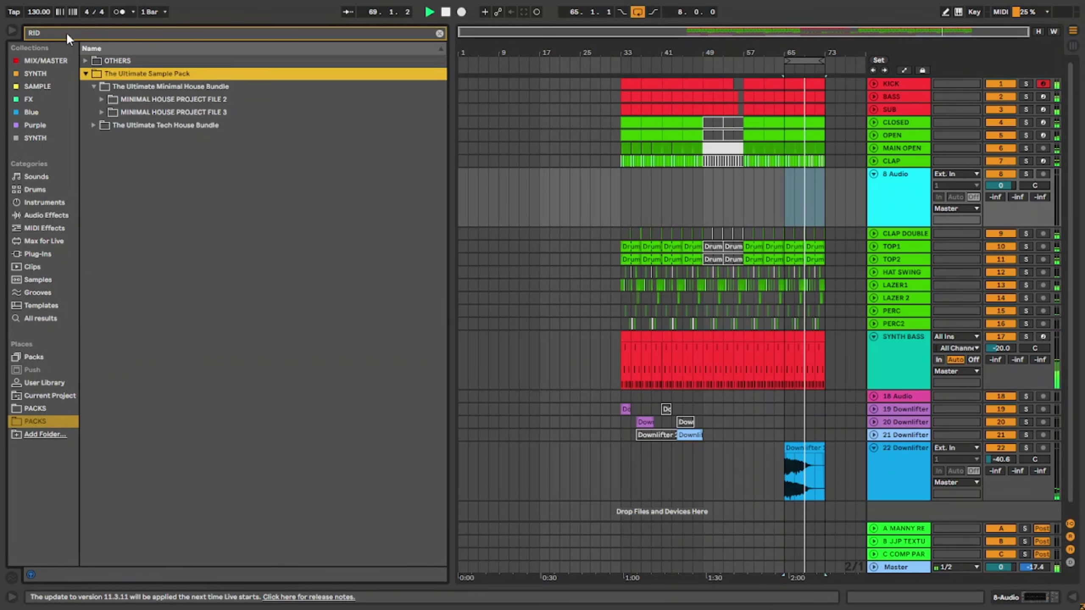
{"action": "key", "text": "Down"}
{"action": "key", "text": "Down"}
{"action": "key", "text": "Down"}
{"action": "key", "text": "Down"}
{"action": "key", "text": "Down"}
{"action": "key", "text": "Down"}
{"action": "key", "text": "Down"}
{"action": "key", "text": "Down"}
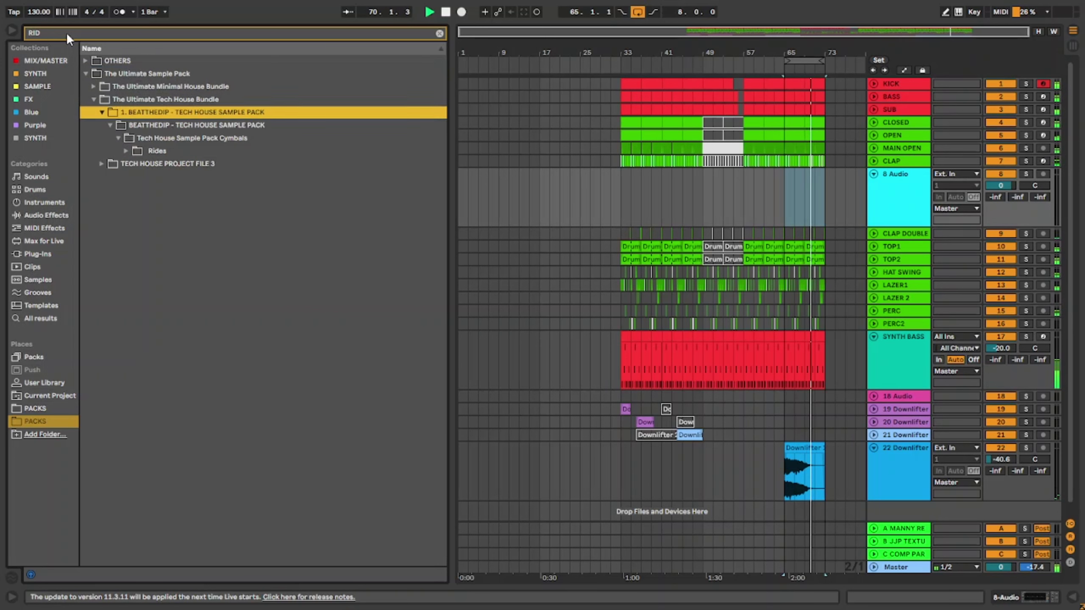
{"action": "key", "text": "Right"}
Audition the ride samples from Rides 1.wav to Rides 5.wav.
{"action": "key", "text": "Down"}
{"action": "key", "text": "Down"}
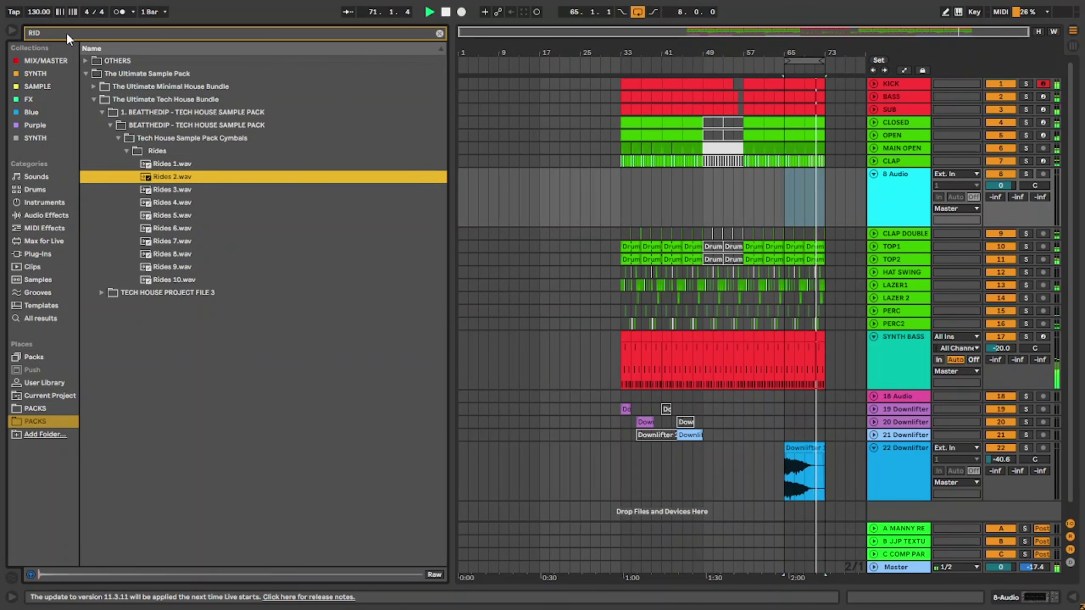
{"action": "key", "text": "Down"}
{"action": "key", "text": "Down"}
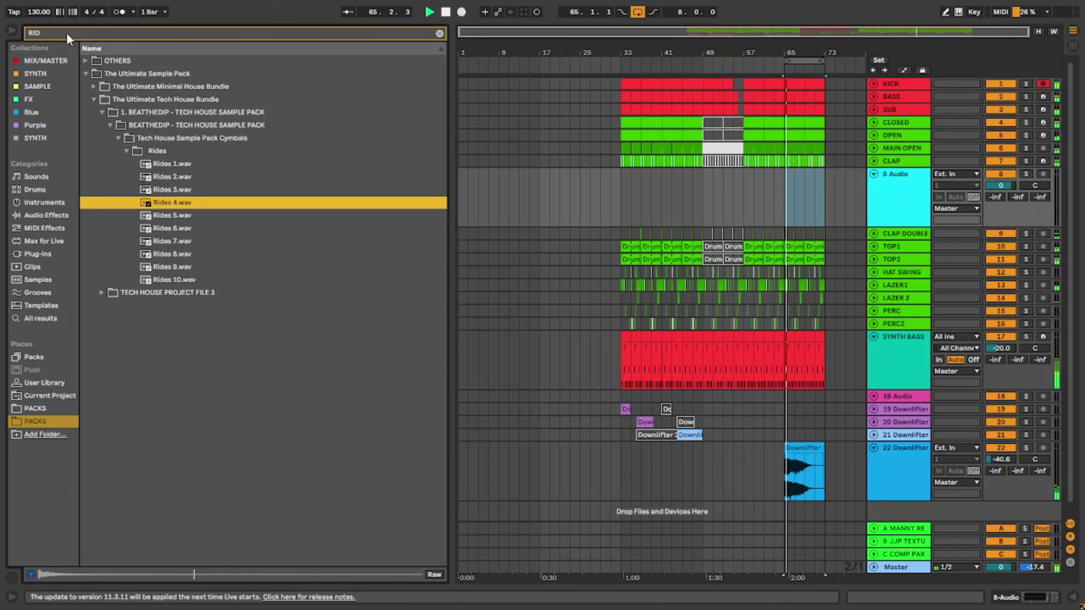
{"action": "key", "text": "Down"}
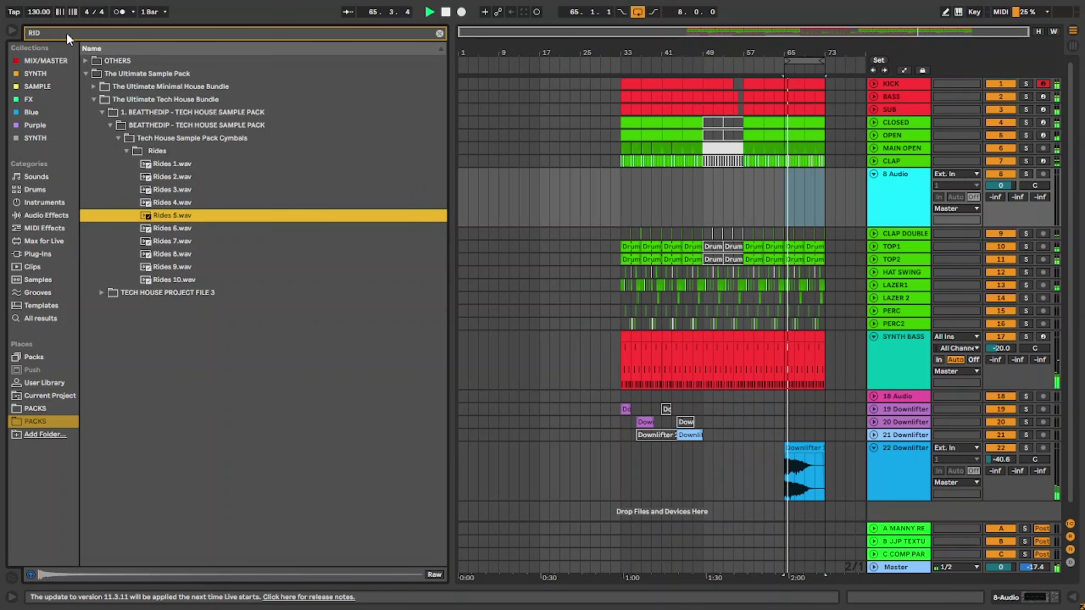
Place Rides 1.wav at bar 65 on the new audio track below CLAP.
{"action": "left_click", "coordinate": [170, 164]}
{"action": "left_click_drag", "start_coordinate": [751, 179], "coordinate": [787, 184]}
{"action": "scroll", "coordinate": [787, 184], "scroll_direction": "up", "scroll_amount": 5}
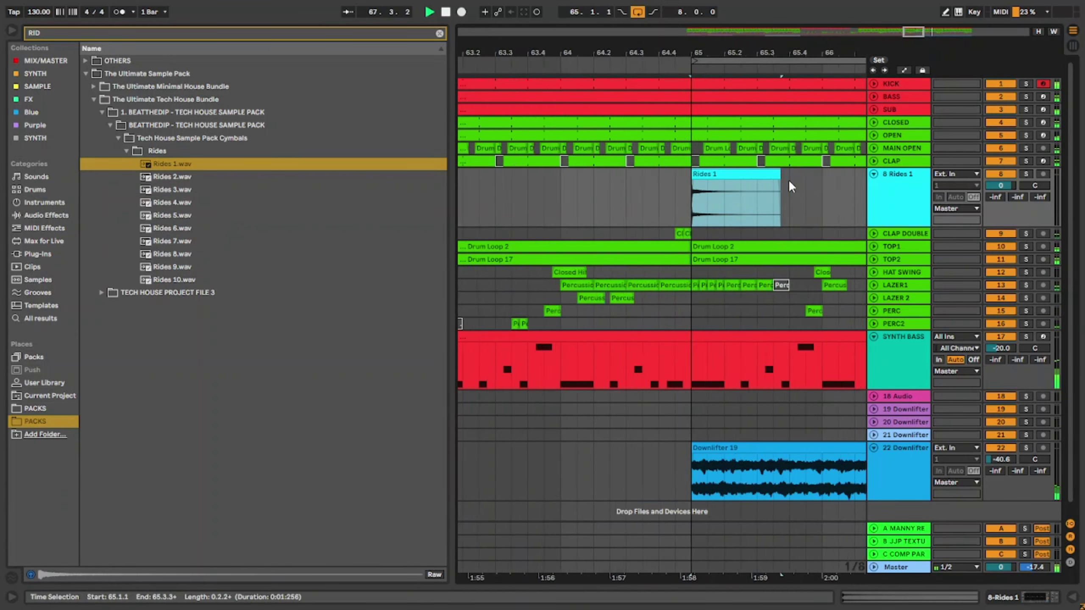
Expand the OPEN track, stop playback and shift the Rides 1 hit to the off-beat at 65.1.3 within a one-beat section.
{"action": "left_click", "coordinate": [875, 135]}
{"action": "key", "text": "space"}
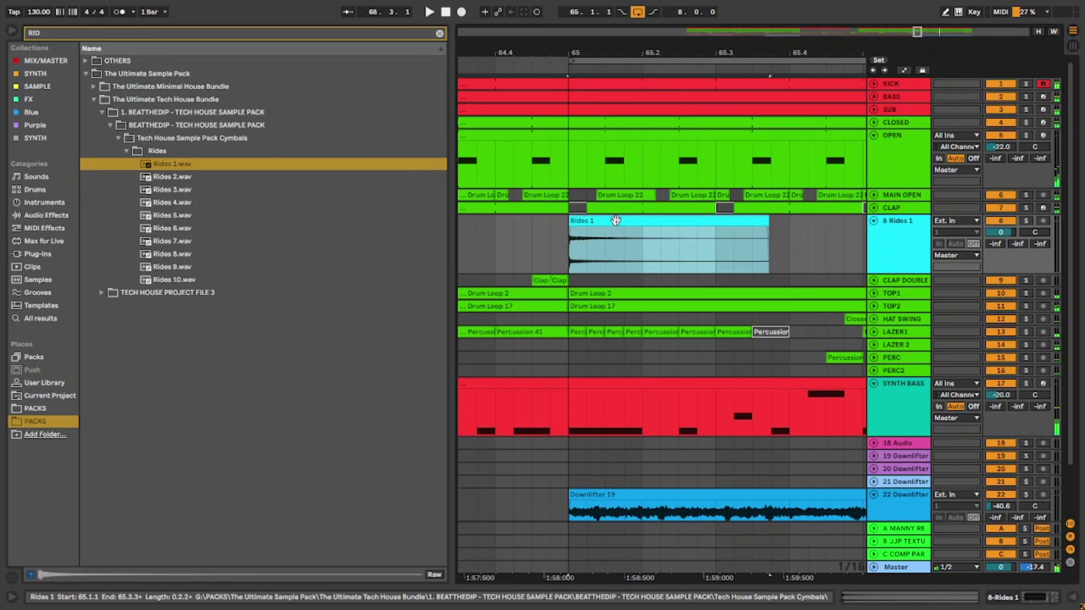
{"action": "mouse_move", "coordinate": [608, 221]}
{"action": "left_mouse_down"}
{"action": "mouse_move", "coordinate": [666, 225]}
{"action": "mouse_move", "coordinate": [644, 233]}
{"action": "mouse_move", "coordinate": [686, 240]}
{"action": "mouse_move", "coordinate": [600, 227]}
{"action": "left_mouse_up"}
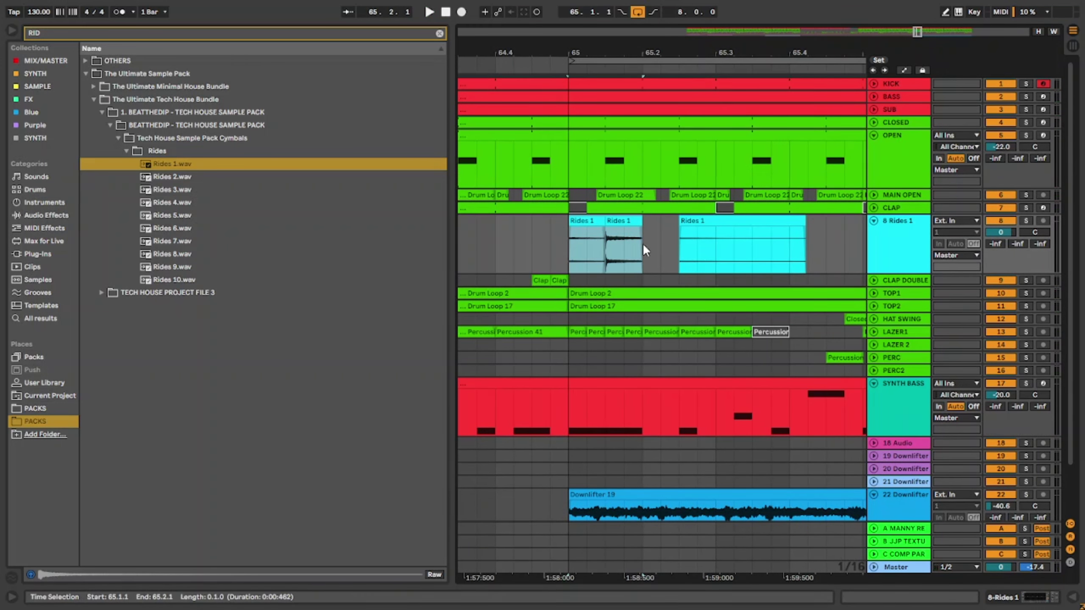
Duplicate the one-beat off-beat ride section repeatedly until it fills bars 65 to 73.
{"action": "scroll", "coordinate": [643, 244], "scroll_direction": "down", "scroll_amount": 10}
{"action": "key", "text": "ctrl+d"}
{"action": "key", "text": "ctrl+d"}
{"action": "key", "text": "ctrl+d"}
{"action": "key", "text": "ctrl+d"}
{"action": "key", "text": "ctrl+d"}
{"action": "key", "text": "ctrl+d"}
{"action": "key", "text": "ctrl+d"}
{"action": "key", "text": "ctrl+d"}
{"action": "key", "text": "ctrl+d"}
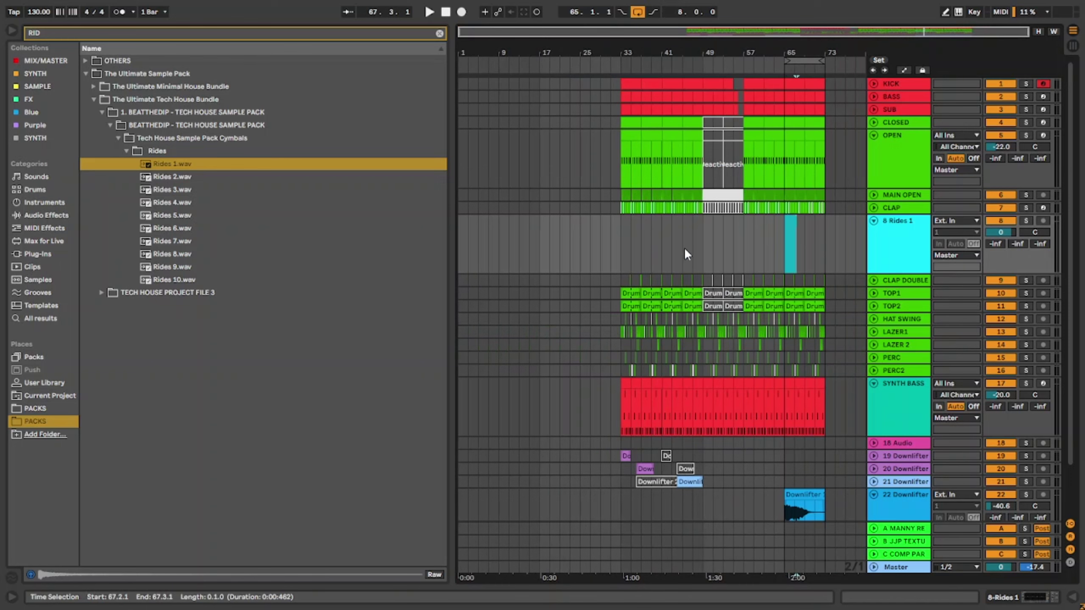
{"action": "scroll", "coordinate": [828, 241], "scroll_direction": "up", "scroll_amount": 5}
{"action": "key", "text": "ctrl+d"}
{"action": "key", "text": "ctrl+d"}
{"action": "key", "text": "ctrl+d"}
{"action": "key", "text": "ctrl+d"}
{"action": "key", "text": "ctrl+d"}
{"action": "key", "text": "ctrl+d"}
{"action": "key", "text": "ctrl+d"}
{"action": "key", "text": "ctrl+d"}
{"action": "key", "text": "ctrl+d"}
{"action": "key", "text": "ctrl+d"}
{"action": "key", "text": "ctrl+d"}
{"action": "key", "text": "ctrl+d"}
{"action": "key", "text": "ctrl+d"}
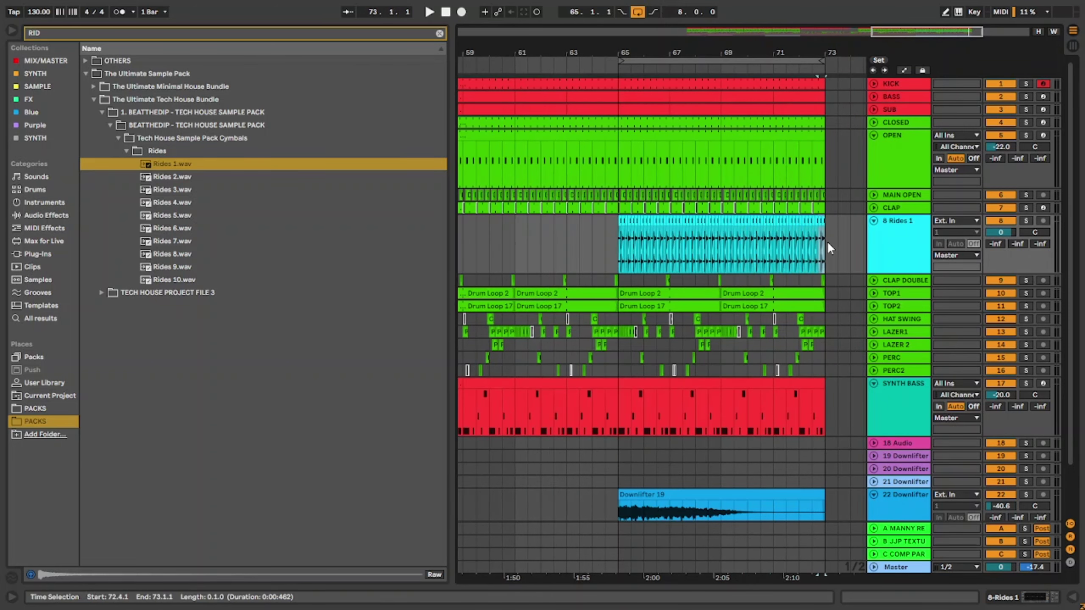
Set the Rides 1 track's volume to -25.5 dB, resume playback and show the track's devices.
{"action": "left_click_drag", "start_coordinate": [999, 232], "coordinate": [999, 234]}
{"action": "key", "text": "space"}
{"action": "double_click", "coordinate": [877, 245]}
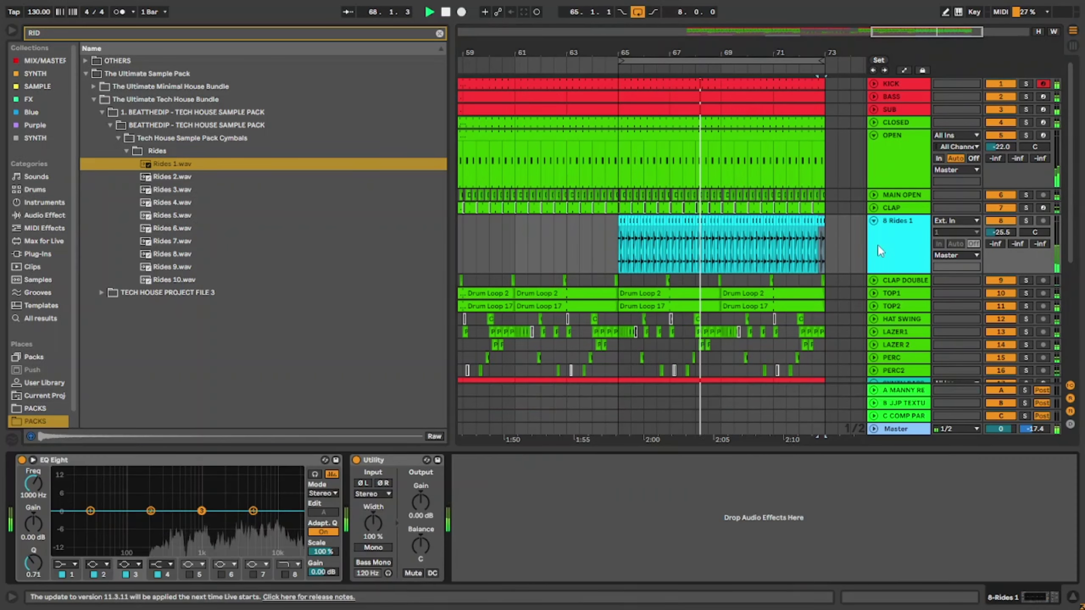
Add LFOTool_x64 to the Rides 1 track and lower the starting point of its volume curve.
{"action": "type", "text": "LFOTO"}
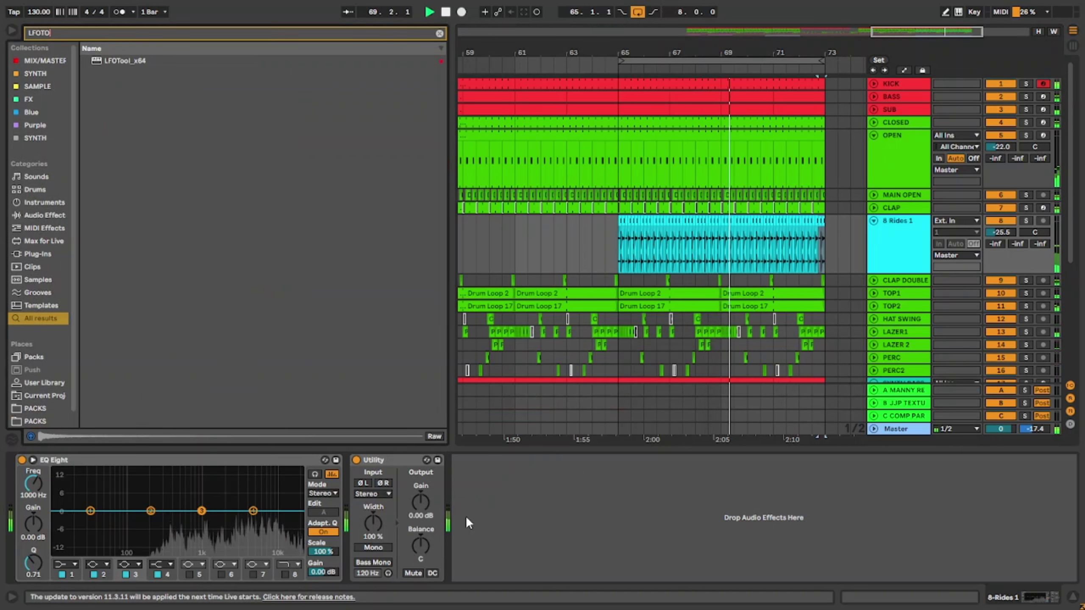
{"action": "key", "text": "Down"}
{"action": "key", "text": "Return"}
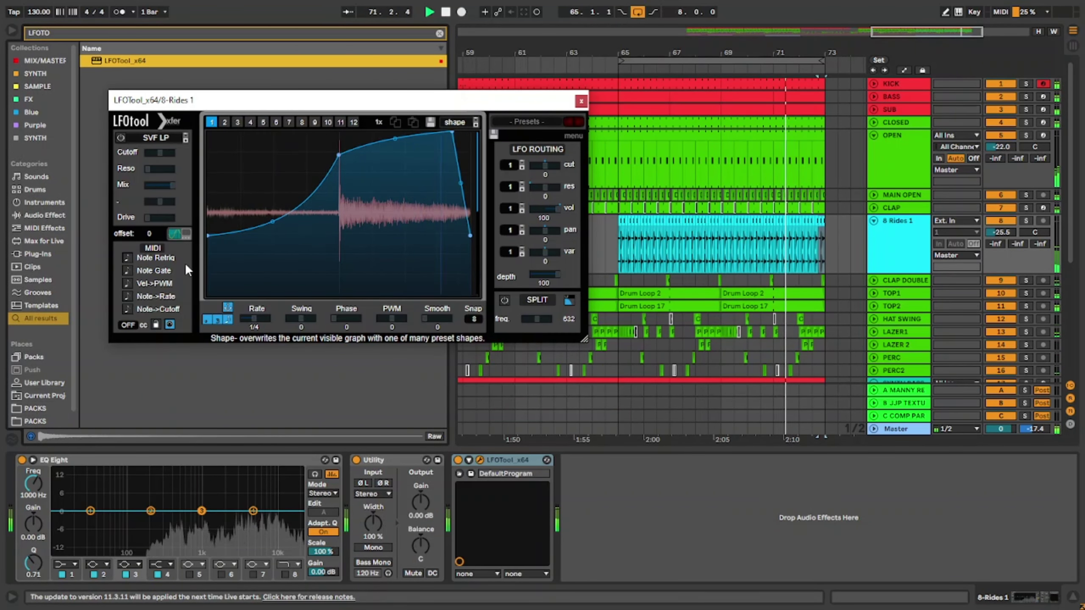
{"action": "left_click_drag", "start_coordinate": [208, 236], "coordinate": [208, 256]}
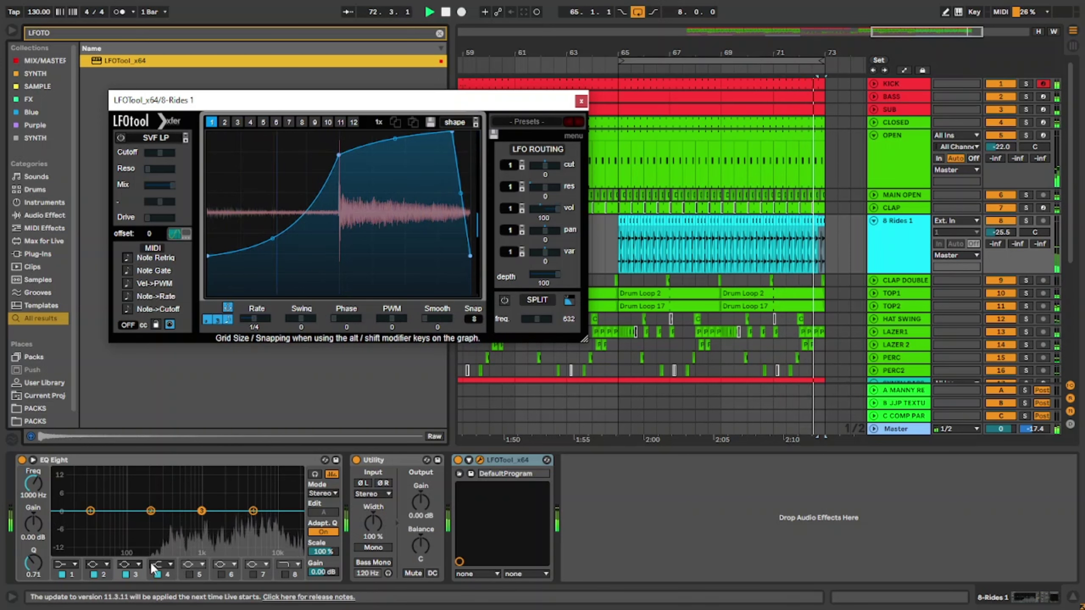
Give the Rides 1 track a 147 Hz low cut on EQ Eight band 1, set its volume to -25.3 dB and close LFOTool.
{"action": "left_click", "coordinate": [73, 563]}
{"action": "left_click", "coordinate": [60, 485]}
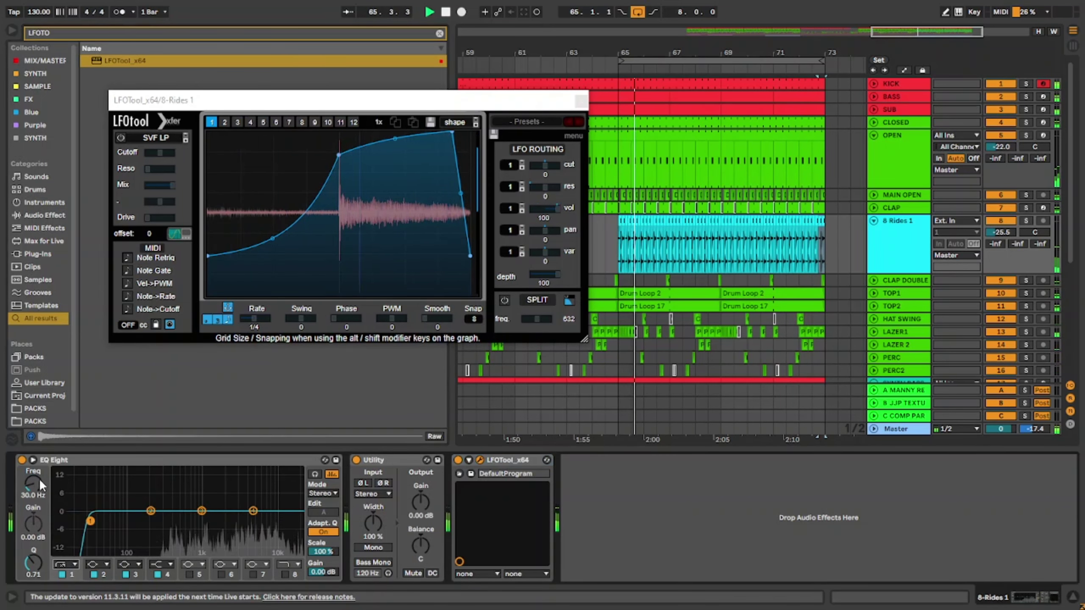
{"action": "left_click_drag", "start_coordinate": [36, 482], "coordinate": [35, 462]}
{"action": "left_click_drag", "start_coordinate": [993, 234], "coordinate": [1001, 238]}
{"action": "left_click", "coordinate": [581, 101]}
Play from bar 33 and search the PACKS folder for VO.
{"action": "scroll", "coordinate": [712, 295], "scroll_direction": "down", "scroll_amount": 3}
{"action": "scroll", "coordinate": [729, 294], "scroll_direction": "down", "scroll_amount": 6}
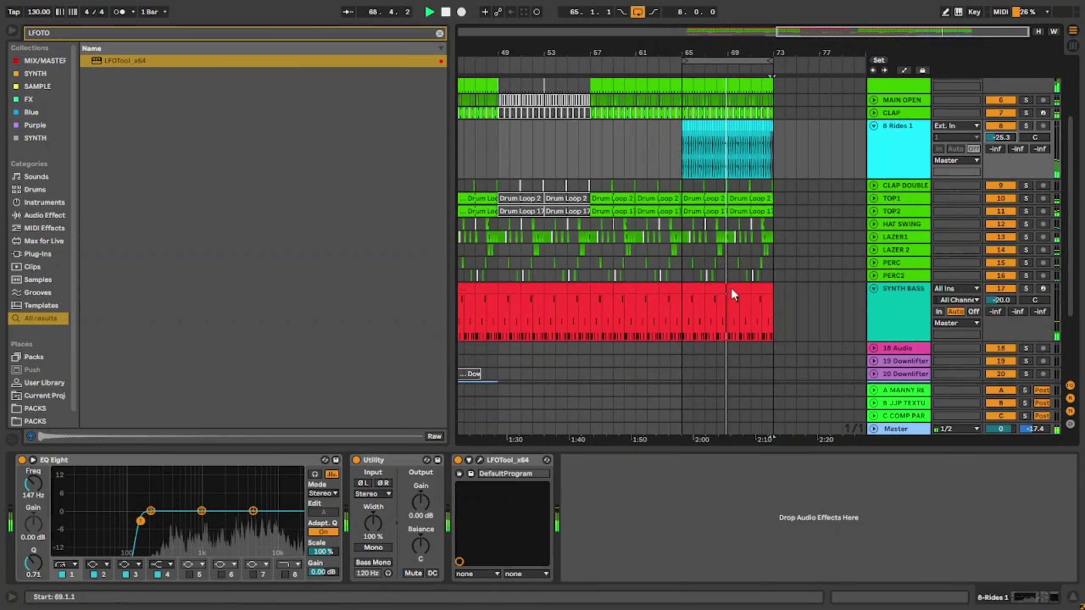
{"action": "scroll", "coordinate": [677, 318], "scroll_direction": "down", "scroll_amount": 4}
{"action": "left_click", "coordinate": [628, 322]}
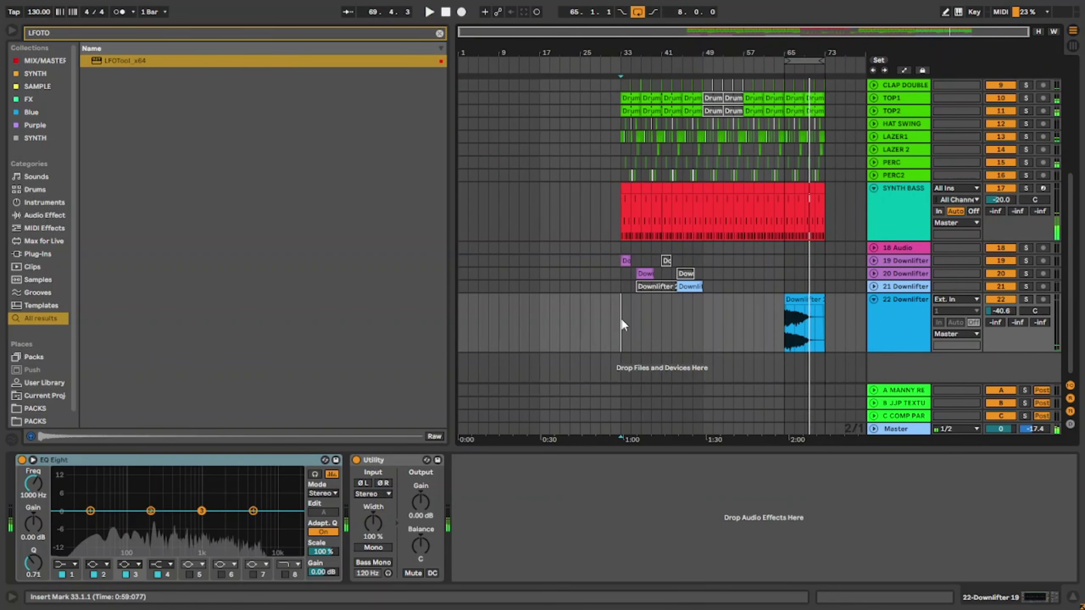
{"action": "left_click", "coordinate": [51, 410]}
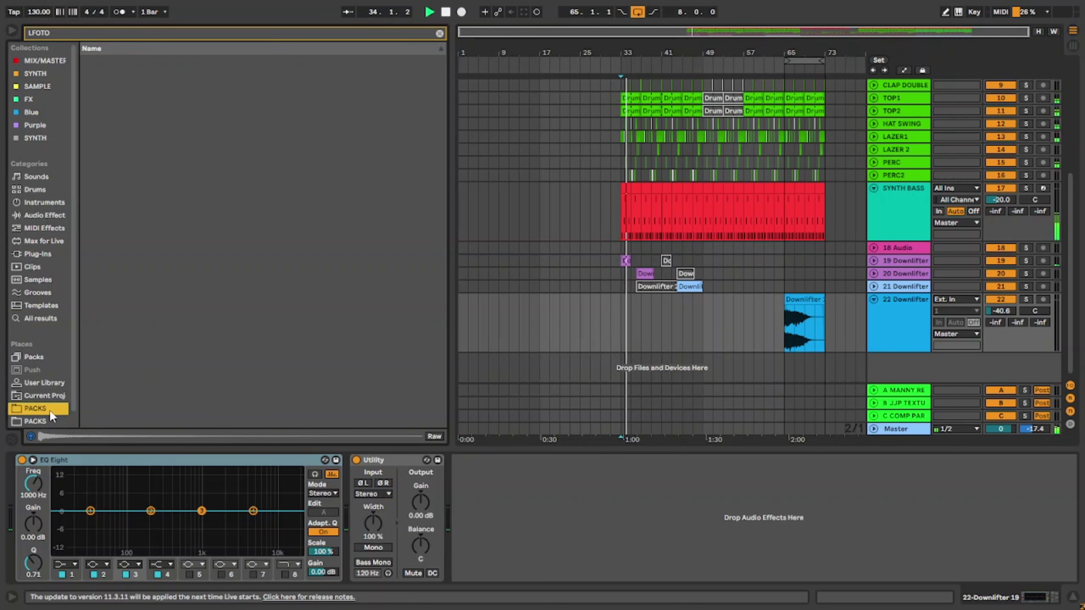
{"action": "left_click", "coordinate": [440, 33]}
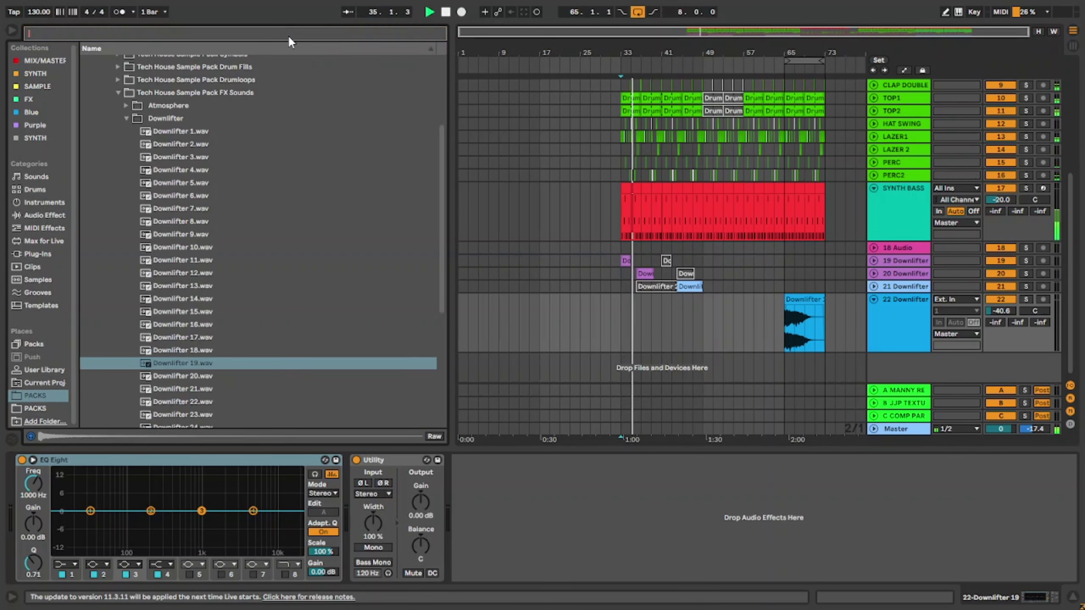
{"action": "type", "text": "VO"}
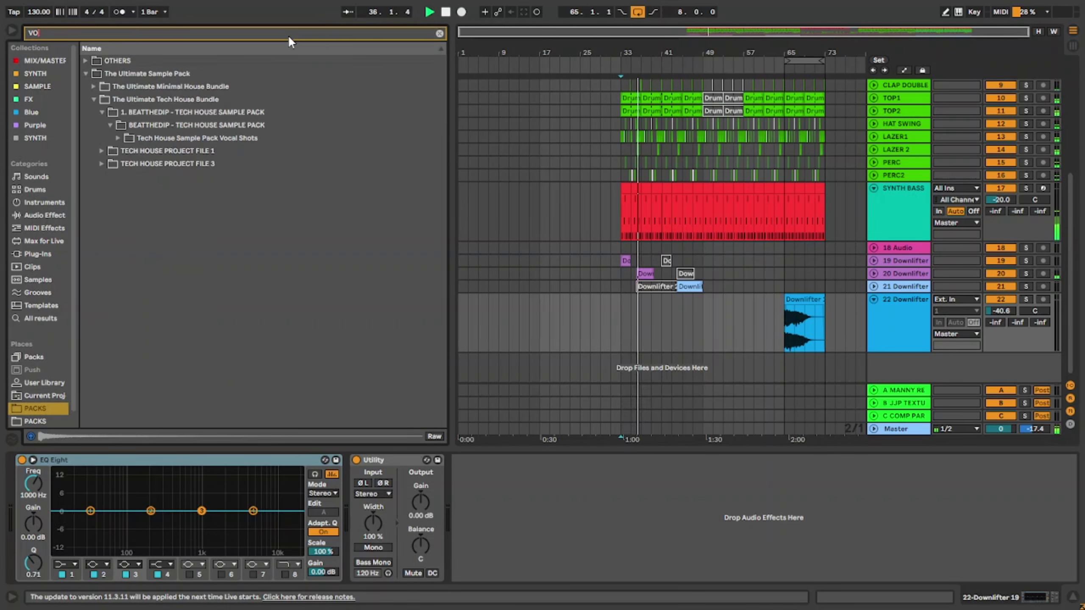
Audition the samples in the Tech House Sample Pack Vocal Shots folder against the playing groove.
{"action": "key", "text": "Down"}
{"action": "key", "text": "Down"}
{"action": "key", "text": "Down"}
{"action": "key", "text": "Down"}
{"action": "key", "text": "Down"}
{"action": "key", "text": "Down"}
{"action": "key", "text": "Down"}
{"action": "key", "text": "Down"}
{"action": "key", "text": "Down"}
{"action": "key", "text": "Up"}
{"action": "key", "text": "Up"}
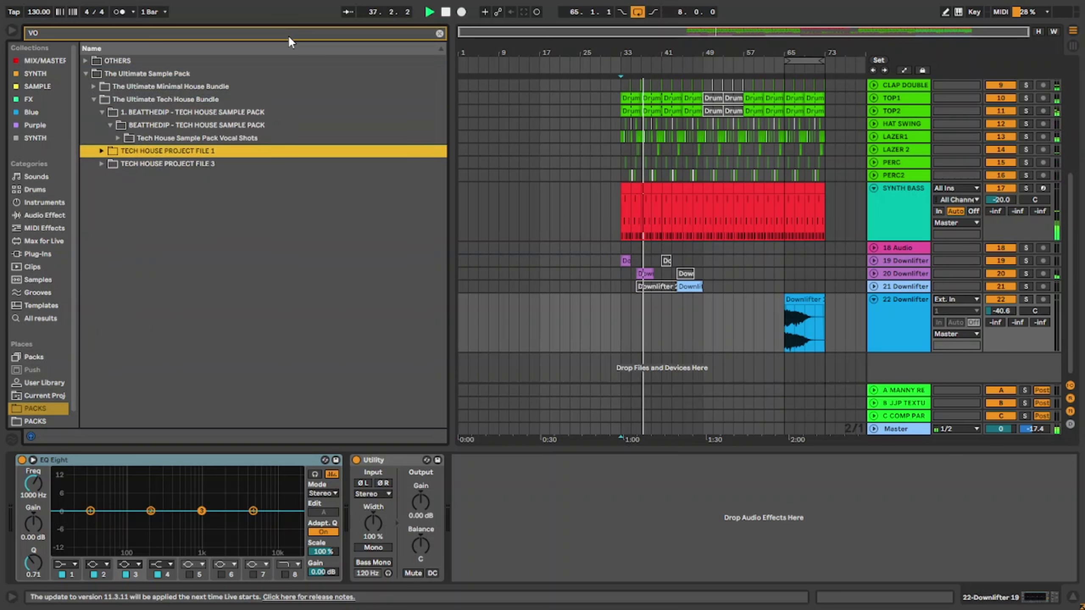
{"action": "key", "text": "Right"}
{"action": "key", "text": "Down"}
{"action": "key", "text": "Down"}
{"action": "key", "text": "Down"}
{"action": "key", "text": "Down"}
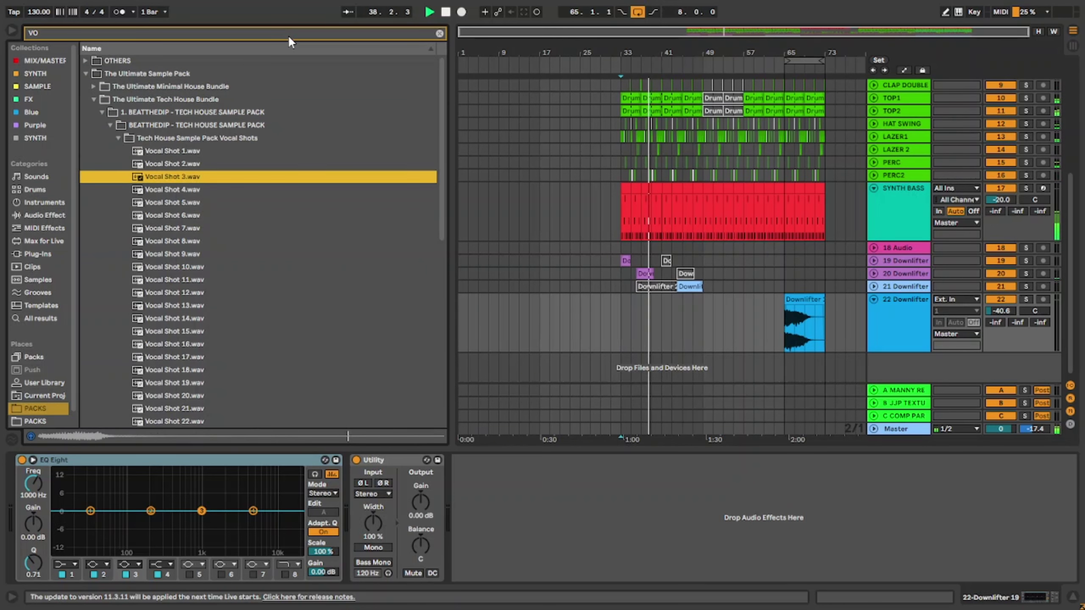
{"action": "key", "text": "Down"}
{"action": "key", "text": "Down"}
{"action": "key", "text": "Down"}
{"action": "key", "text": "Down"}
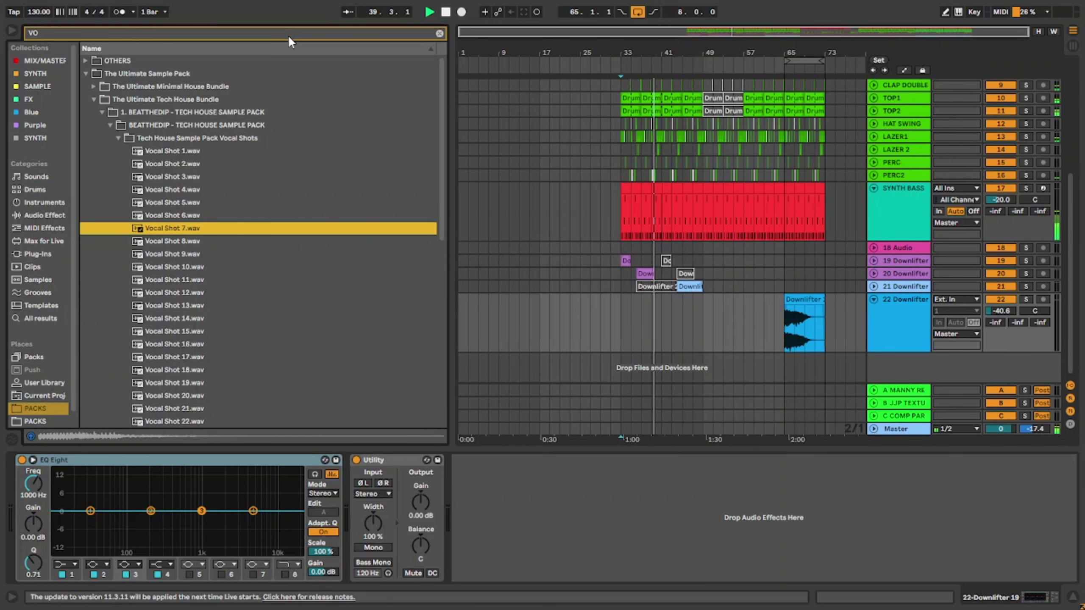
{"action": "key", "text": "Down"}
{"action": "key", "text": "Down"}
{"action": "key", "text": "Down"}
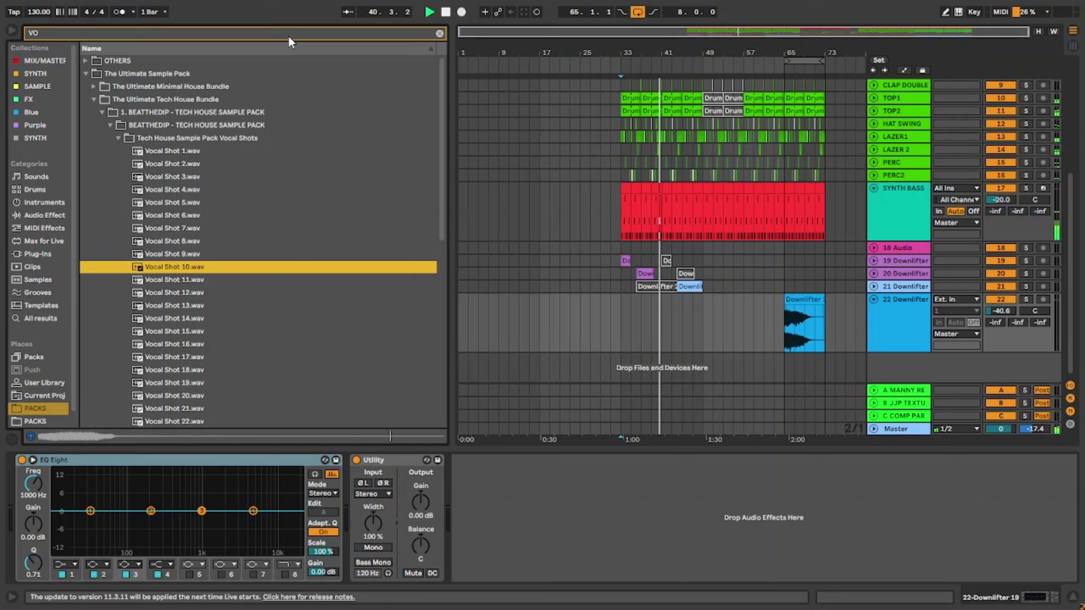
{"action": "key", "text": "Down"}
{"action": "key", "text": "Up"}
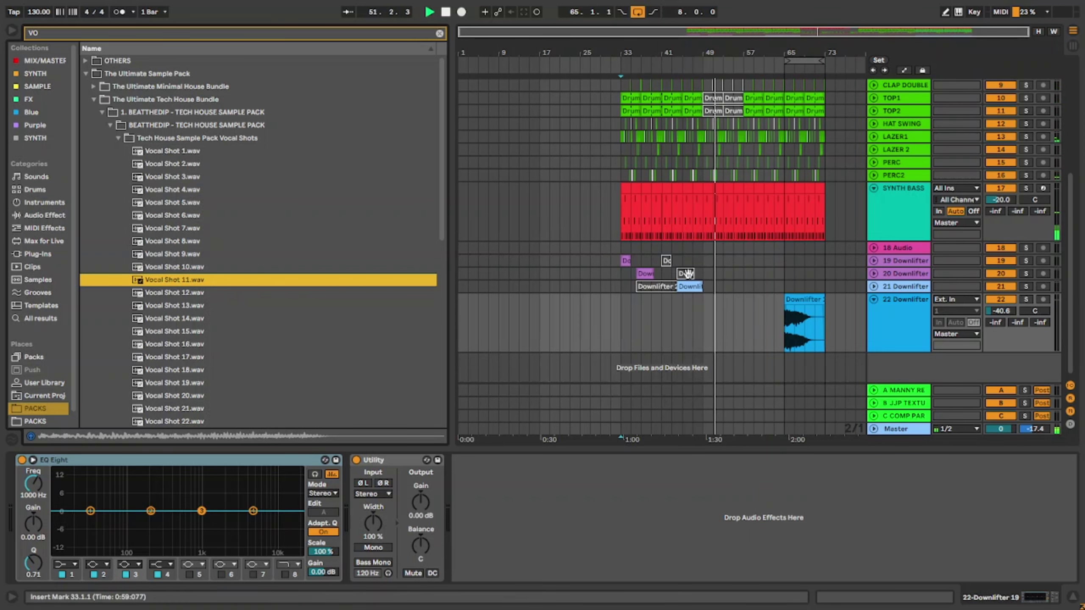
Stop playback and place Vocal Shot 11.wav at bar 45 on a new audio track below the last downlifter track.
{"action": "left_click", "coordinate": [708, 323]}
{"action": "scroll", "coordinate": [708, 323], "scroll_direction": "up", "scroll_amount": 10}
{"action": "scroll", "coordinate": [632, 338], "scroll_direction": "down", "scroll_amount": 5}
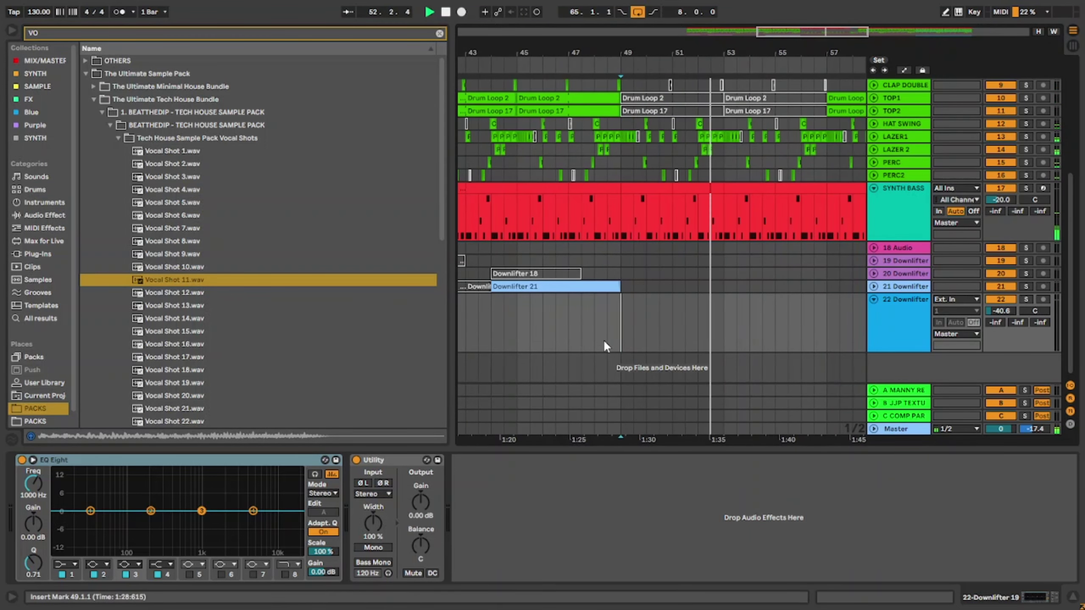
{"action": "left_click", "coordinate": [518, 316]}
{"action": "key", "text": "space"}
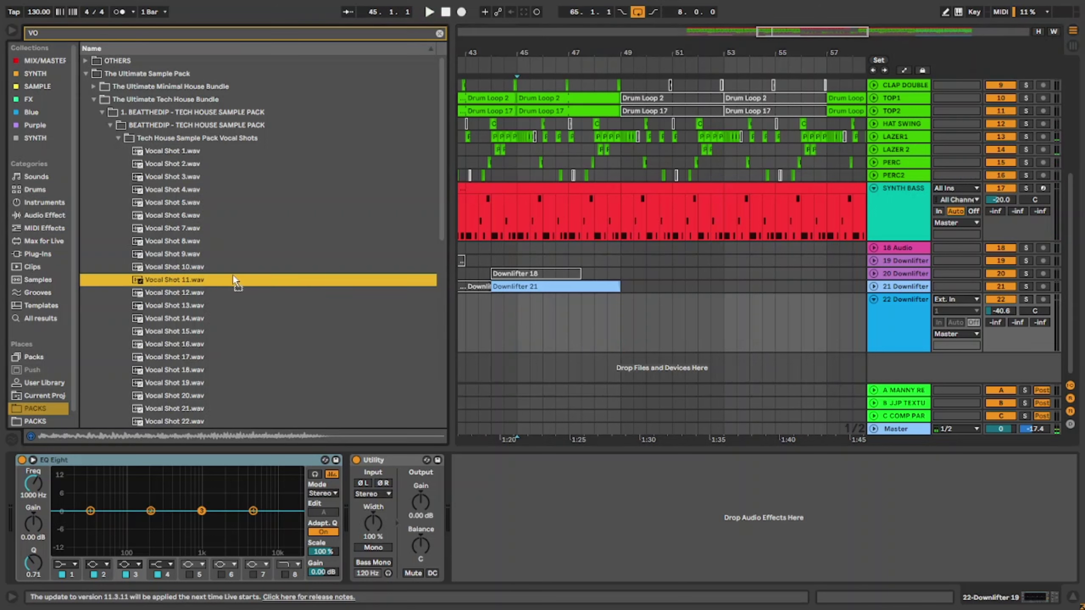
{"action": "left_click_drag", "start_coordinate": [232, 277], "coordinate": [520, 306]}
{"action": "scroll", "coordinate": [516, 304], "scroll_direction": "up", "scroll_amount": 8}
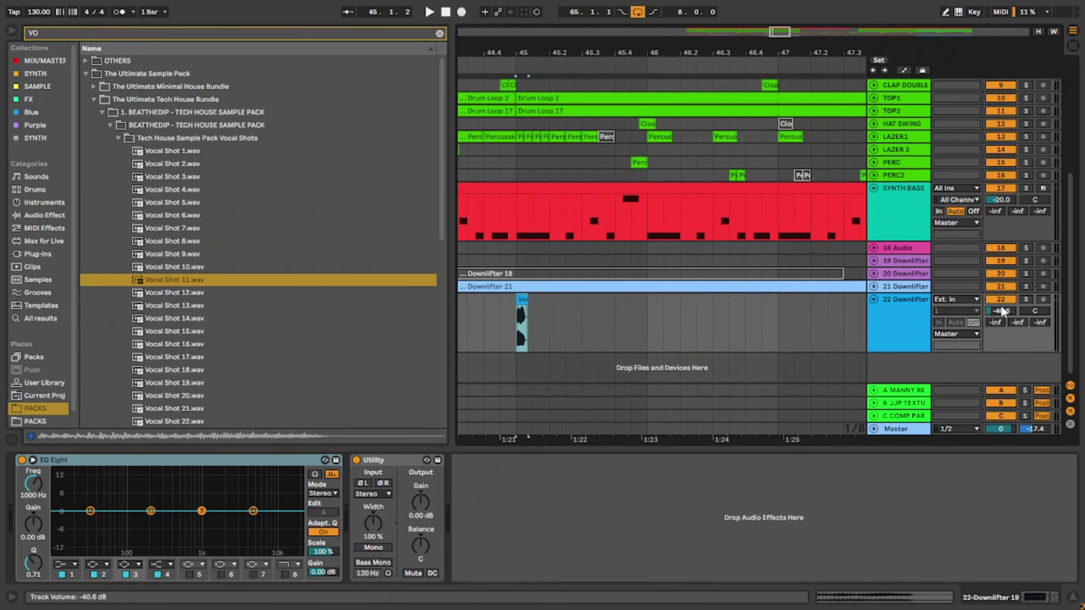
{"action": "left_click_drag", "start_coordinate": [523, 300], "coordinate": [524, 376]}
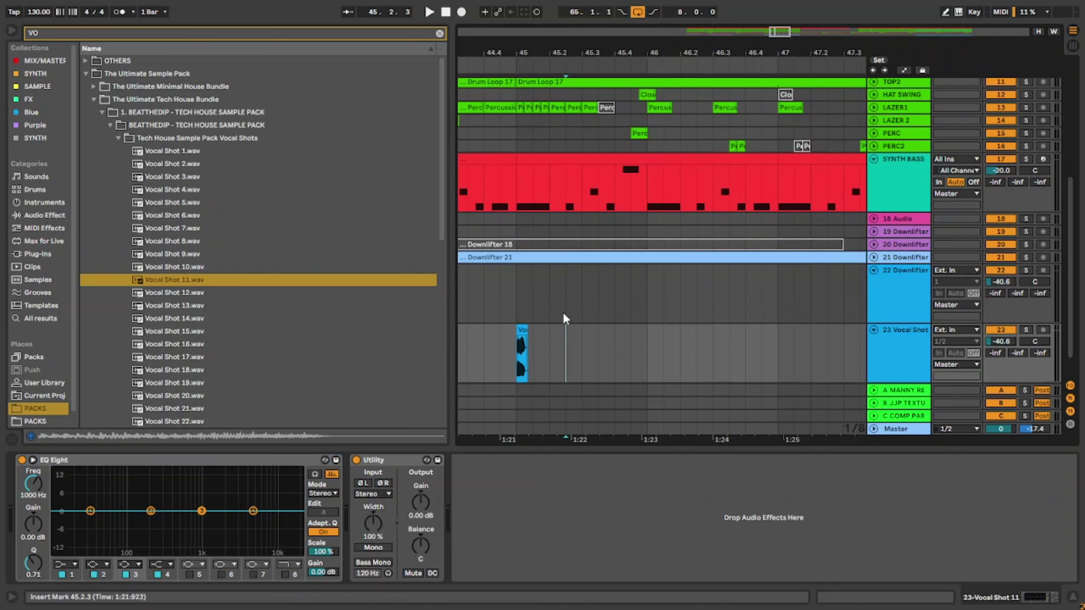
Set the Vocal Shot track's volume to -32.3 dB and play from the clip at bar 45.
{"action": "left_click", "coordinate": [563, 312]}
{"action": "left_click", "coordinate": [1020, 338]}
{"action": "mouse_move", "coordinate": [1004, 342]}
{"action": "left_mouse_down"}
{"action": "mouse_move", "coordinate": [1004, 327]}
{"action": "mouse_move", "coordinate": [1004, 353]}
{"action": "left_mouse_up"}
{"action": "key", "text": "space"}
{"action": "key", "text": "space"}
{"action": "key", "text": "space"}
{"action": "left_click", "coordinate": [522, 330]}
{"action": "key", "text": "space"}
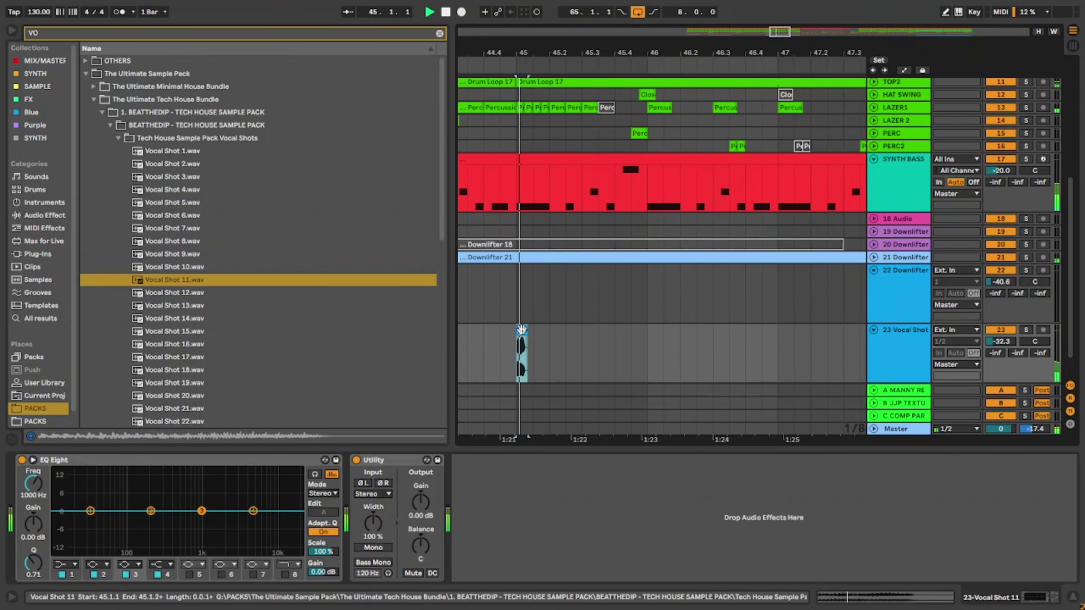
Move the vocal shot to 45.1.3, set the track's volume to -29.3 dB and replay from bar 45.
{"action": "mouse_move", "coordinate": [522, 329]}
{"action": "left_mouse_down"}
{"action": "mouse_move", "coordinate": [557, 329]}
{"action": "mouse_move", "coordinate": [540, 329]}
{"action": "left_mouse_up"}
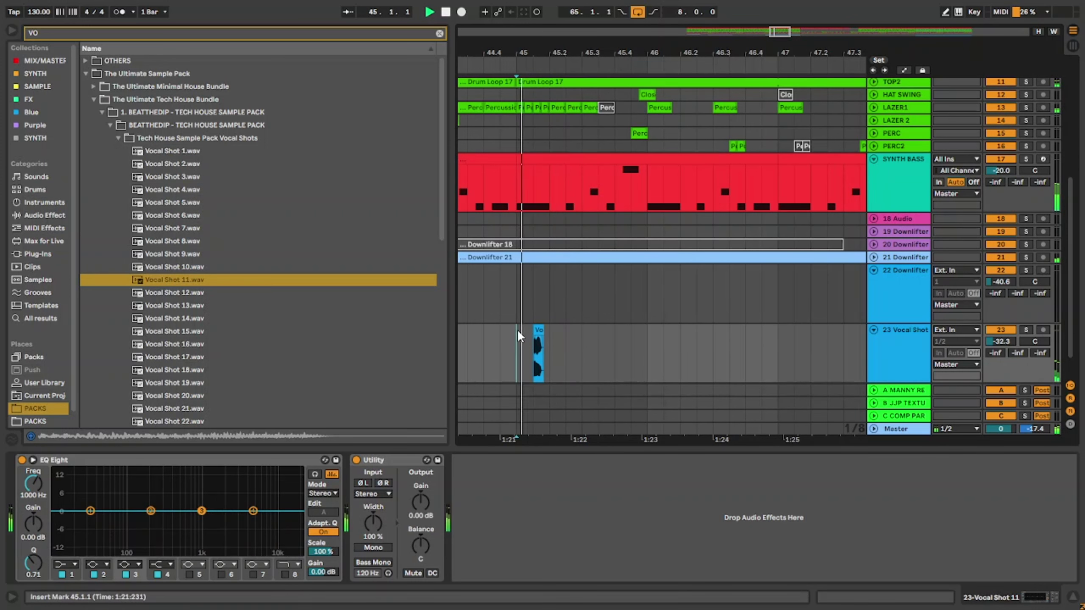
{"action": "key", "text": "space"}
{"action": "key", "text": "space"}
{"action": "left_click_drag", "start_coordinate": [1000, 342], "coordinate": [1000, 339]}
{"action": "key", "text": "space"}
{"action": "key", "text": "space"}
{"action": "key", "text": "space"}
{"action": "key", "text": "space"}
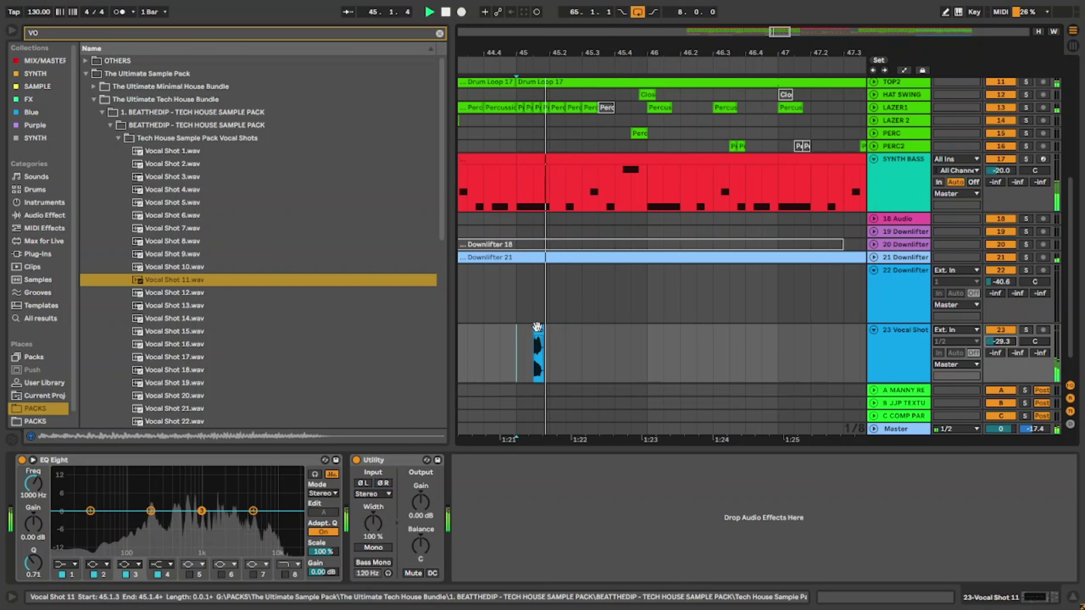
Copy the vocal shot to 45.3.1 and listen to the pair in the groove.
{"action": "left_click_drag", "start_coordinate": [539, 331], "coordinate": [586, 326]}
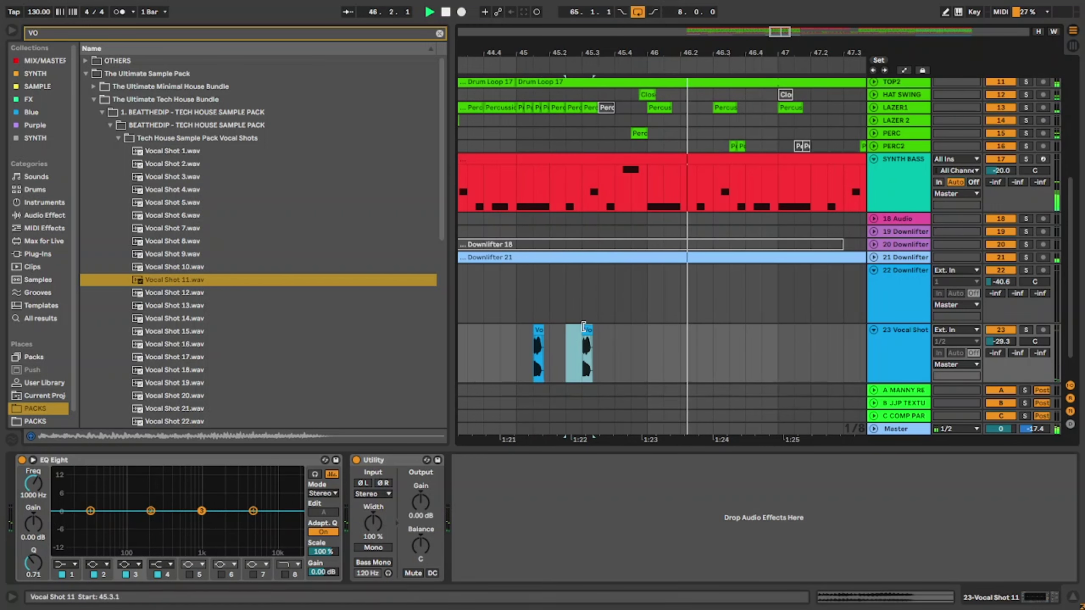
{"action": "left_click", "coordinate": [508, 336]}
{"action": "key", "text": "space"}
{"action": "key", "text": "space"}
{"action": "left_click", "coordinate": [652, 307]}
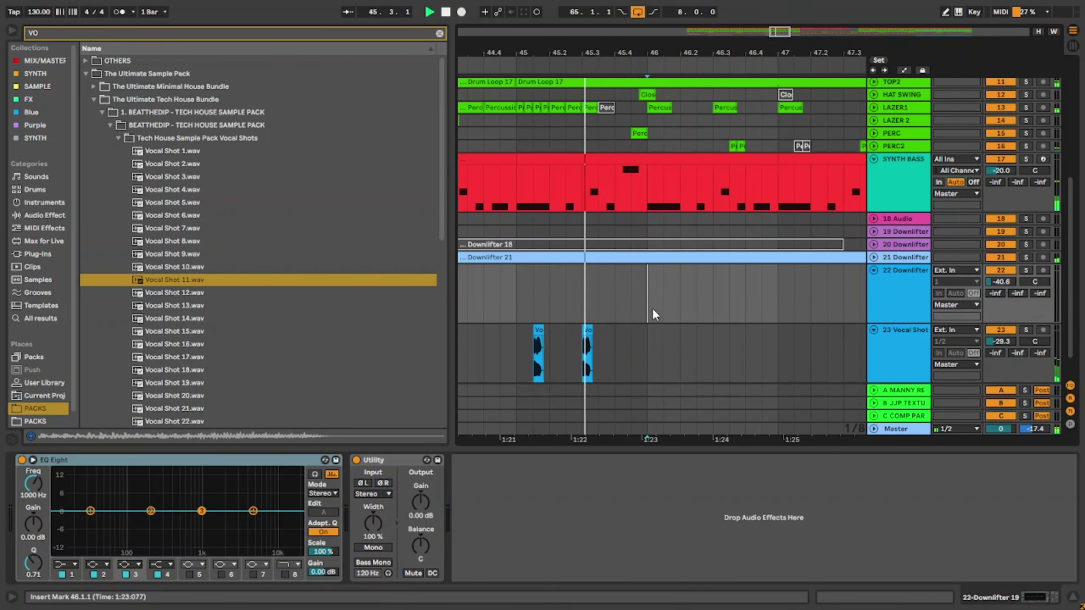
Arrange vocal shot copies at 45.4.1 and 45.4.3 and play from bar 45.
{"action": "left_click", "coordinate": [585, 347]}
{"action": "left_click_drag", "start_coordinate": [588, 329], "coordinate": [640, 328]}
{"action": "left_click", "coordinate": [512, 335]}
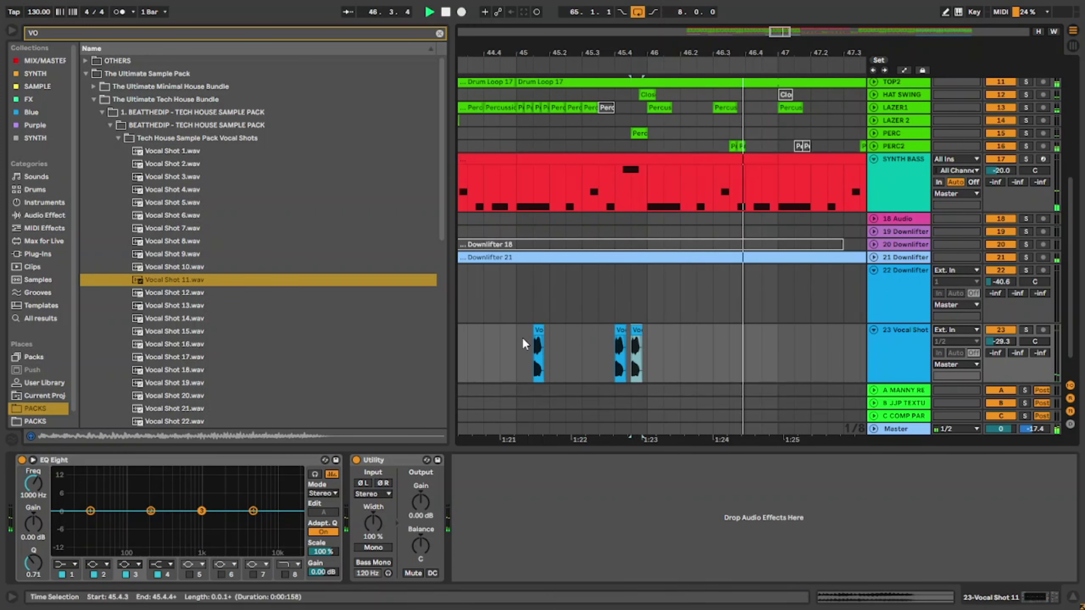
{"action": "left_click", "coordinate": [515, 332]}
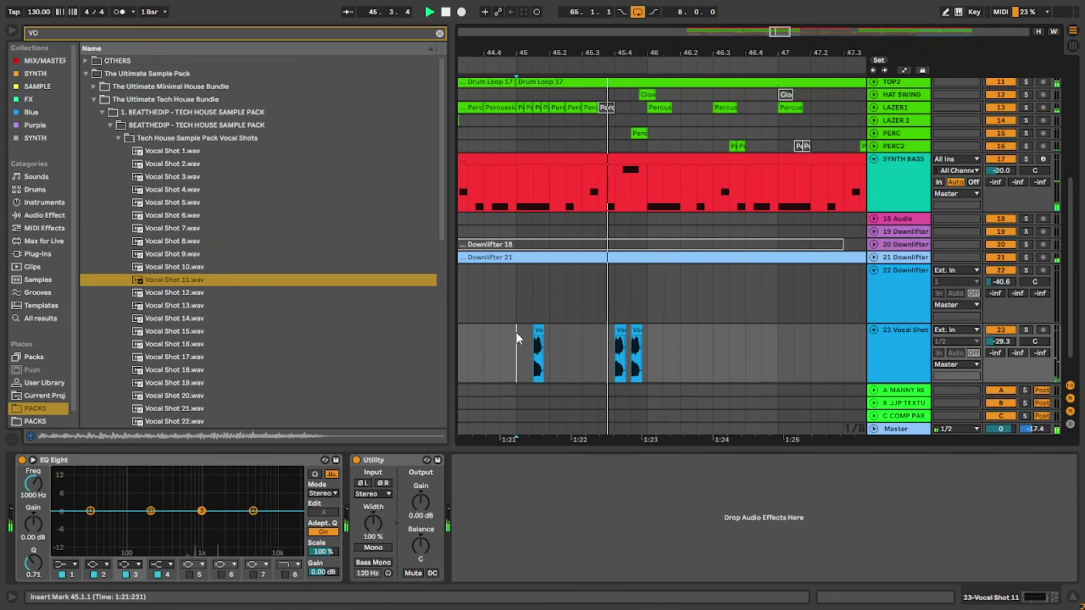
Shift the last two vocal shots together so they start at 45.3.3 and 45.4.1, replaying from bar 45.
{"action": "key", "text": "space"}
{"action": "left_click", "coordinate": [619, 328]}
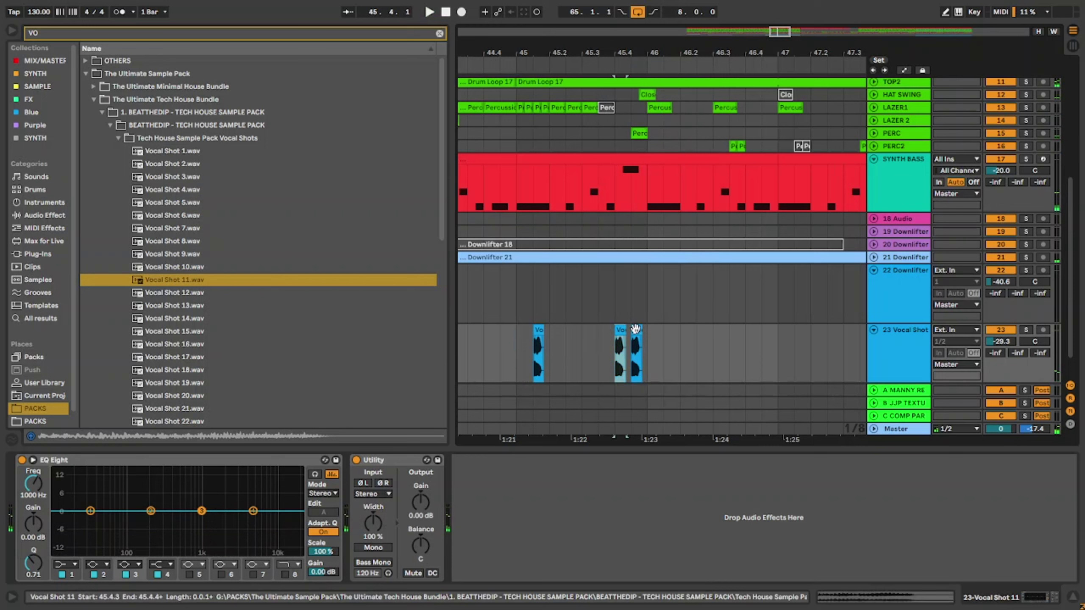
{"action": "left_click", "coordinate": [635, 328], "text": "shift"}
{"action": "left_click_drag", "start_coordinate": [617, 327], "coordinate": [586, 328]}
{"action": "key", "text": "space"}
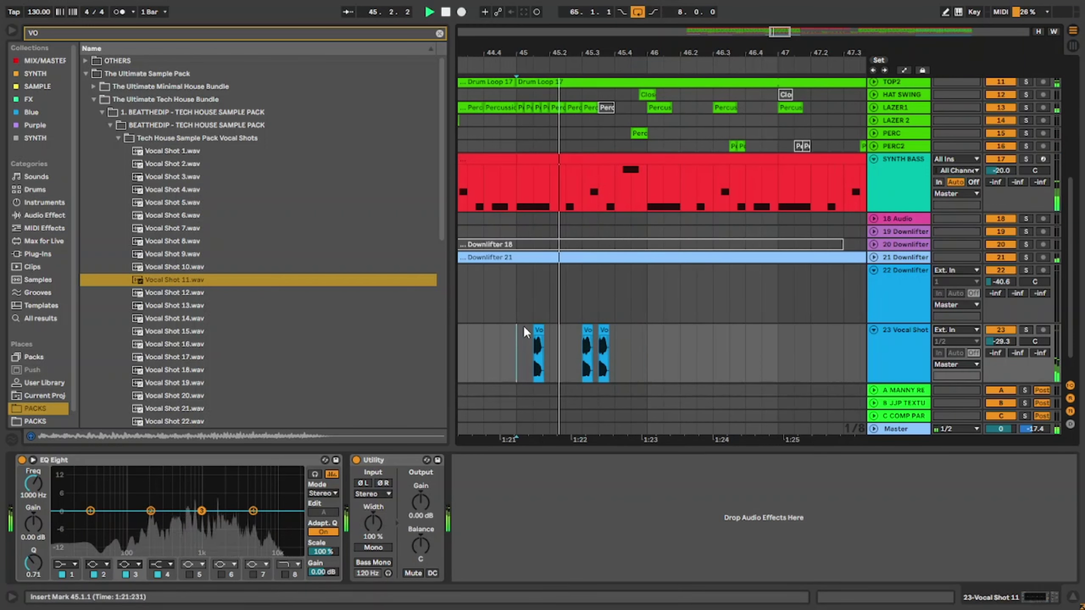
{"action": "left_click", "coordinate": [603, 330]}
{"action": "left_click", "coordinate": [588, 330], "text": "shift"}
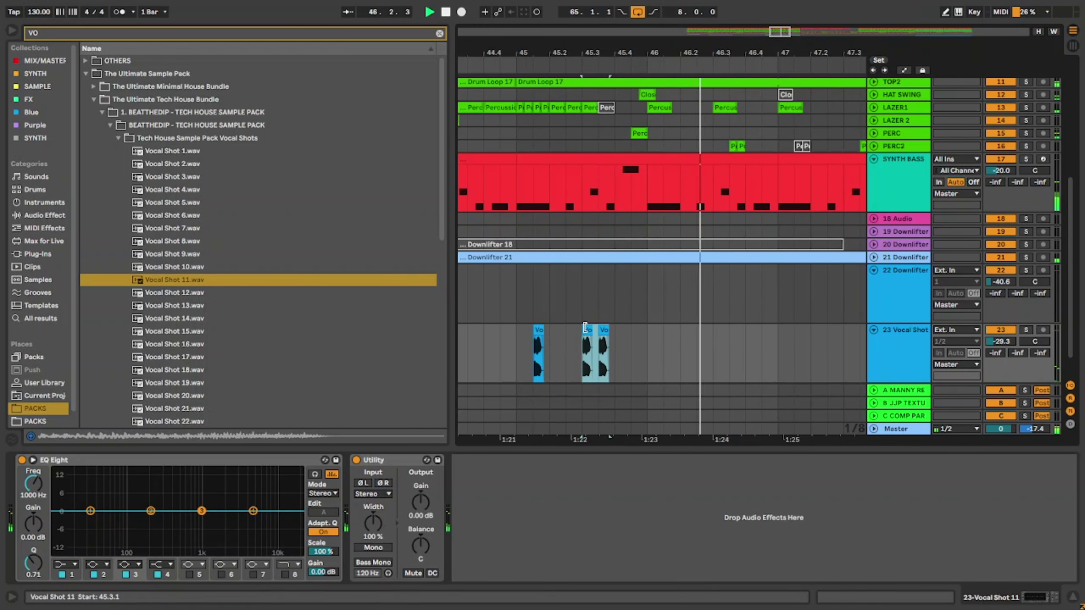
{"action": "left_click_drag", "start_coordinate": [596, 335], "coordinate": [613, 334]}
{"action": "left_click", "coordinate": [516, 338]}
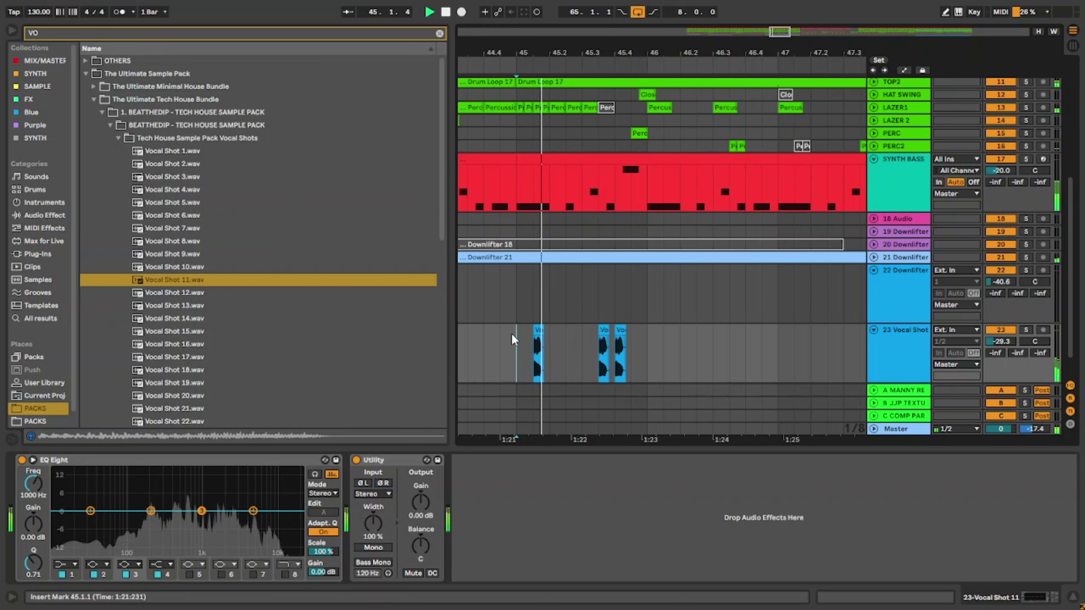
Duplicate the one-bar vocal shot pattern until it fills bars 45 to 49 and loop that range.
{"action": "left_click_drag", "start_coordinate": [514, 336], "coordinate": [647, 341]}
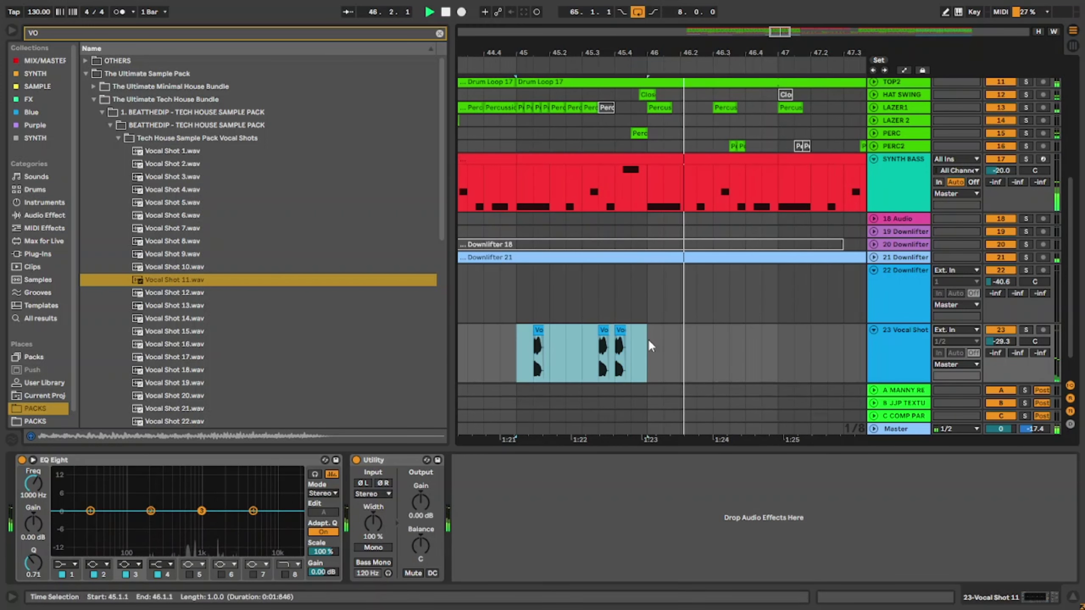
{"action": "key", "text": "ctrl+d"}
{"action": "key", "text": "minus"}
{"action": "key", "text": "minus"}
{"action": "key", "text": "ctrl+d"}
{"action": "key", "text": "ctrl+d"}
{"action": "key", "text": "ctrl+d"}
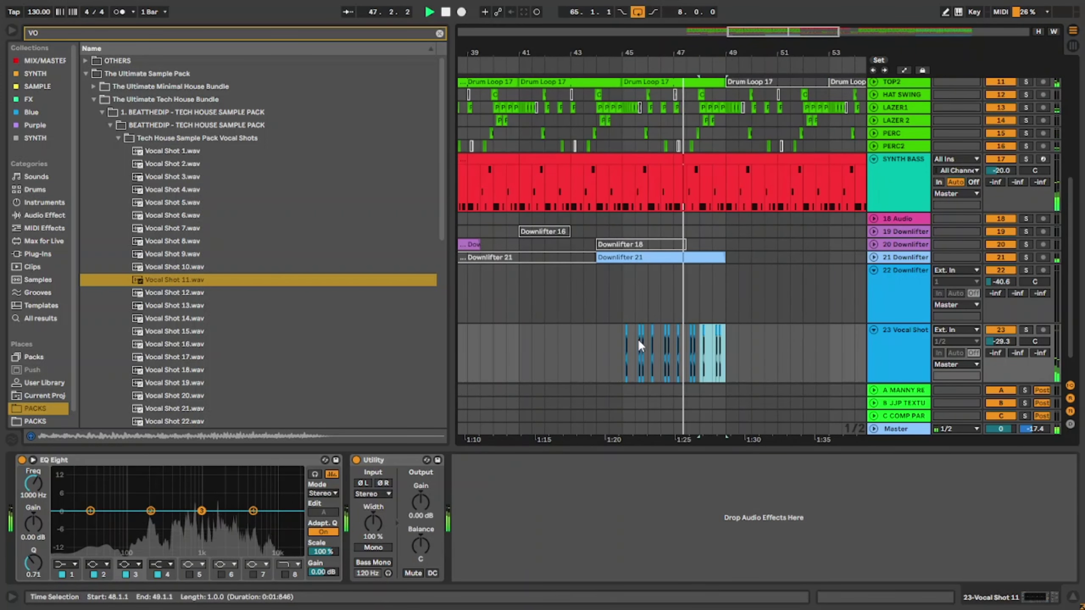
{"action": "key", "text": "ctrl+z"}
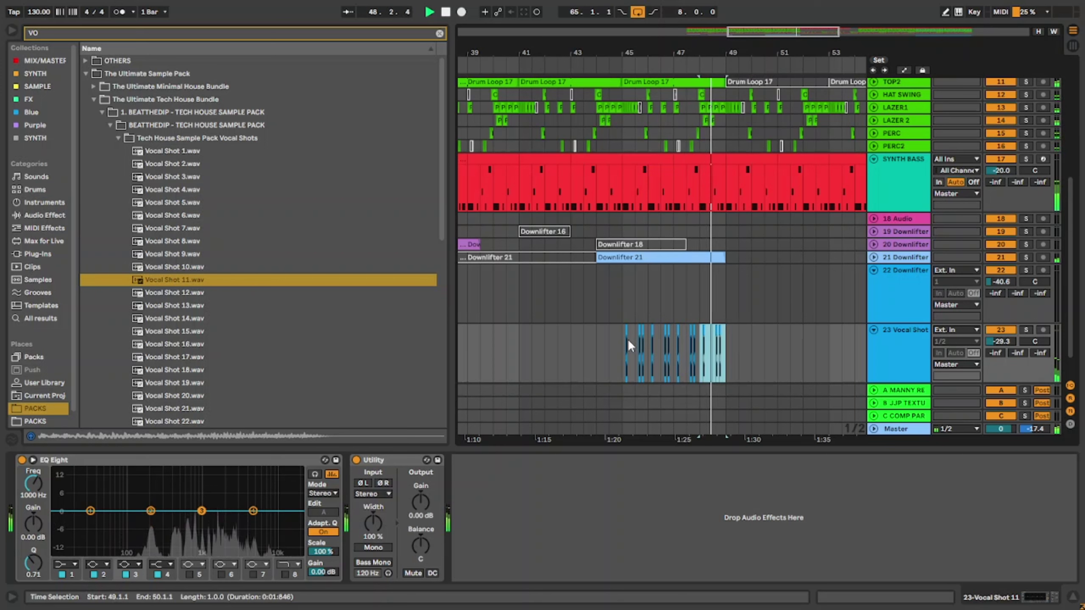
{"action": "left_click", "coordinate": [618, 339], "text": "shift"}
{"action": "key", "text": "ctrl+l"}
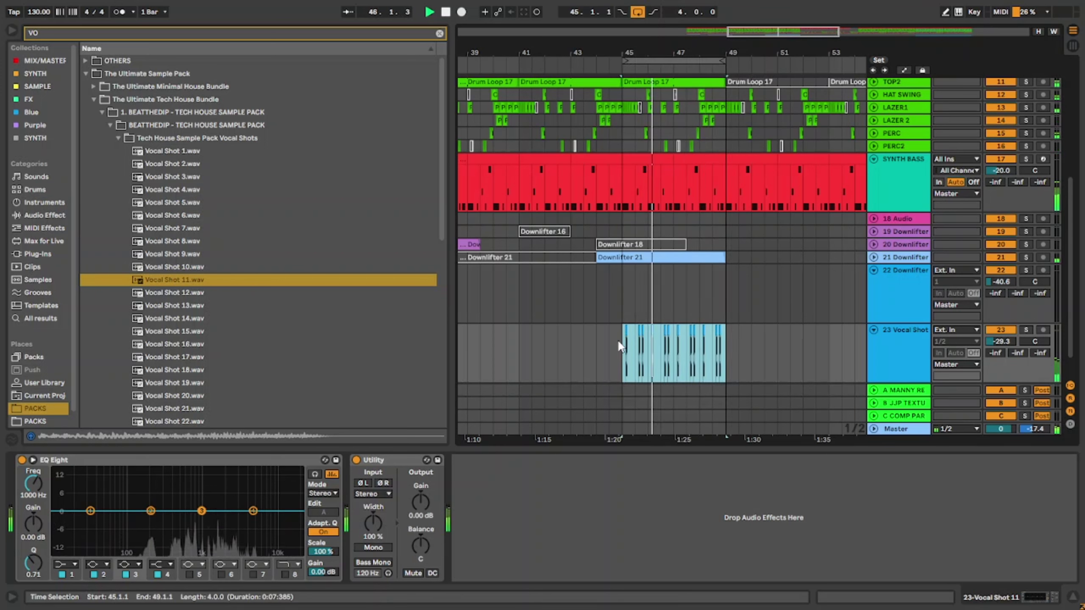
Apply a 102 Hz low cut with EQ Eight band 1 on the Vocal Shot track and select its range from 44.4.2 to 49.1.1.
{"action": "left_click", "coordinate": [66, 564]}
{"action": "left_click", "coordinate": [65, 483]}
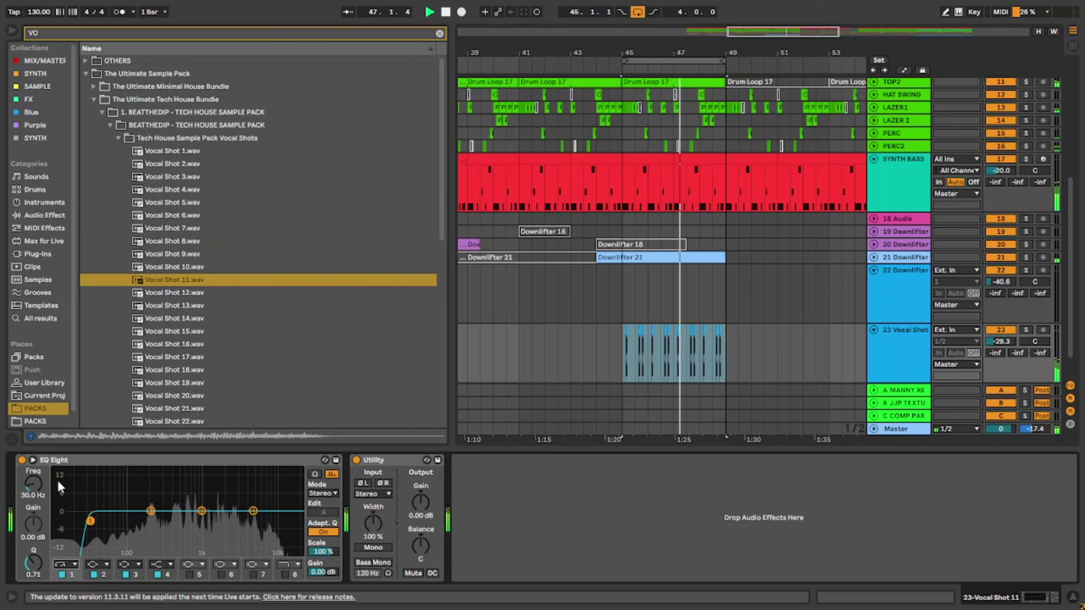
{"action": "left_click_drag", "start_coordinate": [33, 484], "coordinate": [34, 470]}
{"action": "left_click", "coordinate": [619, 359], "text": "shift"}
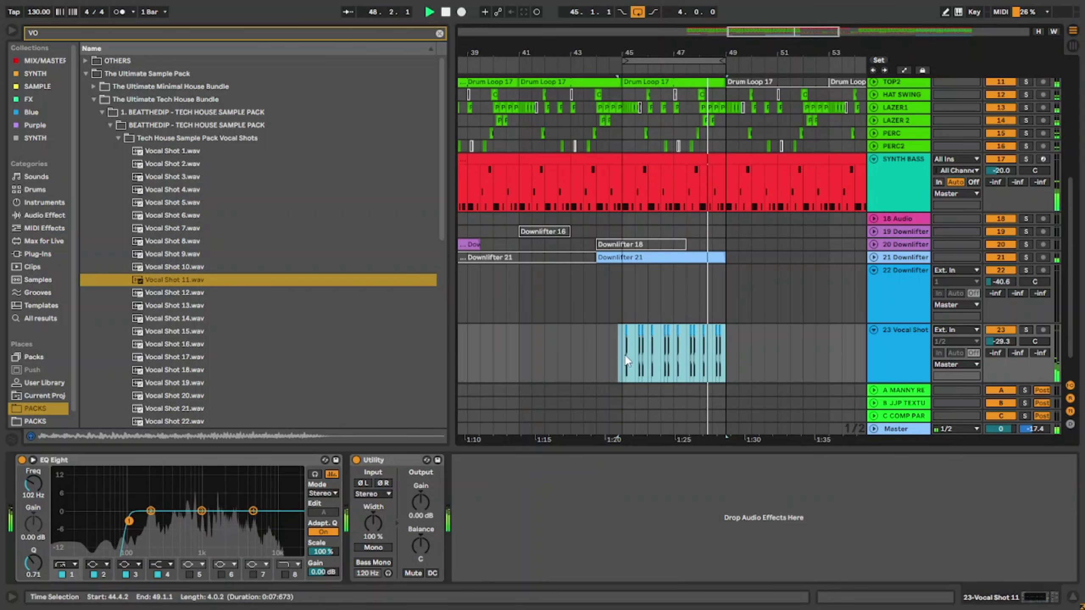
Select the vocal shots from 45.1.1 to 49.1.1 and nudge them in grid steps until the range starts at 45.1.3.
{"action": "scroll", "coordinate": [622, 358], "scroll_direction": "up", "scroll_amount": 5}
{"action": "left_click", "coordinate": [570, 347], "text": "shift"}
{"action": "scroll", "coordinate": [570, 347], "scroll_direction": "up", "scroll_amount": 3}
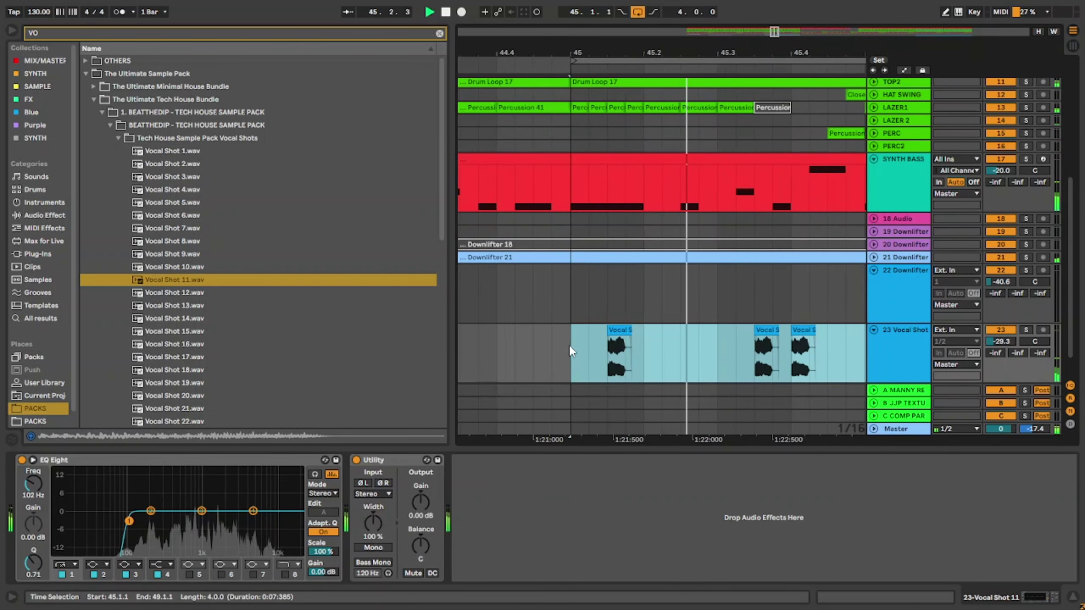
{"action": "key", "text": "Right"}
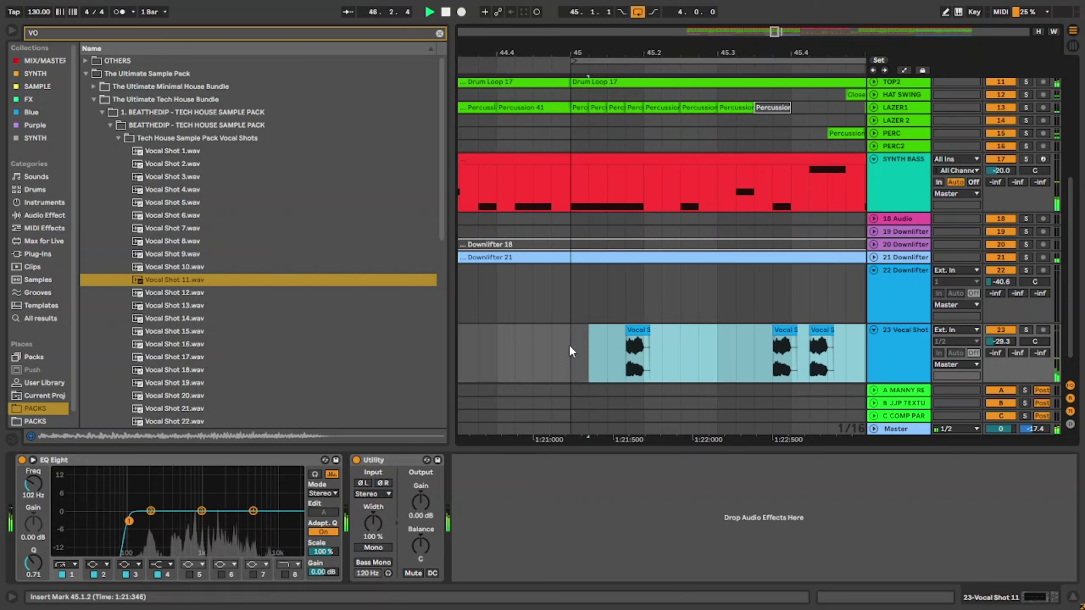
{"action": "key", "text": "Left"}
{"action": "key", "text": "Left"}
{"action": "key", "text": "Left"}
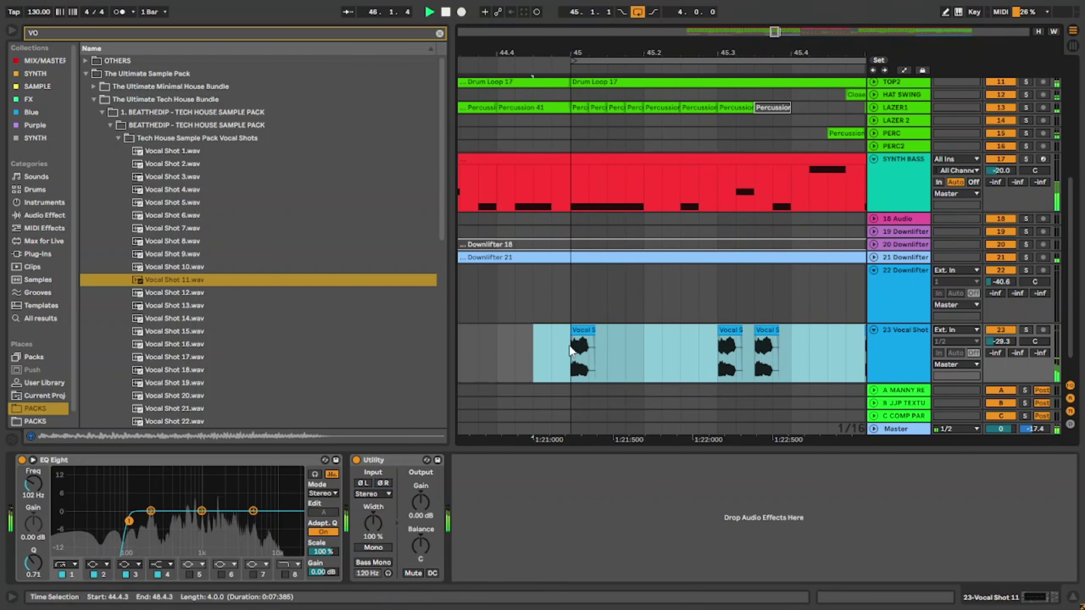
{"action": "key", "text": "Right"}
{"action": "key", "text": "Right"}
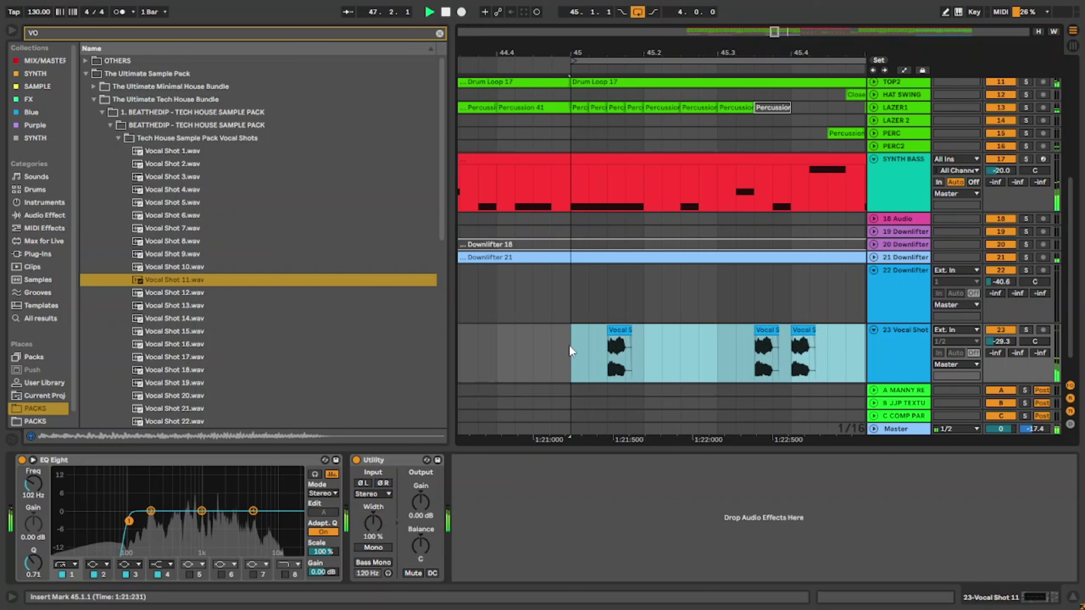
{"action": "key", "text": "Right"}
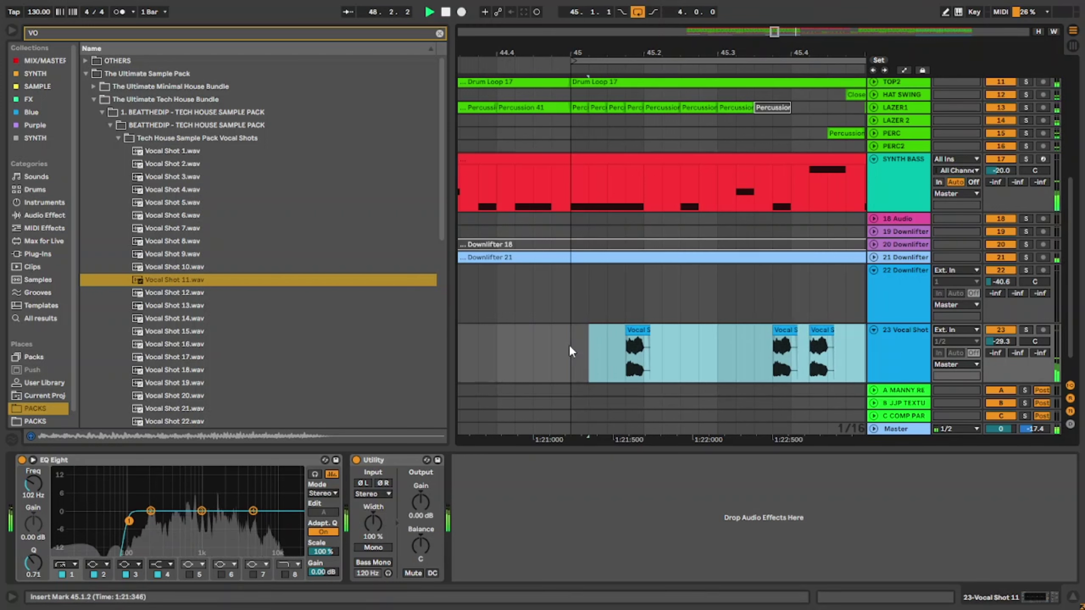
{"action": "key", "text": "Right"}
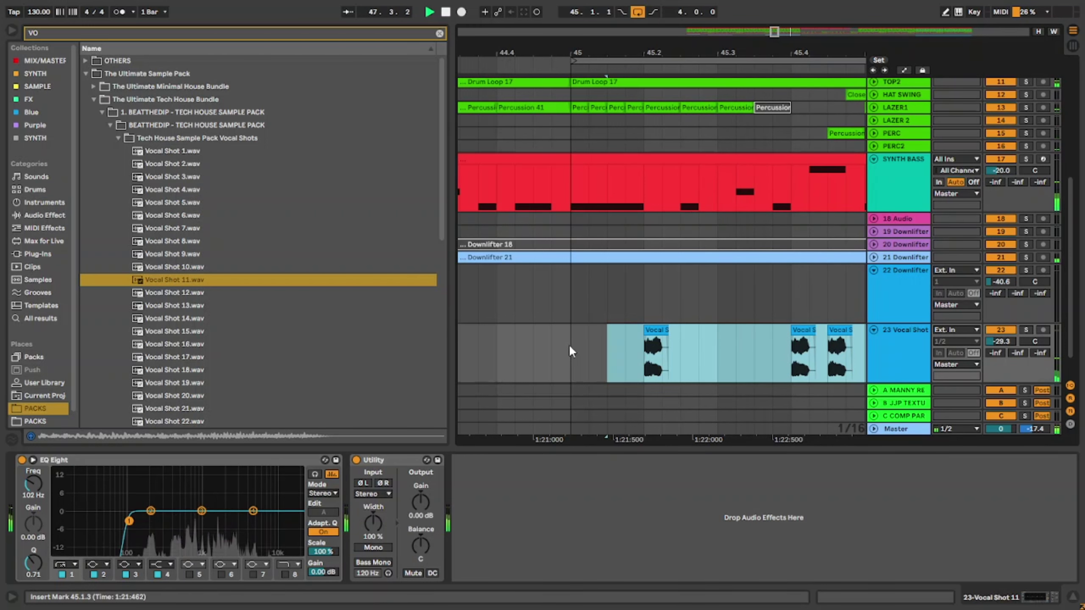
Copy the Vocal Shot range from 45.1.1 to 49.1.3 and paste it at 33.1.1.
{"action": "scroll", "coordinate": [569, 345], "scroll_direction": "down", "scroll_amount": 5}
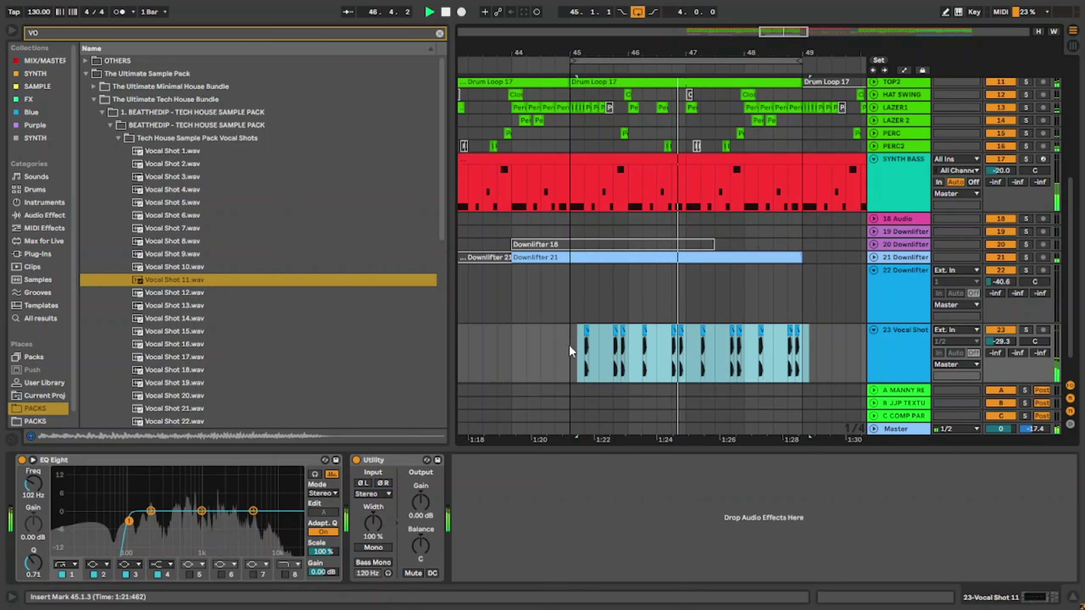
{"action": "scroll", "coordinate": [569, 345], "scroll_direction": "down", "scroll_amount": 5}
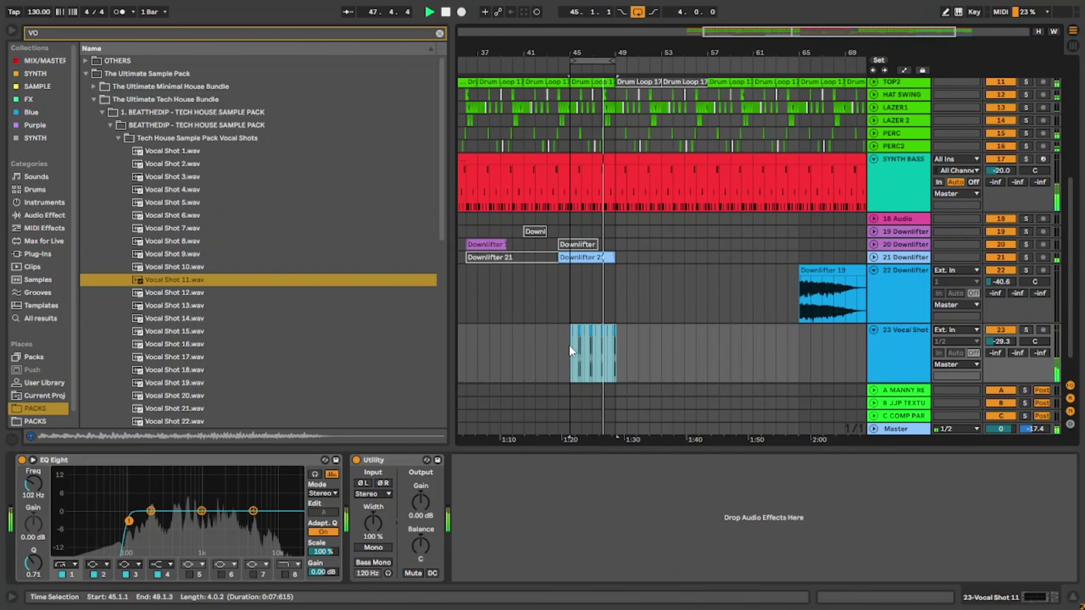
{"action": "scroll", "coordinate": [517, 338], "scroll_direction": "down", "scroll_amount": 3}
{"action": "left_click", "coordinate": [624, 345]}
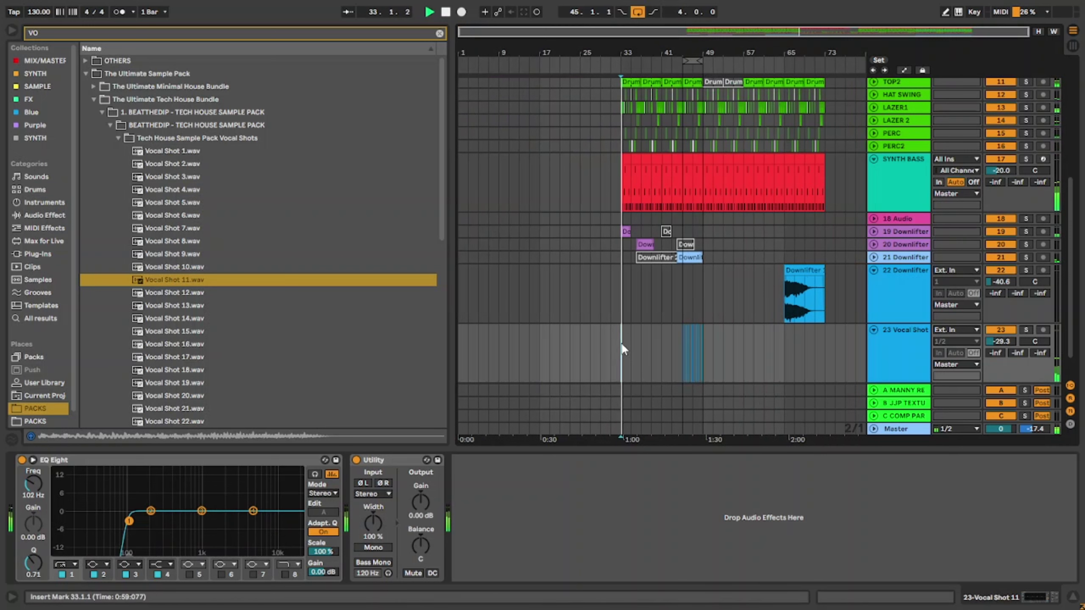
{"action": "scroll", "coordinate": [624, 345], "scroll_direction": "up", "scroll_amount": 3}
{"action": "key", "text": "ctrl+v"}
{"action": "scroll", "coordinate": [624, 345], "scroll_direction": "up", "scroll_amount": 3}
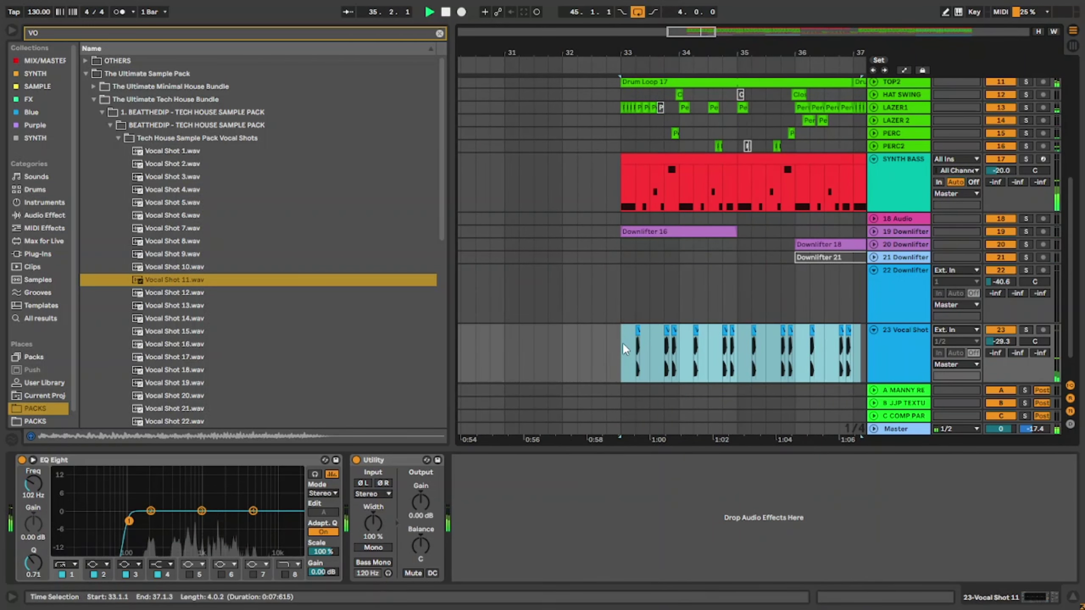
{"action": "scroll", "coordinate": [623, 343], "scroll_direction": "down", "scroll_amount": 3}
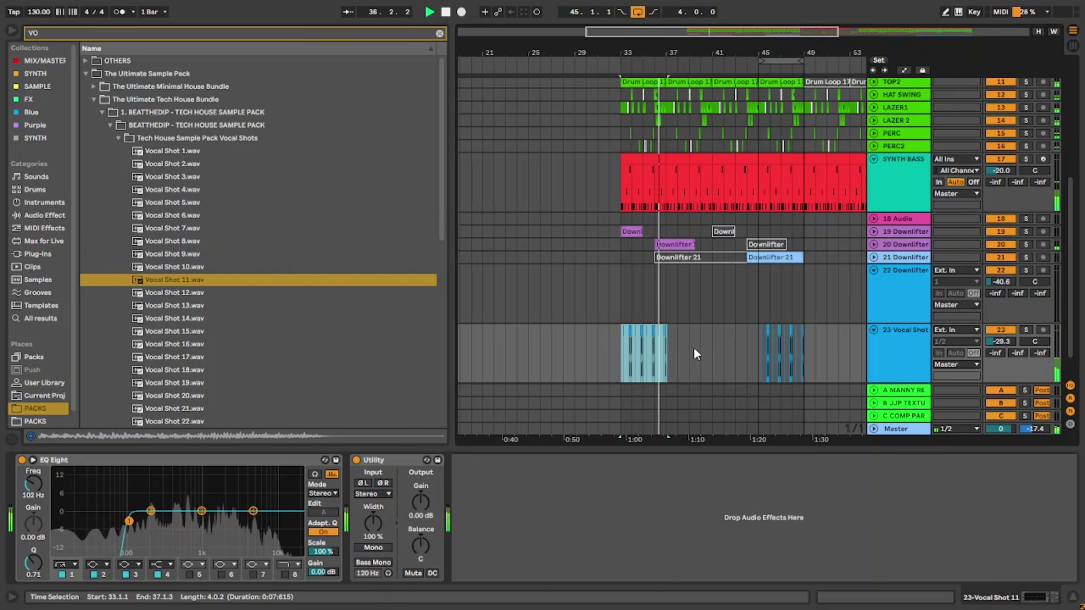
{"action": "key", "text": "ctrl+d"}
{"action": "key", "text": "ctrl+d"}
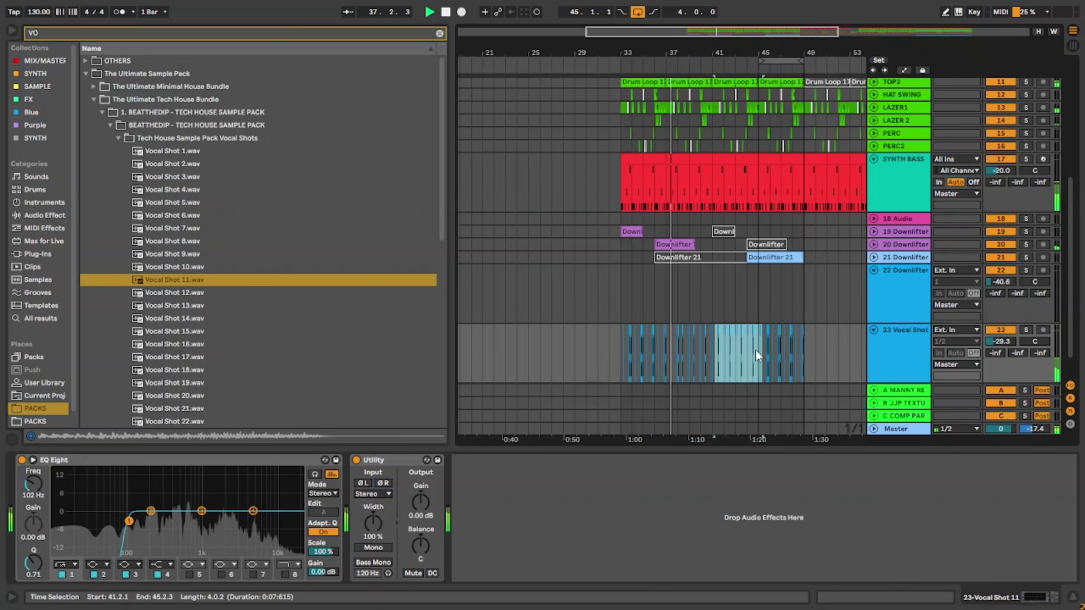
{"action": "key", "text": "ctrl+z"}
{"action": "key", "text": "ctrl+z"}
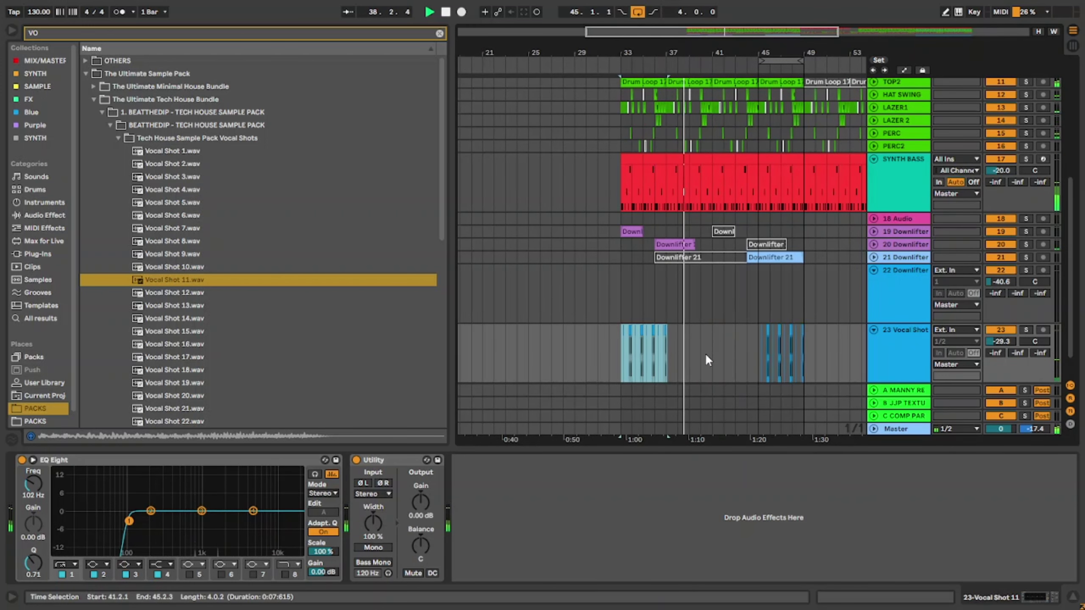
Duplicate the four-bar vocal shot block from 33.1.1 to 37.1.1 until it fills the gap up to 45.1.1.
{"action": "scroll", "coordinate": [688, 353], "scroll_direction": "up", "scroll_amount": 3}
{"action": "key", "text": "ctrl+d"}
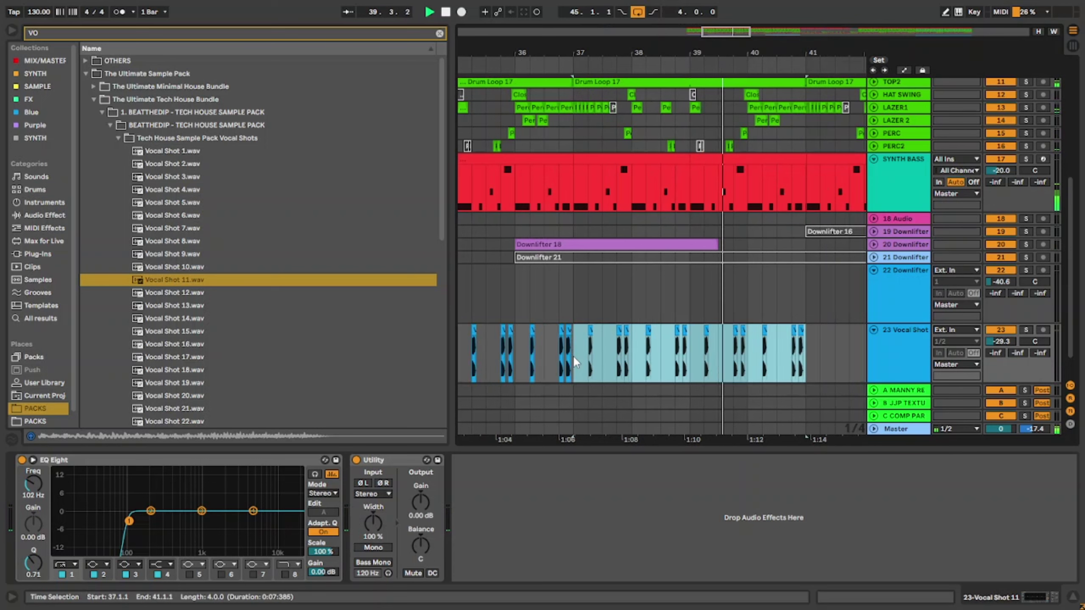
{"action": "scroll", "coordinate": [573, 356], "scroll_direction": "down", "scroll_amount": 3}
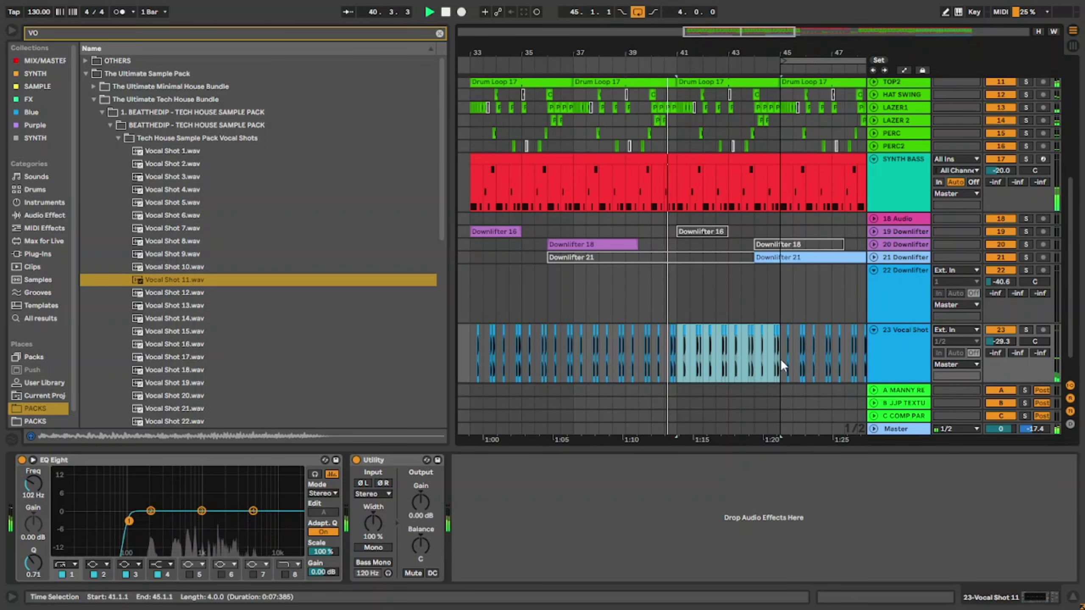
Turn off arrangement looping and select the vocal shots from 33.1.1 to 49.1.1.
{"action": "left_click", "coordinate": [782, 359]}
{"action": "scroll", "coordinate": [782, 359], "scroll_direction": "down", "scroll_amount": 5}
{"action": "left_click", "coordinate": [782, 358], "text": "shift"}
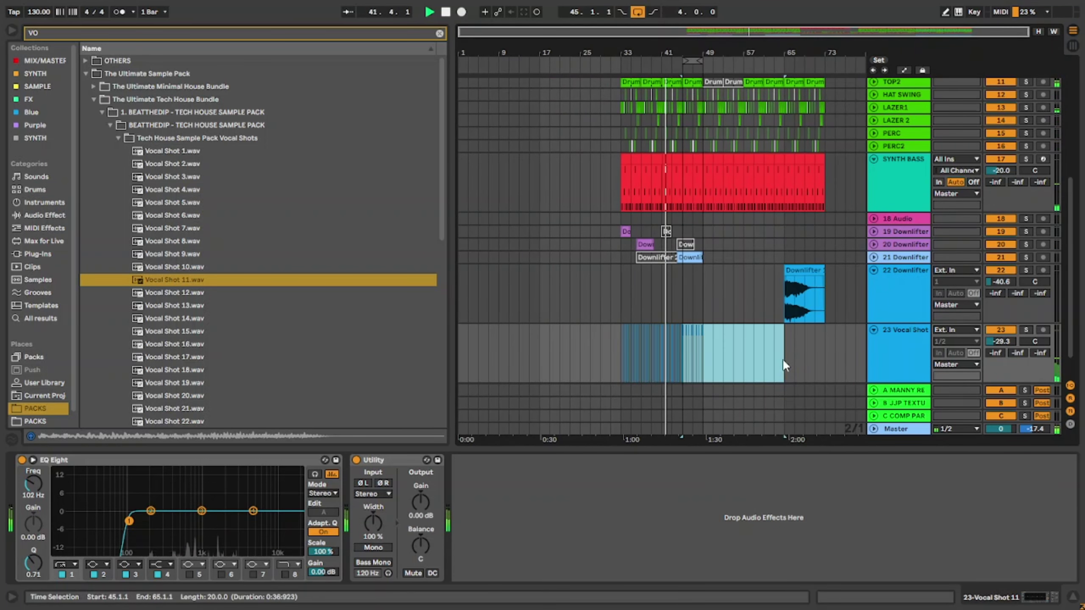
{"action": "left_click", "coordinate": [639, 12]}
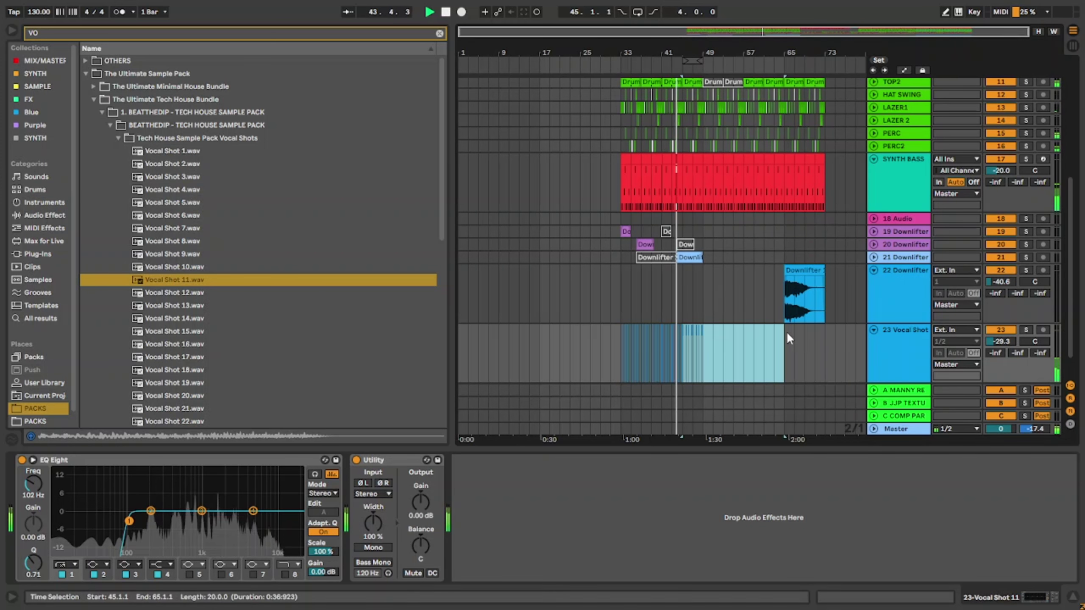
{"action": "scroll", "coordinate": [751, 324], "scroll_direction": "up", "scroll_amount": 3}
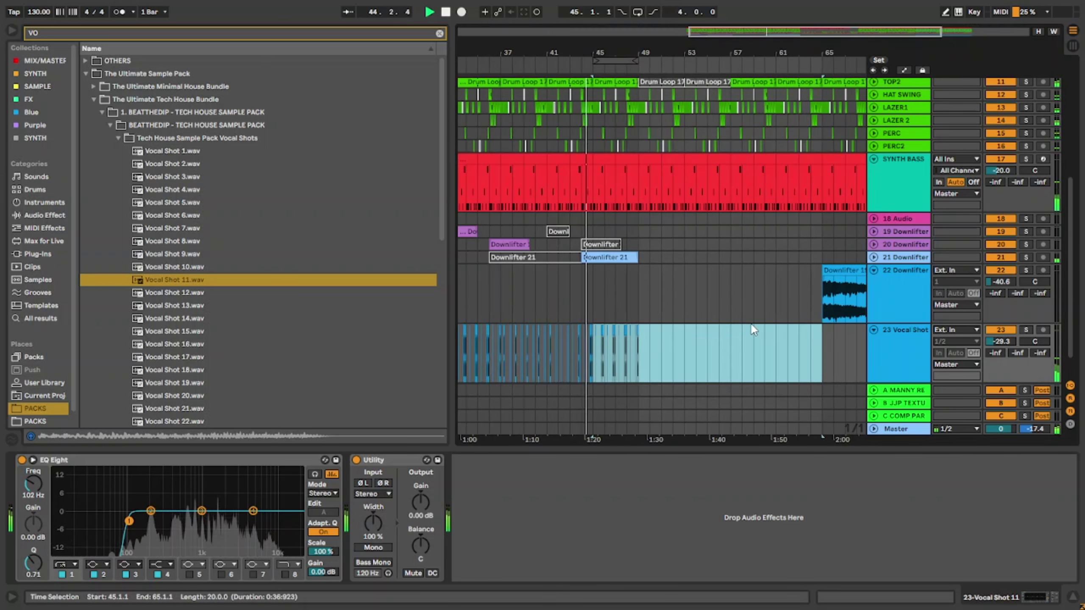
{"action": "left_click", "coordinate": [638, 349]}
{"action": "scroll", "coordinate": [613, 348], "scroll_direction": "down", "scroll_amount": 3}
{"action": "left_click", "coordinate": [614, 348], "text": "shift"}
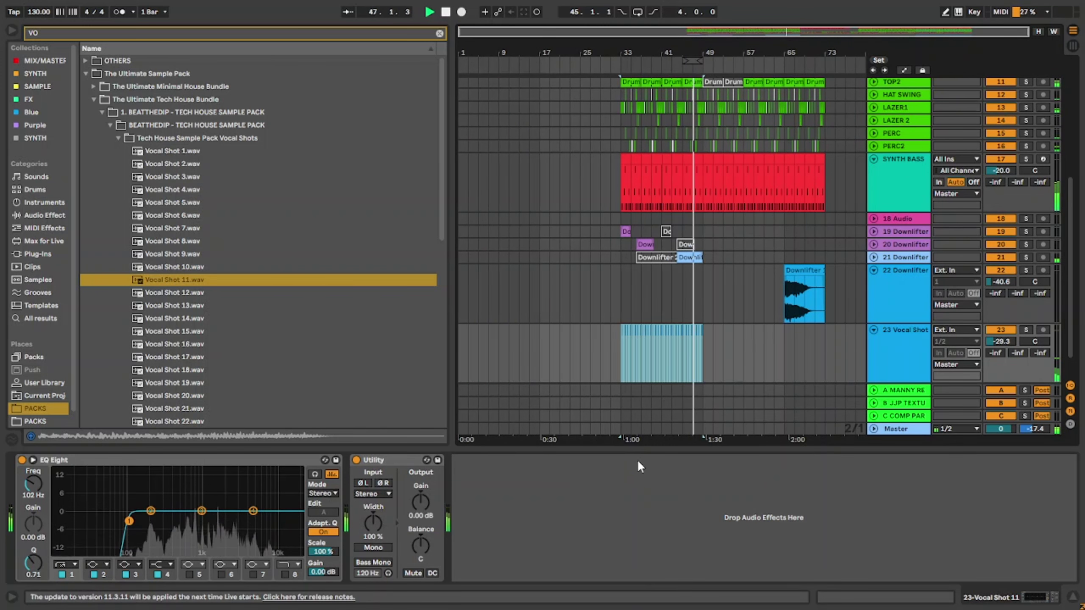
Hide the device view and fold the Vocal Shot track to free space for the arrangement.
{"action": "left_click_drag", "start_coordinate": [776, 465], "coordinate": [779, 512]}
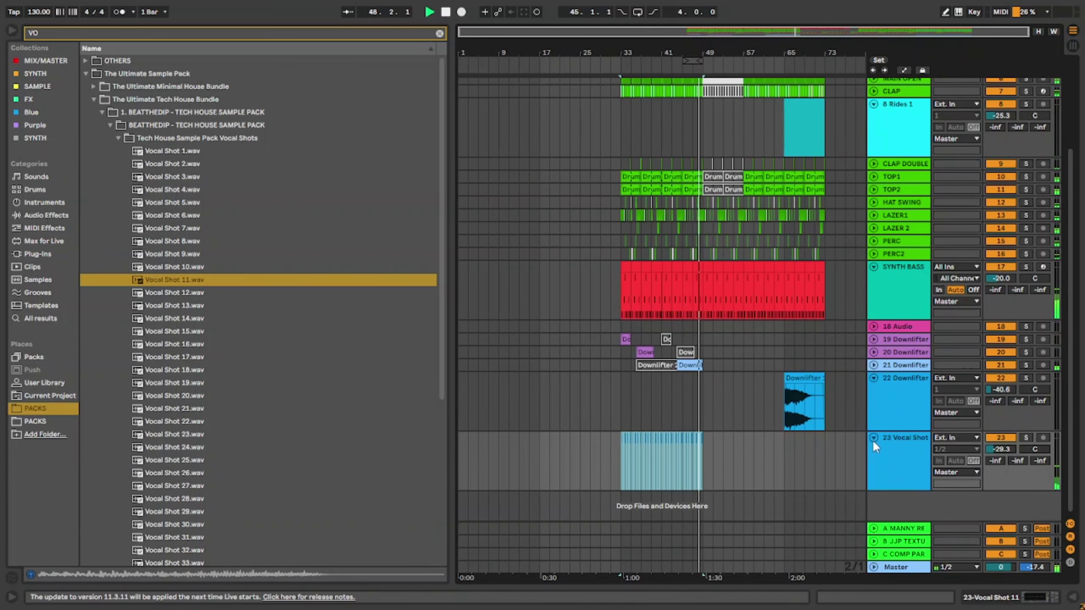
{"action": "left_click", "coordinate": [874, 438]}
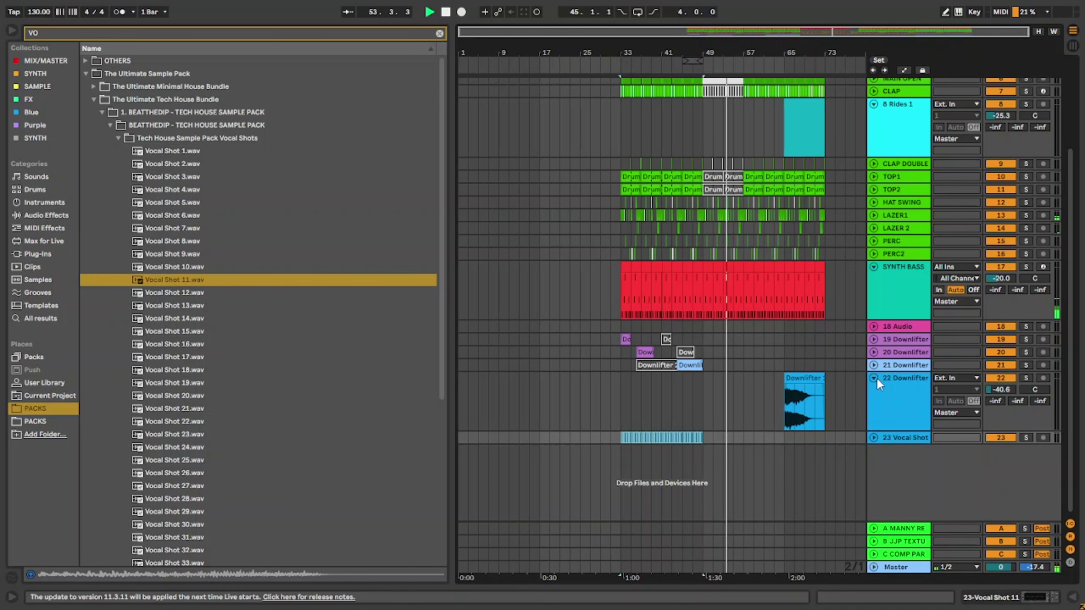
{"action": "scroll", "coordinate": [876, 377], "scroll_direction": "up", "scroll_amount": 2}
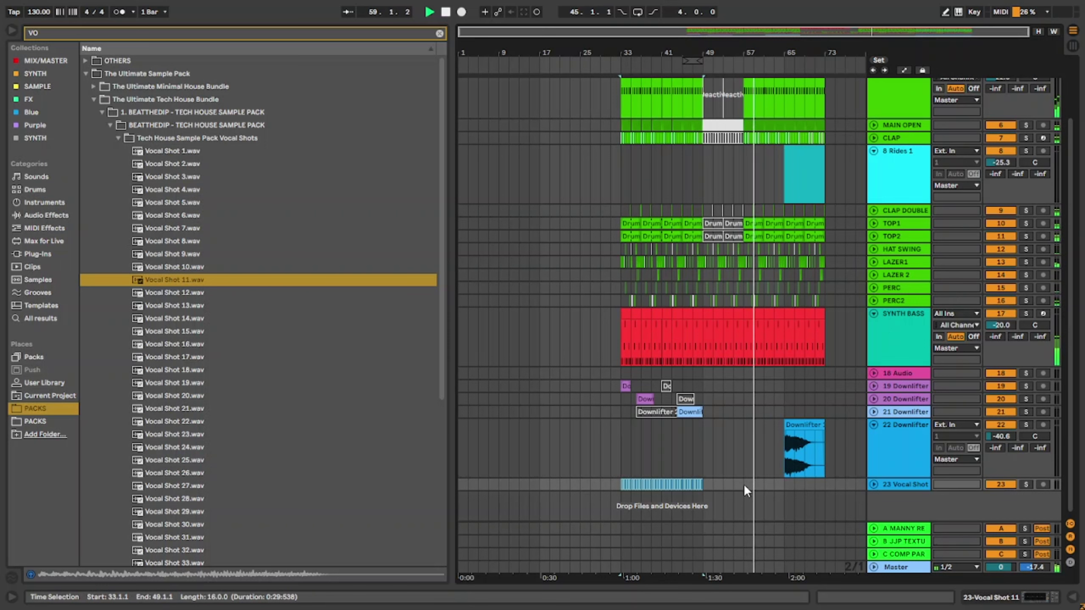
Duplicate the Vocal Shot range from 33.1.1 to 57.1.1 so the copy starts at 57.1.1, and fit the arrangement width.
{"action": "left_click_drag", "start_coordinate": [744, 484], "coordinate": [618, 483]}
{"action": "key", "text": "ctrl+d"}
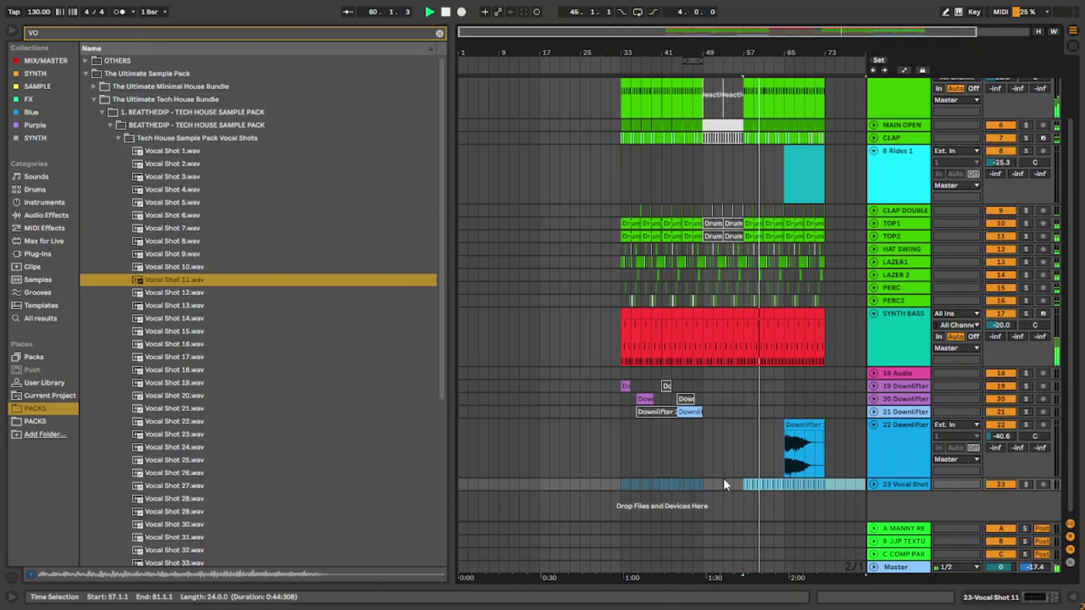
{"action": "key", "text": "w"}
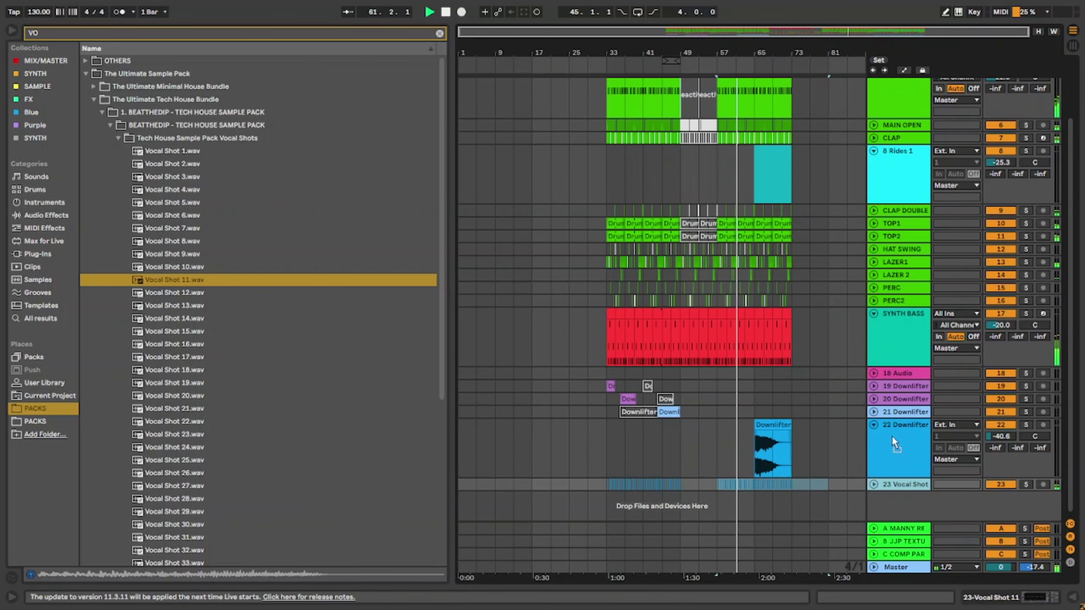
Move the Vocal Shot track between PERC2 and SYNTH BASS and colour it white.
{"action": "left_click_drag", "start_coordinate": [894, 442], "coordinate": [896, 317]}
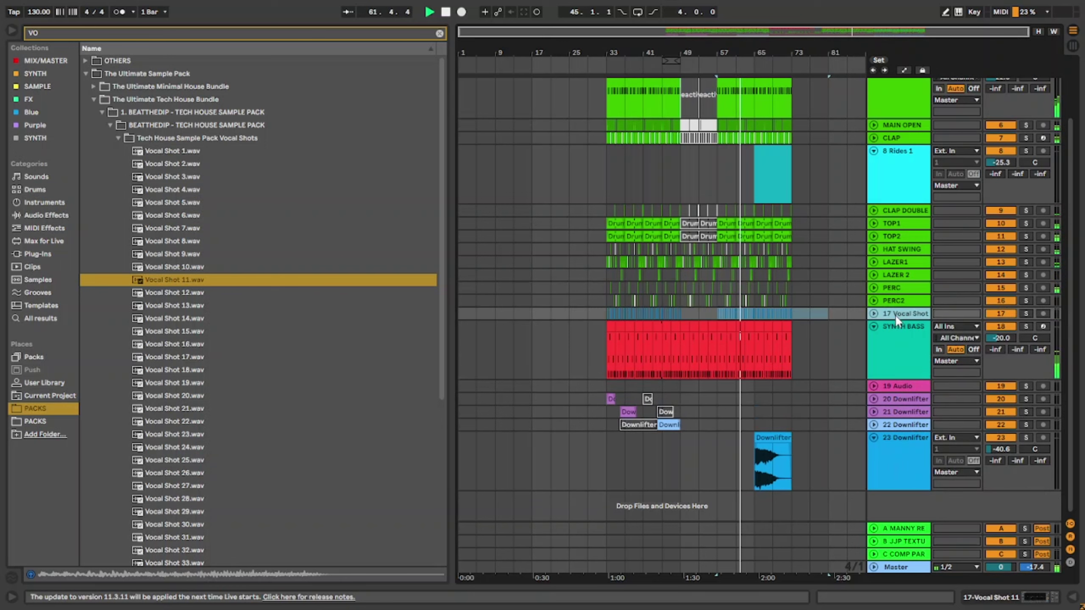
{"action": "right_click", "coordinate": [895, 314]}
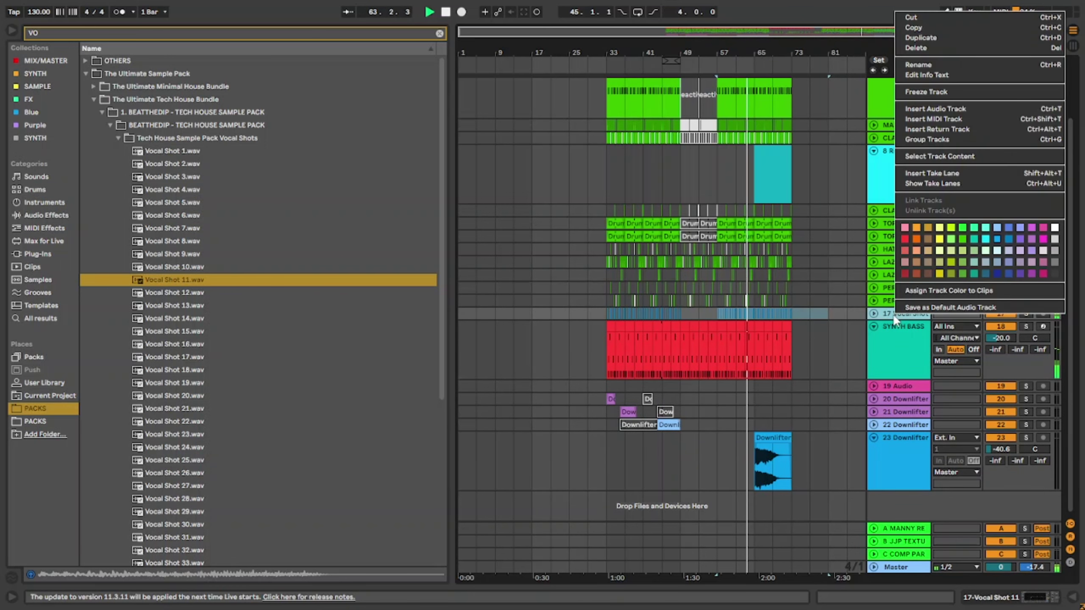
{"action": "left_click", "coordinate": [1054, 227]}
Shrink the Rides 1 track to minimum height and select the CLOSED track.
{"action": "left_click", "coordinate": [894, 154]}
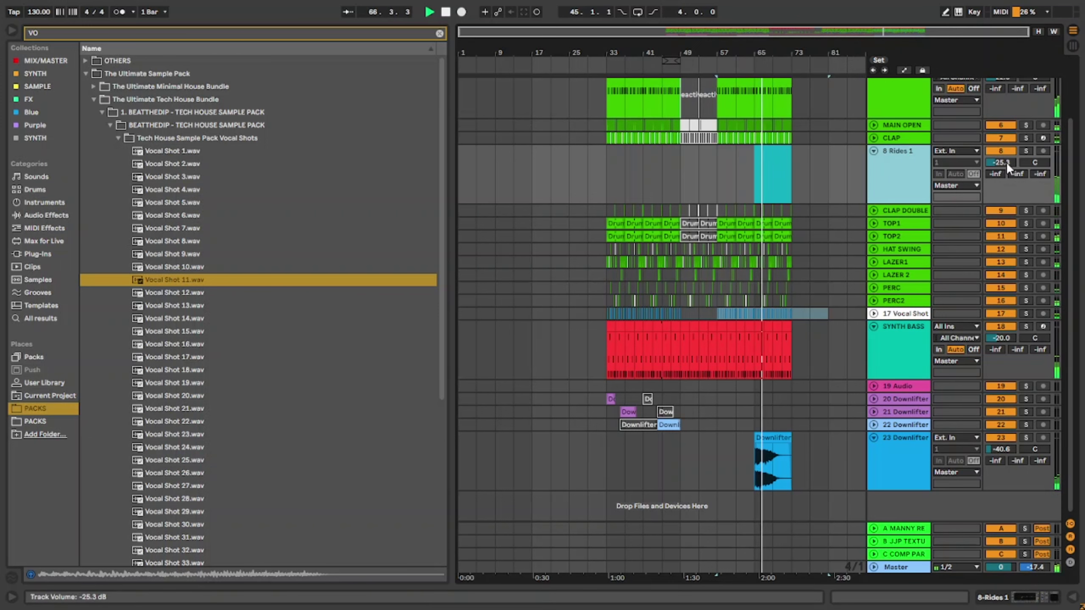
{"action": "left_click_drag", "start_coordinate": [902, 204], "coordinate": [903, 183]}
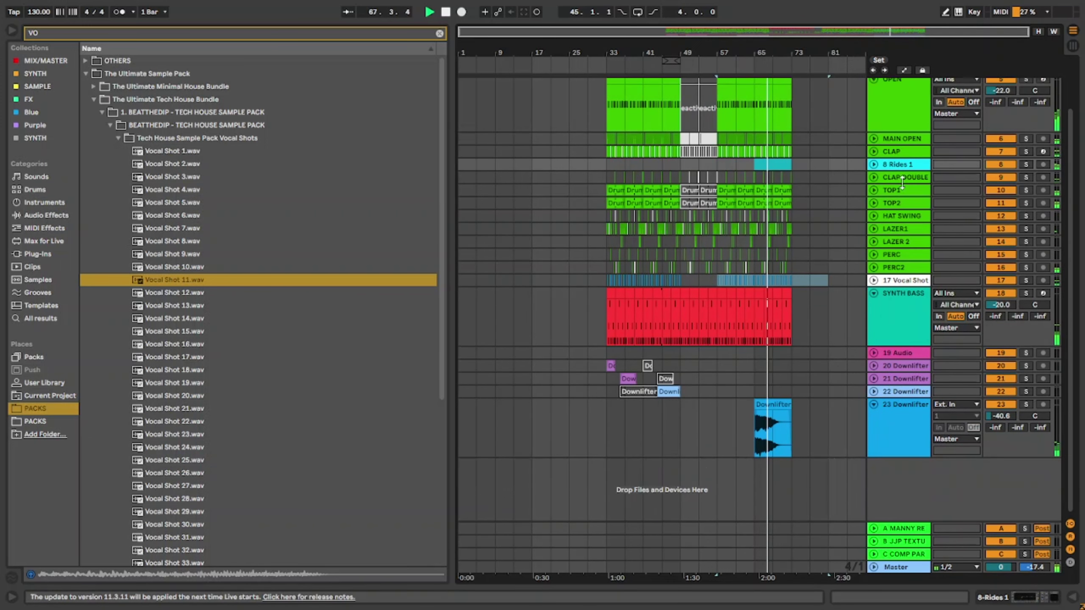
{"action": "scroll", "coordinate": [902, 184], "scroll_direction": "up", "scroll_amount": 3}
{"action": "left_click", "coordinate": [889, 122]}
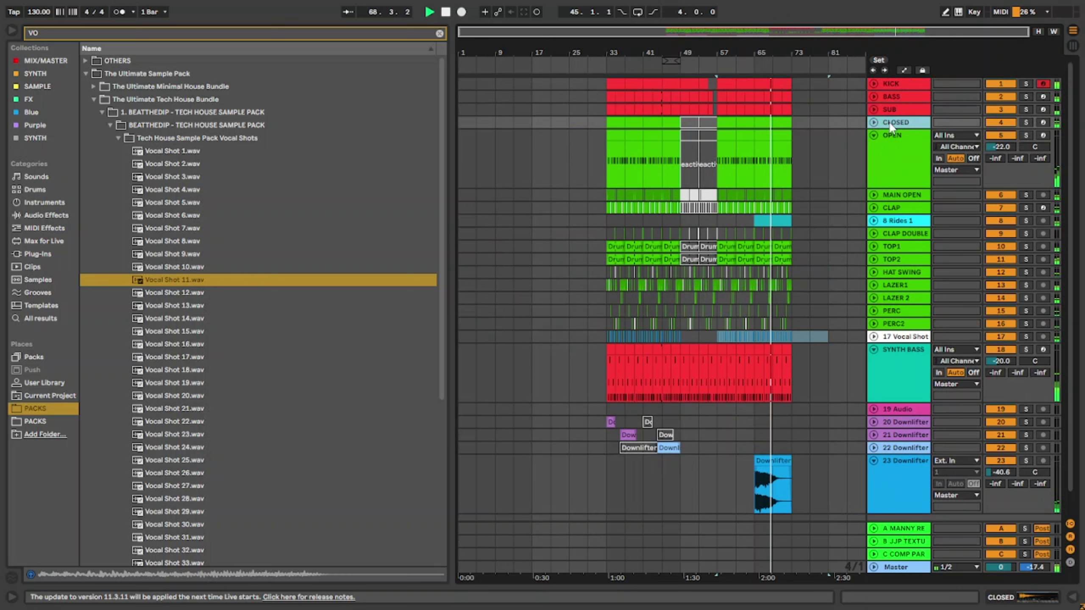
Colour the SYNTH BASS track orange.
{"action": "left_click", "coordinate": [906, 357]}
{"action": "right_click", "coordinate": [890, 370]}
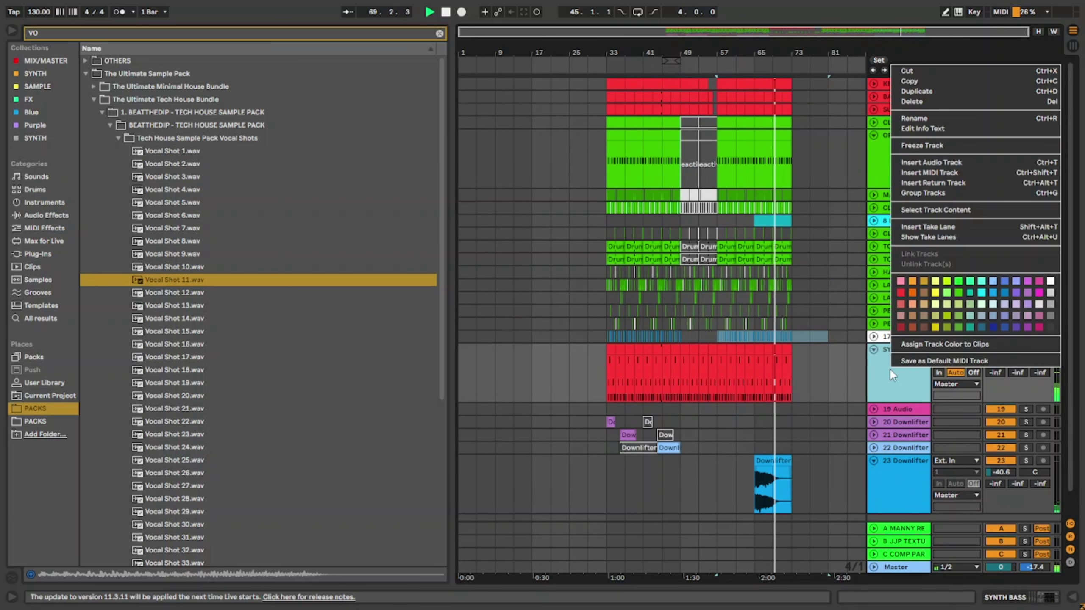
{"action": "left_click", "coordinate": [913, 293]}
Delete the empty 19 Audio track and colour all four Downlifter tracks dark grey.
{"action": "left_click", "coordinate": [893, 407]}
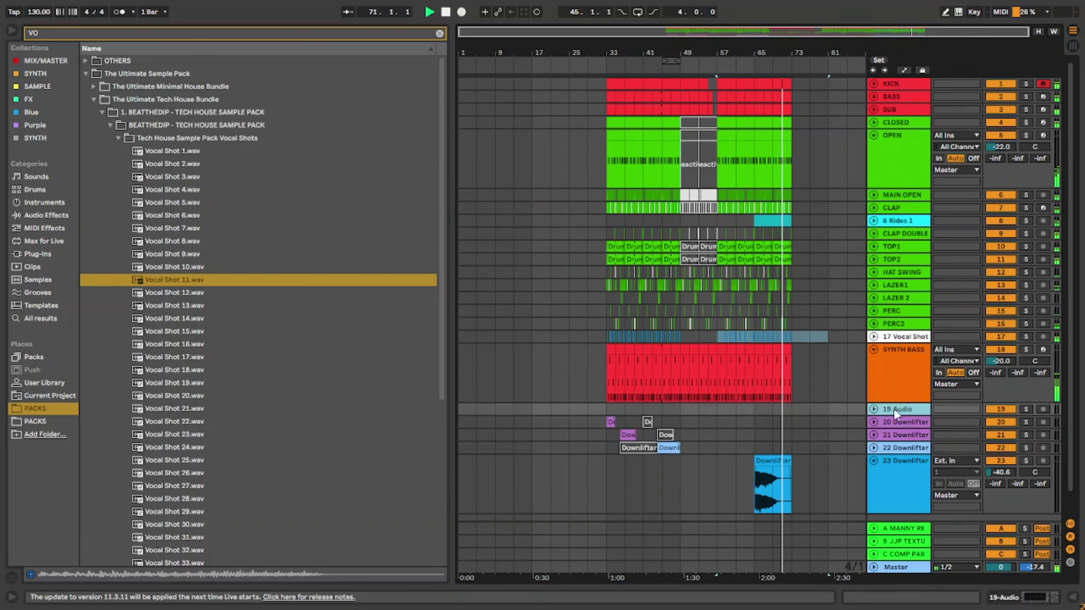
{"action": "key", "text": "Delete"}
{"action": "left_click", "coordinate": [899, 476], "text": "shift"}
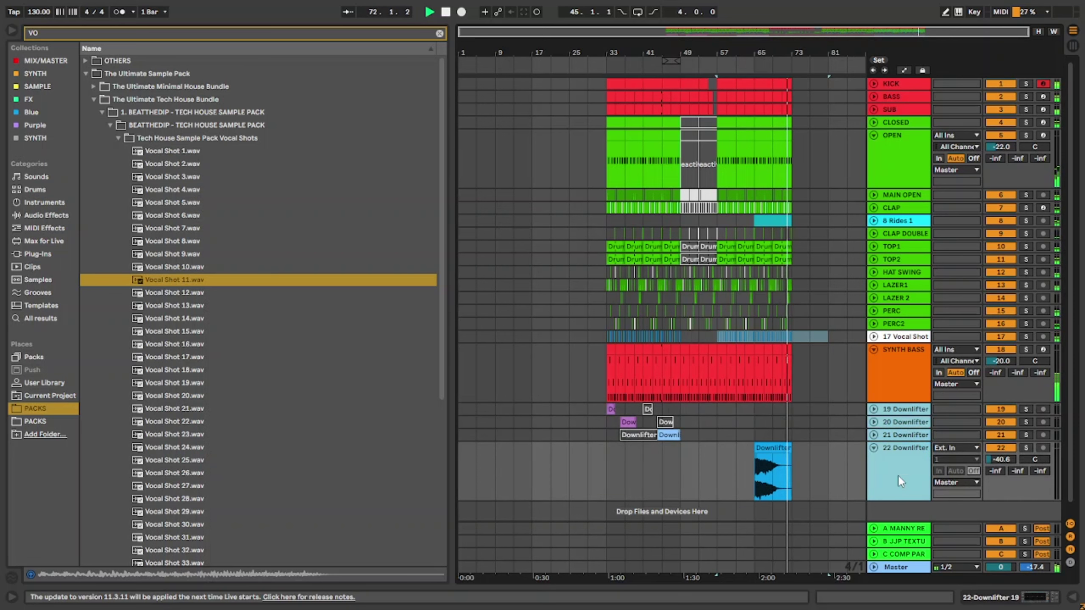
{"action": "right_click", "coordinate": [898, 476]}
{"action": "left_click", "coordinate": [1043, 441]}
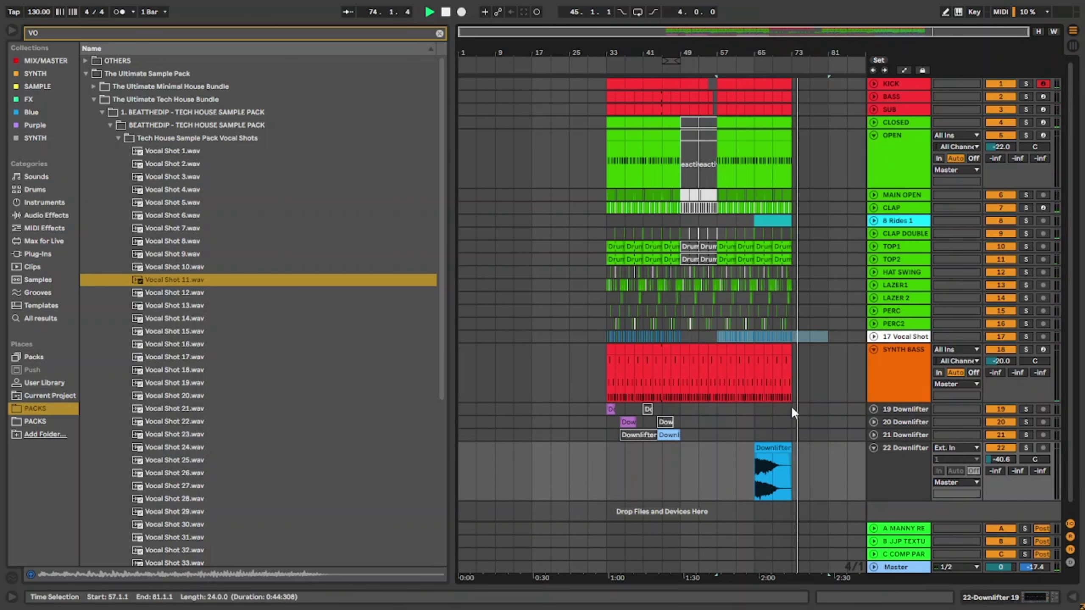
Duplicate bars 33 to 57 of the 19, 20 and 21 Downlifter tracks to bar 57 and play from there.
{"action": "left_click_drag", "start_coordinate": [791, 406], "coordinate": [607, 432]}
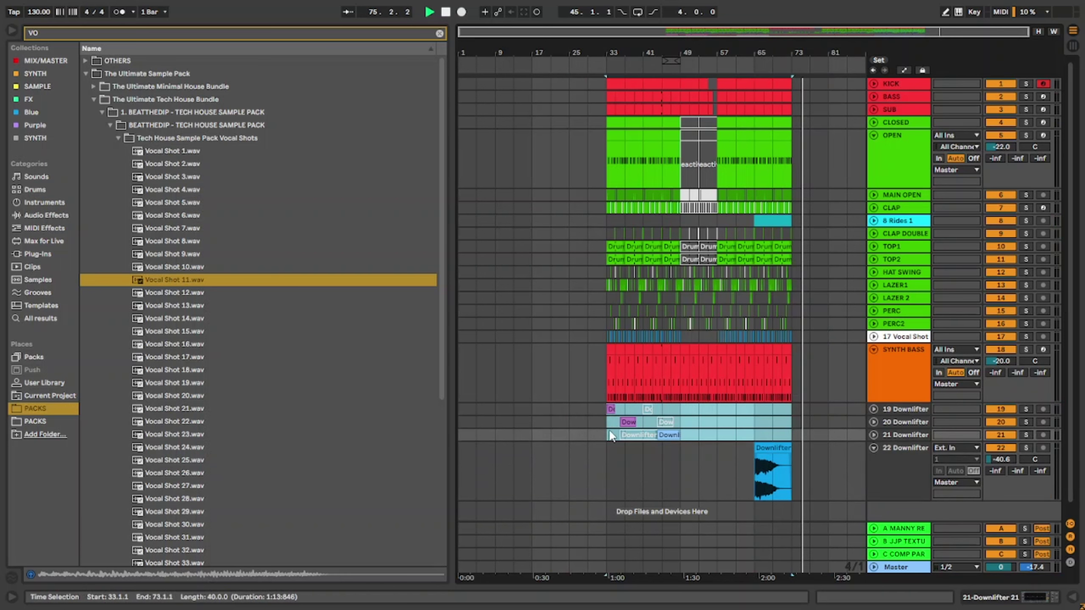
{"action": "left_click", "coordinate": [715, 411], "text": "shift"}
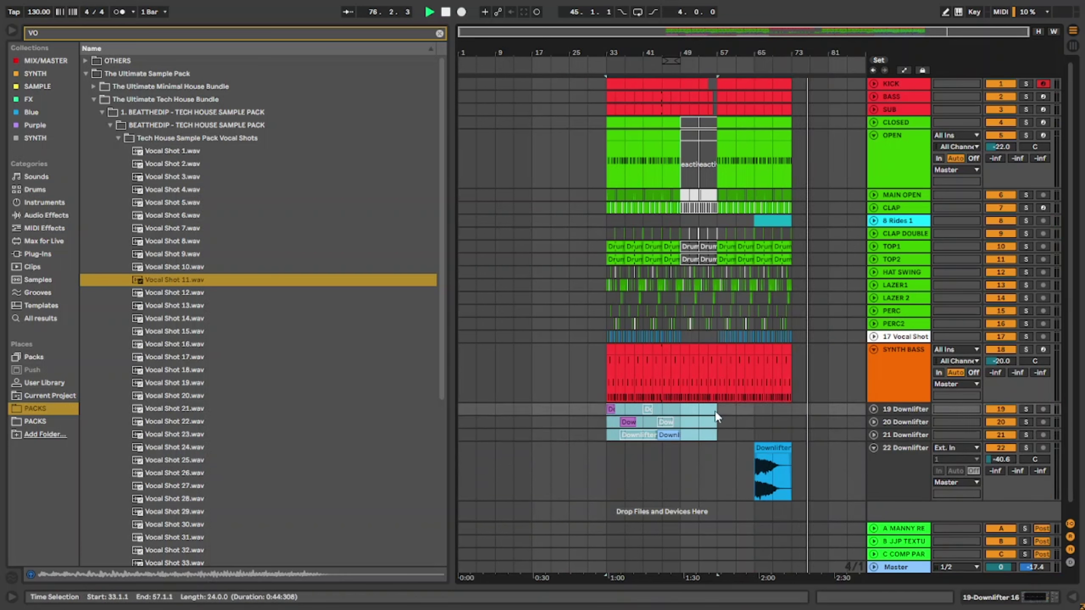
{"action": "key", "text": "ctrl+d"}
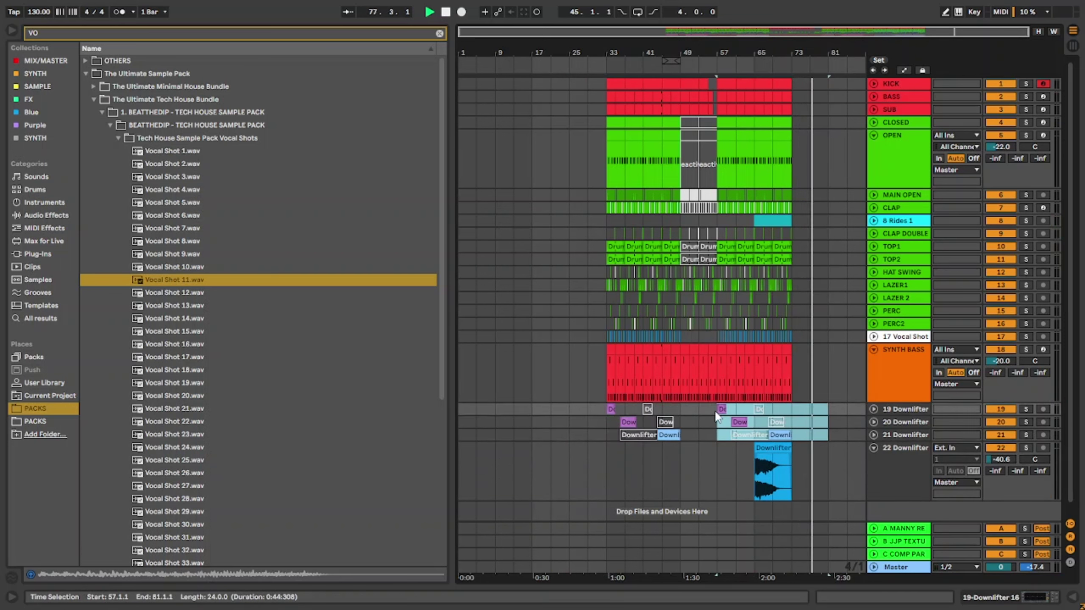
{"action": "key", "text": "space"}
{"action": "key", "text": "space"}
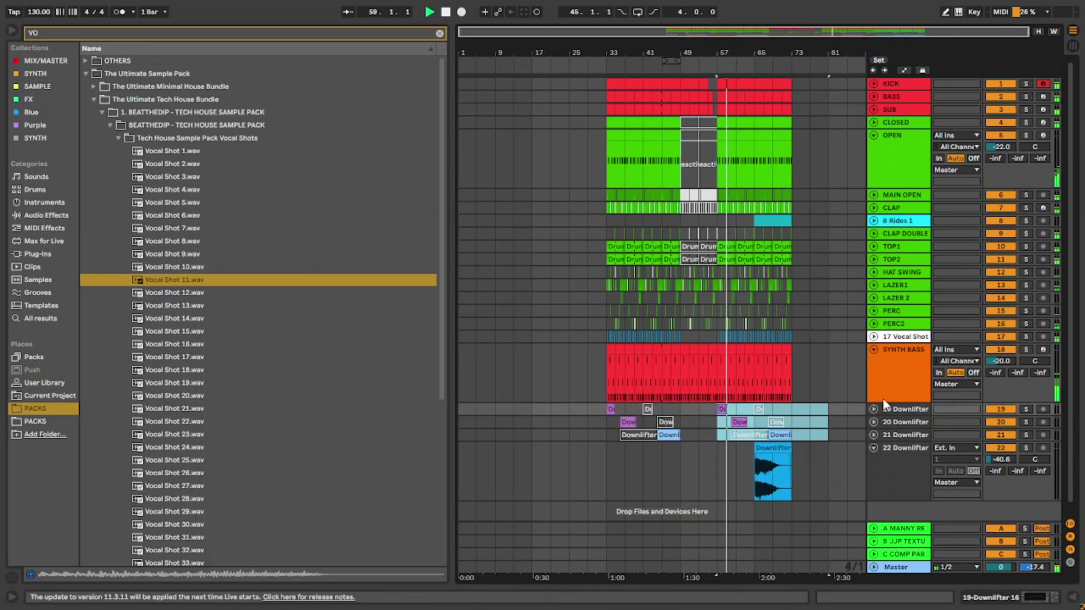
Colour the Rides 1 track green.
{"action": "left_click", "coordinate": [916, 483]}
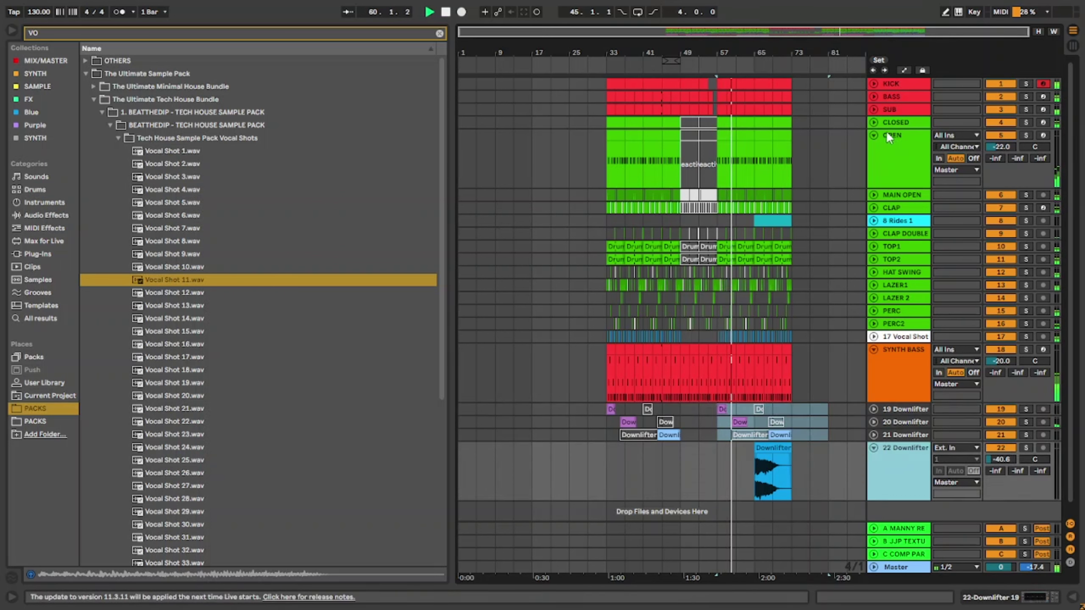
{"action": "right_click", "coordinate": [901, 219]}
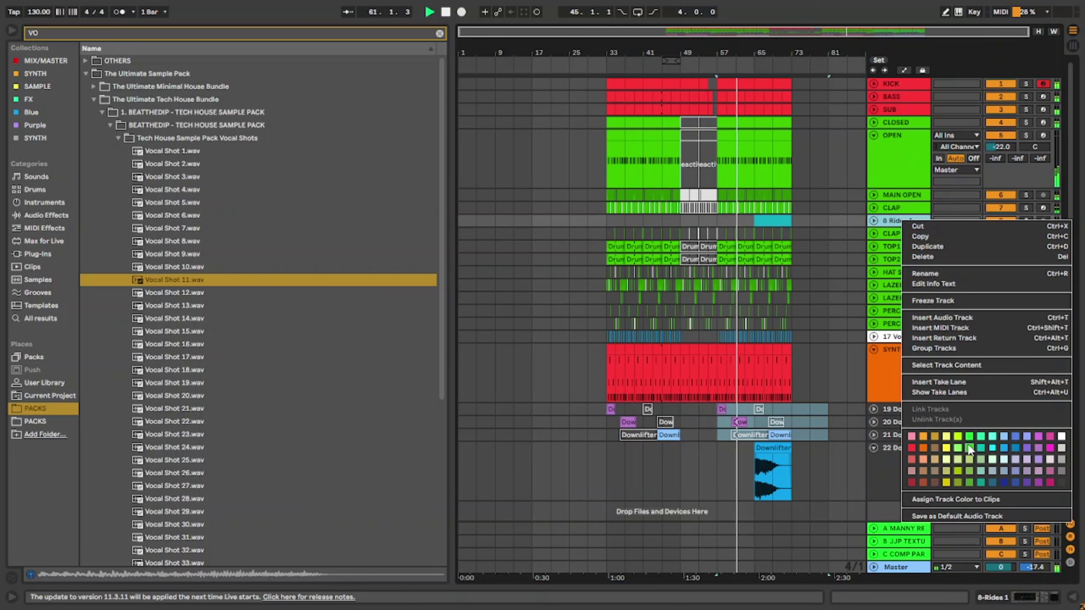
{"action": "left_click", "coordinate": [912, 475]}
Assign the track colours to the clips on all tracks from CLOSED through 22 Downlifter, and fold these tracks.
{"action": "left_click", "coordinate": [895, 124]}
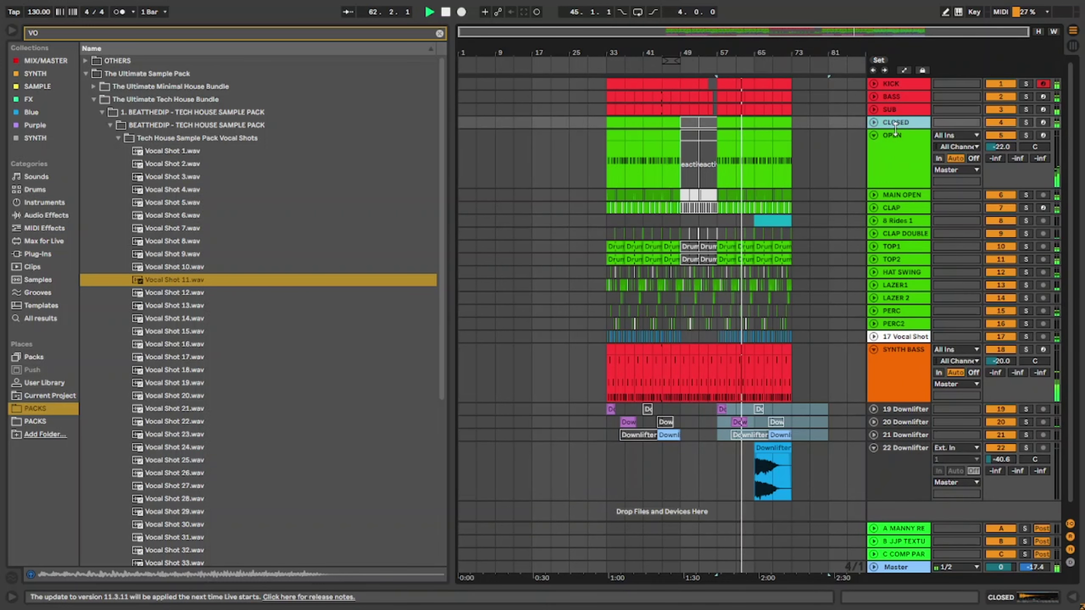
{"action": "left_click", "coordinate": [888, 454], "text": "shift"}
{"action": "right_click", "coordinate": [889, 455]}
{"action": "left_click", "coordinate": [923, 430]}
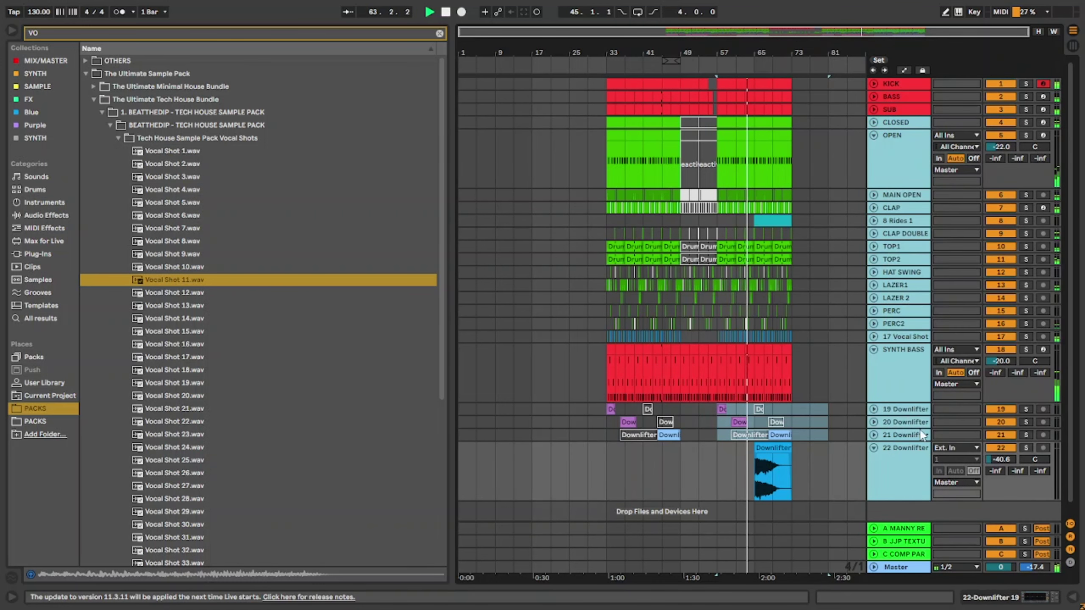
{"action": "left_click", "coordinate": [874, 449]}
{"action": "left_click", "coordinate": [699, 354]}
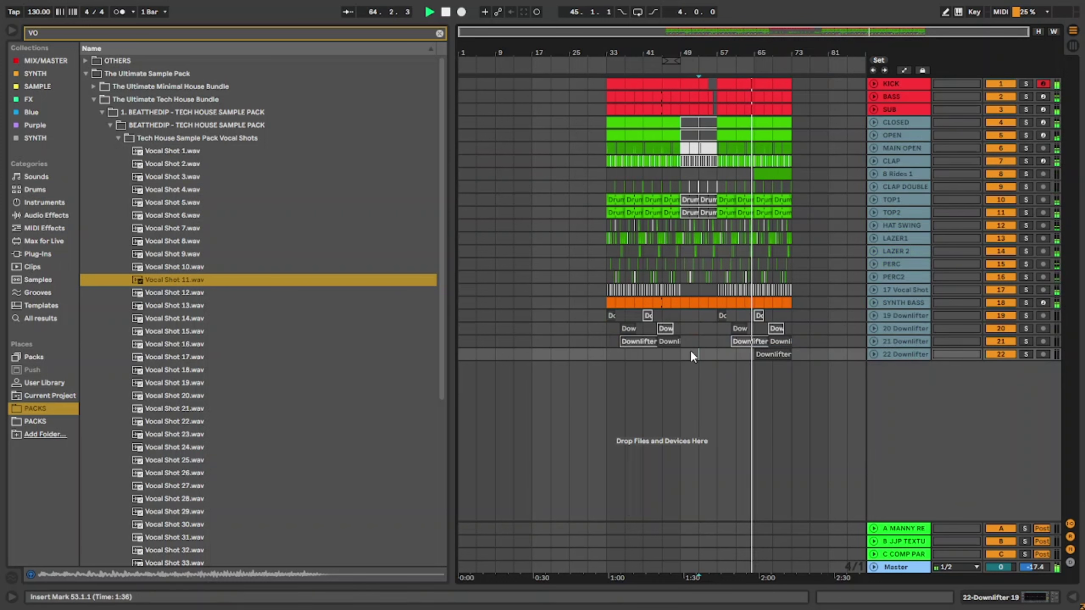
{"action": "left_click", "coordinate": [608, 351]}
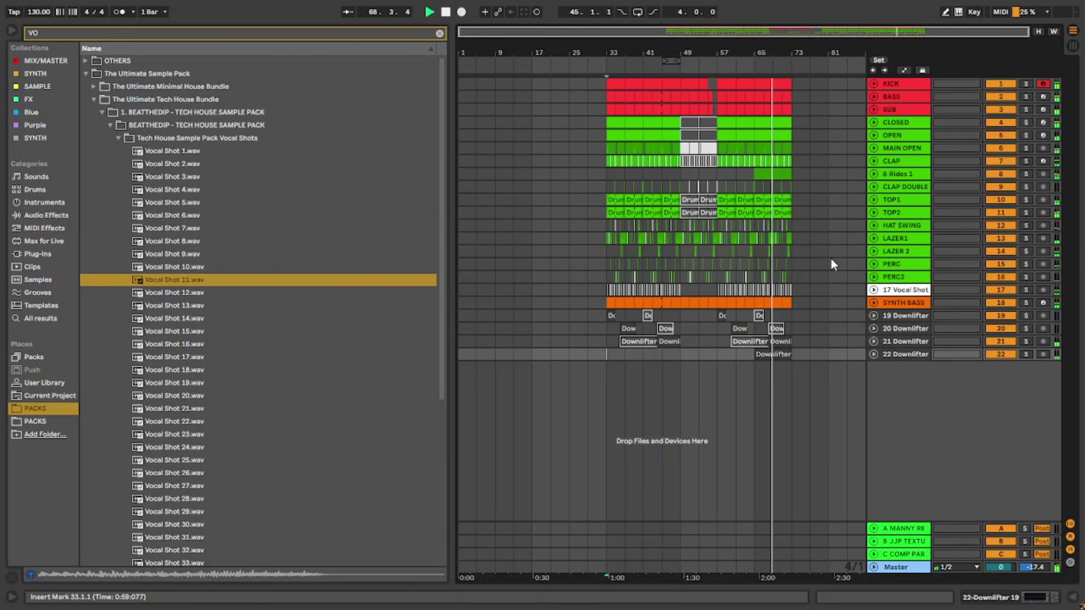
Duplicate bars 65 to 73 of the KICK through Vocal Shot tracks to bar 73.
{"action": "scroll", "coordinate": [856, 226], "scroll_direction": "up", "scroll_amount": 5}
{"action": "scroll", "coordinate": [856, 226], "scroll_direction": "down", "scroll_amount": 3}
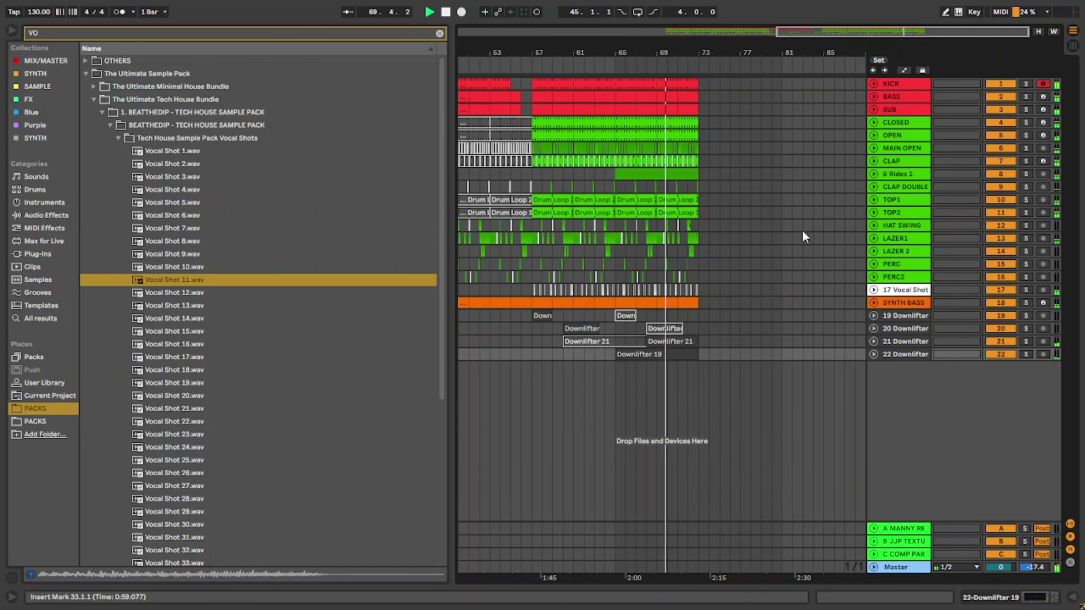
{"action": "left_click", "coordinate": [691, 98]}
{"action": "left_click", "coordinate": [624, 87]}
{"action": "left_click_drag", "start_coordinate": [763, 297], "coordinate": [698, 285]}
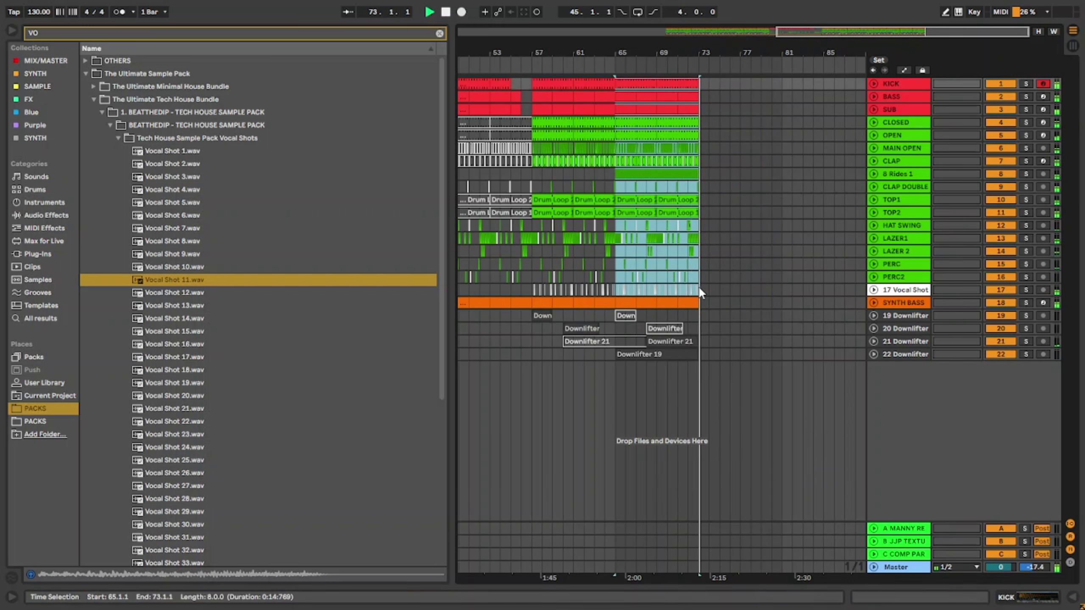
{"action": "key", "text": "ctrl+d"}
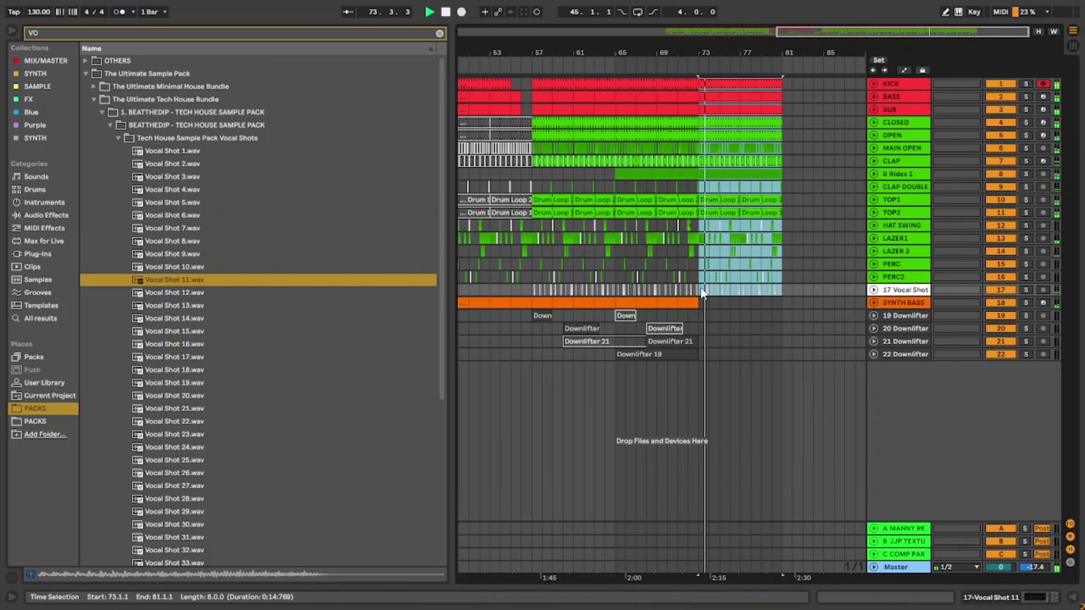
Deactivate the KICK clips in bars 73 to 81, then clear the search and hide the browser.
{"action": "left_click", "coordinate": [714, 89]}
{"action": "left_click", "coordinate": [756, 86]}
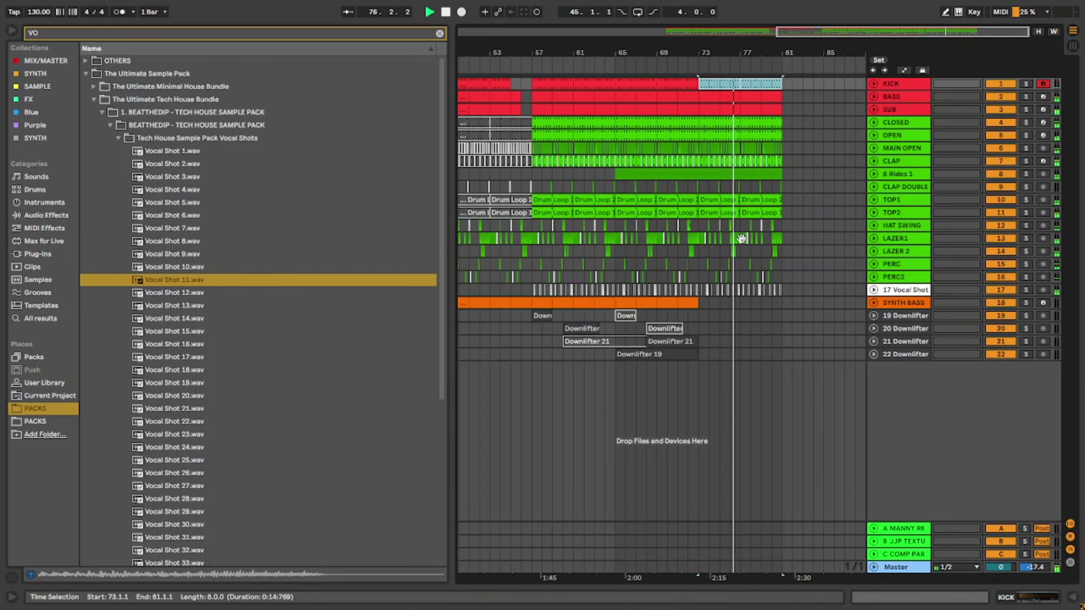
{"action": "left_click", "coordinate": [438, 33]}
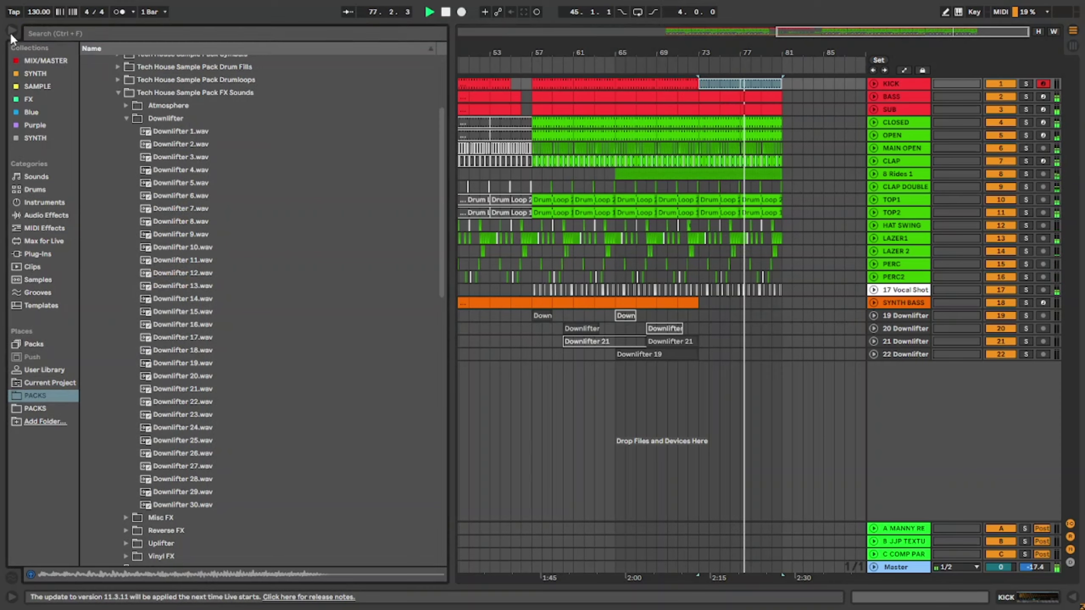
{"action": "left_click", "coordinate": [10, 32]}
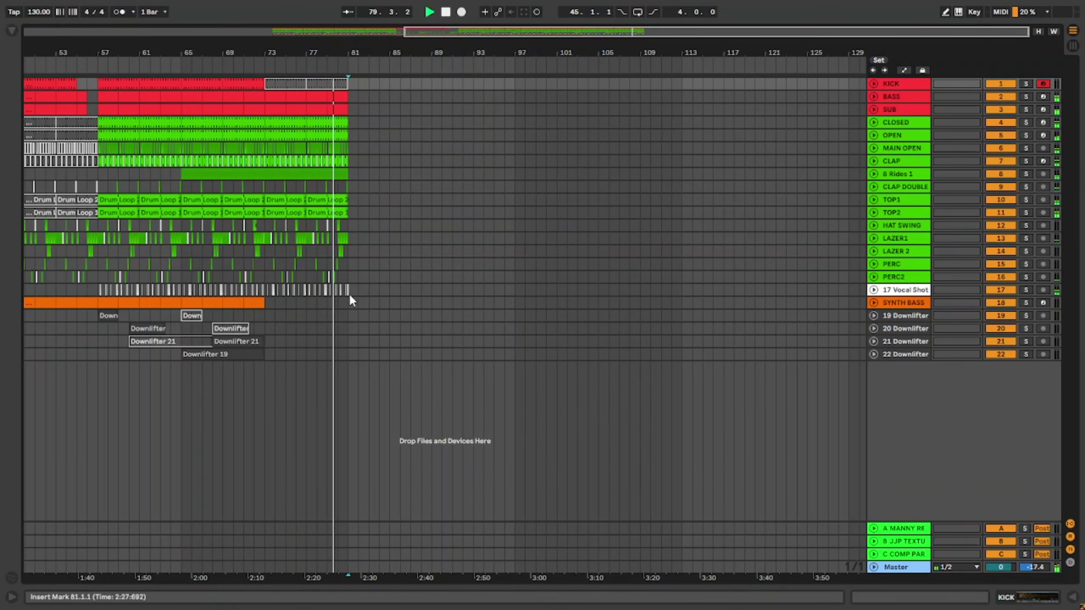
Duplicate bars 73 to 81 of the CLOSED through Vocal Shot tracks to bar 81, and remove the copied Rides 1 clips.
{"action": "left_click_drag", "start_coordinate": [350, 294], "coordinate": [267, 120]}
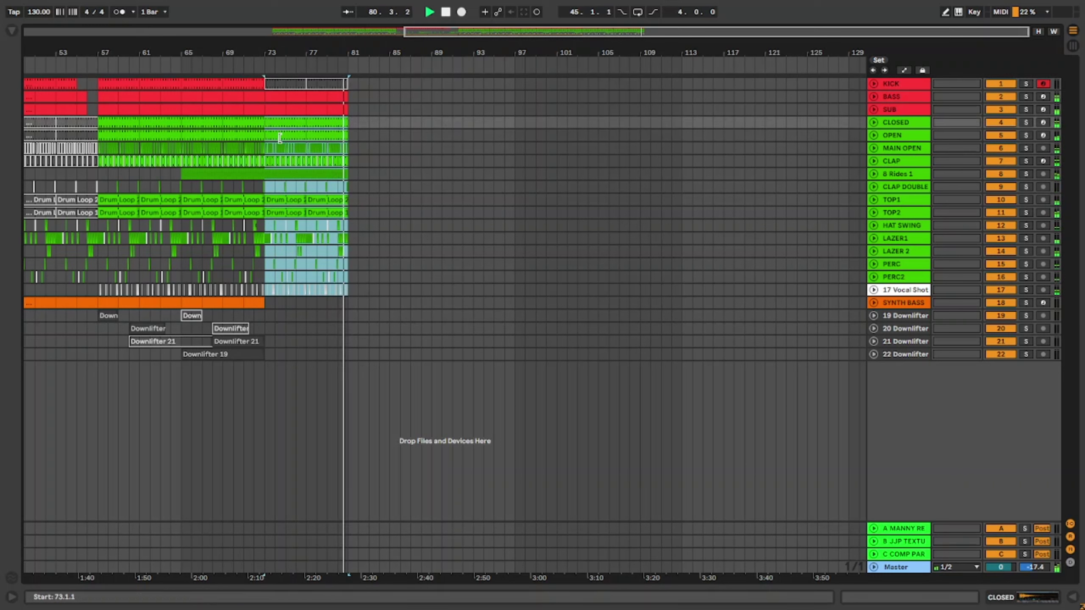
{"action": "key", "text": "ctrl+d"}
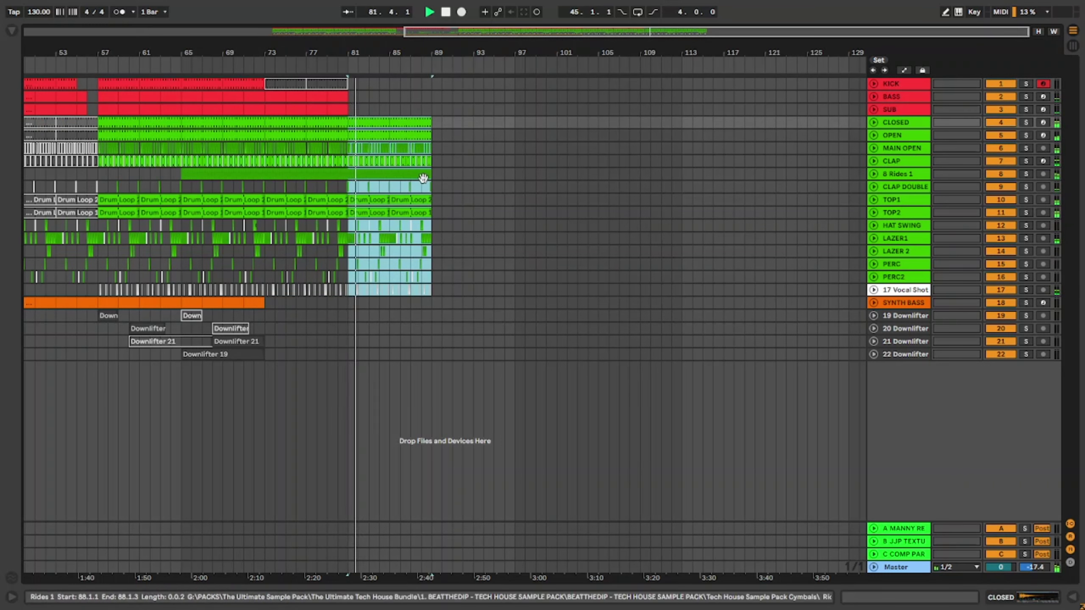
{"action": "left_click_drag", "start_coordinate": [434, 174], "coordinate": [352, 173]}
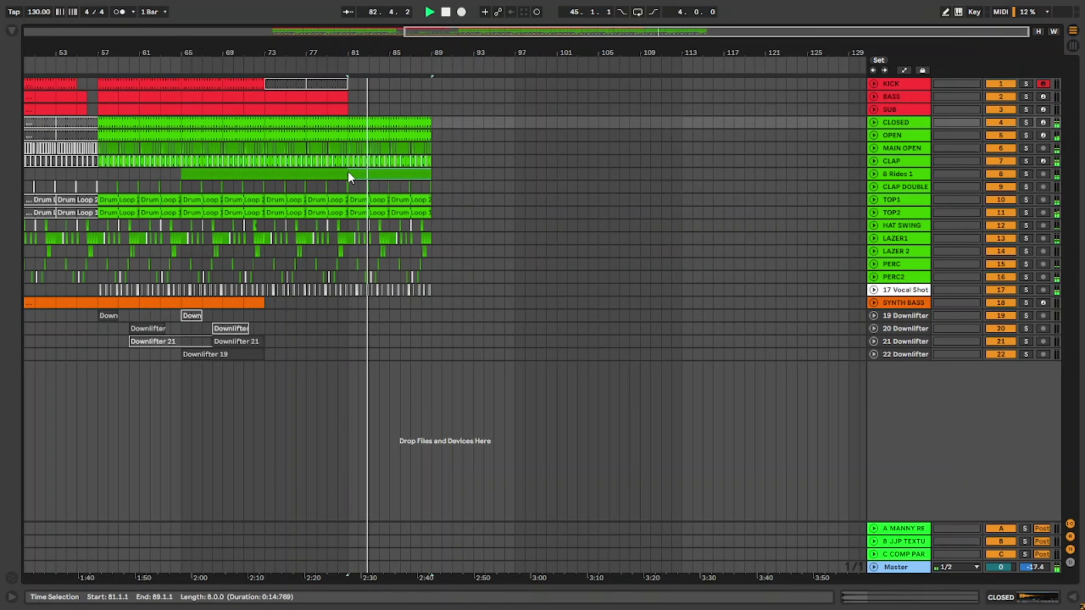
{"action": "left_click", "coordinate": [349, 173]}
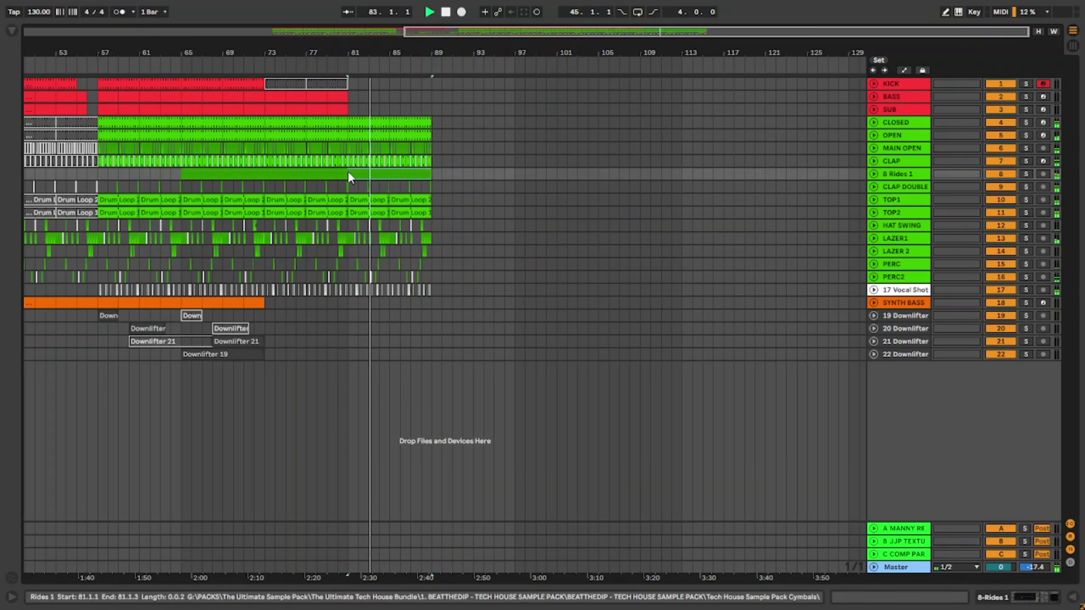
{"action": "left_click", "coordinate": [363, 123]}
{"action": "key", "text": "Delete"}
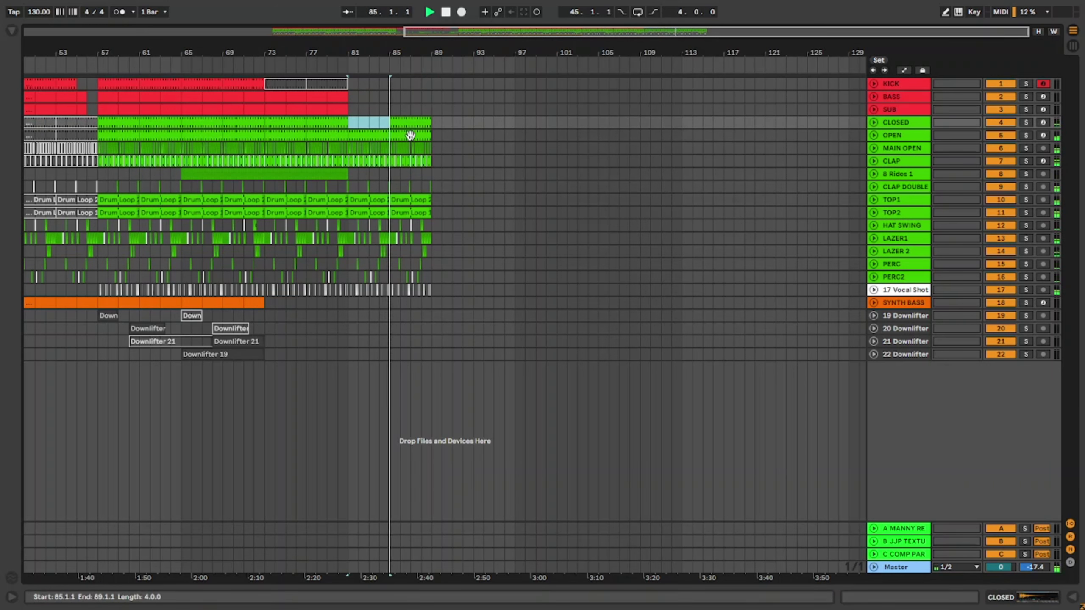
{"action": "key", "text": "ctrl+z"}
Deactivate the OPEN and MAIN OPEN clips in bars 81 to 89, playing from bar 81.
{"action": "left_click", "coordinate": [370, 137]}
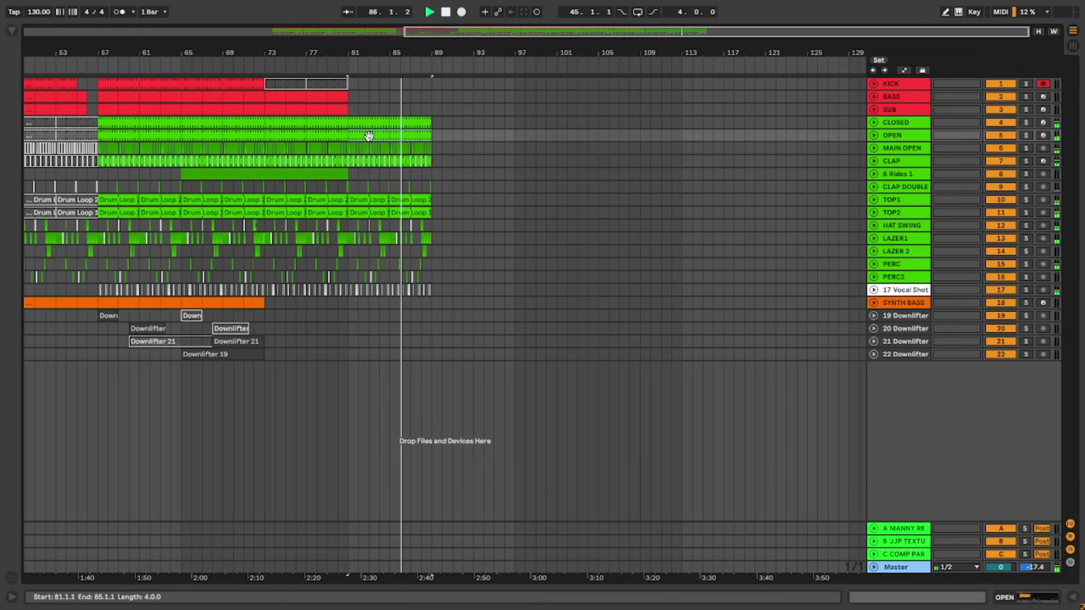
{"action": "left_click", "coordinate": [370, 137], "text": "shift"}
{"action": "key", "text": "space"}
{"action": "key", "text": "space"}
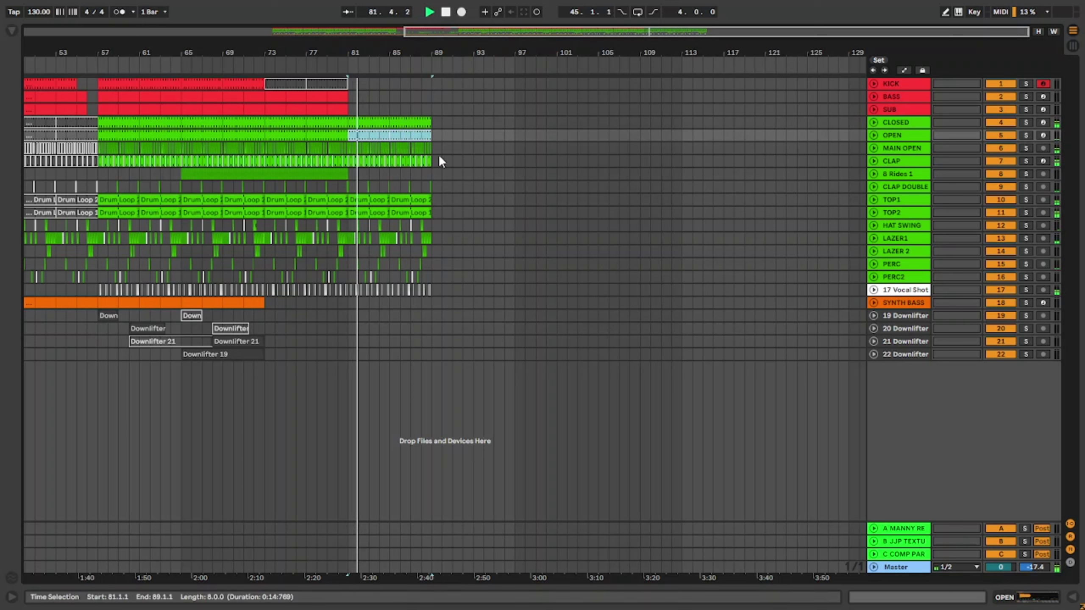
{"action": "left_click", "coordinate": [429, 146], "text": "shift"}
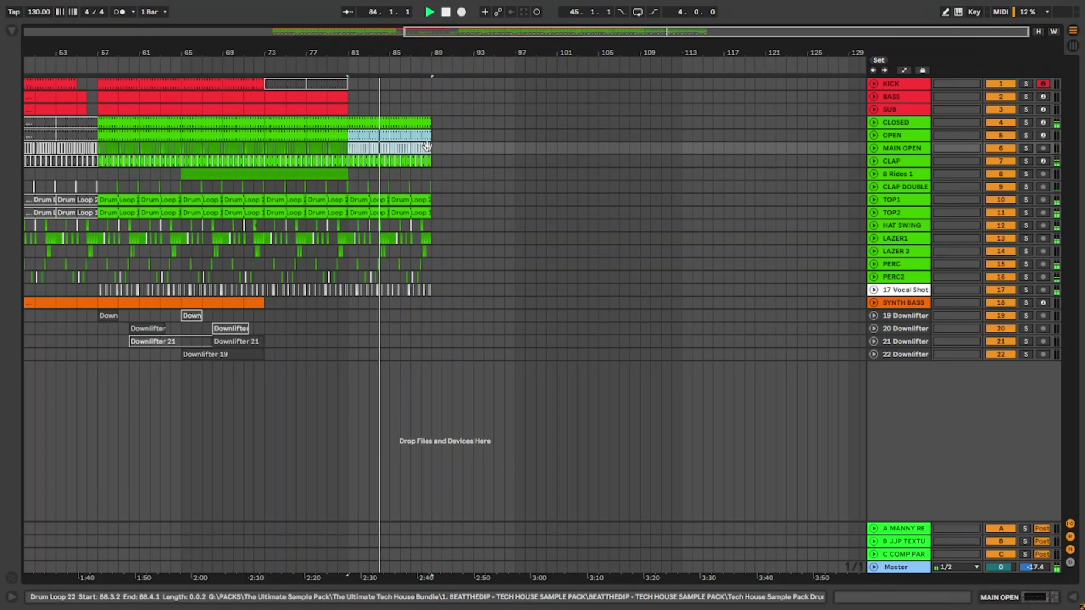
Duplicate bars 81 to 89 of the CLOSED through PERC2 tracks to bar 89.
{"action": "left_click", "coordinate": [430, 278]}
{"action": "left_click_drag", "start_coordinate": [411, 277], "coordinate": [348, 119]}
{"action": "key", "text": "ctrl+d"}
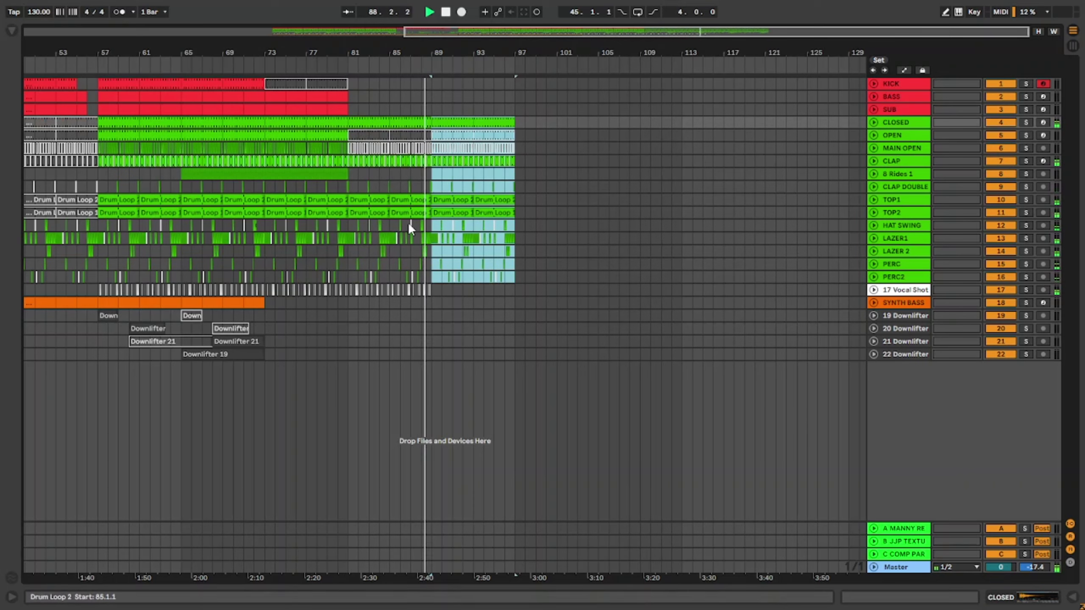
Deactivate the LAZER1 clips from bar 89 to the end of the arrangement at bar 97.
{"action": "scroll", "coordinate": [431, 239], "scroll_direction": "up", "scroll_amount": 5}
{"action": "scroll", "coordinate": [432, 241], "scroll_direction": "up", "scroll_amount": 5}
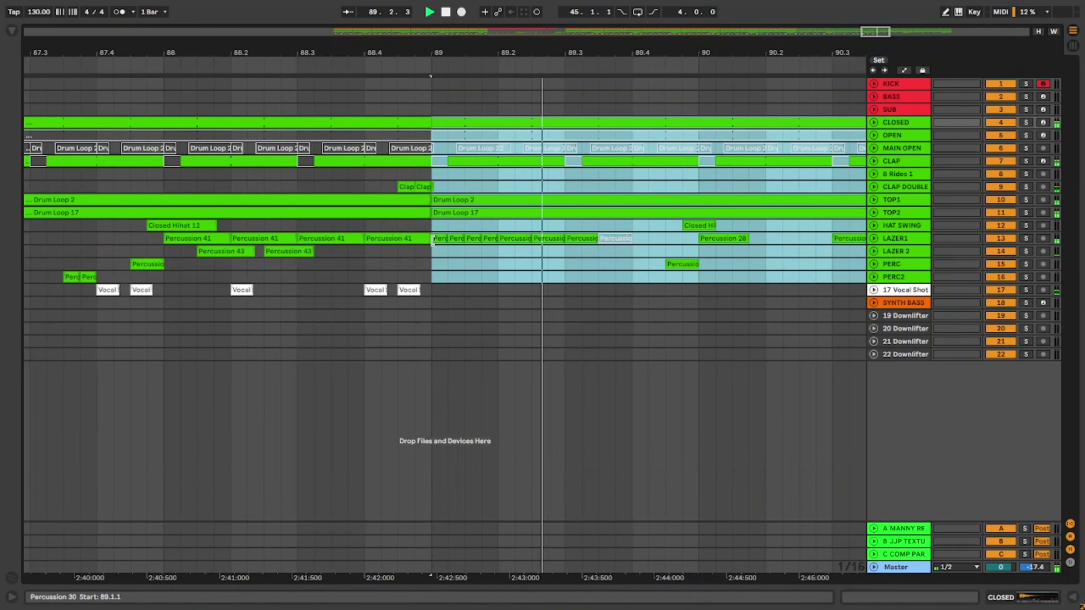
{"action": "left_click", "coordinate": [436, 240]}
{"action": "scroll", "coordinate": [437, 239], "scroll_direction": "down", "scroll_amount": 5}
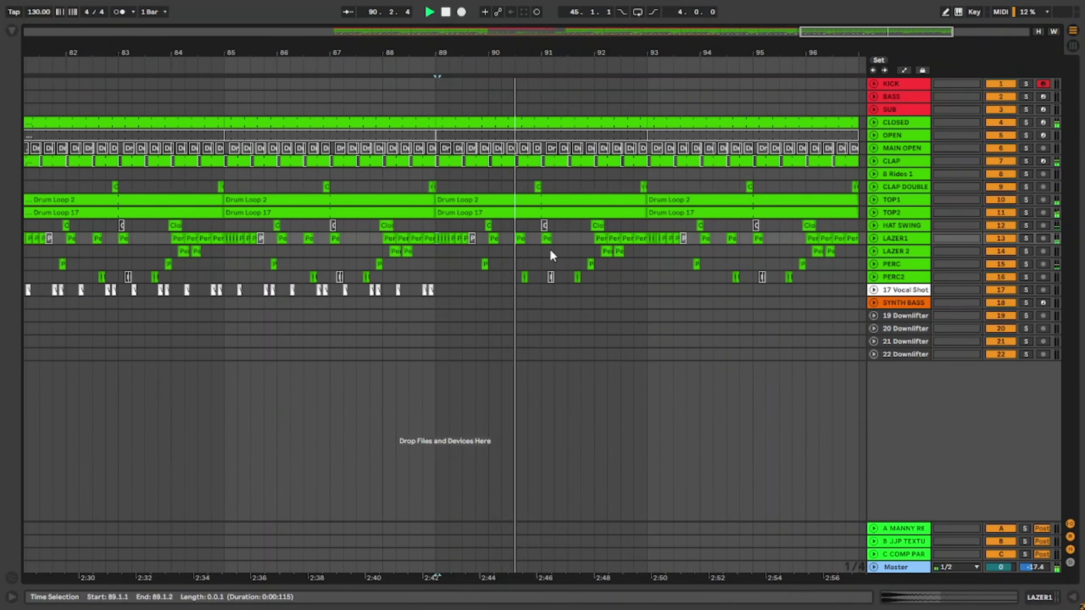
{"action": "scroll", "coordinate": [547, 253], "scroll_direction": "down", "scroll_amount": 5}
{"action": "left_click", "coordinate": [800, 240], "text": "shift"}
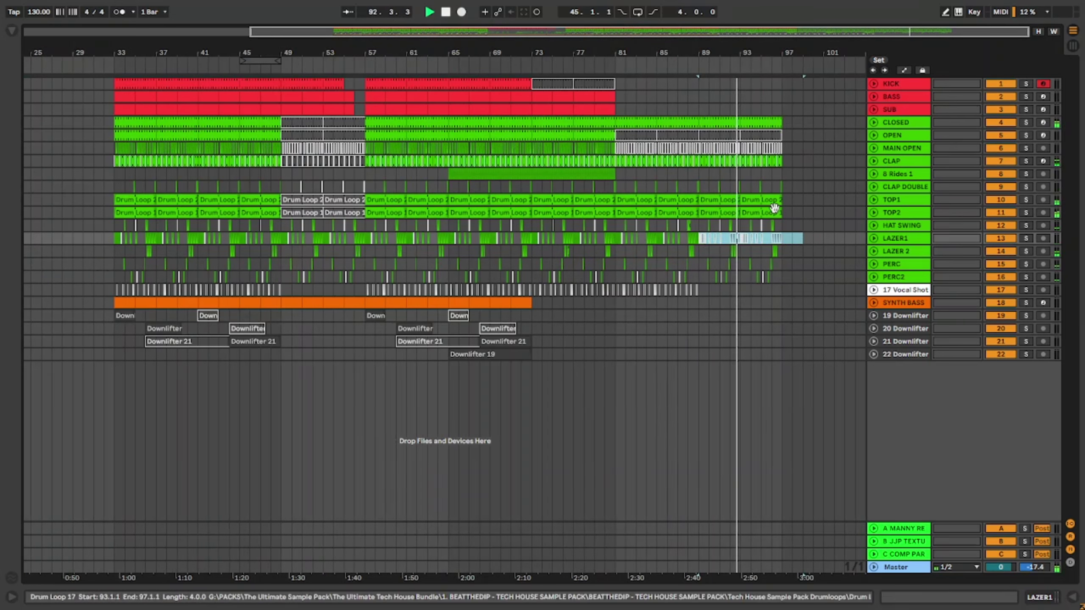
Deactivate the TOP1 and TOP2 drum loops in bars 89 to 97 and the CLOSED clip in bars 93 to 97.
{"action": "left_click", "coordinate": [727, 199]}
{"action": "left_click", "coordinate": [767, 210], "text": "shift"}
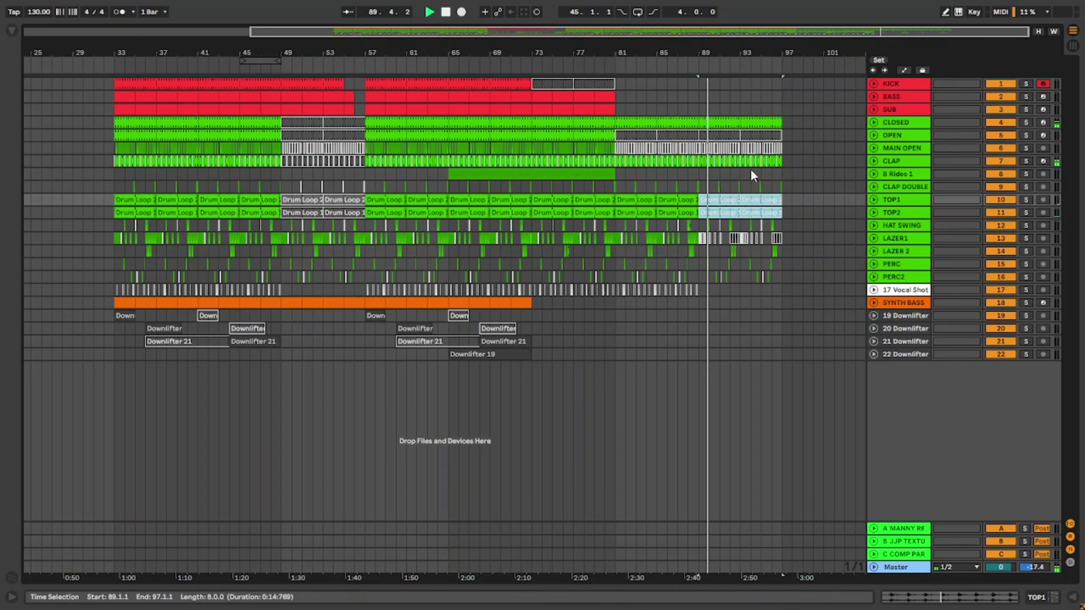
{"action": "scroll", "coordinate": [556, 194], "scroll_direction": "down", "scroll_amount": 2}
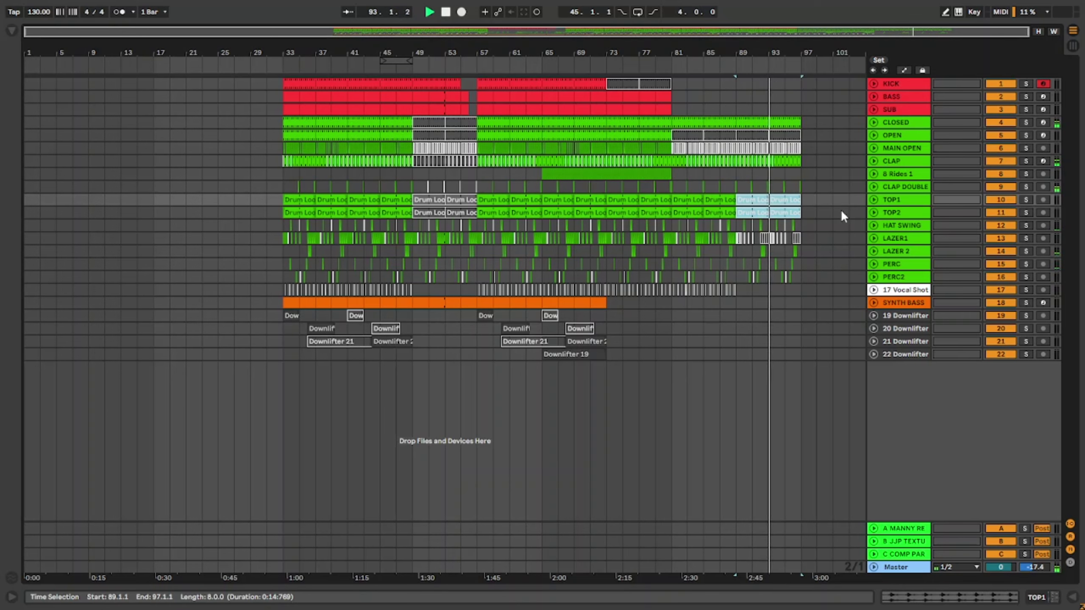
{"action": "scroll", "coordinate": [841, 209], "scroll_direction": "up", "scroll_amount": 2}
{"action": "left_click", "coordinate": [705, 118]}
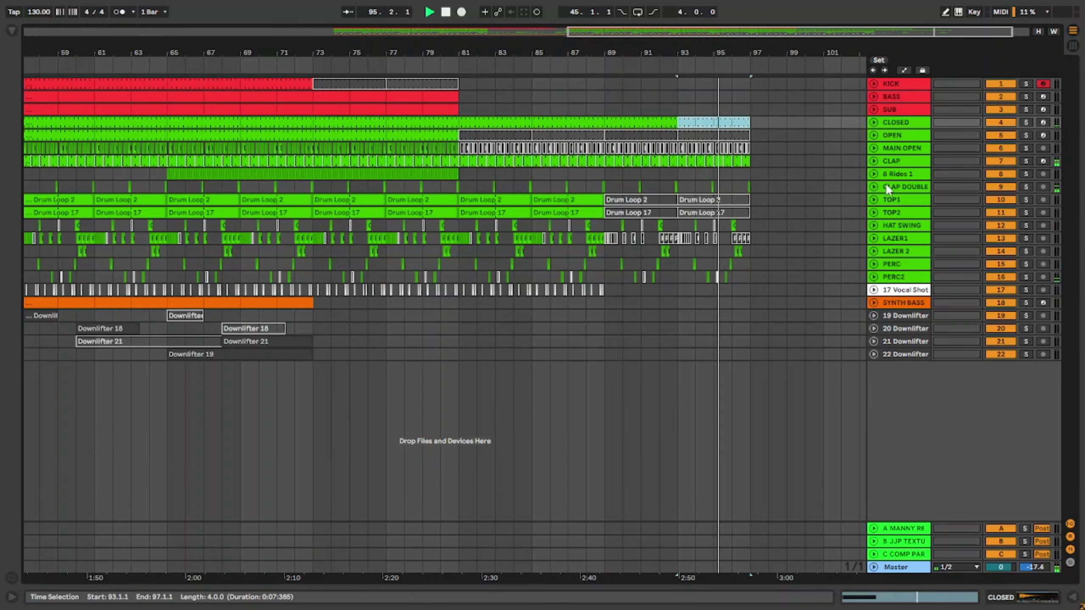
Unfold the CLAP track, show its devices, and add an EQ Eight after the Claps 1 instrument.
{"action": "left_click", "coordinate": [889, 161]}
{"action": "left_click", "coordinate": [875, 161]}
{"action": "double_click", "coordinate": [903, 180]}
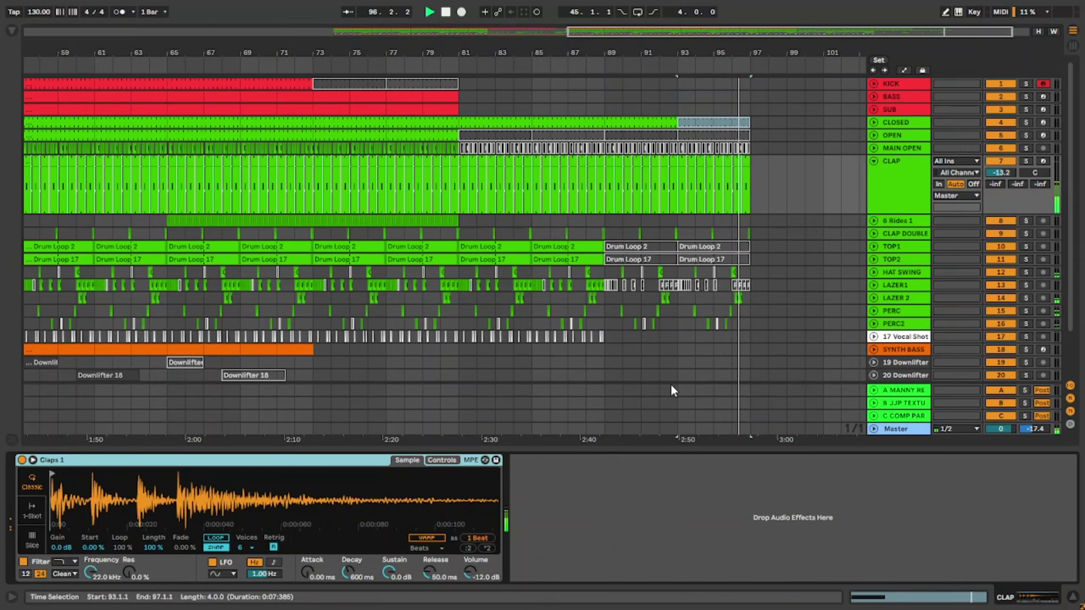
{"action": "left_click", "coordinate": [605, 495]}
{"action": "key", "text": "ctrl+f"}
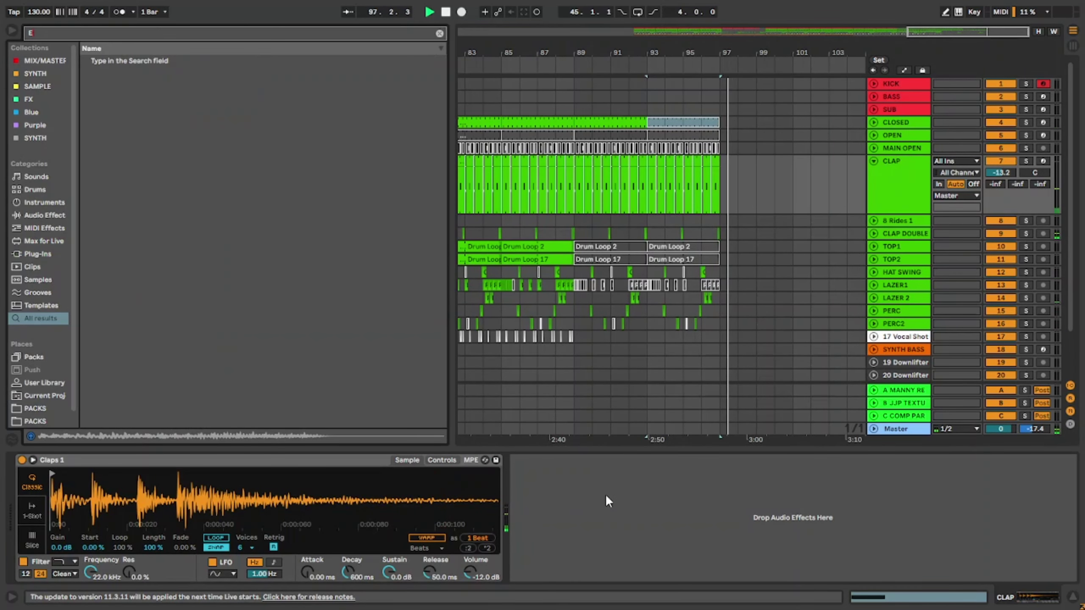
{"action": "type", "text": "EQ"}
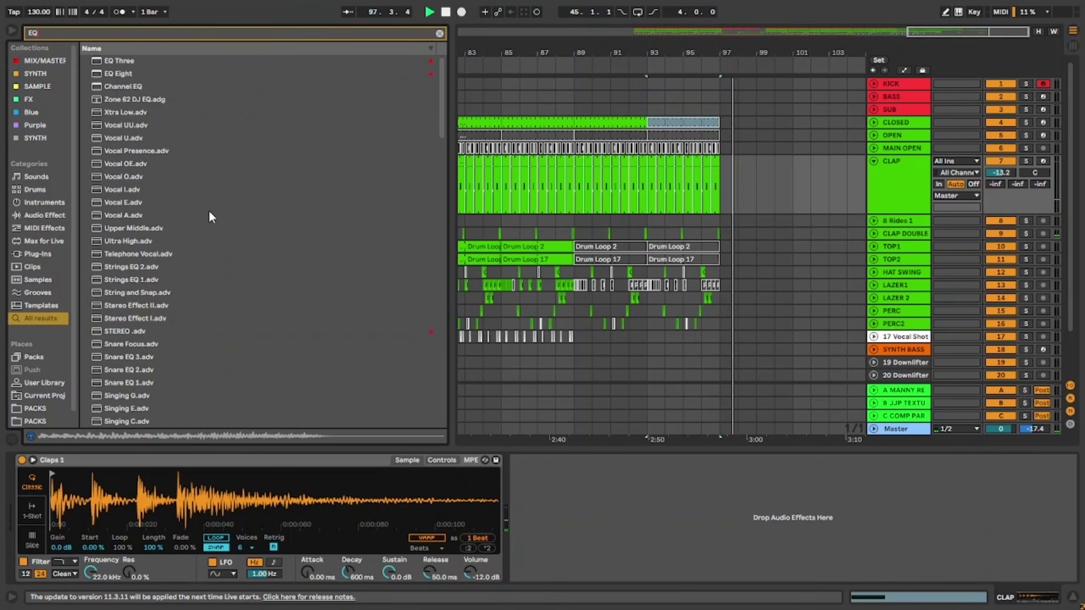
{"action": "double_click", "coordinate": [129, 74]}
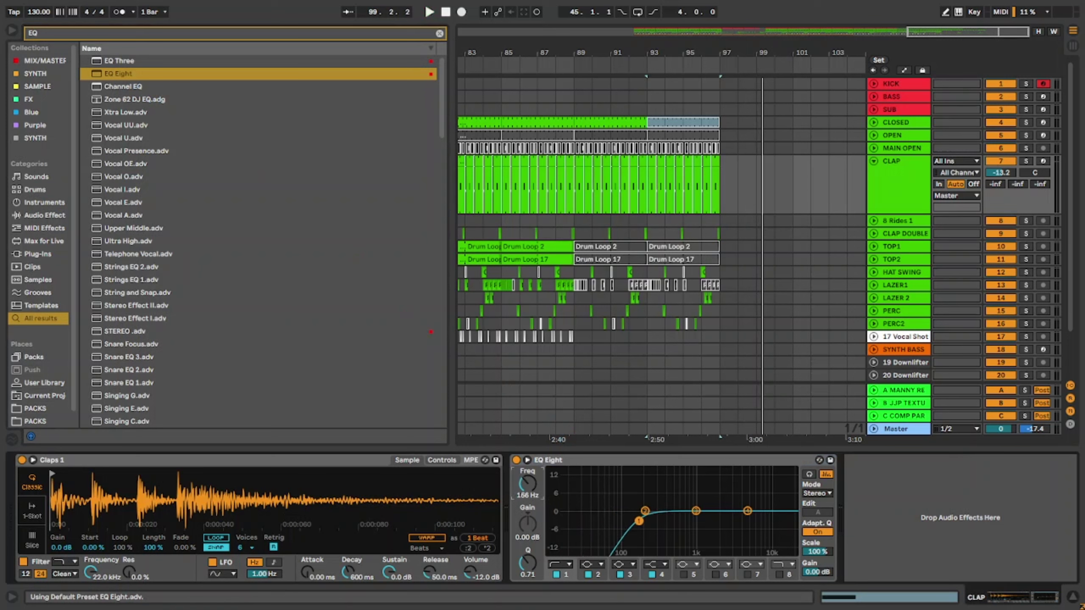
Raise the CLAP EQ Eight low-cut filter to 250 Hz with a Q of 1.15, and collapse both CLAP devices.
{"action": "key", "text": "space"}
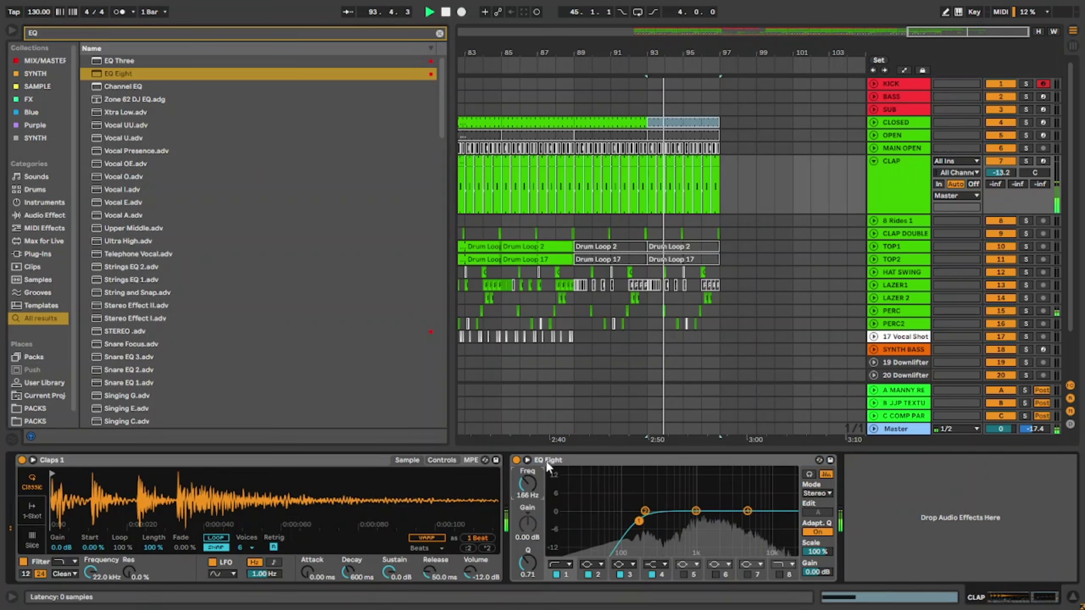
{"action": "left_click_drag", "start_coordinate": [645, 527], "coordinate": [652, 514]}
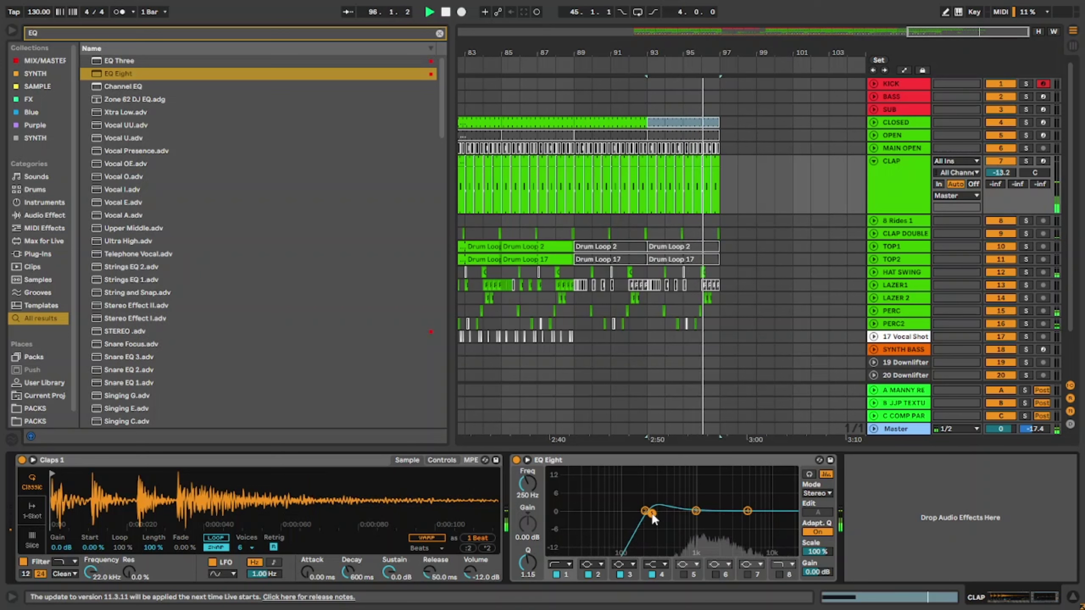
{"action": "double_click", "coordinate": [632, 461]}
{"action": "left_click", "coordinate": [348, 462]}
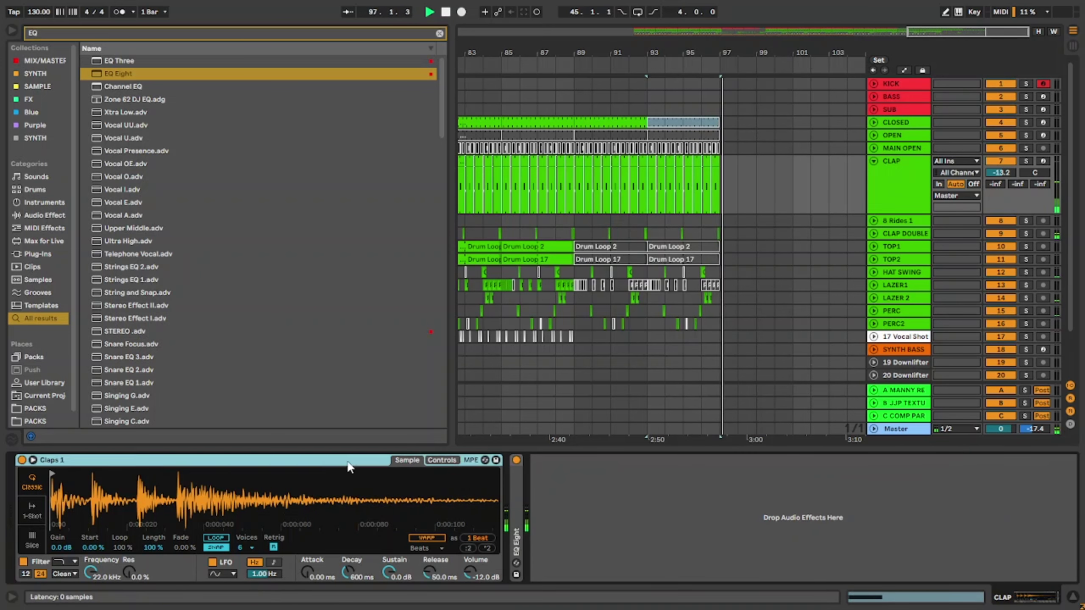
{"action": "double_click", "coordinate": [348, 463]}
Search for REV and add the default Reverb after the EQ Eight on the CLAP track.
{"action": "left_click", "coordinate": [54, 31]}
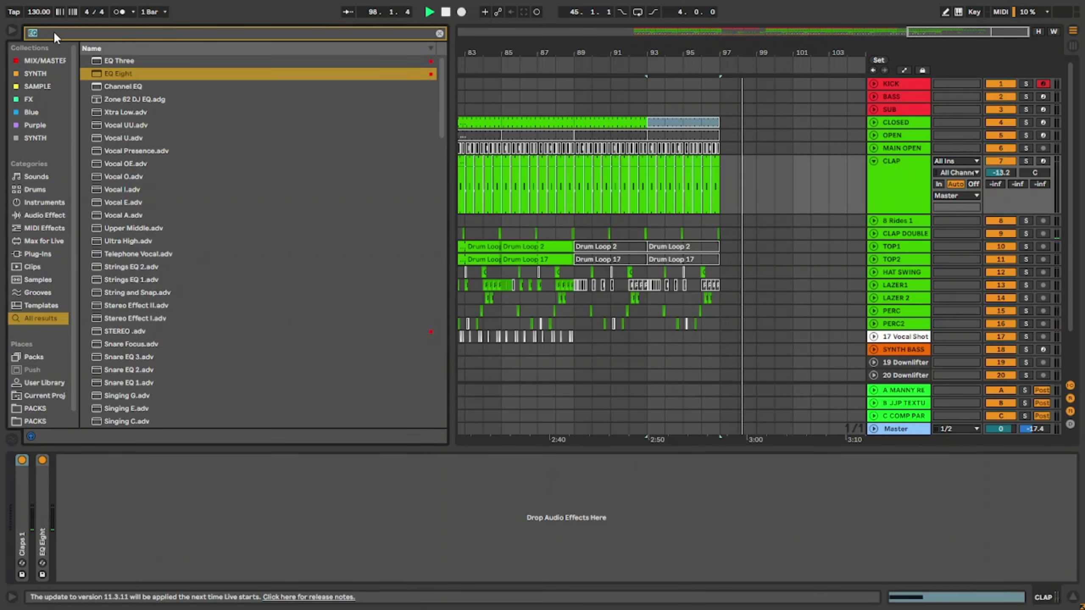
{"action": "type", "text": "RE"}
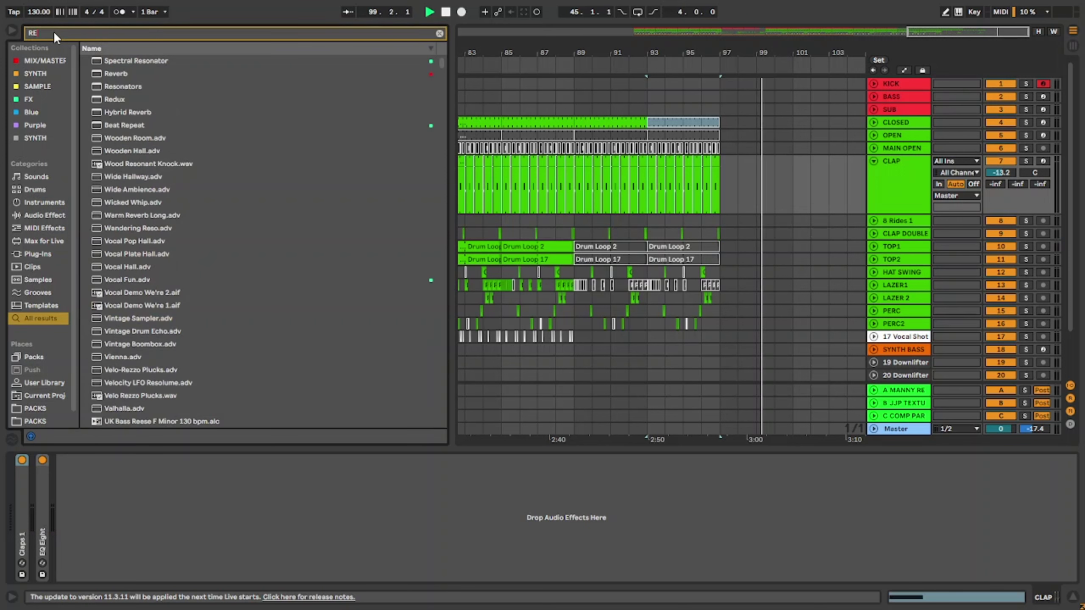
{"action": "type", "text": "V"}
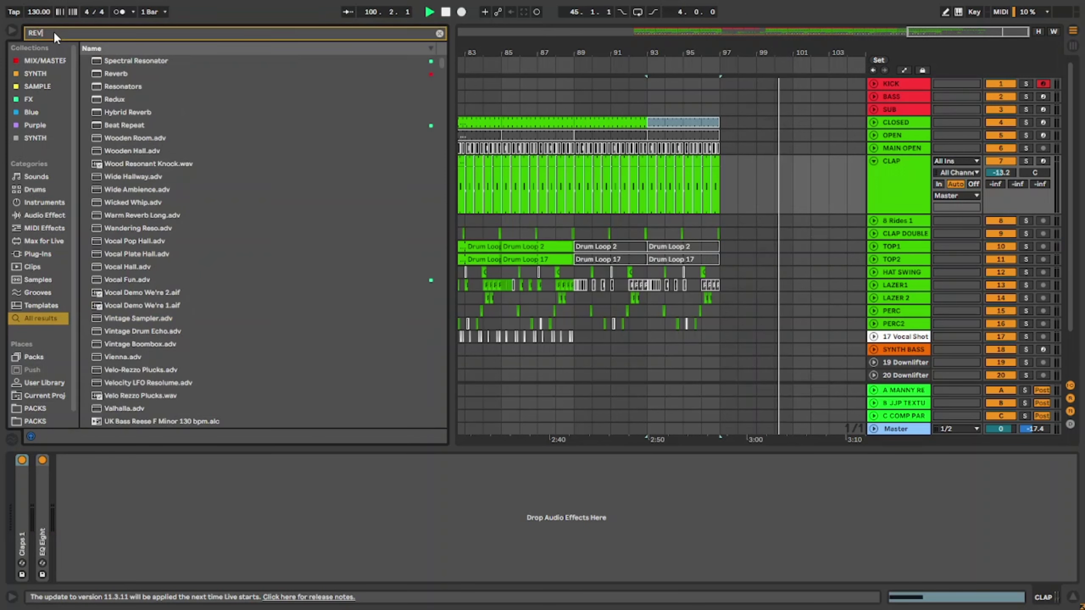
{"action": "key", "text": "Return"}
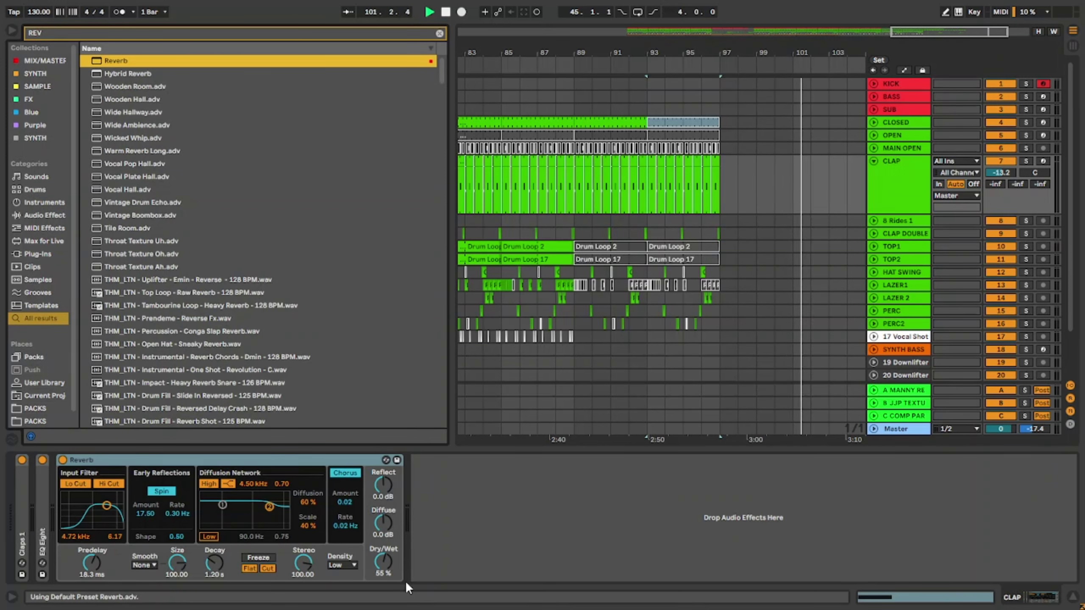
Set the CLAP Reverb to High density, 3.02 s decay, 0.5 dB diffuse level and 76% Dry/Wet while the section plays.
{"action": "key", "text": "space"}
{"action": "key", "text": "space"}
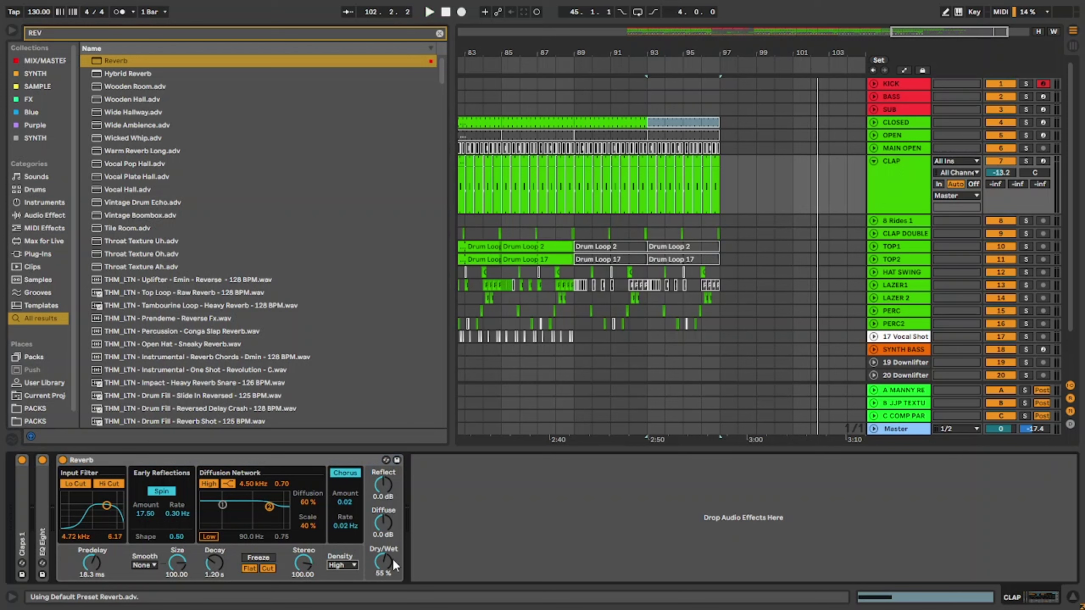
{"action": "left_click_drag", "start_coordinate": [388, 561], "coordinate": [383, 561]}
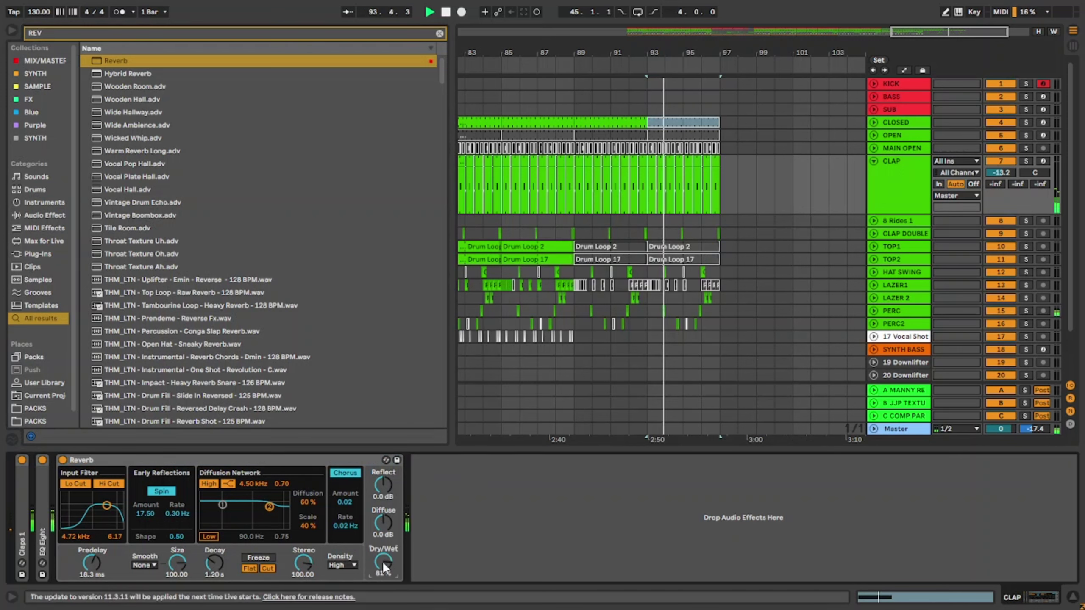
{"action": "left_click", "coordinate": [339, 566]}
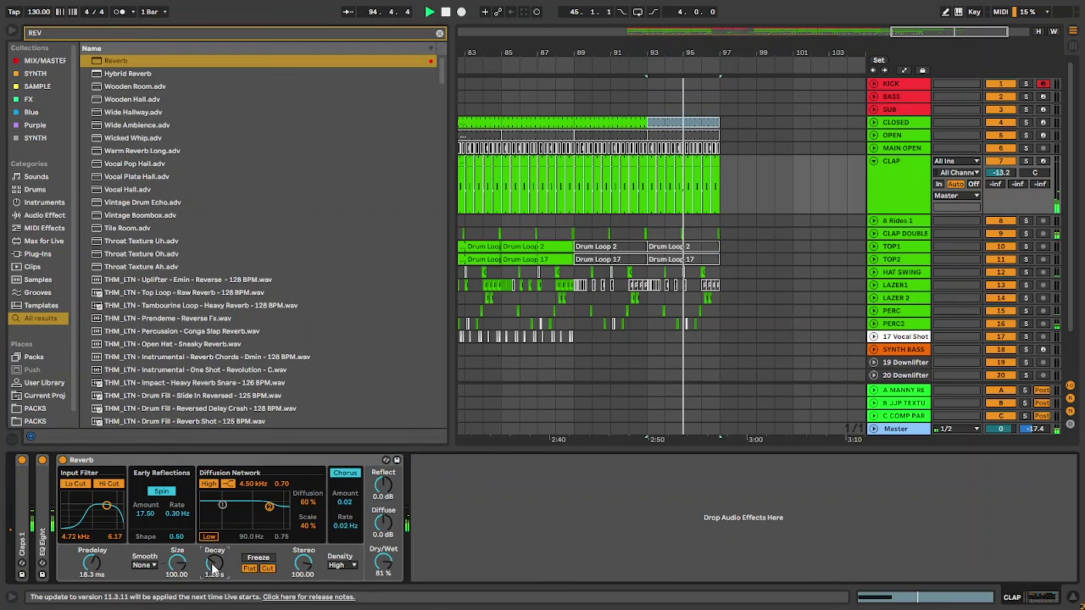
{"action": "left_click_drag", "start_coordinate": [212, 563], "coordinate": [212, 534]}
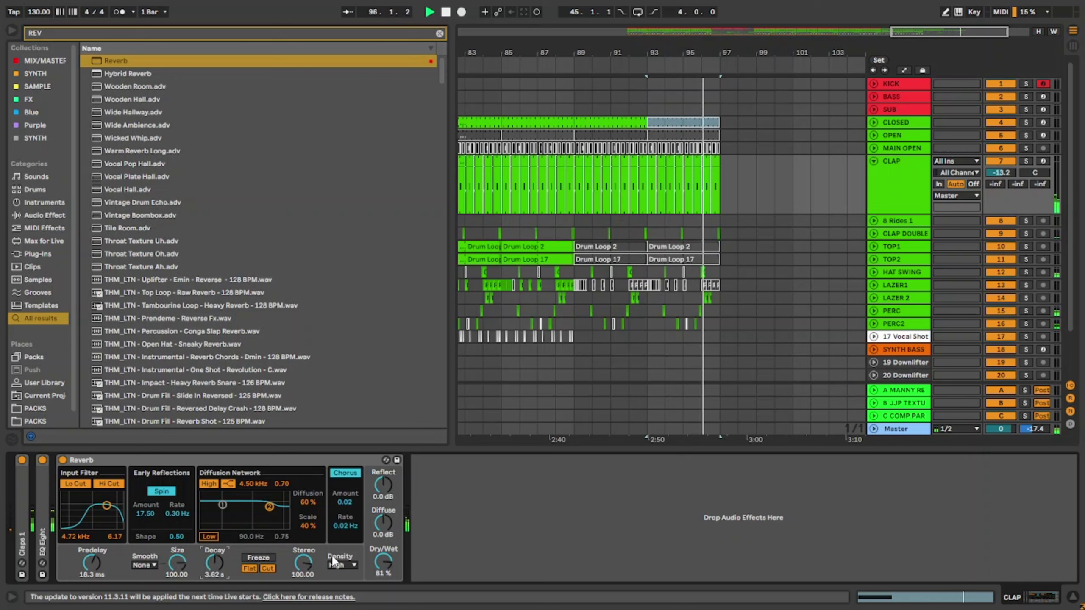
{"action": "left_click_drag", "start_coordinate": [384, 522], "coordinate": [383, 522]}
{"action": "left_click_drag", "start_coordinate": [214, 563], "coordinate": [215, 568]}
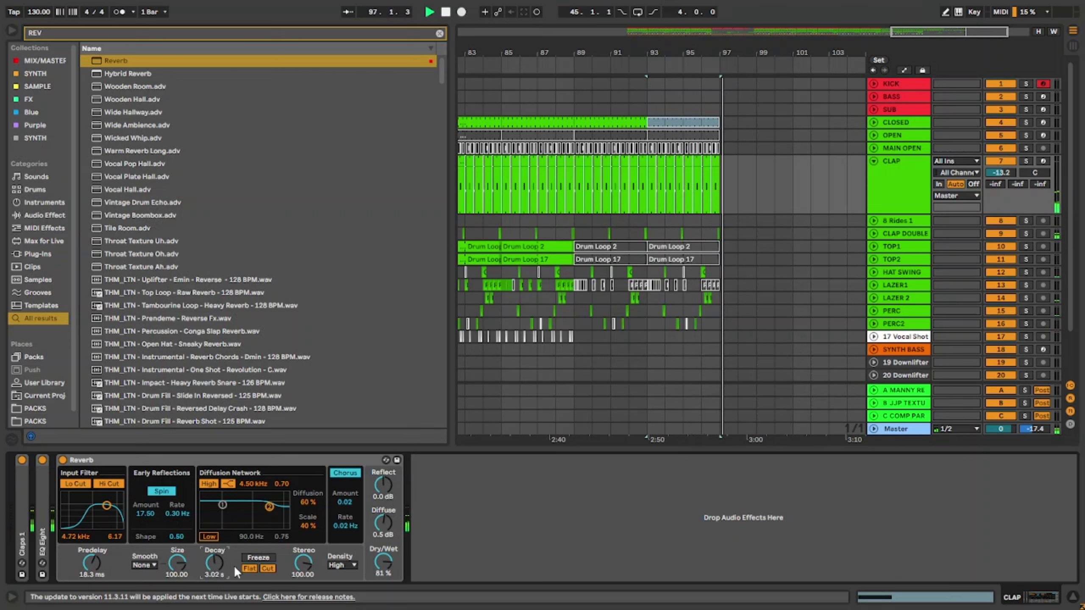
{"action": "left_click_drag", "start_coordinate": [376, 560], "coordinate": [376, 566]}
Duplicate the CLAP track with its devices and rename the copy CLAP REV BREAK.
{"action": "key", "text": "a"}
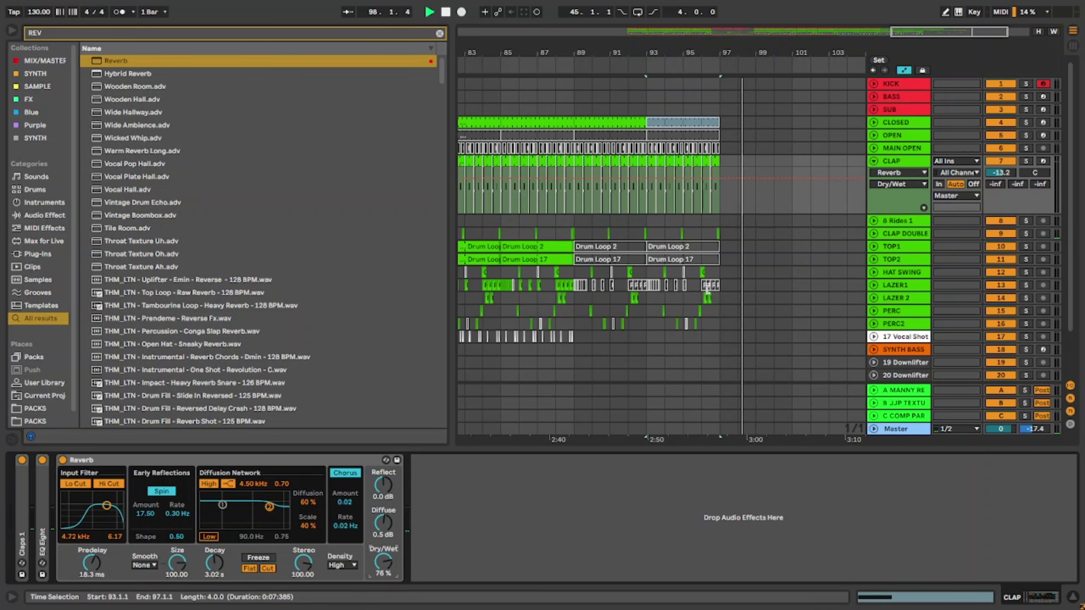
{"action": "key", "text": "a"}
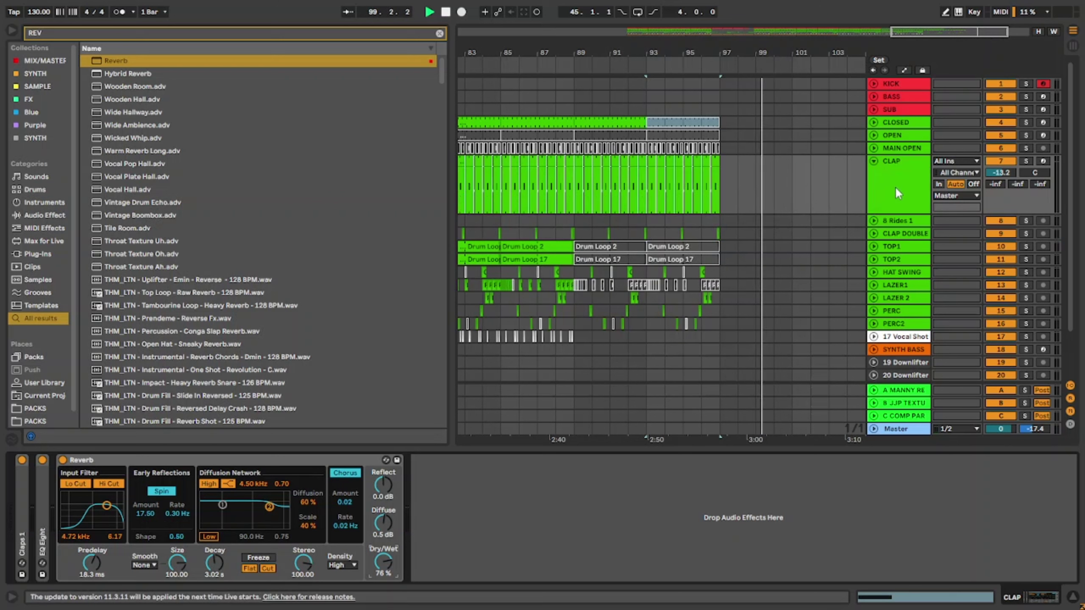
{"action": "left_click", "coordinate": [896, 187]}
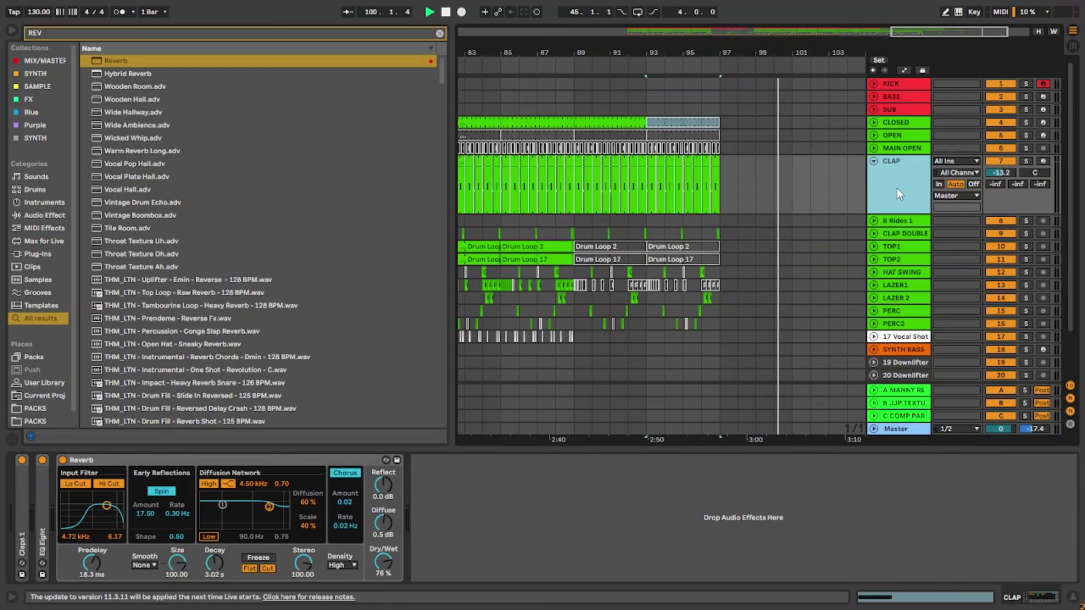
{"action": "key", "text": "ctrl+d"}
{"action": "key", "text": "ctrl+r"}
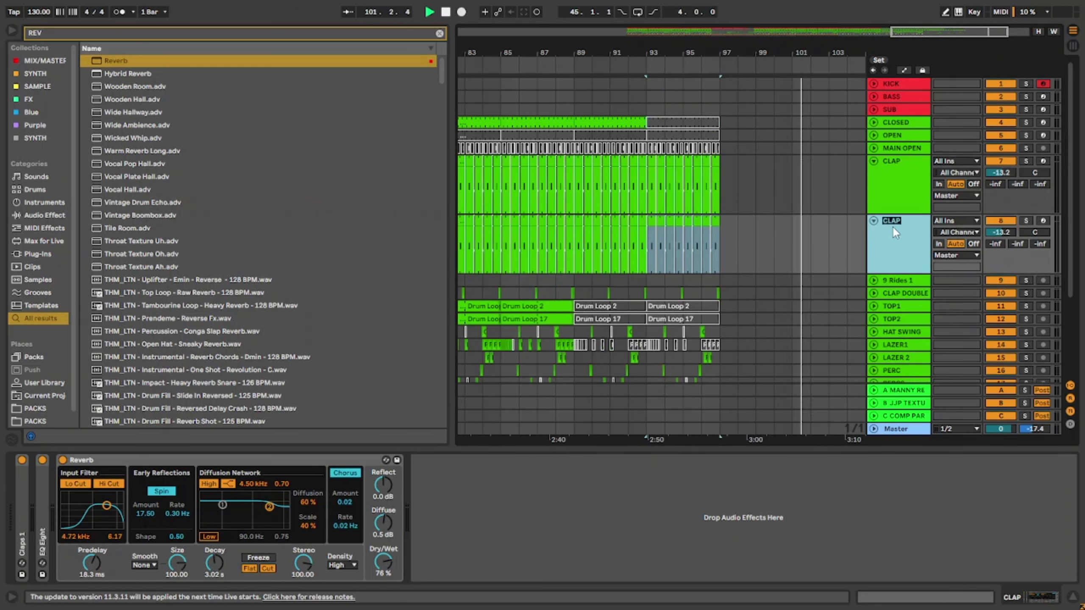
{"action": "key", "text": "Right"}
{"action": "type", "text": "REV"}
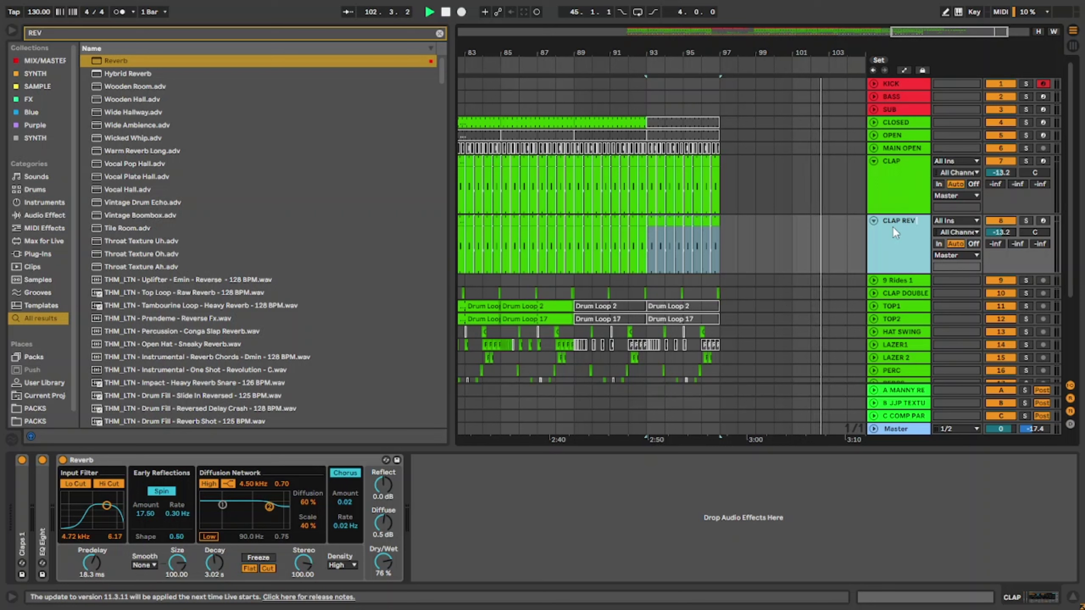
{"action": "type", "text": " BREAK"}
{"action": "key", "text": "Return"}
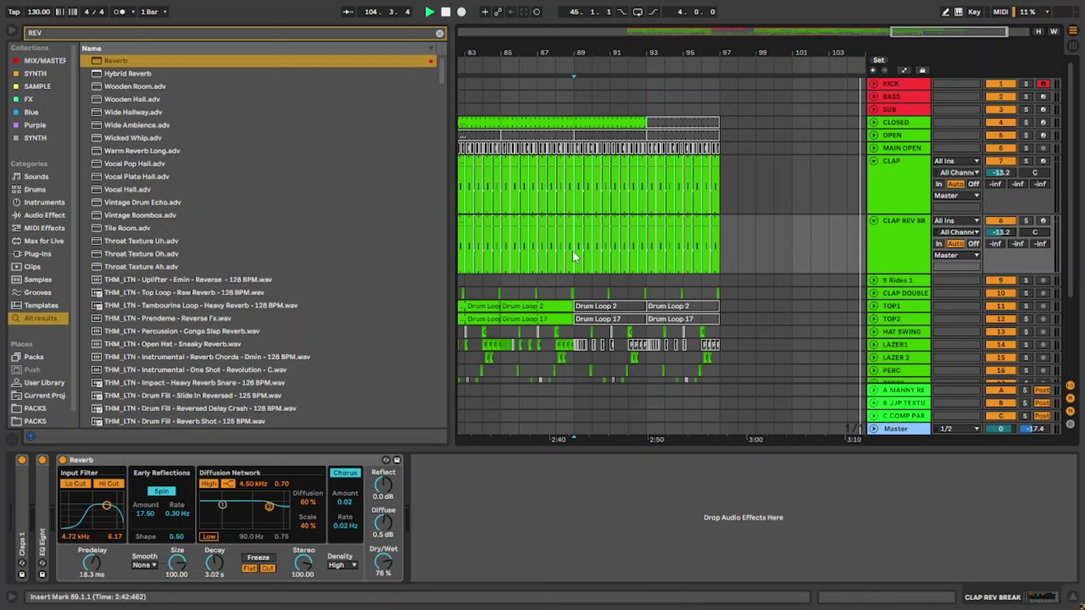
Deactivate the CLAP clips from bar 89 onward and the CLAP REV BREAK clips before bar 89.
{"action": "left_click", "coordinate": [575, 233]}
{"action": "left_click_drag", "start_coordinate": [576, 197], "coordinate": [773, 201]}
{"action": "key", "text": "r"}
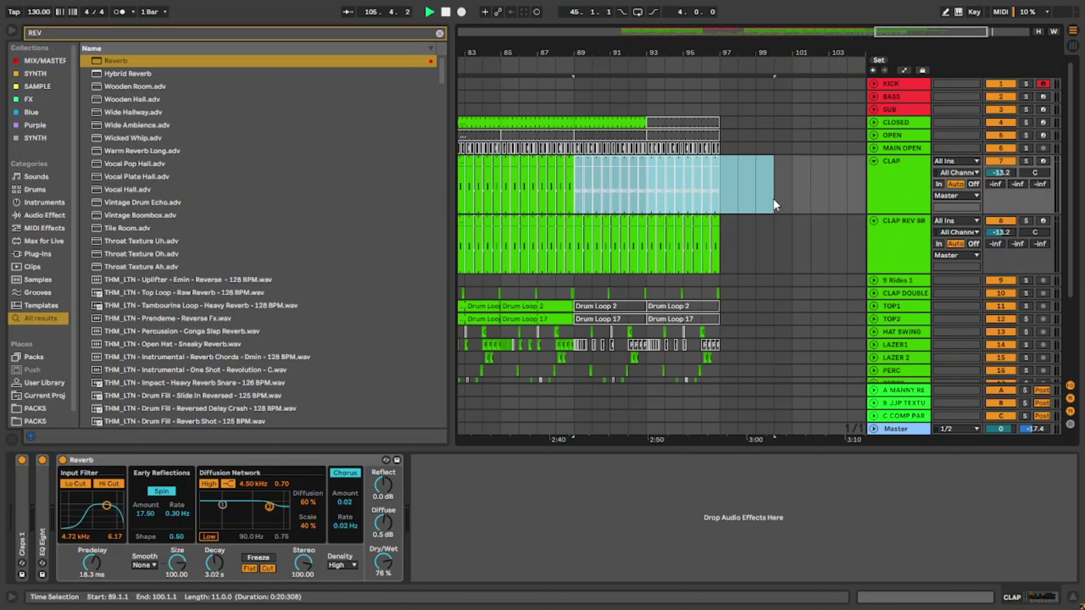
{"action": "left_click", "coordinate": [574, 249]}
{"action": "key", "text": "minus"}
{"action": "key", "text": "minus"}
{"action": "left_click", "coordinate": [544, 240], "text": "shift"}
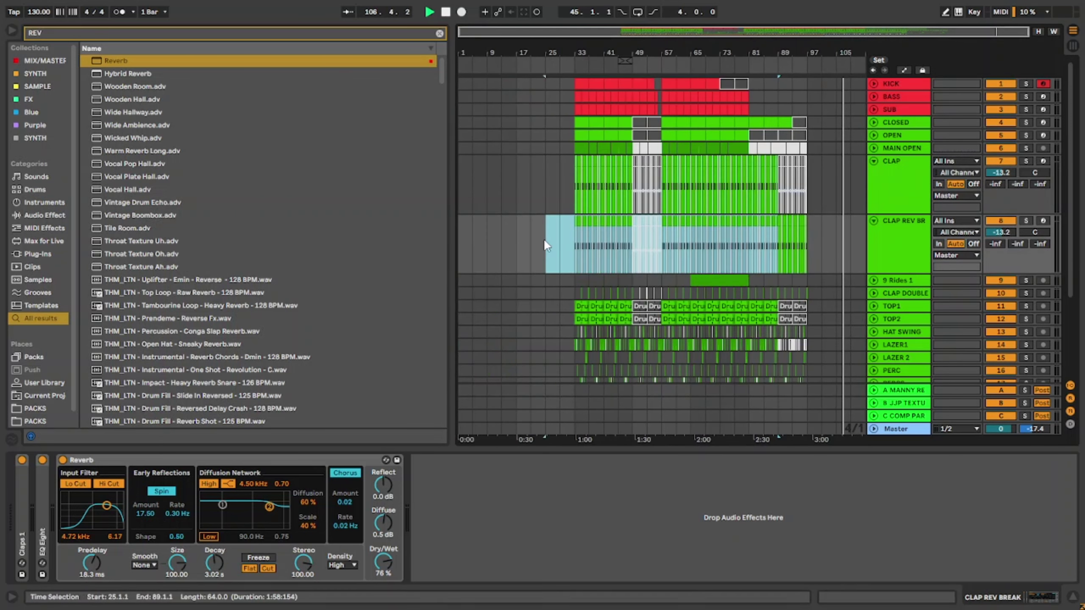
{"action": "key", "text": "0"}
Automate the CLAP REV BREAK Reverb Dry/Wet to ramp up from 0% at bar 89 to bar 97.
{"action": "key", "text": "a"}
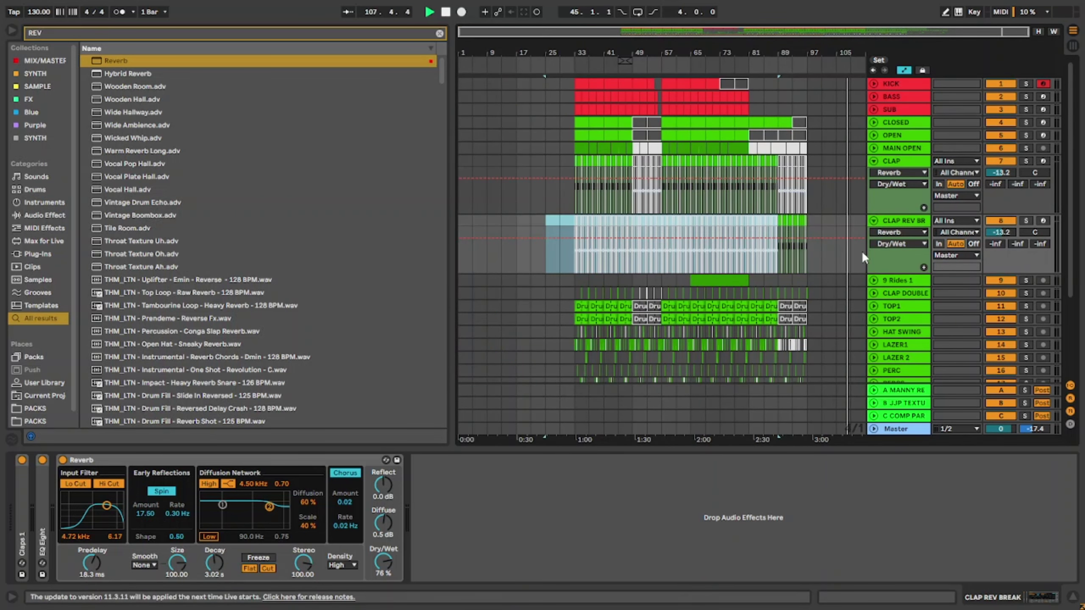
{"action": "left_click", "coordinate": [808, 239]}
{"action": "left_click_drag", "start_coordinate": [778, 239], "coordinate": [779, 277]}
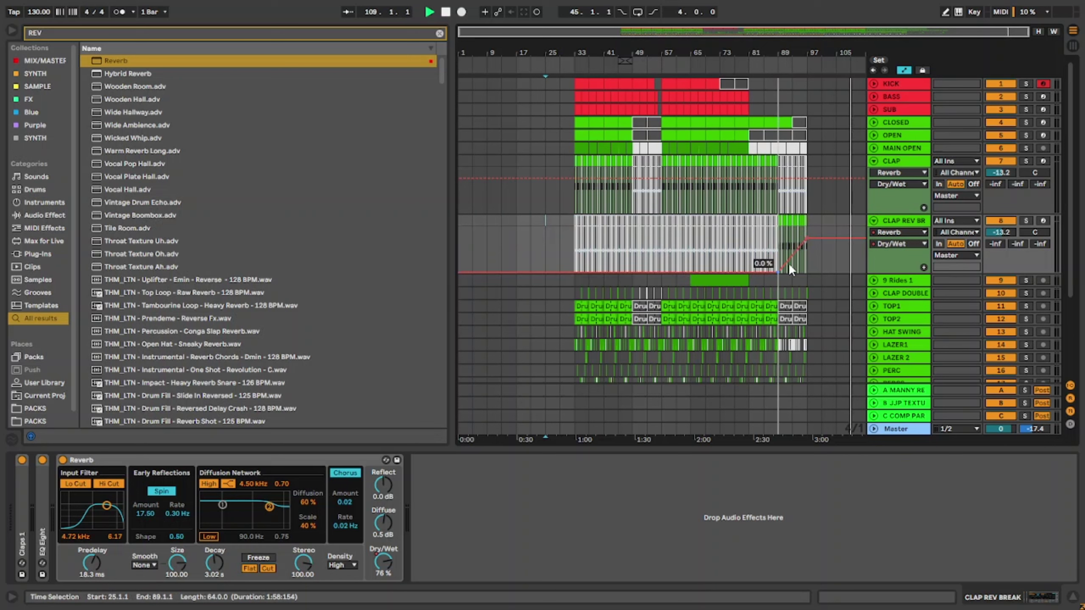
{"action": "left_click", "coordinate": [780, 244]}
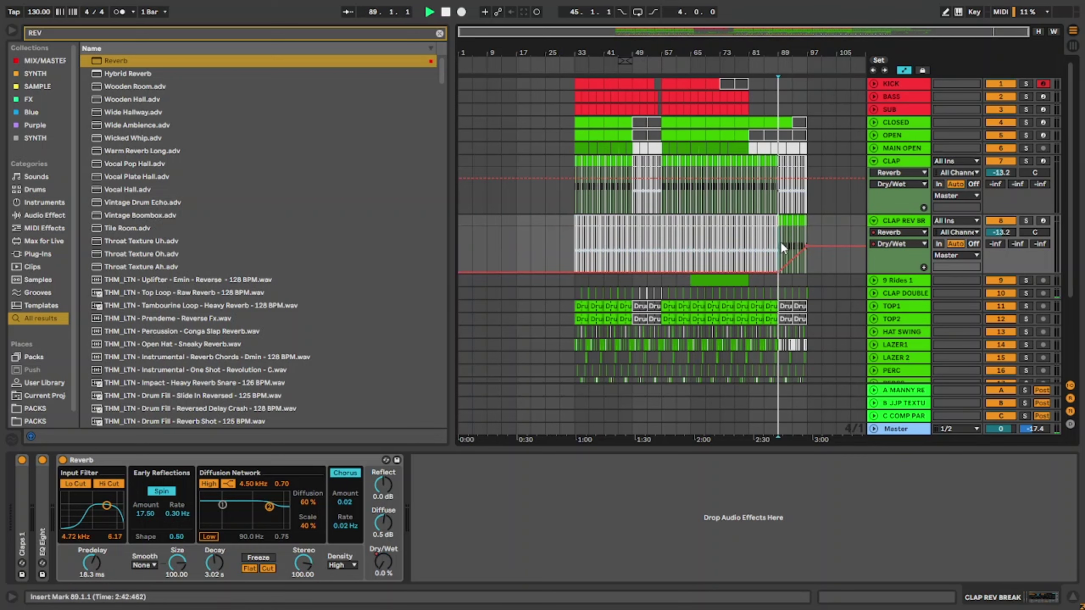
{"action": "key", "text": "a"}
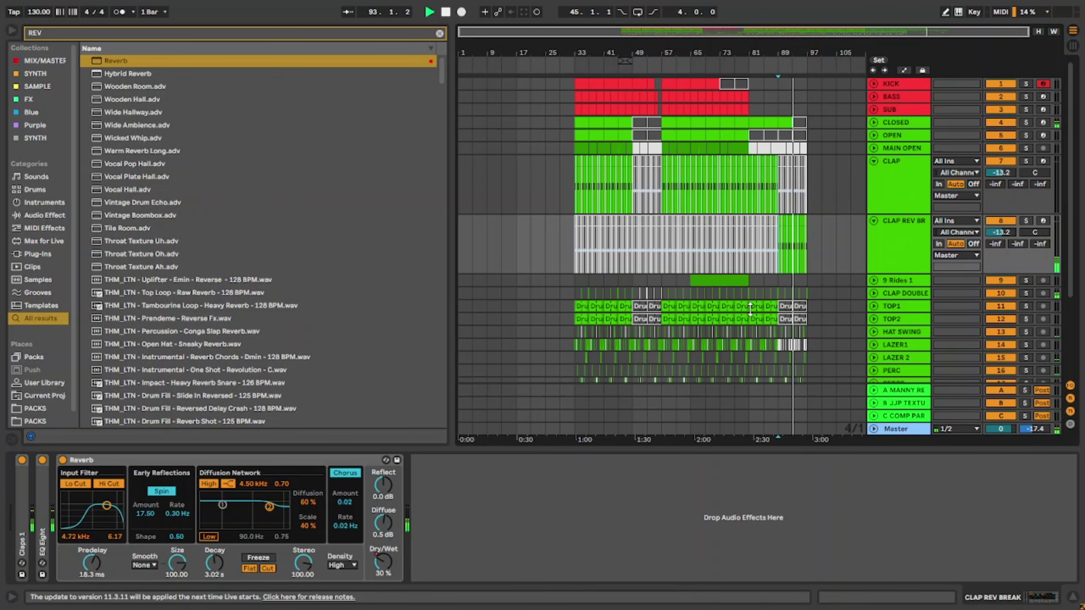
Hide the device view and browser, and copy eight bars of the KICK through CLAP REV BREAK tracks from bar 65 to bar 97.
{"action": "key", "text": "ctrl+alt+l"}
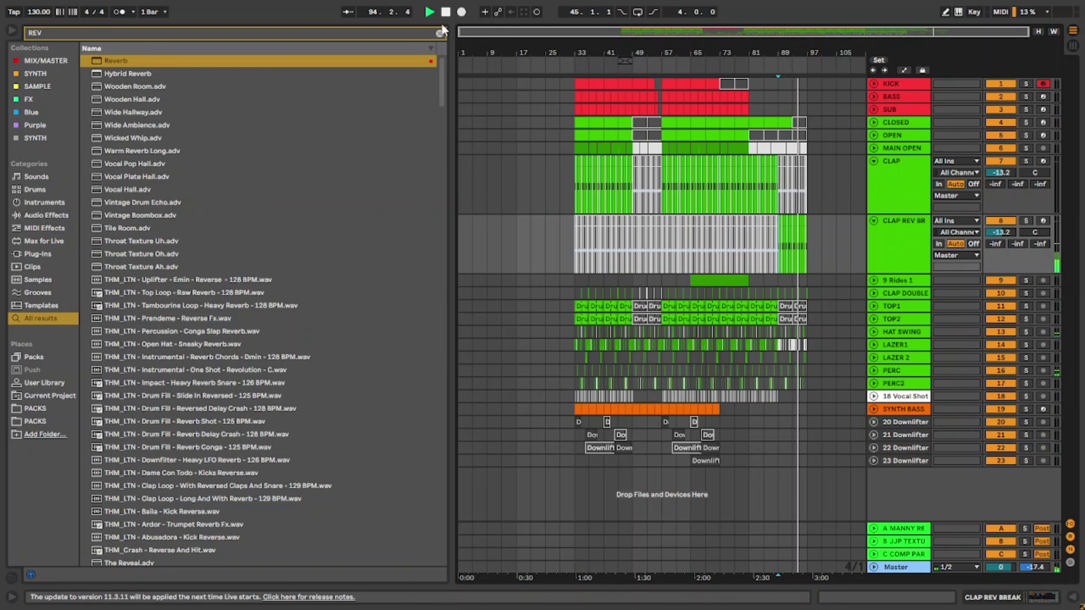
{"action": "left_click", "coordinate": [440, 33]}
{"action": "left_click", "coordinate": [12, 33]}
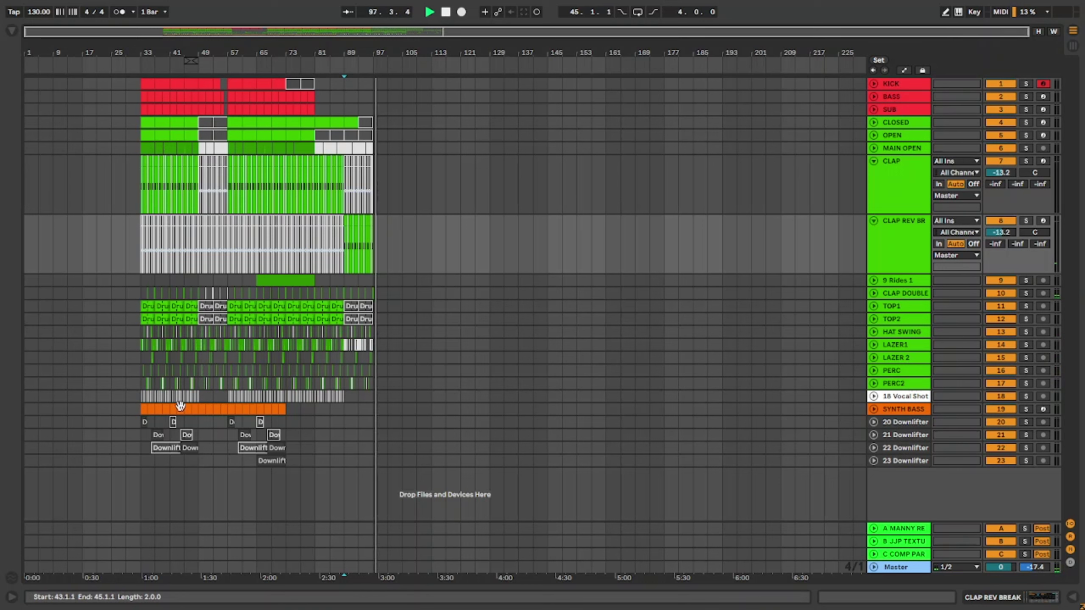
{"action": "left_click", "coordinate": [139, 187]}
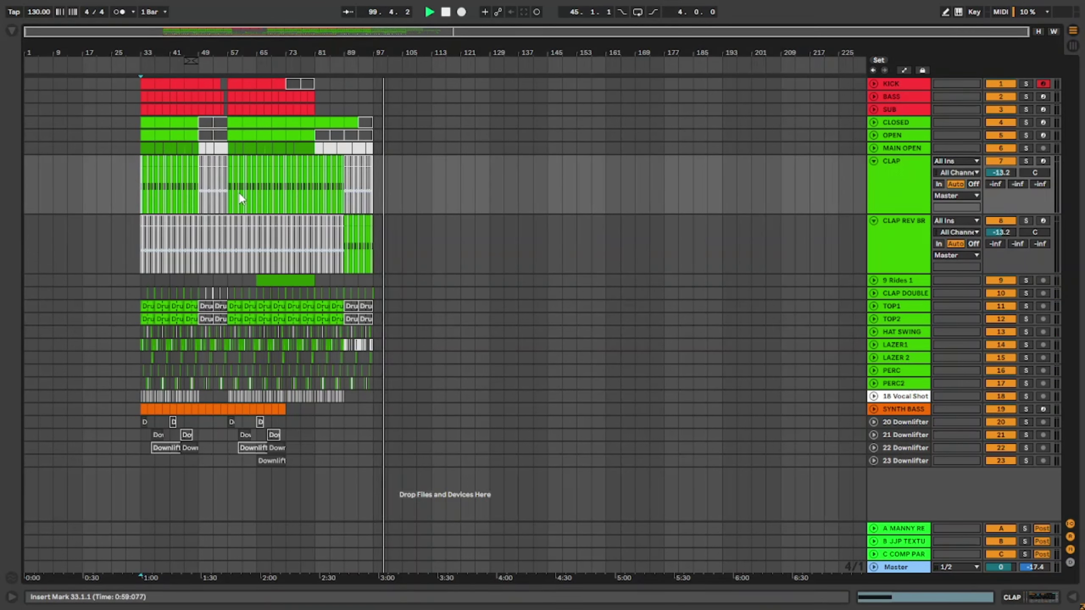
{"action": "left_click_drag", "start_coordinate": [258, 89], "coordinate": [289, 256]}
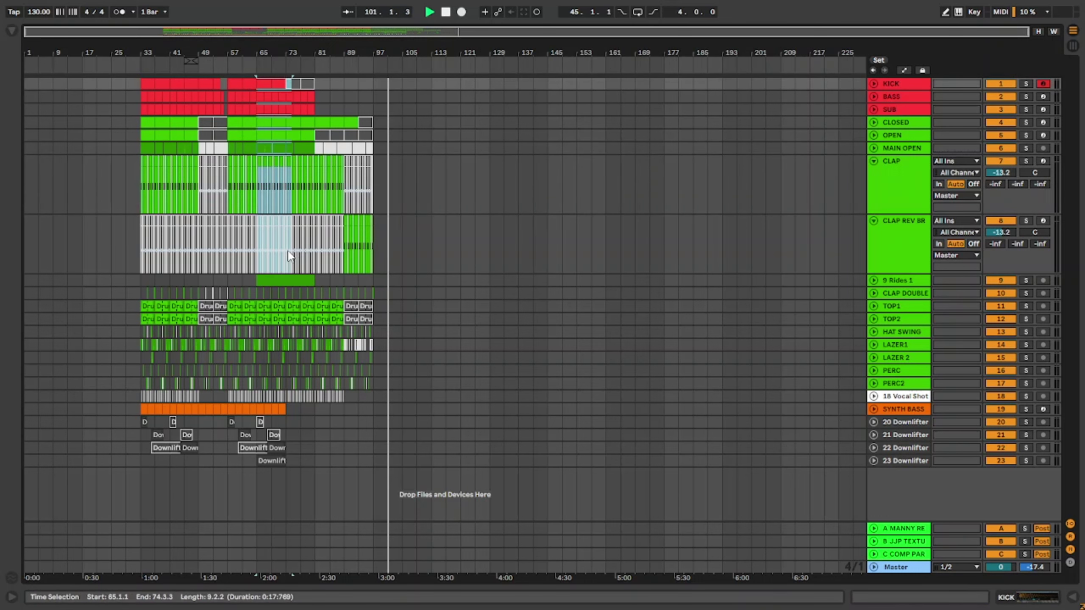
{"action": "left_click", "coordinate": [371, 89]}
{"action": "key", "text": "ctrl+v"}
{"action": "key", "text": "plus"}
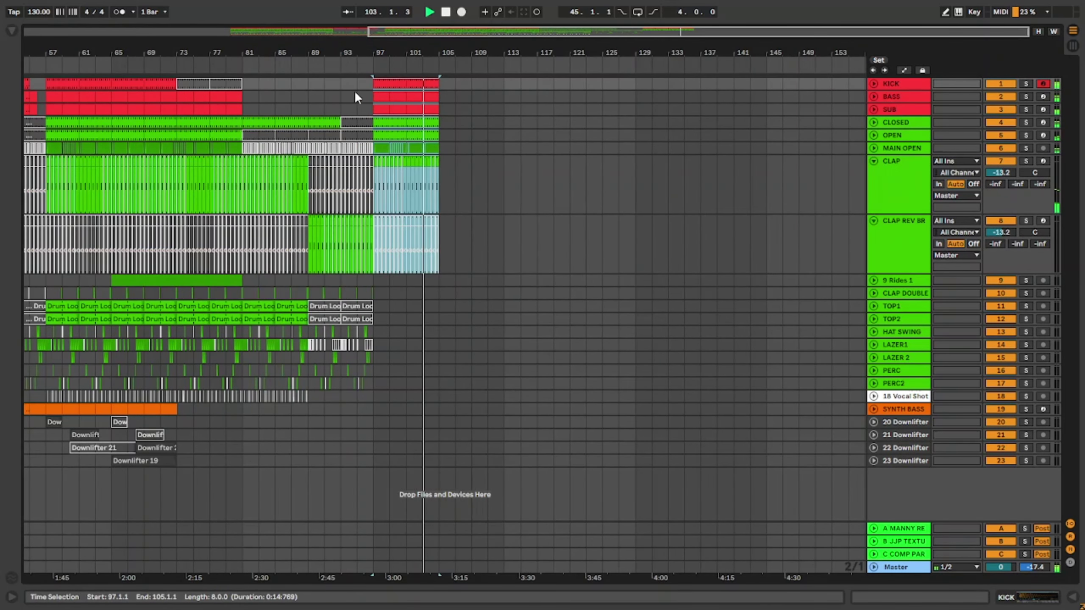
{"action": "left_click", "coordinate": [347, 90]}
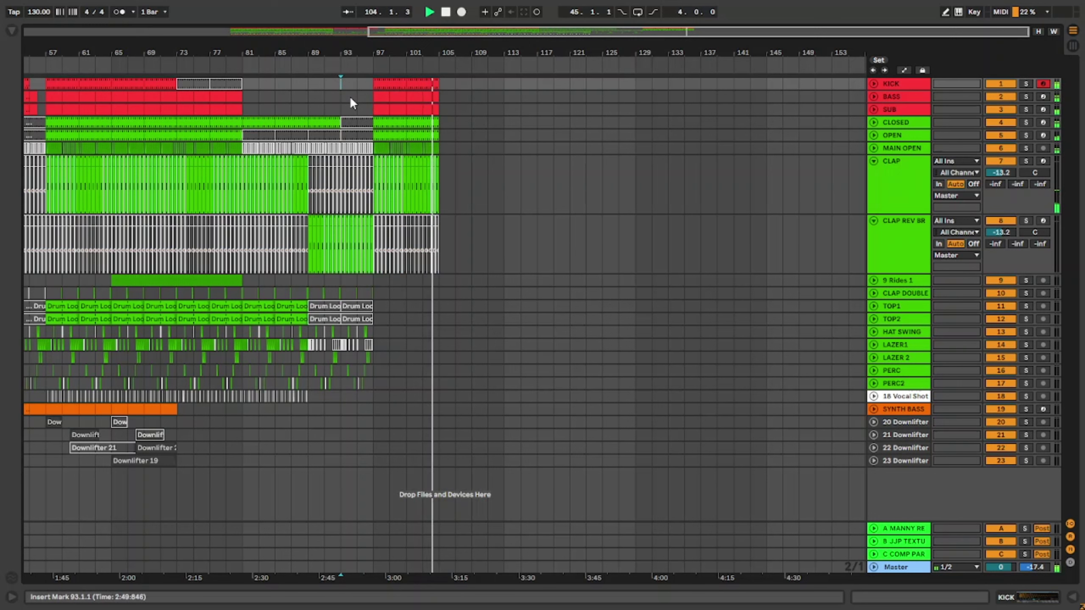
{"action": "key", "text": "ctrl+z"}
{"action": "key", "text": "ctrl+y"}
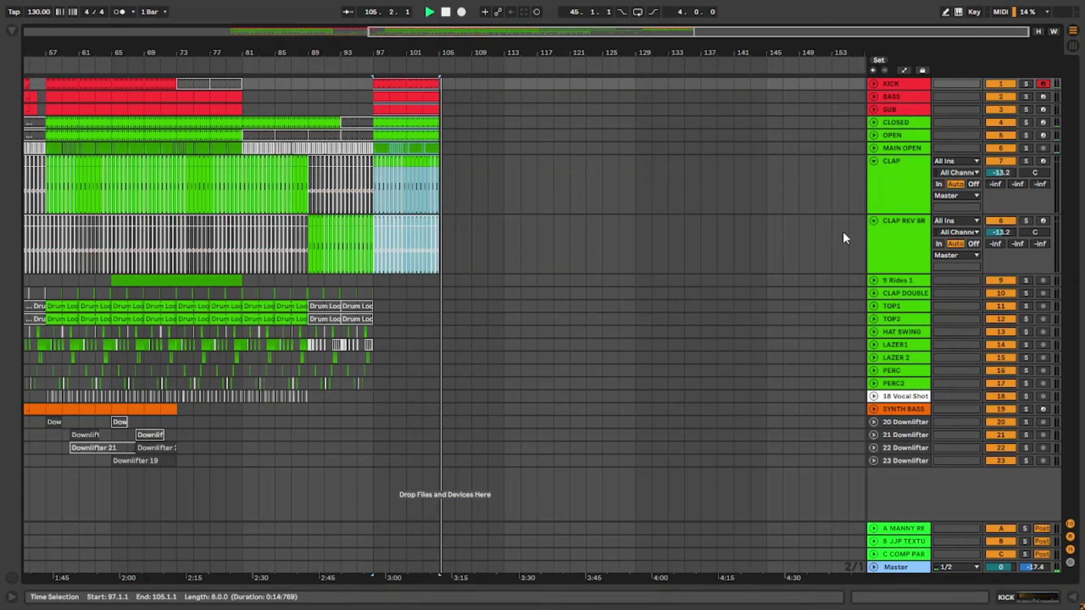
Show the CLAP track's devices, turn off its Reverb, and play from bar 97.
{"action": "left_click", "coordinate": [875, 189]}
{"action": "double_click", "coordinate": [875, 189]}
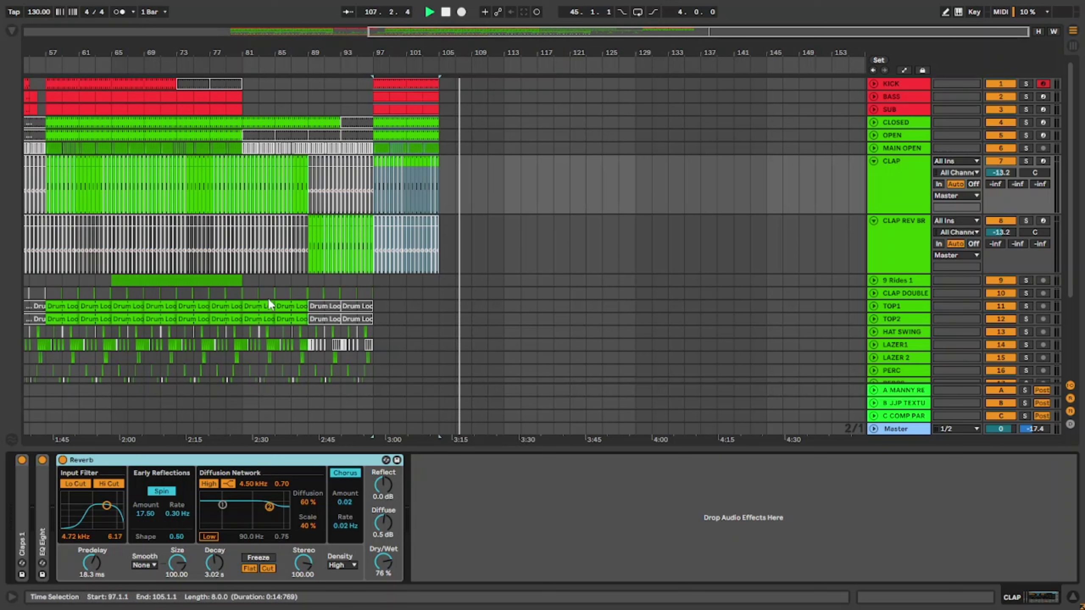
{"action": "key", "text": "space"}
{"action": "key", "text": "space"}
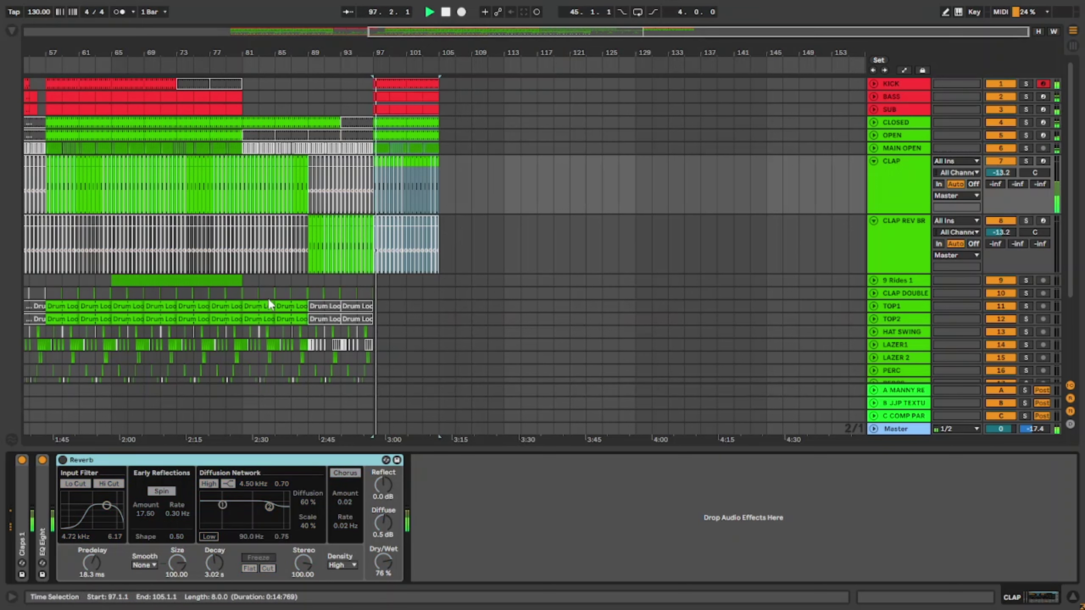
Create an empty two-bar clip on the SUB track at bar 93 and lower the CLAP track volume to -15.0 dB.
{"action": "double_click", "coordinate": [349, 109]}
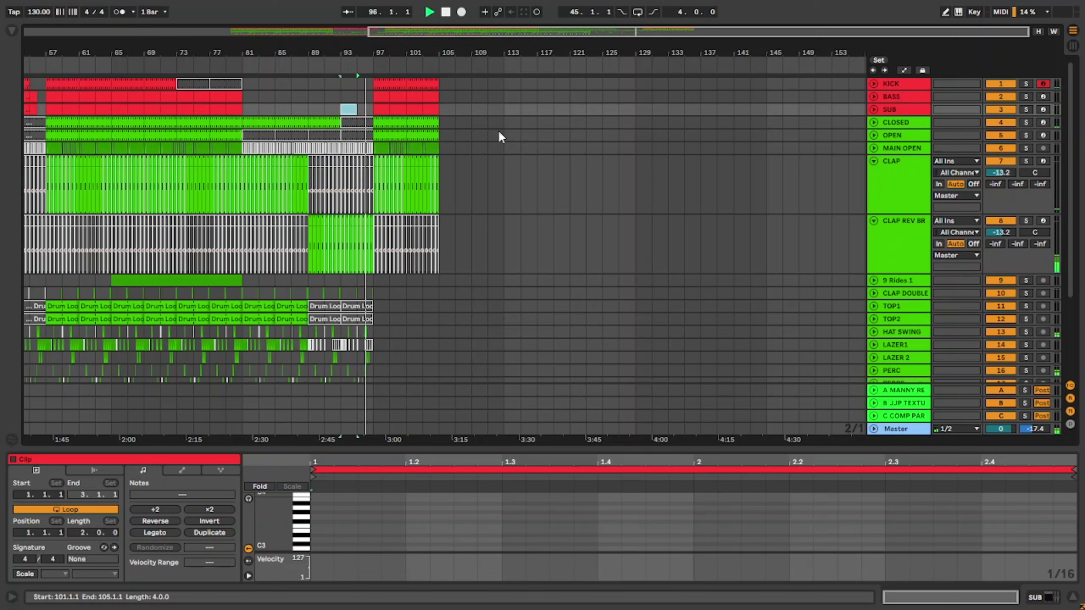
{"action": "left_click", "coordinate": [1003, 174]}
{"action": "left_click_drag", "start_coordinate": [1002, 174], "coordinate": [1003, 179]}
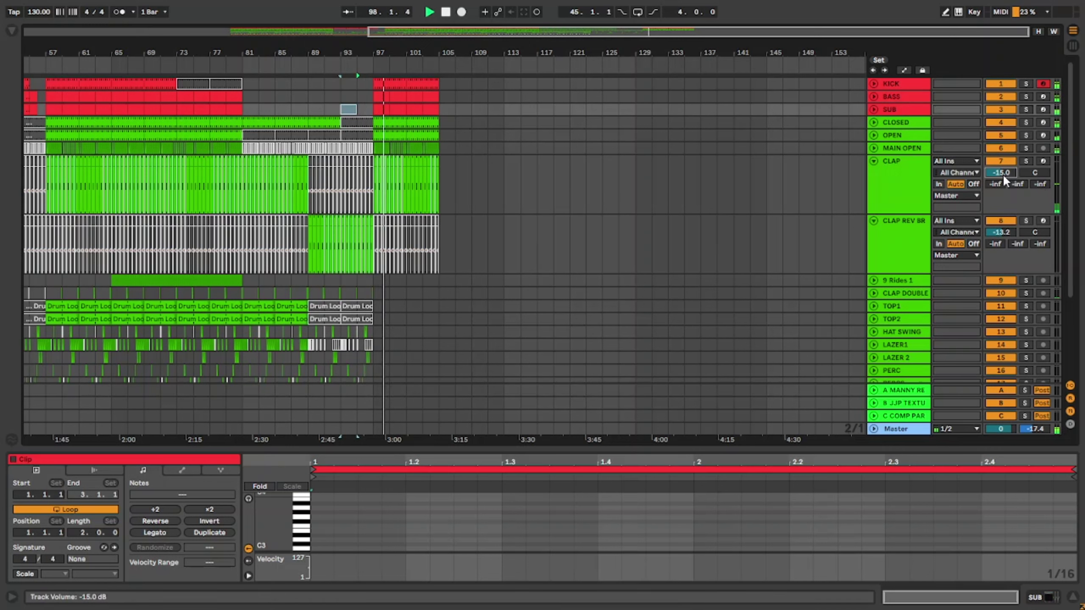
Hide the clip view, copy eight bars of the TOP1 through PERC2 tracks from bar 65 to bar 97, and play from bar 95.
{"action": "double_click", "coordinate": [556, 449]}
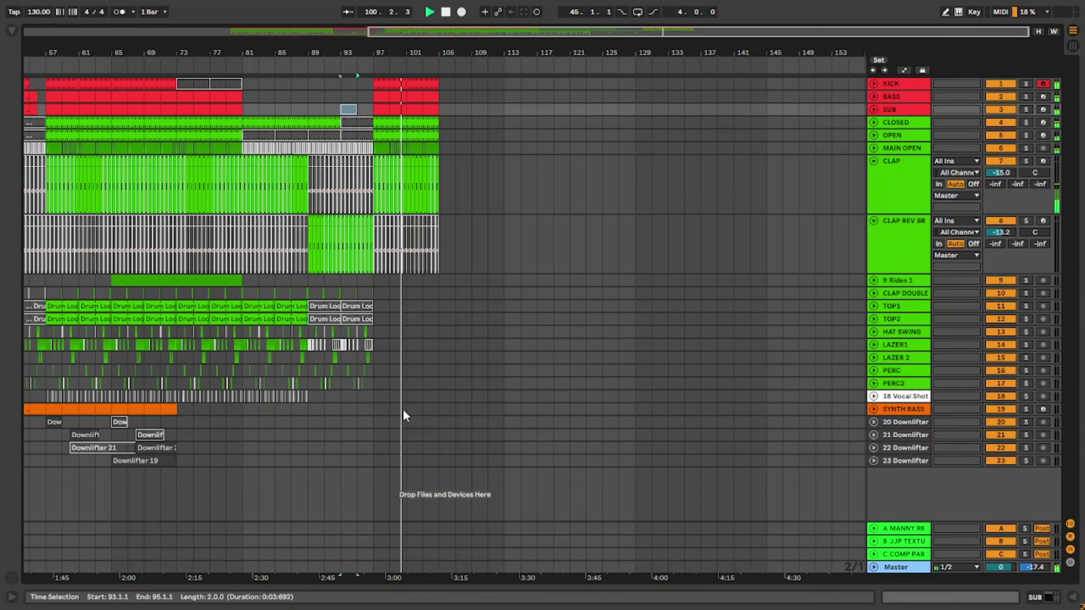
{"action": "left_click", "coordinate": [128, 306]}
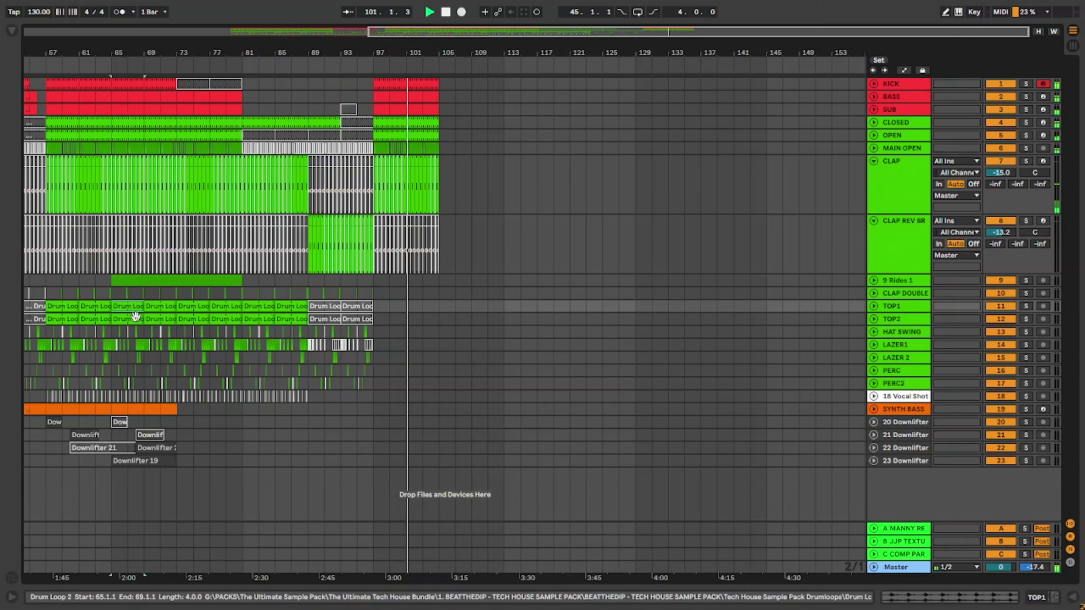
{"action": "left_click", "coordinate": [174, 382], "text": "shift"}
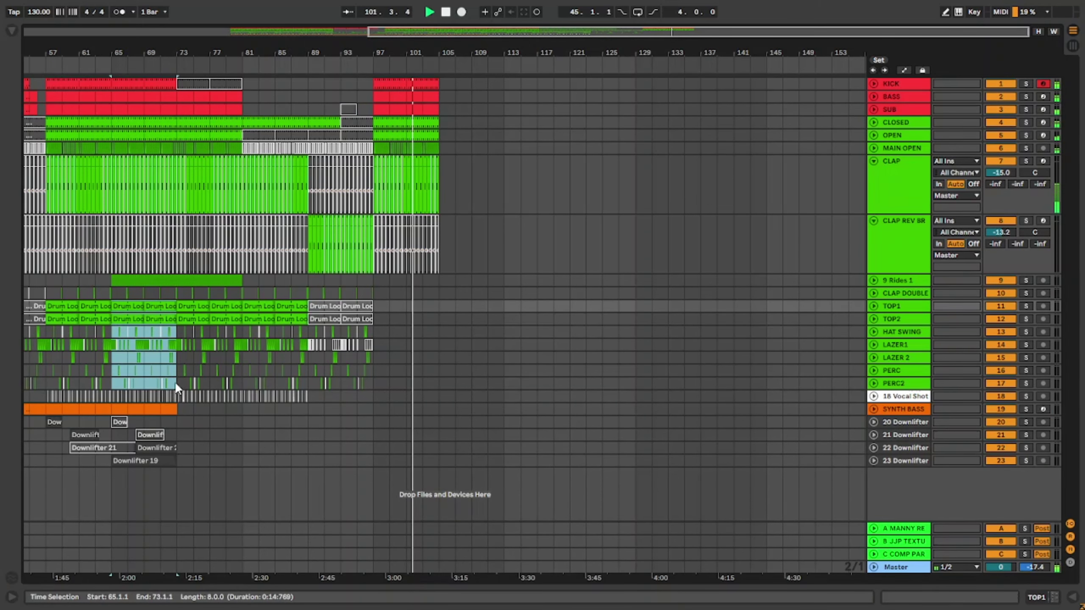
{"action": "left_click", "coordinate": [376, 311]}
{"action": "key", "text": "ctrl+v"}
{"action": "left_click", "coordinate": [358, 280]}
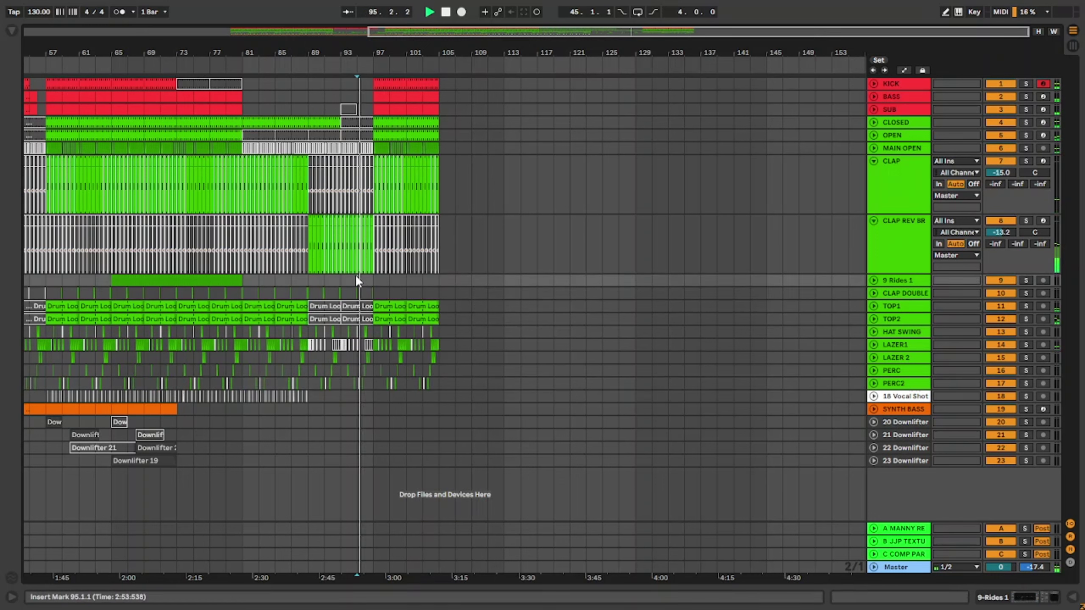
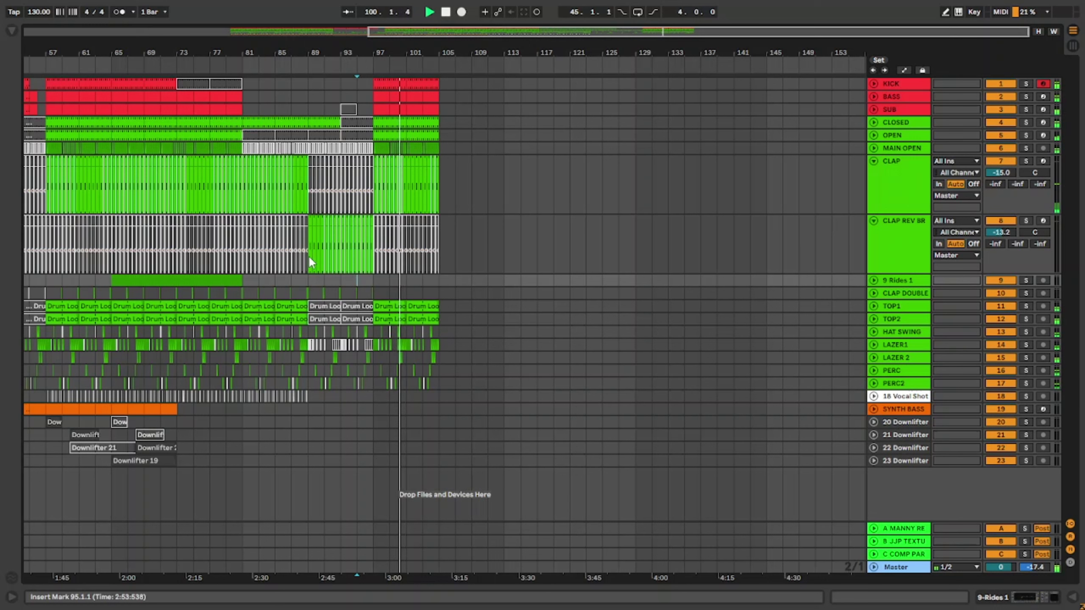
Copy the 16-bar clip on the 9 Rides 1 track from bar 65 to bar 97.
{"action": "left_click_drag", "start_coordinate": [374, 278], "coordinate": [113, 277]}
{"action": "key", "text": "ctrl+d"}
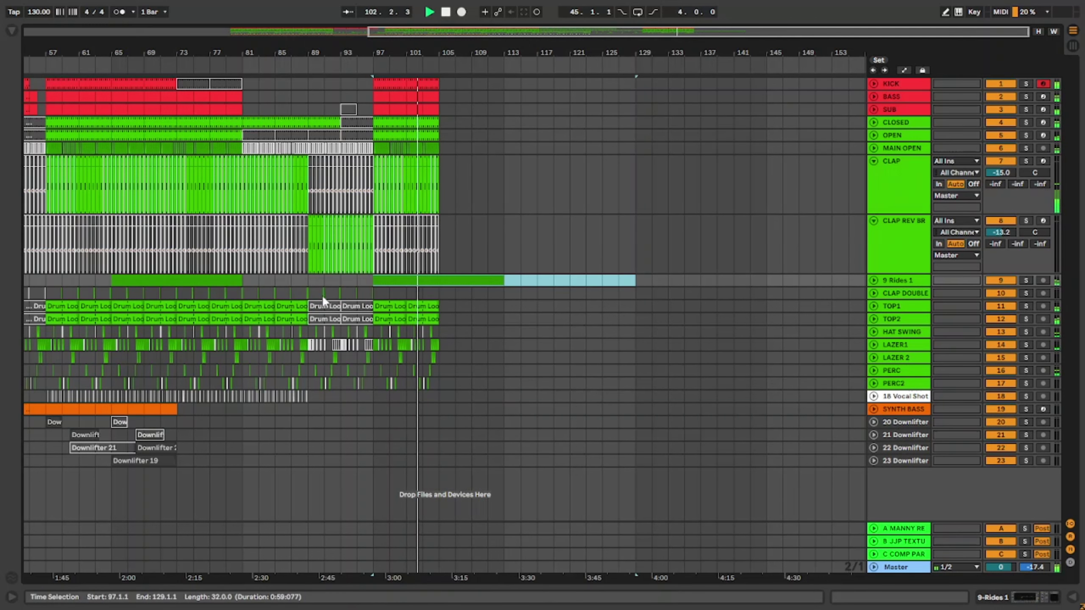
Unfold the 9 Rides 1 track and select bars 97 to 105 of its copied clip.
{"action": "left_click", "coordinate": [874, 281]}
{"action": "left_click", "coordinate": [439, 297]}
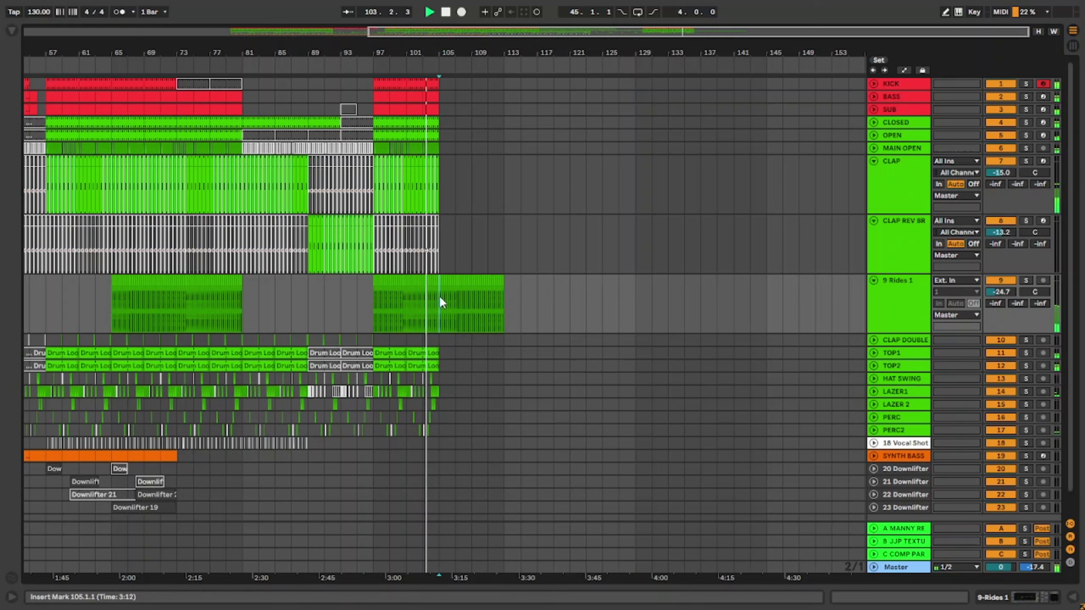
{"action": "left_click_drag", "start_coordinate": [439, 296], "coordinate": [369, 292]}
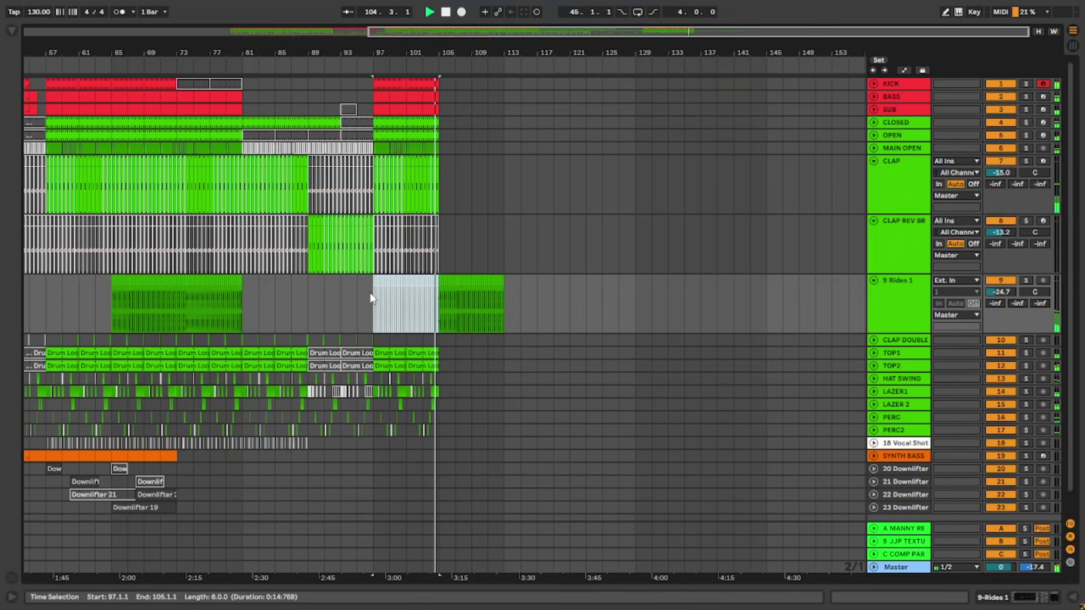
Duplicate bars 97 to 105 of the kick, bass and percussion tracks, from KICK through PERC2, to bars 105–113.
{"action": "left_click", "coordinate": [440, 441]}
{"action": "left_click", "coordinate": [435, 428]}
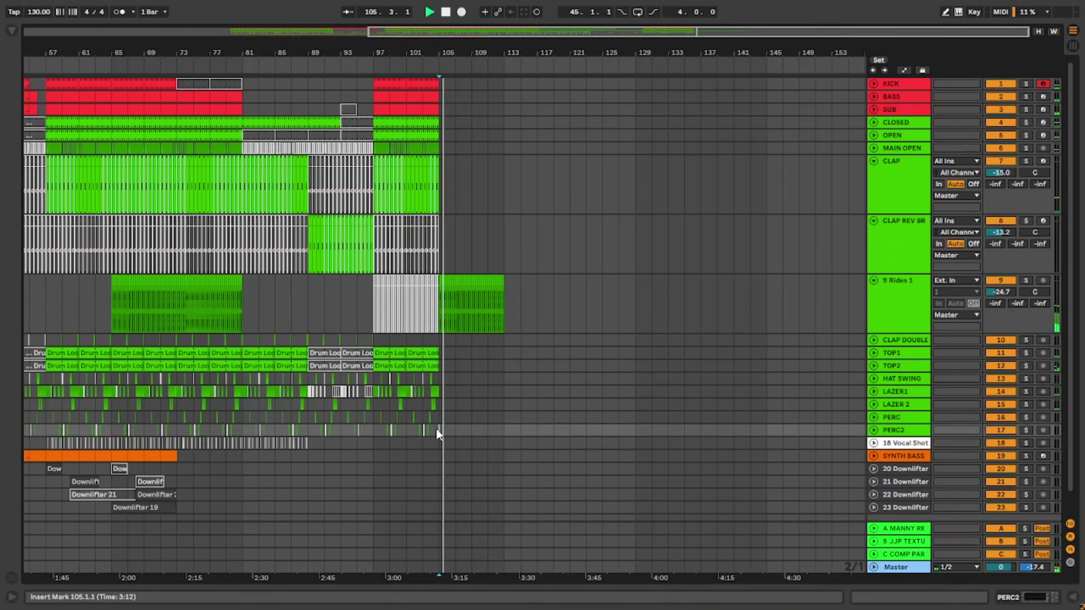
{"action": "left_click", "coordinate": [385, 86], "text": "shift"}
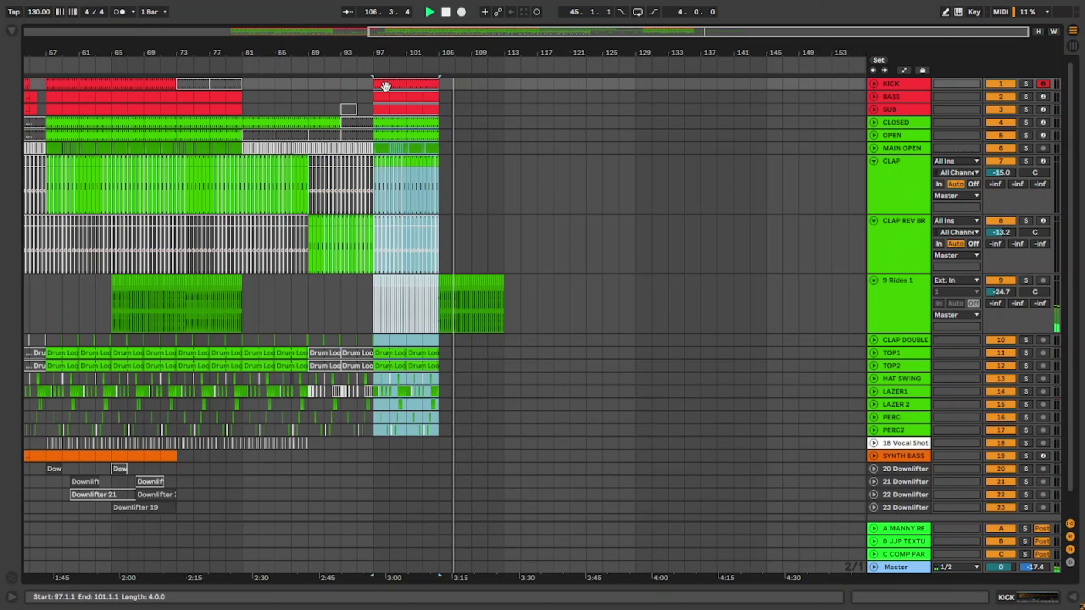
{"action": "key", "text": "ctrl+d"}
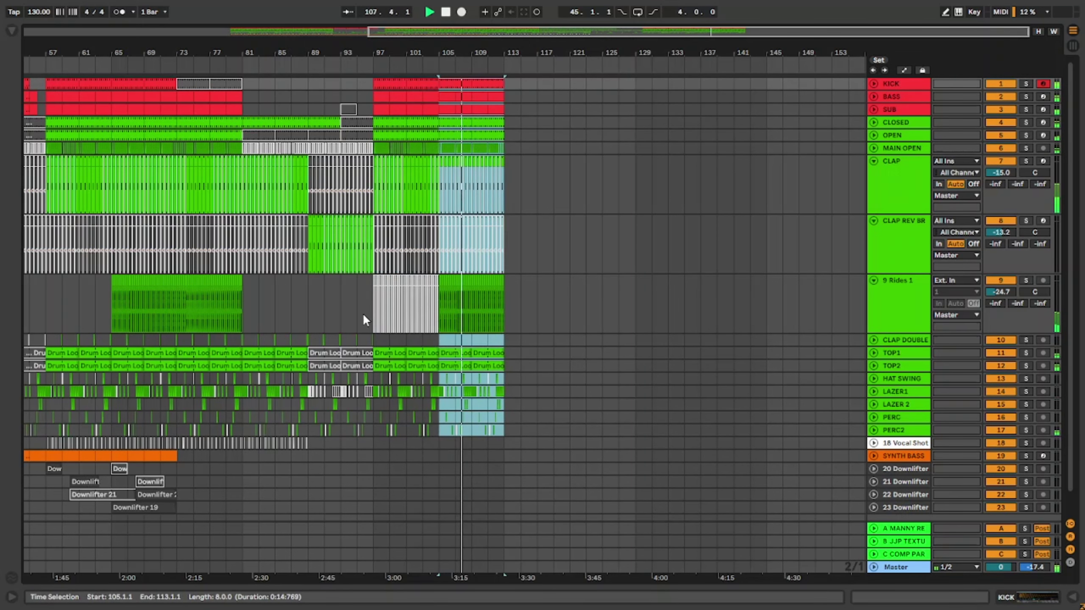
Duplicate bars 57 to 97 of the 18 Vocal Shot track so the pattern repeats from bar 97.
{"action": "left_click", "coordinate": [325, 317]}
{"action": "left_click", "coordinate": [378, 443]}
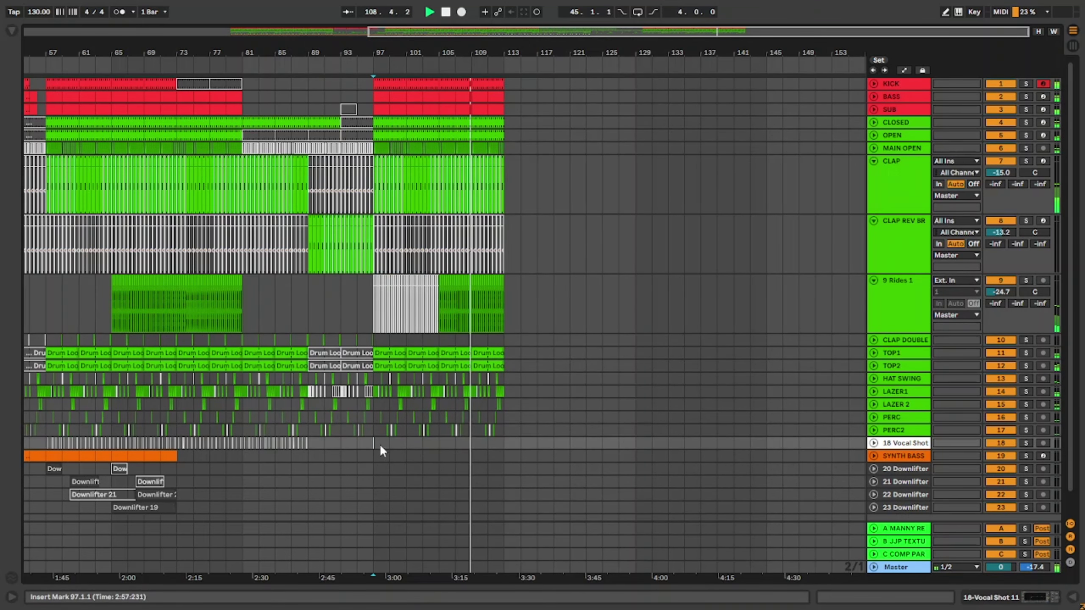
{"action": "scroll", "coordinate": [380, 445], "scroll_direction": "down", "scroll_amount": 1}
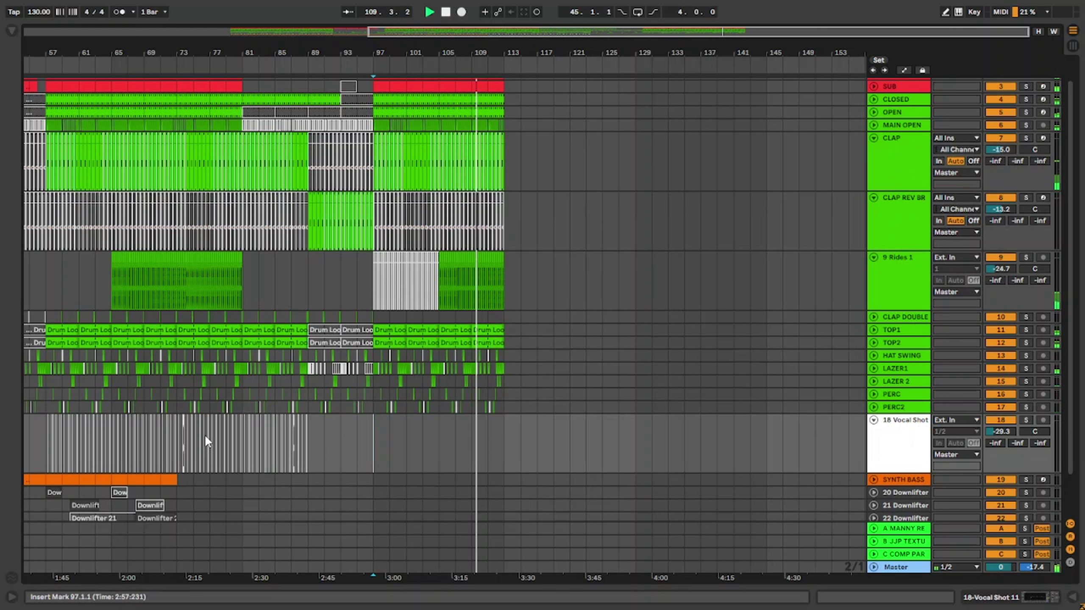
{"action": "left_click", "coordinate": [41, 446]}
{"action": "key", "text": "ctrl+d"}
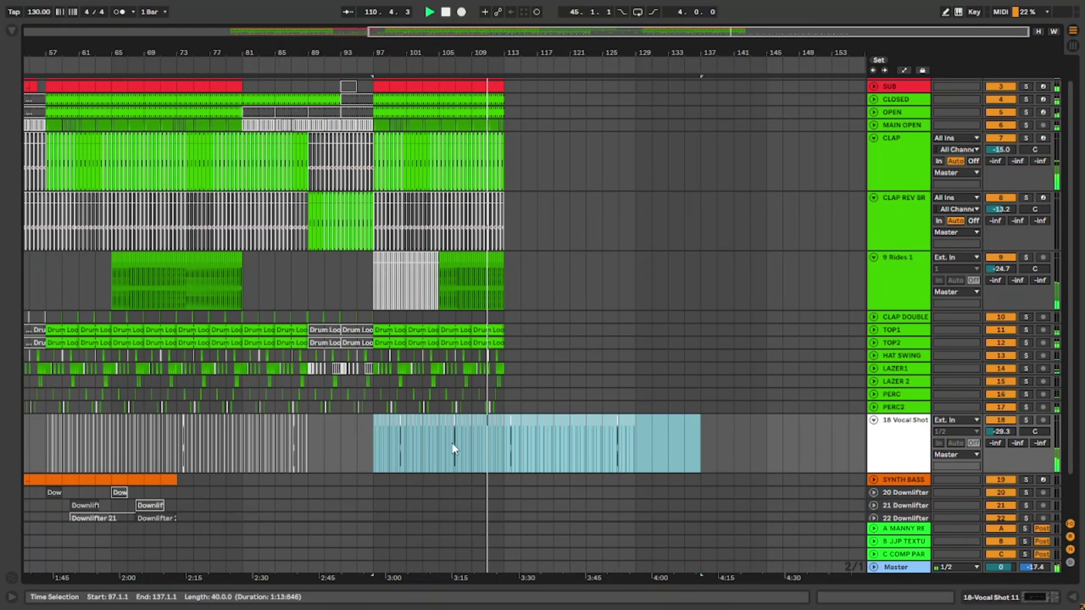
{"action": "left_click_drag", "start_coordinate": [506, 432], "coordinate": [799, 445]}
{"action": "left_click_drag", "start_coordinate": [574, 441], "coordinate": [697, 430]}
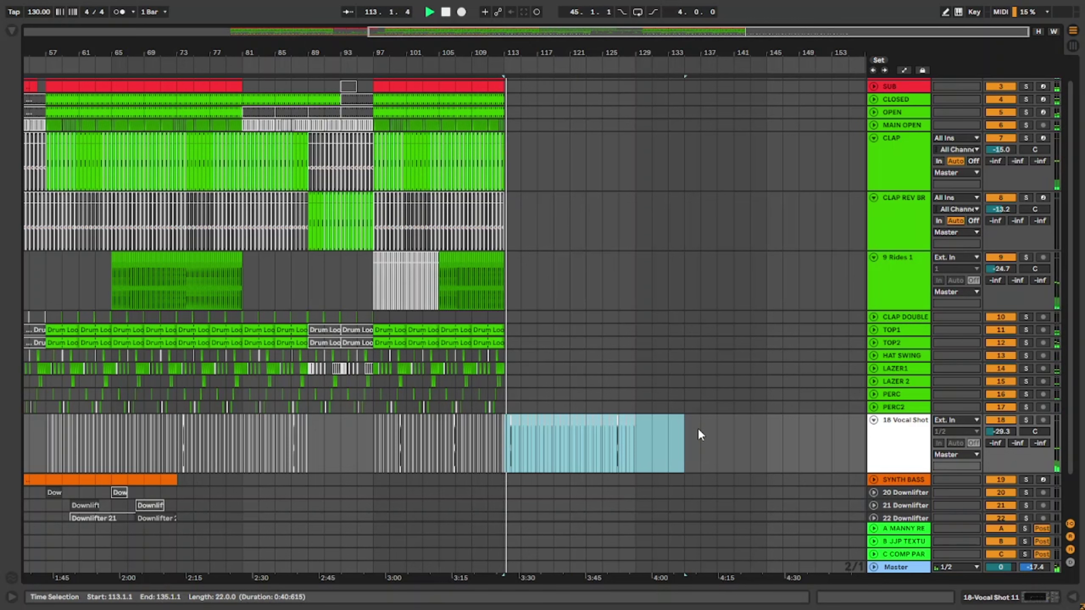
Duplicate bars 105 to 113 of the KICK through PERC2 tracks twice, extending the section to bar 129.
{"action": "key", "text": "z"}
{"action": "key", "text": "x"}
{"action": "key", "text": "x"}
{"action": "left_click", "coordinate": [642, 435]}
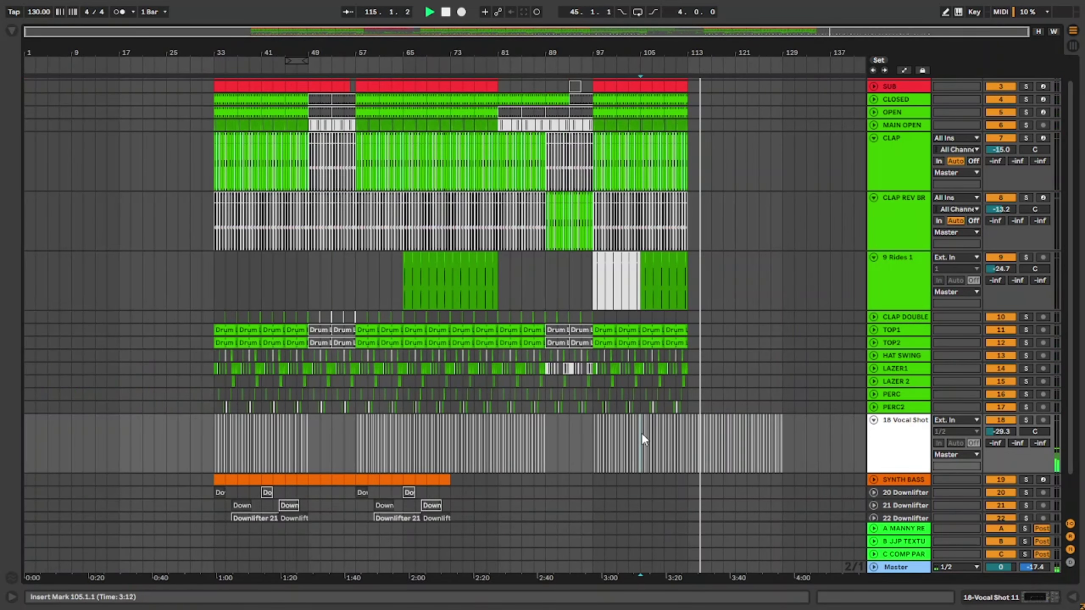
{"action": "left_click", "coordinate": [691, 410]}
{"action": "scroll", "coordinate": [689, 408], "scroll_direction": "up", "scroll_amount": 2}
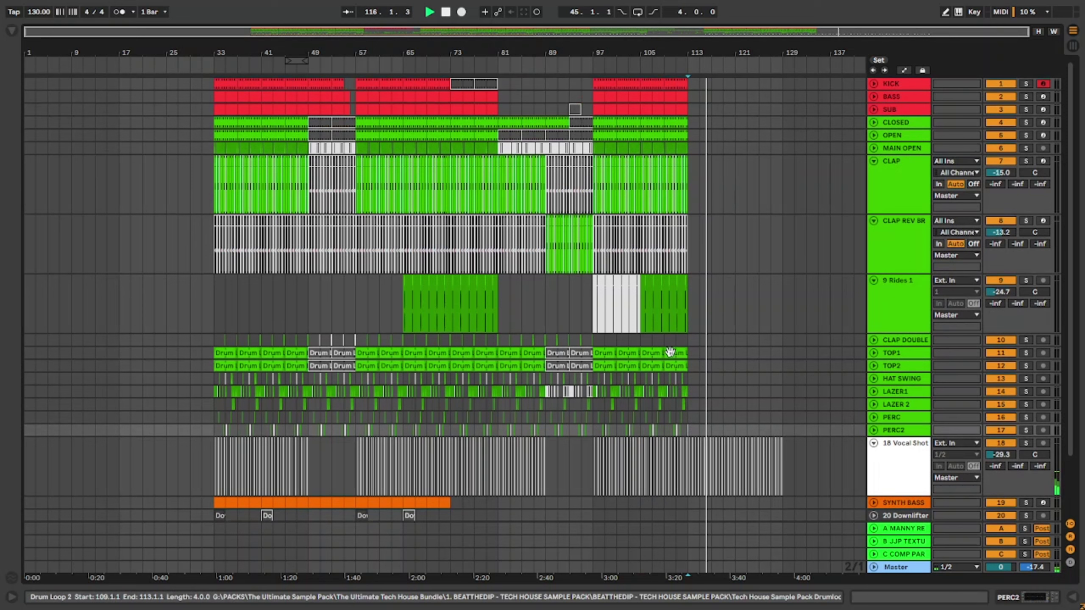
{"action": "left_click", "coordinate": [648, 83], "text": "shift"}
{"action": "key", "text": "ctrl+d"}
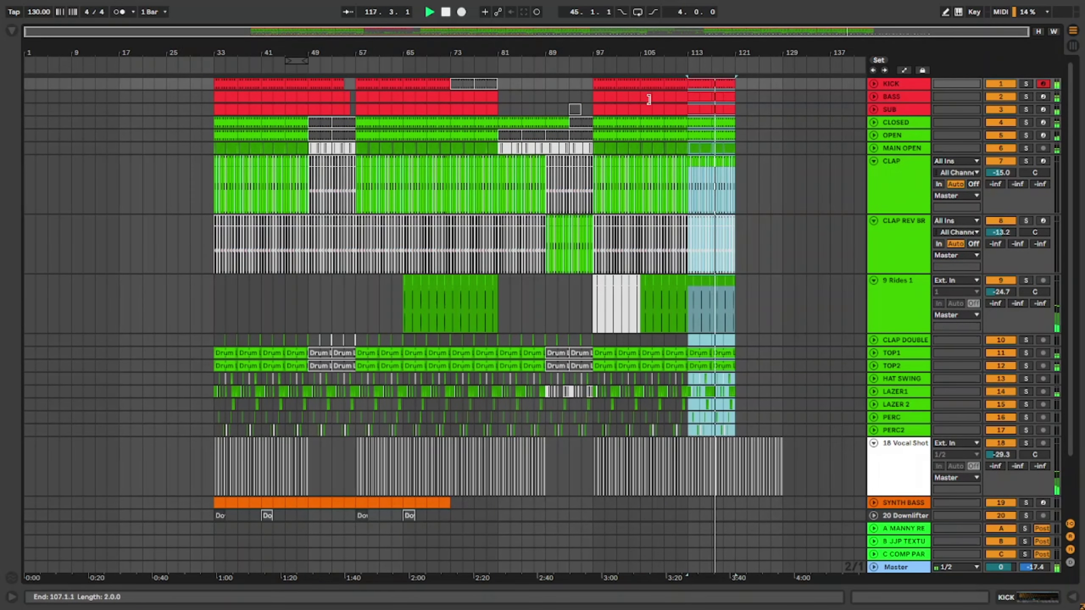
{"action": "key", "text": "ctrl+d"}
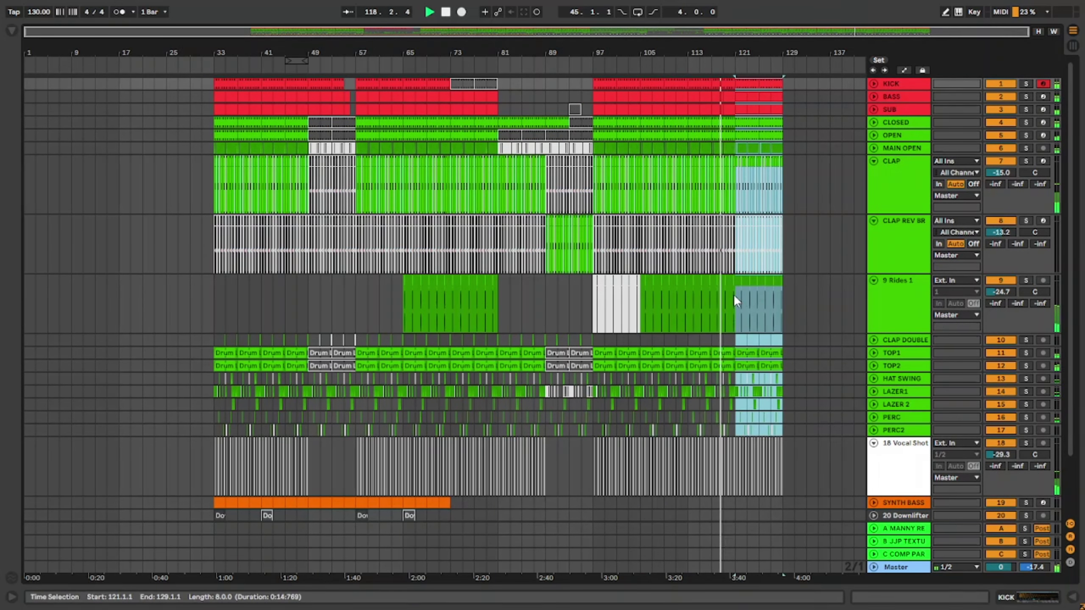
Copy the CLAP DOUBLE clips from bars 65–81 to bar 97 and duplicate them once to continue from bar 113.
{"action": "left_click_drag", "start_coordinate": [733, 294], "coordinate": [806, 293]}
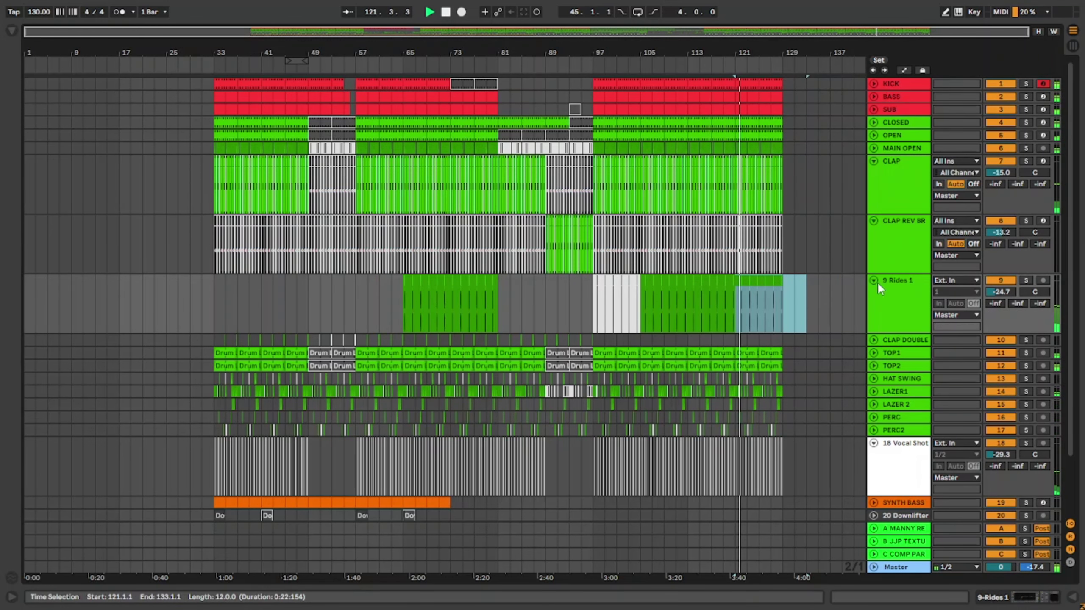
{"action": "scroll", "coordinate": [877, 282], "scroll_direction": "down", "scroll_amount": 2}
{"action": "left_click", "coordinate": [872, 234]}
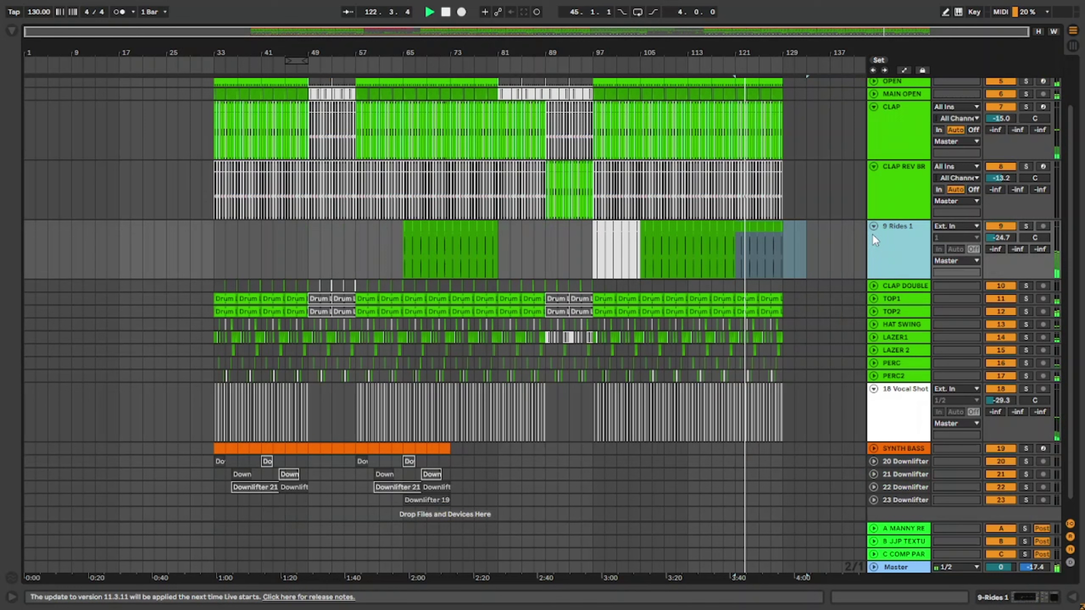
{"action": "left_click", "coordinate": [873, 286]}
{"action": "left_click", "coordinate": [595, 291]}
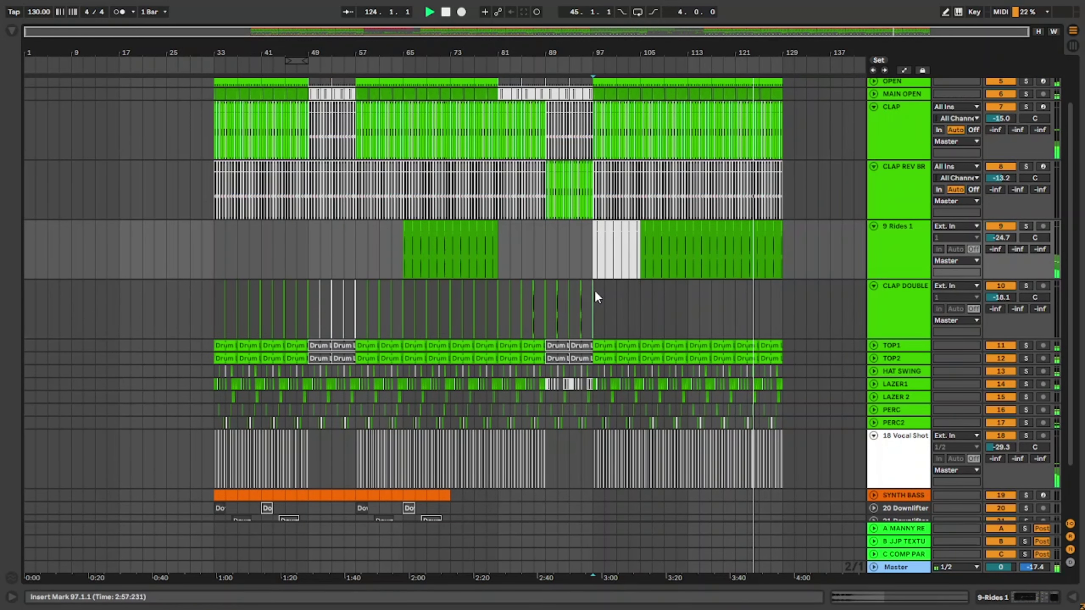
{"action": "left_click_drag", "start_coordinate": [594, 290], "coordinate": [450, 289]}
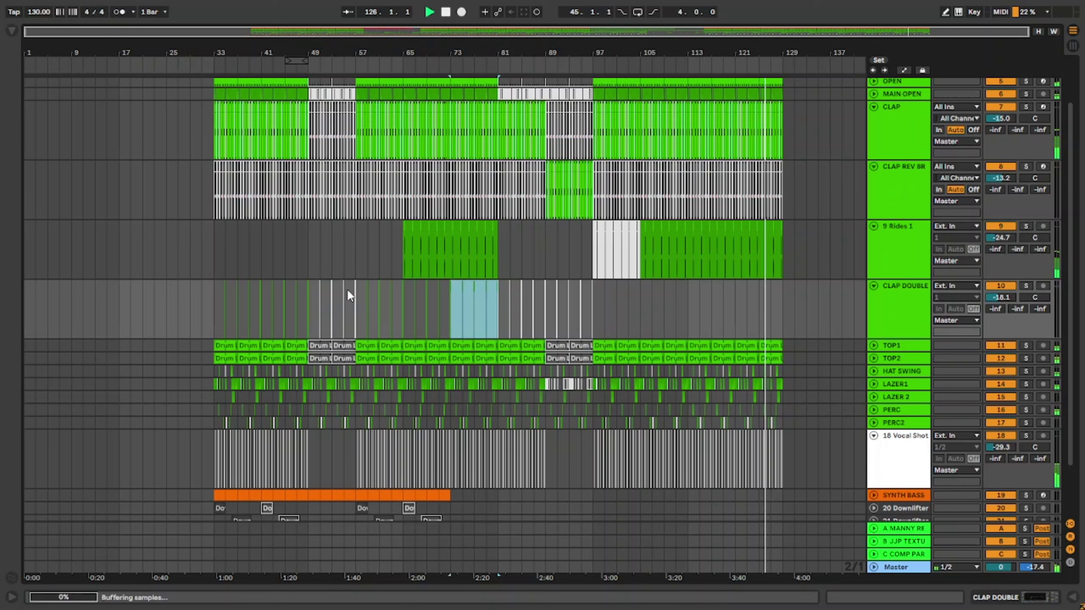
{"action": "left_click_drag", "start_coordinate": [346, 289], "coordinate": [404, 312]}
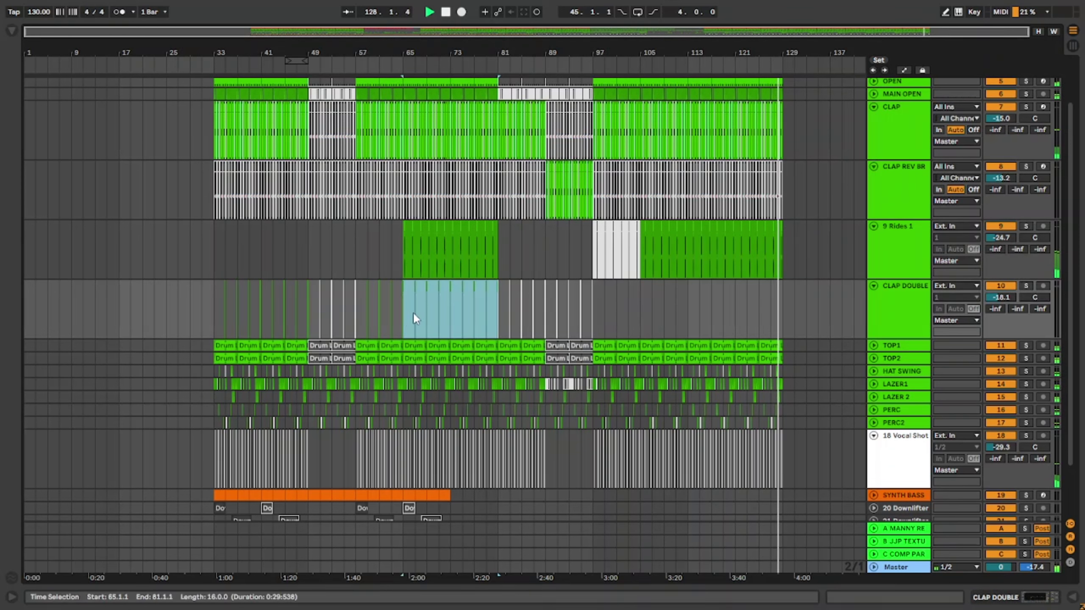
{"action": "left_click", "coordinate": [596, 294]}
{"action": "key", "text": "ctrl+v"}
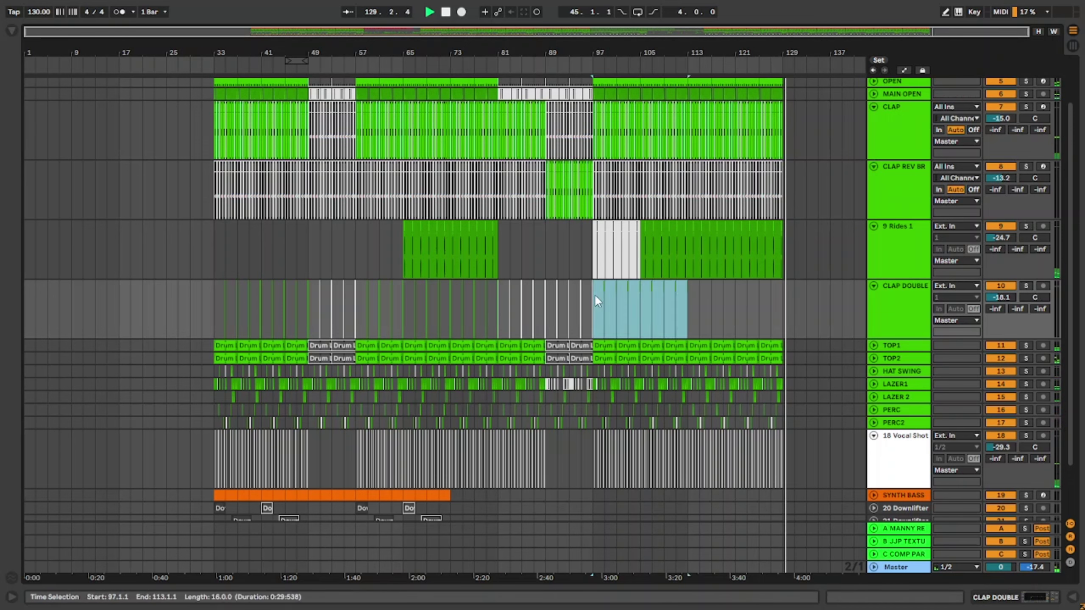
{"action": "key", "text": "ctrl+d"}
Play the arrangement from bar 97 and set the CLAP DOUBLE track volume to -17.7 dB.
{"action": "left_click", "coordinate": [596, 294]}
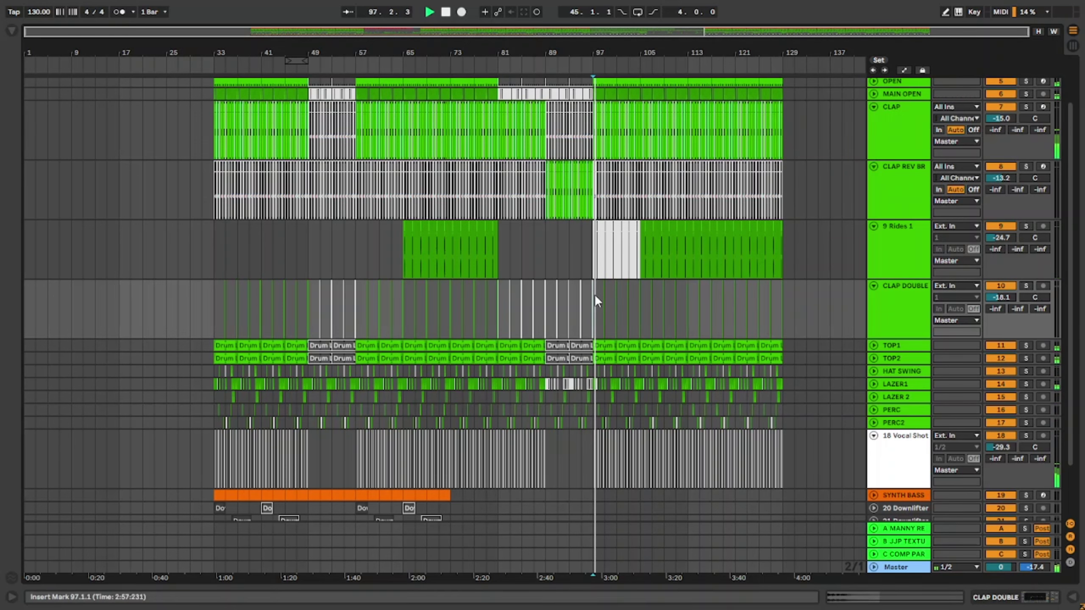
{"action": "scroll", "coordinate": [595, 294], "scroll_direction": "up", "scroll_amount": 6}
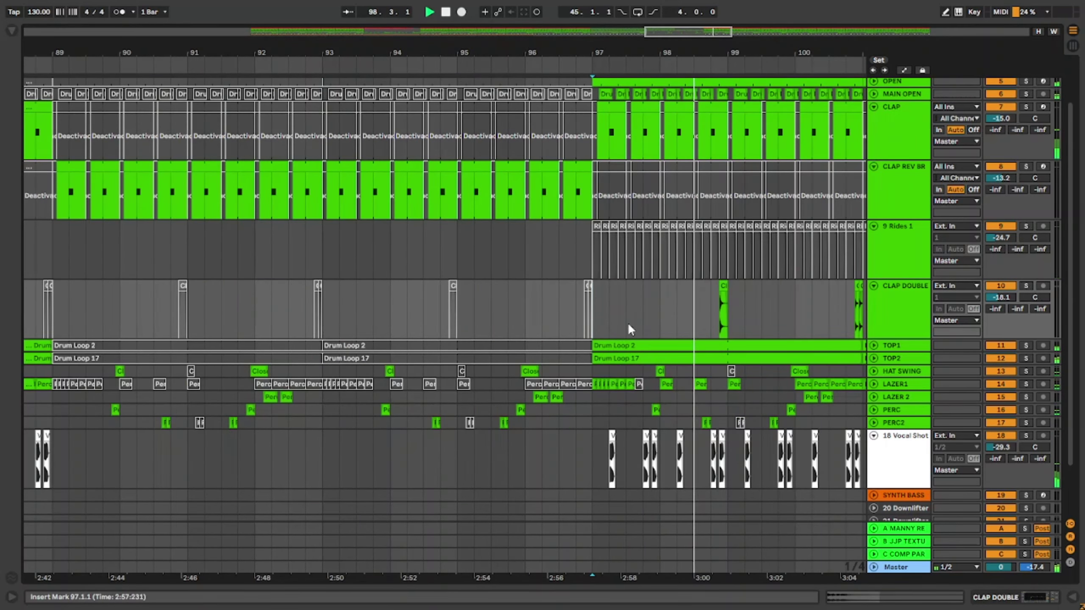
{"action": "scroll", "coordinate": [627, 322], "scroll_direction": "down", "scroll_amount": 6}
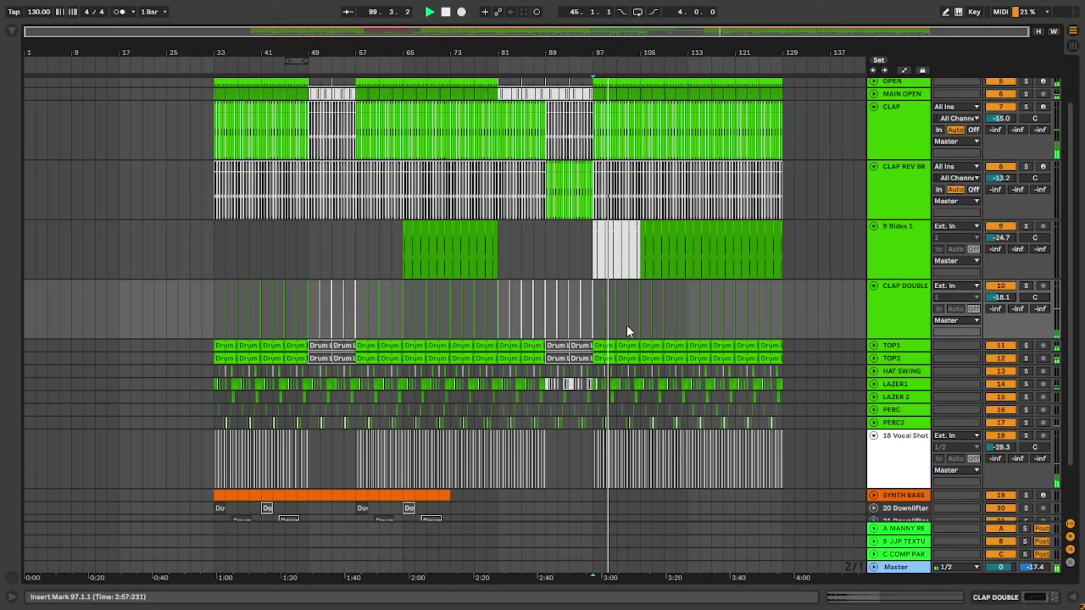
{"action": "left_click_drag", "start_coordinate": [1000, 298], "coordinate": [1000, 297]}
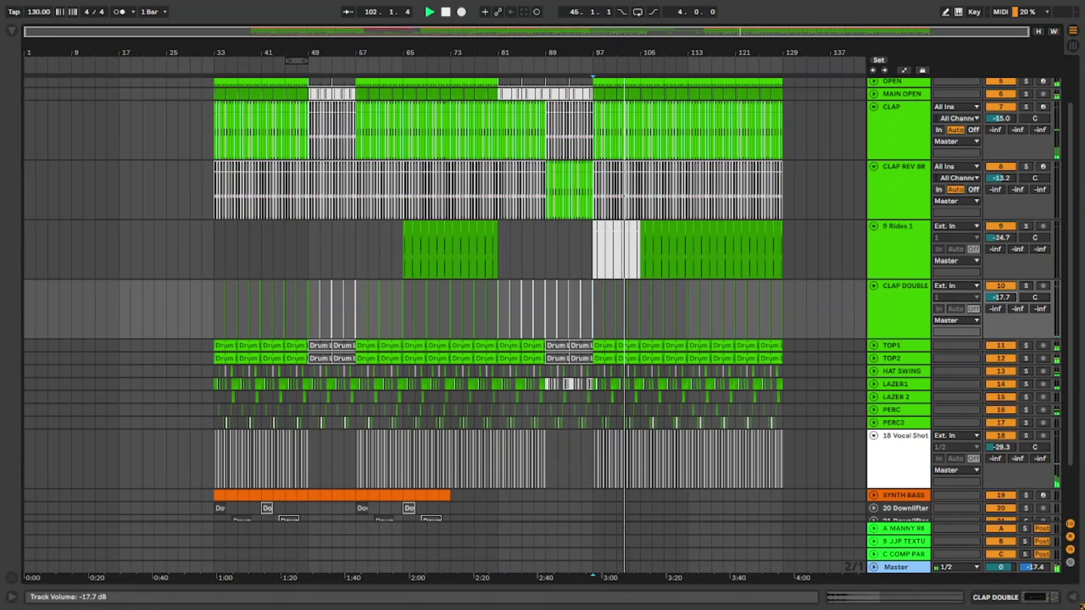
Collapse the four enlarged clap and rides tracks, expand SYNTH BASS, and play from bar 33.
{"action": "left_click", "coordinate": [875, 285]}
{"action": "left_click", "coordinate": [873, 166]}
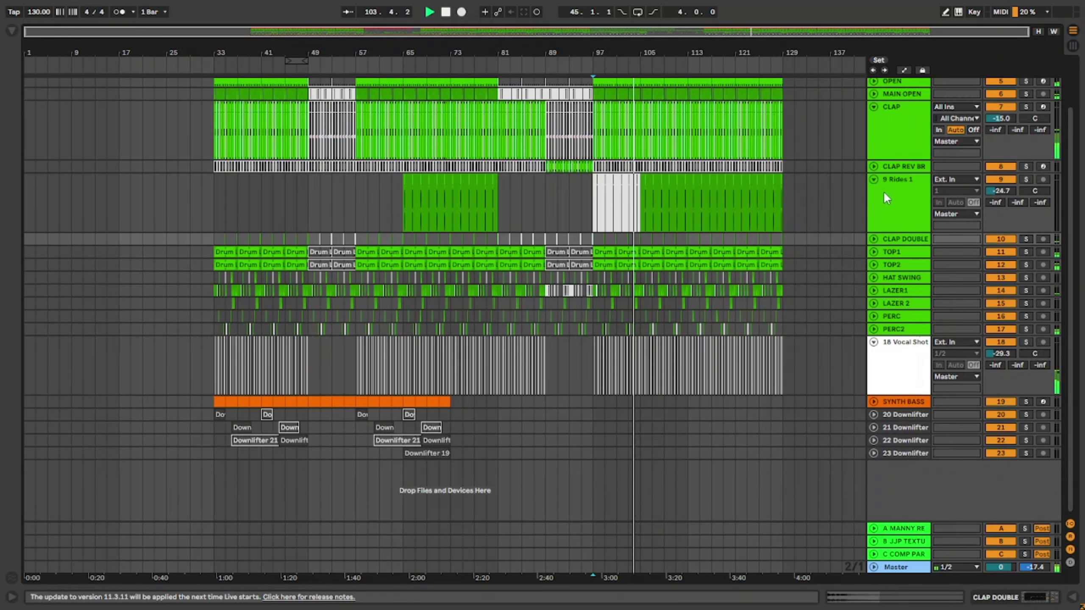
{"action": "left_click", "coordinate": [872, 178]}
{"action": "left_click", "coordinate": [872, 160]}
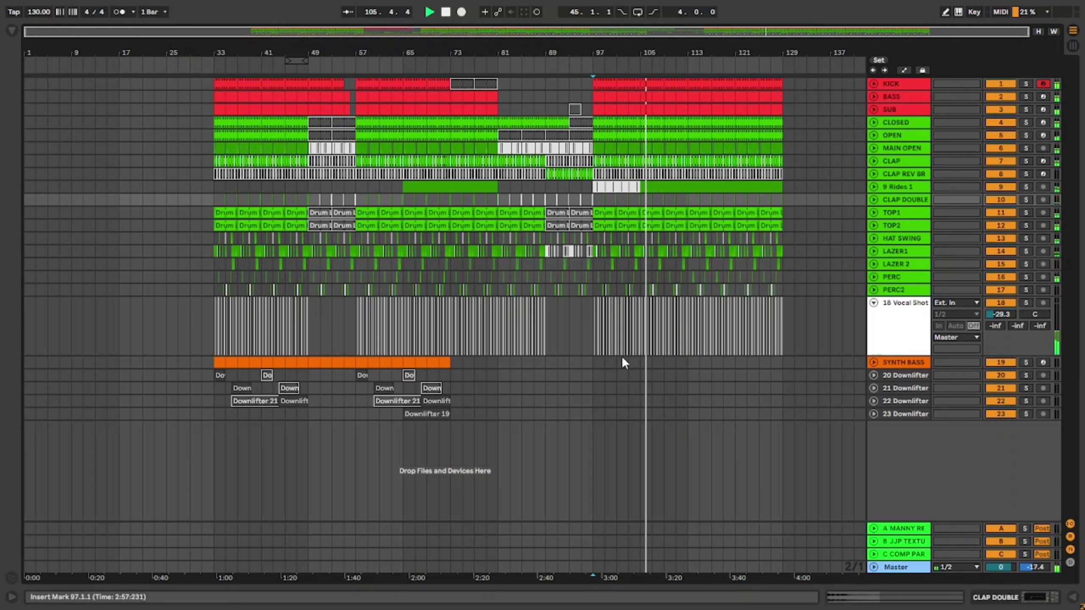
{"action": "left_click", "coordinate": [873, 361]}
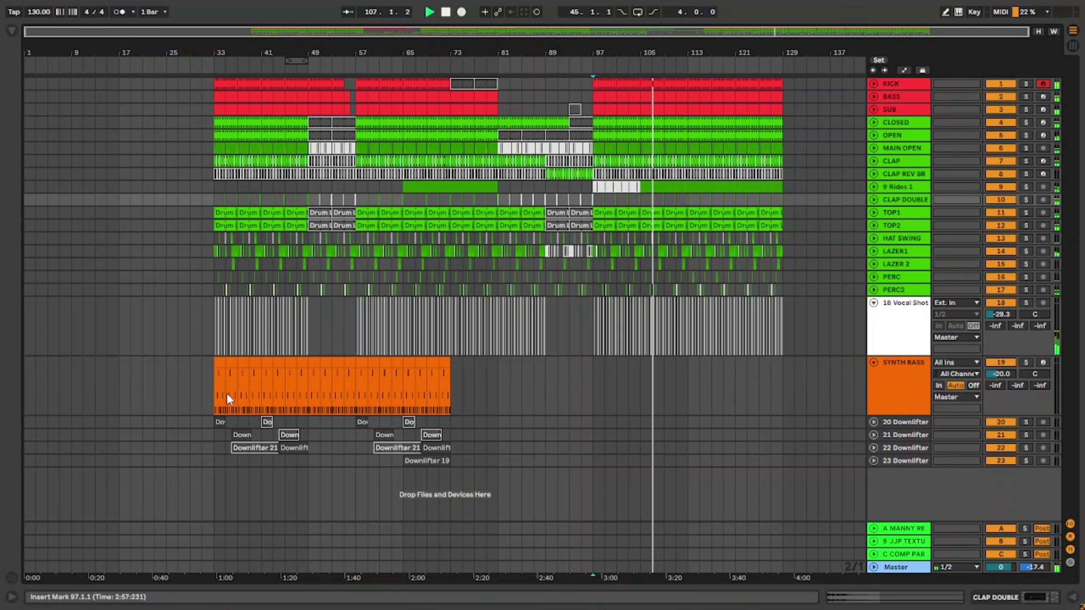
{"action": "left_click", "coordinate": [216, 385]}
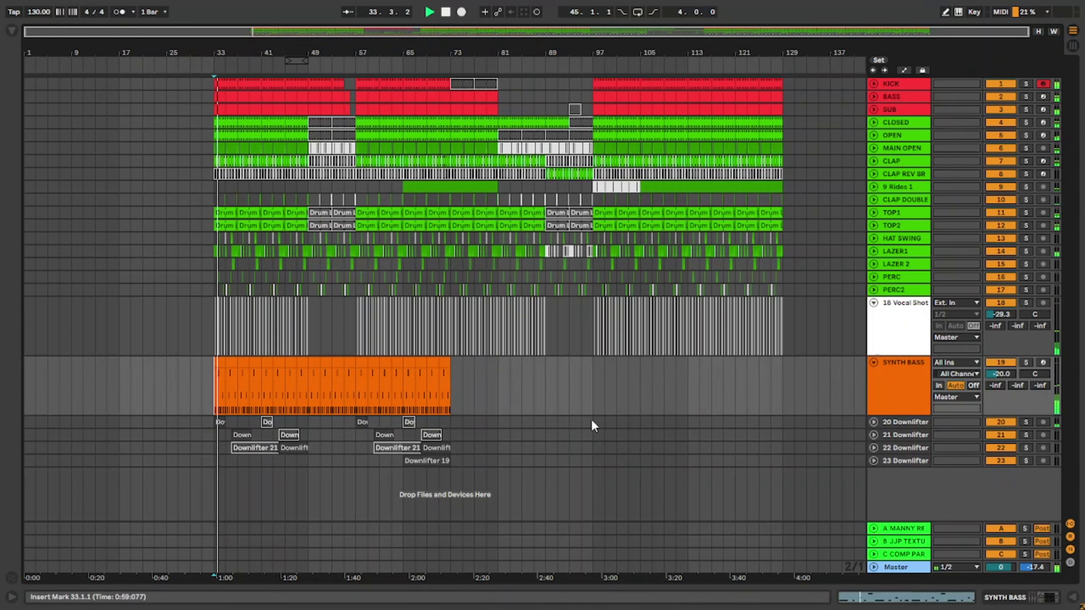
Duplicate bars 33 to 97 of the four Downlifter tracks so their effects repeat from bar 97.
{"action": "left_click_drag", "start_coordinate": [591, 419], "coordinate": [499, 459]}
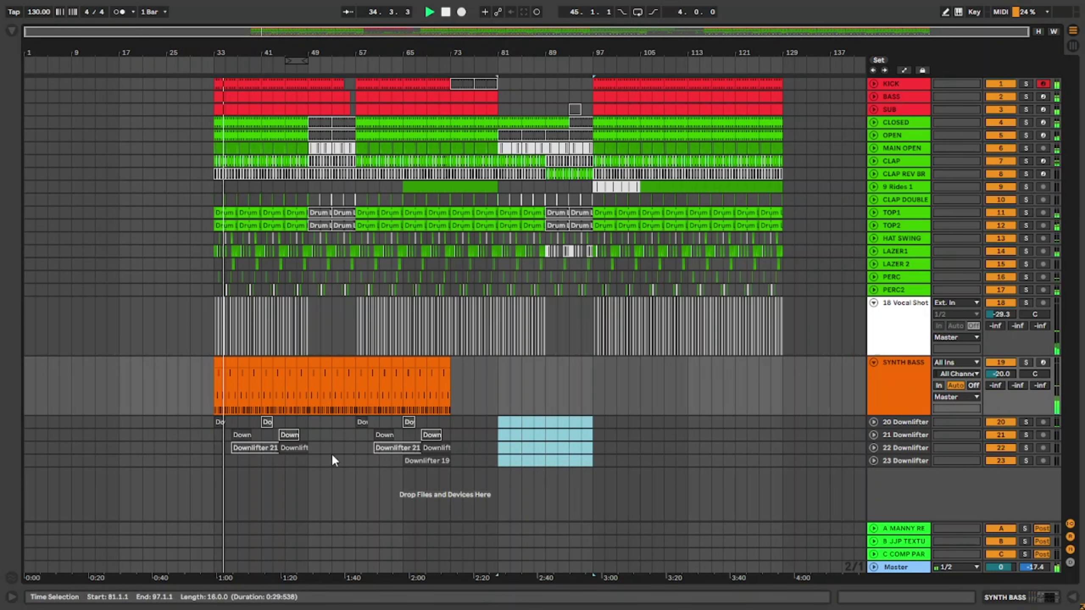
{"action": "left_click_drag", "start_coordinate": [331, 453], "coordinate": [214, 458]}
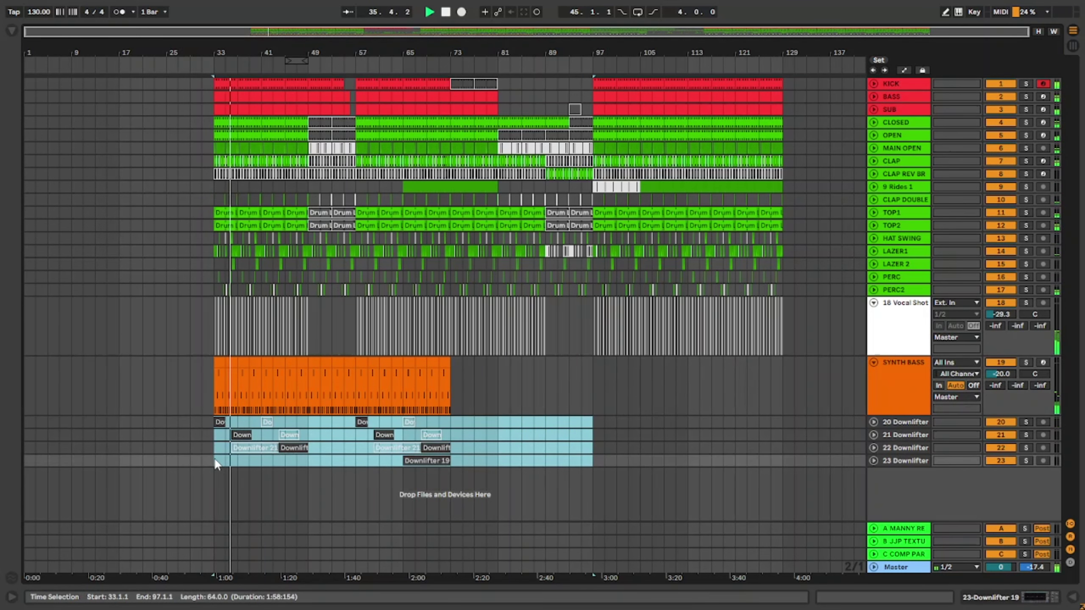
{"action": "key", "text": "ctrl+d"}
{"action": "key", "text": "minus"}
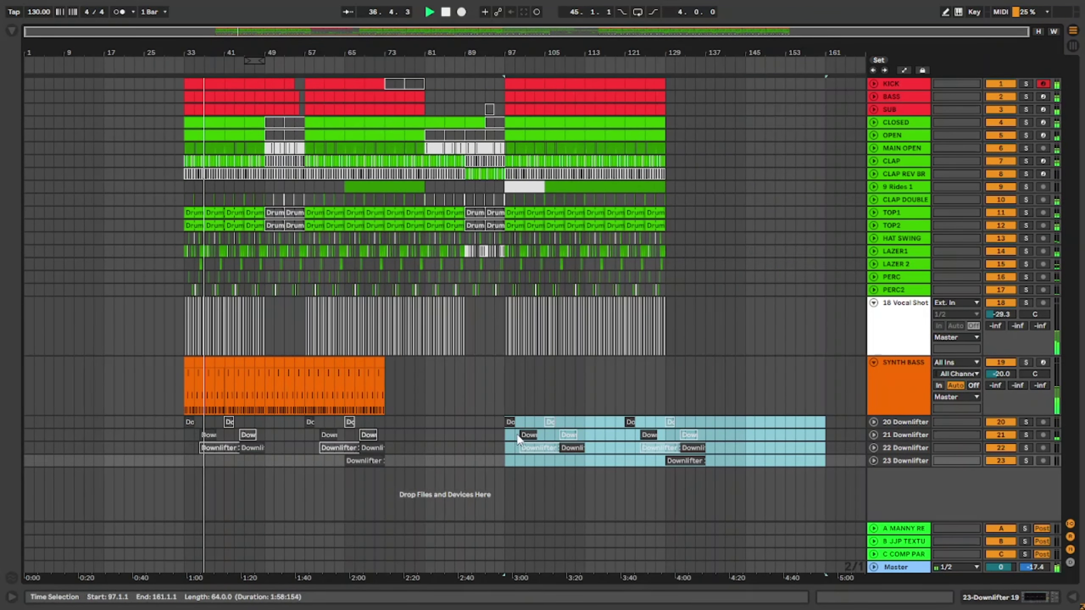
Lock the automation envelopes and copy the SYNTH BASS part from bars 33–49 to bar 89.
{"action": "key", "text": "a"}
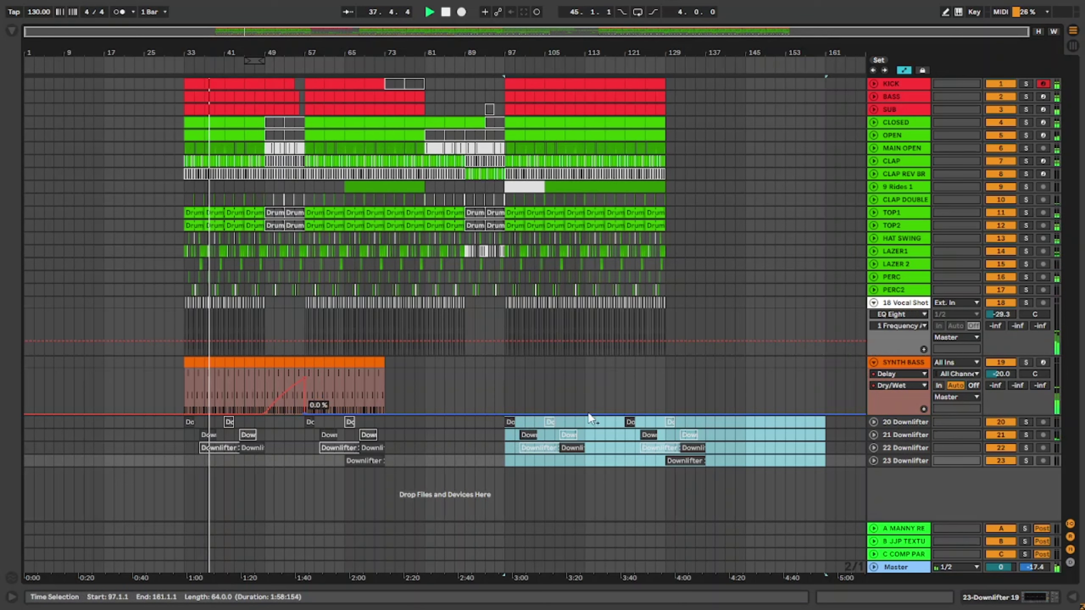
{"action": "left_click_drag", "start_coordinate": [185, 387], "coordinate": [262, 390]}
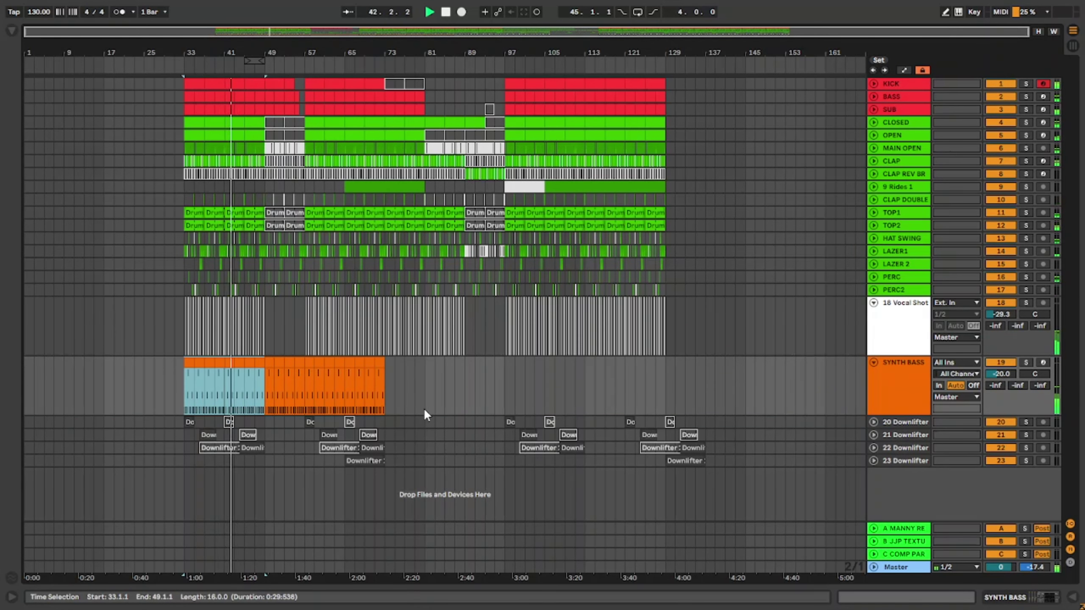
{"action": "left_click", "coordinate": [426, 398]}
{"action": "key", "text": "ctrl+v"}
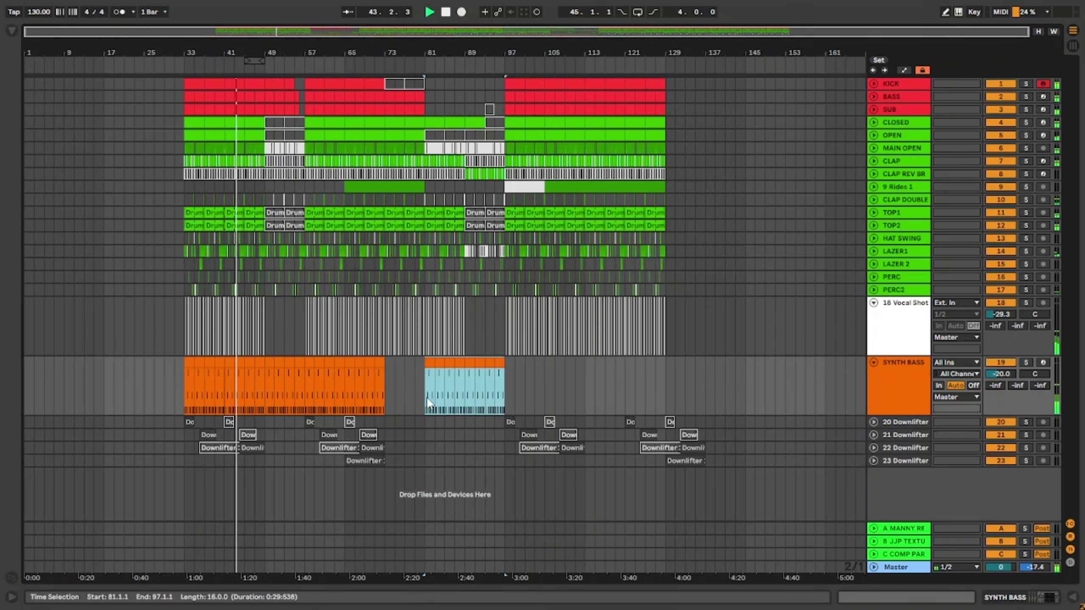
{"action": "key", "text": "Delete"}
{"action": "left_click", "coordinate": [465, 394]}
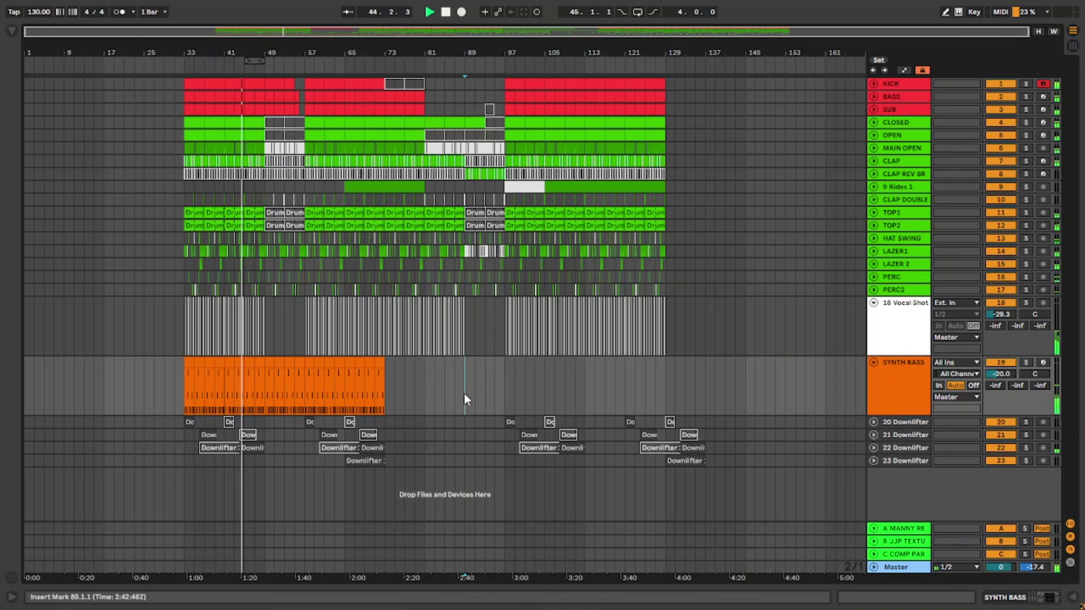
{"action": "key", "text": "ctrl+v"}
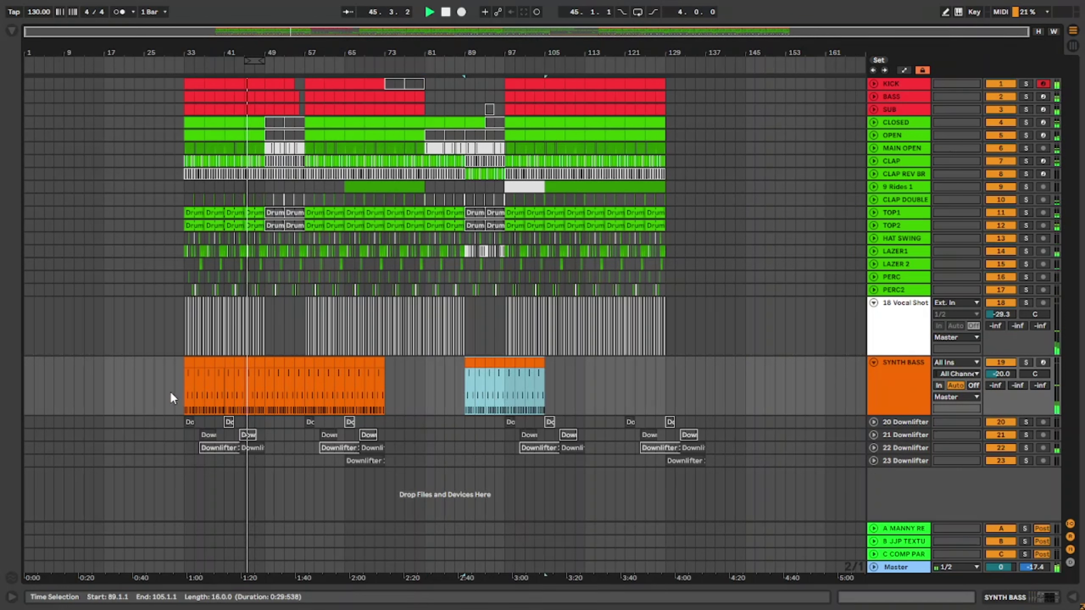
Unlock the automation envelopes and copy the opening SYNTH BASS section, from bar 33 to 40.2, to bar 97.
{"action": "left_click_drag", "start_coordinate": [184, 391], "coordinate": [228, 391]}
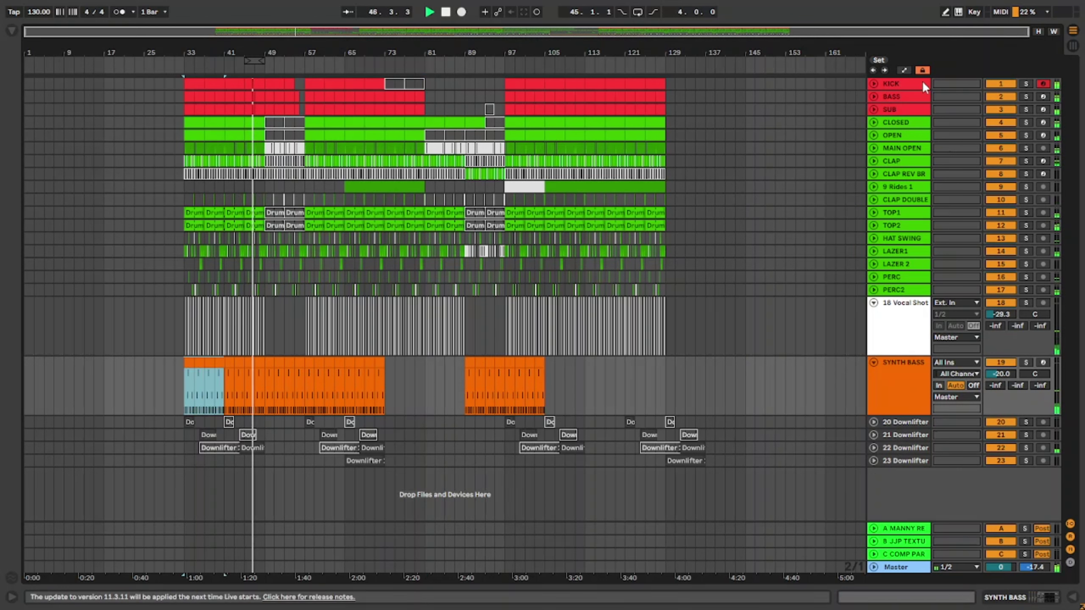
{"action": "left_click", "coordinate": [922, 70]}
{"action": "left_click", "coordinate": [220, 401], "text": "shift"}
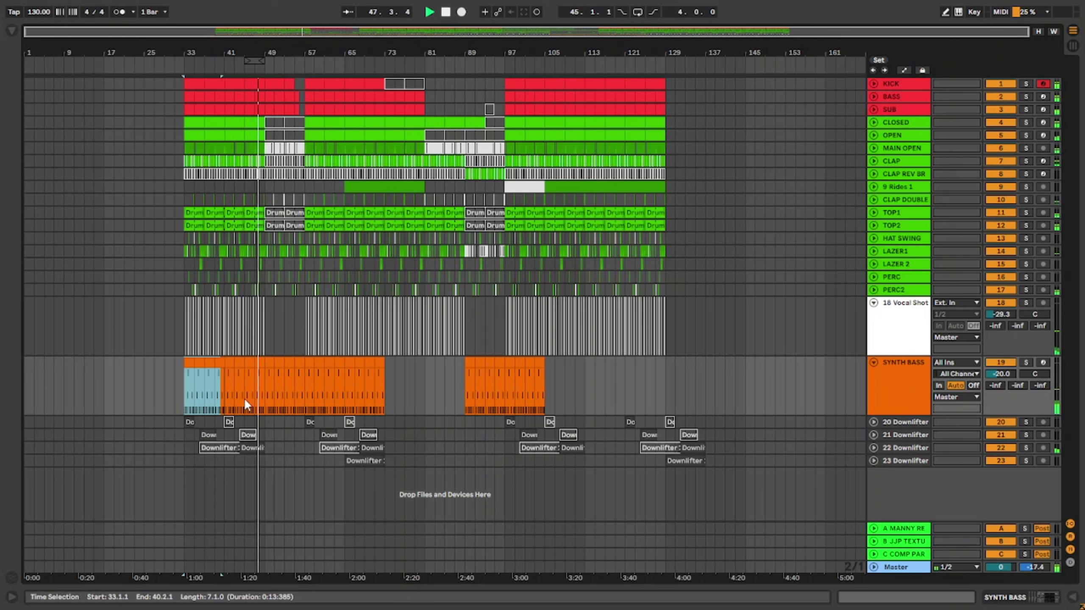
{"action": "left_click", "coordinate": [506, 386]}
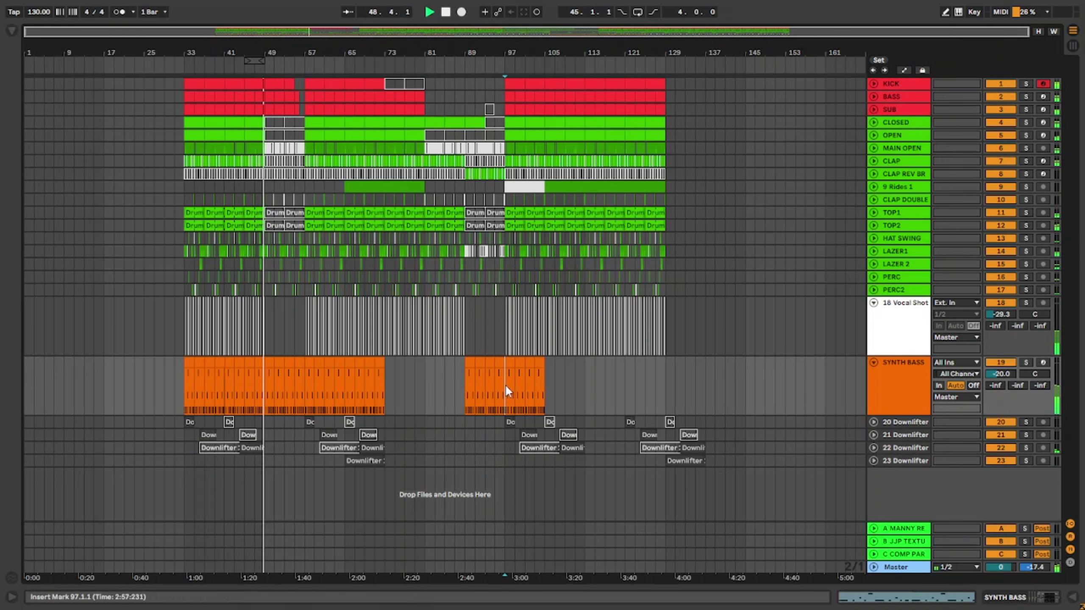
{"action": "key", "text": "ctrl+v"}
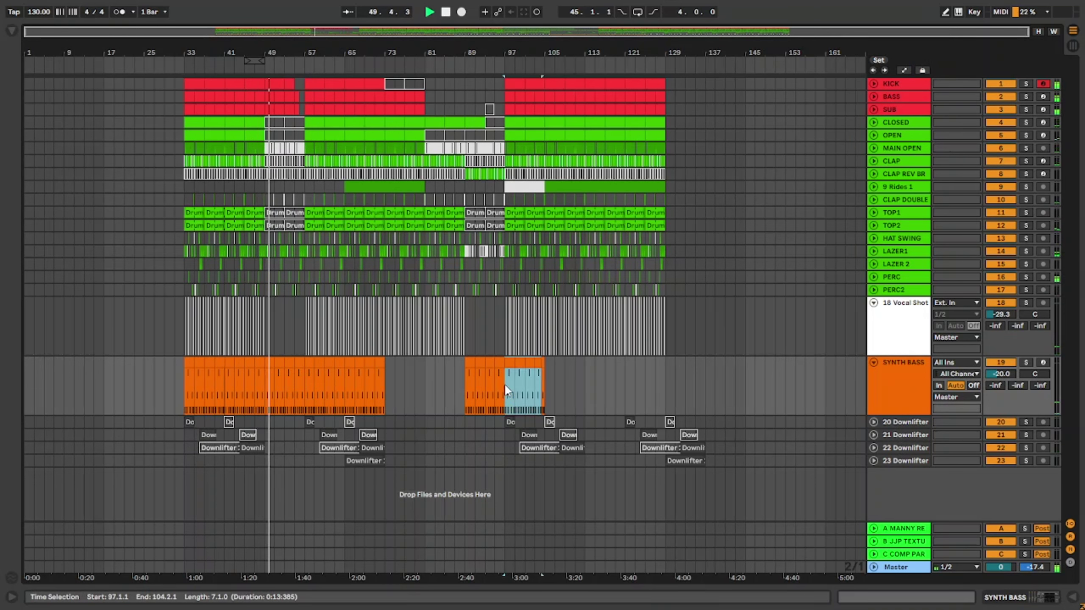
Compare the SYNTH BASS notes in bars 33–41 with the duplicated section in bars 97–105.
{"action": "left_click_drag", "start_coordinate": [187, 390], "coordinate": [228, 387]}
{"action": "scroll", "coordinate": [227, 387], "scroll_direction": "up", "scroll_amount": 10, "text": "ctrl"}
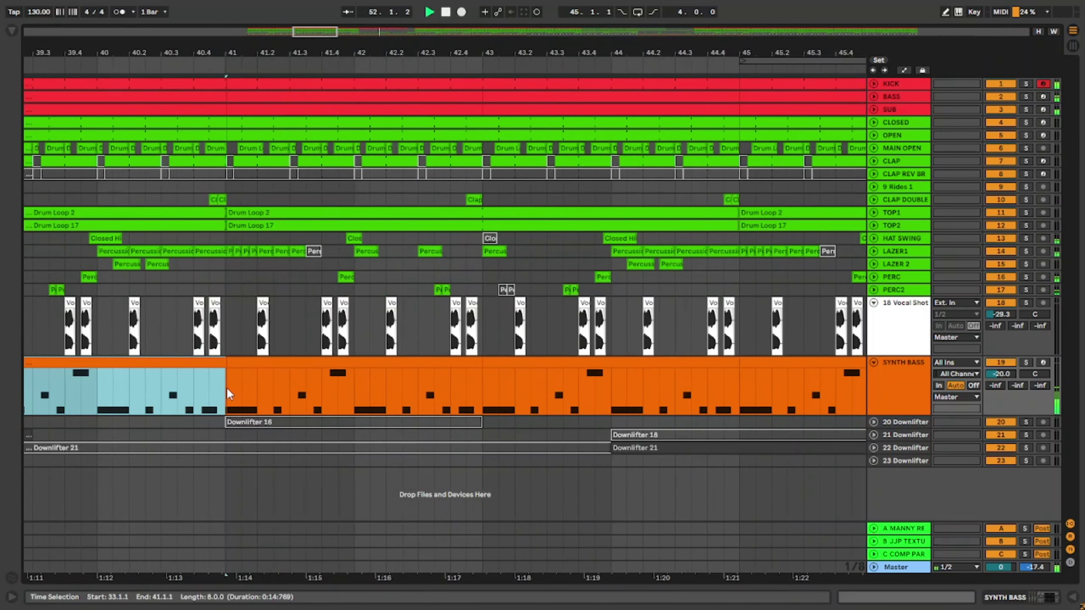
{"action": "scroll", "coordinate": [227, 392], "scroll_direction": "down", "scroll_amount": 4, "text": "ctrl"}
{"action": "scroll", "coordinate": [226, 392], "scroll_direction": "left", "scroll_amount": 5}
{"action": "scroll", "coordinate": [226, 393], "scroll_direction": "up", "scroll_amount": 4, "text": "ctrl"}
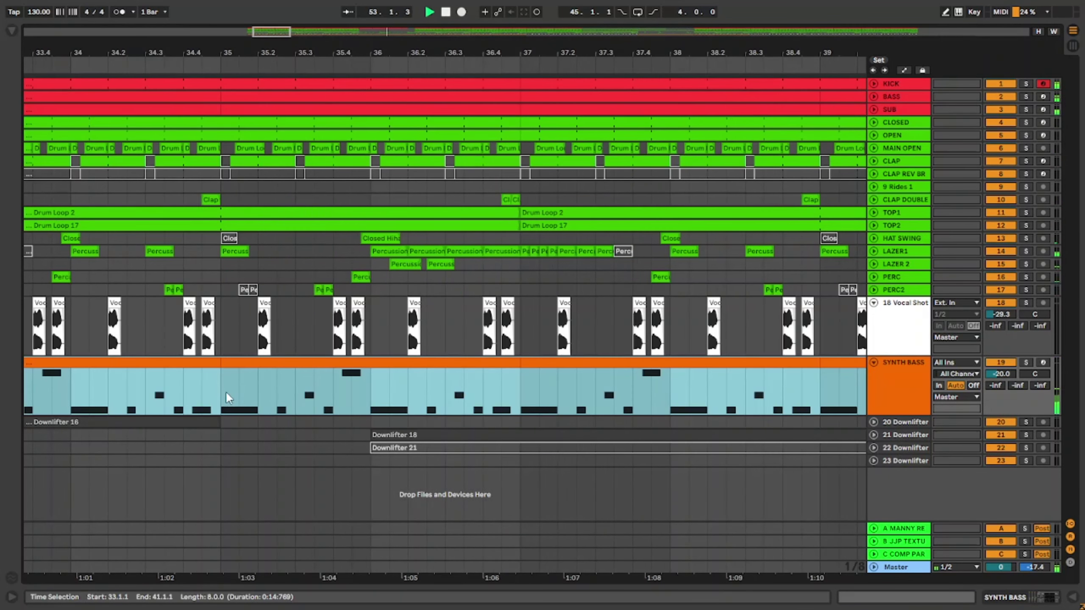
{"action": "scroll", "coordinate": [754, 385], "scroll_direction": "down", "scroll_amount": 5, "text": "ctrl"}
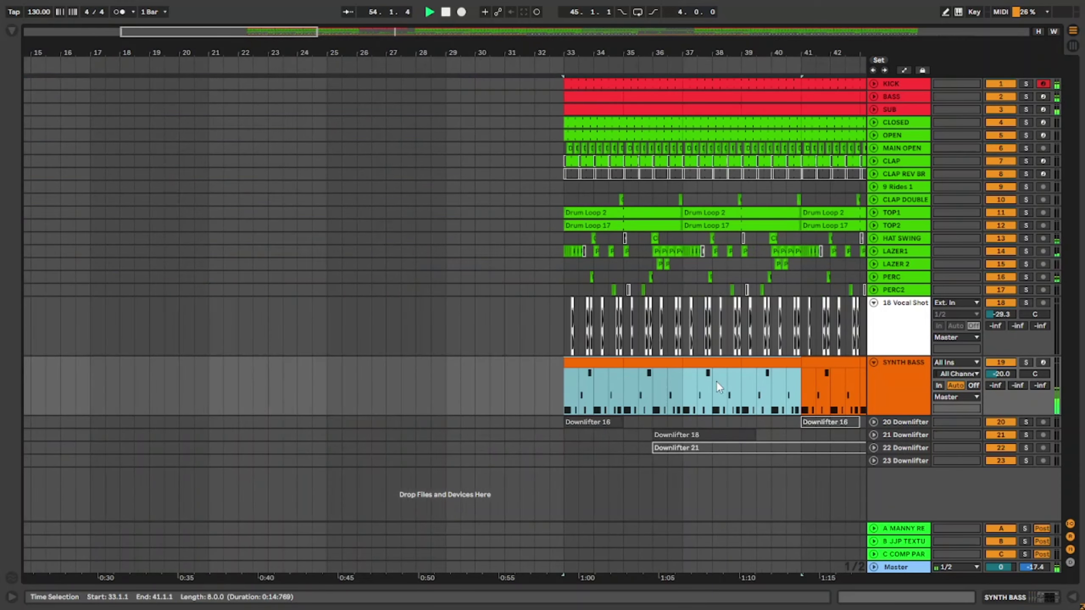
{"action": "left_click", "coordinate": [811, 366]}
{"action": "scroll", "coordinate": [617, 402], "scroll_direction": "down", "scroll_amount": 5, "text": "ctrl"}
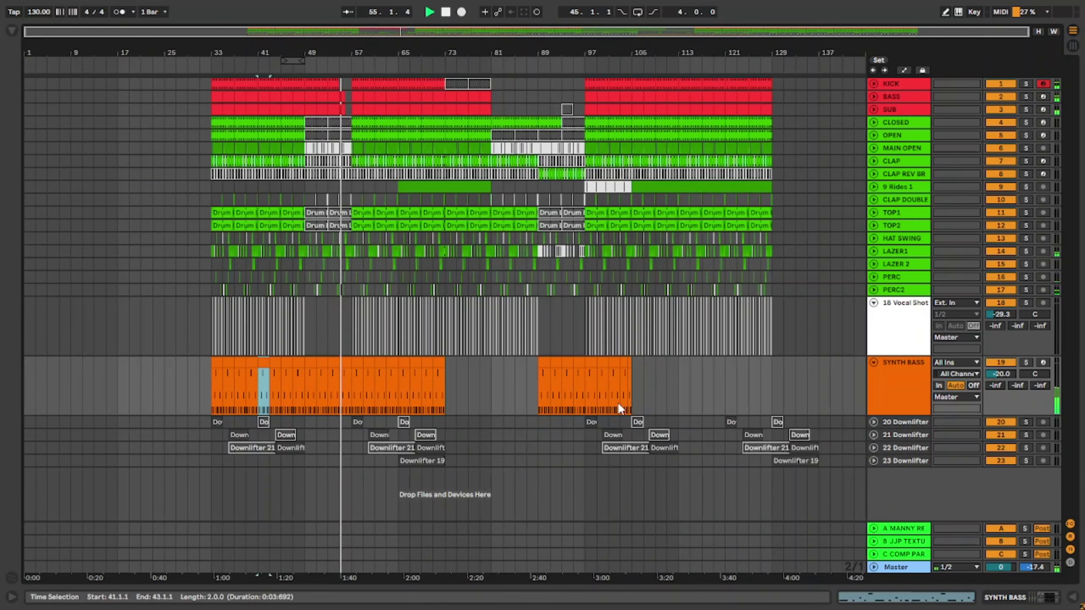
{"action": "left_click_drag", "start_coordinate": [585, 384], "coordinate": [631, 385]}
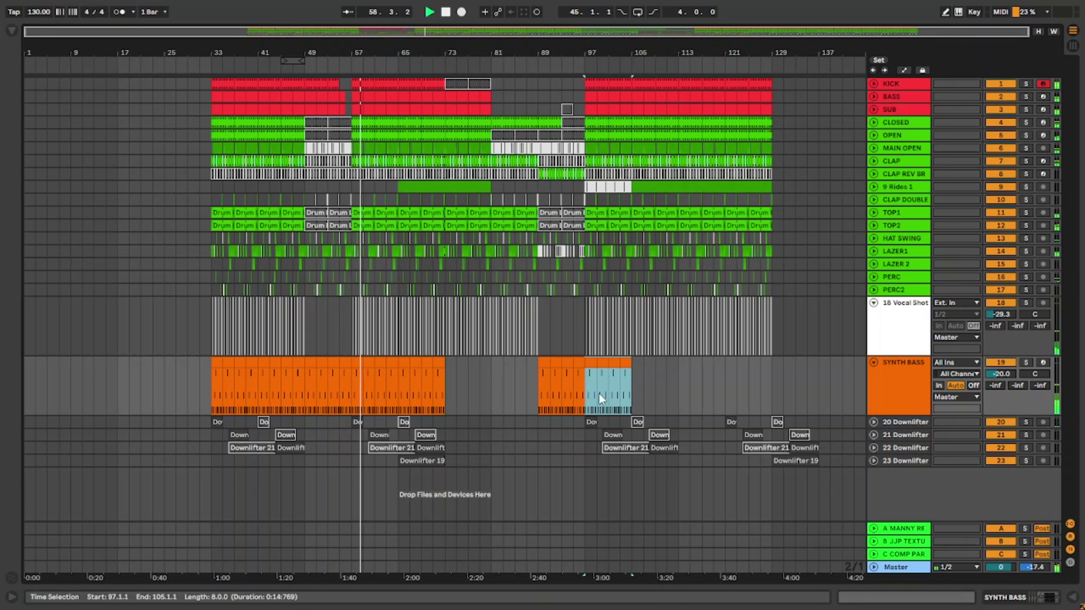
Show automation and copy the SYNTH BASS section with the Delay Dry/Wet ramp from bars 49–57 to bar 89.
{"action": "key", "text": "a"}
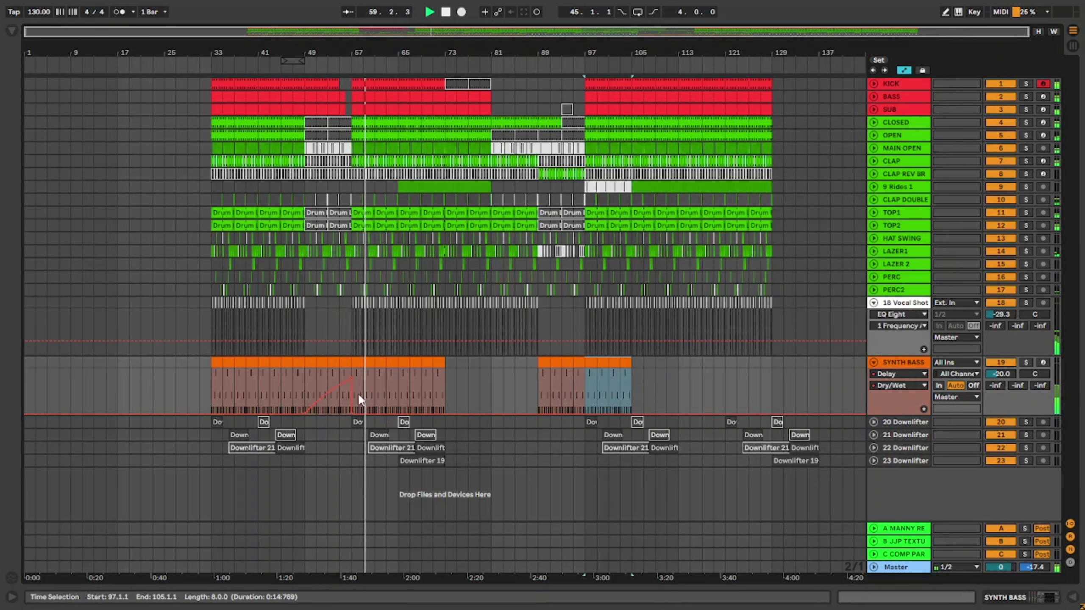
{"action": "left_click", "coordinate": [309, 380]}
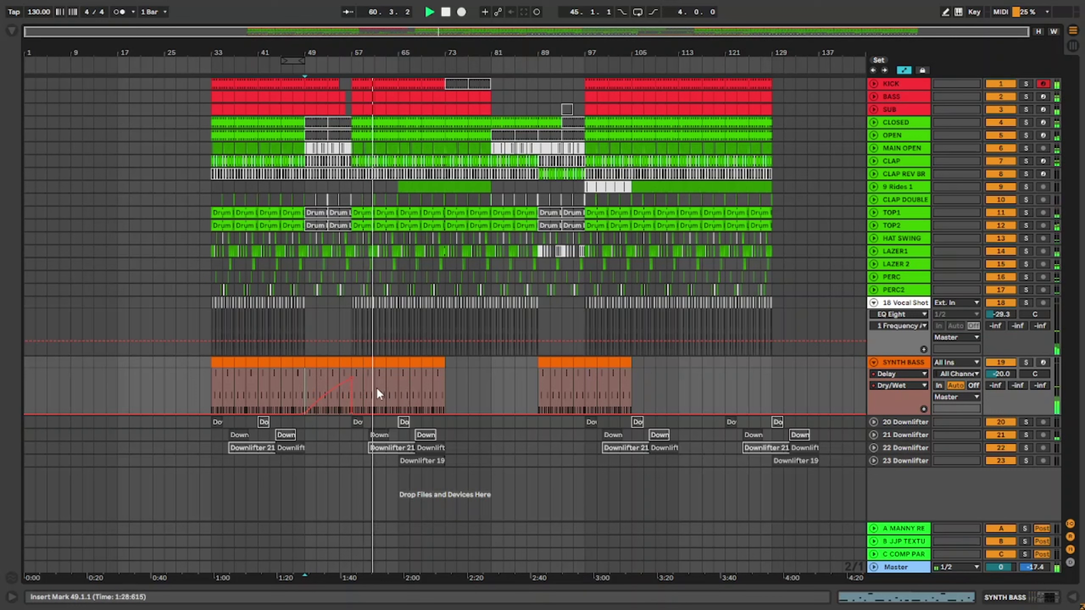
{"action": "mouse_move", "coordinate": [351, 396]}
{"action": "left_mouse_down"}
{"action": "mouse_move", "coordinate": [363, 383]}
{"action": "mouse_move", "coordinate": [354, 410]}
{"action": "left_mouse_up"}
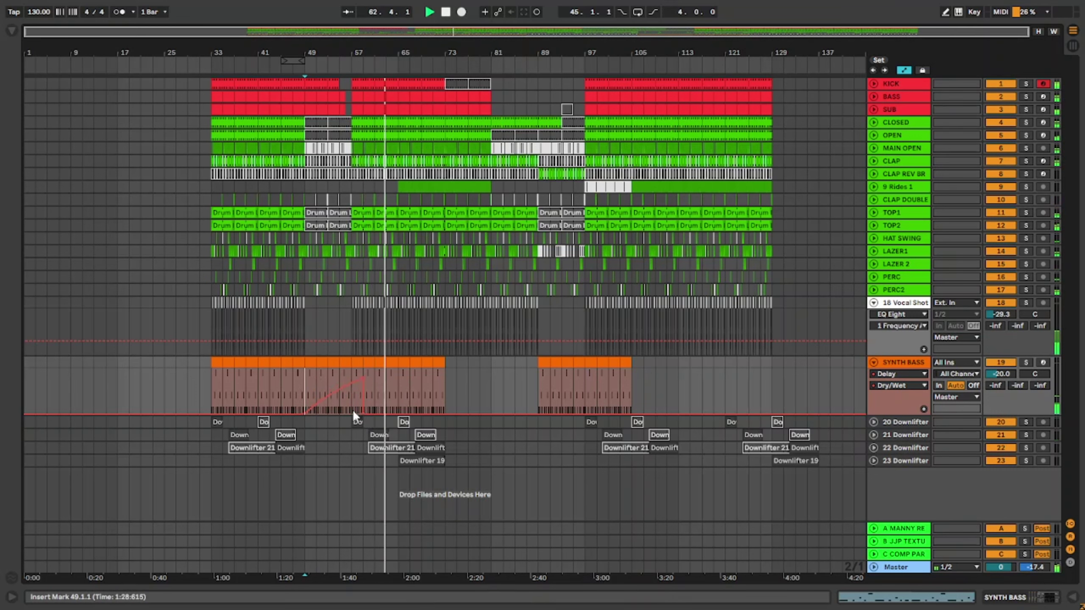
{"action": "left_click", "coordinate": [332, 408], "text": "shift"}
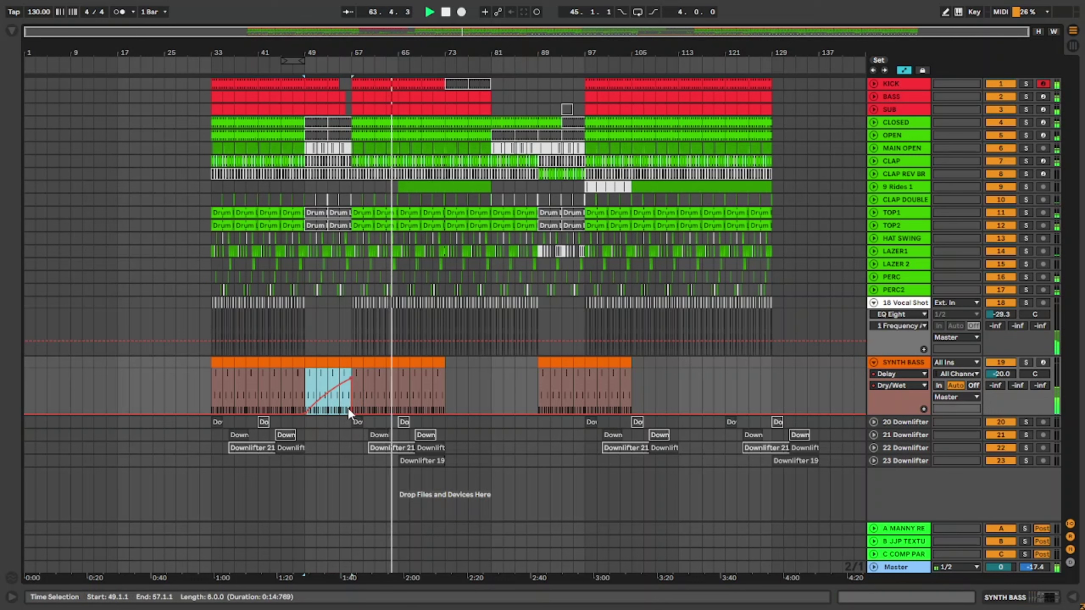
{"action": "left_click", "coordinate": [539, 388]}
{"action": "key", "text": "ctrl+v"}
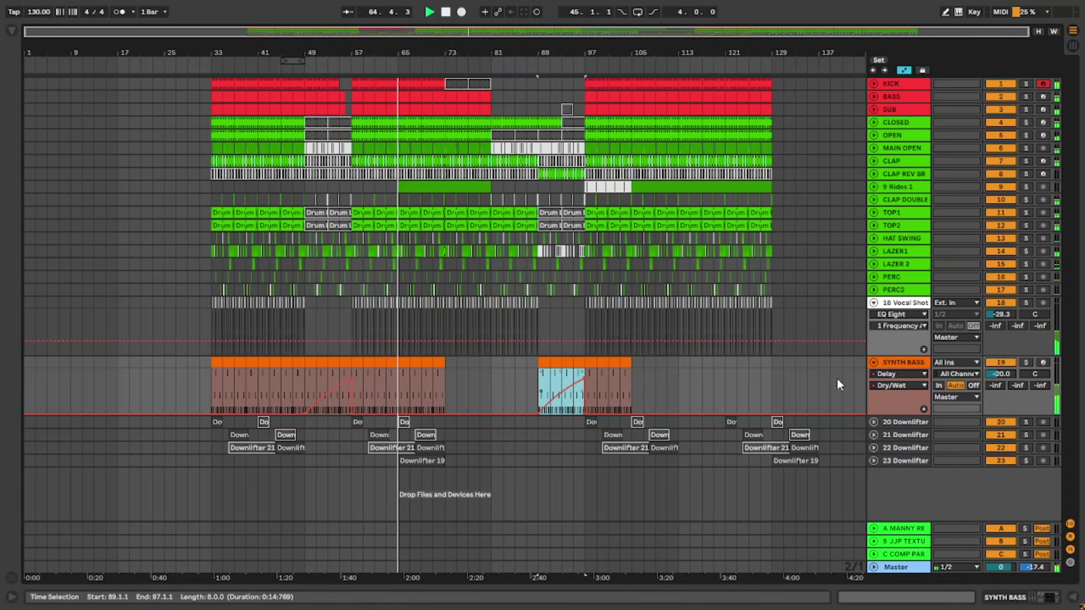
Display the Arpeggiator's Synced Rate automation on the SYNTH BASS track.
{"action": "left_click", "coordinate": [906, 385]}
{"action": "left_click", "coordinate": [905, 384]}
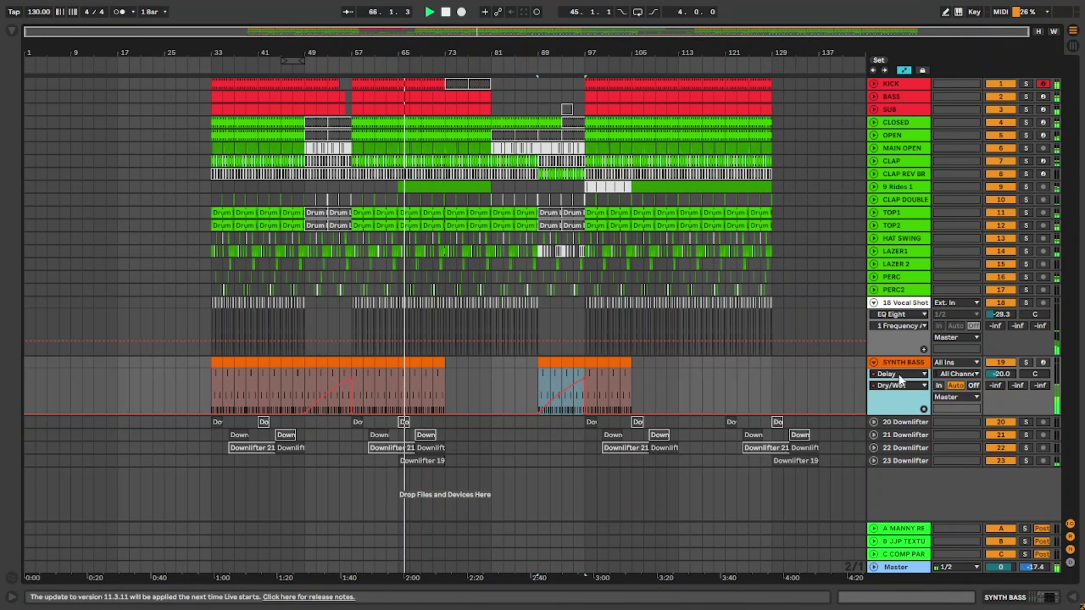
{"action": "left_click", "coordinate": [898, 374]}
{"action": "left_click", "coordinate": [898, 396]}
{"action": "left_click", "coordinate": [897, 388]}
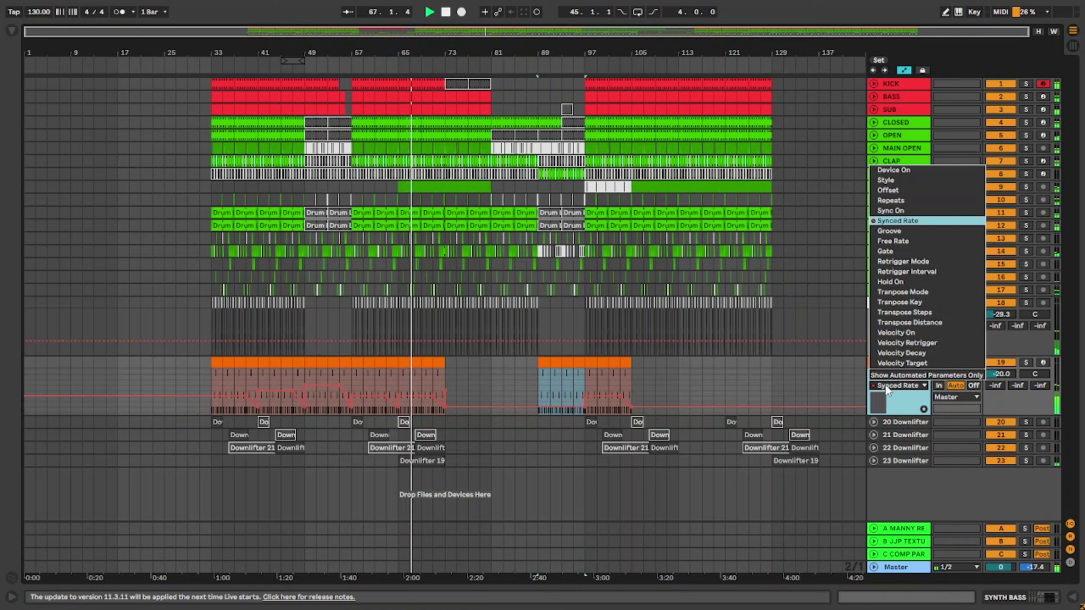
{"action": "left_click", "coordinate": [899, 221]}
{"action": "left_click", "coordinate": [735, 391]}
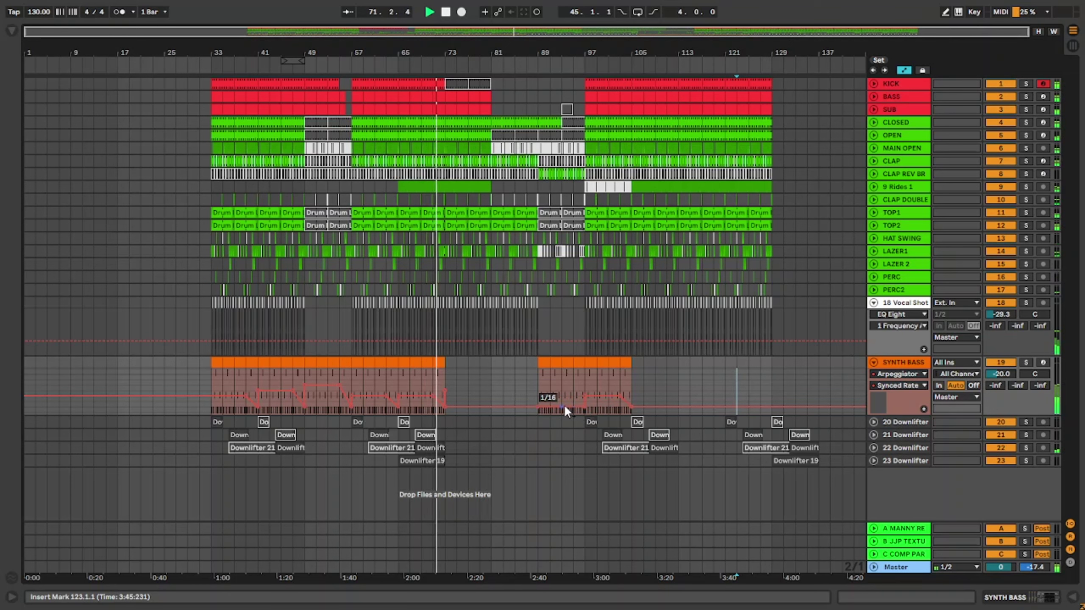
{"action": "left_click", "coordinate": [307, 403]}
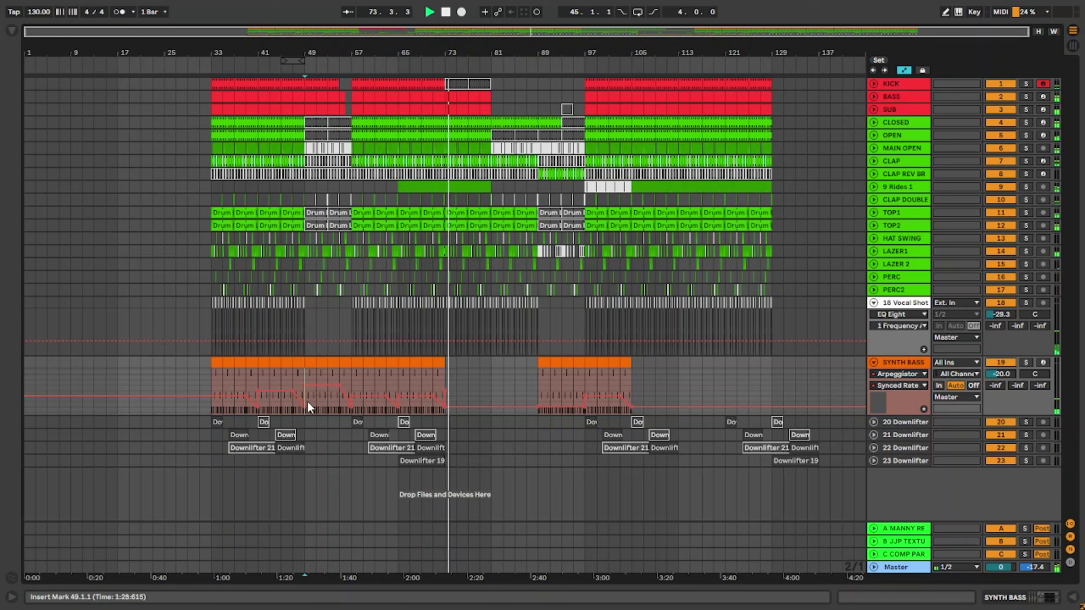
{"action": "left_click_drag", "start_coordinate": [306, 386], "coordinate": [317, 386]}
{"action": "key", "text": "ctrl+z"}
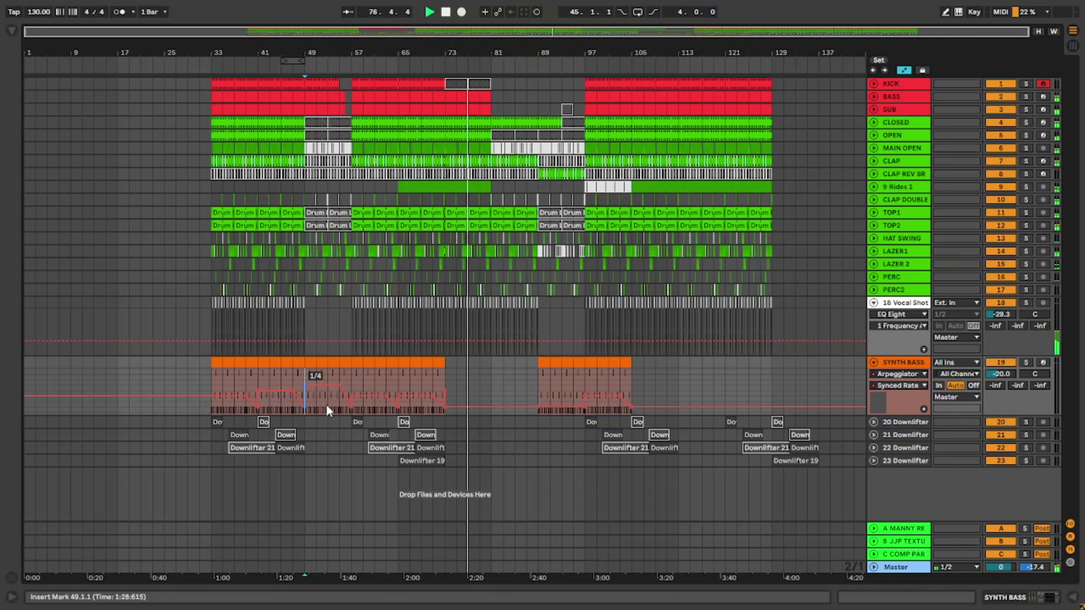
{"action": "left_click", "coordinate": [326, 404]}
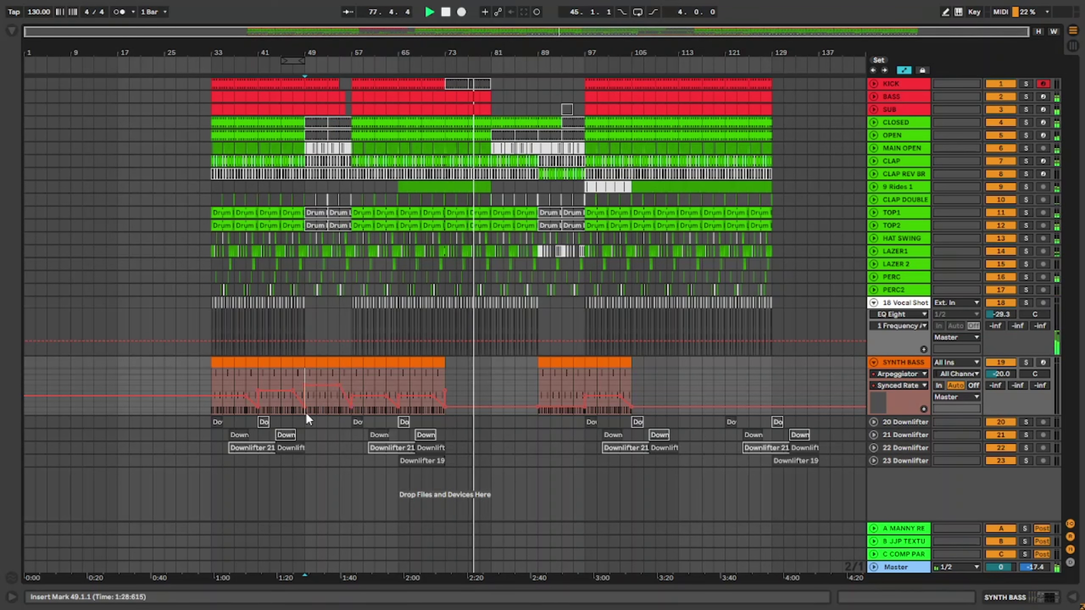
Copy SYNTH BASS bars 49–57 with their Arpeggiator Synced Rate automation to bar 89.
{"action": "left_click_drag", "start_coordinate": [306, 413], "coordinate": [348, 407]}
{"action": "key", "text": "ctrl+c"}
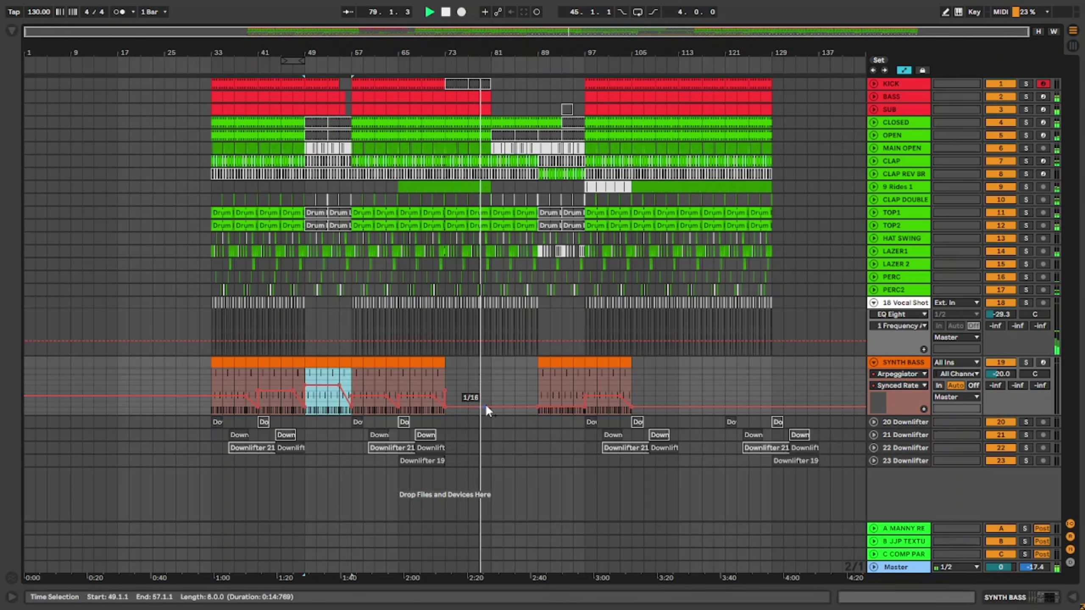
{"action": "left_click", "coordinate": [537, 385]}
{"action": "key", "text": "ctrl+v"}
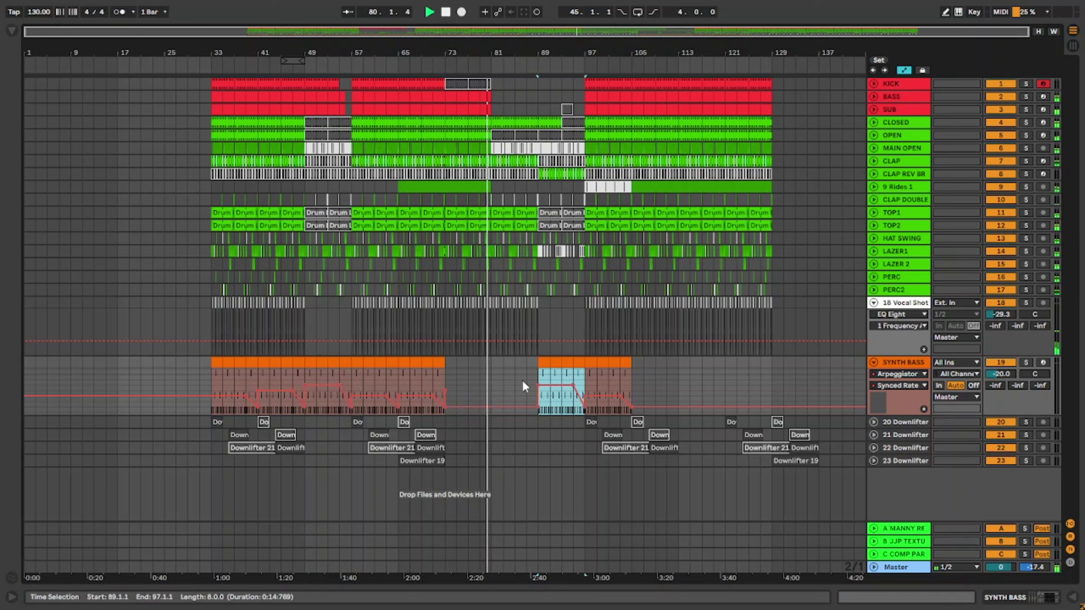
Try lowering the Synced Rate breakpoint at bar 89 to 1/128 and audition the change from bar 87.
{"action": "left_click", "coordinate": [527, 380]}
{"action": "left_click_drag", "start_coordinate": [538, 411], "coordinate": [538, 408]}
{"action": "key", "text": "space"}
{"action": "key", "text": "space"}
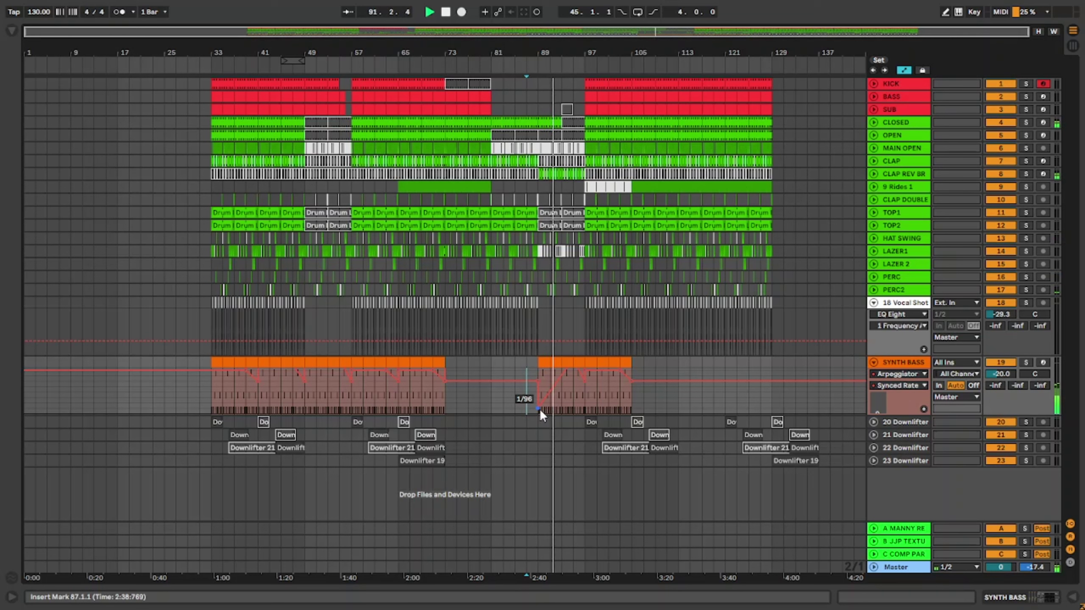
{"action": "left_click_drag", "start_coordinate": [539, 409], "coordinate": [539, 413]}
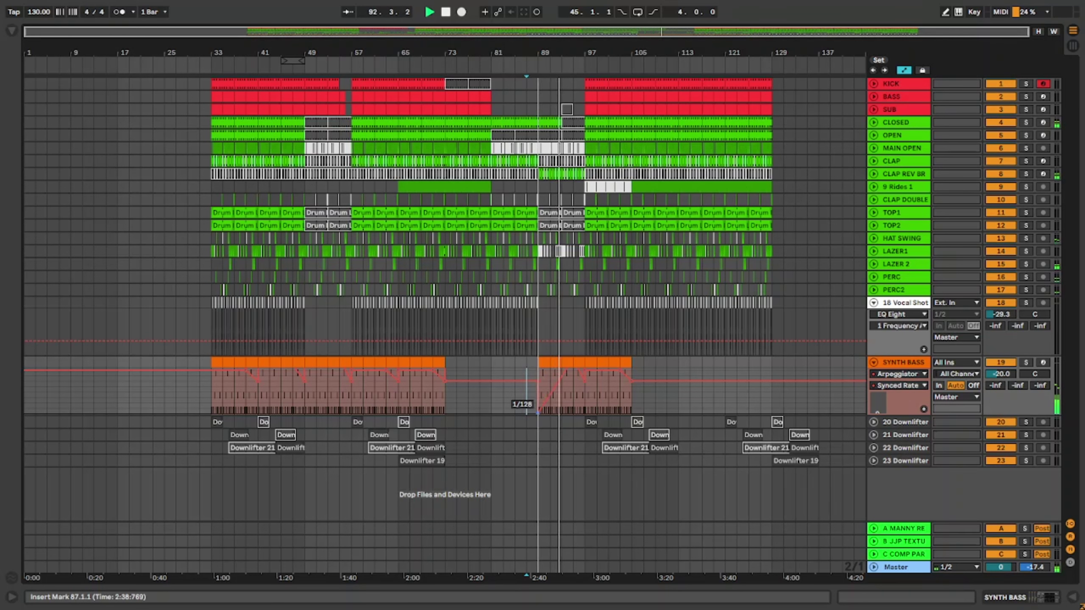
{"action": "key", "text": "space"}
{"action": "key", "text": "space"}
Move the low Synced Rate breakpoint to about bar 93 at 1/64, play from bar 89, and hide automation.
{"action": "left_click", "coordinate": [545, 360]}
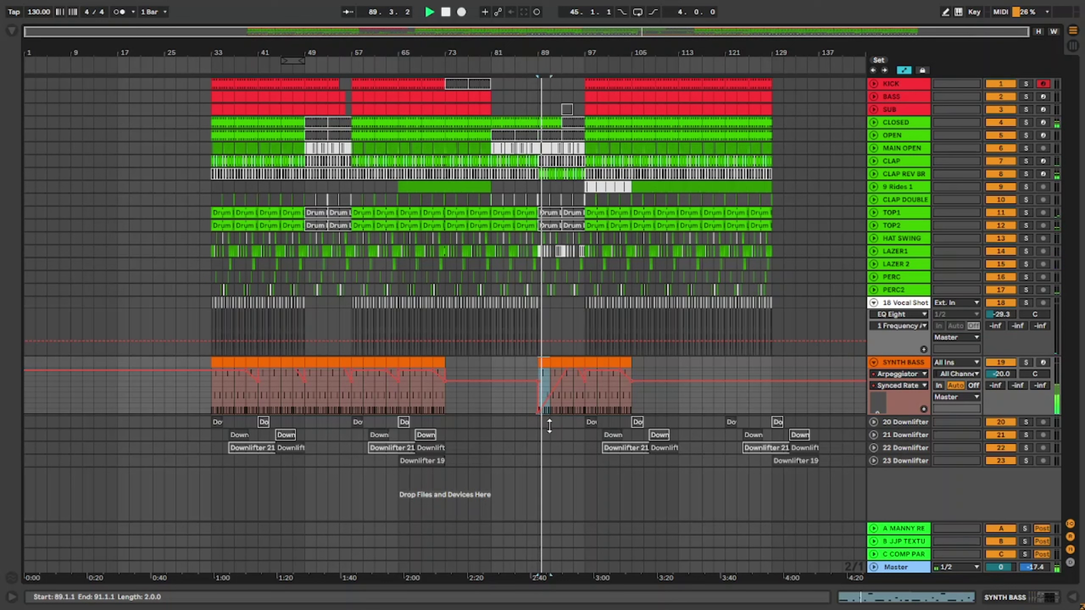
{"action": "left_click", "coordinate": [526, 408]}
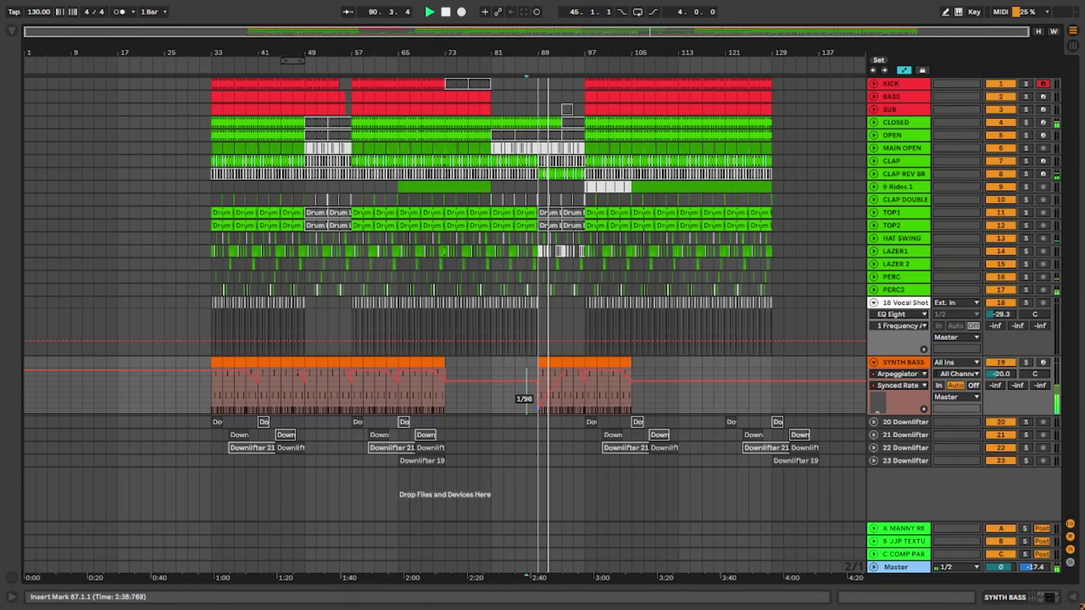
{"action": "left_click_drag", "start_coordinate": [539, 410], "coordinate": [562, 403]}
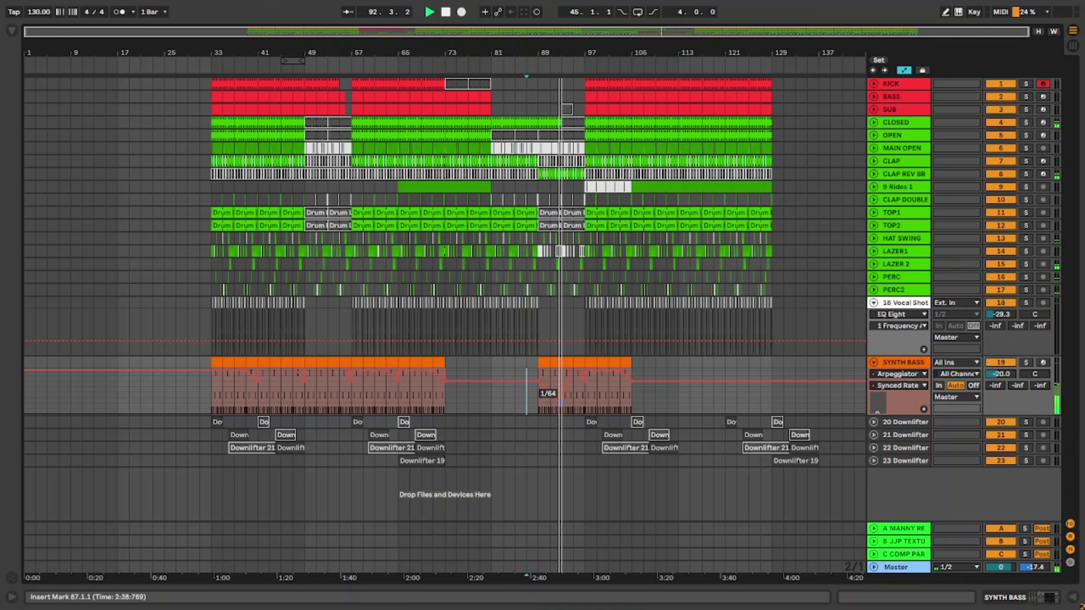
{"action": "left_click", "coordinate": [536, 400]}
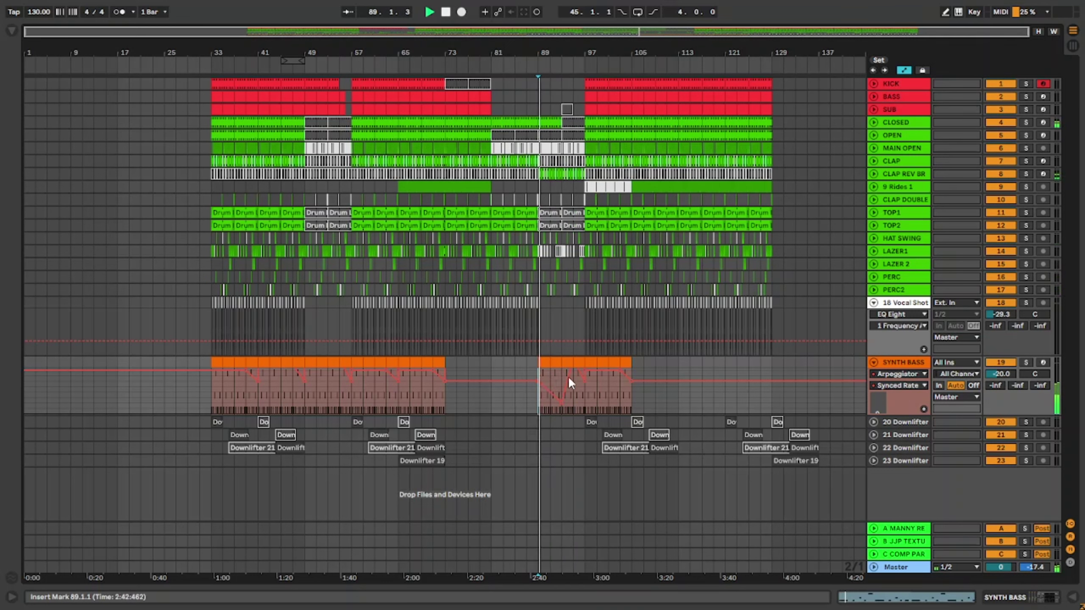
{"action": "key", "text": "a"}
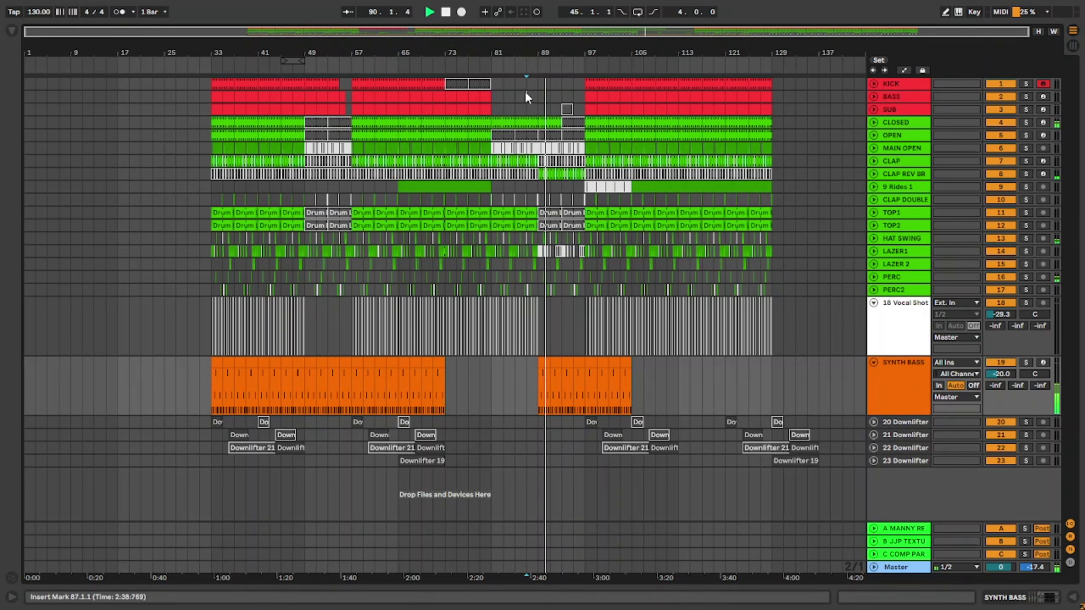
Find the Delay effect in the browser and add it to the 18 Vocal Shot track.
{"action": "left_click", "coordinate": [526, 93]}
{"action": "left_click", "coordinate": [520, 332]}
{"action": "scroll", "coordinate": [528, 332], "scroll_direction": "up", "scroll_amount": 10}
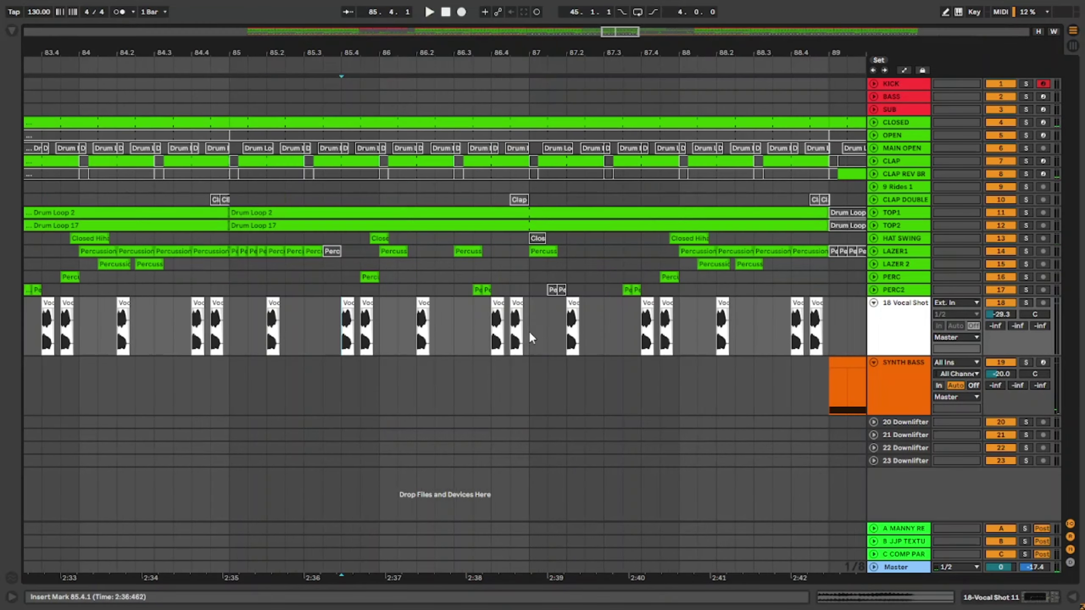
{"action": "key", "text": "a"}
{"action": "key", "text": "a"}
{"action": "key", "text": "ctrl+alt+l"}
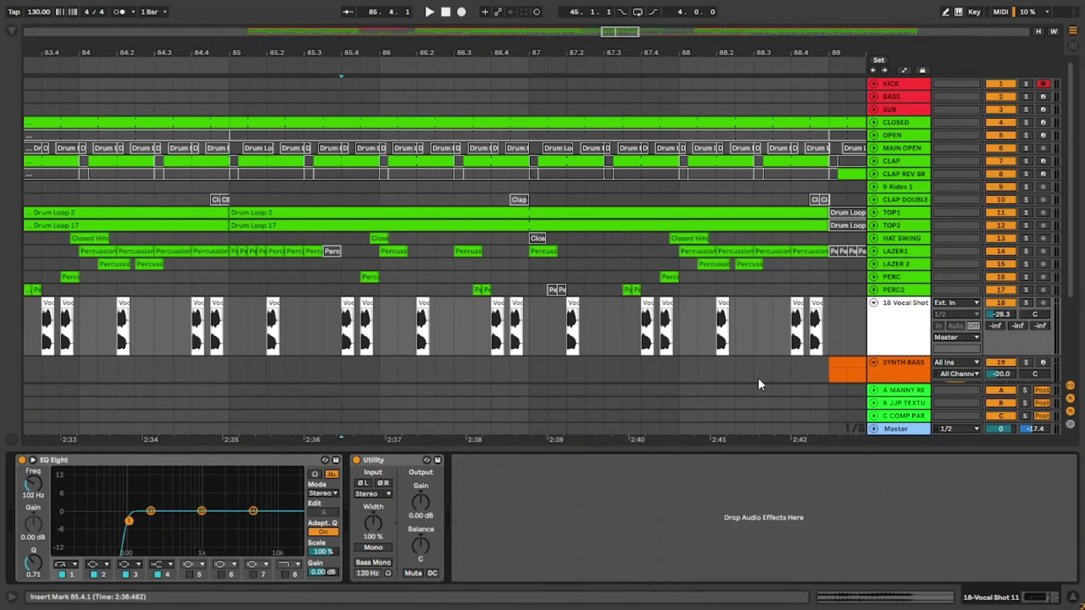
{"action": "key", "text": "ctrl+f"}
{"action": "type", "text": "DE"}
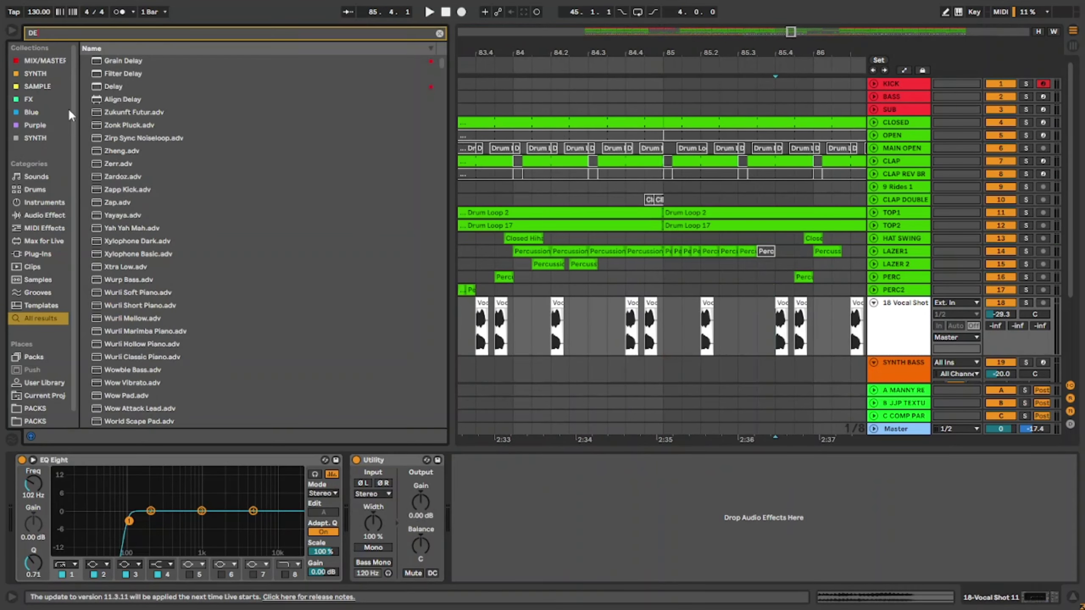
{"action": "double_click", "coordinate": [122, 87]}
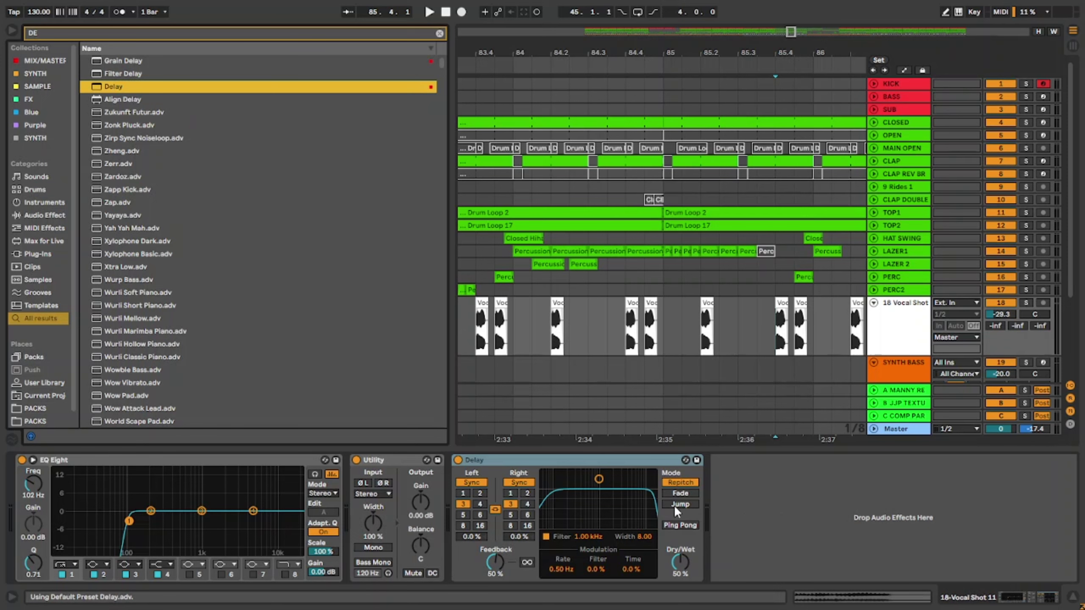
Show automation at the last vocal shots before bar 89 and switch off the Delay on the Vocal Shot track.
{"action": "scroll", "coordinate": [685, 353], "scroll_direction": "down", "scroll_amount": 3}
{"action": "scroll", "coordinate": [652, 319], "scroll_direction": "down", "scroll_amount": 4}
{"action": "left_click", "coordinate": [698, 326]}
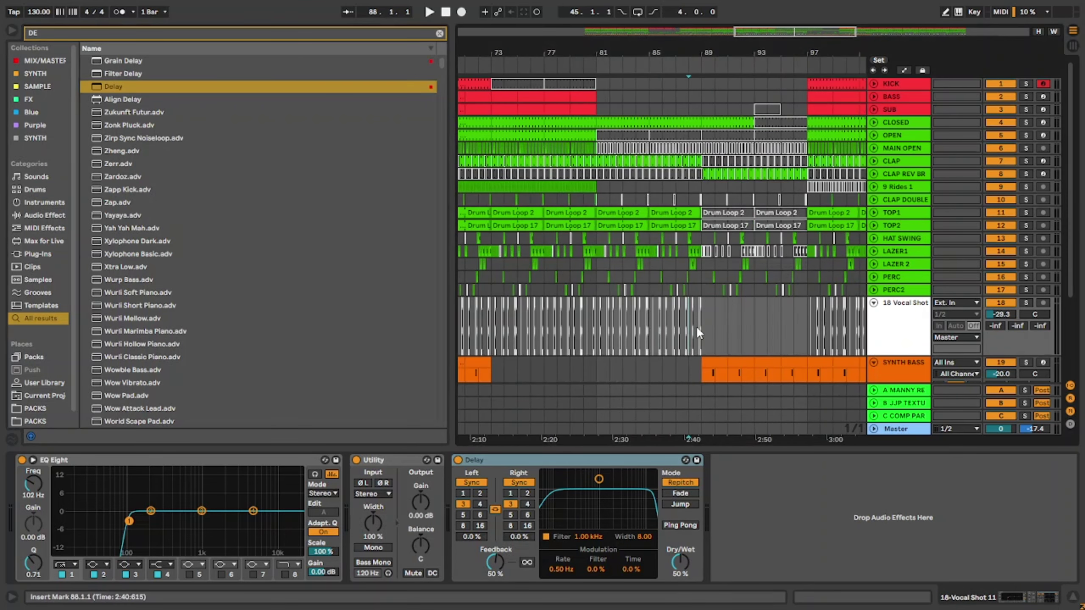
{"action": "scroll", "coordinate": [700, 328], "scroll_direction": "up", "scroll_amount": 6}
{"action": "key", "text": "a"}
{"action": "left_click", "coordinate": [458, 460]}
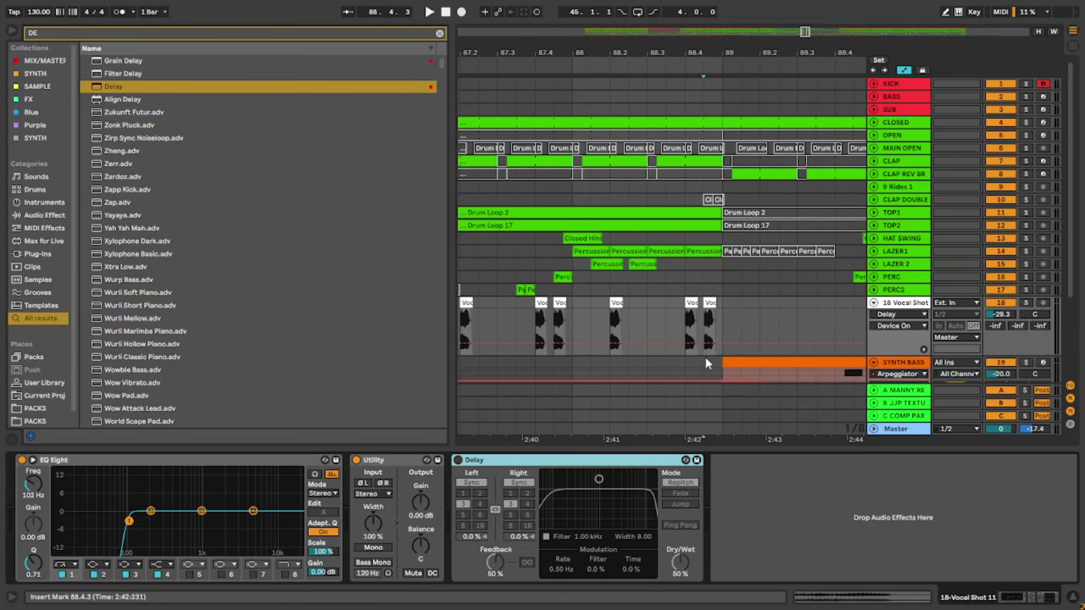
Automate the Vocal Shot Delay to switch on at the last shot before bar 89, with Freeze turning on at bar 89.
{"action": "left_click_drag", "start_coordinate": [703, 341], "coordinate": [703, 319]}
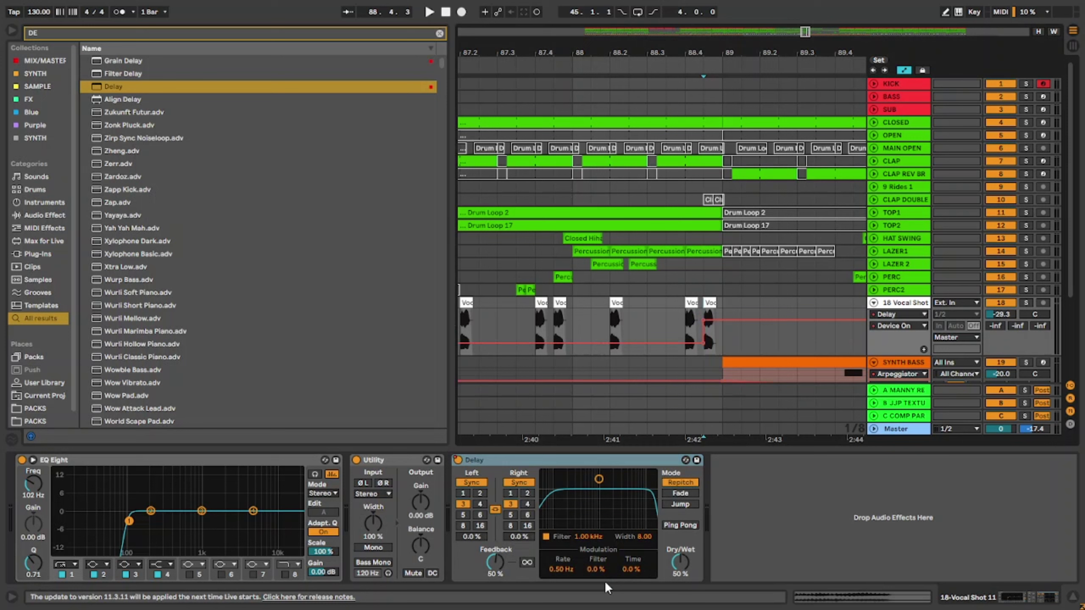
{"action": "left_click", "coordinate": [527, 563]}
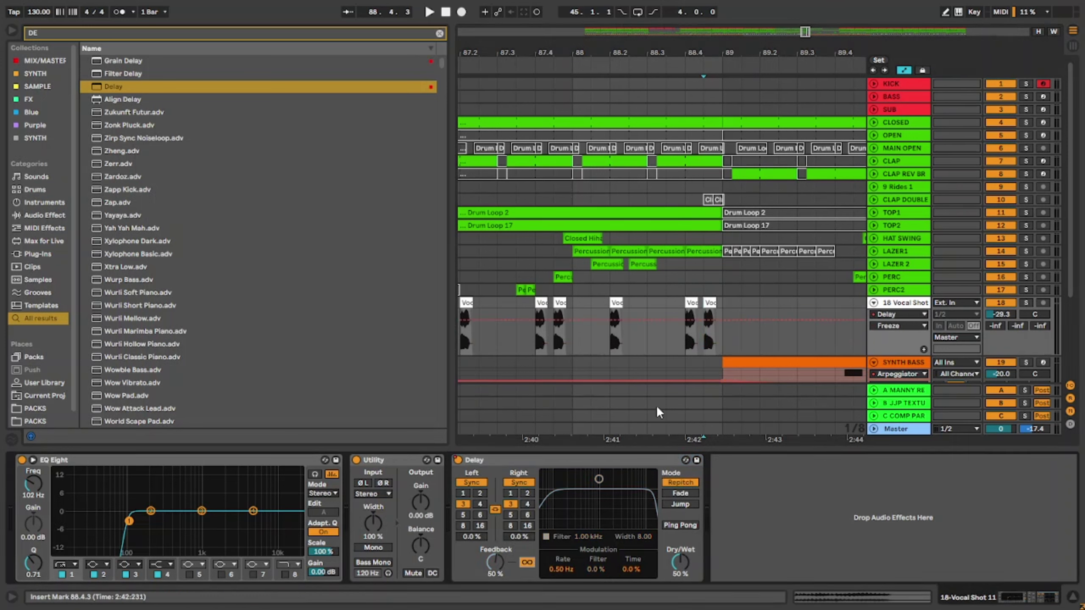
{"action": "left_click", "coordinate": [723, 319]}
{"action": "left_click_drag", "start_coordinate": [710, 320], "coordinate": [711, 335]}
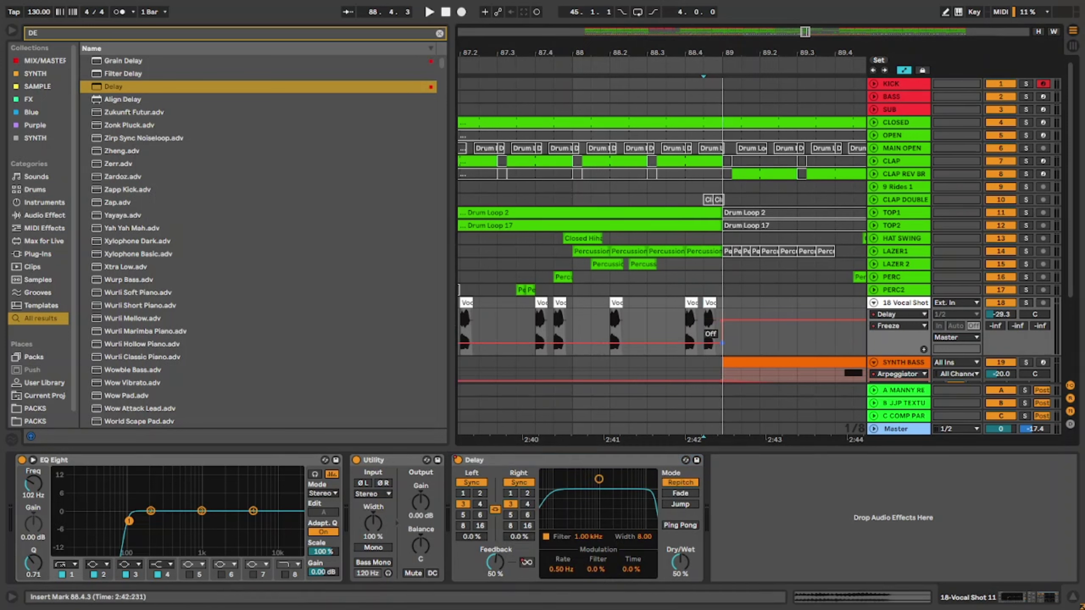
Set the Delay time to 6 sixteenths and play from just before the last vocal shot.
{"action": "left_click", "coordinate": [527, 515]}
{"action": "left_click", "coordinate": [701, 314]}
{"action": "key", "text": "space"}
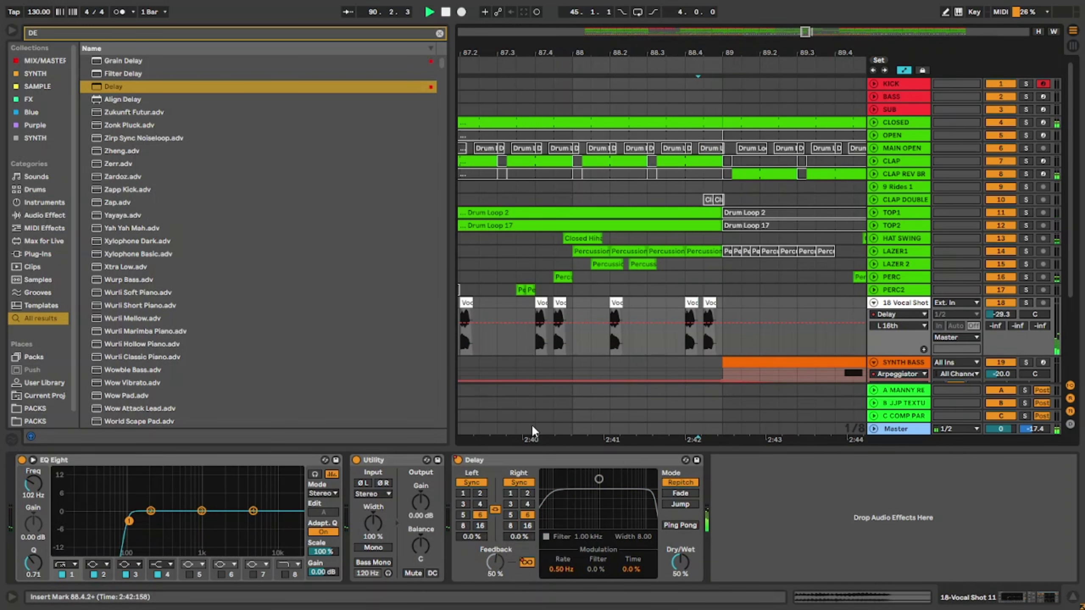
Automate the Delay's Dry/Wet to fall in a curve from 50% at bar 89 towards zero at bar 97.
{"action": "scroll", "coordinate": [515, 356], "scroll_direction": "down", "scroll_amount": 10}
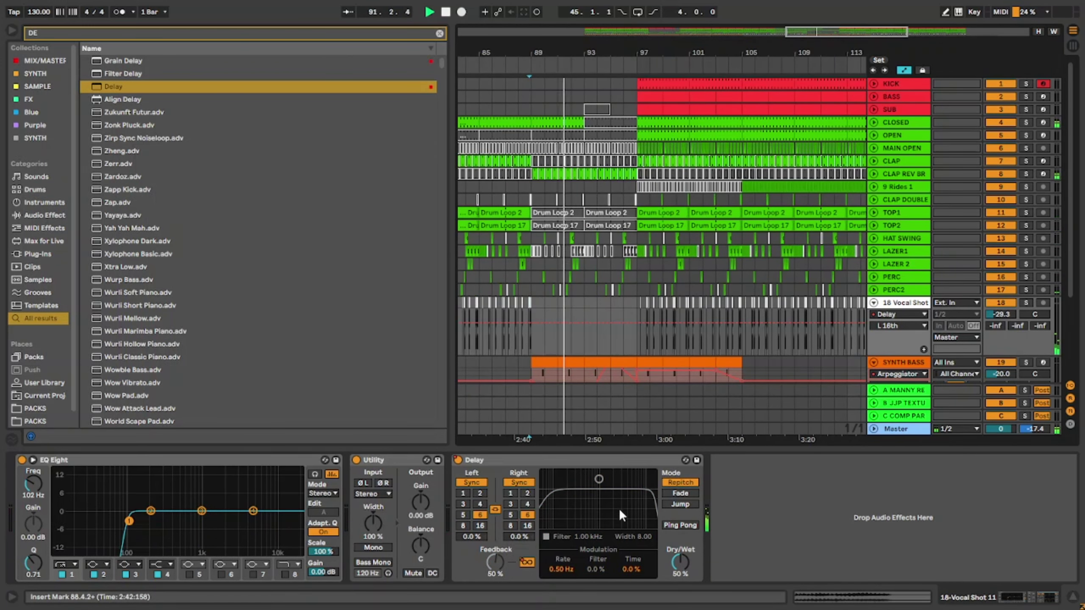
{"action": "left_click", "coordinate": [681, 562]}
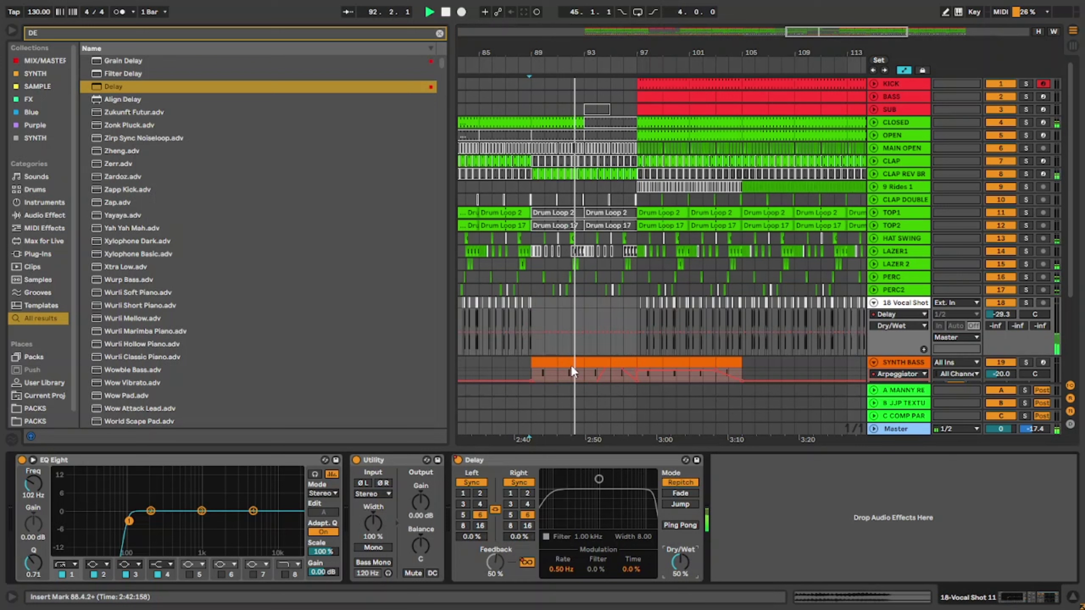
{"action": "left_click", "coordinate": [535, 333]}
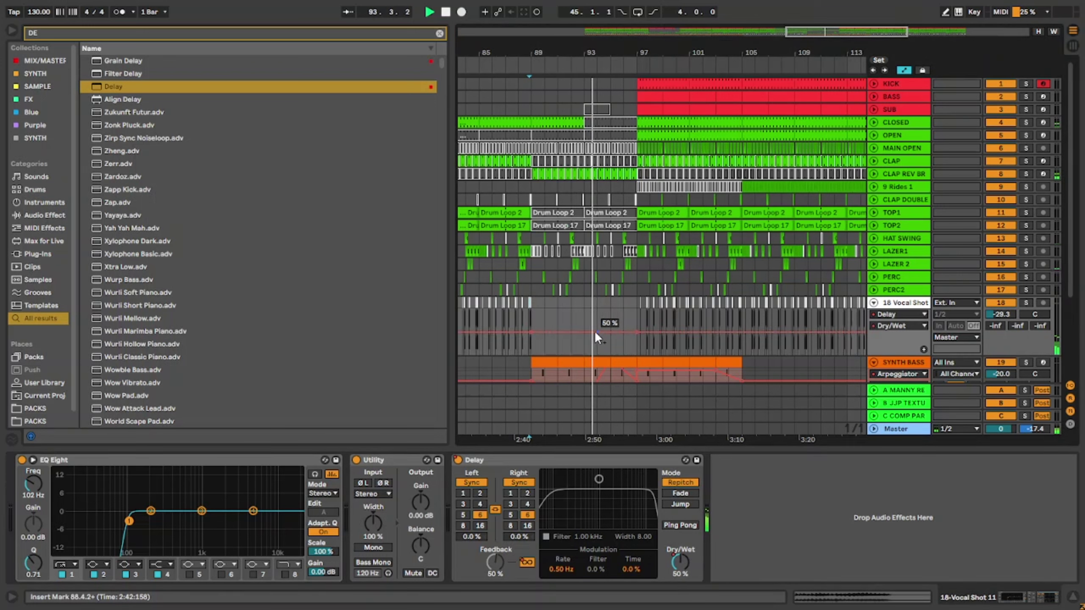
{"action": "left_click_drag", "start_coordinate": [637, 332], "coordinate": [598, 335]}
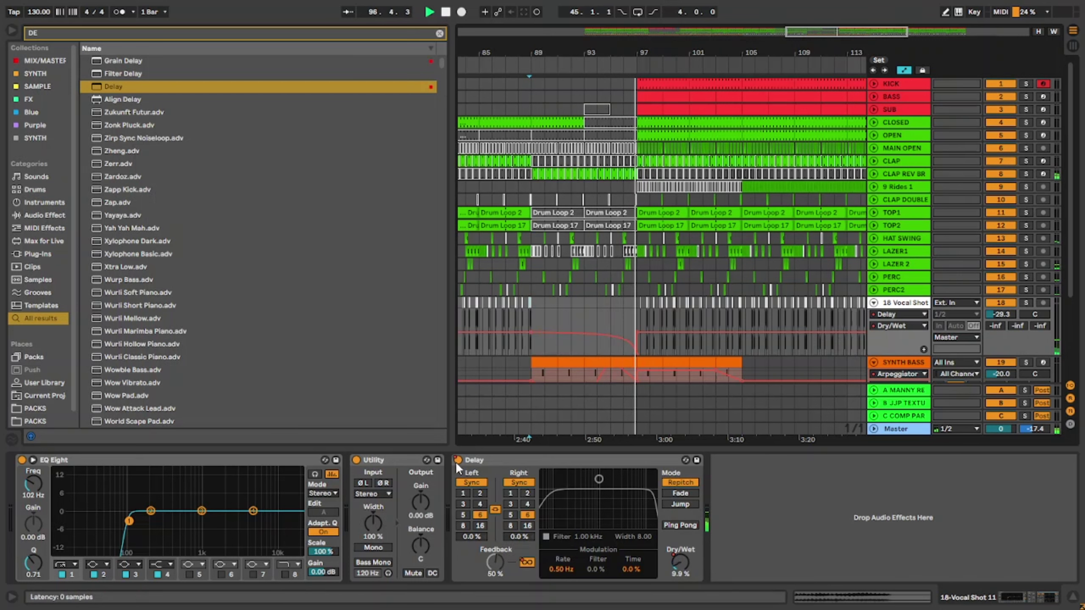
Automate the Vocal Shot Delay's Device On to switch off at bar 97, and hide the automation.
{"action": "left_click", "coordinate": [456, 460]}
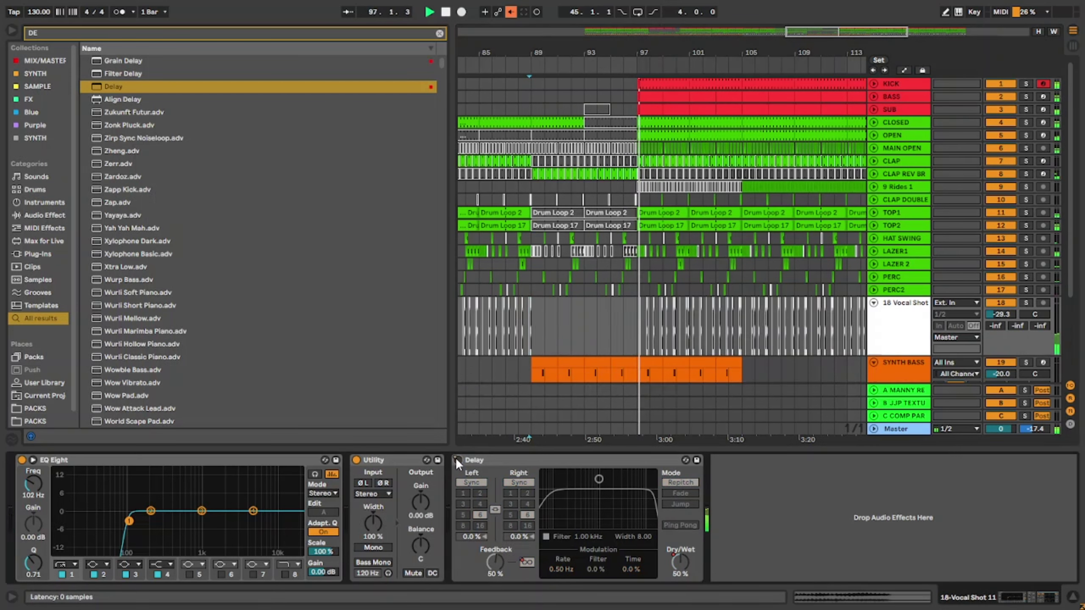
{"action": "left_click", "coordinate": [511, 11]}
{"action": "left_click", "coordinate": [637, 320]}
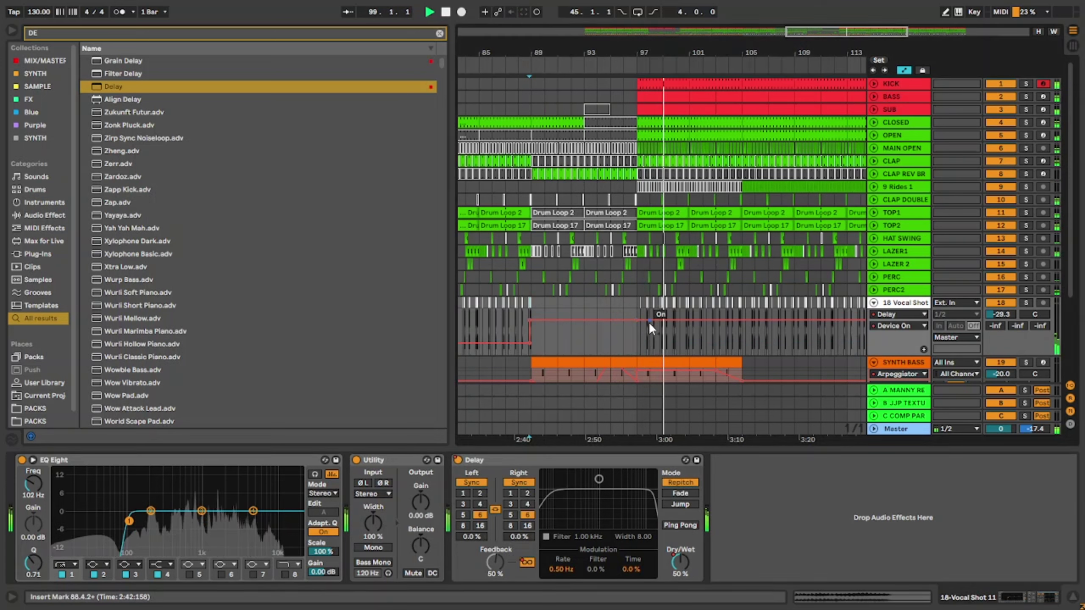
{"action": "key", "text": "a"}
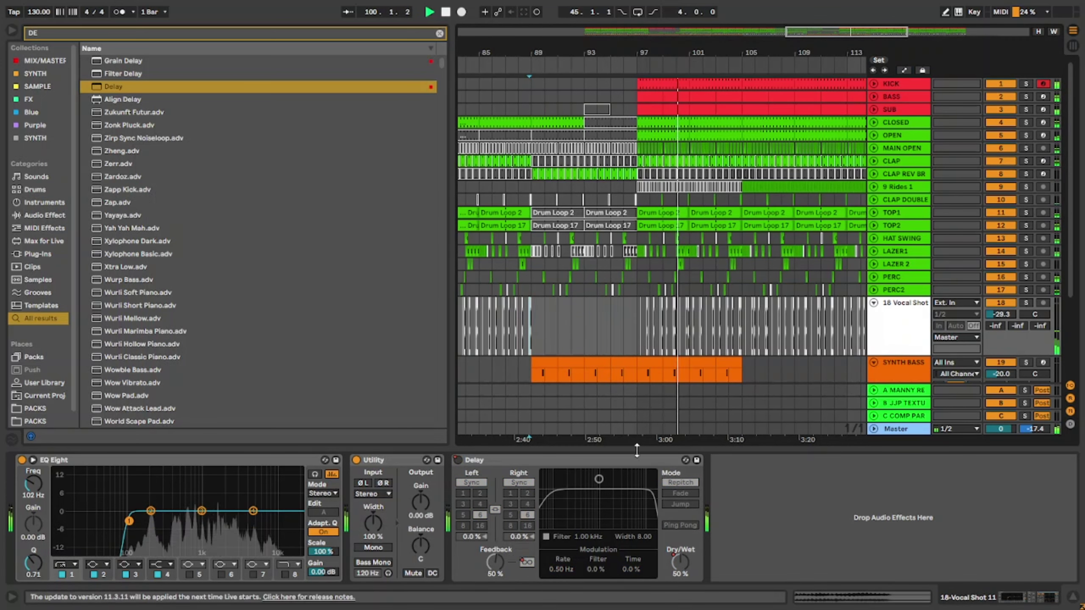
Find Auto Filter in the MIX/MASTER collection and add it to the SYNTH BASS track.
{"action": "left_click", "coordinate": [531, 349]}
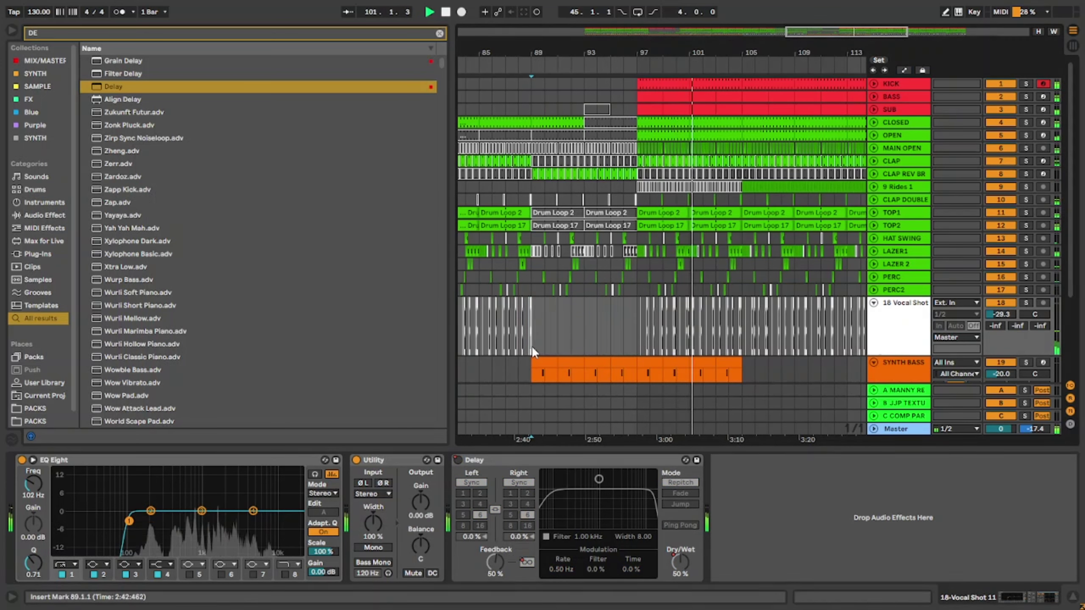
{"action": "key", "text": "ctrl+f"}
{"action": "type", "text": "A"}
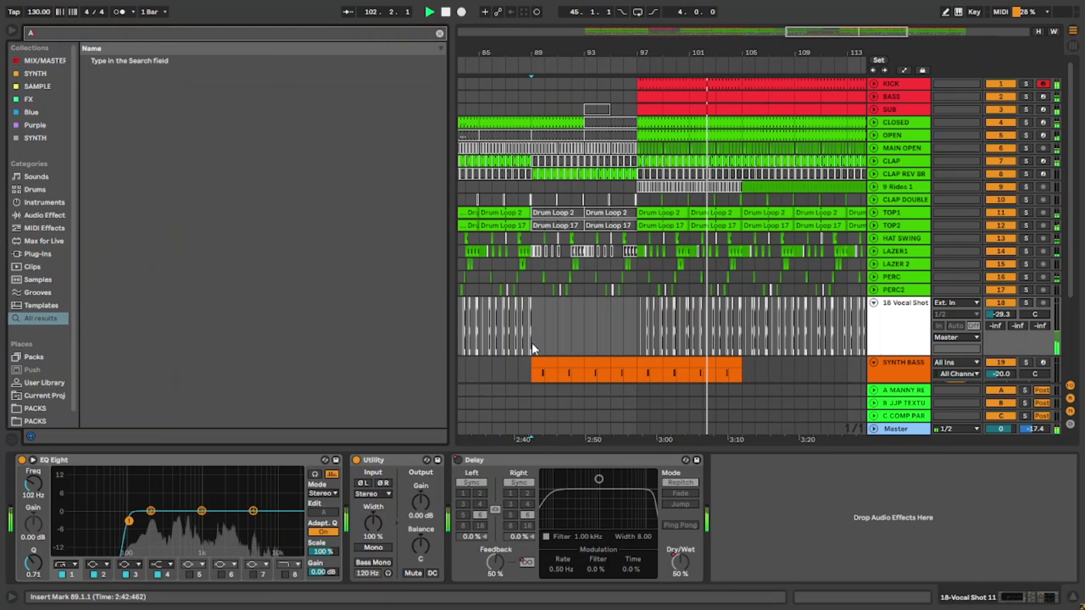
{"action": "type", "text": "U"}
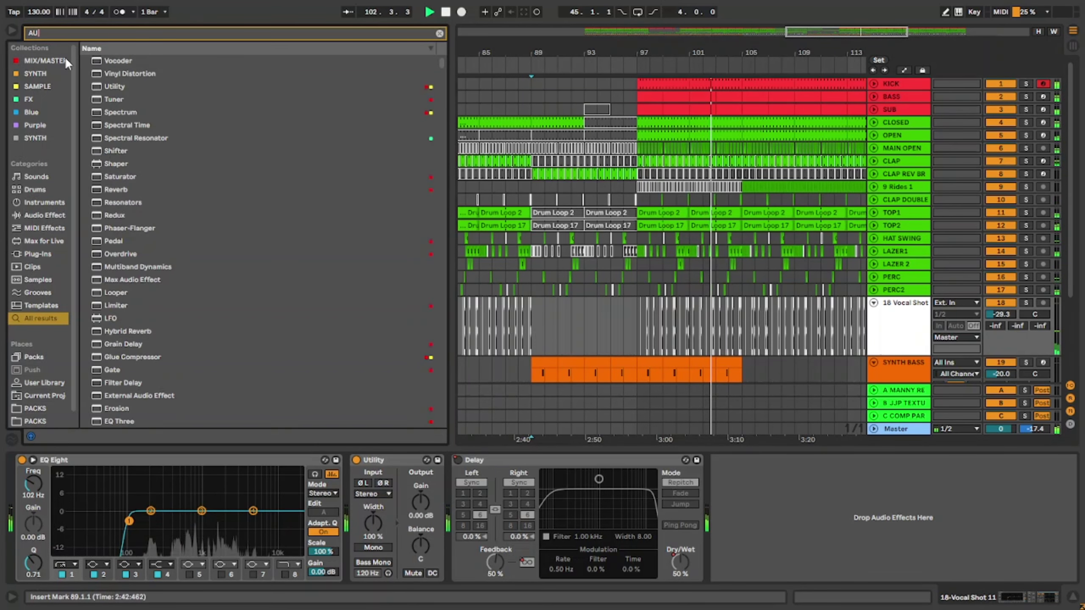
{"action": "type", "text": "T"}
{"action": "left_click_drag", "start_coordinate": [125, 73], "coordinate": [536, 370]}
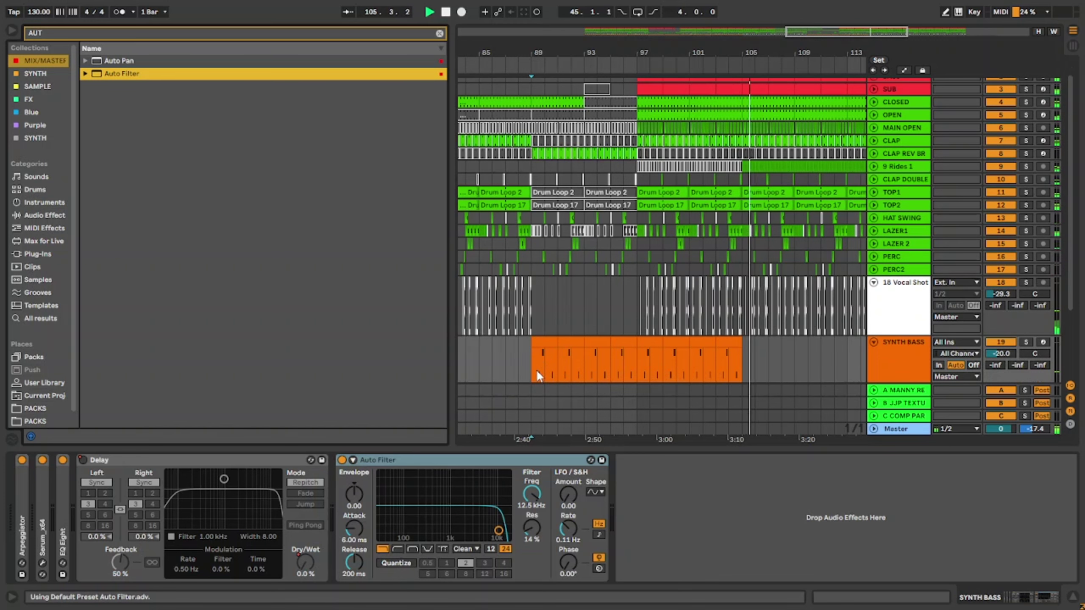
Show automation, lower the synth bass Auto Filter Frequency to 403 Hz, and add a Frequency breakpoint at bar 89.
{"action": "left_click", "coordinate": [532, 495]}
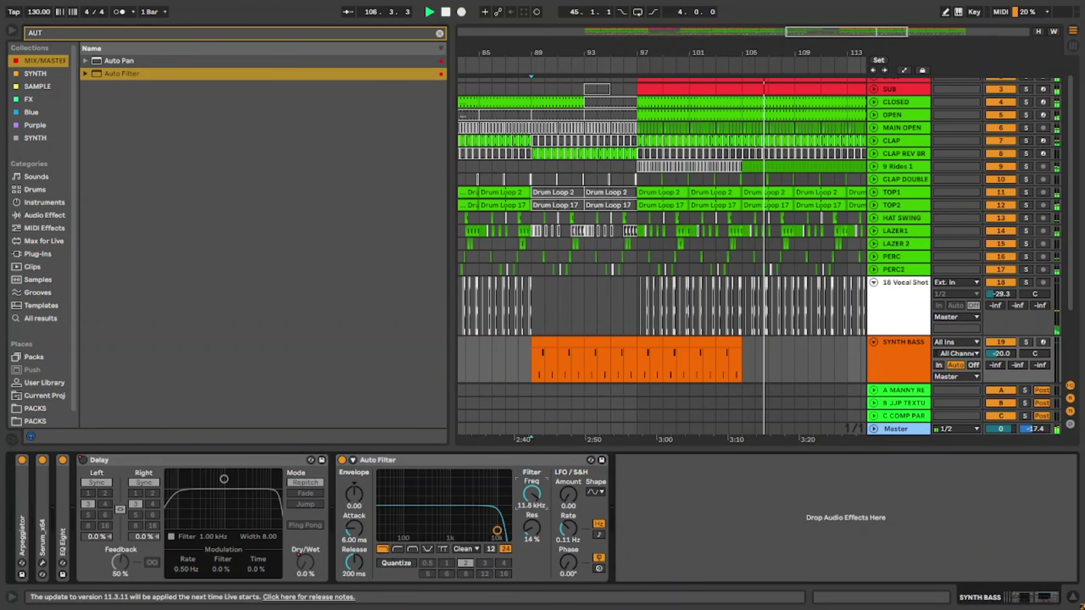
{"action": "key", "text": "a"}
{"action": "left_click_drag", "start_coordinate": [535, 493], "coordinate": [536, 537]}
{"action": "key", "text": "space"}
{"action": "key", "text": "space"}
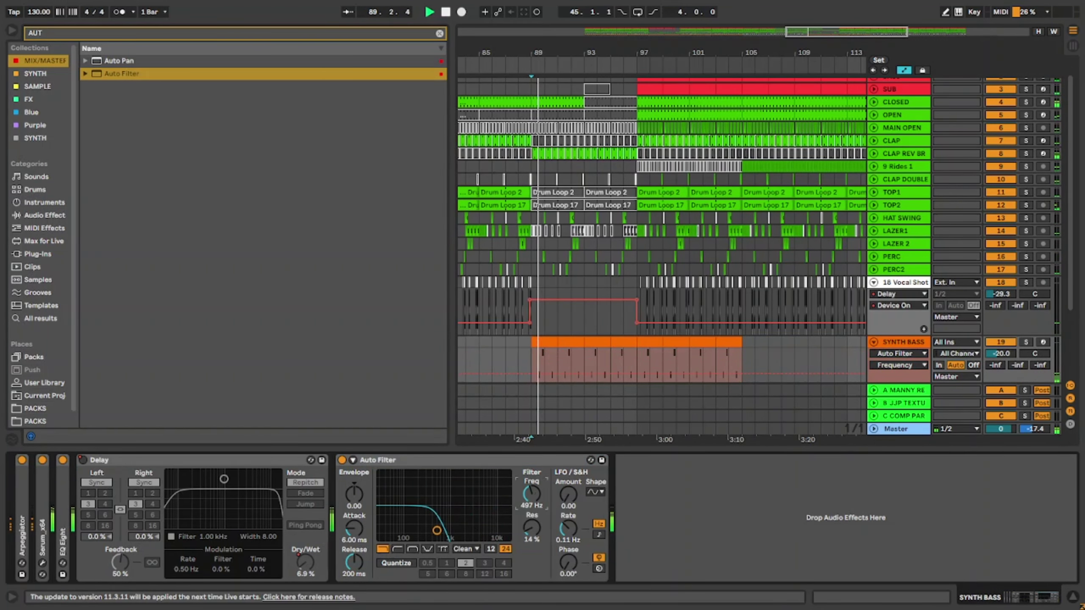
{"action": "scroll", "coordinate": [561, 331], "scroll_direction": "down", "scroll_amount": 4}
{"action": "left_click", "coordinate": [532, 307]}
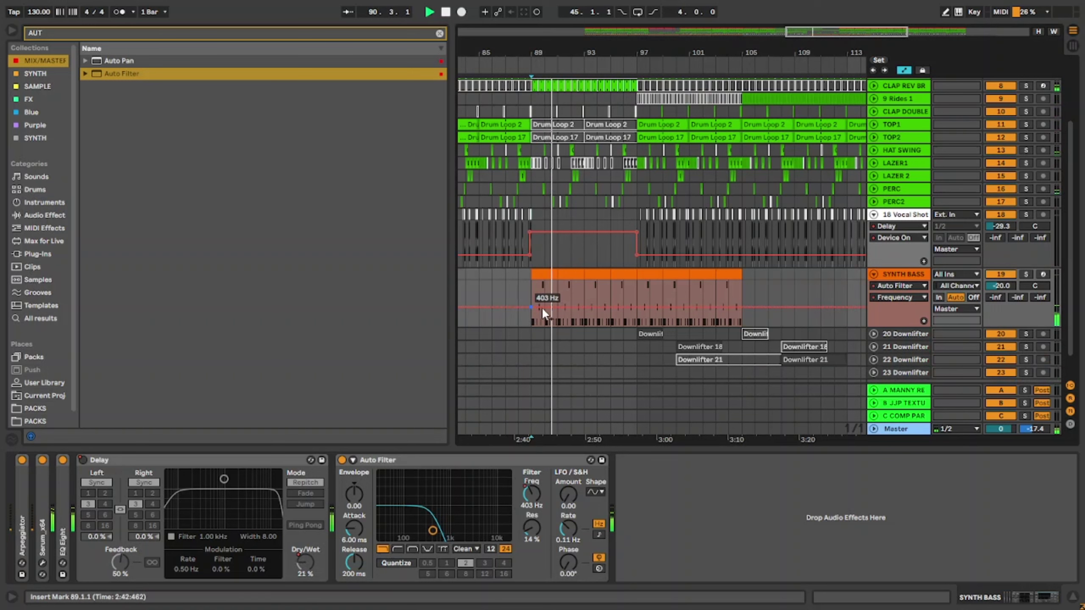
Ramp the Auto Filter Frequency upward from bar 89 to a higher breakpoint at bar 97, and play from bar 87.
{"action": "left_click", "coordinate": [637, 307]}
{"action": "left_click_drag", "start_coordinate": [611, 307], "coordinate": [637, 281]}
{"action": "left_click", "coordinate": [509, 292]}
{"action": "key", "text": "space"}
{"action": "key", "text": "space"}
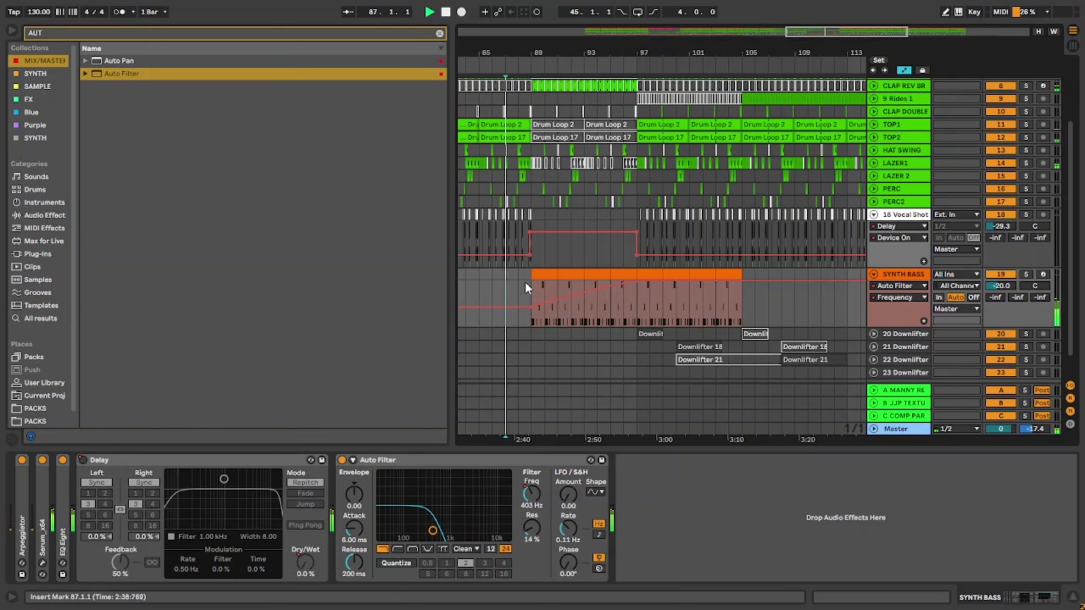
Clear the browser search and hide the browser to widen the arrangement.
{"action": "left_click_drag", "start_coordinate": [1070, 250], "coordinate": [1070, 184]}
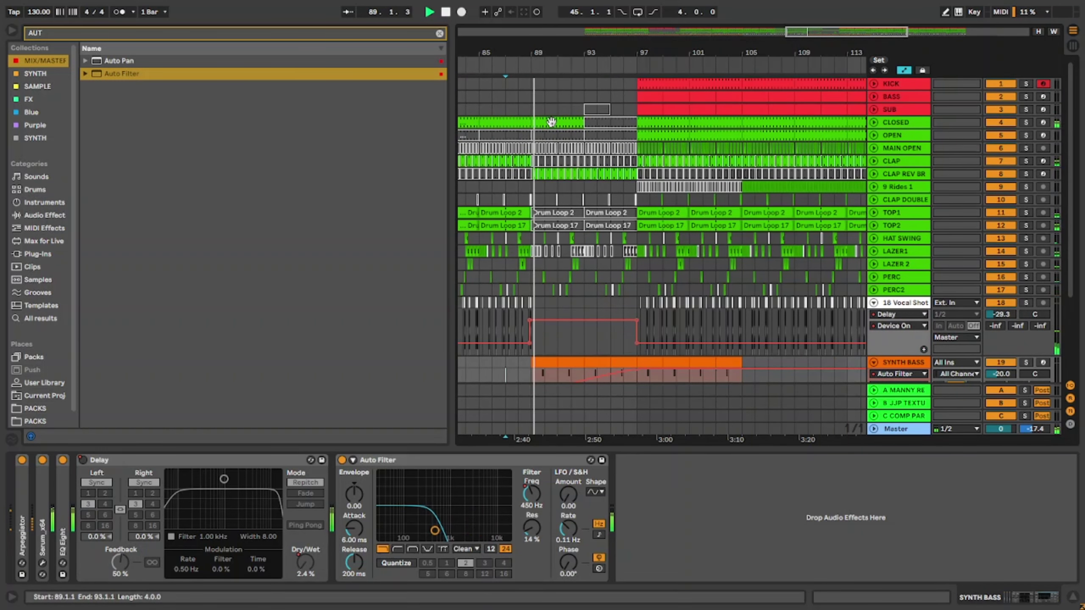
{"action": "left_click", "coordinate": [440, 33]}
{"action": "left_click", "coordinate": [12, 31]}
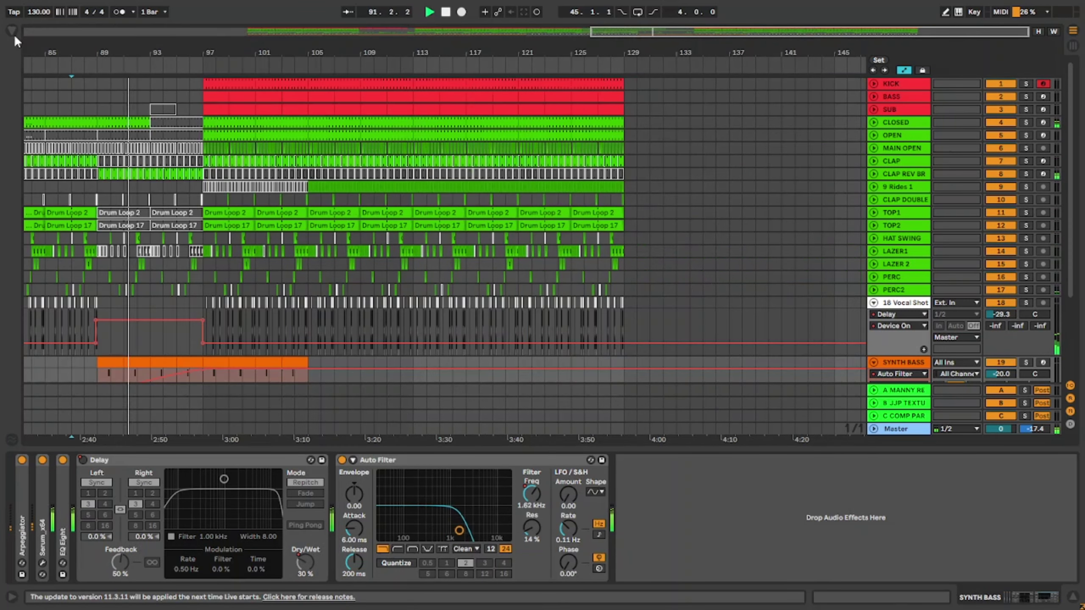
Unfold the KICK track, copy the kick from 97.1.1 to 97.1.3, and paste it at bar 93.
{"action": "left_click", "coordinate": [874, 84]}
{"action": "left_click", "coordinate": [206, 123]}
{"action": "scroll", "coordinate": [205, 122], "scroll_direction": "up", "scroll_amount": 5}
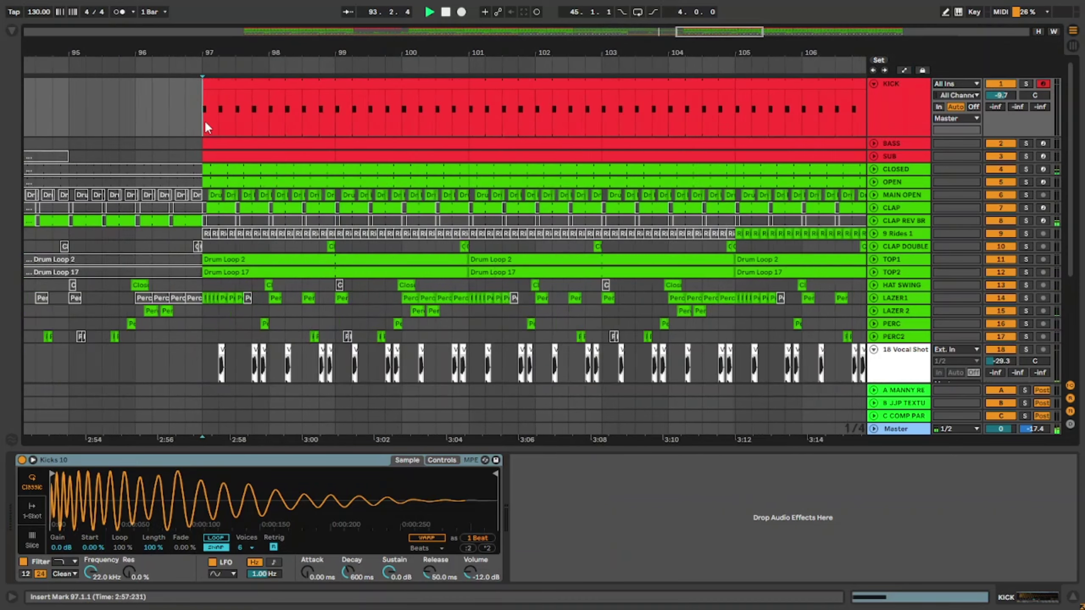
{"action": "left_click_drag", "start_coordinate": [210, 118], "coordinate": [226, 116]}
{"action": "scroll", "coordinate": [235, 122], "scroll_direction": "down", "scroll_amount": 5}
{"action": "scroll", "coordinate": [252, 139], "scroll_direction": "down", "scroll_amount": 3}
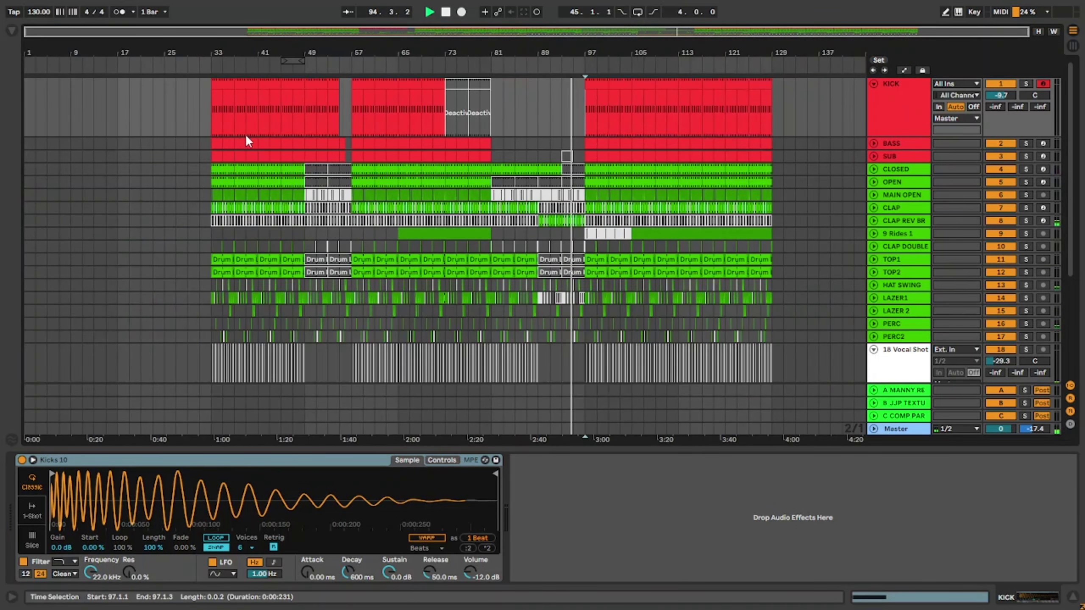
{"action": "left_click", "coordinate": [562, 112]}
{"action": "scroll", "coordinate": [562, 111], "scroll_direction": "up", "scroll_amount": 5}
{"action": "key", "text": "ctrl+v"}
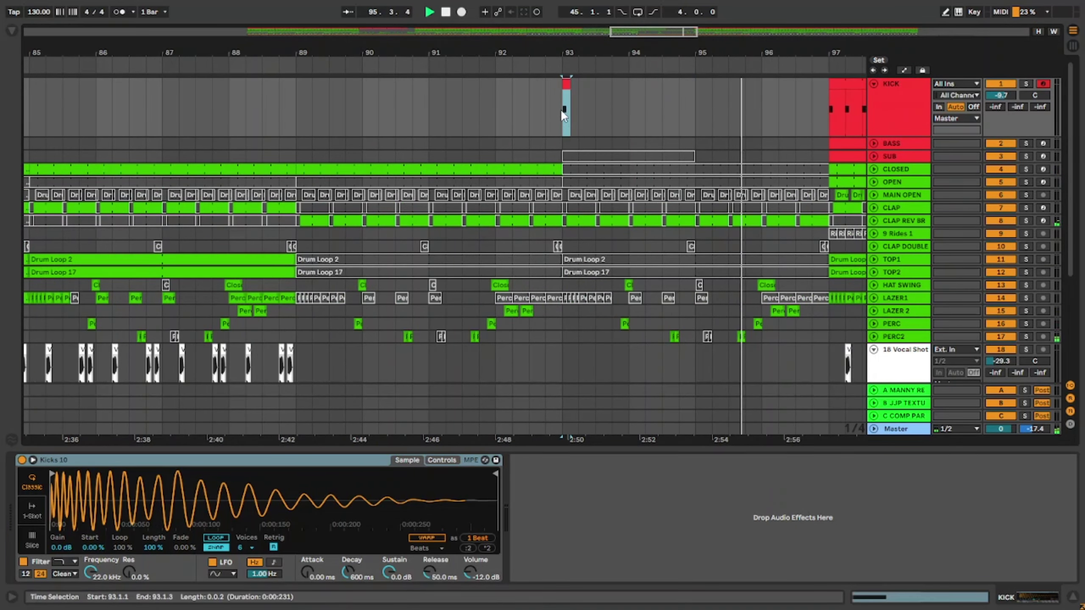
Paste the copied kick at bars 94 and 95 and at 94.3 and 95.2.
{"action": "left_click", "coordinate": [633, 119]}
{"action": "key", "text": "ctrl+v"}
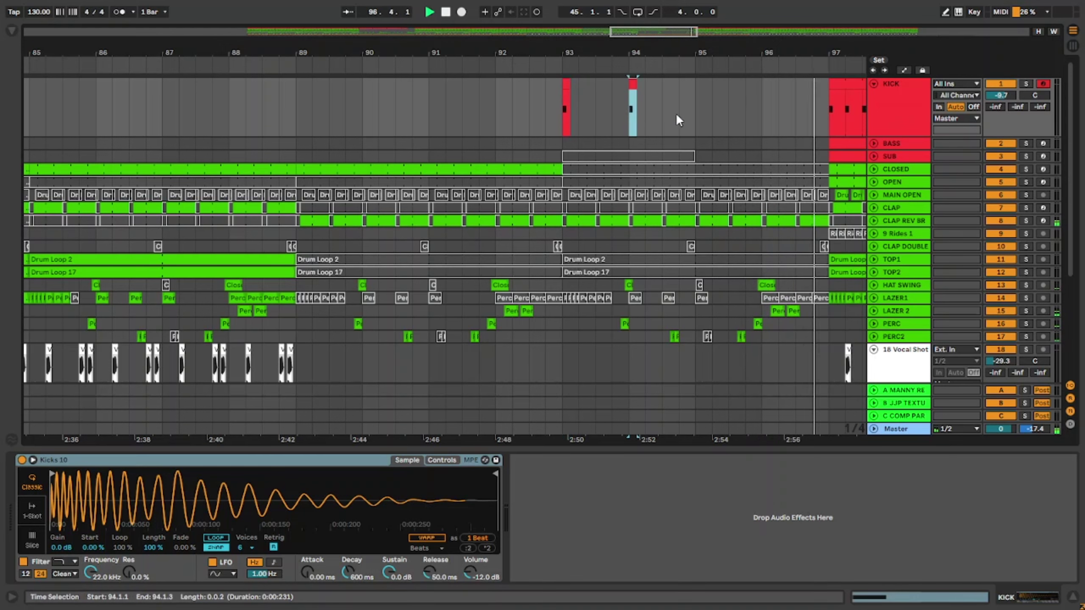
{"action": "left_click", "coordinate": [697, 111]}
{"action": "scroll", "coordinate": [700, 112], "scroll_direction": "up", "scroll_amount": 4}
{"action": "key", "text": "ctrl+v"}
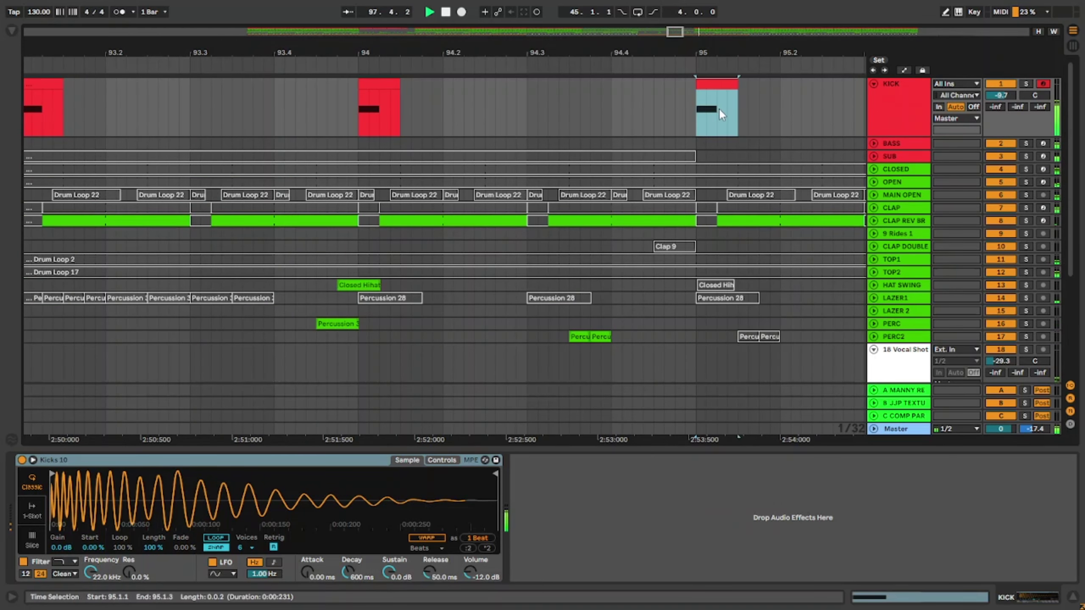
{"action": "left_click", "coordinate": [528, 106]}
{"action": "key", "text": "ctrl+v"}
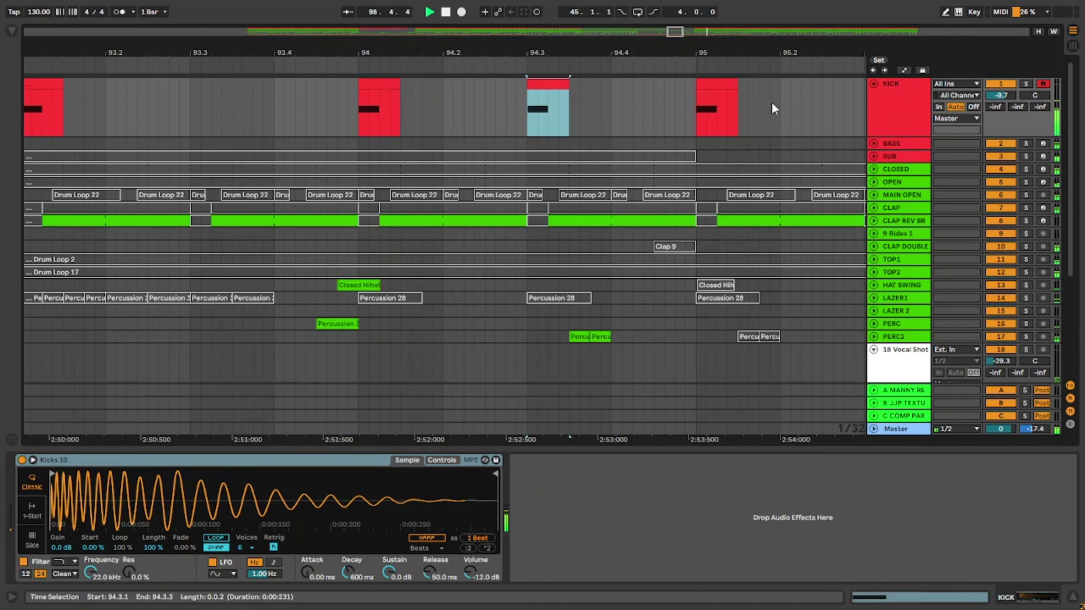
{"action": "left_click", "coordinate": [782, 110]}
{"action": "left_click", "coordinate": [701, 105]}
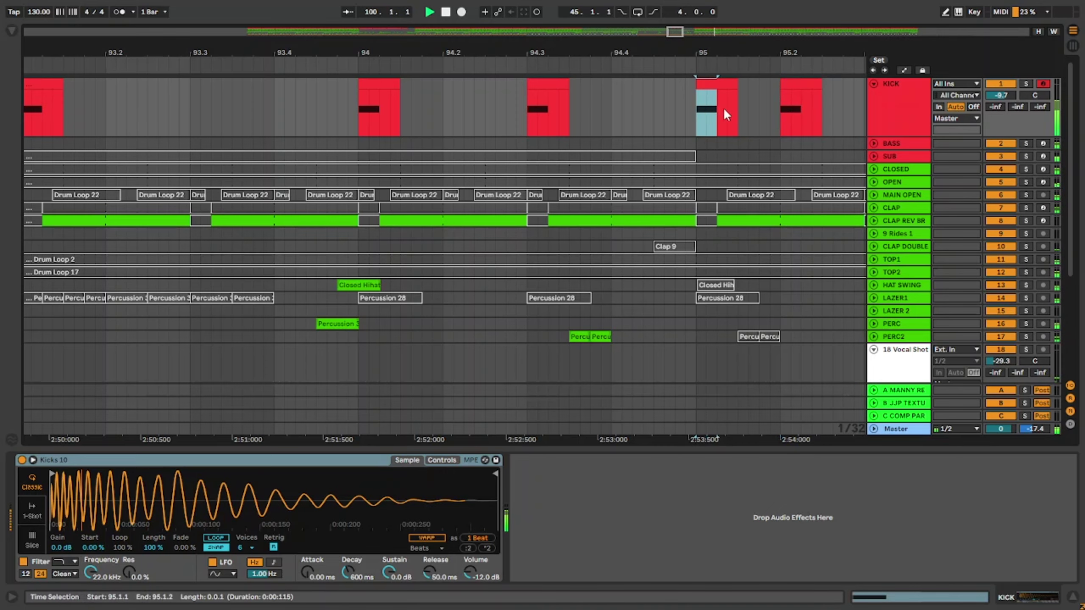
Add further kicks at 95.3, 95.3.3 and 95.4 to tighten the build-up.
{"action": "scroll", "coordinate": [702, 109], "scroll_direction": "down", "scroll_amount": 4}
{"action": "scroll", "coordinate": [756, 115], "scroll_direction": "up", "scroll_amount": 2}
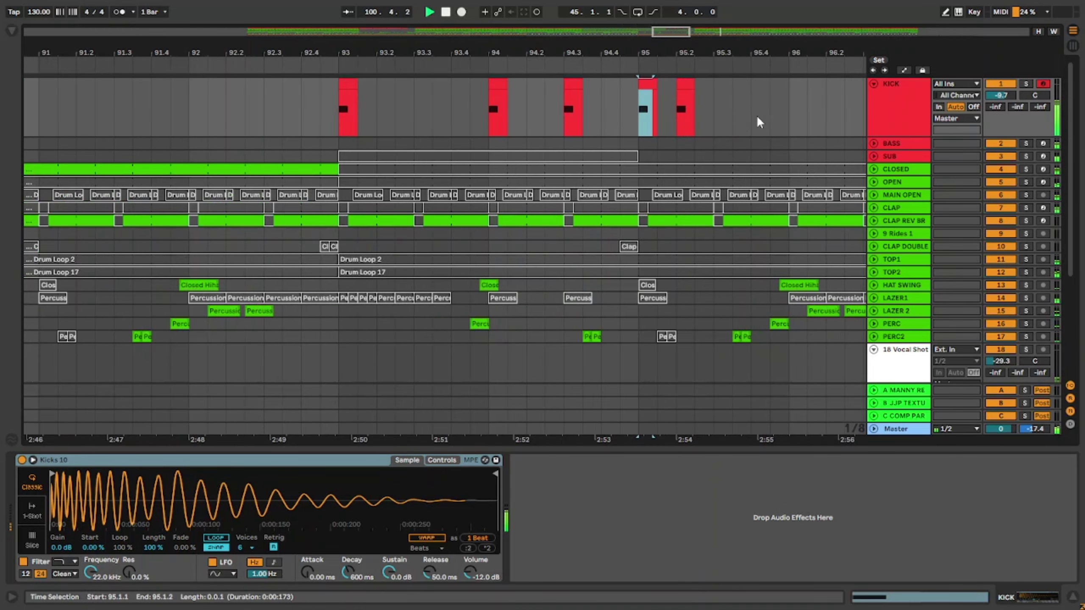
{"action": "left_click", "coordinate": [712, 107]}
{"action": "key", "text": "ctrl+v"}
{"action": "scroll", "coordinate": [744, 126], "scroll_direction": "up", "scroll_amount": 4}
{"action": "key", "text": "ctrl+v"}
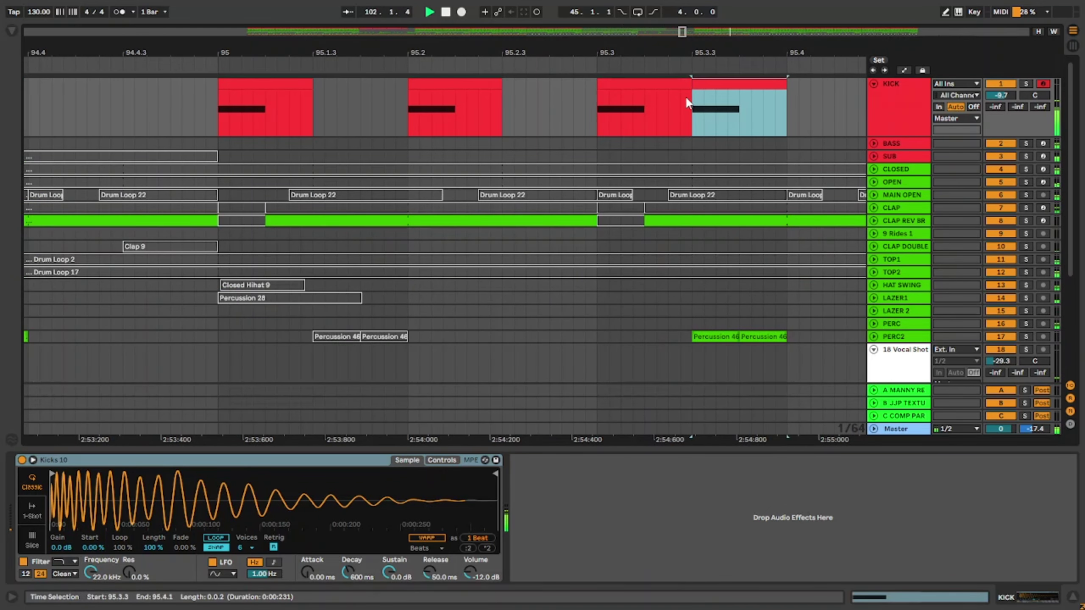
{"action": "scroll", "coordinate": [685, 98], "scroll_direction": "down", "scroll_amount": 4}
{"action": "key", "text": "ctrl+v"}
Copy the first sixteenth of the kick at 95.4 and repeat it up to bar 96.
{"action": "scroll", "coordinate": [666, 117], "scroll_direction": "up", "scroll_amount": 4}
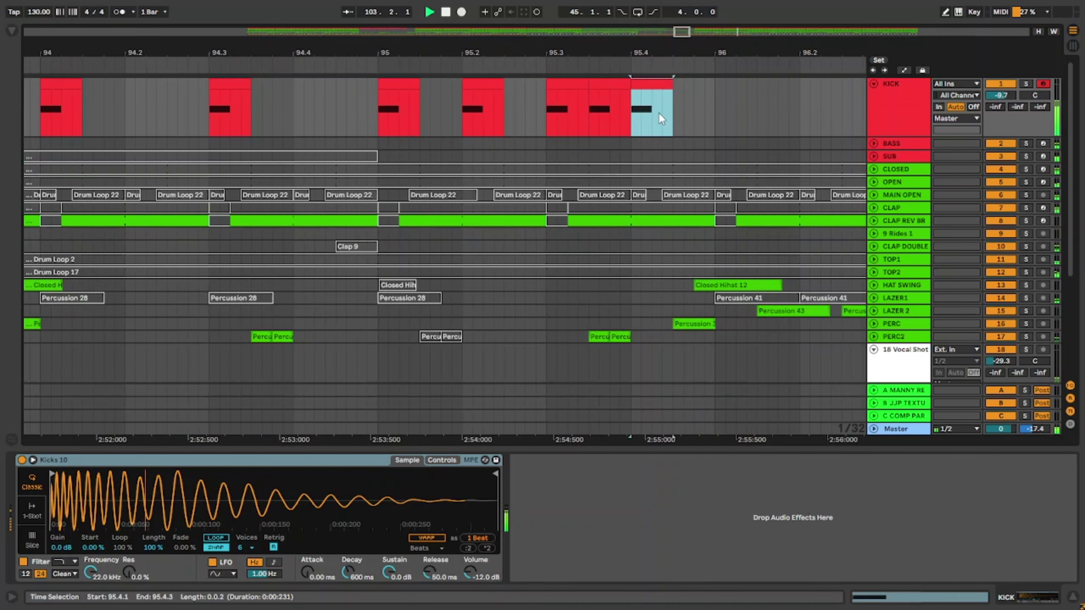
{"action": "left_click_drag", "start_coordinate": [651, 108], "coordinate": [632, 102]}
{"action": "key", "text": "ctrl+v"}
{"action": "key", "text": "ctrl+v"}
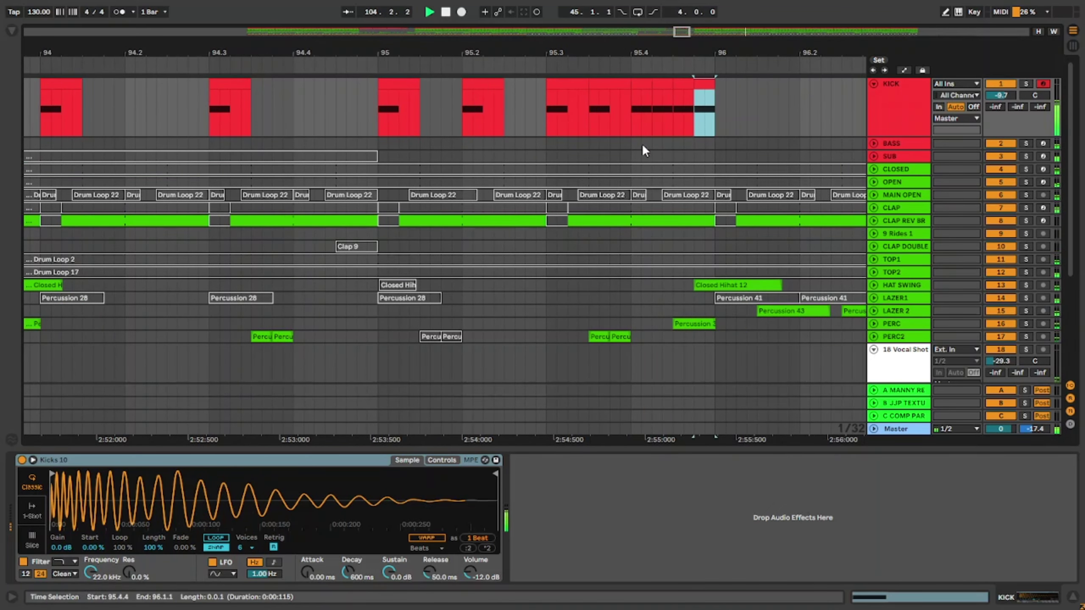
Extend the kick roll to bar 96 and repeat a 1/32 slice of the kick from there past 96.2.
{"action": "scroll", "coordinate": [642, 143], "scroll_direction": "down", "scroll_amount": 5}
{"action": "scroll", "coordinate": [705, 139], "scroll_direction": "up", "scroll_amount": 3}
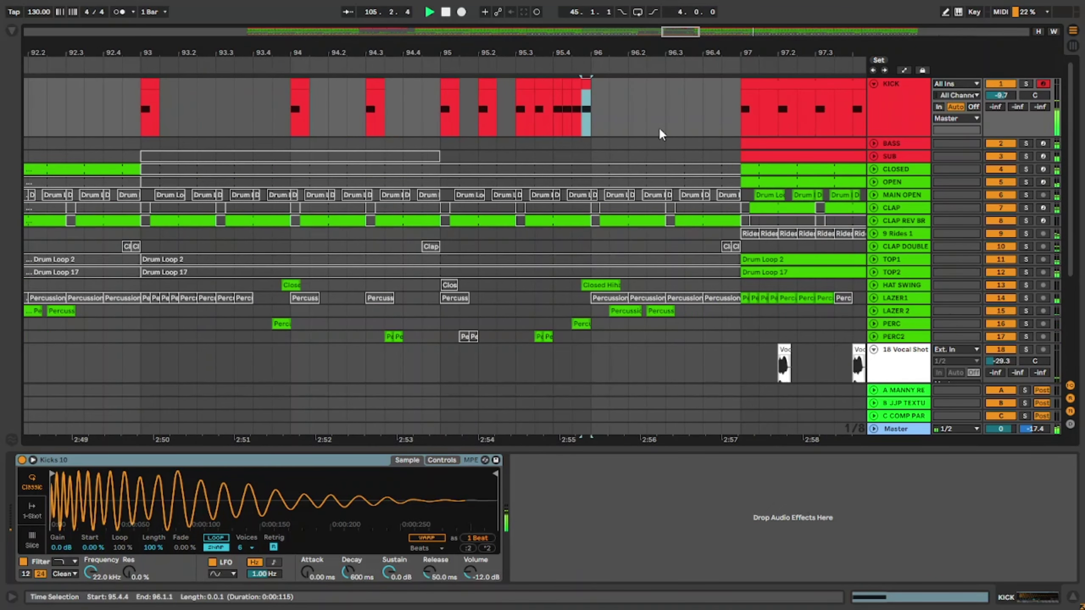
{"action": "key", "text": "ctrl+v"}
{"action": "scroll", "coordinate": [598, 115], "scroll_direction": "up", "scroll_amount": 5}
{"action": "scroll", "coordinate": [579, 105], "scroll_direction": "down", "scroll_amount": 3}
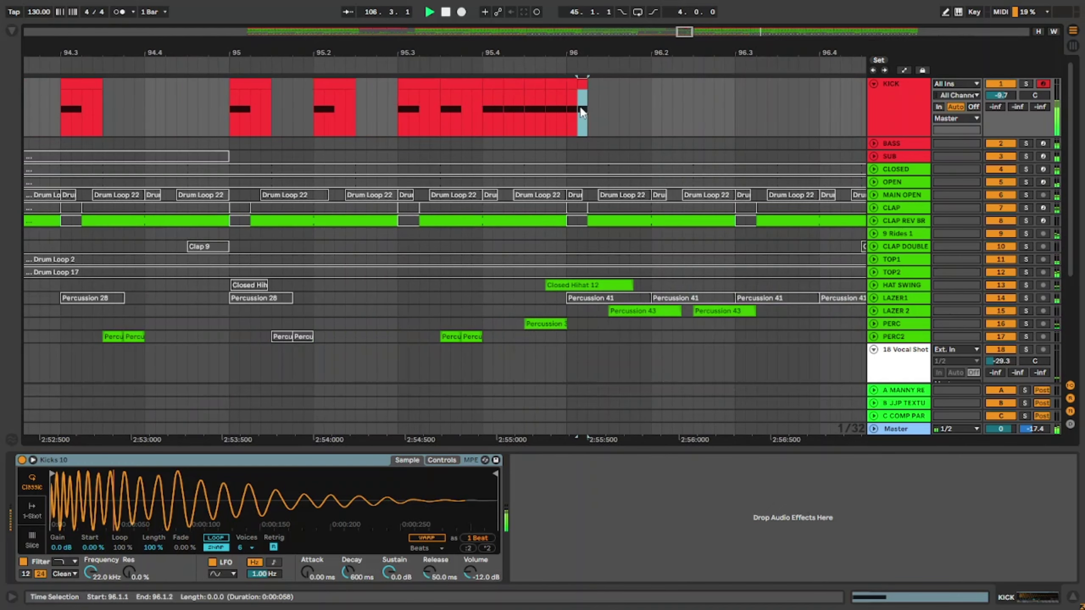
{"action": "key", "text": "ctrl+v"}
{"action": "key", "text": "ctrl+v"}
{"action": "key", "text": "ctrl+v"}
{"action": "scroll", "coordinate": [650, 111], "scroll_direction": "up", "scroll_amount": 5}
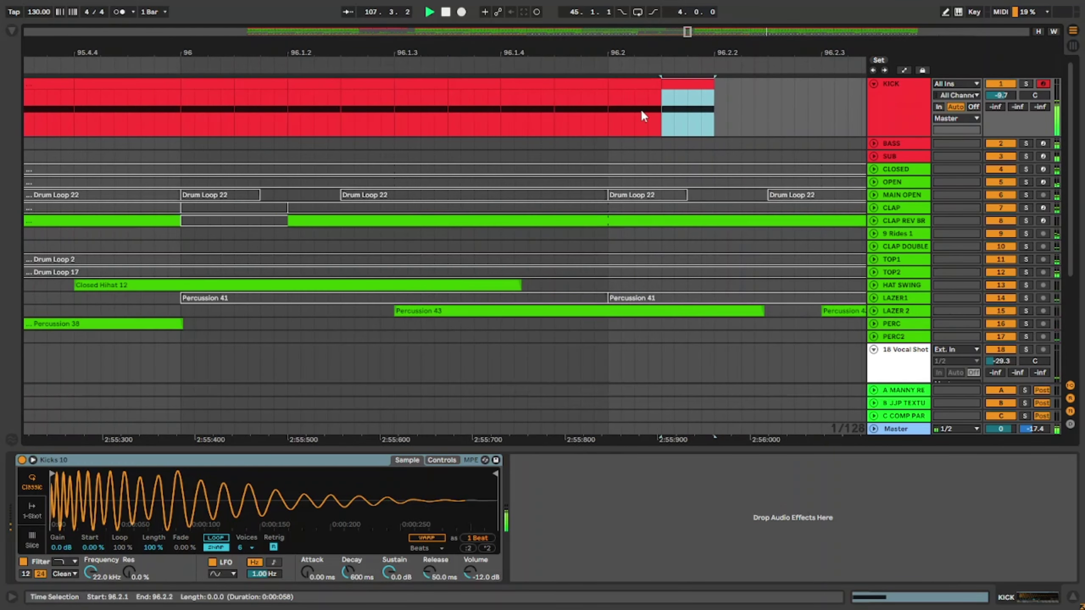
Select the first 1/64 slice of the kick at 96.2 and repeat it up to 96.4.
{"action": "left_click", "coordinate": [635, 109]}
{"action": "scroll", "coordinate": [614, 111], "scroll_direction": "down", "scroll_amount": 3}
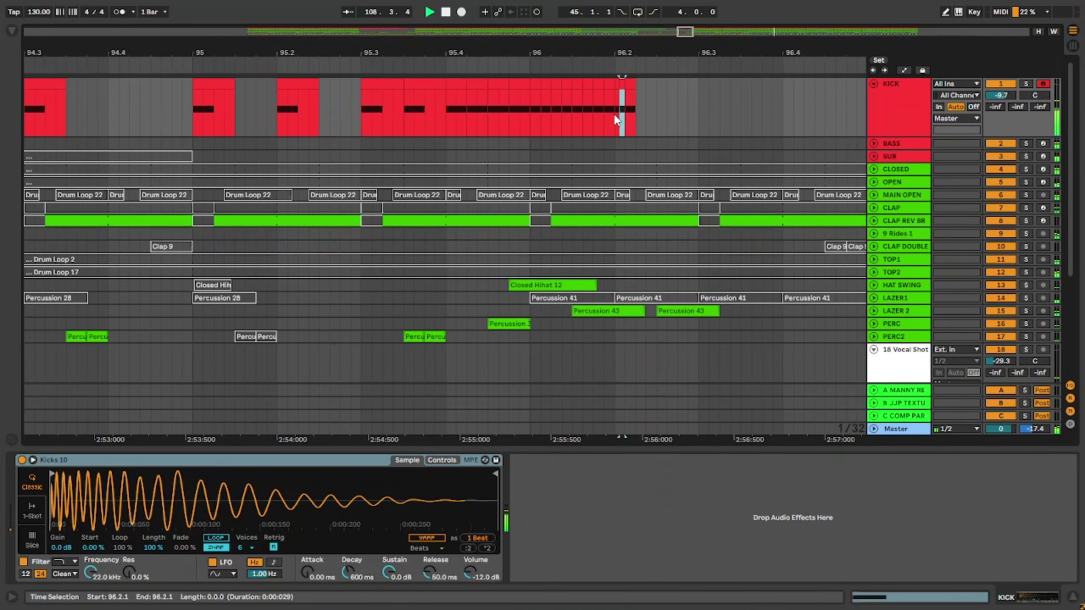
{"action": "key", "text": "ctrl+v"}
{"action": "key", "text": "ctrl+v"}
{"action": "key", "text": "ctrl+v"}
{"action": "key", "text": "ctrl+v"}
{"action": "scroll", "coordinate": [554, 132], "scroll_direction": "down", "scroll_amount": 3}
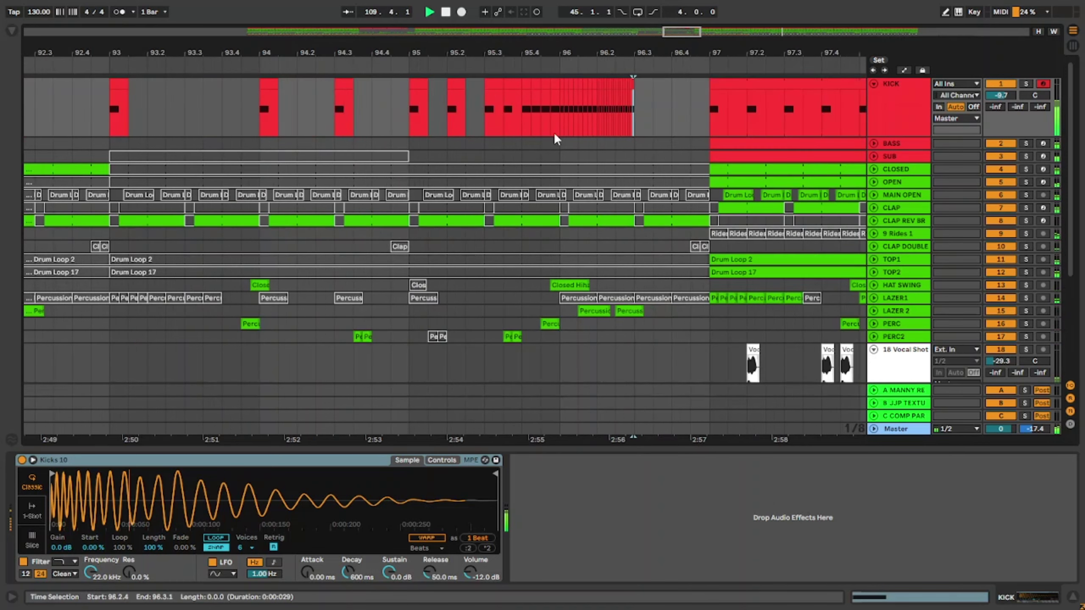
{"action": "key", "text": "ctrl+v"}
{"action": "key", "text": "ctrl+v"}
{"action": "key", "text": "ctrl+d"}
{"action": "key", "text": "ctrl+d"}
{"action": "key", "text": "ctrl+d"}
{"action": "key", "text": "ctrl+d"}
{"action": "key", "text": "ctrl+d"}
{"action": "key", "text": "ctrl+d"}
{"action": "key", "text": "ctrl+d"}
{"action": "scroll", "coordinate": [683, 128], "scroll_direction": "up", "scroll_amount": 5}
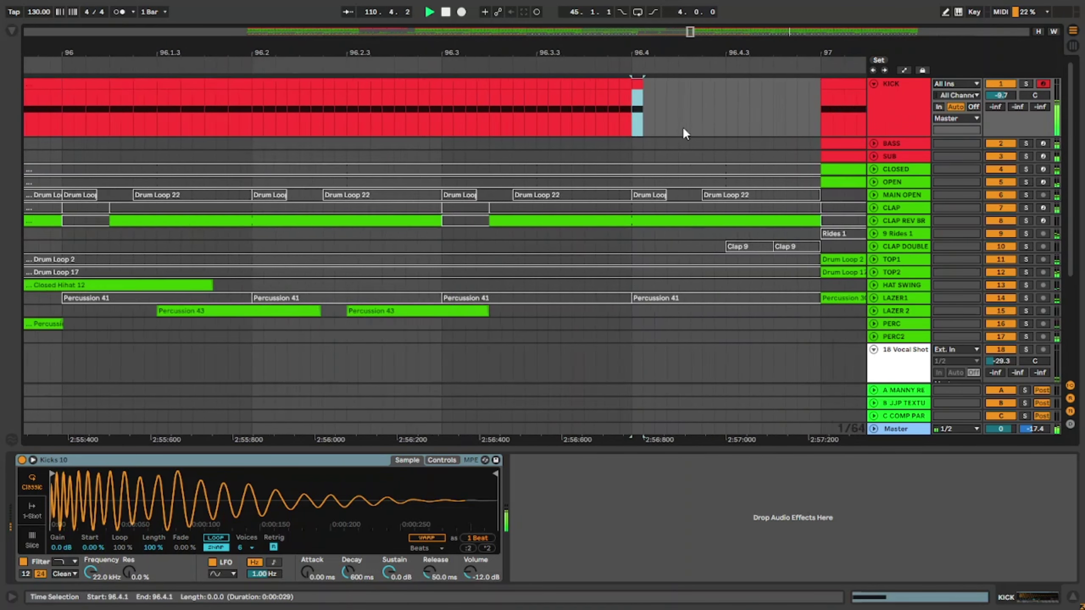
Select a 1/128 slice of the kick at 96.3 and repeat it up to 96.4.
{"action": "scroll", "coordinate": [683, 128], "scroll_direction": "down", "scroll_amount": 4}
{"action": "scroll", "coordinate": [605, 115], "scroll_direction": "up", "scroll_amount": 3}
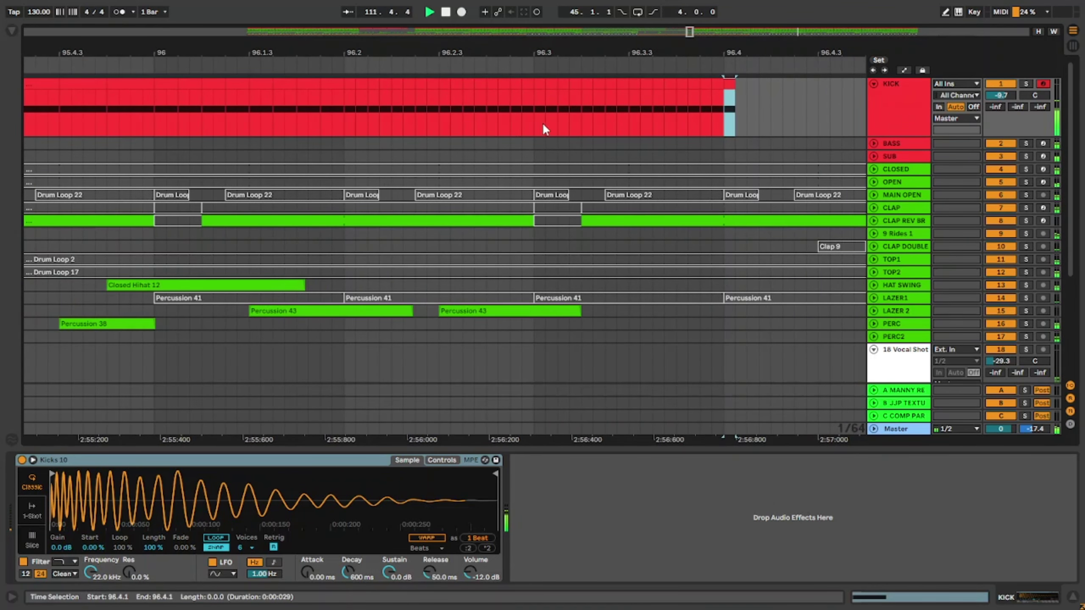
{"action": "scroll", "coordinate": [544, 128], "scroll_direction": "up", "scroll_amount": 3}
{"action": "scroll", "coordinate": [497, 110], "scroll_direction": "down", "scroll_amount": 3}
{"action": "key", "text": "ctrl+d"}
{"action": "key", "text": "ctrl+d"}
{"action": "key", "text": "ctrl+d"}
{"action": "key", "text": "ctrl+d"}
{"action": "key", "text": "ctrl+d"}
{"action": "key", "text": "ctrl+d"}
{"action": "key", "text": "ctrl+d"}
{"action": "key", "text": "ctrl+d"}
{"action": "key", "text": "ctrl+d"}
{"action": "key", "text": "ctrl+d"}
{"action": "key", "text": "ctrl+d"}
{"action": "key", "text": "ctrl+d"}
{"action": "key", "text": "ctrl+d"}
{"action": "key", "text": "ctrl+d"}
{"action": "key", "text": "ctrl+d"}
{"action": "key", "text": "ctrl+d"}
{"action": "key", "text": "ctrl+d"}
{"action": "key", "text": "ctrl+d"}
{"action": "key", "text": "ctrl+d"}
{"action": "key", "text": "ctrl+d"}
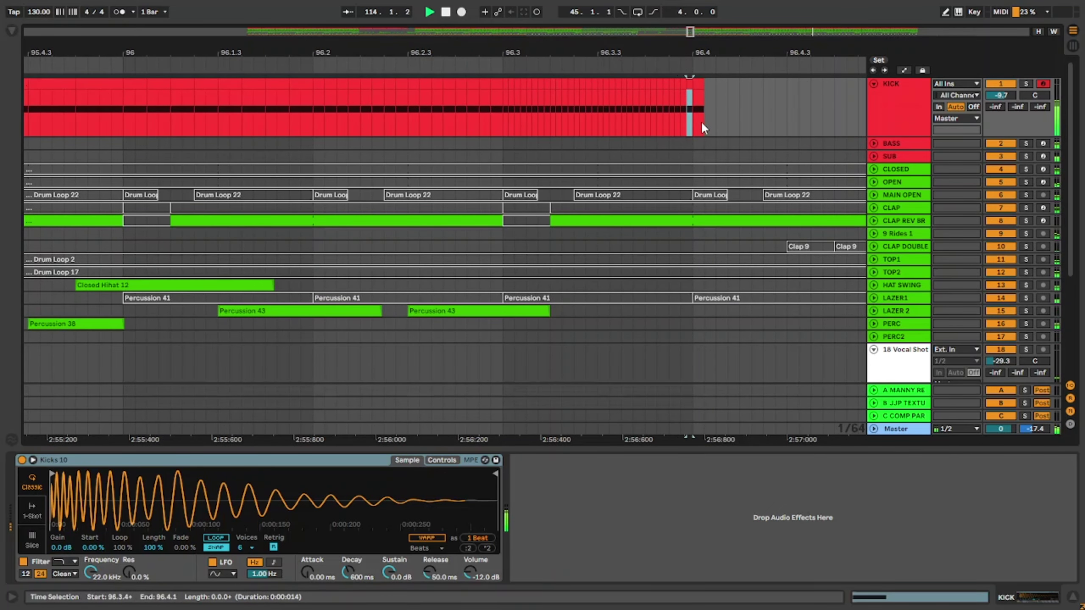
Consolidate the KICK build-up from bar 93 to bar 97 into a single clip.
{"action": "scroll", "coordinate": [612, 134], "scroll_direction": "down", "scroll_amount": 6}
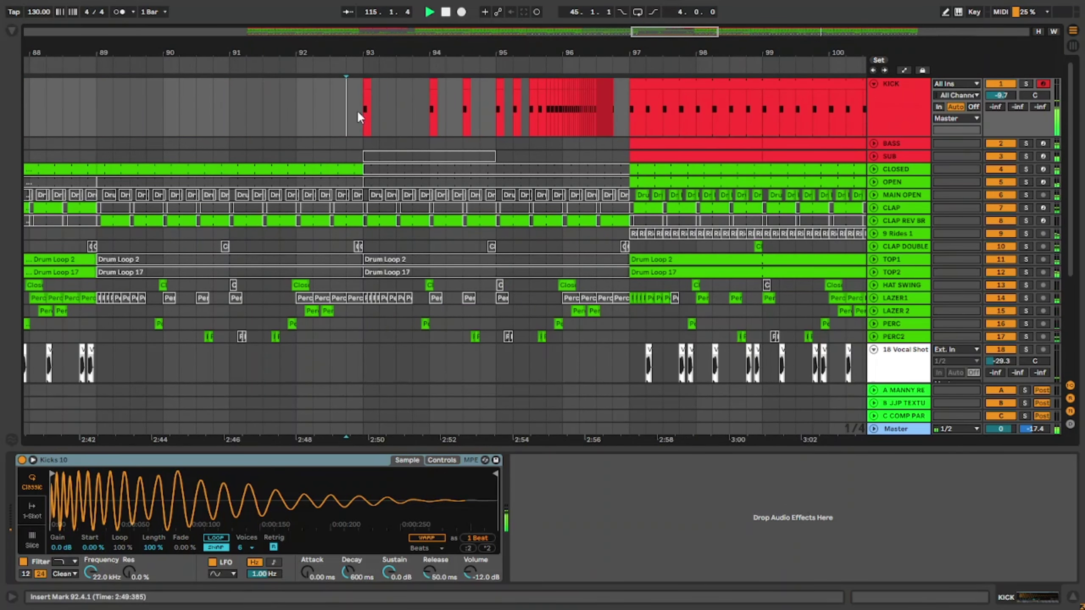
{"action": "left_click_drag", "start_coordinate": [363, 111], "coordinate": [522, 128]}
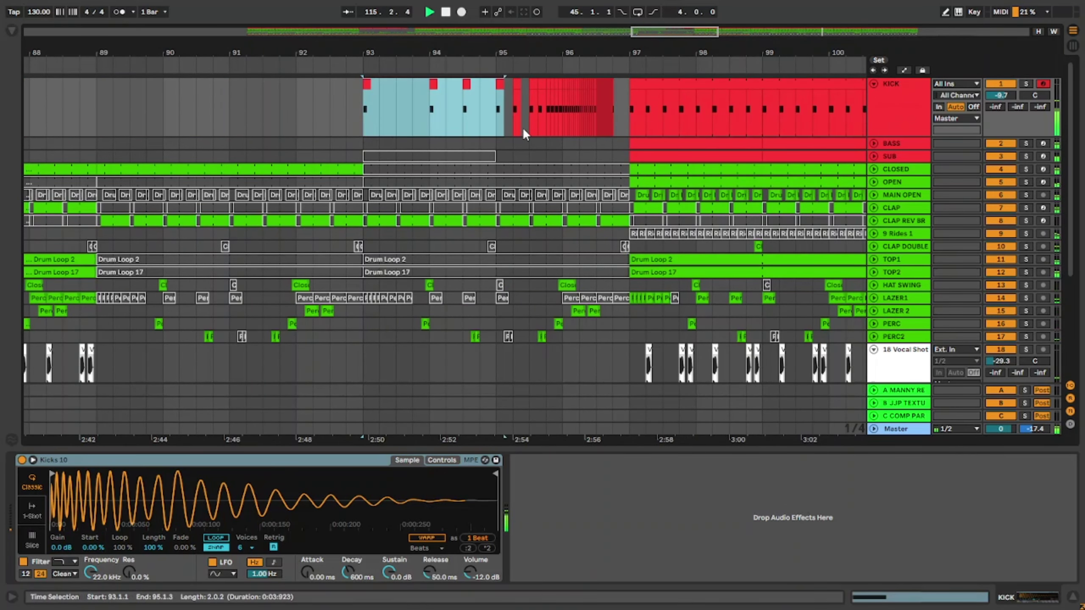
{"action": "key", "text": "ctrl+j"}
Open the consolidated KICK clip's notes and set the velocity of all of them to 39.
{"action": "double_click", "coordinate": [595, 85]}
{"action": "left_click", "coordinate": [353, 531]}
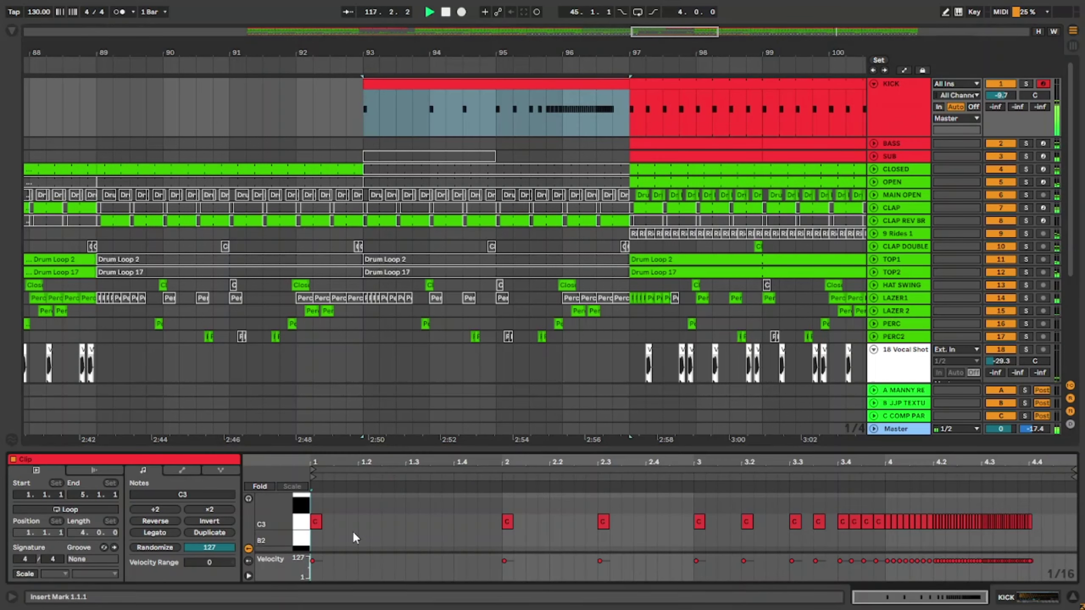
{"action": "key", "text": "ctrl+a"}
{"action": "left_click_drag", "start_coordinate": [318, 559], "coordinate": [318, 572]}
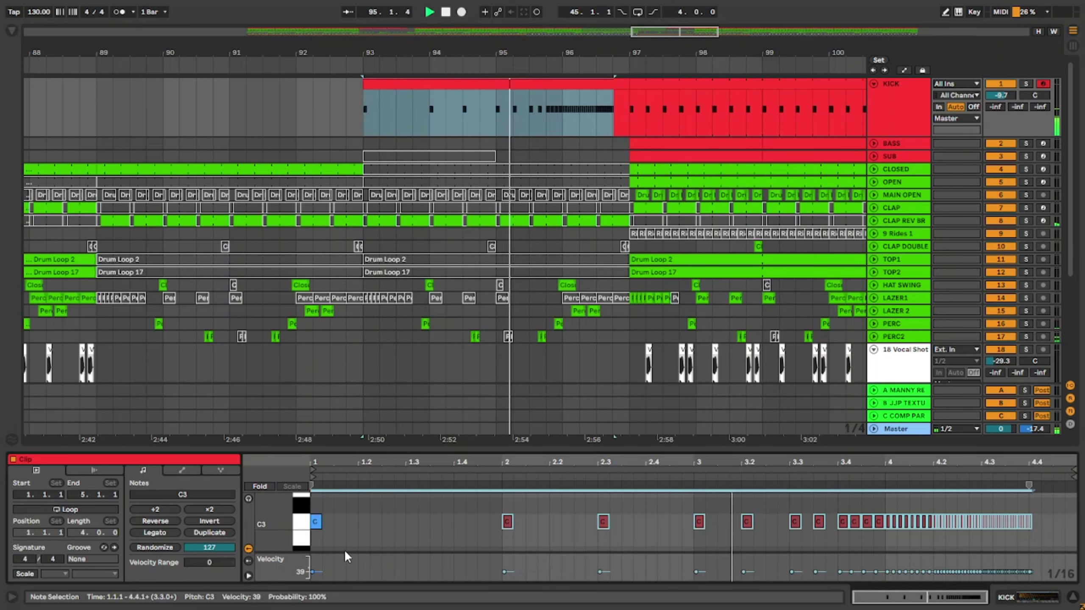
Play the build-up from bar 92 and set the velocity of the kick notes from clip position 4 onward to 17.
{"action": "left_click", "coordinate": [294, 125]}
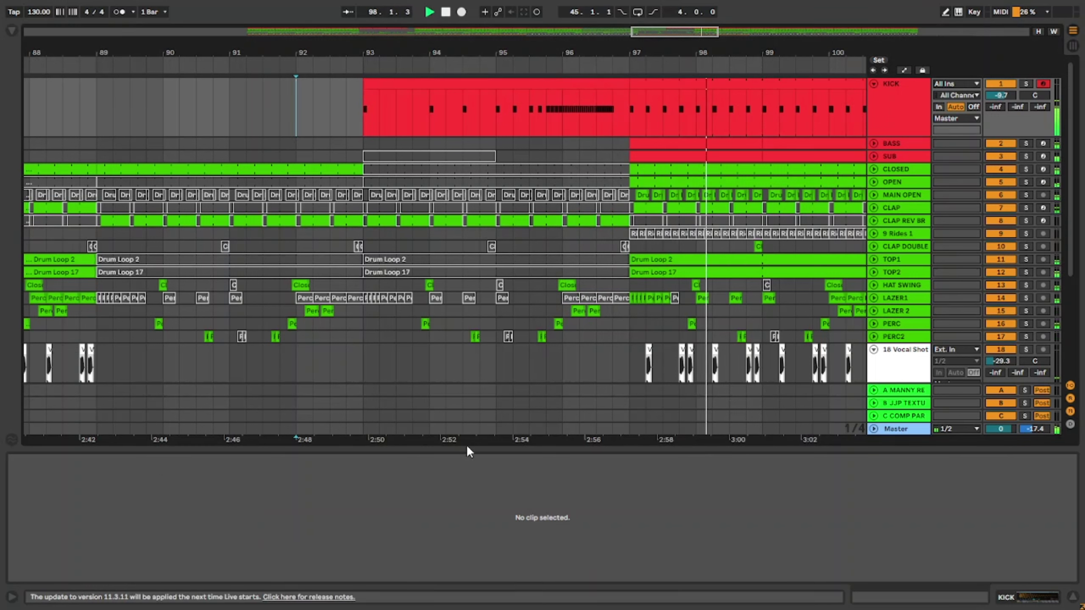
{"action": "left_click", "coordinate": [577, 85]}
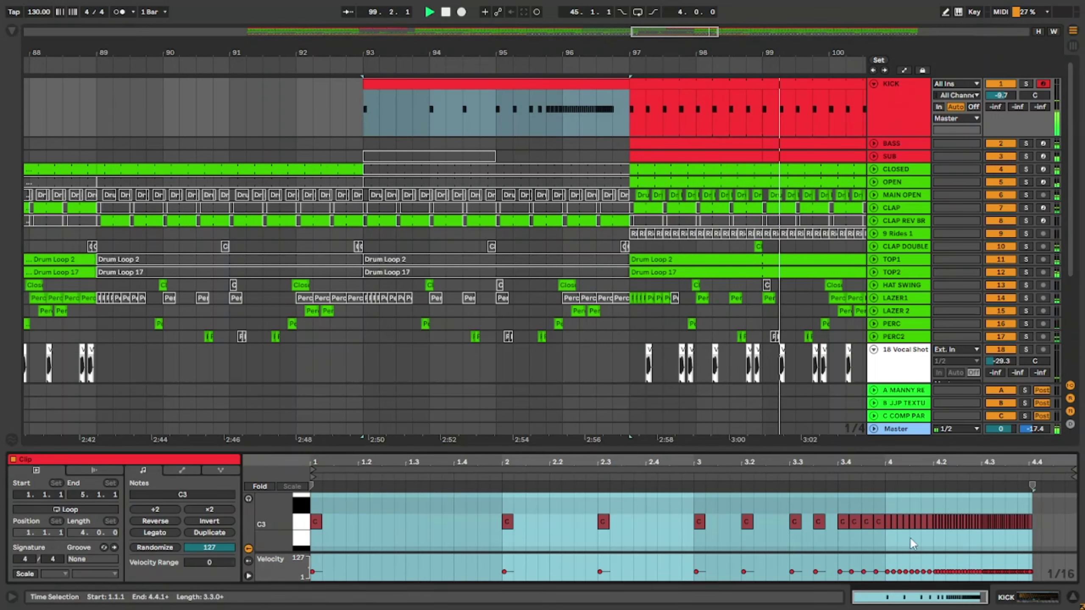
{"action": "left_click_drag", "start_coordinate": [889, 536], "coordinate": [1046, 517]}
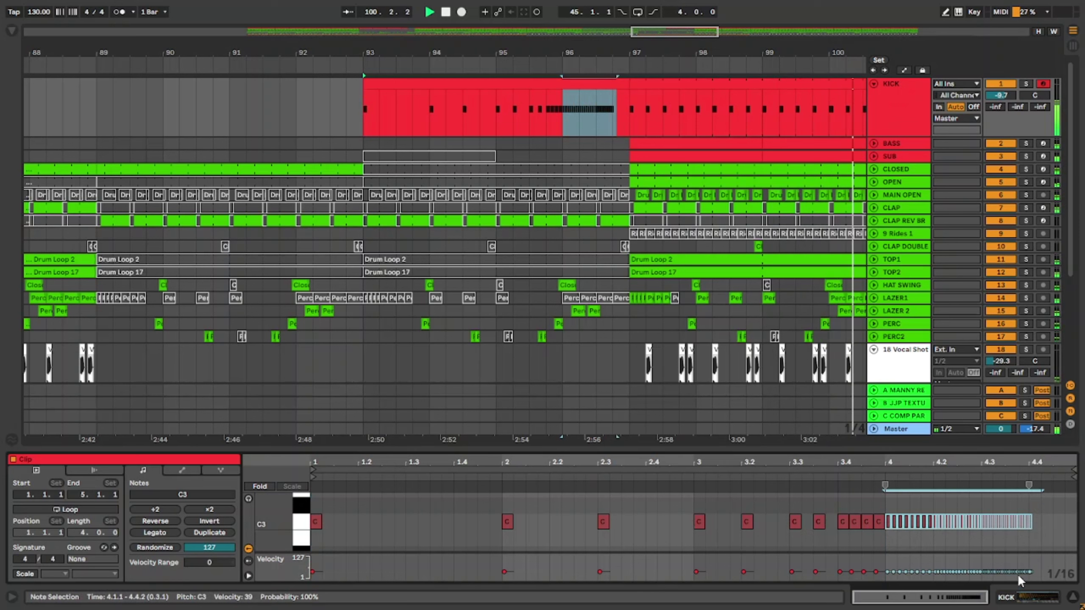
{"action": "left_click_drag", "start_coordinate": [1017, 573], "coordinate": [1017, 575]}
{"action": "key", "text": "space"}
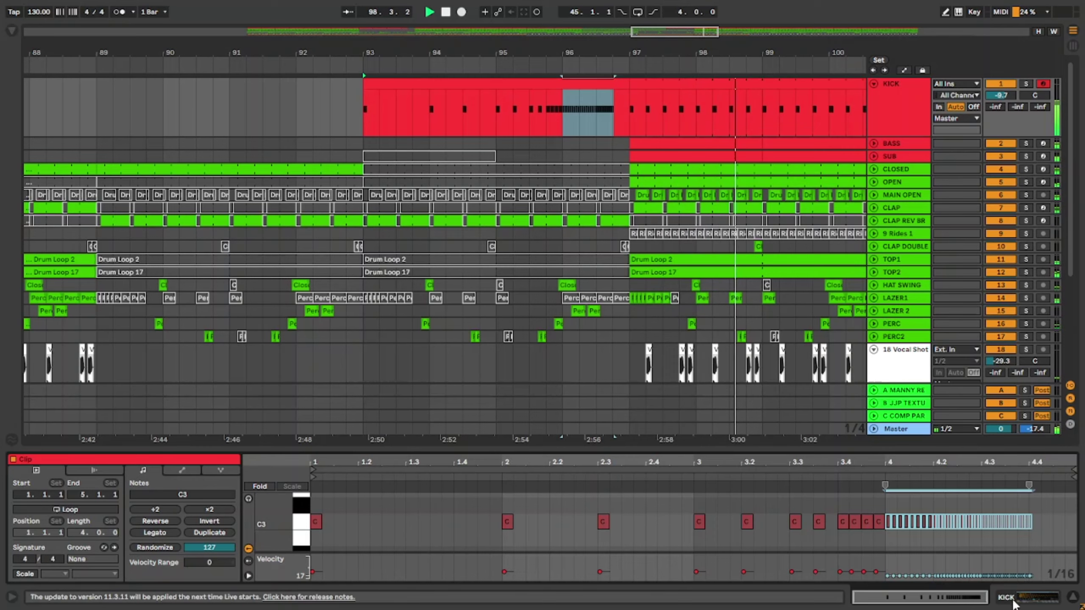
Start playback from bar 33 and show the Auto Filter frequency automation on the unfolded SYNTH BASS track.
{"action": "scroll", "coordinate": [857, 346], "scroll_direction": "down", "scroll_amount": 5}
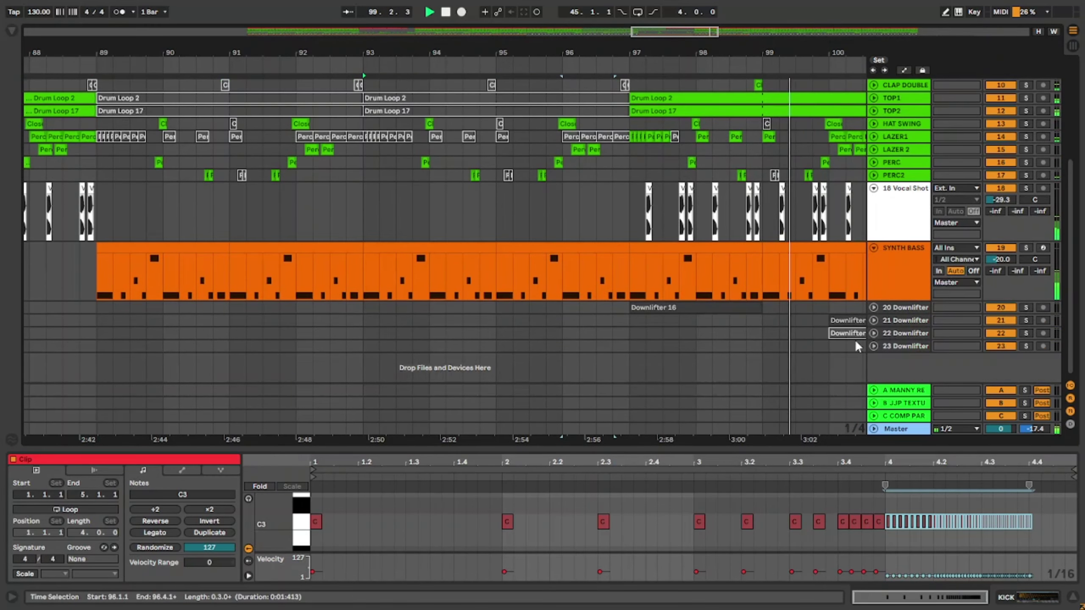
{"action": "left_click", "coordinate": [874, 248]}
{"action": "scroll", "coordinate": [621, 357], "scroll_direction": "down", "scroll_amount": 5}
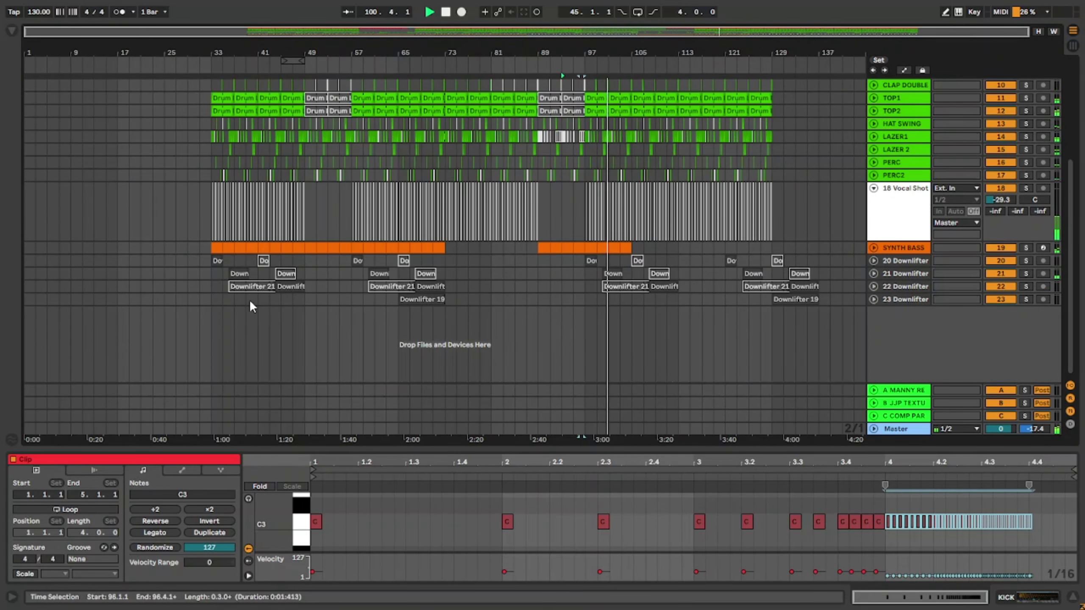
{"action": "left_click", "coordinate": [212, 300]}
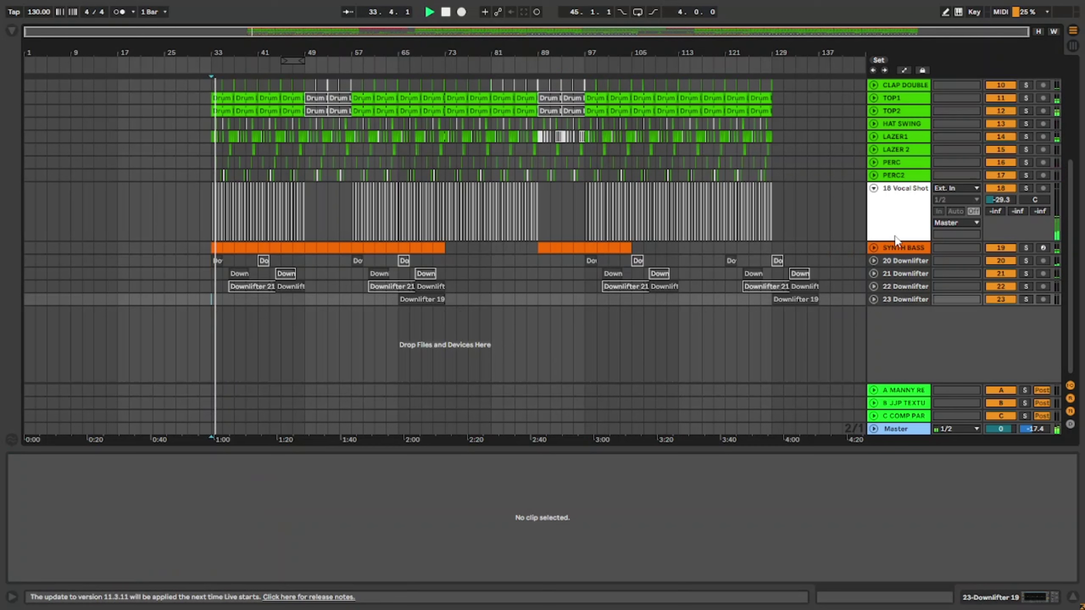
{"action": "key", "text": "a"}
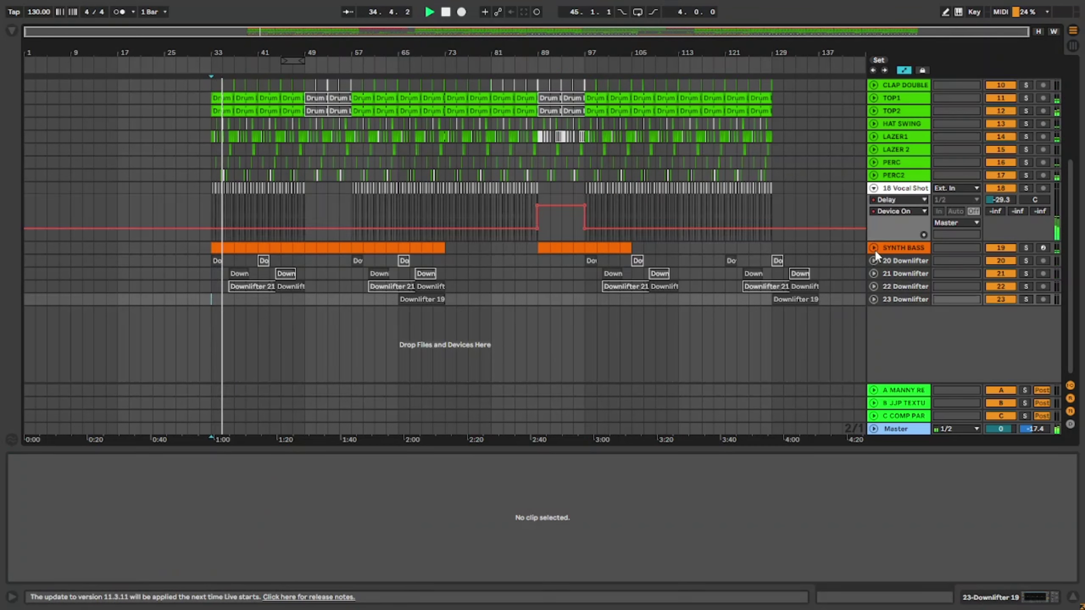
{"action": "left_click", "coordinate": [874, 248]}
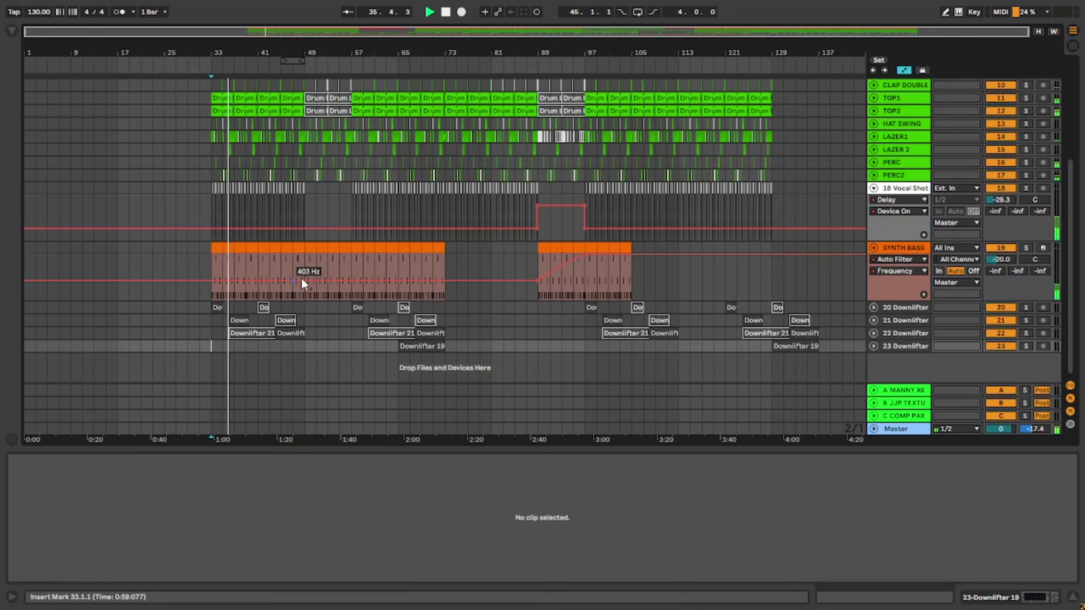
Shape the SYNTH BASS filter frequency into a curved rise from bar 33 to 41 and a curved fall to 403 Hz at bar 49.
{"action": "left_click", "coordinate": [225, 278]}
{"action": "left_click", "coordinate": [212, 280]}
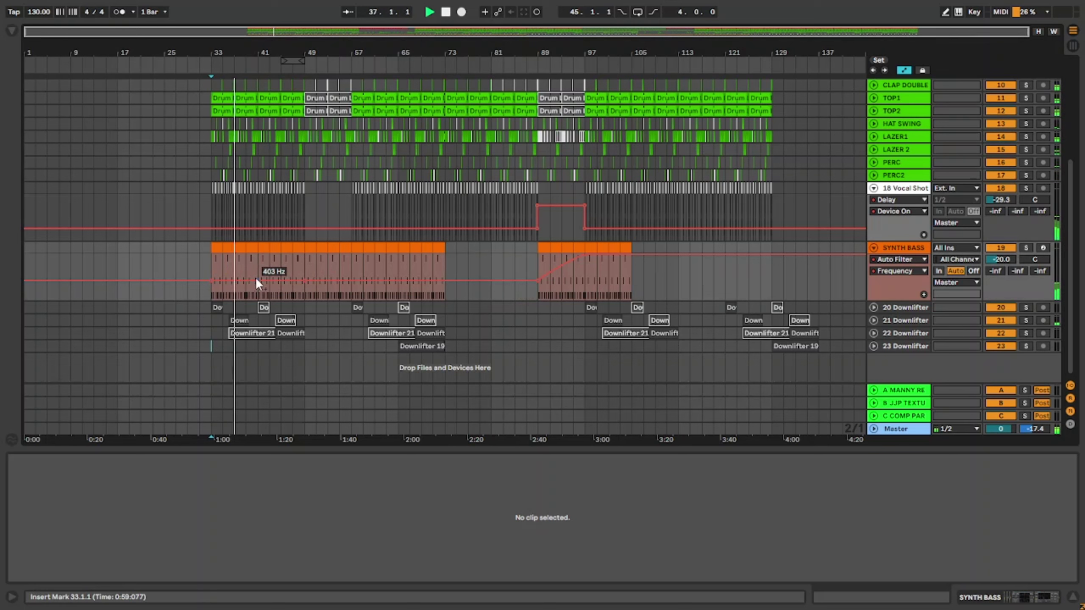
{"action": "mouse_move", "coordinate": [257, 280]}
{"action": "left_mouse_down"}
{"action": "mouse_move", "coordinate": [257, 256]}
{"action": "mouse_move", "coordinate": [258, 270]}
{"action": "left_mouse_up"}
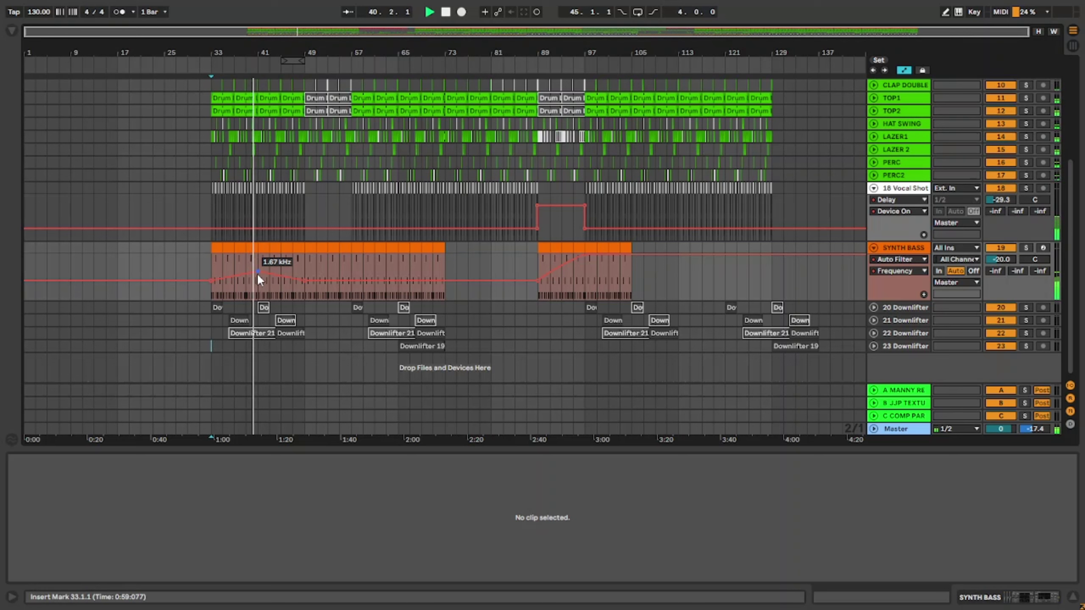
{"action": "left_click_drag", "start_coordinate": [259, 272], "coordinate": [285, 265]}
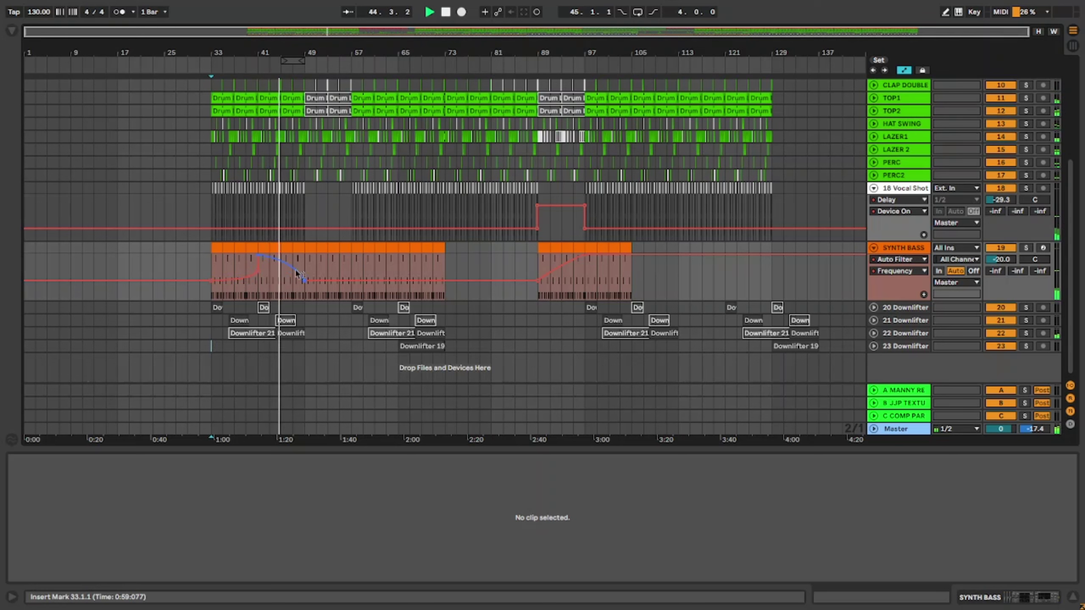
Raise the SYNTH BASS filter frequency from bar 49 to 57, hold it high until bar 73, and drop it there.
{"action": "left_click_drag", "start_coordinate": [351, 281], "coordinate": [445, 256]}
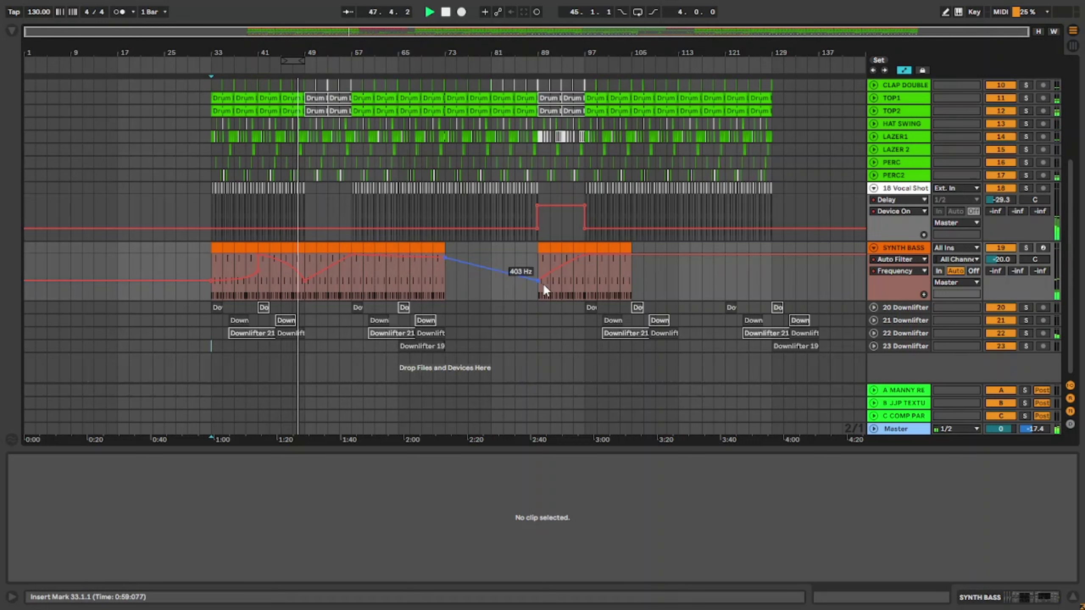
{"action": "left_click_drag", "start_coordinate": [530, 278], "coordinate": [446, 270]}
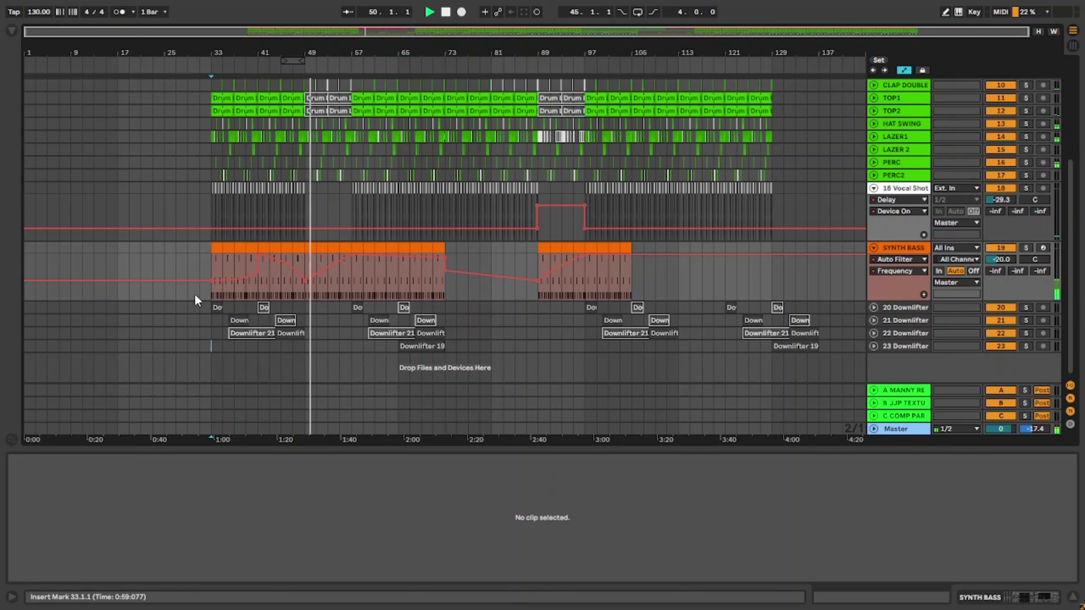
{"action": "left_click_drag", "start_coordinate": [194, 294], "coordinate": [198, 294]}
{"action": "left_click", "coordinate": [435, 276]}
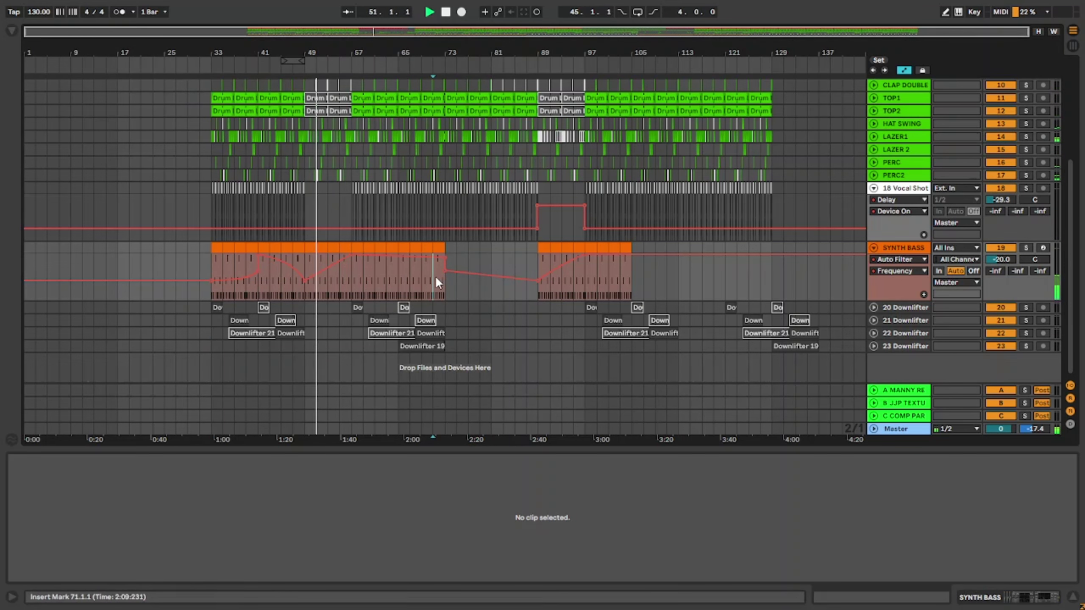
Curve the SYNTH BASS filter frequency down from bar 57 to 403 Hz at bar 73, removing the high point at bar 73.
{"action": "left_click", "coordinate": [445, 282]}
{"action": "key", "text": "ctrl+v"}
{"action": "key", "text": "plus"}
{"action": "key", "text": "plus"}
{"action": "left_click", "coordinate": [424, 280]}
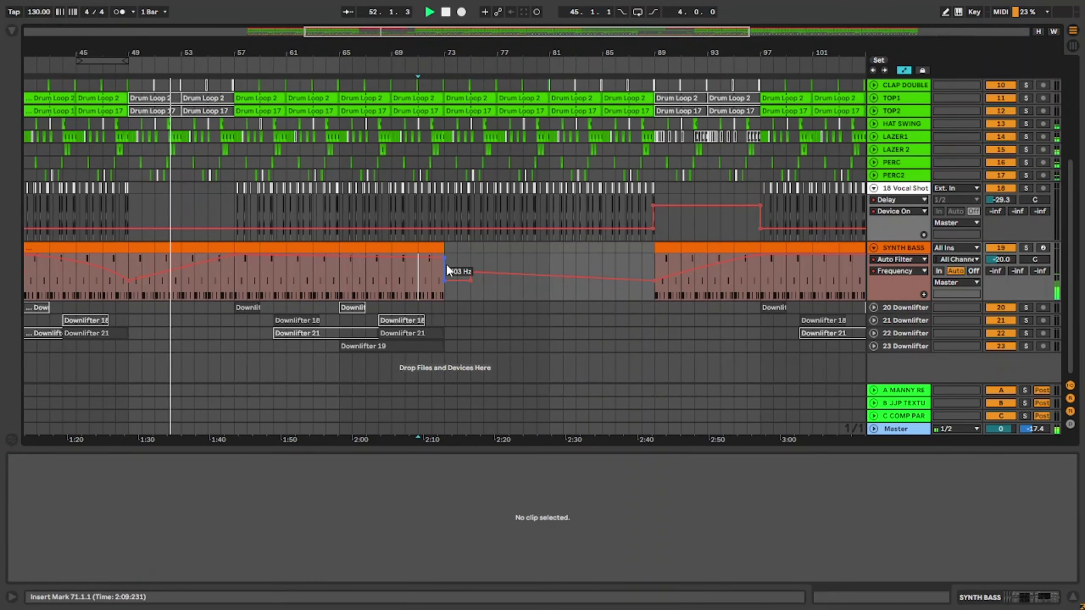
{"action": "left_click", "coordinate": [445, 257]}
{"action": "left_click_drag", "start_coordinate": [374, 272], "coordinate": [374, 268]}
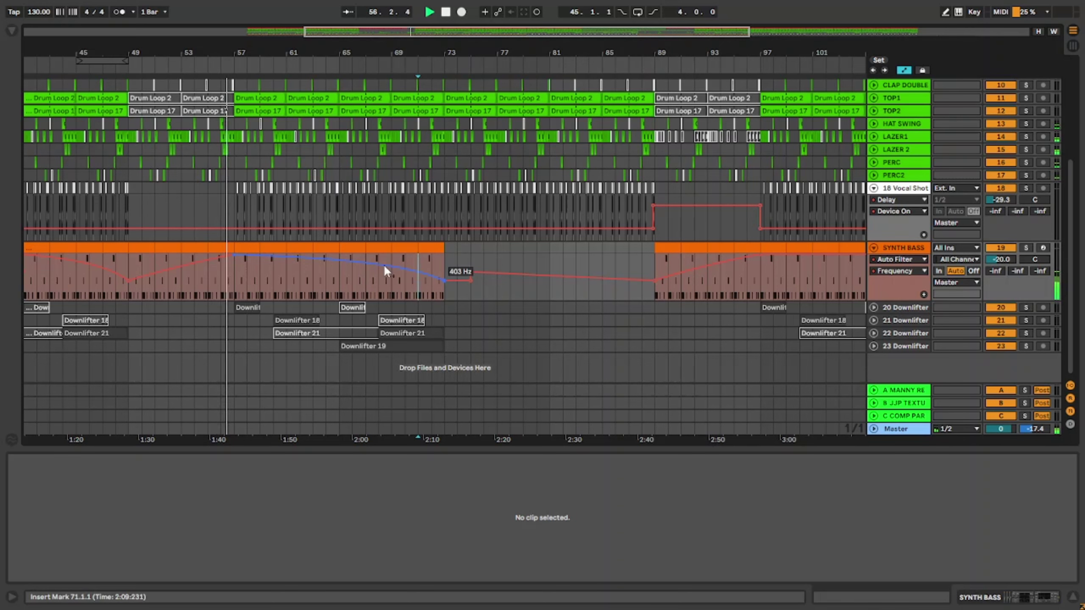
Show the whole arrangement and switch the SYNTH BASS automation lane to the Arpeggiator's Synced Rate.
{"action": "key", "text": "a"}
{"action": "key", "text": "w"}
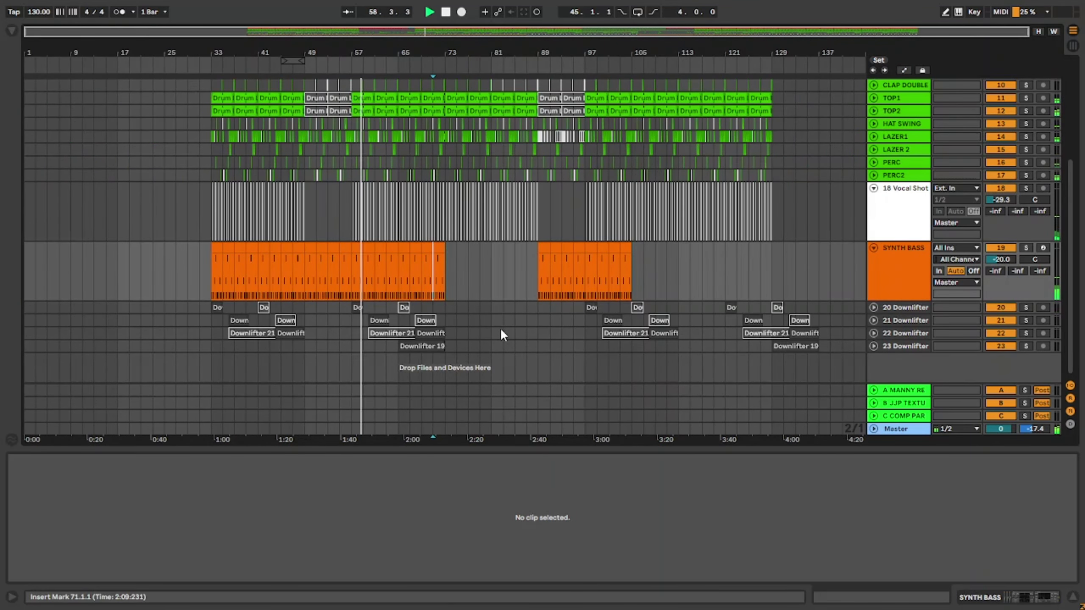
{"action": "key", "text": "a"}
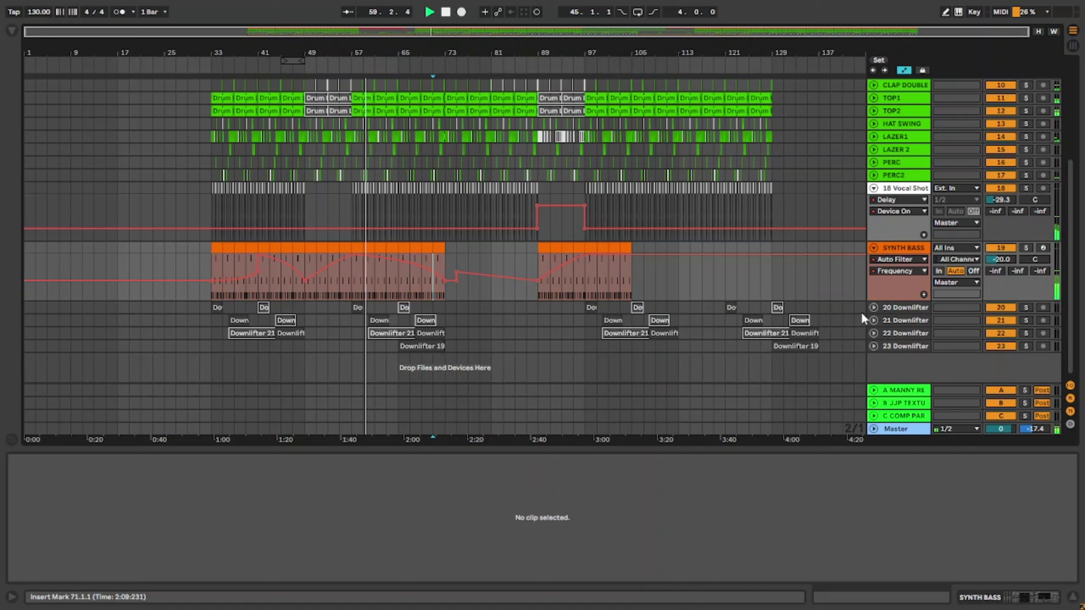
{"action": "left_click", "coordinate": [894, 260]}
{"action": "left_click", "coordinate": [896, 280]}
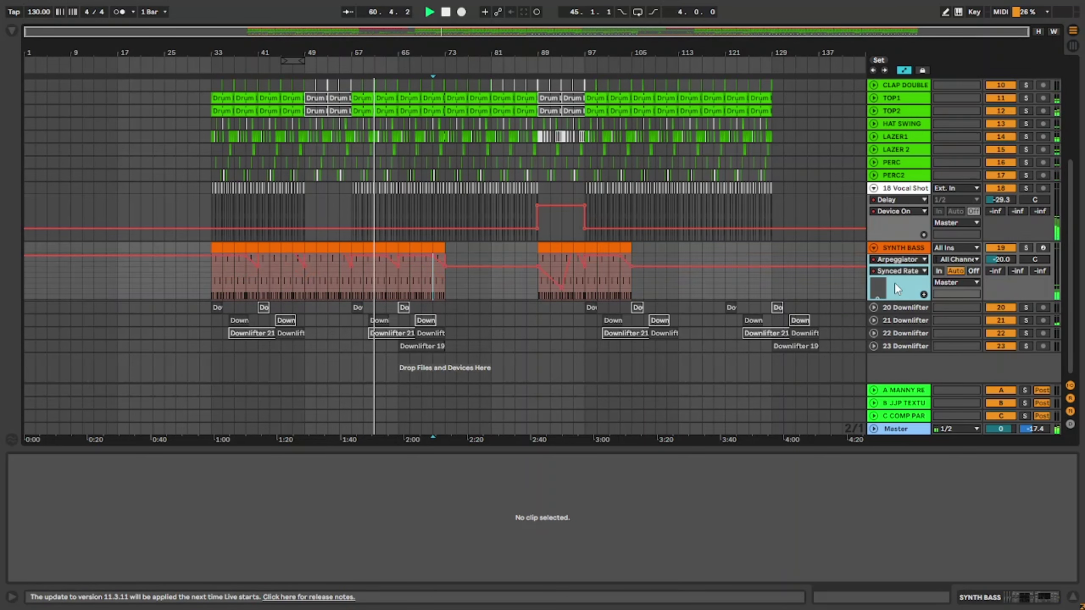
{"action": "scroll", "coordinate": [299, 282], "scroll_direction": "up", "scroll_amount": 1}
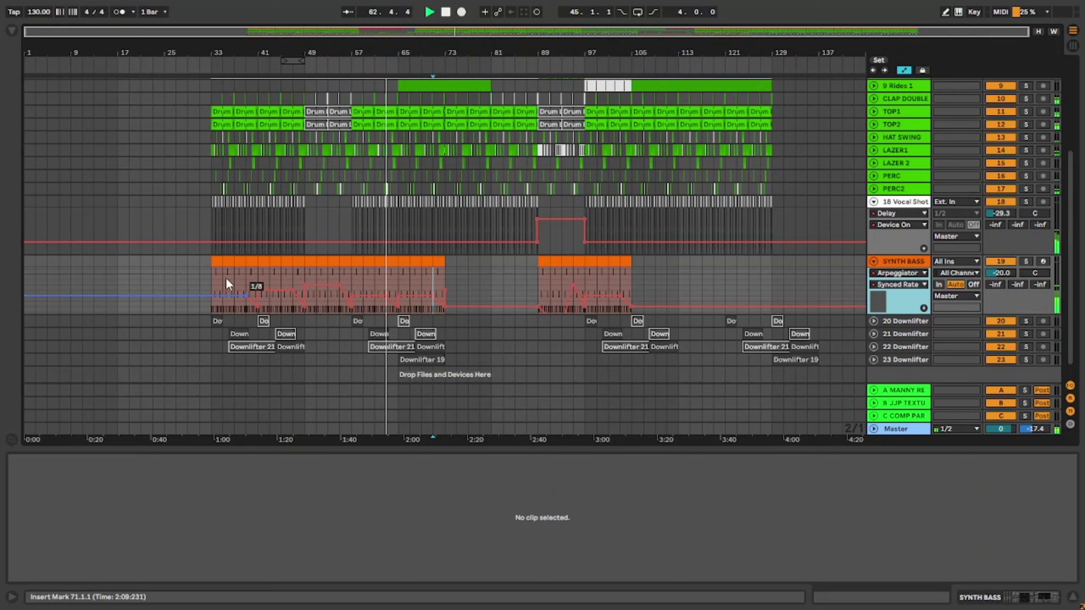
Copy the SYNTH BASS clips and automation from bars 33 to 49 and paste them at bar 97.
{"action": "left_click", "coordinate": [219, 260]}
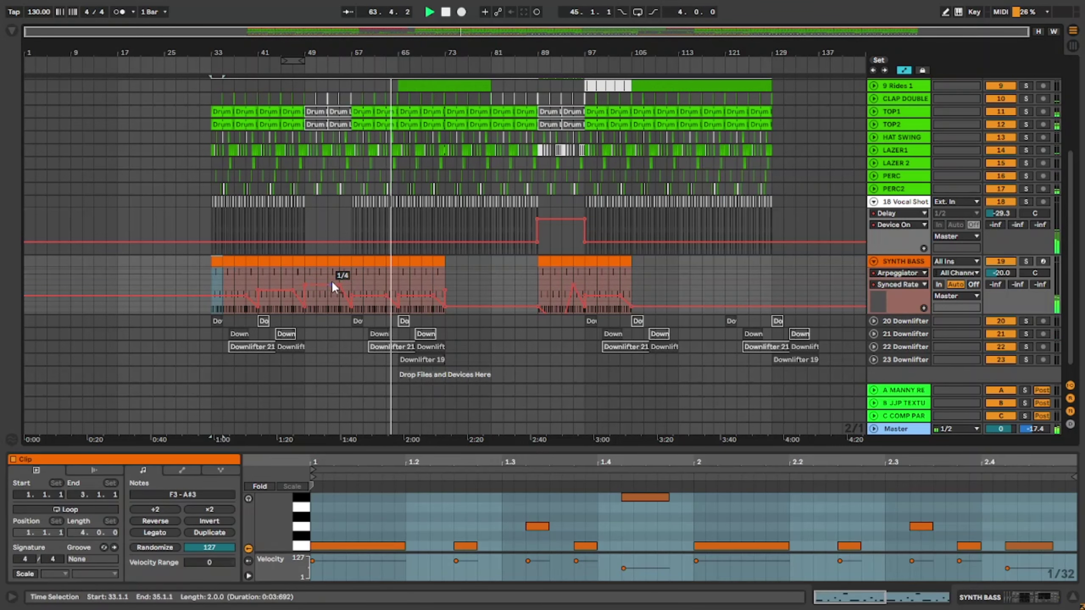
{"action": "left_click", "coordinate": [297, 275], "text": "shift"}
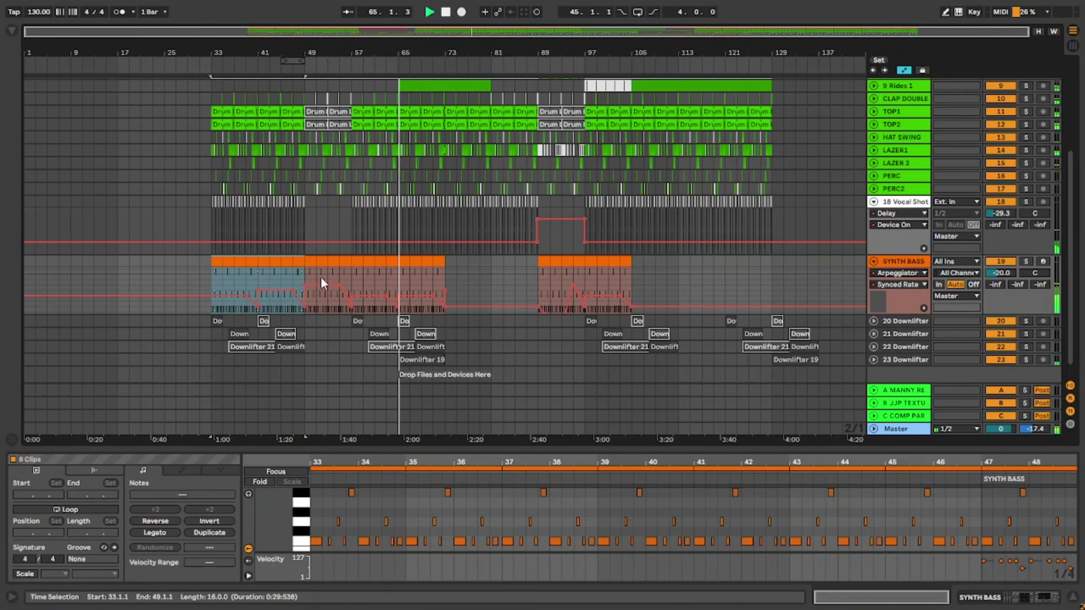
{"action": "left_click", "coordinate": [590, 275]}
{"action": "key", "text": "ctrl+v"}
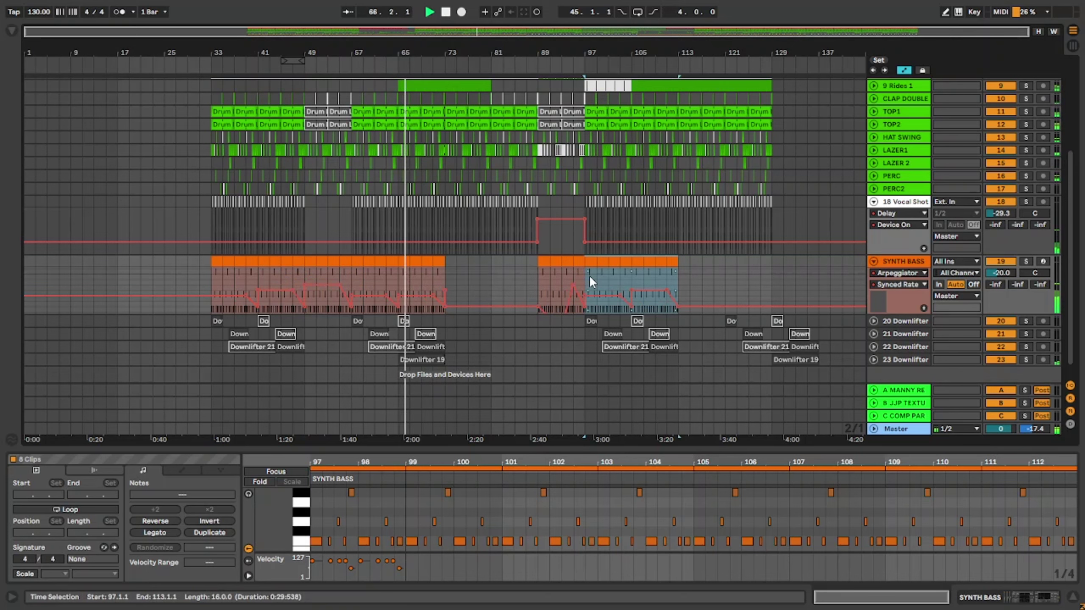
{"action": "key", "text": "ctrl+z"}
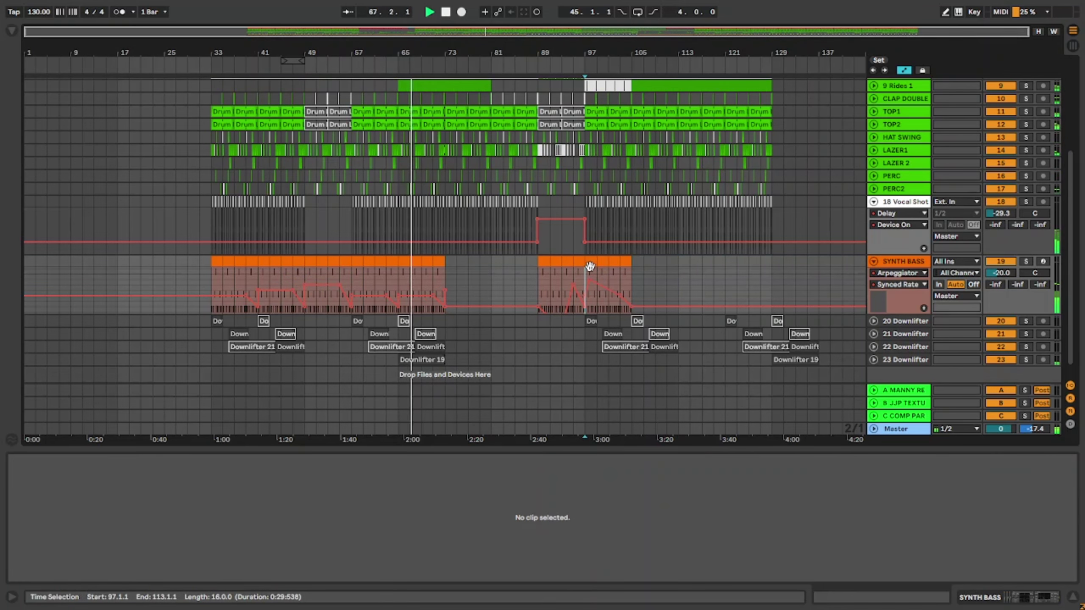
{"action": "left_click", "coordinate": [589, 268]}
{"action": "key", "text": "plus"}
{"action": "key", "text": "ctrl+v"}
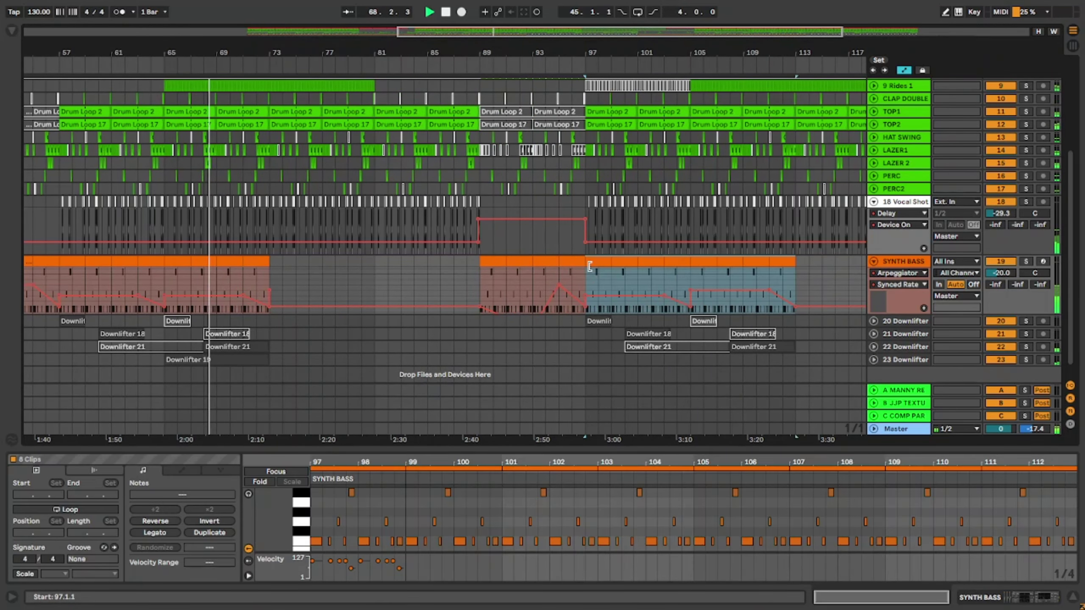
{"action": "key", "text": "ctrl+z"}
{"action": "scroll", "coordinate": [728, 261], "scroll_direction": "up", "scroll_amount": 4}
{"action": "scroll", "coordinate": [721, 265], "scroll_direction": "down", "scroll_amount": 3}
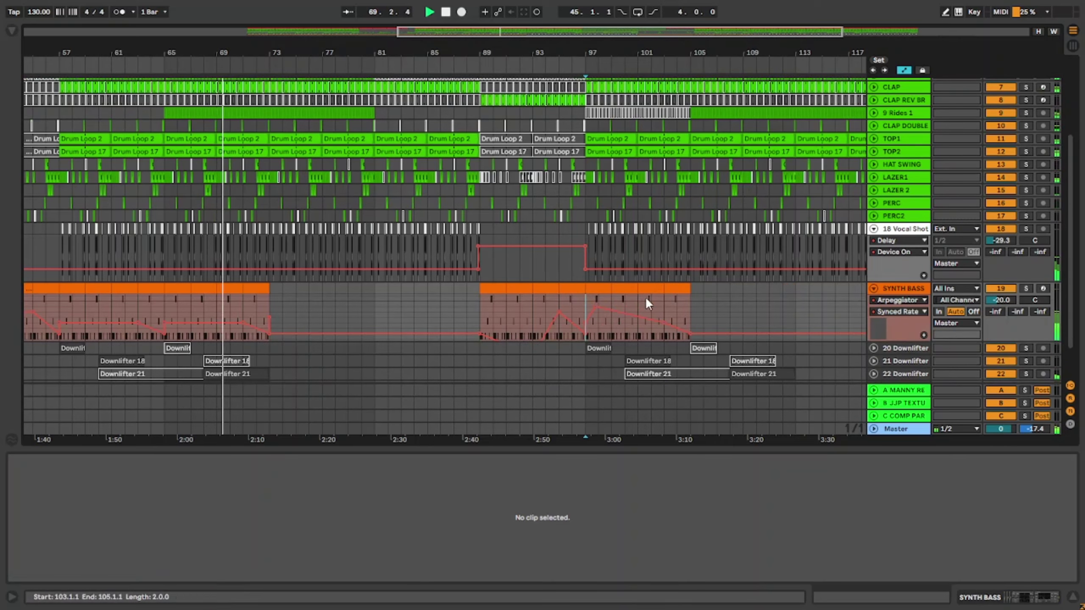
{"action": "key", "text": "ctrl+v"}
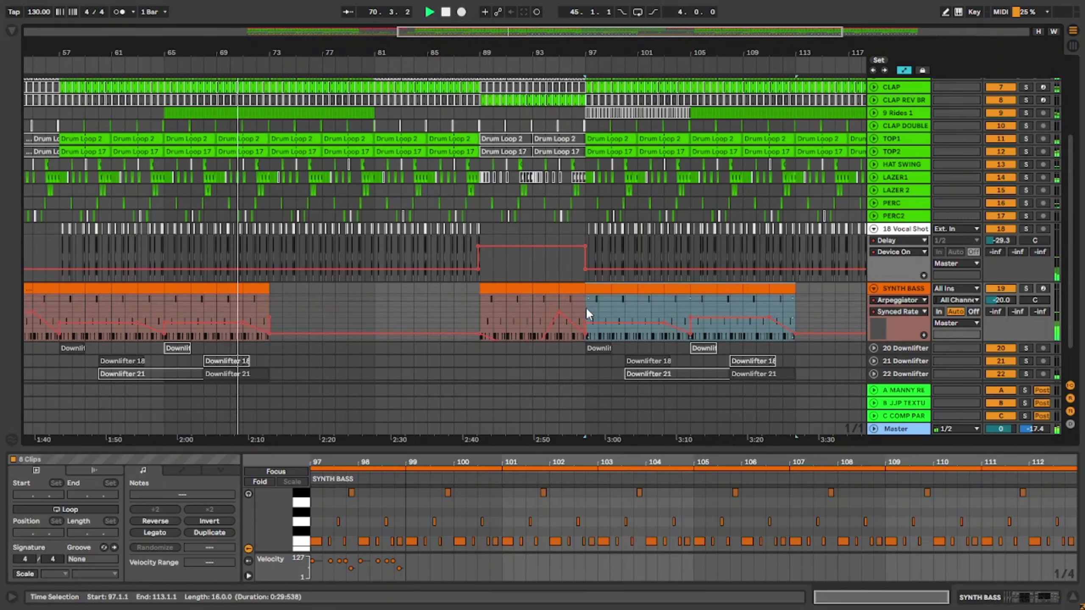
Duplicate the pasted 16-bar SYNTH BASS section to bar 113 and raise its Arpeggiator Synced Rate automation through bar 129.
{"action": "key", "text": "minus"}
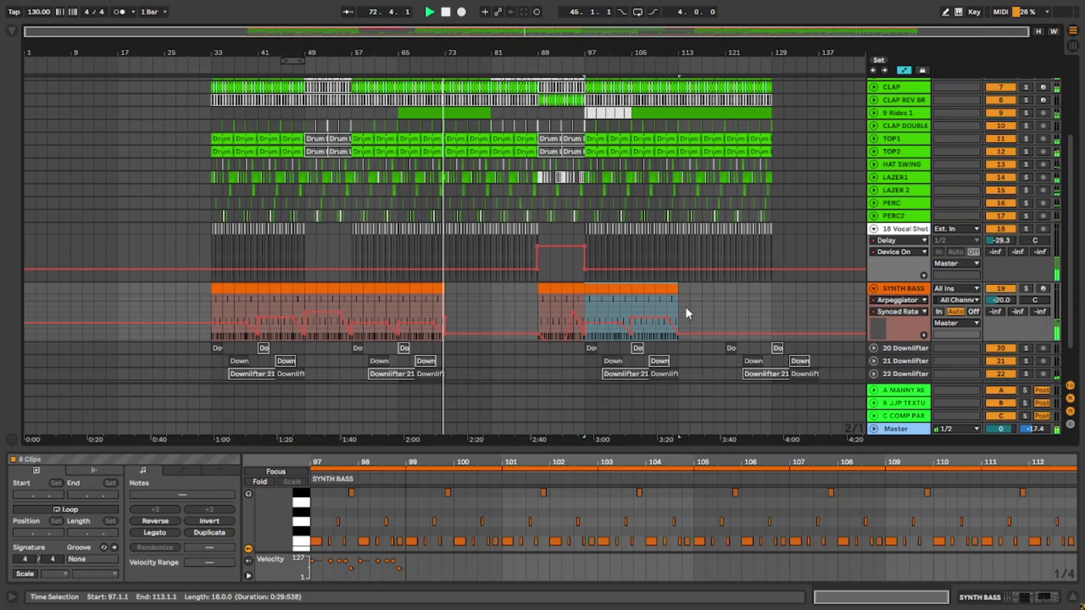
{"action": "key", "text": "ctrl+d"}
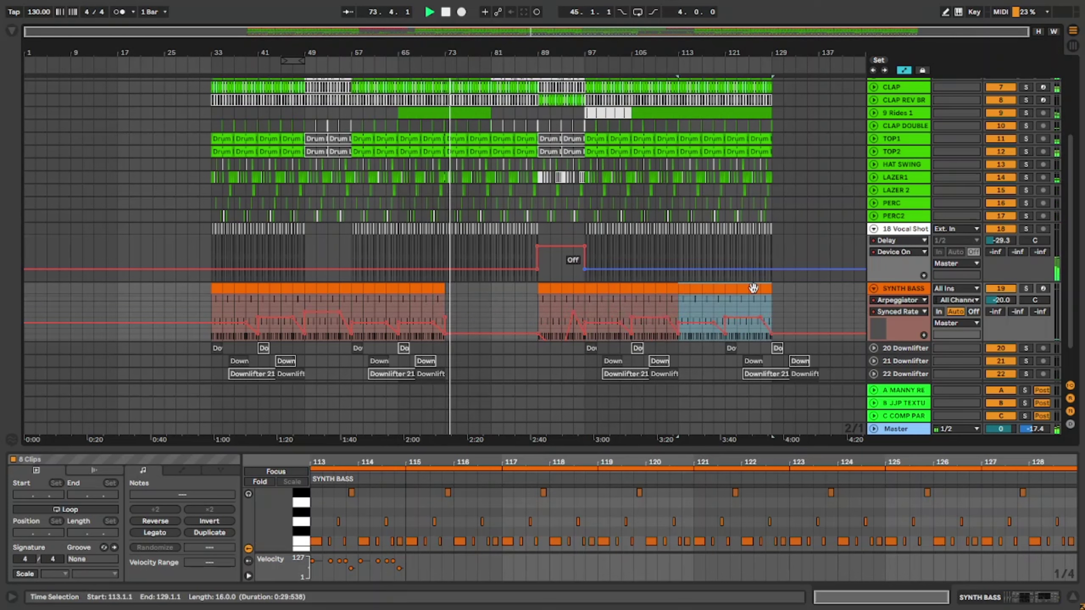
{"action": "left_click", "coordinate": [691, 314]}
{"action": "left_click_drag", "start_coordinate": [691, 319], "coordinate": [741, 305]}
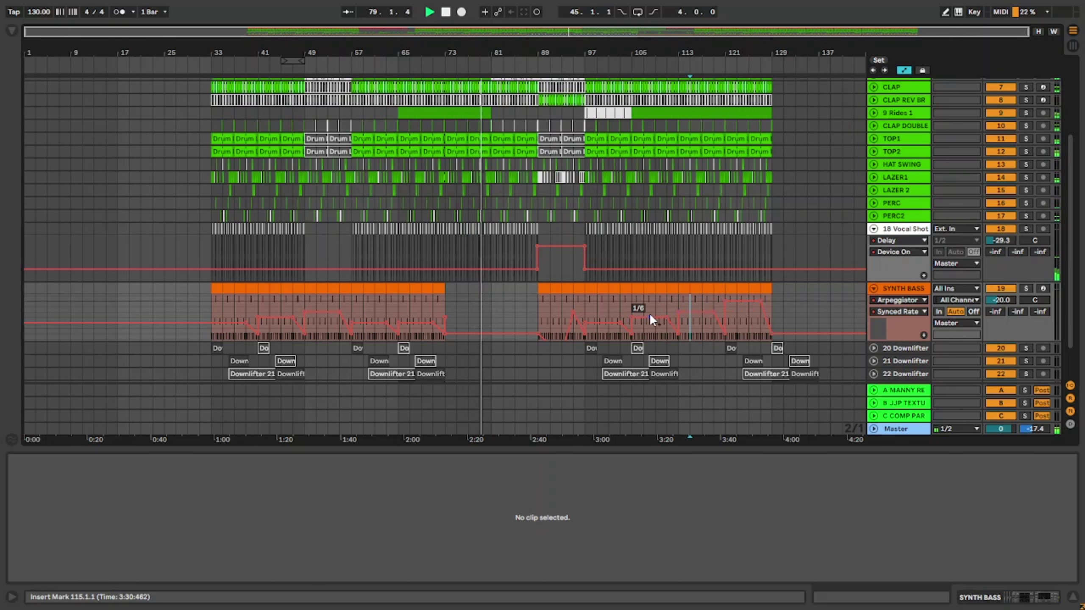
Fold the SYNTH BASS, Vocal Shot and KICK tracks and hide the clip detail view.
{"action": "scroll", "coordinate": [851, 309], "scroll_direction": "up", "scroll_amount": 2}
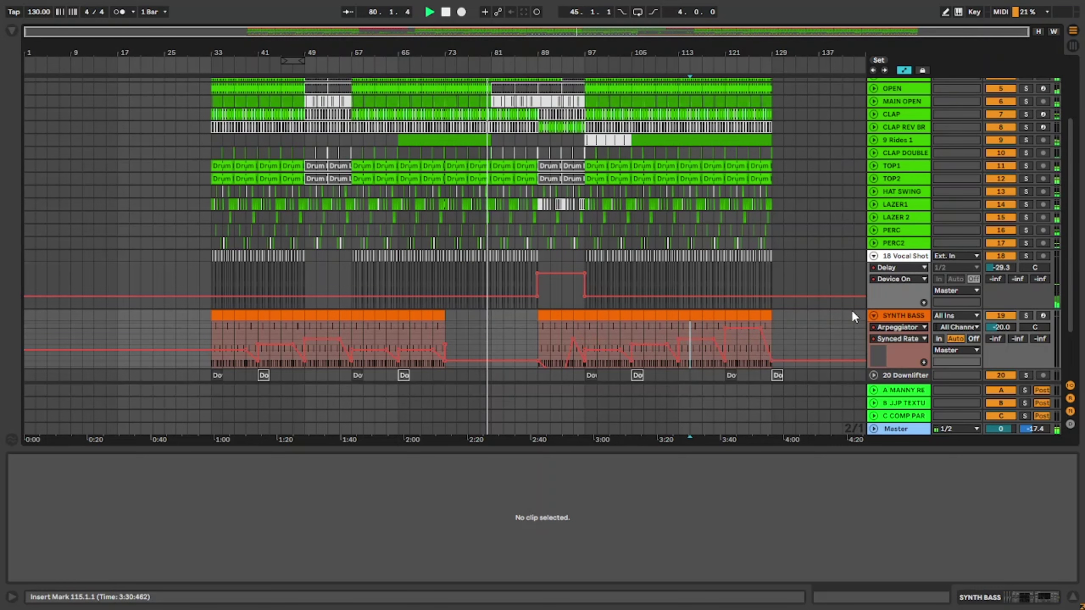
{"action": "left_click", "coordinate": [873, 316]}
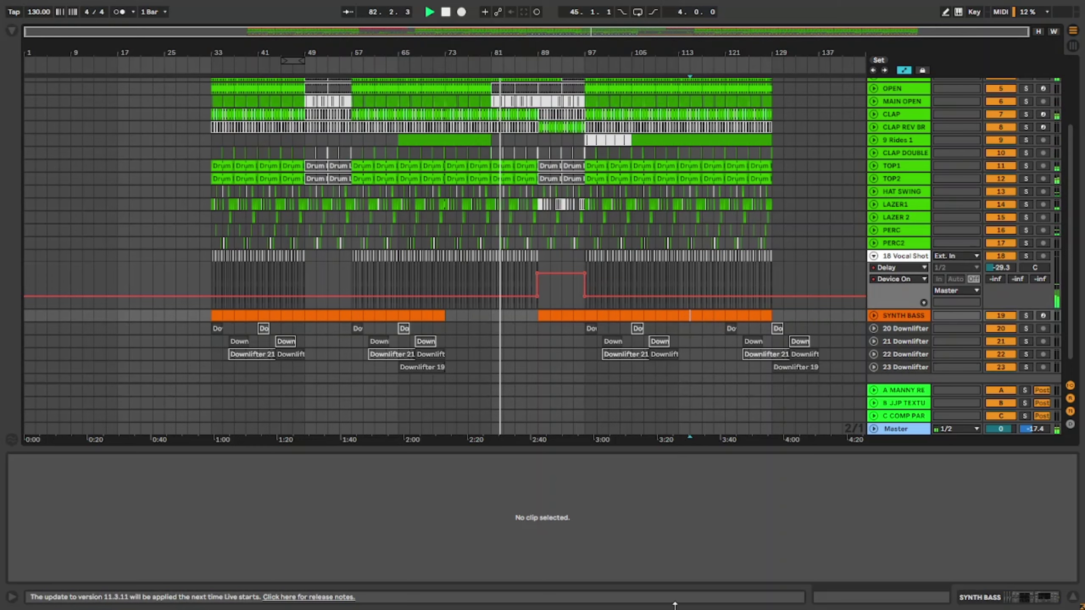
{"action": "left_click_drag", "start_coordinate": [674, 606], "coordinate": [675, 607]}
{"action": "left_click", "coordinate": [874, 350]}
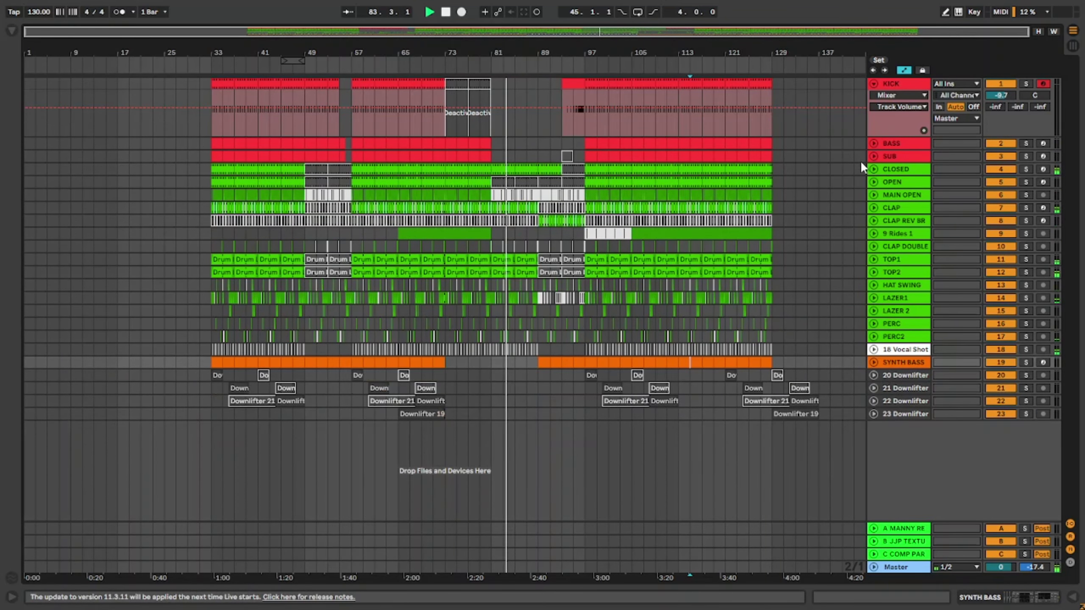
{"action": "left_click", "coordinate": [874, 84]}
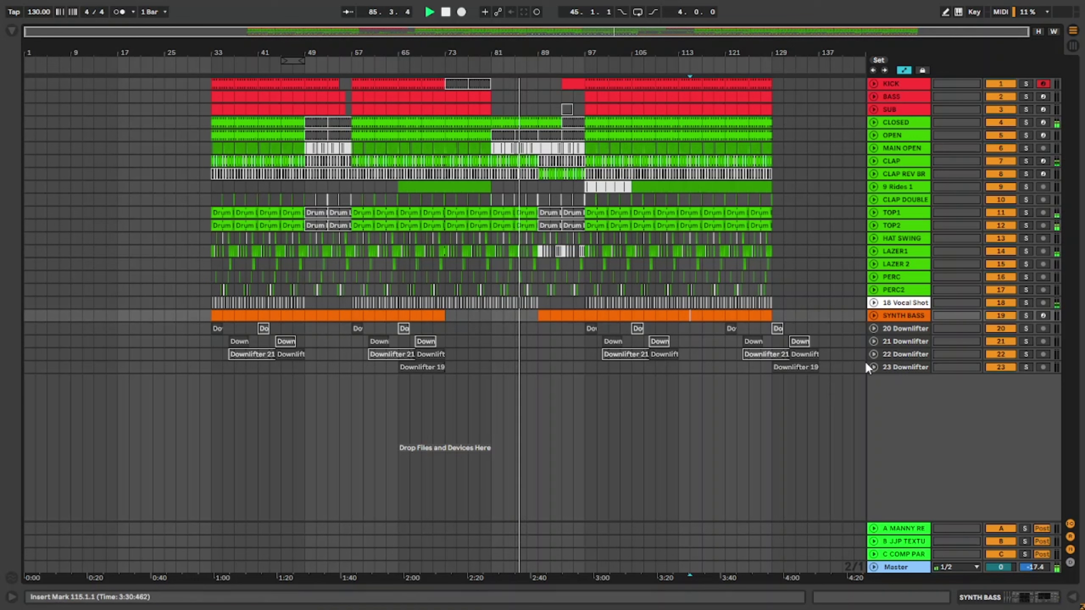
Insert a new audio track directly below the 18 Vocal Shot track and select it.
{"action": "left_click", "coordinate": [897, 302]}
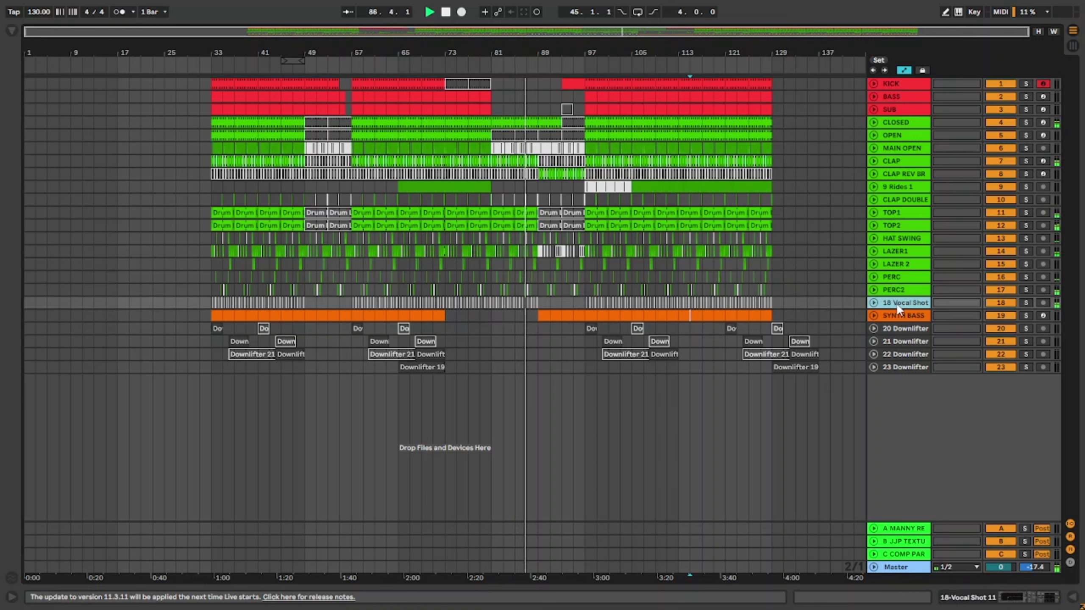
{"action": "key", "text": "ctrl+t"}
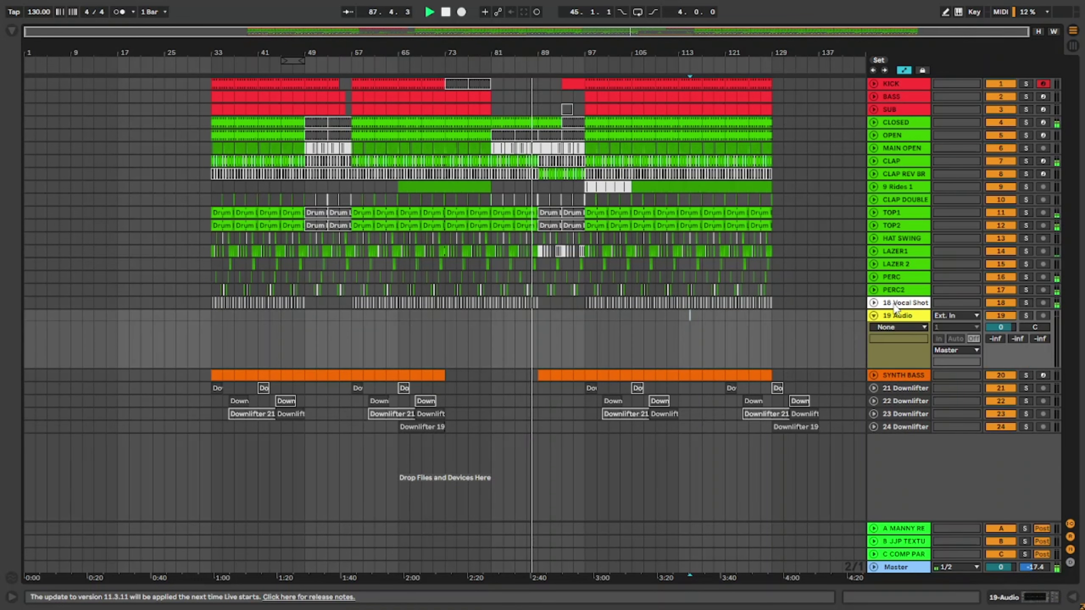
{"action": "left_click", "coordinate": [896, 319]}
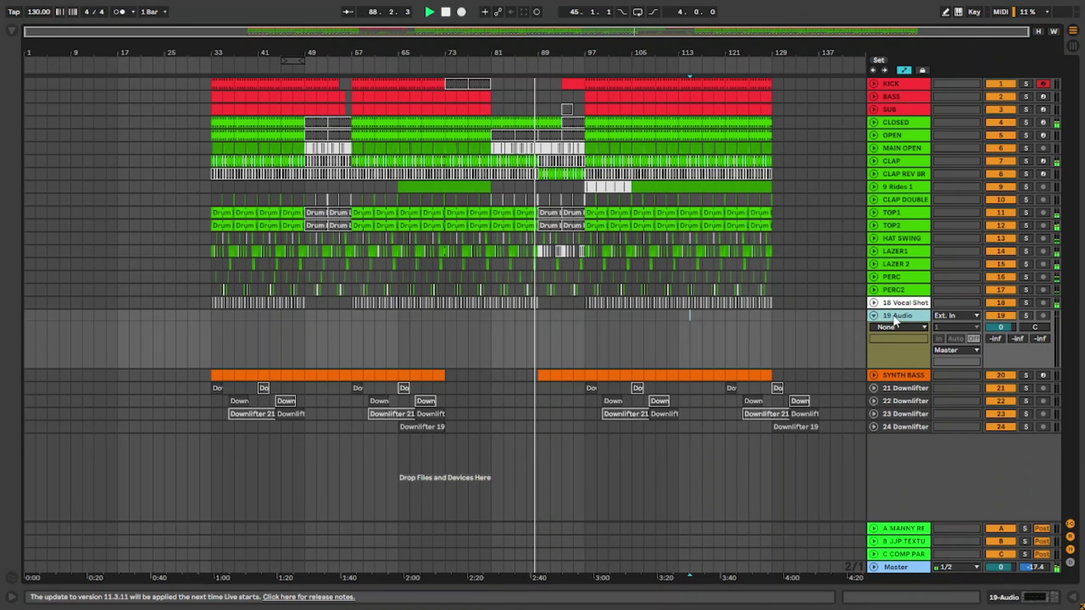
Search the PACKS folder for "ATMOS" and expand the Atmosphere folder of the tech house FX sounds.
{"action": "left_click", "coordinate": [16, 33]}
{"action": "left_click", "coordinate": [35, 408]}
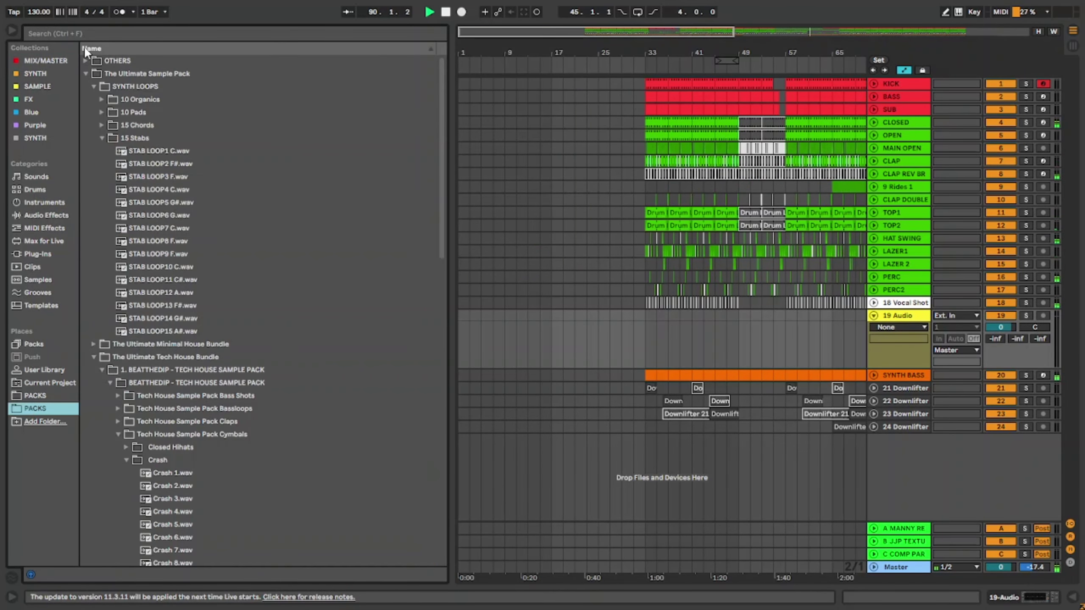
{"action": "left_click", "coordinate": [74, 33]}
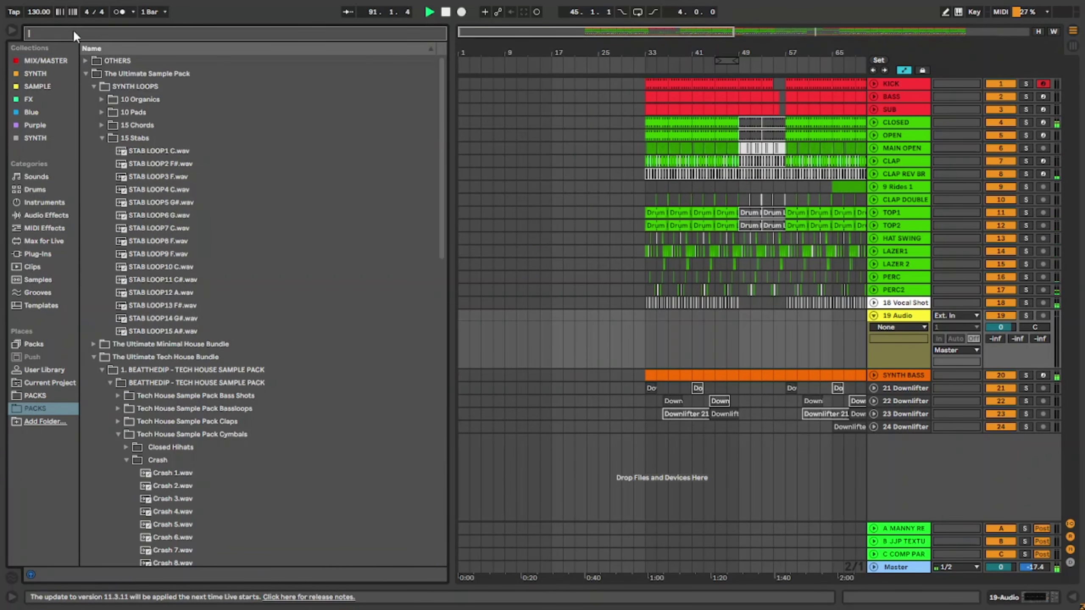
{"action": "type", "text": "ATMO"}
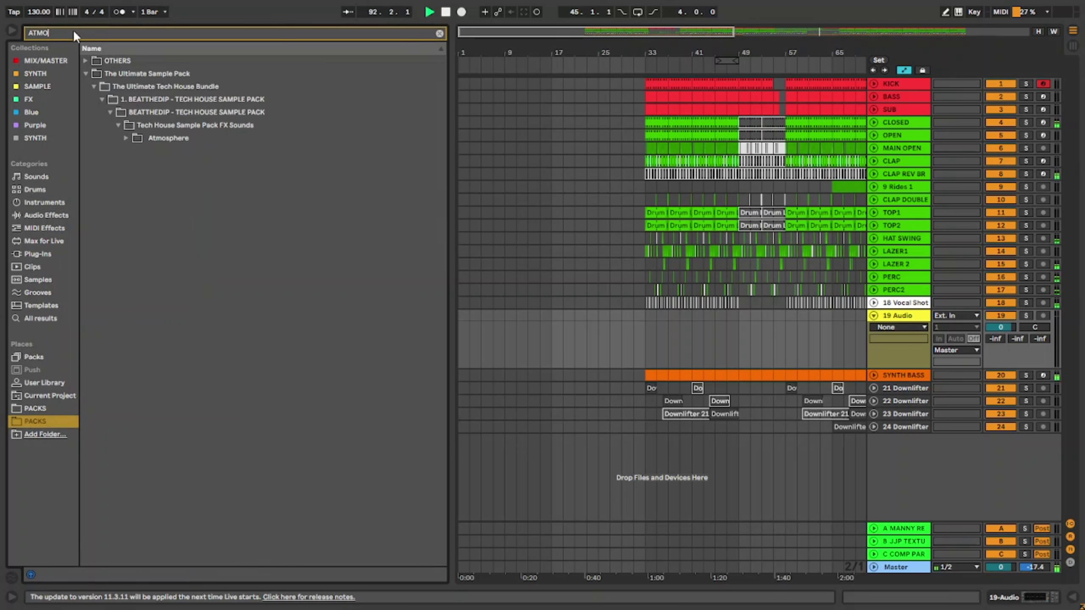
{"action": "type", "text": "S"}
{"action": "key", "text": "Down"}
{"action": "key", "text": "Down"}
{"action": "key", "text": "Down"}
{"action": "key", "text": "Down"}
{"action": "key", "text": "Down"}
{"action": "key", "text": "Down"}
{"action": "key", "text": "Down"}
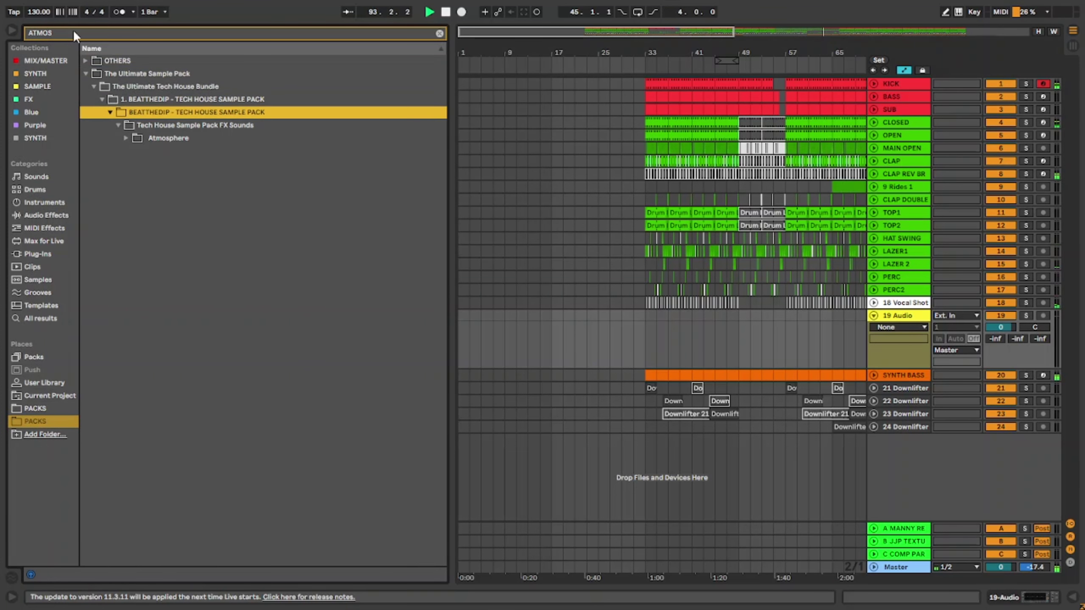
{"action": "key", "text": "Right"}
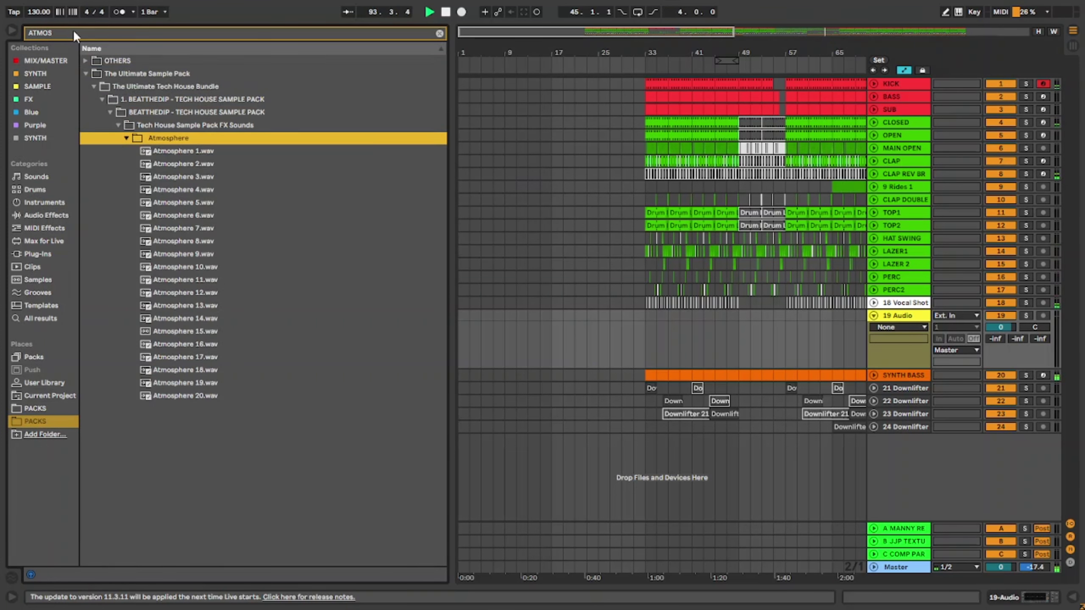
Preview Atmosphere 1.wav, place it on the new audio track at bar 93, and set the track volume to -33.0 dB.
{"action": "key", "text": "Down"}
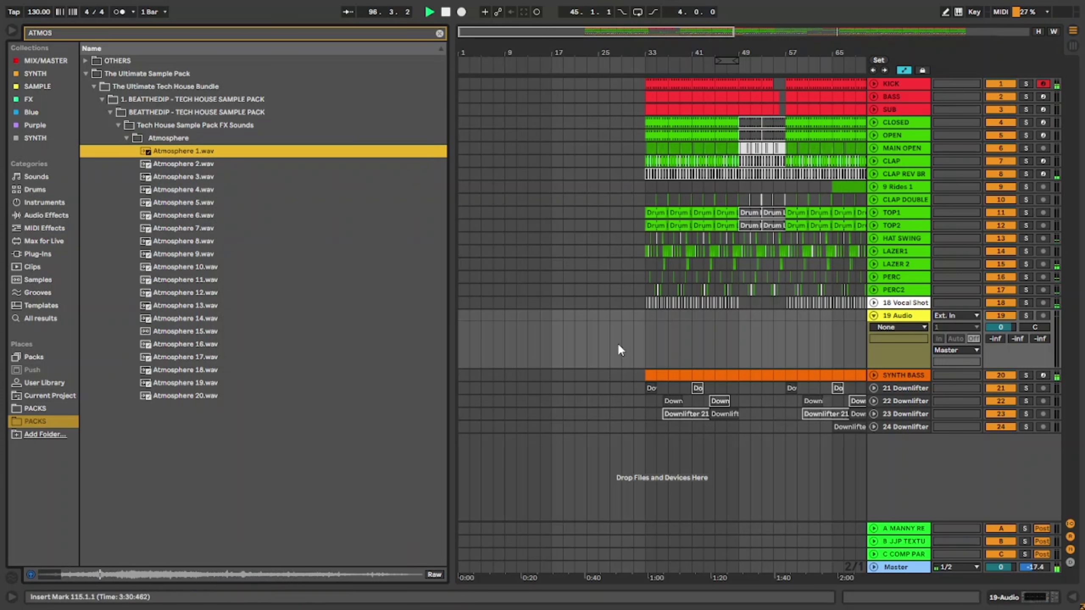
{"action": "key", "text": "Up"}
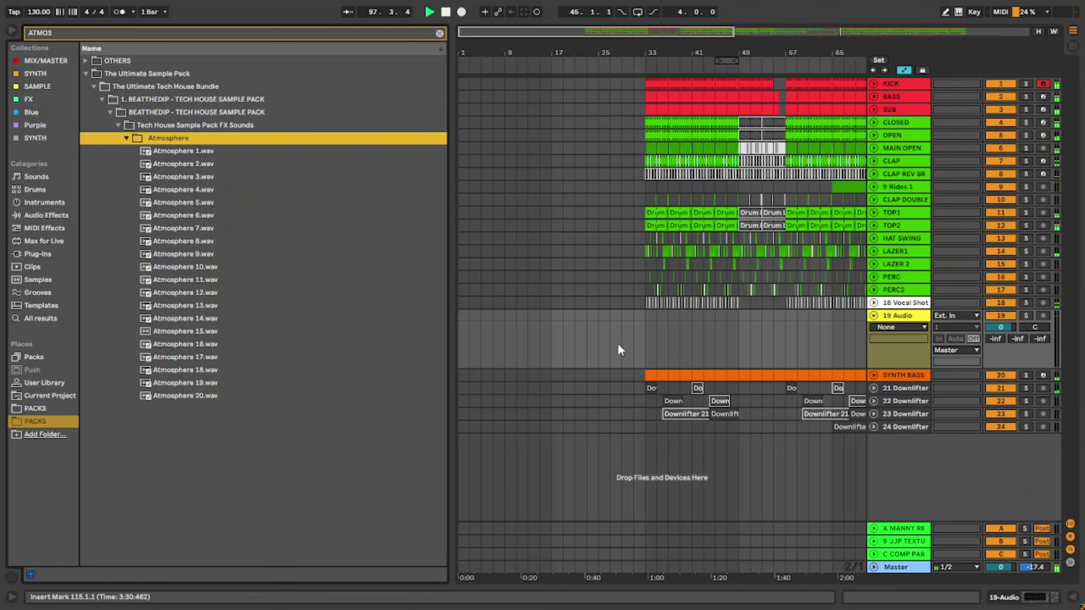
{"action": "key", "text": "Down"}
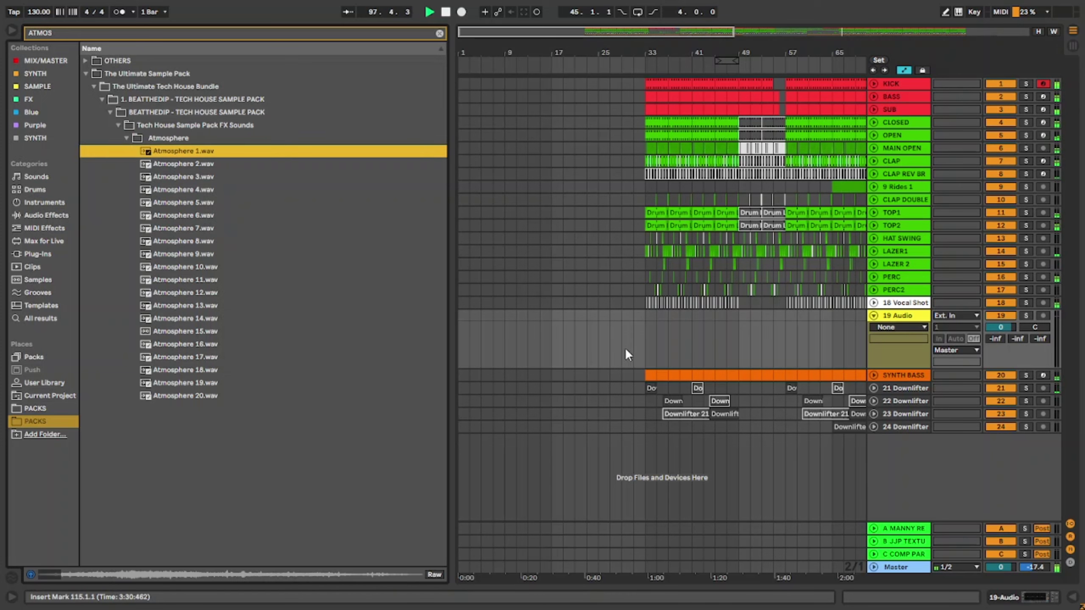
{"action": "key", "text": "minus"}
{"action": "left_click_drag", "start_coordinate": [212, 164], "coordinate": [725, 337]}
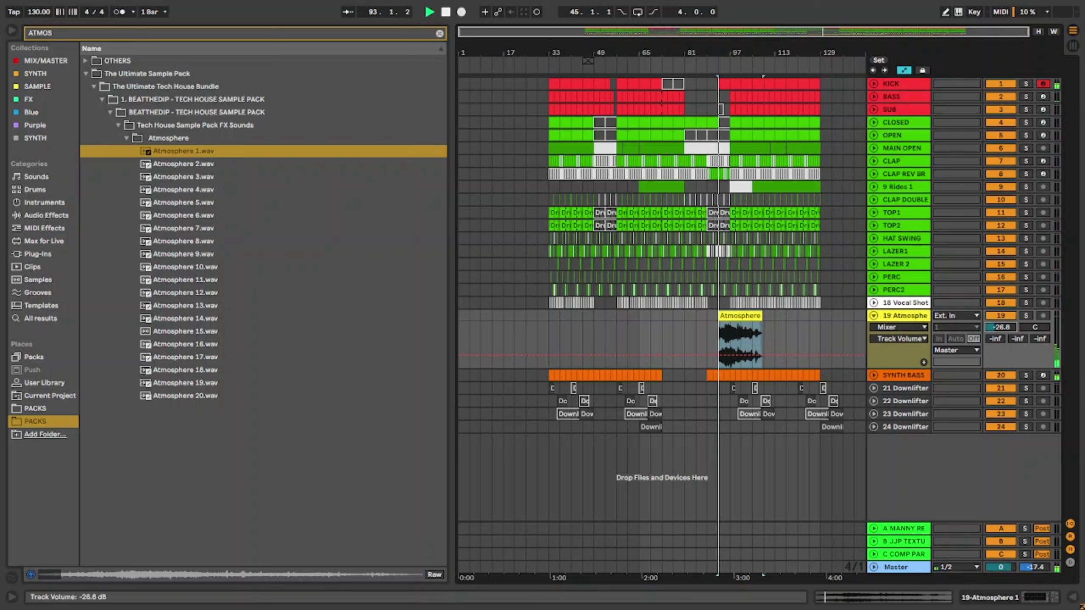
{"action": "left_click_drag", "start_coordinate": [1001, 327], "coordinate": [1001, 334]}
Move the tail of the Atmosphere 1 clip from bar 105 to bar 97 and deactivate the remaining piece up to bar 105.
{"action": "key", "text": "plus"}
{"action": "key", "text": "plus"}
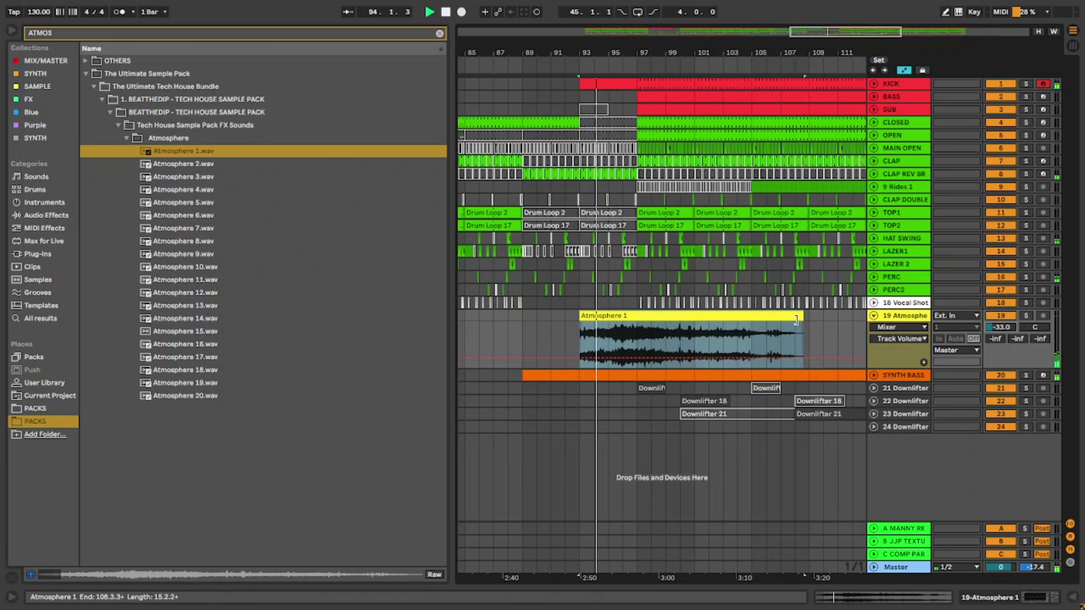
{"action": "left_click_drag", "start_coordinate": [756, 334], "coordinate": [656, 308]}
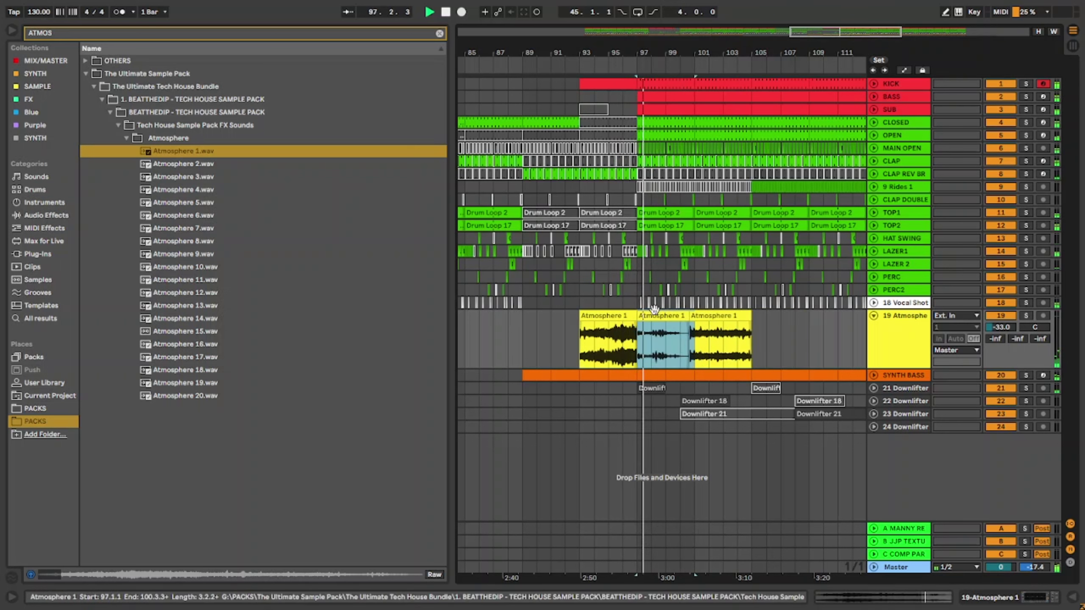
{"action": "left_click", "coordinate": [725, 317]}
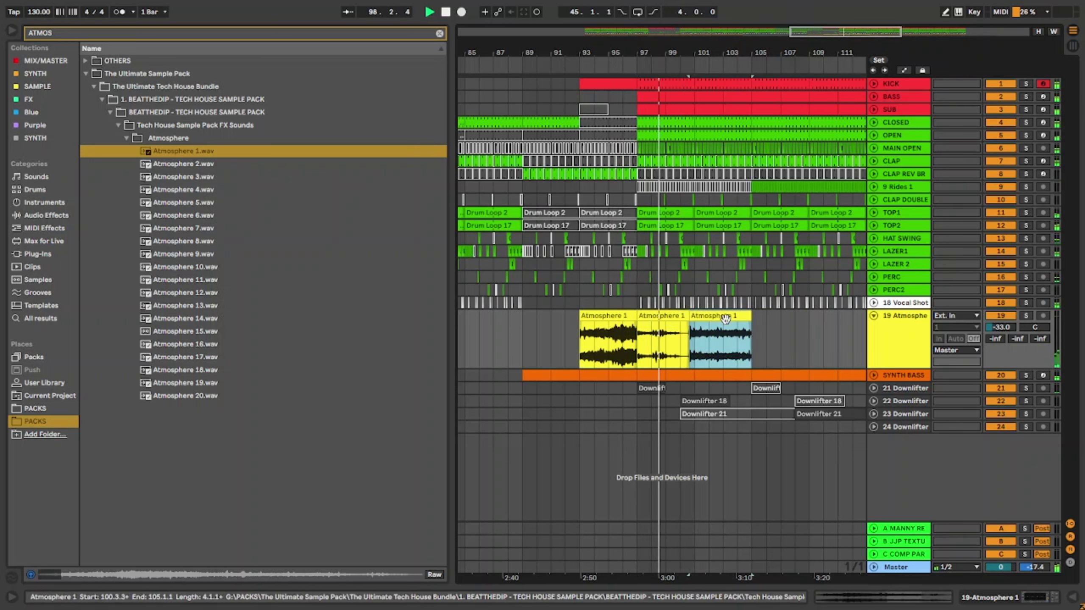
{"action": "key", "text": "0"}
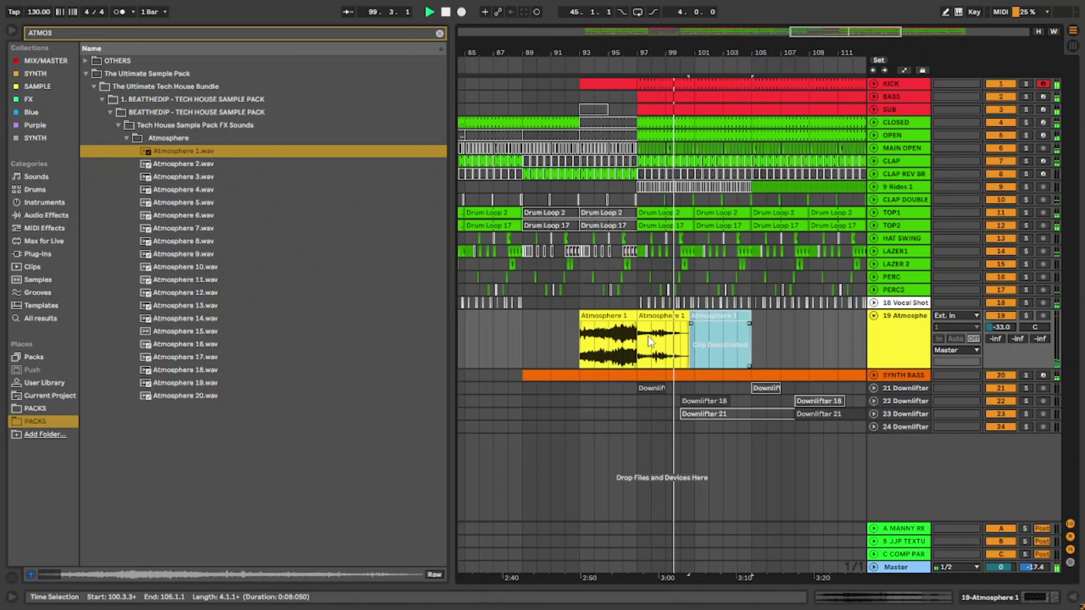
Lower the gain of the Atmosphere 1 clip at bars 93 to 97 to -5.33 dB and replay it from bar 93.
{"action": "key", "text": "w"}
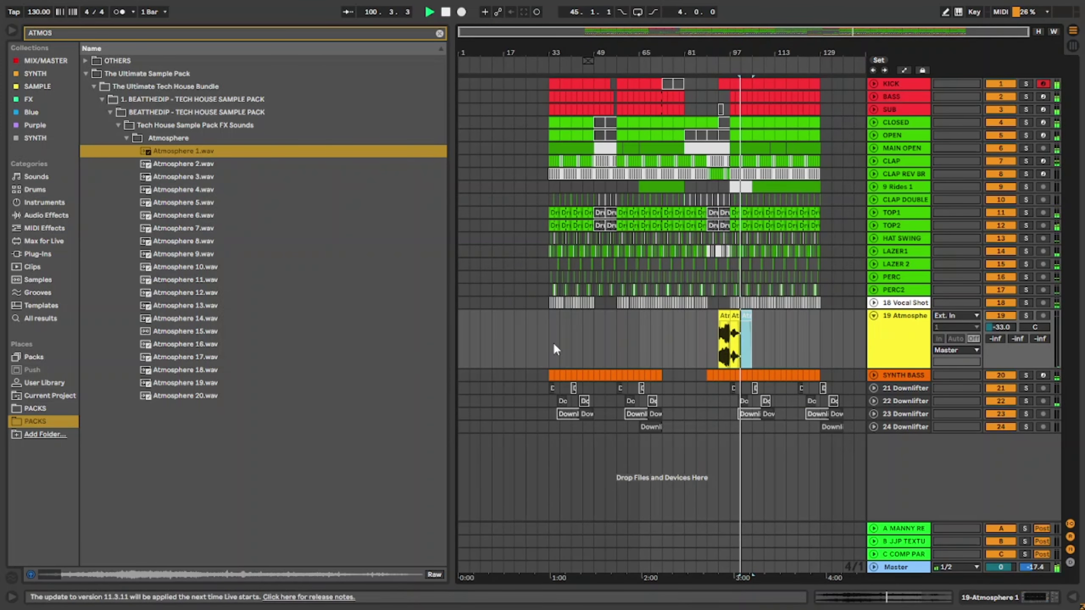
{"action": "double_click", "coordinate": [724, 316]}
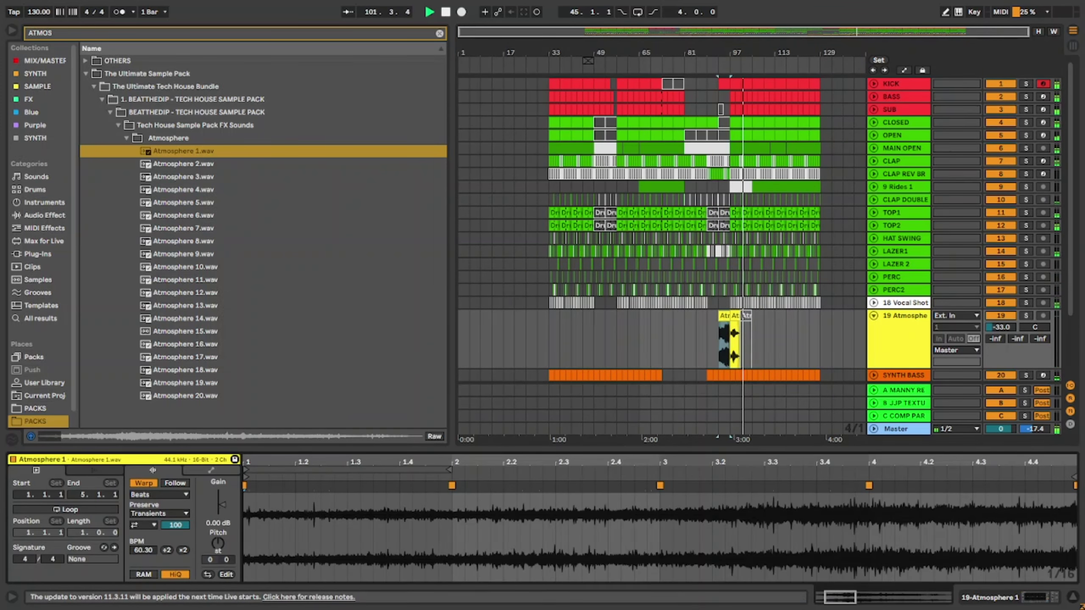
{"action": "left_click_drag", "start_coordinate": [221, 505], "coordinate": [221, 508]}
{"action": "key", "text": "space"}
{"action": "key", "text": "space"}
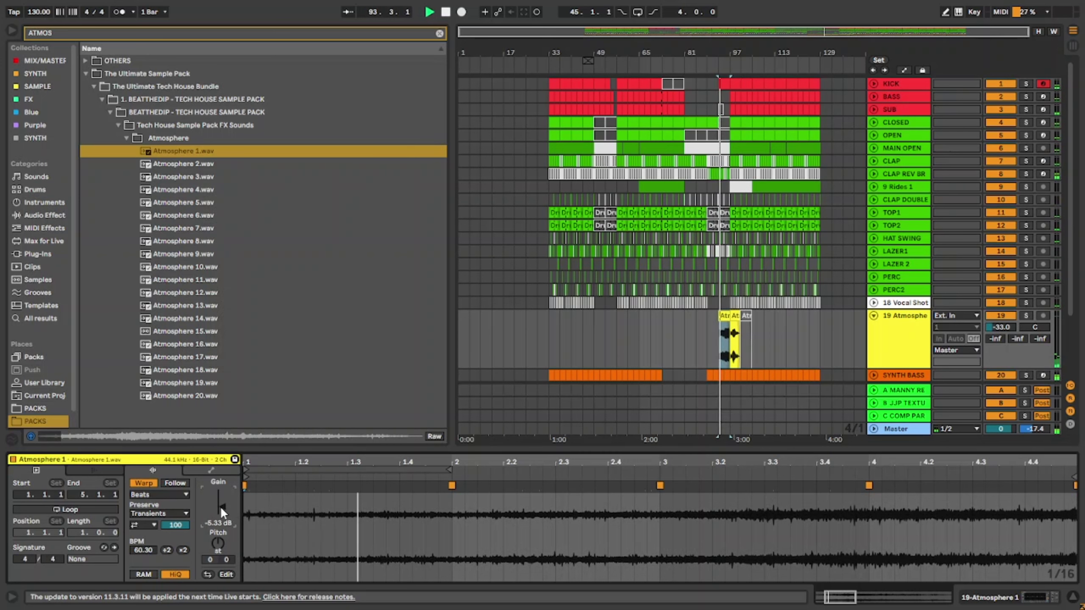
{"action": "left_click_drag", "start_coordinate": [519, 450], "coordinate": [478, 560]}
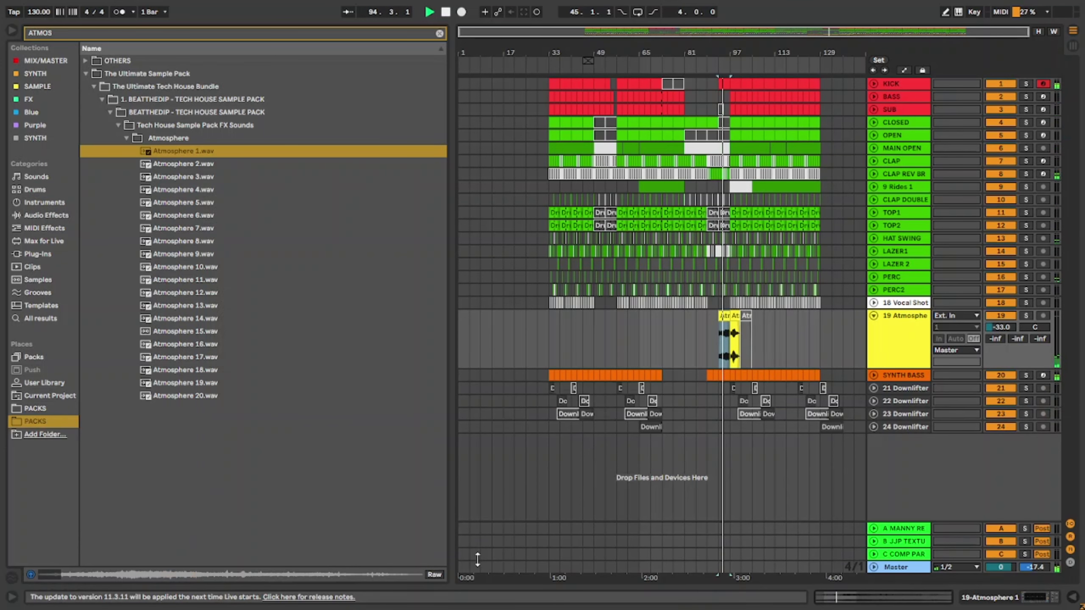
Preview Atmosphere 3.wav and Atmosphere 2.wav, place Atmosphere 2.wav on a new audio track at bar 97, and set the track volume to -30.0 dB.
{"action": "left_click", "coordinate": [188, 179]}
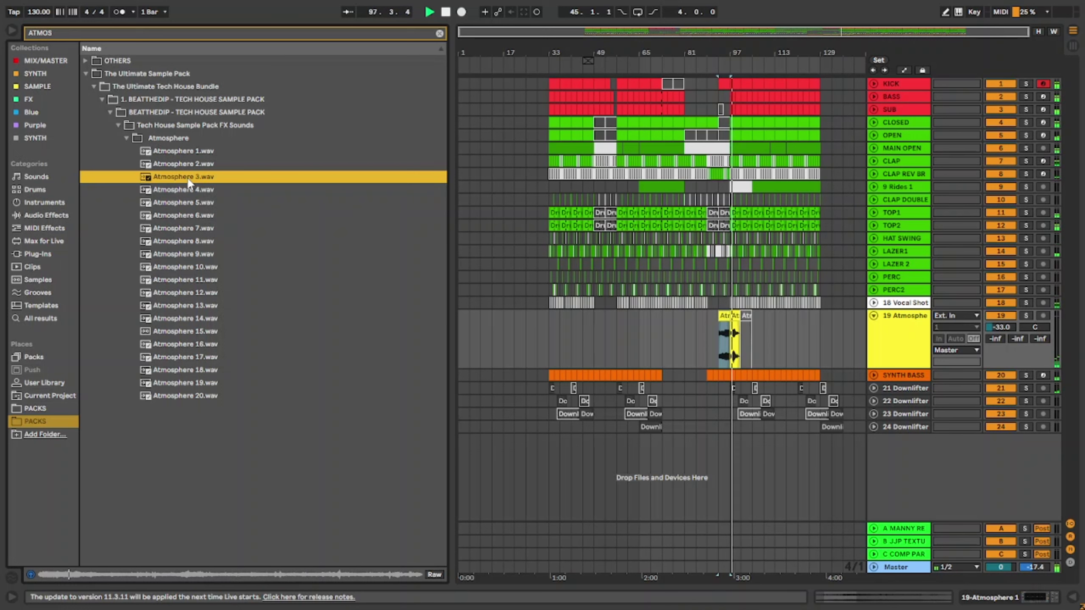
{"action": "key", "text": "Up"}
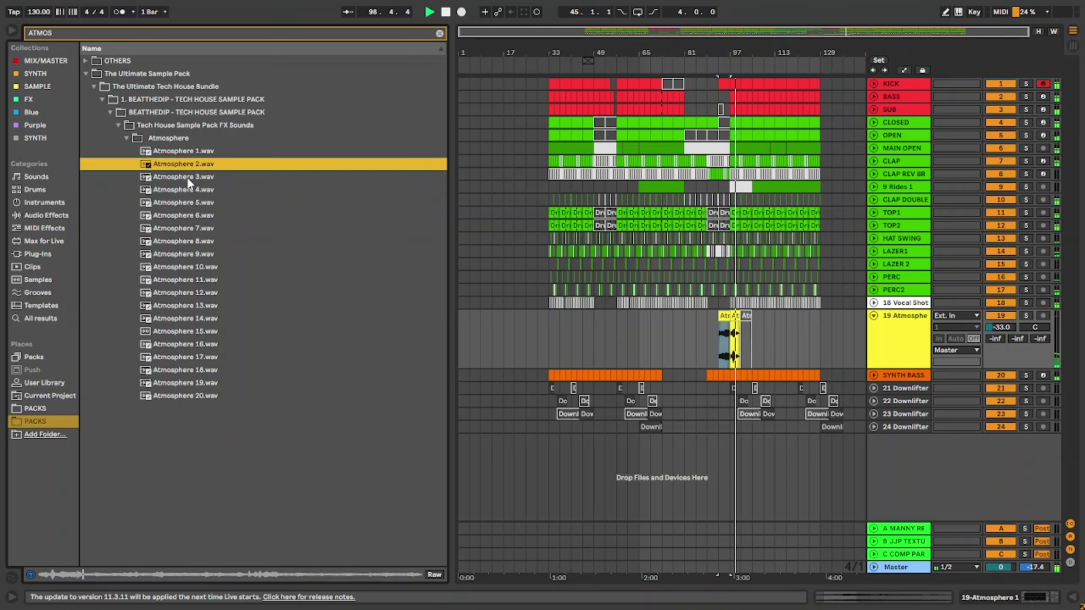
{"action": "left_click", "coordinate": [909, 336]}
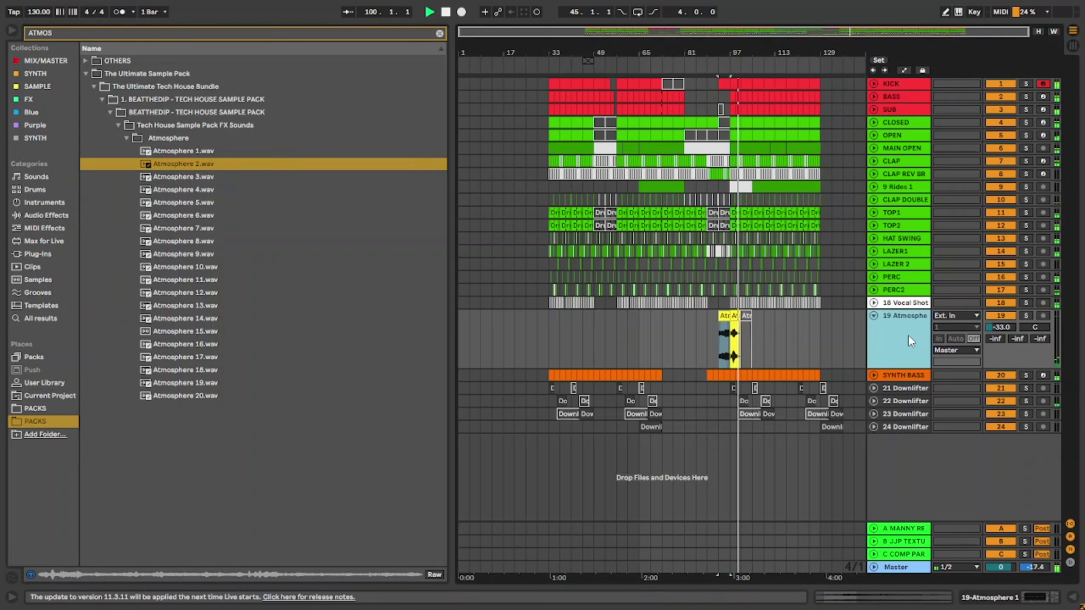
{"action": "key", "text": "ctrl+t"}
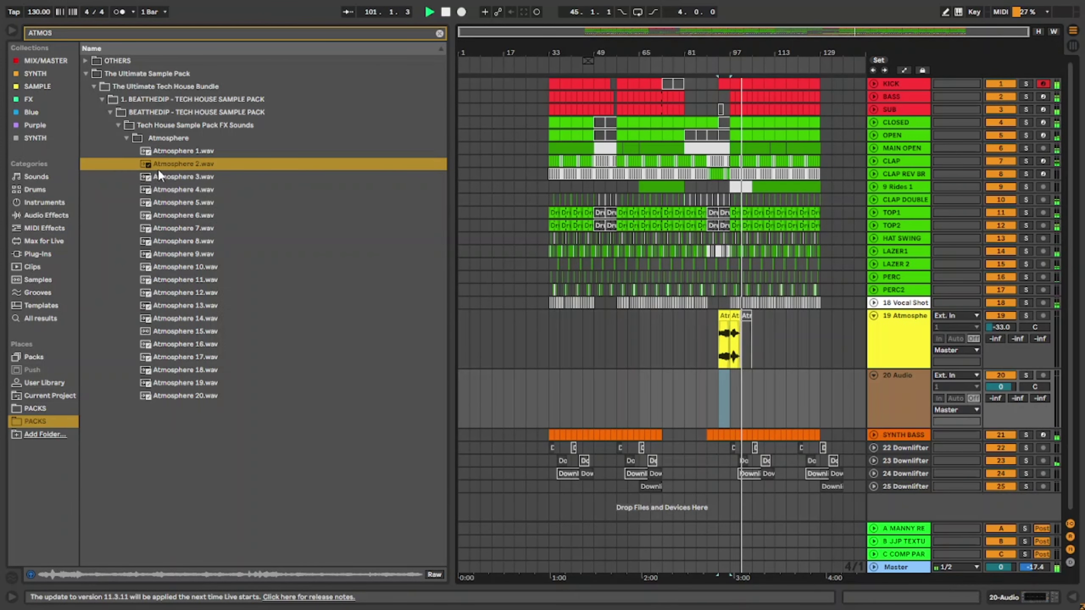
{"action": "left_click_drag", "start_coordinate": [159, 168], "coordinate": [741, 390]}
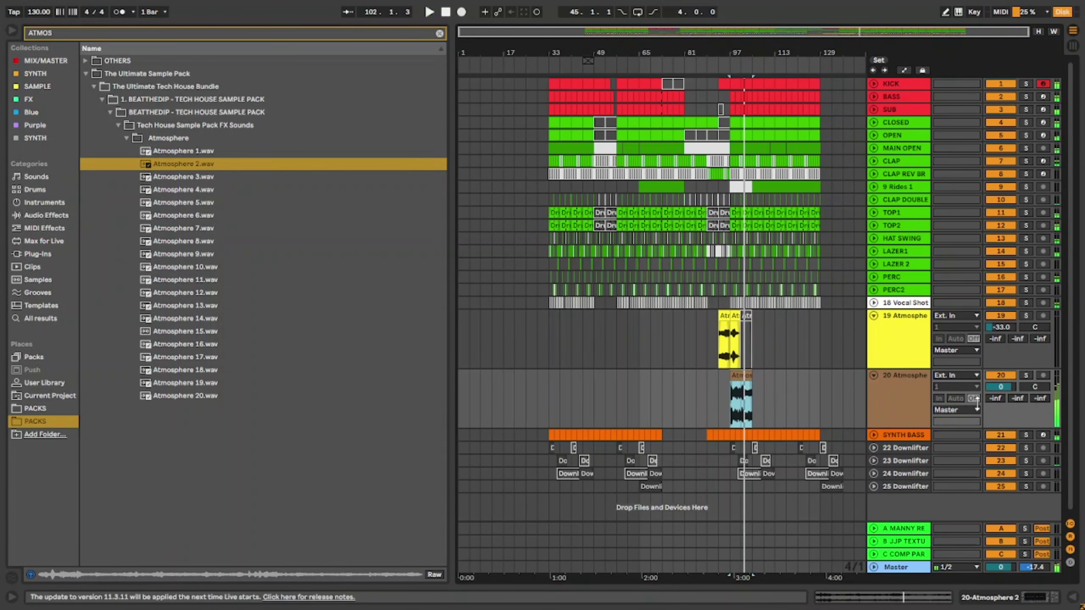
{"action": "key", "text": "space"}
{"action": "left_click_drag", "start_coordinate": [1001, 387], "coordinate": [1000, 415]}
Split the Atmosphere 2 clip at bar 101 and duplicate both halves repeatedly to fill the track up to bar 129.
{"action": "left_click", "coordinate": [743, 394]}
{"action": "key", "text": "z"}
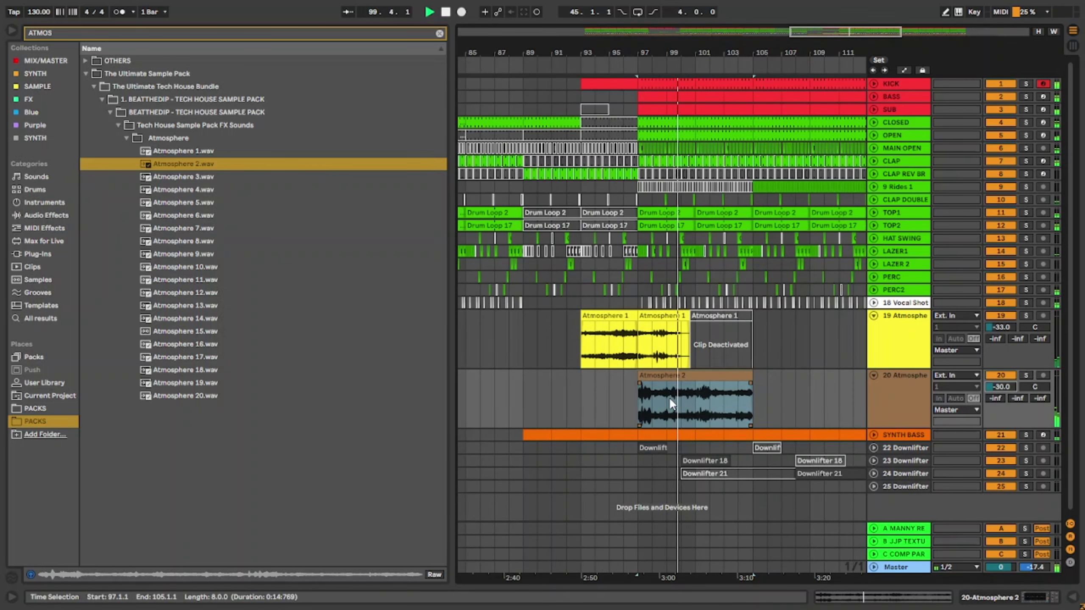
{"action": "left_click", "coordinate": [694, 399]}
{"action": "key", "text": "ctrl+e"}
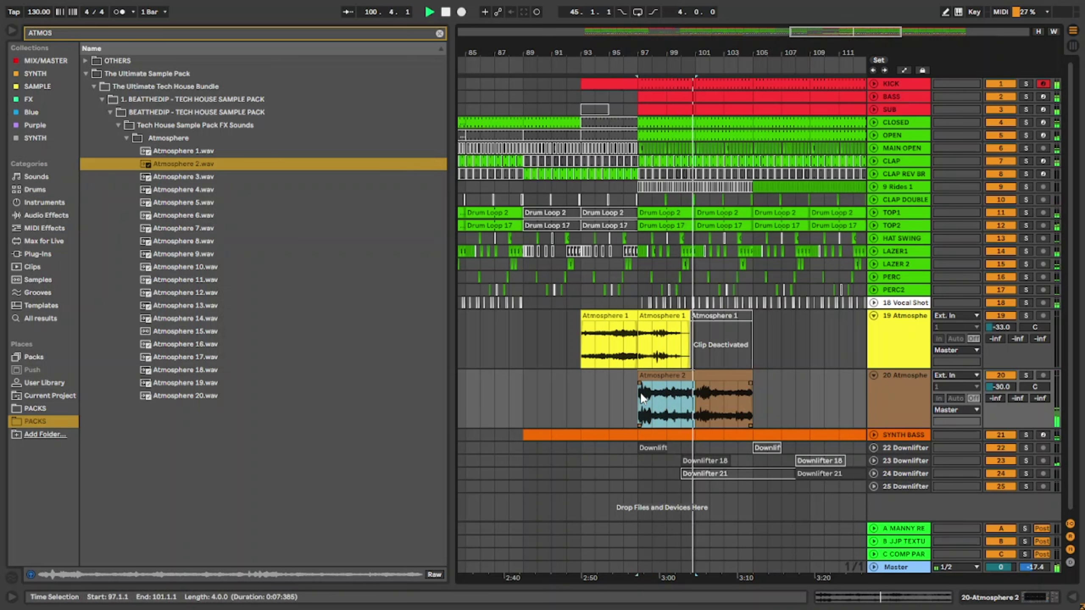
{"action": "left_click", "coordinate": [645, 381], "text": "shift"}
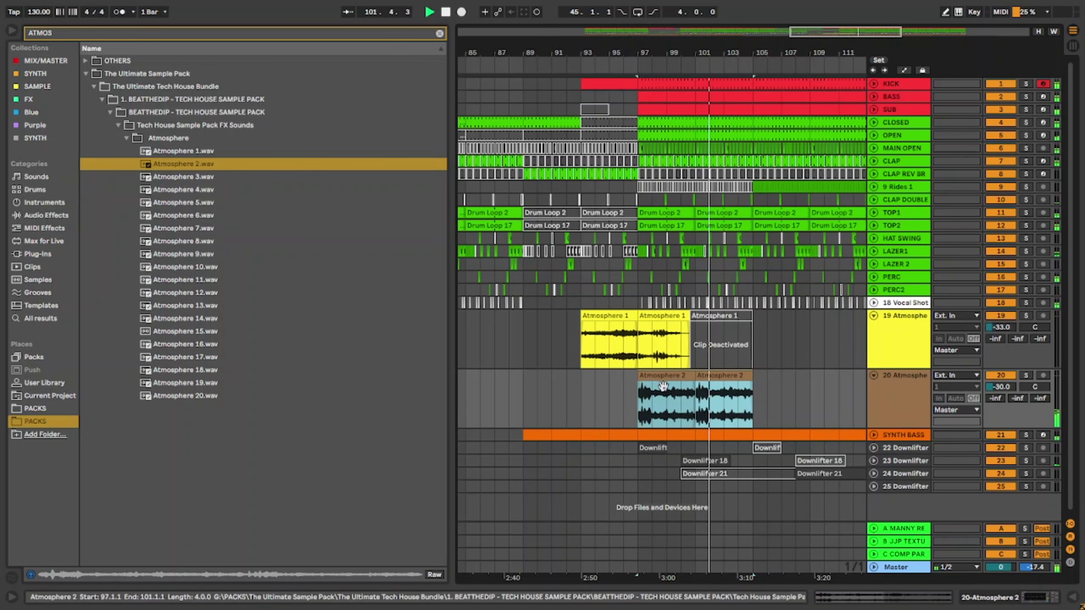
{"action": "key", "text": "ctrl+d"}
{"action": "key", "text": "minus"}
{"action": "key", "text": "ctrl+d"}
{"action": "key", "text": "ctrl+d"}
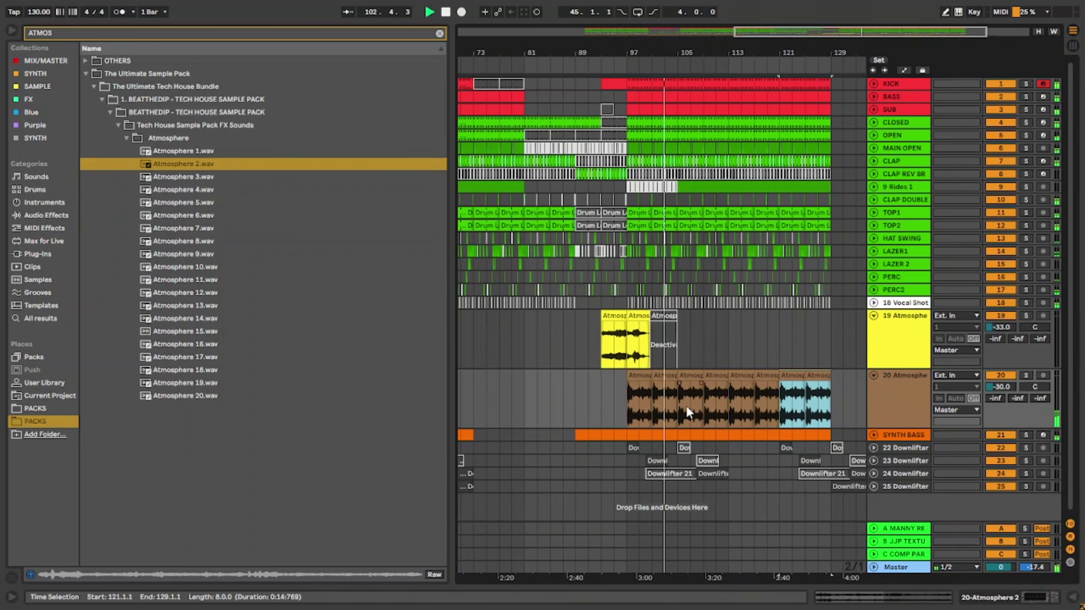
Turn off transient looping in the Beats warp settings of all eight Atmosphere 2 clips and set the transient envelope to 78.
{"action": "double_click", "coordinate": [637, 376], "text": "shift"}
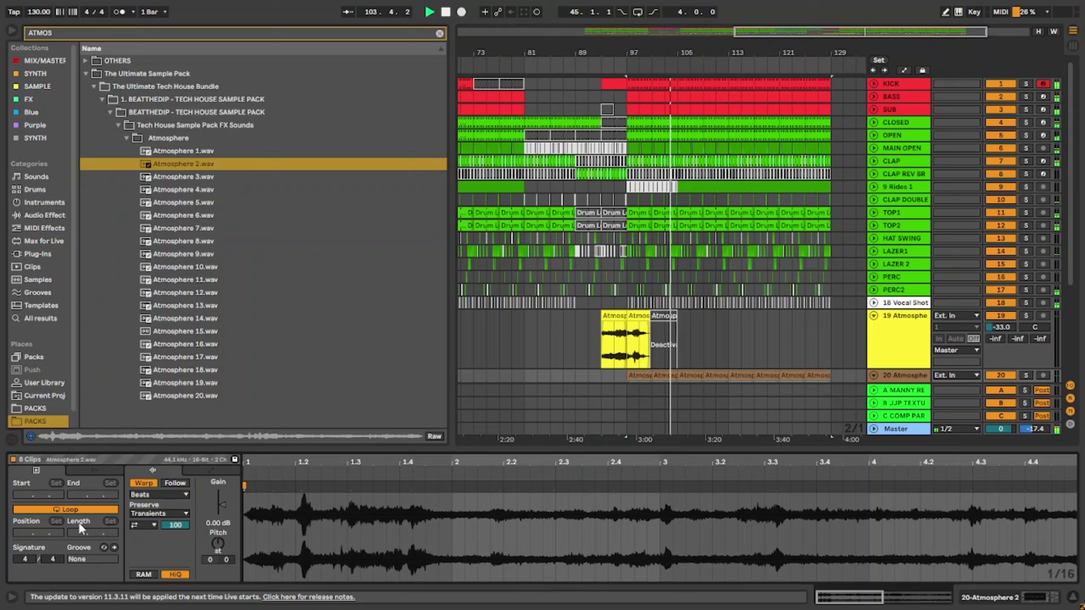
{"action": "left_click", "coordinate": [146, 535]}
{"action": "left_click_drag", "start_coordinate": [175, 525], "coordinate": [175, 541]}
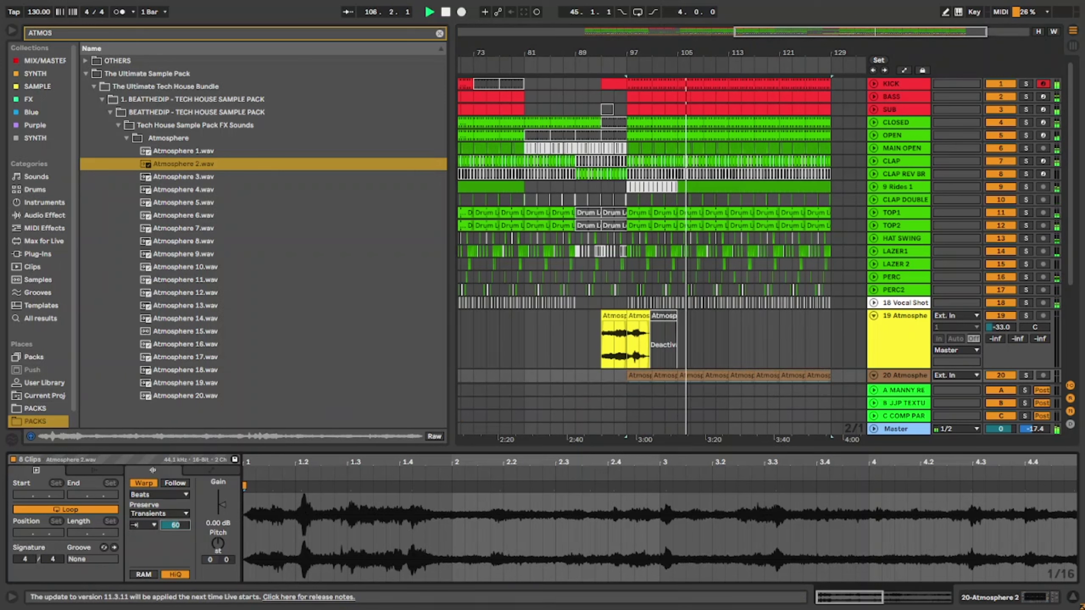
{"action": "left_click_drag", "start_coordinate": [175, 525], "coordinate": [175, 525]}
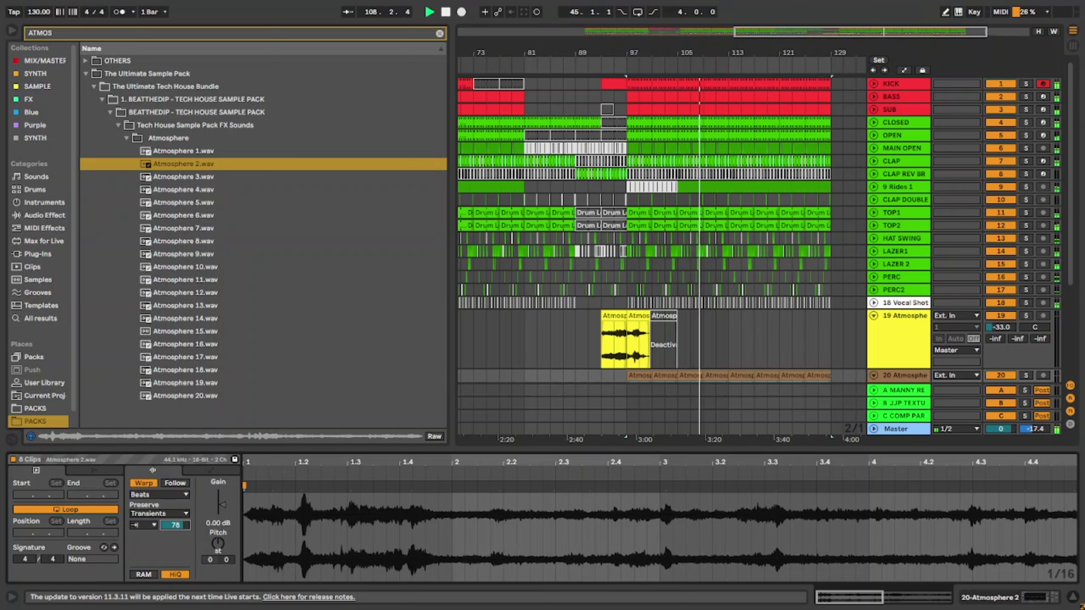
Try Preserve 1/16 on the Atmosphere 2 clips, switch back to Transients, and set the transient envelope to 66.
{"action": "left_click", "coordinate": [159, 514]}
{"action": "left_click", "coordinate": [165, 499]}
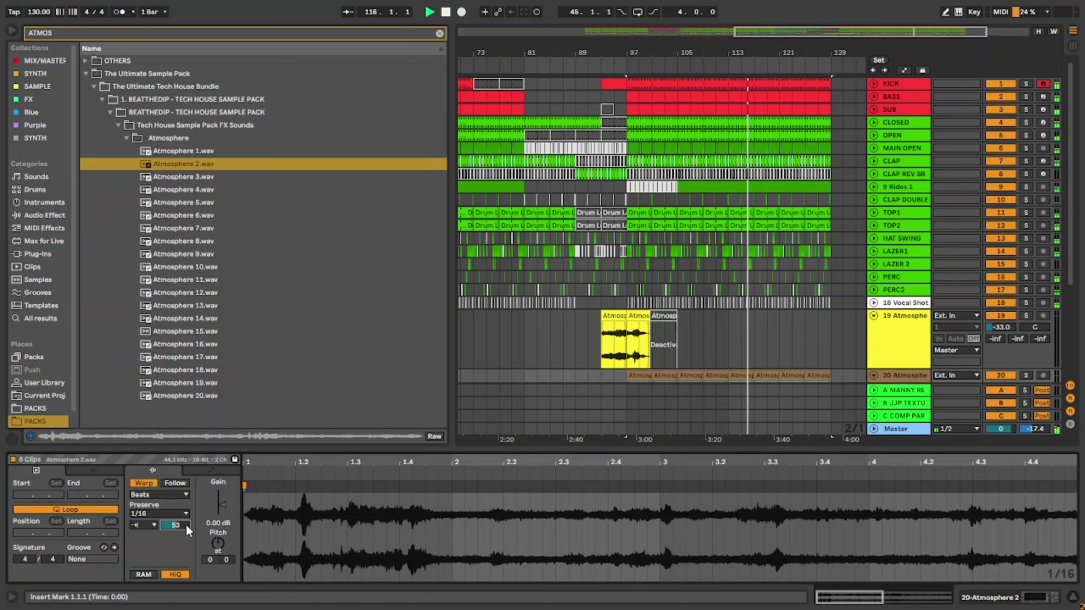
{"action": "left_click", "coordinate": [174, 512]}
{"action": "left_click", "coordinate": [171, 509]}
{"action": "left_click_drag", "start_coordinate": [179, 522], "coordinate": [179, 512]}
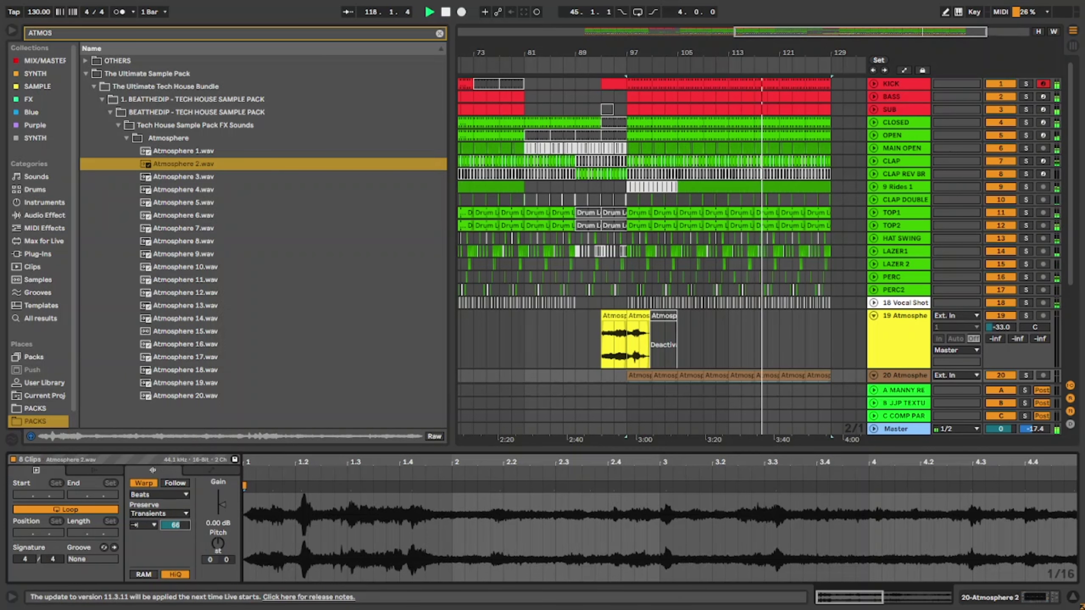
{"action": "left_click_drag", "start_coordinate": [480, 450], "coordinate": [480, 583]}
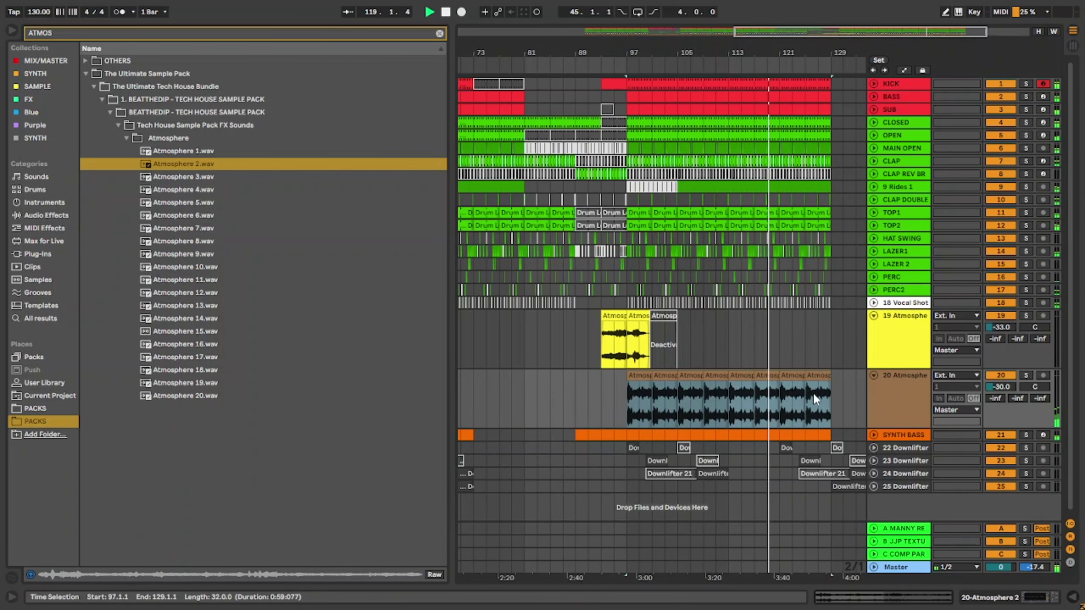
Search for "GATE", add the Gate effect to the Atmosphere 2 track, and set its threshold to -17.8 dB.
{"action": "double_click", "coordinate": [896, 392]}
{"action": "key", "text": "ctrl+f"}
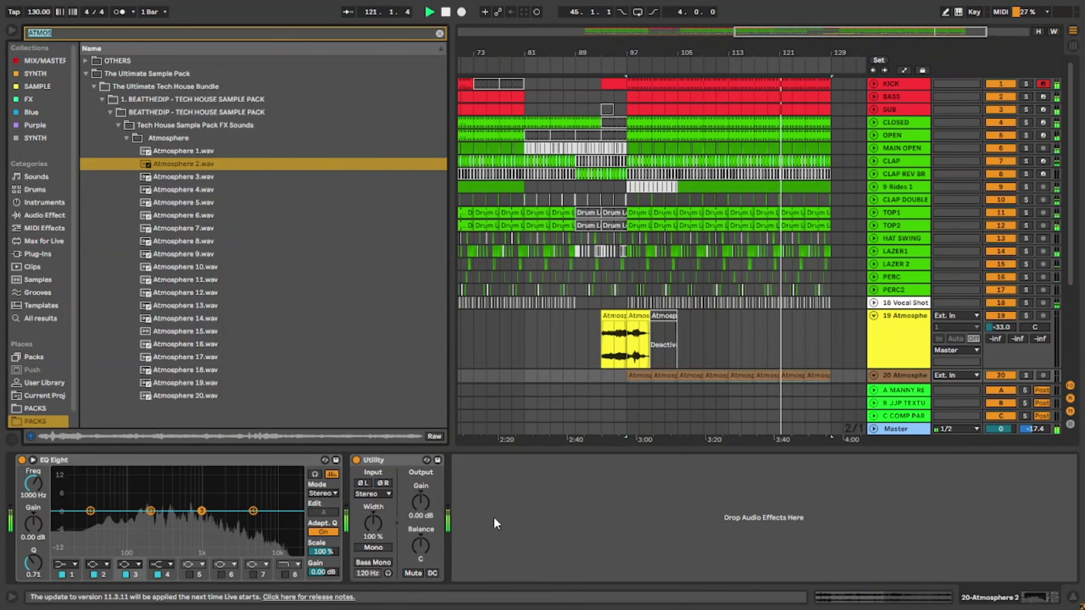
{"action": "key", "text": "BackSpace"}
{"action": "type", "text": "GATE"}
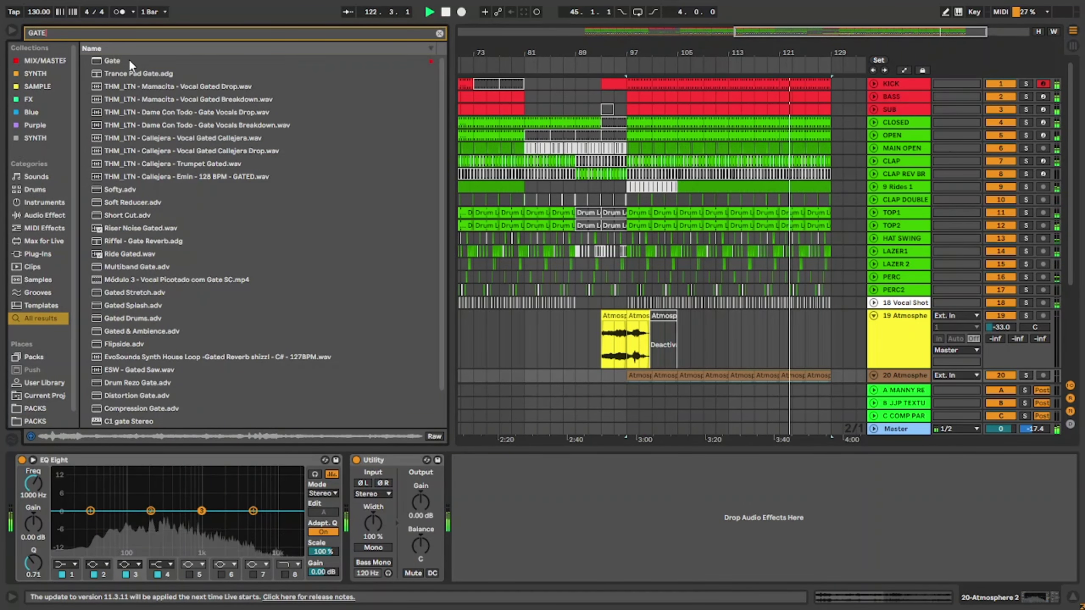
{"action": "left_click", "coordinate": [128, 61]}
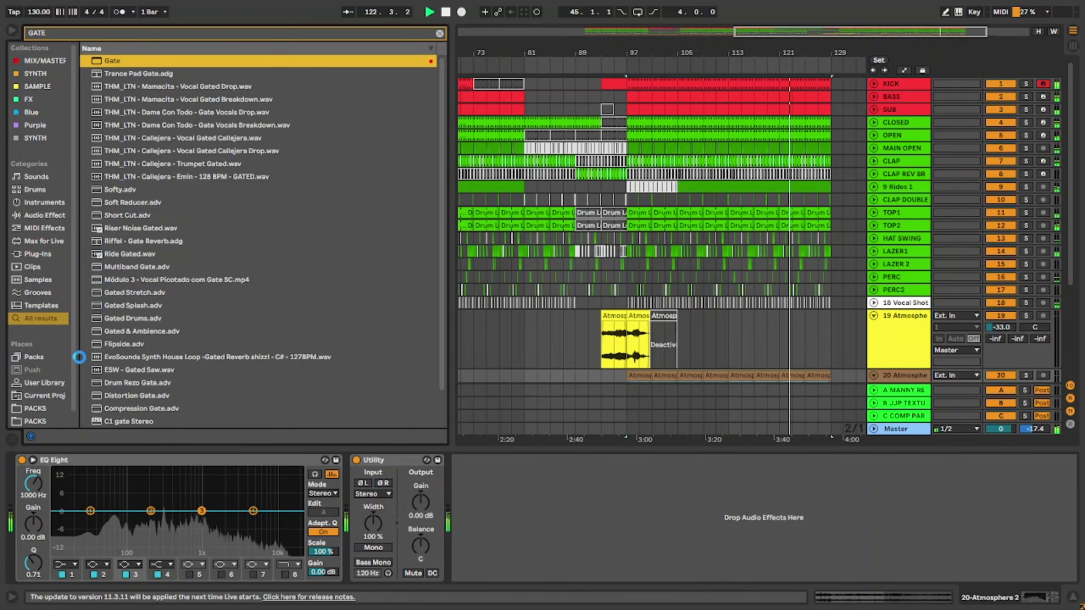
{"action": "left_click", "coordinate": [42, 409]}
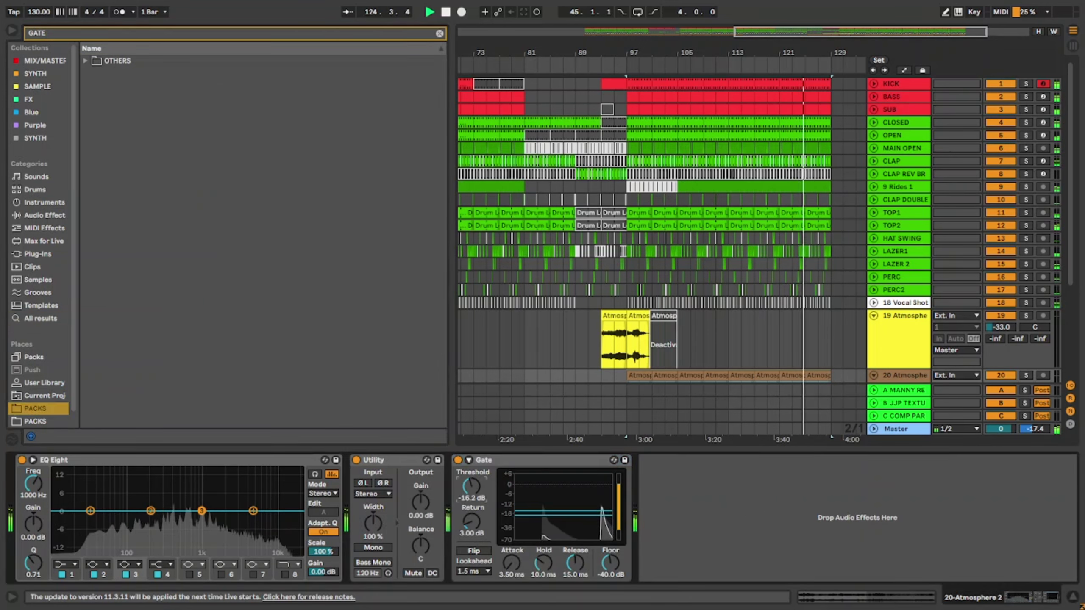
{"action": "left_click_drag", "start_coordinate": [472, 487], "coordinate": [471, 490]}
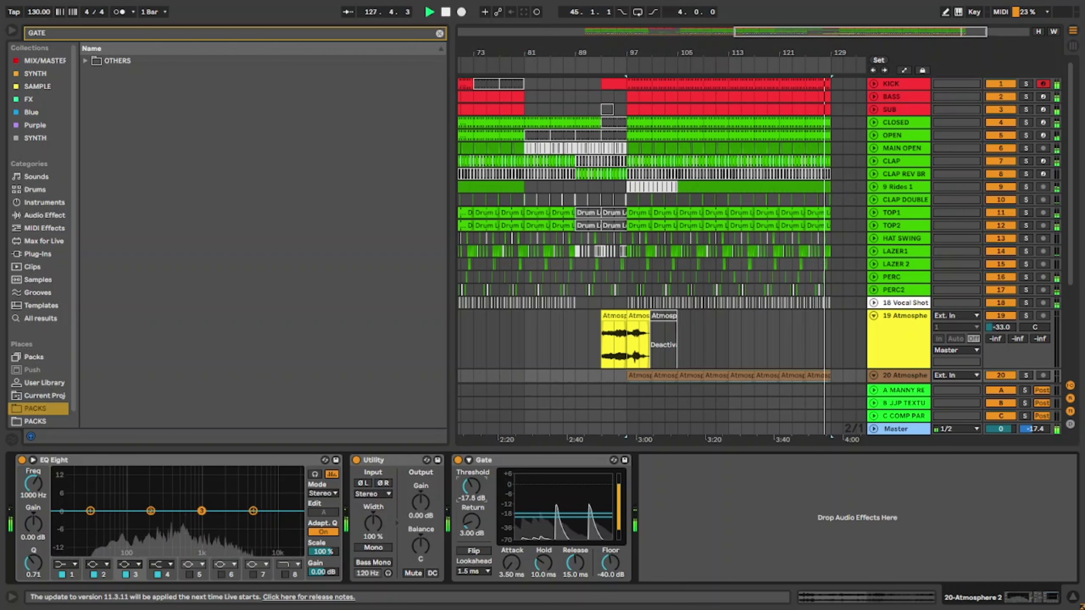
Change EQ Eight band 1 on the Atmosphere 2 track to a steep low cut at 212 Hz.
{"action": "left_click", "coordinate": [75, 564]}
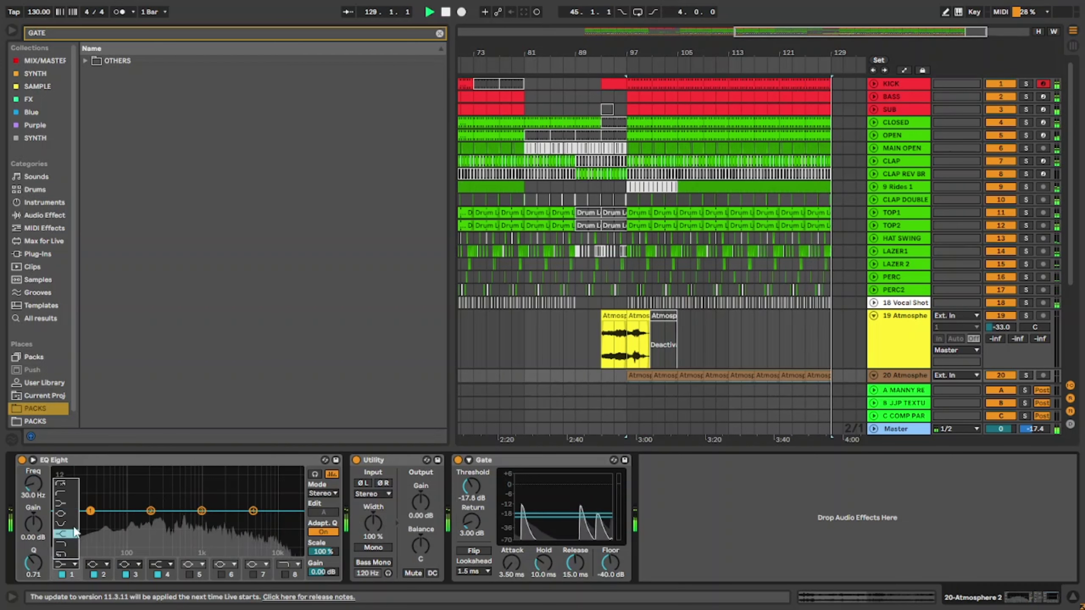
{"action": "left_click", "coordinate": [61, 484]}
{"action": "left_click_drag", "start_coordinate": [91, 521], "coordinate": [153, 521]}
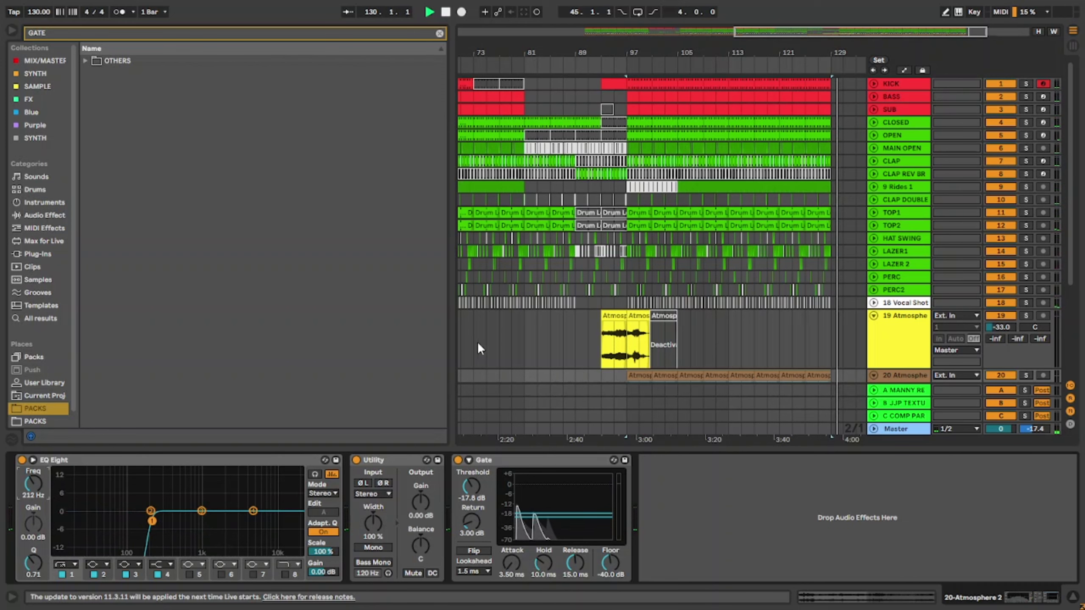
Paste a copy of the Atmosphere 2 clips from bars 97 to 129 at bar 65 and play from there.
{"action": "scroll", "coordinate": [641, 343], "scroll_direction": "down", "scroll_amount": 3}
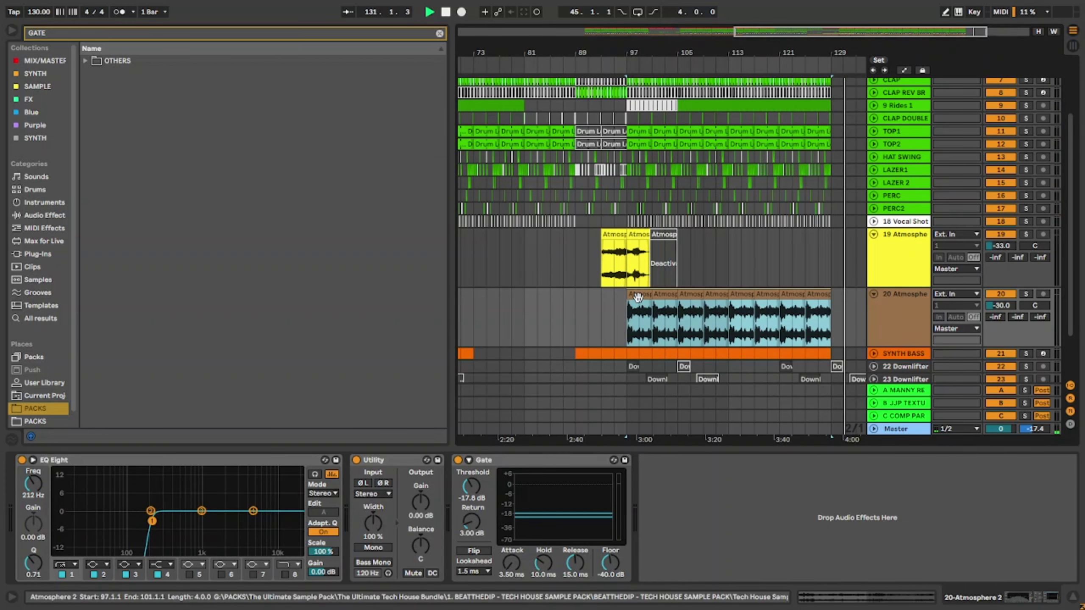
{"action": "key", "text": "w"}
{"action": "left_click", "coordinate": [638, 312]}
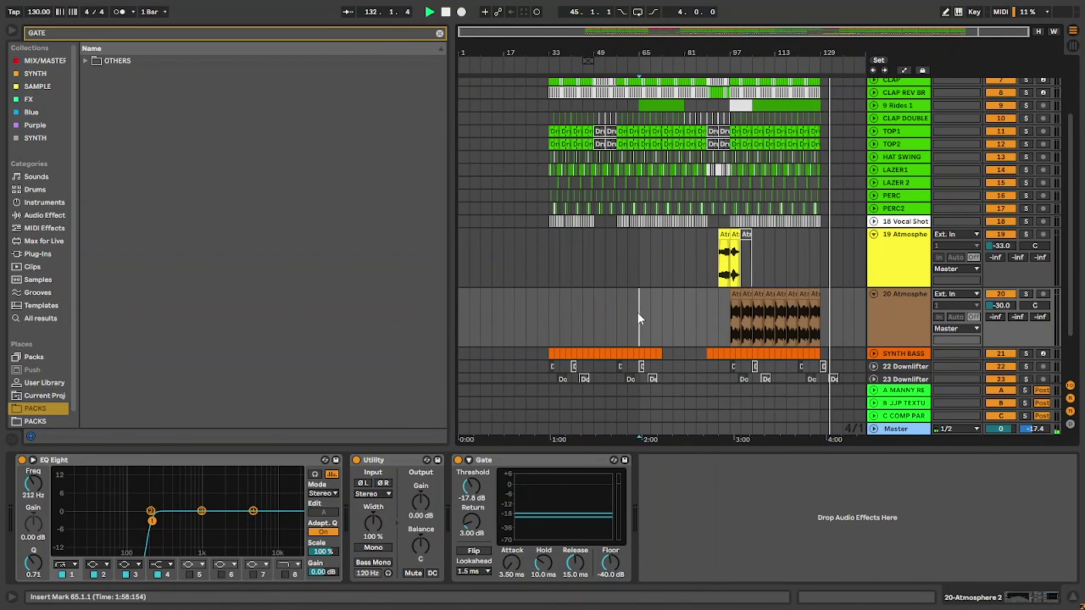
{"action": "key", "text": "ctrl+v"}
{"action": "key", "text": "space"}
{"action": "key", "text": "space"}
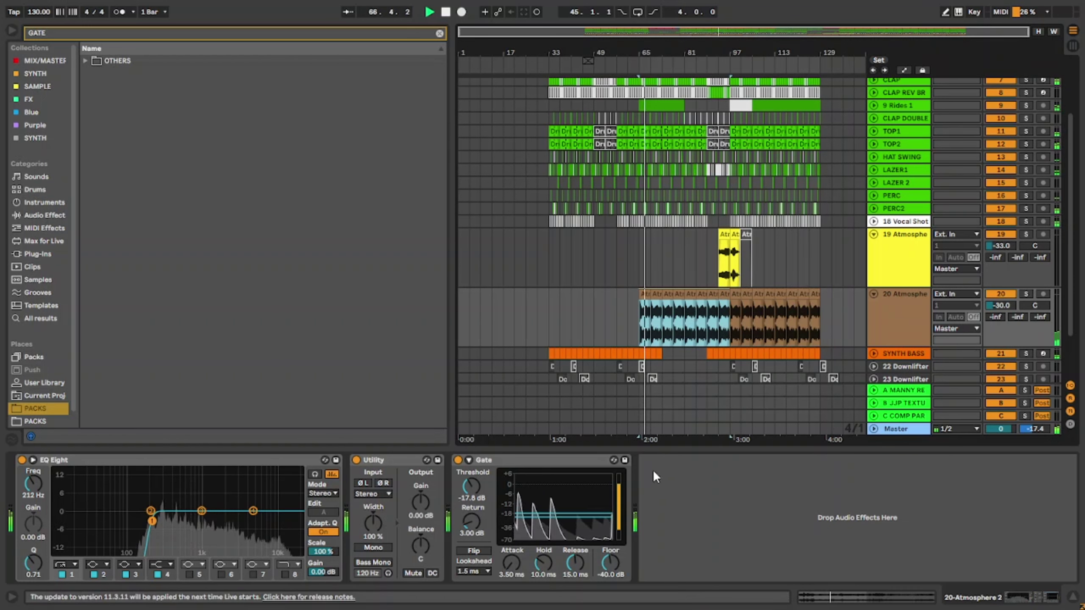
Lower the Gate threshold on the Atmosphere 2 track to -30.9 dB and hide the device view.
{"action": "left_click_drag", "start_coordinate": [470, 483], "coordinate": [471, 487]}
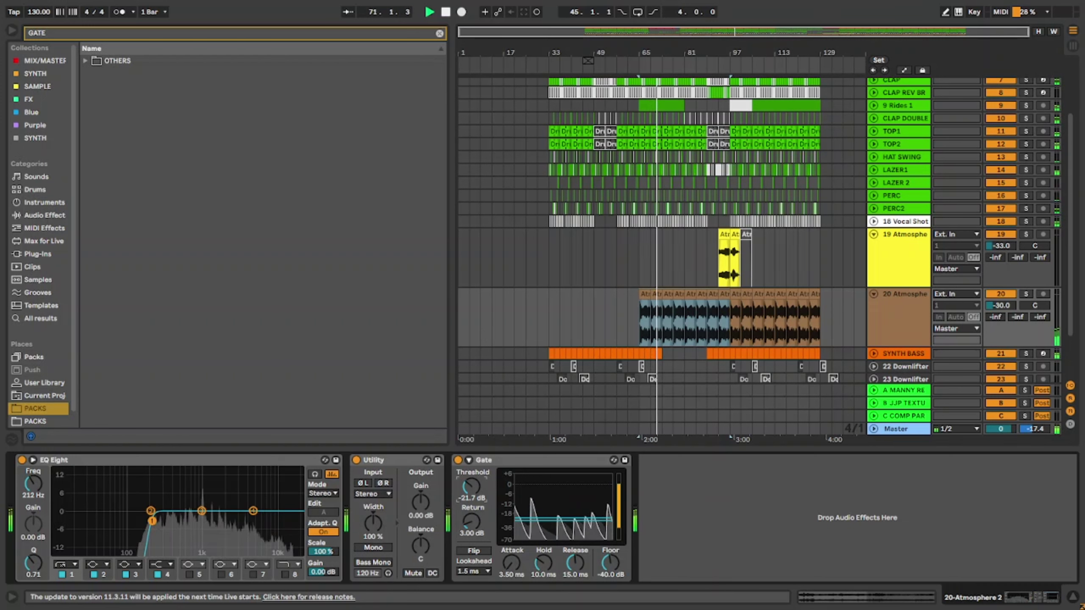
{"action": "mouse_move", "coordinate": [470, 486]}
{"action": "left_mouse_down"}
{"action": "mouse_move", "coordinate": [471, 498]}
{"action": "mouse_move", "coordinate": [469, 480]}
{"action": "left_mouse_up"}
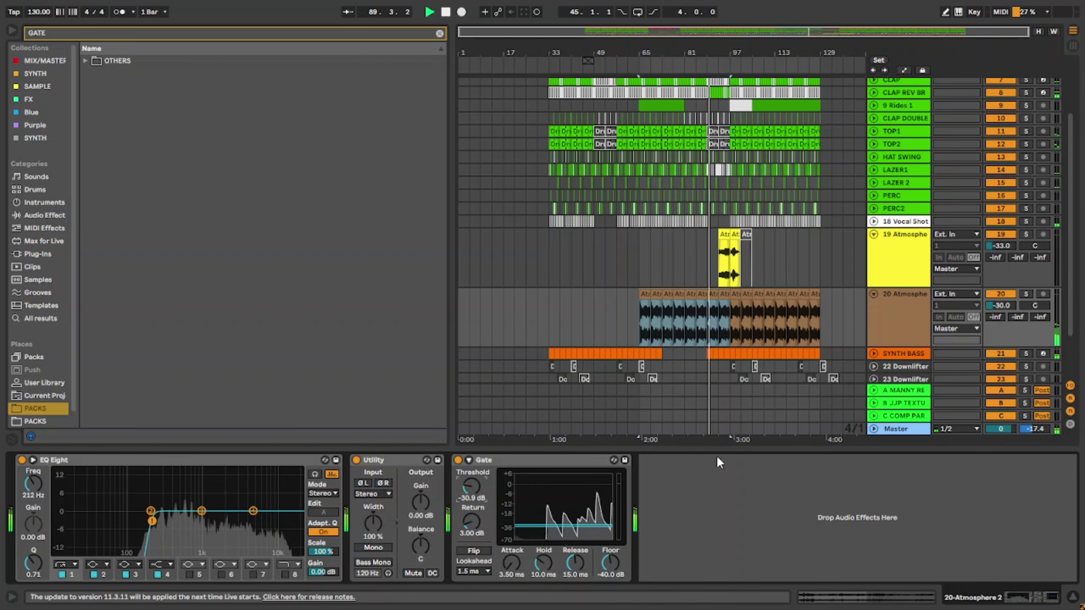
{"action": "key", "text": "ctrl+alt+l"}
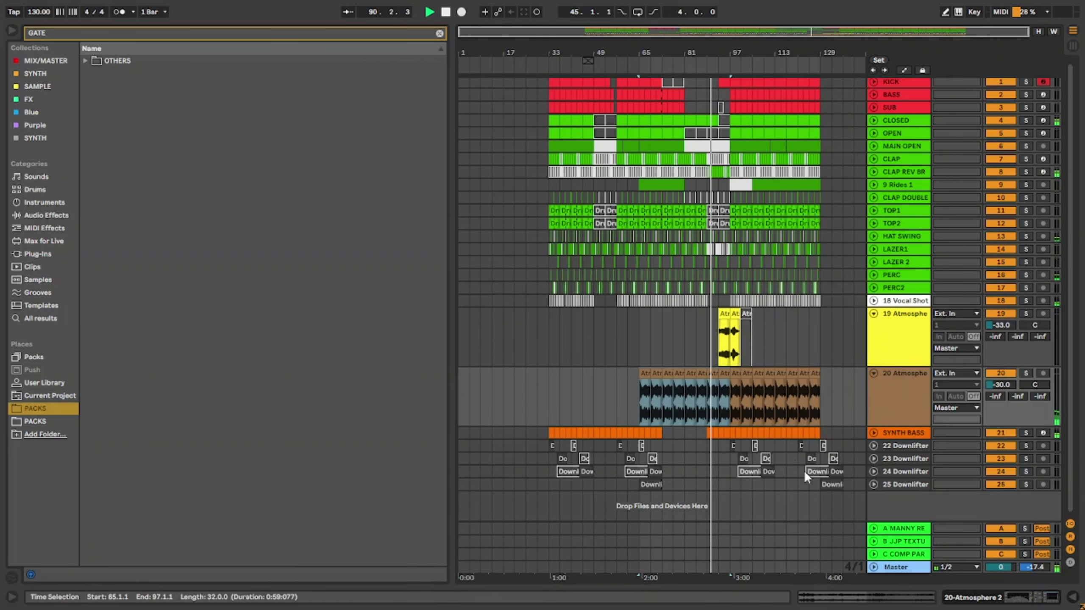
Insert a new audio track below the last Downlifter track and set the insert marker on it at bar 89.
{"action": "left_click", "coordinate": [903, 485]}
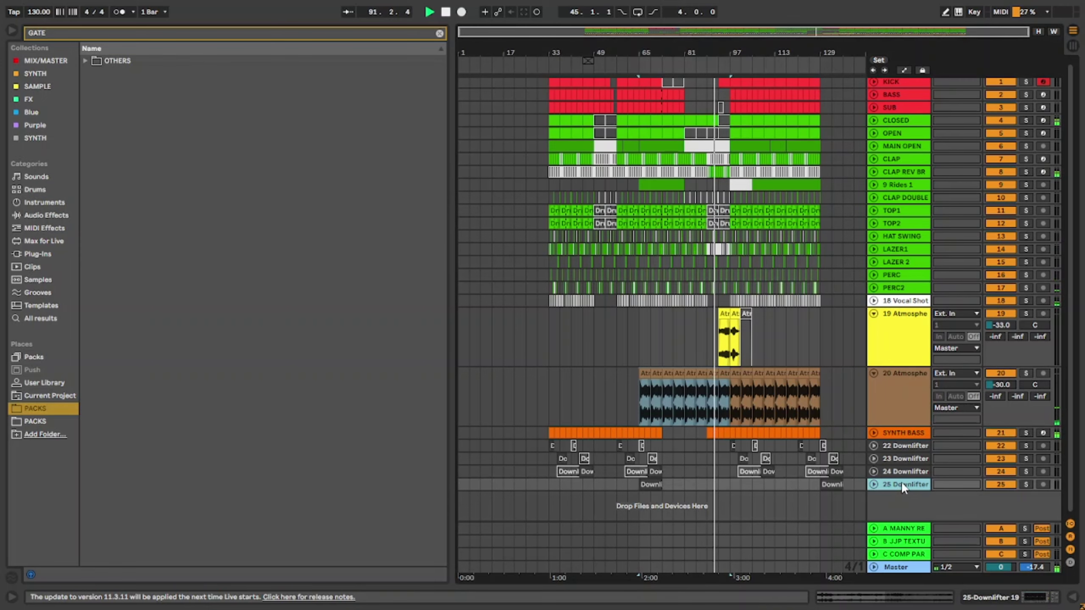
{"action": "key", "text": "ctrl+t"}
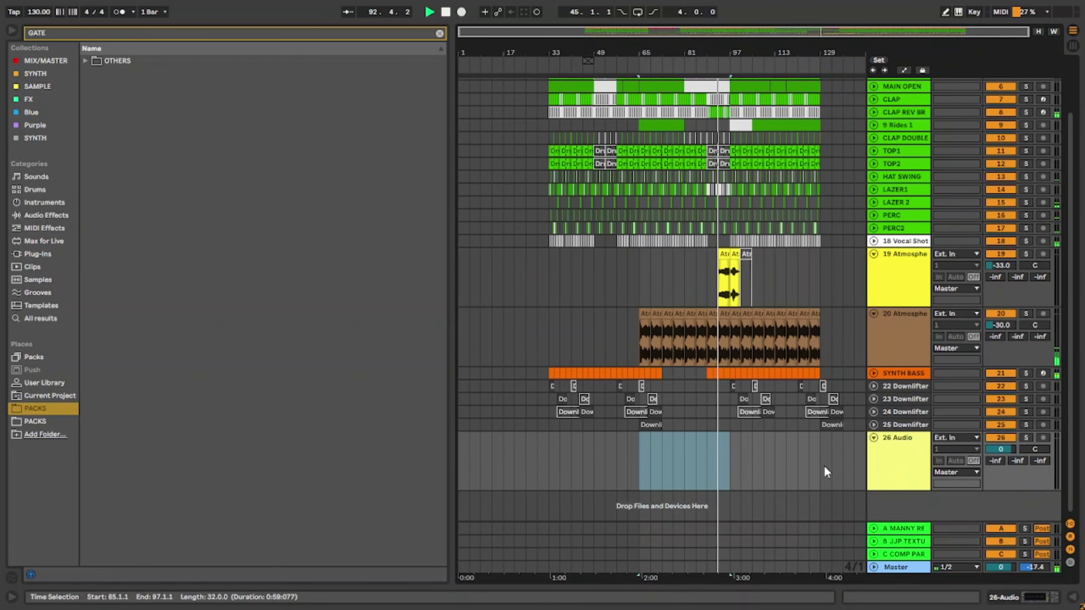
{"action": "left_click", "coordinate": [708, 458]}
{"action": "key", "text": "plus"}
{"action": "key", "text": "plus"}
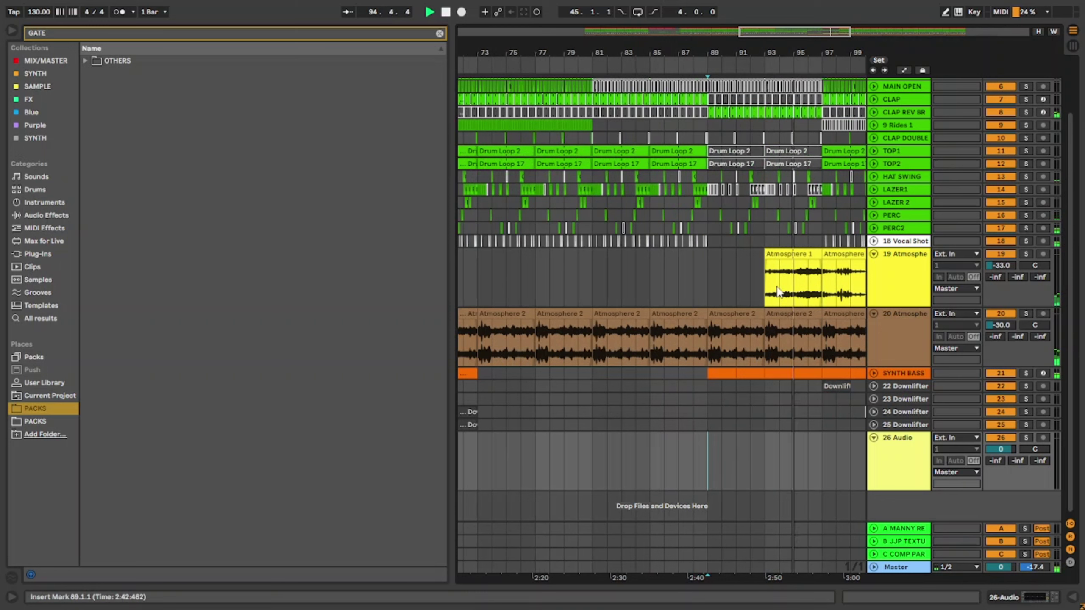
Copy the Atmosphere 1 clip from bar 93 to bar 89 and restart playback from bar 89.
{"action": "left_click", "coordinate": [772, 254]}
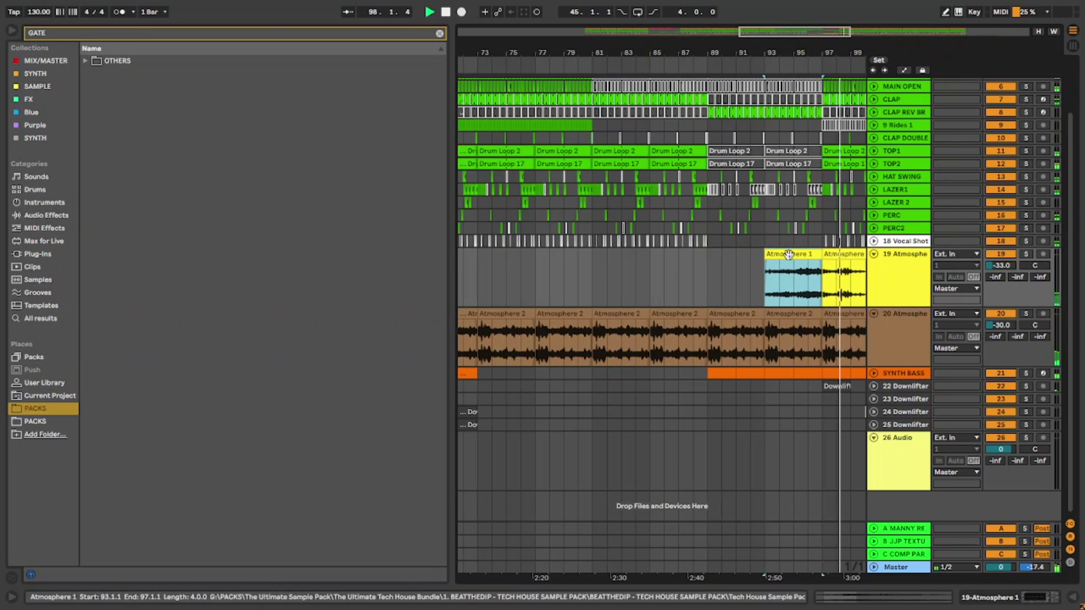
{"action": "left_click_drag", "start_coordinate": [806, 268], "coordinate": [741, 276]}
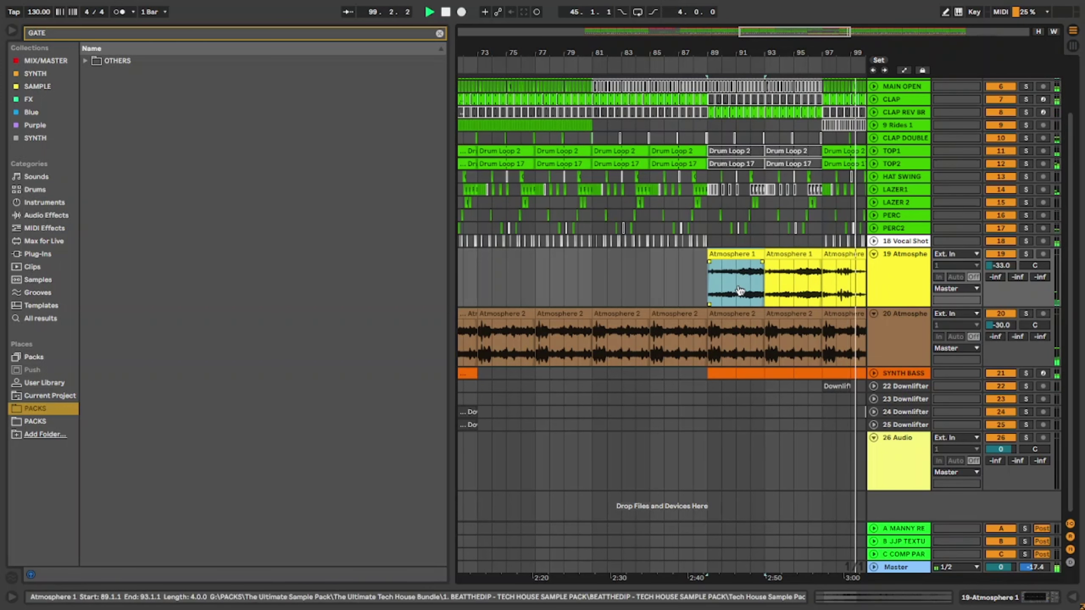
{"action": "key", "text": "space"}
{"action": "key", "text": "space"}
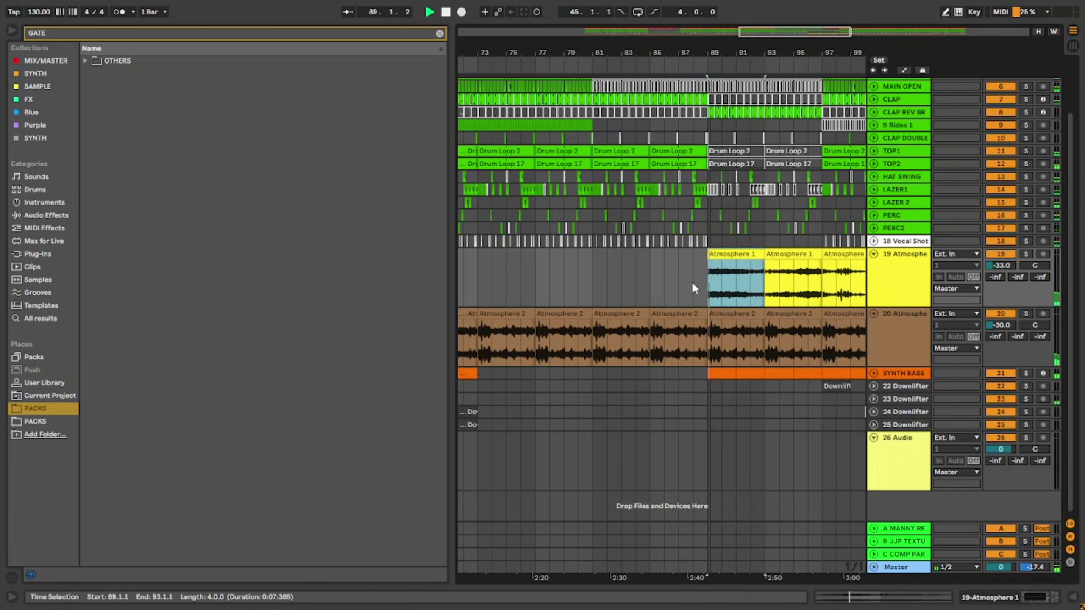
Add a short fade-out to the end of the Atmosphere 1 clip at bars 89 to 93.
{"action": "left_click_drag", "start_coordinate": [762, 262], "coordinate": [751, 263]}
{"action": "key", "text": "minus"}
{"action": "key", "text": "minus"}
{"action": "key", "text": "minus"}
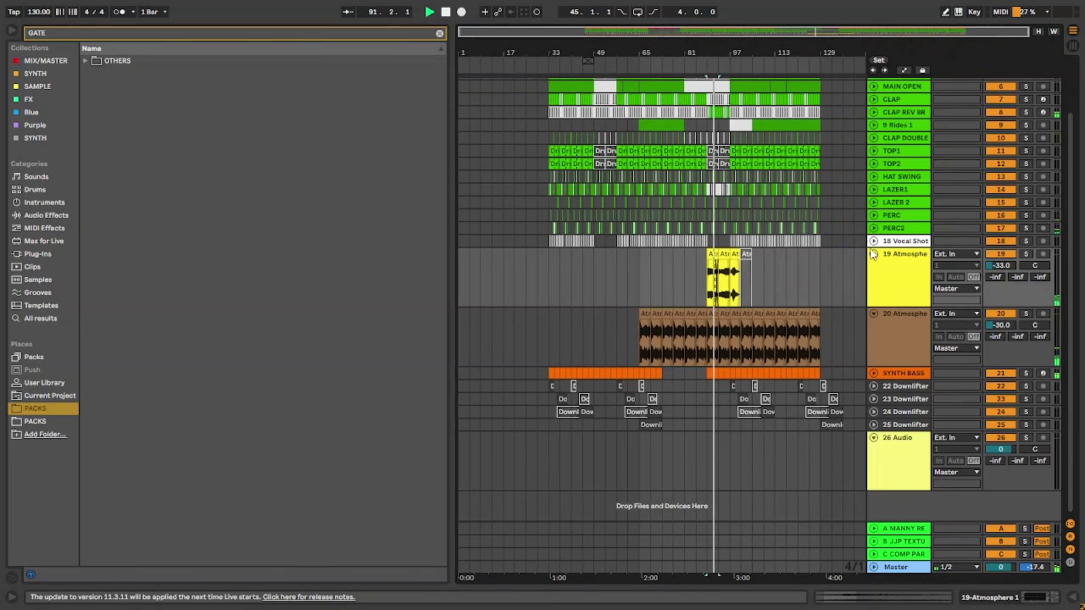
Lower the Atmosphere 1 track volume to -38.2 dB and collapse the track.
{"action": "left_click", "coordinate": [874, 254]}
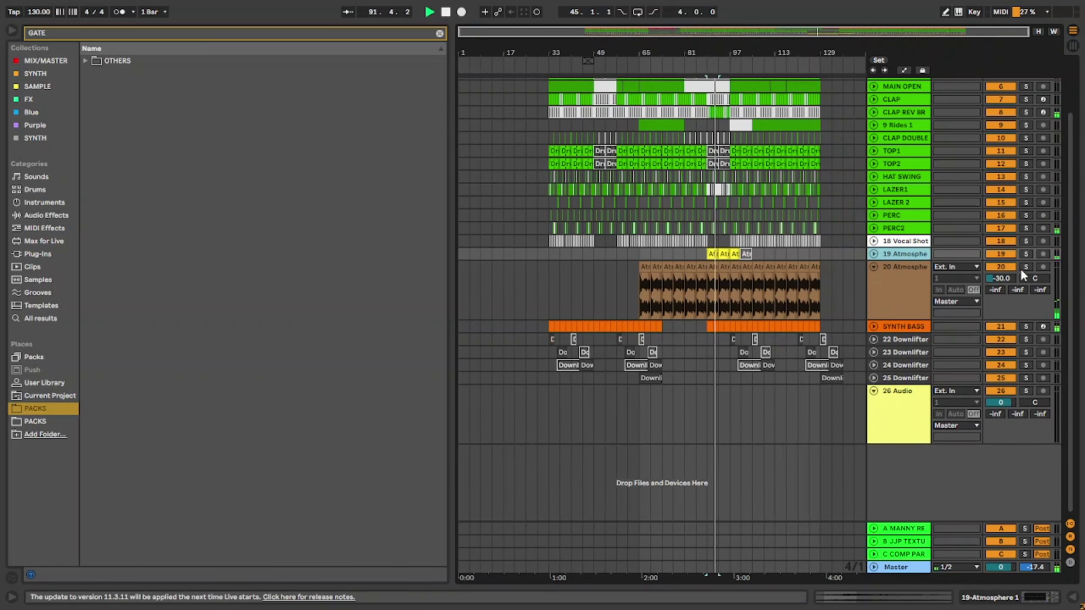
{"action": "left_click", "coordinate": [874, 254]}
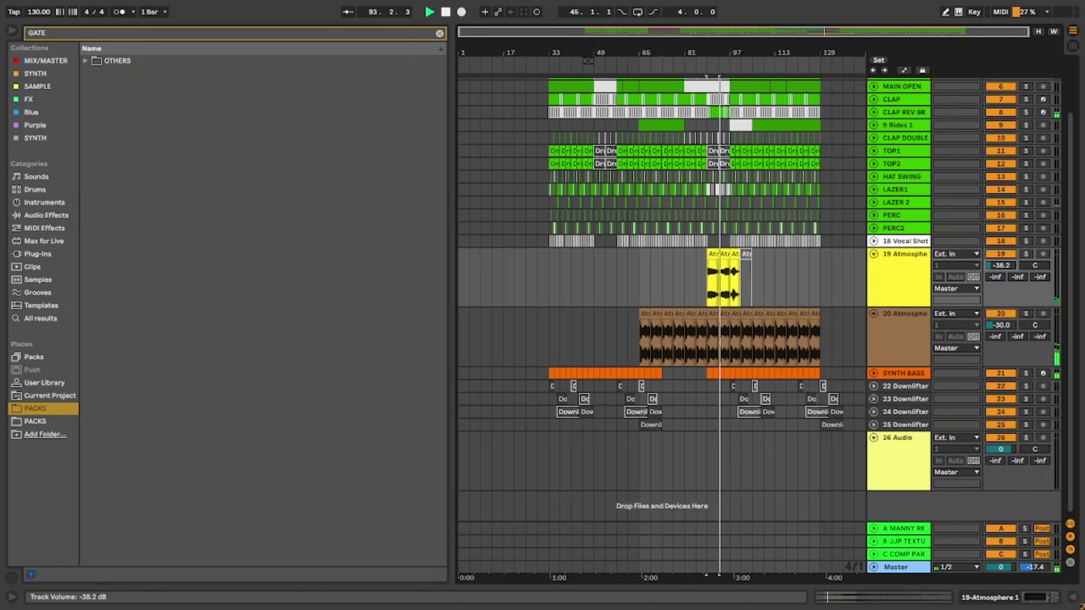
{"action": "left_click", "coordinate": [874, 254]}
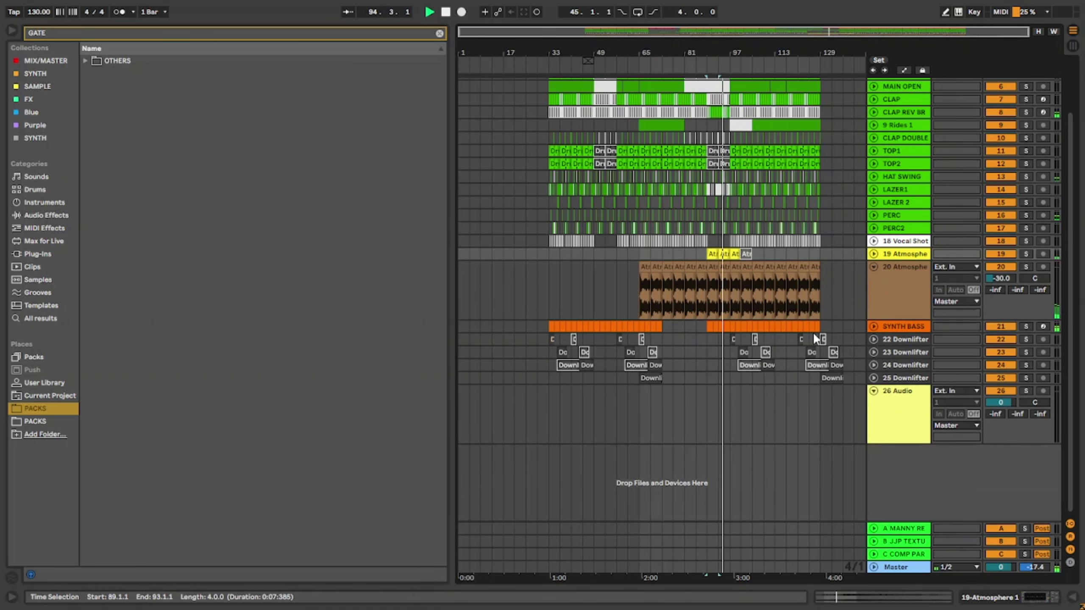
Colour the Vocal Shot 11, Atmosphere 1 and Atmosphere 2 tracks white.
{"action": "left_click", "coordinate": [892, 275]}
{"action": "left_click", "coordinate": [900, 241], "text": "shift"}
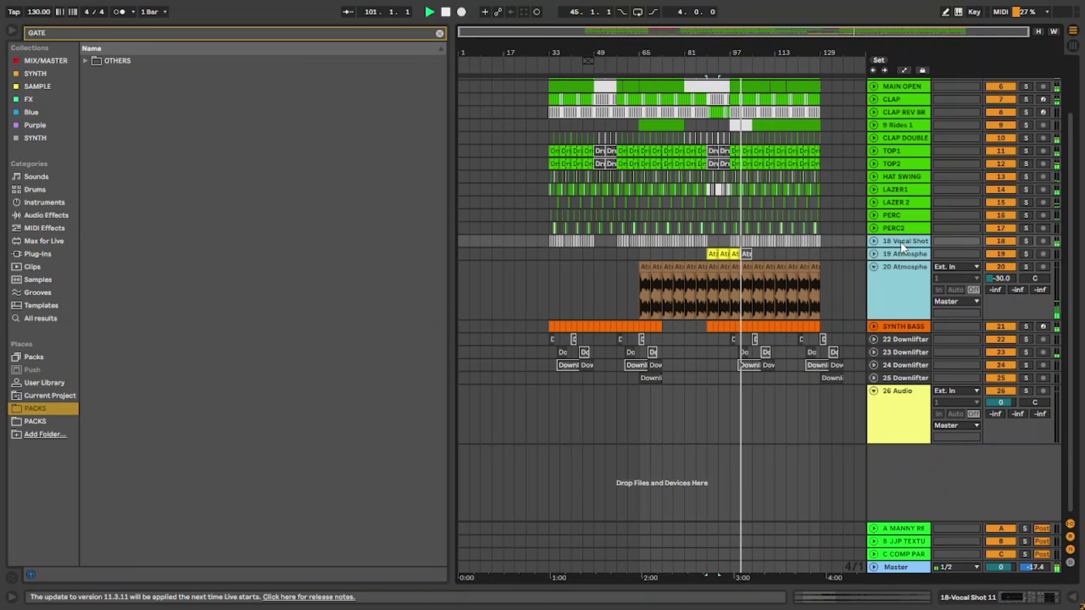
{"action": "right_click", "coordinate": [901, 241]}
{"action": "left_click", "coordinate": [1061, 449]}
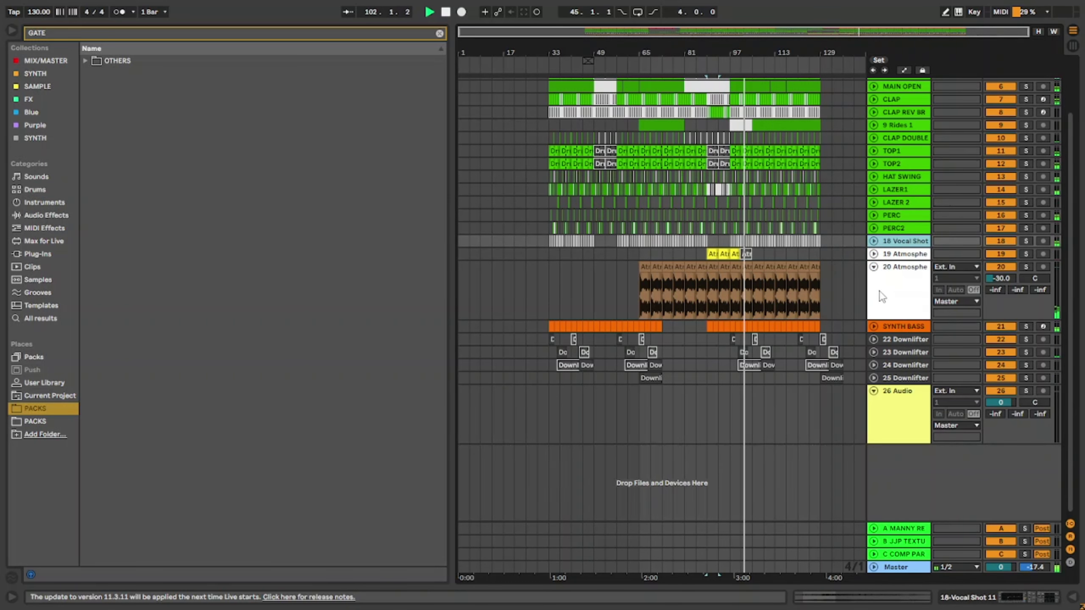
Rename the Atmosphere 2 track as ATMO VOX.
{"action": "left_click", "coordinate": [886, 281]}
{"action": "right_click", "coordinate": [887, 281]}
{"action": "left_click", "coordinate": [896, 266]}
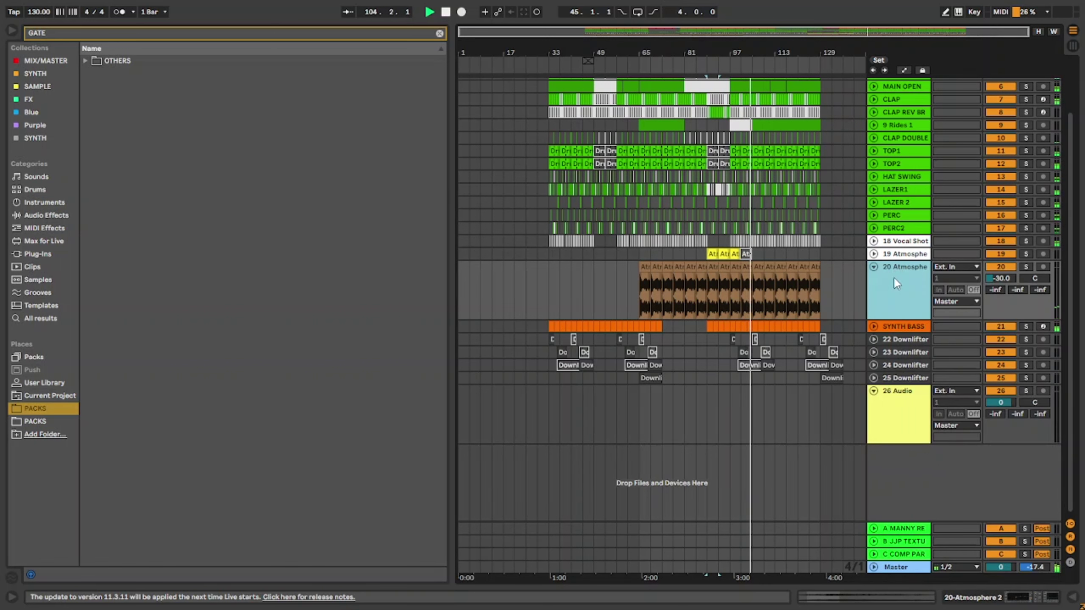
{"action": "key", "text": "ctrl+r"}
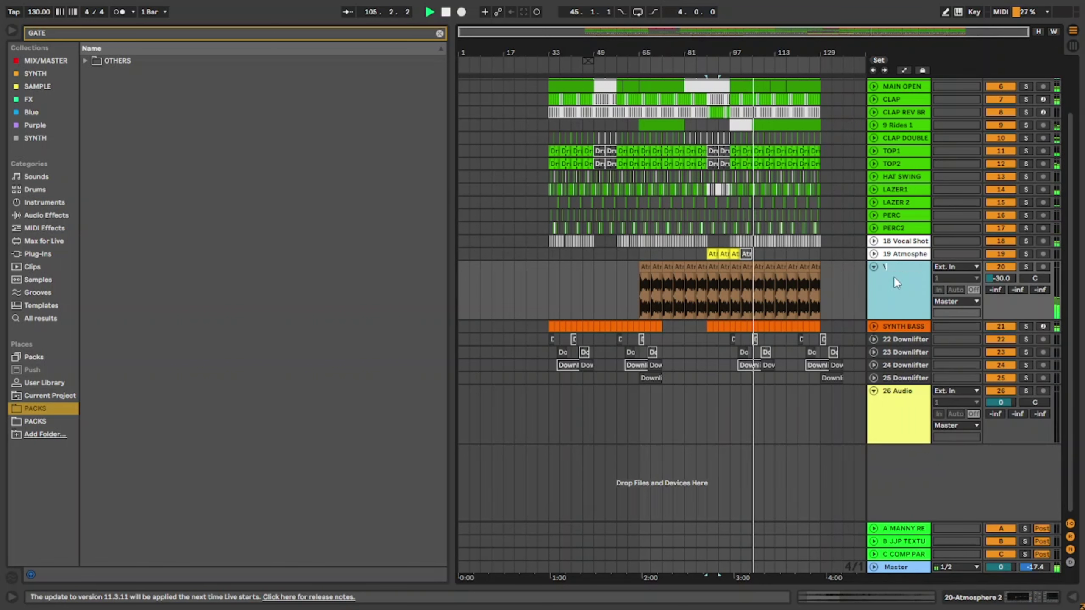
{"action": "type", "text": "VTMO"}
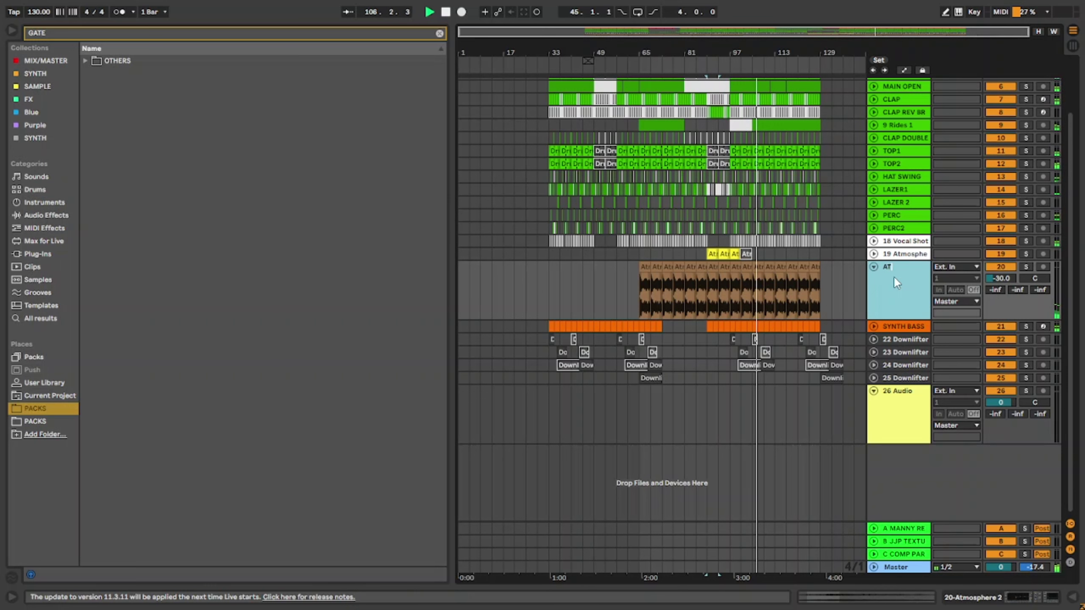
{"action": "type", "text": " VOX"}
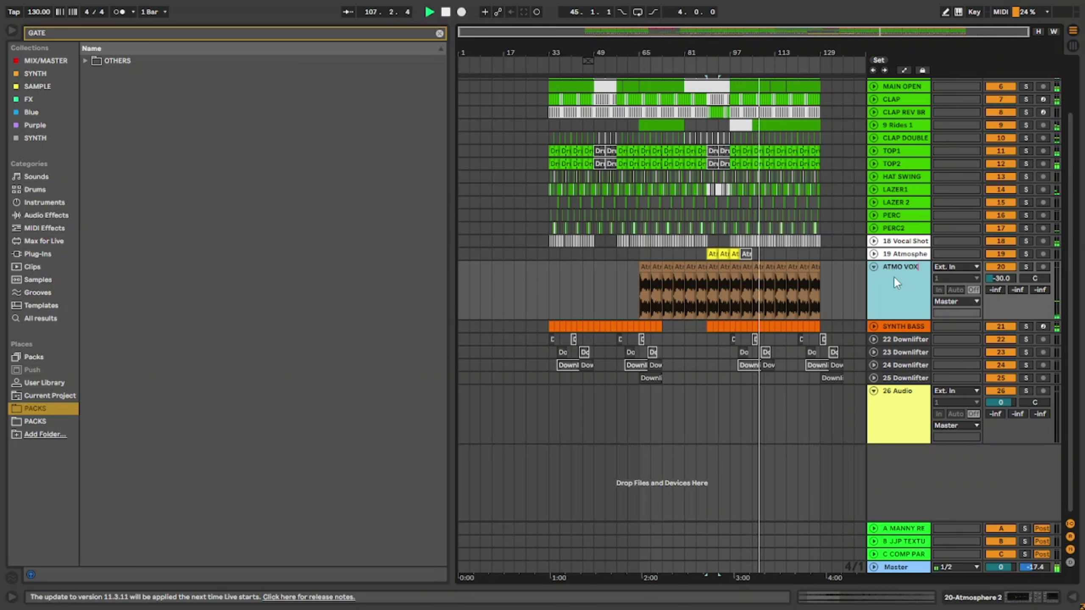
Move the Atmosphere 1 track directly below SYNTH BASS and rename it as ATMOS.
{"action": "left_click", "coordinate": [902, 258]}
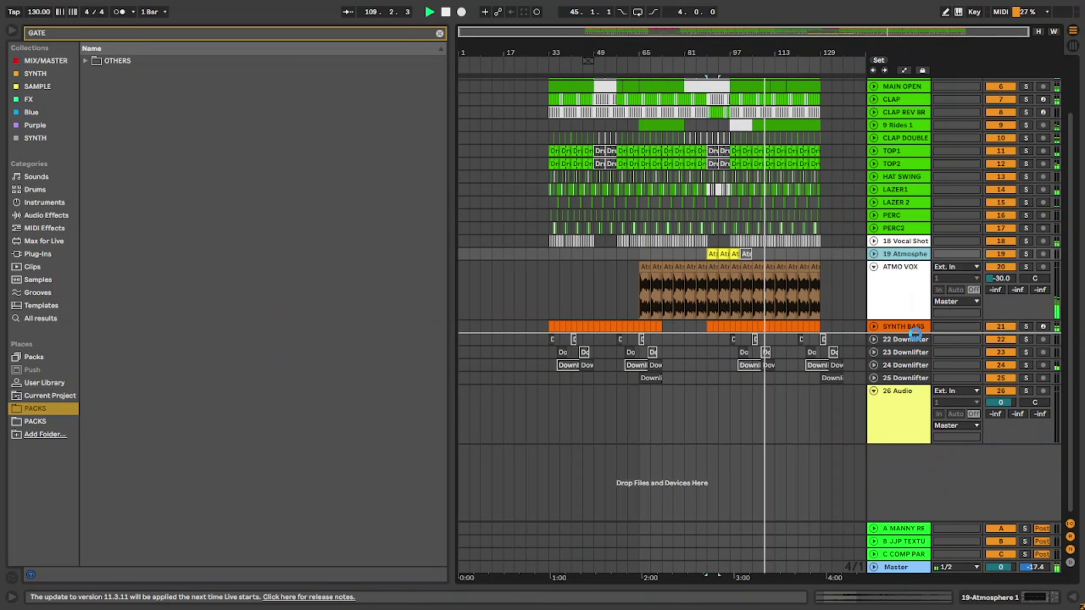
{"action": "left_click_drag", "start_coordinate": [902, 257], "coordinate": [914, 334]}
{"action": "key", "text": "ctrl+r"}
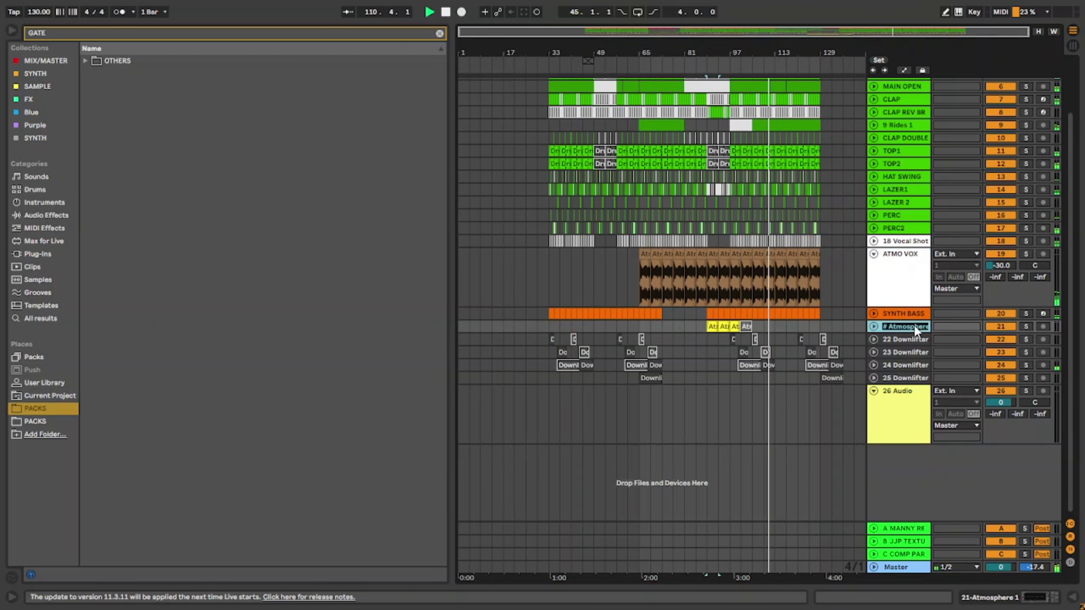
{"action": "type", "text": "ATMOS"}
{"action": "key", "text": "Return"}
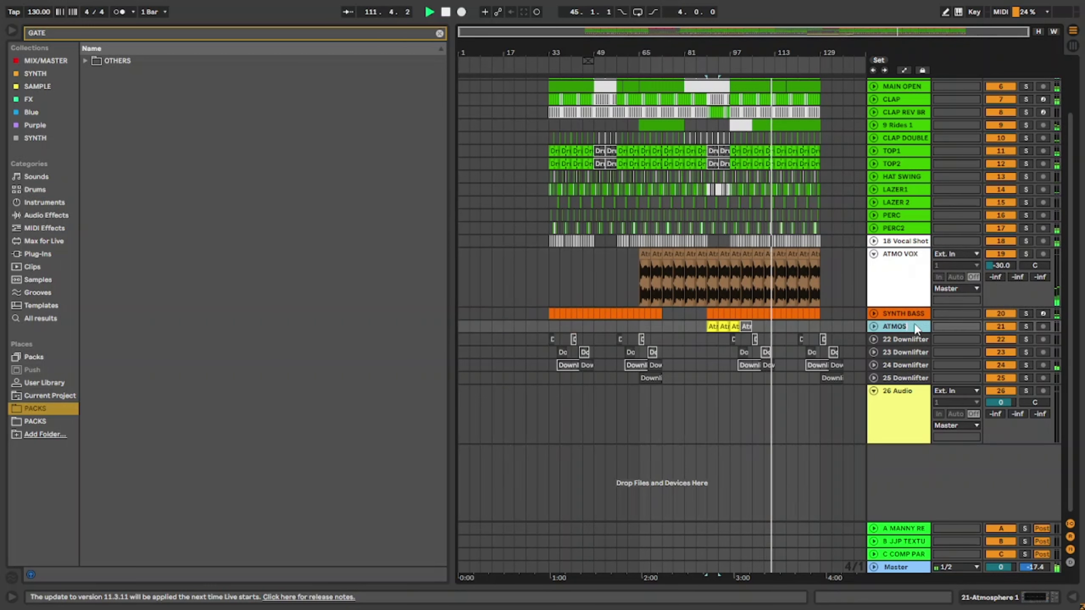
Rename the Vocal Shot 11 track as ONE SHOT VOC.
{"action": "left_click", "coordinate": [917, 242]}
{"action": "key", "text": "ctrl+r"}
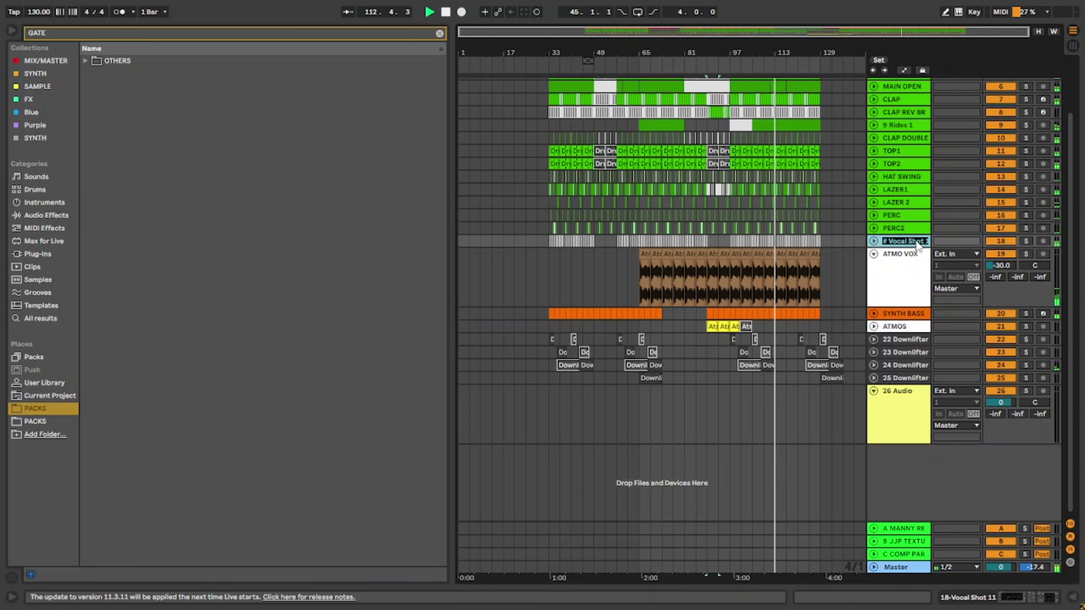
{"action": "type", "text": "ONE SHOT"}
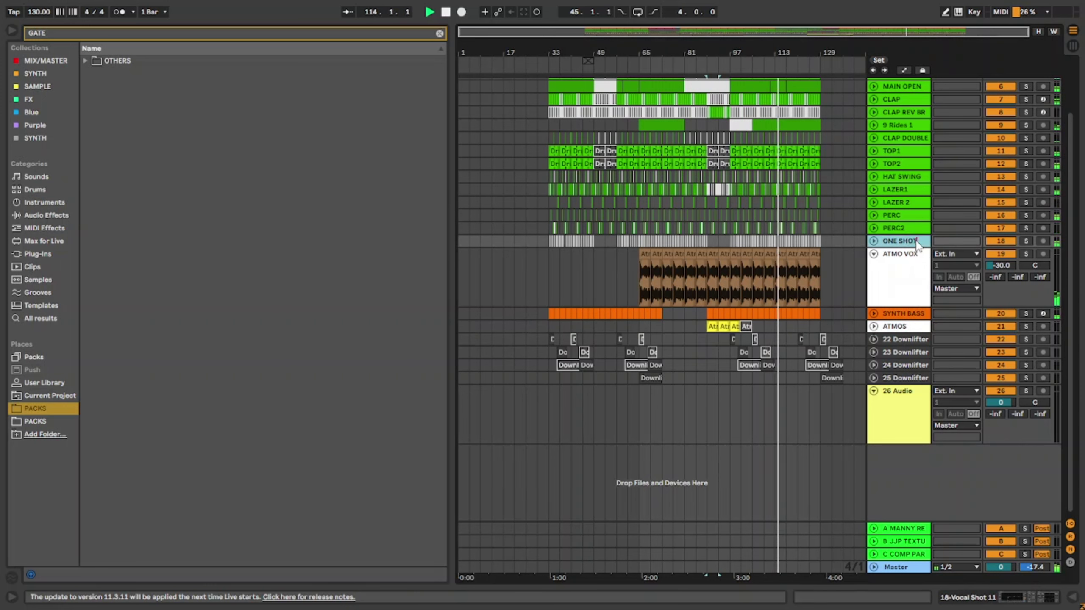
{"action": "type", "text": " VOC"}
{"action": "key", "text": "Return"}
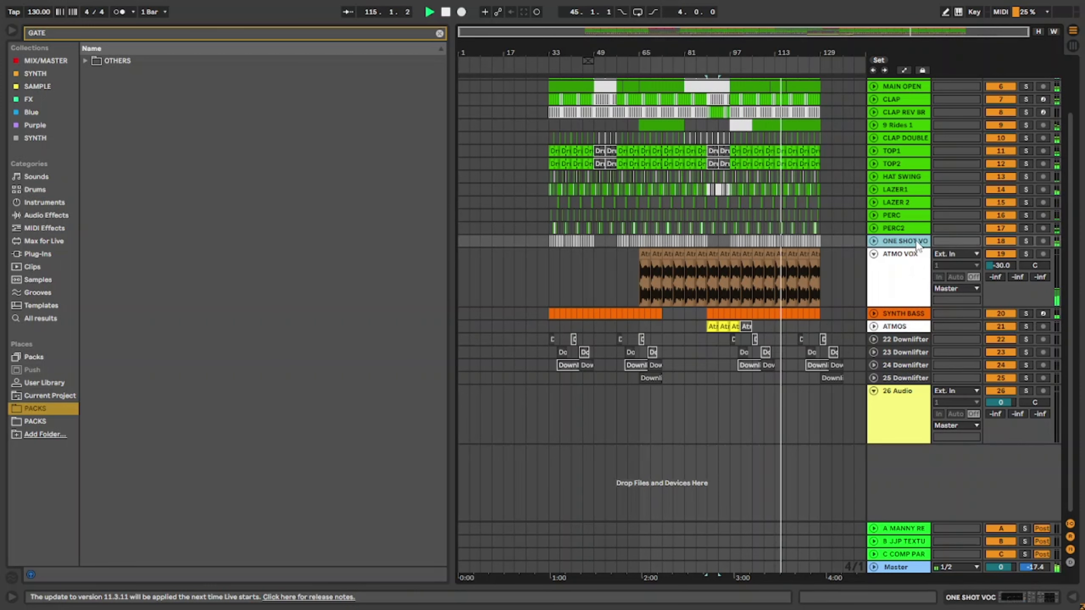
Rename the Downlifter 16 track below ATMOS as DOWN.
{"action": "left_click", "coordinate": [905, 327]}
{"action": "left_click", "coordinate": [915, 402]}
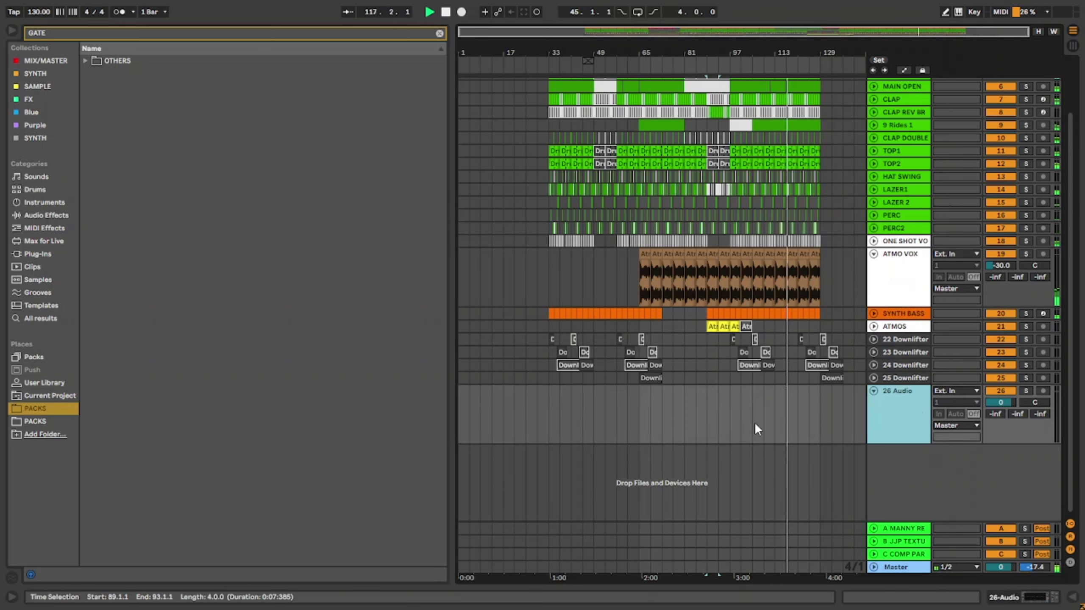
{"action": "left_click", "coordinate": [911, 341]}
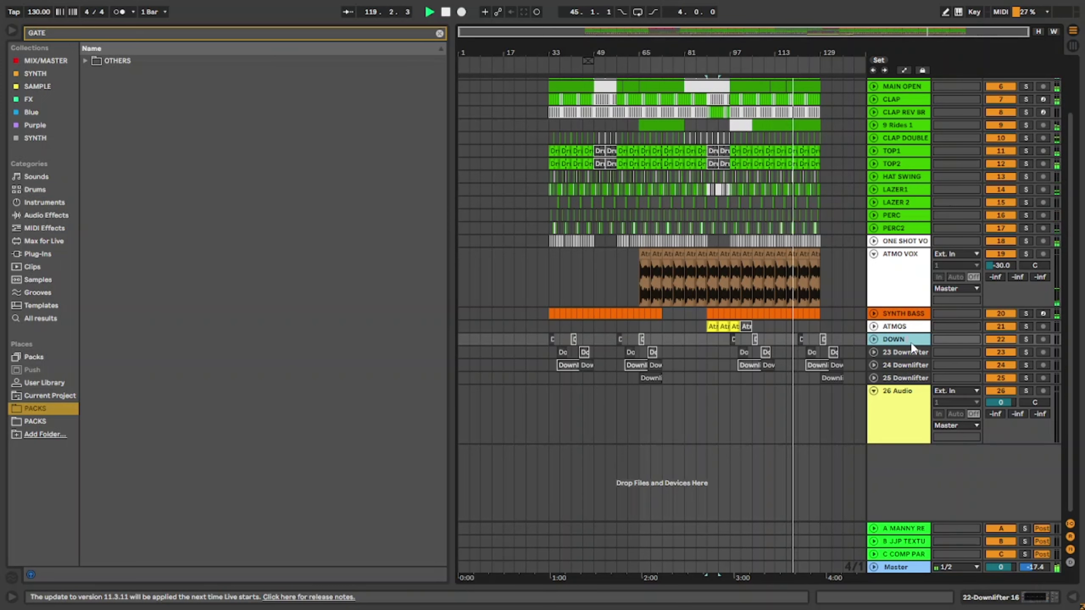
{"action": "key", "text": "Down"}
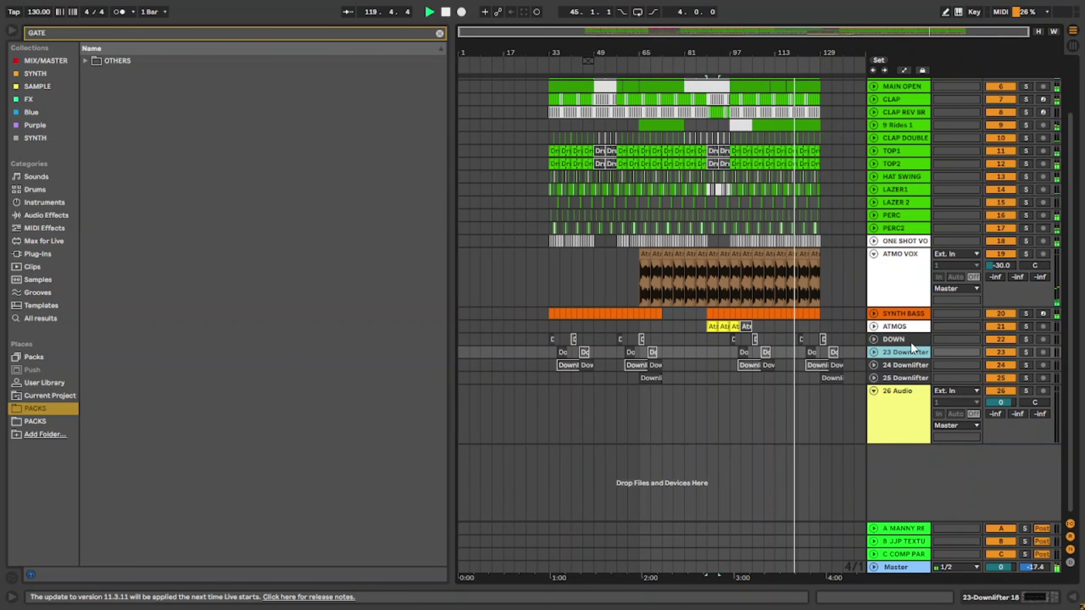
Expand the Downlifter 18 track and rename it as TRANSITION DOWN.
{"action": "left_click", "coordinate": [873, 352]}
{"action": "scroll", "coordinate": [791, 347], "scroll_direction": "up", "scroll_amount": 5}
{"action": "scroll", "coordinate": [791, 347], "scroll_direction": "up", "scroll_amount": 3}
{"action": "left_click", "coordinate": [782, 376]}
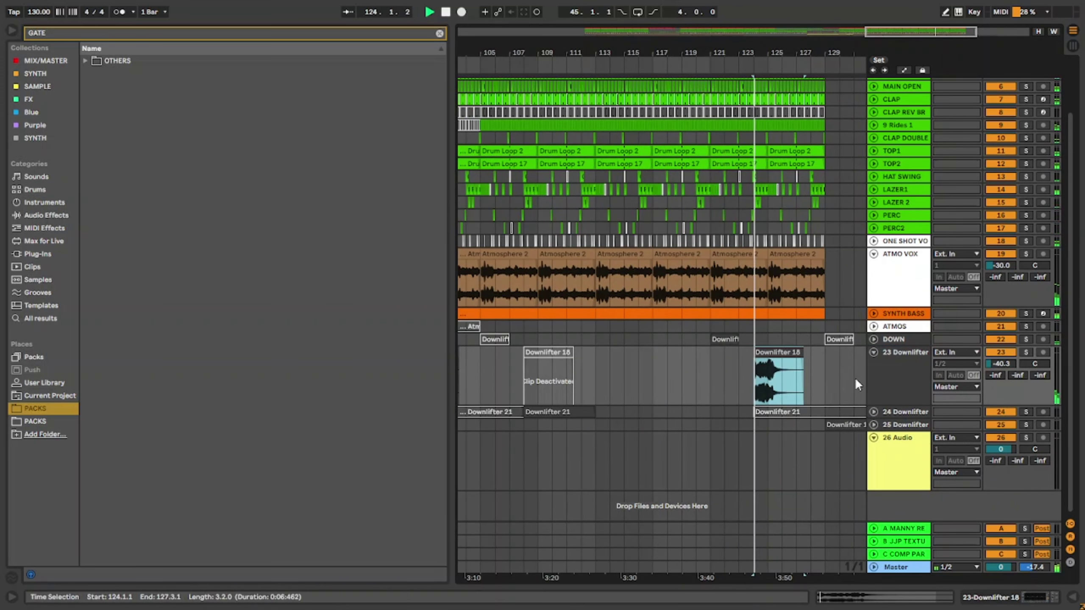
{"action": "left_click", "coordinate": [900, 389]}
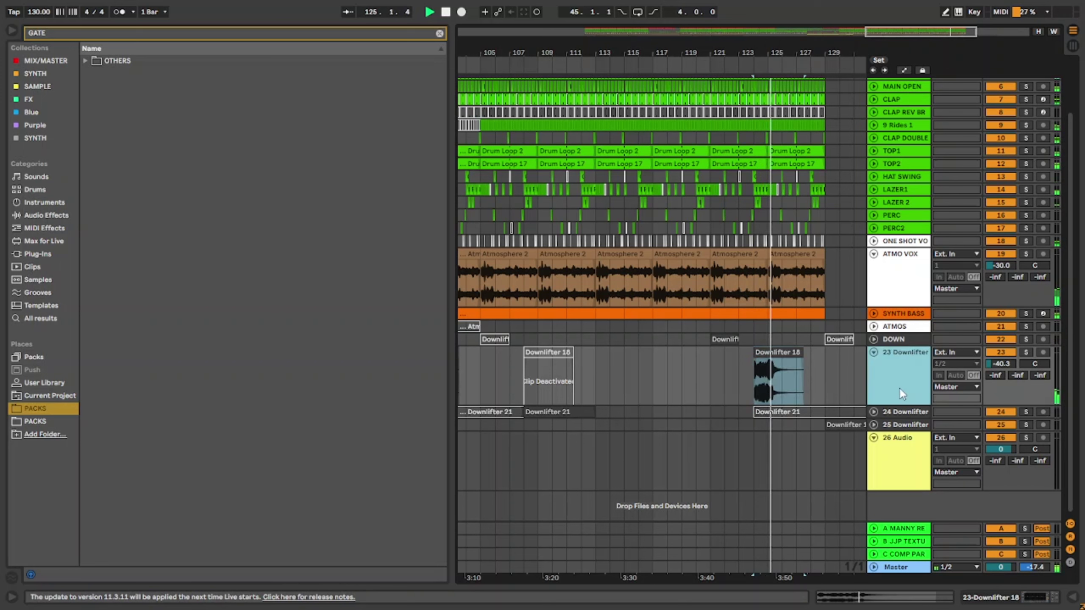
{"action": "key", "text": "ctrl+r"}
{"action": "type", "text": "TRANSITION"}
{"action": "key", "text": "Return"}
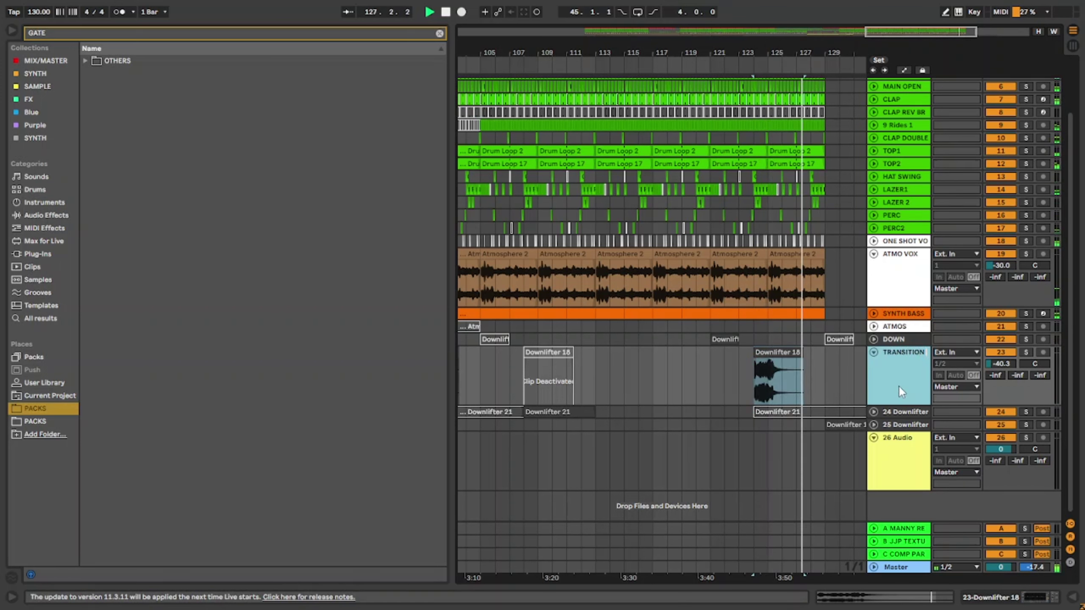
{"action": "type", "text": "DOWN"}
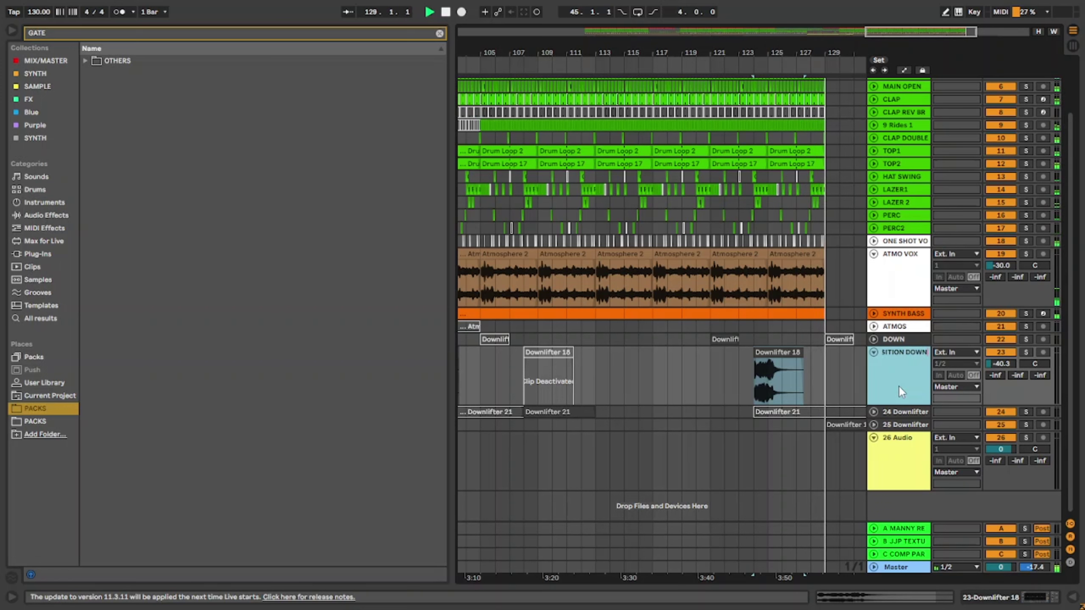
{"action": "key", "text": "Return"}
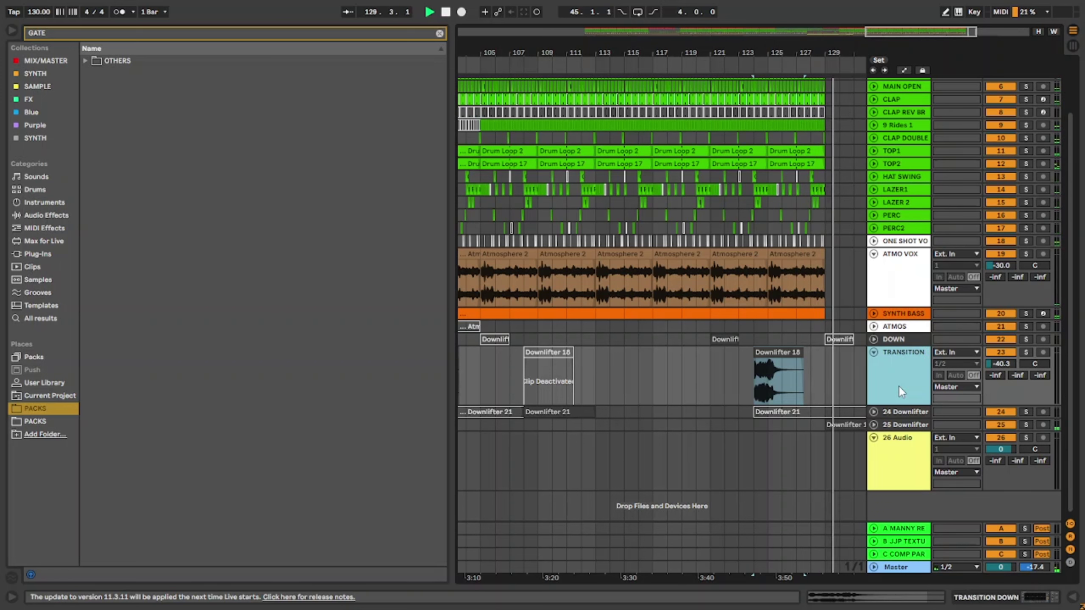
Rename the Downlifter 19 track above the empty audio track as DOWN MAIN.
{"action": "left_click", "coordinate": [906, 425]}
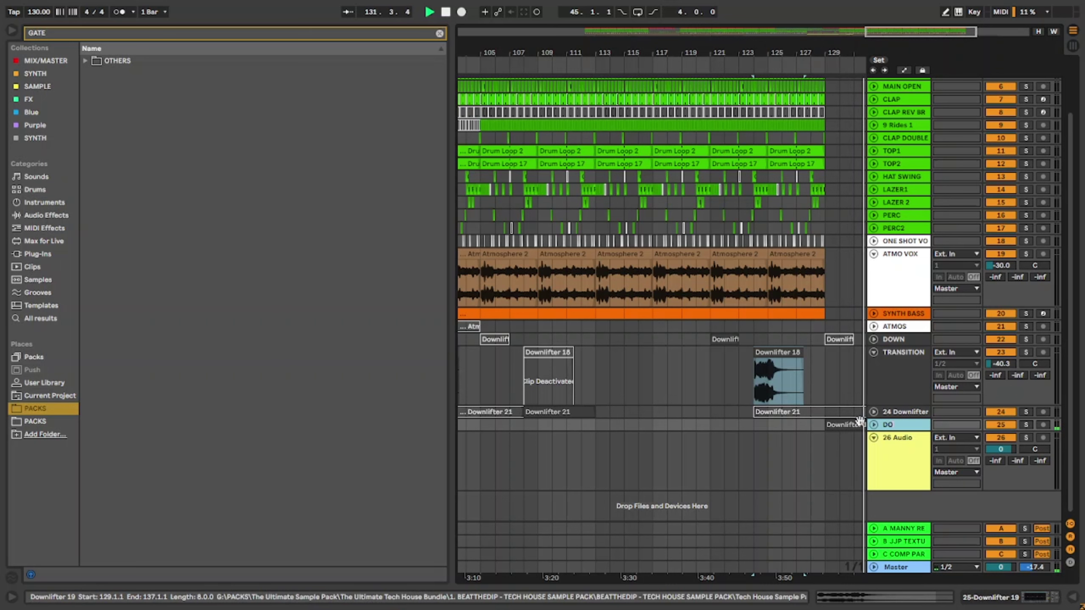
{"action": "key", "text": "ctrl+r"}
{"action": "type", "text": "DOWN"}
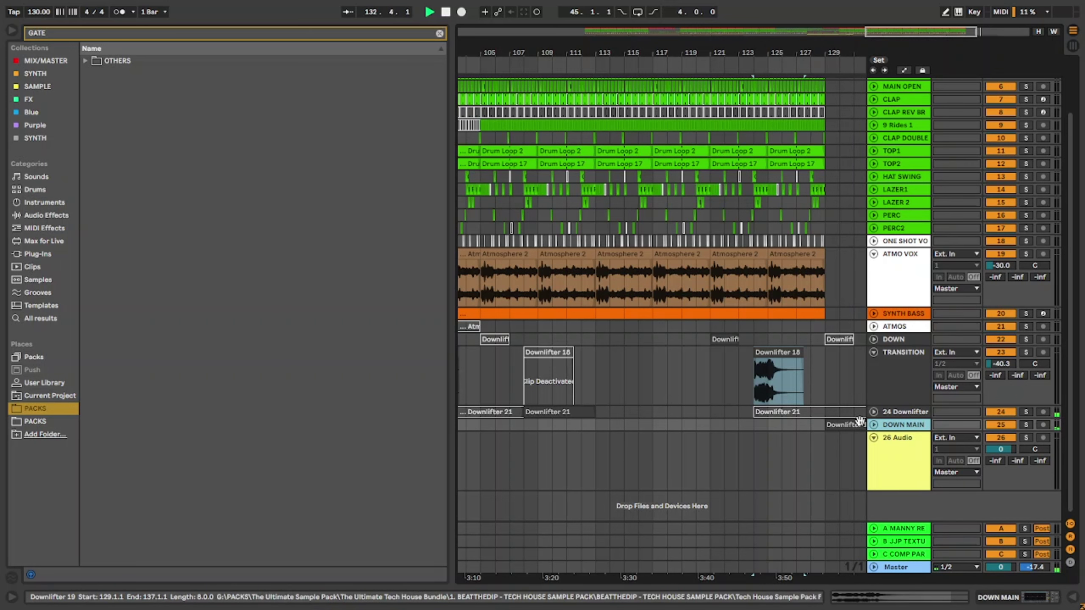
Rename the Downlifter 21 track as TRANSITION 2.
{"action": "type", "text": "w"}
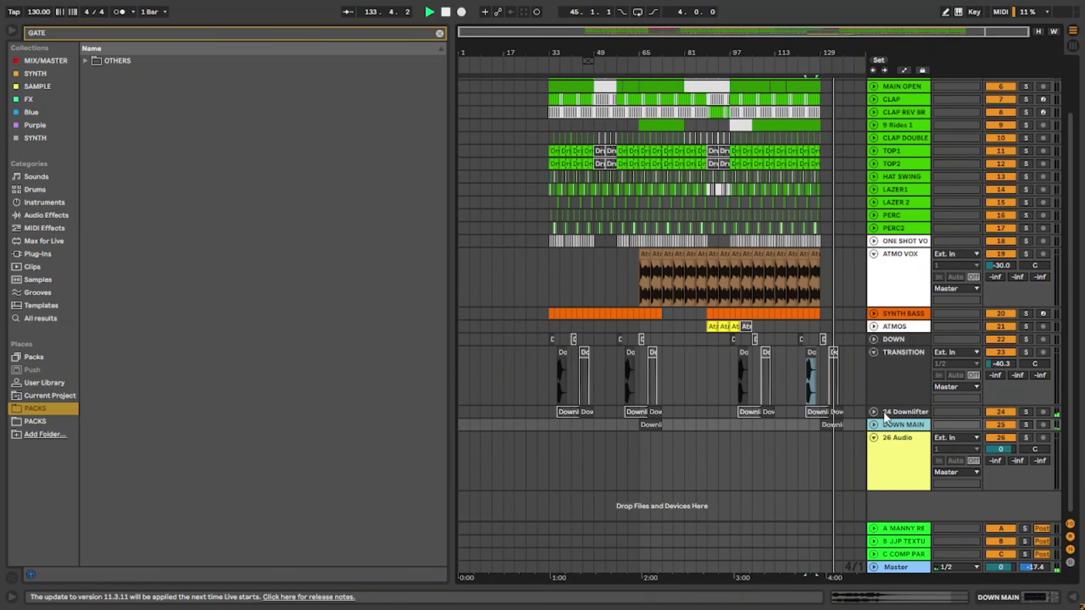
{"action": "left_click", "coordinate": [907, 413]}
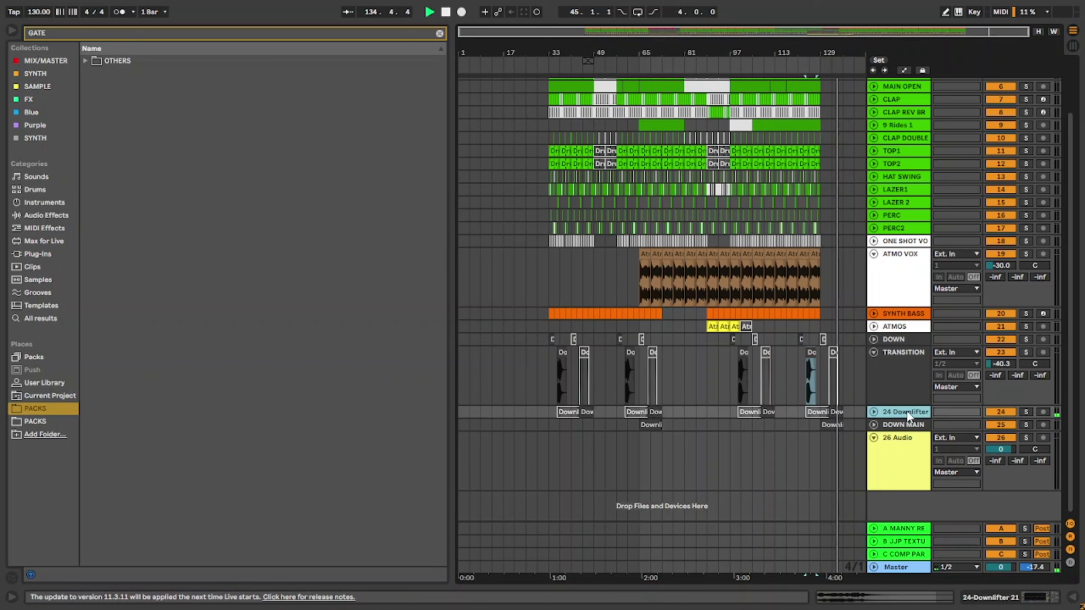
{"action": "type", "text": "TRANS"}
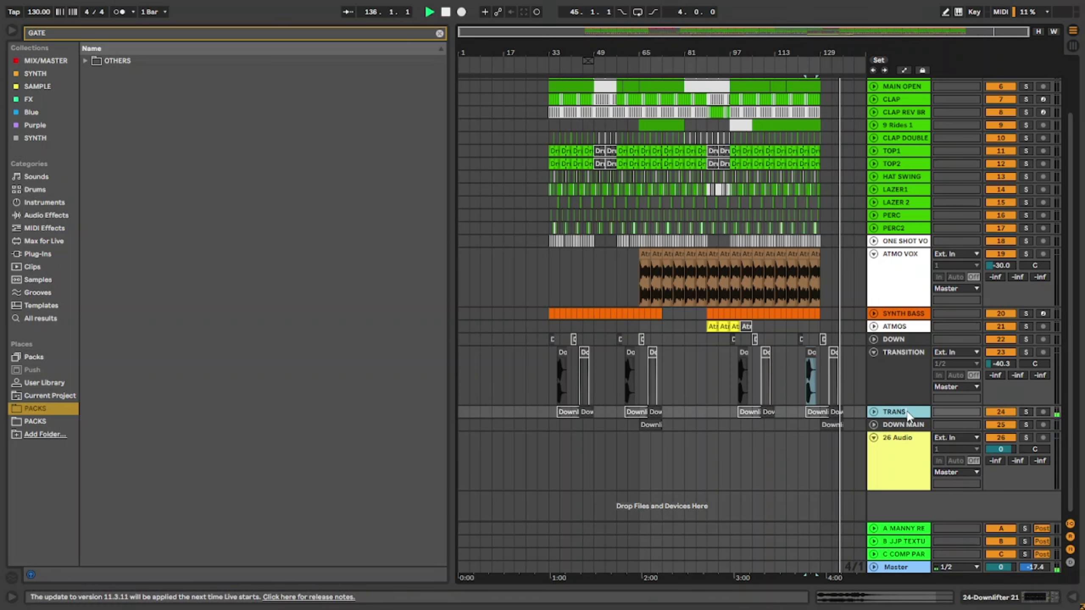
{"action": "type", "text": "ITION"}
{"action": "key", "text": "Return"}
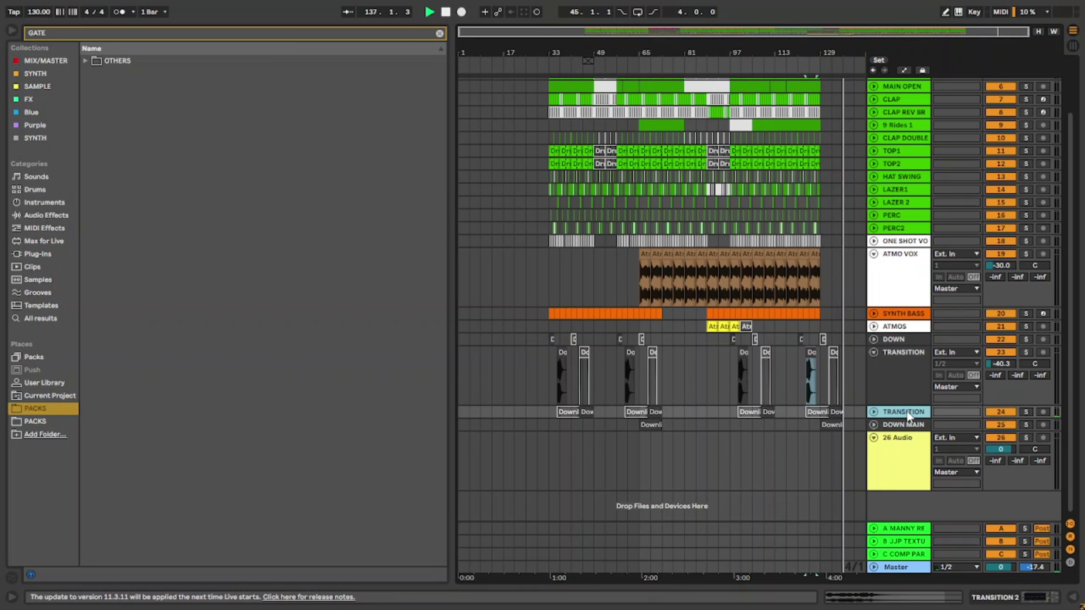
Play the arrangement from around the first Downlifter 18 clip and restart playback from bar 33.
{"action": "left_click", "coordinate": [555, 383]}
{"action": "key", "text": "space"}
{"action": "key", "text": "space"}
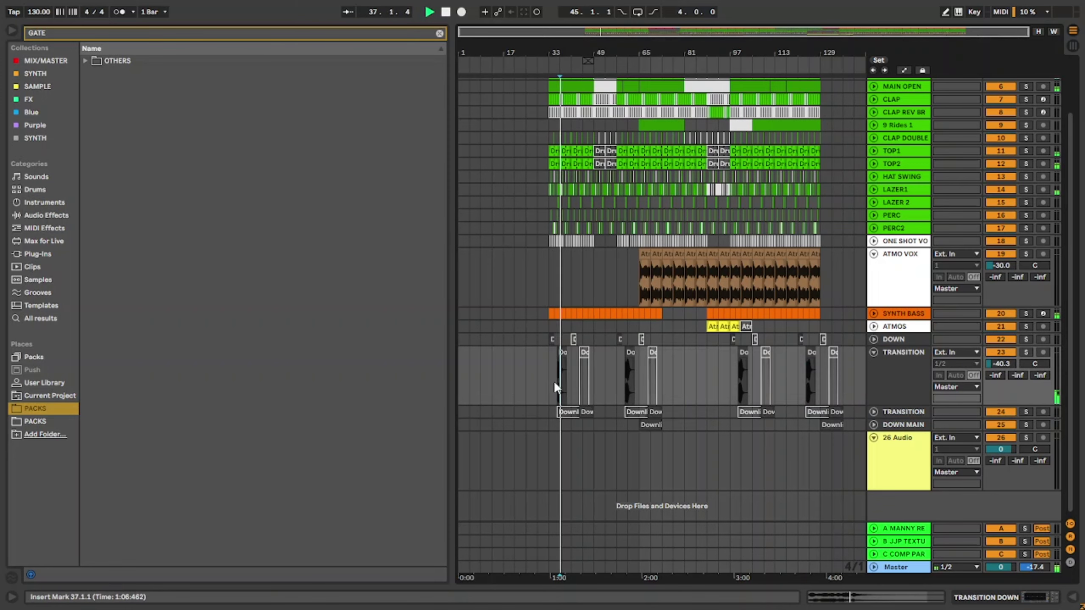
{"action": "scroll", "coordinate": [554, 382], "scroll_direction": "up", "scroll_amount": 5}
{"action": "left_click", "coordinate": [562, 351]}
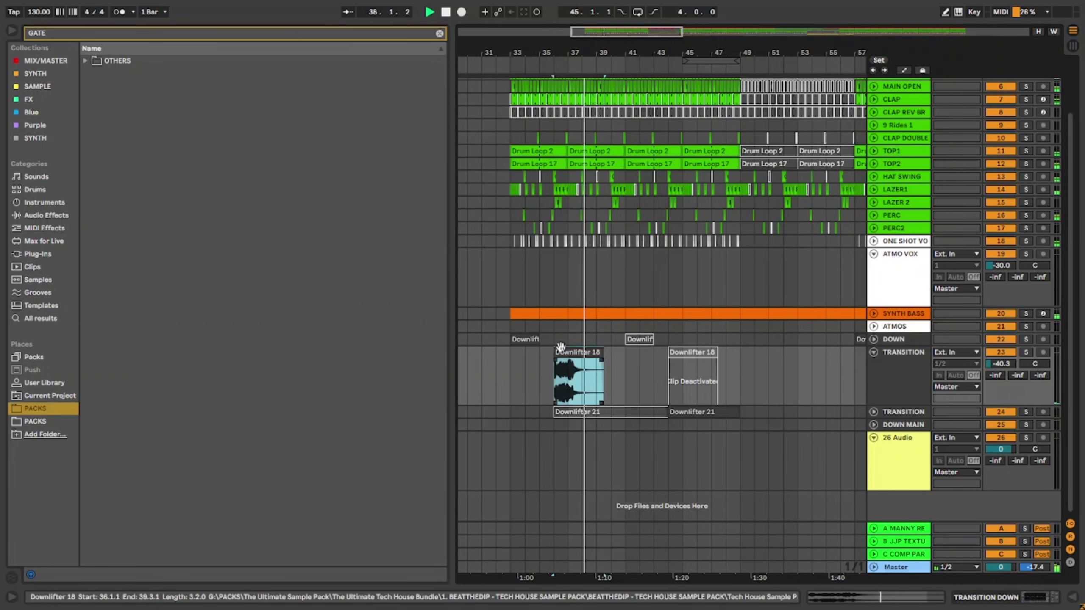
{"action": "left_click", "coordinate": [513, 370]}
{"action": "key", "text": "space"}
{"action": "key", "text": "space"}
{"action": "scroll", "coordinate": [575, 408], "scroll_direction": "down", "scroll_amount": 8}
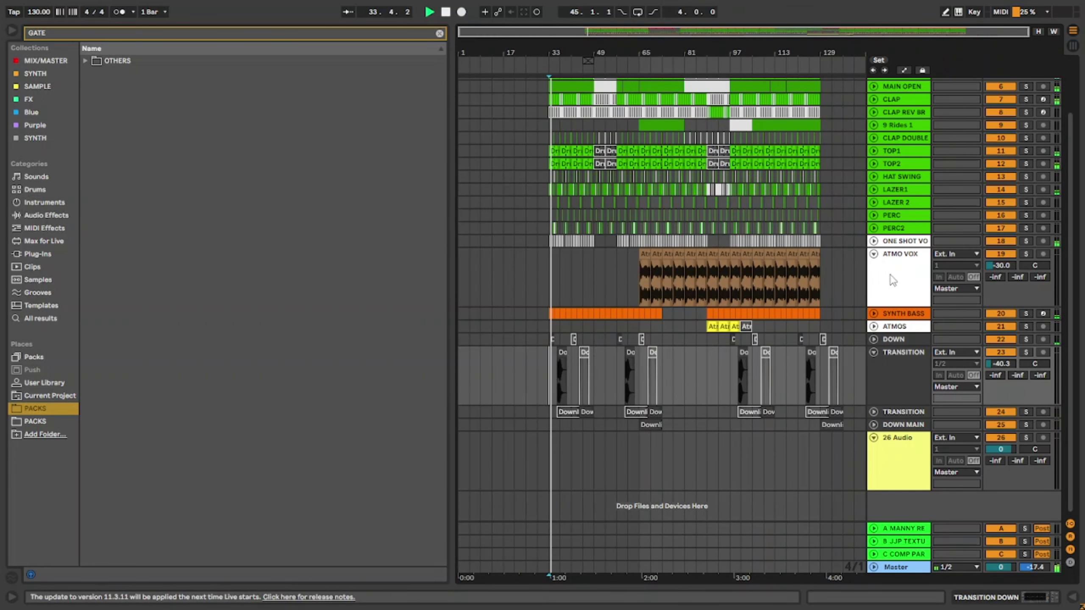
Assign the track colours to the clips on all tracks from ONE SHOT VOC through DOWN MAIN.
{"action": "left_click", "coordinate": [902, 242]}
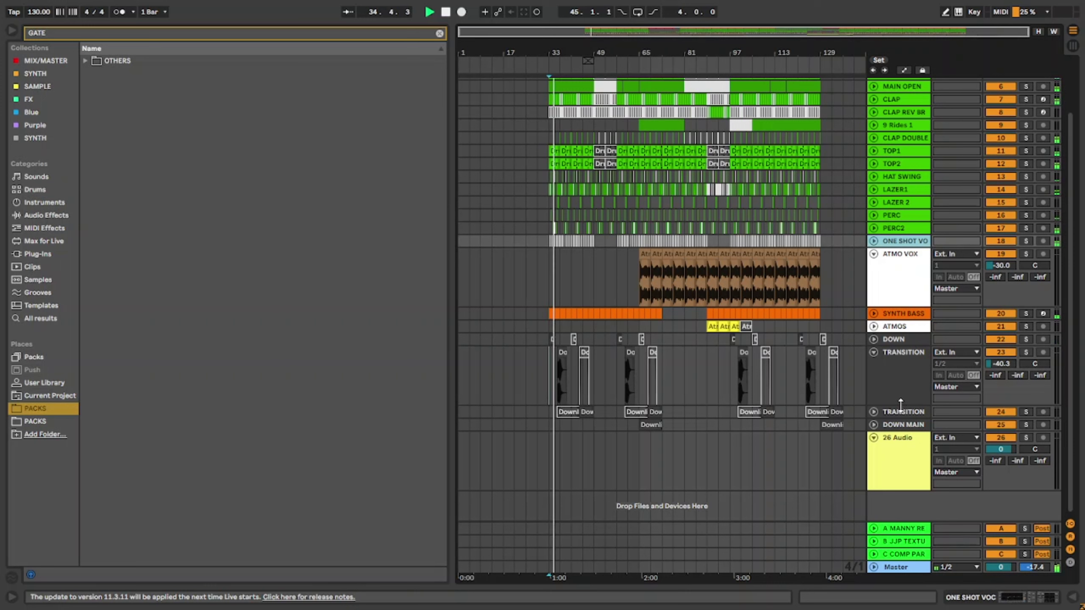
{"action": "left_click", "coordinate": [900, 425], "text": "shift"}
{"action": "right_click", "coordinate": [901, 425]}
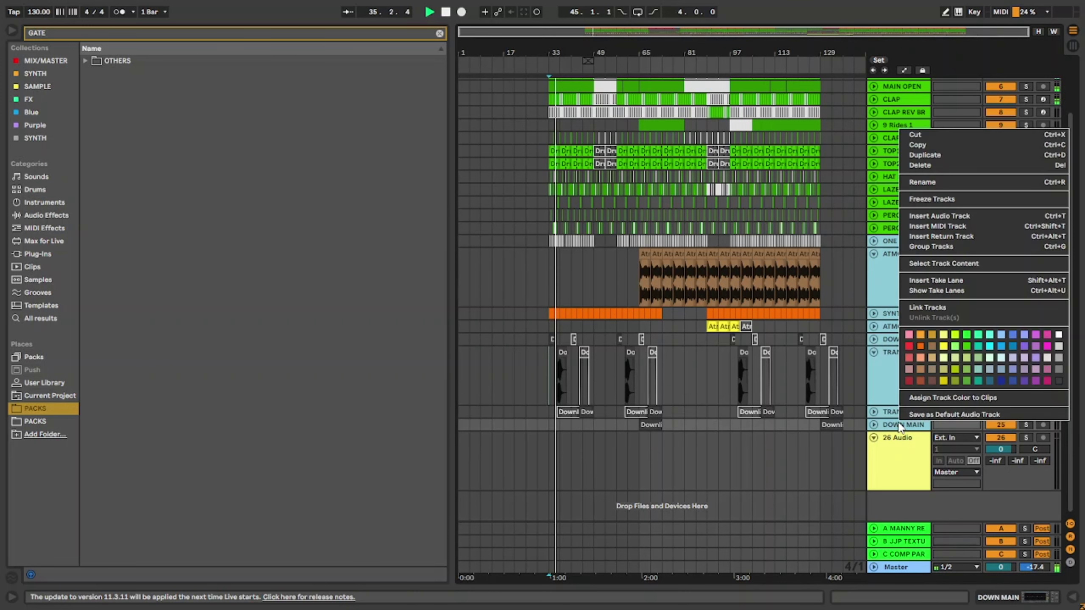
{"action": "left_click", "coordinate": [945, 397]}
{"action": "left_click", "coordinate": [798, 363]}
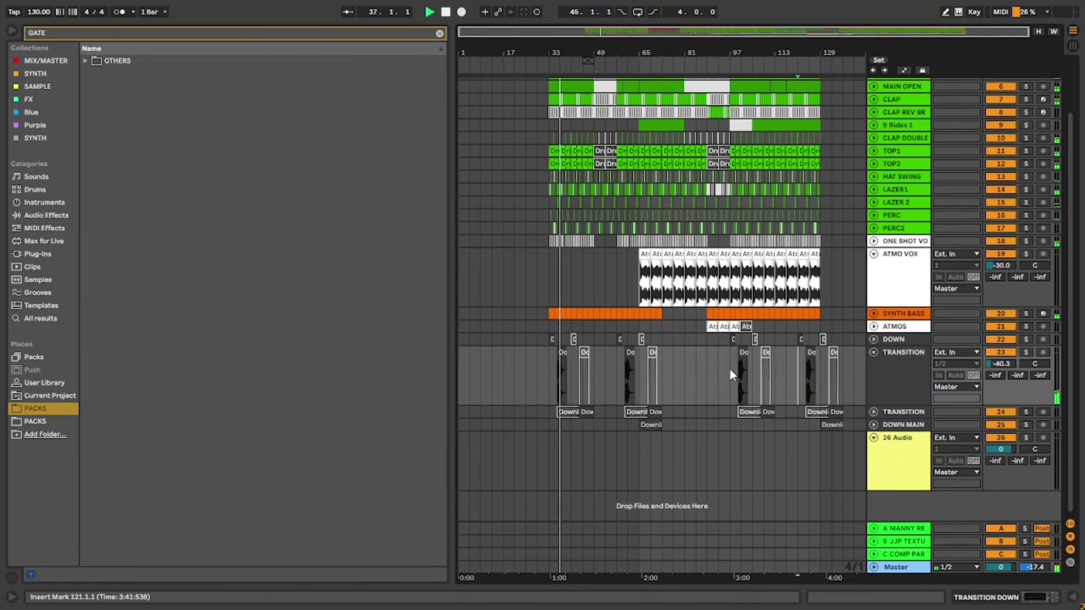
Move the SYNTH BASS track directly above the one-shot vocal track and fold the tracks from SYNTH BASS through ATMOS.
{"action": "left_click", "coordinate": [892, 315]}
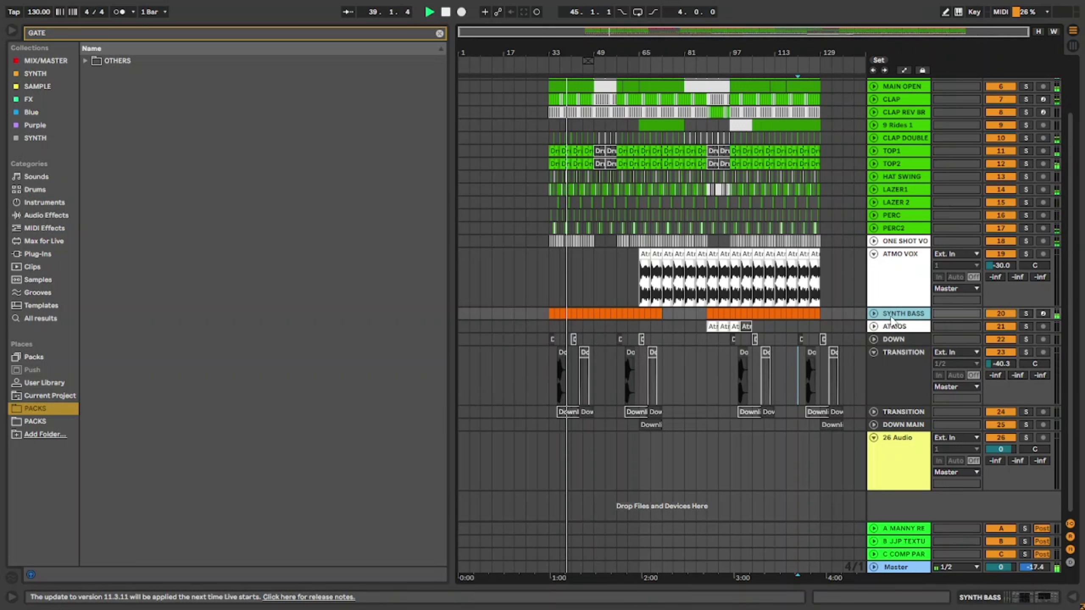
{"action": "left_click_drag", "start_coordinate": [891, 318], "coordinate": [893, 239]}
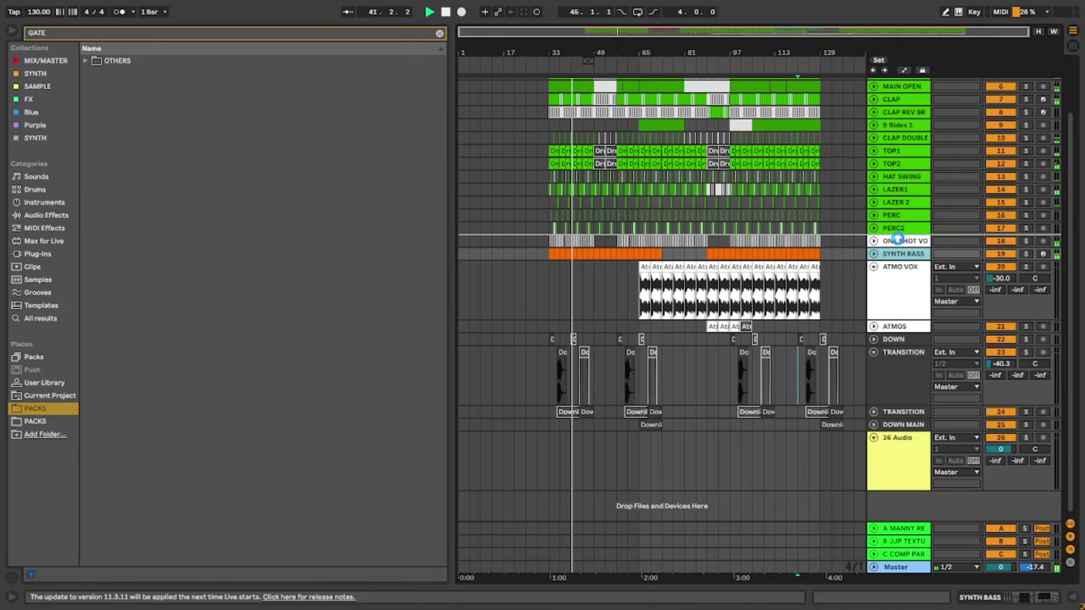
{"action": "left_click_drag", "start_coordinate": [899, 242], "coordinate": [897, 240]}
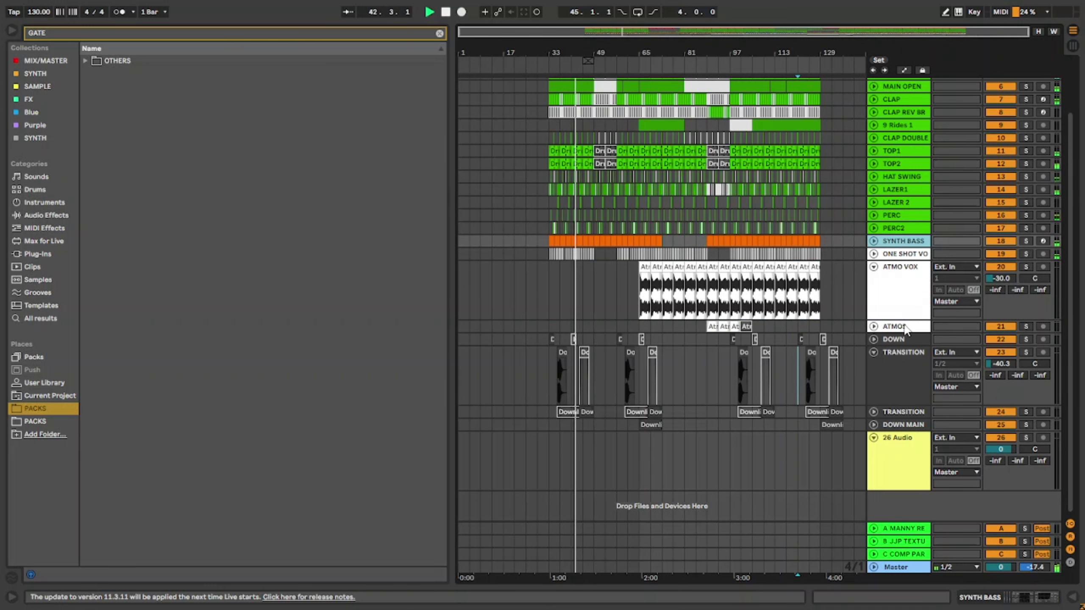
{"action": "left_click", "coordinate": [874, 327], "text": "shift"}
{"action": "left_click", "coordinate": [874, 328]}
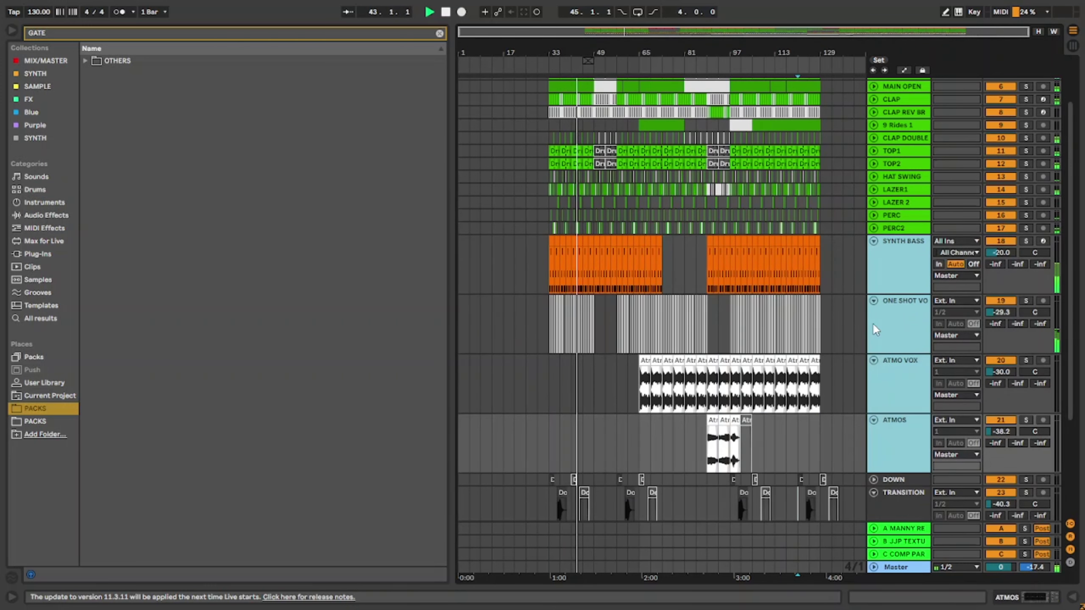
{"action": "left_click", "coordinate": [873, 299]}
{"action": "scroll", "coordinate": [867, 300], "scroll_direction": "up", "scroll_amount": 3}
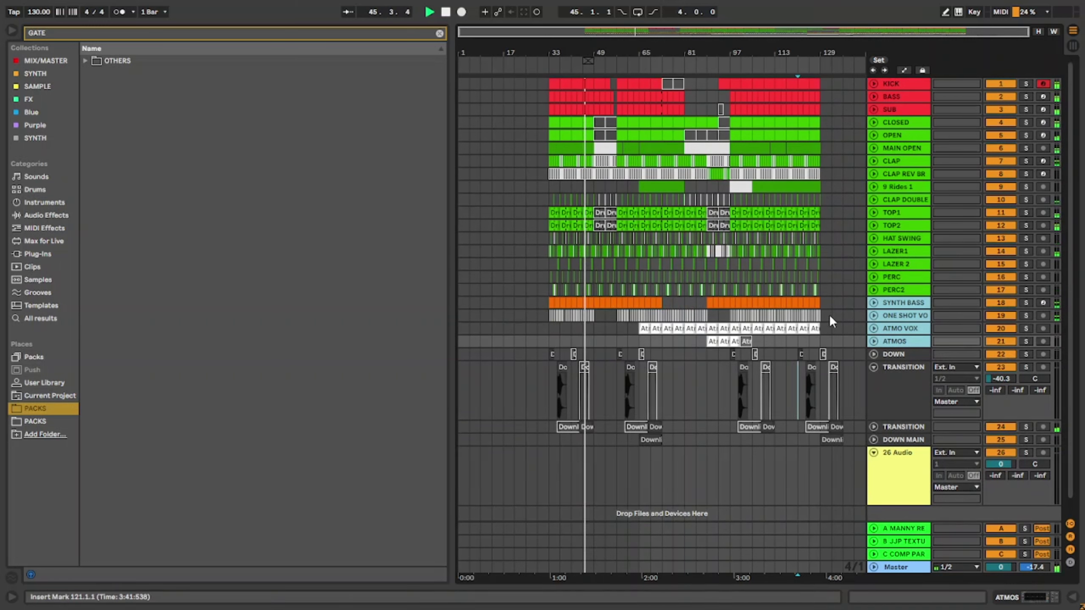
Clear the browser search, collapse the Downlifter folder and expand the Uplifter folder of the tech house FX sounds.
{"action": "left_click", "coordinate": [439, 34]}
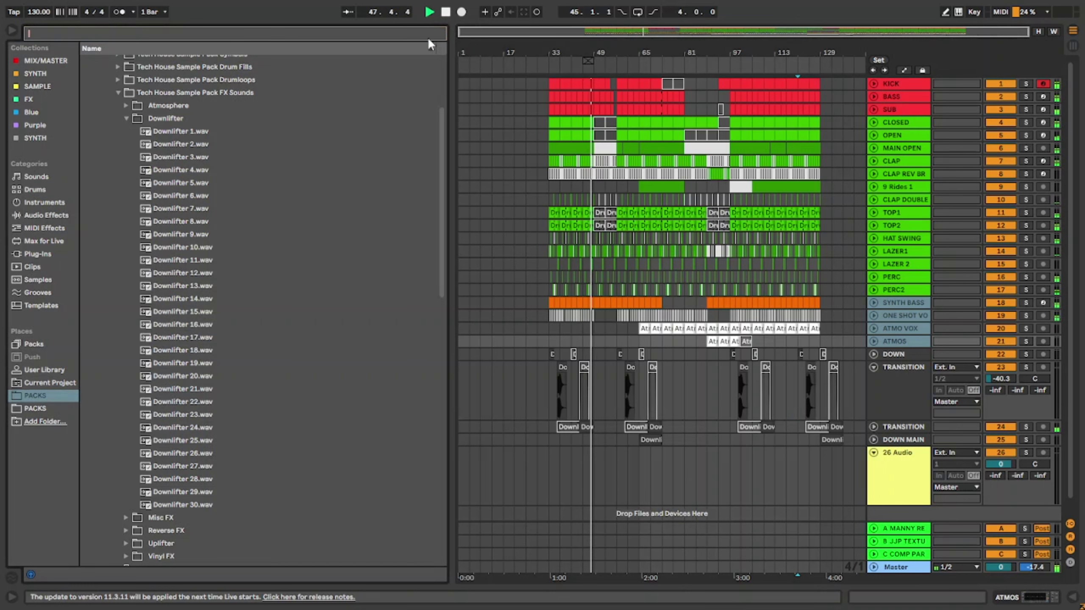
{"action": "scroll", "coordinate": [656, 363], "scroll_direction": "down", "scroll_amount": 1}
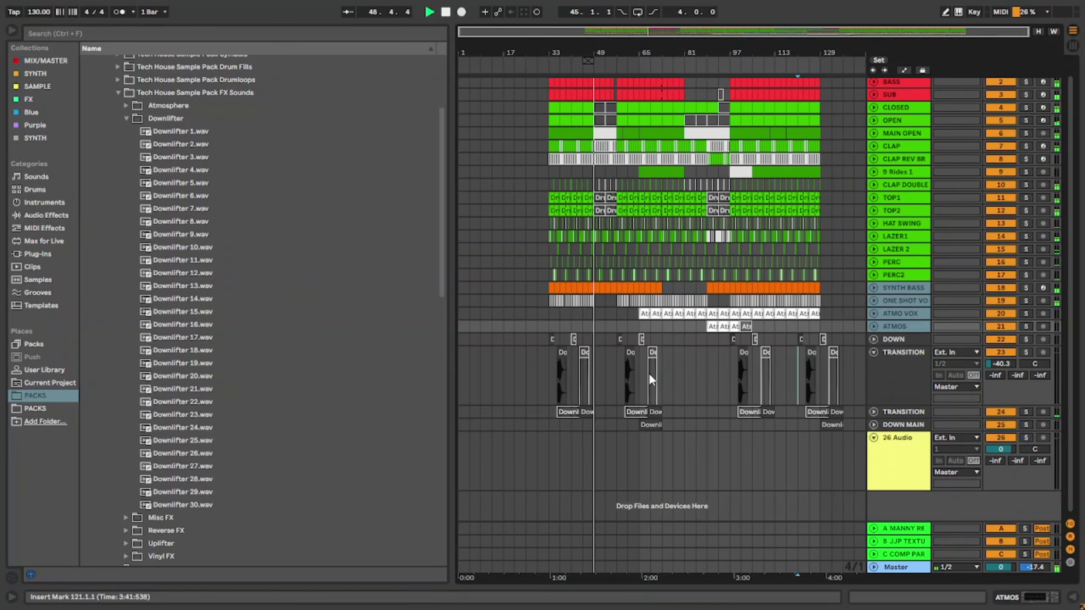
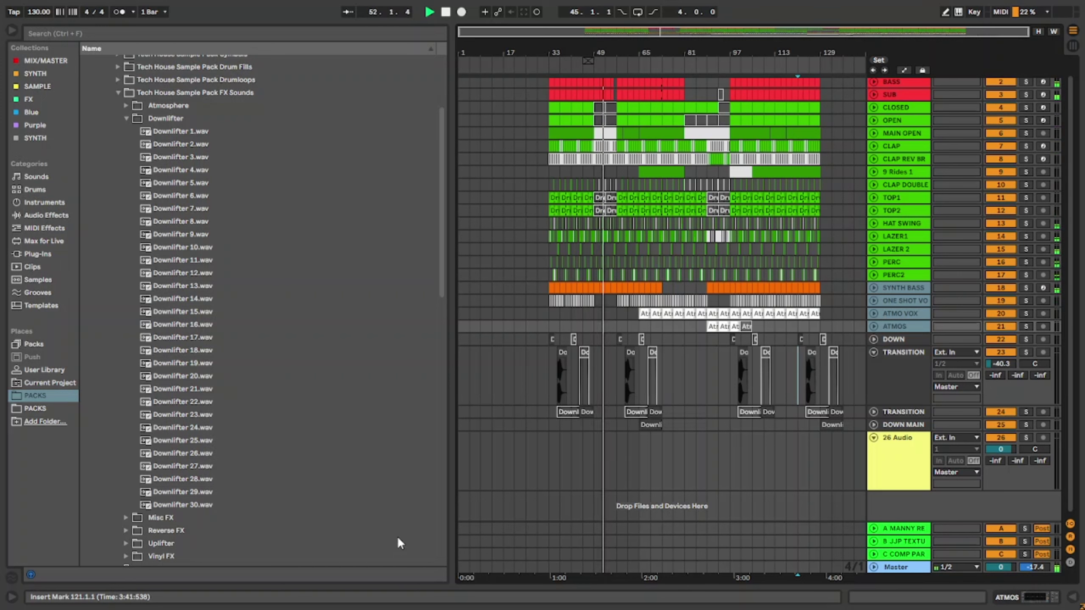
{"action": "scroll", "coordinate": [149, 165], "scroll_direction": "up", "scroll_amount": 3}
{"action": "left_click", "coordinate": [127, 157]}
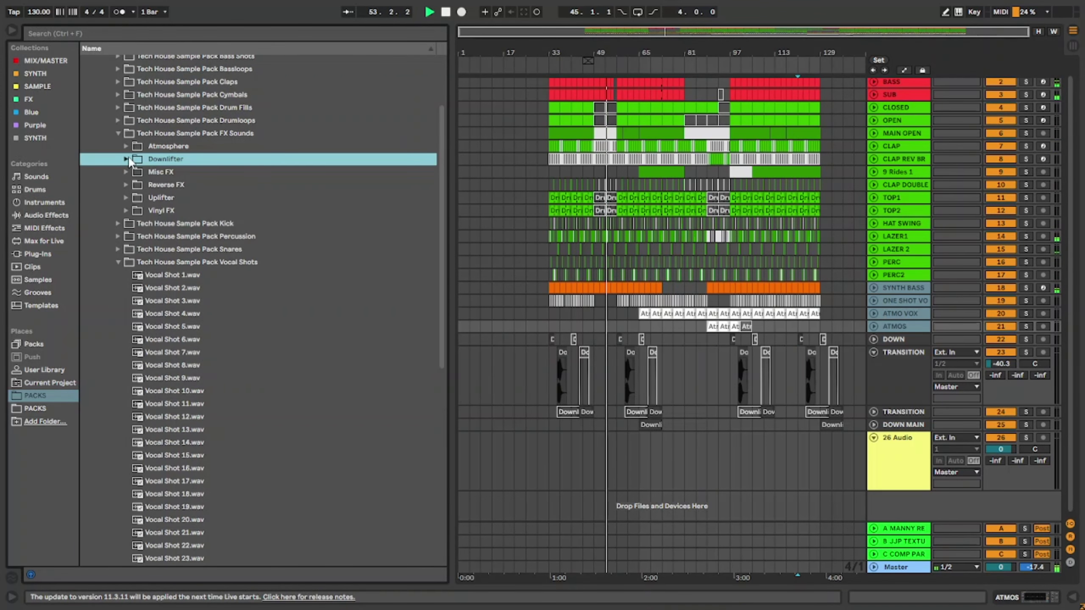
{"action": "left_click", "coordinate": [125, 198]}
{"action": "scroll", "coordinate": [233, 233], "scroll_direction": "up", "scroll_amount": 7}
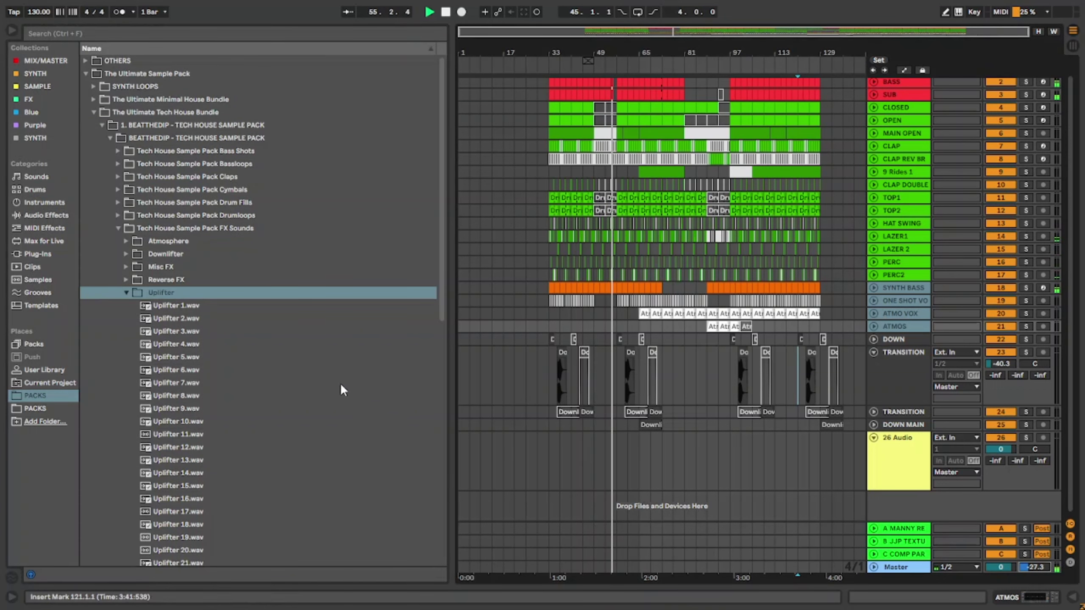
Place Uplifter 2.wav on the empty audio track from 82.4.1 to 90.4.1 and set that track's volume to -38.6 dB.
{"action": "left_click", "coordinate": [225, 318]}
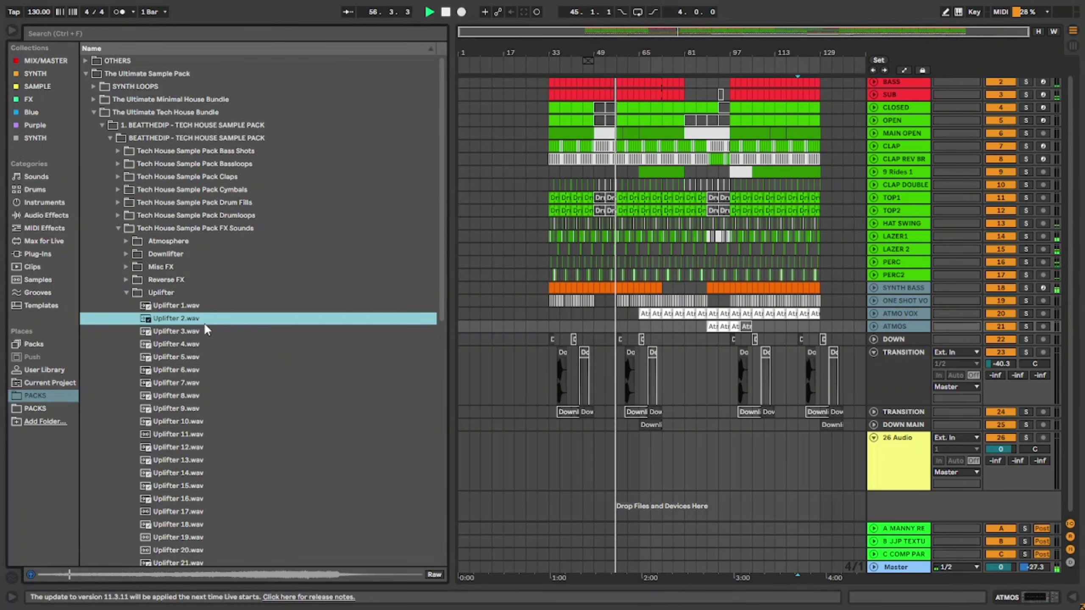
{"action": "left_click_drag", "start_coordinate": [204, 325], "coordinate": [589, 441]}
{"action": "scroll", "coordinate": [739, 464], "scroll_direction": "up", "scroll_amount": 10}
{"action": "scroll", "coordinate": [730, 459], "scroll_direction": "down", "scroll_amount": 5}
{"action": "scroll", "coordinate": [623, 443], "scroll_direction": "up", "scroll_amount": 5}
{"action": "scroll", "coordinate": [551, 438], "scroll_direction": "up", "scroll_amount": 5}
{"action": "scroll", "coordinate": [550, 440], "scroll_direction": "down", "scroll_amount": 10}
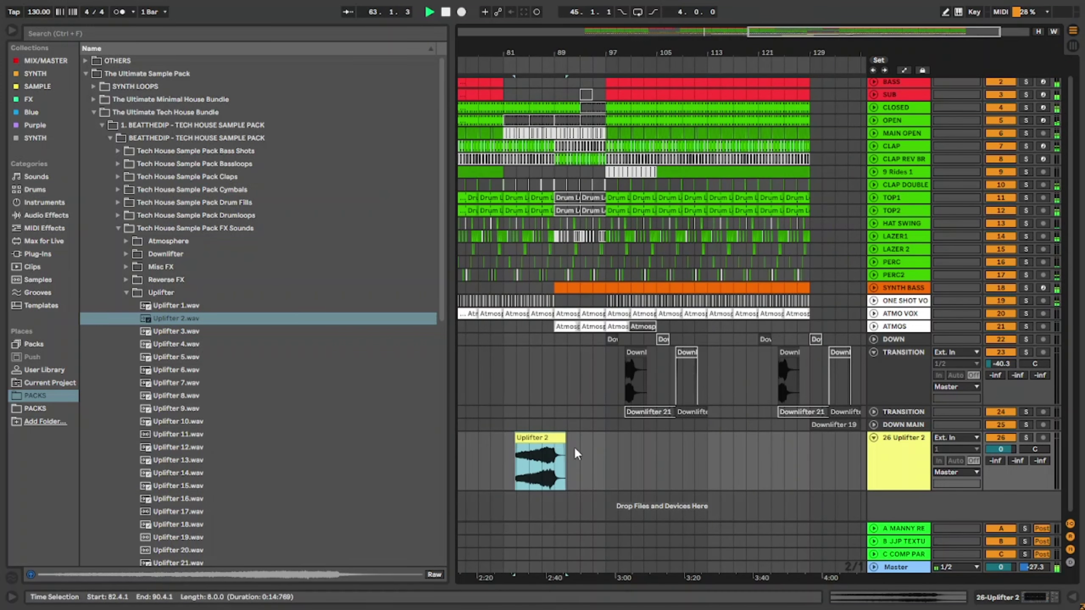
{"action": "left_click_drag", "start_coordinate": [1000, 449], "coordinate": [1000, 466]}
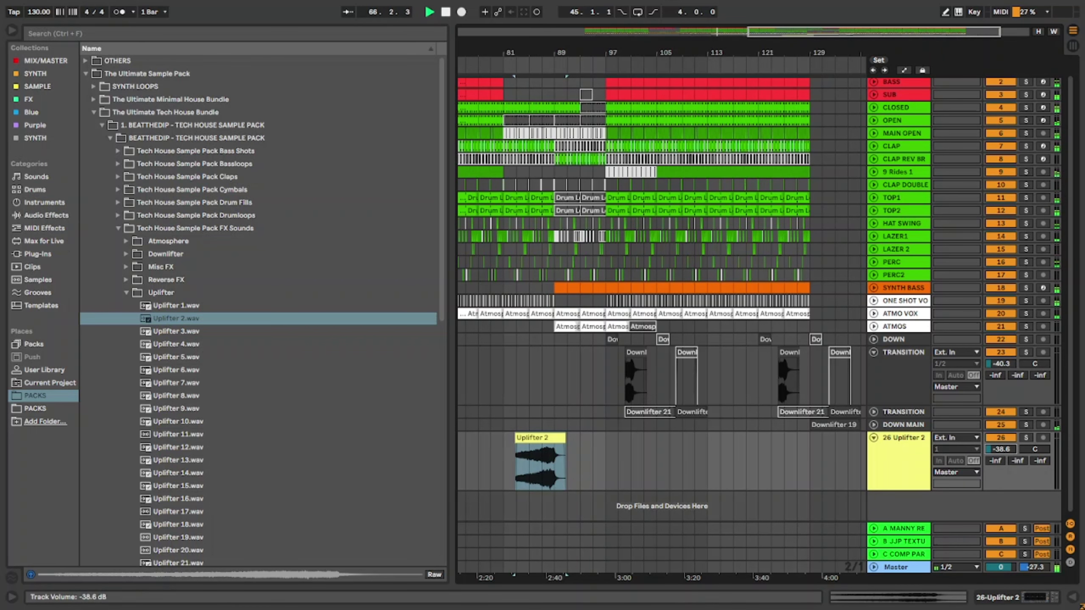
Audition Uplifter 4 and Uplifter 13, and add Uplifter 13.wav on a new track below Uplifter 2, starting at bar 73.
{"action": "scroll", "coordinate": [750, 416], "scroll_direction": "down", "scroll_amount": 4}
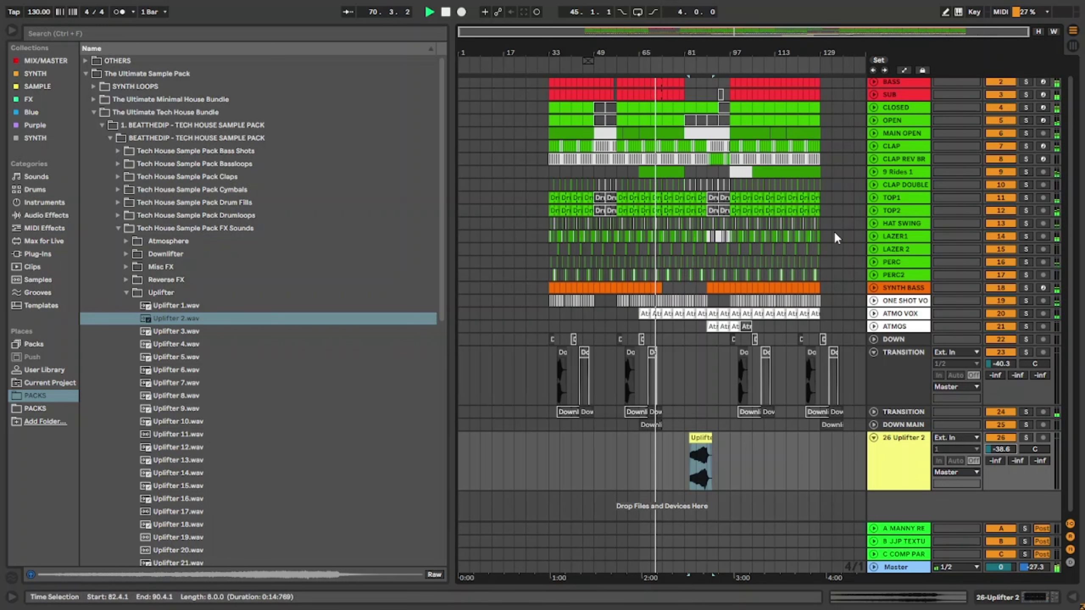
{"action": "scroll", "coordinate": [835, 231], "scroll_direction": "up", "scroll_amount": 1}
{"action": "scroll", "coordinate": [296, 343], "scroll_direction": "down", "scroll_amount": 2}
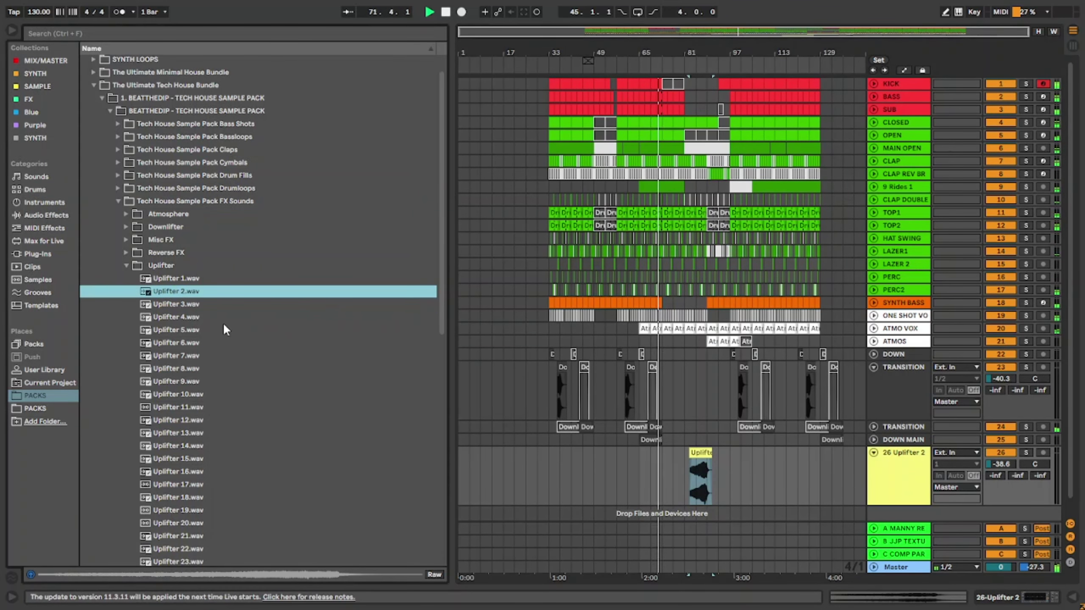
{"action": "left_click", "coordinate": [225, 321]}
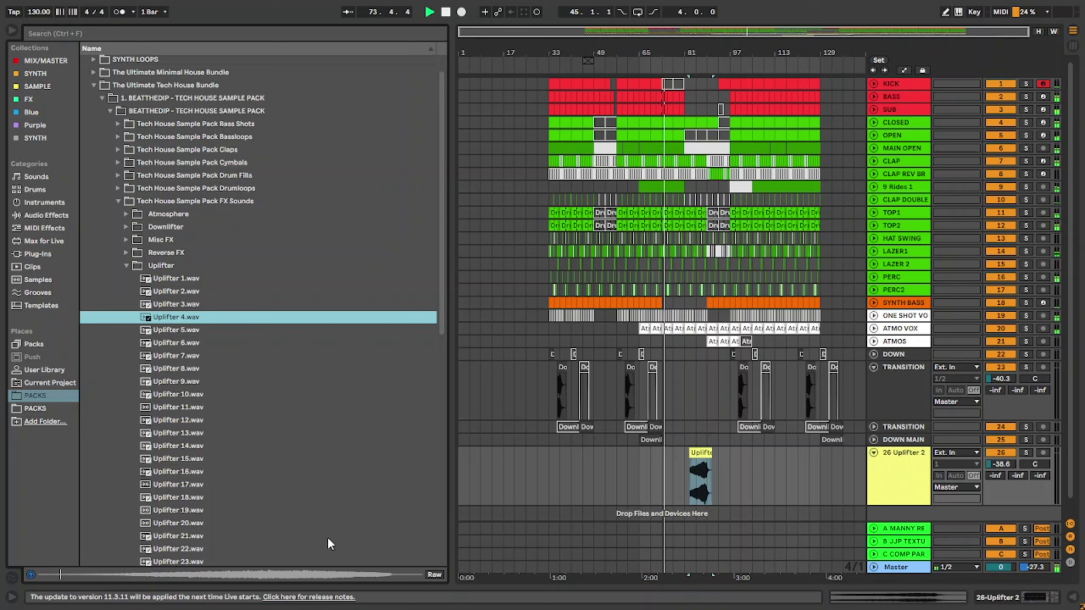
{"action": "left_click", "coordinate": [242, 434]}
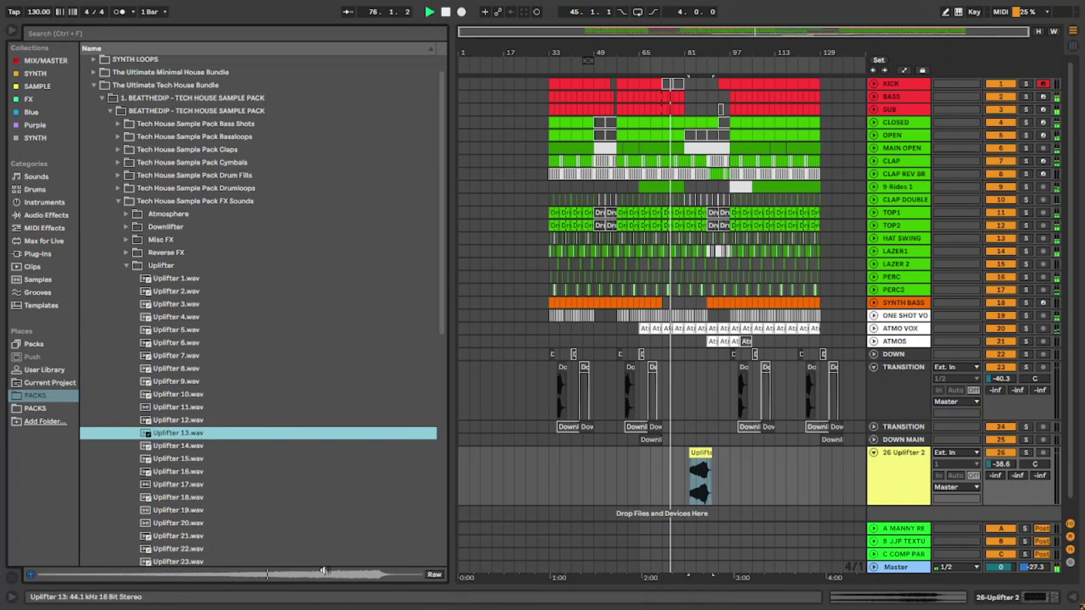
{"action": "mouse_move", "coordinate": [172, 433]}
{"action": "left_mouse_down"}
{"action": "mouse_move", "coordinate": [498, 491]}
{"action": "mouse_move", "coordinate": [583, 487]}
{"action": "mouse_move", "coordinate": [636, 522]}
{"action": "mouse_move", "coordinate": [671, 487]}
{"action": "mouse_move", "coordinate": [662, 494]}
{"action": "left_mouse_up"}
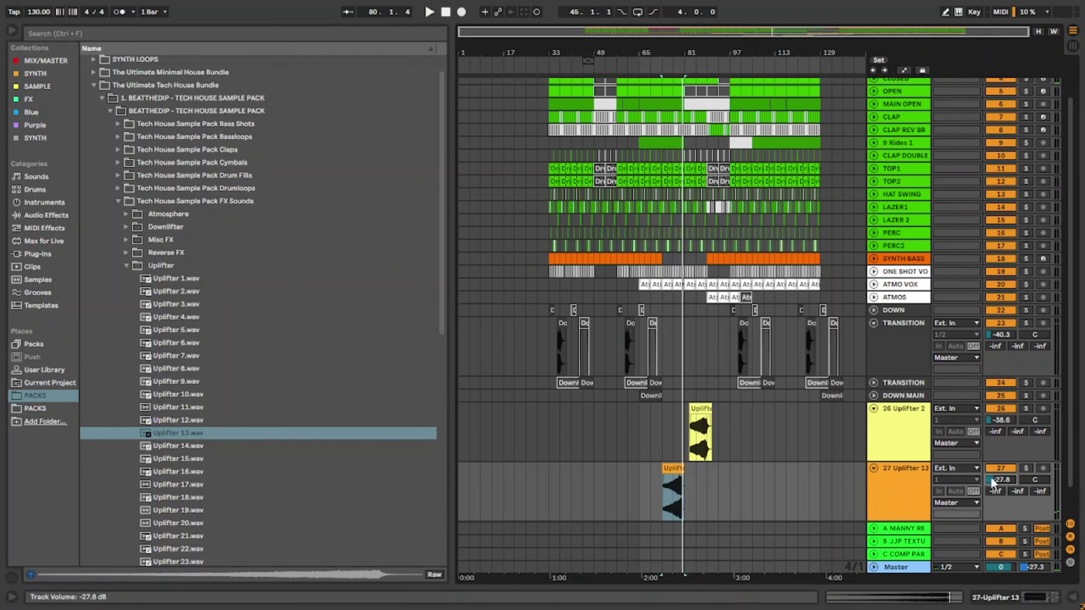
Shift the Uplifter 13 clip to start at about 73.4.3 so its peak lands on bar 81.
{"action": "scroll", "coordinate": [689, 476], "scroll_direction": "up", "scroll_amount": 10}
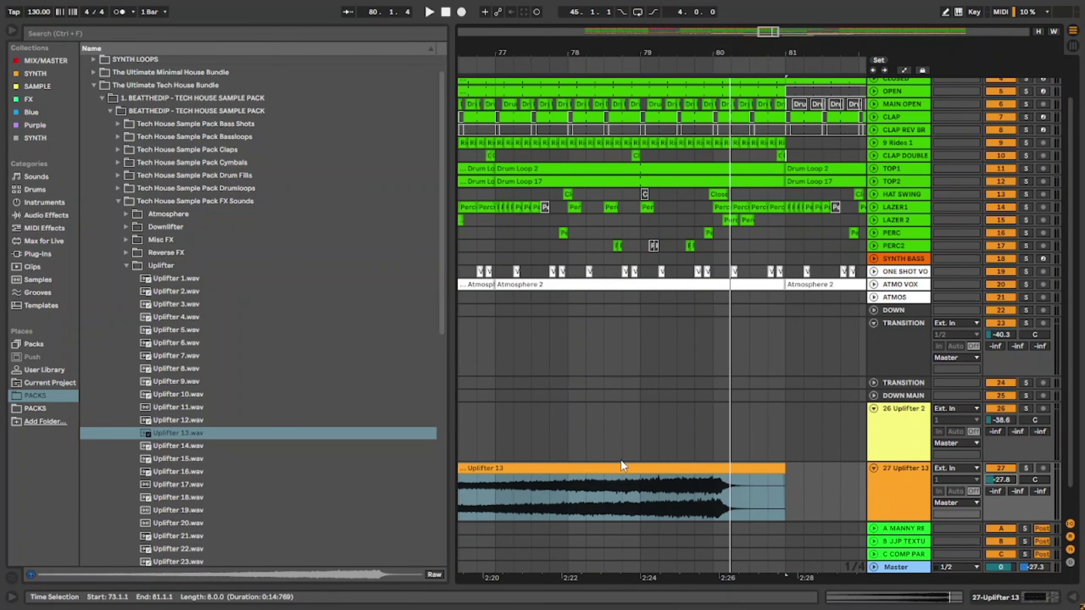
{"action": "left_click", "coordinate": [601, 454]}
{"action": "scroll", "coordinate": [629, 472], "scroll_direction": "down", "scroll_amount": 8}
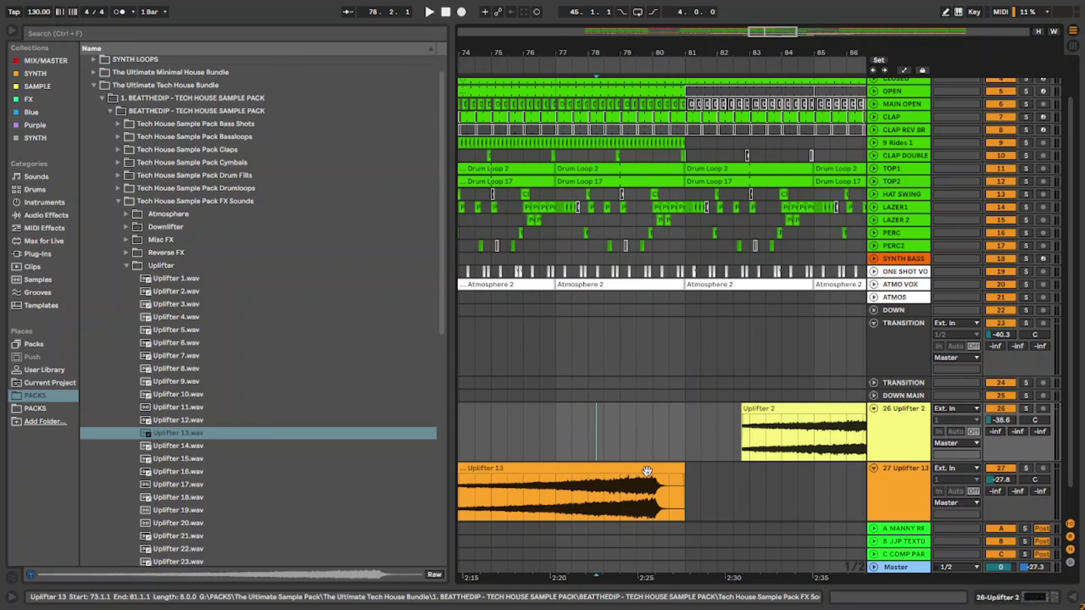
{"action": "left_click_drag", "start_coordinate": [660, 468], "coordinate": [684, 473]}
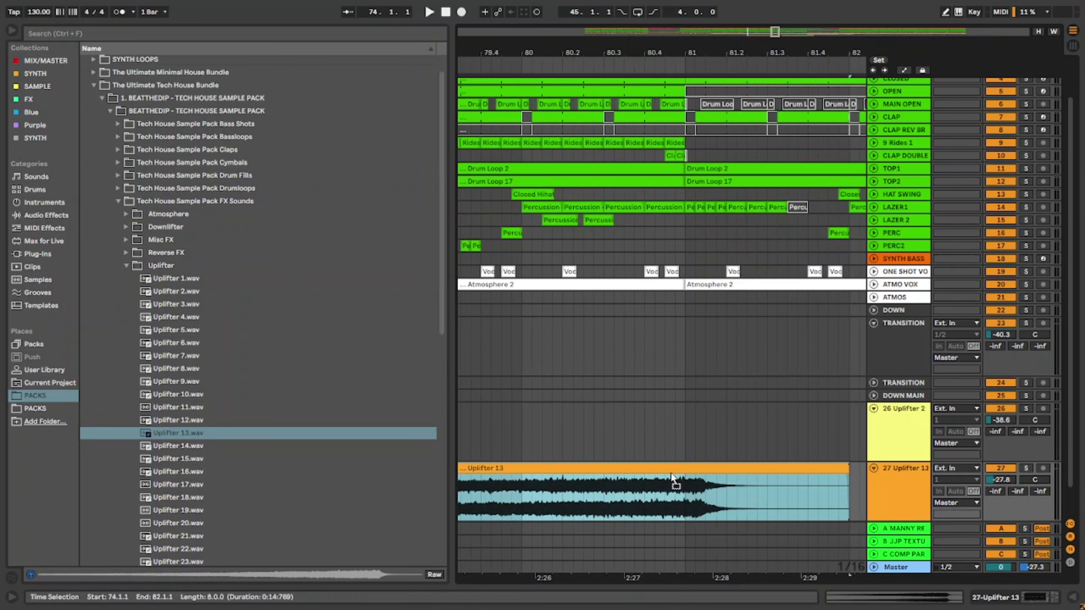
{"action": "left_click_drag", "start_coordinate": [683, 472], "coordinate": [733, 469]}
{"action": "scroll", "coordinate": [686, 468], "scroll_direction": "up", "scroll_amount": 5}
{"action": "scroll", "coordinate": [683, 469], "scroll_direction": "up", "scroll_amount": 3}
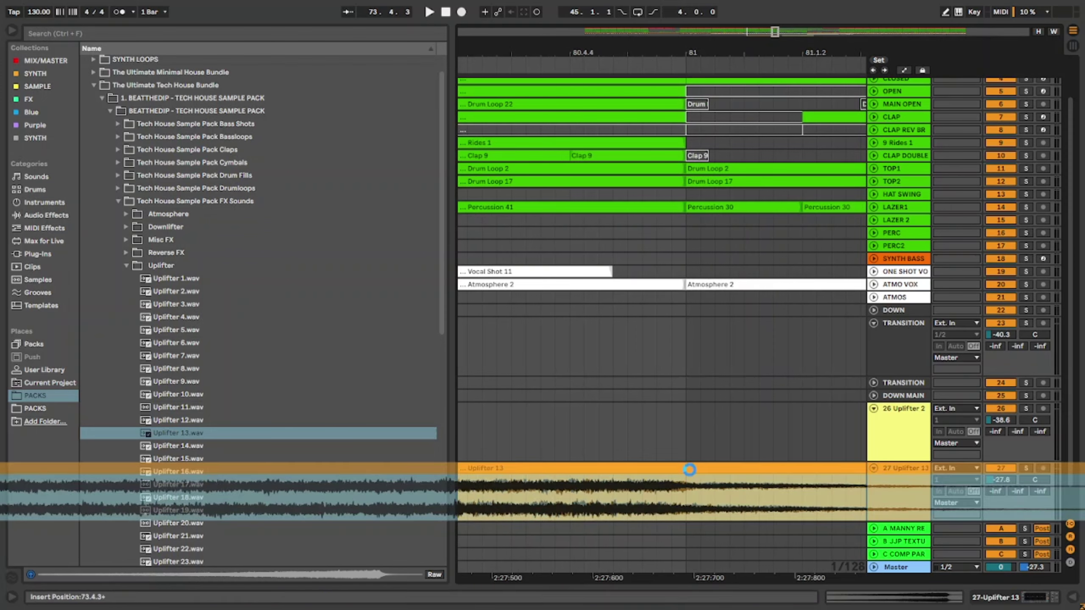
{"action": "scroll", "coordinate": [693, 470], "scroll_direction": "down", "scroll_amount": 10}
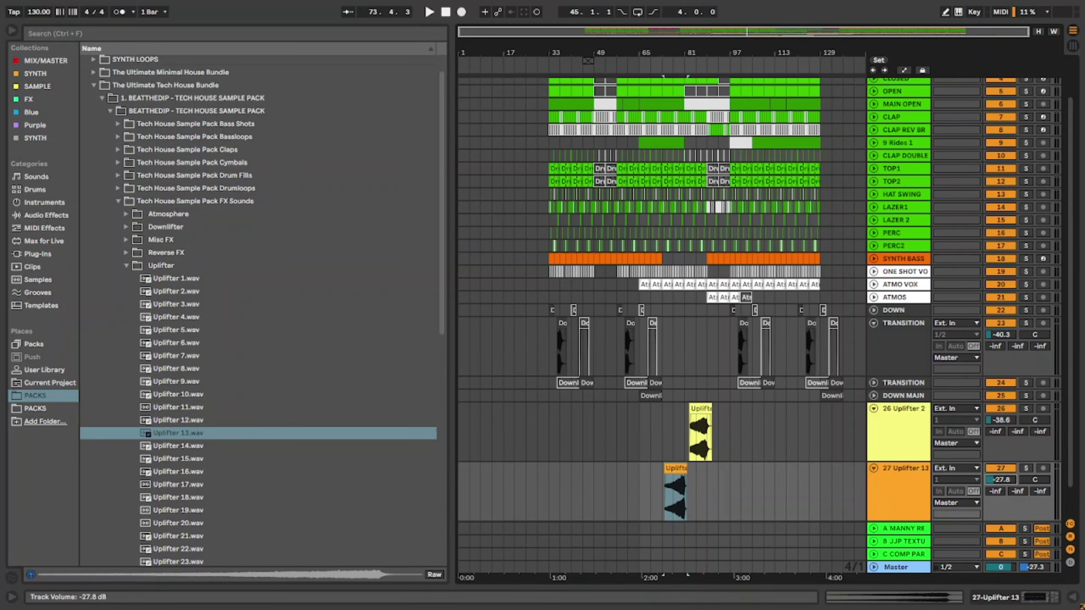
Play back the build into bar 81 and set the Uplifter 13 track's volume to -37.7 dB.
{"action": "left_click_drag", "start_coordinate": [1001, 480], "coordinate": [1001, 479]}
{"action": "scroll", "coordinate": [720, 467], "scroll_direction": "up", "scroll_amount": 4}
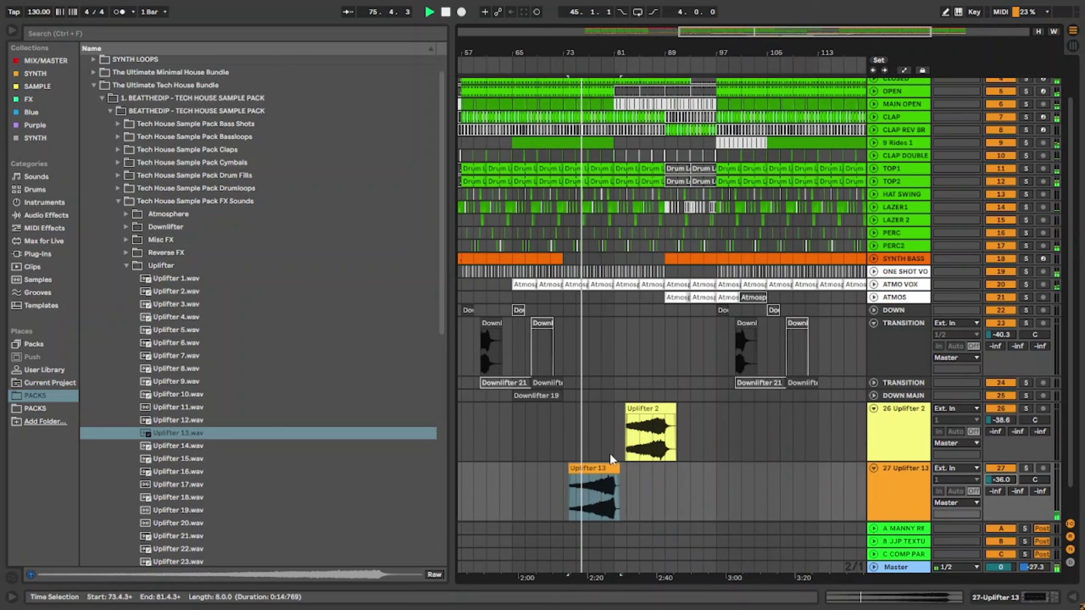
{"action": "scroll", "coordinate": [610, 453], "scroll_direction": "up", "scroll_amount": 3}
{"action": "left_click", "coordinate": [562, 431]}
{"action": "scroll", "coordinate": [648, 432], "scroll_direction": "down", "scroll_amount": 3}
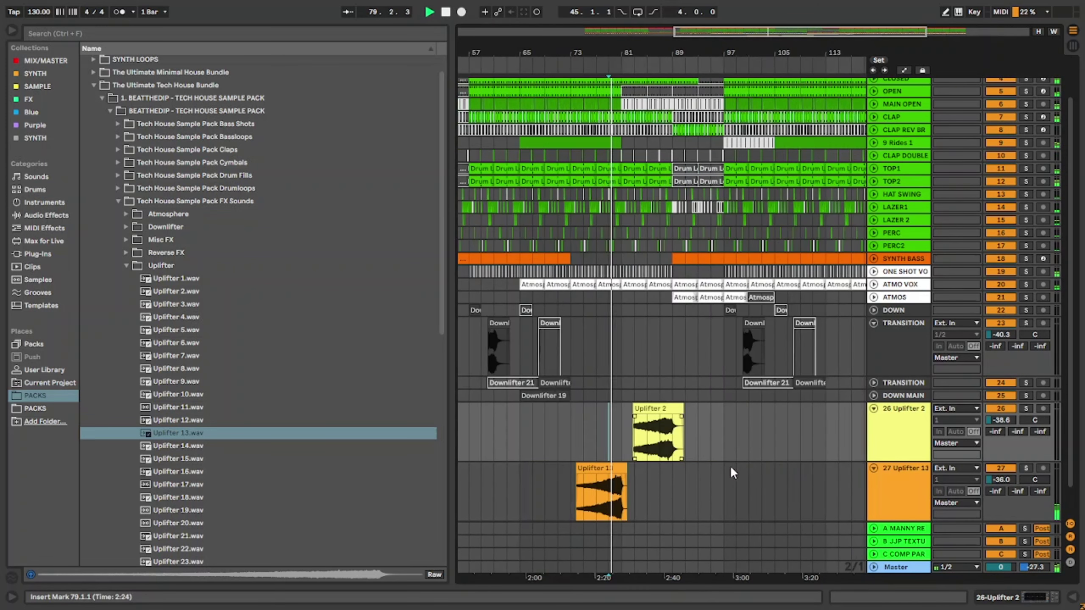
{"action": "left_click_drag", "start_coordinate": [1001, 479], "coordinate": [1001, 481]}
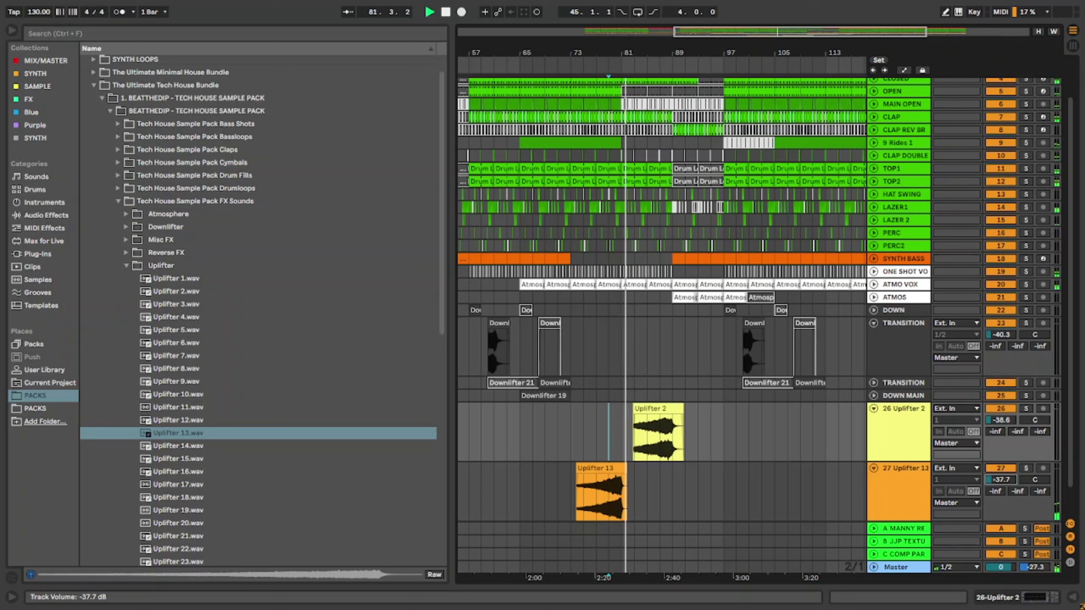
Search the browser for REVE and add the Reverb device to the Uplifter 13 track.
{"action": "left_click", "coordinate": [581, 470]}
{"action": "key", "text": "ctrl+f"}
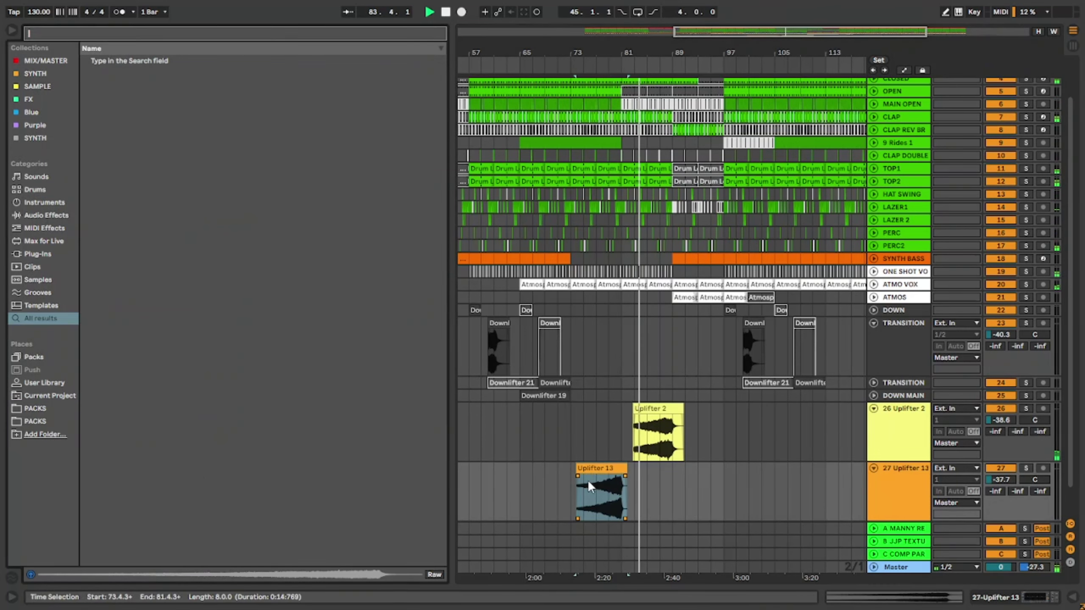
{"action": "type", "text": "REVE"}
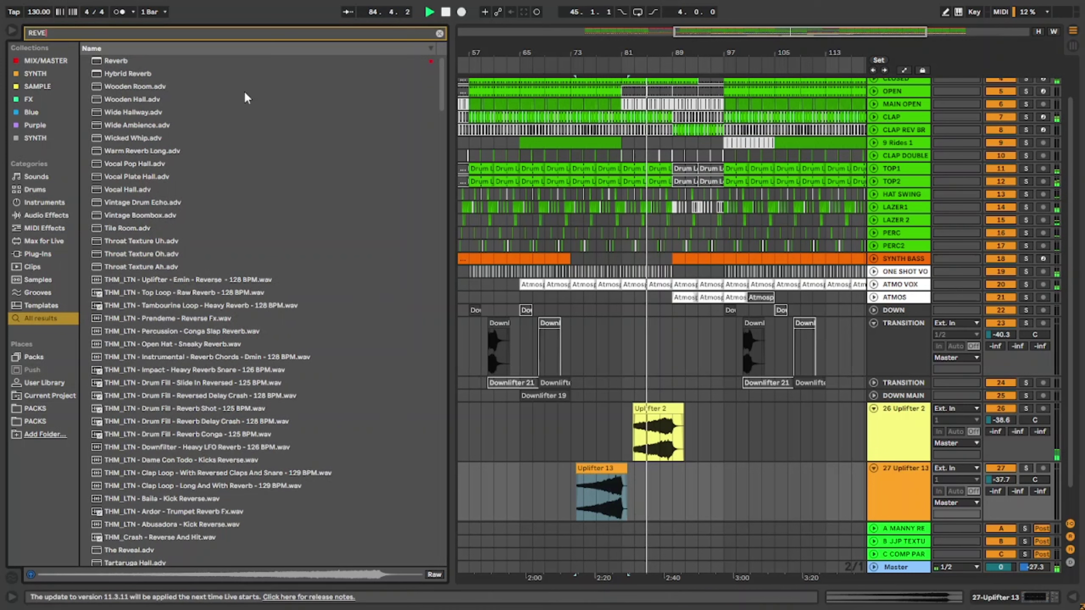
{"action": "double_click", "coordinate": [125, 61]}
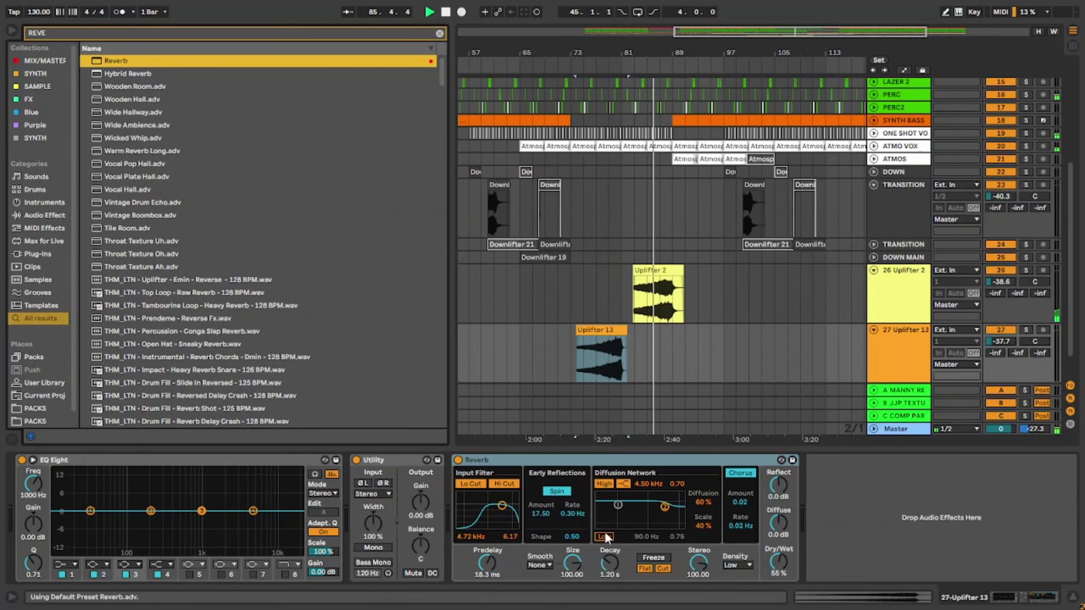
Automate the Reverb's Freeze on the Uplifter 13 track to be on from bar 81 to bar 89 and off elsewhere.
{"action": "scroll", "coordinate": [615, 351], "scroll_direction": "down", "scroll_amount": 2}
{"action": "left_click", "coordinate": [653, 559]}
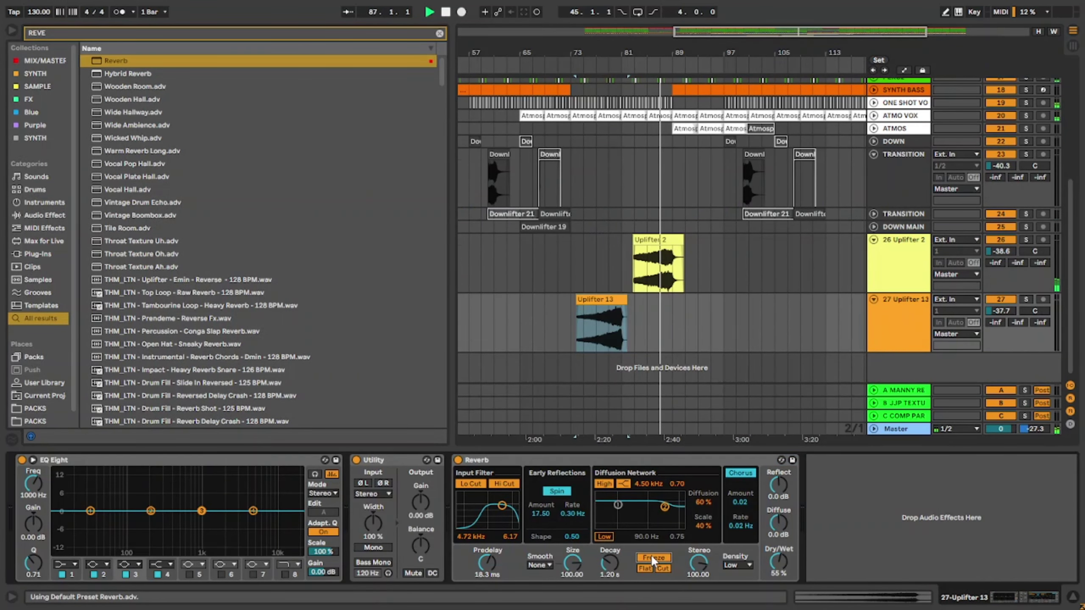
{"action": "key", "text": "a"}
{"action": "left_click", "coordinate": [621, 317]}
{"action": "left_click_drag", "start_coordinate": [609, 318], "coordinate": [621, 340]}
{"action": "left_click", "coordinate": [673, 317]}
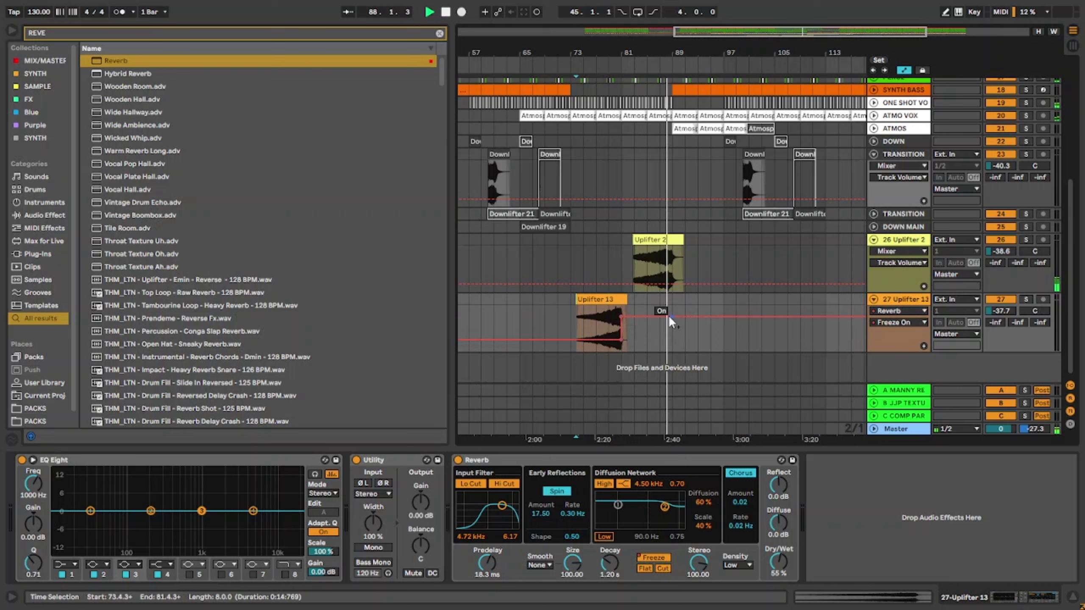
{"action": "left_click_drag", "start_coordinate": [684, 318], "coordinate": [672, 340]}
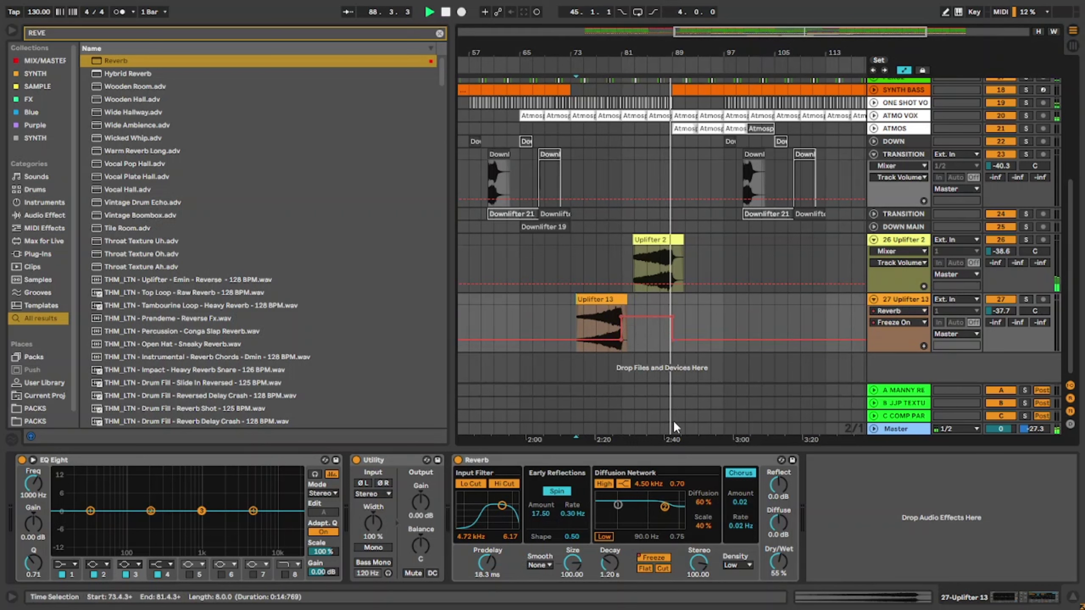
Automate the Reverb's Dry/Wet to ramp from 0% at the start of the Uplifter 13 clip to 55% at bar 81.
{"action": "left_click", "coordinate": [778, 564]}
{"action": "left_click", "coordinate": [621, 326]}
{"action": "left_click_drag", "start_coordinate": [579, 326], "coordinate": [578, 352]}
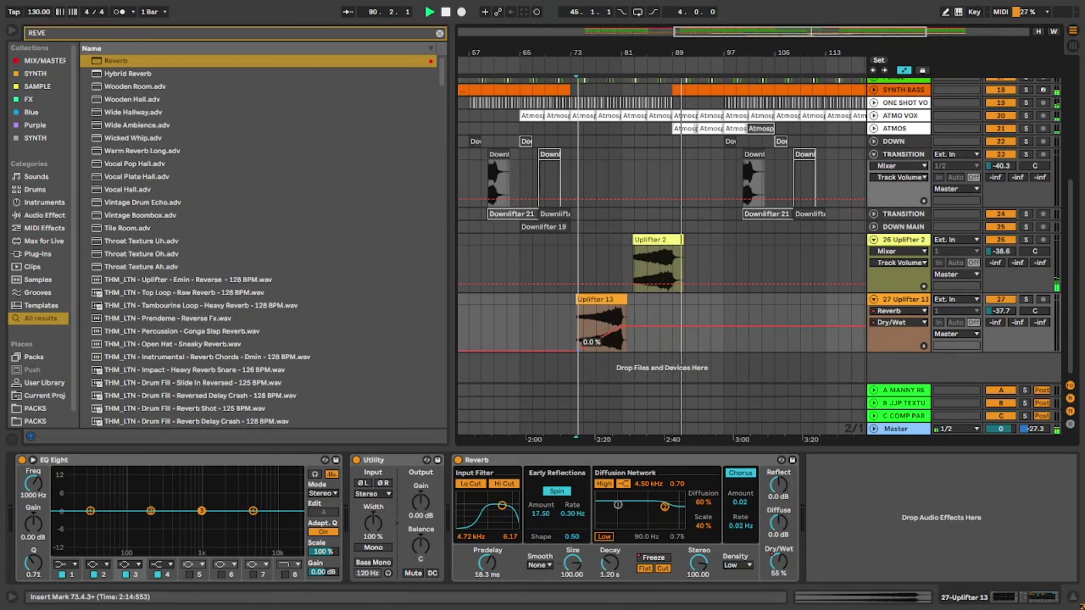
Restart playback from bar 77 and raise the Reverb's decay time to about 4.15 s.
{"action": "left_click", "coordinate": [591, 320]}
{"action": "key", "text": "space"}
{"action": "key", "text": "space"}
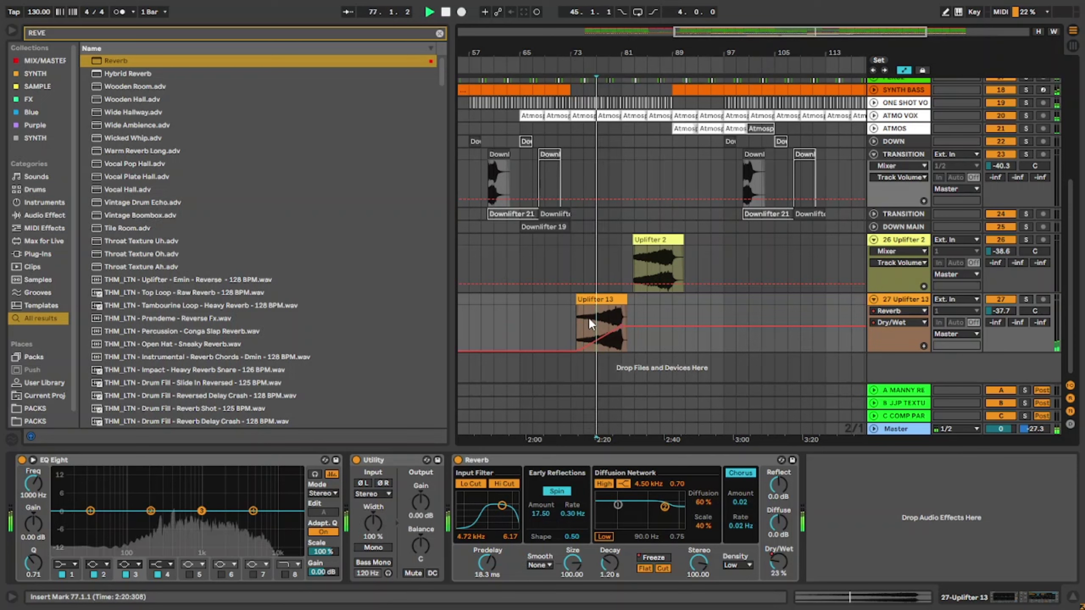
{"action": "left_click_drag", "start_coordinate": [610, 563], "coordinate": [611, 527]}
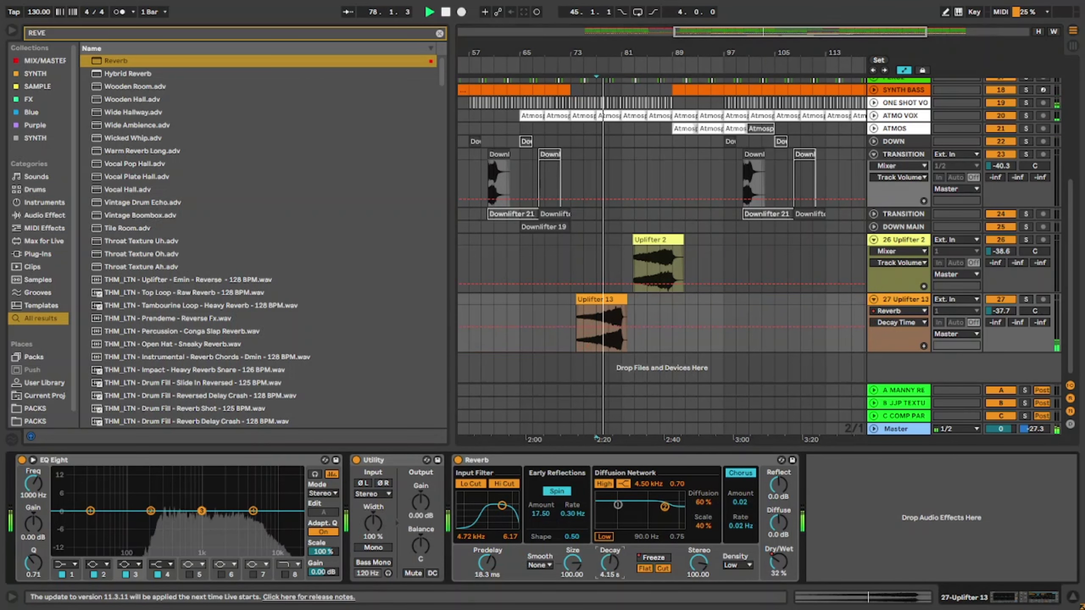
Raise the Reverb's Reflect level to 2.2 dB and Diffuse level to 1.9 dB, and fold the EQ Eight device.
{"action": "left_click_drag", "start_coordinate": [778, 522], "coordinate": [778, 484]}
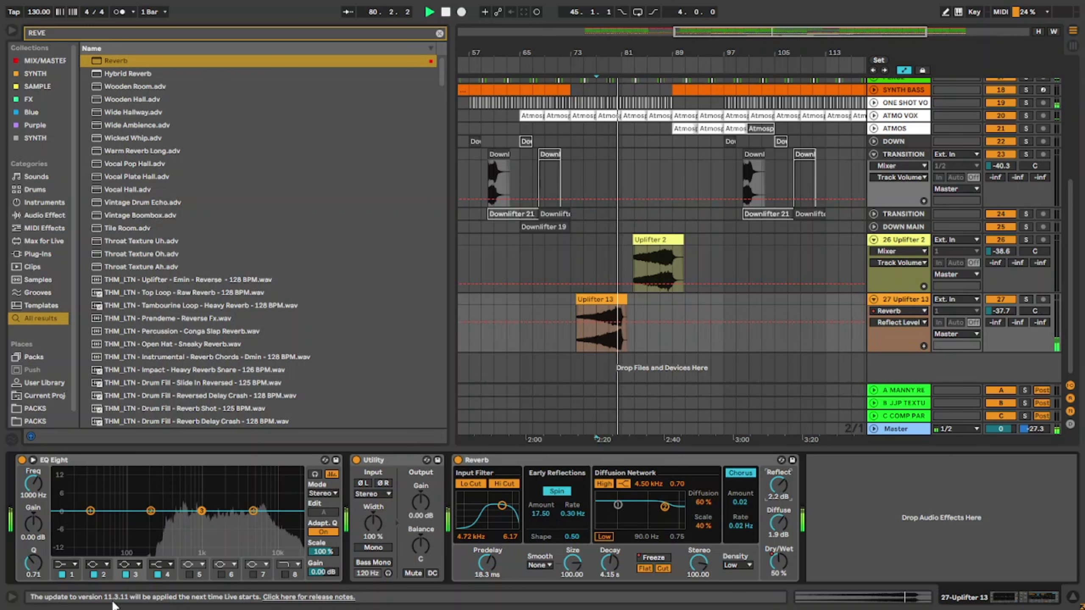
{"action": "double_click", "coordinate": [260, 460]}
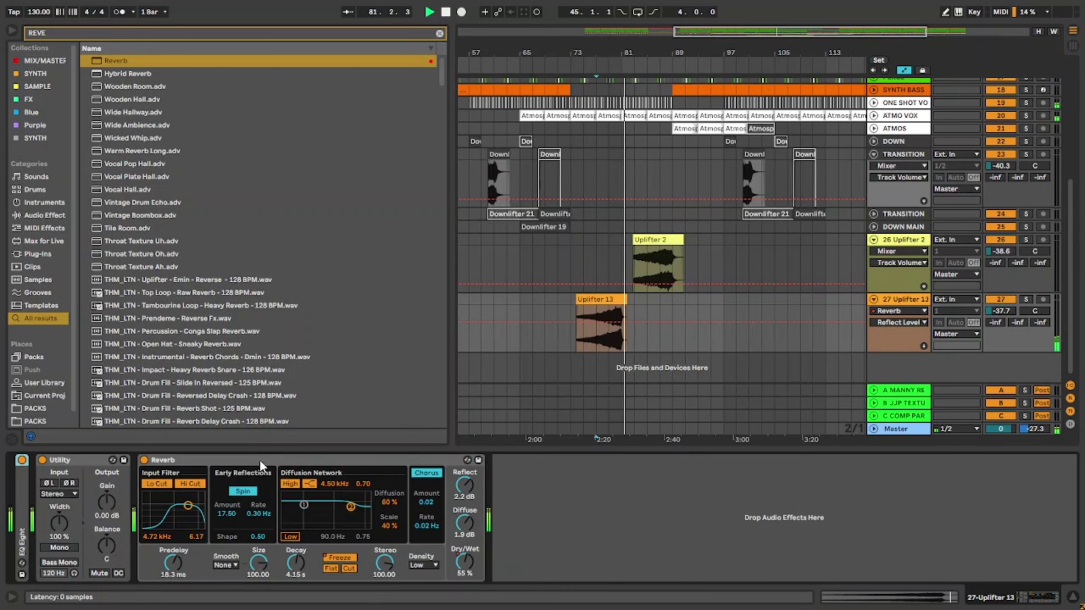
Clear the browser search on the PACKS folder, and hide both the browser and the device view.
{"action": "left_click", "coordinate": [43, 409]}
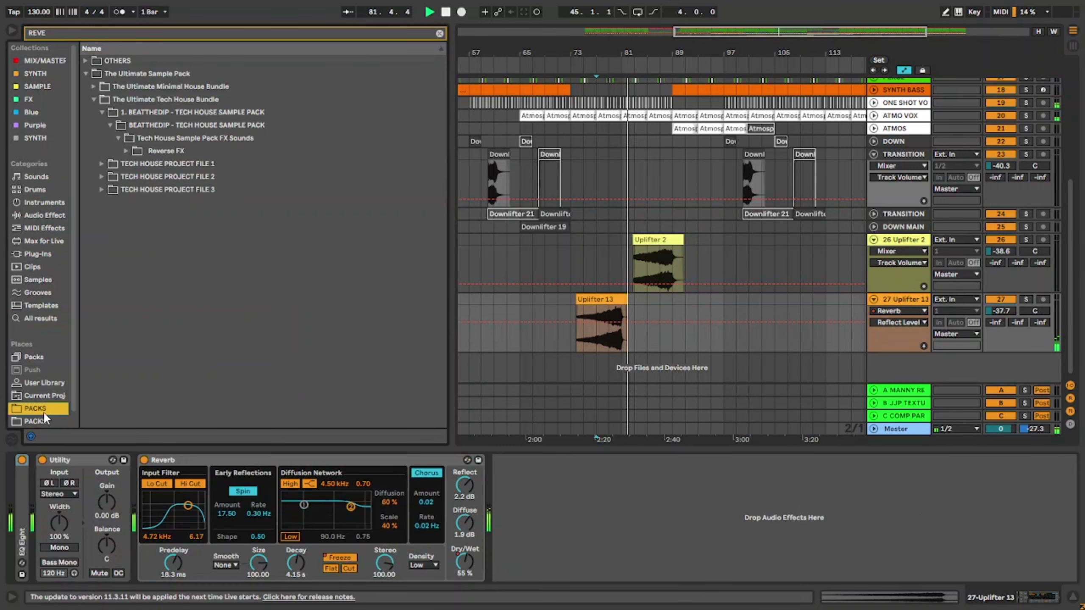
{"action": "left_click", "coordinate": [440, 33]}
{"action": "left_click", "coordinate": [16, 29]}
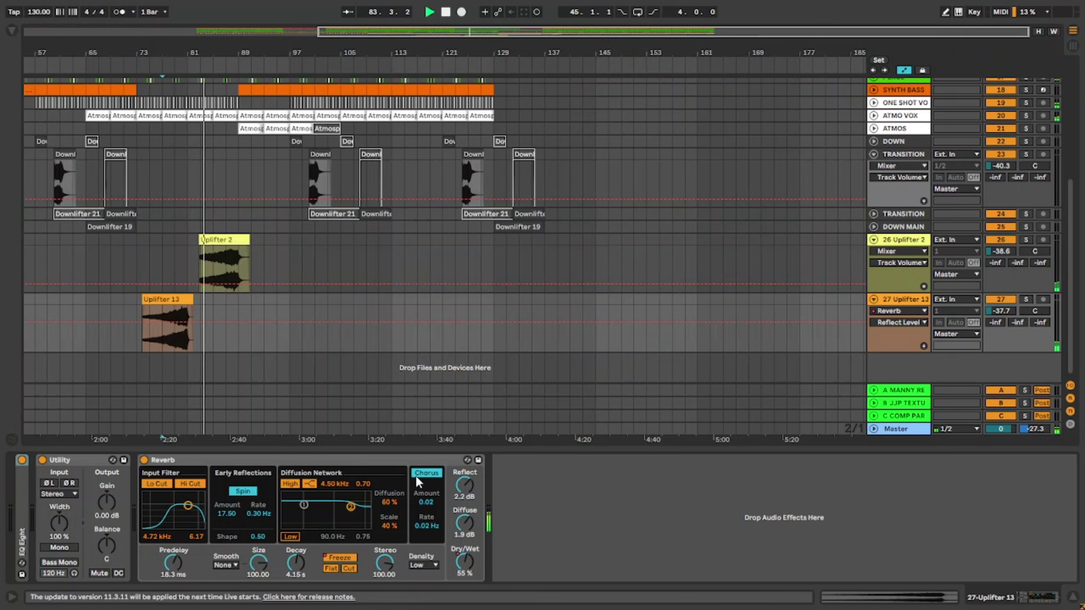
{"action": "left_click_drag", "start_coordinate": [388, 609], "coordinate": [388, 609]}
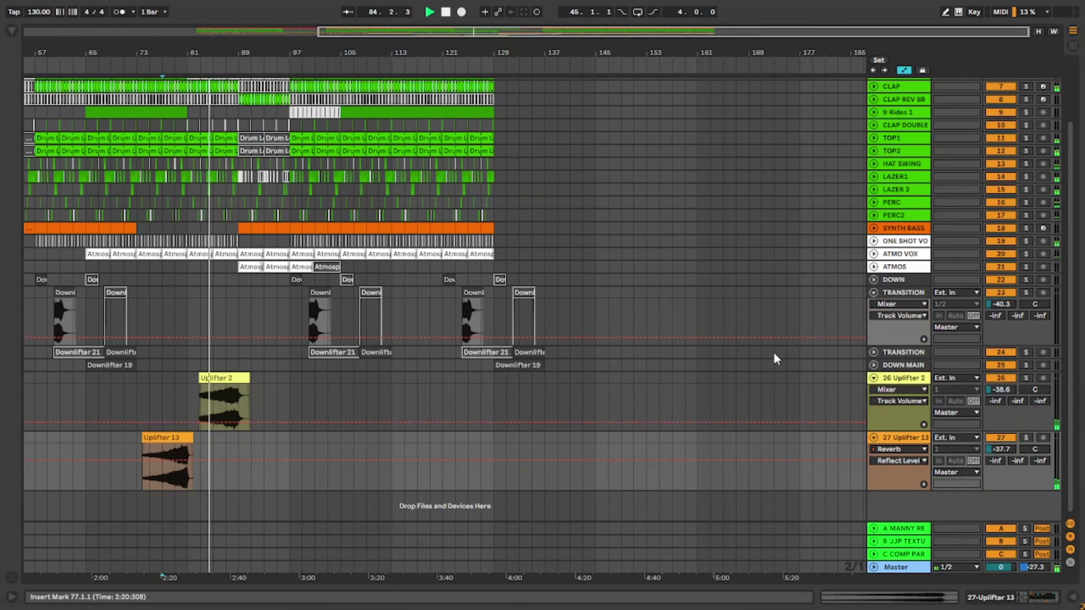
Hide the automation in the arrangement and fold the Uplifter 2 track.
{"action": "key", "text": "a"}
{"action": "left_click", "coordinate": [874, 378]}
{"action": "left_click", "coordinate": [893, 390]}
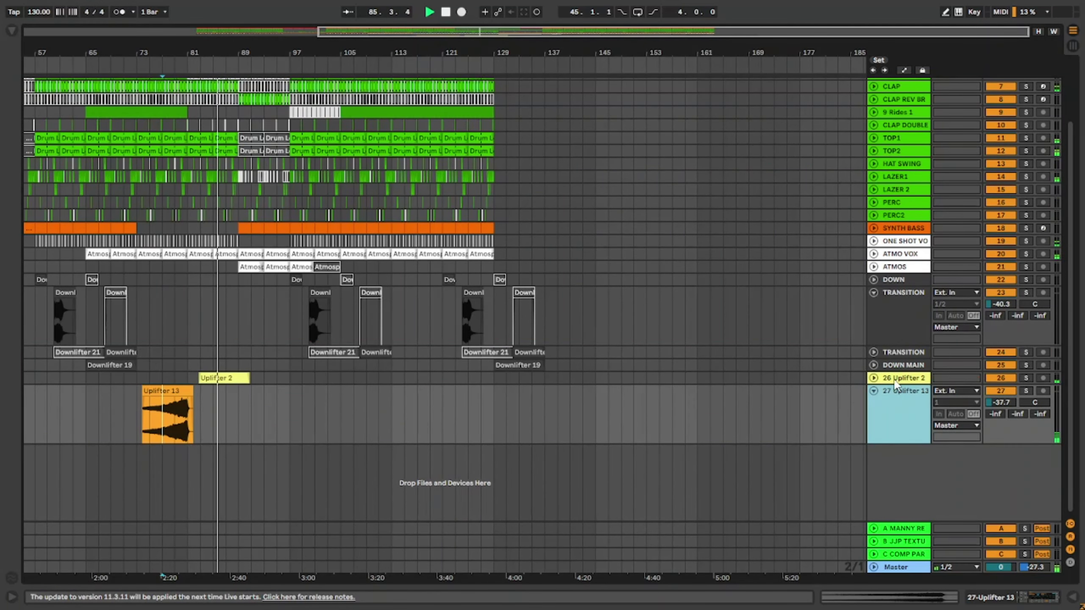
Rename the Uplifter 2 track to UP and the Uplifter 13 track to UP2, and fold the UP2 track.
{"action": "left_click", "coordinate": [893, 379]}
{"action": "key", "text": "ctrl+r"}
{"action": "type", "text": "U"}
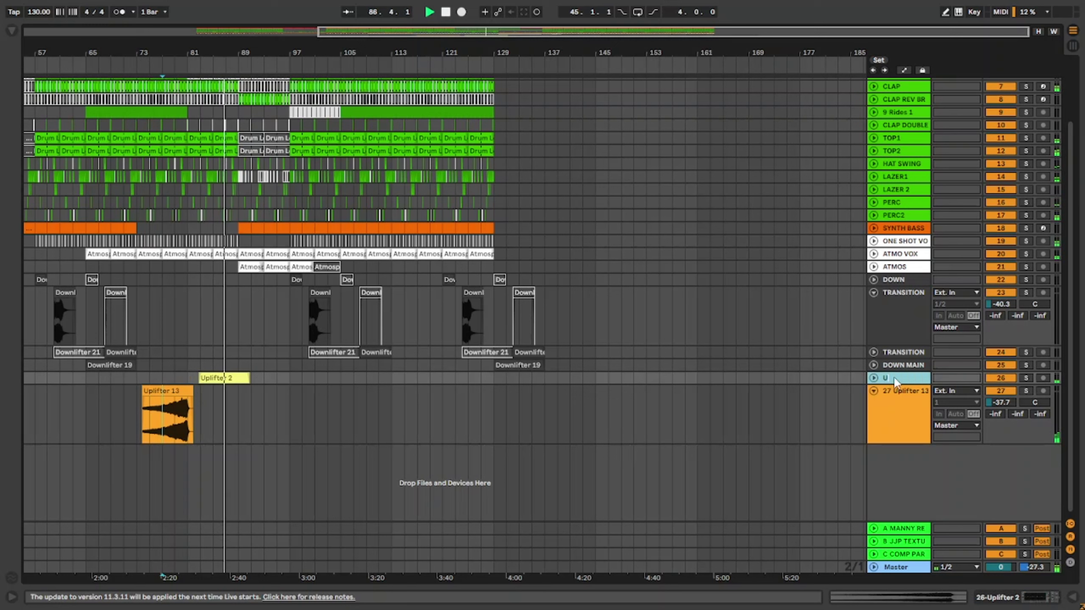
{"action": "type", "text": "P"}
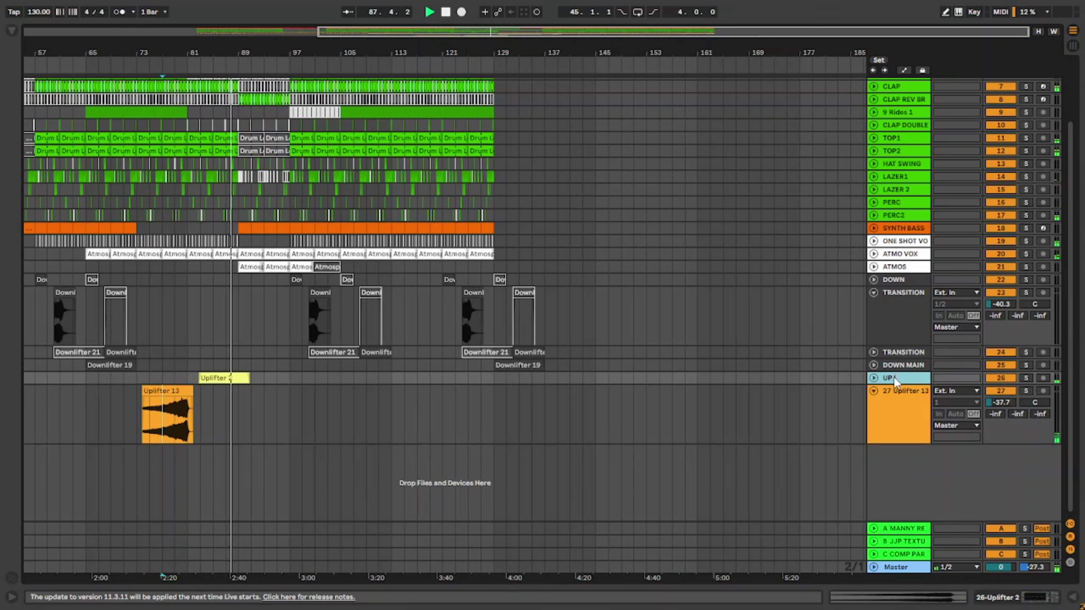
{"action": "key", "text": "Tab"}
{"action": "type", "text": "UP"}
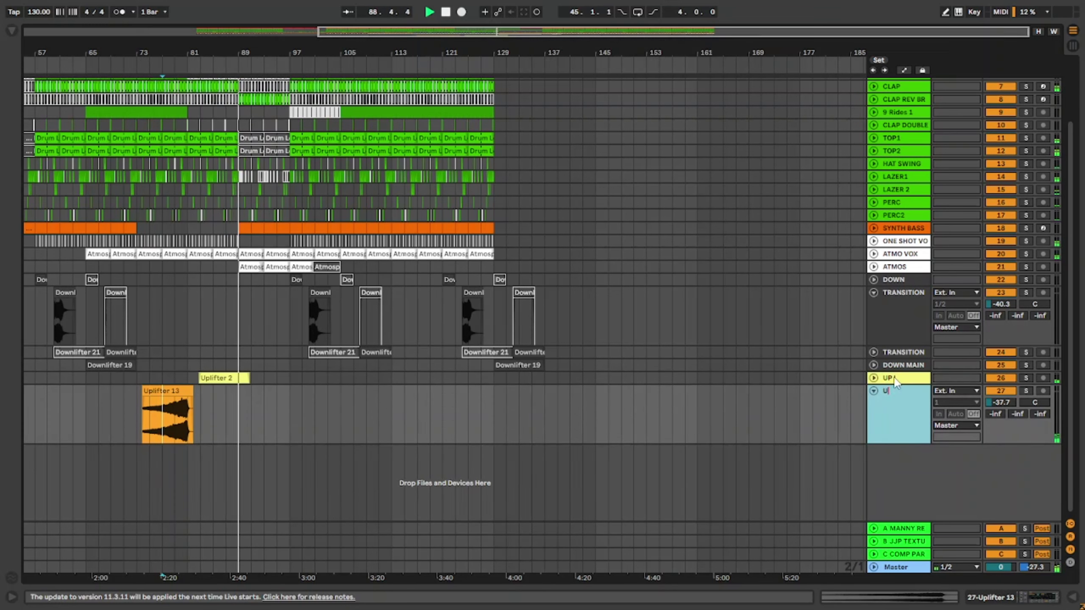
{"action": "type", "text": "2"}
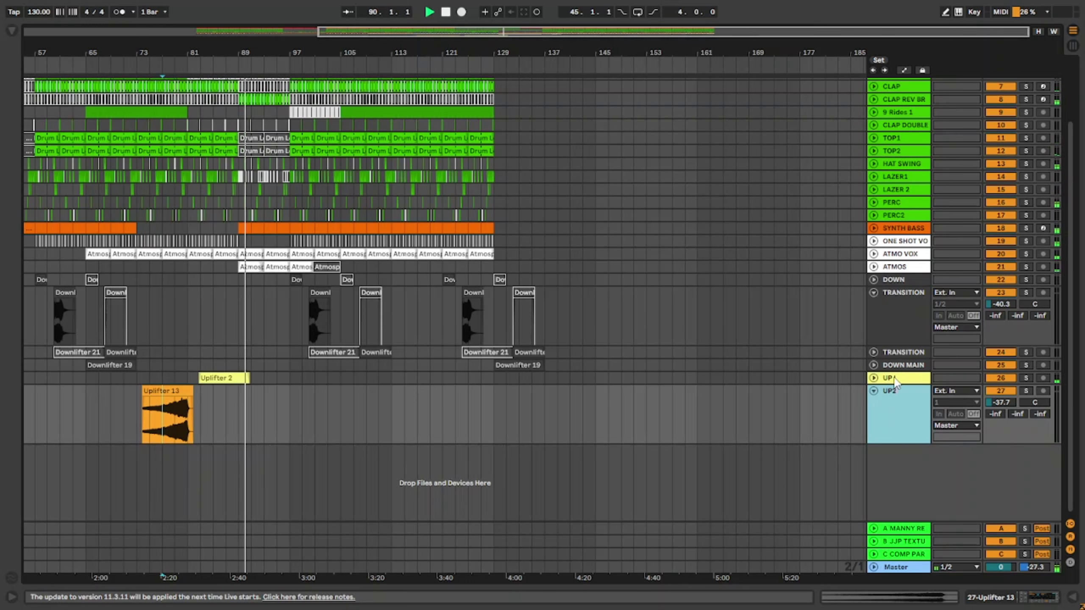
{"action": "key", "text": "Return"}
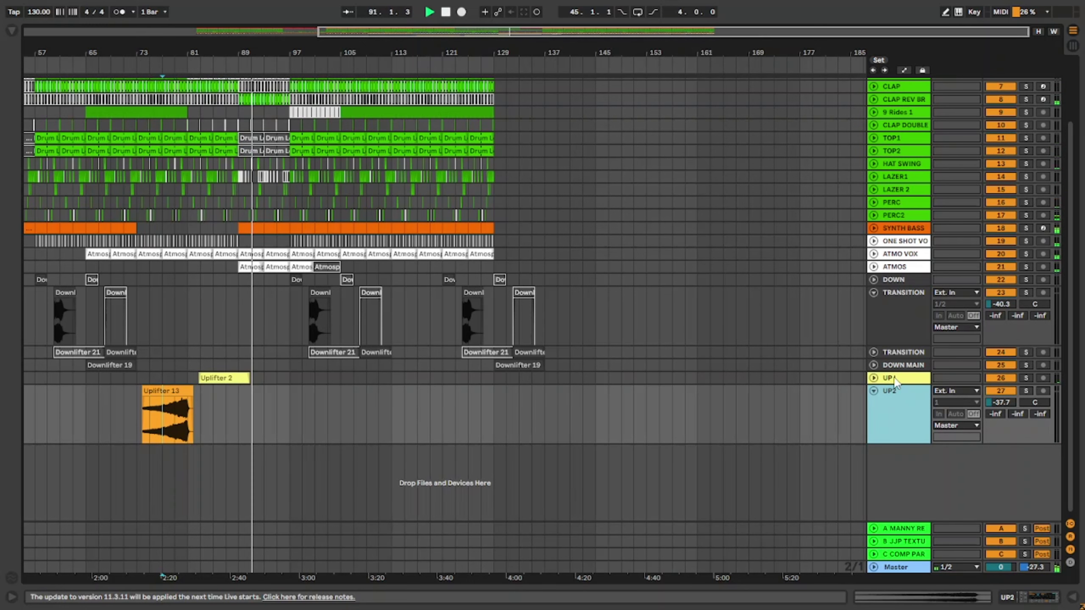
{"action": "left_click", "coordinate": [875, 392]}
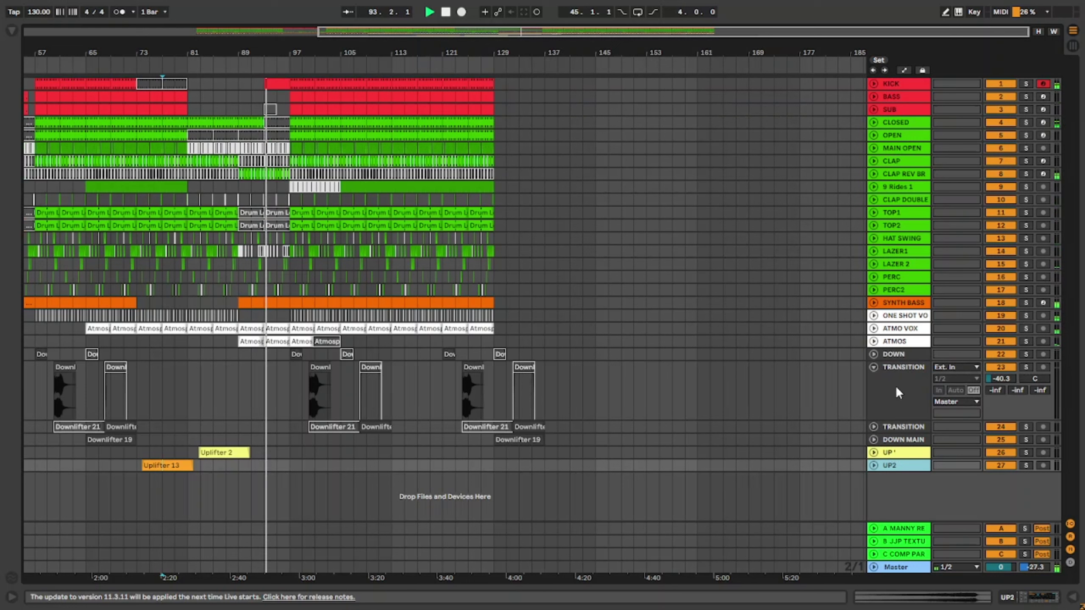
Set the colour of all tracks from DOWN through UP2 to dark grey.
{"action": "left_click", "coordinate": [902, 353], "text": "shift"}
{"action": "right_click", "coordinate": [902, 353]}
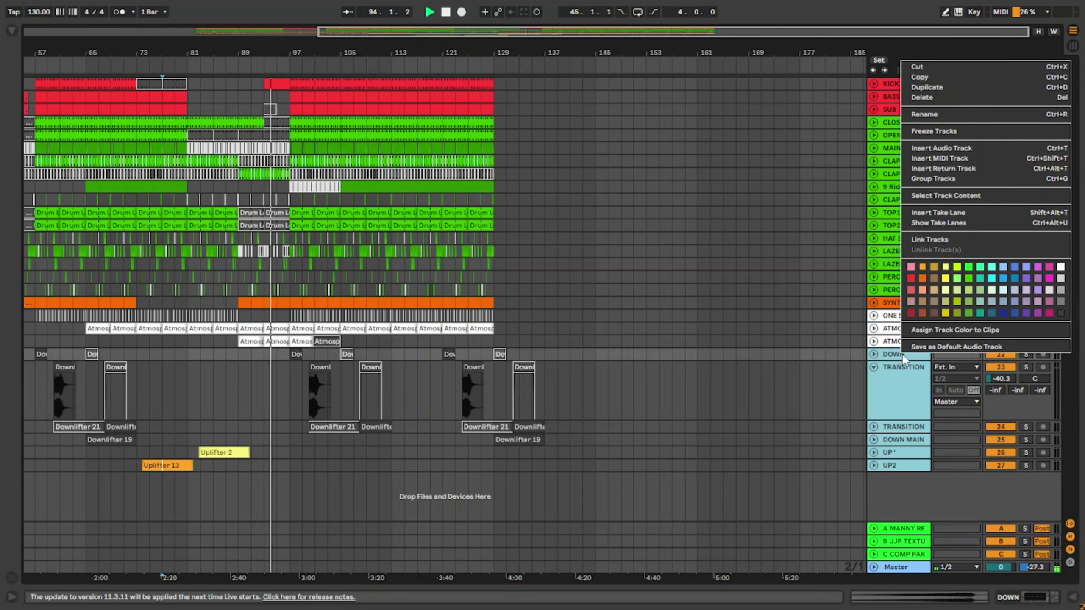
{"action": "left_click", "coordinate": [1016, 332]}
{"action": "right_click", "coordinate": [953, 370]}
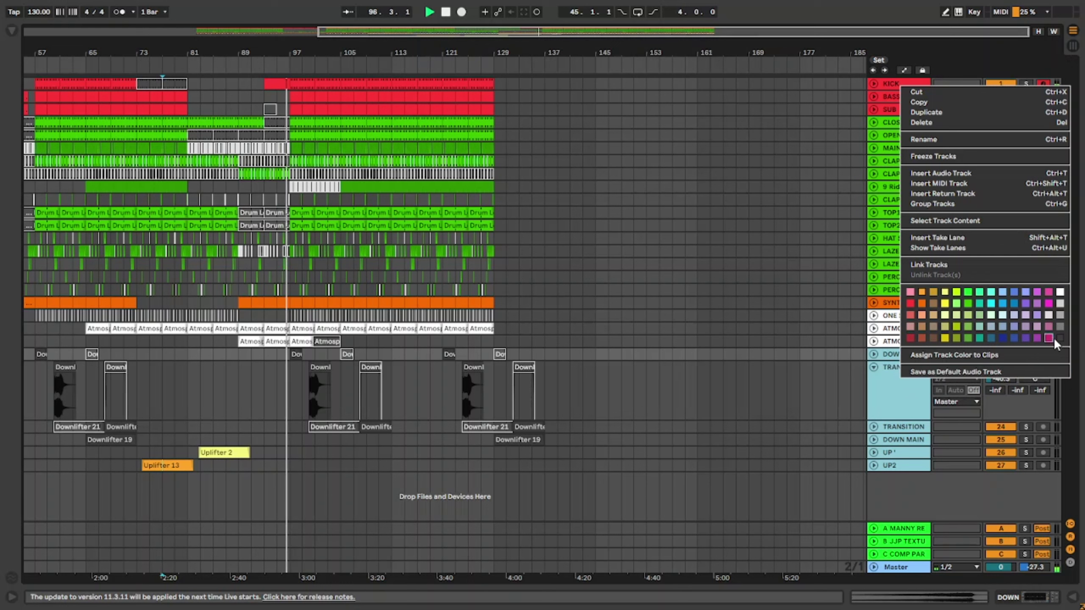
{"action": "left_click", "coordinate": [1025, 353]}
Assign the dark track colour to the clips on the tracks from TRANSITION through UP2.
{"action": "left_click", "coordinate": [894, 439], "text": "shift"}
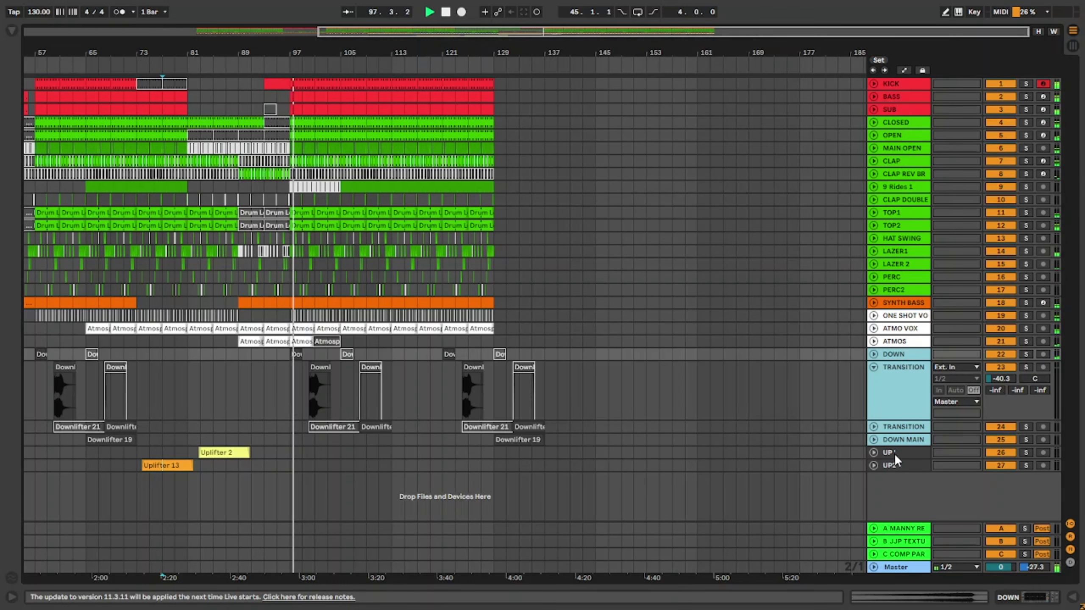
{"action": "right_click", "coordinate": [893, 462]}
{"action": "left_click", "coordinate": [870, 399]}
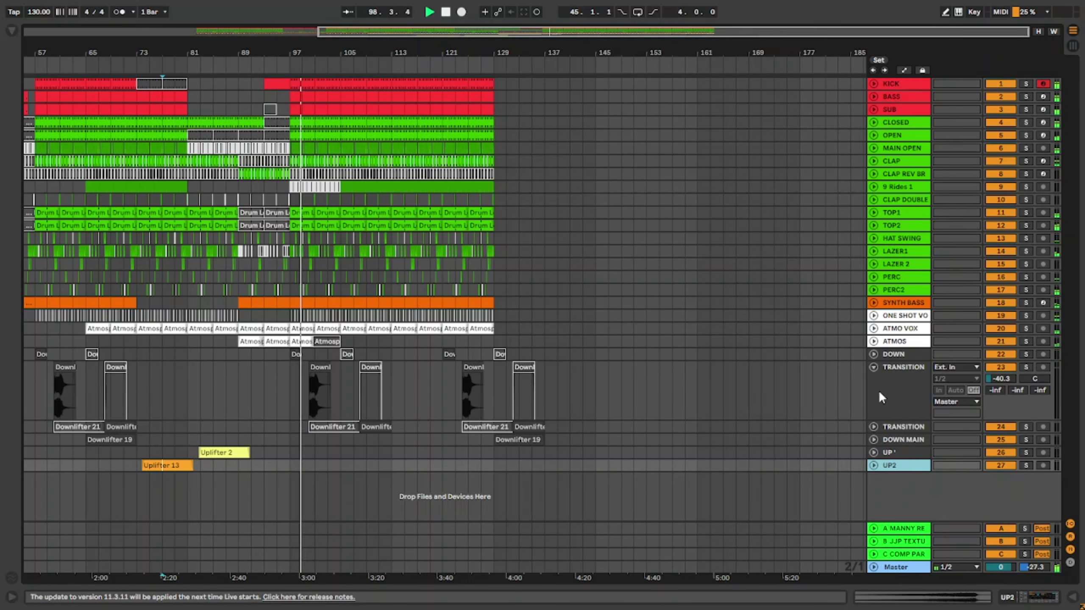
{"action": "left_click", "coordinate": [879, 391], "text": "shift"}
{"action": "right_click", "coordinate": [880, 391]}
{"action": "left_click", "coordinate": [911, 379]}
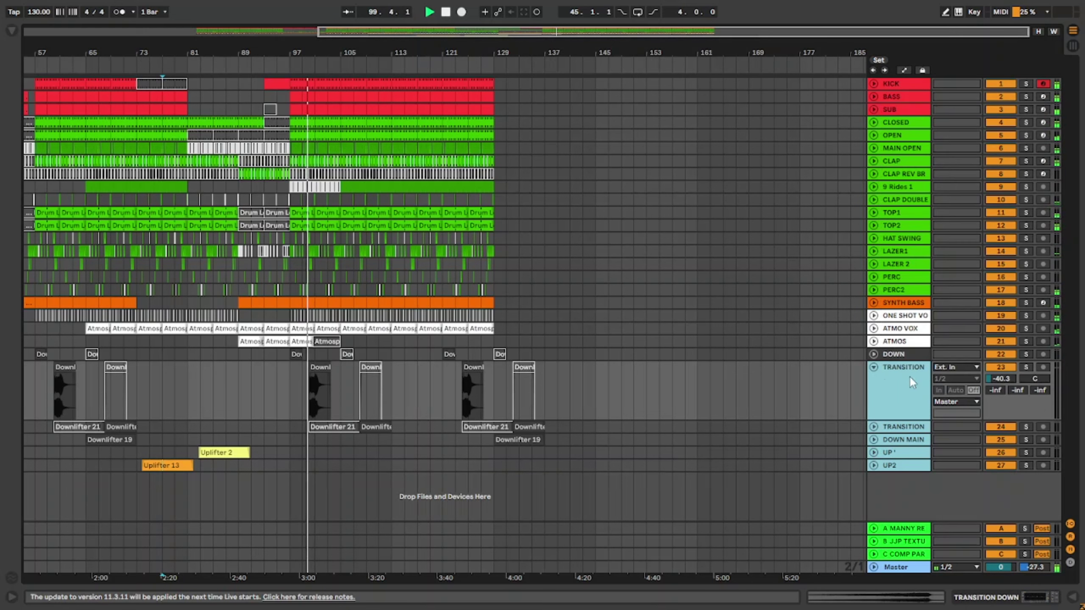
{"action": "left_click", "coordinate": [788, 390]}
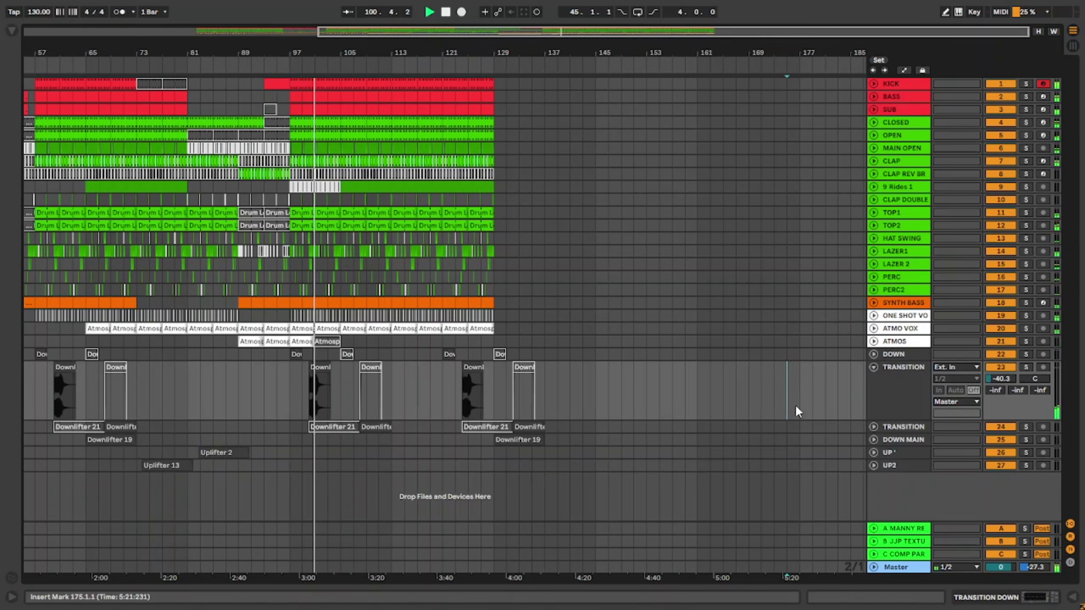
Fold the first TRANSITION track, and rename track 26 to UP 1 and the rides track to RIDE.
{"action": "left_click", "coordinate": [873, 368]}
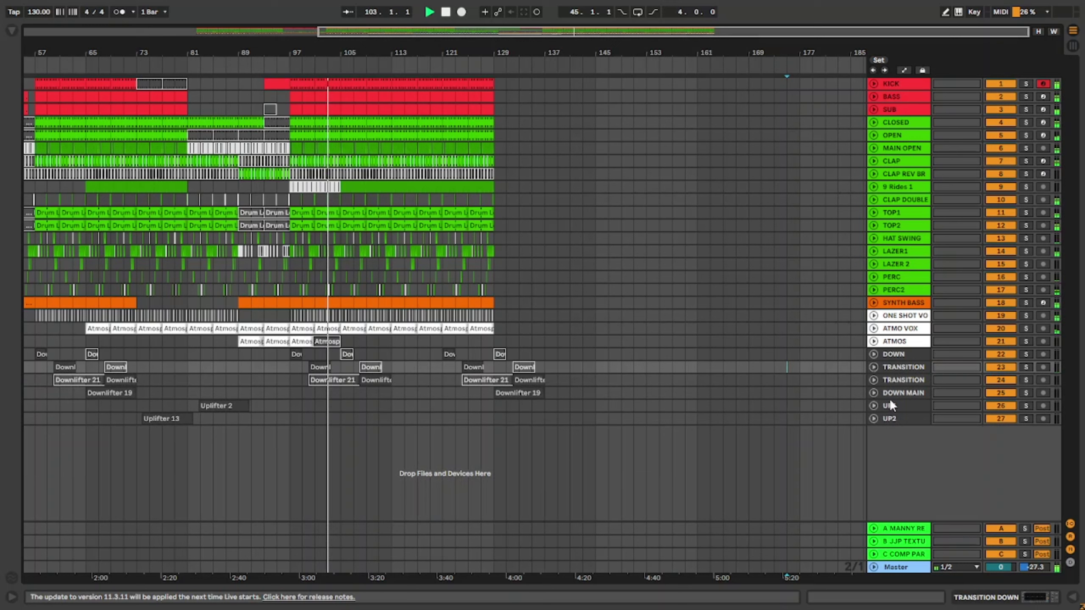
{"action": "left_click", "coordinate": [900, 406]}
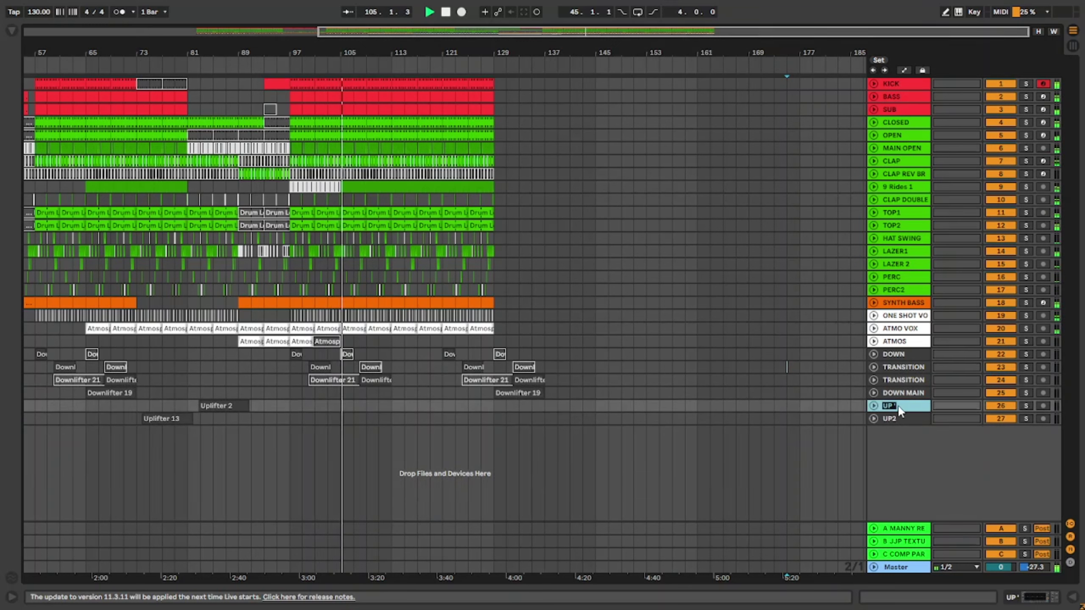
{"action": "type", "text": "1"}
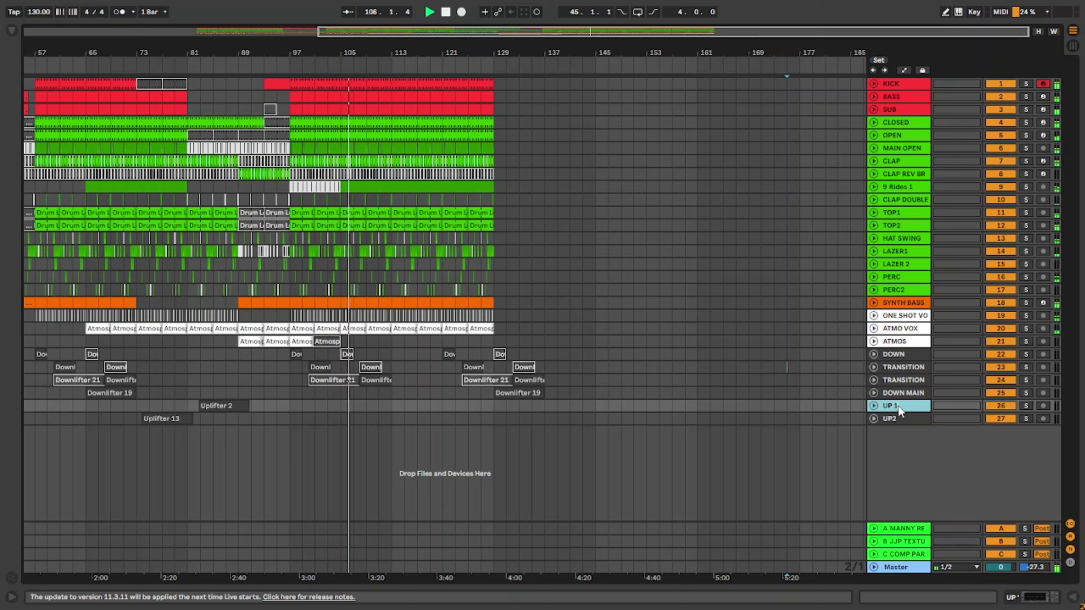
{"action": "left_click", "coordinate": [906, 188]}
{"action": "type", "text": "RIDE"}
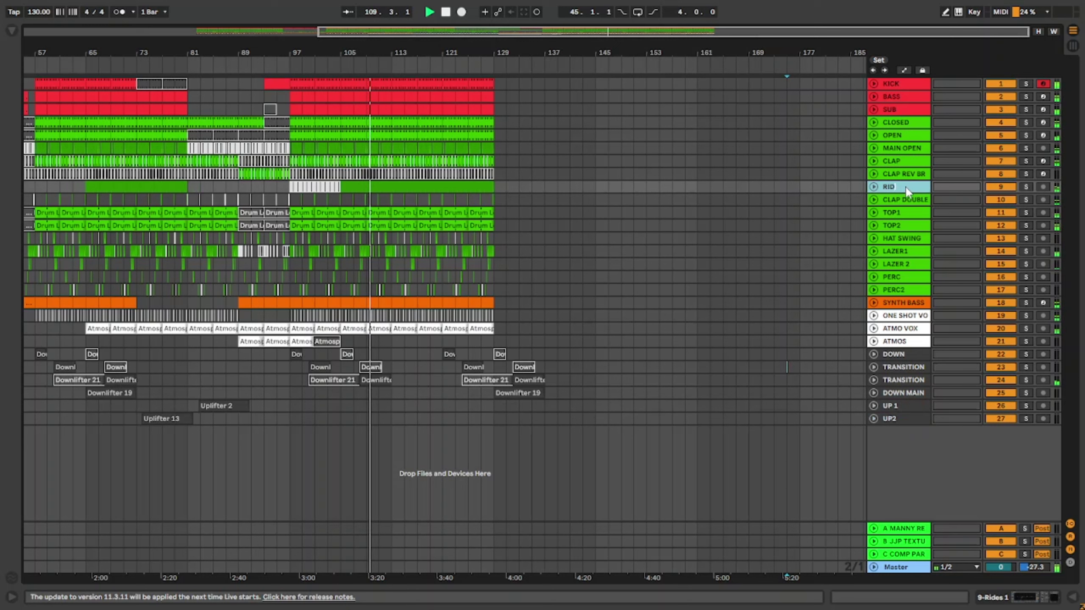
{"action": "key", "text": "Return"}
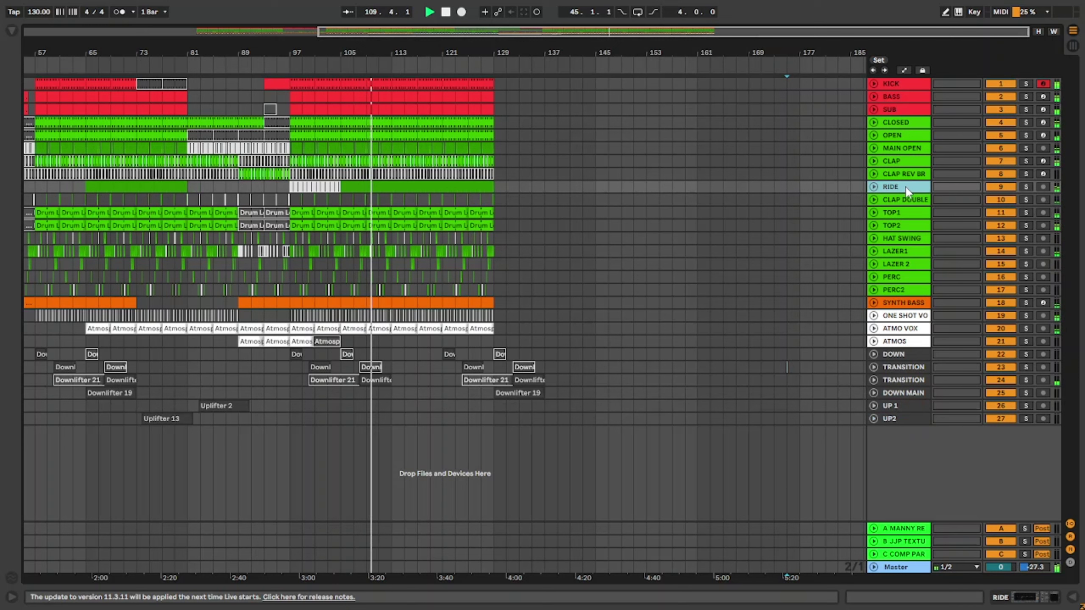
Duplicate bars 113 to 129 of the KICK through PERC2 tracks twice, extending them to bar 161.
{"action": "left_click", "coordinate": [493, 310]}
{"action": "left_click", "coordinate": [497, 292]}
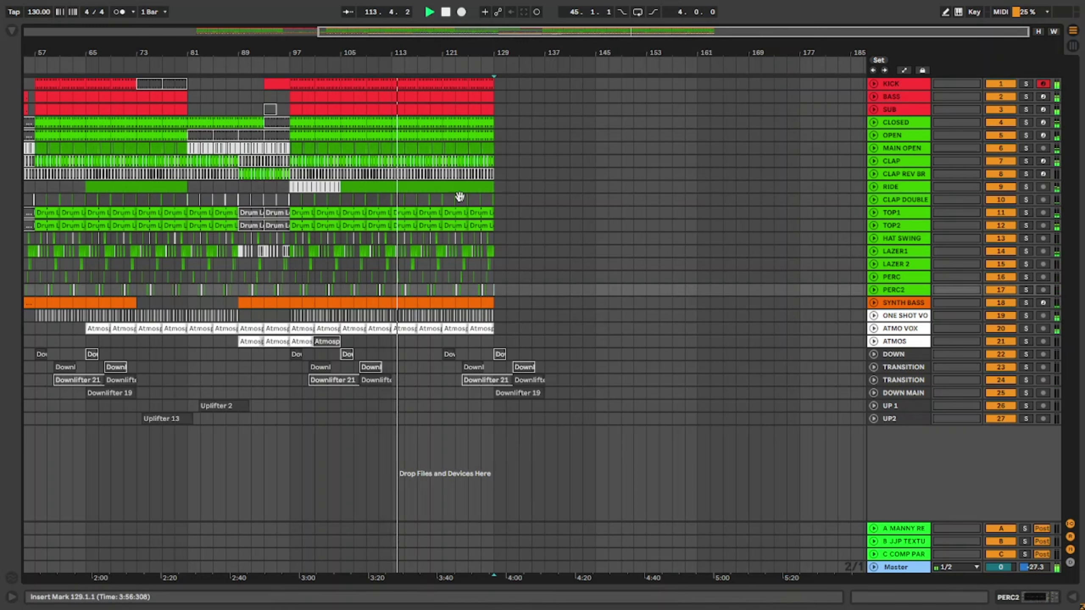
{"action": "left_click", "coordinate": [400, 84], "text": "shift"}
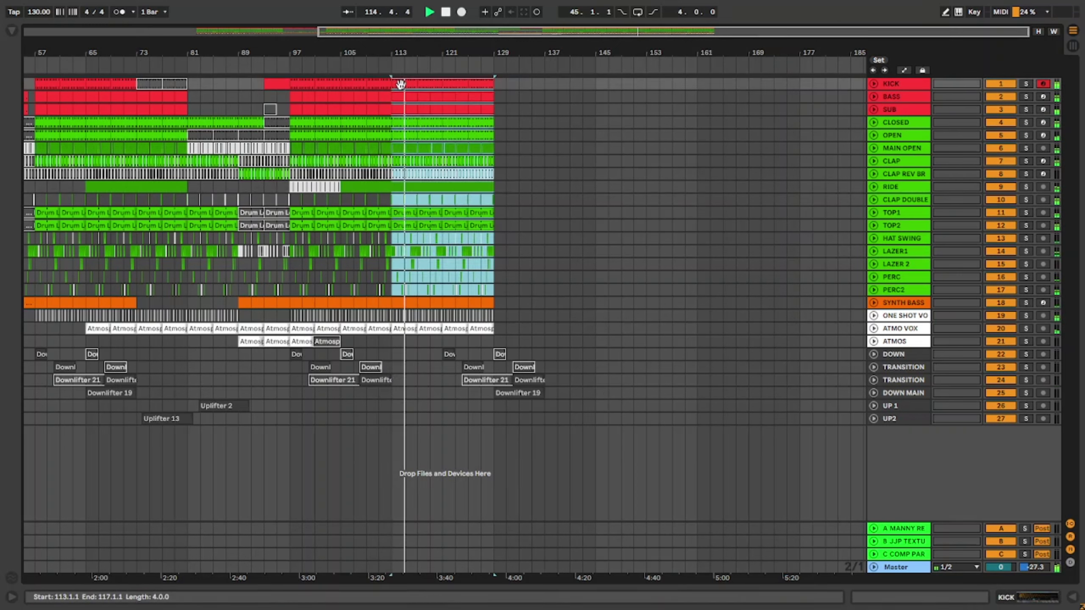
{"action": "key", "text": "ctrl+d"}
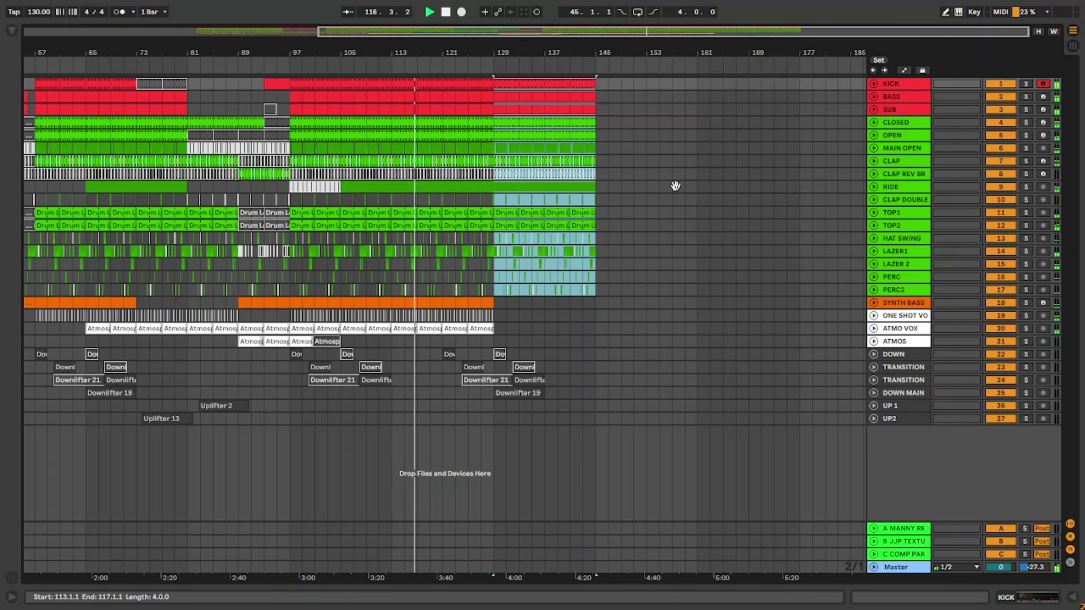
{"action": "key", "text": "ctrl+d"}
Deactivate the RIDE track's clips from bar 129 to bar 161.
{"action": "left_click_drag", "start_coordinate": [703, 187], "coordinate": [613, 187]}
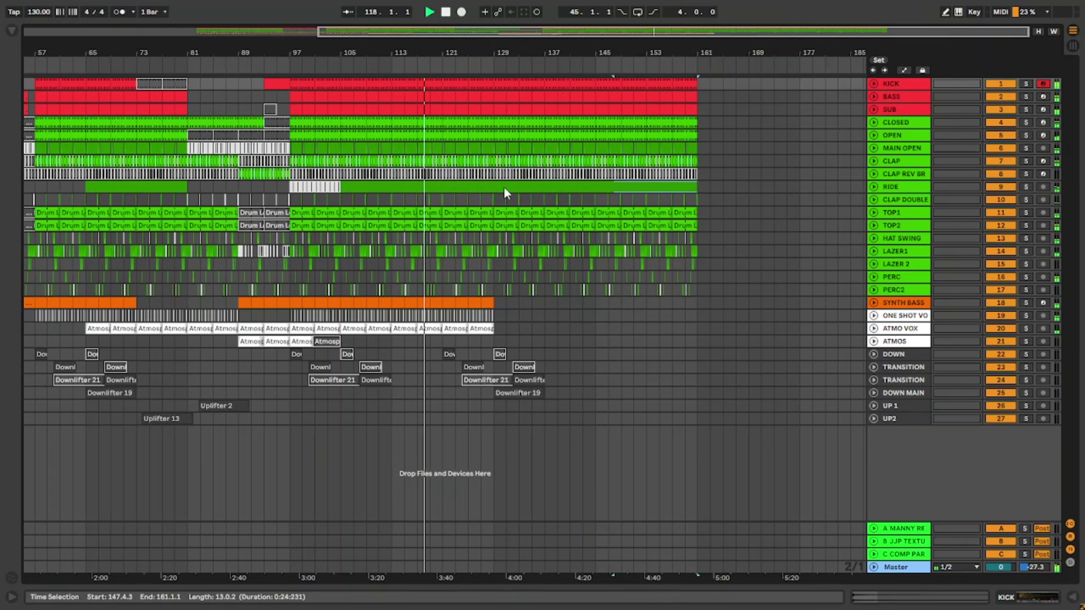
{"action": "left_click", "coordinate": [495, 187]}
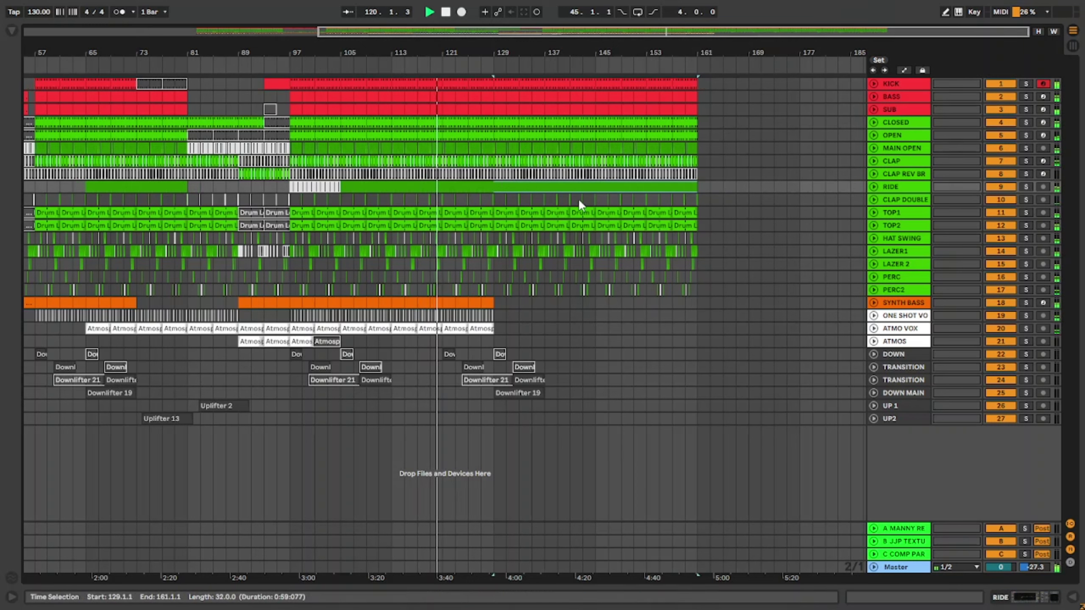
{"action": "key", "text": "0"}
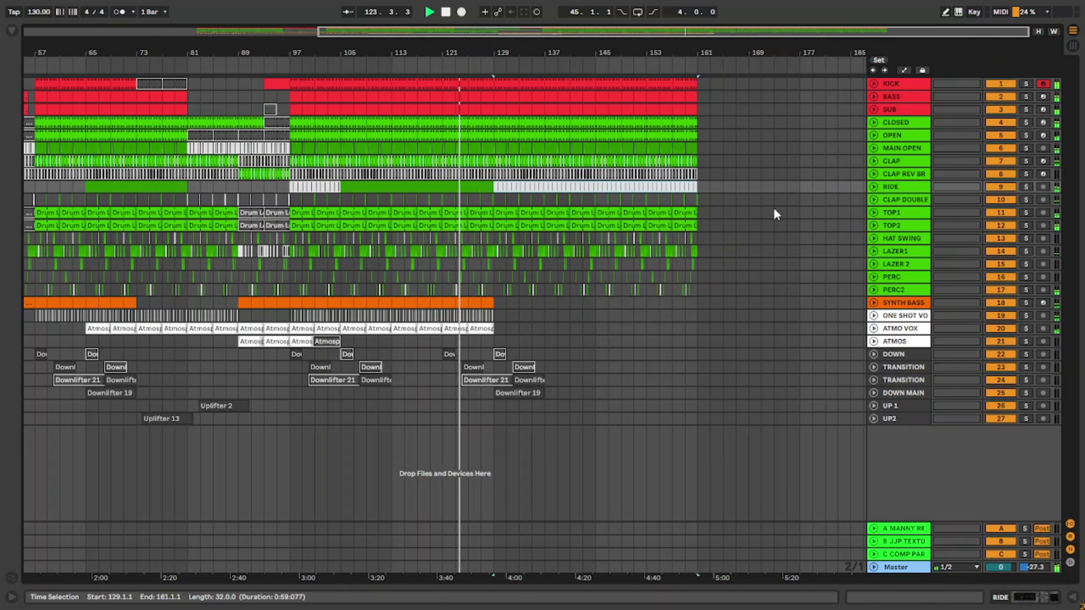
Clear the KICK from bar 127 and the BASS and SUB from bar 128, up to bar 129.
{"action": "scroll", "coordinate": [492, 83], "scroll_direction": "up", "scroll_amount": 3}
{"action": "left_click_drag", "start_coordinate": [492, 84], "coordinate": [476, 107]}
{"action": "left_click", "coordinate": [491, 97]}
{"action": "left_click", "coordinate": [485, 111], "text": "shift"}
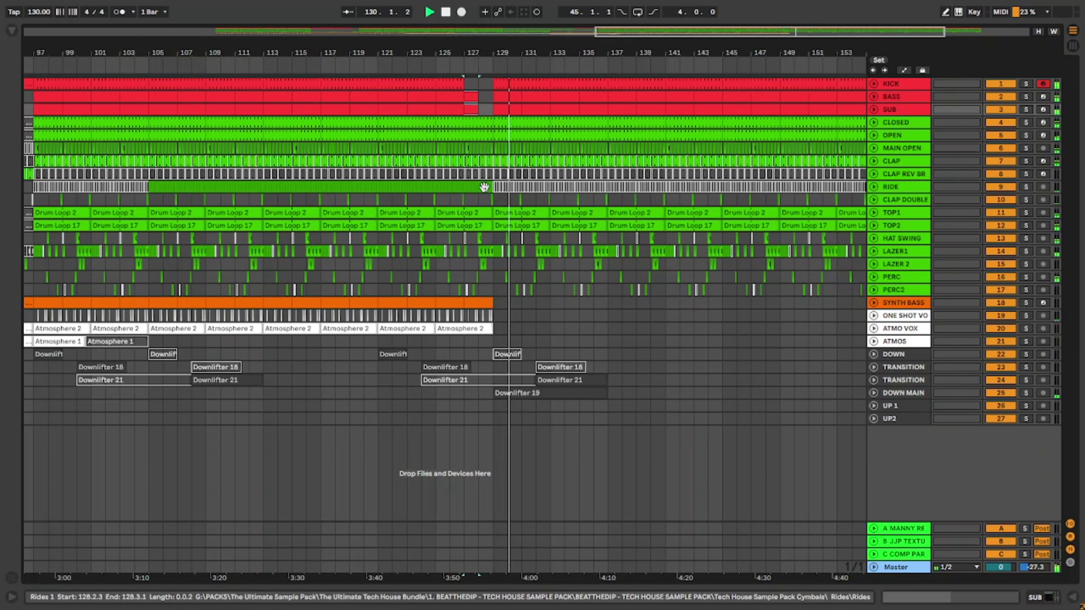
Lower the volume of the TRANSITION 2 track to -38.6 dB.
{"action": "scroll", "coordinate": [483, 198], "scroll_direction": "down", "scroll_amount": 5}
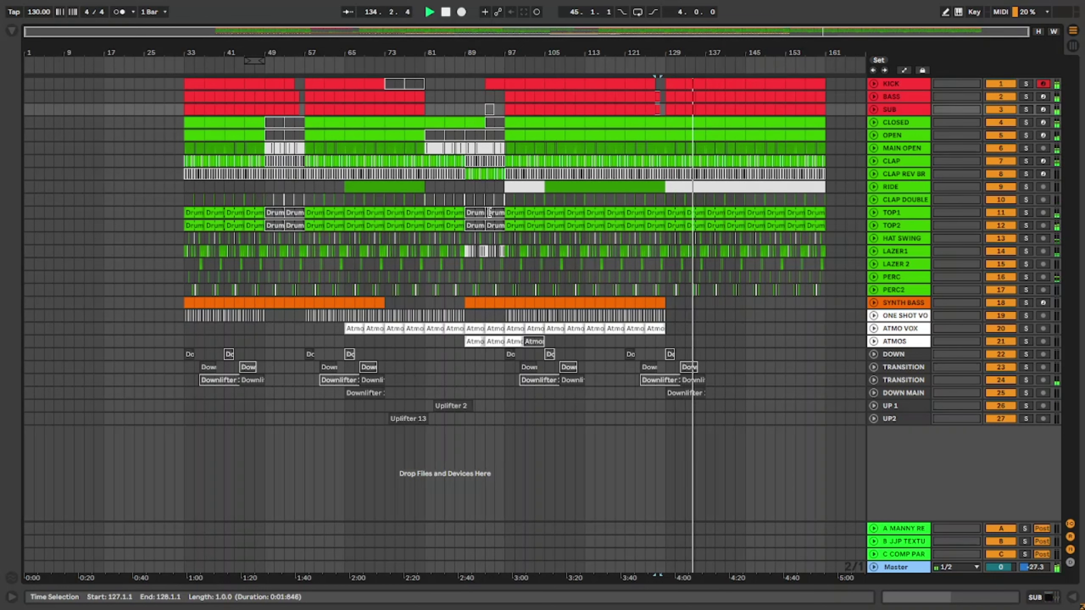
{"action": "left_click", "coordinate": [875, 379]}
{"action": "left_click", "coordinate": [874, 379]}
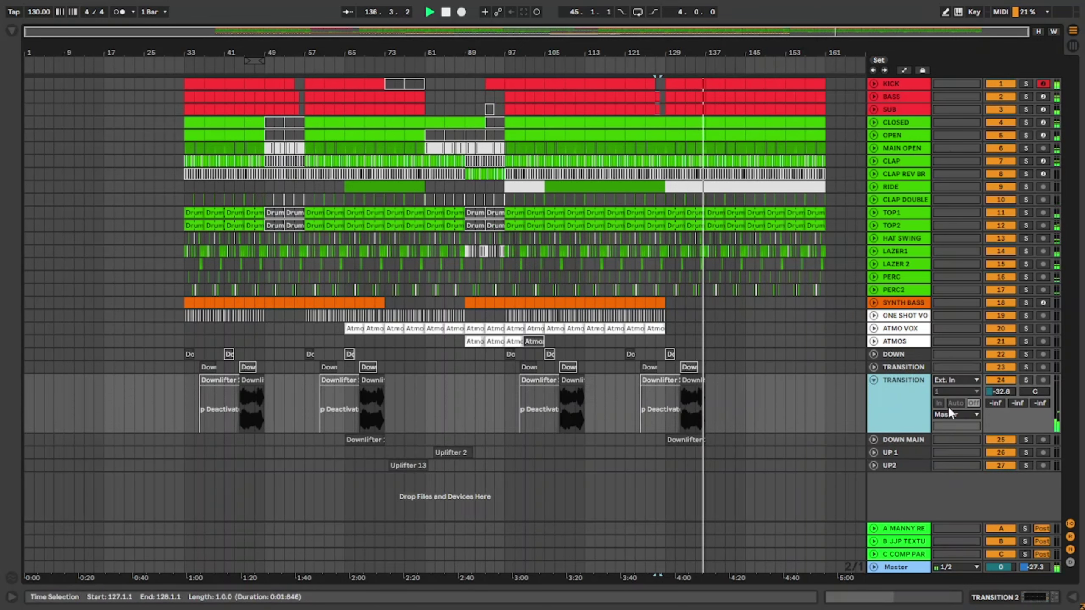
{"action": "left_click_drag", "start_coordinate": [1001, 391], "coordinate": [1001, 404]}
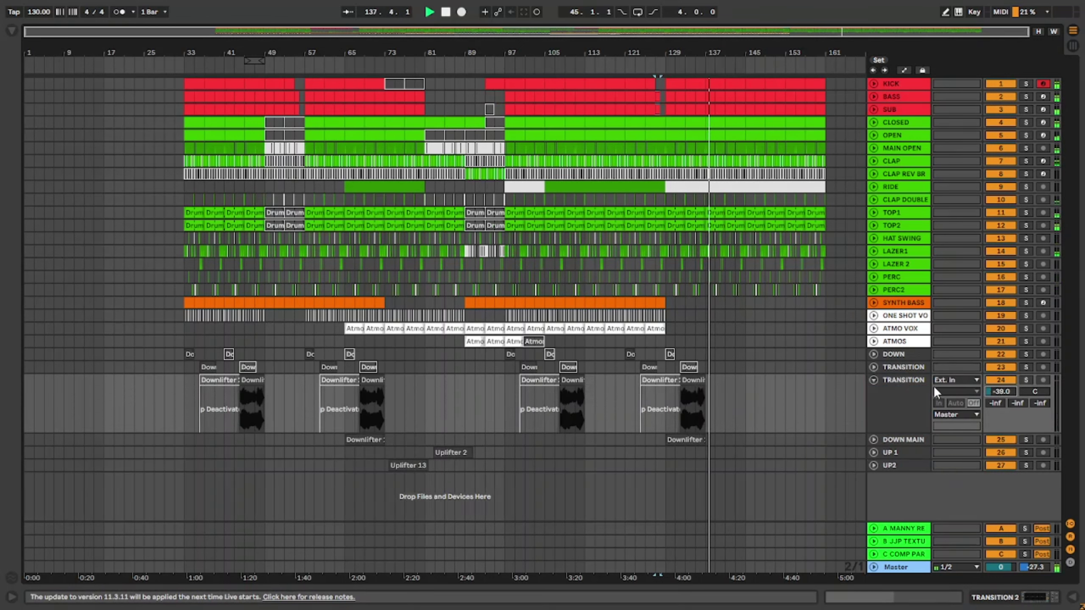
{"action": "left_click", "coordinate": [874, 378]}
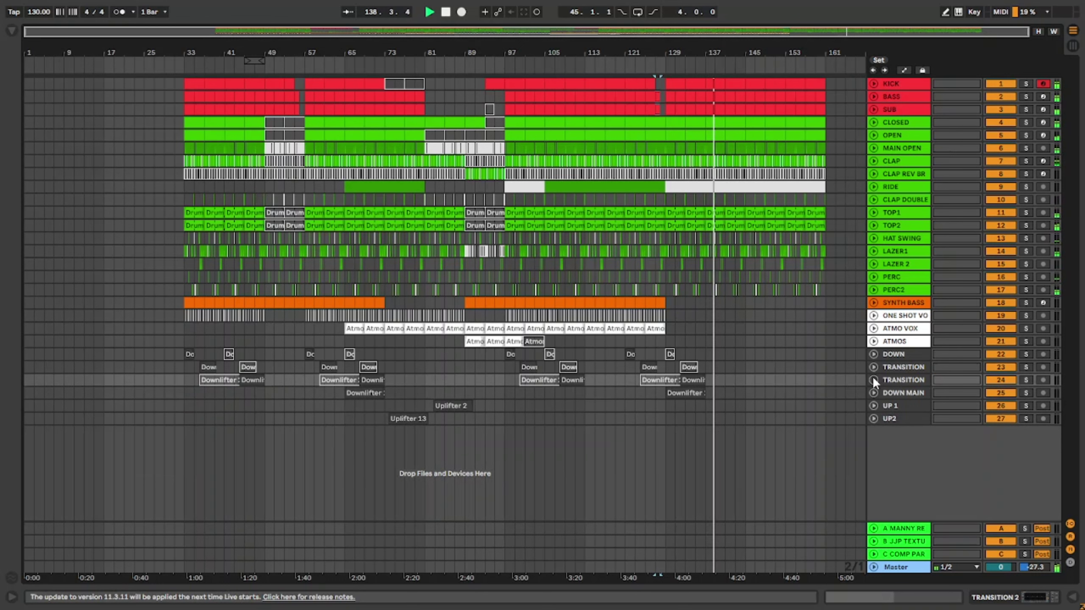
{"action": "left_click", "coordinate": [873, 379]}
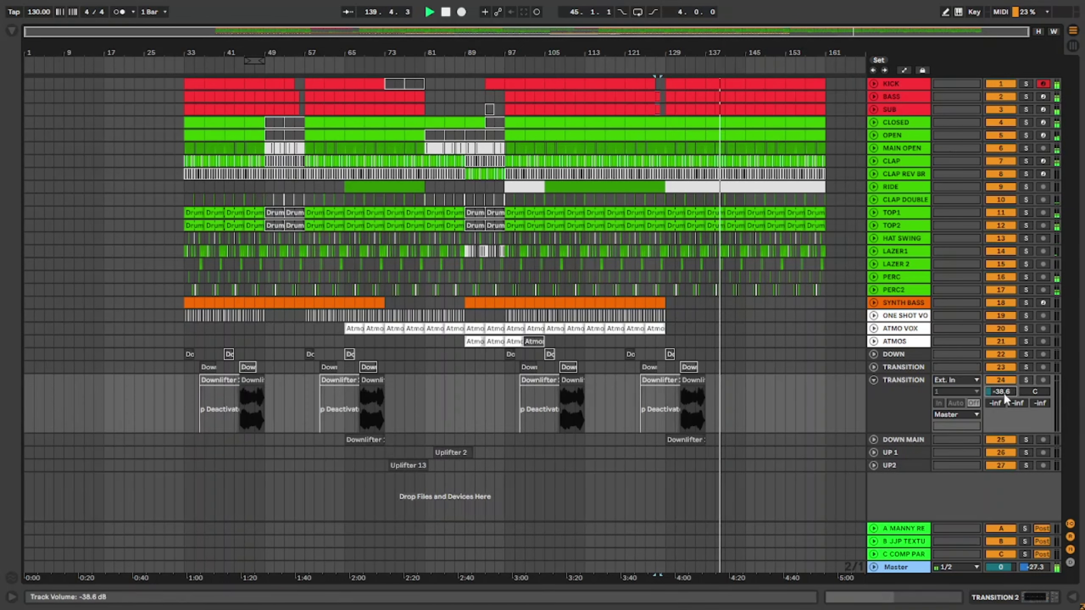
Lower the TRANSITION 2 volume to -40.0 dB, audition it from bar 133, and collapse the track.
{"action": "left_click", "coordinate": [689, 400]}
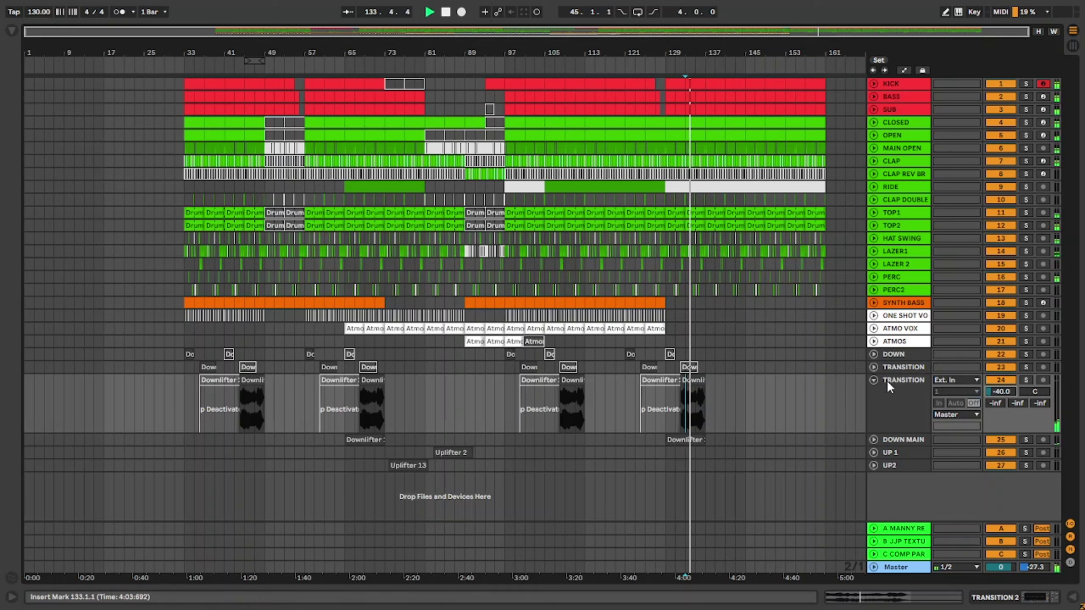
{"action": "left_click", "coordinate": [872, 378]}
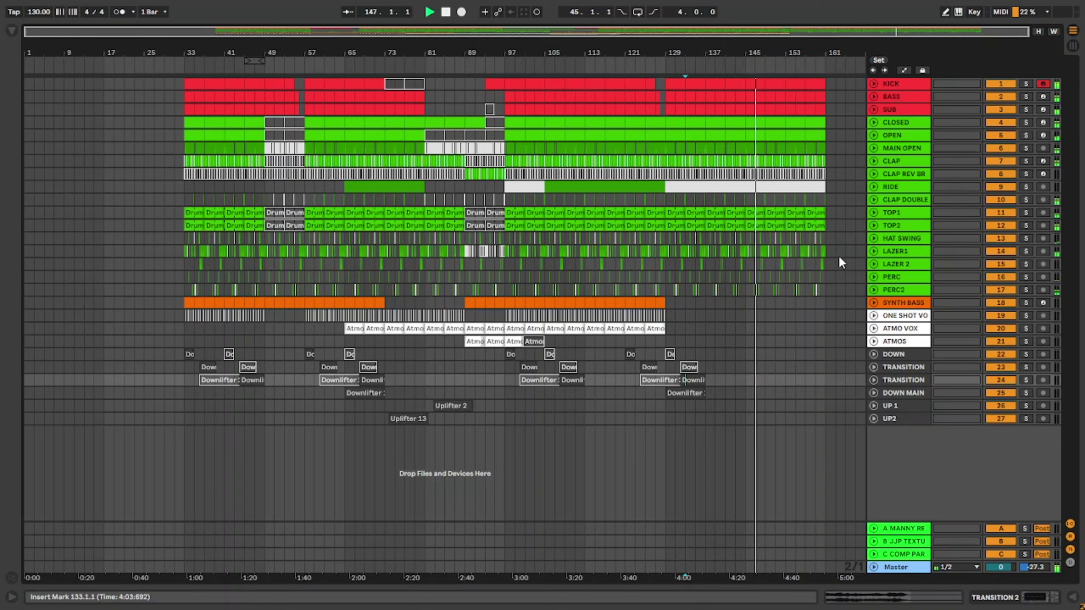
Deactivate the MAIN OPEN clips from bar 145 to the end of the arrangement.
{"action": "scroll", "coordinate": [847, 256], "scroll_direction": "up", "scroll_amount": 3}
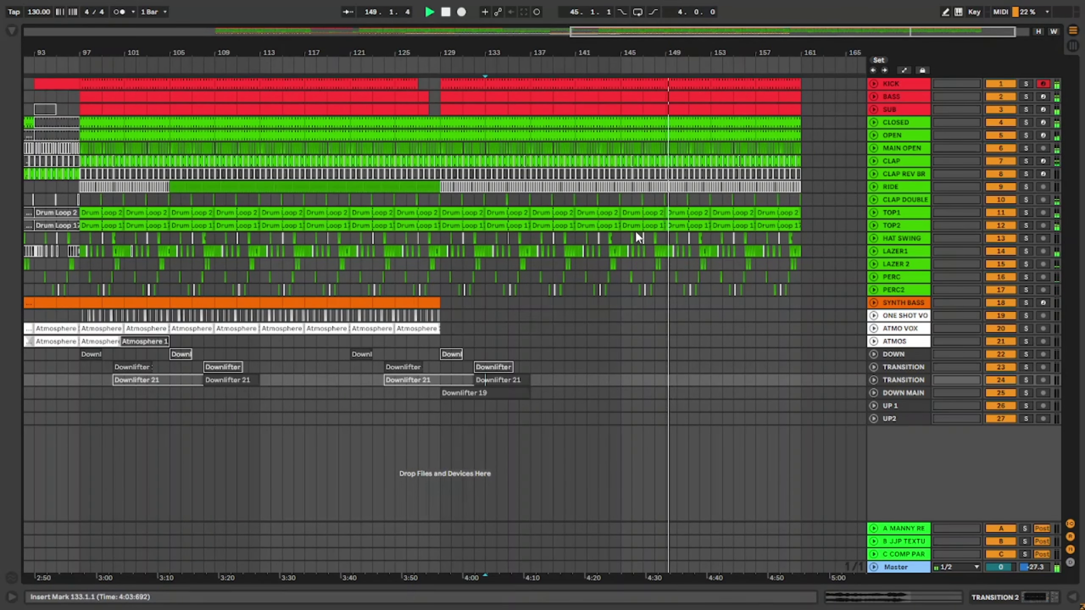
{"action": "left_click", "coordinate": [642, 137]}
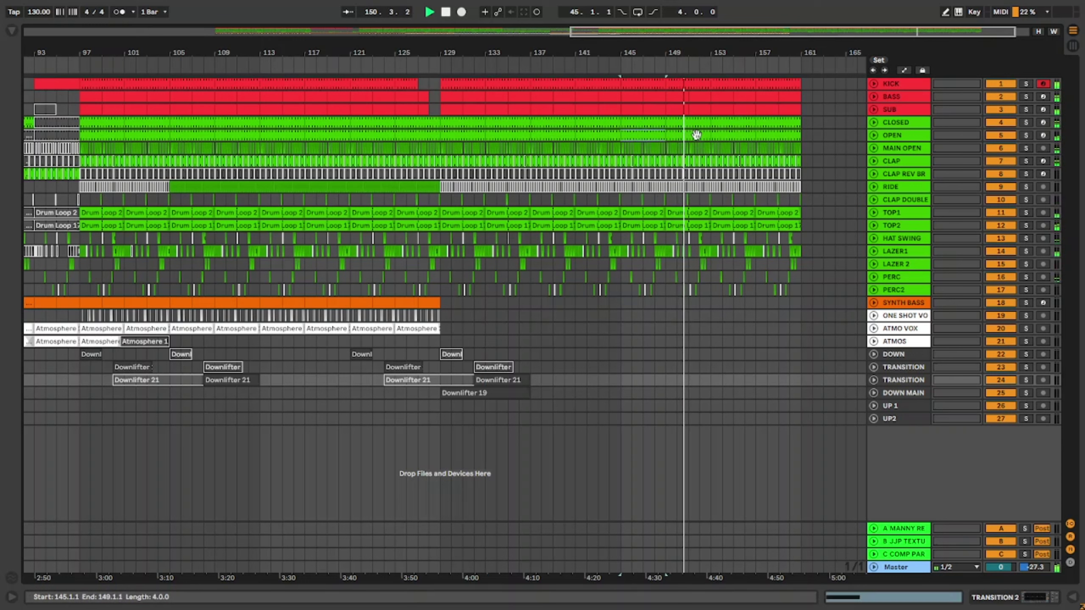
{"action": "left_click", "coordinate": [1004, 147]}
{"action": "left_click_drag", "start_coordinate": [823, 148], "coordinate": [621, 146]}
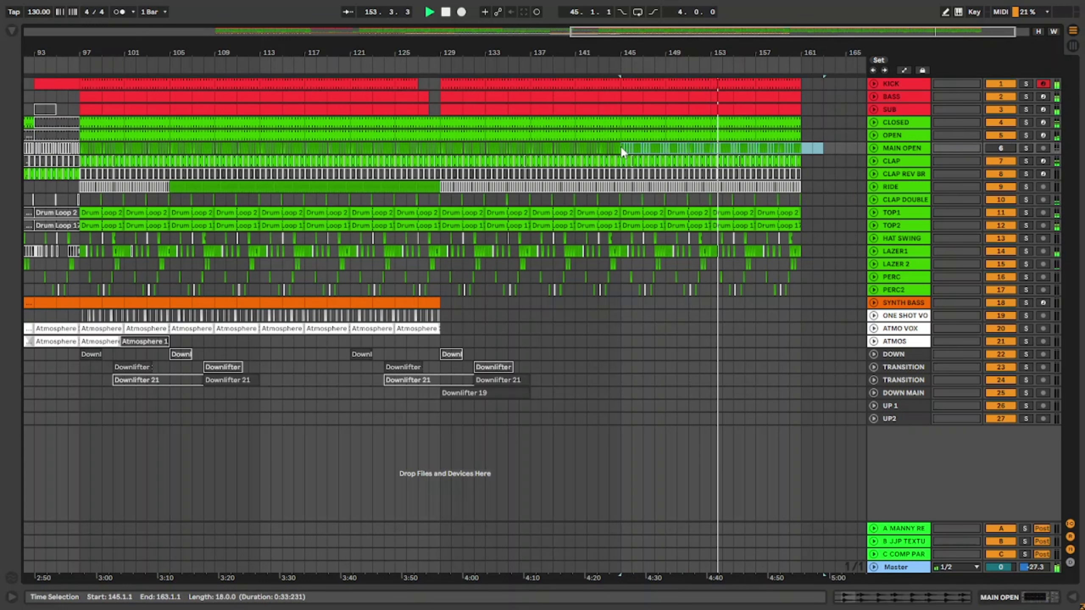
{"action": "key", "text": "w"}
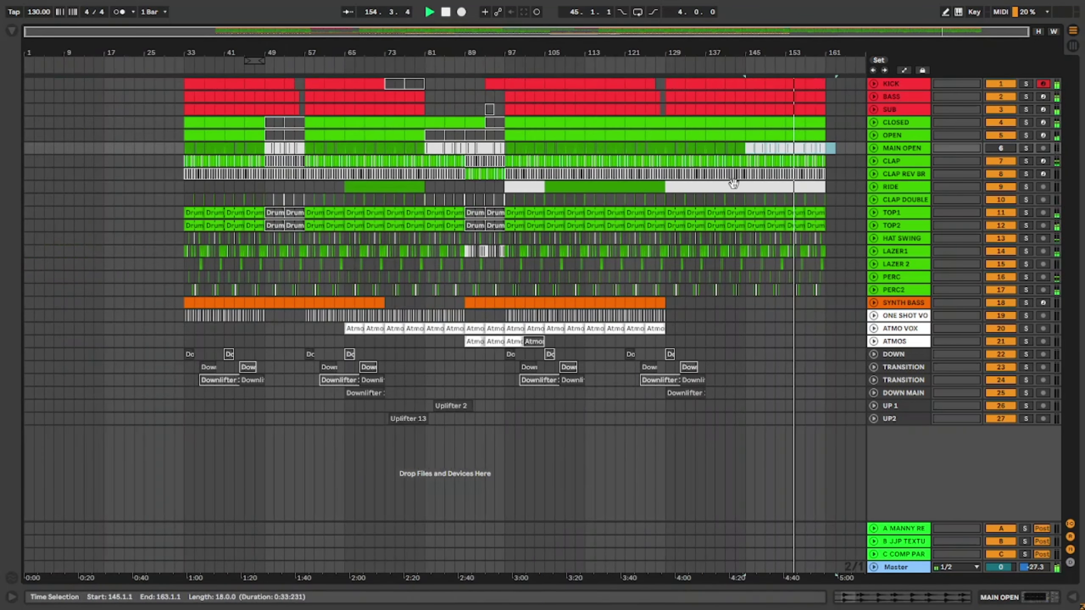
Copy bars 145 to 161 of the KICK through PERC2 tracks to bar 1 and duplicate them up to bar 33.
{"action": "left_click", "coordinate": [827, 288]}
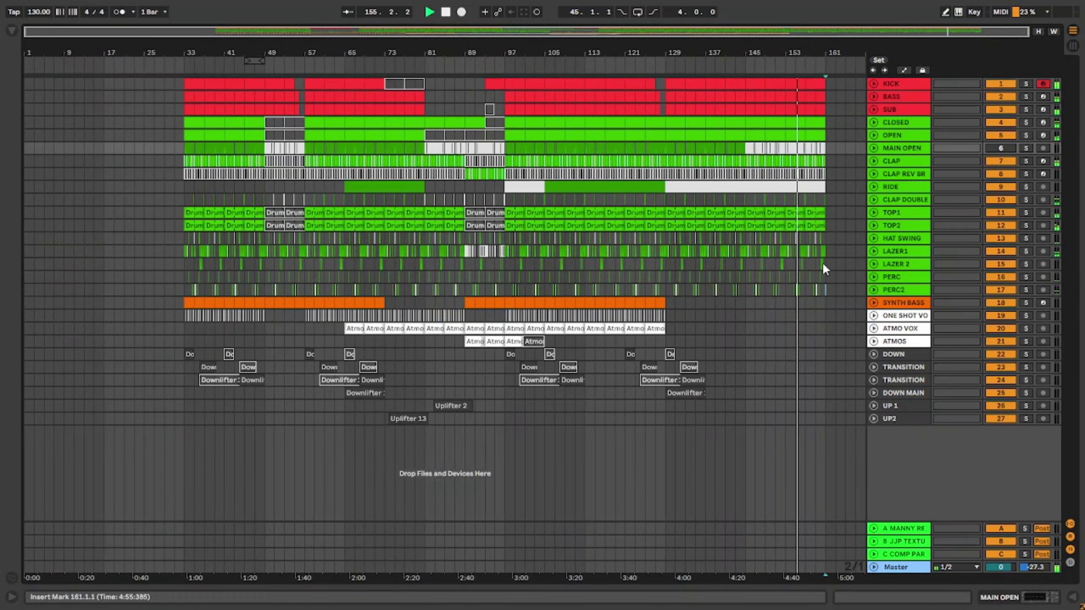
{"action": "left_click", "coordinate": [756, 81], "text": "shift"}
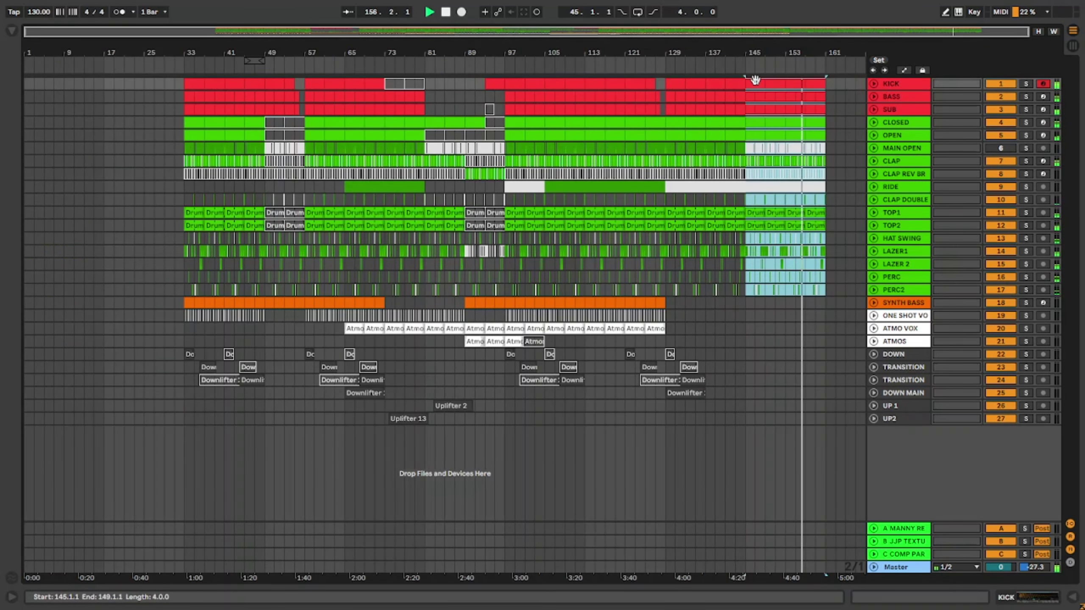
{"action": "left_click", "coordinate": [29, 84]}
{"action": "key", "text": "ctrl+v"}
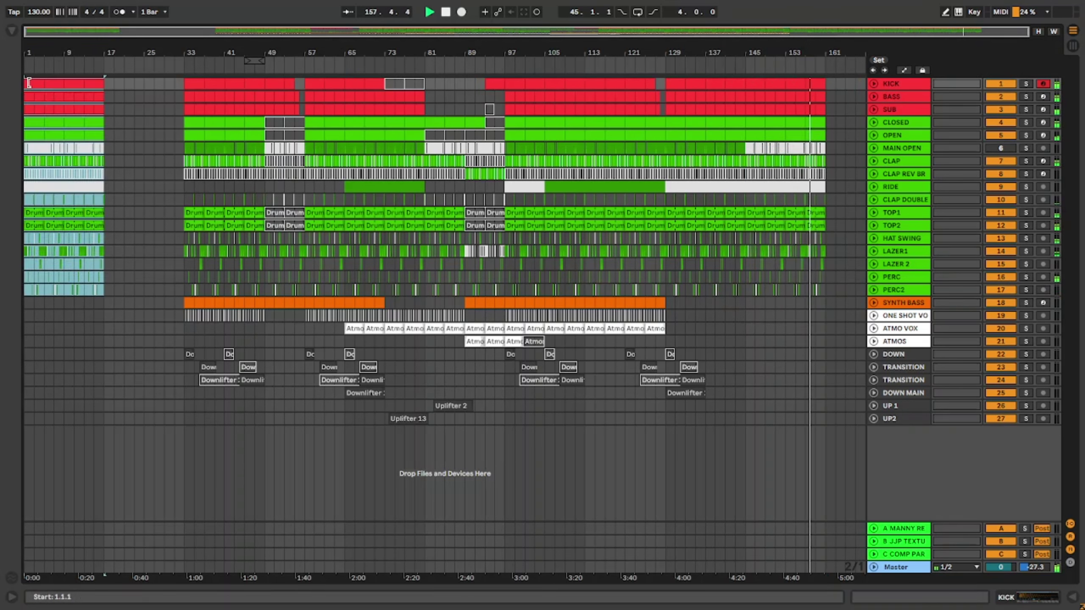
{"action": "left_click", "coordinate": [1001, 147]}
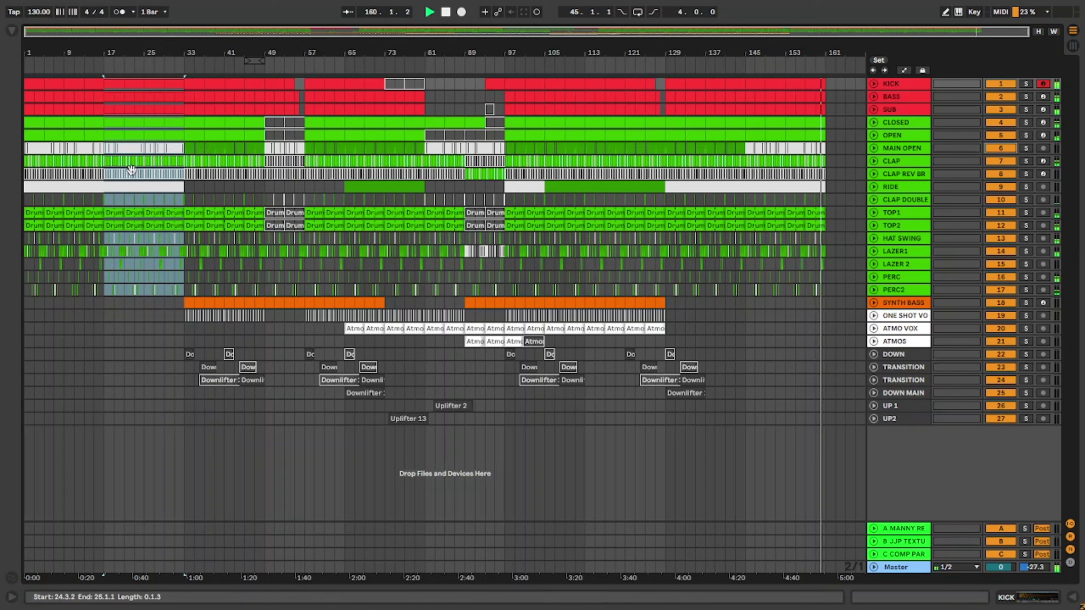
Deactivate the BASS and SUB clips from bar 1 to bar 17 in the intro.
{"action": "left_click", "coordinate": [27, 200]}
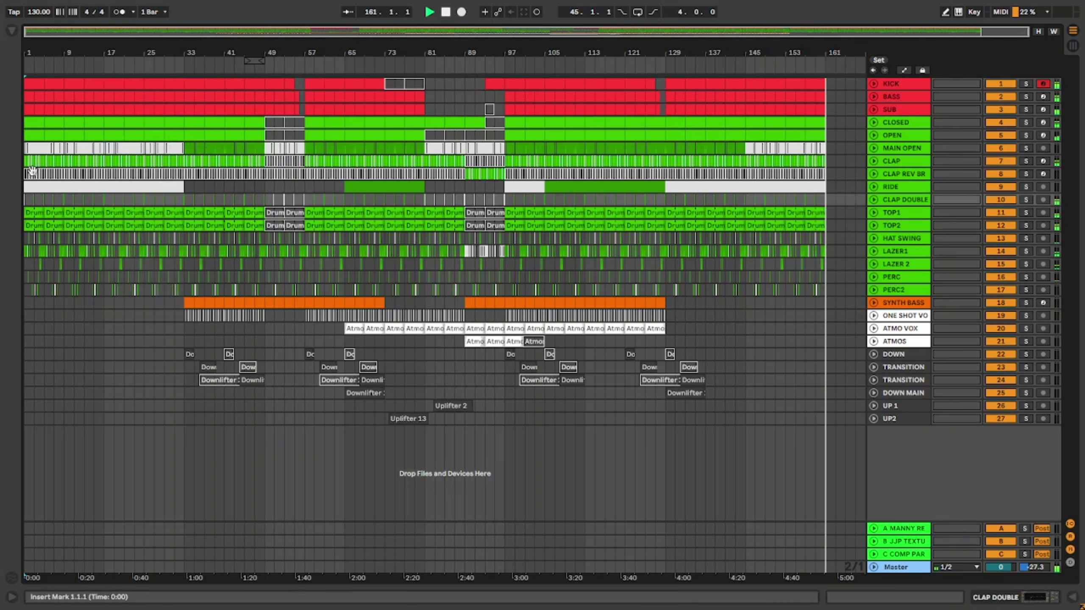
{"action": "left_click", "coordinate": [26, 99]}
{"action": "key", "text": "ctrl+v"}
{"action": "left_click", "coordinate": [30, 93]}
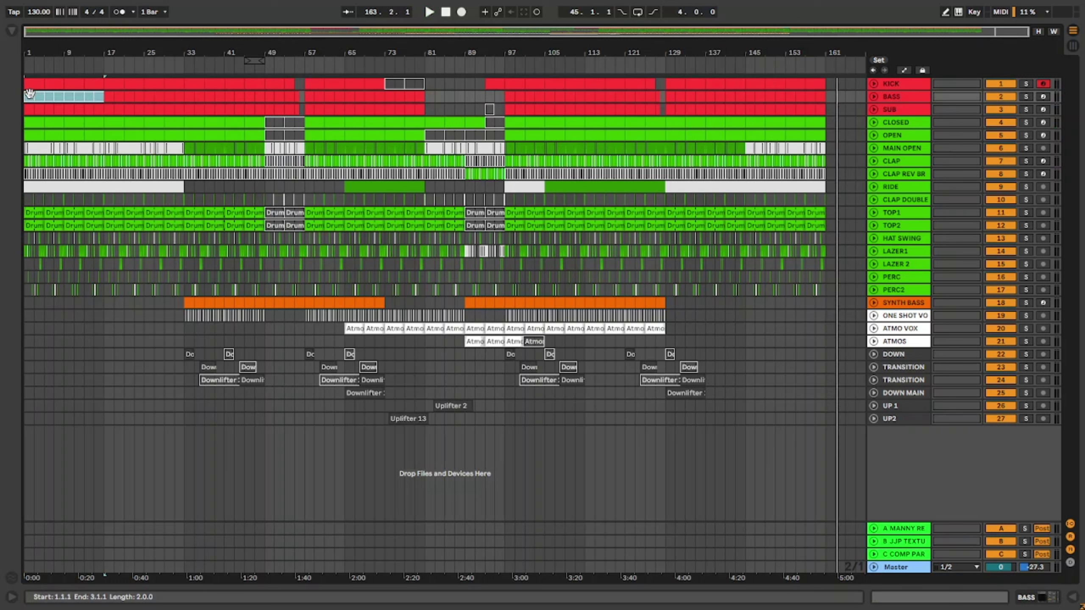
{"action": "key", "text": "space"}
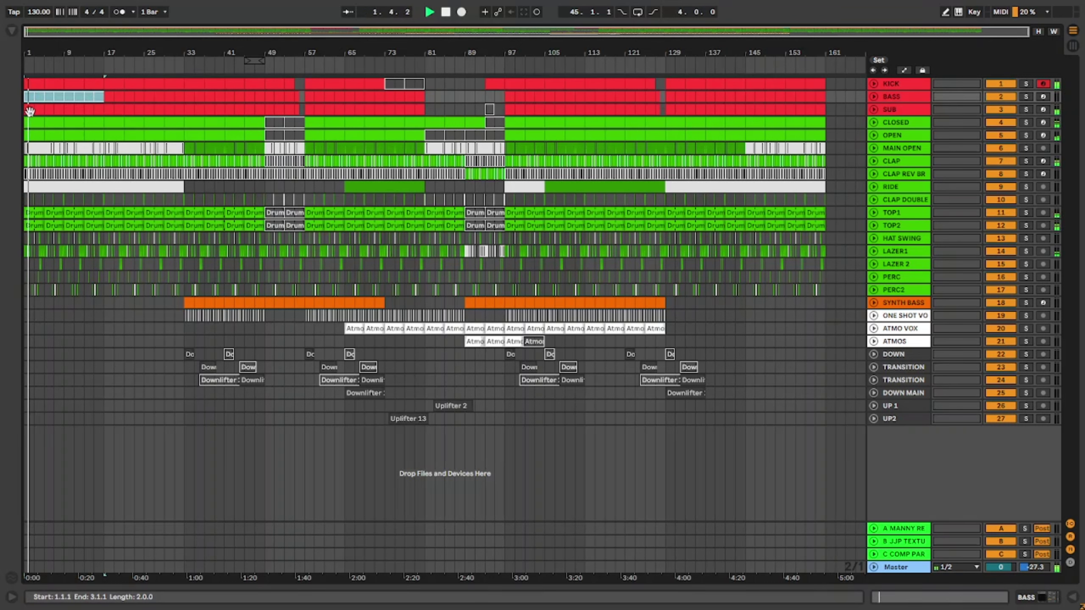
{"action": "left_click", "coordinate": [30, 109]}
{"action": "left_click", "coordinate": [102, 108], "text": "shift"}
{"action": "key", "text": "0"}
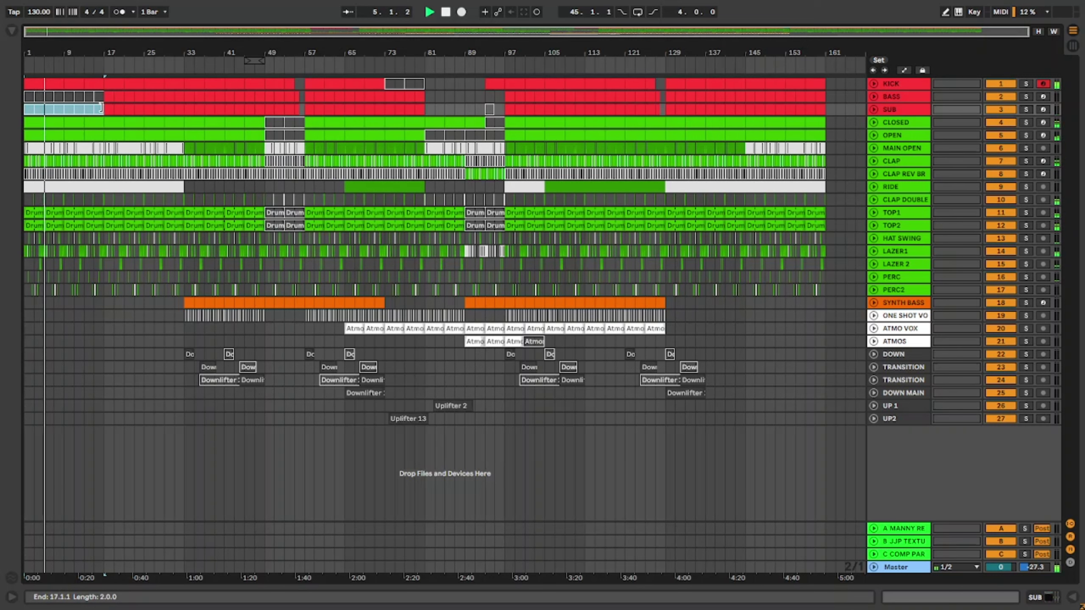
Automate the Master's Auto Filter Device On to be on from bar 1 to bar 17.
{"action": "key", "text": "a"}
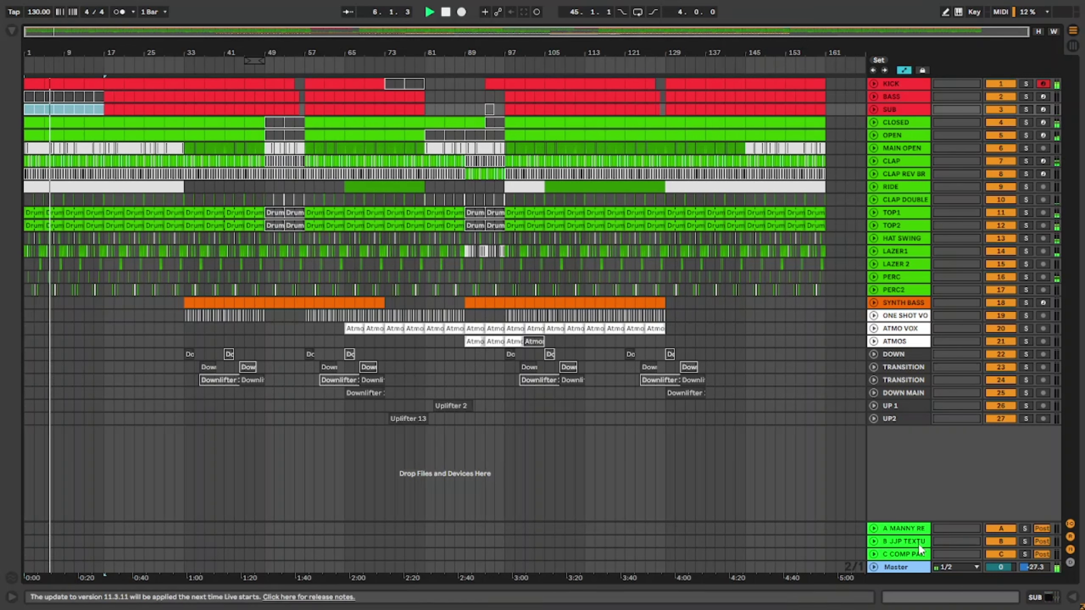
{"action": "left_click", "coordinate": [874, 567]}
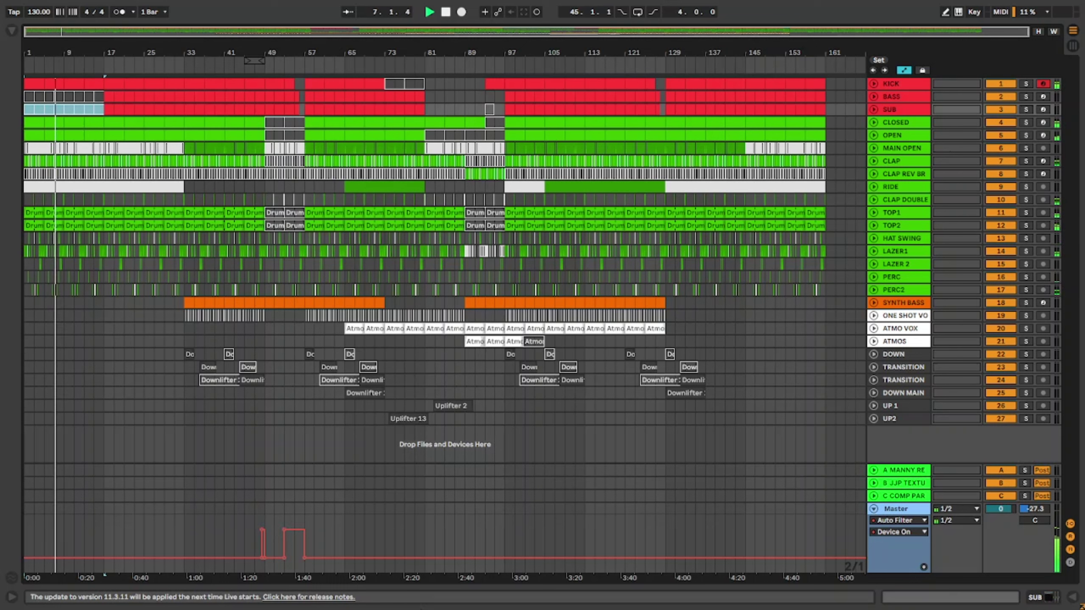
{"action": "left_click_drag", "start_coordinate": [103, 558], "coordinate": [104, 529]}
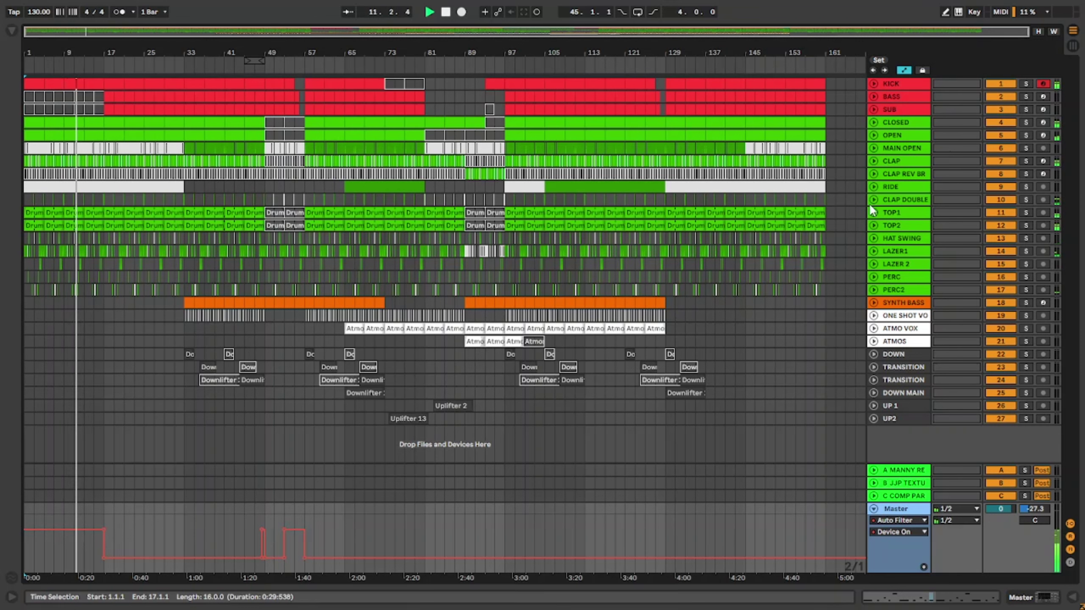
{"action": "key", "text": "a"}
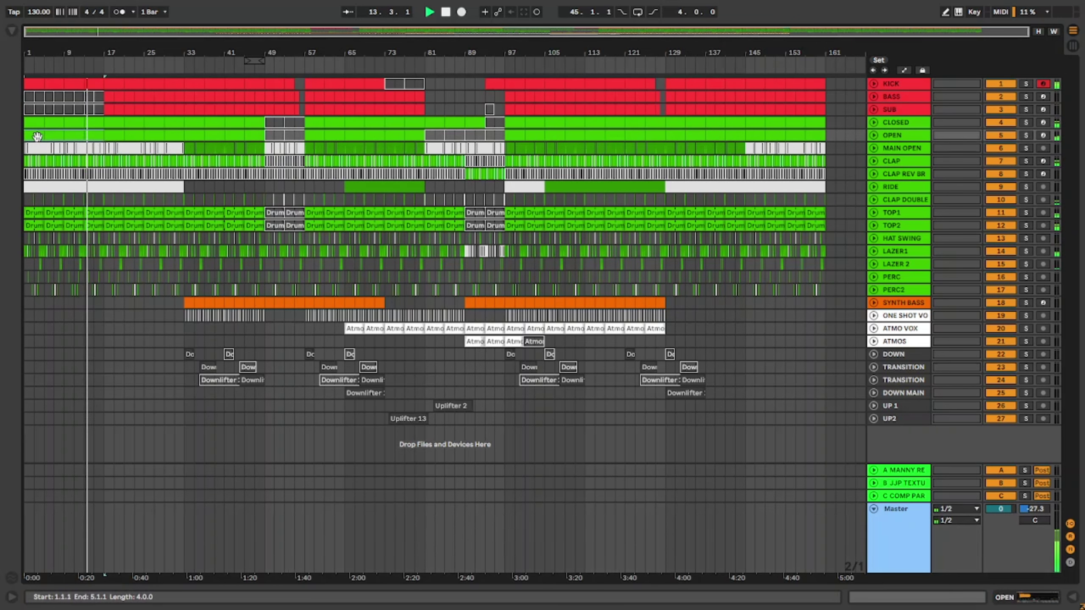
Deactivate the OPEN and LAZER1 clips from bar 1 to bar 17 and play the intro from the start.
{"action": "left_click", "coordinate": [38, 136]}
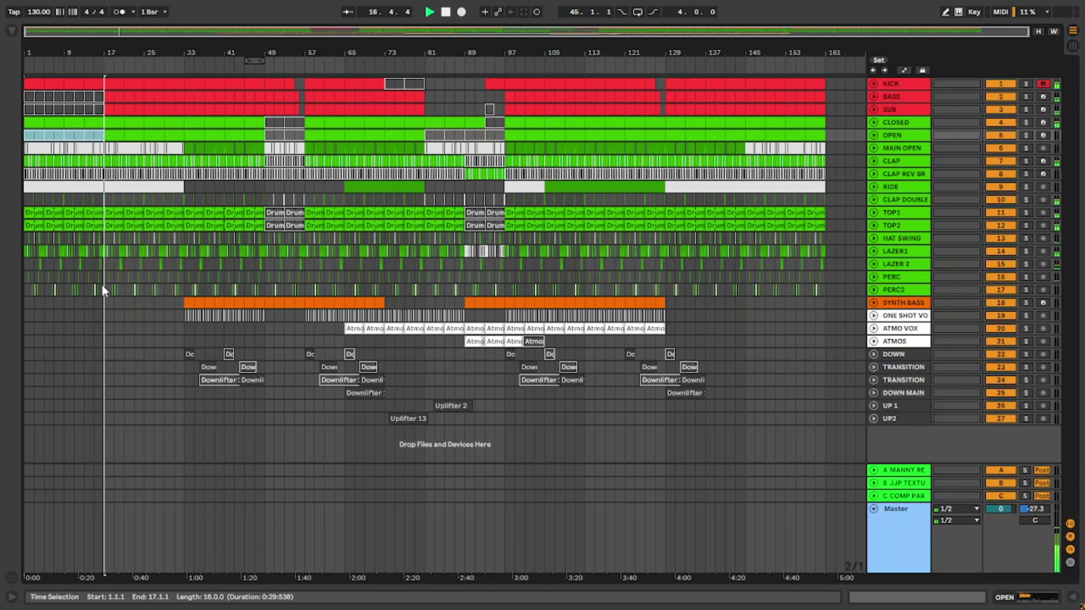
{"action": "scroll", "coordinate": [99, 250], "scroll_direction": "up", "scroll_amount": 10}
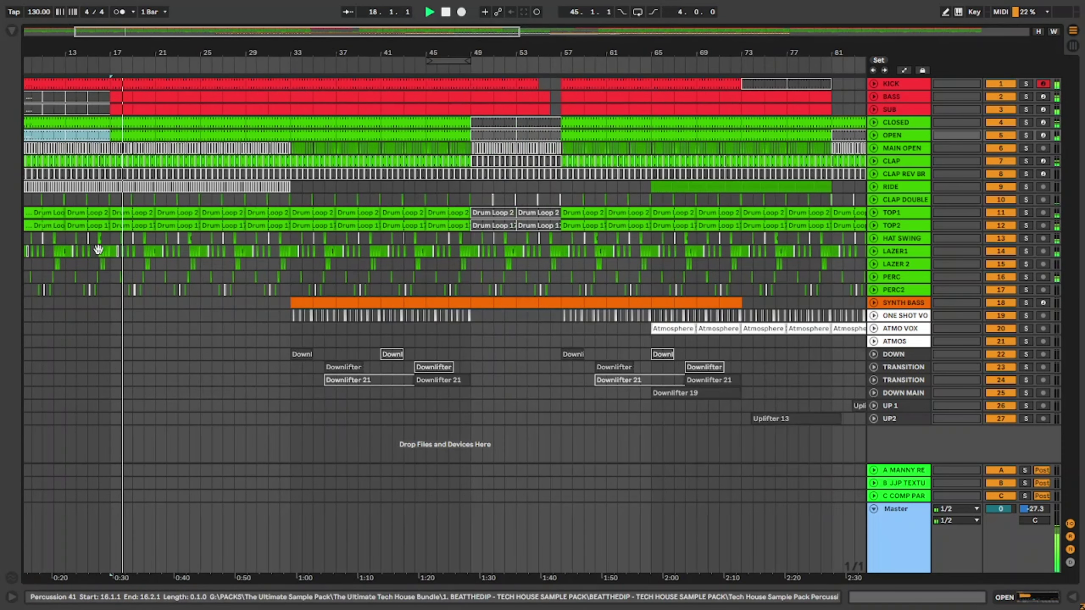
{"action": "scroll", "coordinate": [163, 251], "scroll_direction": "down", "scroll_amount": 10}
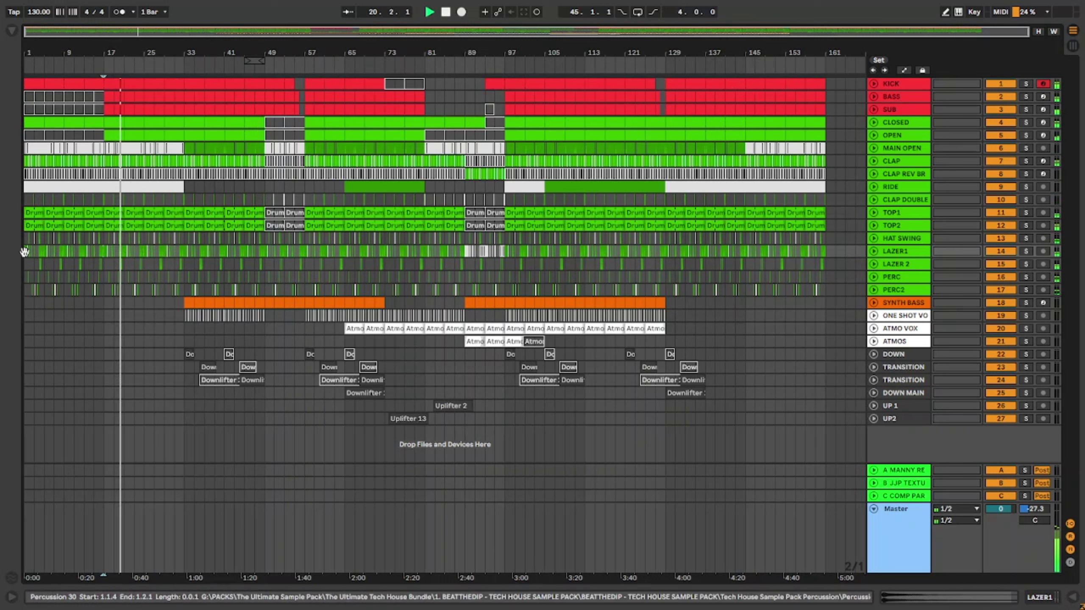
{"action": "left_click", "coordinate": [24, 253], "text": "shift"}
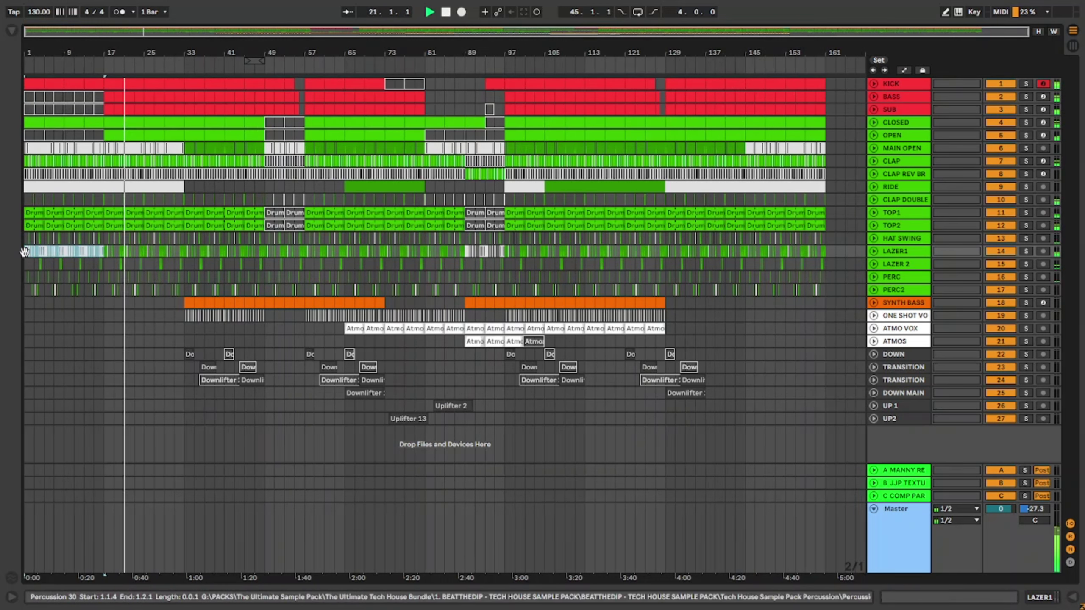
{"action": "key", "text": "space"}
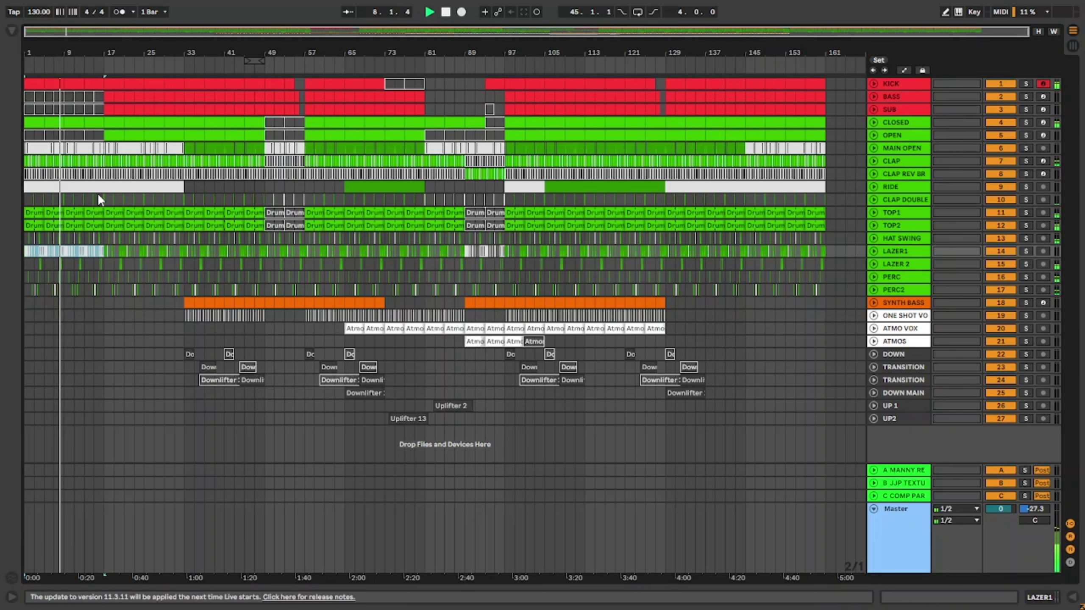
Deactivate the CLAP DOUBLE clips from bar 1 to bar 8 and replay the intro from the start.
{"action": "left_click_drag", "start_coordinate": [102, 201], "coordinate": [25, 204]}
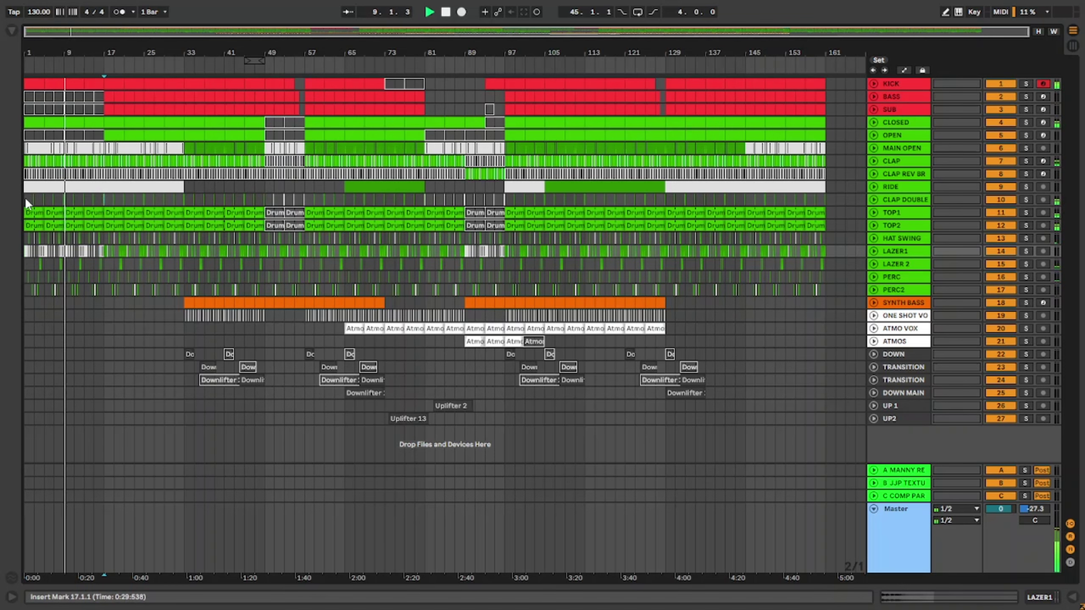
{"action": "left_click", "coordinate": [26, 197]}
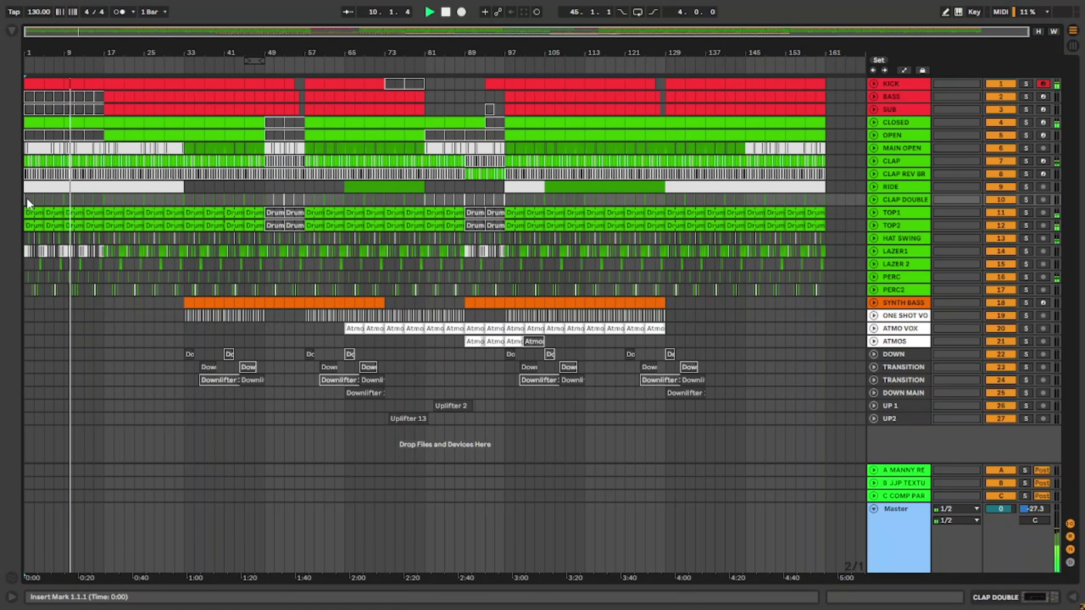
{"action": "scroll", "coordinate": [53, 209], "scroll_direction": "up", "scroll_amount": 3}
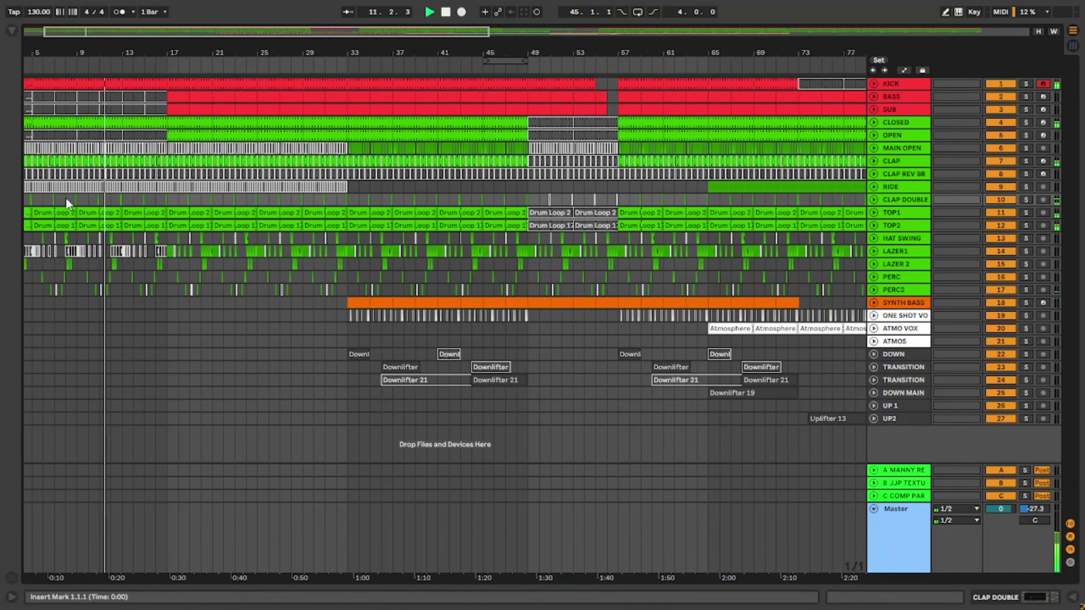
{"action": "left_click", "coordinate": [66, 198], "text": "shift"}
{"action": "key", "text": "space"}
{"action": "key", "text": "space"}
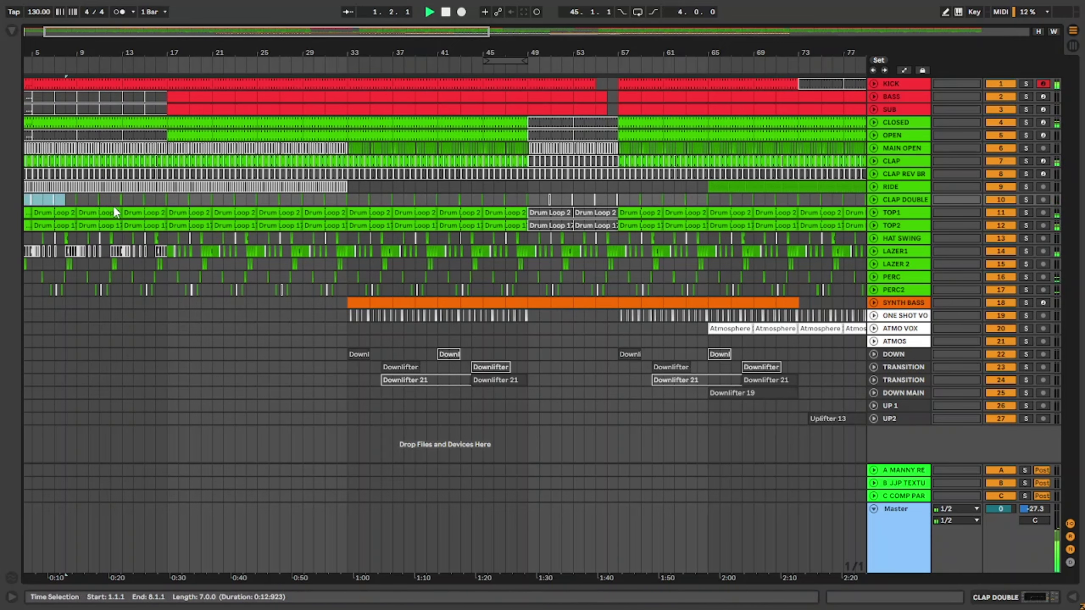
{"action": "scroll", "coordinate": [47, 245], "scroll_direction": "down", "scroll_amount": 3}
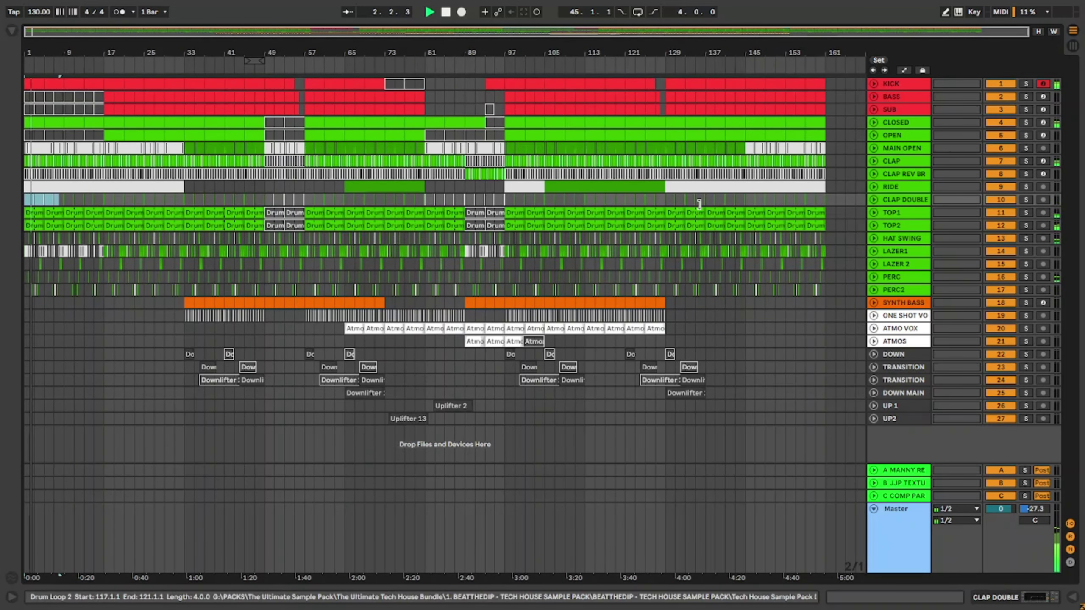
Deactivate the TOP2 clips from bar 1 to bar 17 and lower the TOP2 track volume to -22.0 dB.
{"action": "left_click_drag", "start_coordinate": [95, 209], "coordinate": [36, 209]}
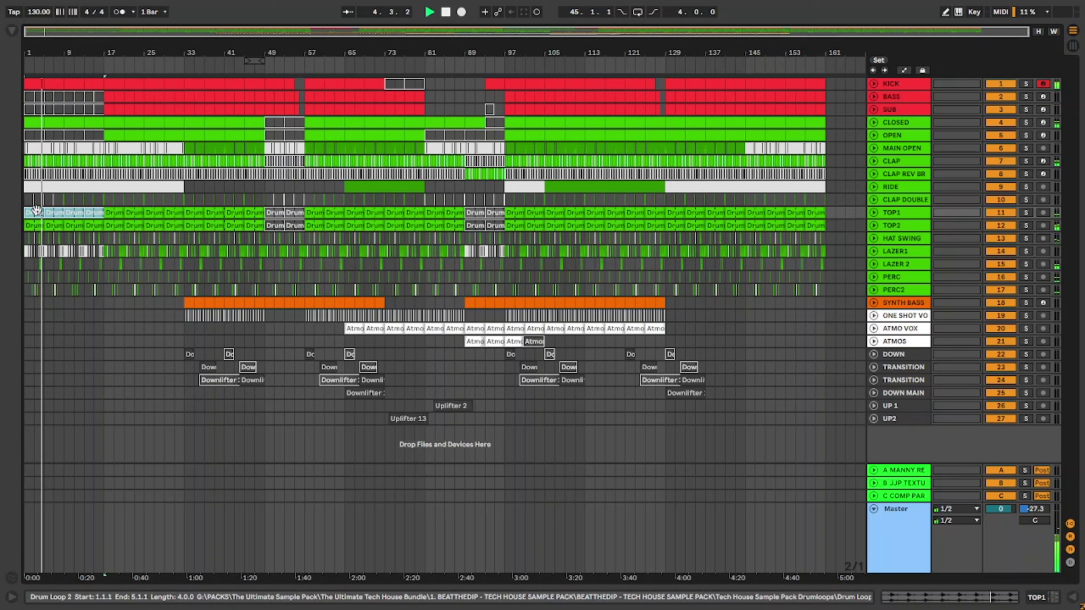
{"action": "key", "text": "0"}
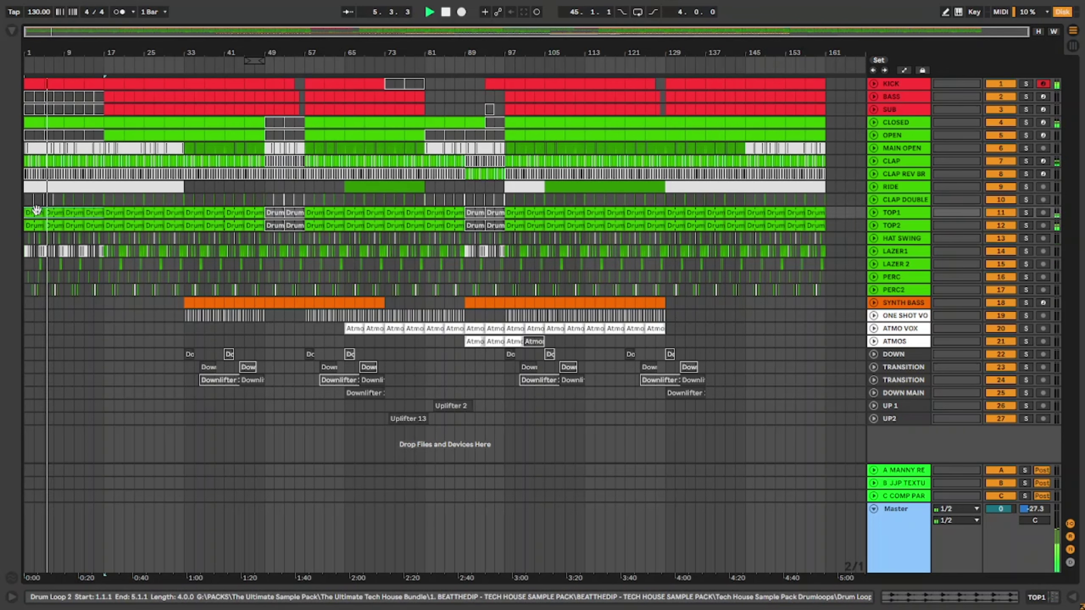
{"action": "left_click_drag", "start_coordinate": [30, 225], "coordinate": [101, 225]}
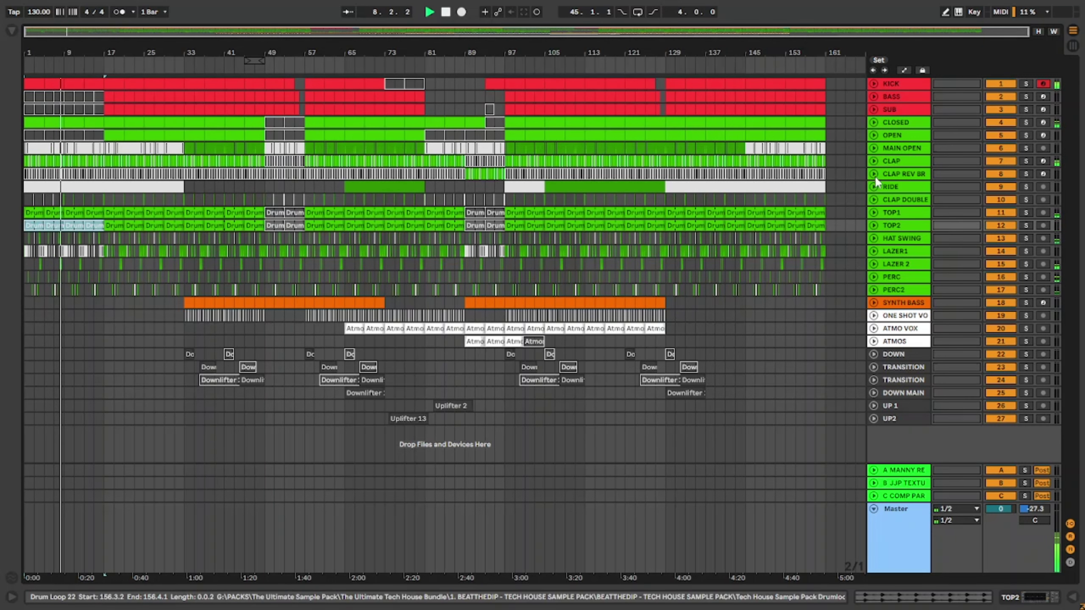
{"action": "left_click", "coordinate": [874, 226]}
{"action": "left_click", "coordinate": [1008, 236]}
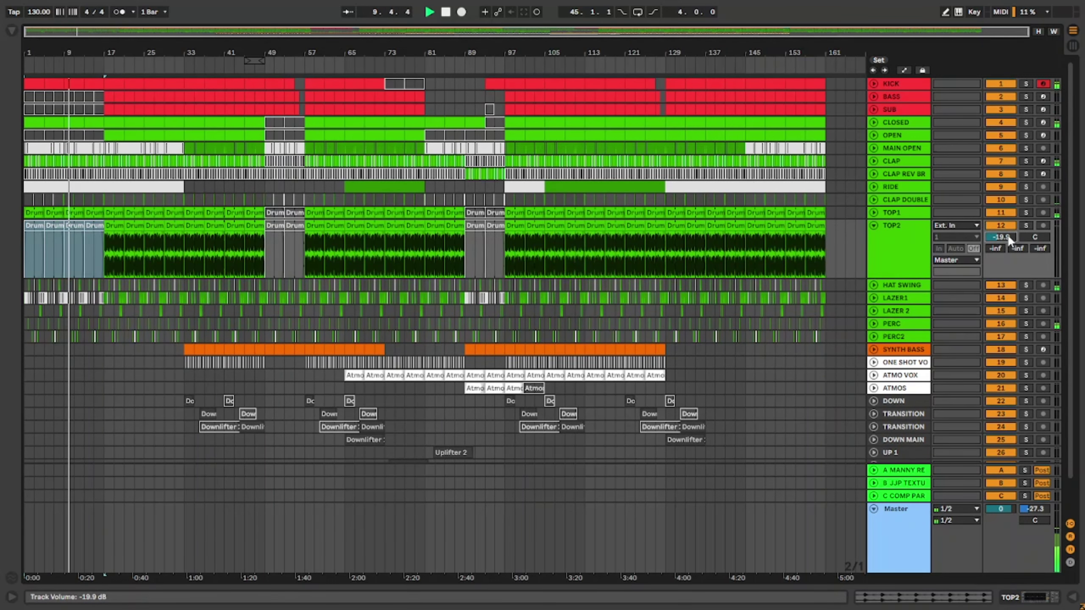
Duplicate bars 153 to 161 of the KICK through PERC2 tracks, extending the outro to bar 169.
{"action": "left_click", "coordinate": [822, 226]}
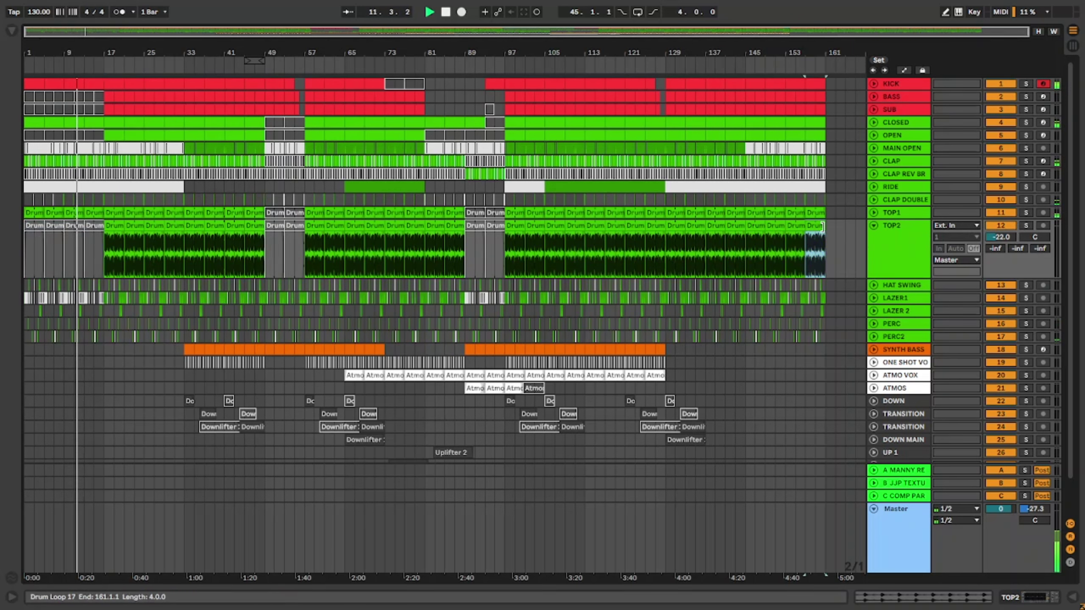
{"action": "left_click", "coordinate": [827, 337]}
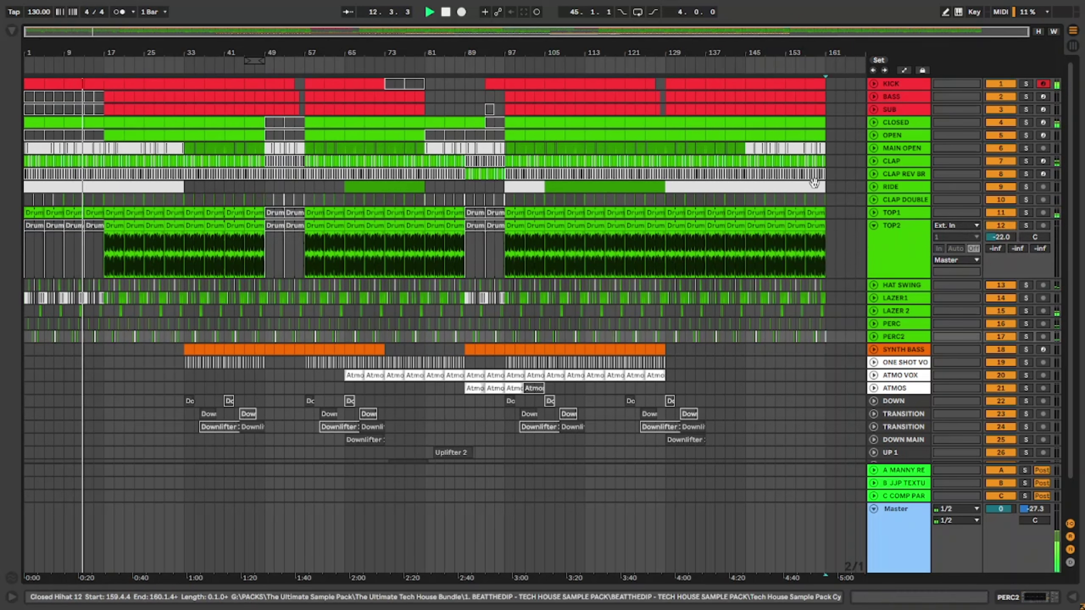
{"action": "left_click", "coordinate": [791, 81], "text": "shift"}
{"action": "key", "text": "ctrl+d"}
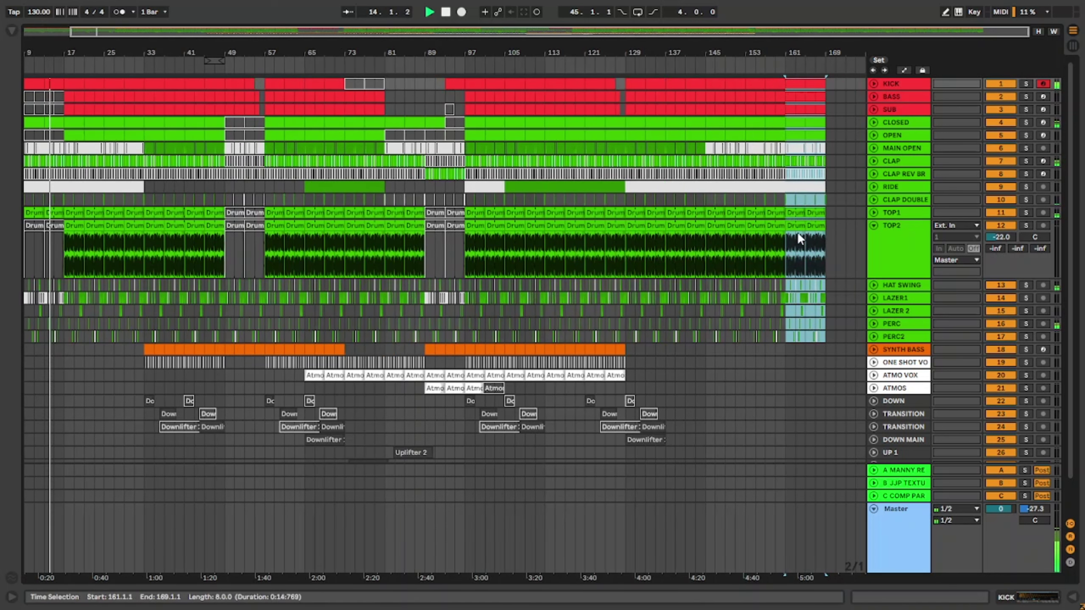
Deactivate the TOP2 clips from bar 161 to bar 169 and lower the TOP2 track volume to -24.0 dB.
{"action": "left_click", "coordinate": [814, 227]}
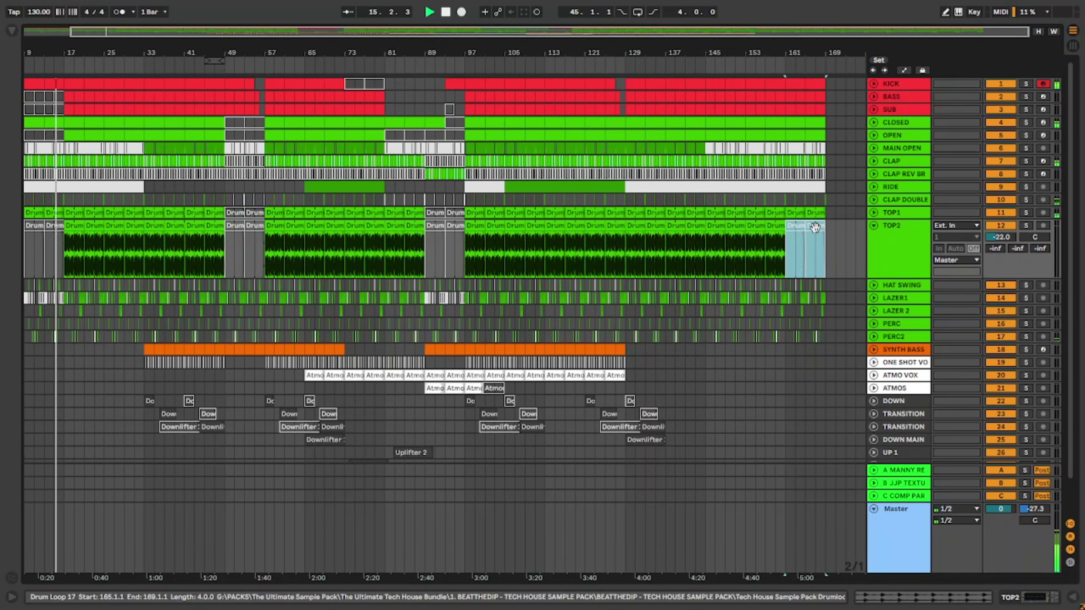
{"action": "left_click", "coordinate": [999, 248]}
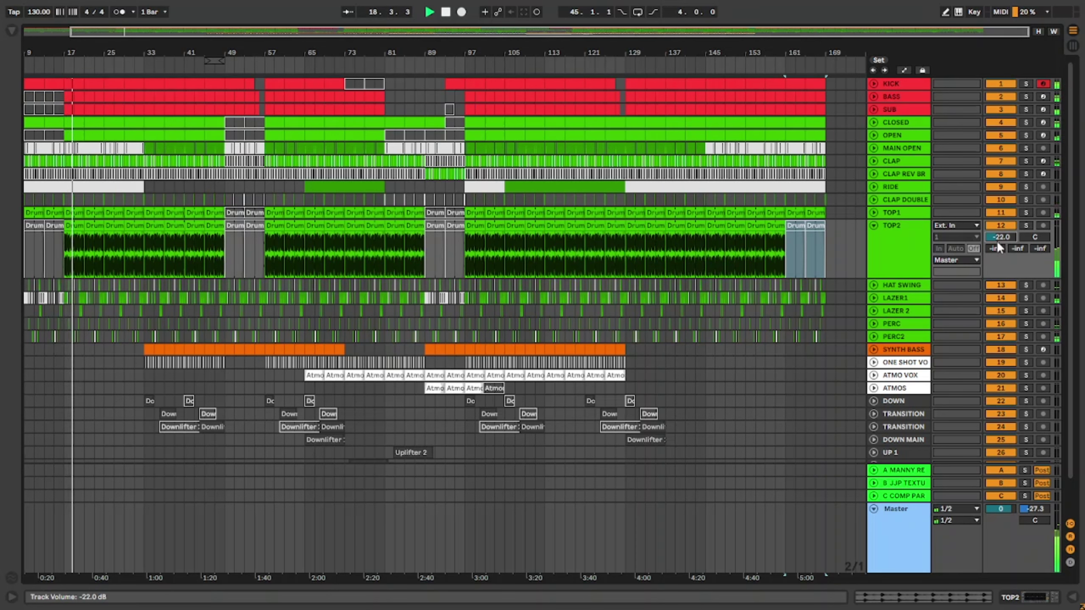
{"action": "scroll", "coordinate": [998, 247], "scroll_direction": "down", "scroll_amount": 2}
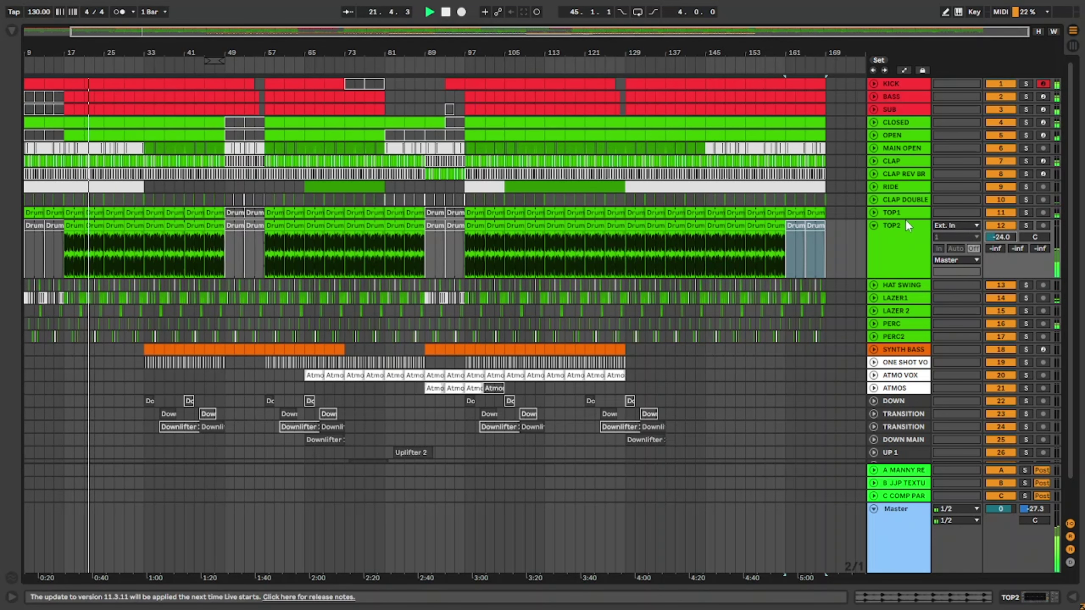
{"action": "left_click", "coordinate": [874, 224]}
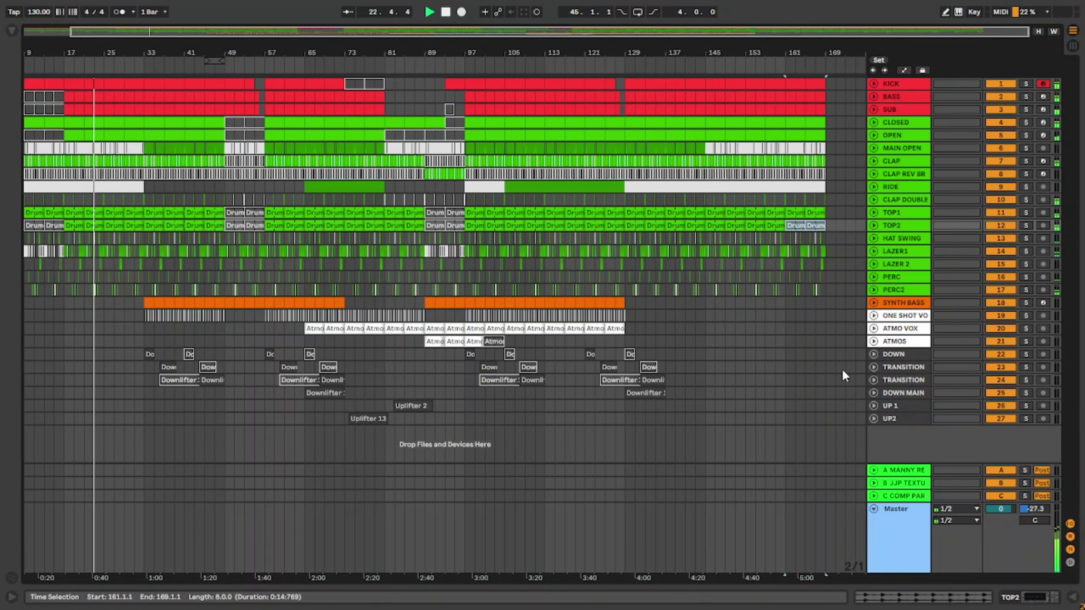
Deactivate the KICK clips from bar 161 to bar 169.
{"action": "left_click", "coordinate": [828, 417]}
{"action": "left_click", "coordinate": [795, 84]}
{"action": "left_click", "coordinate": [816, 81], "text": "shift"}
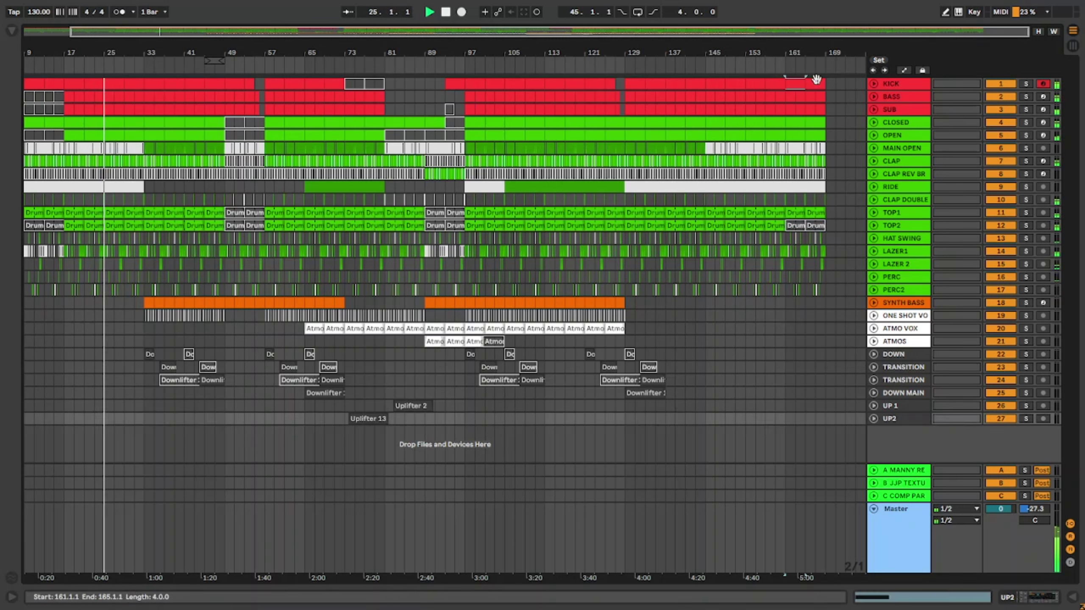
{"action": "key", "text": "0"}
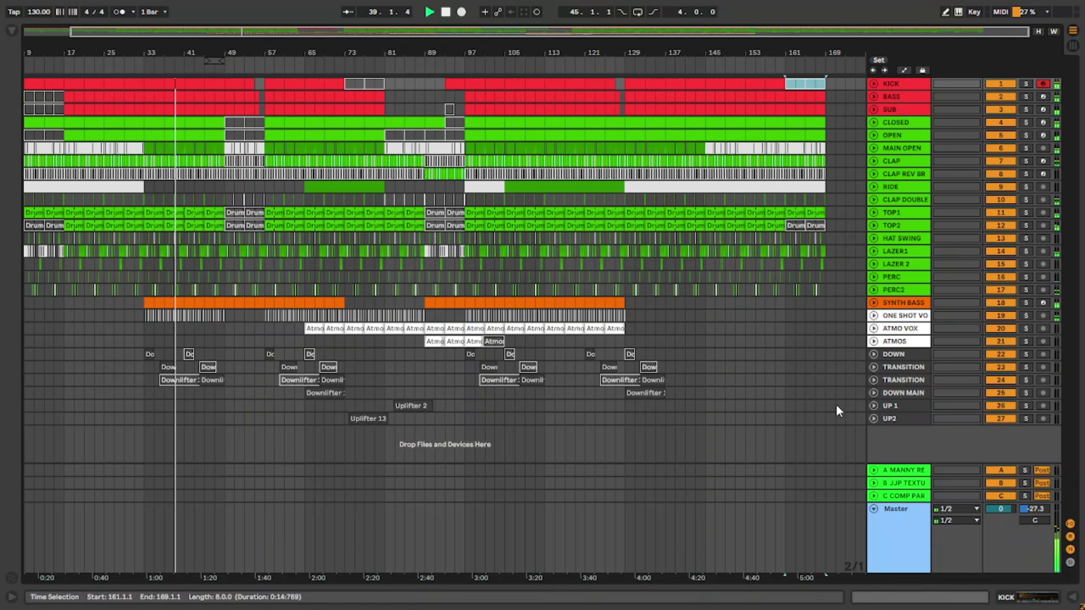
Automate the Master's Auto Filter to switch on from bar 161 using the Device On parameter.
{"action": "key", "text": "a"}
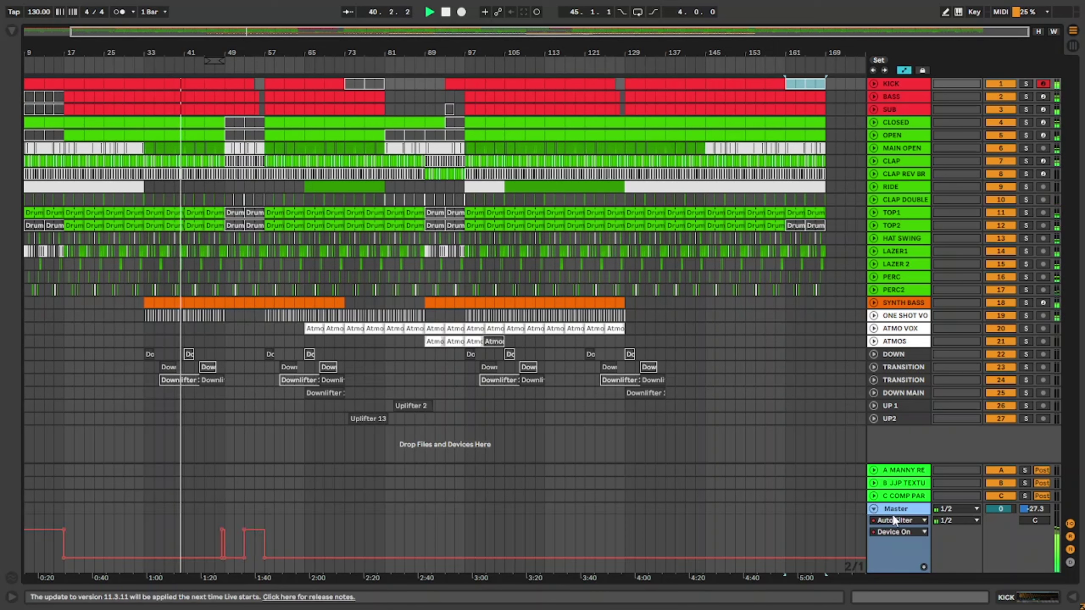
{"action": "left_click", "coordinate": [786, 559]}
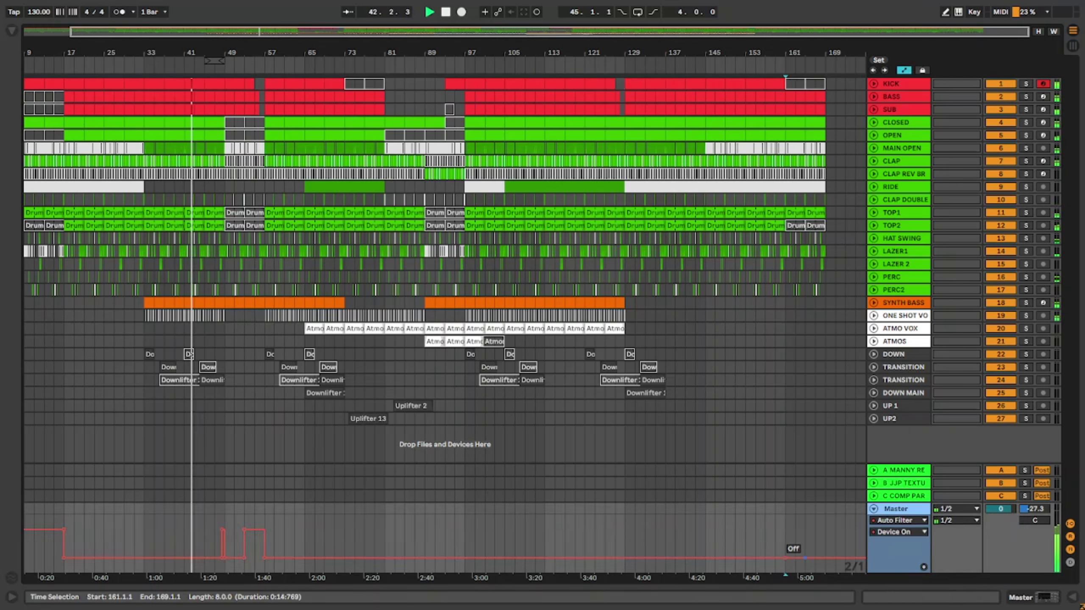
{"action": "left_click_drag", "start_coordinate": [806, 558], "coordinate": [806, 530]}
Automate the Master's Auto Filter frequency to rise from bar 161 to 19.9 kHz at bar 167.
{"action": "left_click", "coordinate": [896, 532]}
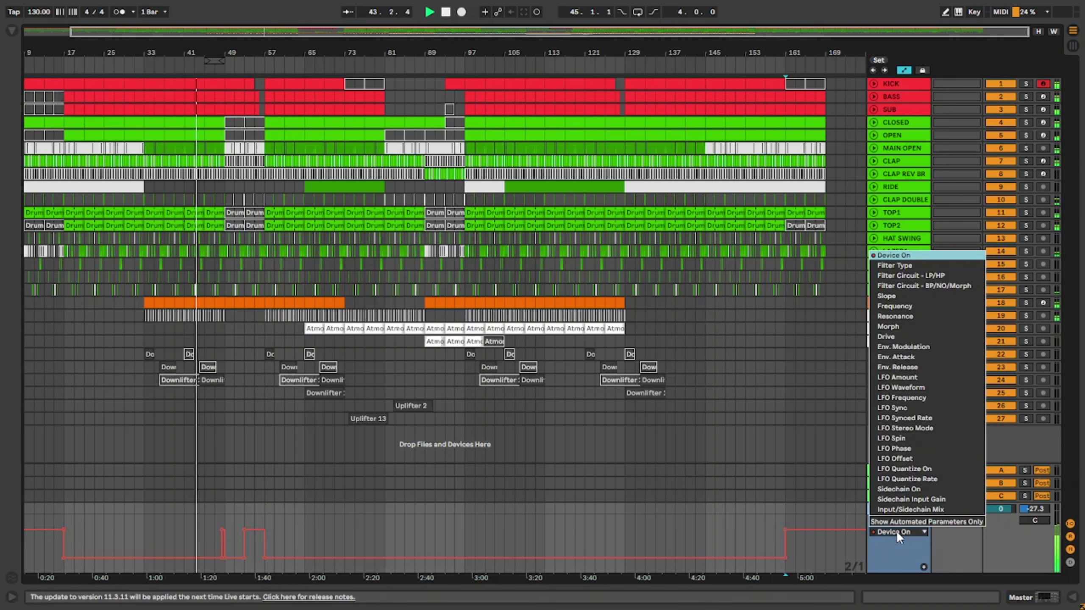
{"action": "left_click", "coordinate": [899, 307]}
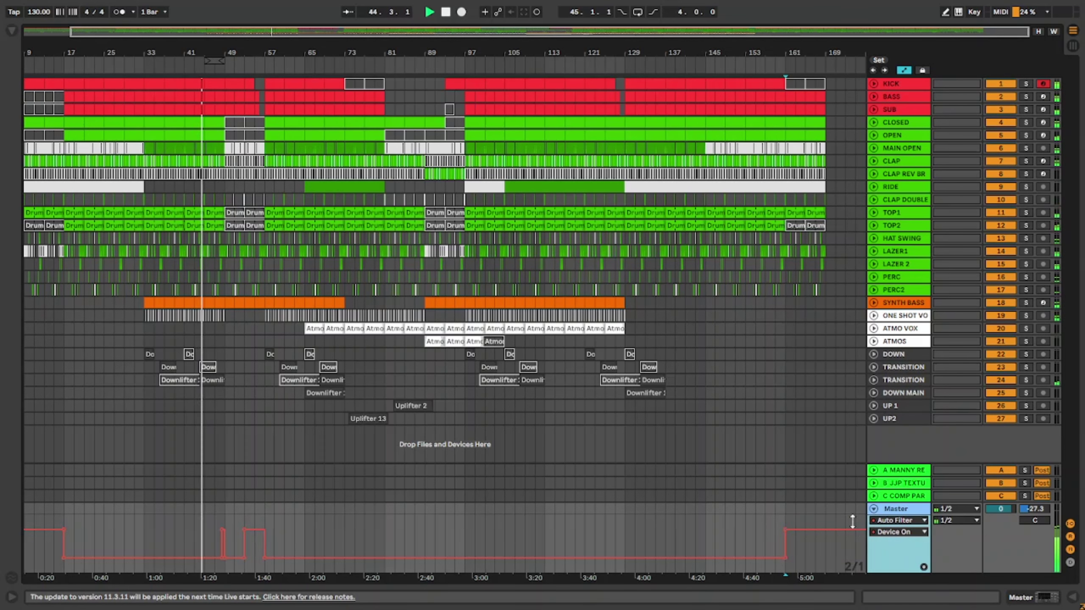
{"action": "left_click", "coordinate": [786, 559]}
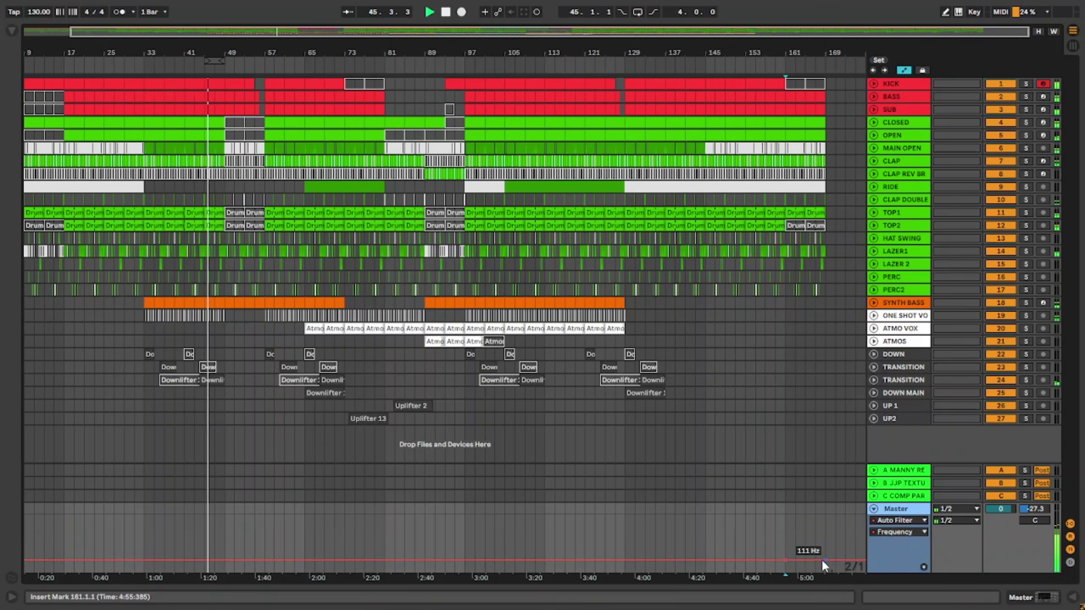
{"action": "key", "text": "ctrl+z"}
{"action": "left_click", "coordinate": [786, 559]}
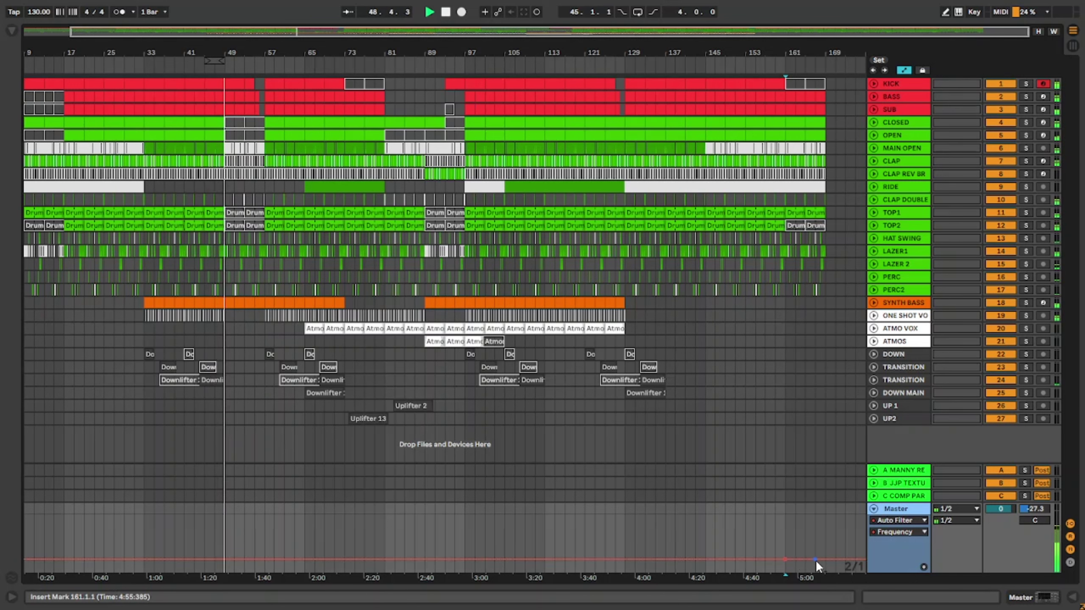
{"action": "left_click_drag", "start_coordinate": [815, 560], "coordinate": [816, 515]}
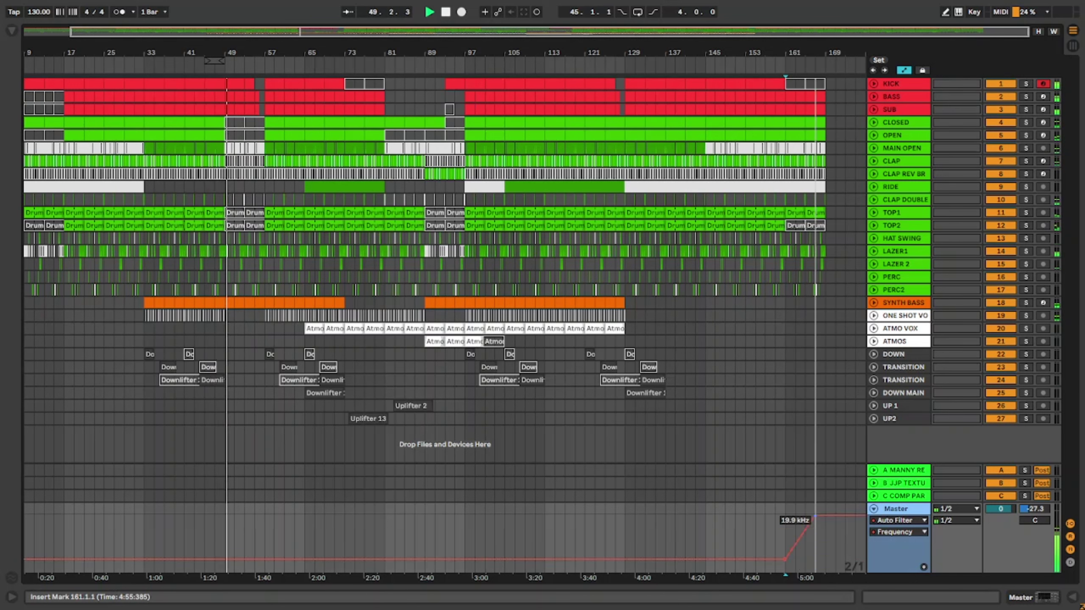
Move the 19.9 kHz end point of the Master's filter frequency ramp to bar 169.
{"action": "left_click", "coordinate": [819, 554]}
{"action": "scroll", "coordinate": [819, 554], "scroll_direction": "up", "scroll_amount": 10}
{"action": "scroll", "coordinate": [819, 554], "scroll_direction": "down", "scroll_amount": 8}
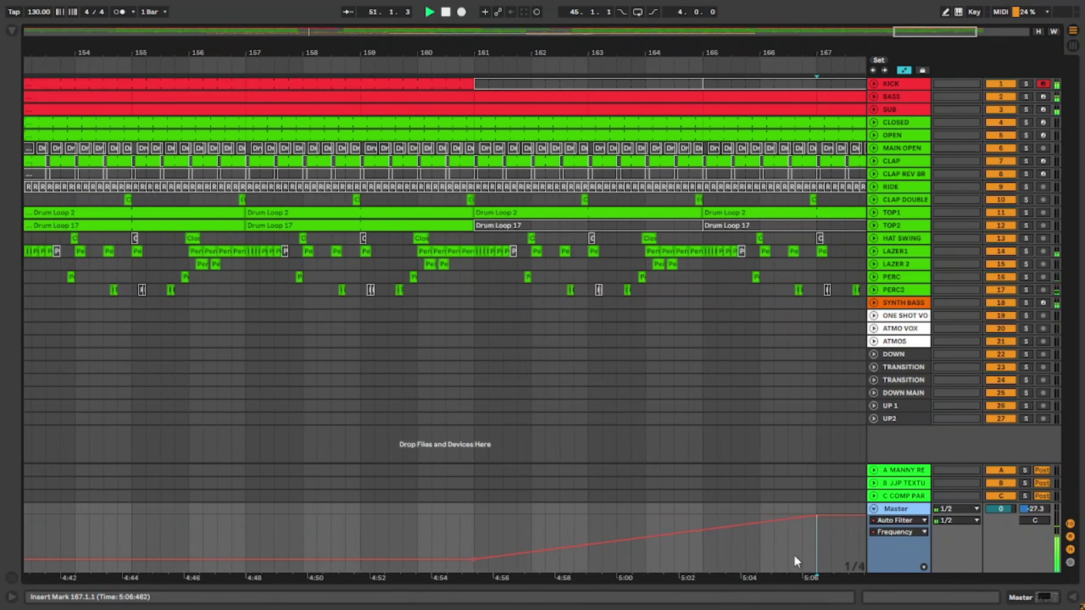
{"action": "scroll", "coordinate": [821, 550], "scroll_direction": "up", "scroll_amount": 7}
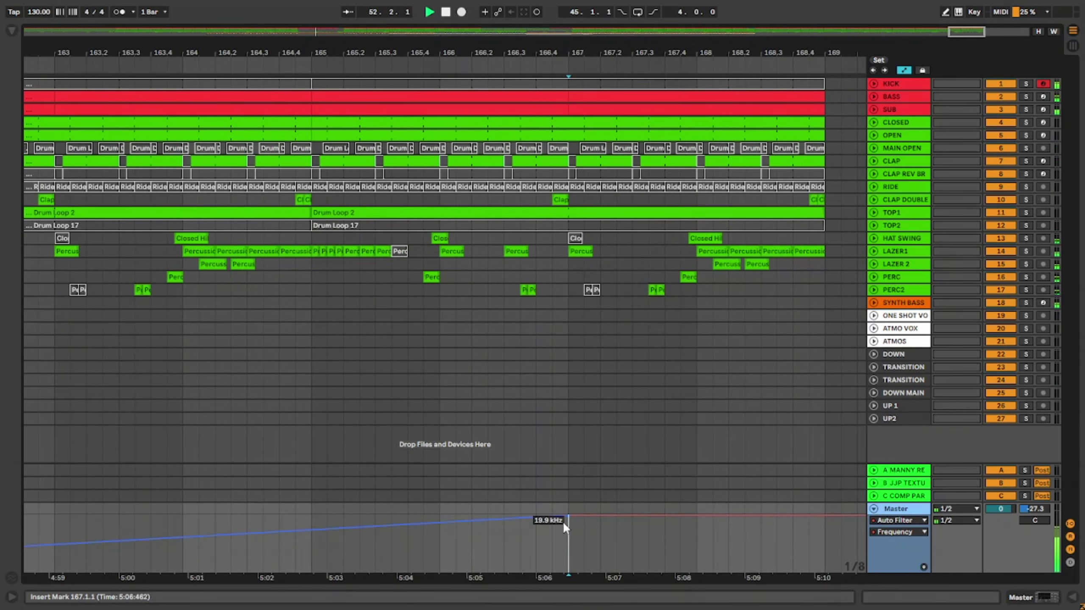
{"action": "left_click_drag", "start_coordinate": [568, 516], "coordinate": [825, 515]}
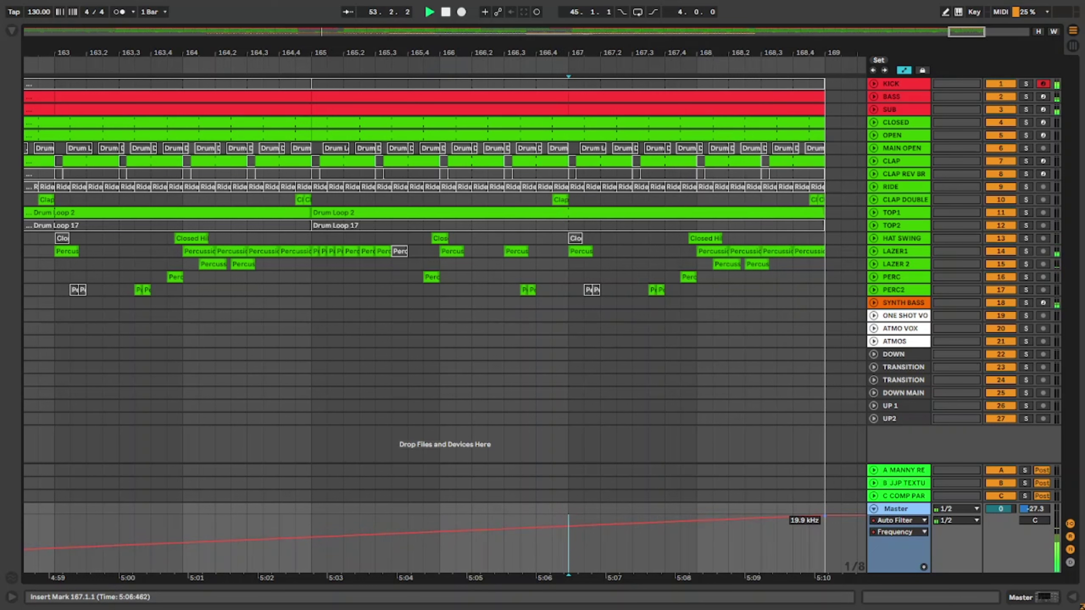
Deactivate the last beat, from 168.4 to bar 169, across the KICK through PERC tracks.
{"action": "scroll", "coordinate": [824, 312], "scroll_direction": "up", "scroll_amount": 4}
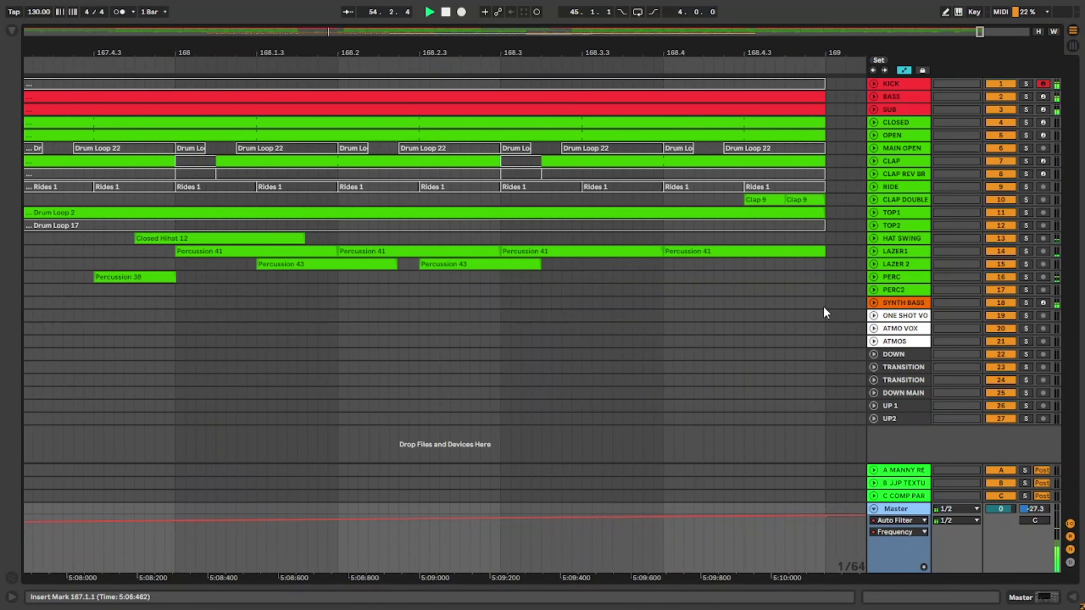
{"action": "left_click_drag", "start_coordinate": [824, 276], "coordinate": [661, 79]}
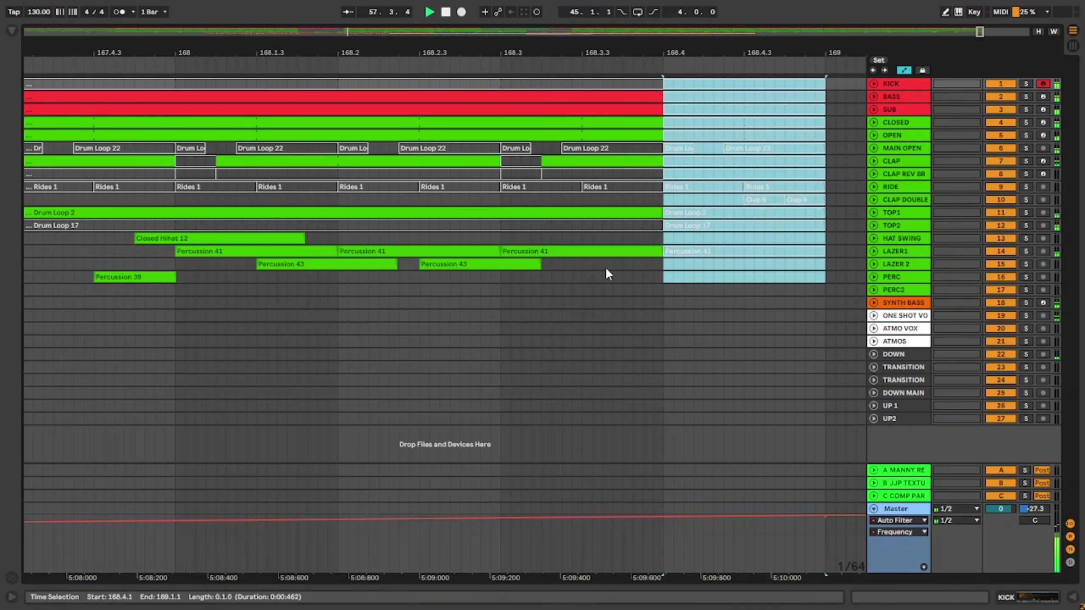
{"action": "scroll", "coordinate": [609, 273], "scroll_direction": "down", "scroll_amount": 10}
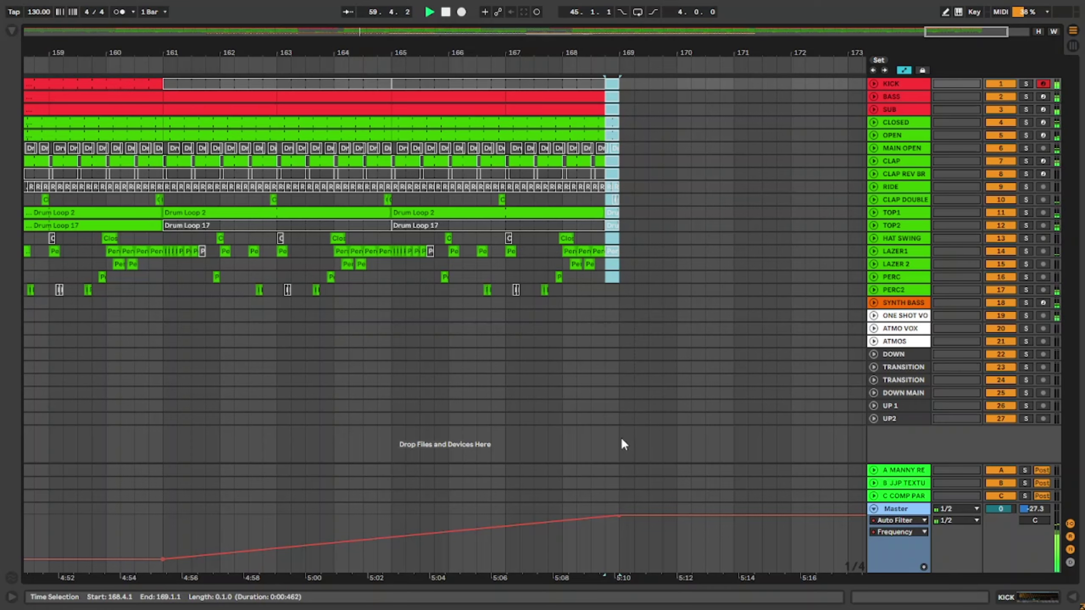
Add a filter frequency point about half a beat before bar 169 and drop the curve to its minimum just after it.
{"action": "scroll", "coordinate": [622, 441], "scroll_direction": "up", "scroll_amount": 7}
{"action": "left_click", "coordinate": [584, 518]}
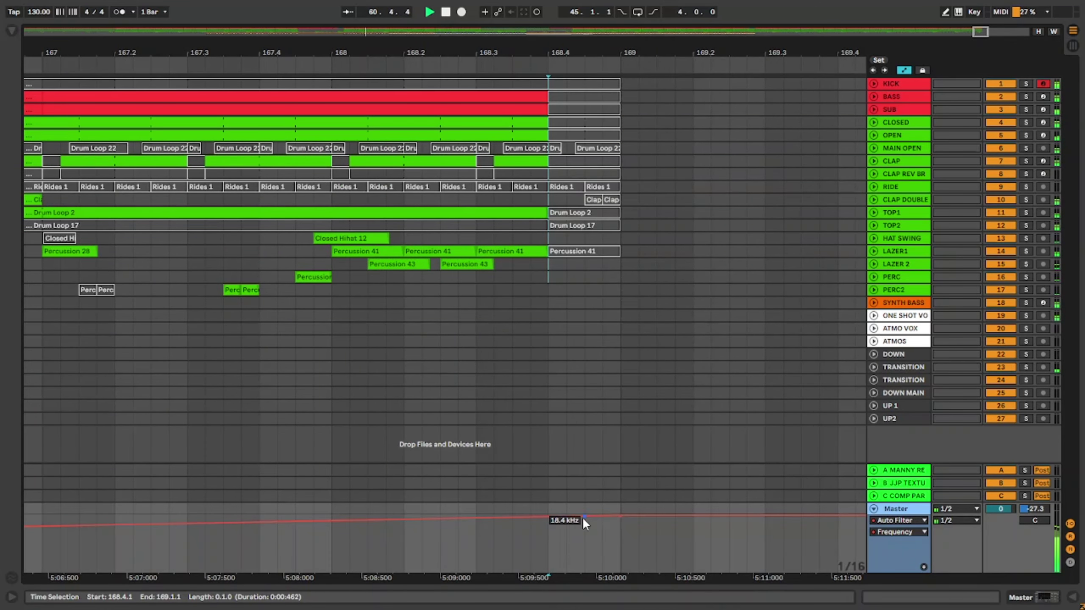
{"action": "left_click_drag", "start_coordinate": [620, 516], "coordinate": [602, 571]}
{"action": "left_click", "coordinate": [627, 522]}
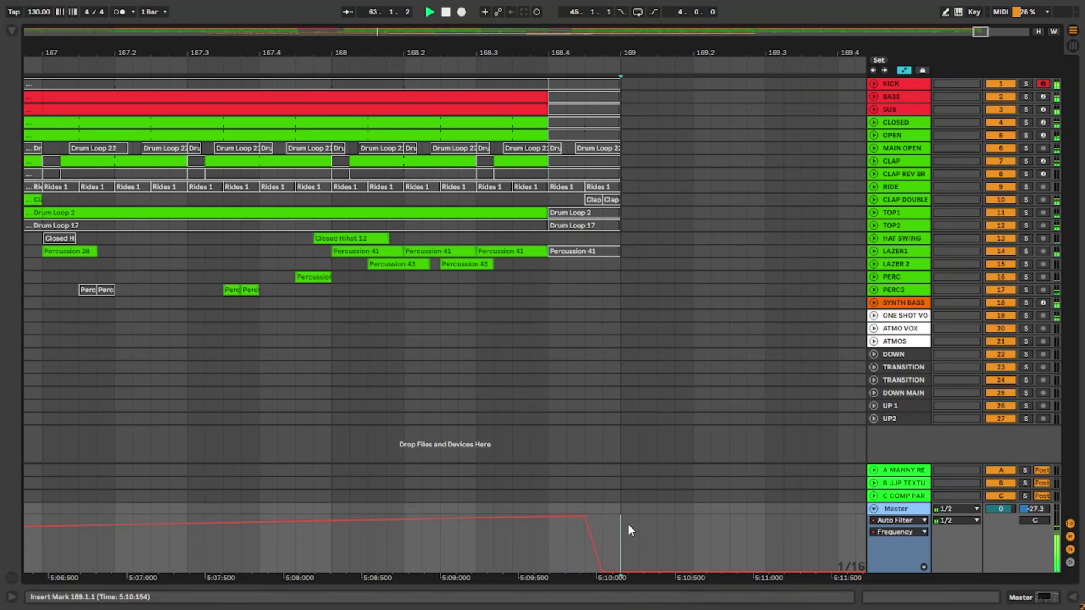
Fold the Master track and loop the whole arrangement from bar 1 to bar 169.
{"action": "key", "text": "w"}
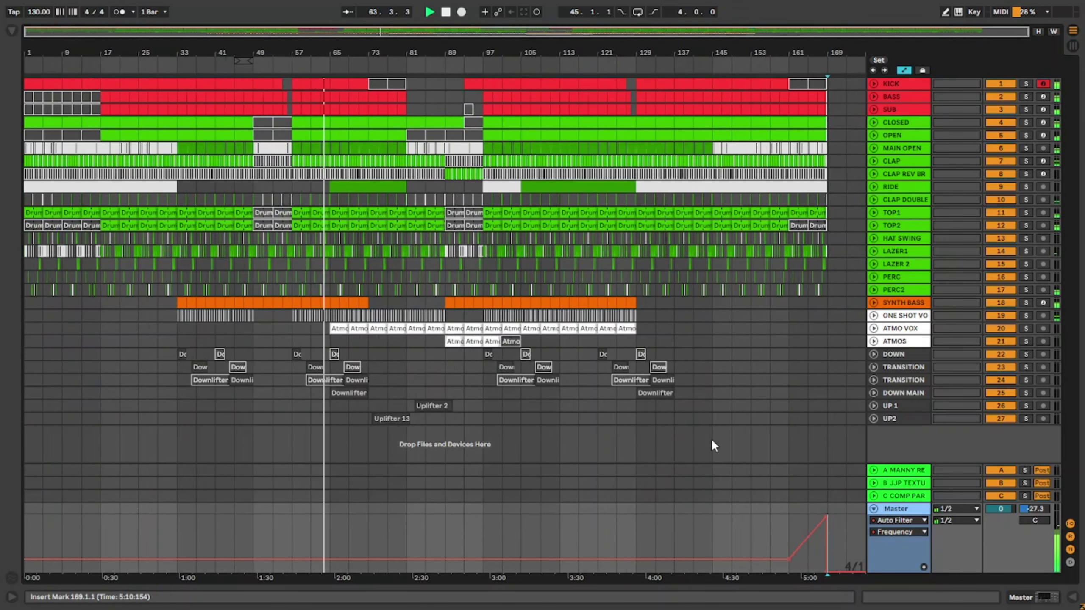
{"action": "left_click", "coordinate": [874, 508]}
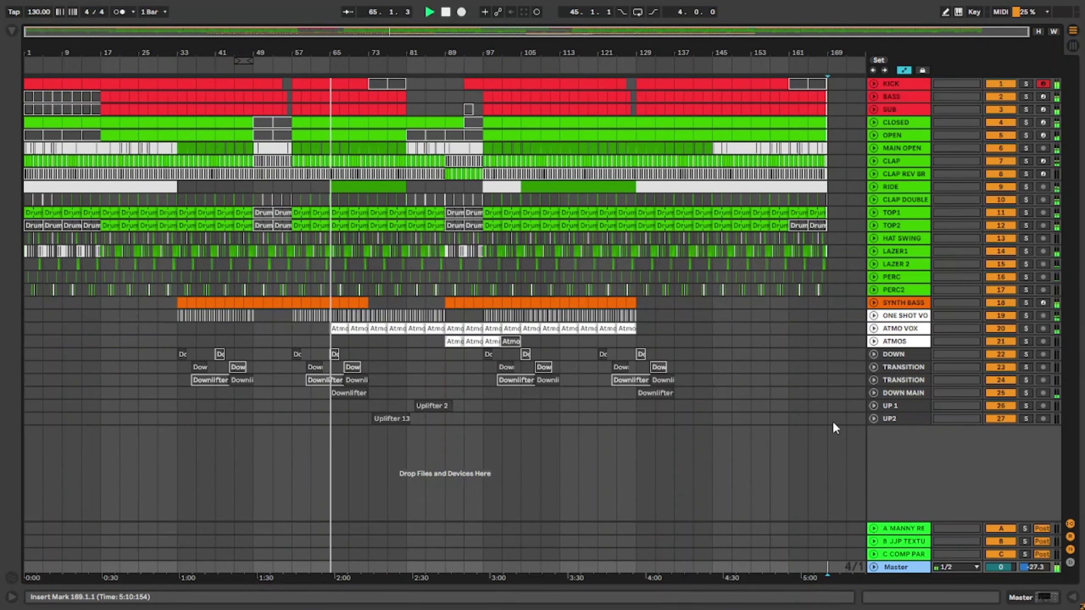
{"action": "left_click", "coordinate": [100, 390], "text": "shift"}
{"action": "left_click_drag", "start_coordinate": [31, 229], "coordinate": [0, 31]}
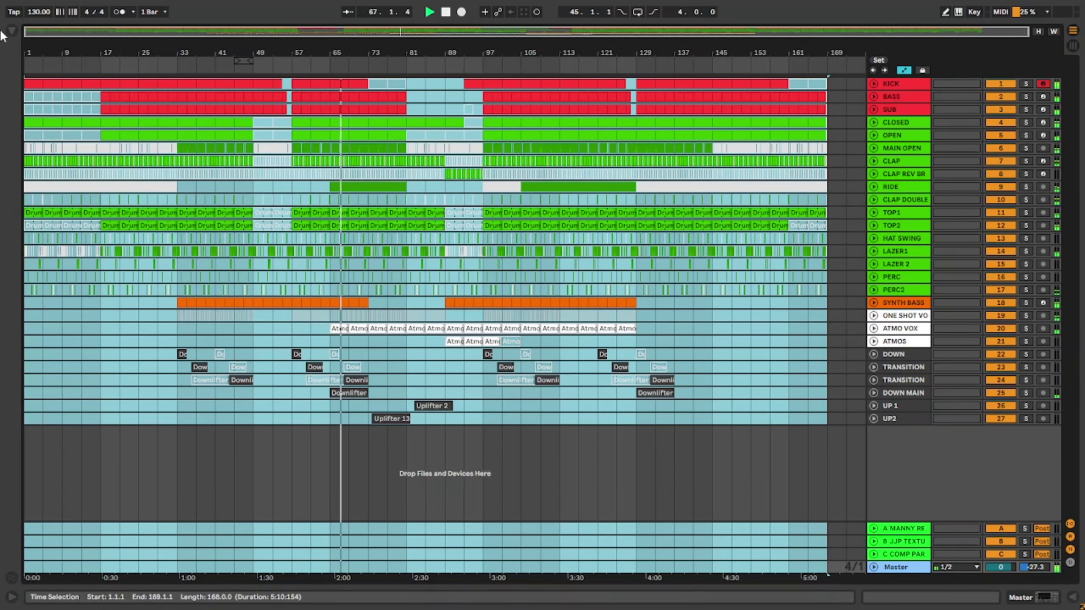
{"action": "key", "text": "ctrl+l"}
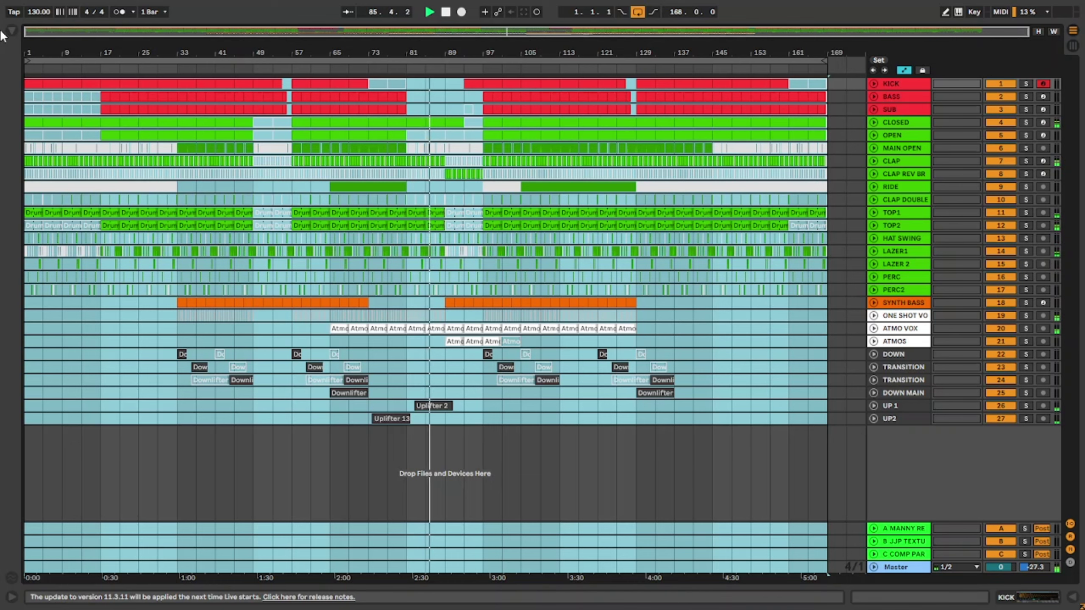
Set the warp mode of the ATMO VOX clip at bar 89 to Complex.
{"action": "key", "text": "q"}
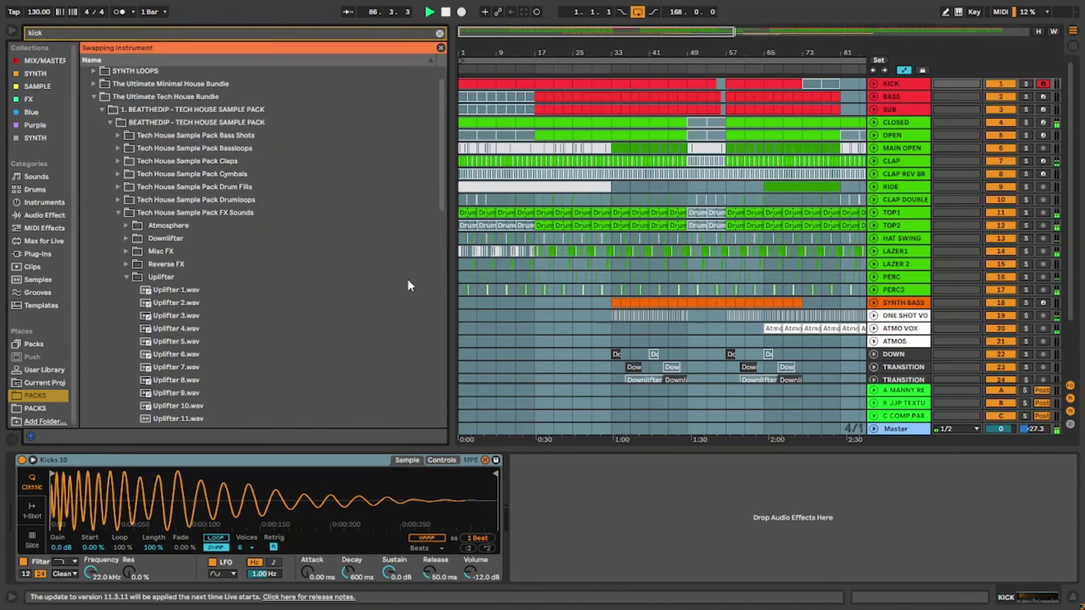
{"action": "key", "text": "q"}
{"action": "left_click", "coordinate": [408, 340]}
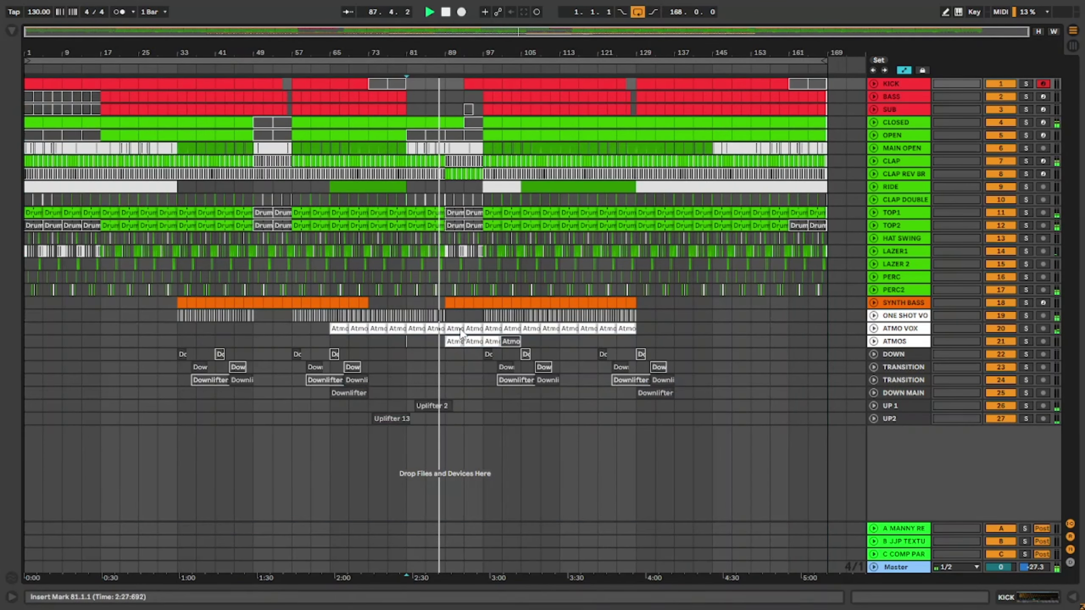
{"action": "double_click", "coordinate": [459, 329]}
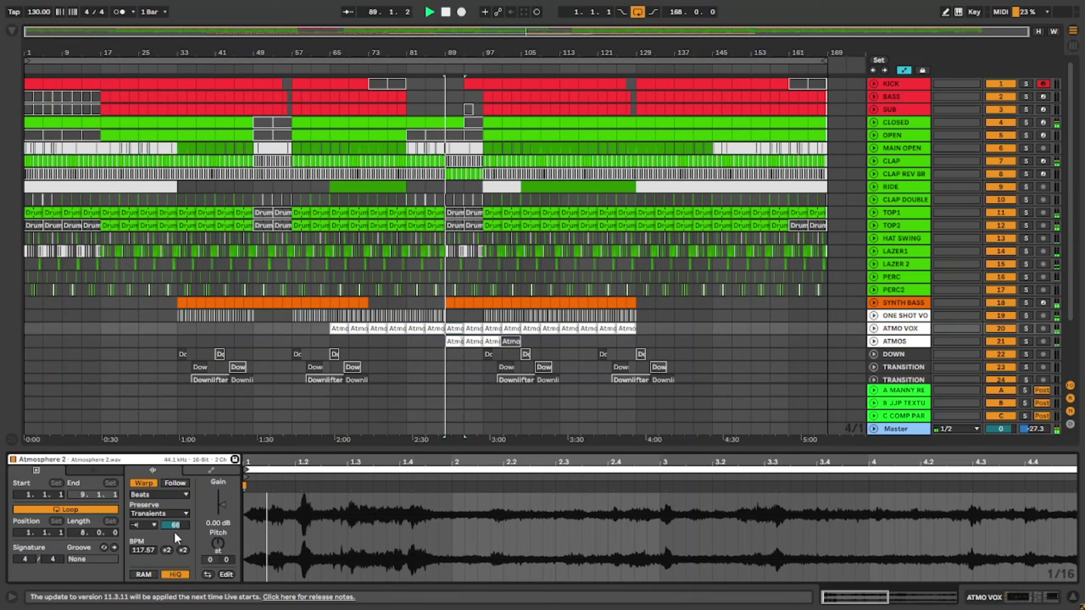
{"action": "left_click", "coordinate": [175, 495]}
{"action": "left_click", "coordinate": [156, 542]}
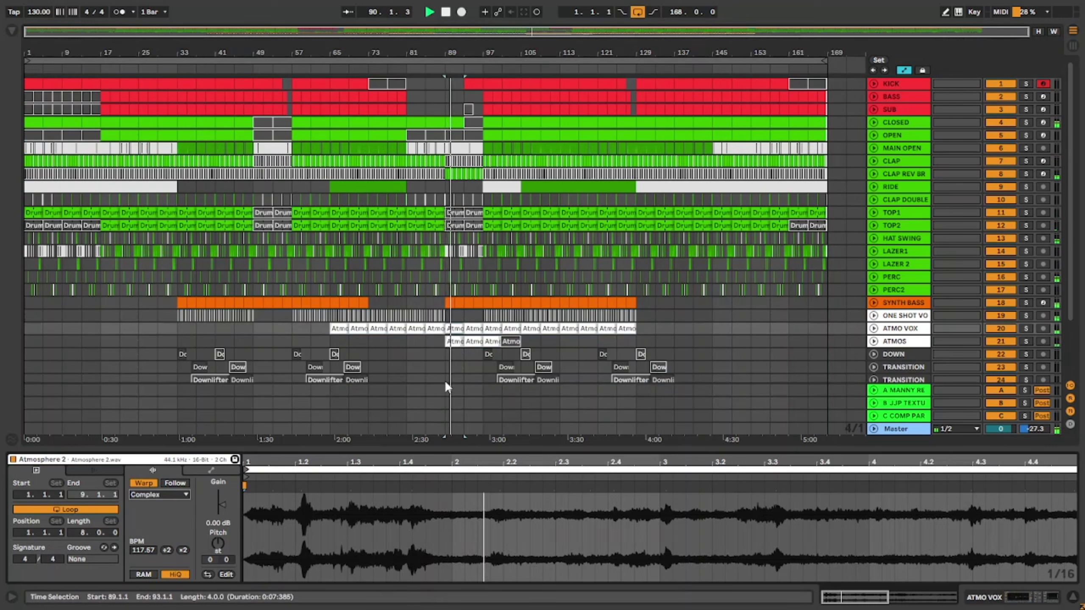
Set the warp mode of the ATMO VOX clip at bar 93 to Complex.
{"action": "left_click", "coordinate": [473, 328]}
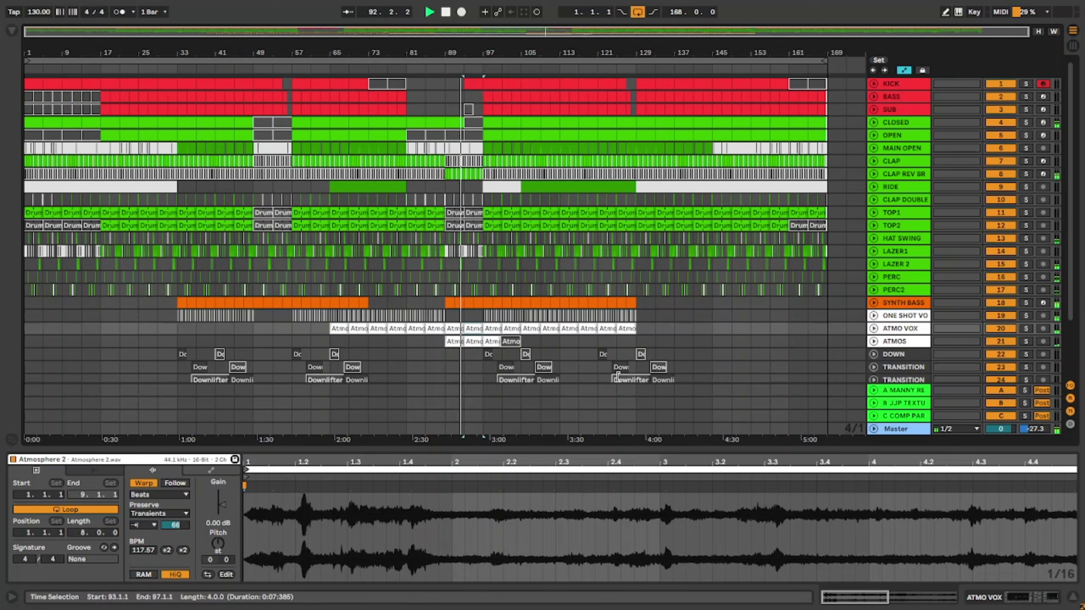
{"action": "left_click", "coordinate": [874, 342]}
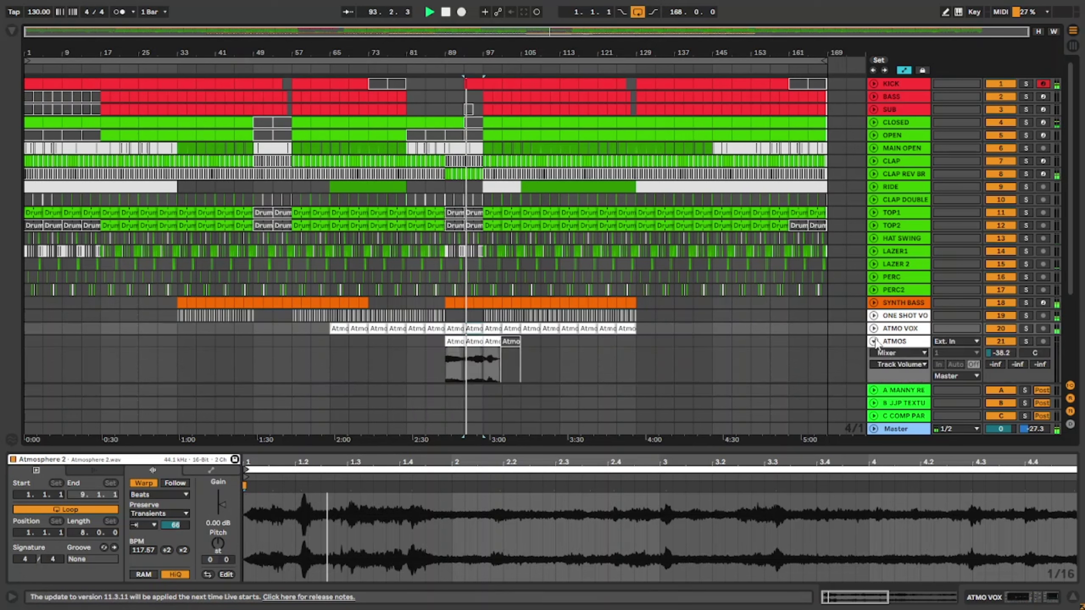
{"action": "left_click", "coordinate": [151, 495]}
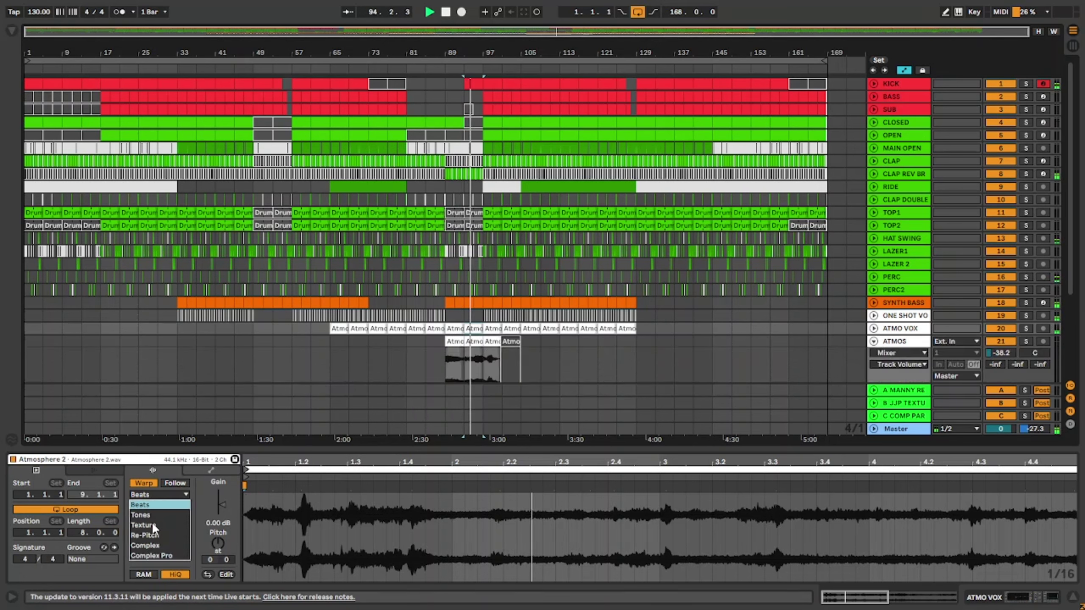
{"action": "left_click", "coordinate": [151, 545]}
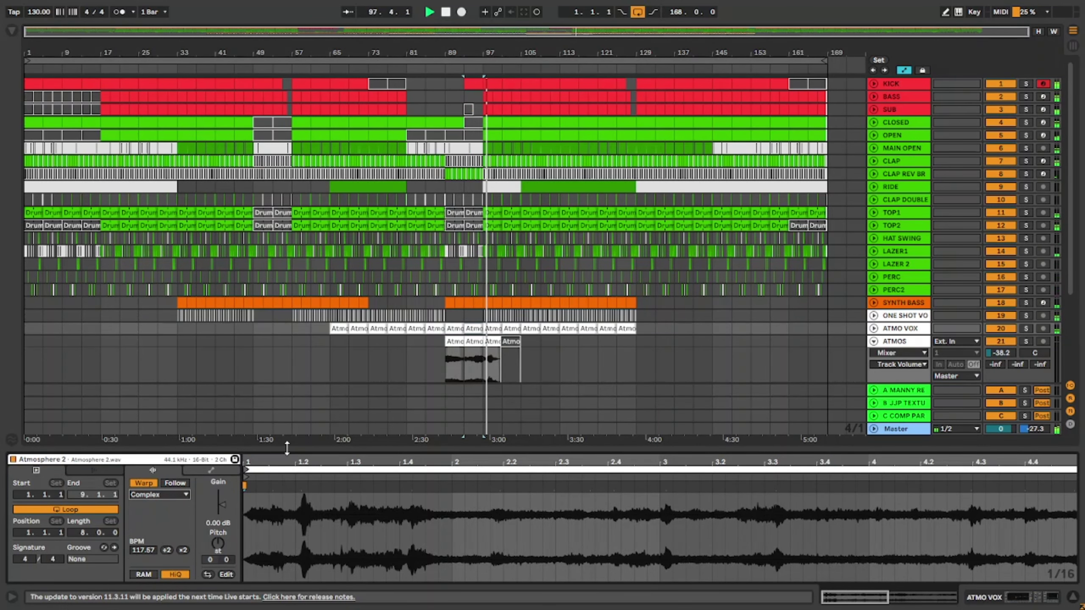
Hide the clip details and select bars 1 to 169 across the KICK through UP2 tracks.
{"action": "left_click_drag", "start_coordinate": [285, 448], "coordinate": [438, 494]}
{"action": "left_click", "coordinate": [874, 341]}
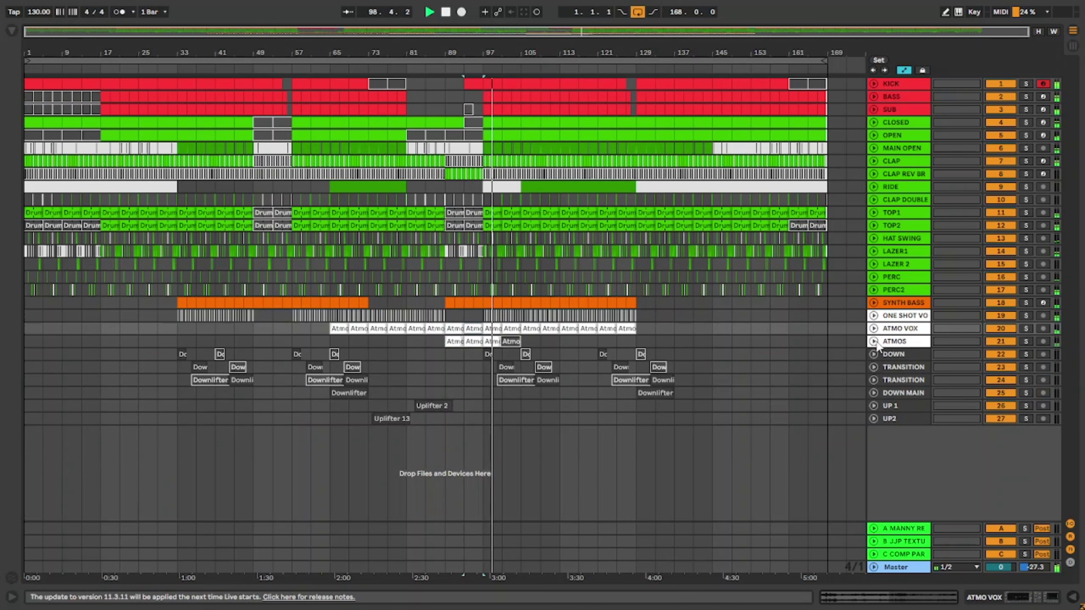
{"action": "left_click_drag", "start_coordinate": [828, 423], "coordinate": [17, 32]}
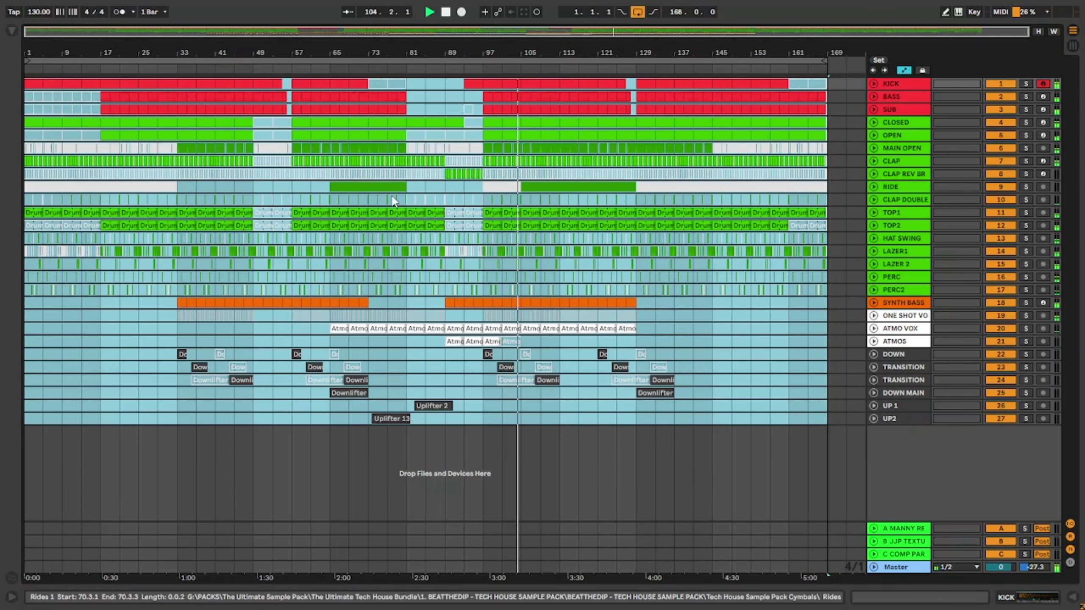
Show the SYNTH BASS track's Auto Filter frequency automation and remove the dip at bar 97 by deleting breakpoints there and near bar 105.
{"action": "left_click", "coordinate": [858, 302]}
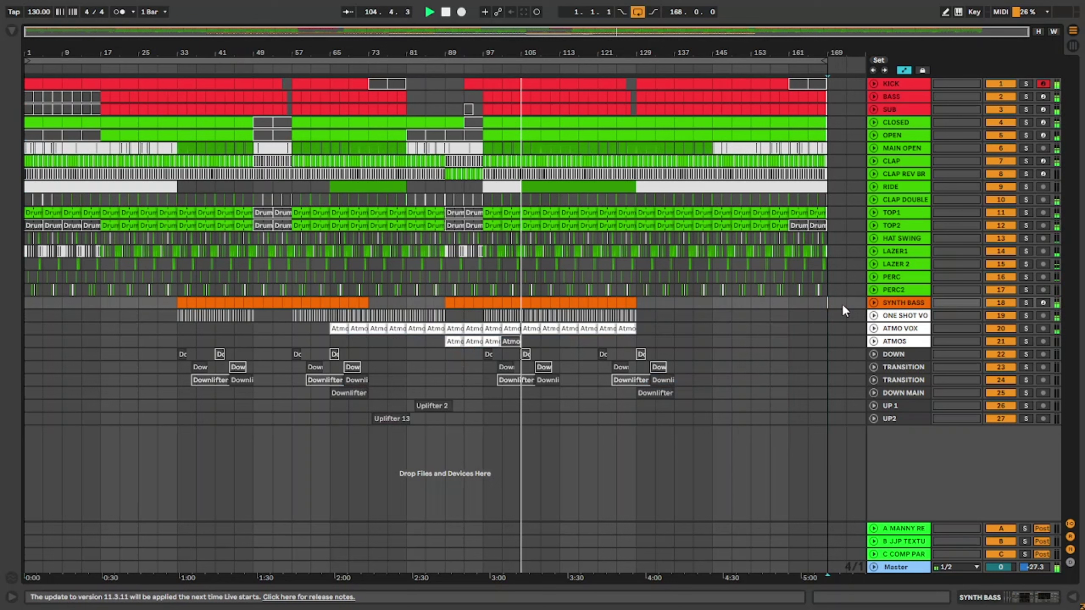
{"action": "left_click", "coordinate": [874, 303]}
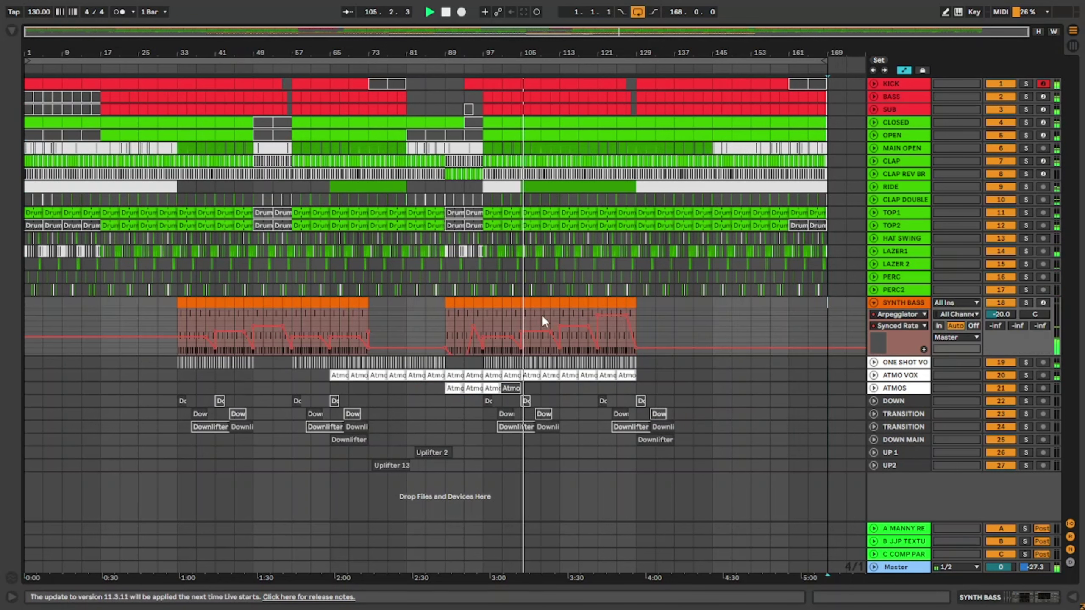
{"action": "left_click", "coordinate": [901, 314]}
{"action": "left_click", "coordinate": [889, 375]}
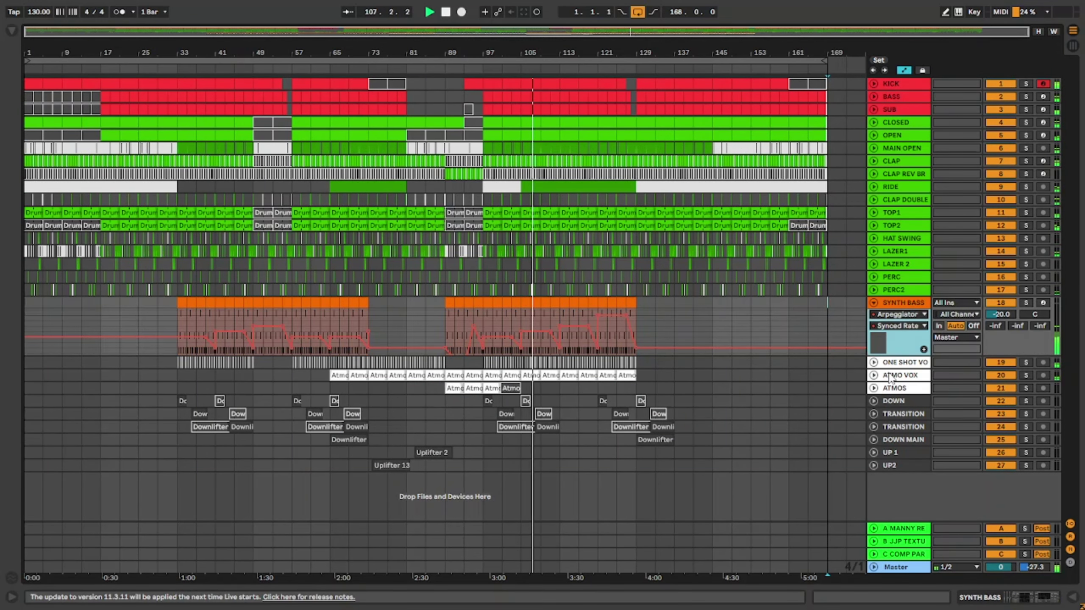
{"action": "left_click", "coordinate": [483, 336]}
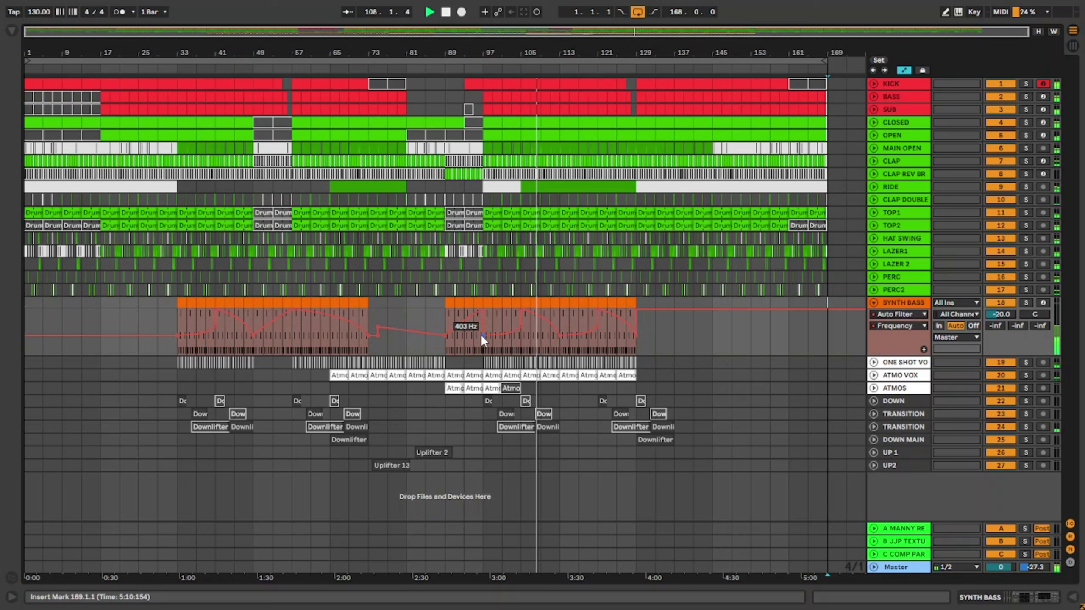
{"action": "left_click", "coordinate": [522, 323]}
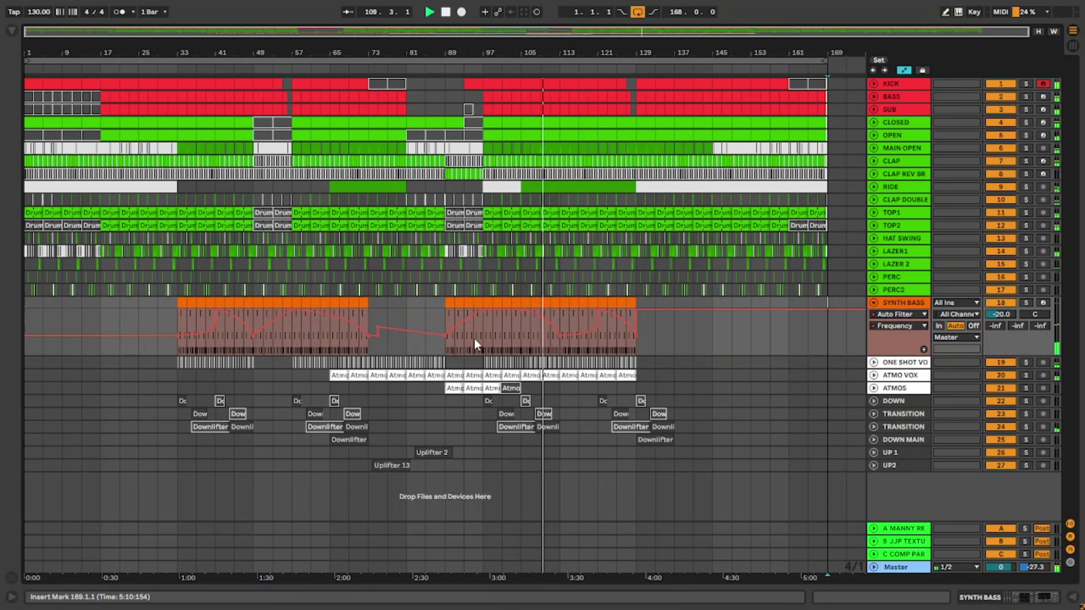
Play from bar 89, delete the SYNTH BASS filter frequency breakpoints near bars 113 and 121, and fold the track.
{"action": "left_click", "coordinate": [452, 349]}
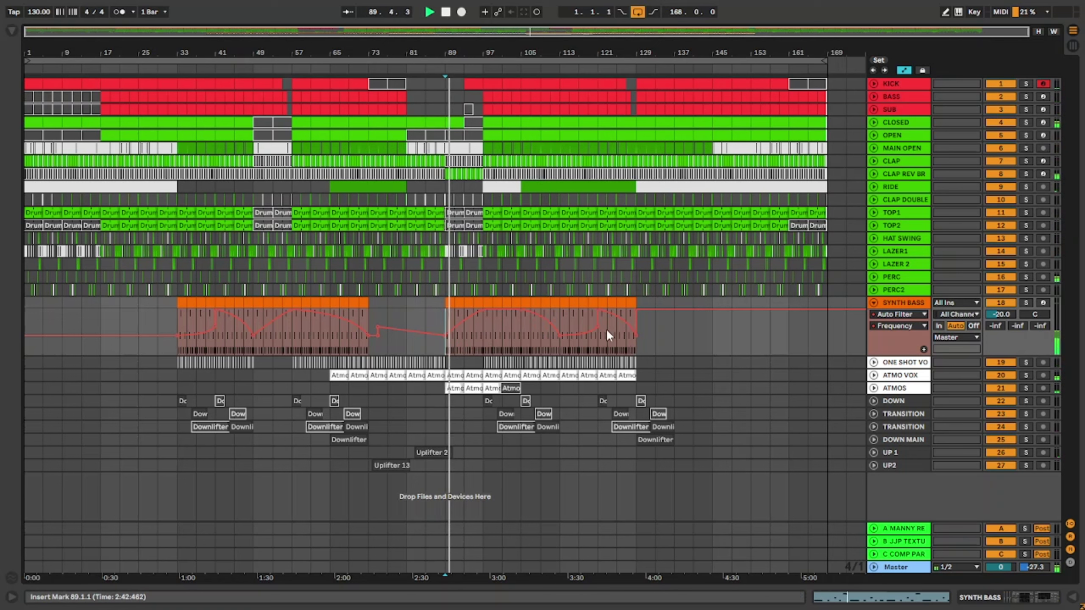
{"action": "left_click", "coordinate": [560, 337]}
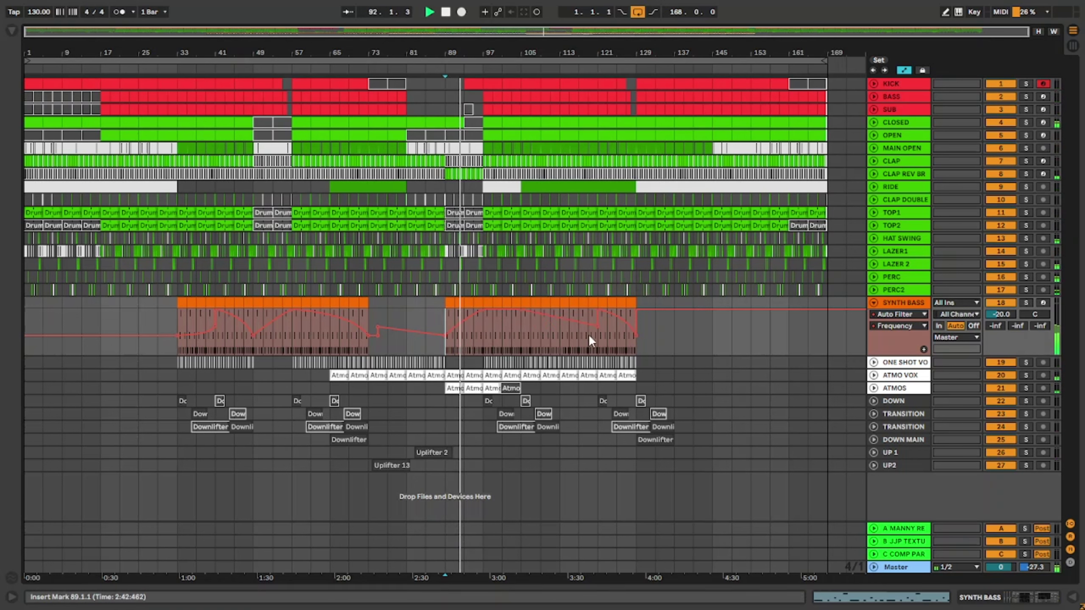
{"action": "left_click", "coordinate": [597, 325]}
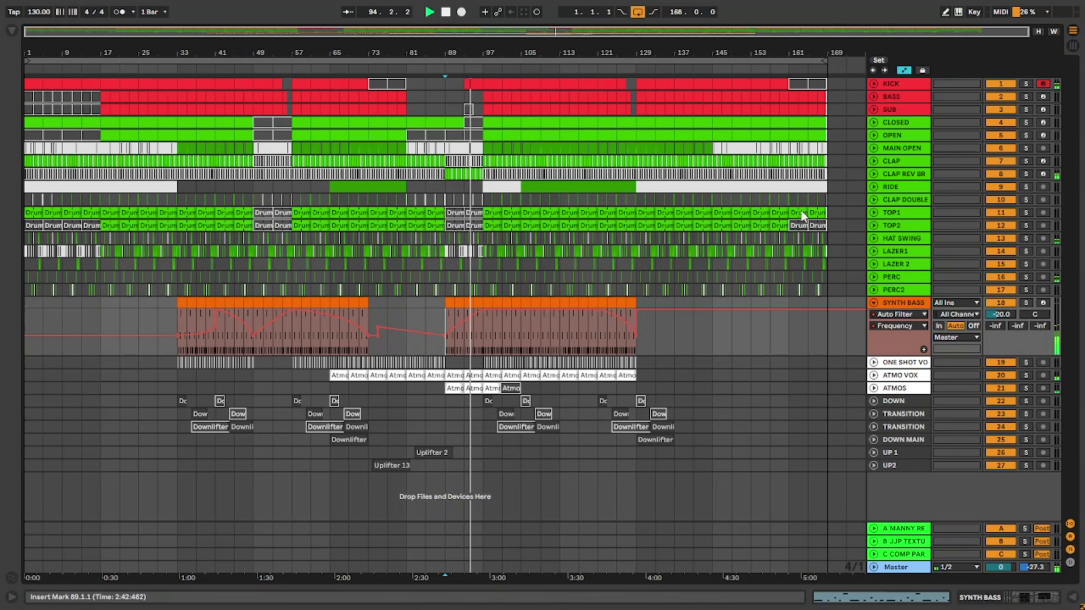
{"action": "left_click", "coordinate": [871, 304]}
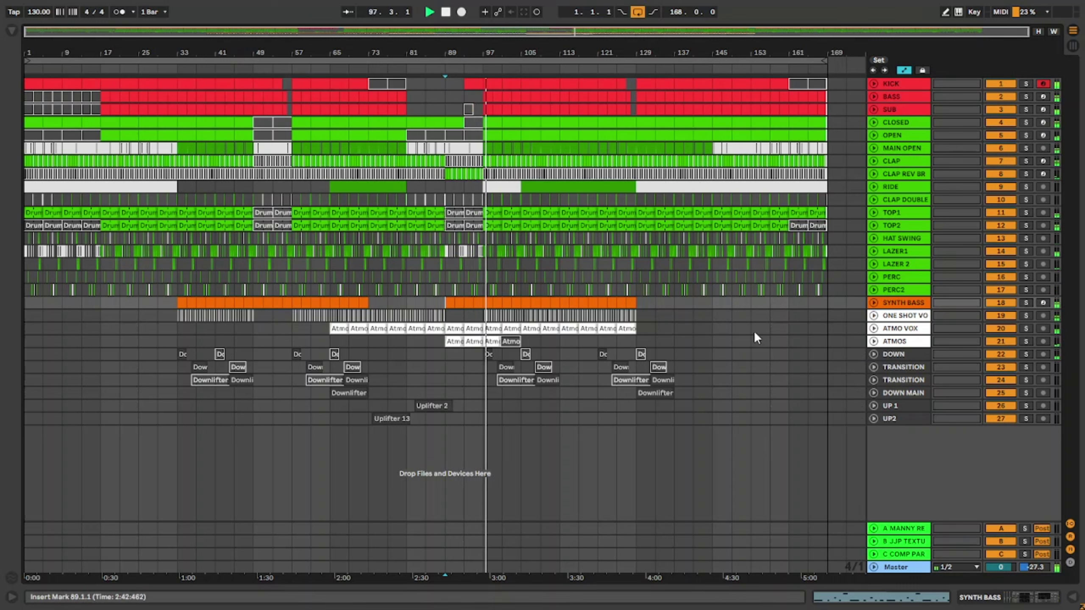
Delete the time from bar 153 to bar 161 across all tracks to shorten the outro by eight bars.
{"action": "left_click_drag", "start_coordinate": [825, 421], "coordinate": [2, 66]}
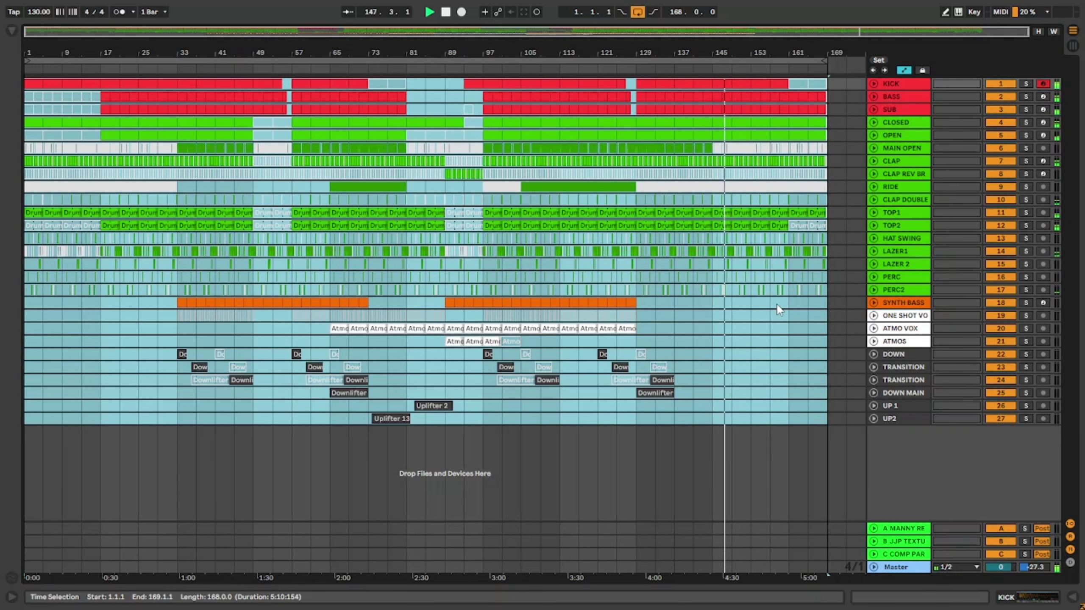
{"action": "left_click", "coordinate": [775, 317]}
{"action": "left_click_drag", "start_coordinate": [749, 419], "coordinate": [789, 421]}
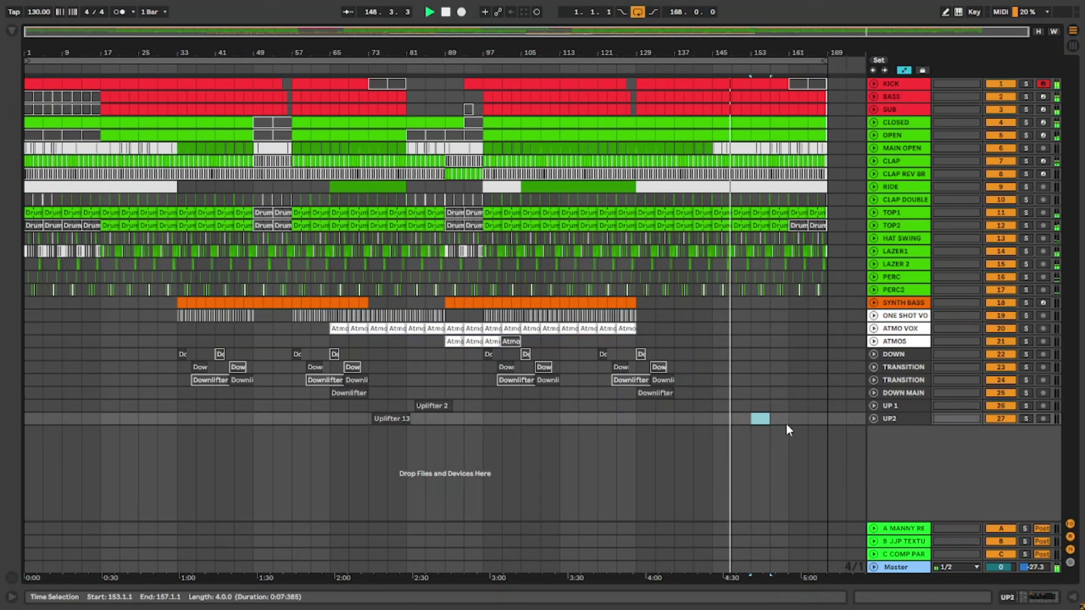
{"action": "right_click", "coordinate": [767, 50]}
{"action": "left_click", "coordinate": [789, 96]}
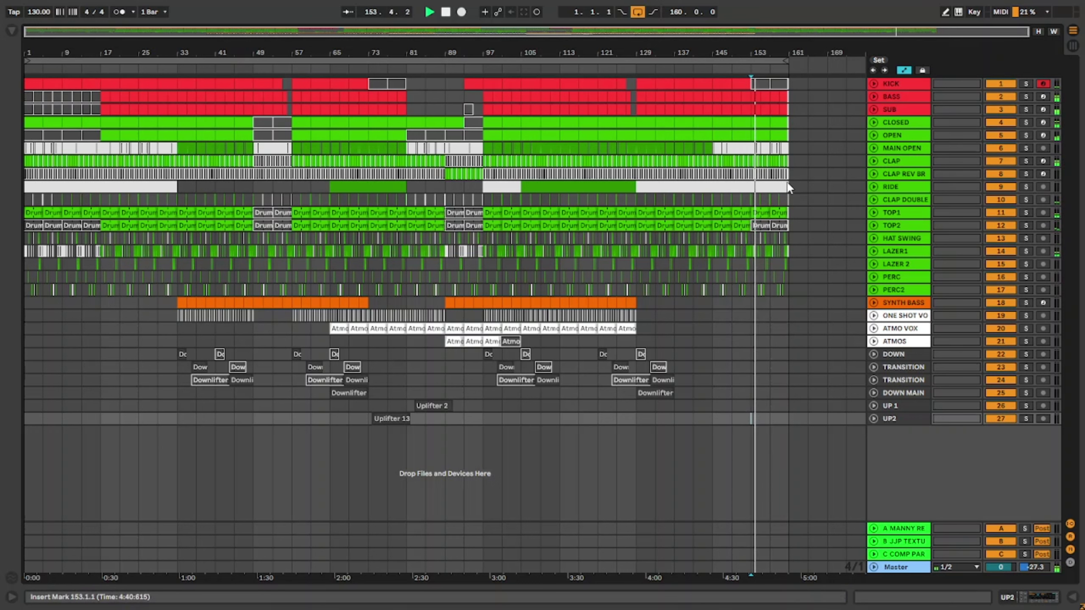
Select the last clips on the CLOSED and OPEN tracks, starting at bar 157.
{"action": "left_click", "coordinate": [780, 123]}
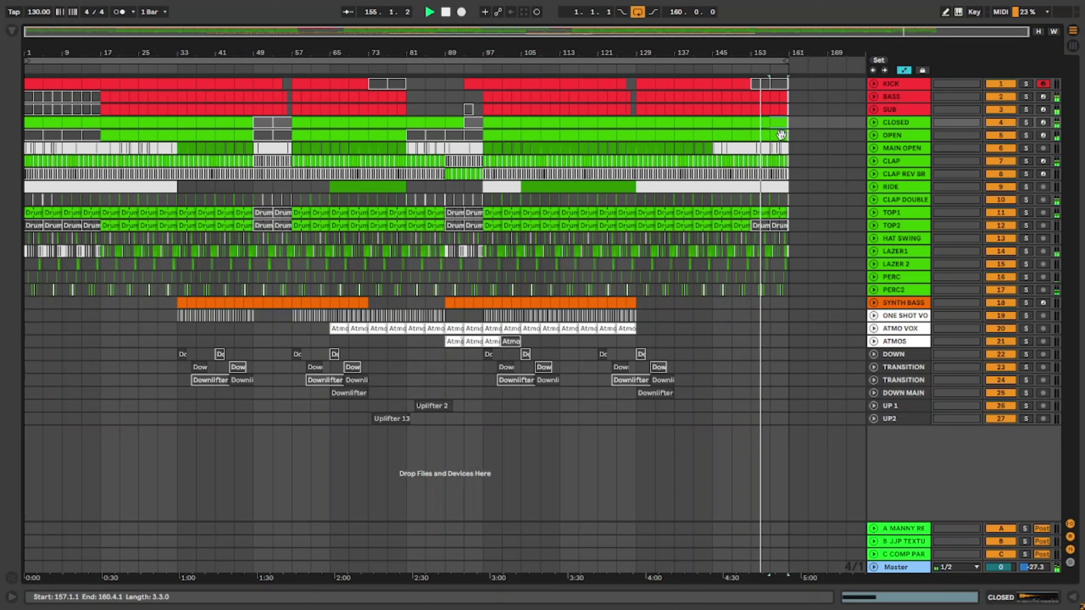
{"action": "left_click", "coordinate": [781, 135], "text": "shift"}
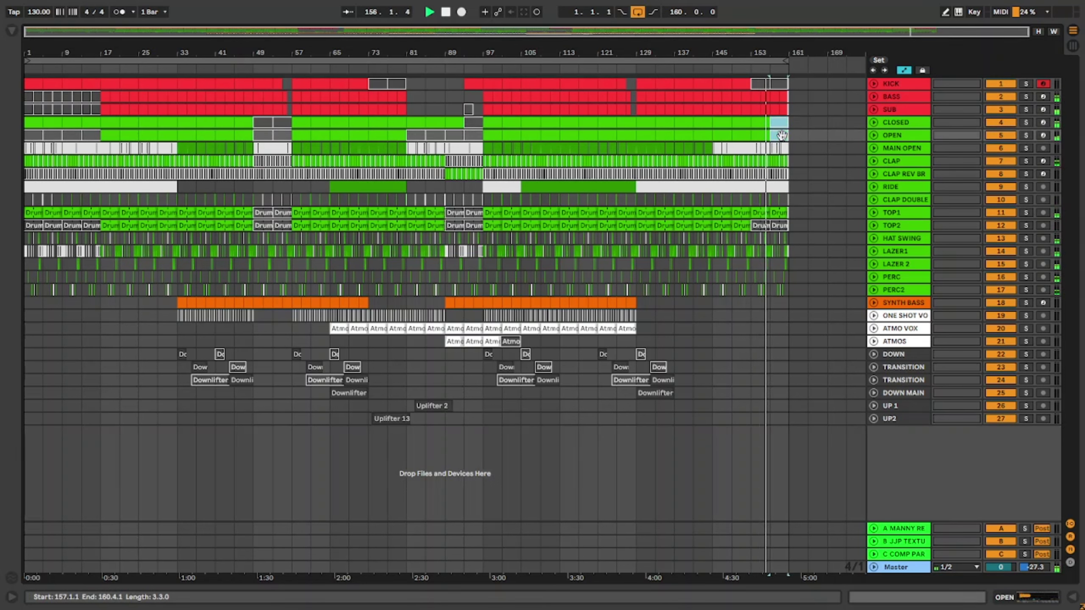